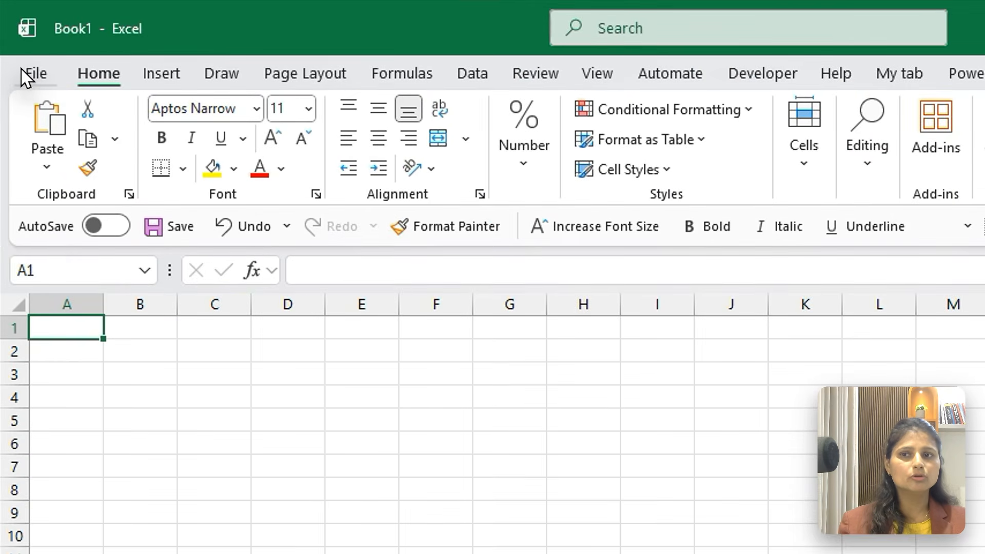
View the account page with the Office product and licence information, and return to the blank worksheet
left_click(15, 46)
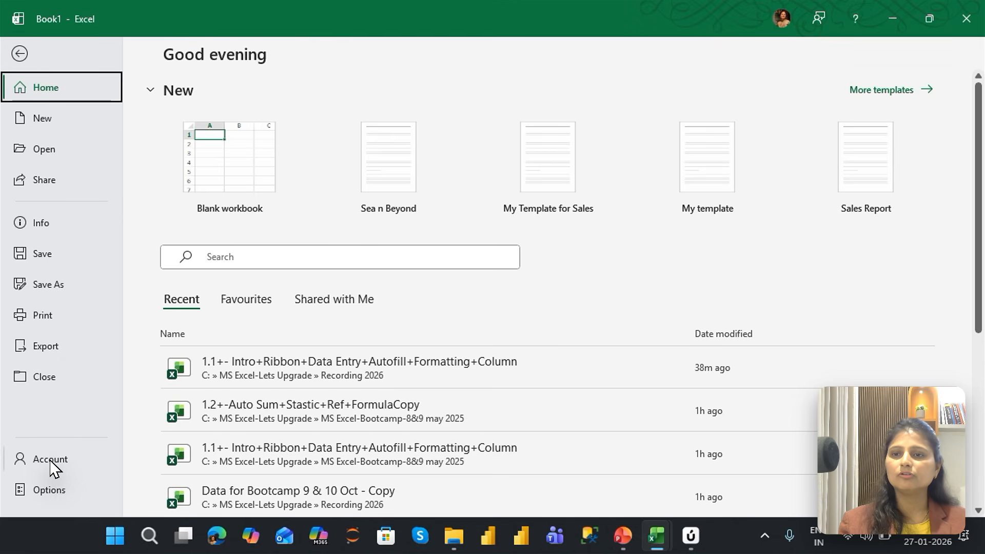
left_click(52, 462)
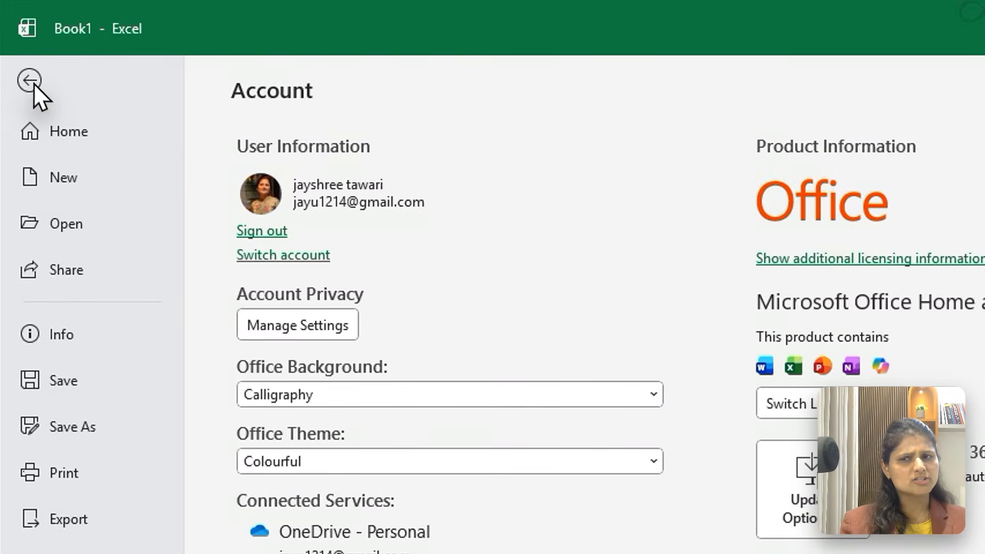
left_click(23, 63)
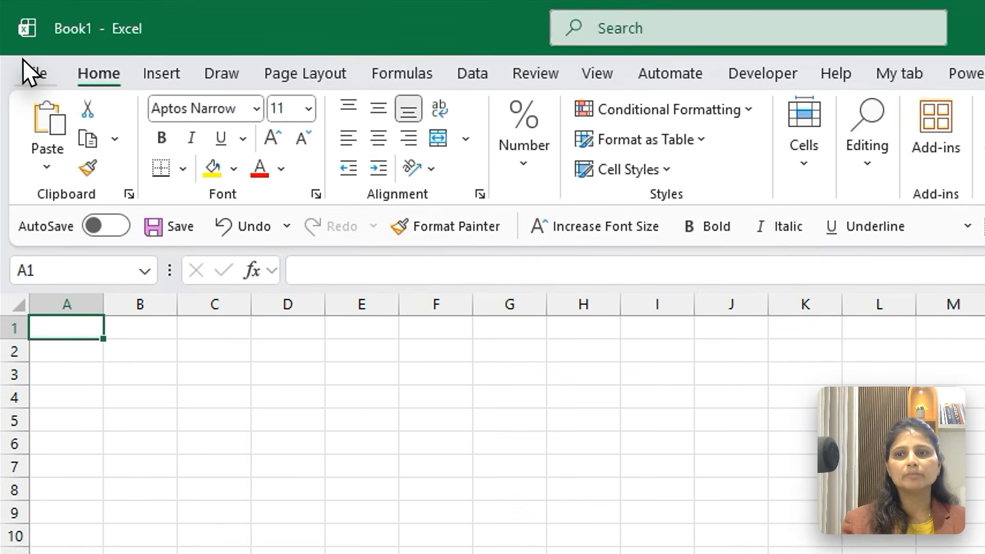
left_click(20, 48)
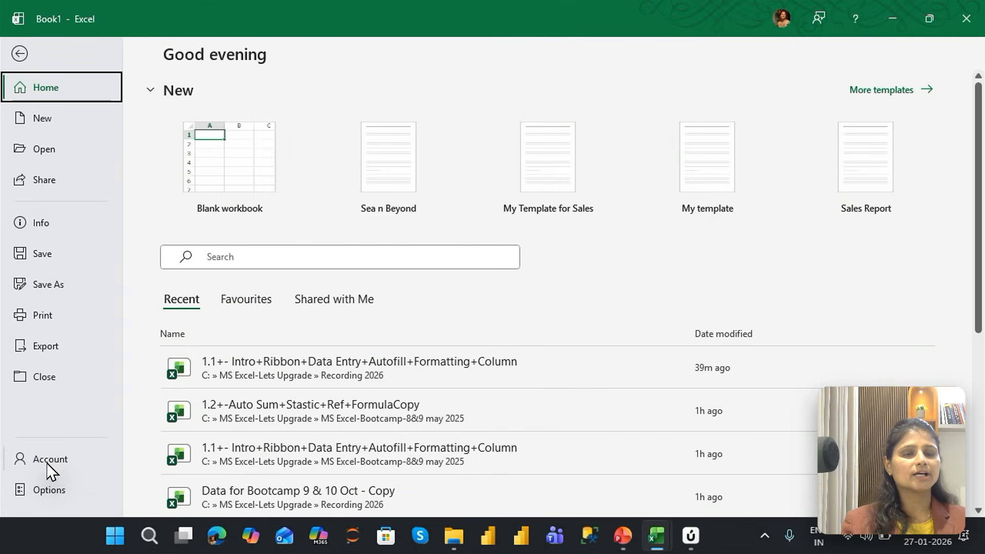
left_click(19, 53)
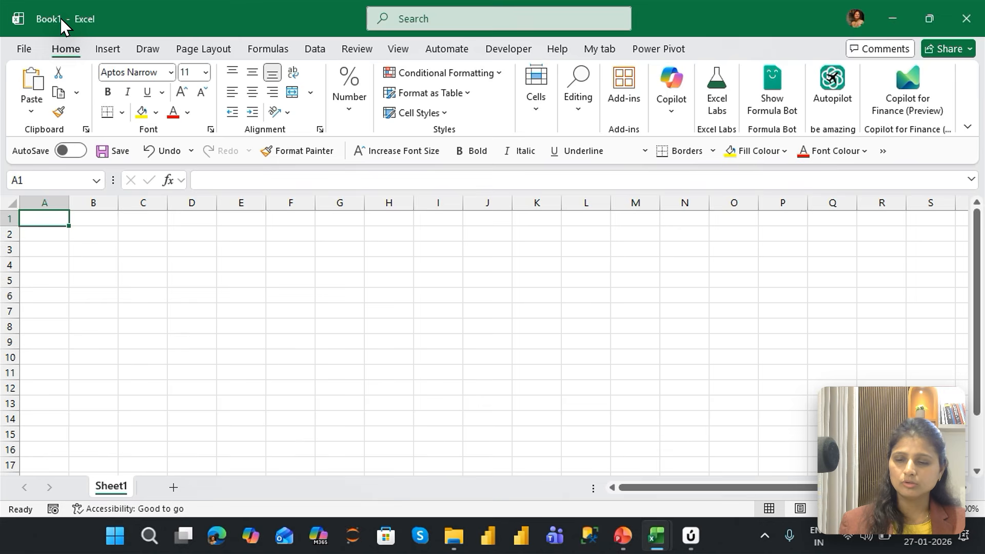
Save the new workbook as Day 1 in the MS Excel-Lets Upgrade folder on this PC
key("ctrl+s")
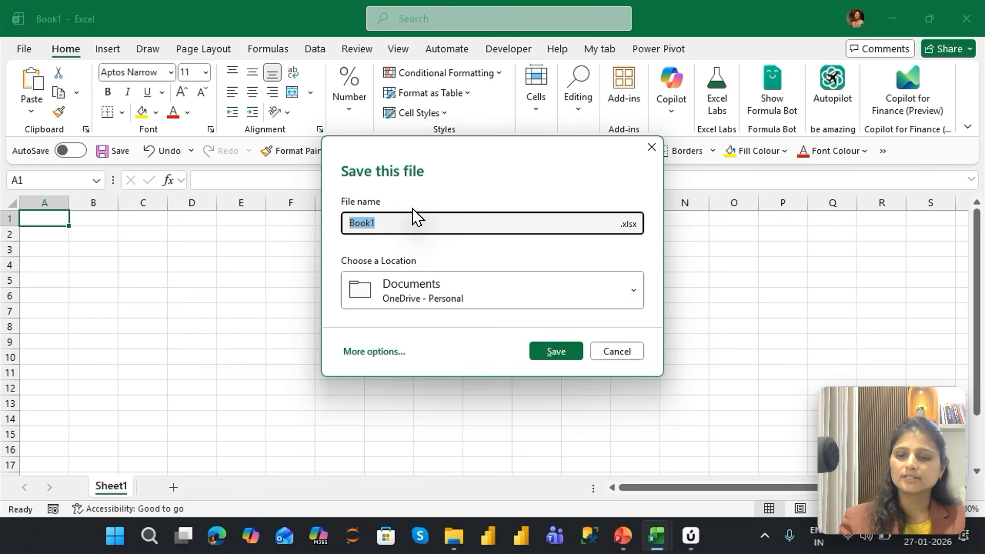
type("Day 1")
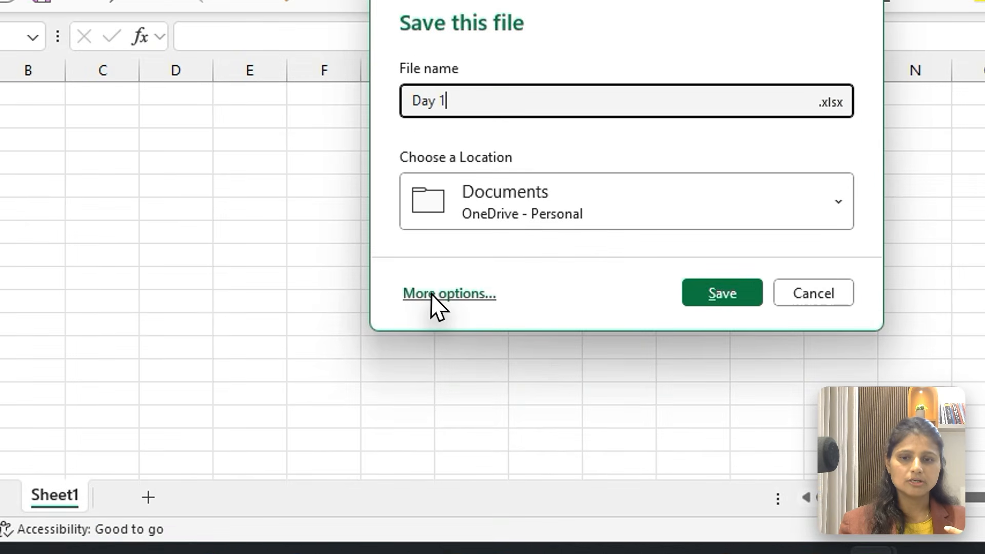
left_click(431, 294)
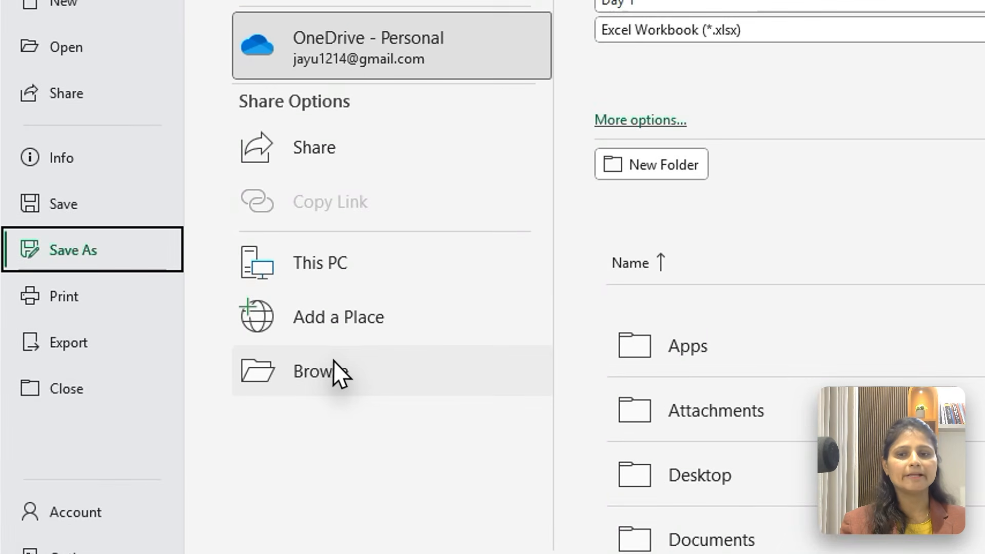
left_click(219, 357)
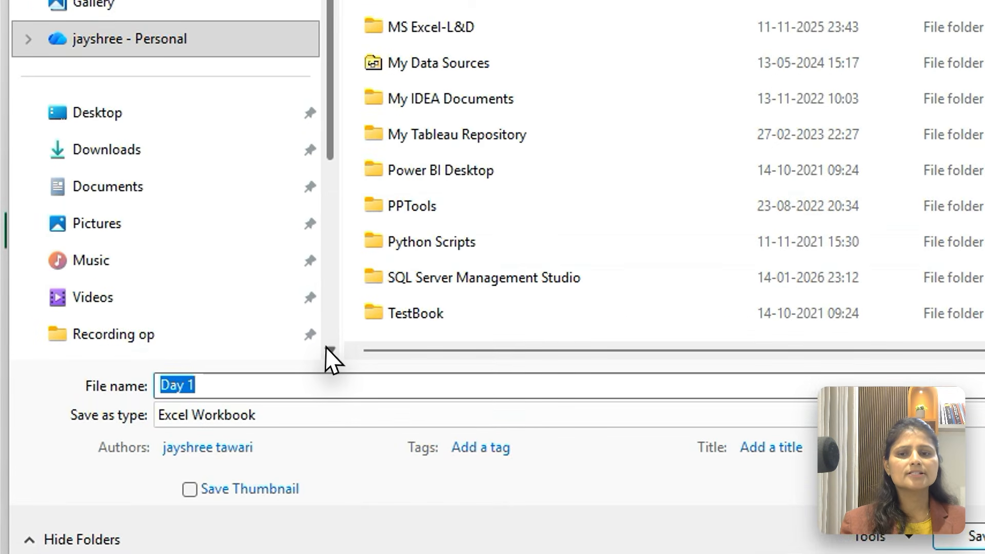
scroll(327, 349, "down", 5)
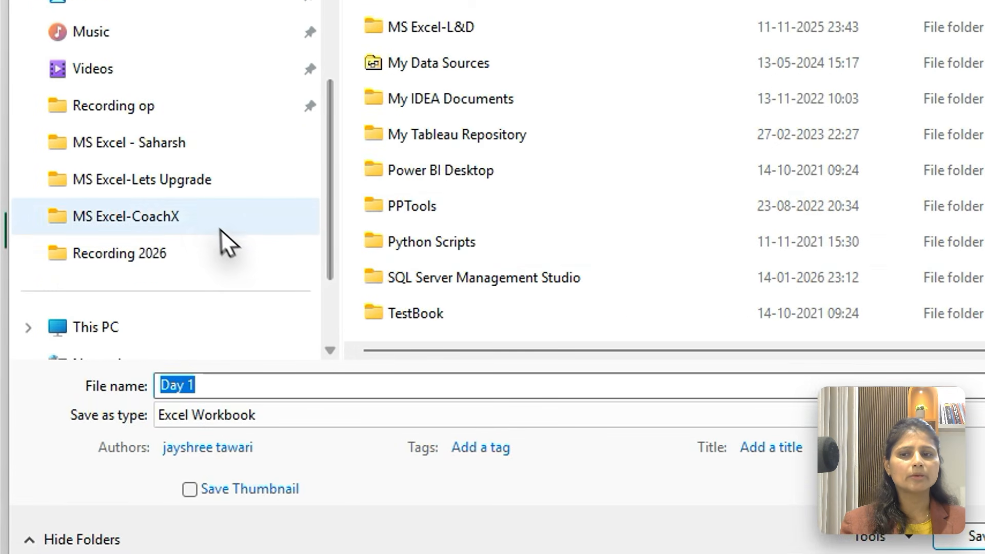
left_click(196, 180)
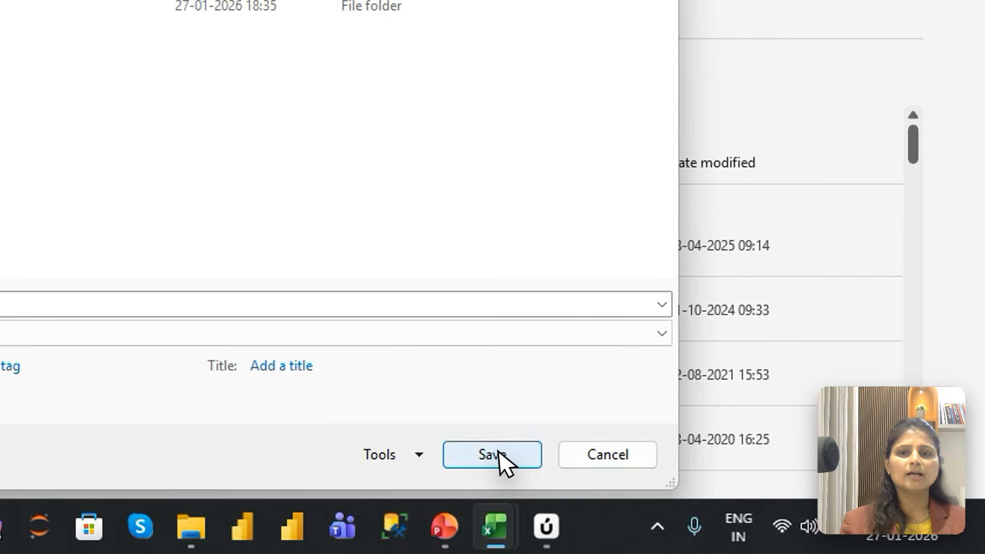
left_click(548, 462)
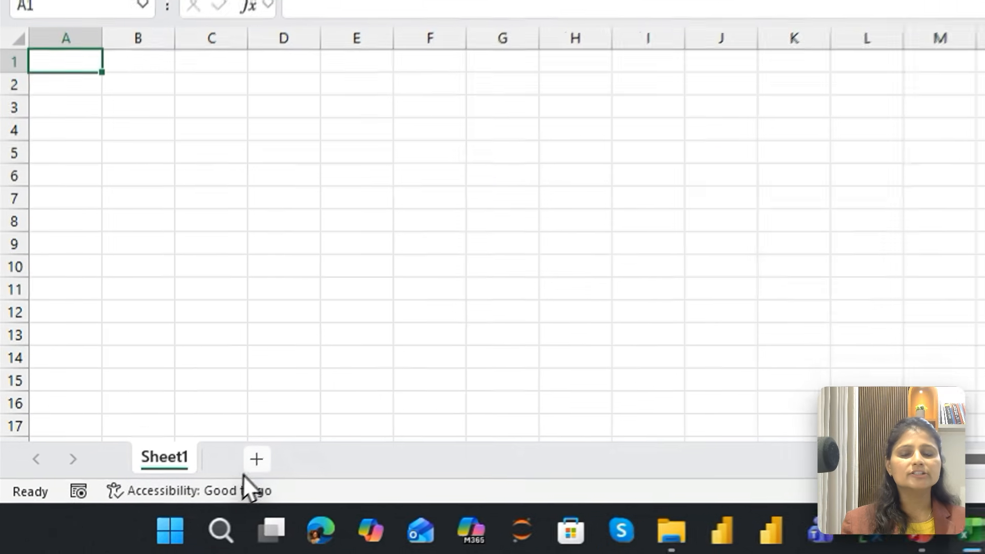
Add four new worksheets to the workbook and return to Sheet1
left_click(256, 459)
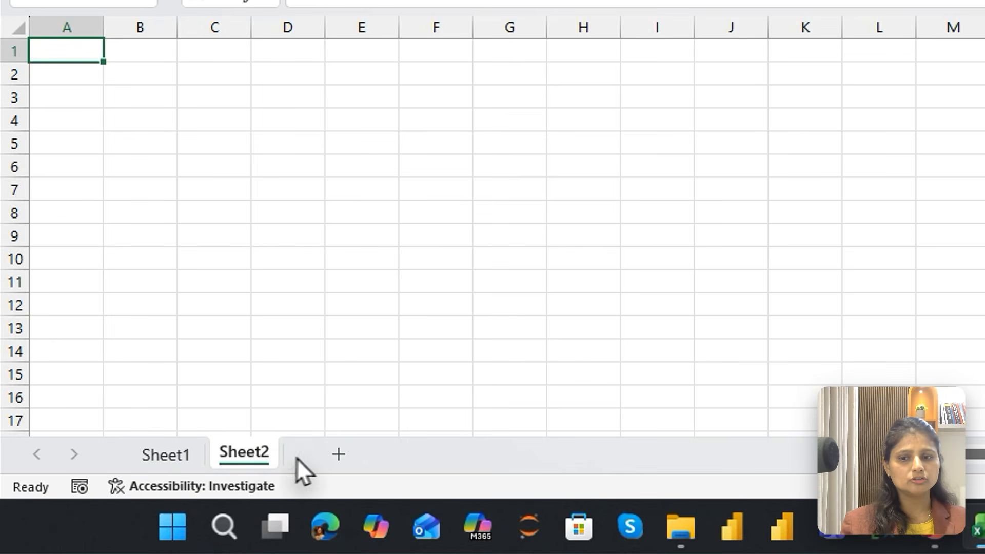
left_click(338, 454)
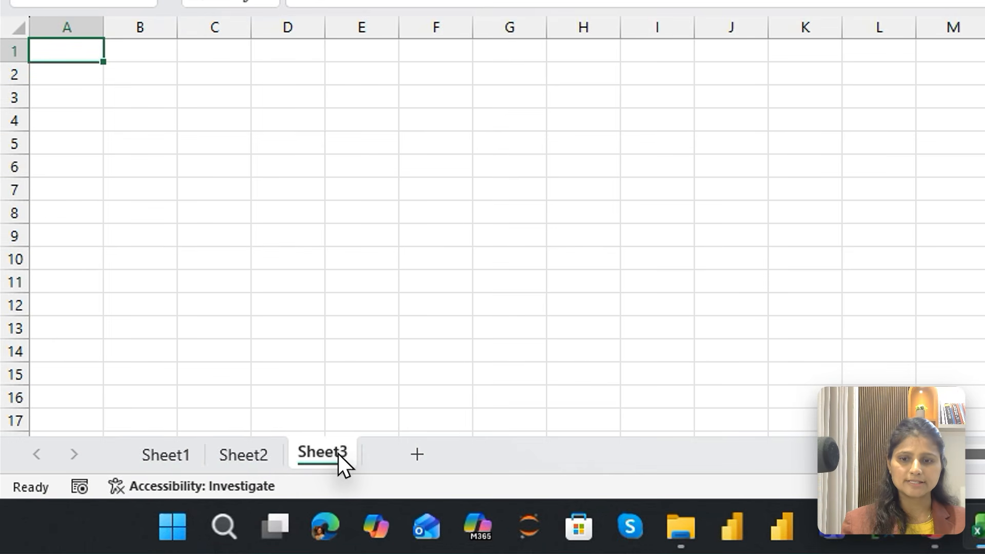
left_click(419, 455)
left_click(502, 458)
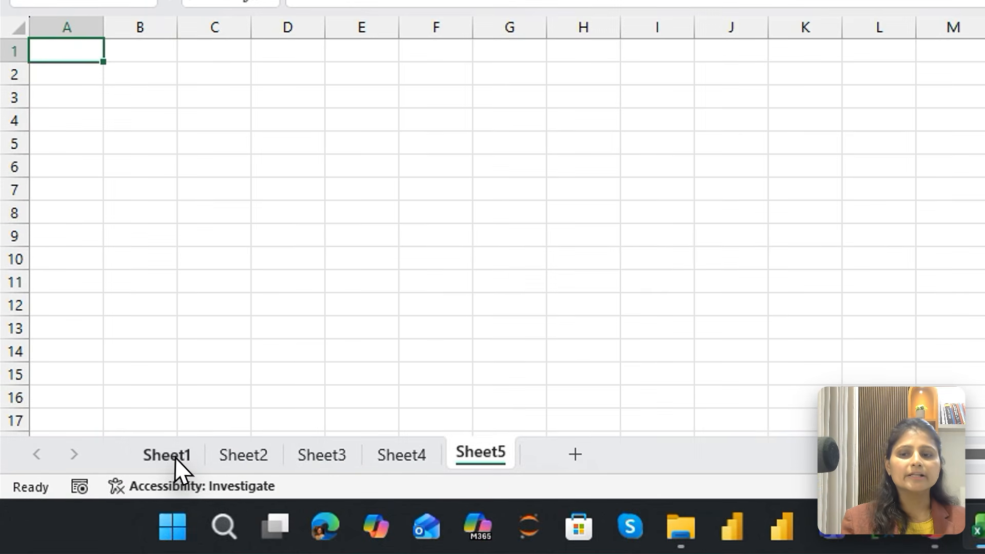
left_click(110, 487)
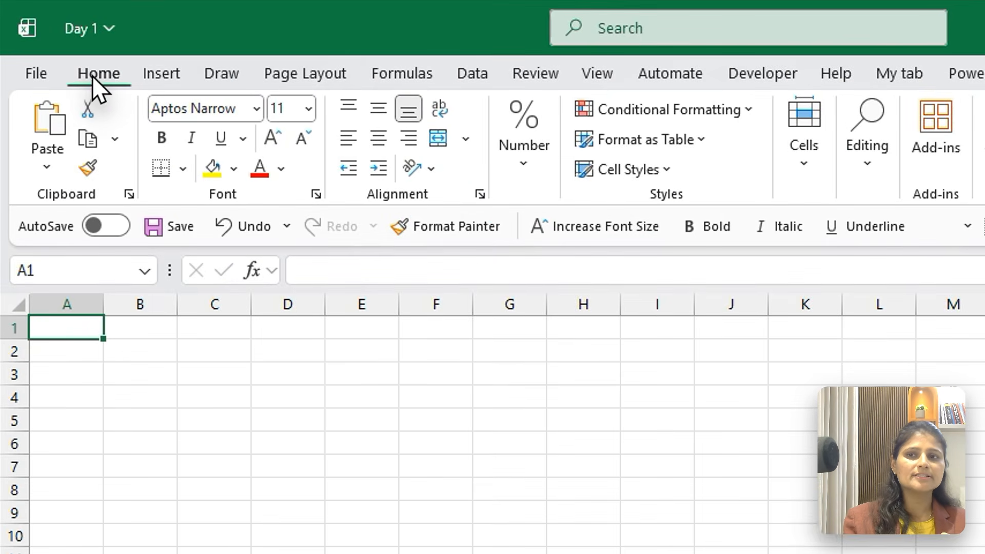
Examine the command groups offered for home formatting, inserting objects, page layout, formulas and data
left_click(160, 73)
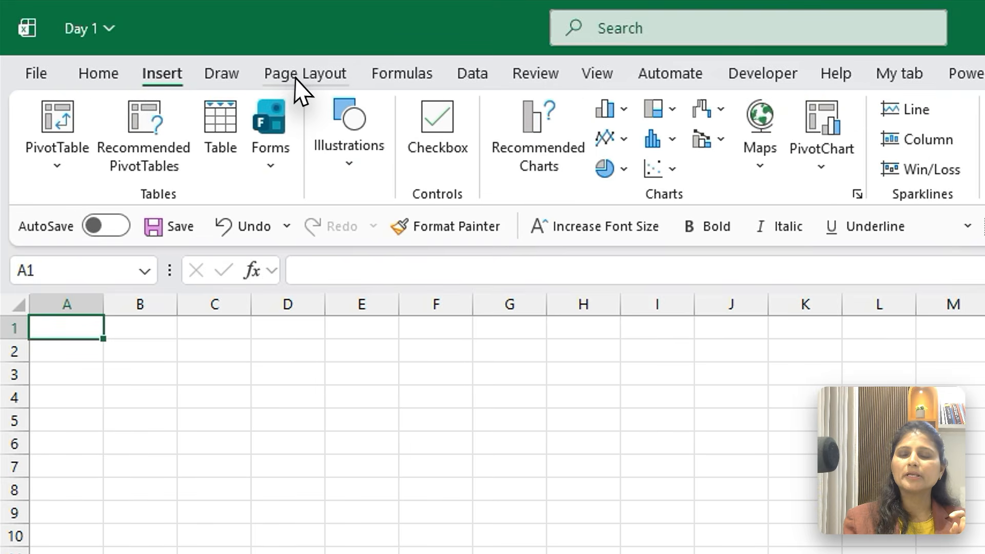
left_click(83, 70)
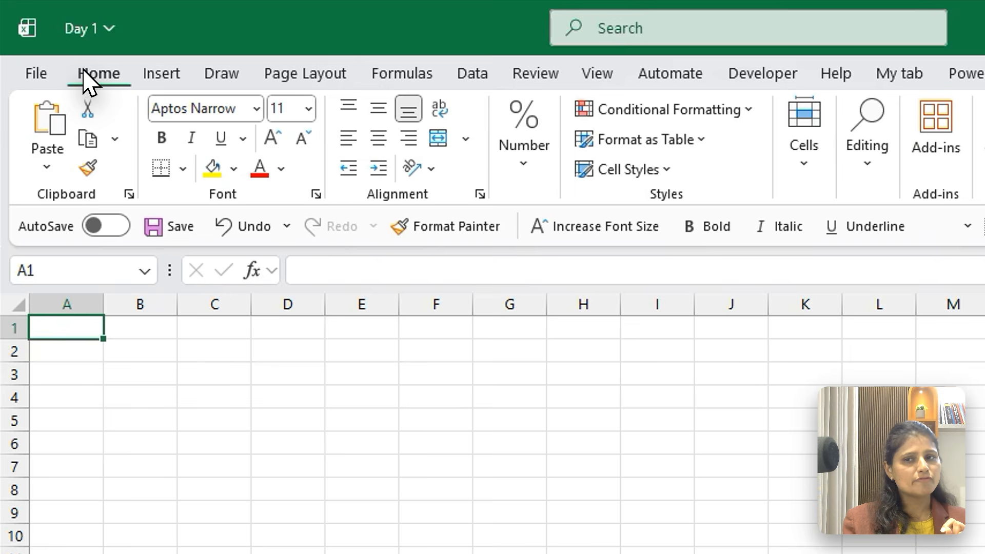
left_click(154, 71)
left_click(314, 83)
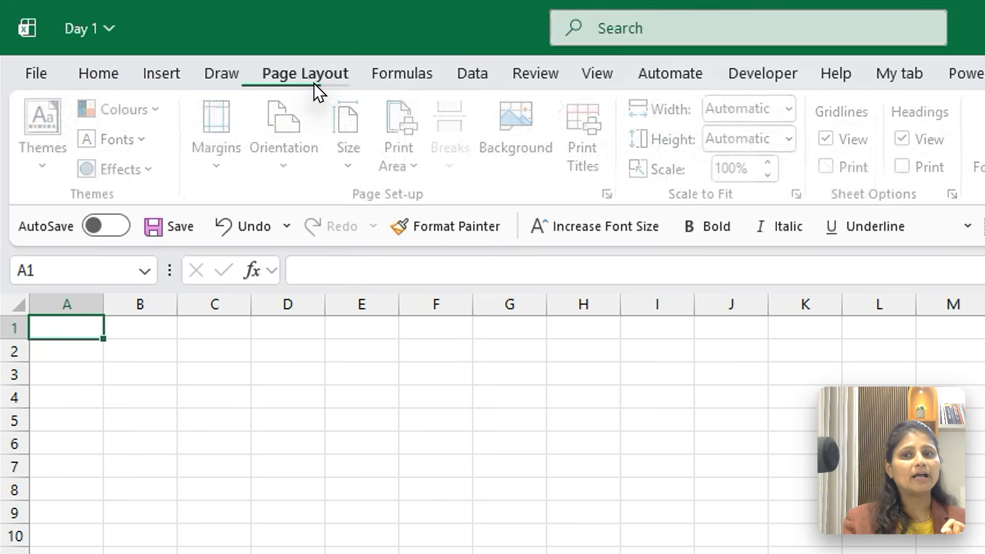
left_click(402, 86)
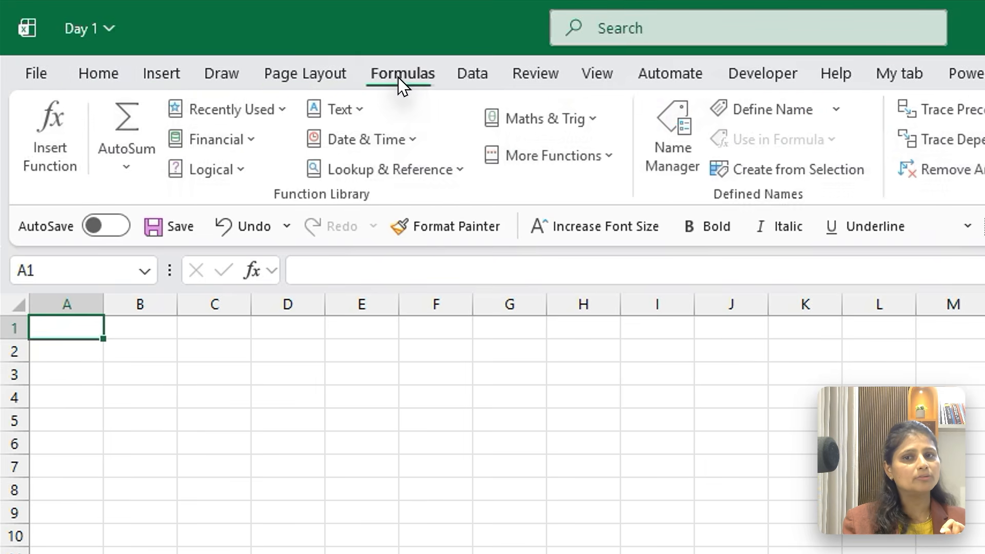
left_click(463, 86)
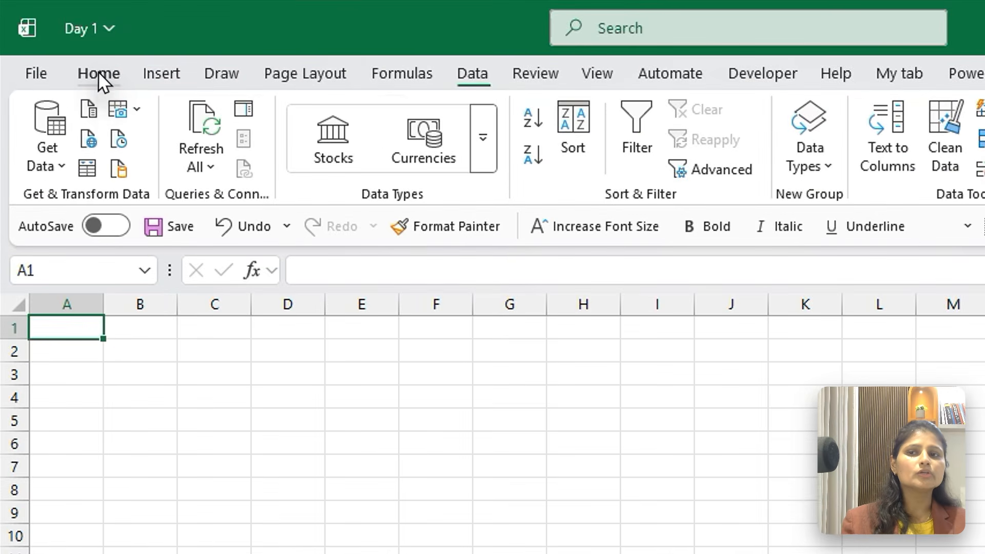
left_click(65, 49)
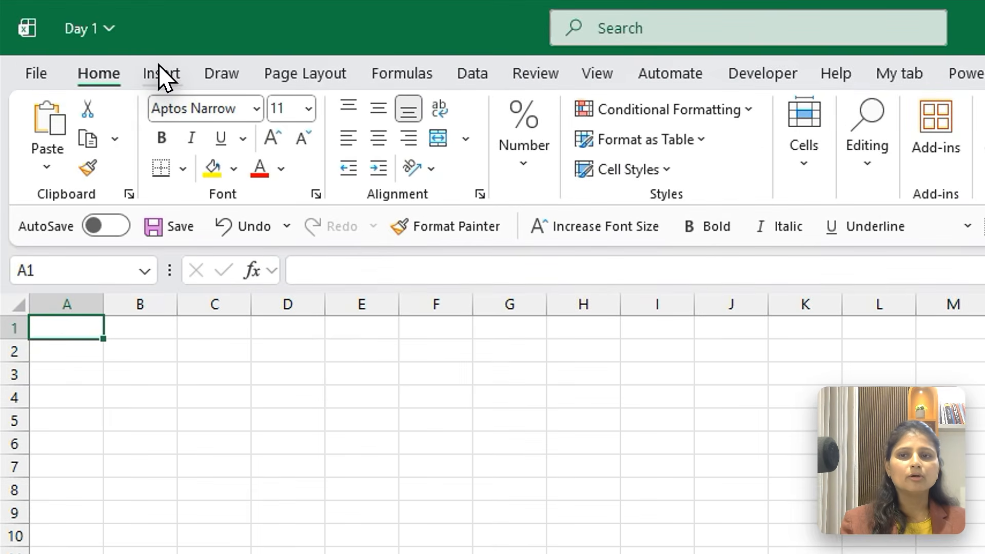
left_click(107, 48)
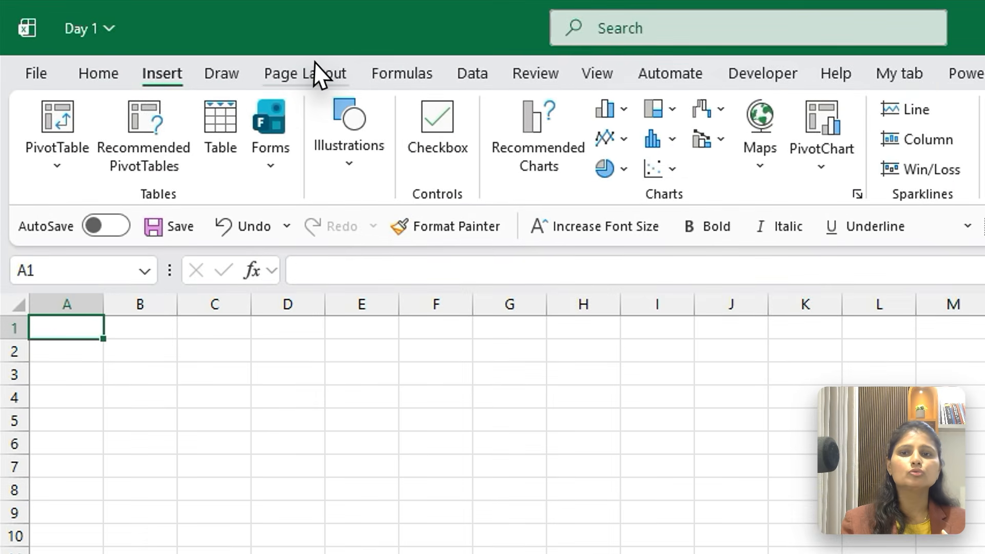
left_click(315, 67)
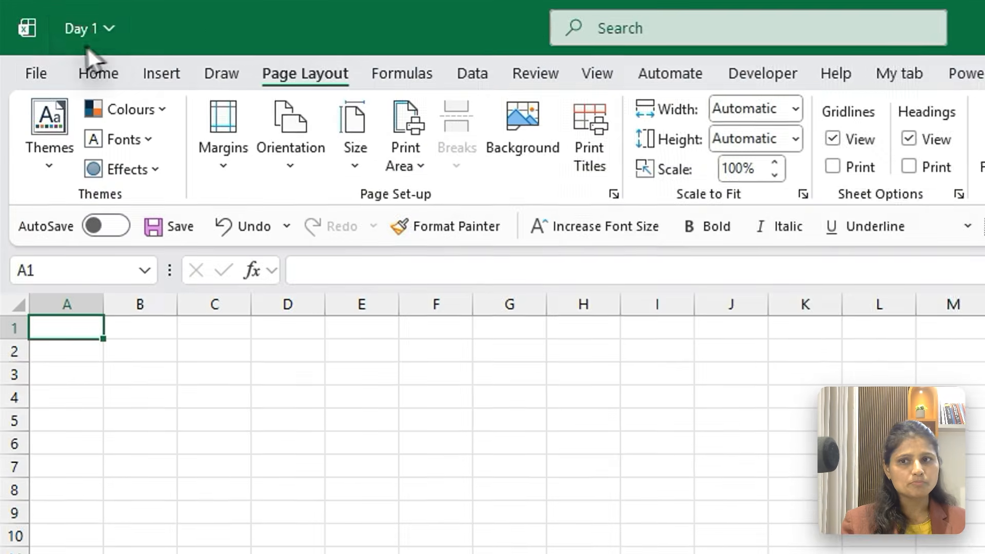
View the gallery of available cell styles and close it without applying one
left_click(98, 64)
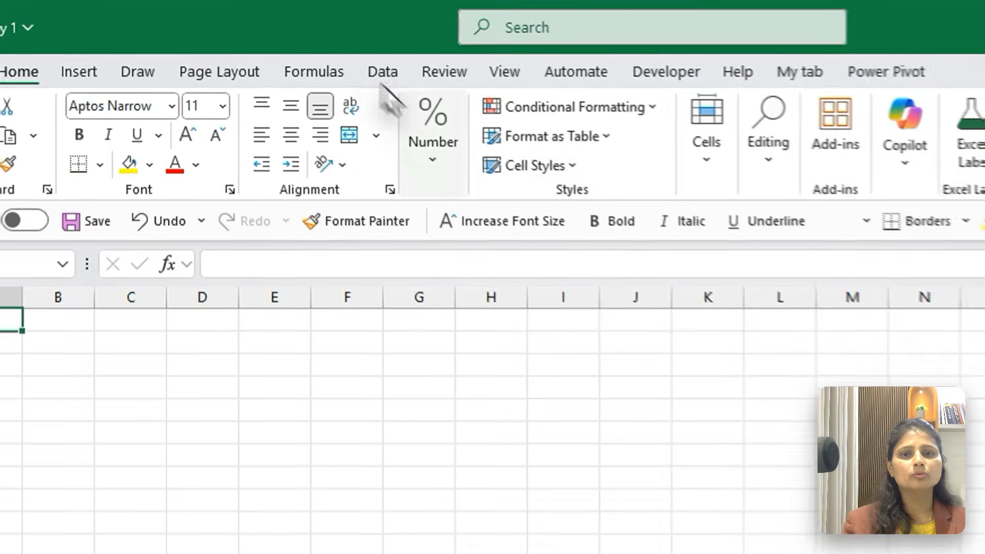
left_click(432, 113)
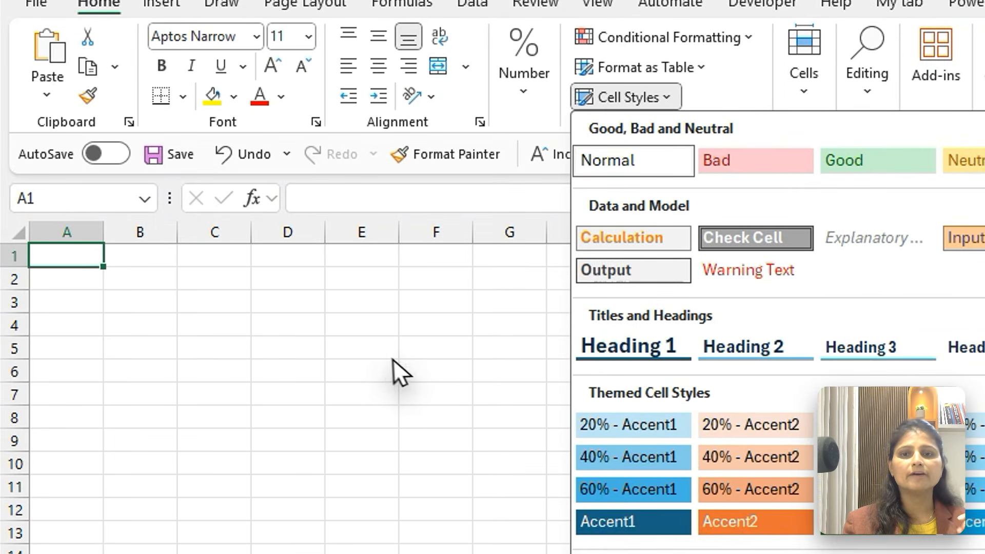
left_click(387, 374)
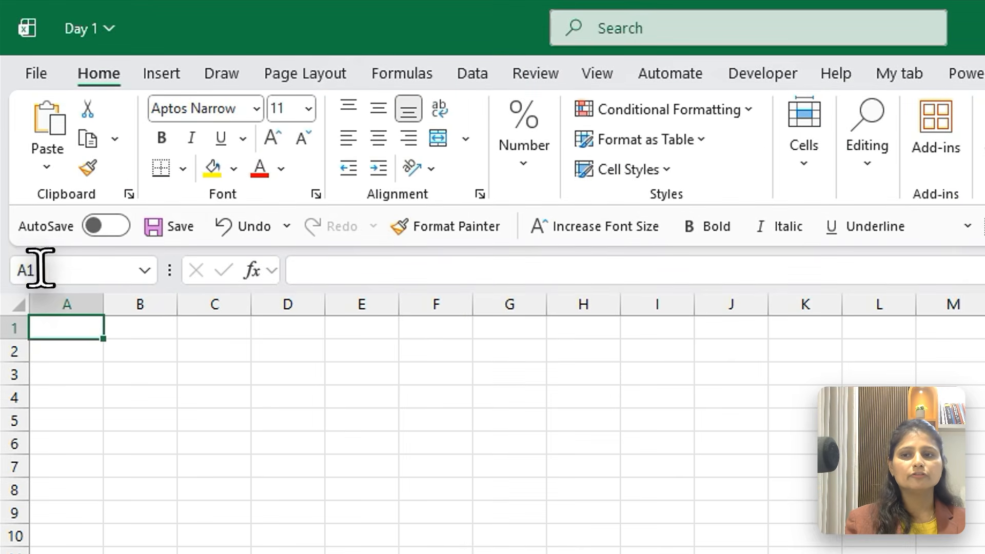
Inspect the cell reference and formula entry of A1, leaving the cell empty
left_click(29, 200)
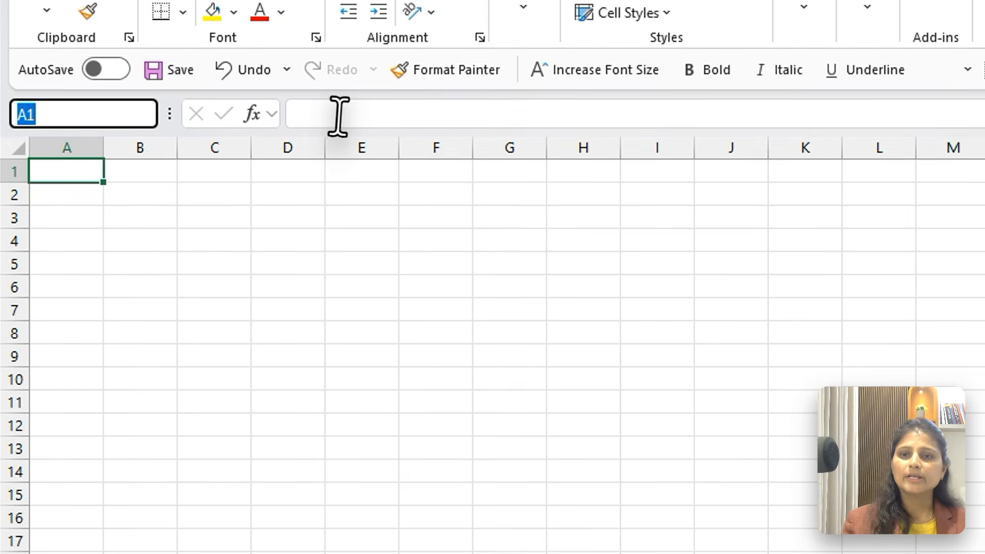
left_click(330, 270)
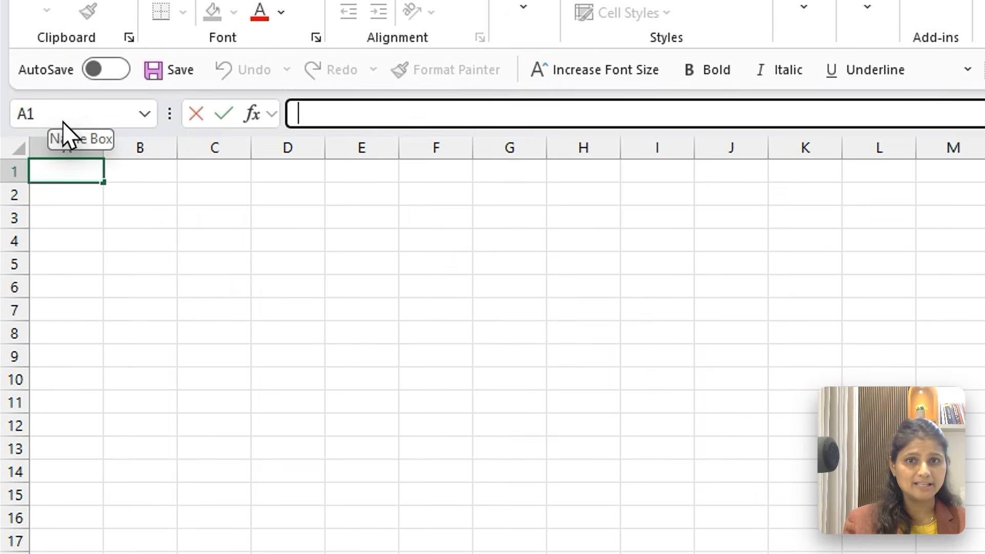
key("Escape")
Select individual cells such as C6 and F7 in Sheet1, and the cell range A1:M13
left_click(145, 297)
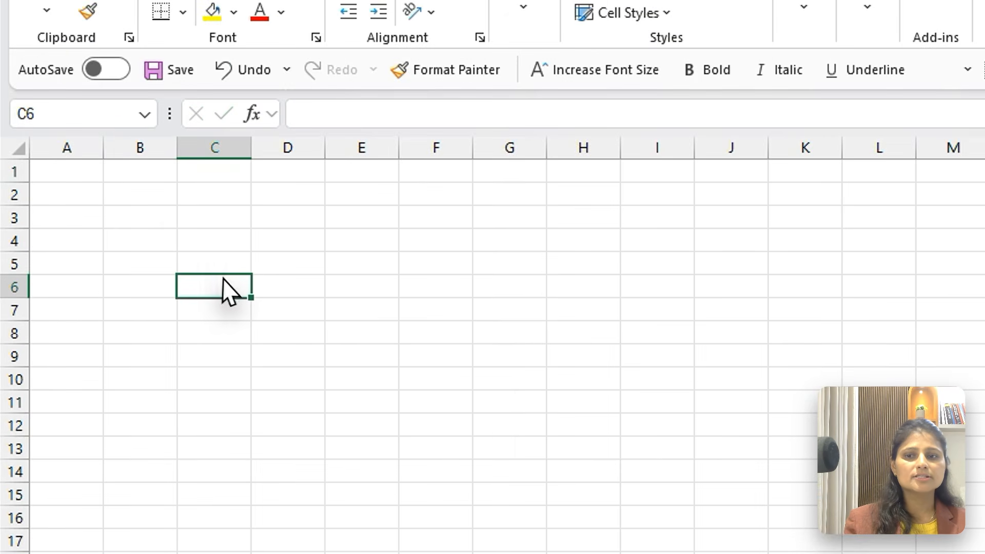
left_click(430, 225)
left_click(464, 312)
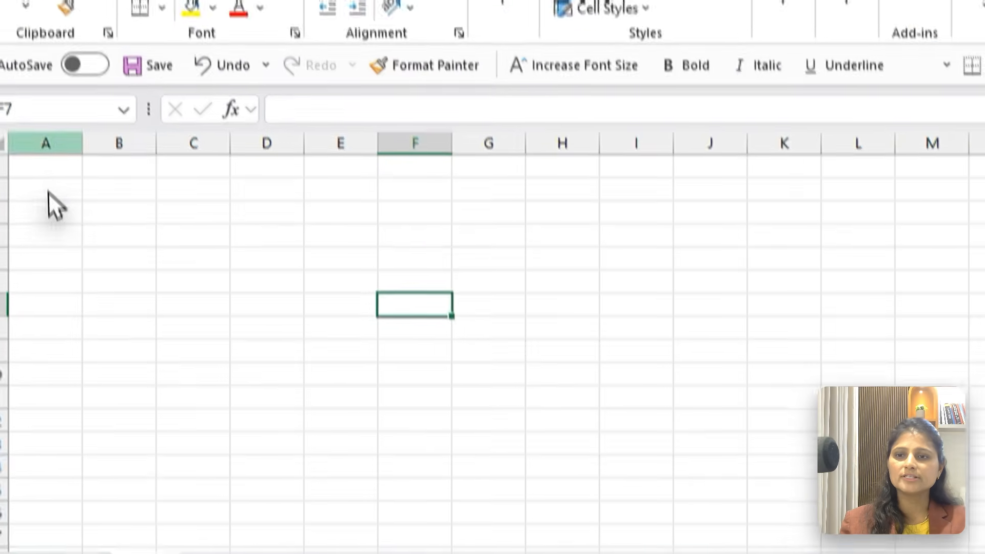
left_click_drag(66, 171, 953, 449)
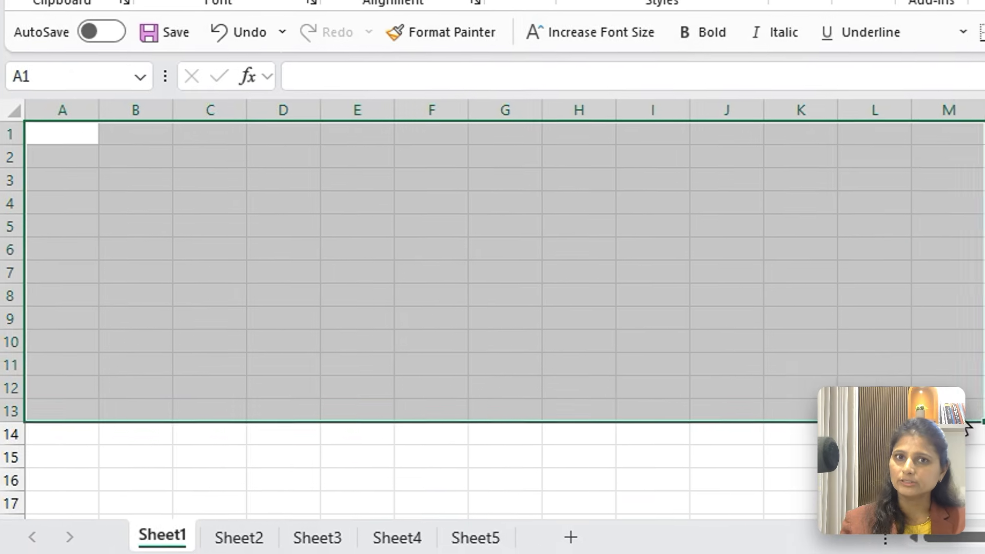
left_click(191, 295)
Select entire rows 2, 5 and 10 of Sheet1 one after another
left_click(16, 154)
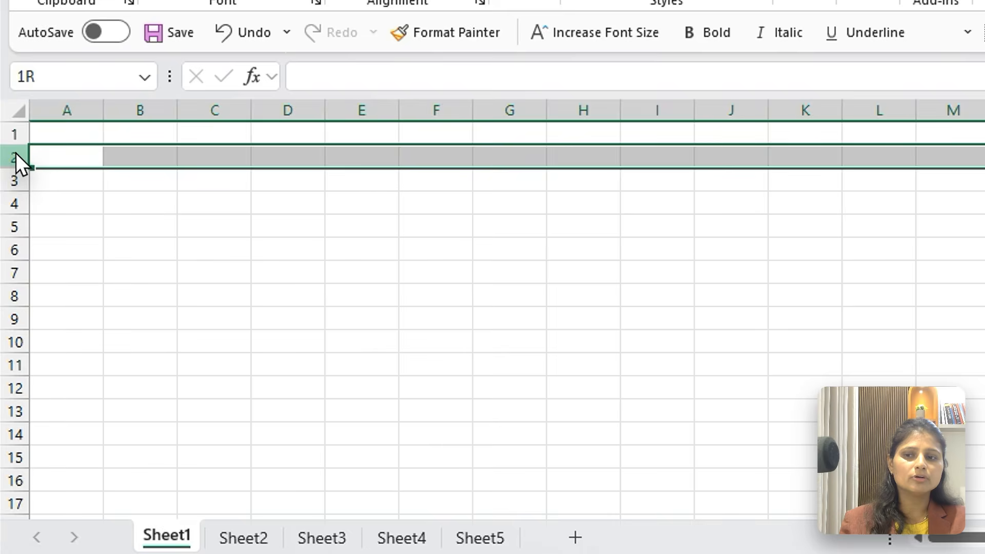
left_click(12, 228)
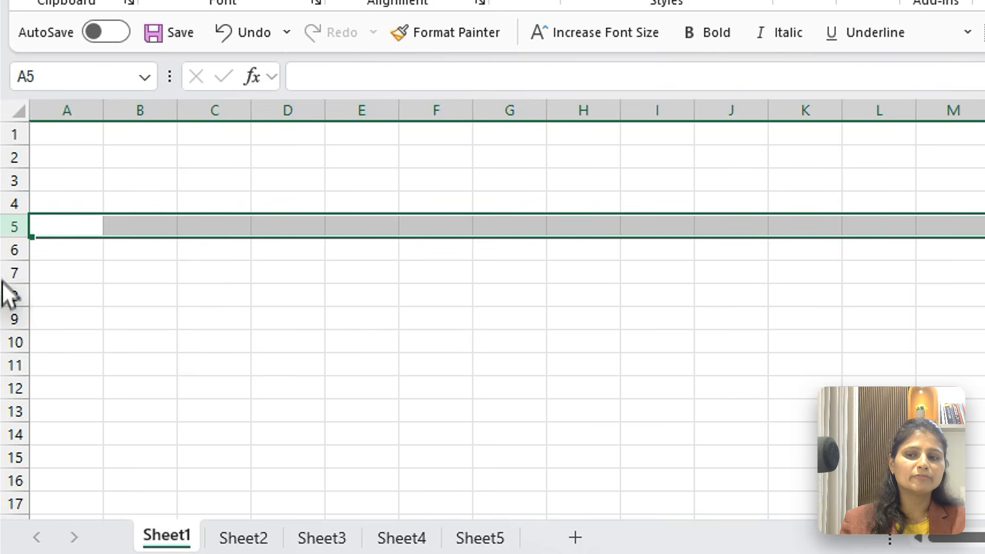
left_click(9, 341)
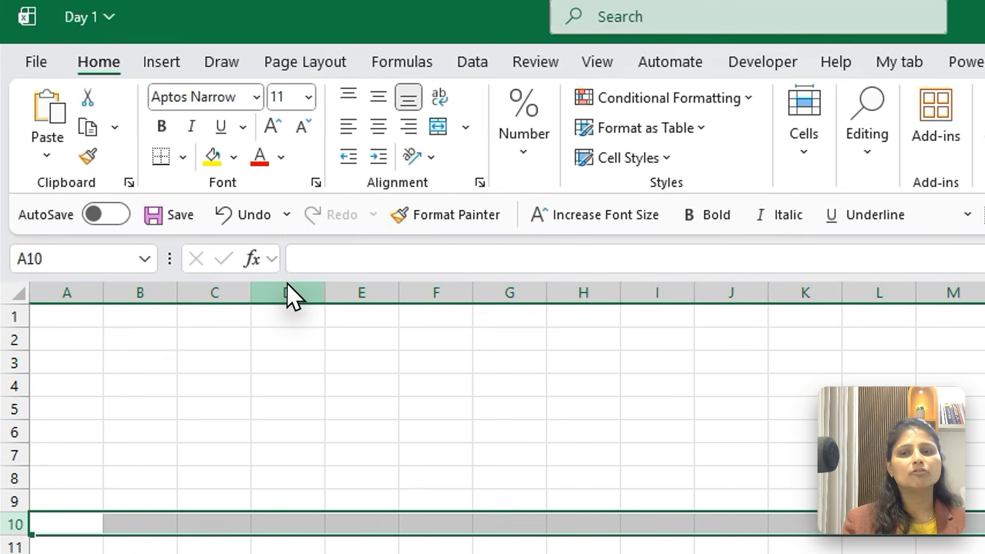
Select entire columns D and M of Sheet1 one after another
left_click(287, 110)
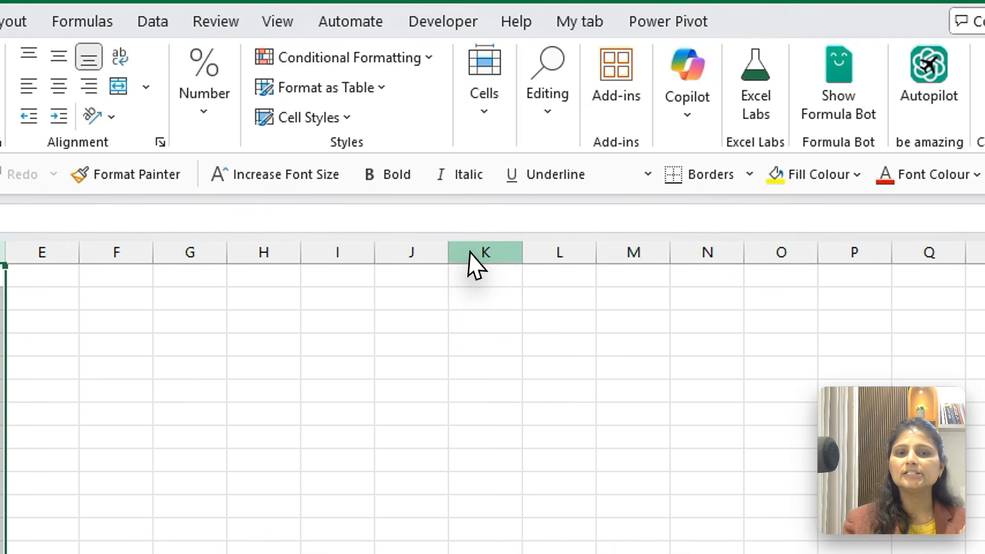
left_click(628, 248)
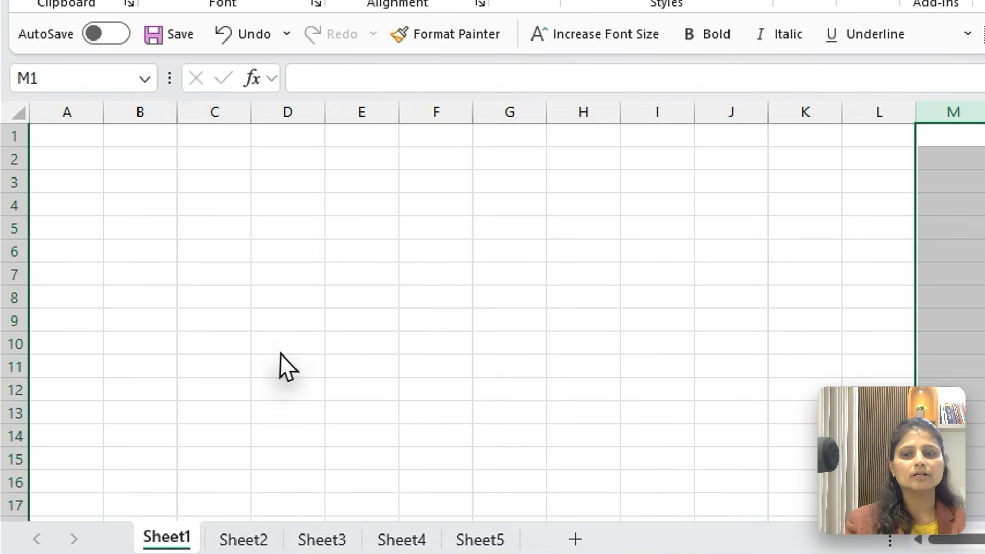
Select individual cells of Sheet1 one after another, including D10, H7 and G3, to see their cell references
left_click(191, 357)
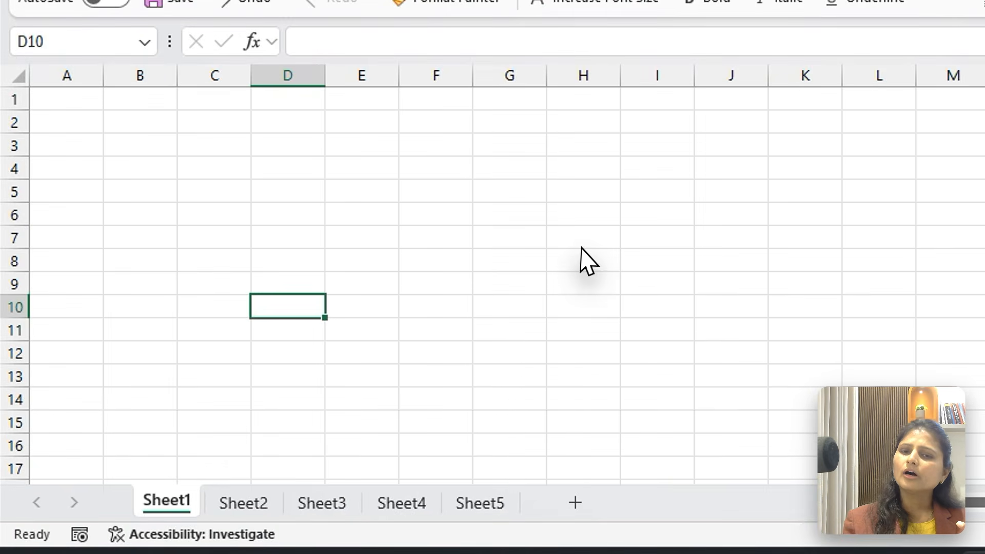
left_click(387, 317)
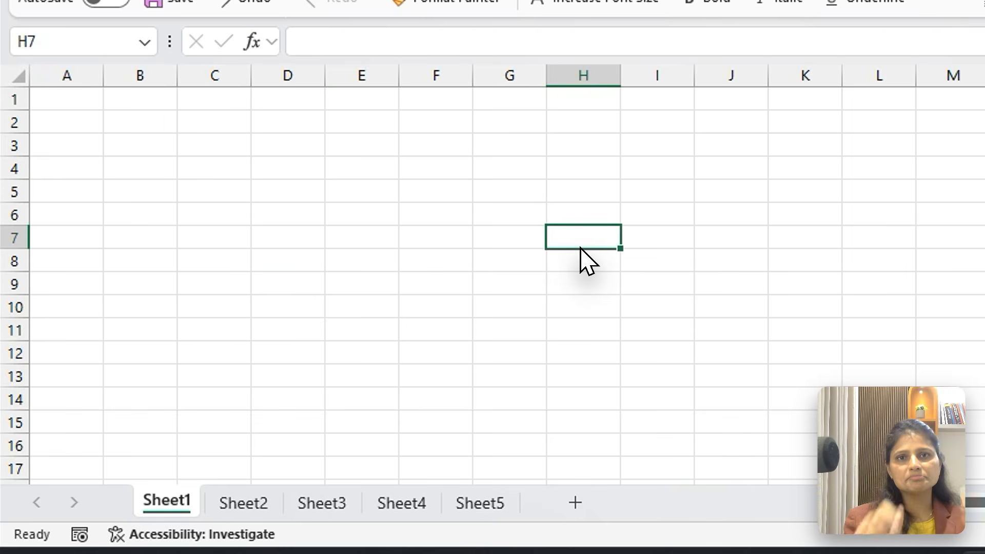
left_click(457, 309)
left_click(490, 142)
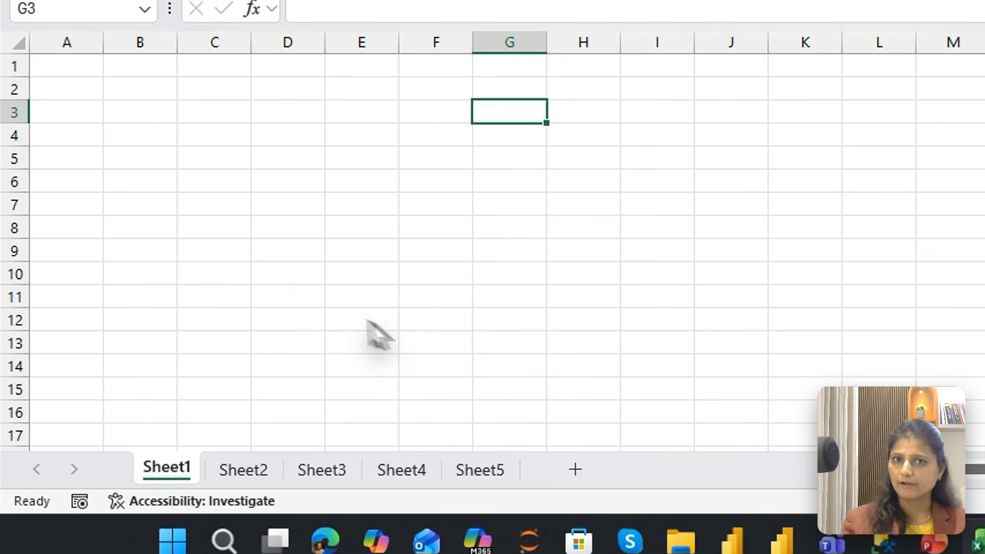
left_click(209, 359)
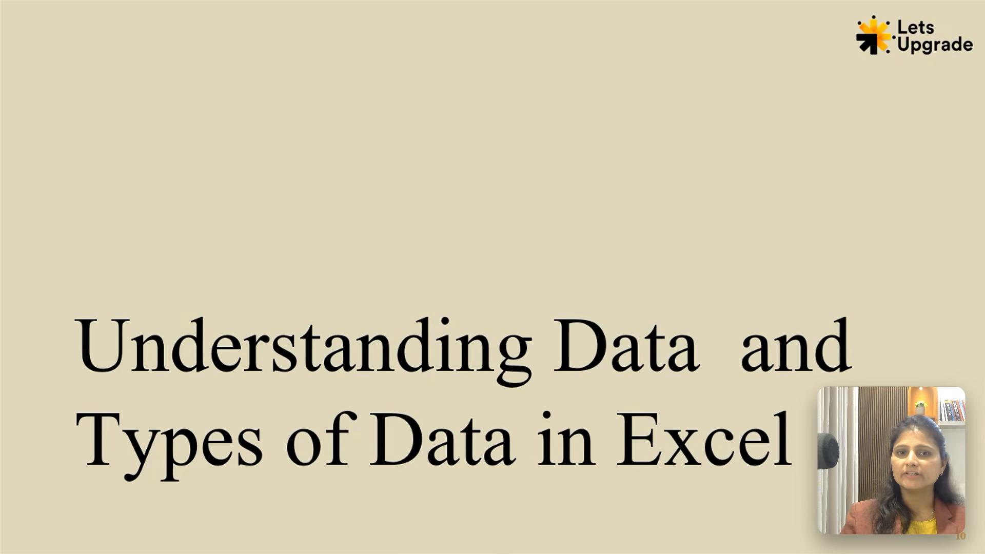
left_click(286, 242)
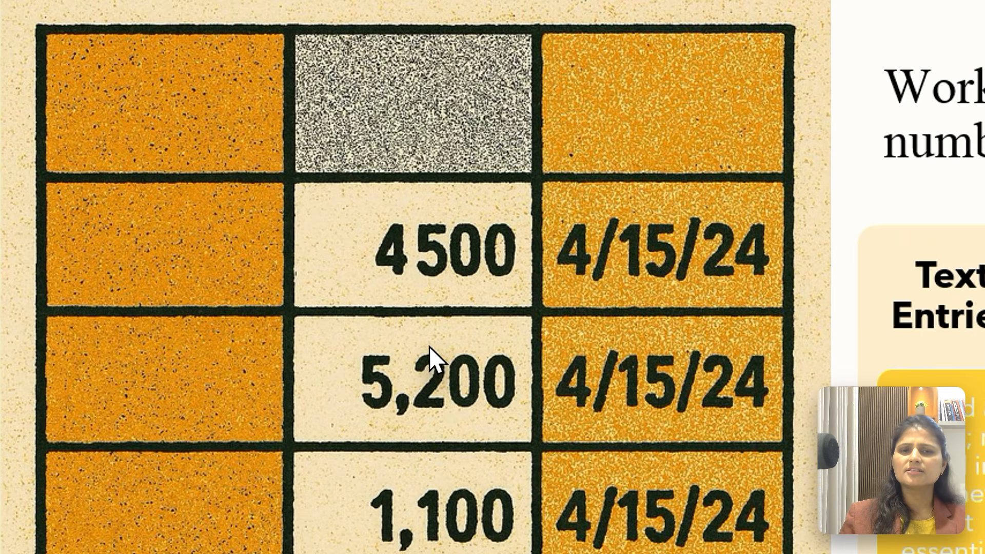
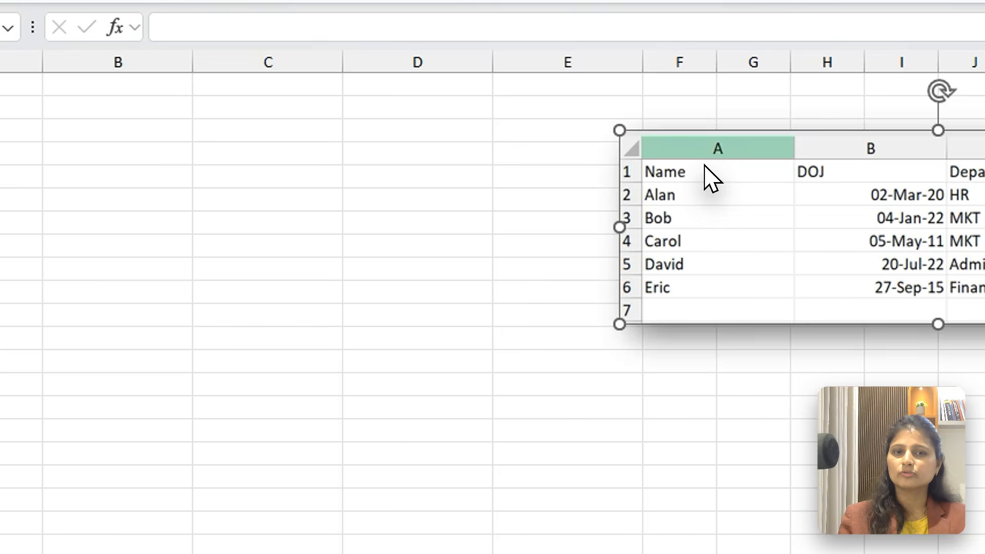
Move the picture of the sample employee table down and away from the first rows, leaving the entry cells in columns A to D free
left_click_drag(706, 184, 483, 285)
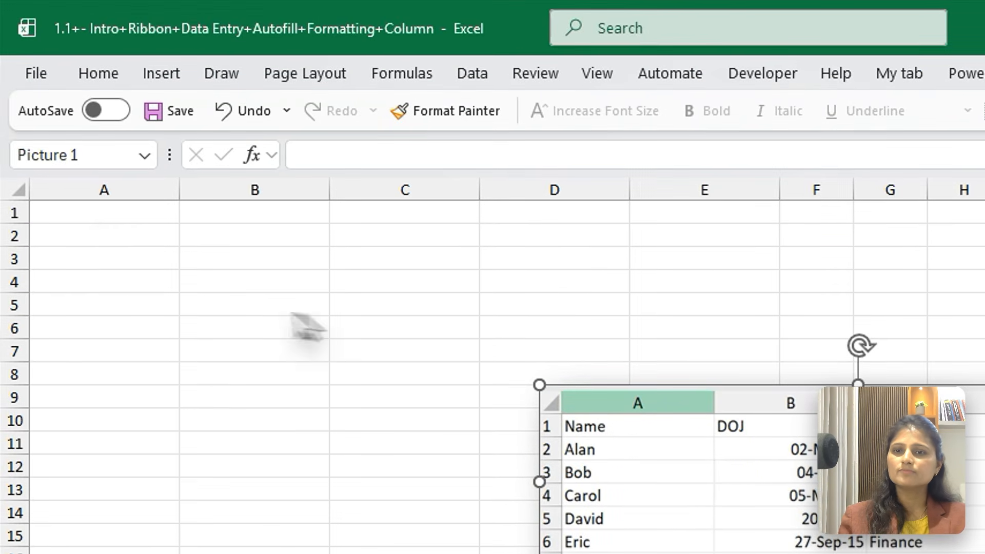
left_click(105, 222)
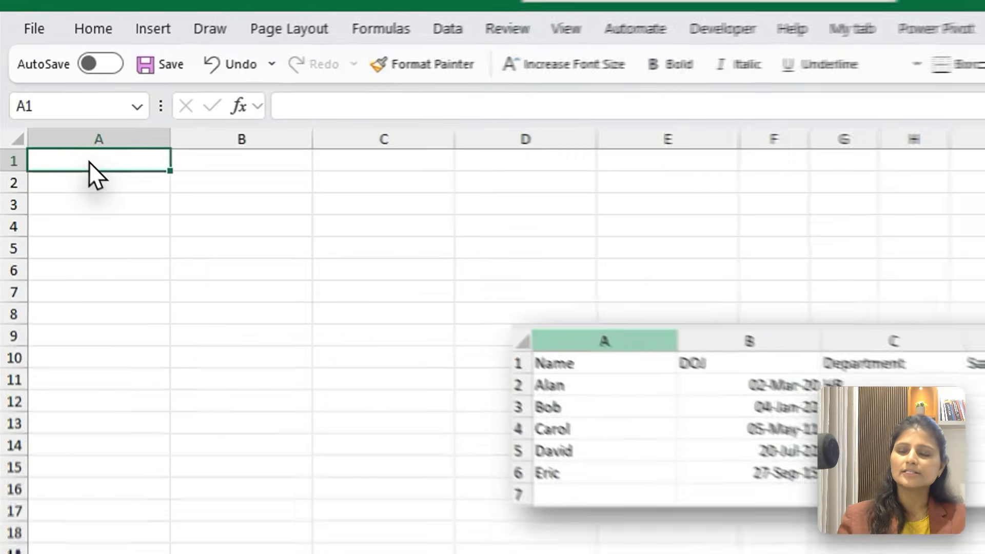
left_click(249, 231)
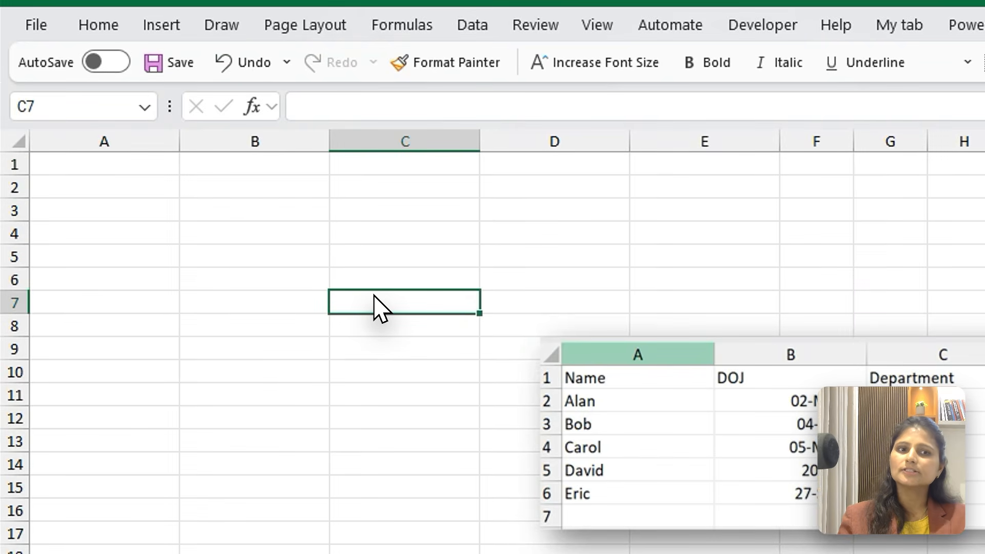
Enter the headers Name, DOJ, Department and Salary in cells A1 to D1
left_click(83, 168)
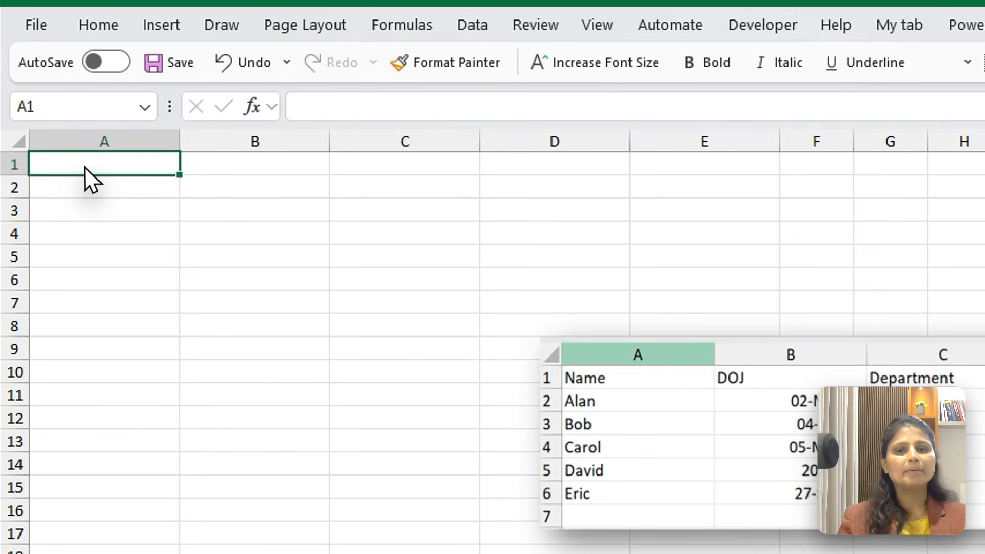
type("Nmae")
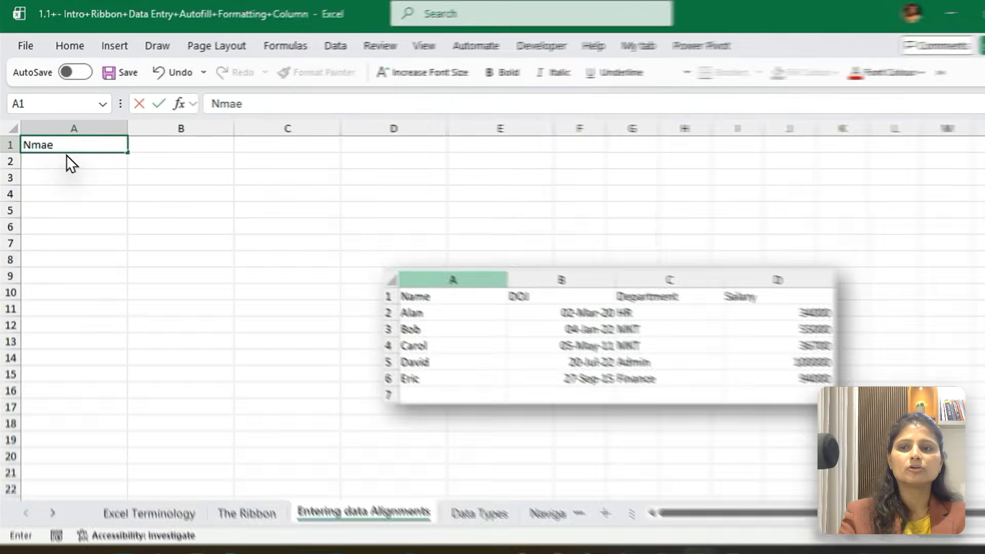
key("BackSpace")
key("BackSpace")
key("BackSpace")
type("ame")
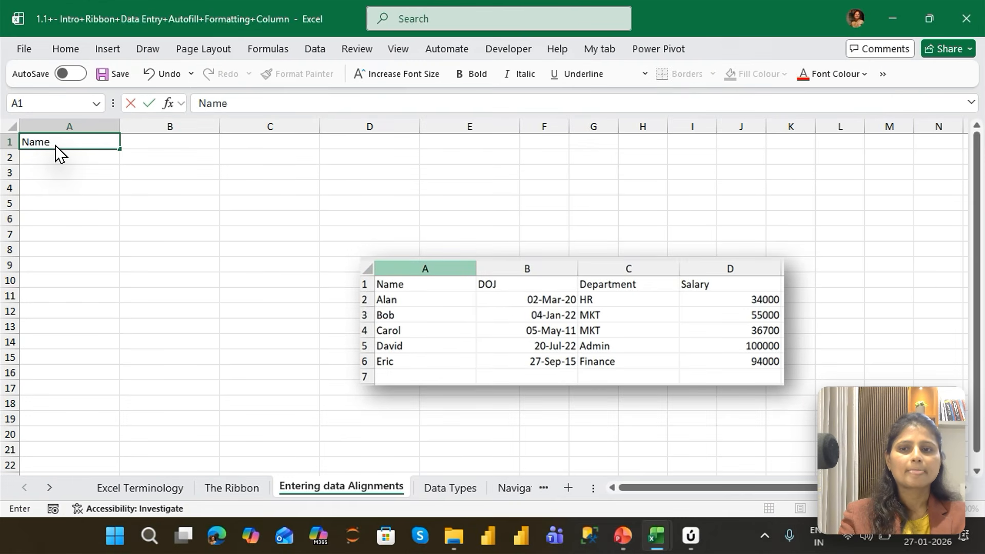
key("Tab")
type("DOJ")
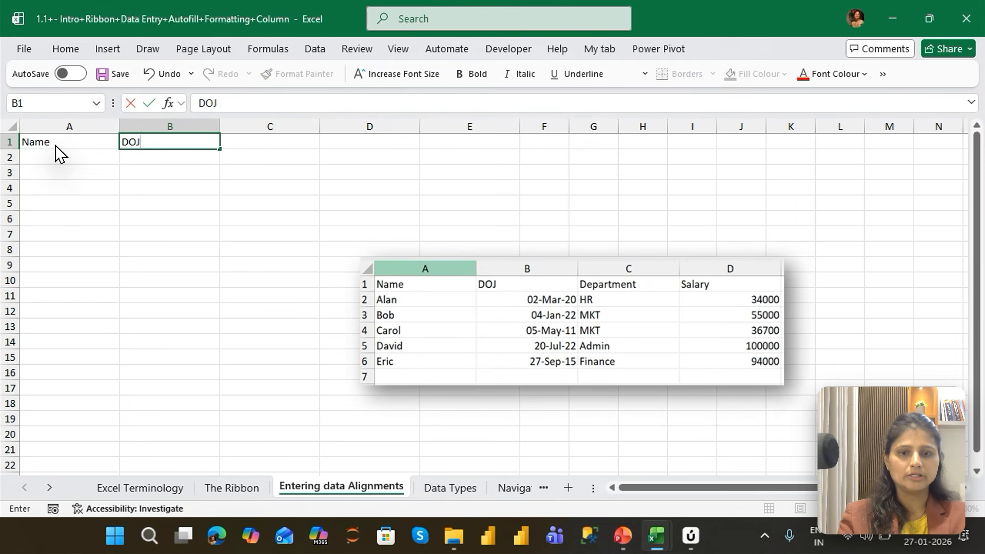
key("Tab")
type("Department")
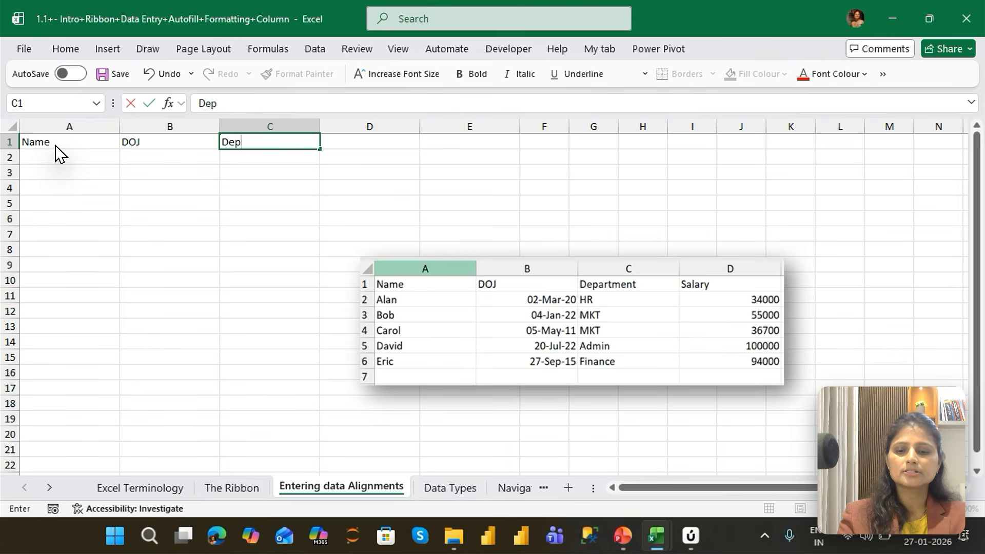
key("Tab")
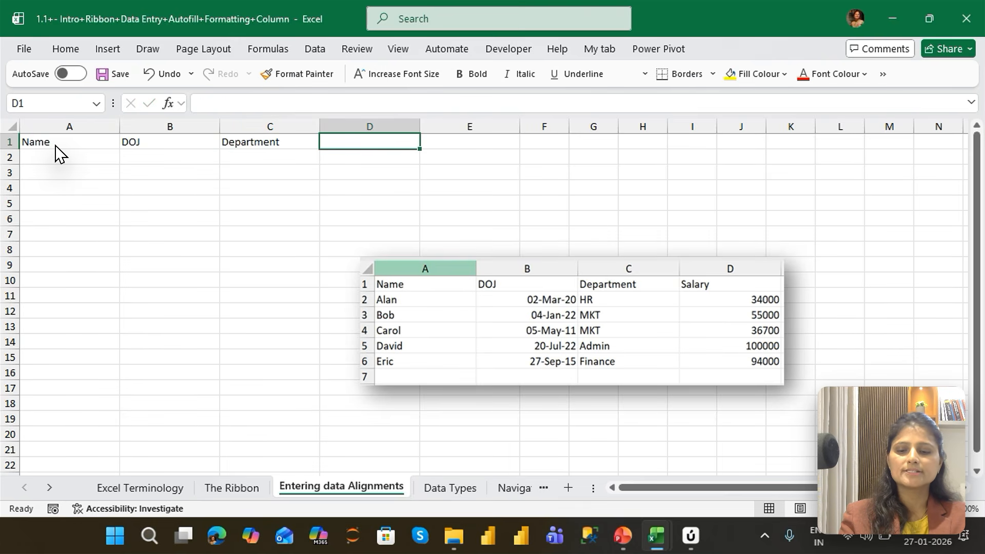
type("Salary")
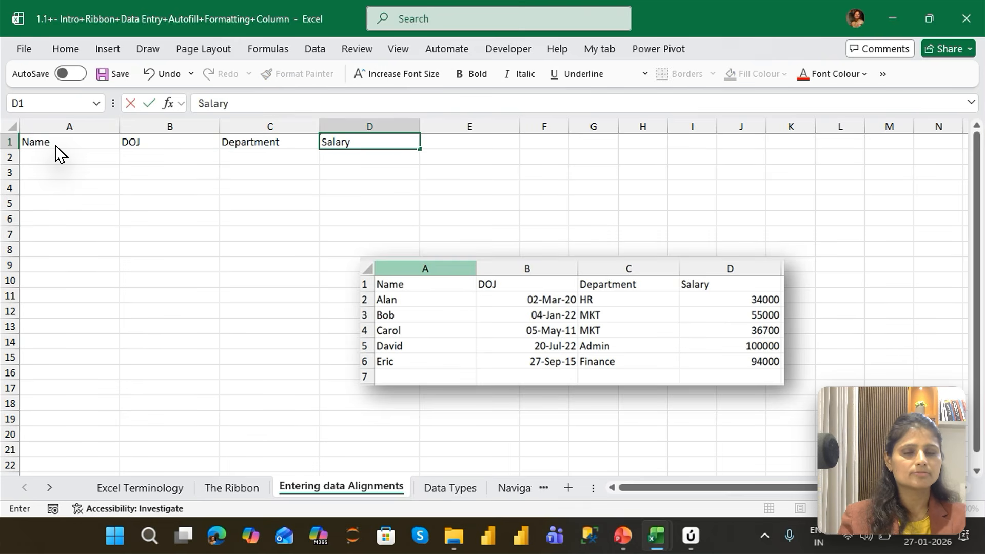
key("Return")
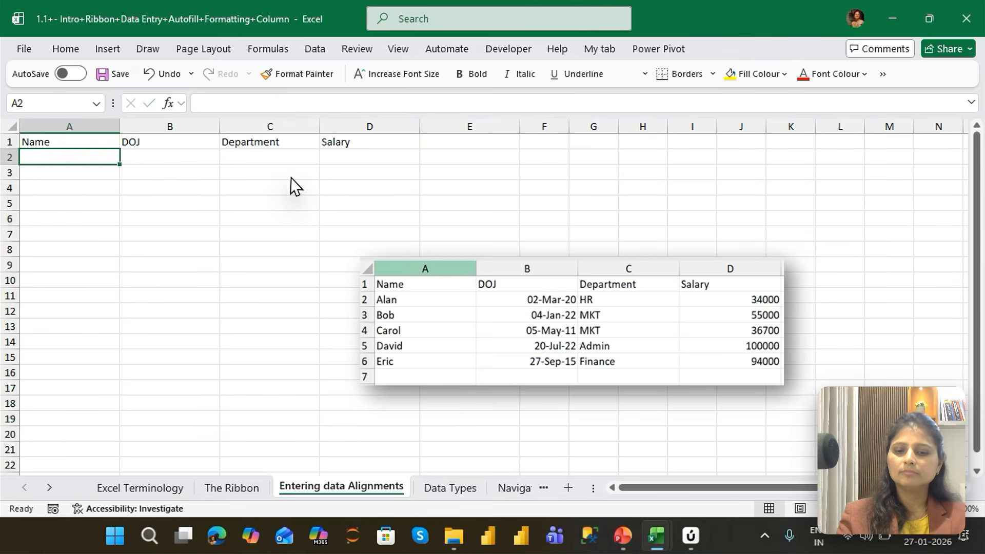
Fill row 2 with the first employee's name from the sample table, DOJ 2/3/20, department HR and salary 34000
type("Alan")
key("Tab")
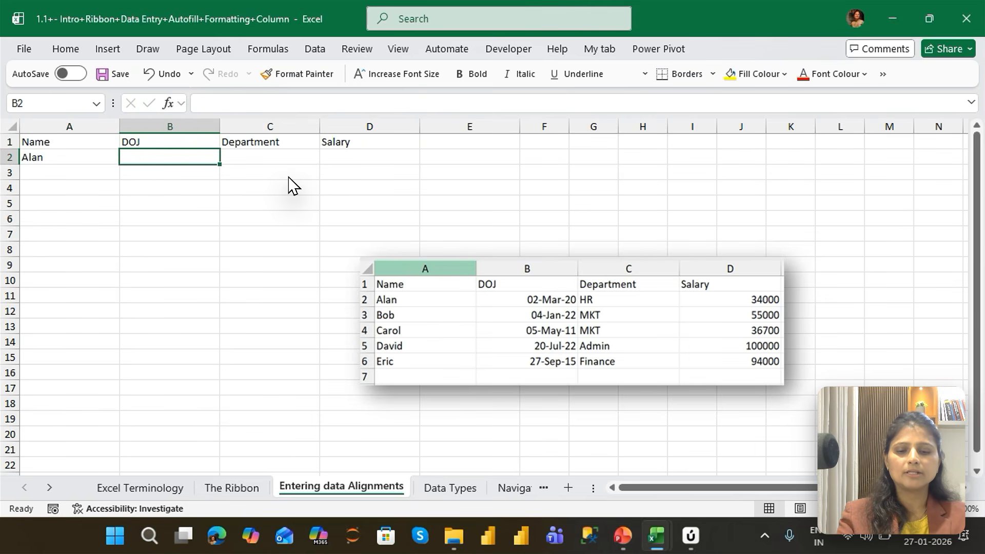
type("2/3/20")
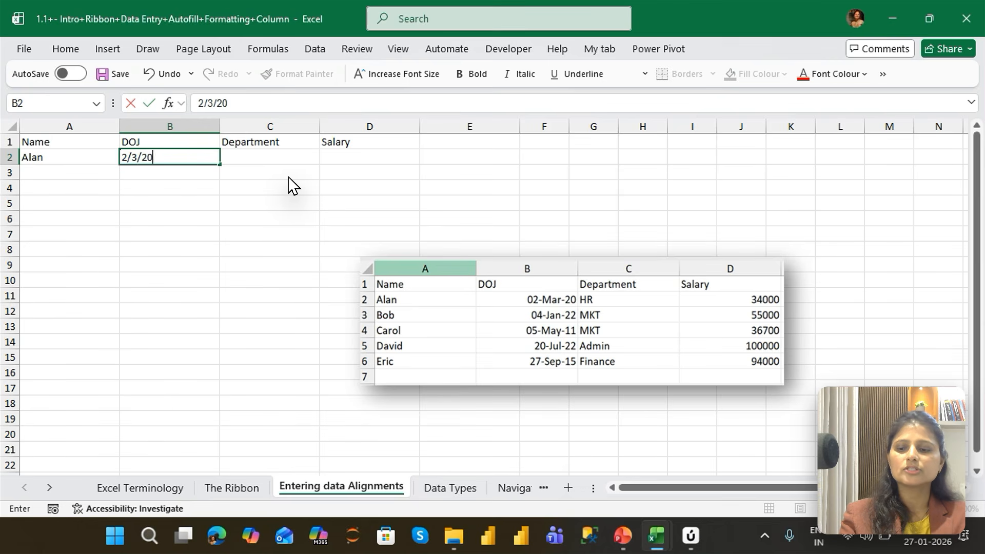
key("Tab")
type("HR")
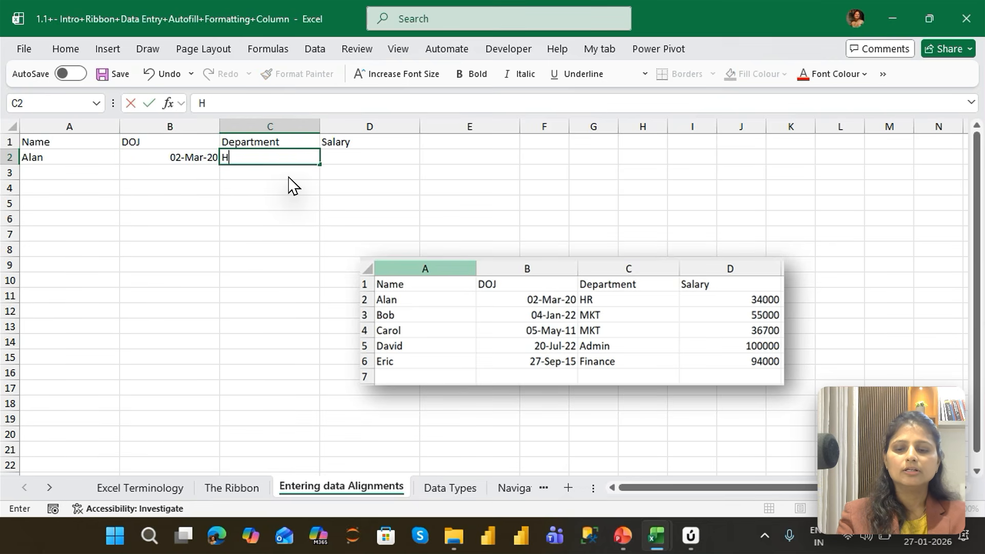
key("Tab")
type("34000")
key("Return")
Fill row 3 with the second employee's name from the sample table, DOJ 4/1/22, department MKT and salary 55000
type("Bob")
key("Tab")
type("4/1/")
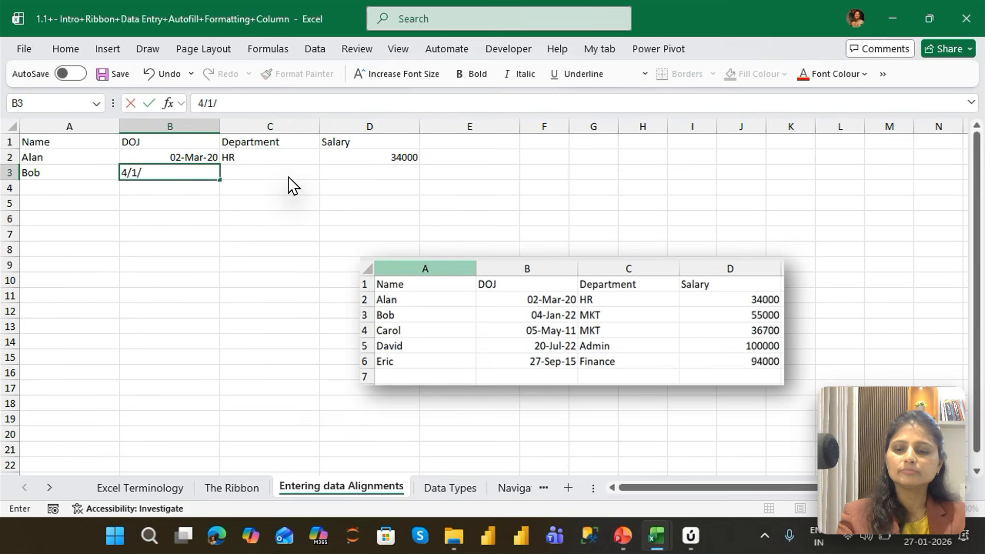
type("22")
key("Tab")
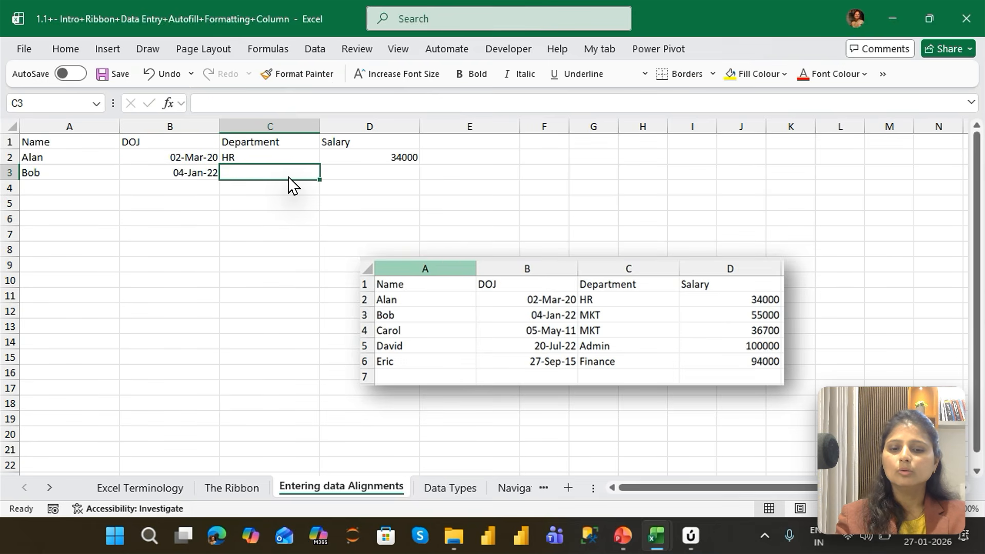
type("MKT")
key("Tab")
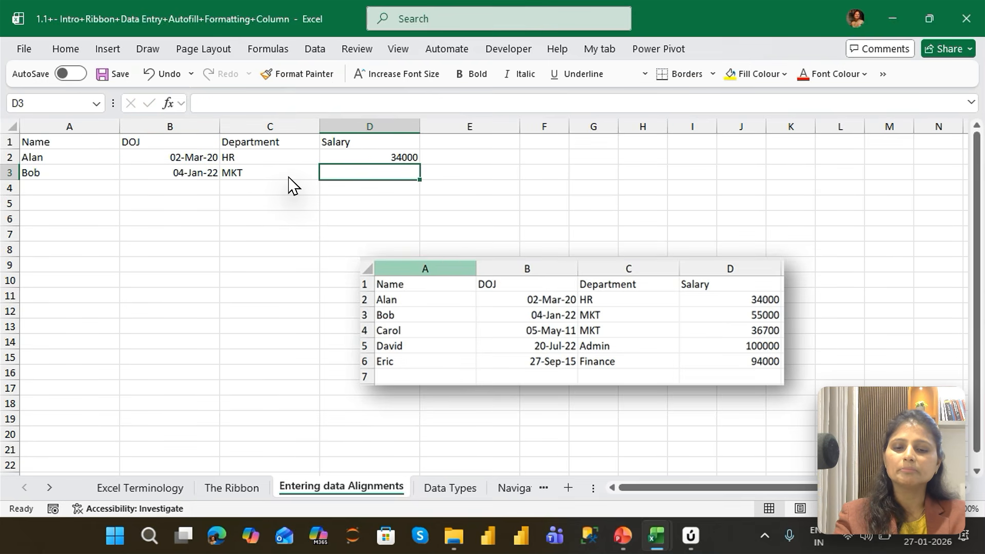
type("55000")
key("Return")
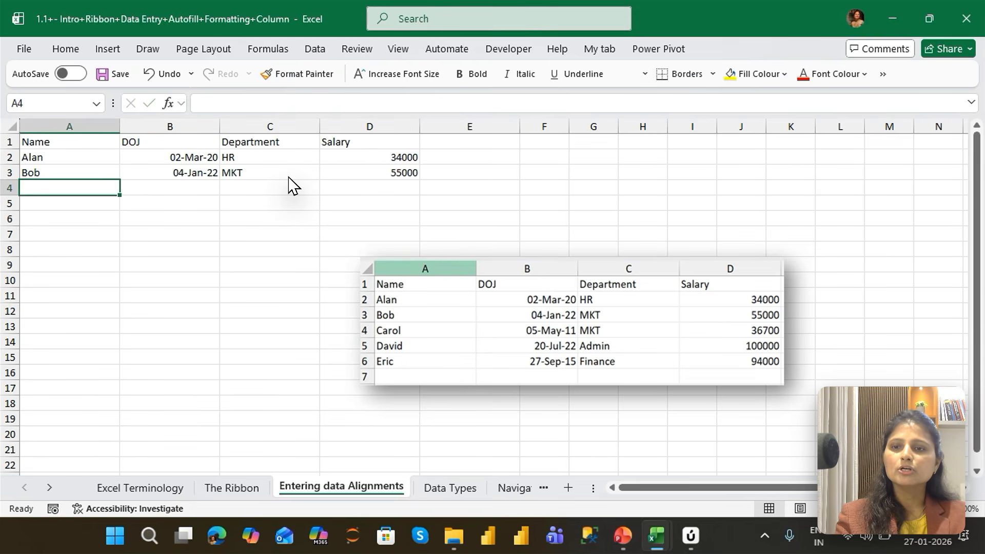
Fill row 4 with the third employee's name from the sample table, DOJ 5/5/11, department MKT and salary 365700
type("Carol")
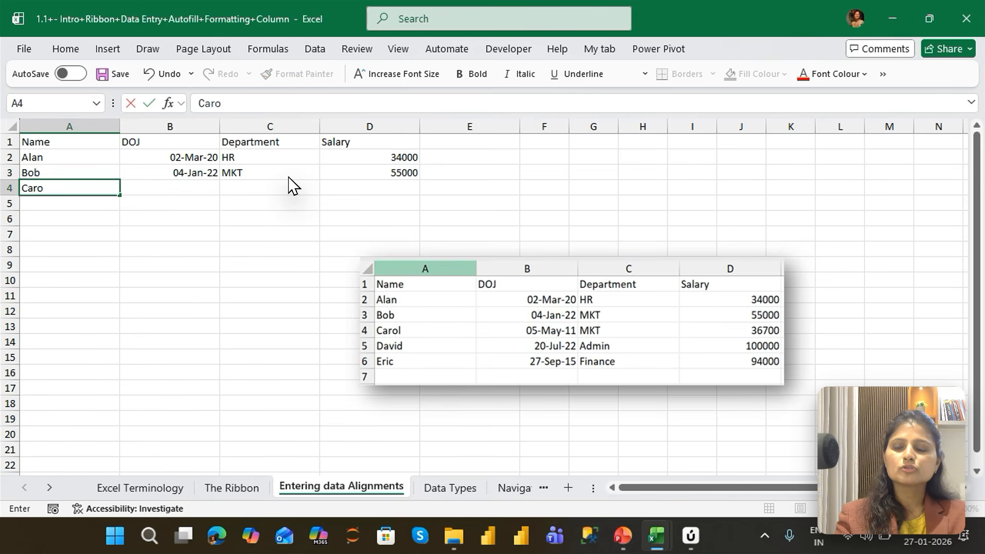
key("Tab")
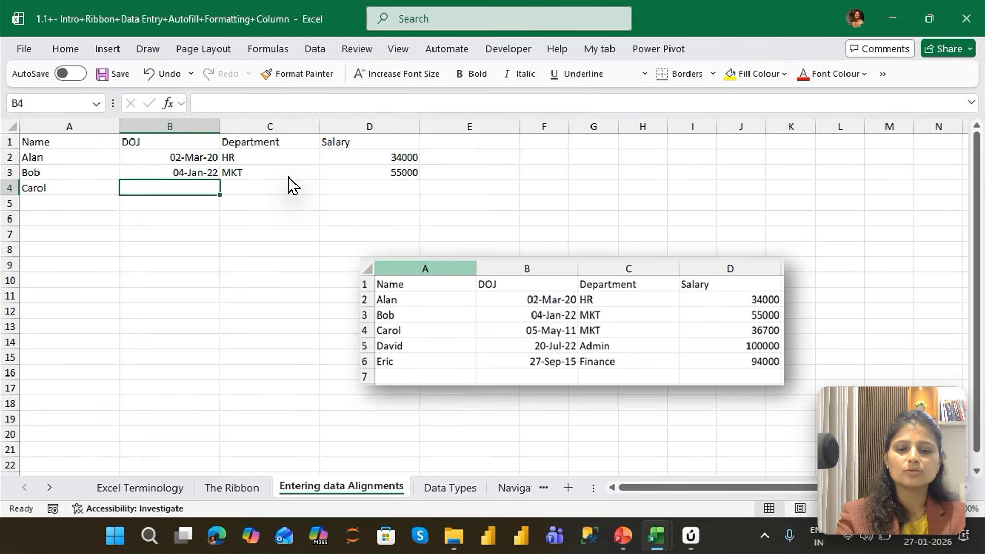
type("5/5/")
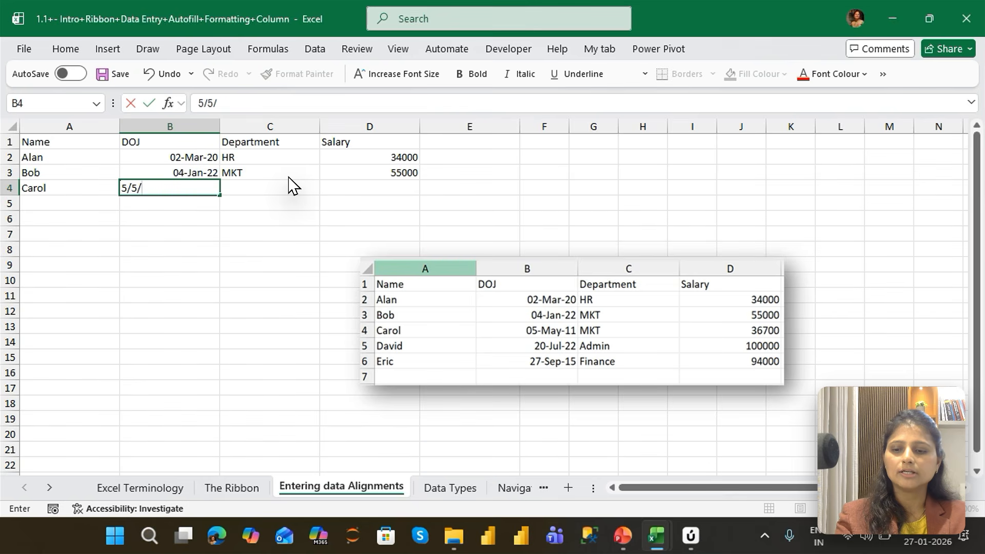
type("11")
key("Tab")
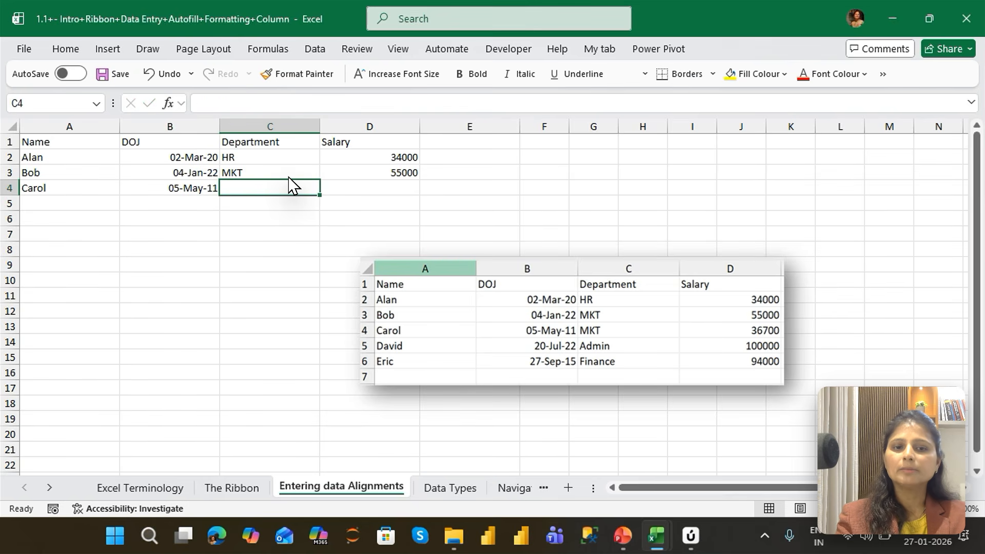
type("MK")
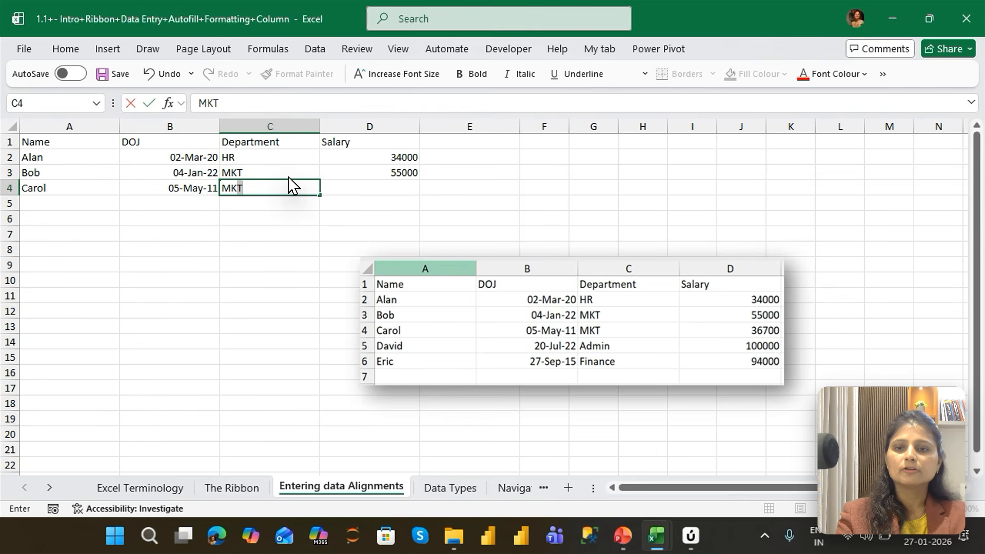
key("Tab")
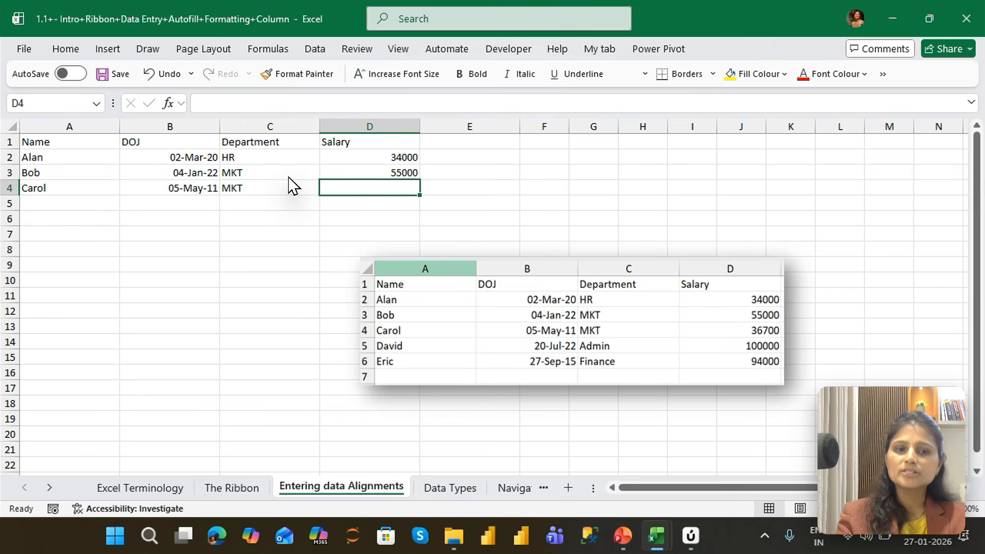
type("365700")
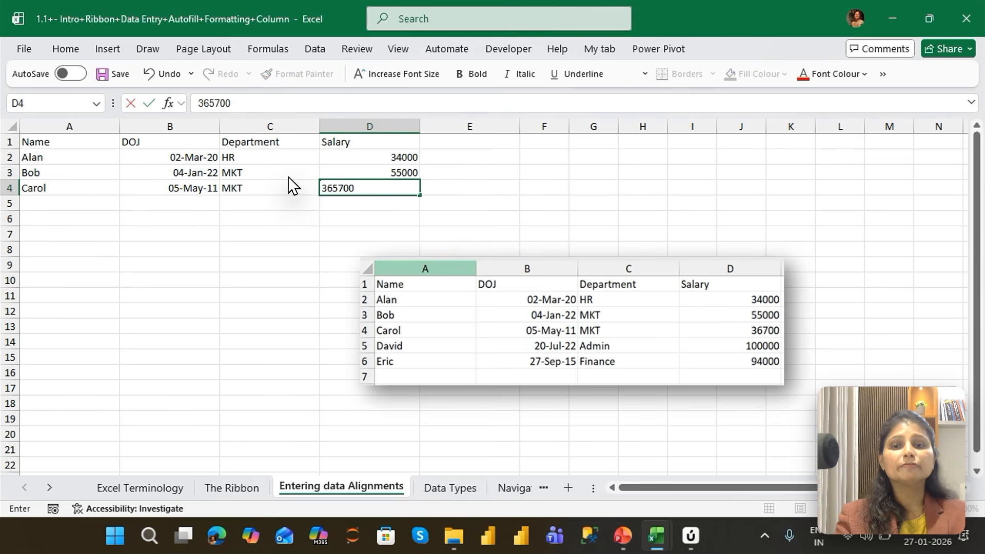
key("Return")
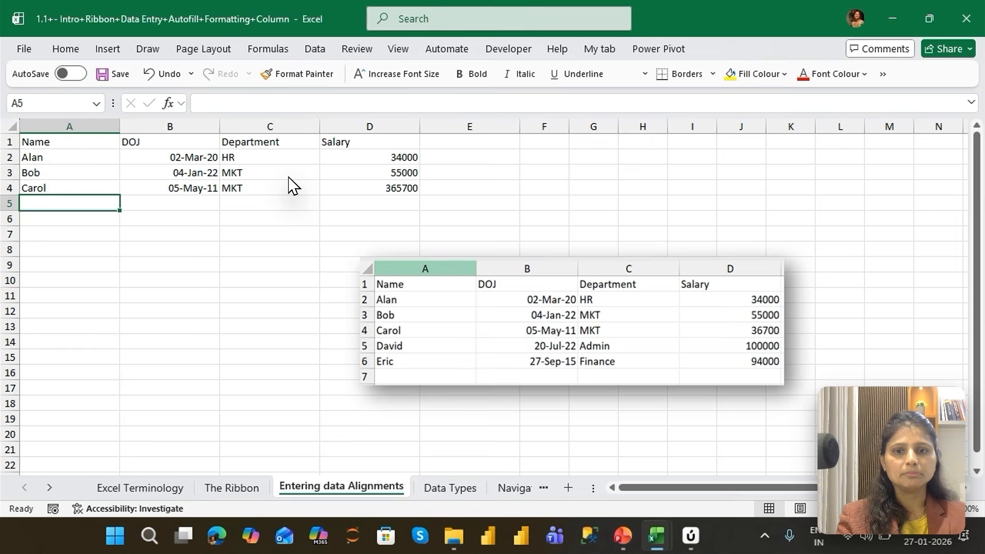
Correct the salary in cell D4 to 36700 by editing the existing entry
key("Up")
key("Right")
key("Right")
key("Right")
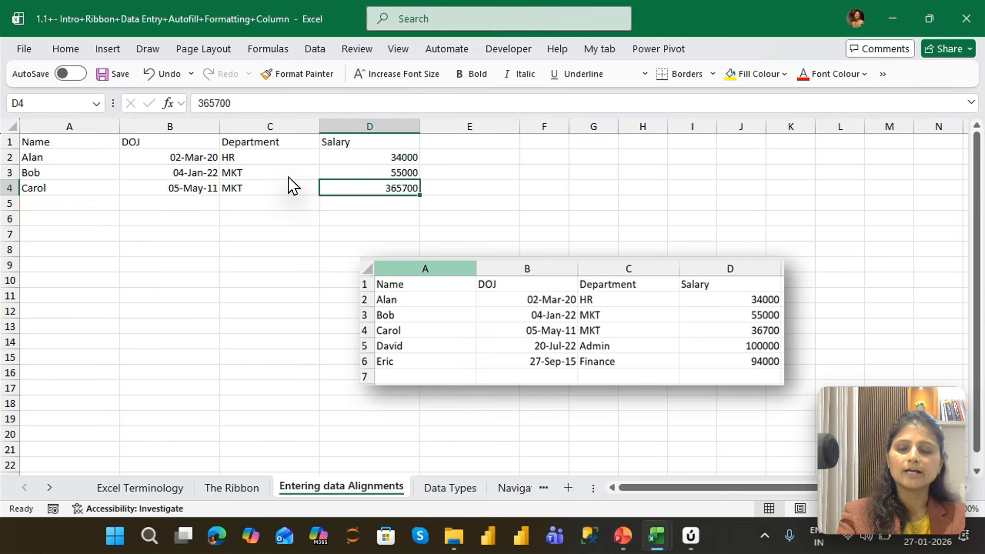
key("F2")
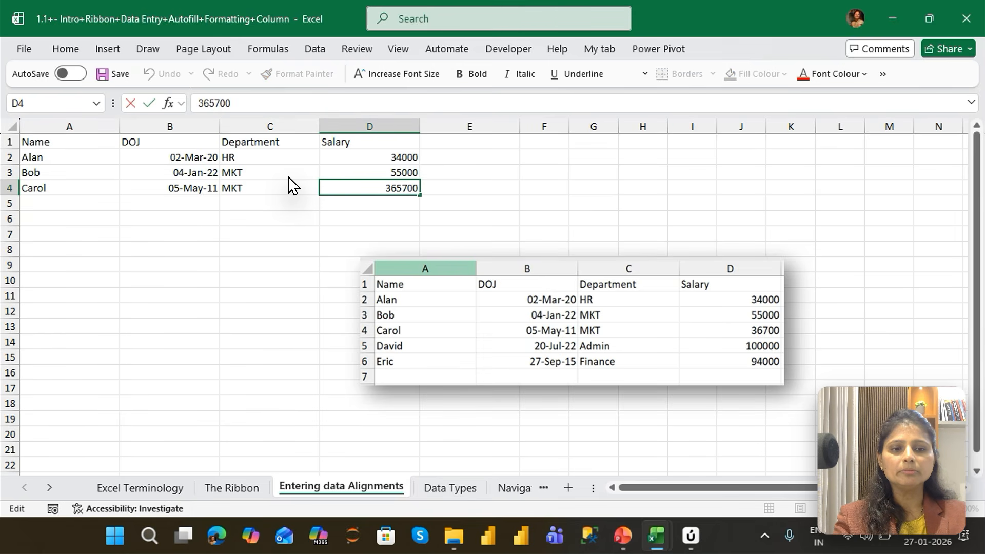
key("Delete")
key("Return")
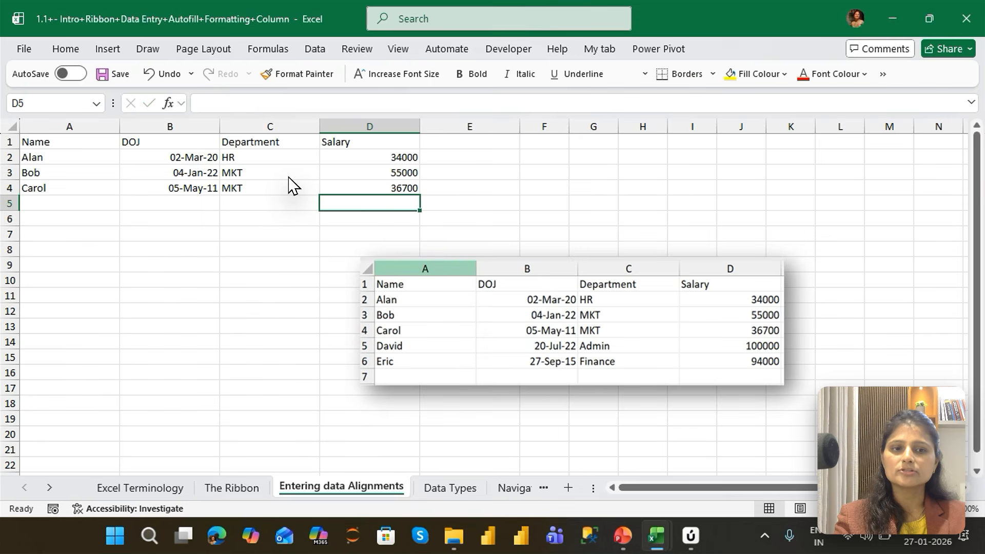
Enter the fourth employee's name from the sample table in cell A5 and the DOJ 20/7/22 in cell B5
key("Left")
key("Left")
key("Left")
type("David")
key("Tab")
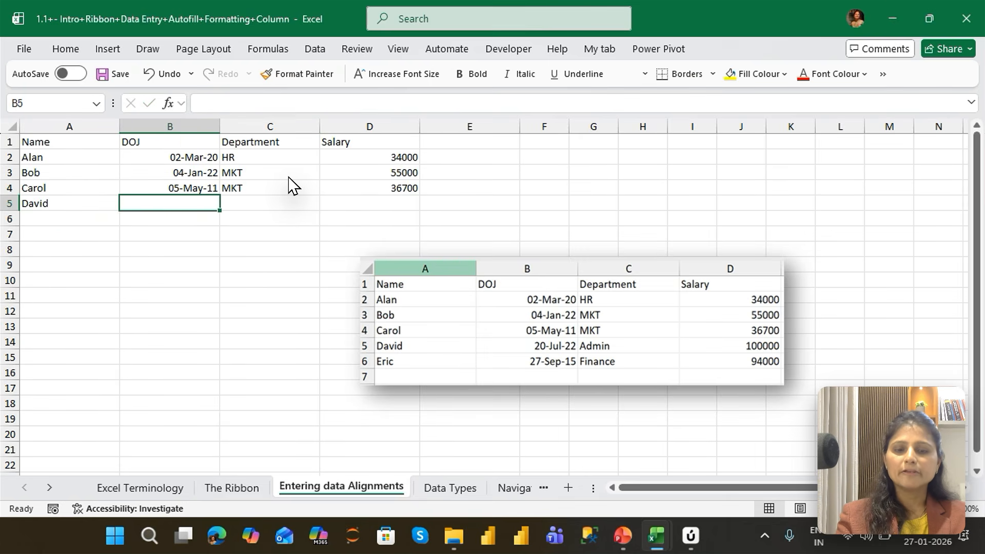
type("20")
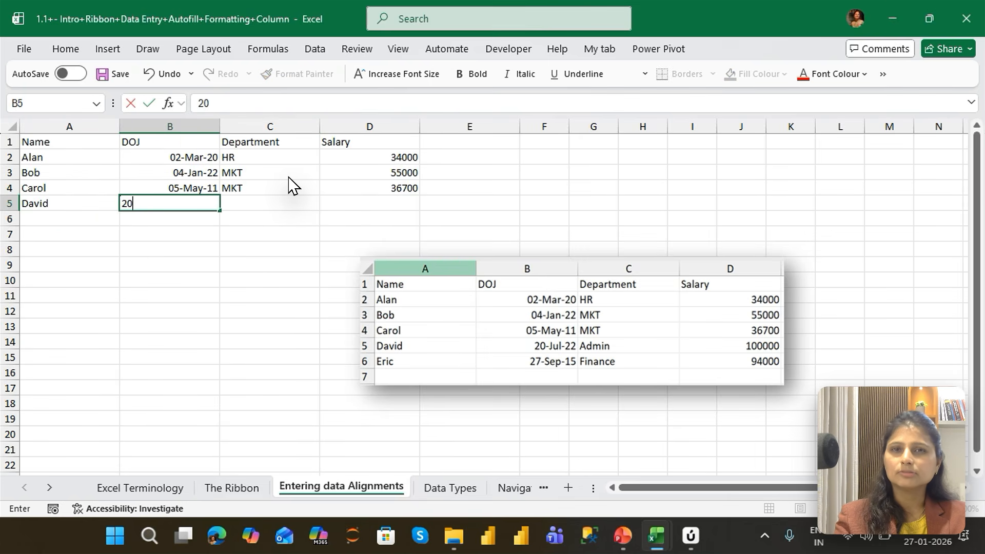
type("/")
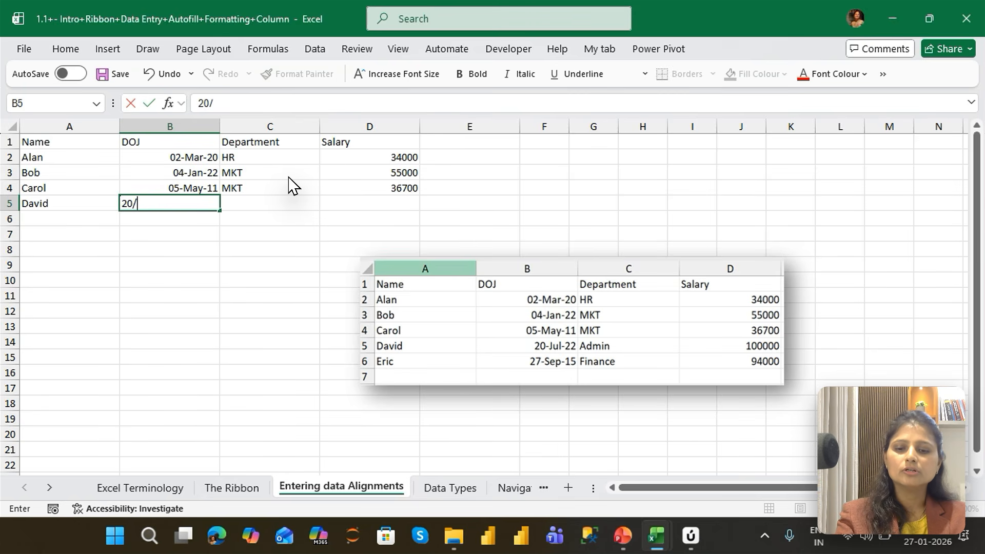
type("6")
key("BackSpace")
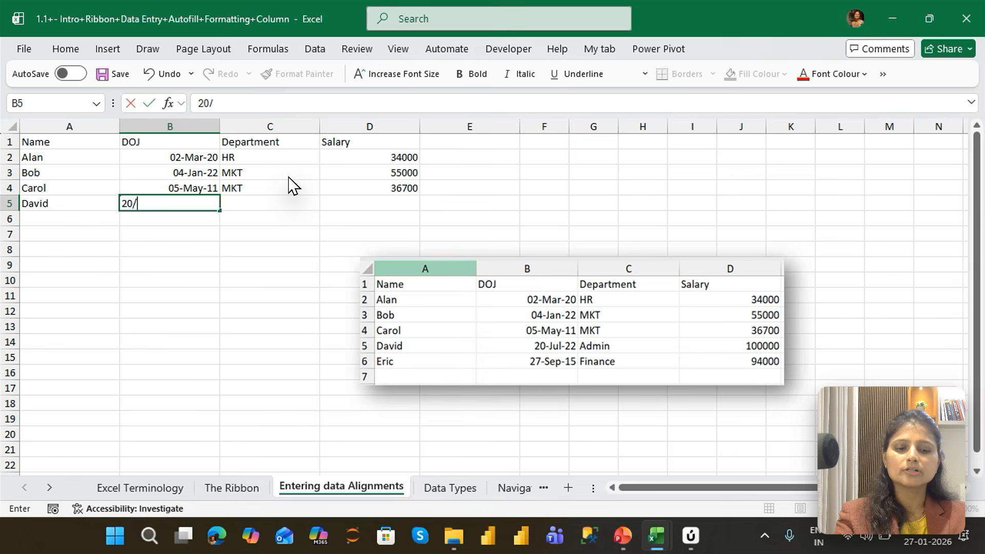
type("7/22")
key("Tab")
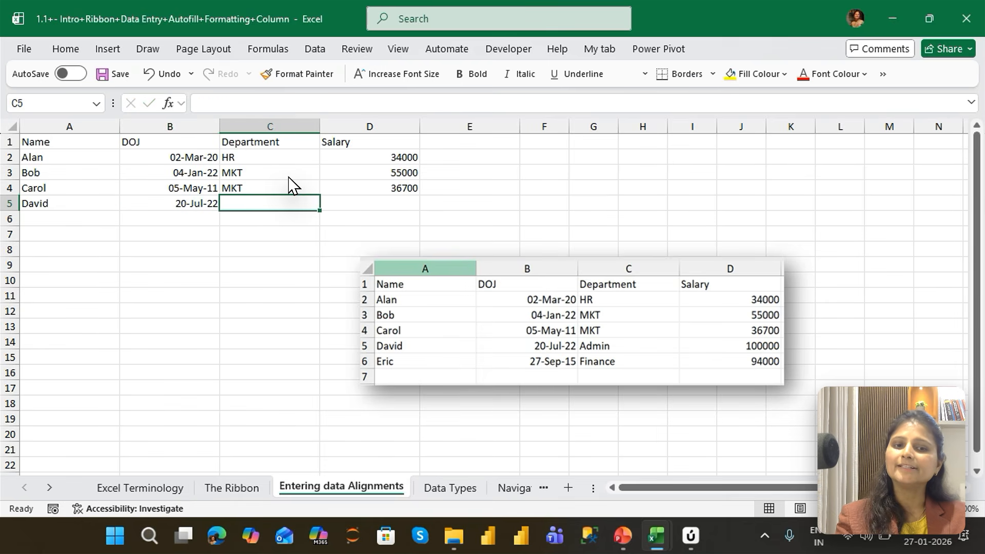
Enter ADMIM as the fourth employee's department in cell C5
type("ADMIN")
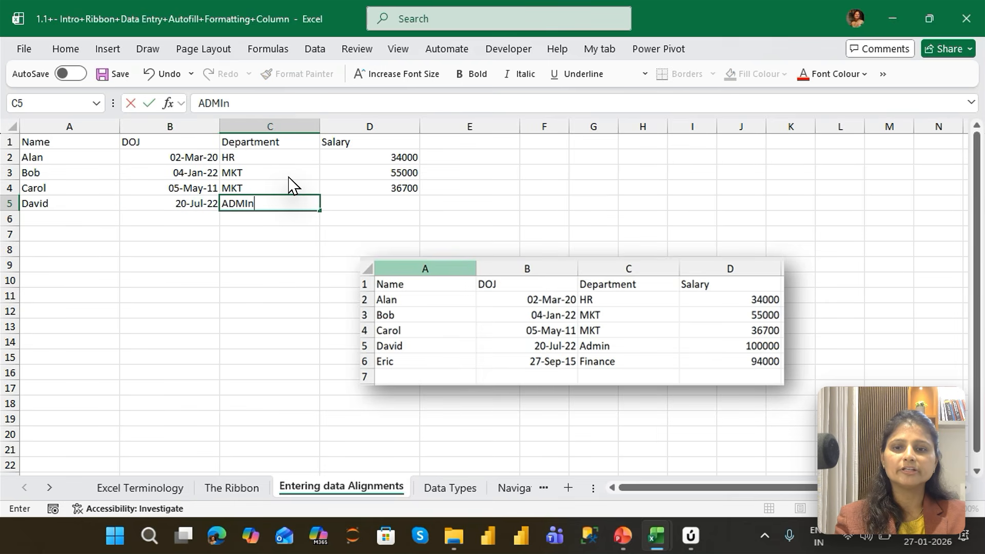
key("BackSpace")
type("M")
key("Tab")
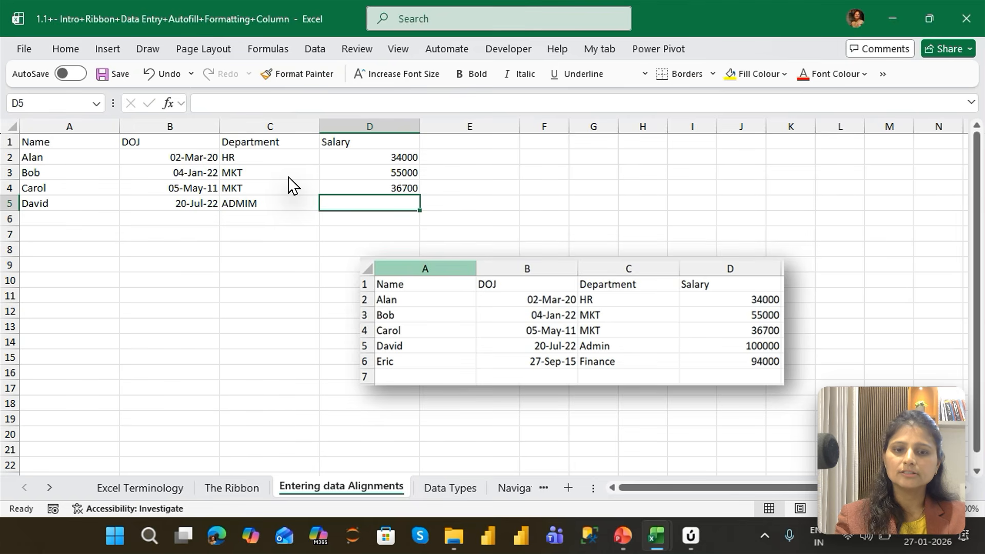
Try to correct the department spelling in cell C5 by editing the entry to ADNIM
key("shift+Tab")
key("F2")
key("BackSpace")
key("BackSpace")
key("BackSpace")
type("N")
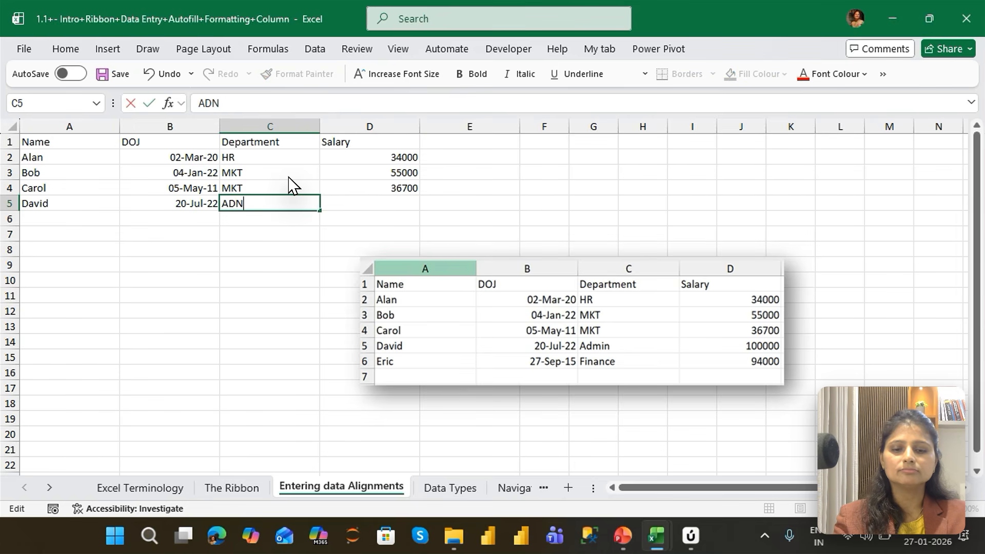
type("IM")
key("Tab")
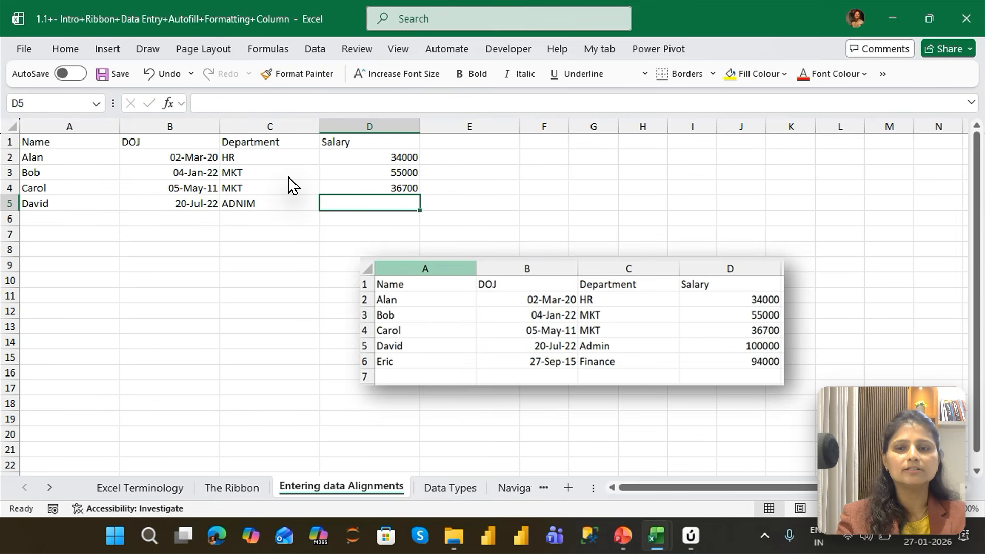
Correct the department in cell C5 to ADMIN by editing the existing entry
key("shift+Tab")
key("F2")
key("BackSpace")
key("BackSpace")
key("BackSpace")
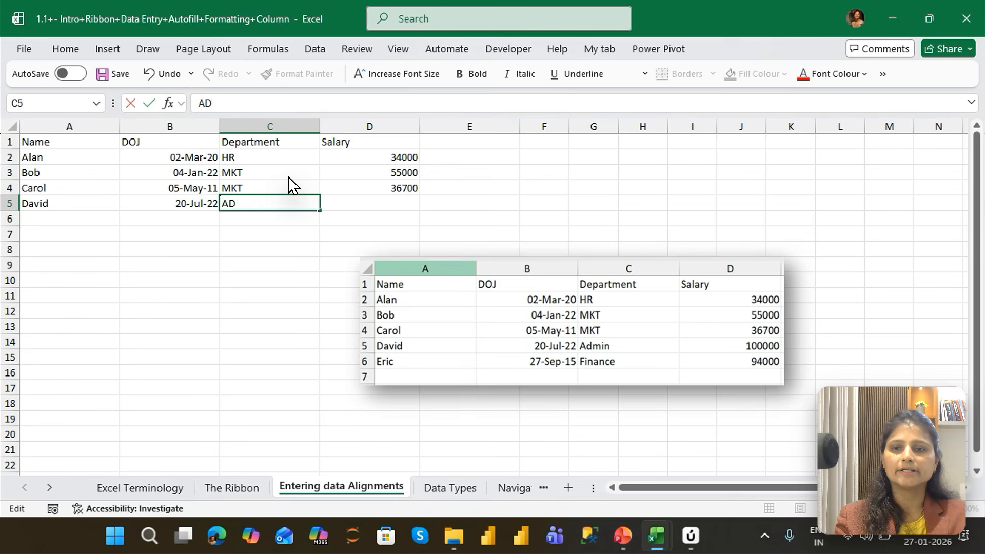
key("BackSpace")
type("DMIN")
key("Tab")
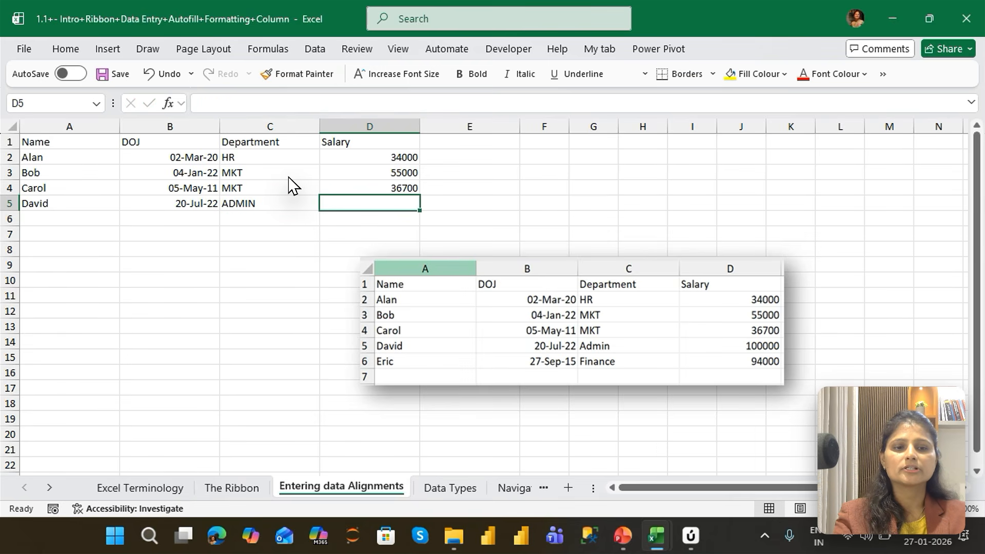
Enter the fourth employee's salary of 100000 in cell D5
type("10000")
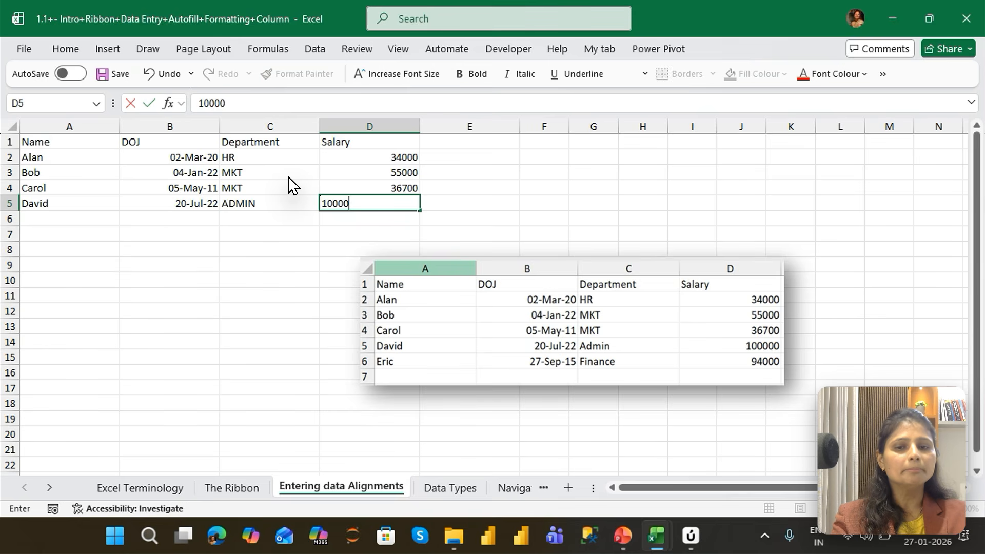
key("Return")
key("Up")
key("Right")
key("F2")
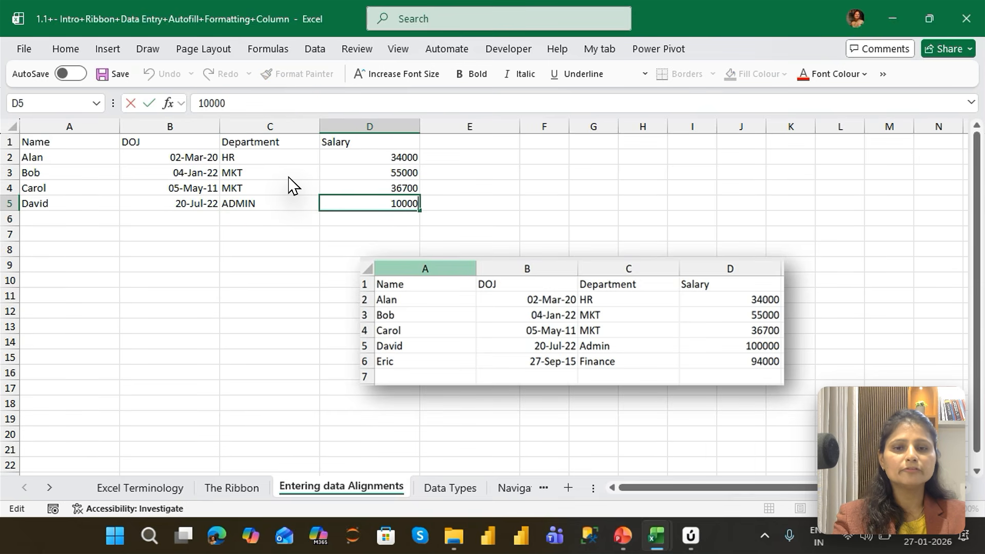
type("0")
key("Return")
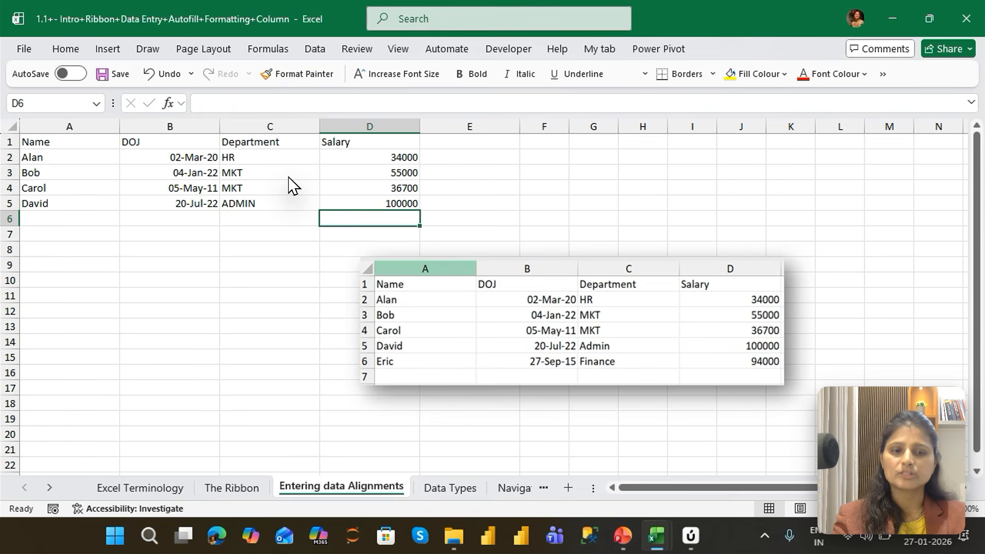
Enter the fifth employee's name in capitals in cell A6 and the DOJ 27/9/15 in cell B6
key("Home")
type("ERI")
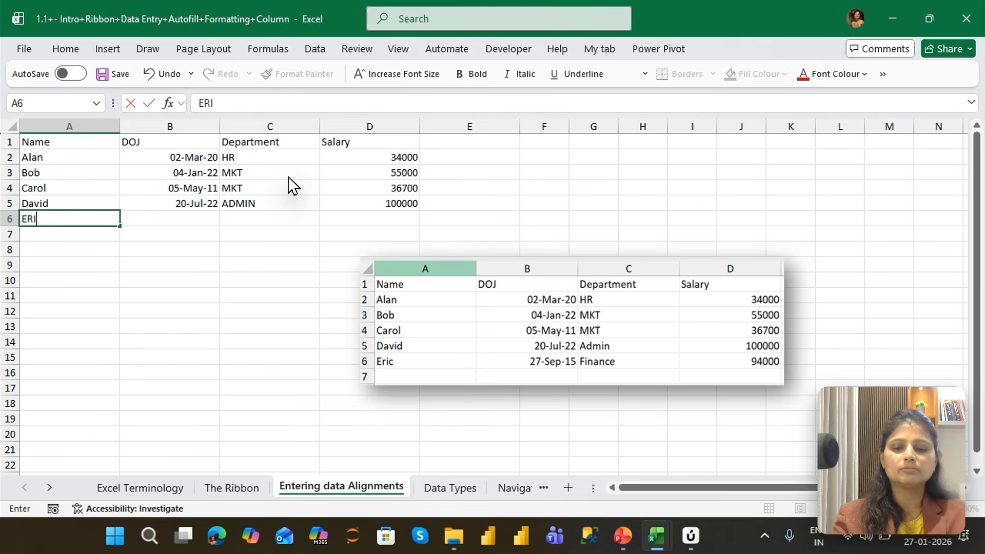
type("C")
key("Tab")
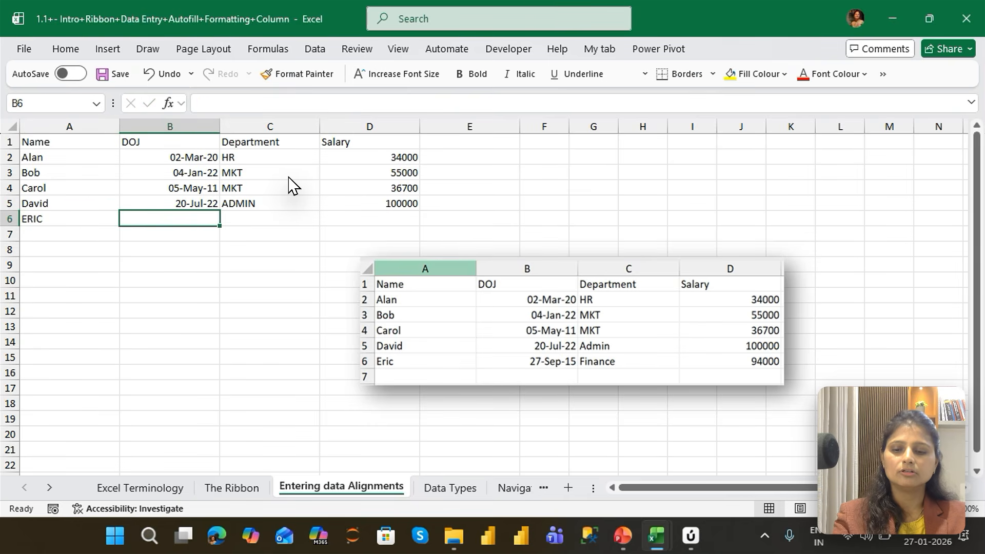
type("27/1")
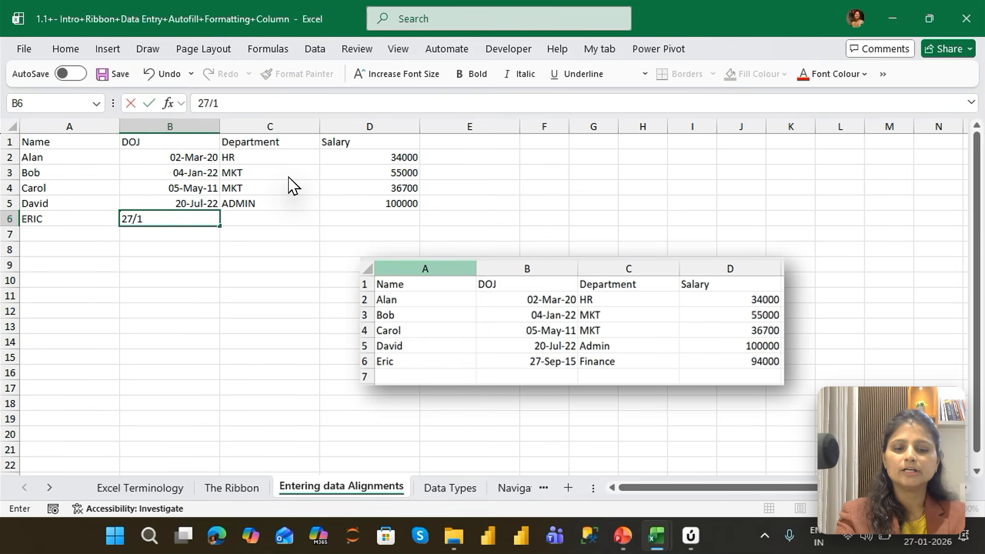
key("BackSpace")
type("9")
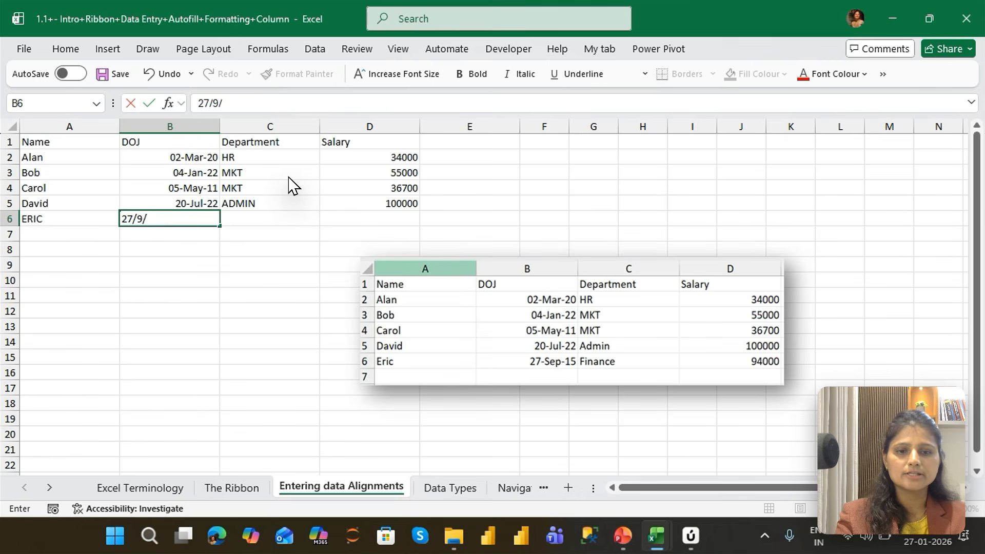
type("/15")
key("Tab")
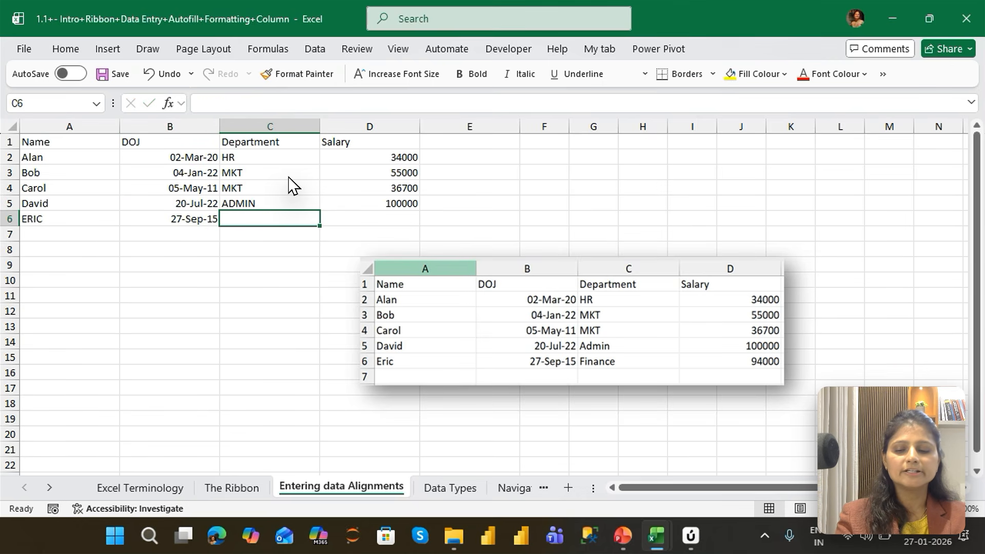
Complete row 6 with the department Finance and the salary 94000
type("Fin")
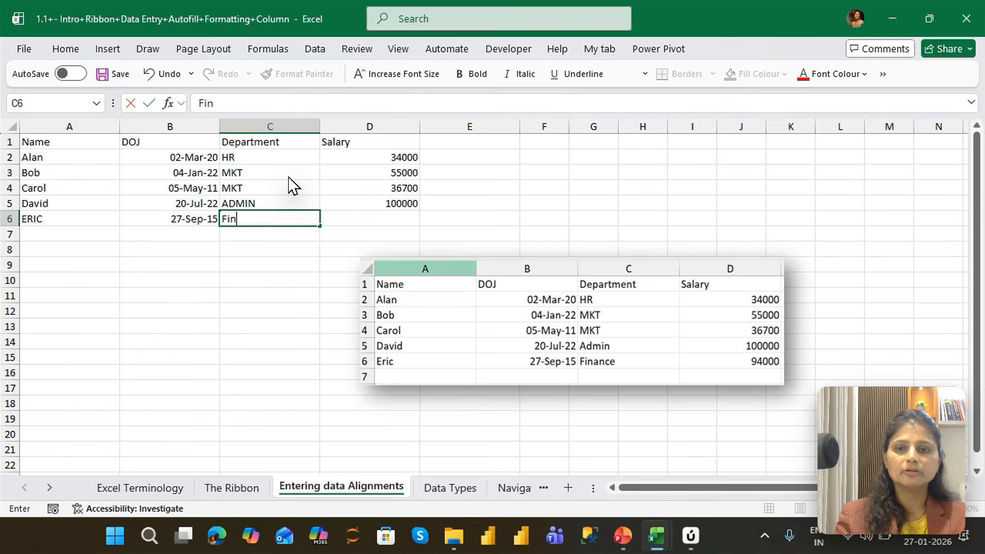
type("acnce")
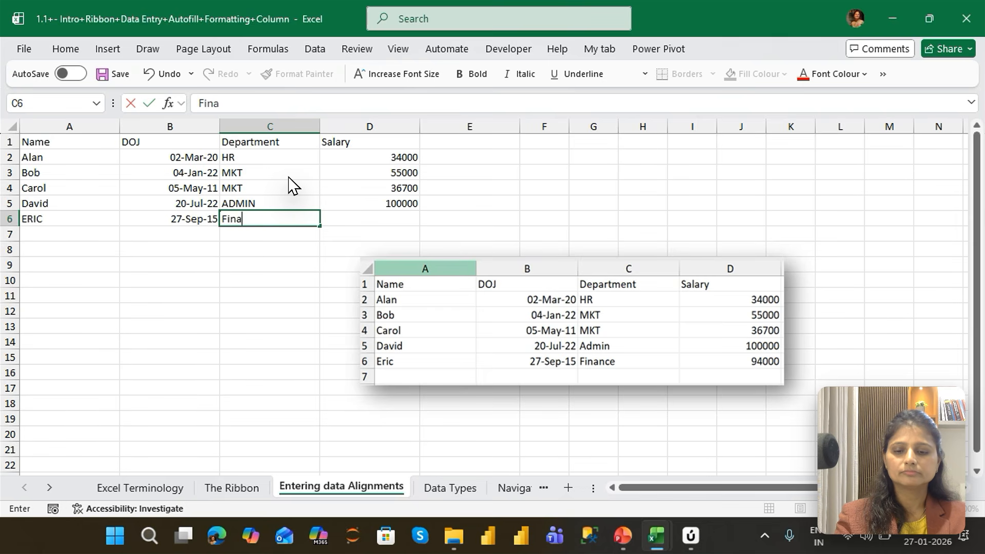
key("BackSpace")
key("BackSpace")
key("BackSpace")
key("BackSpace")
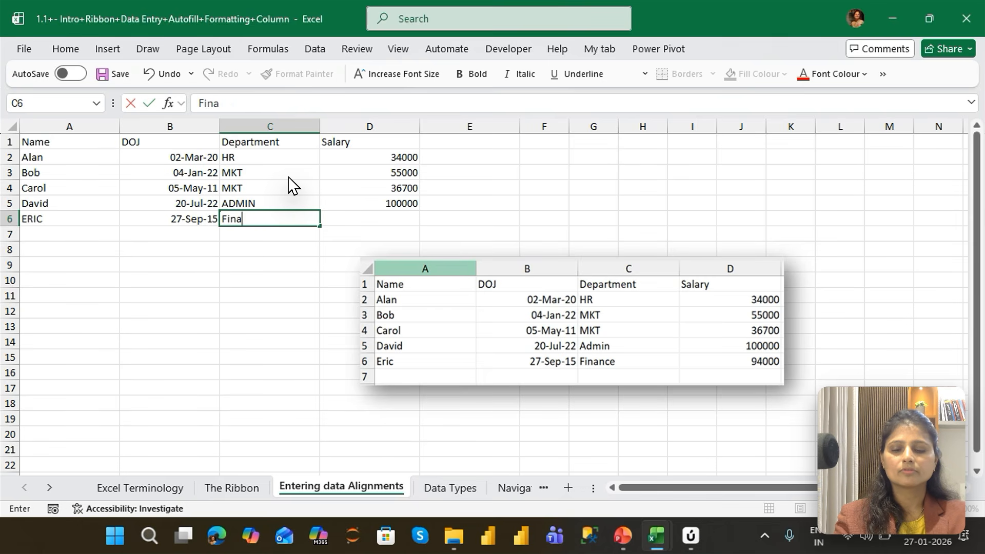
type("nce")
key("Tab")
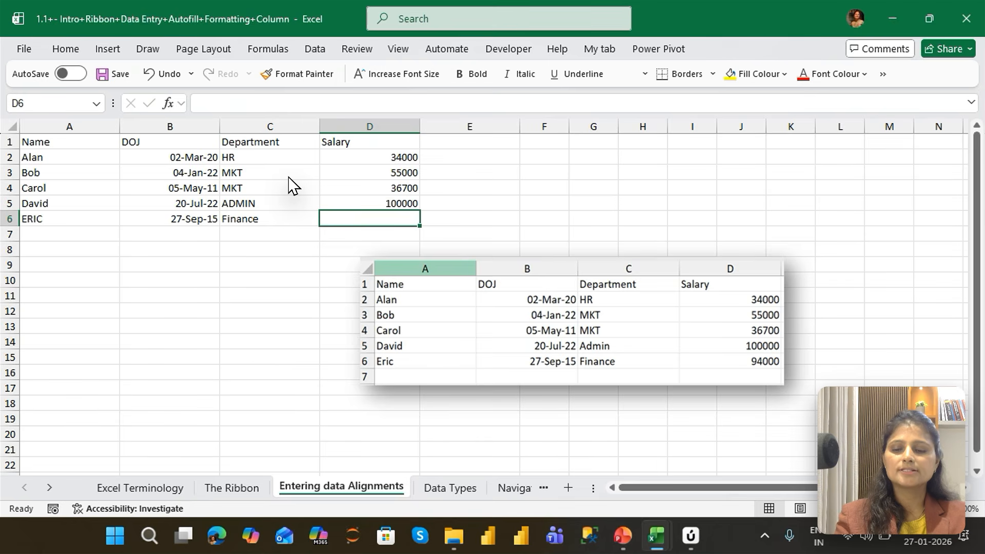
type("94000")
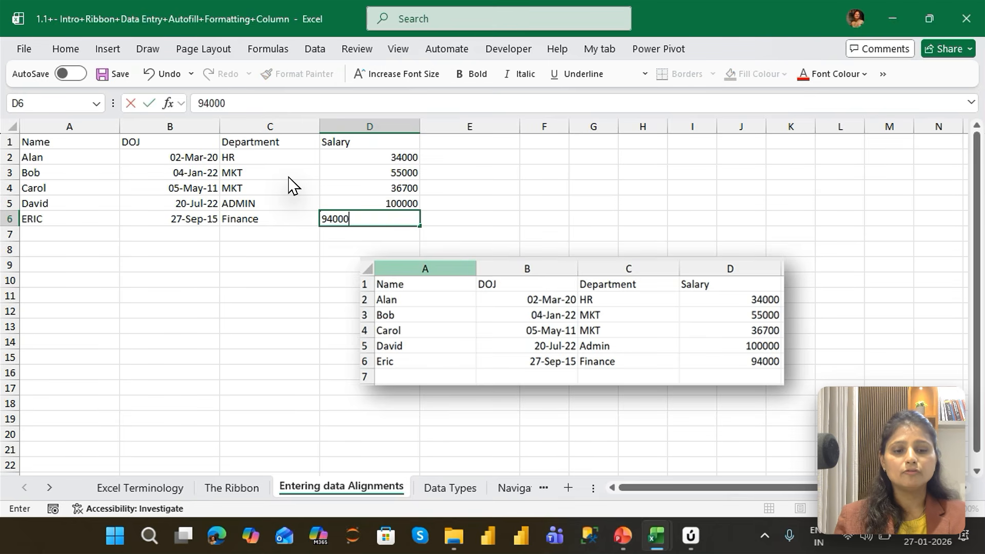
key("Return")
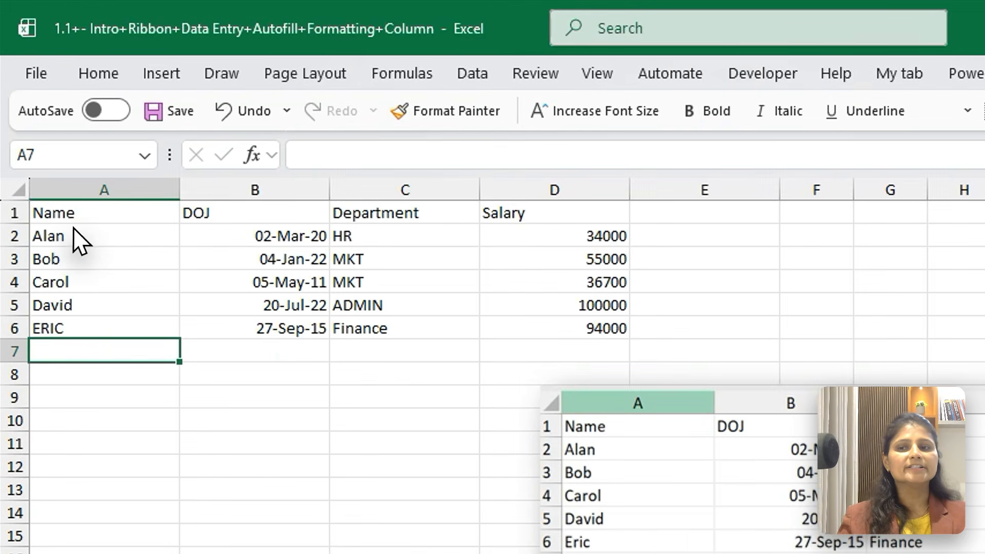
Select the entries under Name, DOJ, Department and Salary in turn to compare how text, dates and numbers align in their cells
left_click(52, 158)
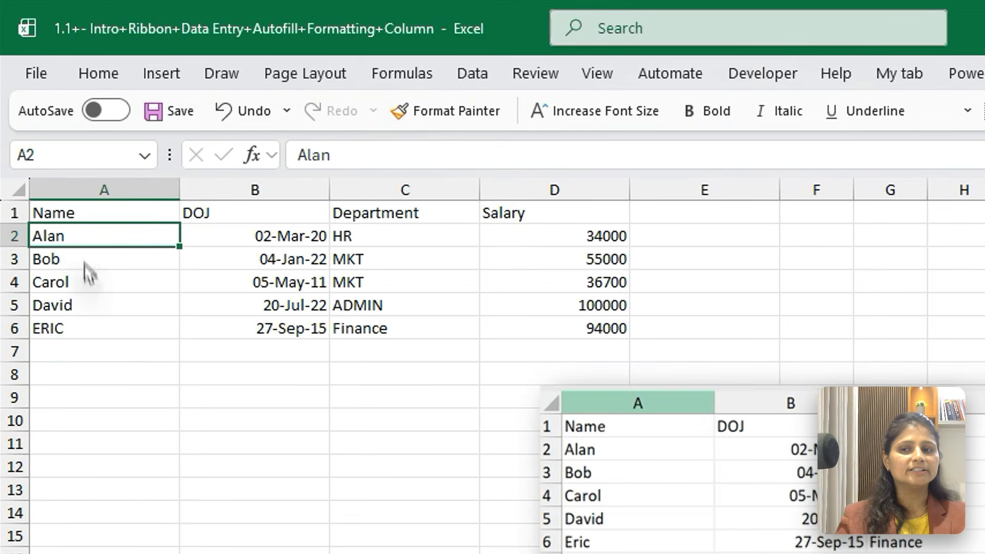
left_click_drag(86, 263, 96, 347)
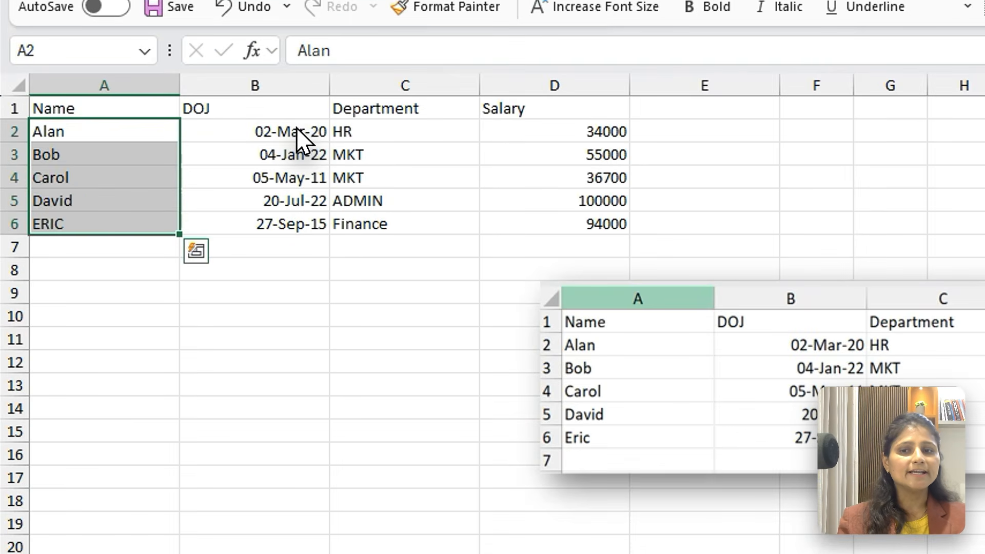
left_click_drag(198, 155, 192, 222)
left_click_drag(291, 237, 292, 241)
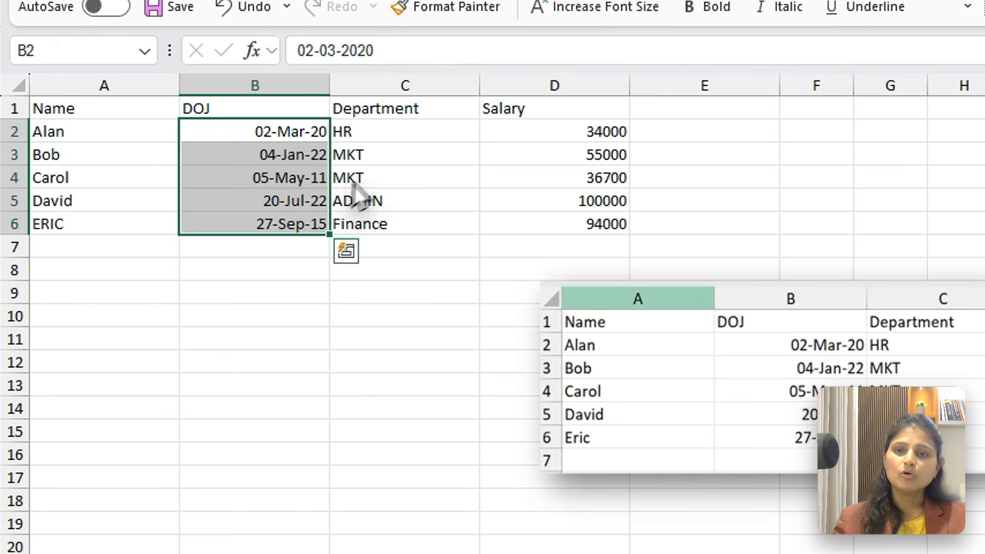
left_click_drag(368, 131, 390, 229)
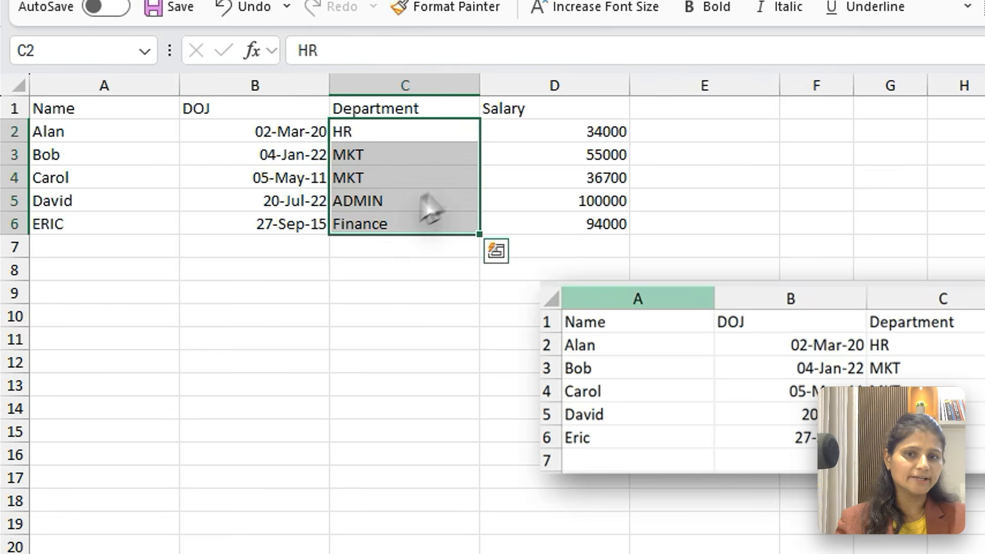
left_click_drag(553, 138, 563, 219)
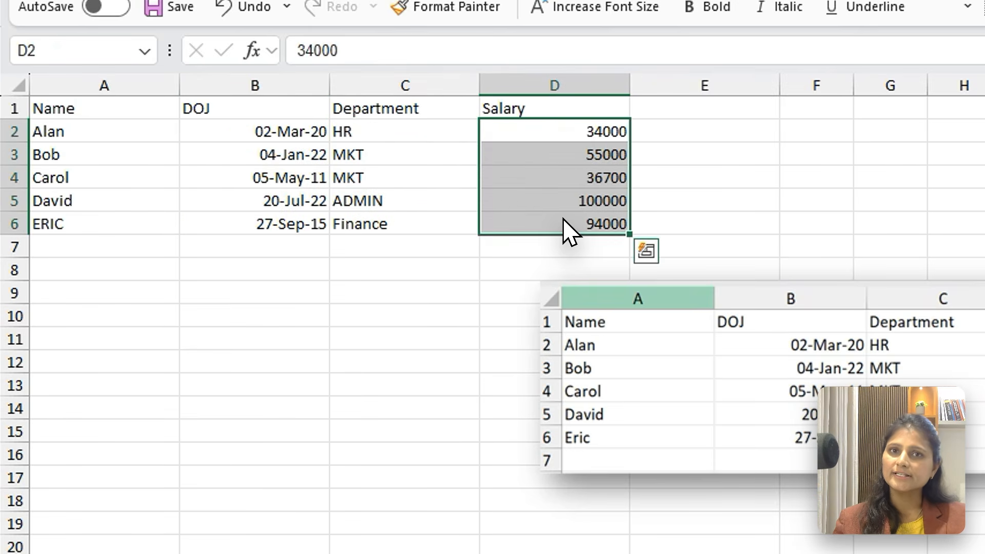
left_click(263, 132)
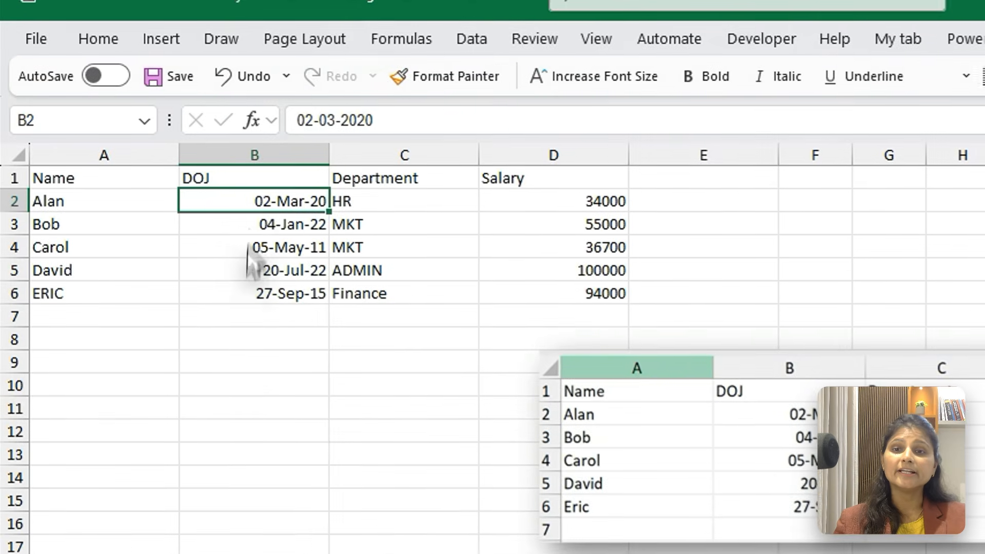
Enter the invalid date 22/22/2025 in cell B10 and reselect that cell to check its alignment
left_click(168, 286)
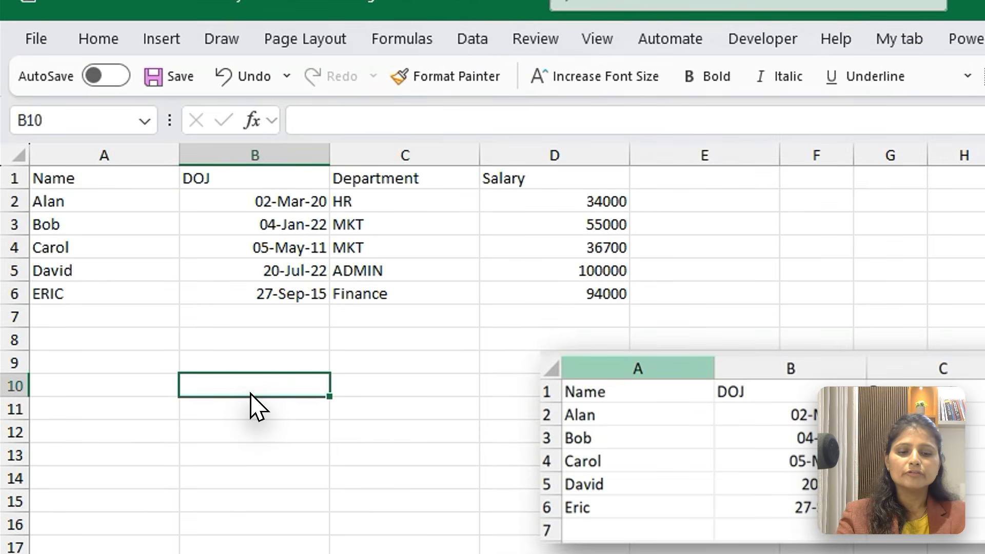
type("22/22")
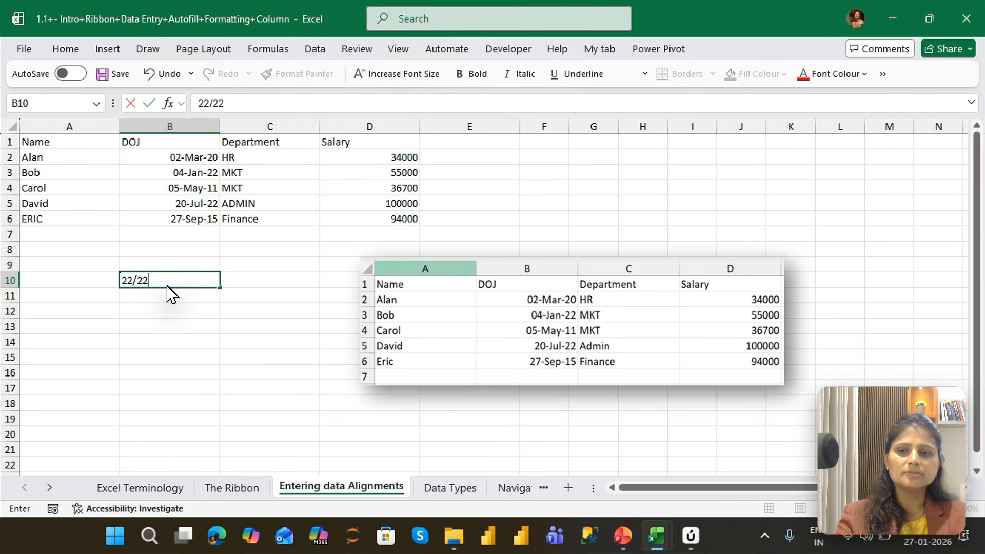
type("/2025")
key("Return")
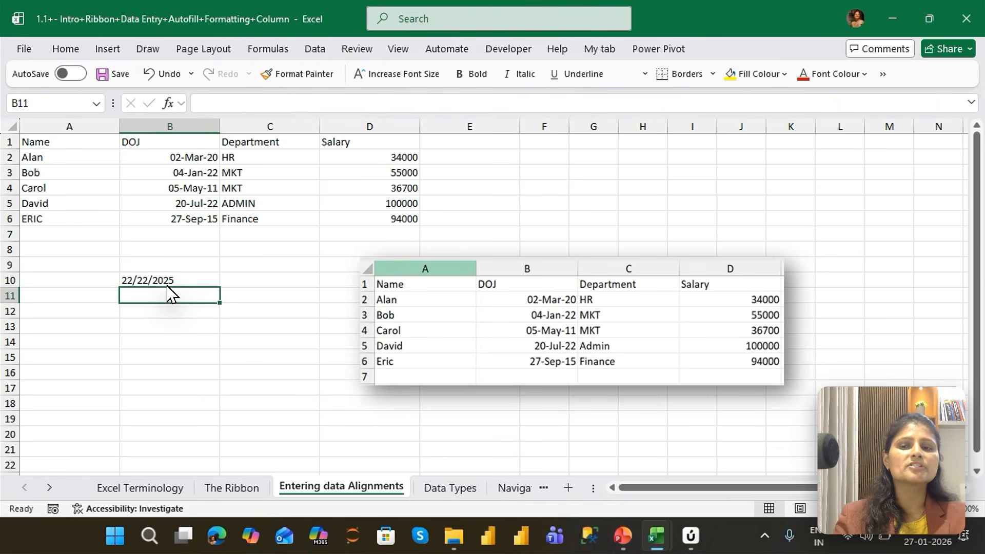
left_click(168, 286)
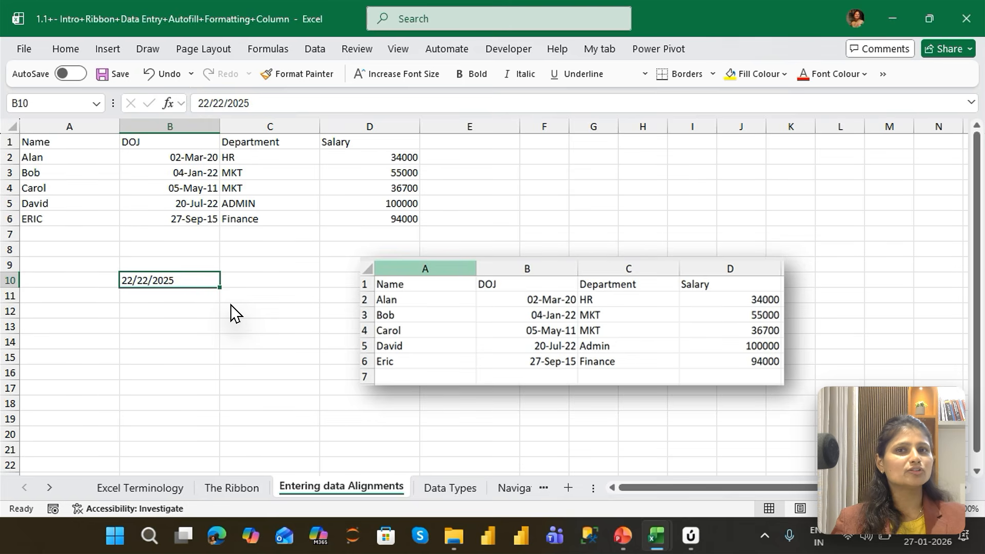
Correct the invalid date in cell B10 to 22/12/2025 to see how a valid date aligns
key("F2")
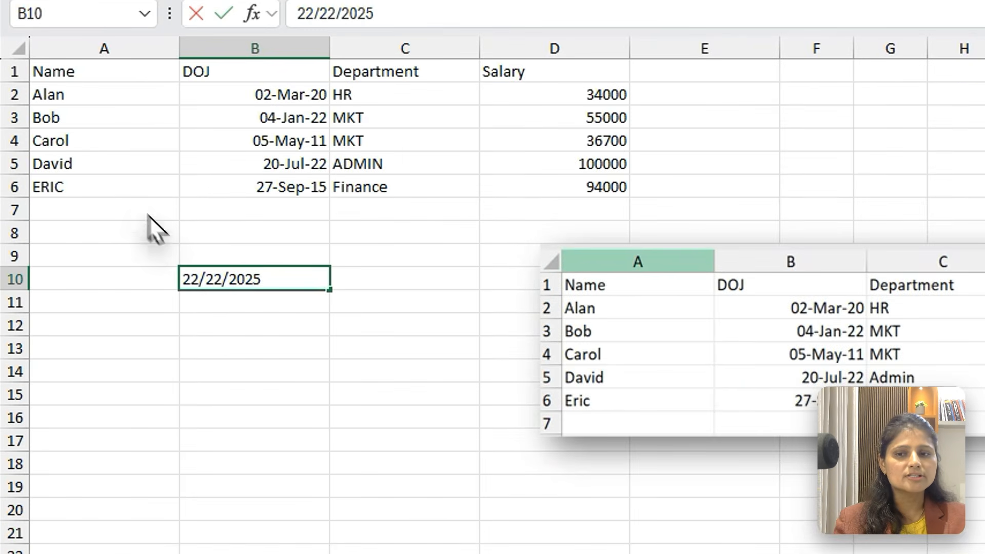
key("Left")
key("Left")
key("Left")
key("Left")
key("Left")
key("Left")
key("BackSpace")
type("1")
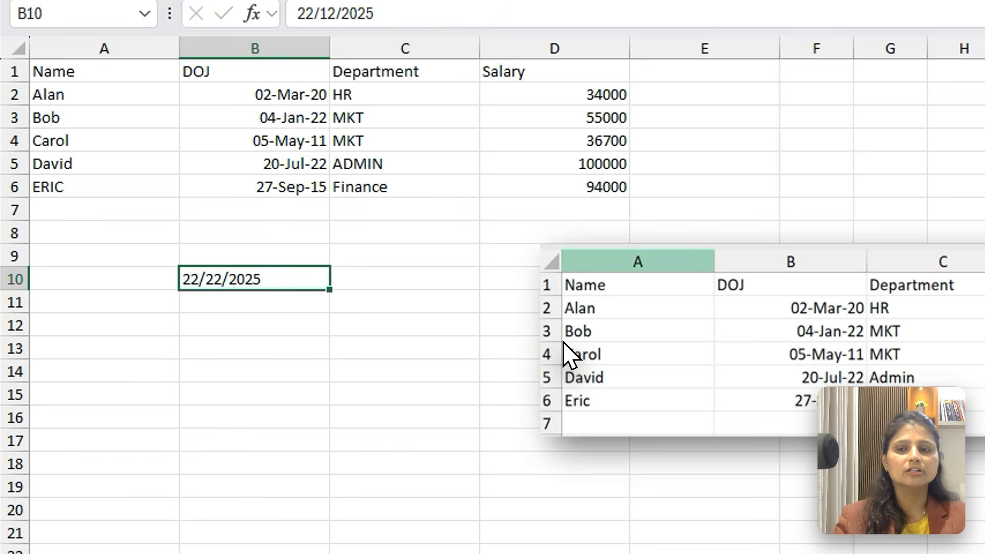
key("Return")
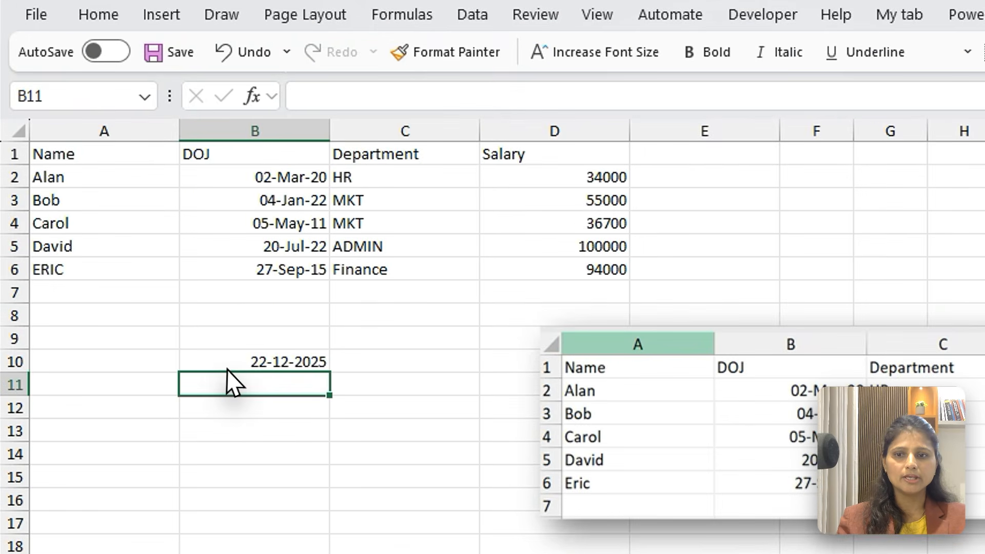
Clear the test date from cell B10
left_click(227, 369)
key("Delete")
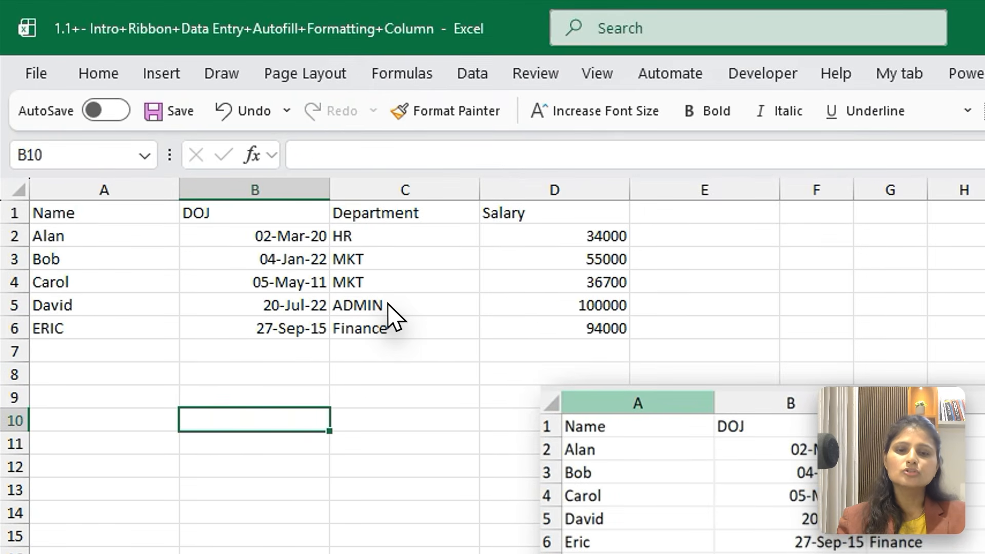
left_click(388, 247)
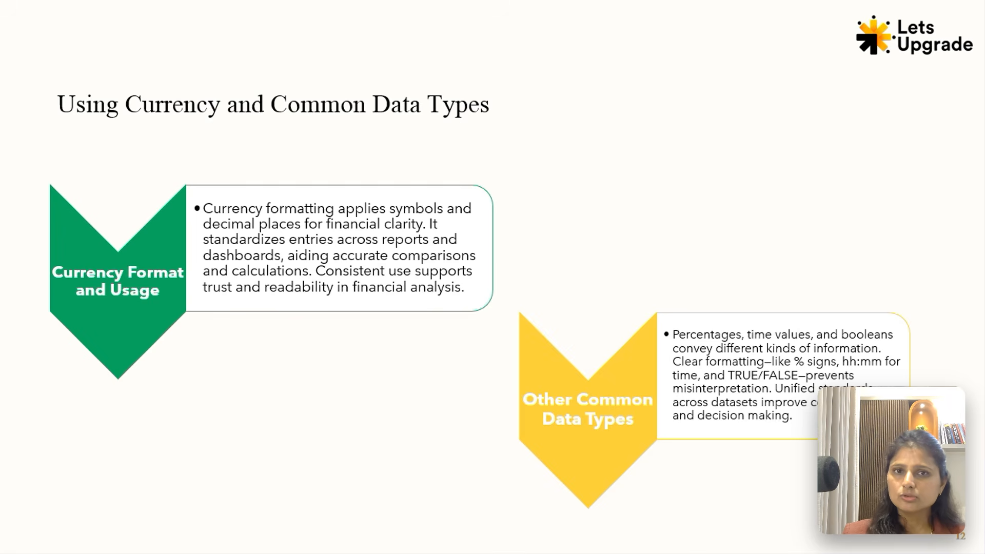
Switch from the slide show to the Intro+Ribbon+Data Entry workbook in Excel and open the Data Types sheet
key("alt+Tab")
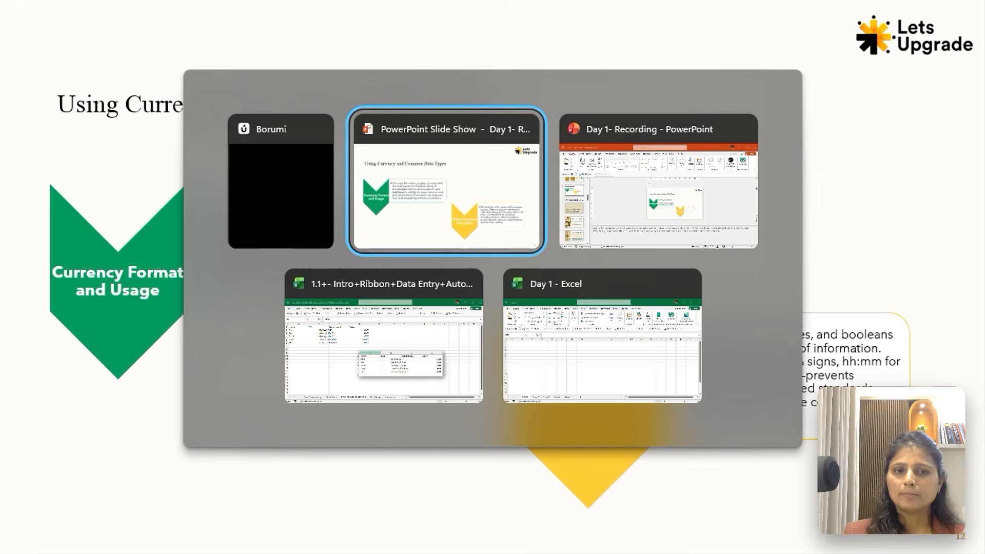
key("Tab")
key("Tab")
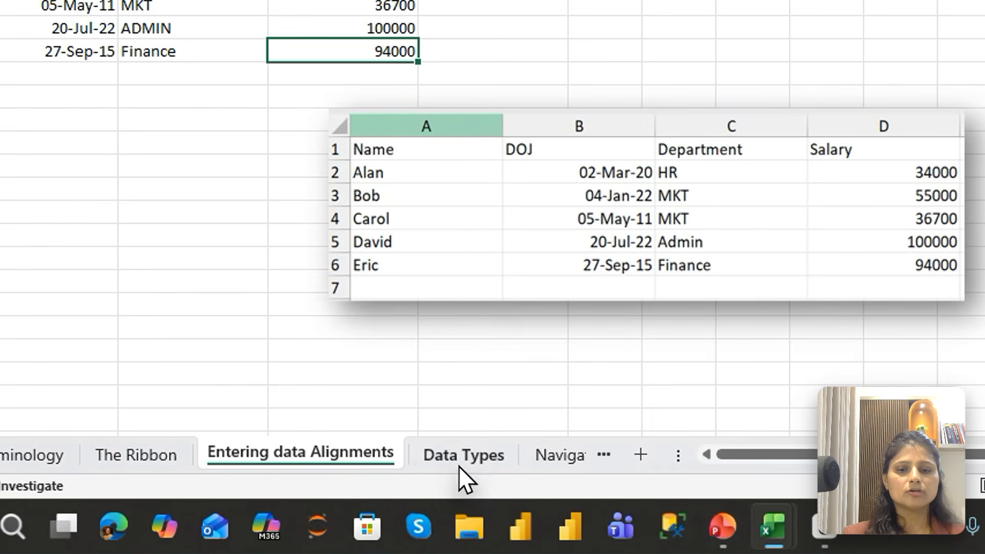
left_click(461, 458)
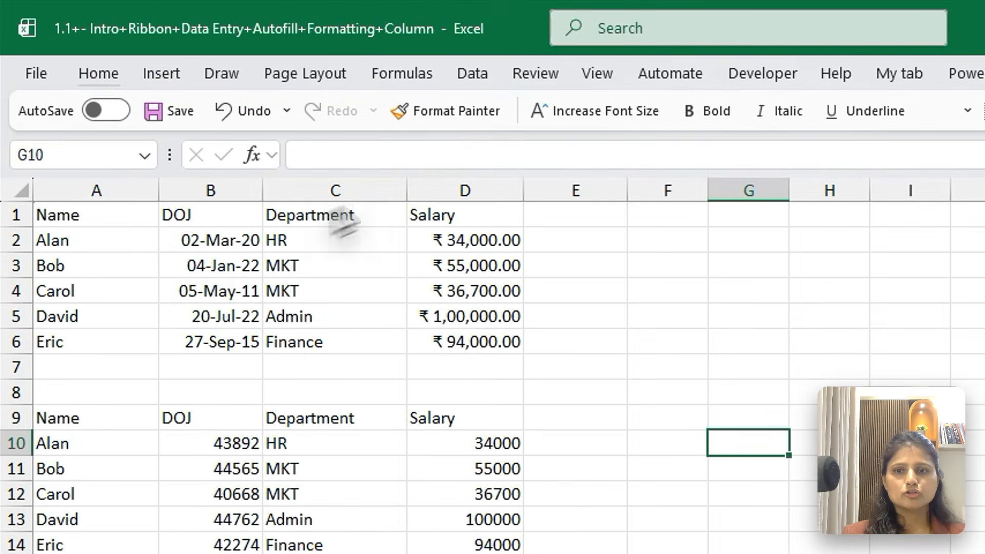
Compare the formatted table in A1:D6 with the Name, DOJ and Salary entries of the unformatted table in rows 9 to 14
left_click(214, 263)
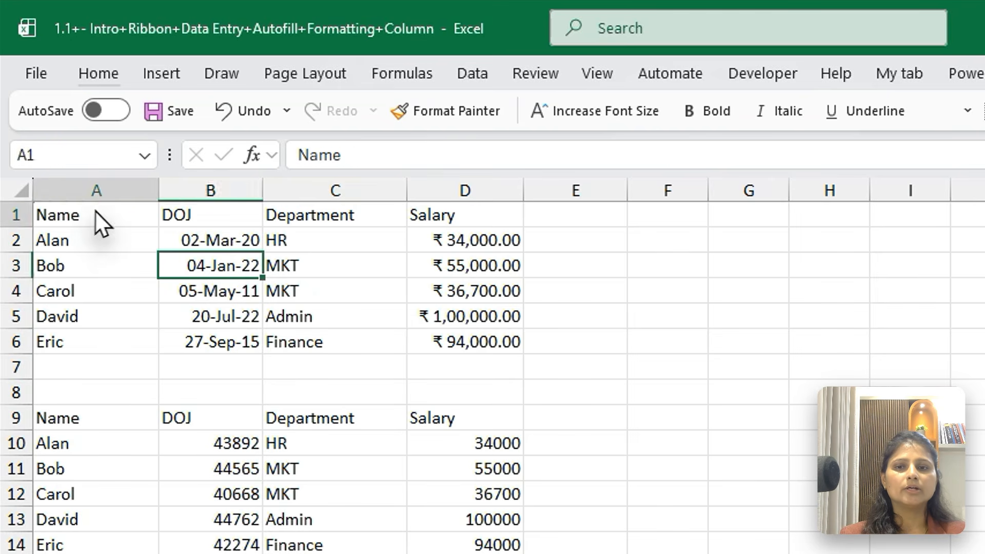
left_click_drag(99, 219, 485, 341)
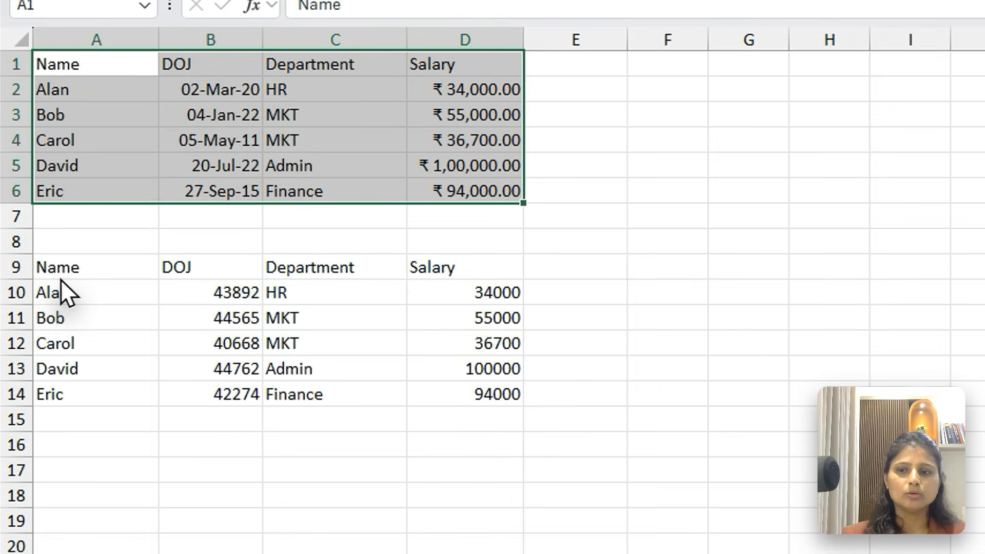
left_click(28, 365)
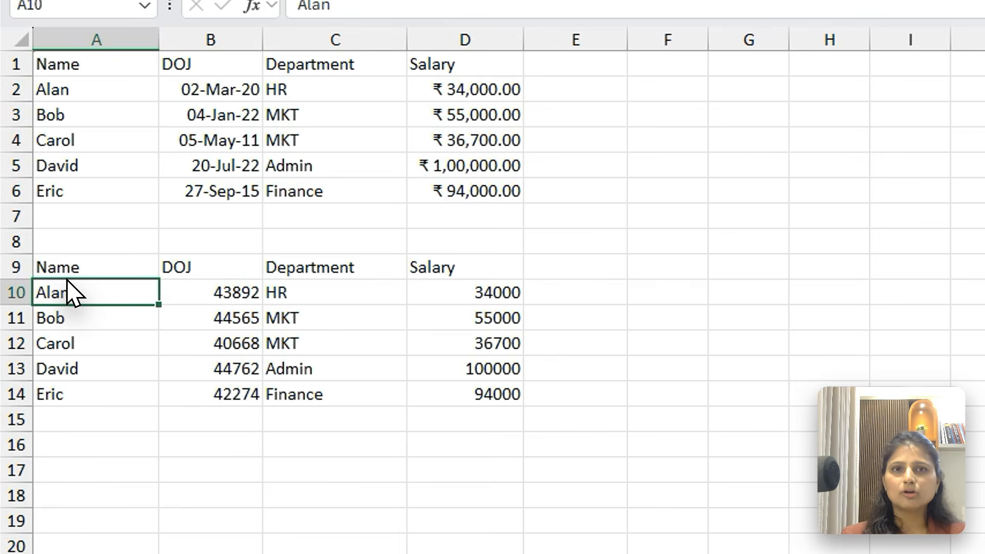
left_click_drag(99, 271, 80, 403)
left_click(202, 271)
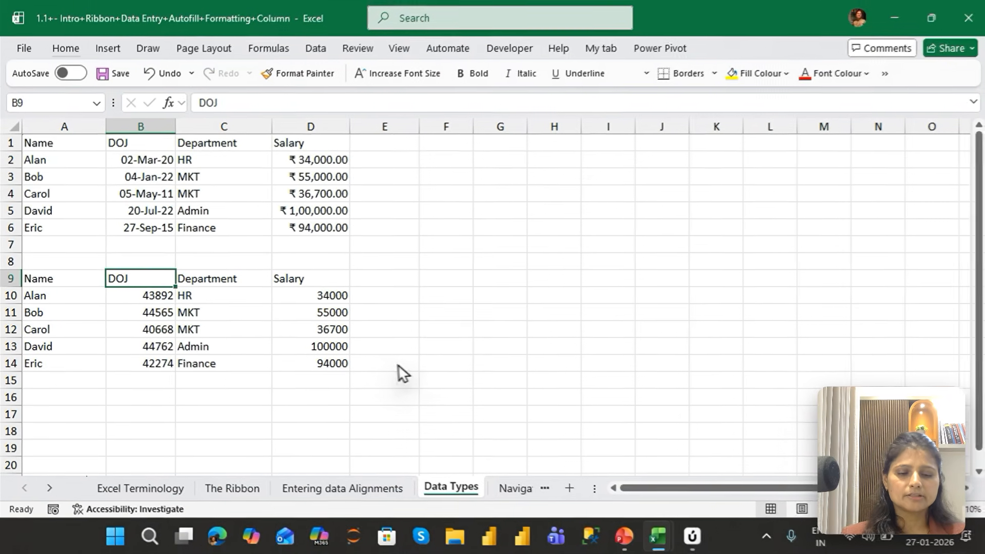
key("Down")
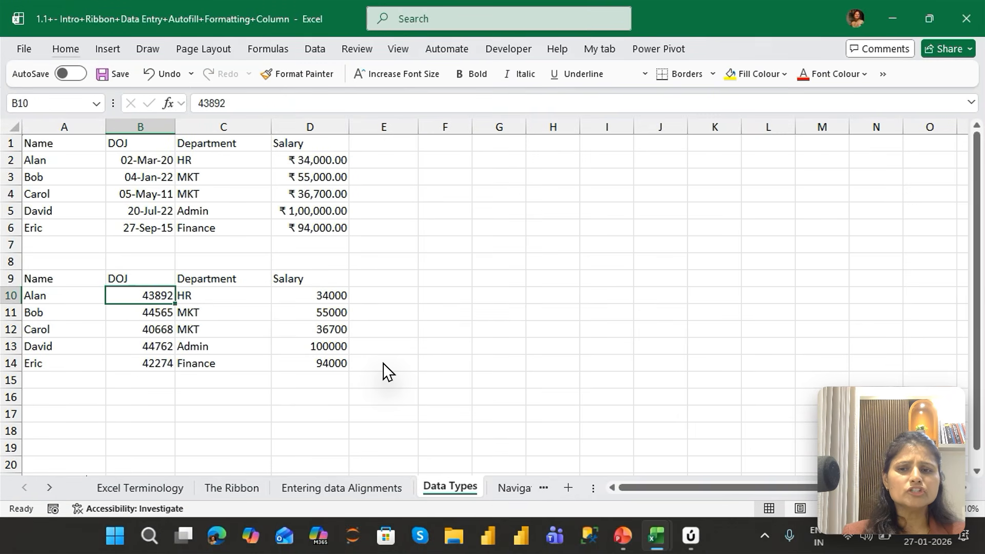
key("ctrl+shift+Down")
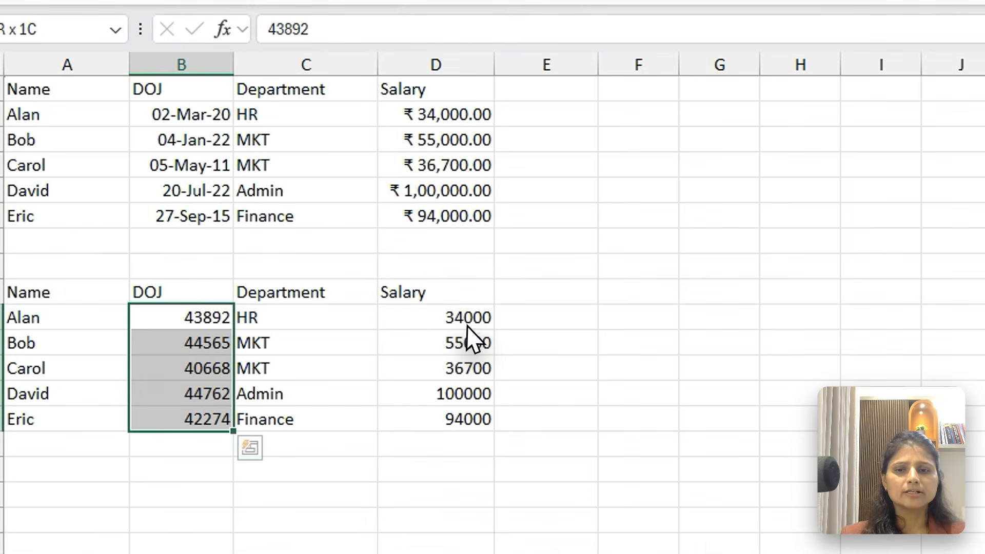
left_click(329, 297)
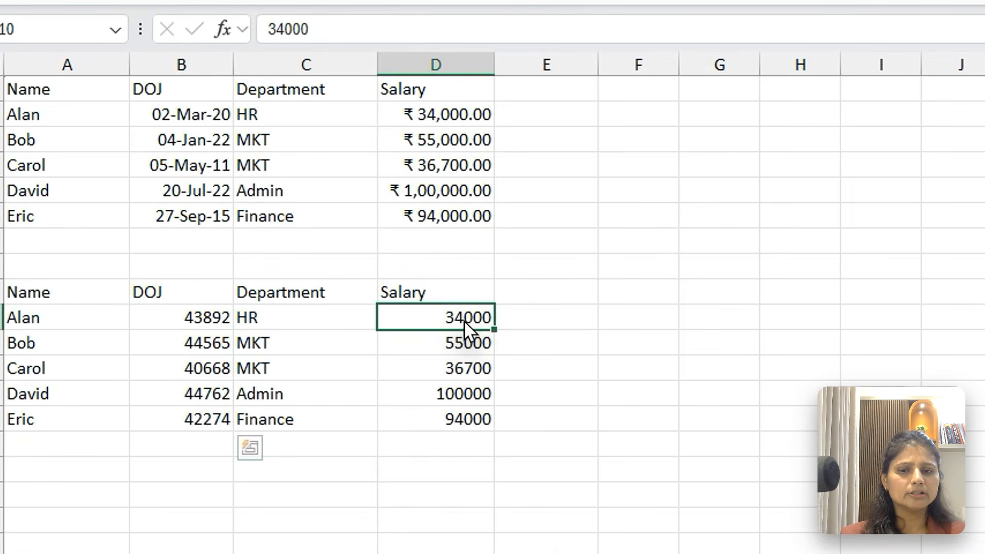
key("shift+Down")
key("shift+Down")
key("shift+Down")
key("shift+Down")
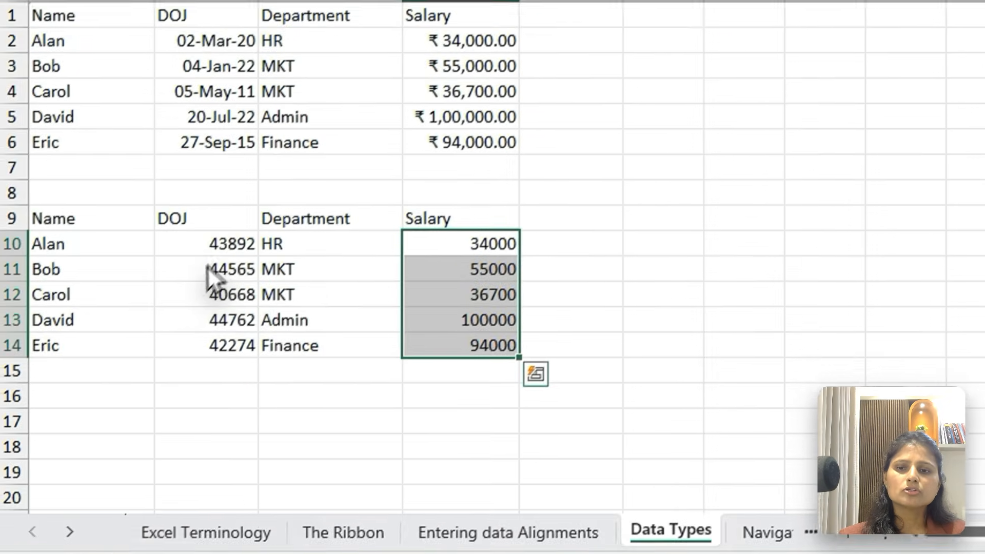
Select the DOJ values in B10:B14 and set the ribbon to always show after trying full-screen mode
left_click_drag(156, 298, 160, 347)
left_click_drag(239, 315, 241, 336)
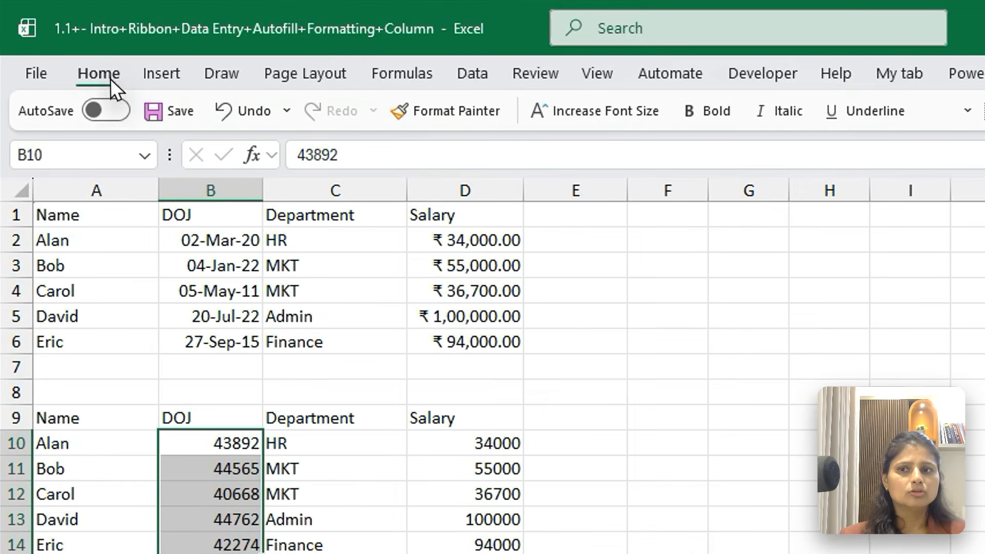
left_click(66, 49)
left_click(959, 188)
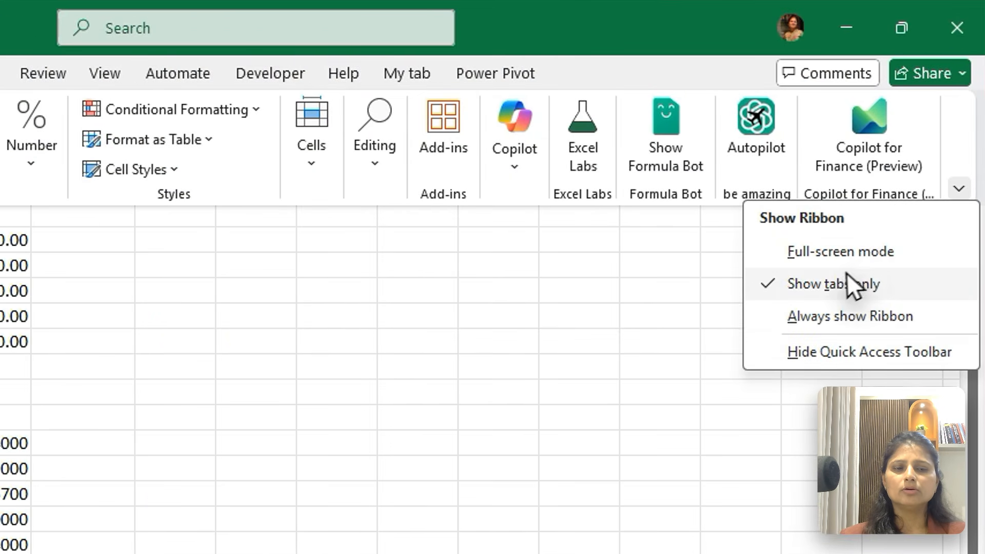
left_click(836, 251)
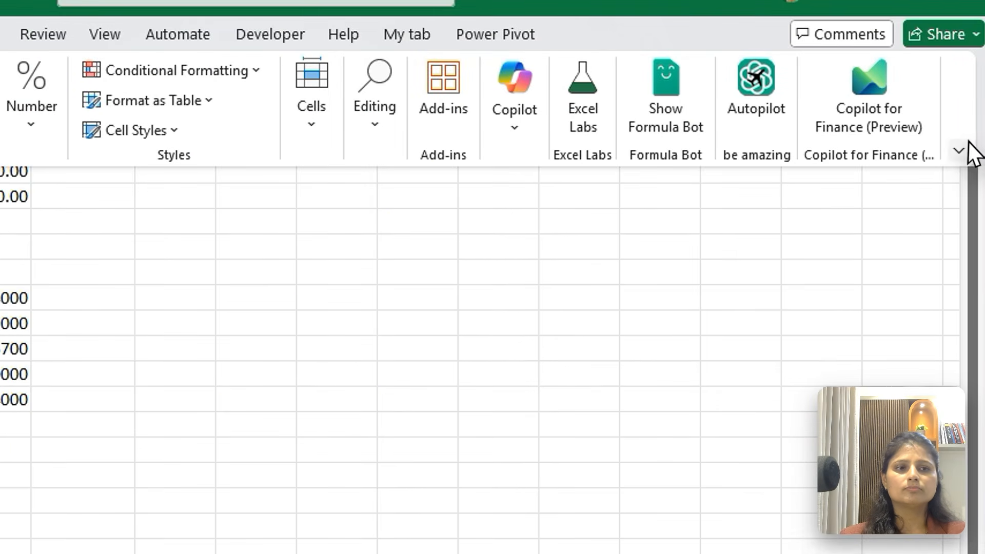
left_click(962, 149)
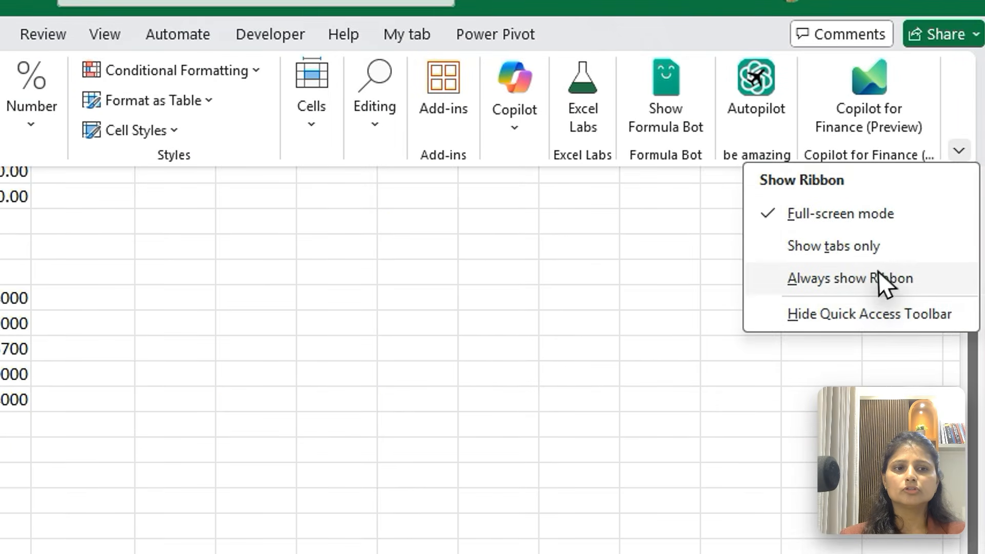
left_click(883, 280)
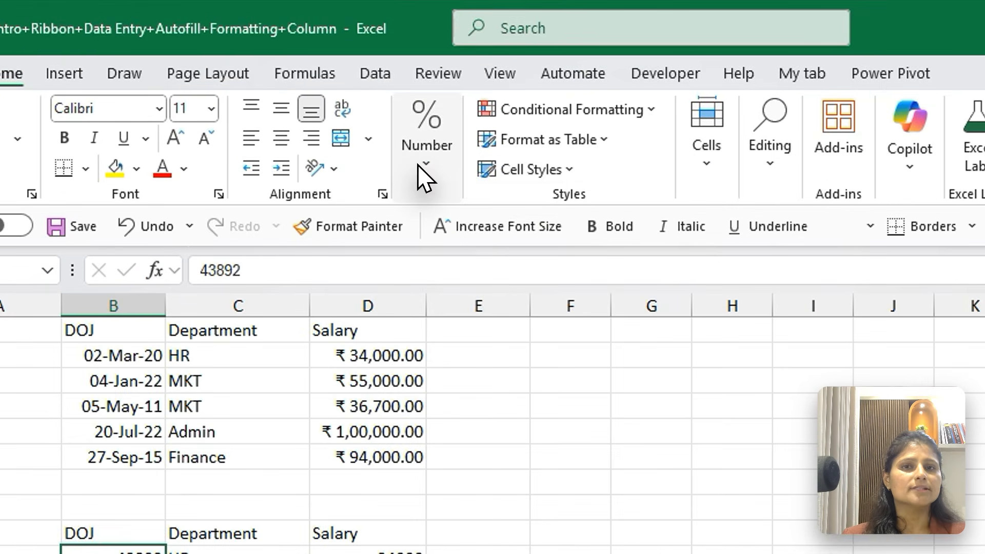
Try the Number format and the Currency format on the DOJ values in B10:B14
left_click(418, 165)
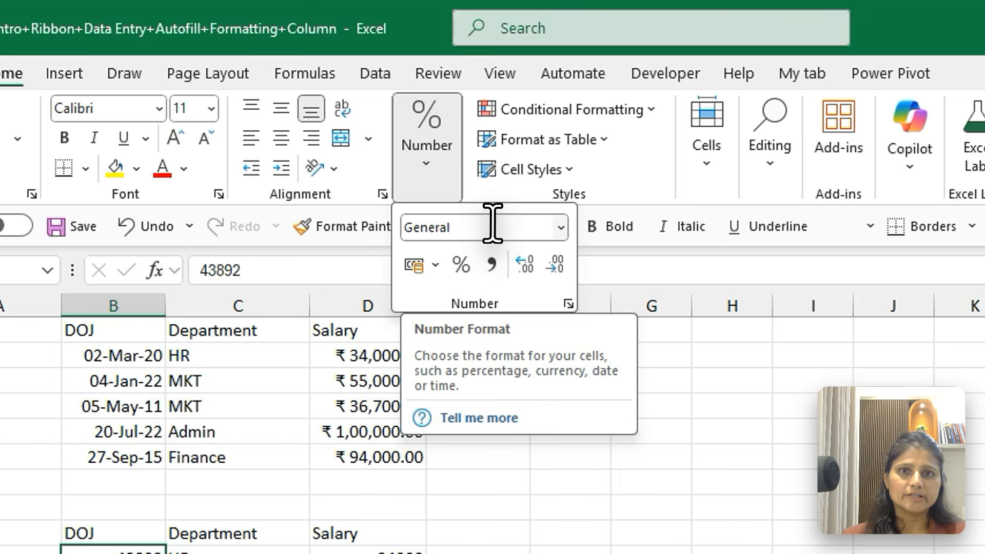
left_click(561, 228)
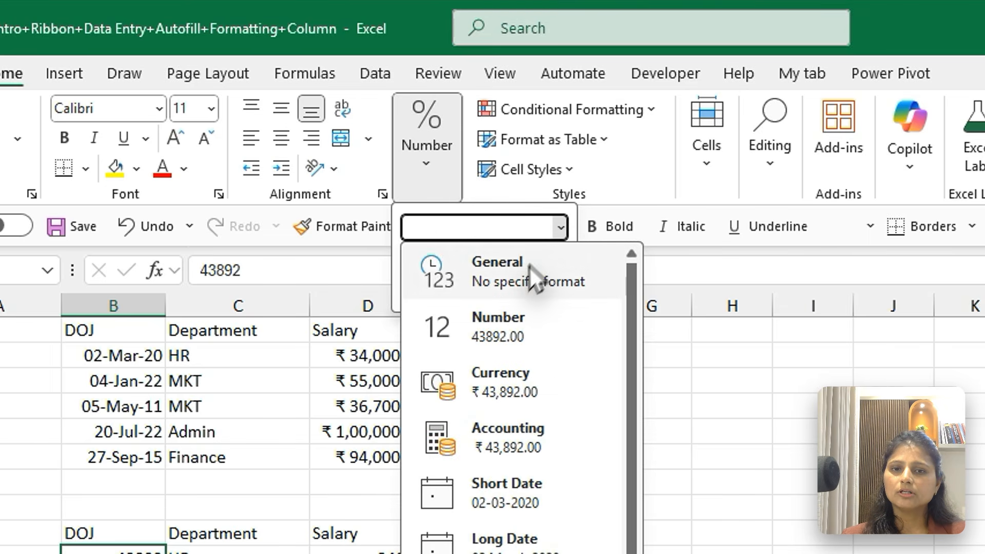
left_click(516, 329)
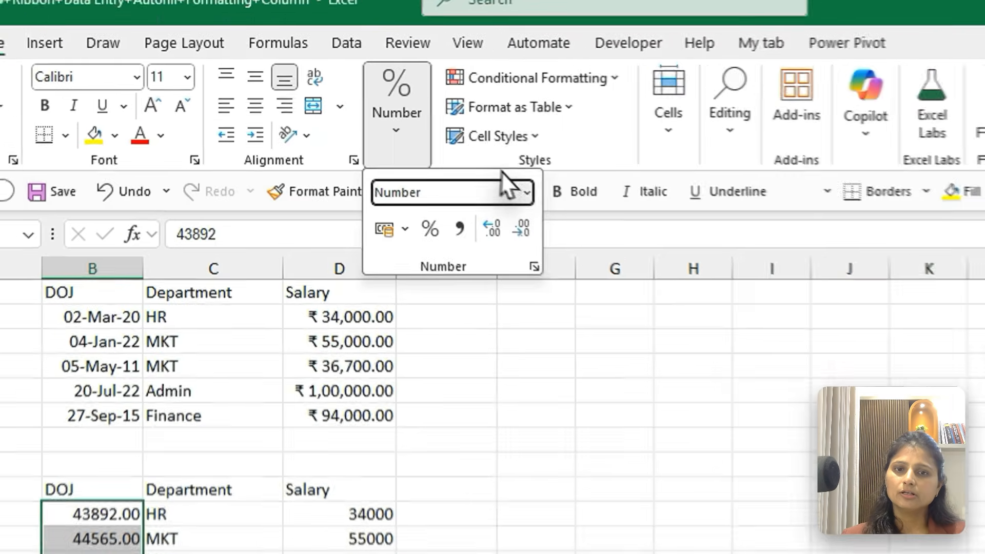
left_click(527, 193)
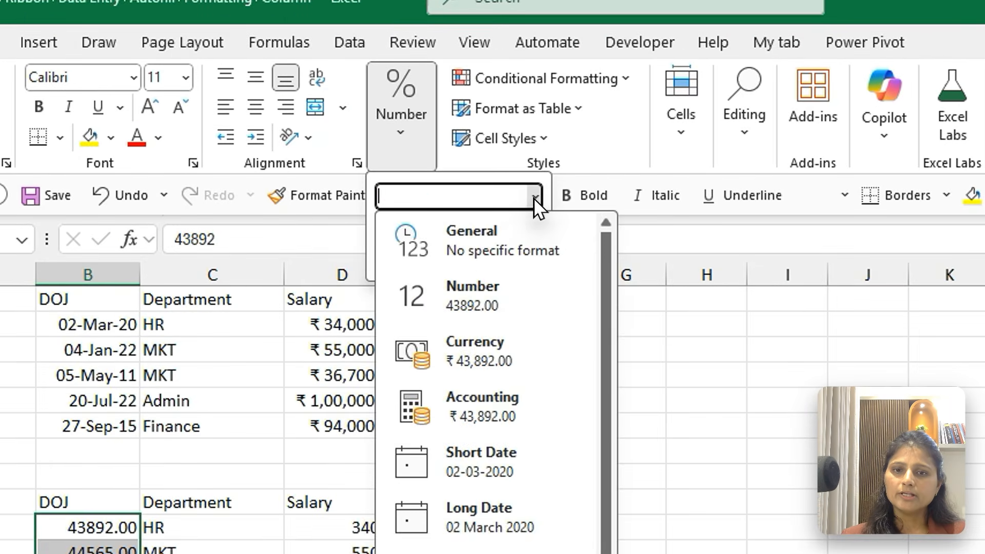
left_click(473, 361)
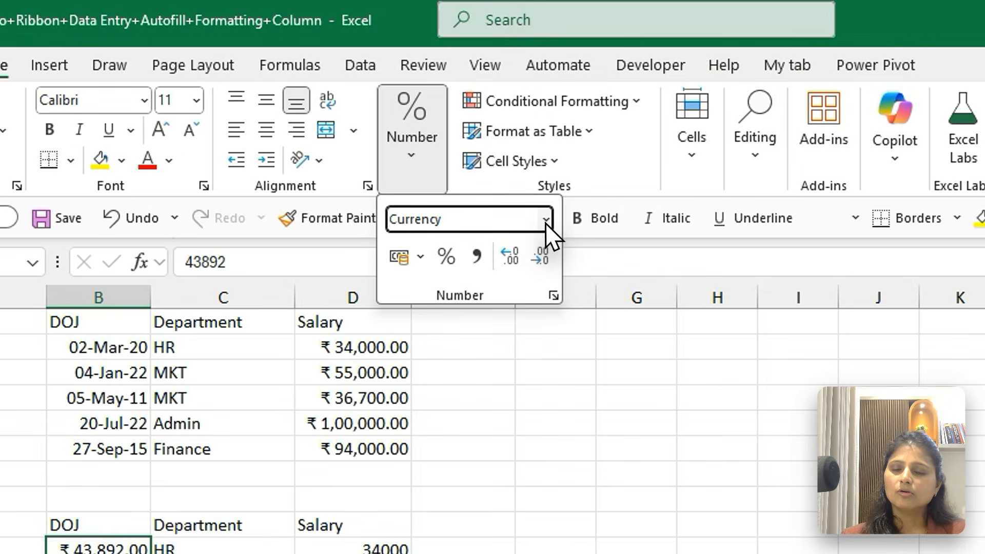
Apply the Accounting format to B10:B14 and widen column B to see where the rupee symbol is placed
left_click(440, 152)
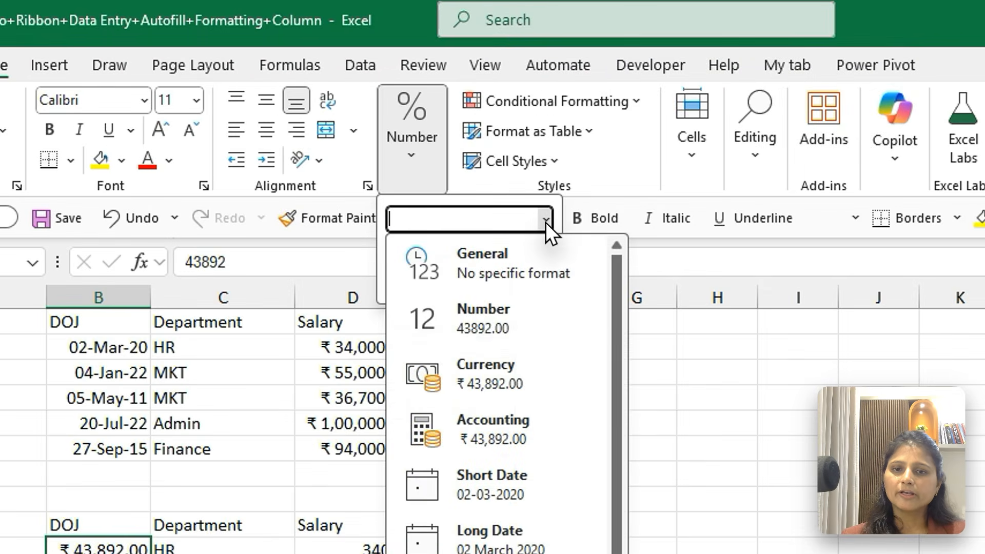
left_click(520, 445)
left_click(149, 297)
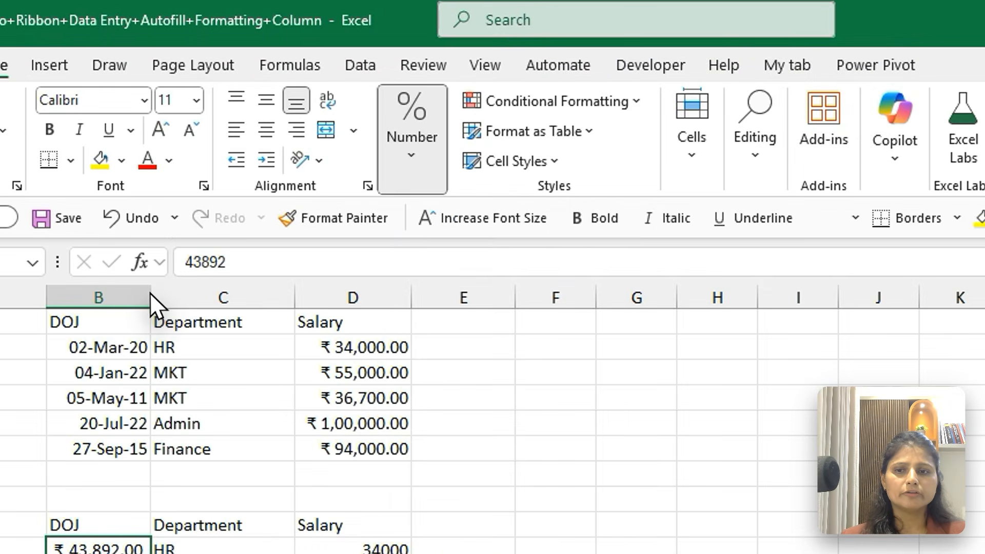
left_click_drag(150, 297, 257, 310)
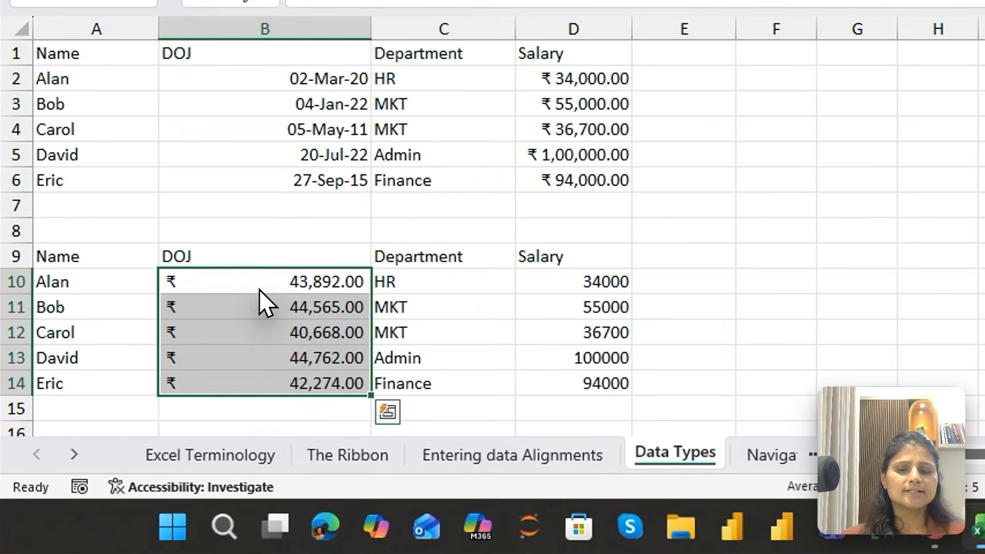
Apply the Currency format to the DOJ values in B2:B6 for comparison with the Accounting format
left_click_drag(316, 81, 318, 179)
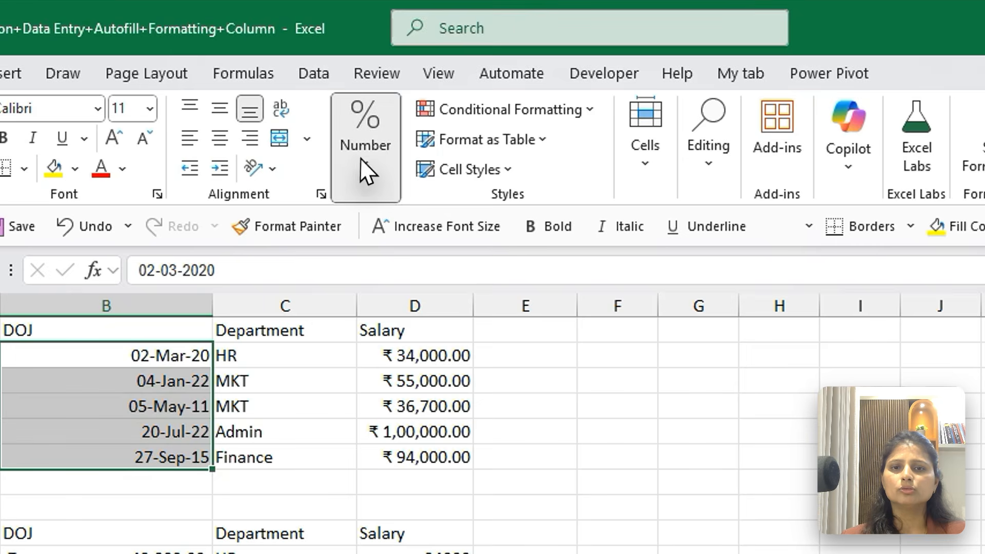
left_click(449, 77)
left_click(500, 230)
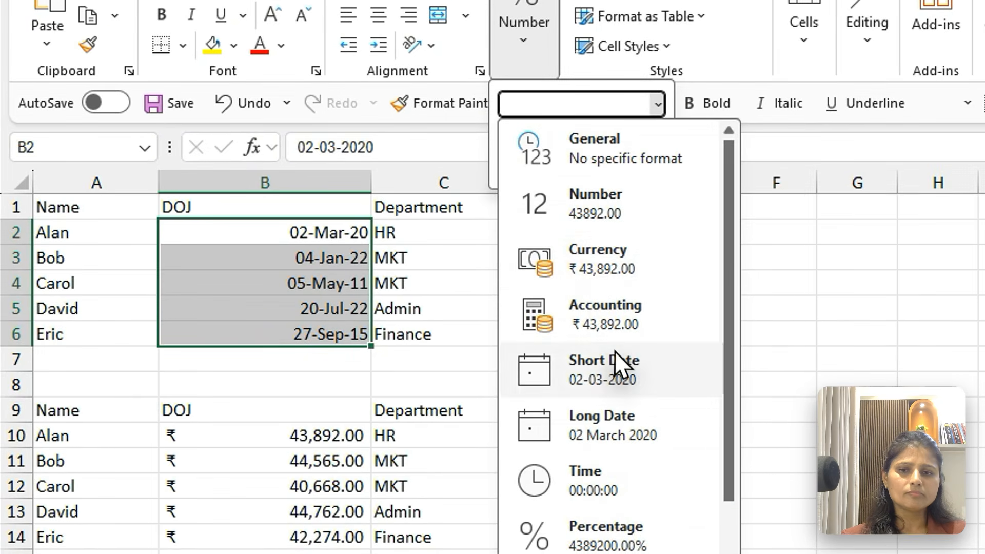
left_click(438, 397)
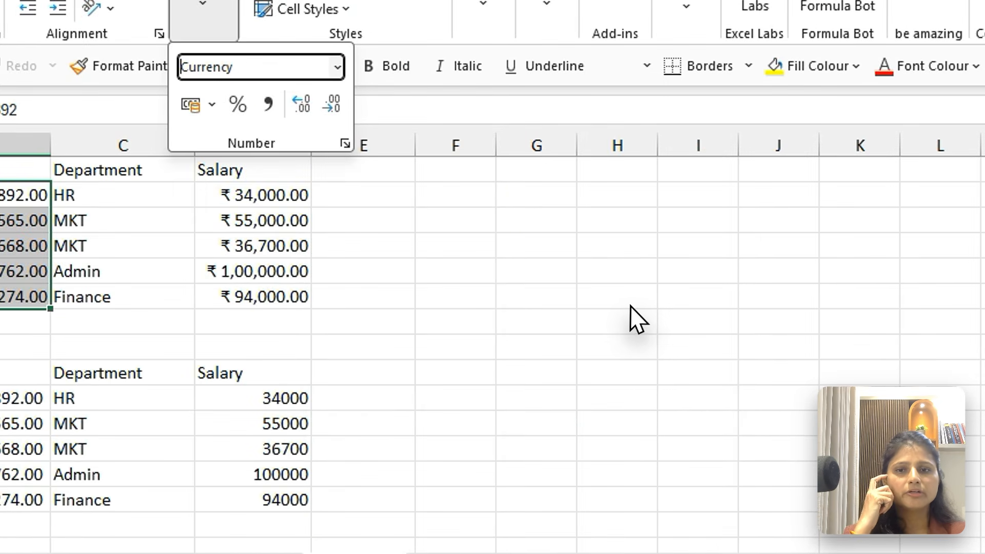
left_click(952, 341)
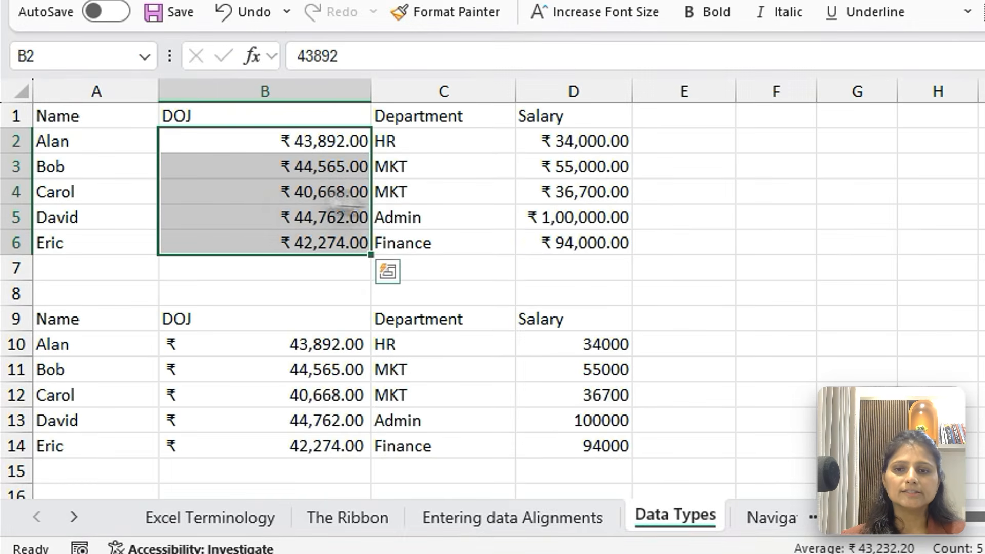
Enter 0 in cells B4 and B13 to compare how the Currency and Accounting formats display zero
left_click(181, 274)
type("0")
key("Return")
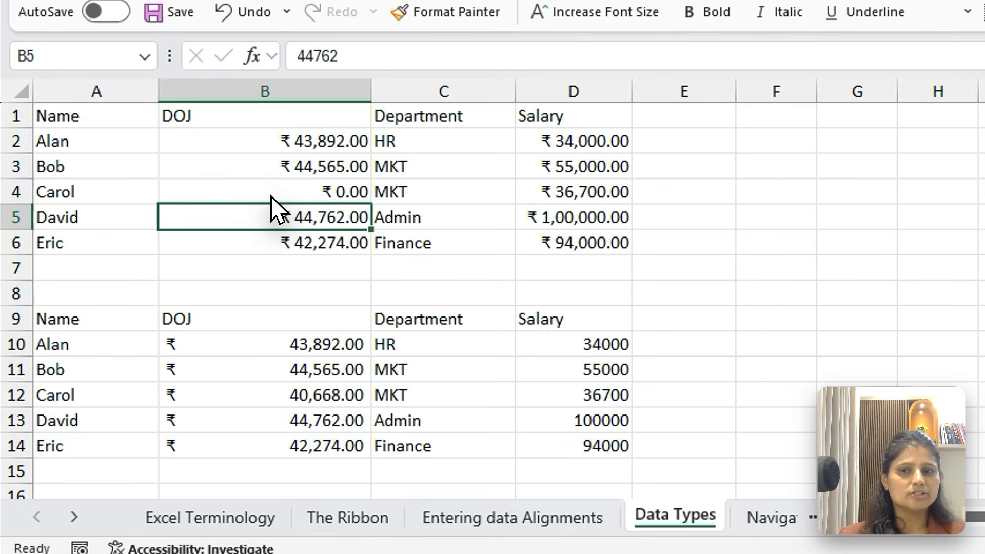
left_click(286, 420)
type("0")
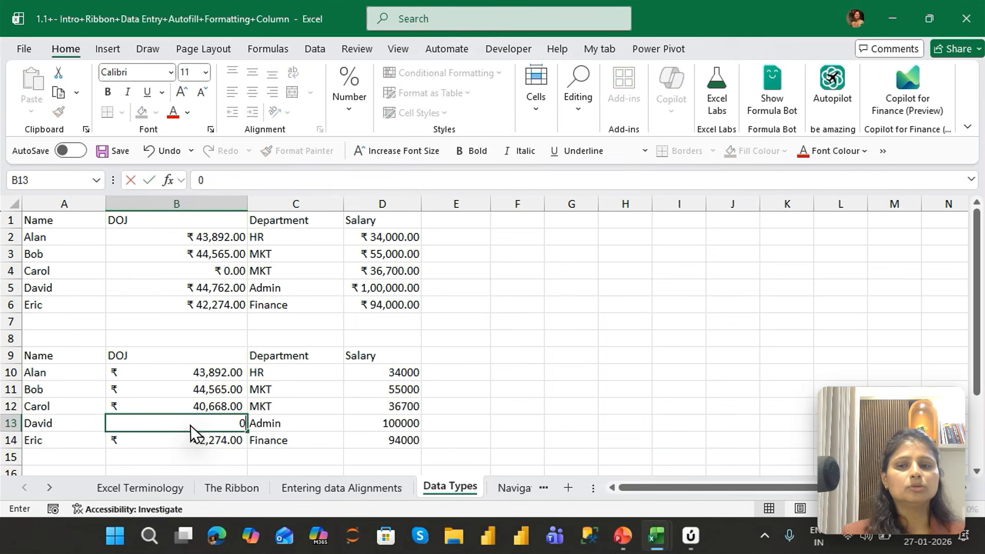
key("Return")
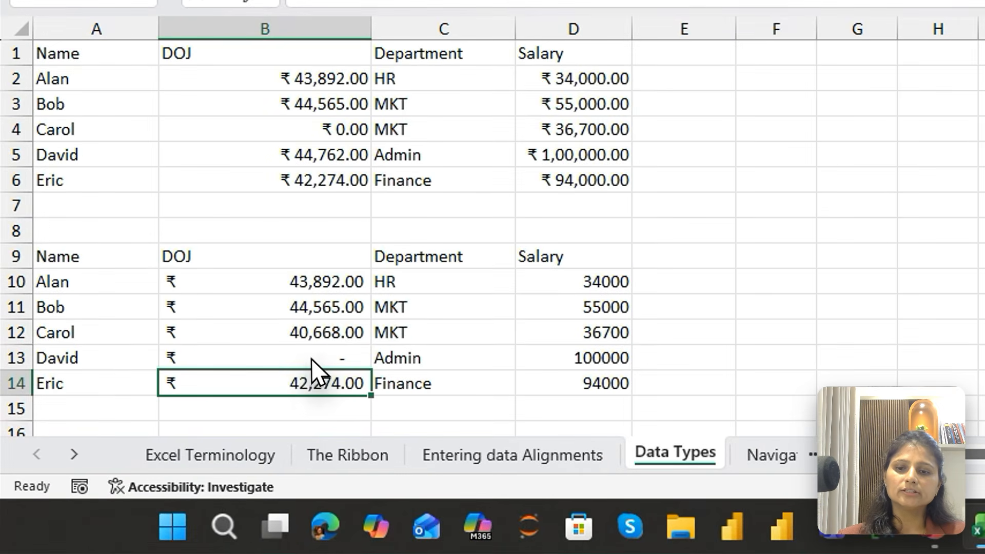
left_click_drag(298, 366, 694, 261)
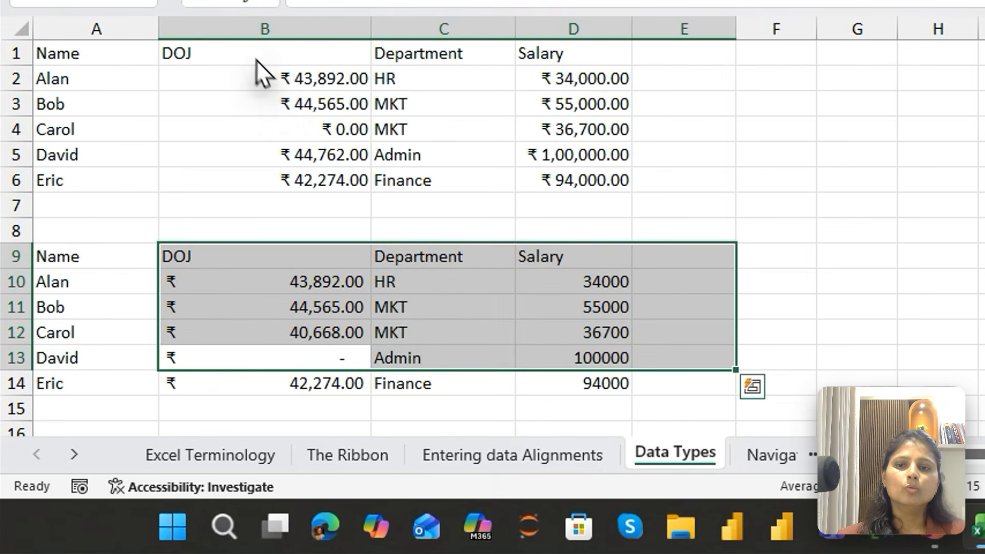
left_click_drag(78, 153, 100, 281)
left_click(288, 186)
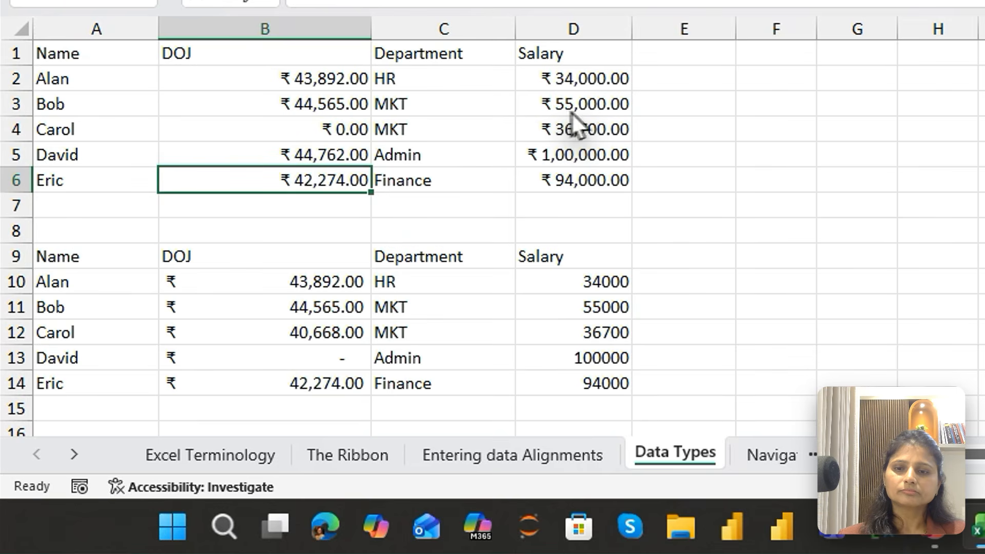
left_click_drag(327, 79, 333, 198)
left_click(315, 287)
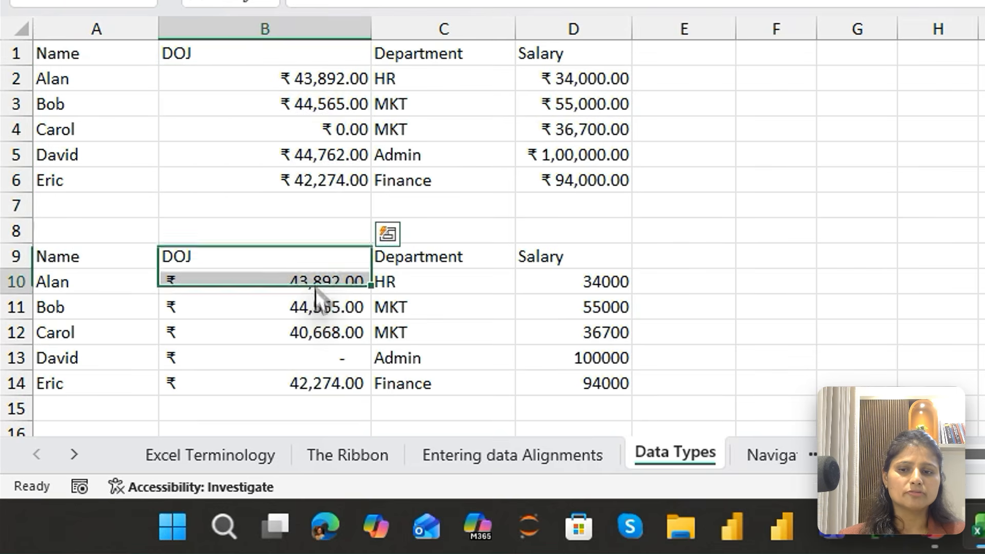
Try the Time, Percentage and Fraction number formats on the DOJ values in B10:B14
left_click_drag(317, 294, 318, 383)
left_click(373, 173)
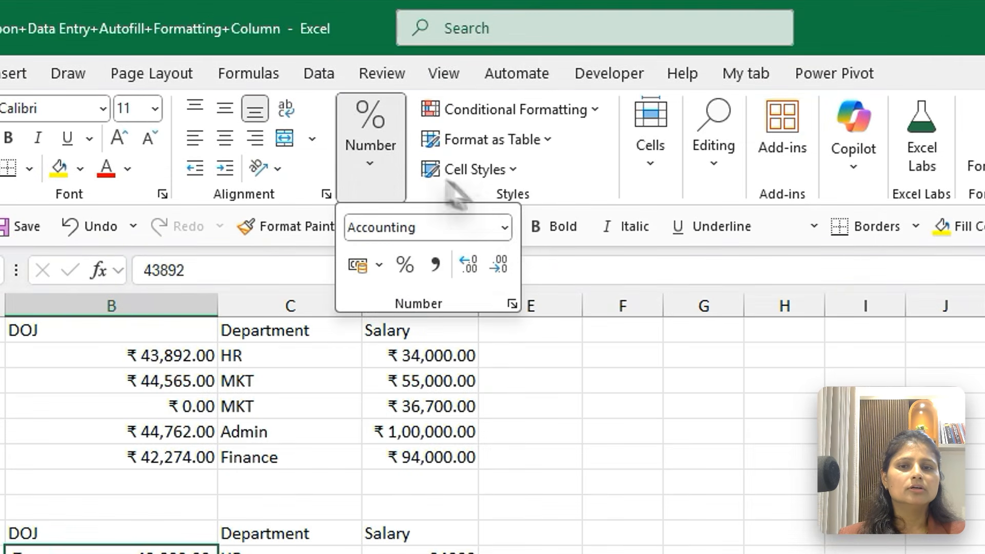
left_click(506, 228)
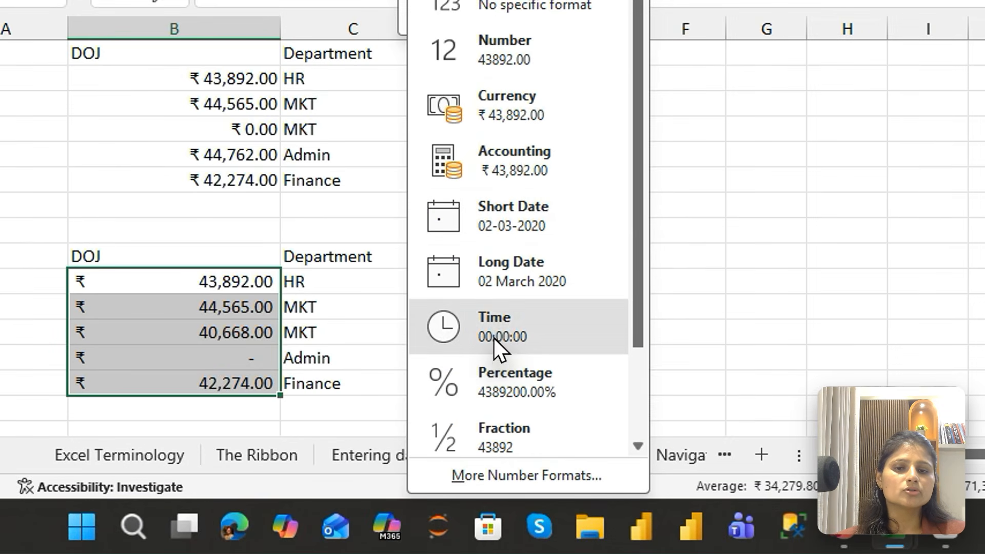
left_click(493, 337)
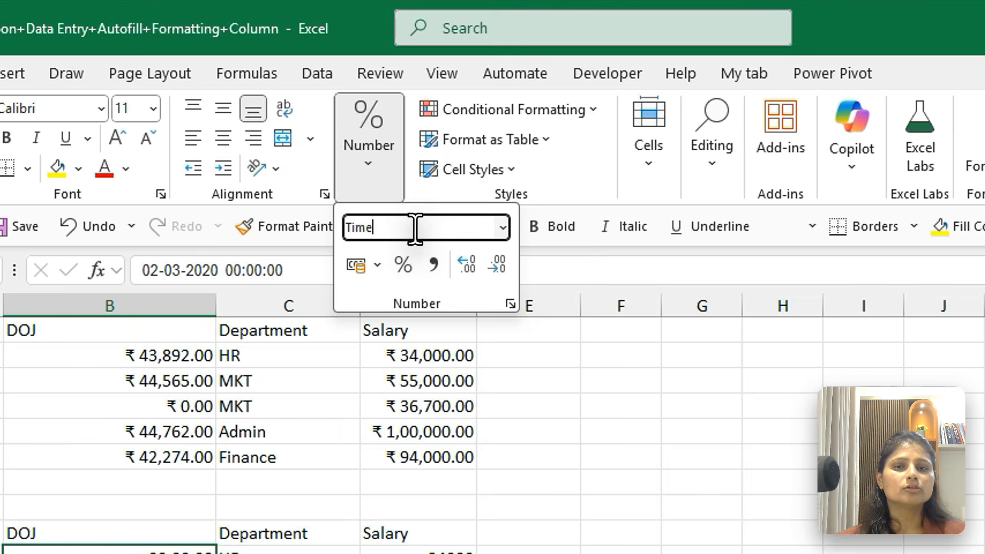
left_click(502, 229)
left_click(493, 375)
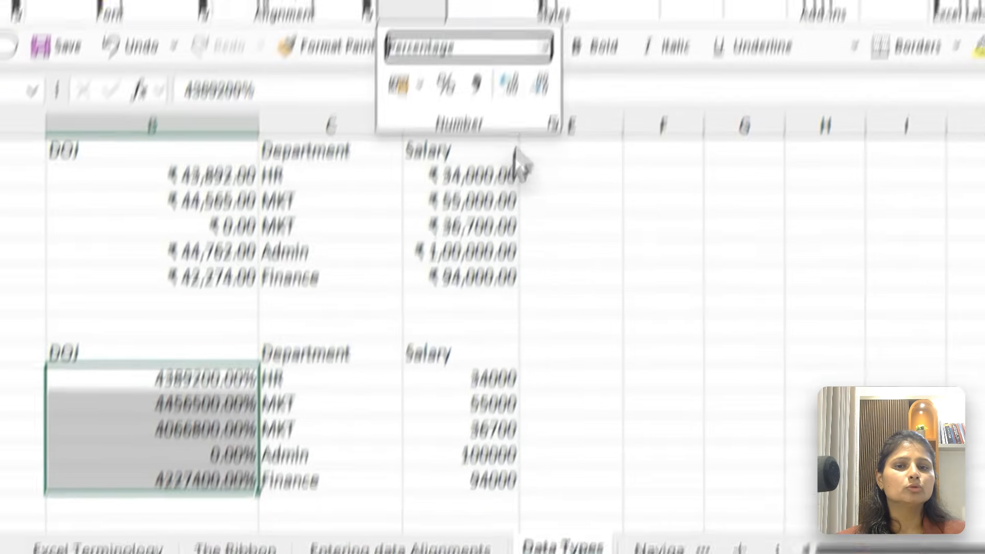
left_click(523, 116)
left_click(484, 431)
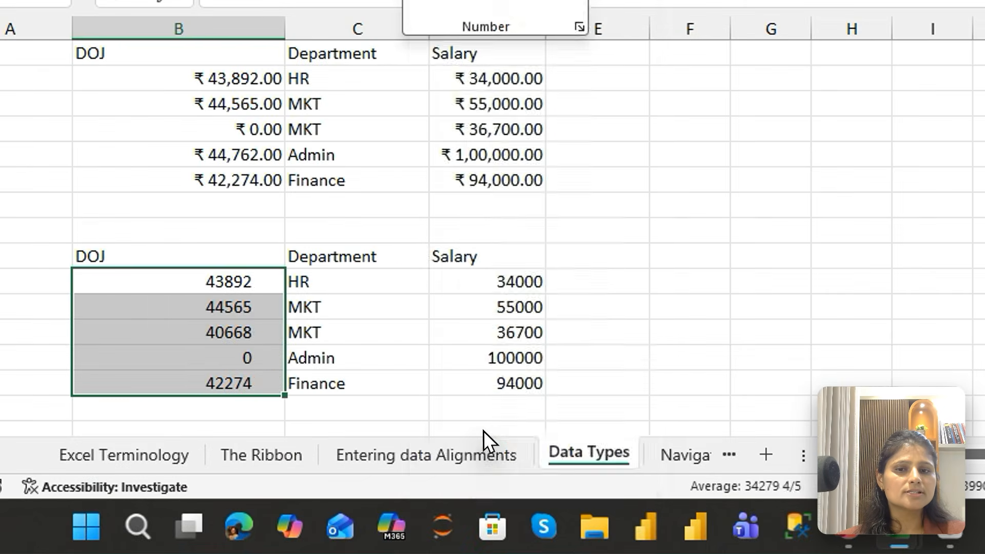
Try the Short Date format on the DOJ values in B10:B14 and apply the Long Date format instead
left_click(571, 0)
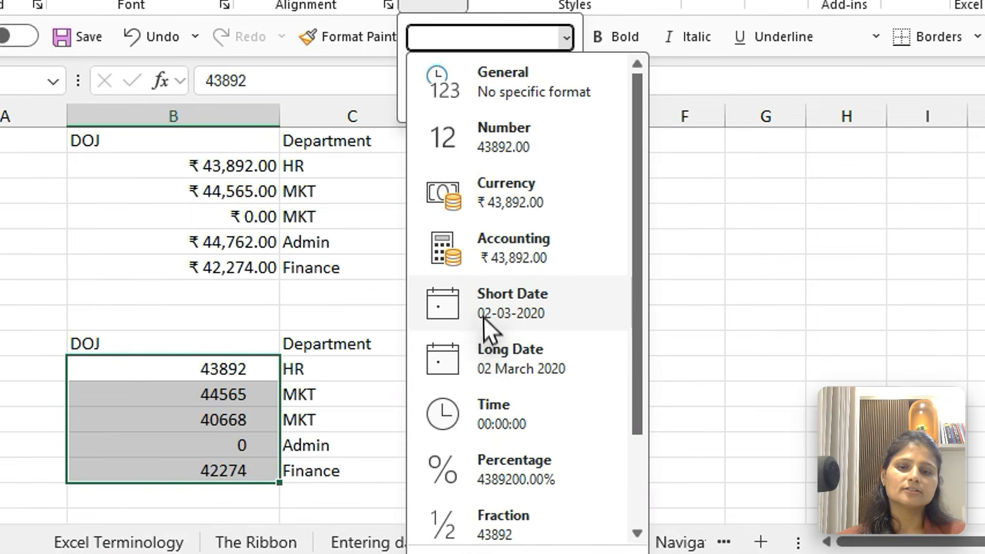
left_click(495, 308)
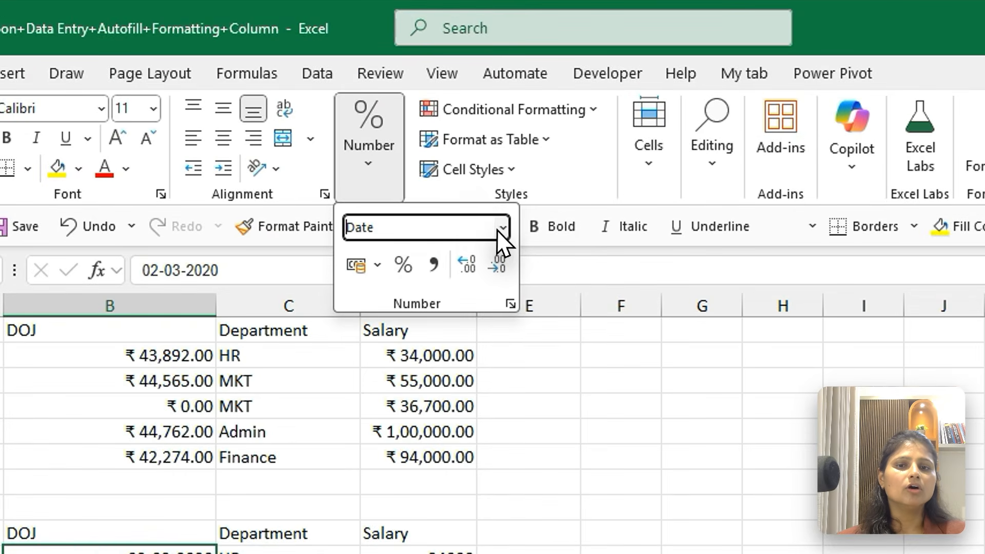
left_click(501, 228)
left_click(460, 549)
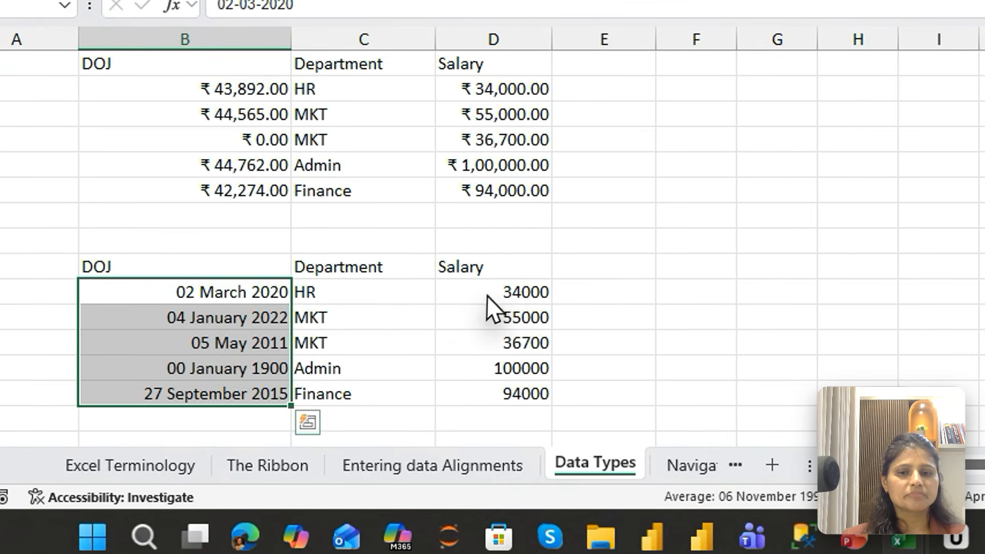
Apply the Currency format to the salary values in D10:D14
left_click(573, 286)
left_click_drag(492, 301, 495, 395)
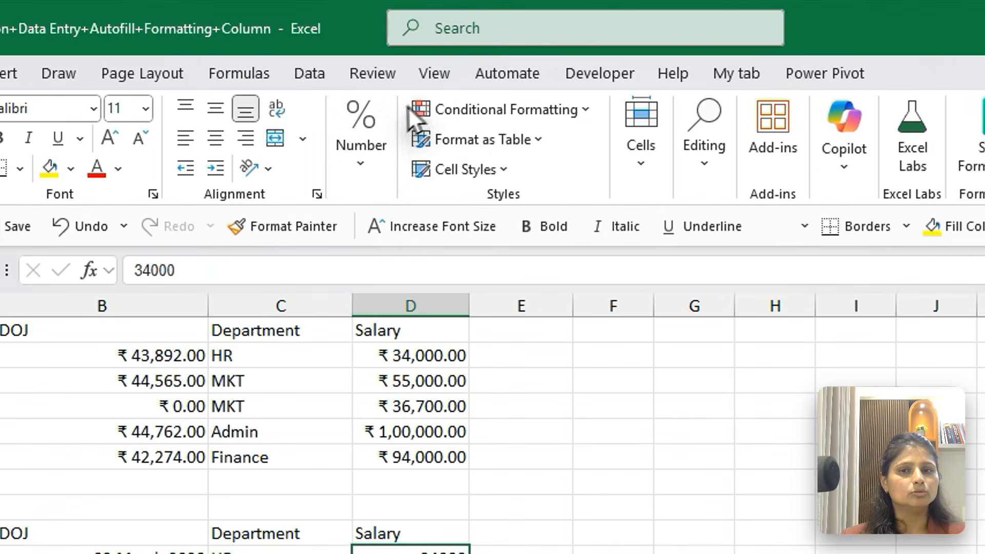
left_click(367, 160)
left_click(495, 227)
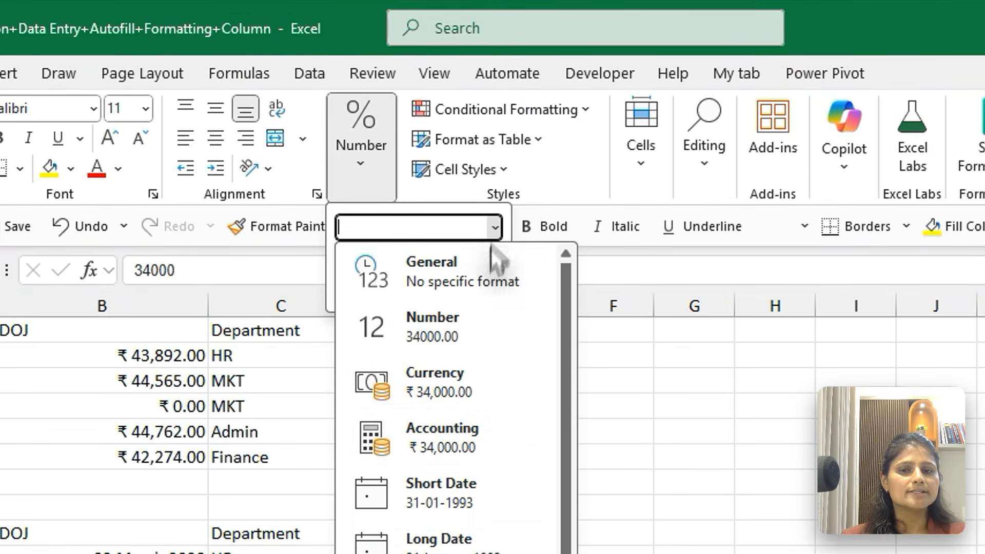
left_click(447, 386)
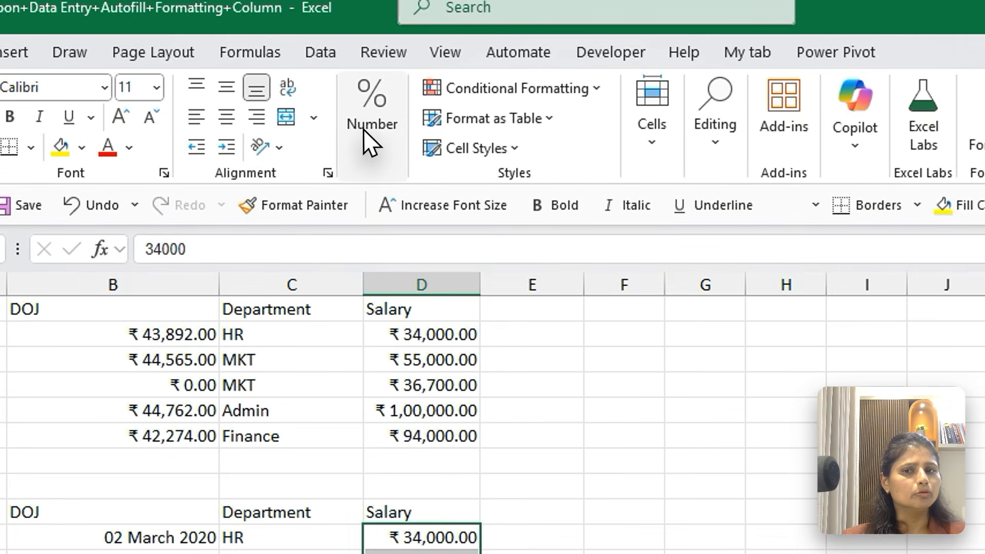
Remove both decimal places from the salary amounts in D10:D14
left_click(365, 131)
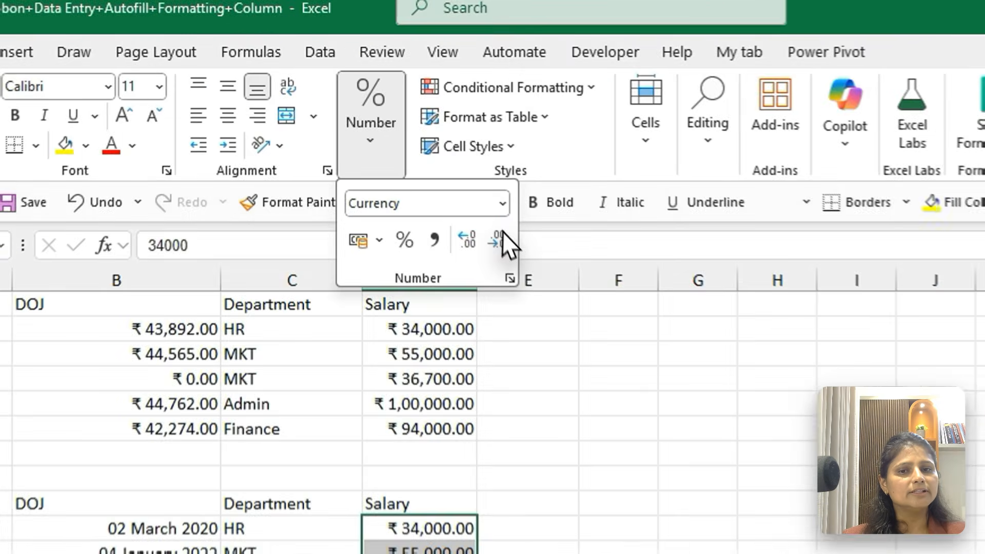
left_click(436, 177)
left_click(436, 177)
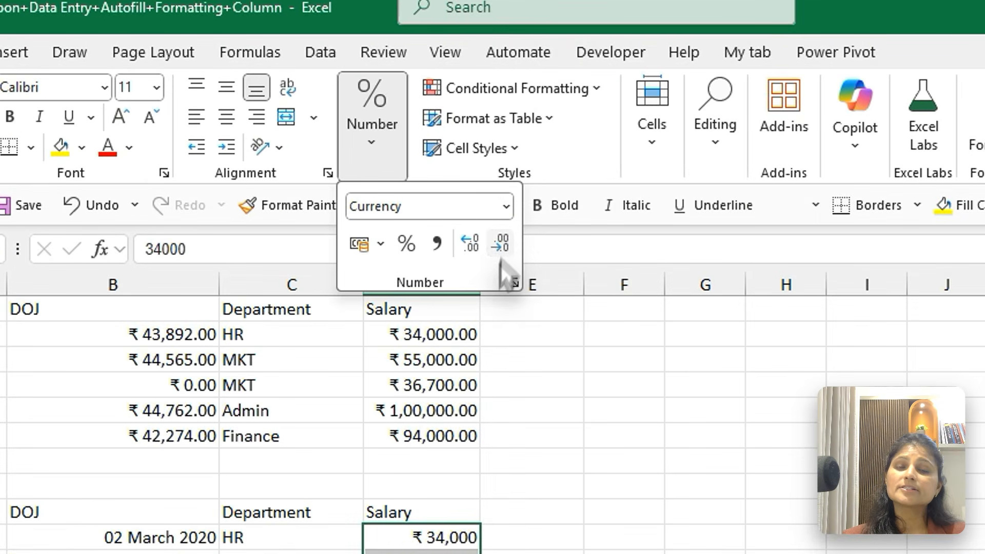
key("Escape")
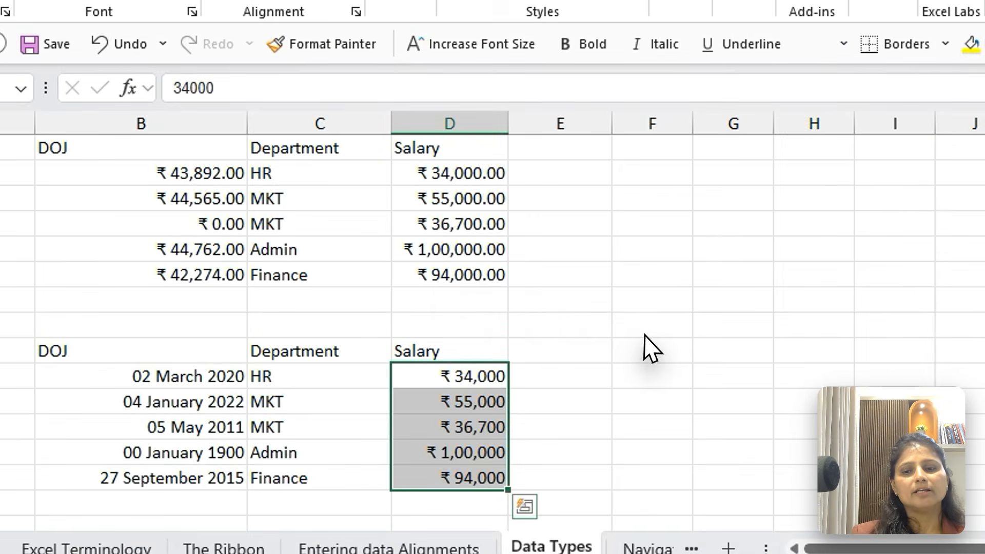
Open the Format Cells settings for B10:B14 and preview the date types 14-03-2012, 14.3.12 and 2012-03-14
left_click(174, 377)
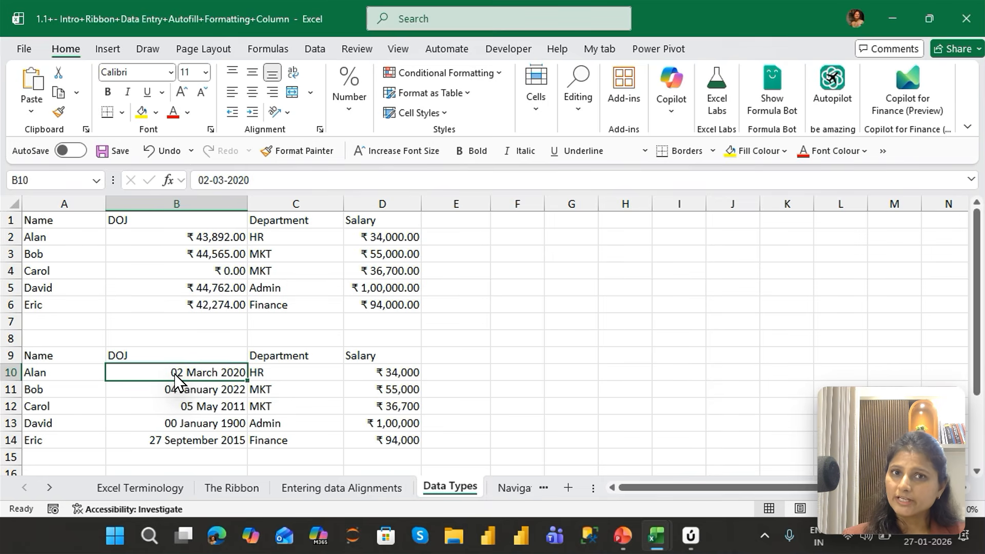
key("ctrl+shift+Down")
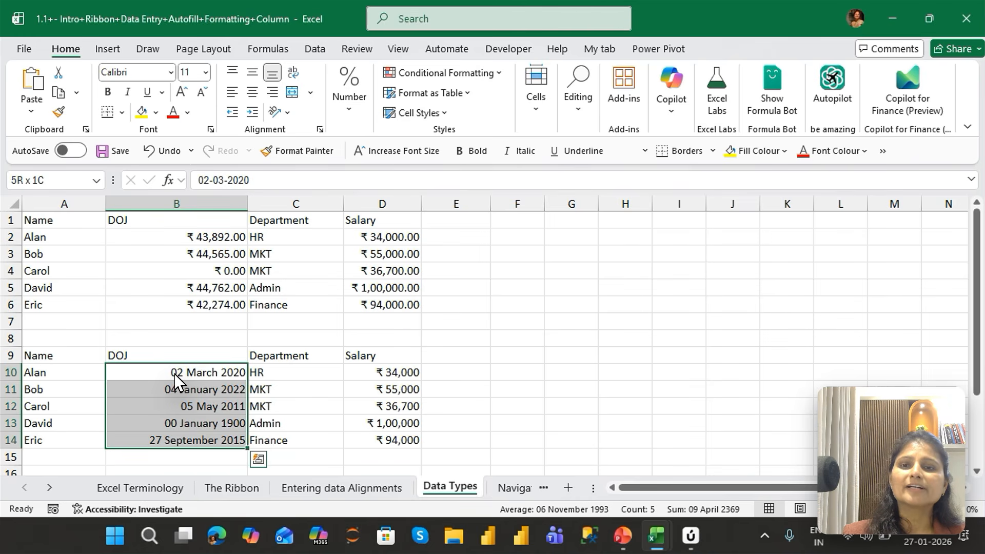
key("ctrl+1")
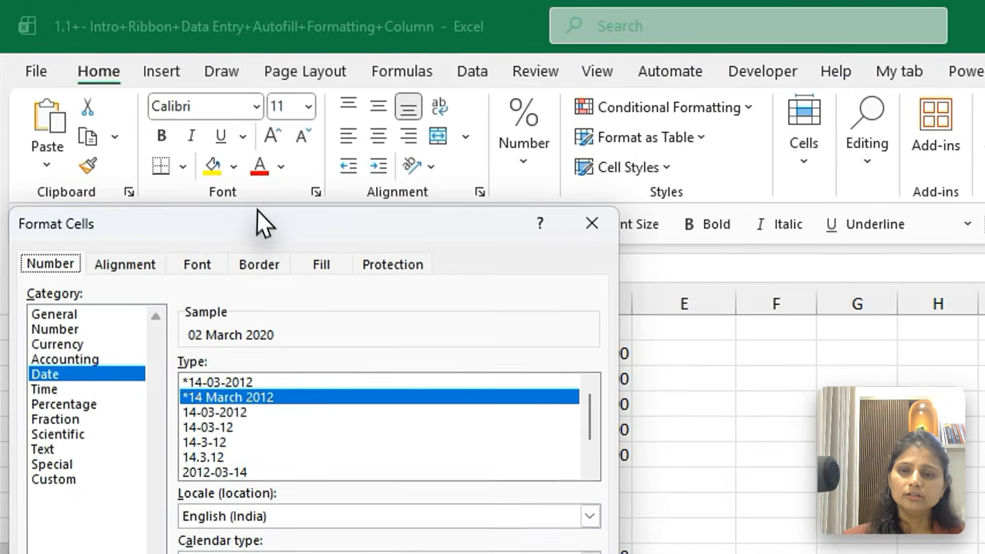
left_click_drag(260, 223, 631, 91)
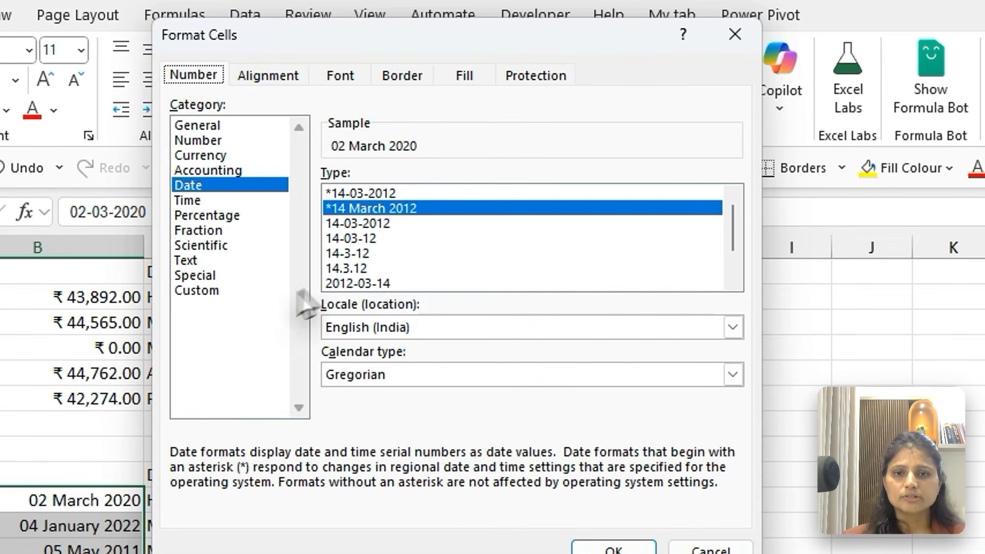
left_click(395, 185)
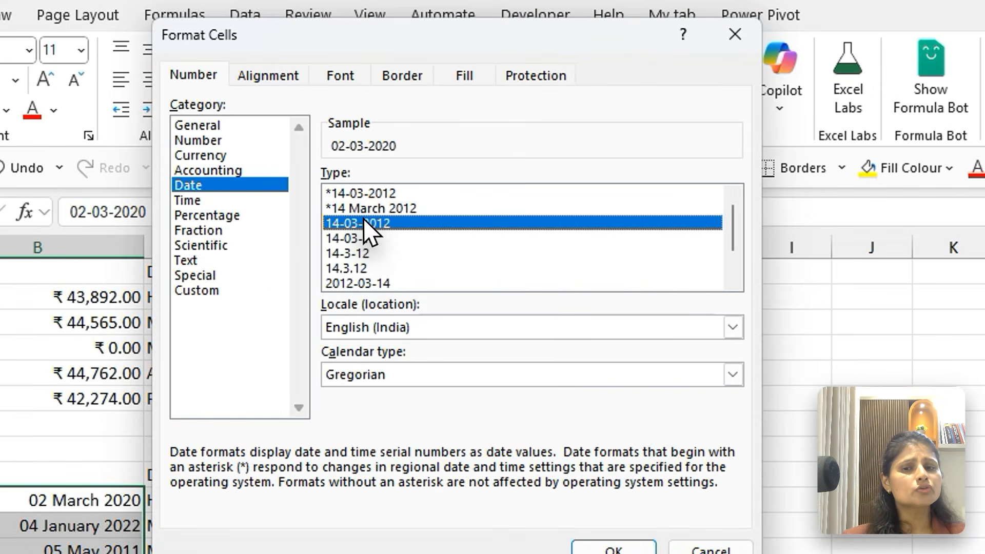
left_click(354, 268)
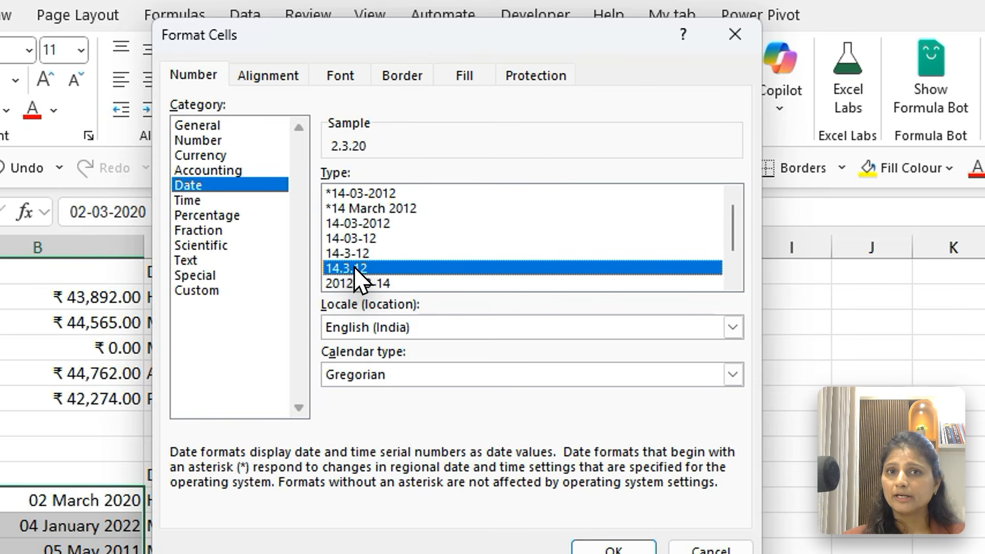
left_click(373, 285)
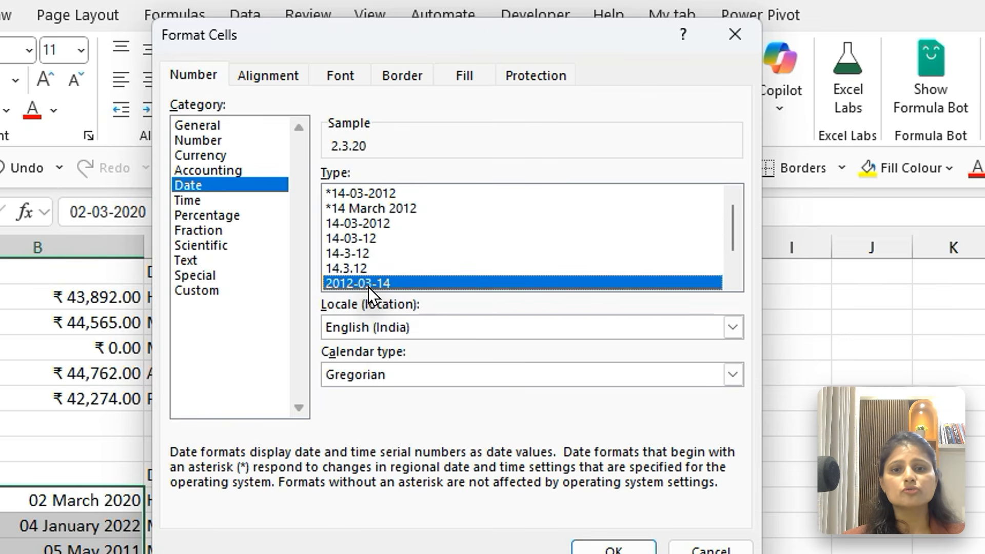
Apply the date type "Wednesday, 14 March, 2012" to the DOJ dates and widen column B to fit them
left_click(733, 280)
left_click(733, 279)
left_click(733, 279)
left_click(439, 283)
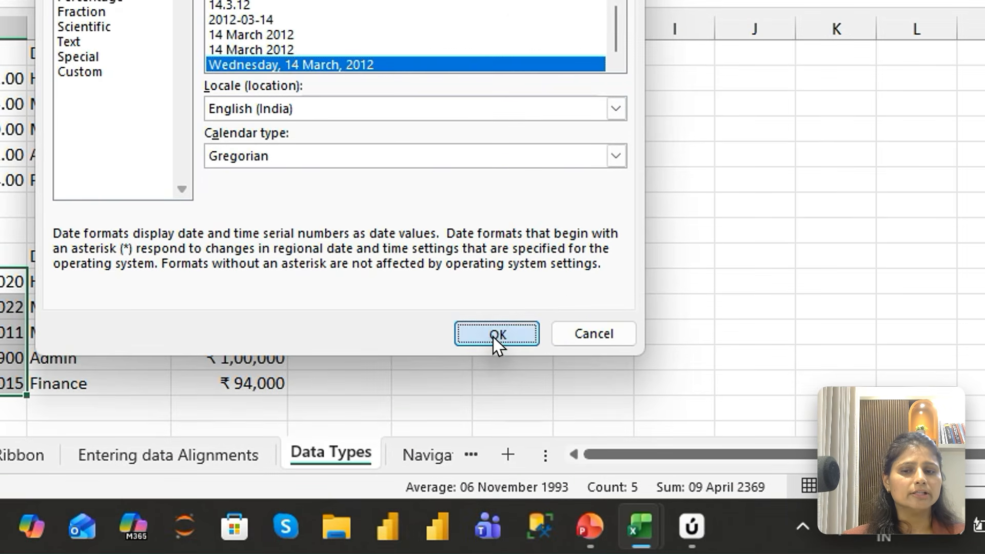
left_click(494, 336)
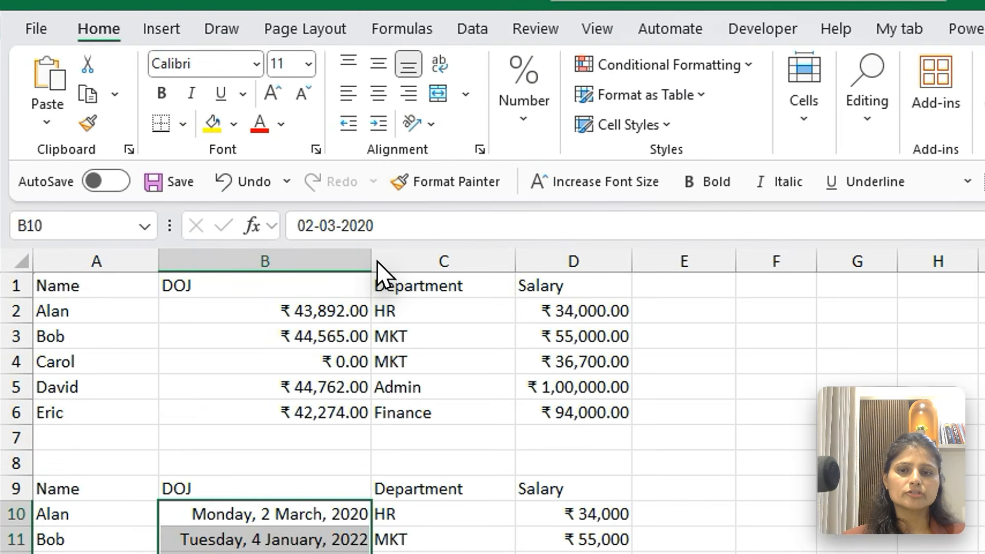
left_click_drag(252, 206, 265, 206)
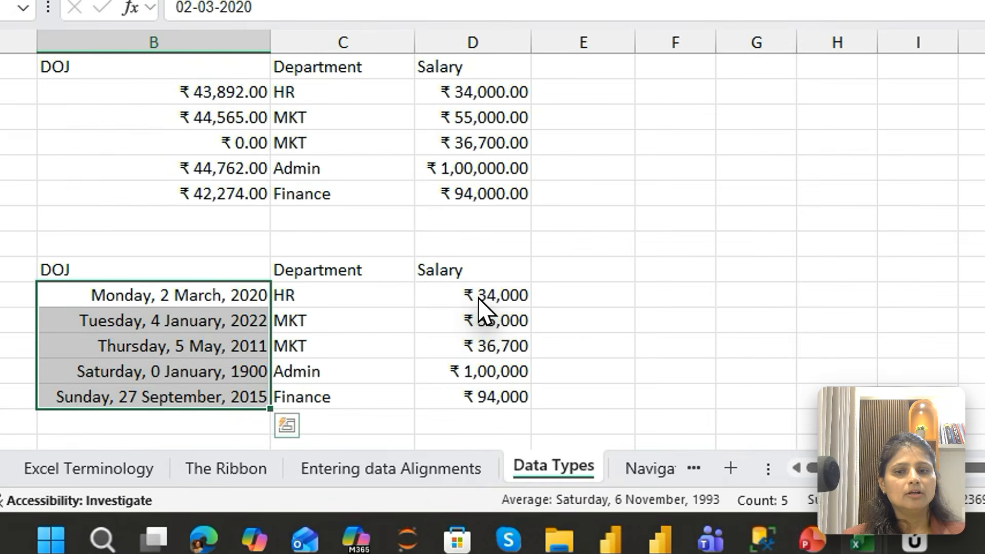
Open the Format Cells settings for the salaries in D10:D14 and examine the available currency symbols
left_click(400, 372)
key("shift+Down")
key("shift+Down")
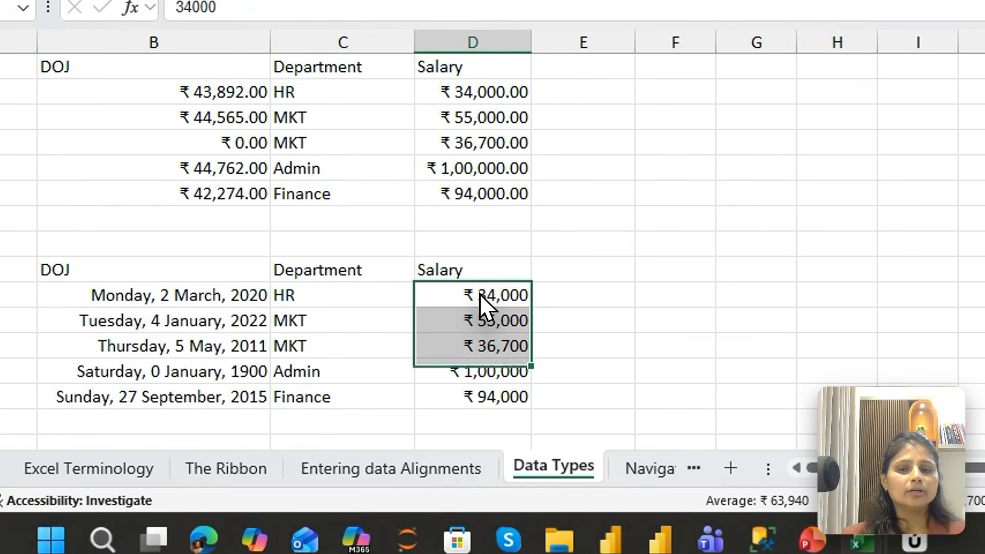
key("shift+Down")
key("shift+Down")
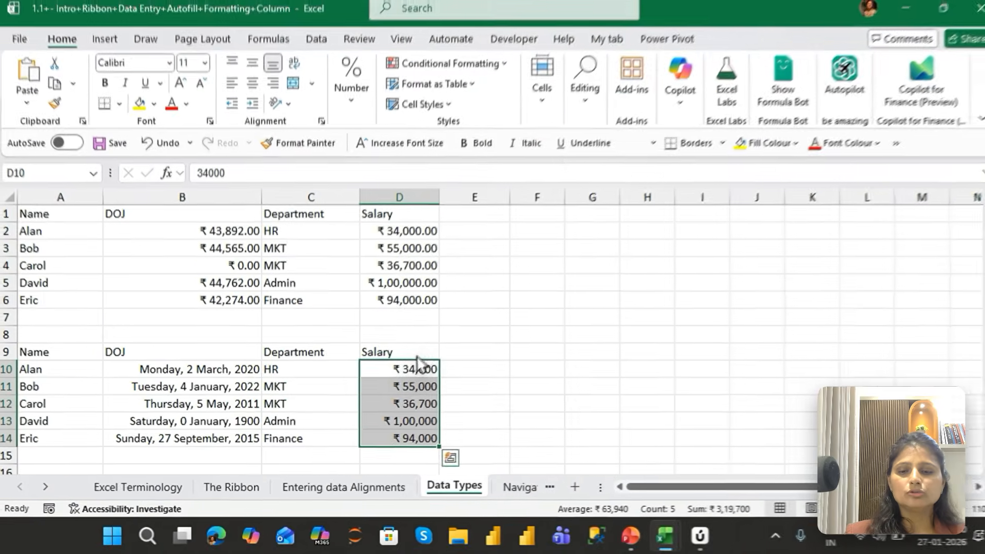
key("ctrl+1")
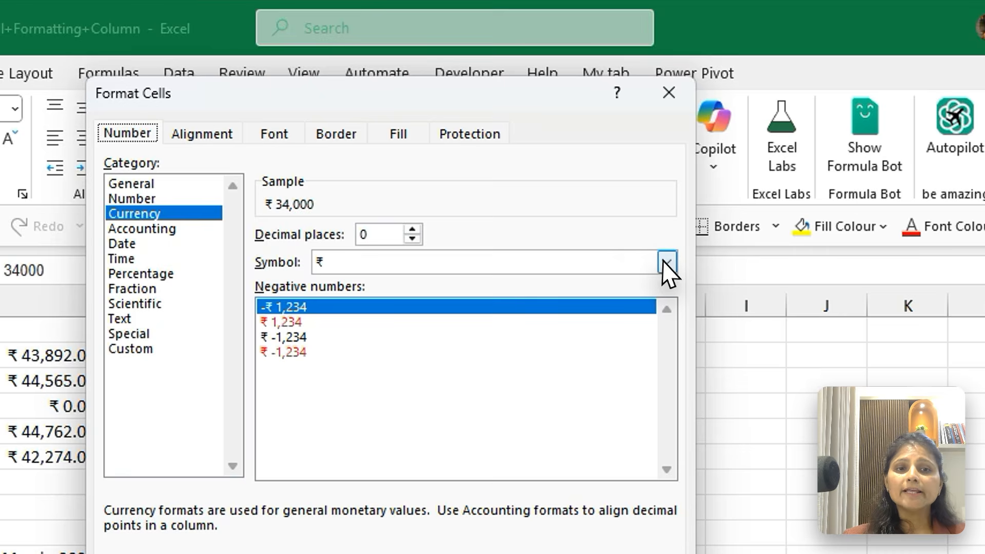
left_click(639, 175)
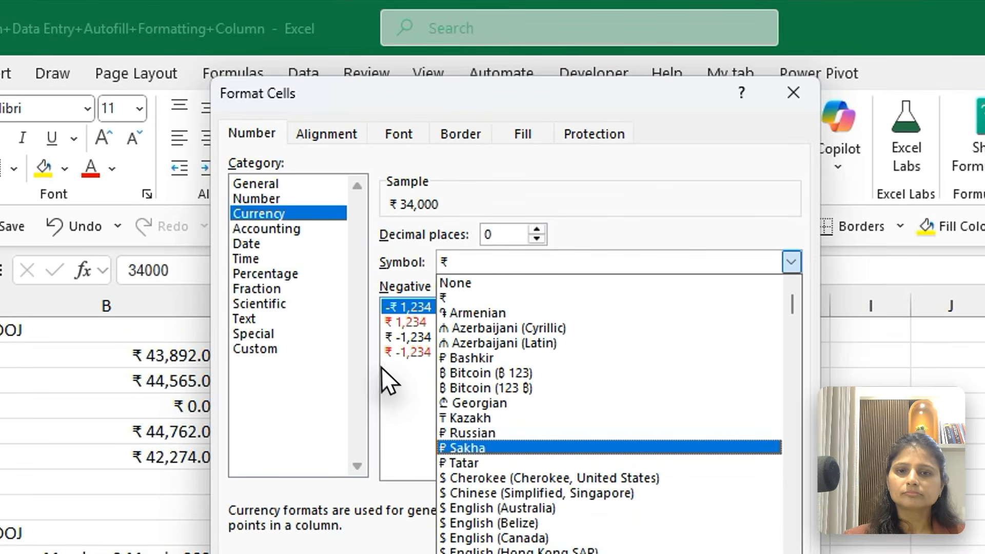
left_click(345, 287)
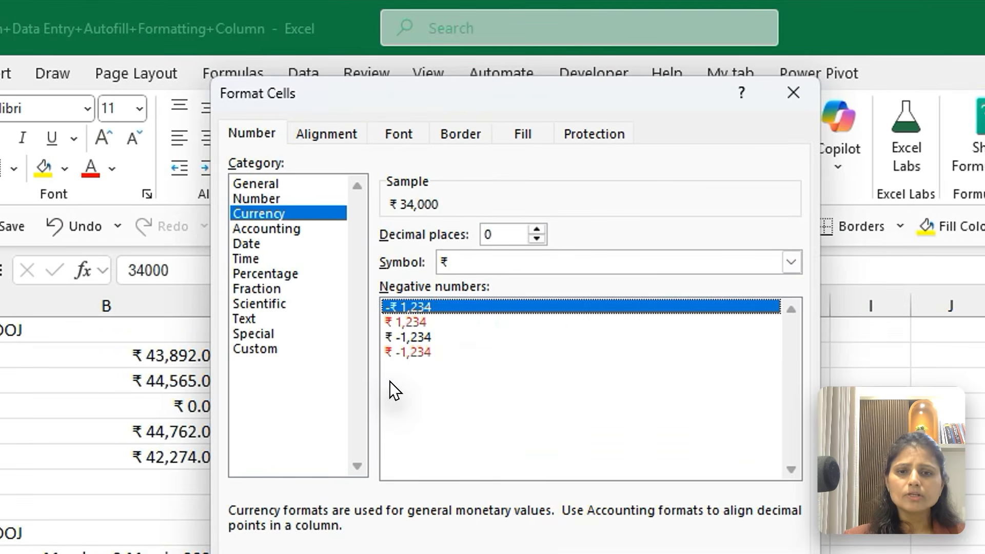
Try the red negative-number styles for the currency format, and confirm the format with the -₹ 1,234 style
left_click(395, 321)
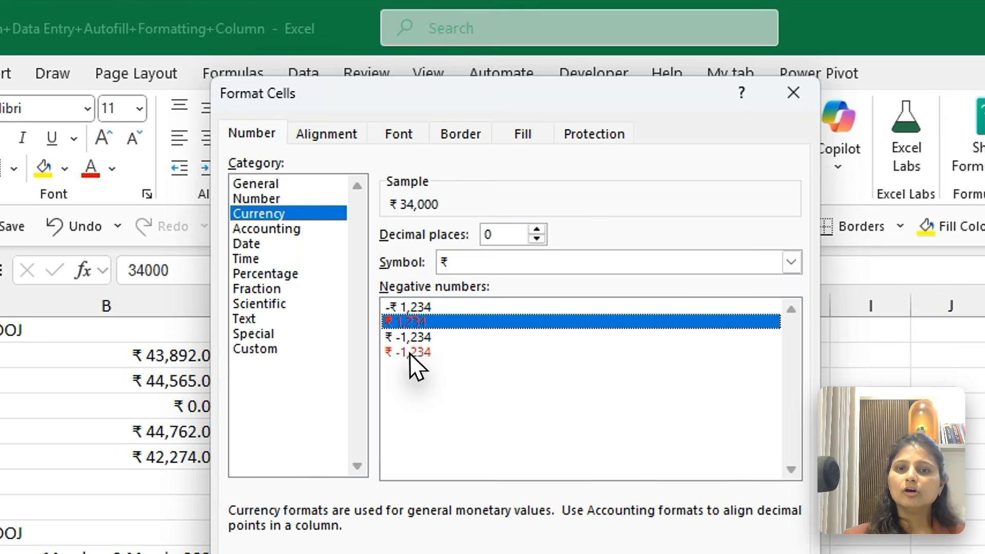
left_click(384, 235)
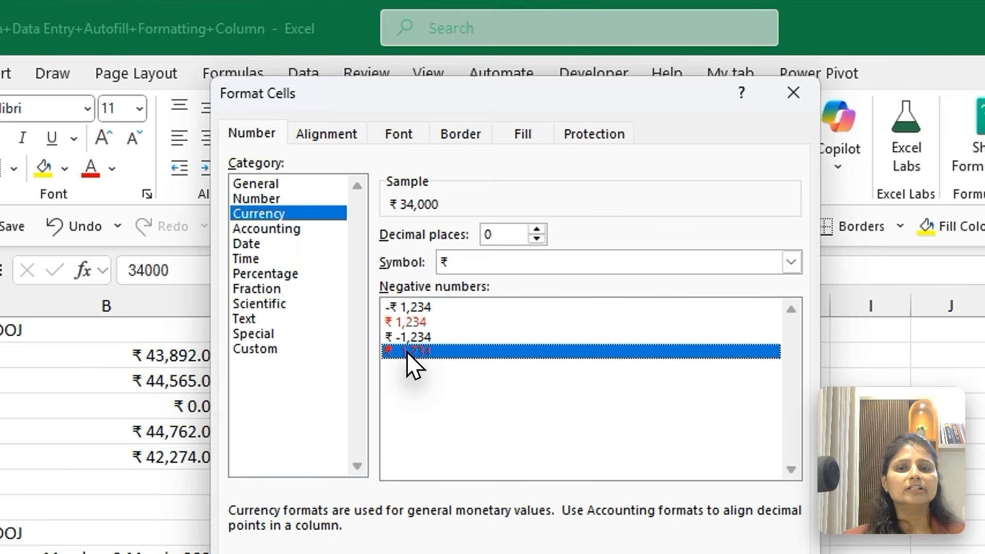
left_click(402, 307)
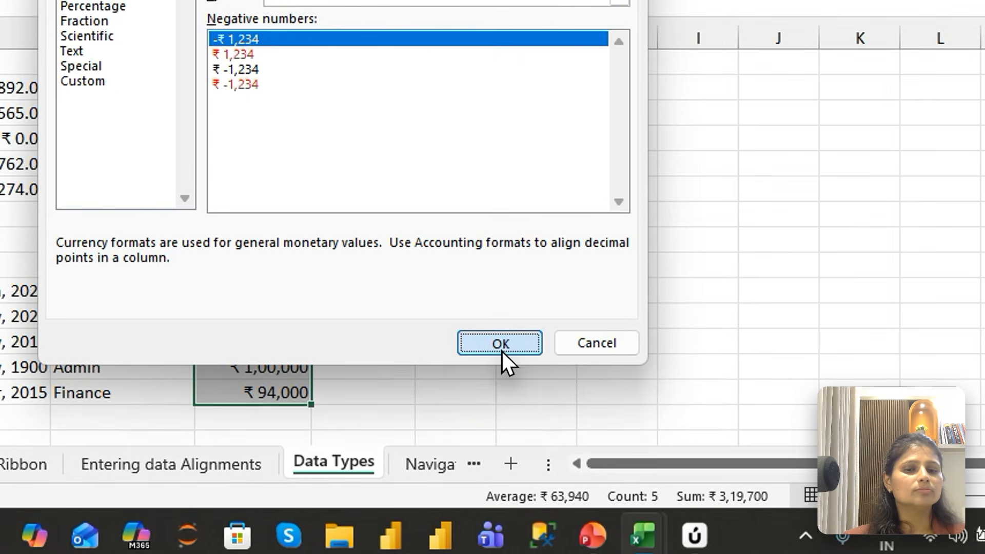
left_click(554, 400)
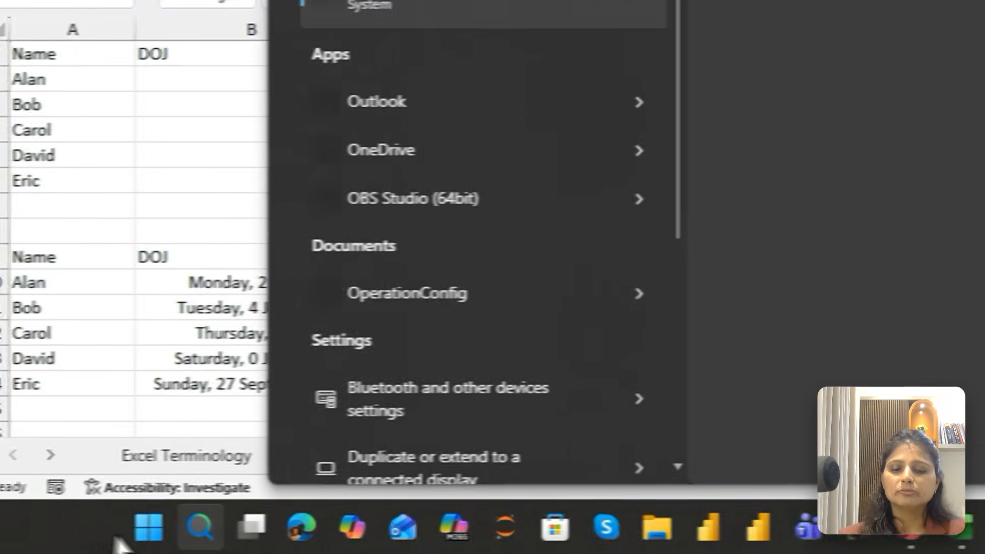
Open the Windows On-Screen Keyboard over the worksheet, examine its number-row keys and symbols, and close it
type("n")
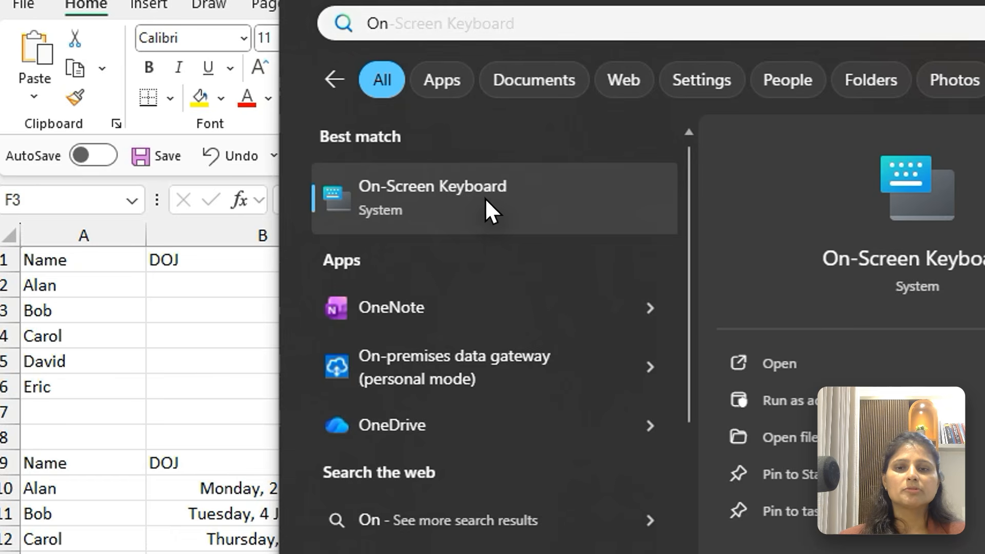
left_click(435, 153)
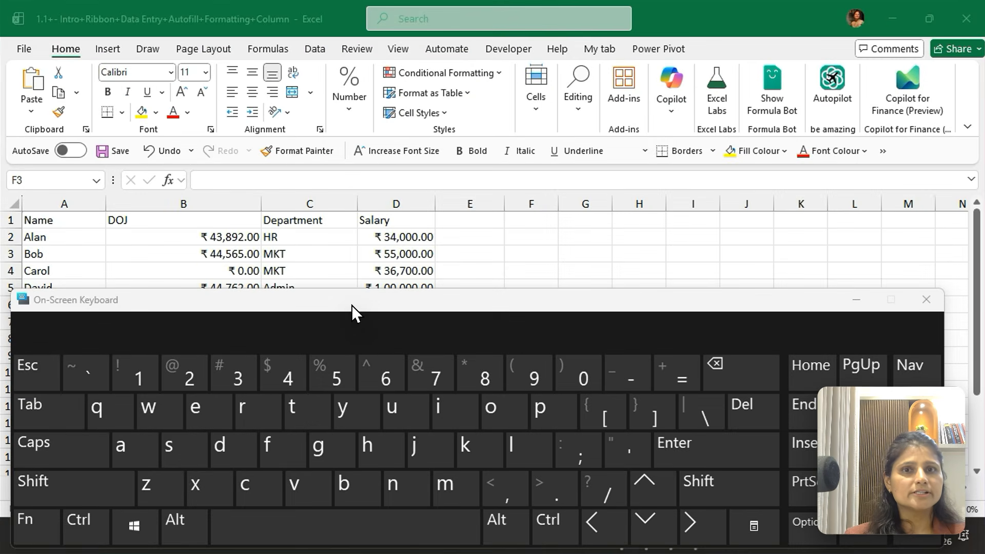
left_click_drag(352, 306, 358, 153)
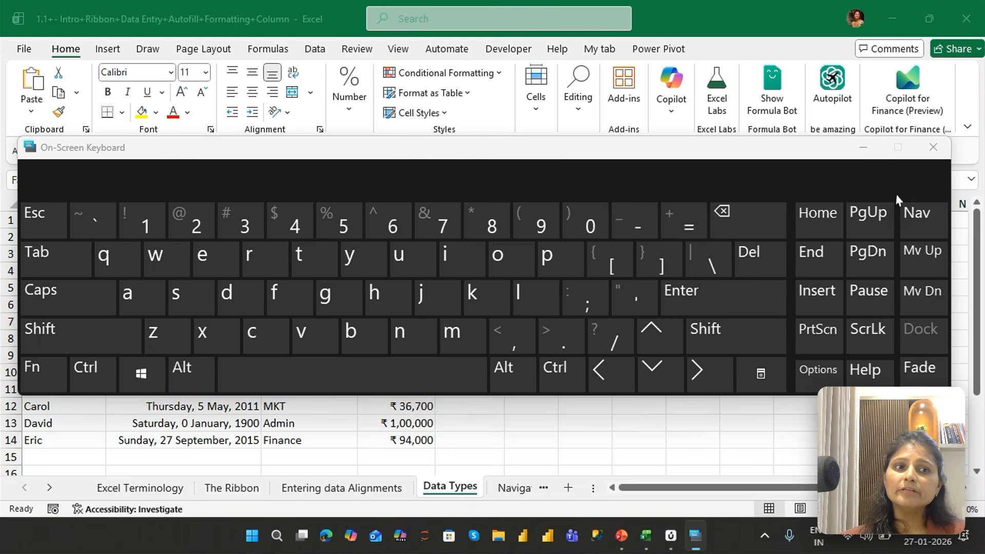
left_click(933, 149)
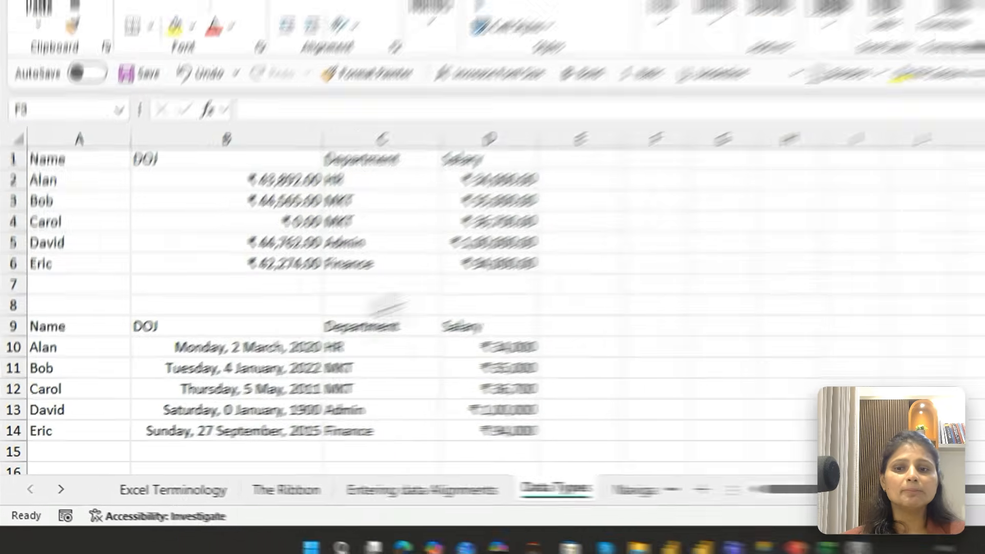
Select the DOJ dates in B10:B14 and try the two-decimal number format and the hh:mm time format on them
left_click(325, 318)
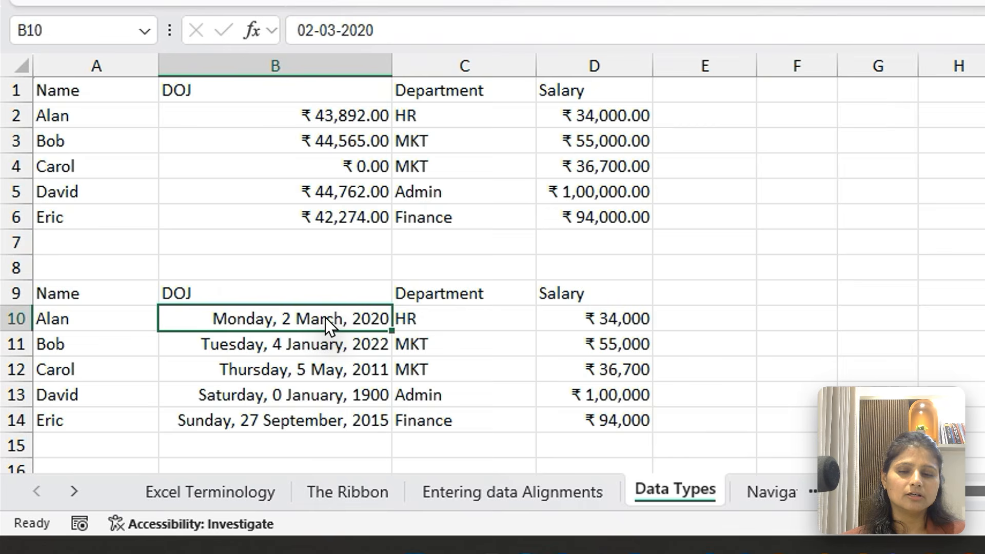
key("ctrl+shift+Down")
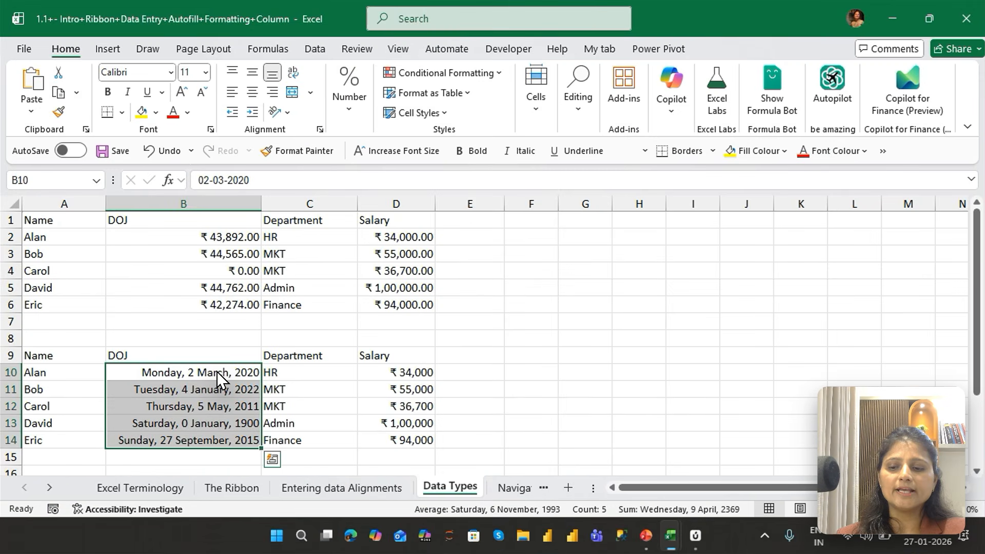
key("ctrl+shift+1")
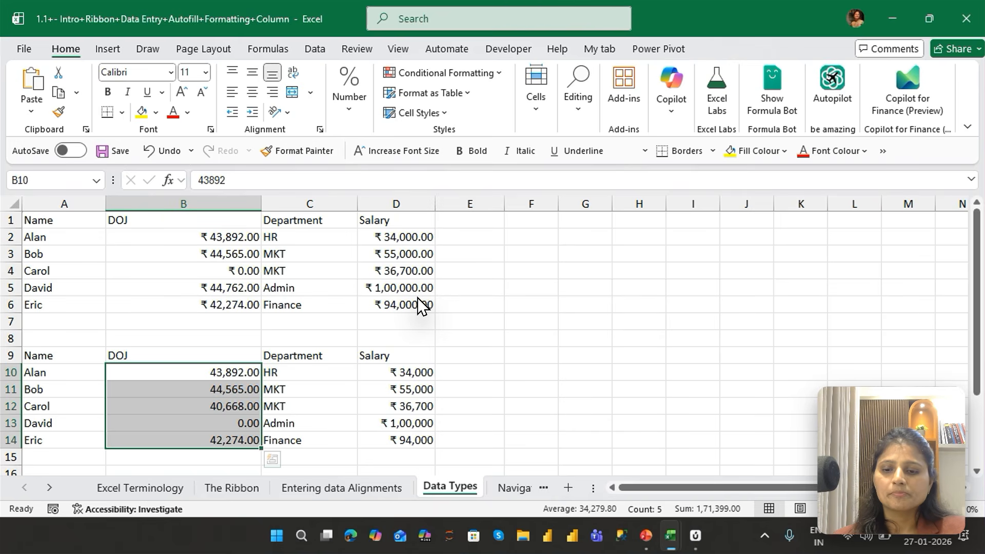
key("ctrl+shift+2")
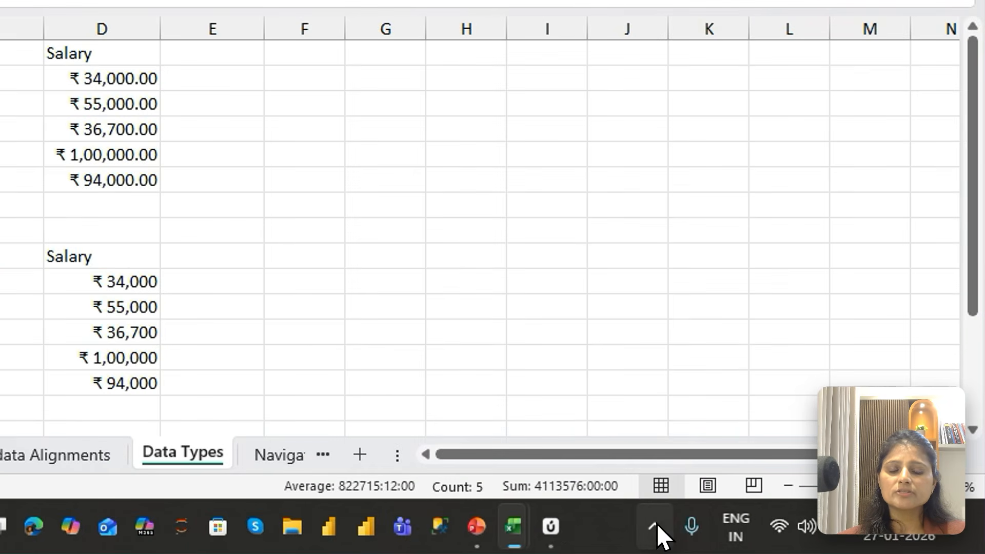
left_click(766, 534)
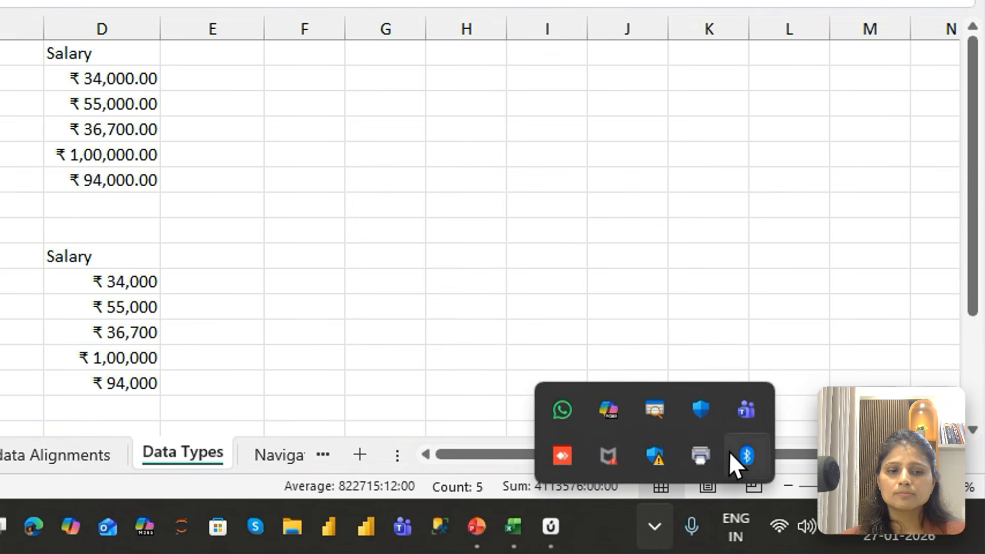
right_click(660, 404)
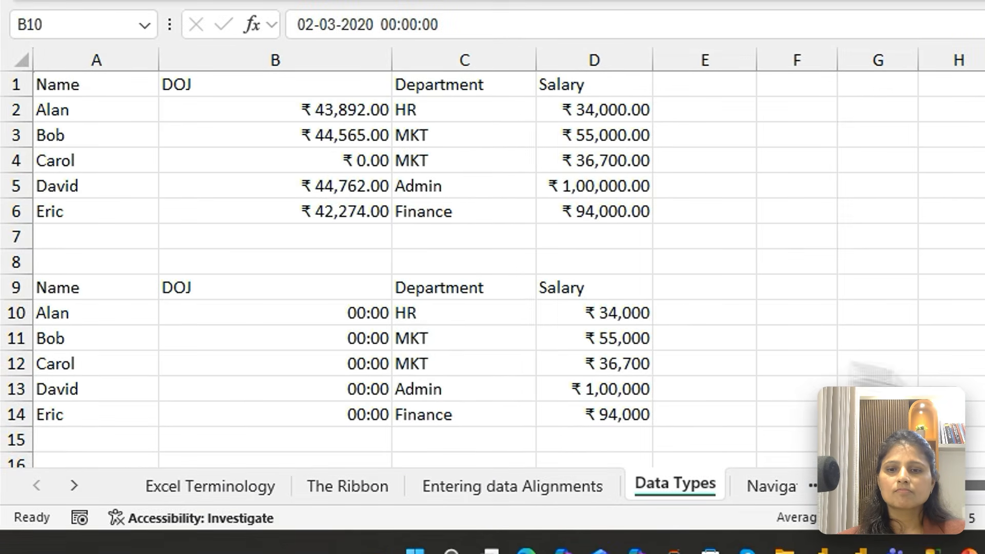
left_click(304, 313)
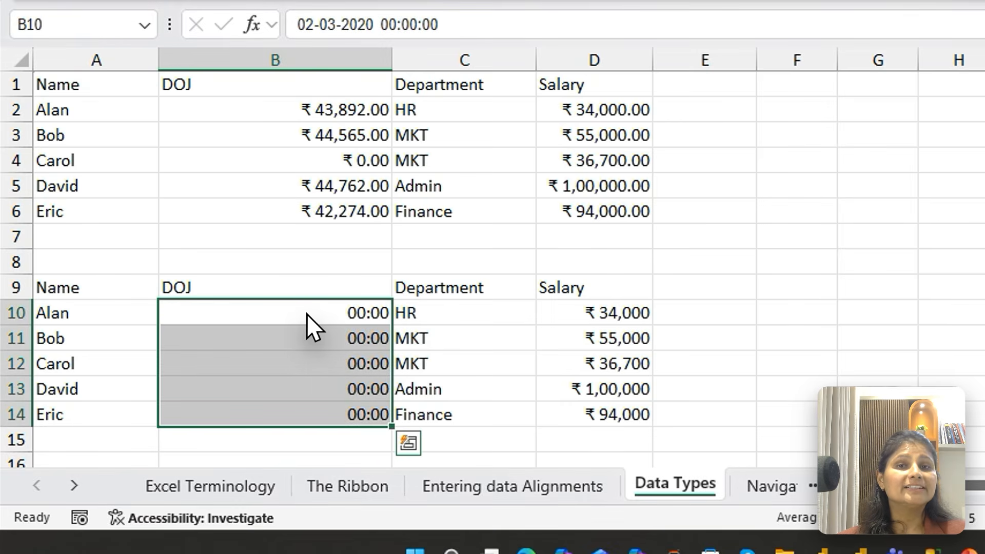
Try the dd-mmm-yy date, rupee currency, percentage, scientific and General formats in turn on the DOJ cells B10:B14
key("ctrl+shift+3")
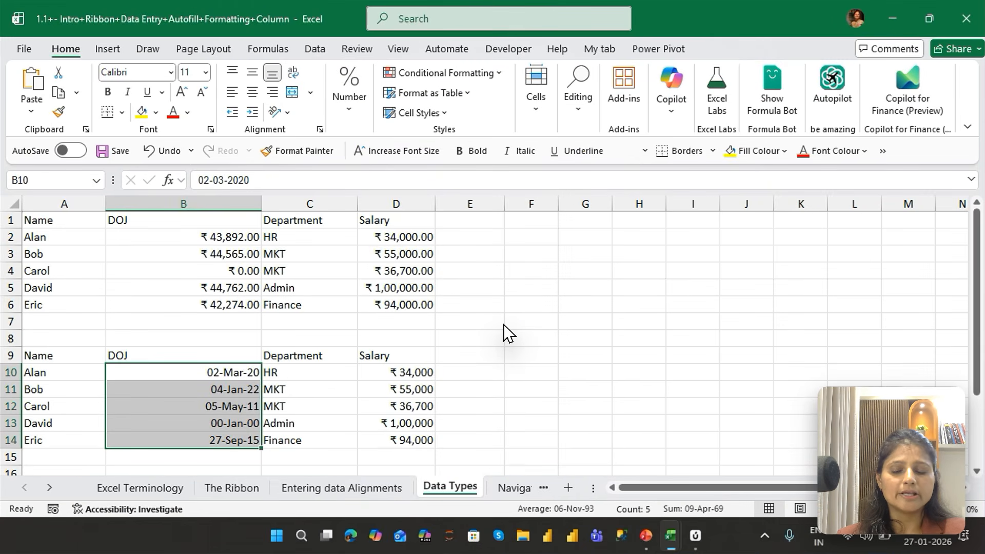
key("ctrl+shift+4")
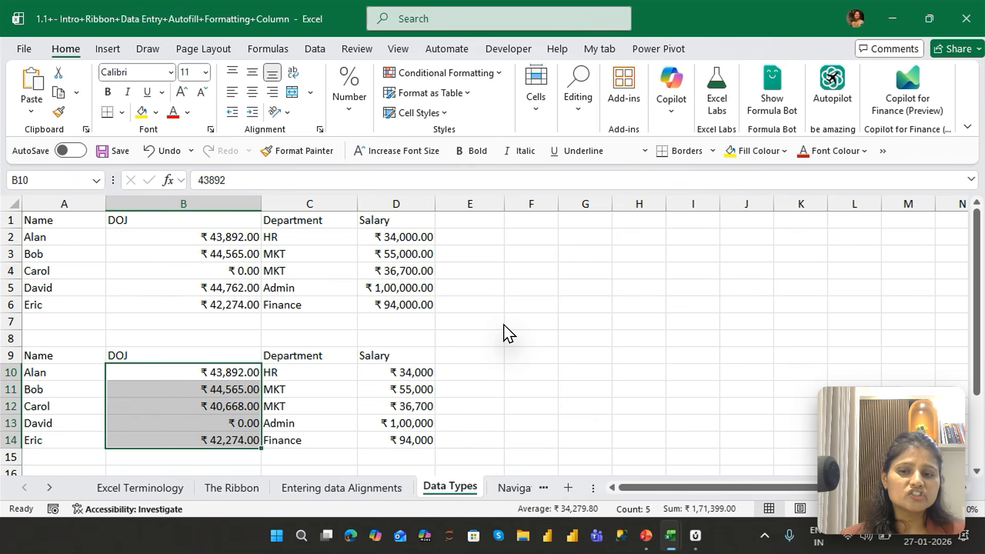
key("ctrl+shift+5")
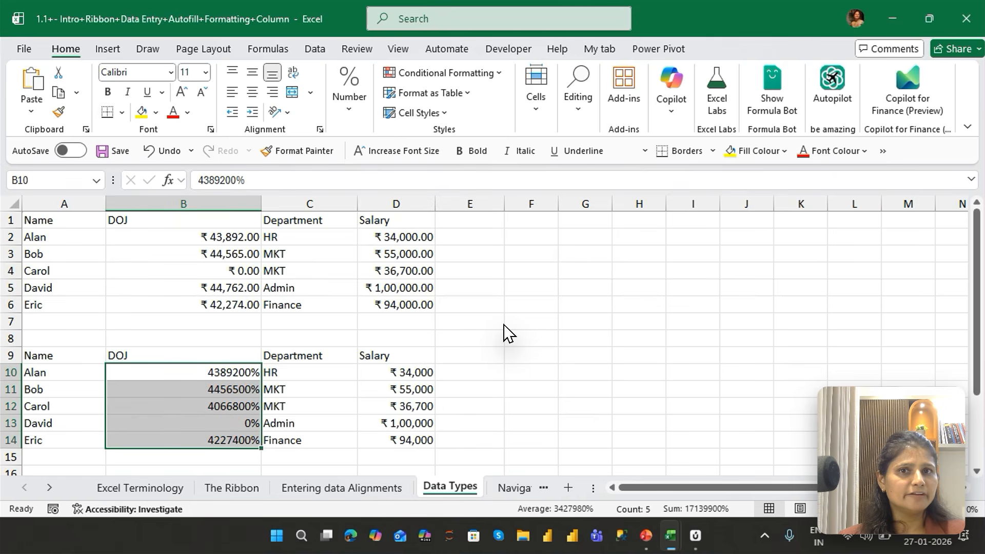
key("ctrl+shift+6")
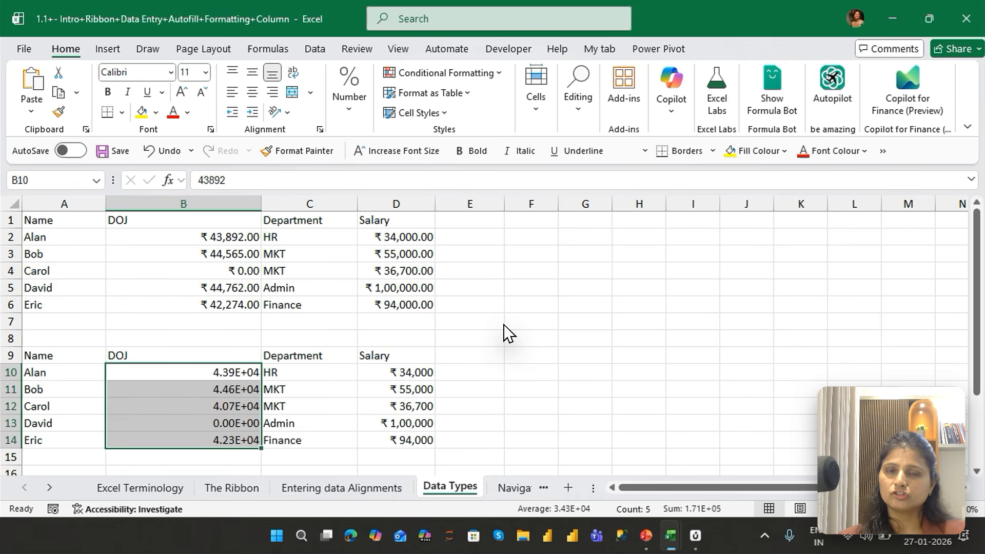
key("ctrl+shift+grave")
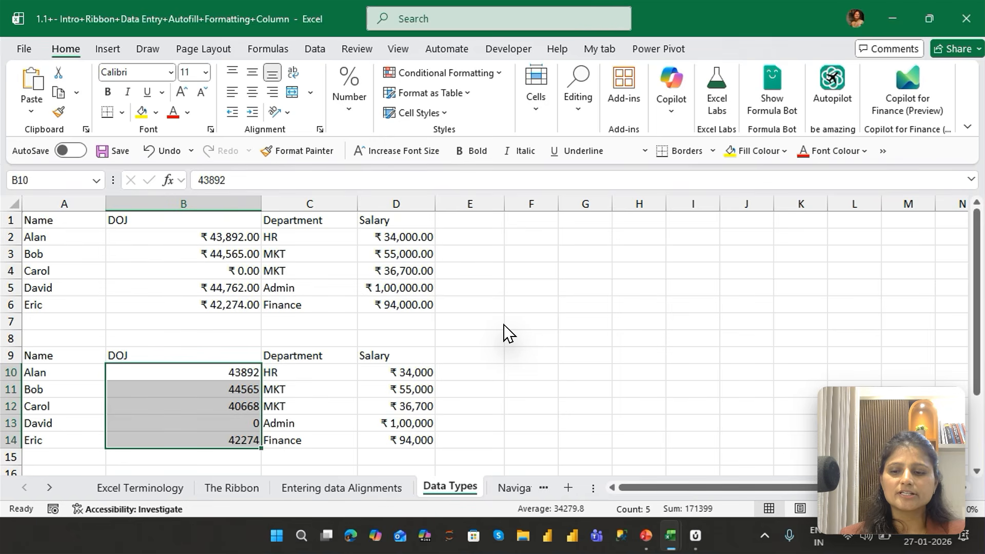
Run through the number, time, date, currency, percentage and scientific formats again on B10:B14
key("ctrl+shift+1")
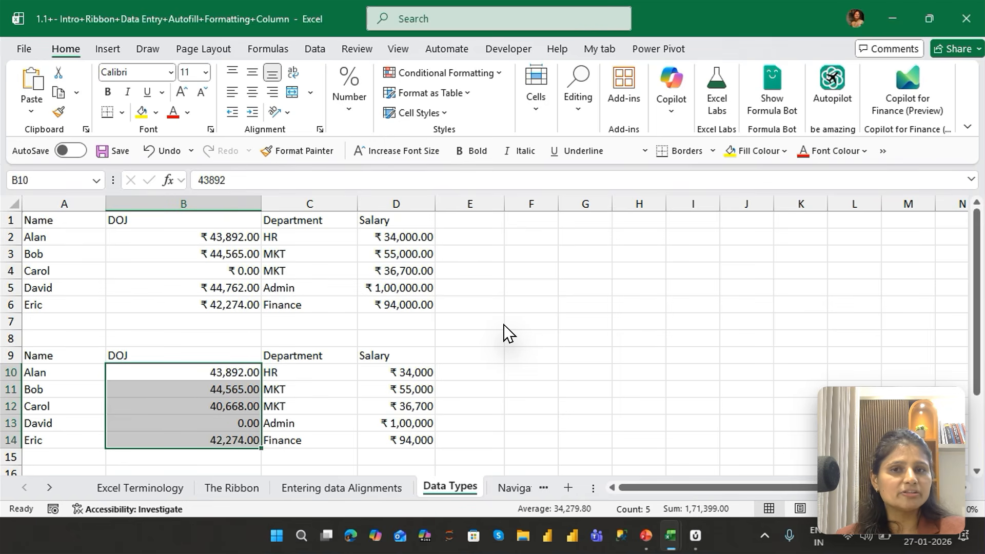
key("ctrl+shift+2")
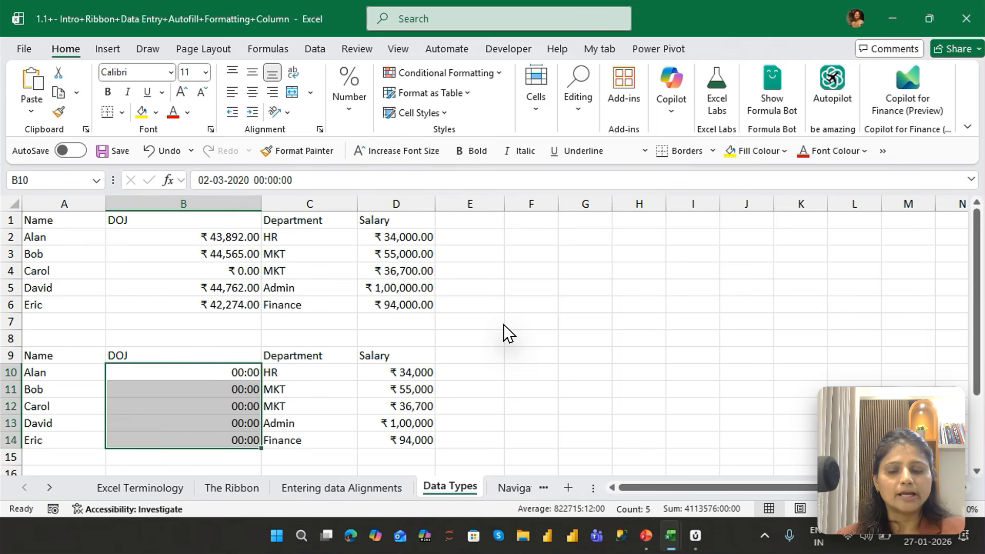
key("ctrl+shift+3")
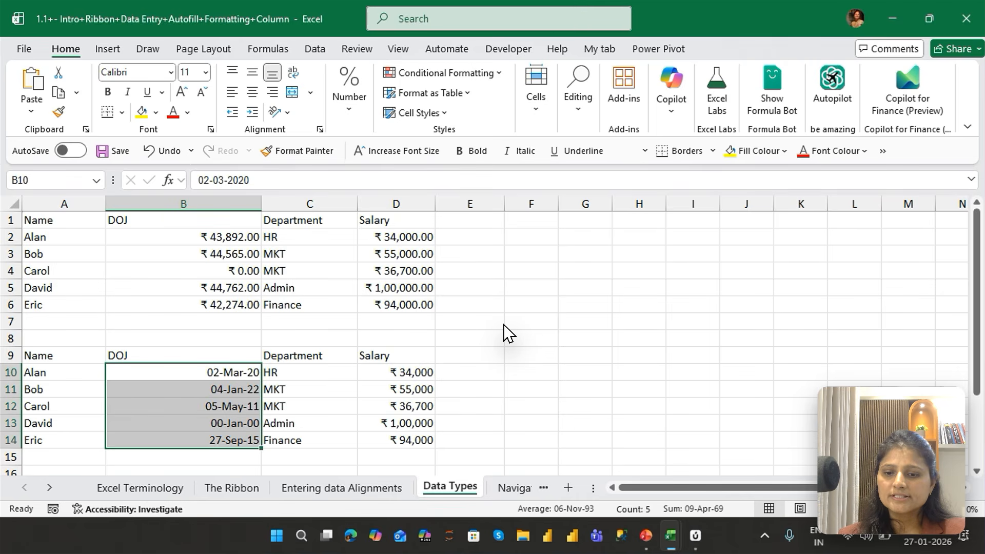
key("ctrl+shift+4")
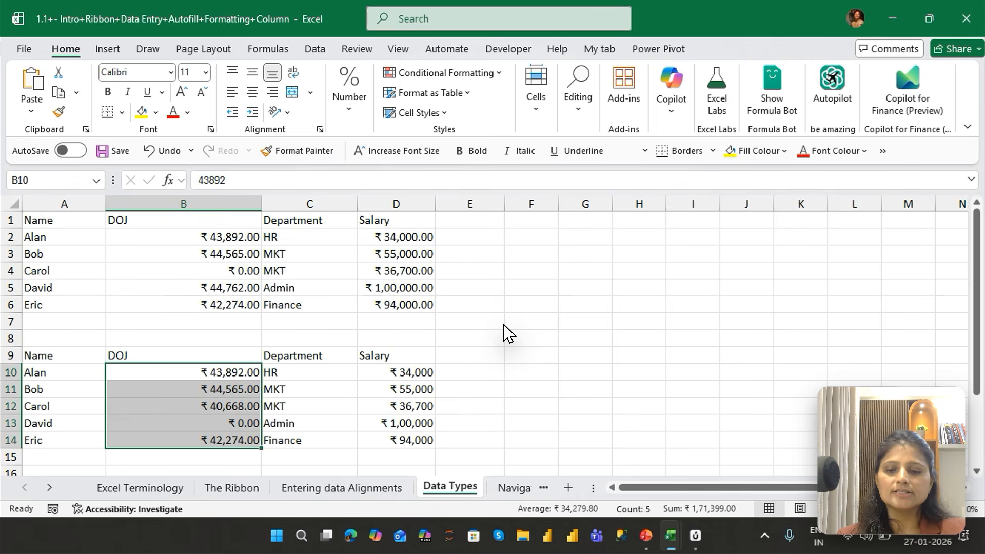
key("ctrl+shift+5")
key("ctrl+shift+6")
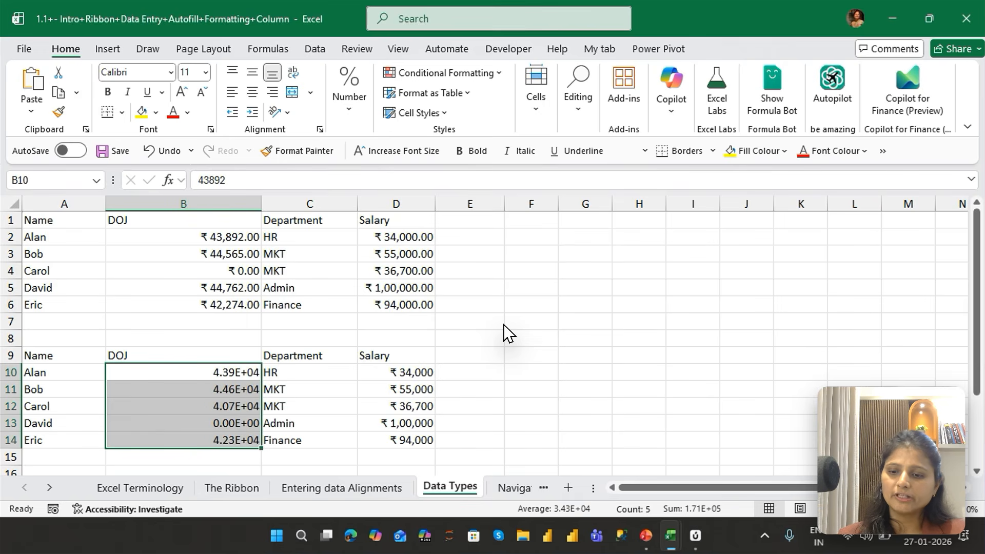
Switch B10:B14 to General and two-decimal number format, and finish with the dd-mmm-yy date format
key("ctrl+shift+grave")
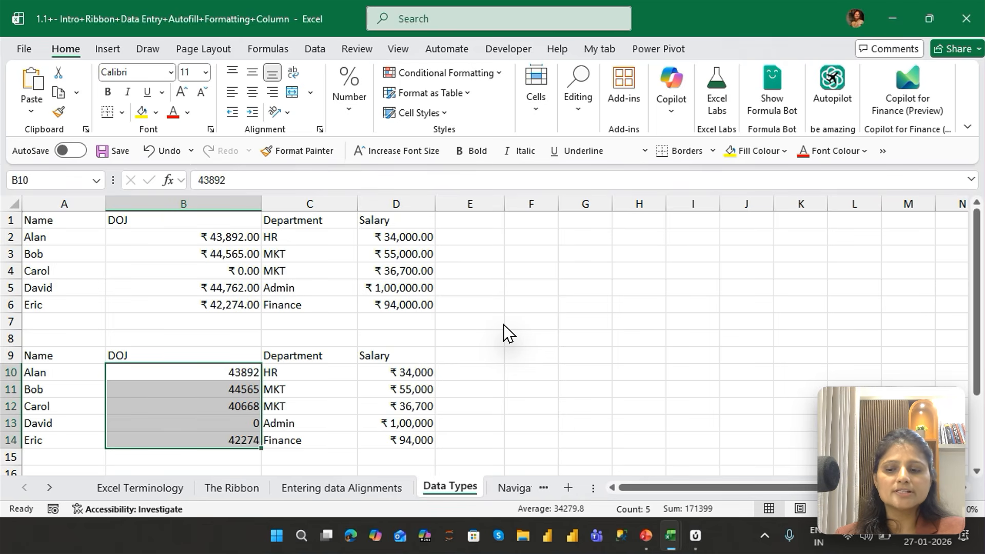
key("ctrl+shift+1")
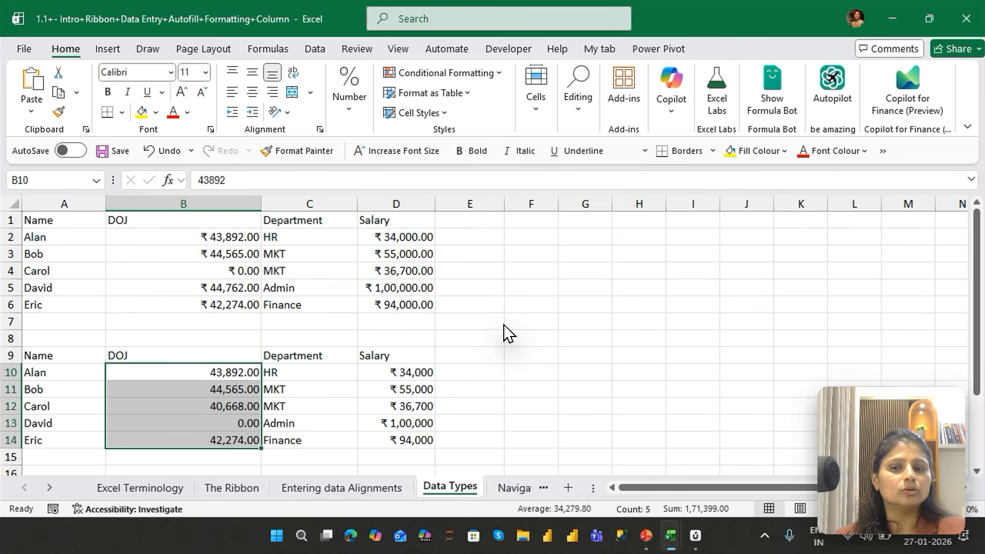
key("ctrl+shift+3")
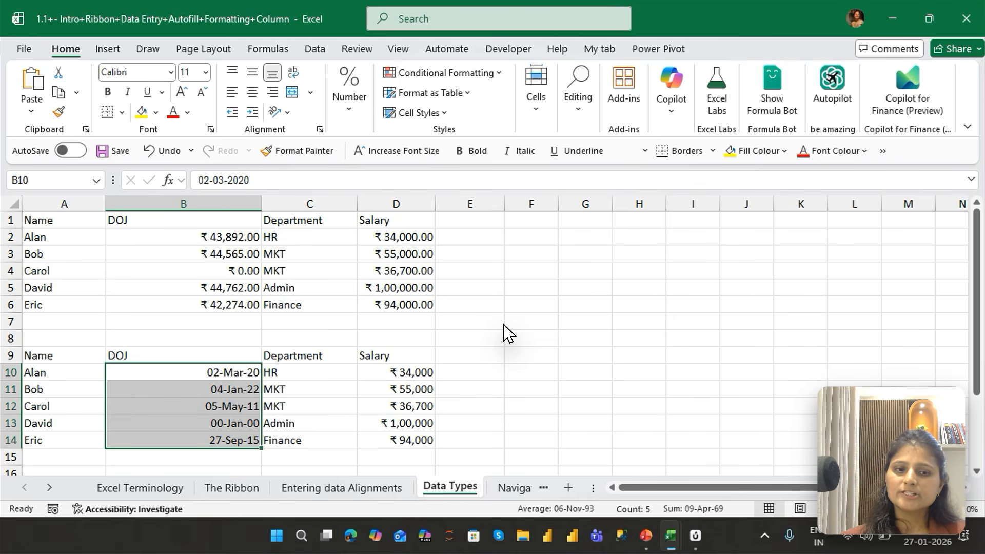
Switch to the running PowerPoint slide show and advance to the "Performing Basic Data Entry and Operations" slide
mouse_move(646, 536)
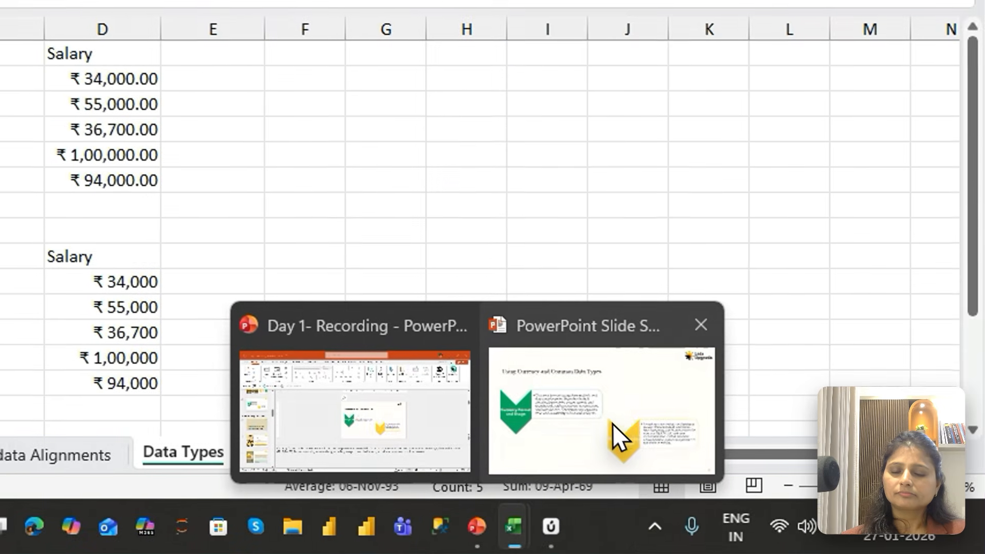
left_click(604, 422)
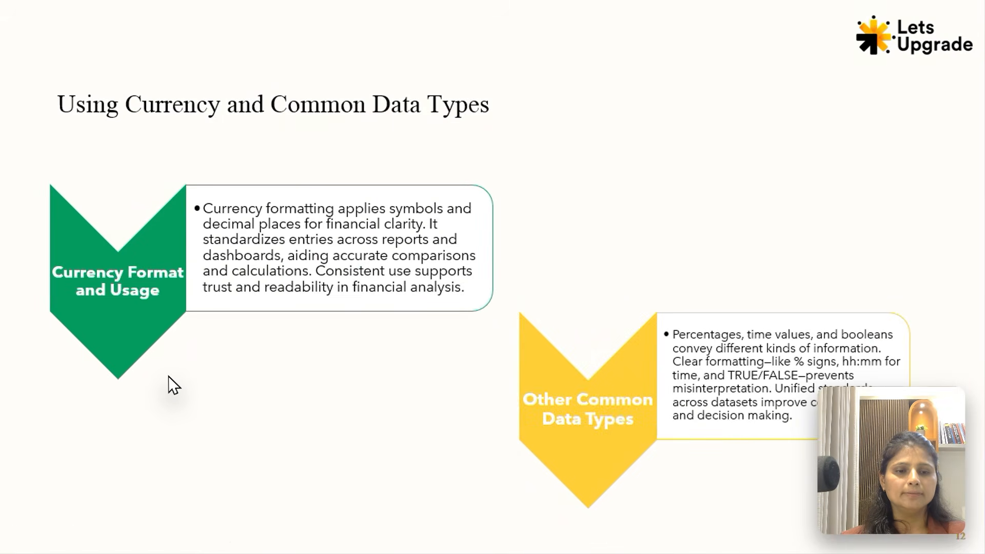
key("Right")
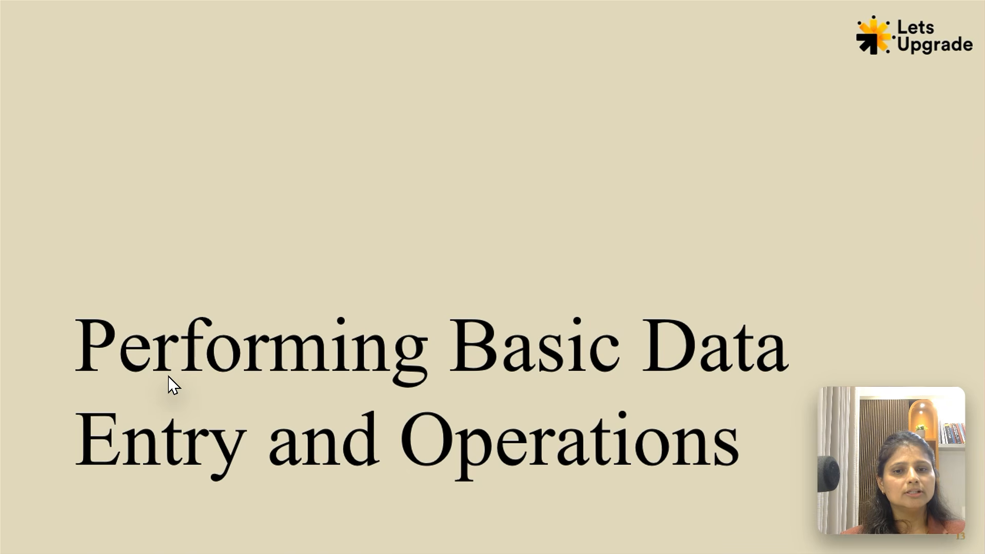
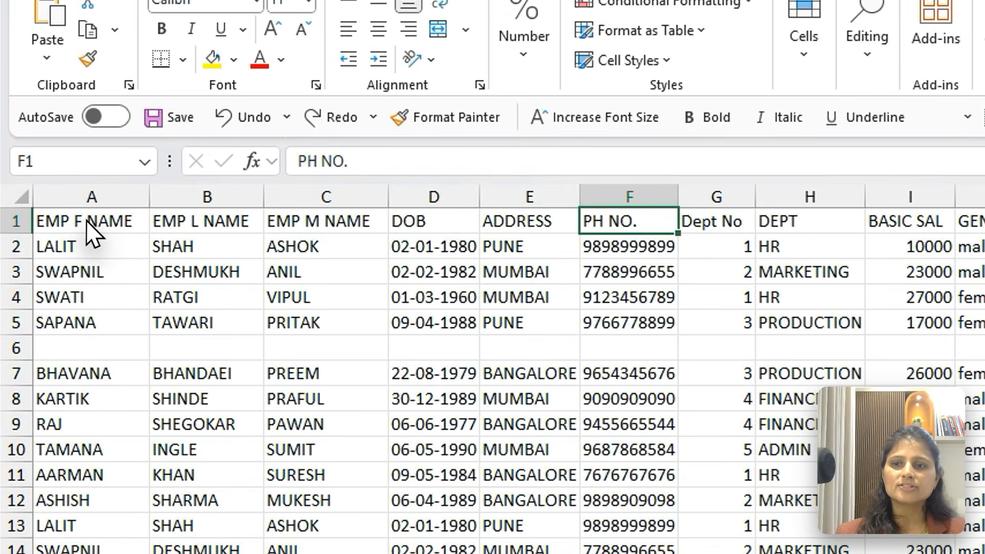
Select cell A1, move cell by cell along the header row to H1 and return to A1
left_click(61, 222)
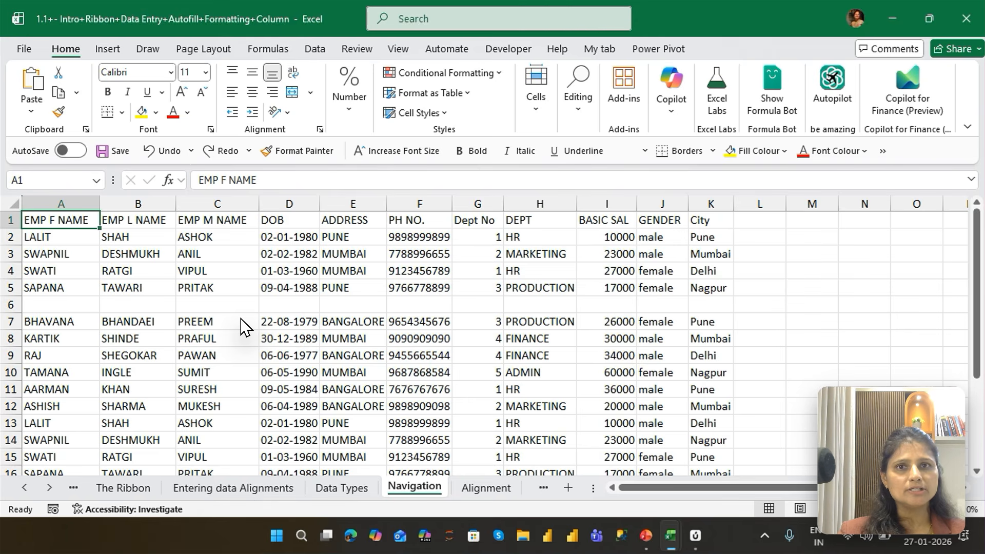
key("Right")
key("Right")
key("Right")
key("Right")
key("Right")
key("Right")
key("Right")
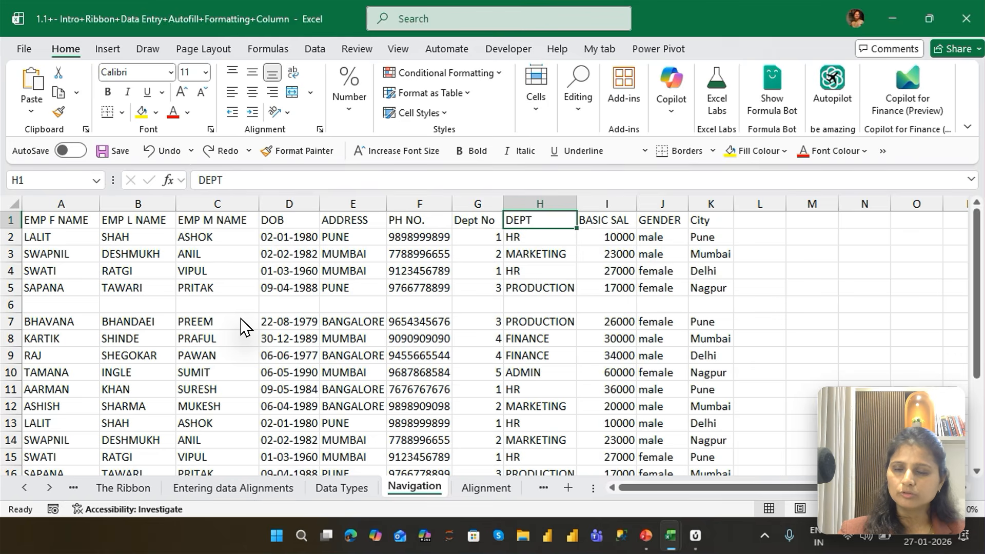
key("Left")
key("Left")
key("Left")
key("Left")
key("Left")
key("Left")
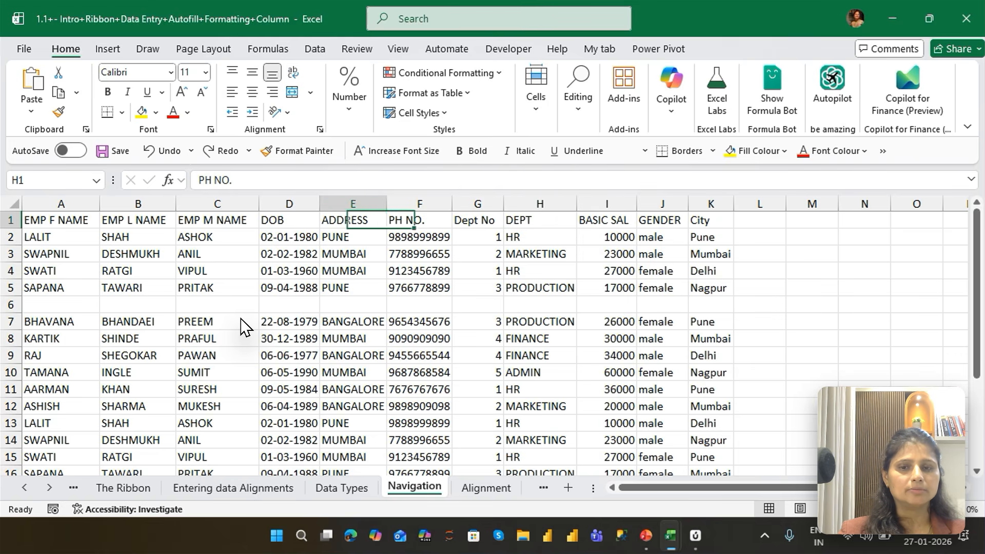
key("Left")
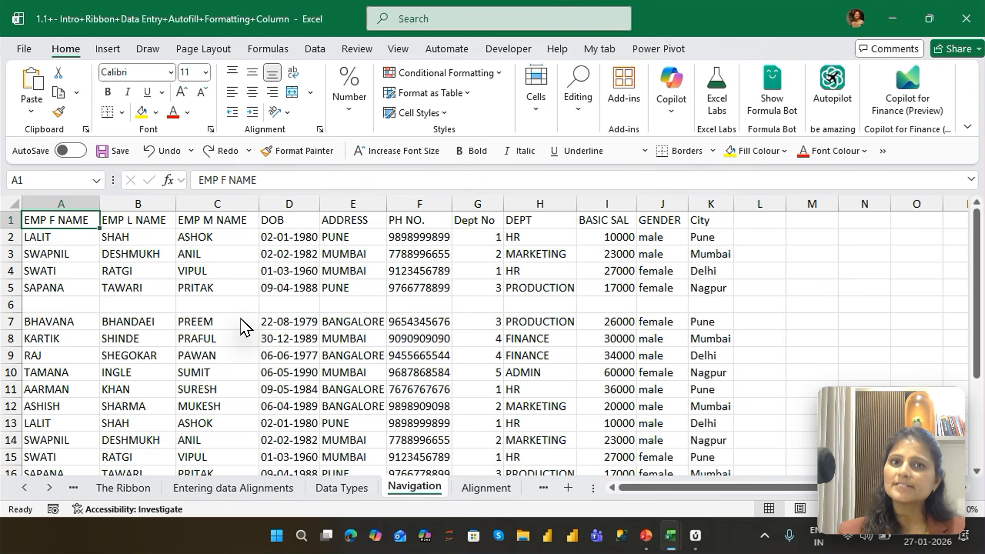
Move cell by cell down column A to A9 and back up to A1
key("Down")
key("Down")
key("Down")
key("Down")
key("Down")
key("Down")
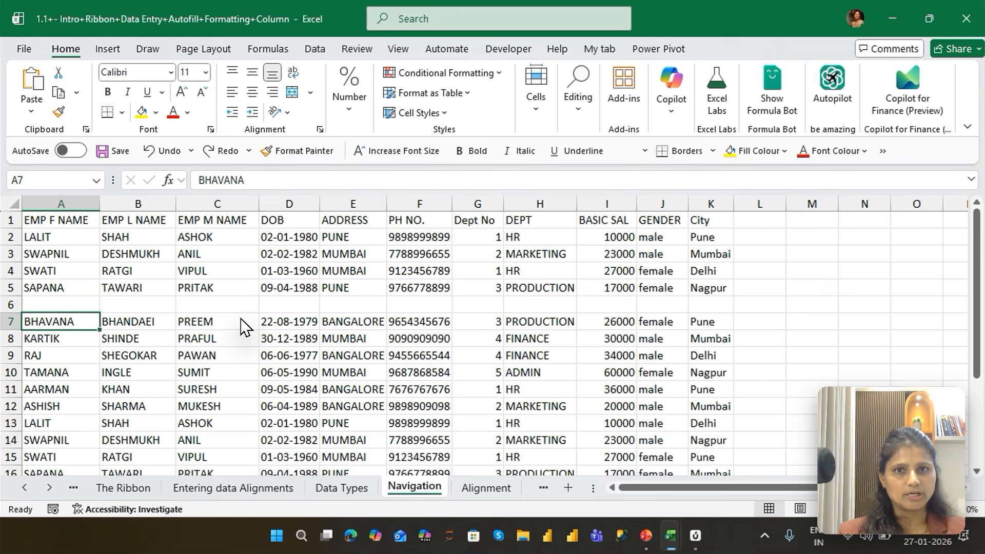
key("Down")
key("Down")
key("Up")
key("Up")
key("Up")
key("Up")
key("Up")
key("Up")
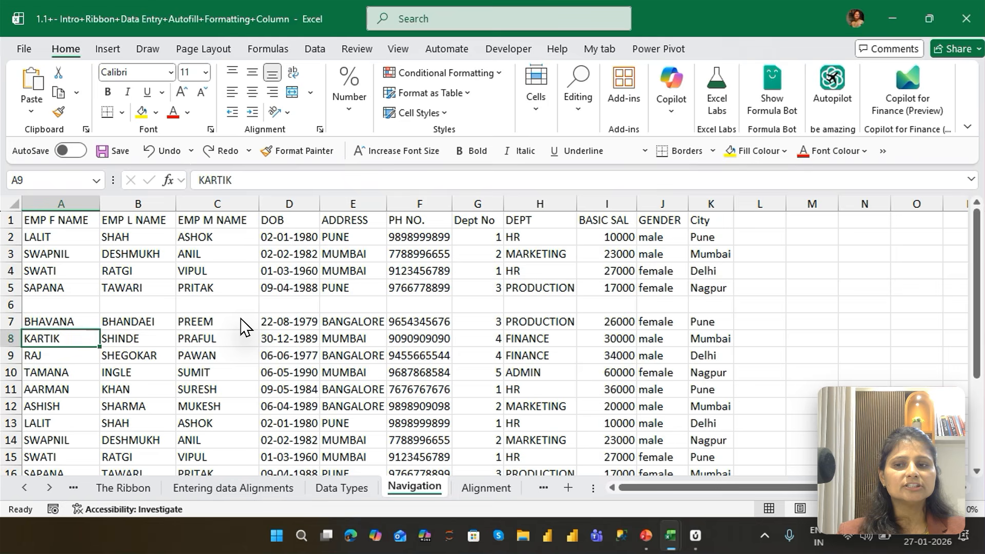
key("Up")
key("Up")
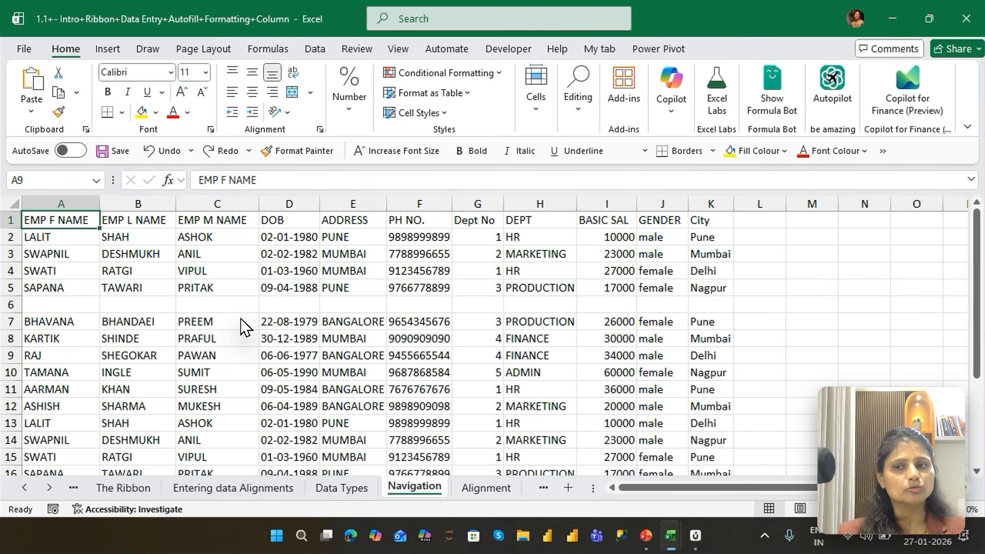
Move one cell at a time across the header row to D1 and back to A1
key("Right")
key("Right")
key("Right")
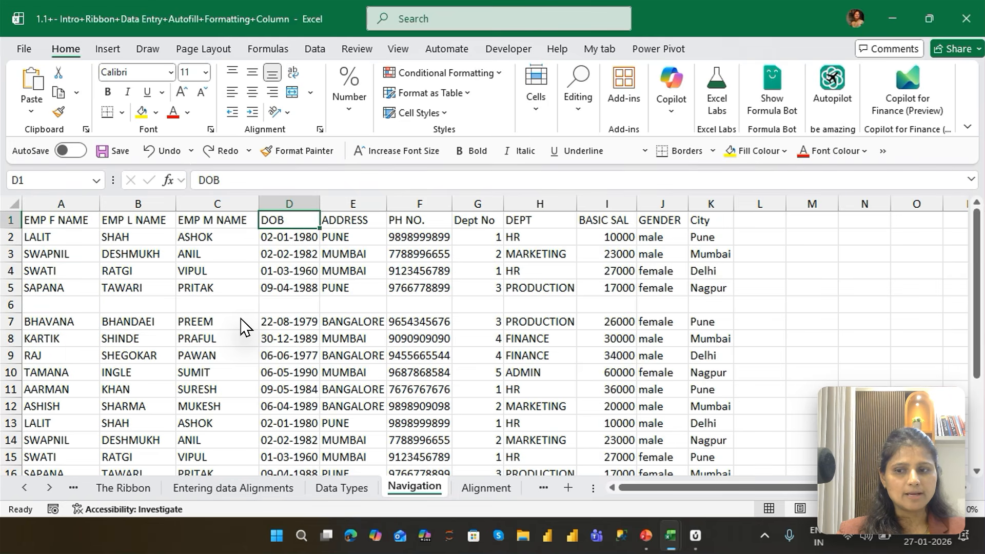
key("Left")
key("Left")
key("Left")
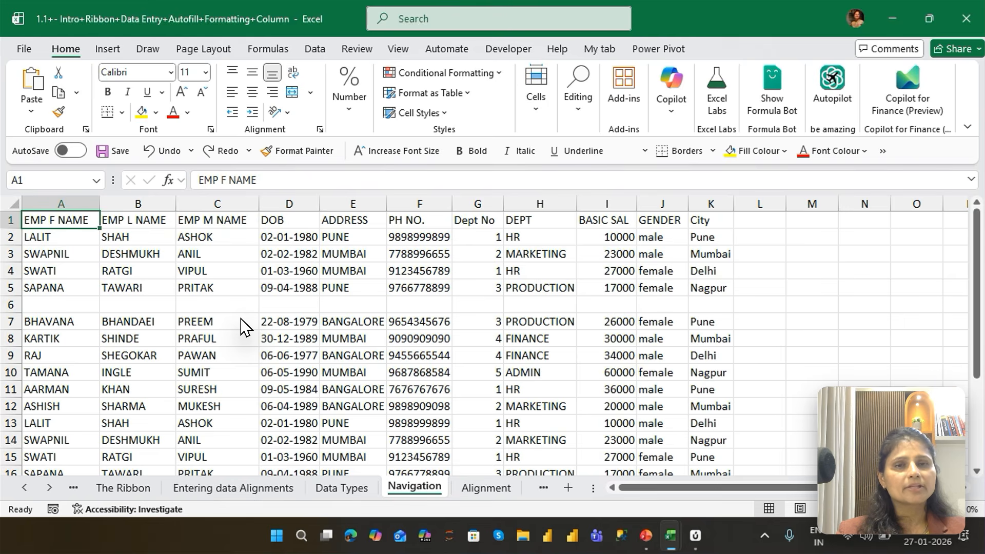
Move down column A and back up to A1 twice, one cell at a time, going to A6 the second time
key("Down")
key("Down")
key("Down")
key("Down")
key("Up")
key("Up")
key("Up")
key("Up")
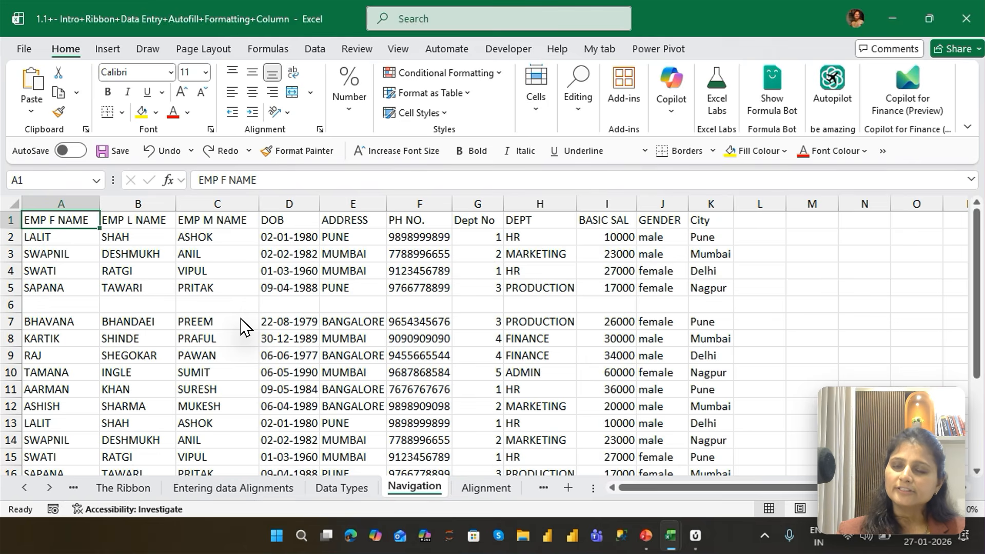
key("Down")
key("Down")
key("Down")
key("Down")
key("Down")
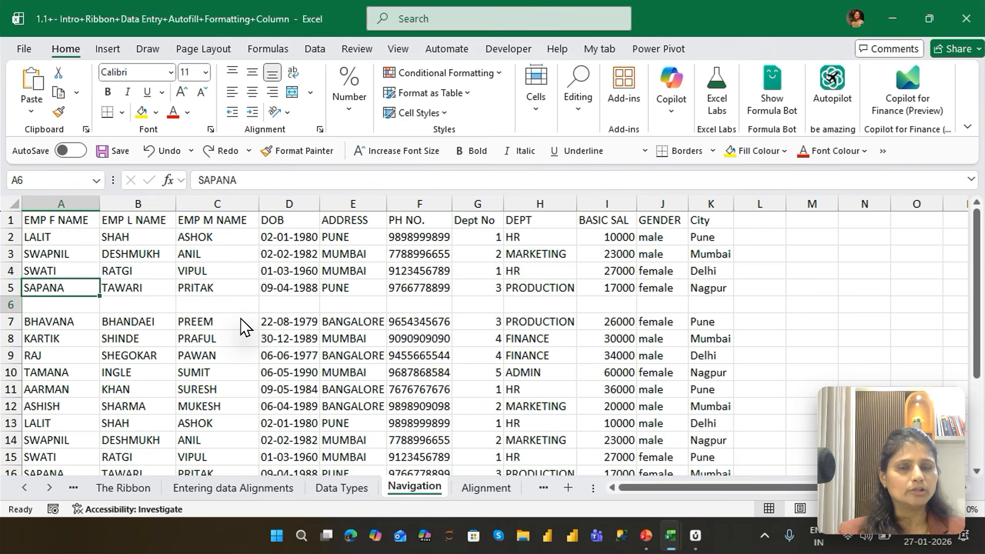
key("Up")
key("Up")
key("Up")
key("Up")
key("Up")
Move back and forth along the header row twice, reaching E1 the second time, and return to A1
key("Right")
key("Right")
key("Right")
key("Right")
key("Right")
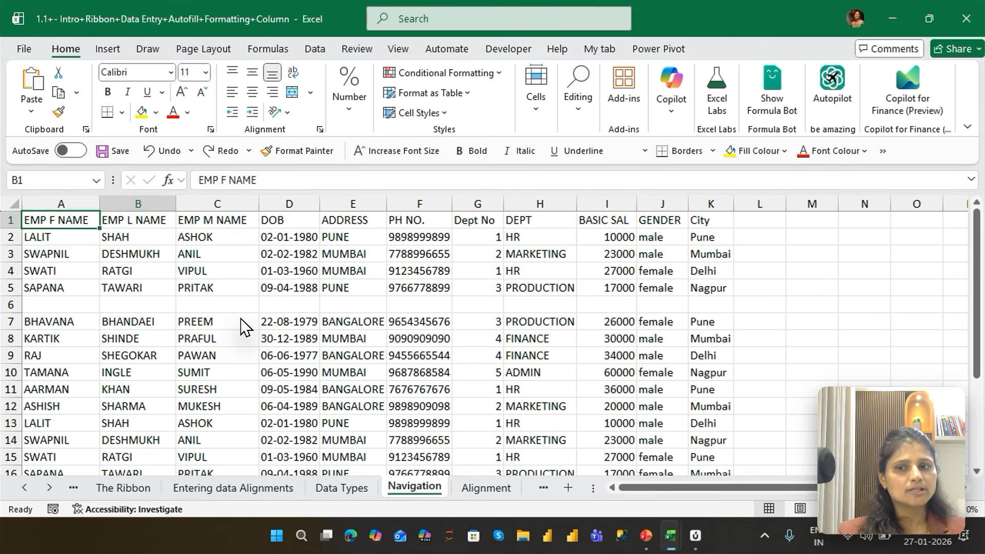
key("Left")
key("Left")
key("Left")
key("Left")
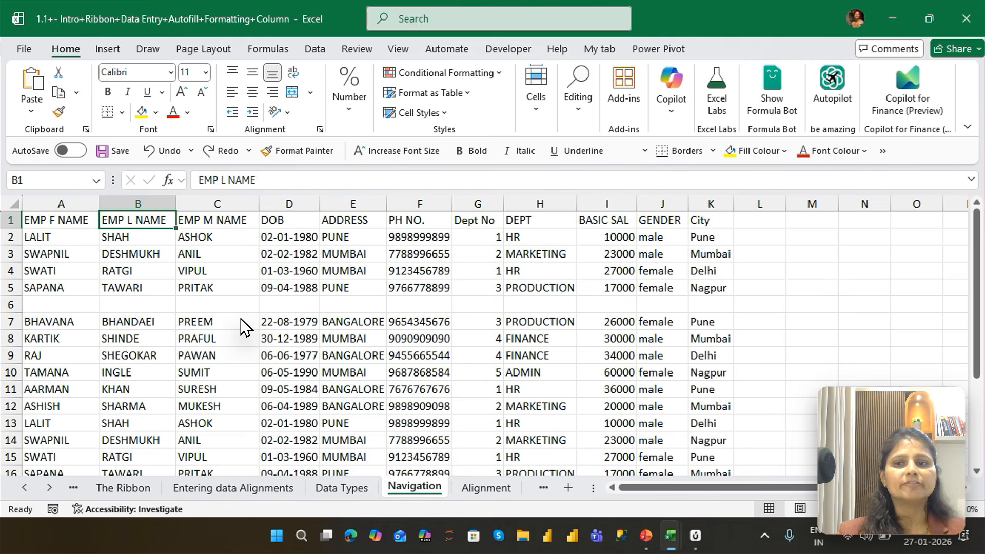
key("Right")
key("Right")
key("Right")
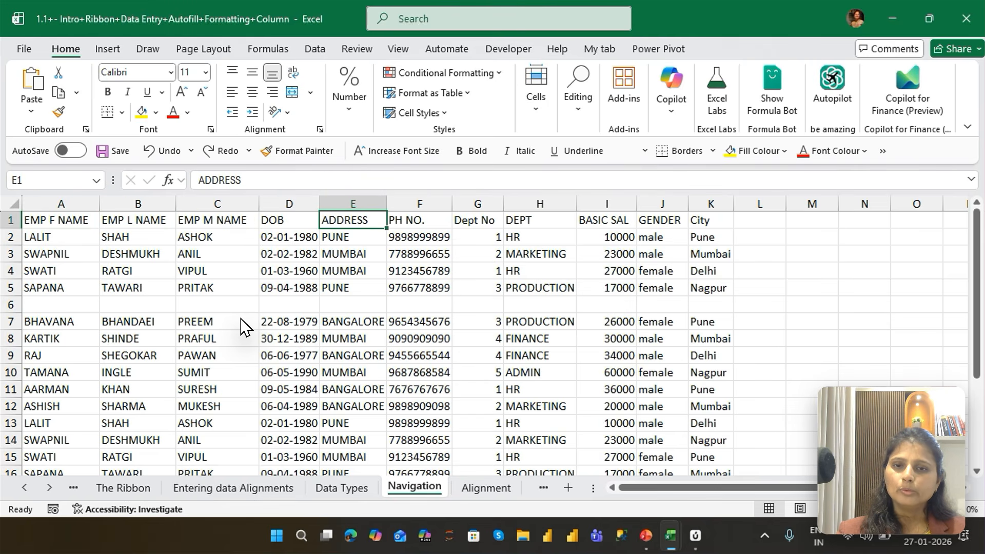
key("Left")
key("Left")
key("Left")
key("Left")
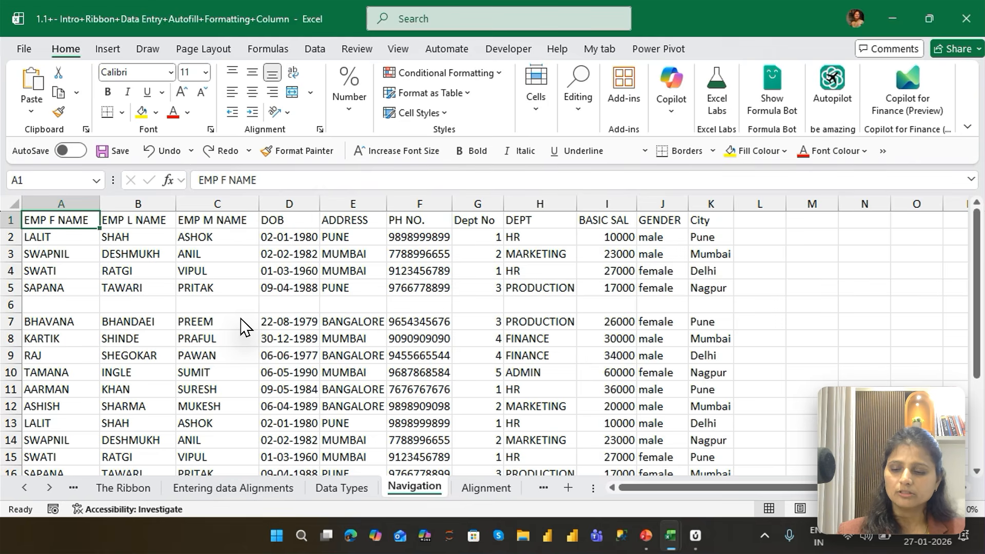
Extend the selection downward from A1, one cell at a time, past the blank row to at least A8
key("shift+Down")
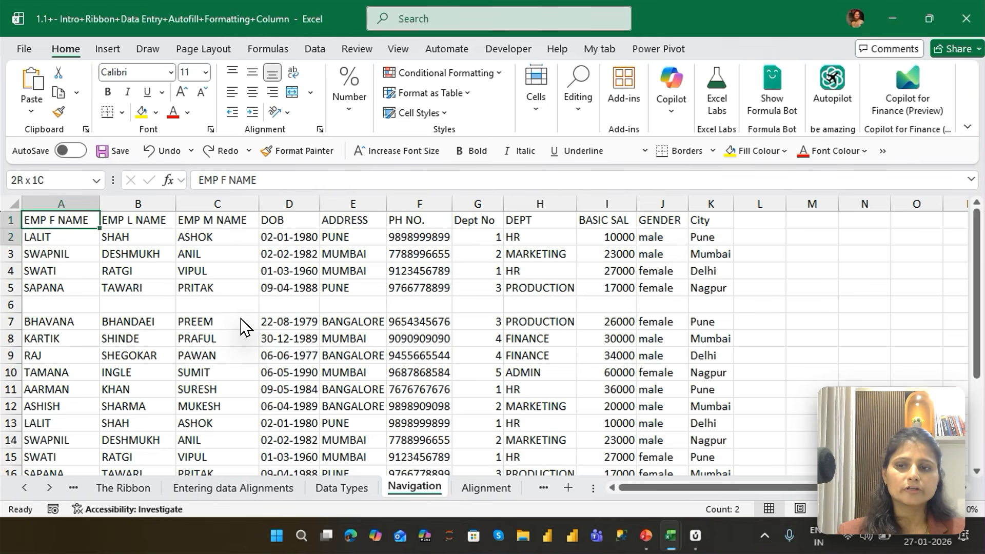
key("shift+Down")
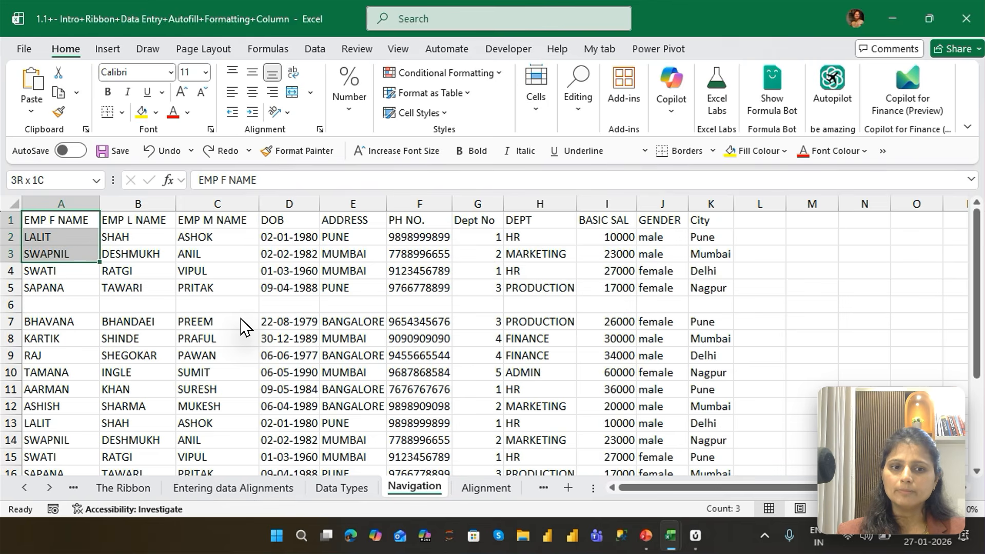
key("shift+Down")
key("shift+Down")
key("shift+Down")
key("shift+Down")
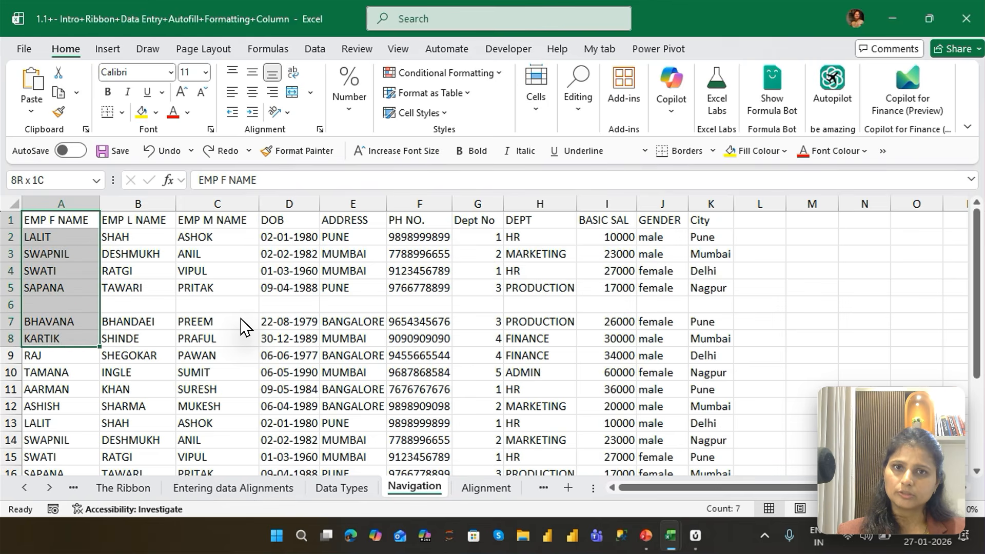
key("shift+Down")
Move to A12 and extend the selection upward cell by cell to A1
key("Up")
key("Down")
key("Down")
key("Down")
key("Down")
key("Down")
key("Down")
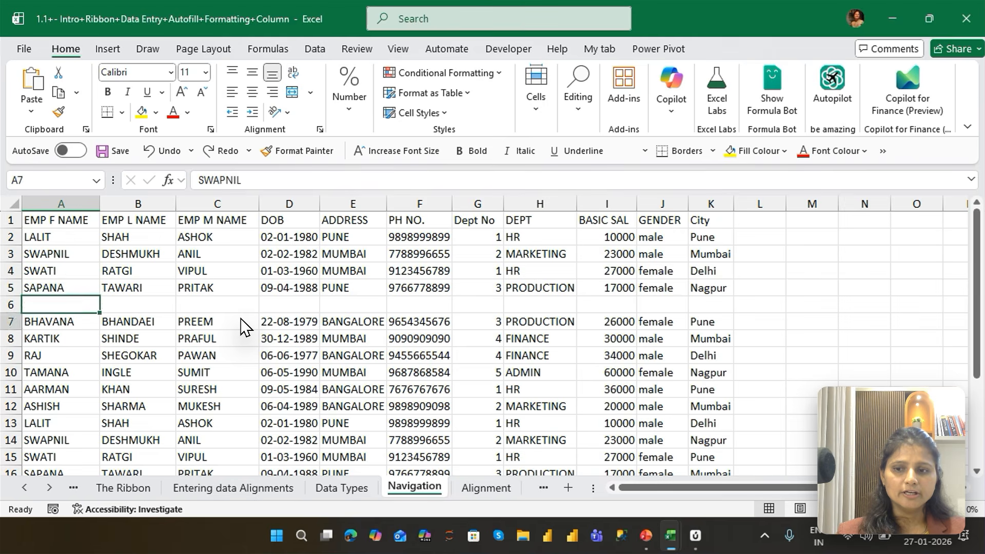
key("Down")
key("Down")
key("Down")
key("Down")
key("Down")
key("shift+Up")
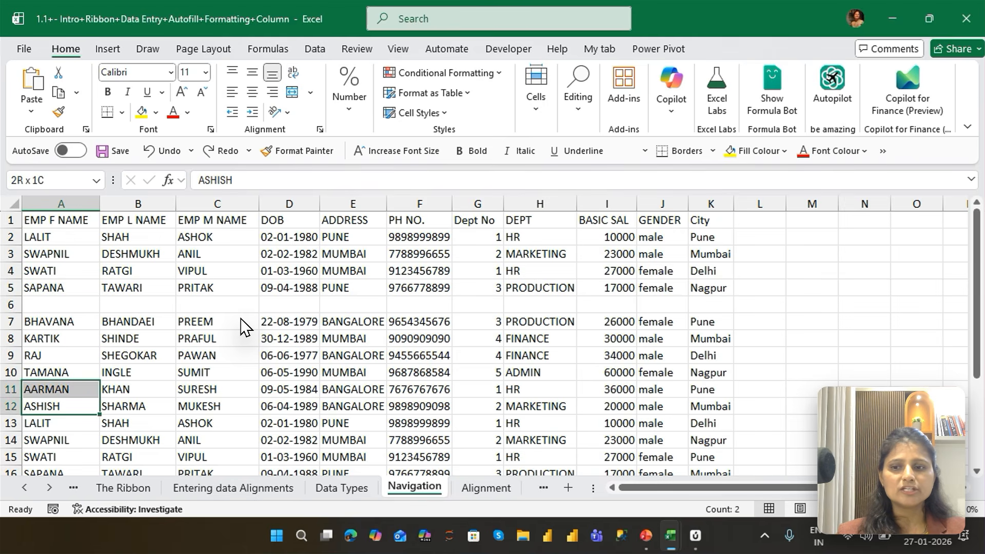
key("shift+Up")
key("shift+Up")
key("shift+Up")
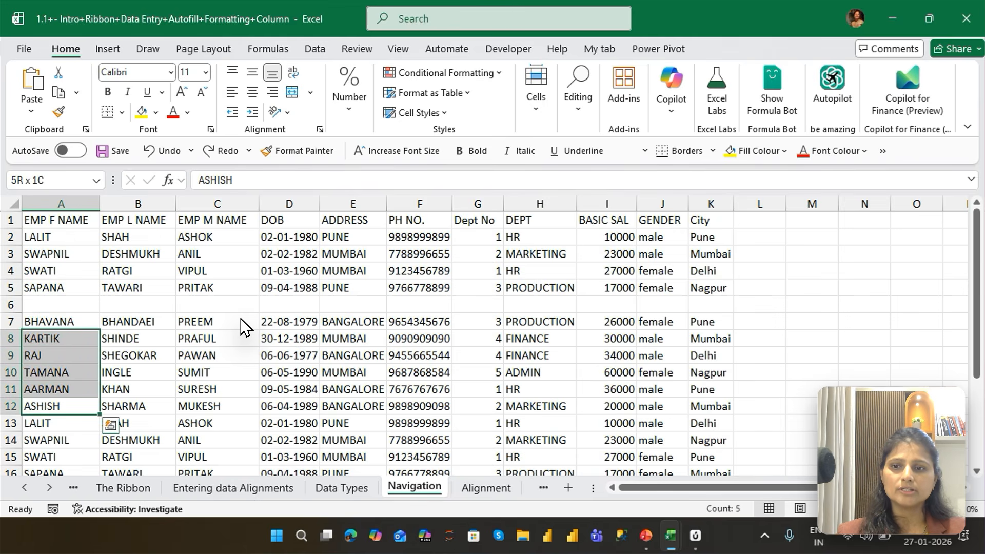
key("shift+Up")
key("shift+Up")
key("shift+Up")
key("shift+Up")
key("shift+Up")
key("shift+Up")
key("shift+Up")
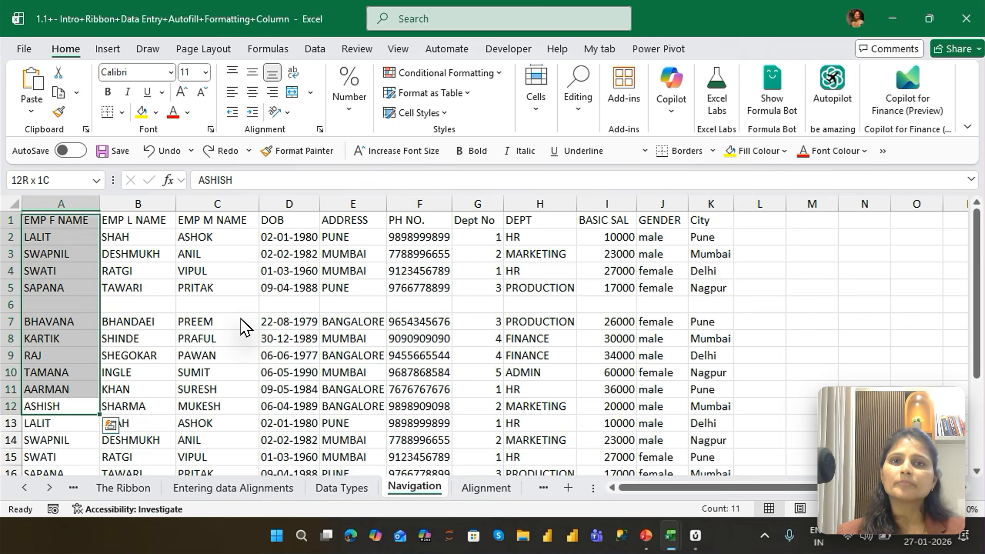
Move to E11 and extend the selection cell by cell across the row to J11
key("Up")
key("Right")
key("Right")
key("Right")
key("Right")
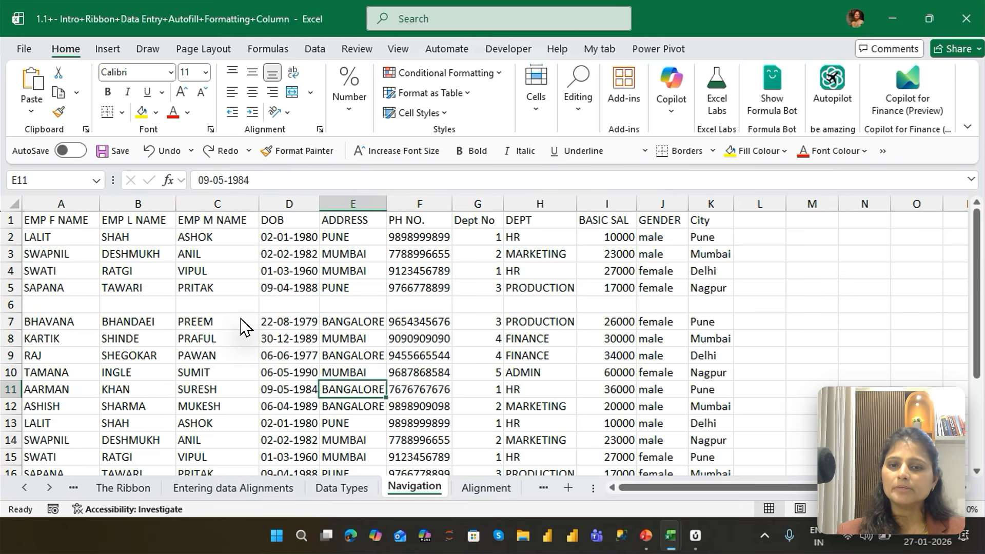
key("shift+Right")
key("shift+Right")
key("shift+Right")
key("shift+Right")
key("shift+Right")
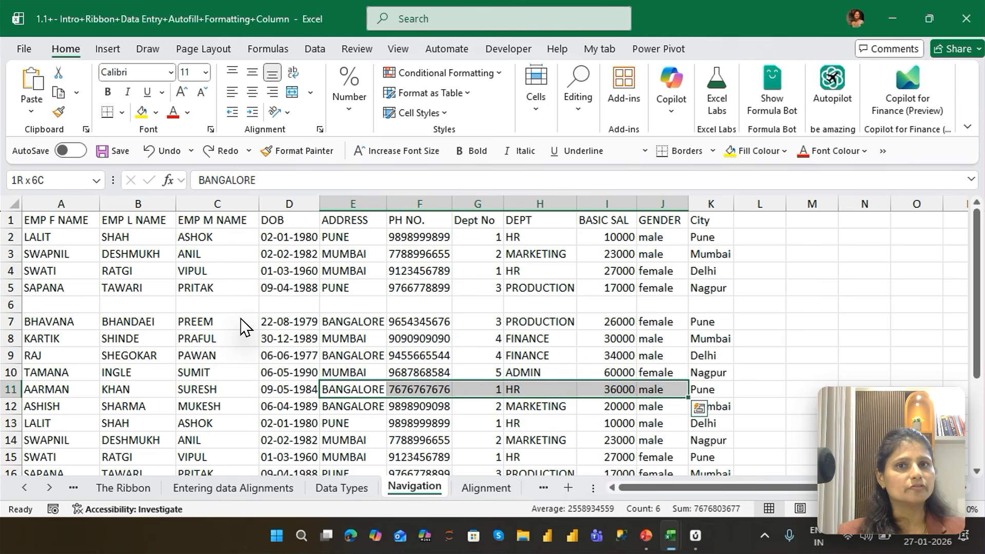
From D11, extend the selection back to A11 and add row 12 so that A11:D12 is selected
key("Left")
key("shift+Left")
key("shift+Left")
key("shift+Left")
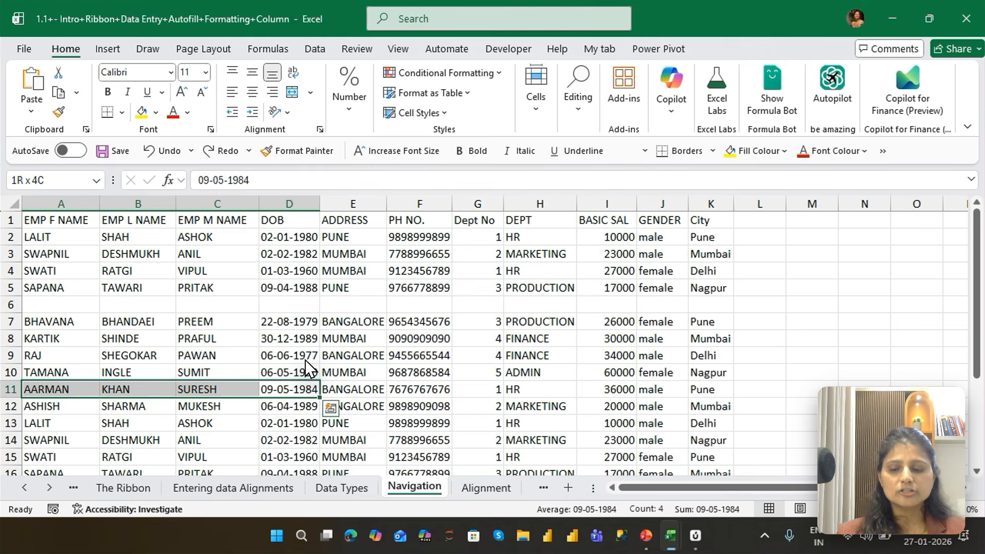
key("shift+Down")
Extend a selection in the ADDRESS column down from E11 to E15, and another up from E10 to E7
key("Right")
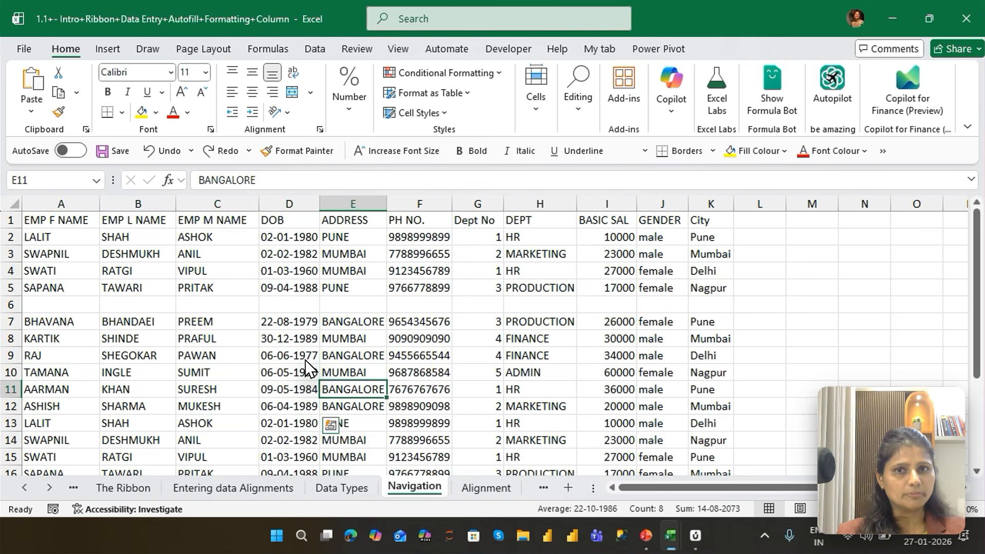
key("shift+Down")
key("shift+Down")
key("shift+Down")
key("shift+Down")
key("Up")
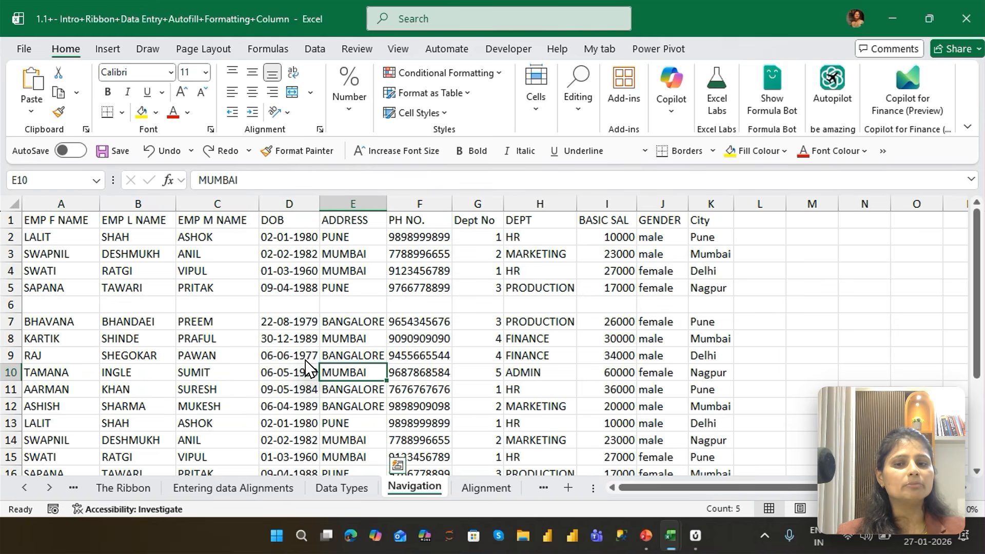
key("shift+Up")
key("shift+Up")
key("shift+Up")
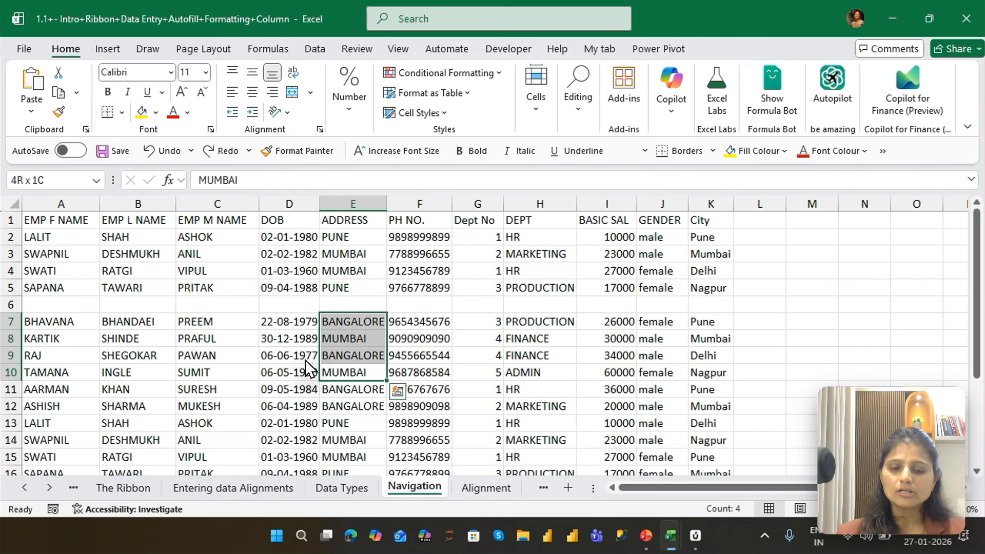
Jump from the ADDRESS column back to A1 by moving between the edges of the data blocks
key("ctrl+Left")
key("ctrl+Up")
key("ctrl+Up")
key("ctrl+Up")
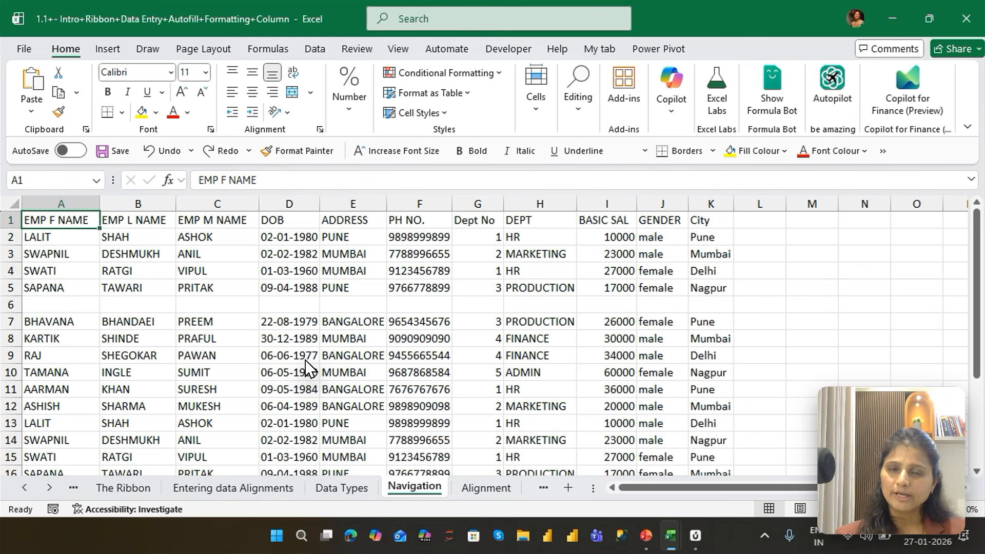
Jump down column A from data edge to data edge through A5, A7 and A22 to the sheet's last row
key("ctrl+Down")
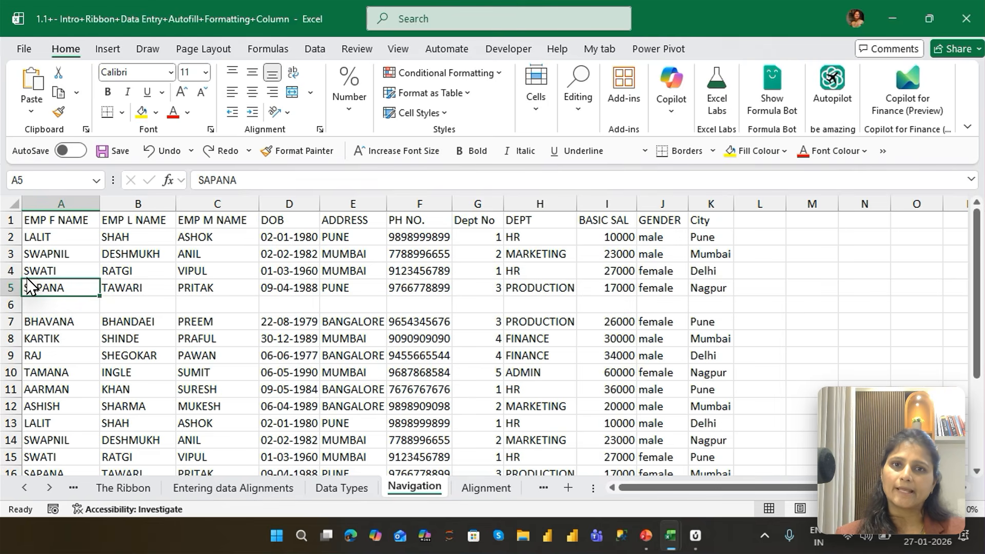
key("ctrl+Down")
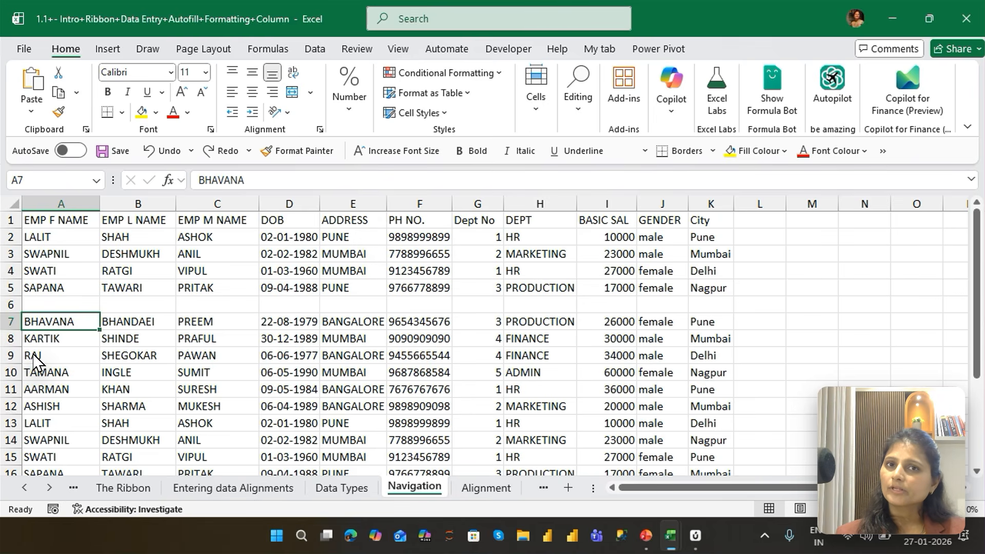
key("ctrl+Down")
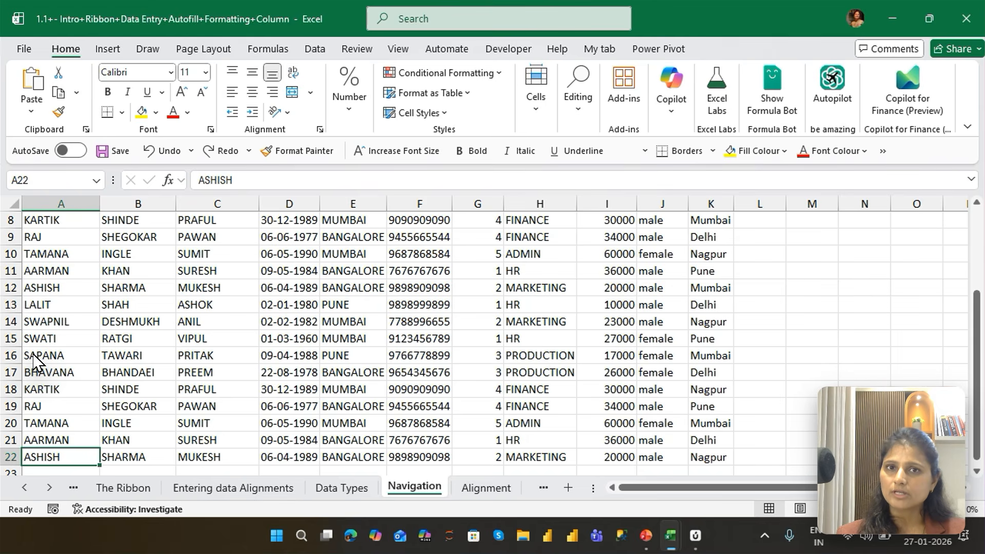
key("ctrl+Down")
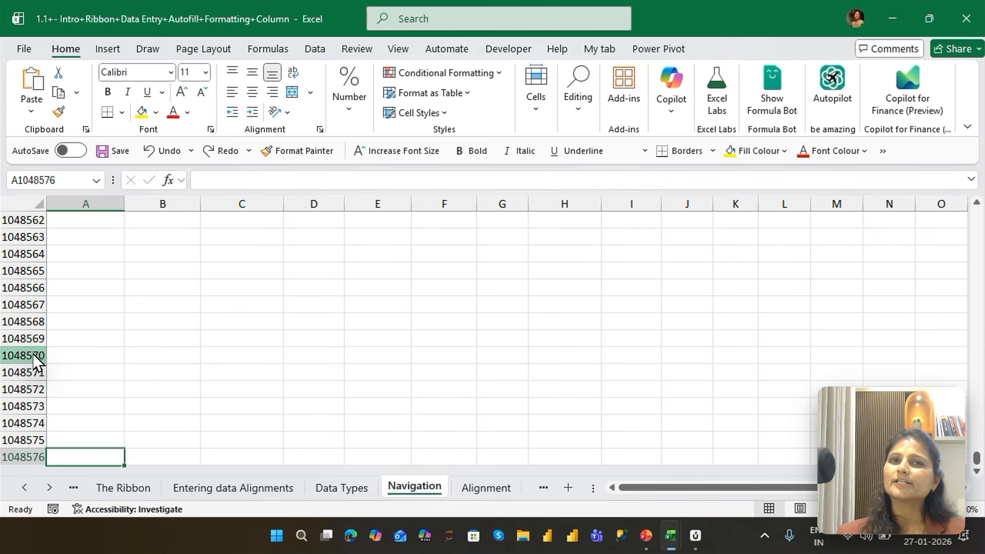
Jump up column A from the sheet's last row through the data edges to A1
key("ctrl+Up")
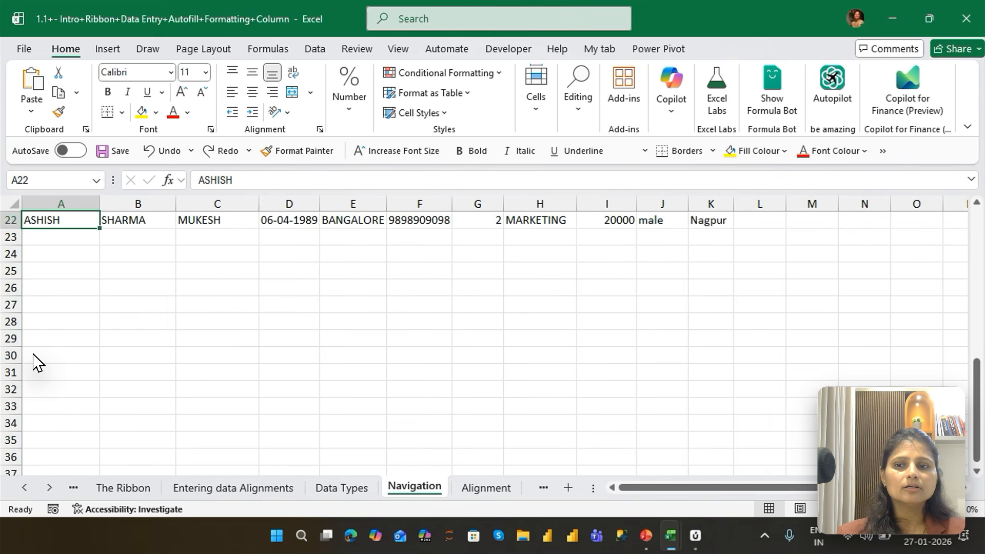
key("ctrl+Up")
key("ctrl+Up")
key("ctrl+Up")
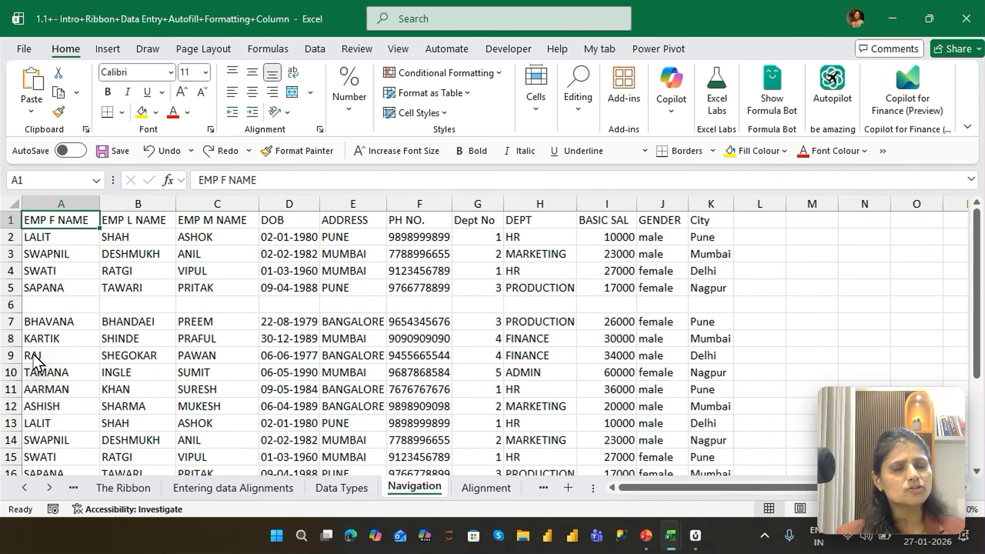
Jump down column A through every data edge to the sheet's last row and back up to A1
key("ctrl+Down")
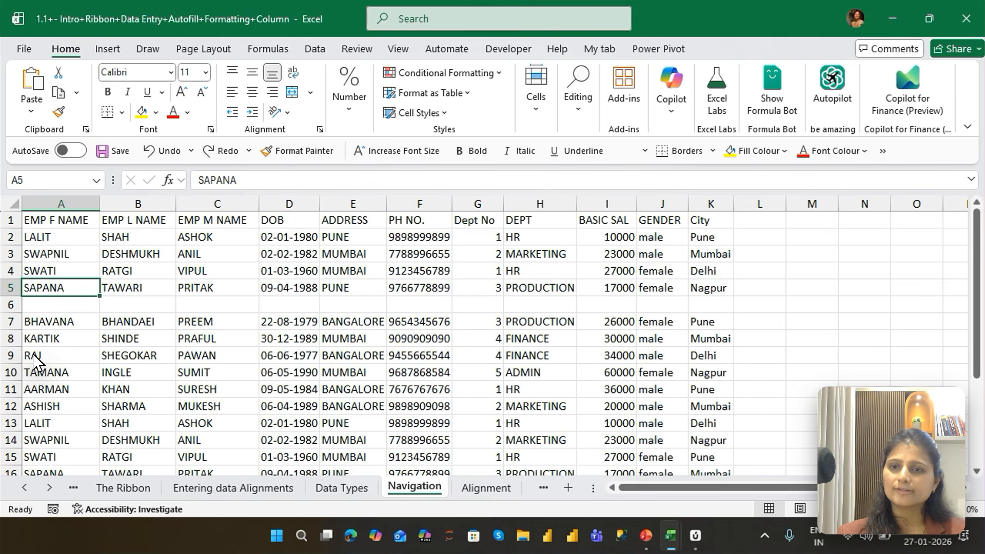
key("ctrl+Down")
key("ctrl+Down")
key("ctrl+Down")
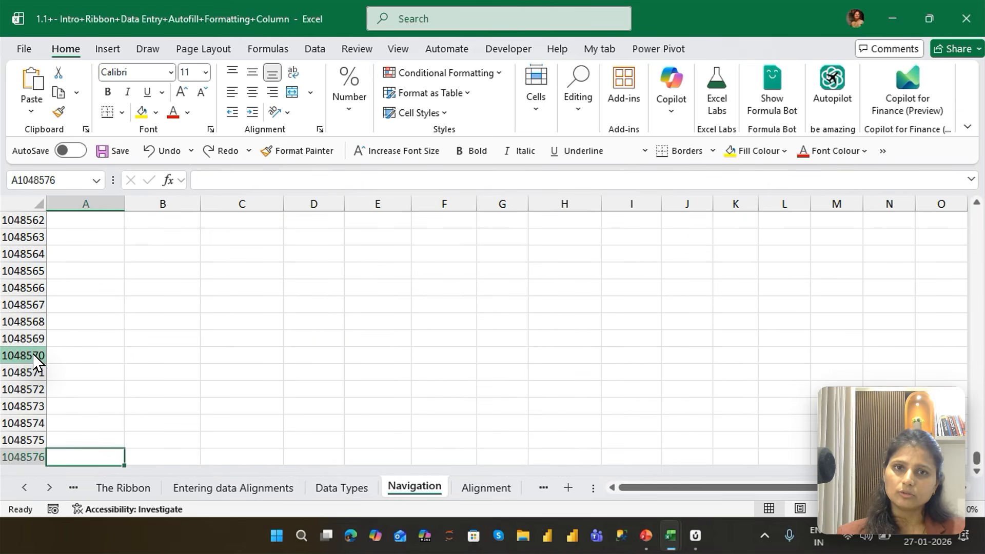
key("ctrl+Up")
key("ctrl+Up")
key("ctrl+Up")
key("ctrl+Up")
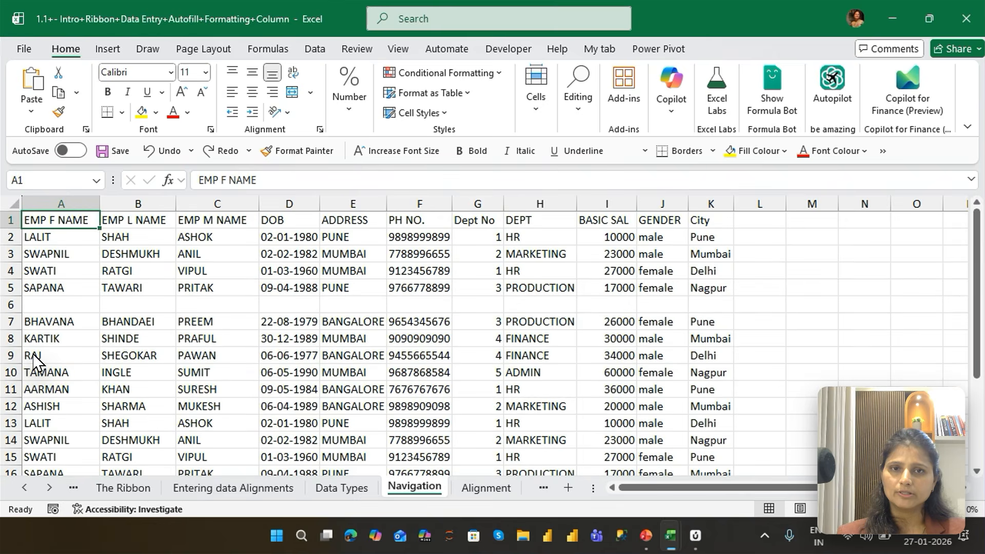
Jump along row 1 from A1 through K1 to XFD1, down to the sheet's very last cell, and straight back to A1
key("ctrl+Right")
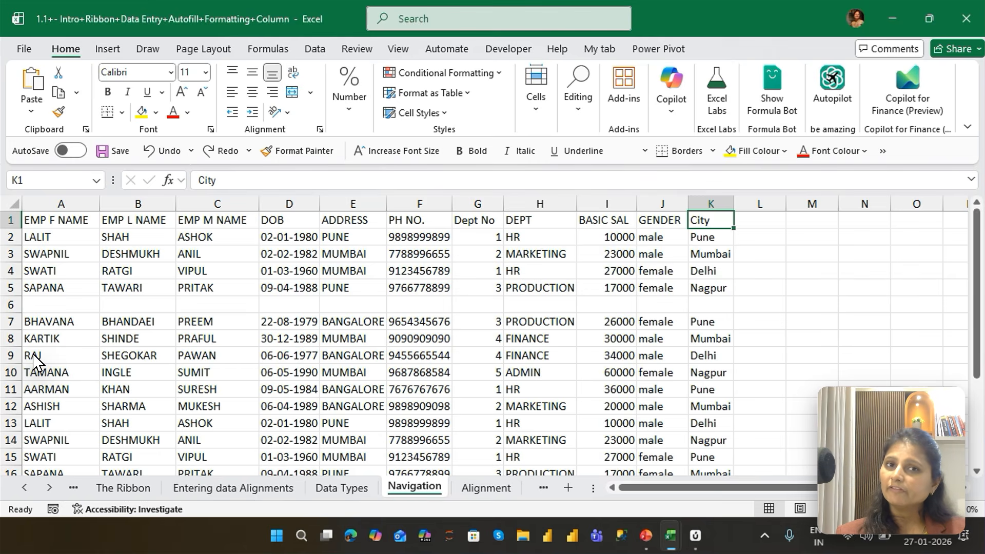
key("ctrl+Right")
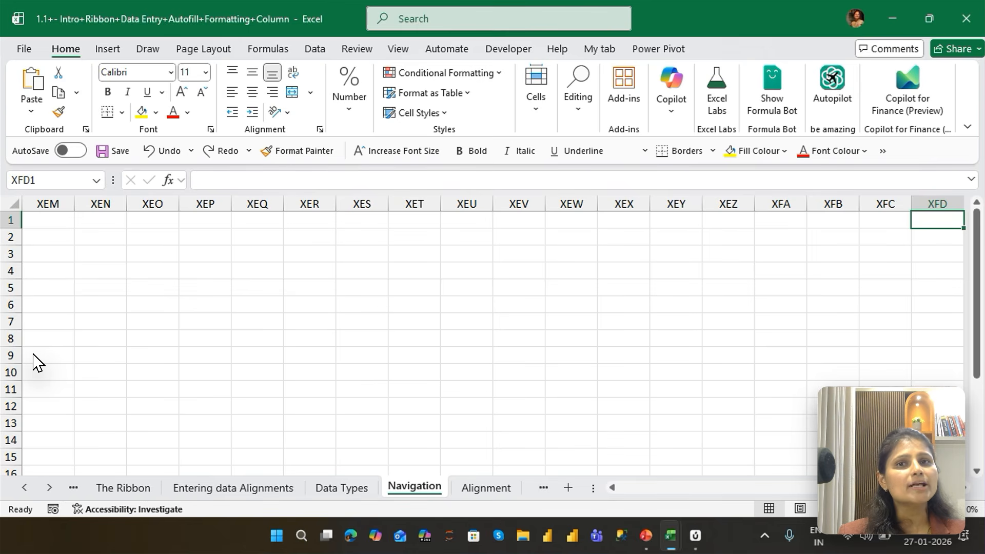
key("ctrl+Down")
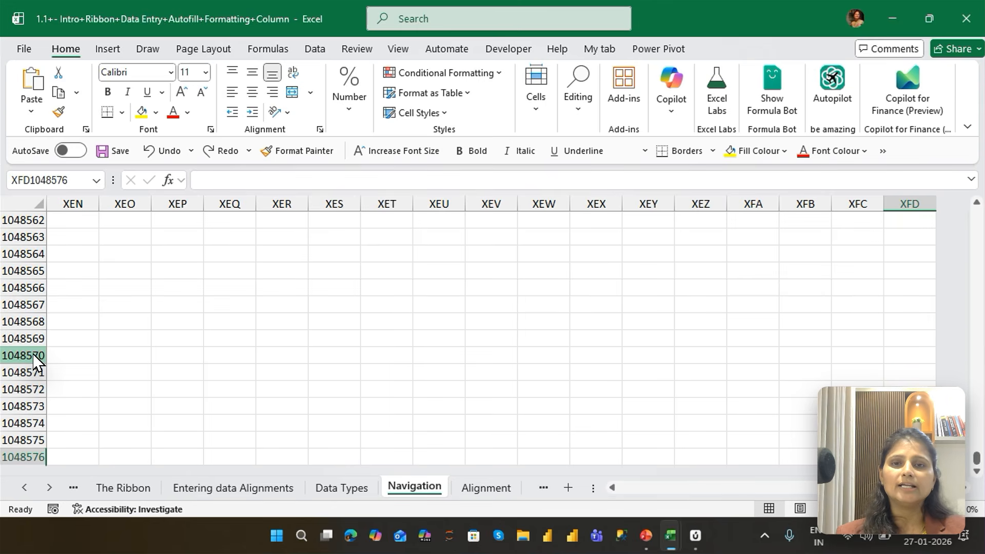
key("ctrl+Home")
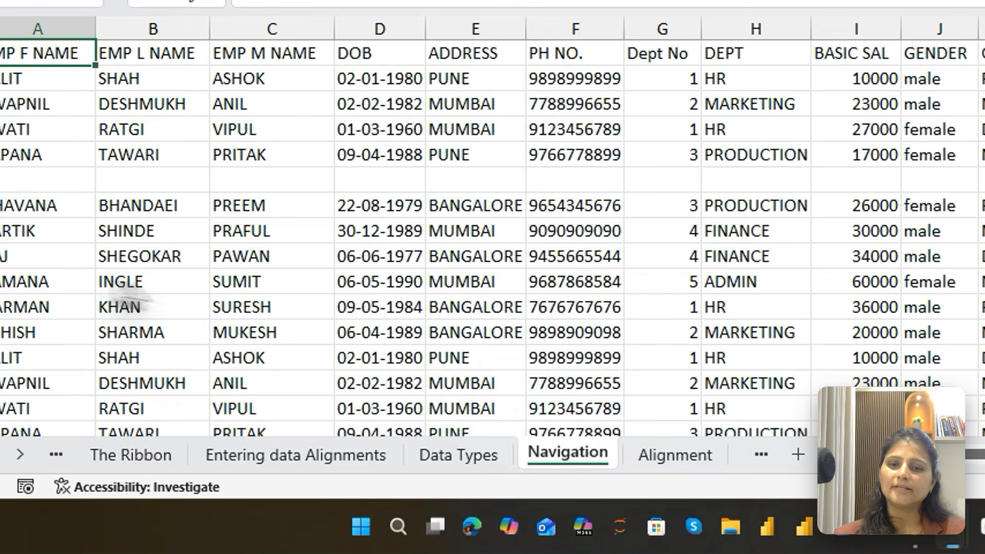
From E13 in the ADDRESS column, jump to the last entry, move two rows below it to E24, and return directly to A1
left_click(371, 428)
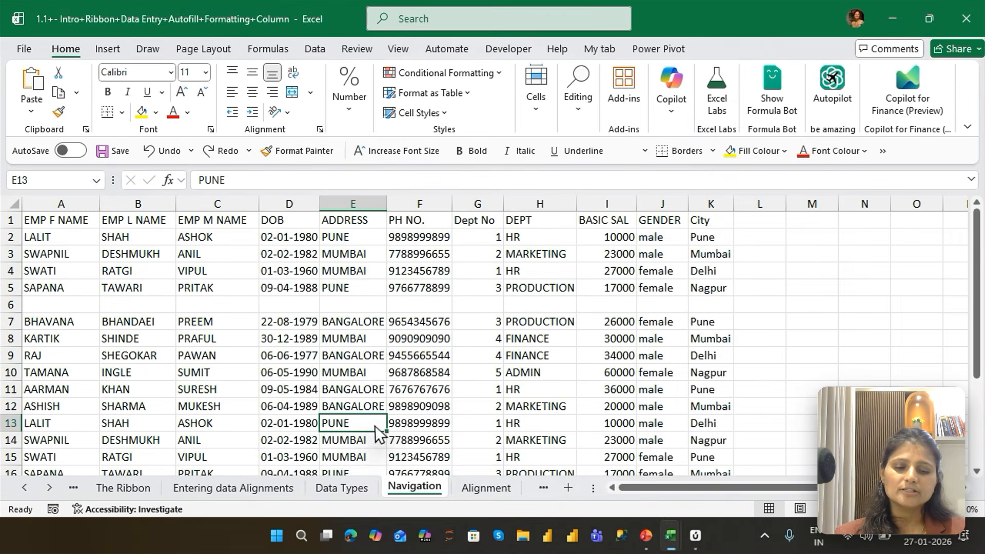
key("ctrl+Down")
key("Down")
key("Down")
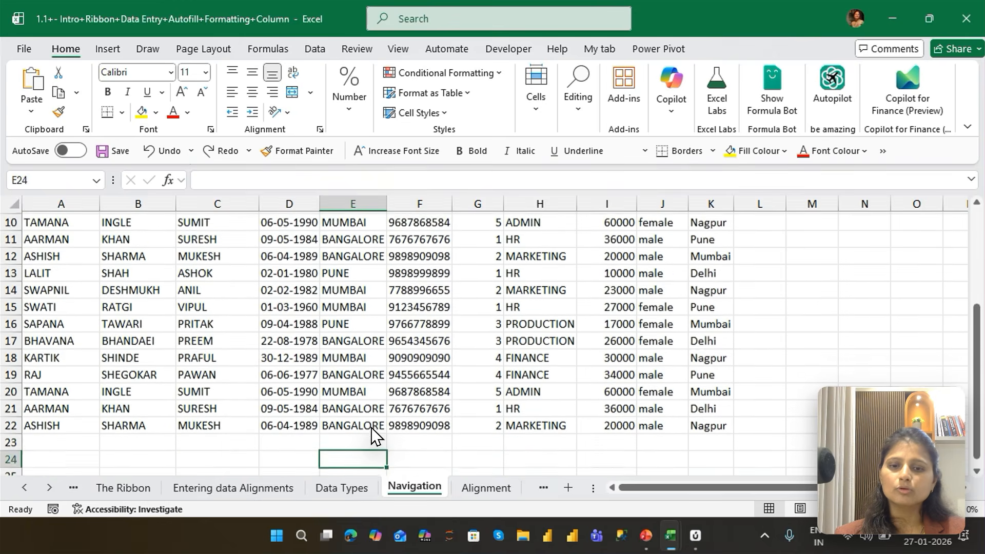
key("ctrl+Home")
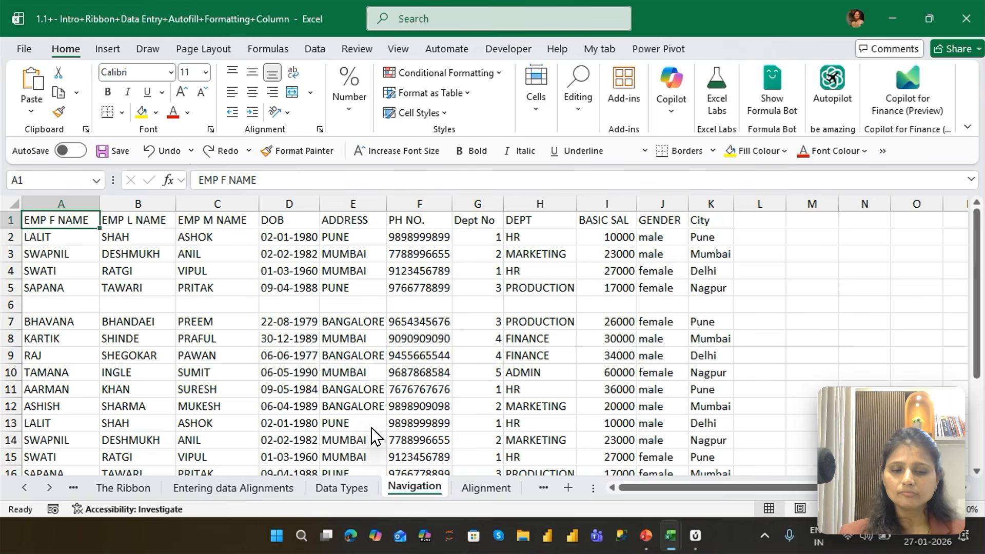
Jump from A1 to the last used cell K22 and back to A1, twice
key("ctrl+End")
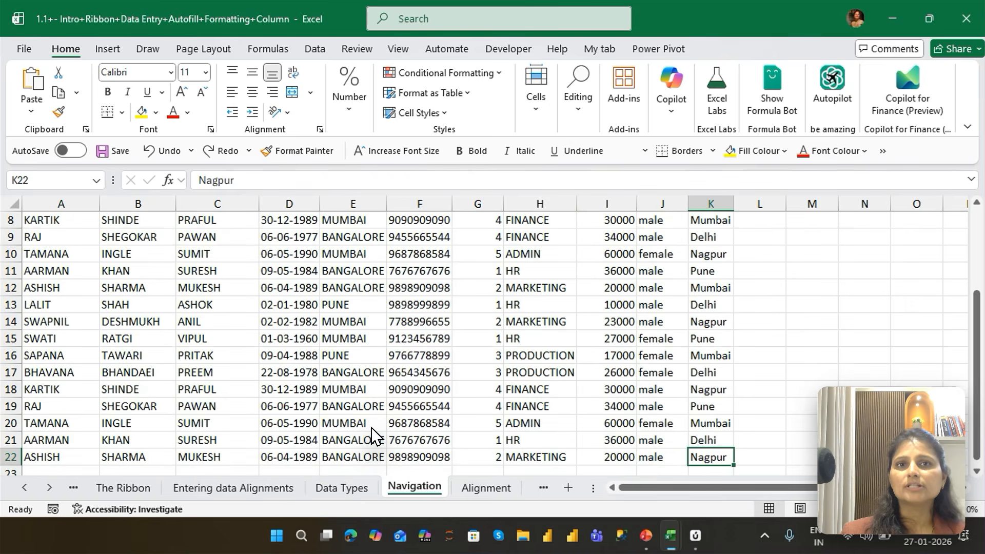
key("ctrl+Home")
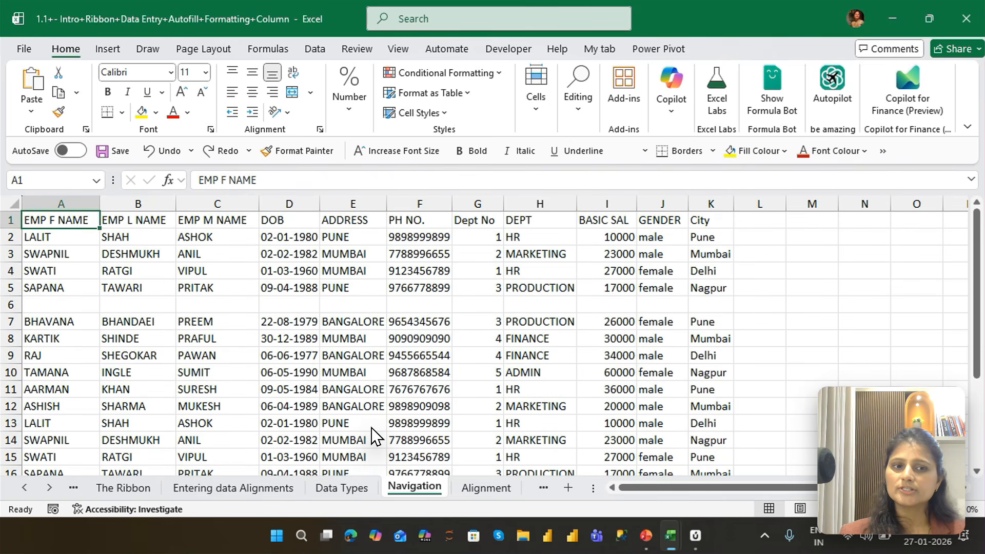
key("ctrl+End")
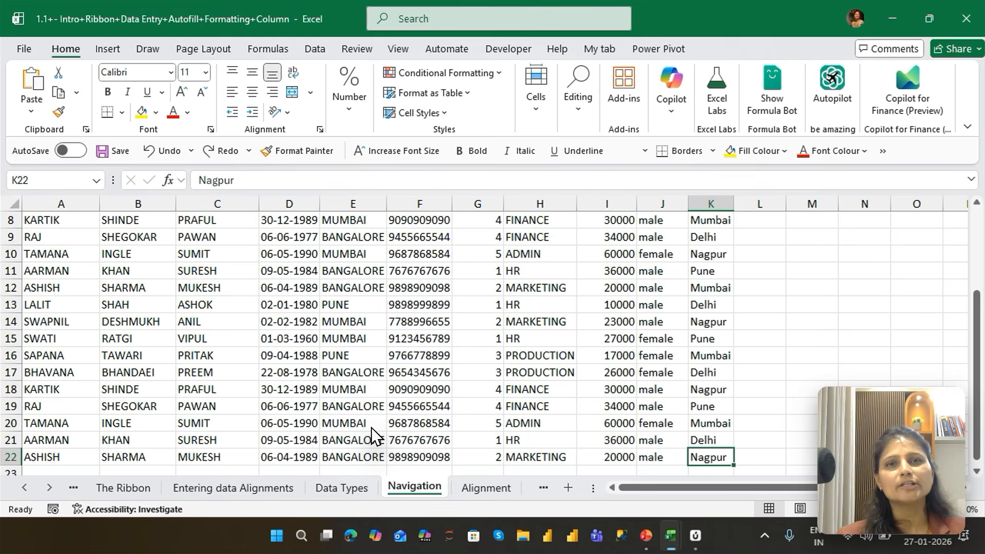
key("ctrl+Home")
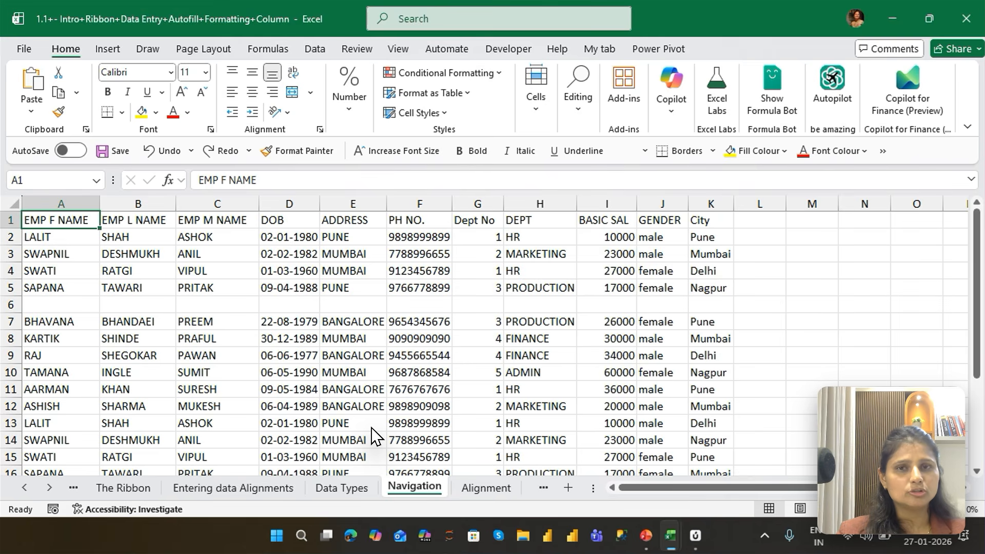
Extend the selection from A1 down column A edge by edge through A5 and A7 to A22, and return to A1
key("ctrl+shift+Down")
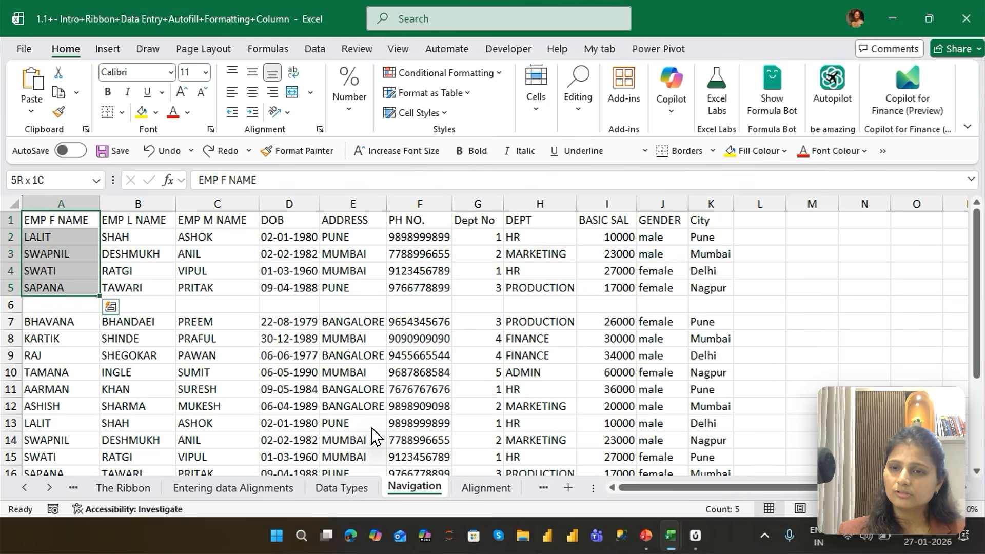
key("ctrl+shift+Down")
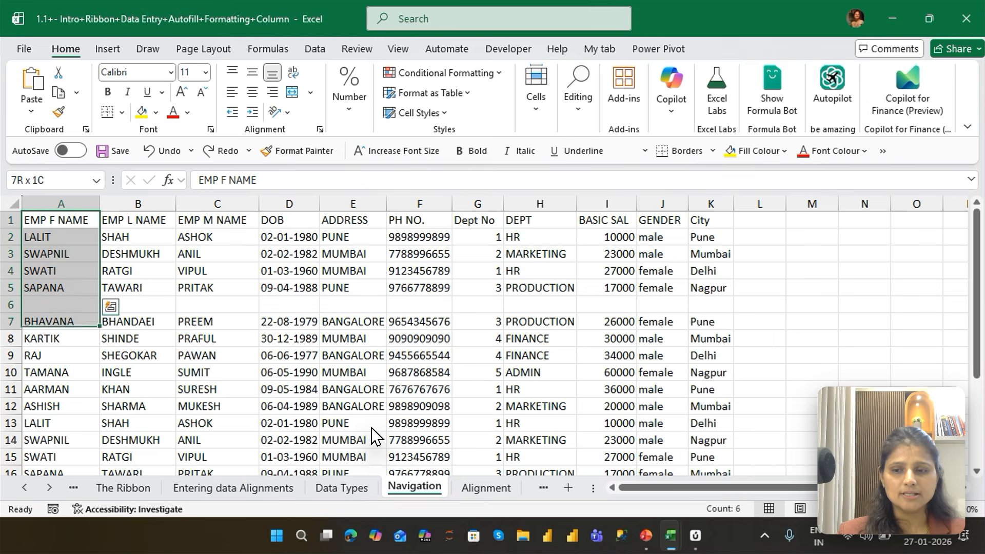
key("ctrl+shift+Down")
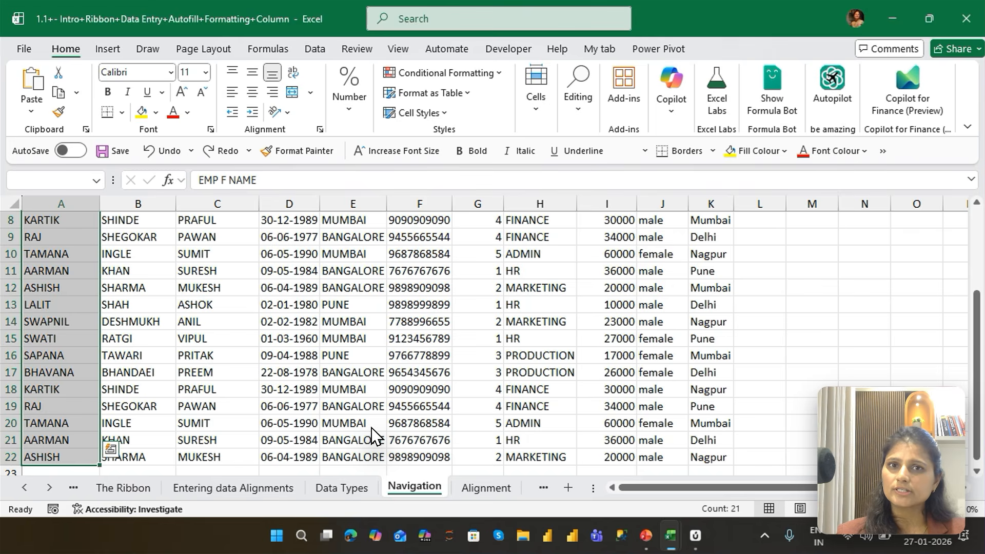
key("ctrl+Home")
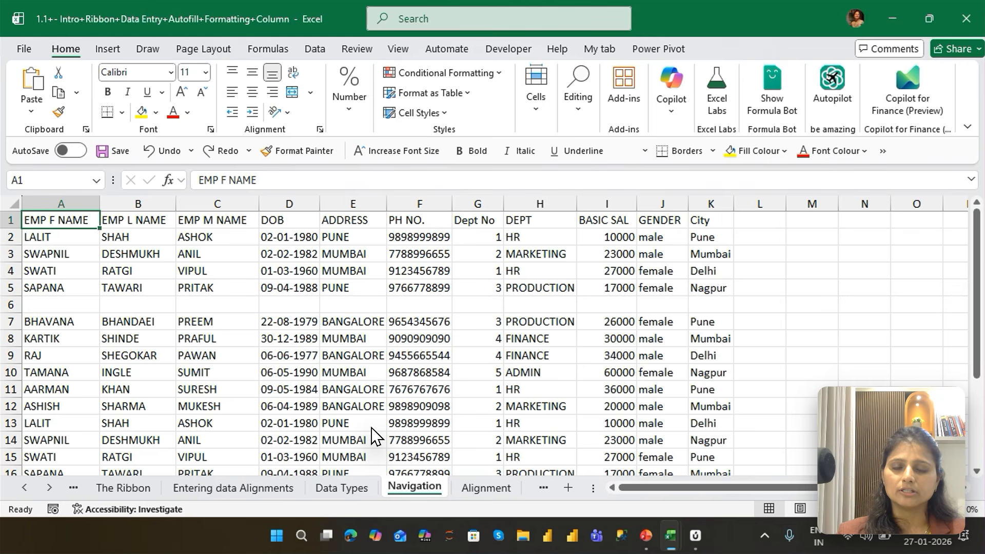
Select the header cells A1:K1, shrink the selection back to A1, and extend it down column A to A22
key("ctrl+shift+Right")
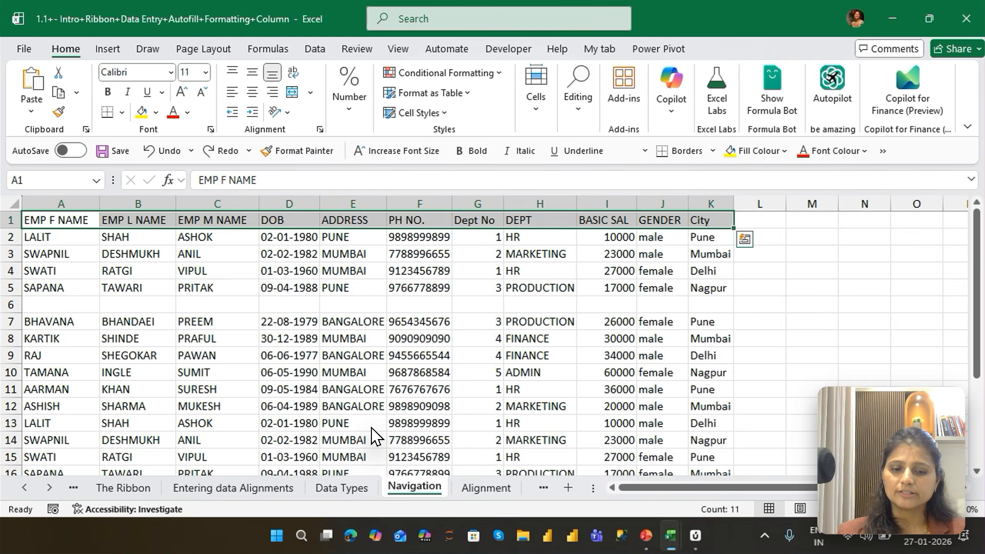
key("ctrl+shift+Left")
key("shift+Down")
key("shift+Down")
key("shift+Down")
key("shift+Down")
key("shift+Down")
key("shift+Down")
key("shift+Down")
key("shift+Down")
key("shift+Down")
key("shift+Down")
key("shift+Down")
key("shift+Down")
key("shift+Down")
key("shift+Down")
key("shift+Down")
key("shift+Down")
key("shift+Down")
key("shift+Down")
key("shift+Down")
key("shift+Down")
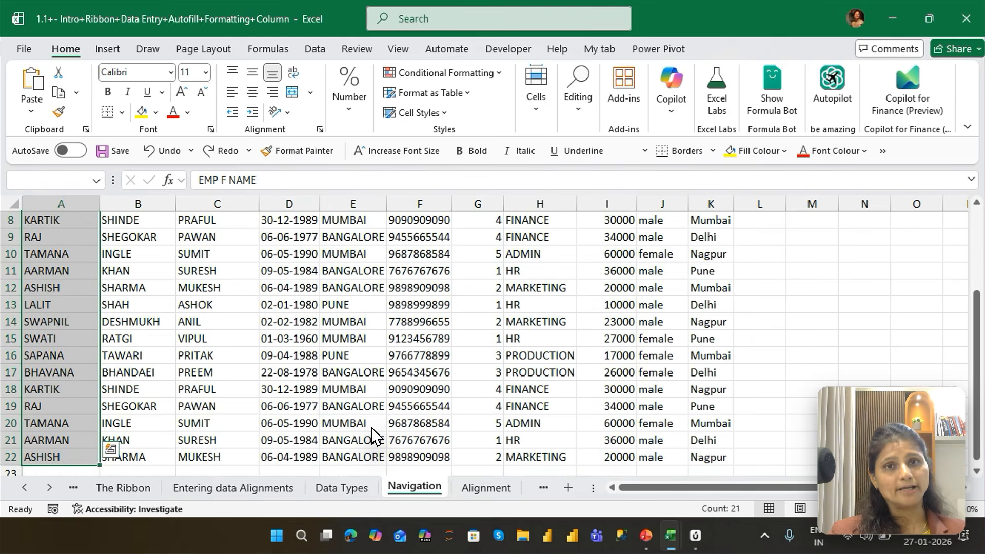
Repeat the header selection A1:K1 and the column selection A1:A22 from A1, and finish back at A1
key("ctrl+Home")
key("ctrl+shift+Right")
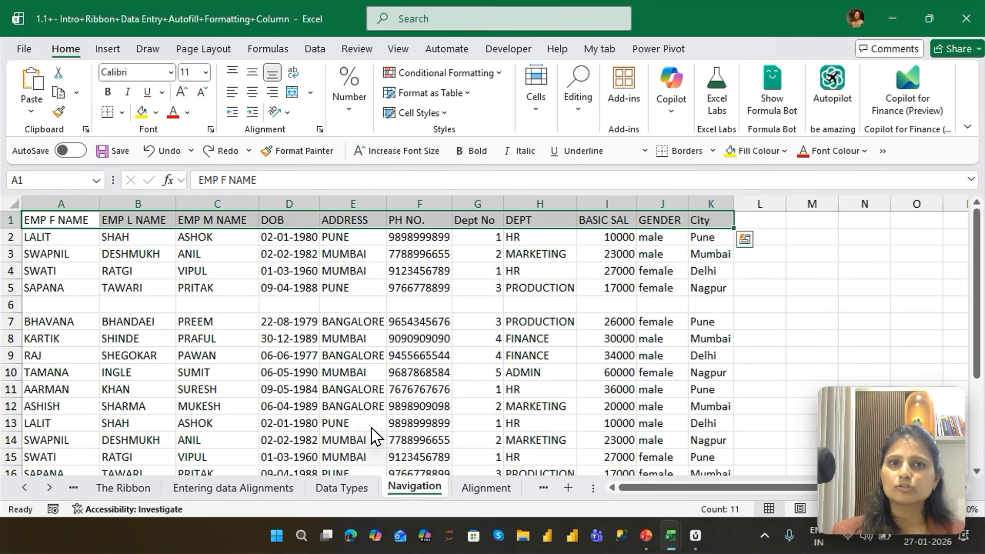
key("ctrl+shift+Left")
key("ctrl+shift+Down")
key("ctrl+shift+Down")
key("ctrl+shift+Down")
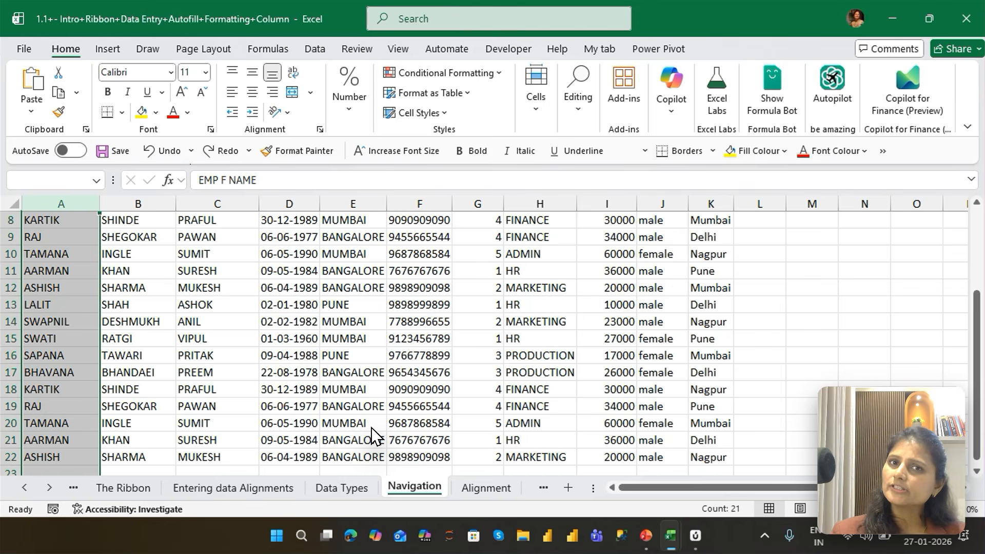
key("ctrl+shift+Up")
key("ctrl+Home")
Select the header cells A1:K1, expand the selection to the whole of row 1, and reduce it to A1:K1 again
key("ctrl+shift+Right")
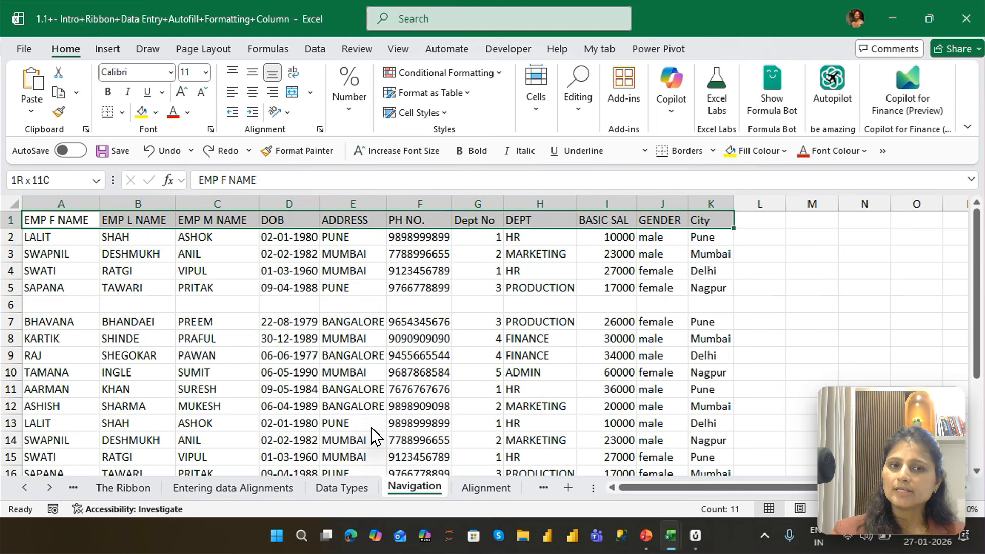
key("shift+space")
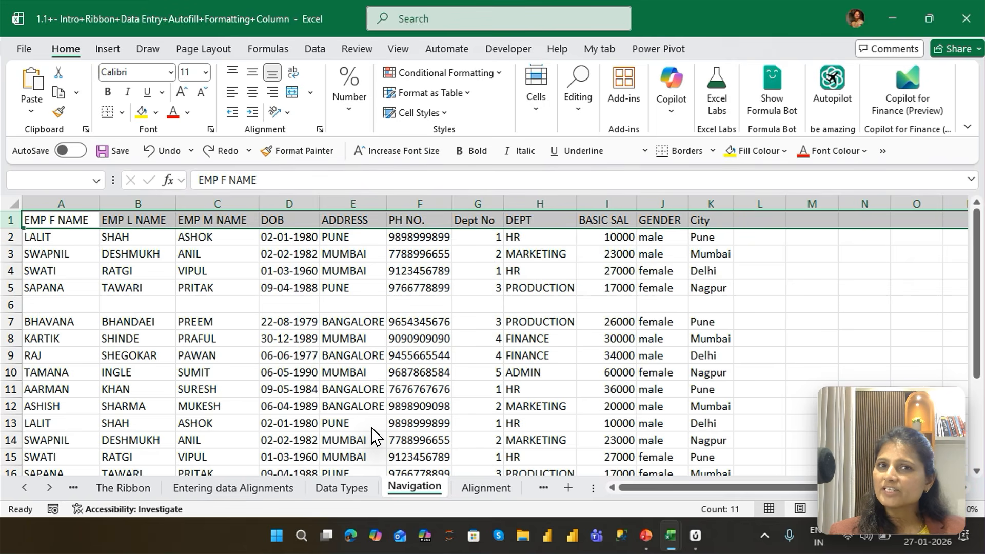
key("ctrl+shift+Left")
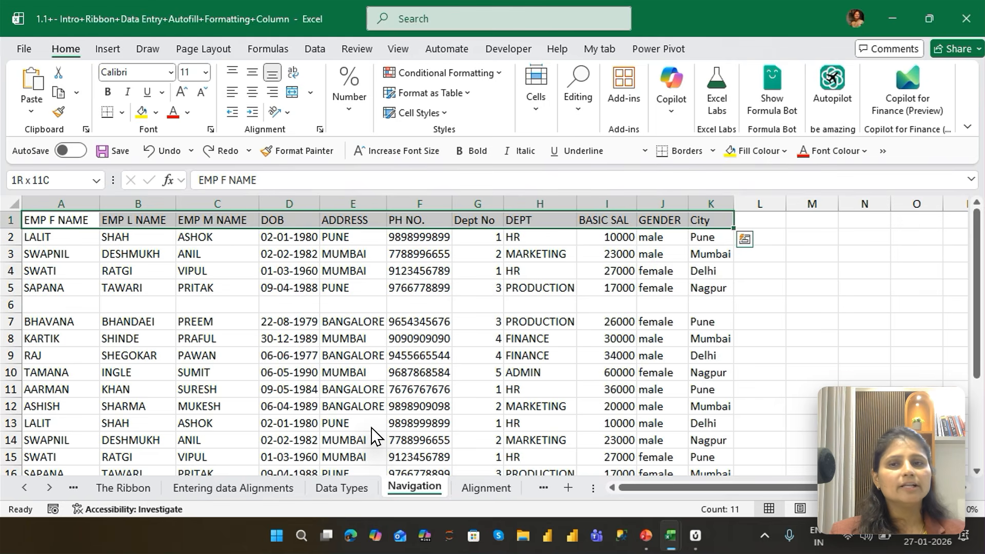
Extend the header selection down through the data edges to row 22 to cover A1:K22
key("ctrl+shift+Down")
Select A1:K22 from A1 by extending down column A to A22 first and across to column K, and return to A1
key("ctrl+shift+Down")
key("ctrl+shift+Down")
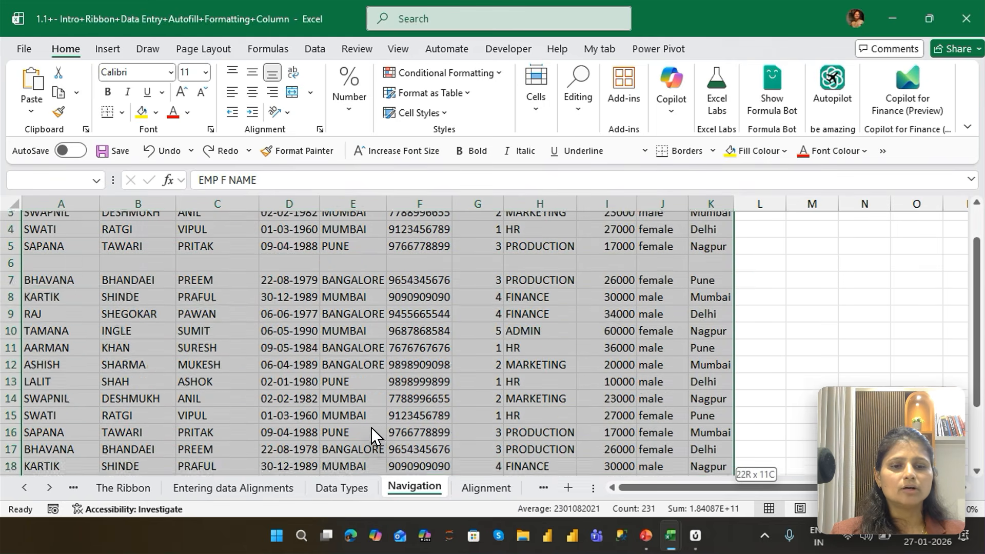
key("ctrl+Home")
key("ctrl+shift+Down")
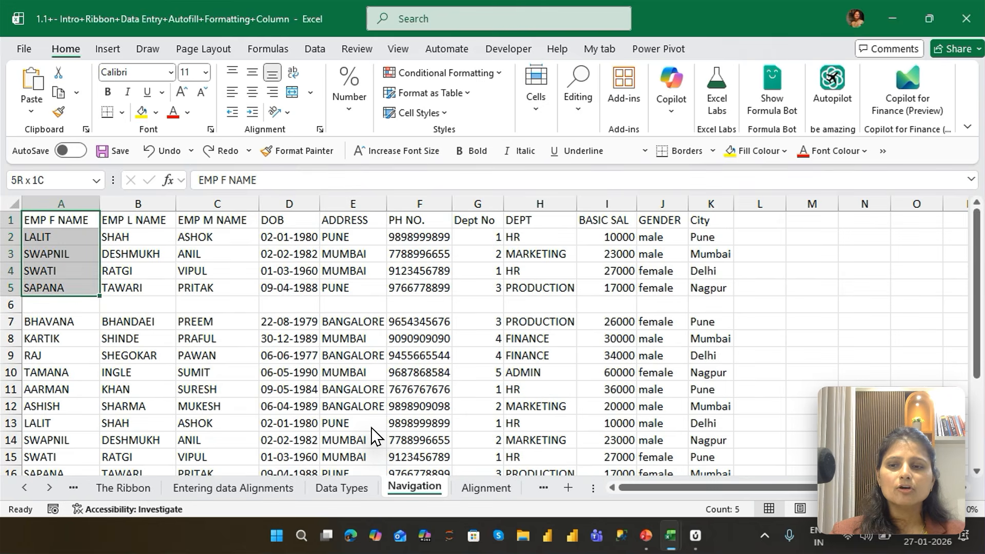
key("ctrl+shift+Down")
key("ctrl+shift+Down")
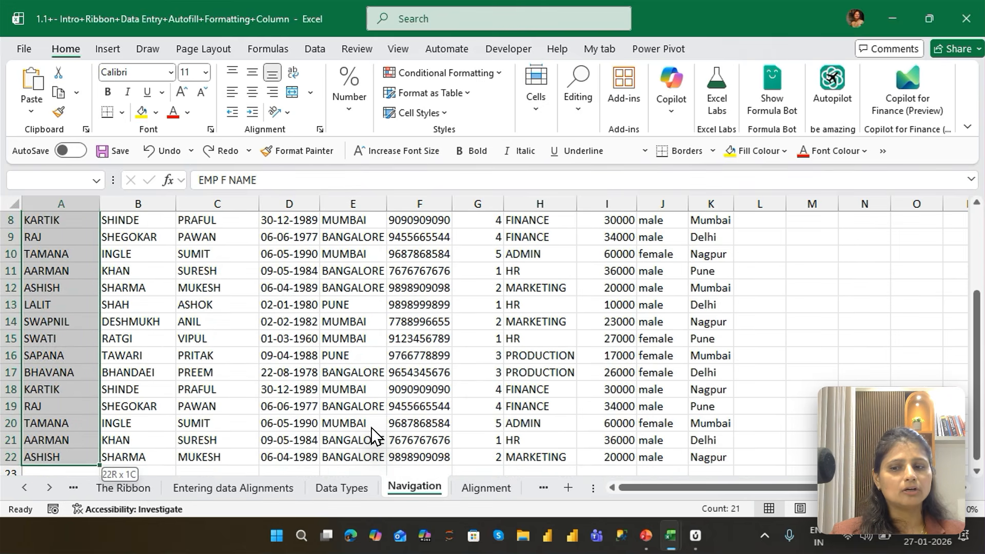
key("ctrl+shift+Right")
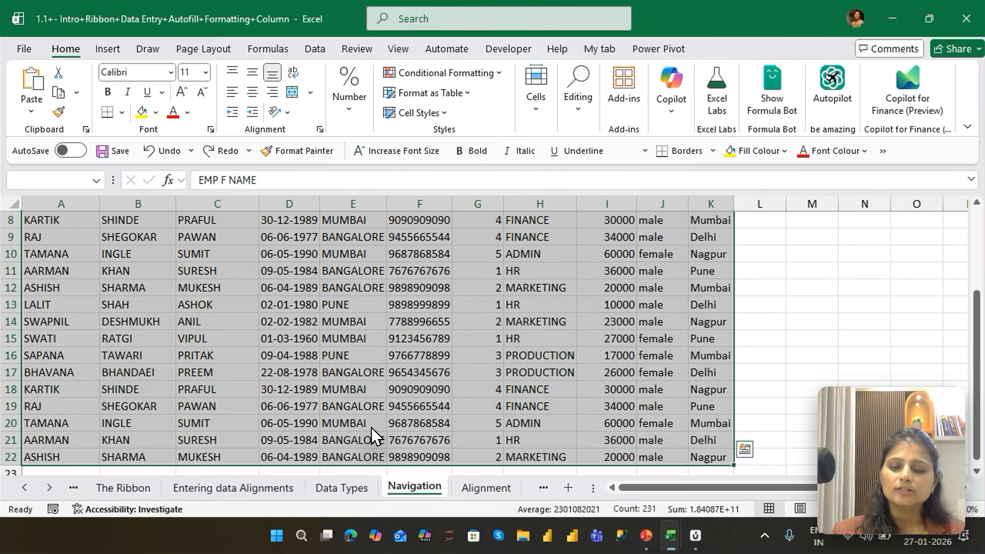
key("ctrl+Home")
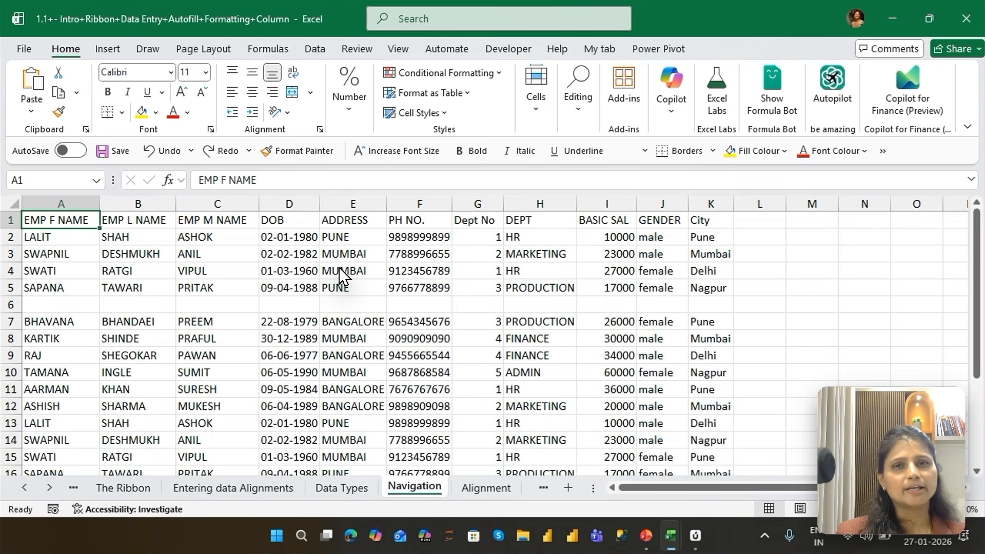
Select the whole data block A1:K5 around A1, and the block from row 7 down around cell D10
key("ctrl+a")
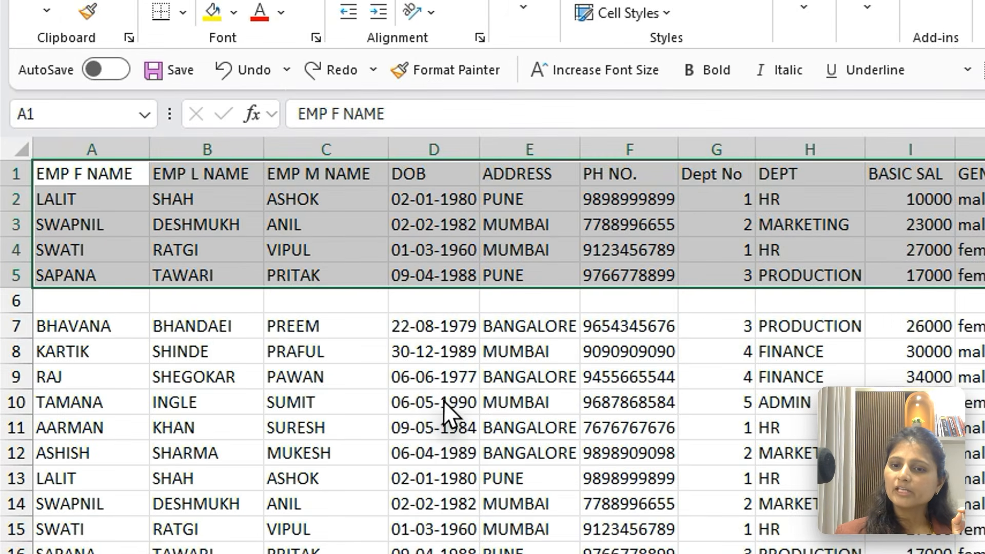
left_click(295, 373)
key("ctrl+a")
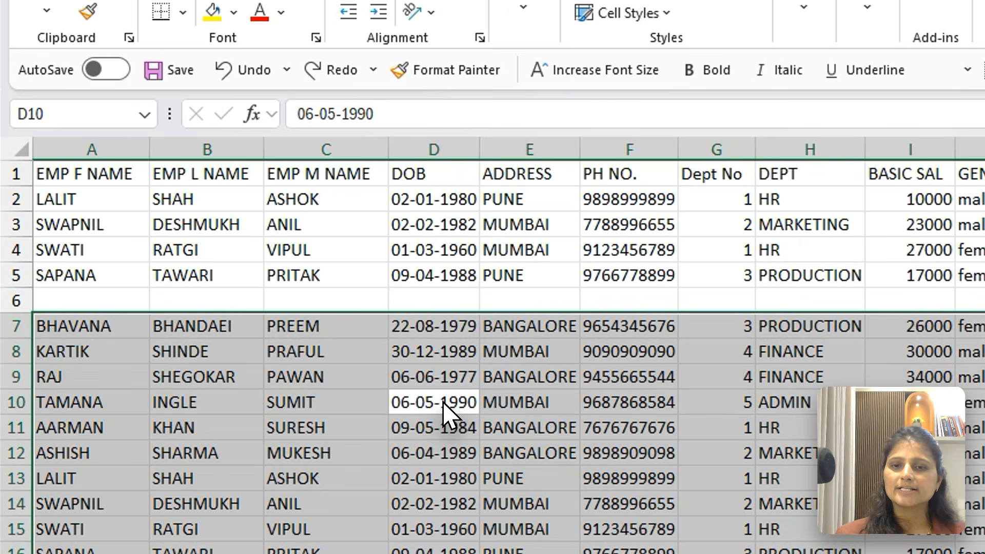
Select both data blocks together from the blank cell E6, and the entire sheet from the empty cell P3
left_click(513, 297)
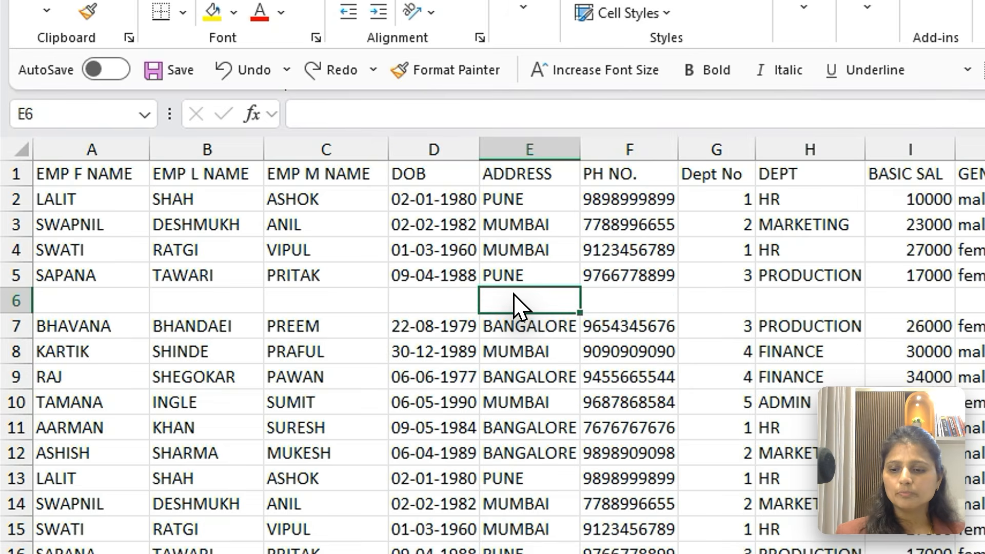
key("ctrl+a")
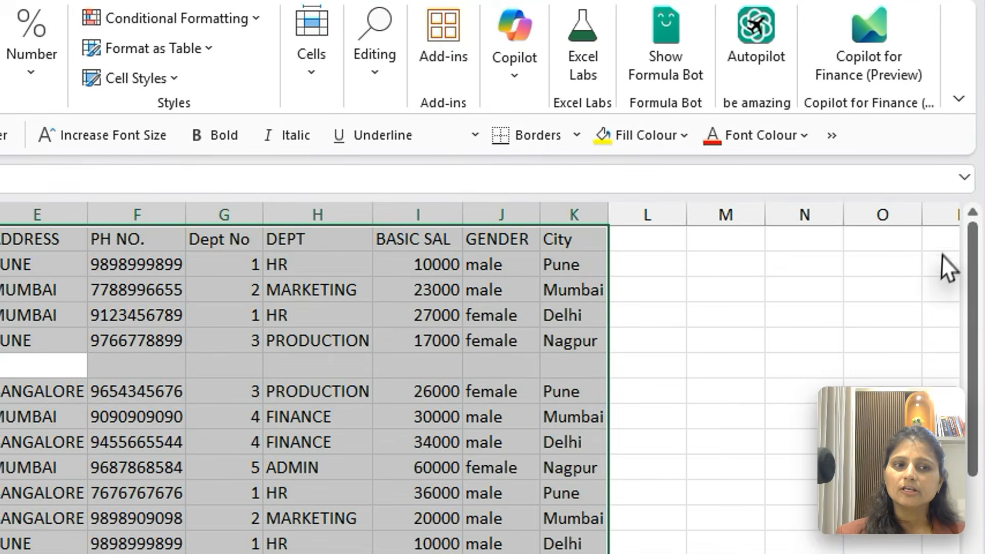
left_click(947, 256)
key("ctrl+a")
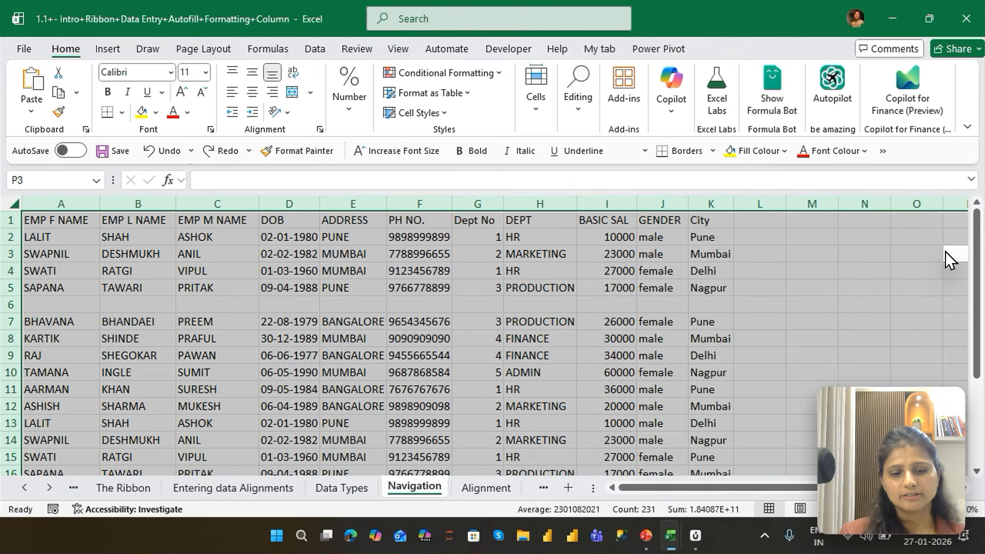
Clear the whole-sheet selection by jumping to the data edge at K1, and return to cell A1
key("ctrl+Left")
key("ctrl+Up")
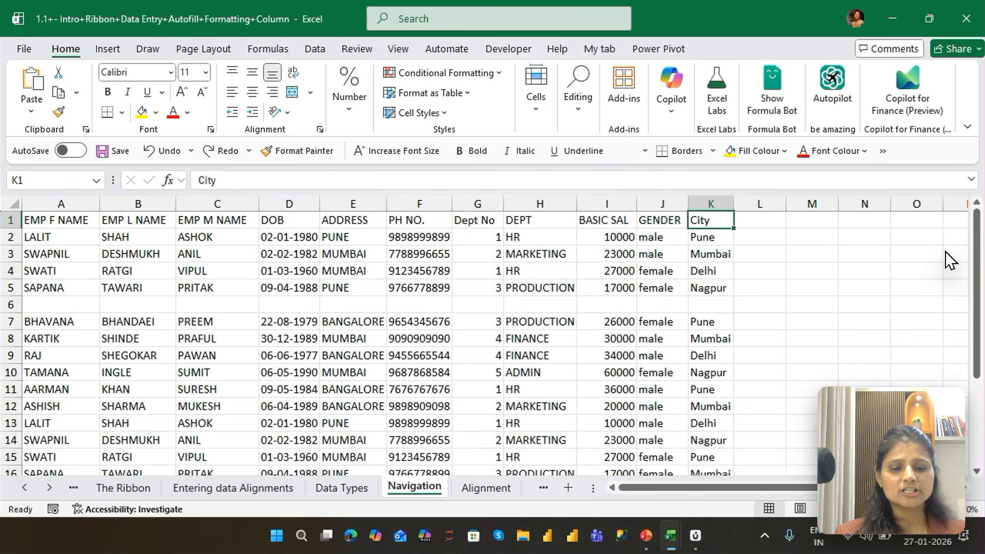
key("ctrl+Left")
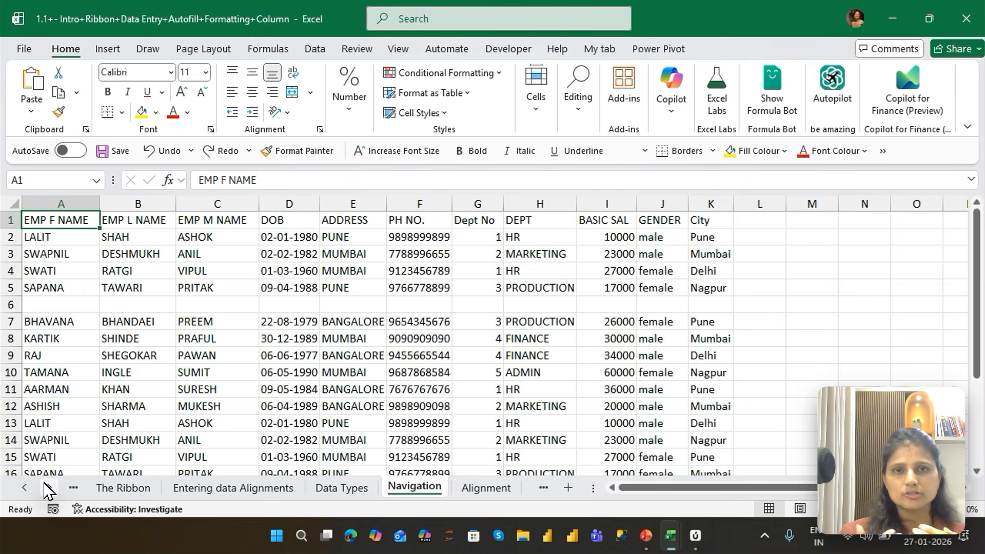
Move down column A one cell at a time from A1, and step back up to A1
key("Down")
key("Down")
key("Down")
key("Down")
key("Down")
key("Down")
key("Down")
key("Down")
key("Down")
key("Down")
key("Down")
key("Down")
key("Down")
key("Down")
key("Down")
key("Down")
key("Down")
key("Down")
key("Down")
key("Down")
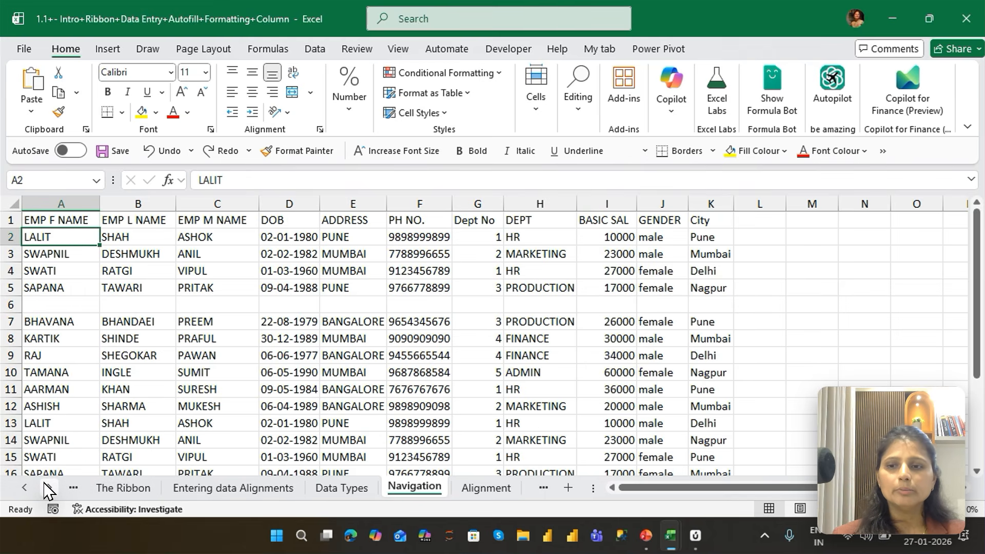
key("Up")
key("Up")
key("Up")
key("Up")
key("Up")
key("Up")
key("Up")
key("Up")
key("Up")
key("Up")
key("Up")
key("Up")
key("Up")
key("Up")
key("Up")
key("Up")
key("Up")
key("Up")
key("Up")
key("Up")
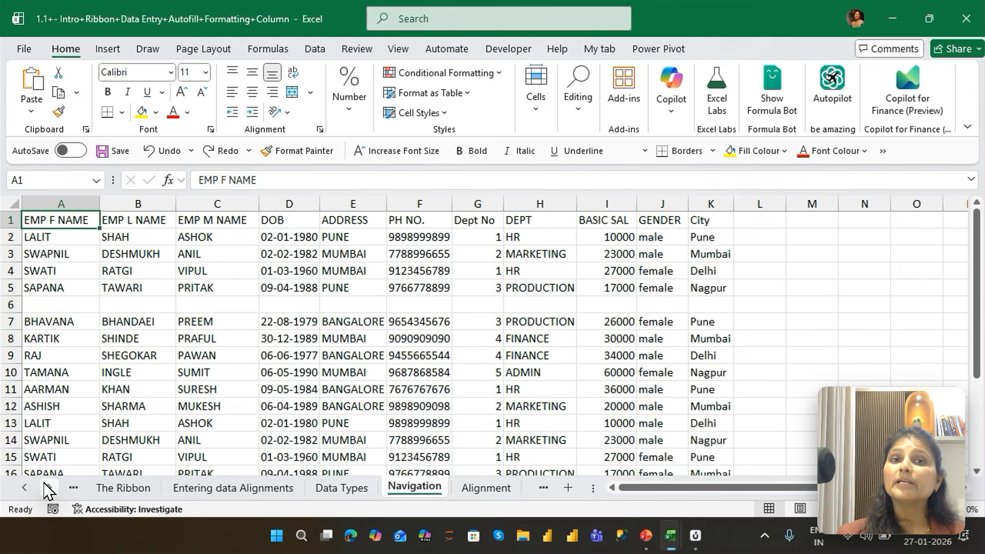
Move down column A one screen at a time from A1 to A91, and back up to A1
key("Page_Down")
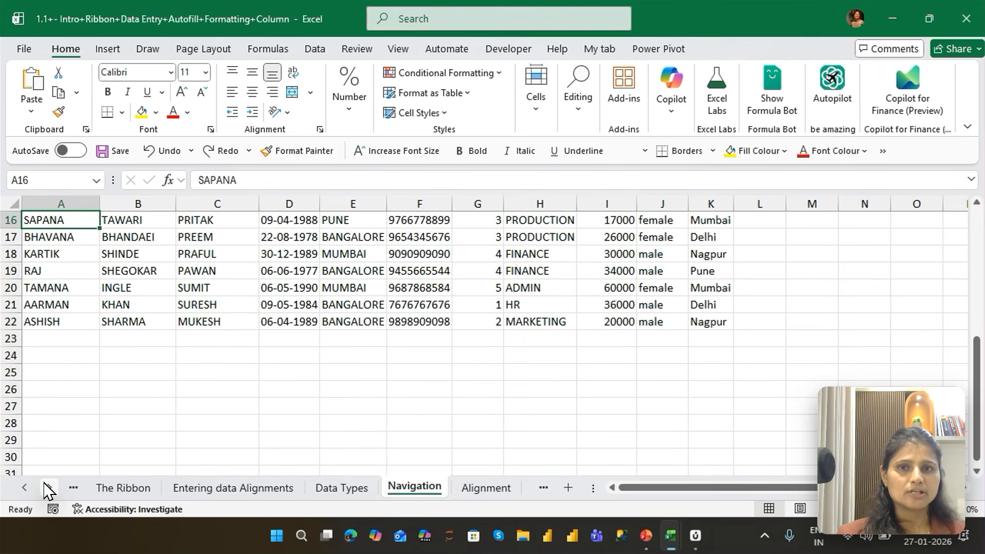
key("Page_Down")
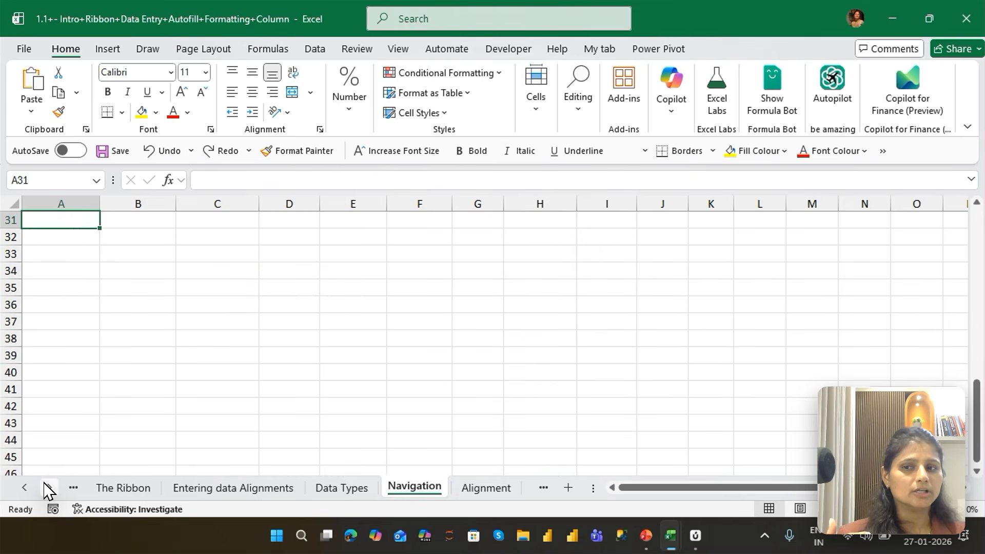
key("Page_Down")
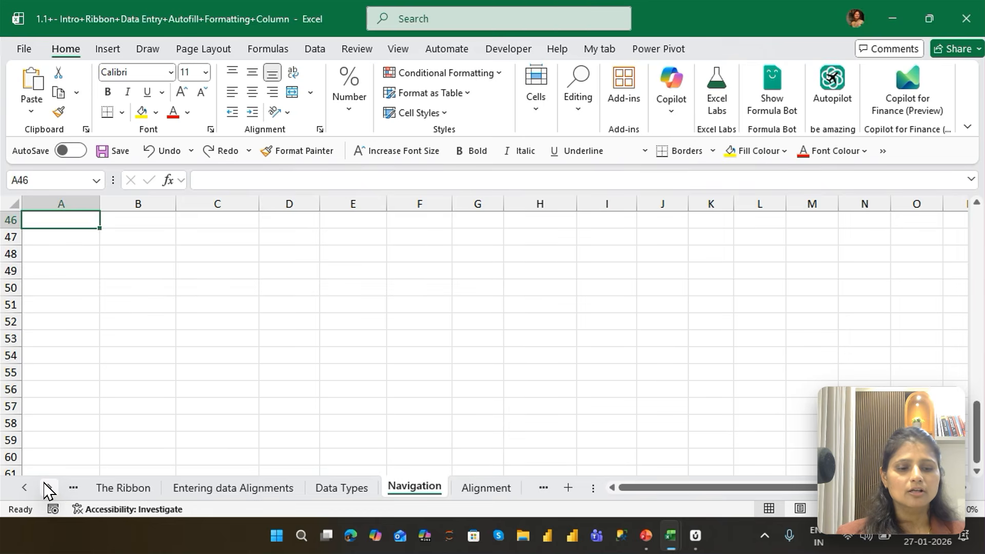
key("Page_Down")
key("Page_Down")
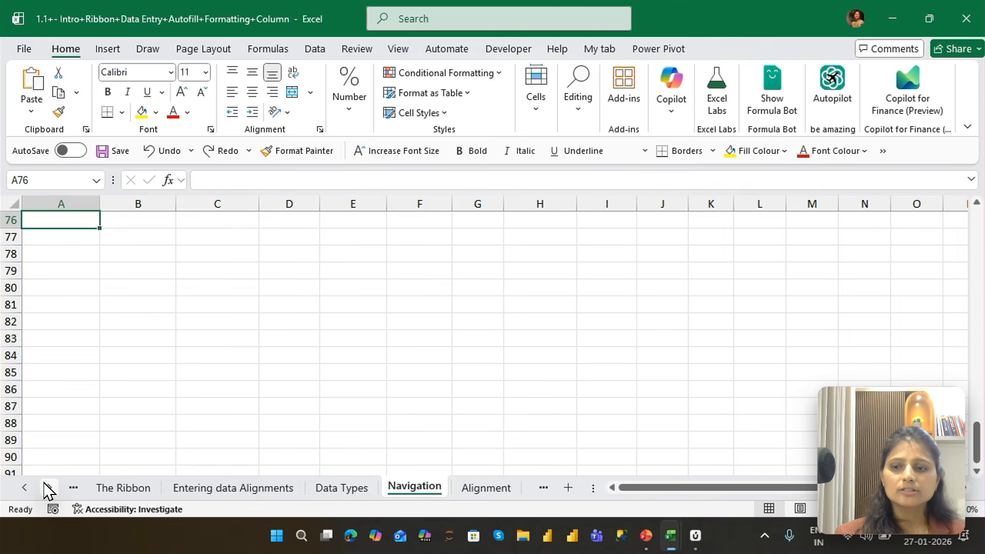
key("Page_Down")
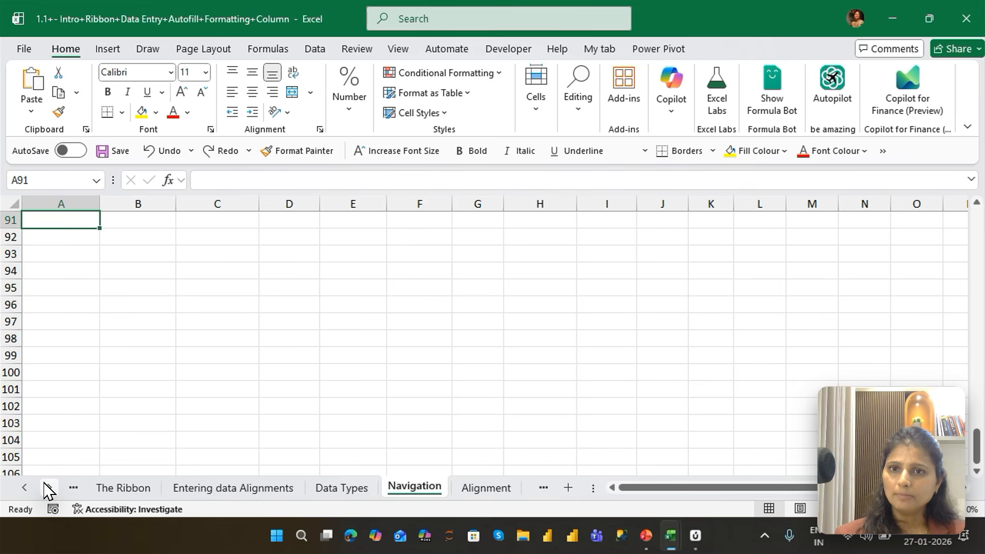
key("Page_Up")
key("Page_Up")
key("Page_Up")
key("Page_Up")
key("Page_Up")
key("Page_Up")
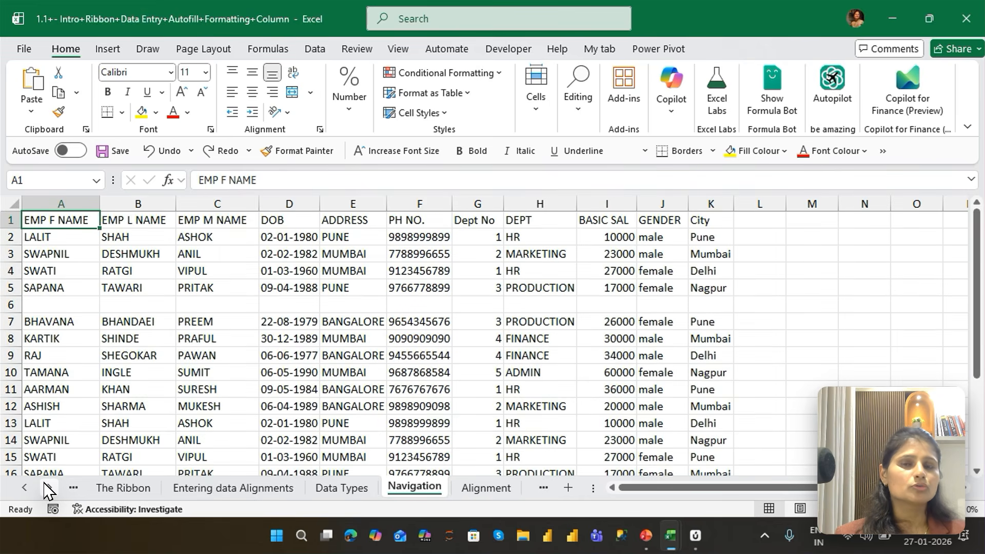
Repeat the screen-by-screen movement down column A as far as A76, and return to A1
key("Page_Down")
key("Page_Down")
key("Page_Down")
key("Page_Down")
key("Page_Down")
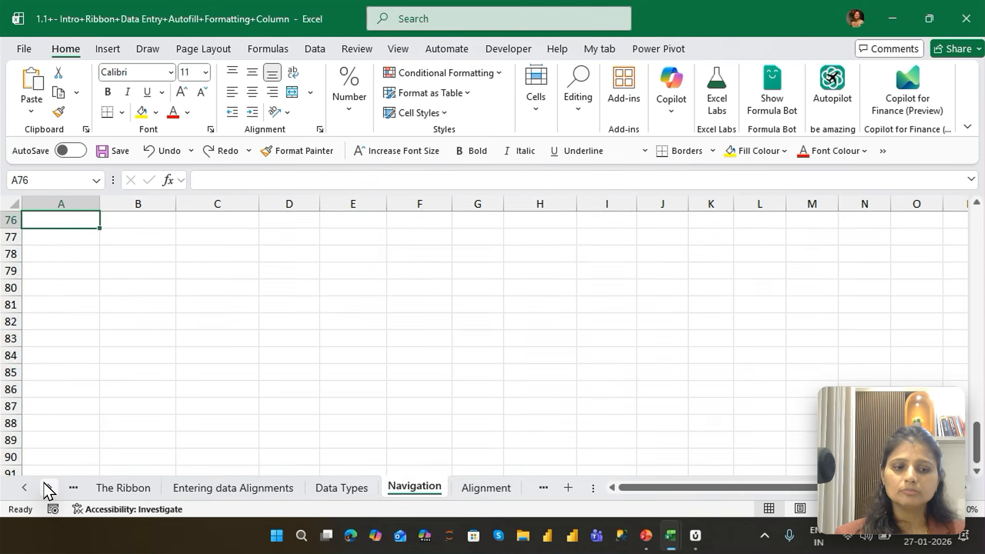
key("Page_Up")
key("Page_Up")
key("Page_Up")
key("Page_Up")
key("Page_Up")
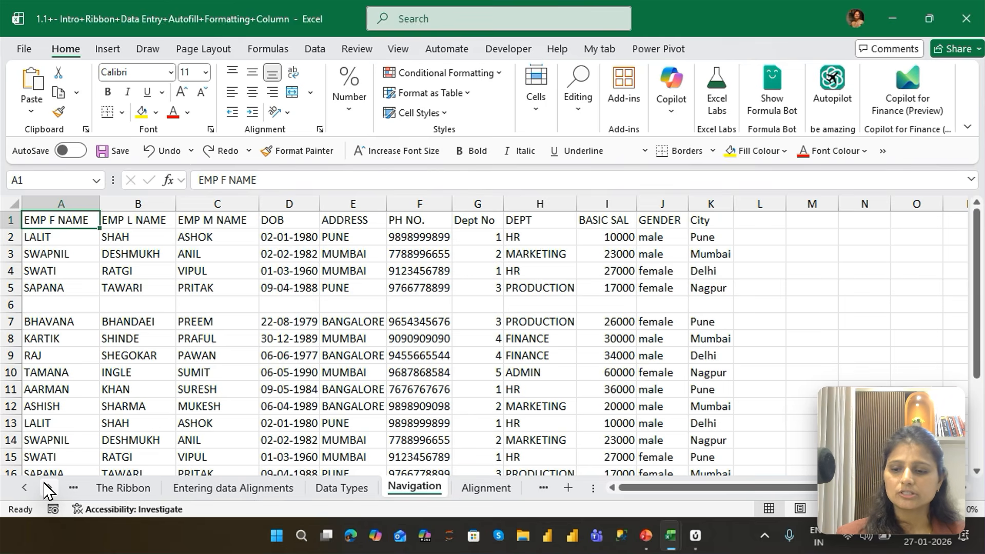
Switch sheet by sheet from Navigation back to The Ribbon, and forward again to the Navigation sheet
key("ctrl+Page_Up")
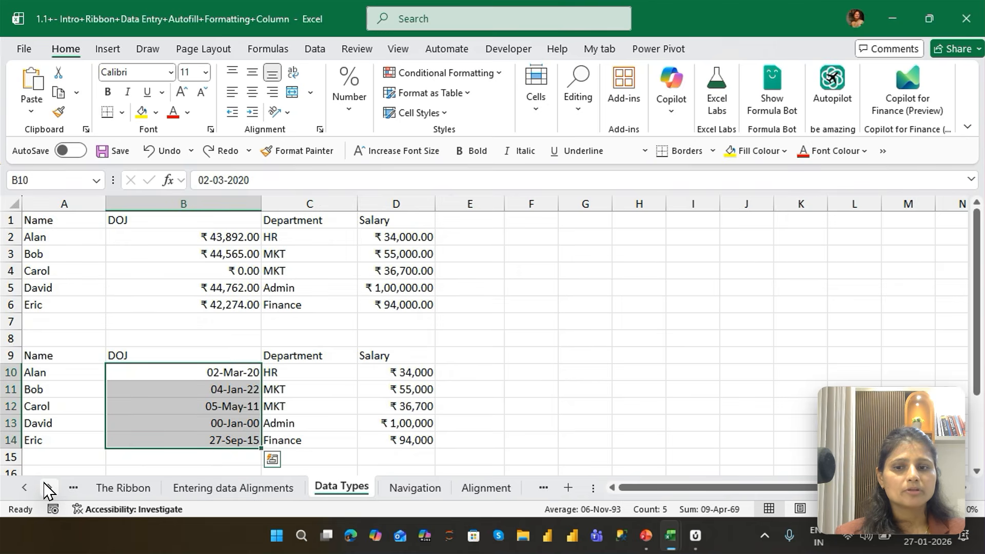
key("ctrl+Page_Up")
key("ctrl+Page_Up")
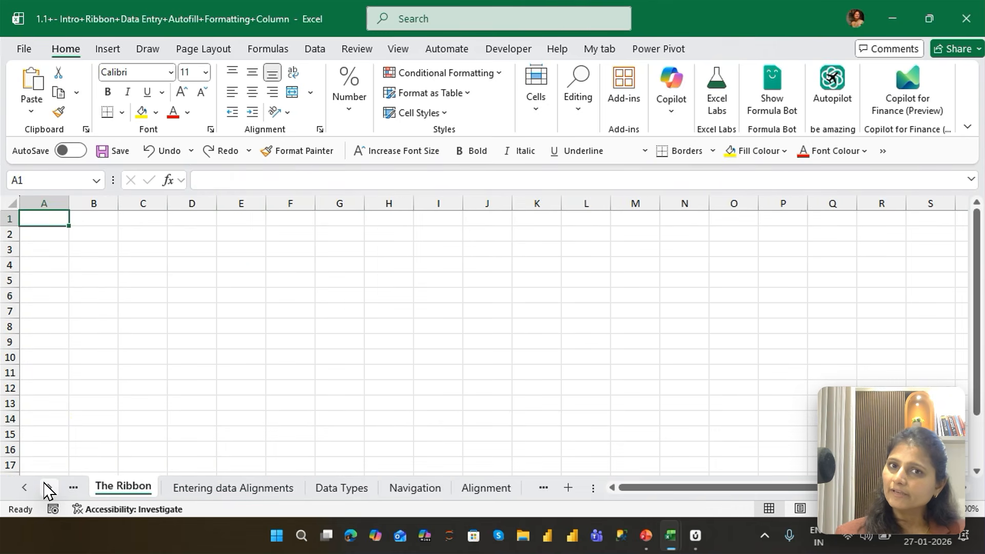
key("ctrl+Page_Down")
key("ctrl+Page_Down")
key("ctrl+Page_Down")
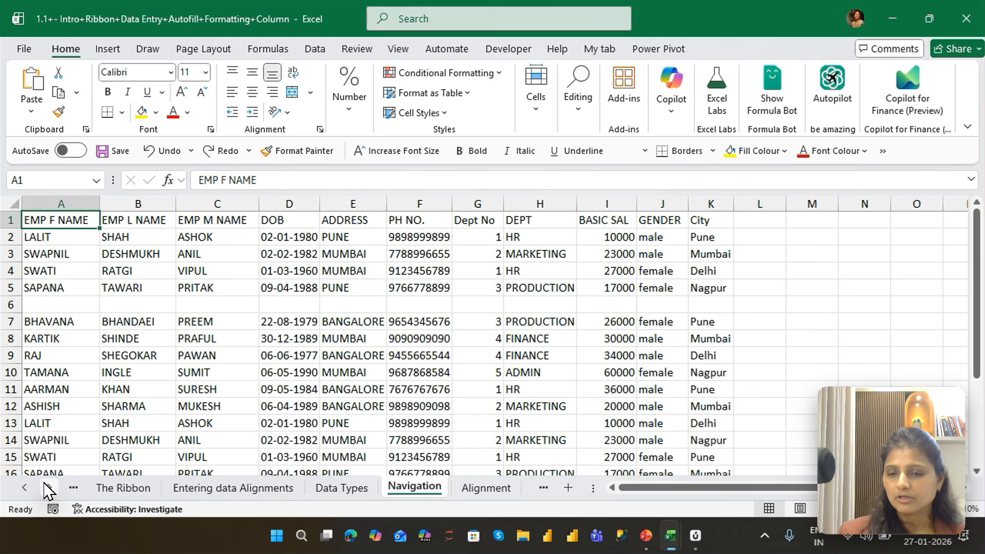
Edit cell A1 in place to append "new data" to its header text, and discard the edit
key("F2")
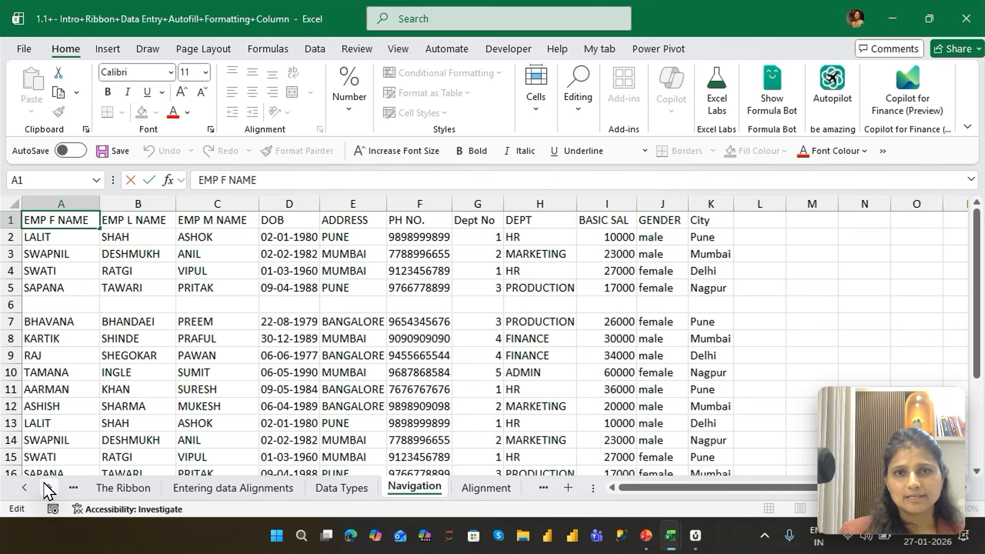
key("Escape")
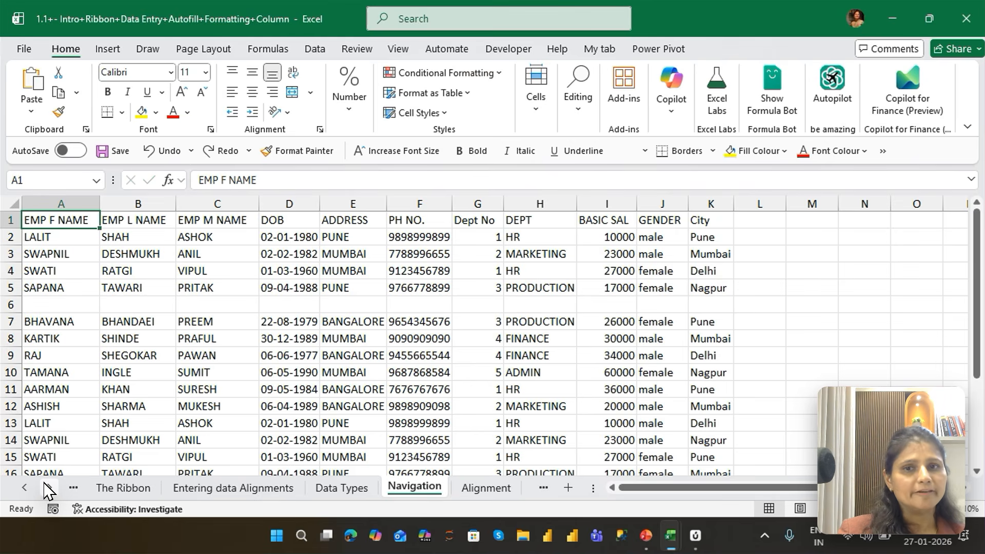
key("F2")
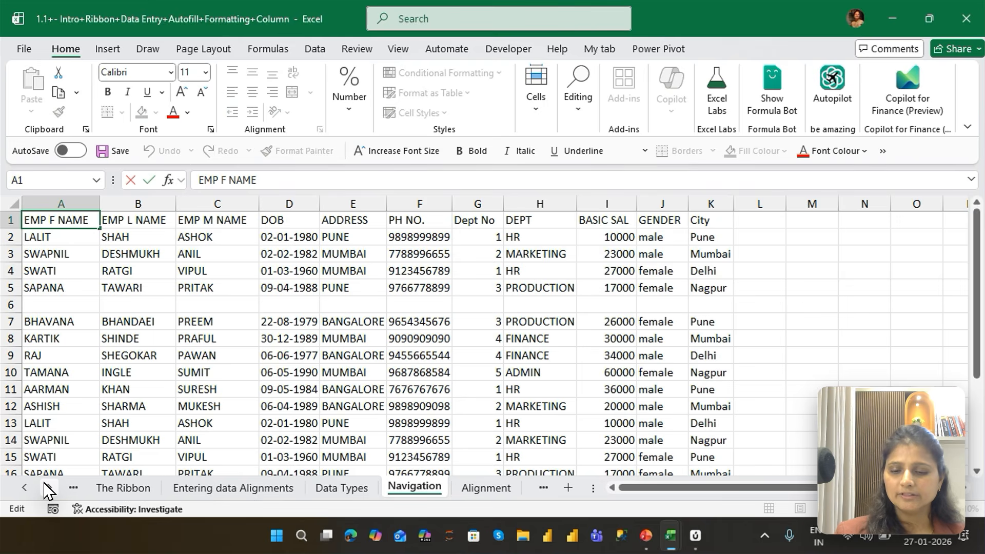
type("new dat")
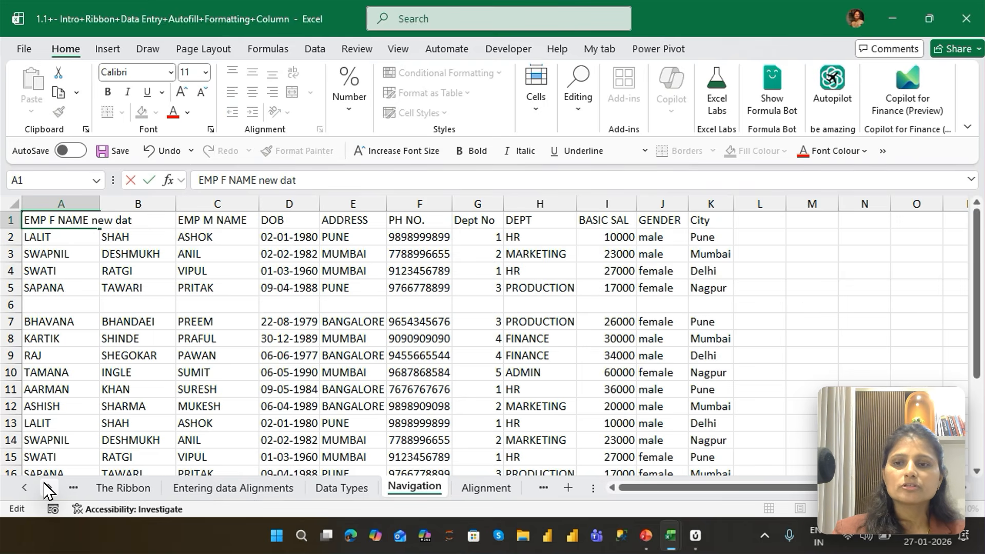
type("a")
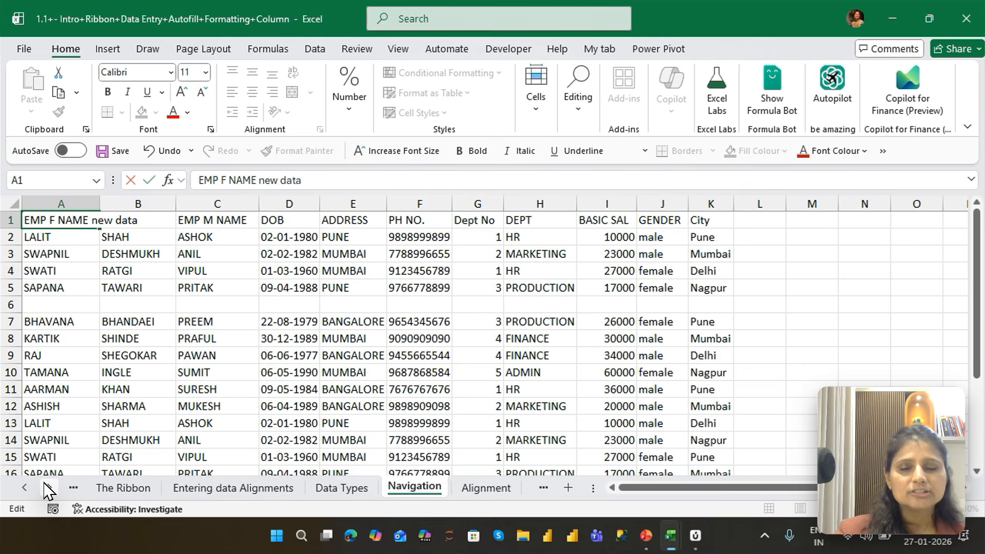
key("Escape")
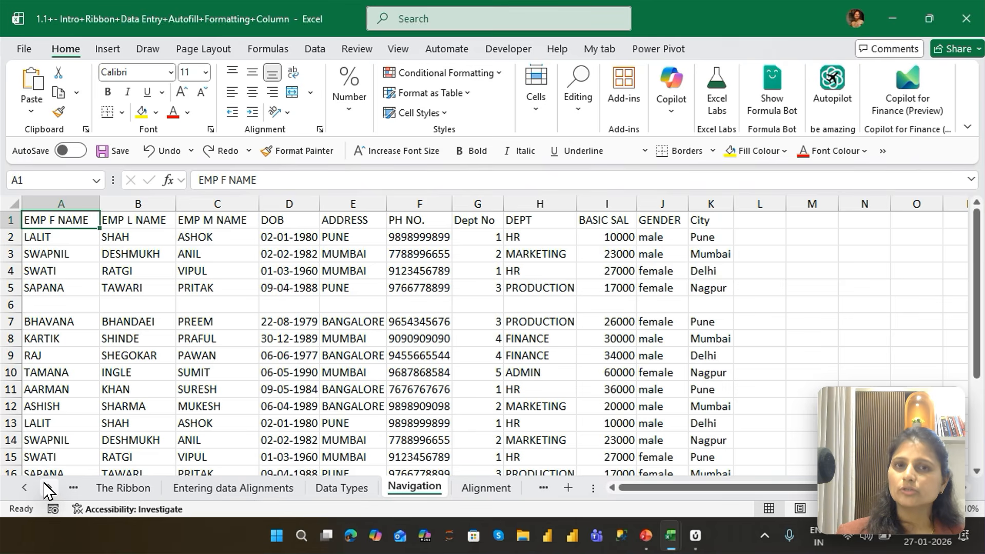
Append "next" to the header text in A1, and cancel the edit before committing it
key("F2")
type("nex")
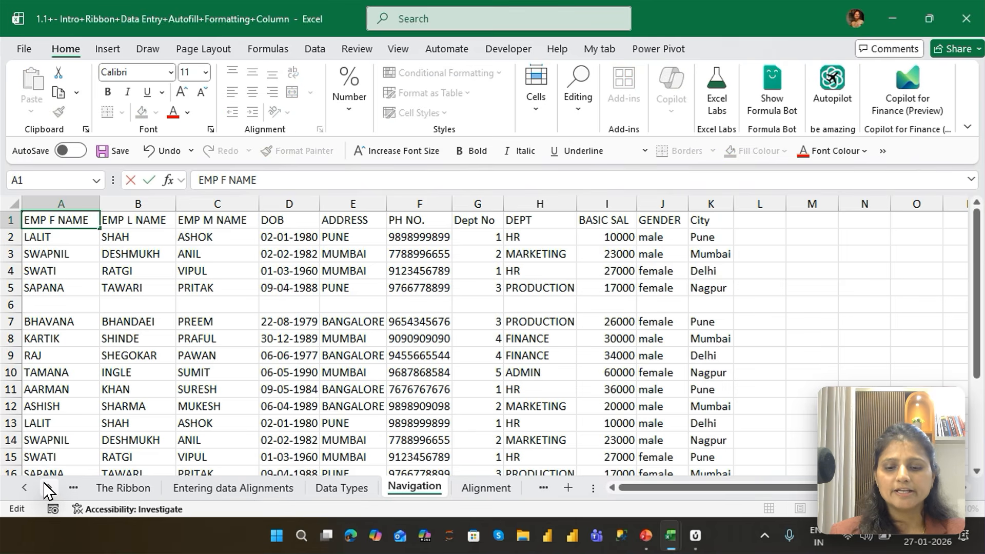
type("t")
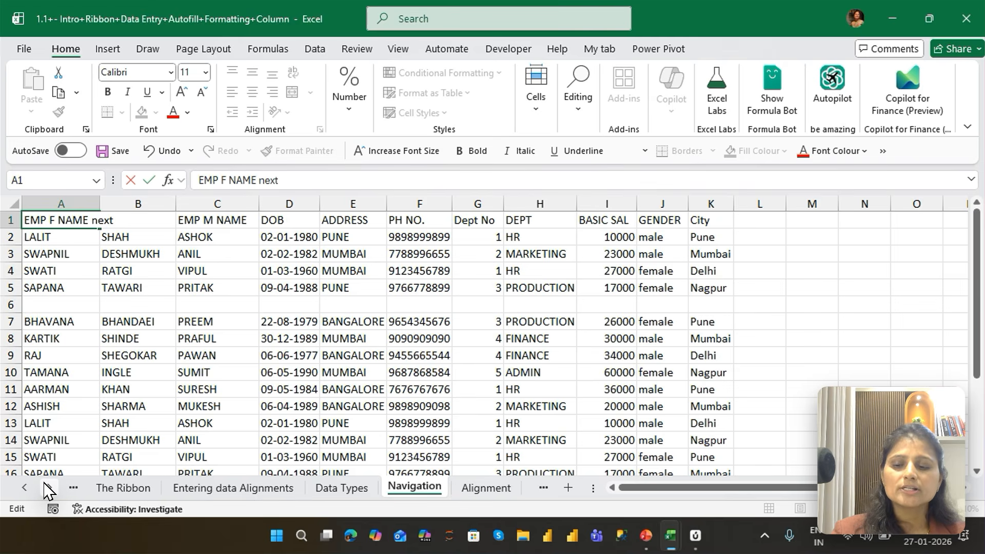
key("Escape")
Append "next" to the A1 header again, commit the entry, and undo that change
key("F2")
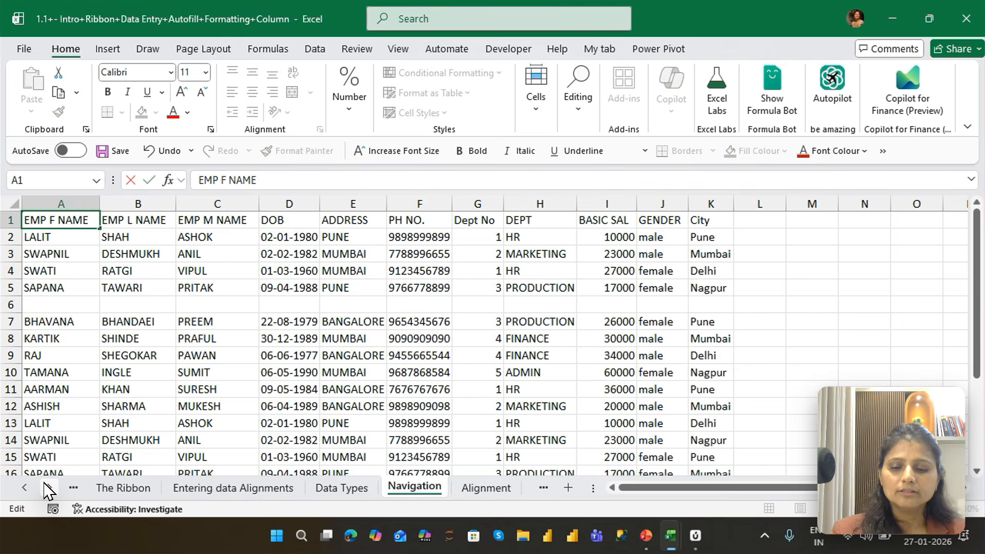
type("next")
key("Return")
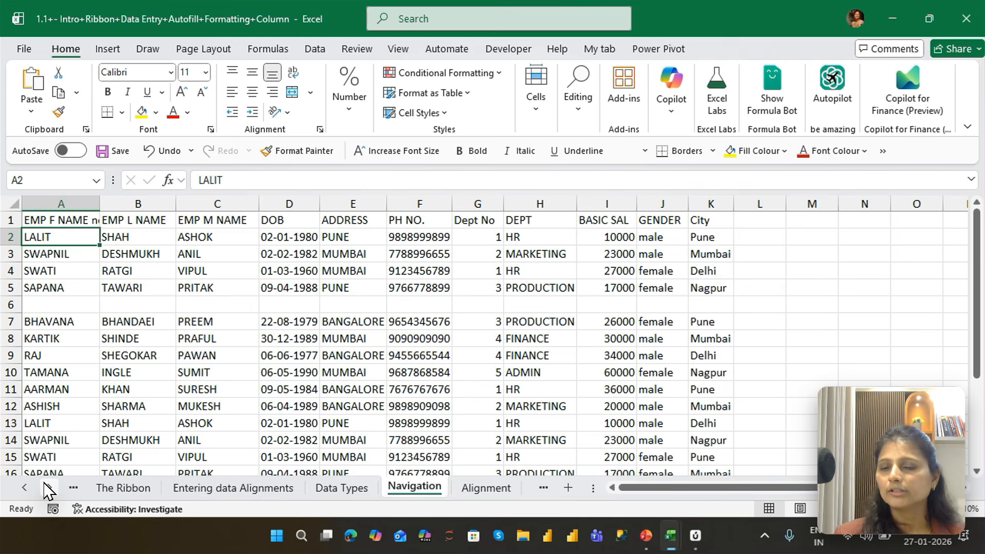
key("ctrl+z")
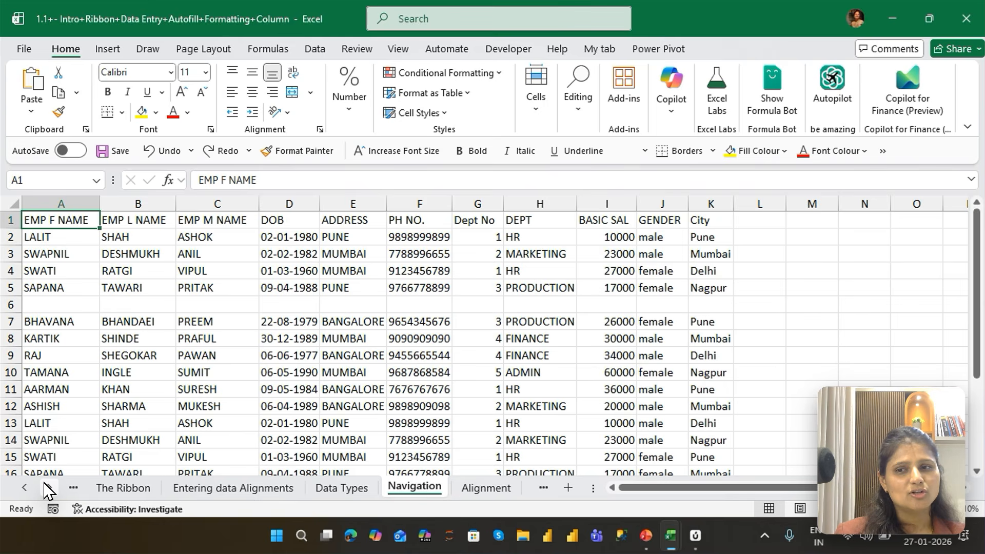
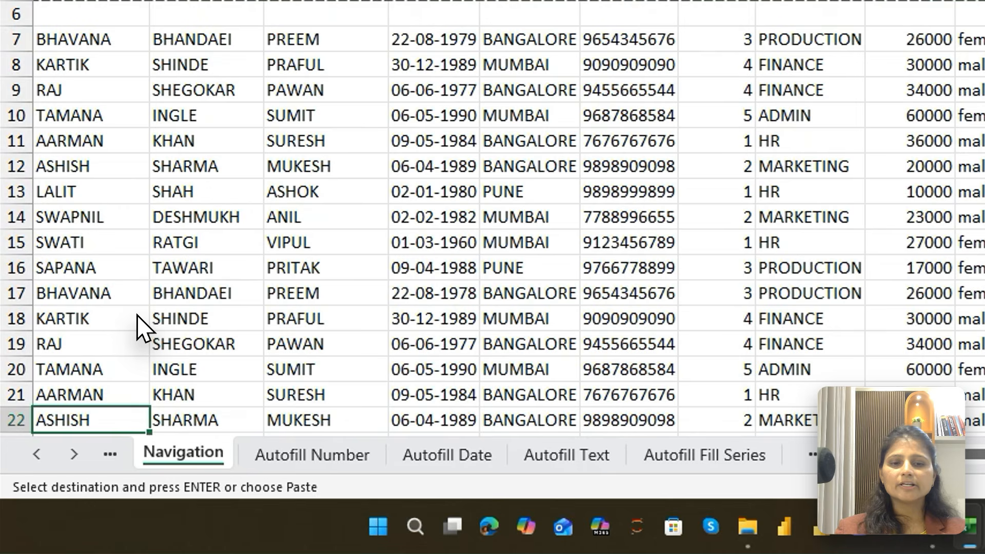
Copy the last employee record, A22:K22, and paste it into row 23 directly below
key("Up")
key("Up")
key("ctrl+shift+Right")
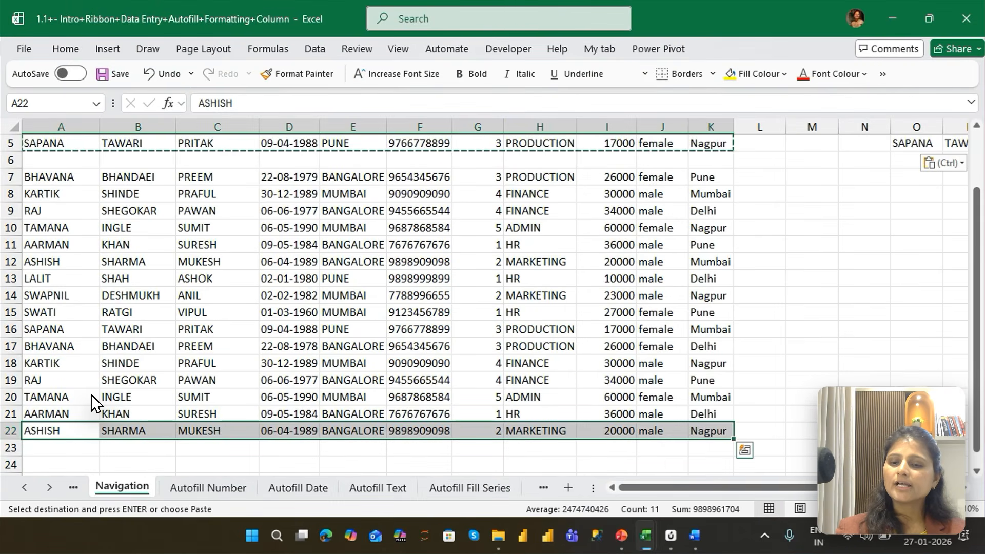
key("ctrl+c")
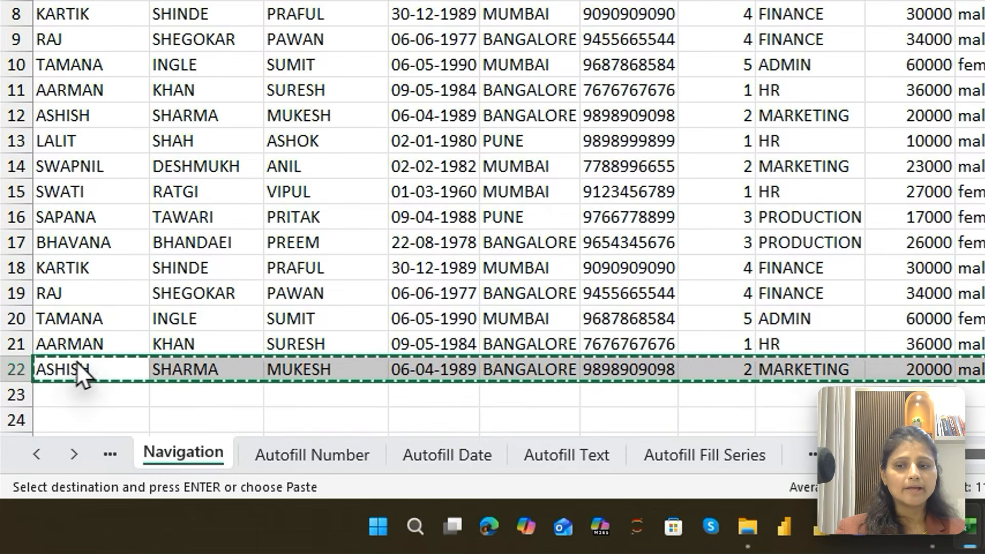
left_click(60, 432)
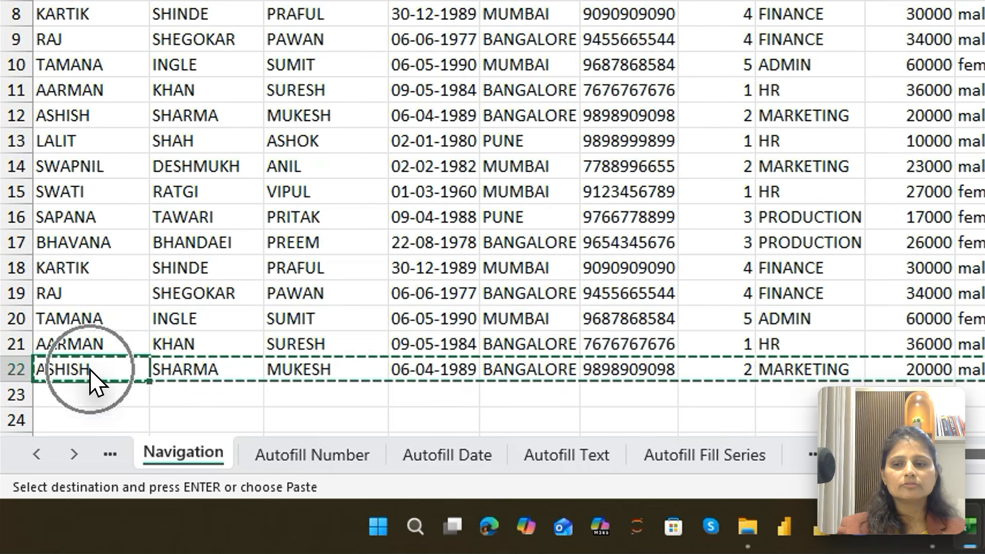
key("ctrl+shift+Right")
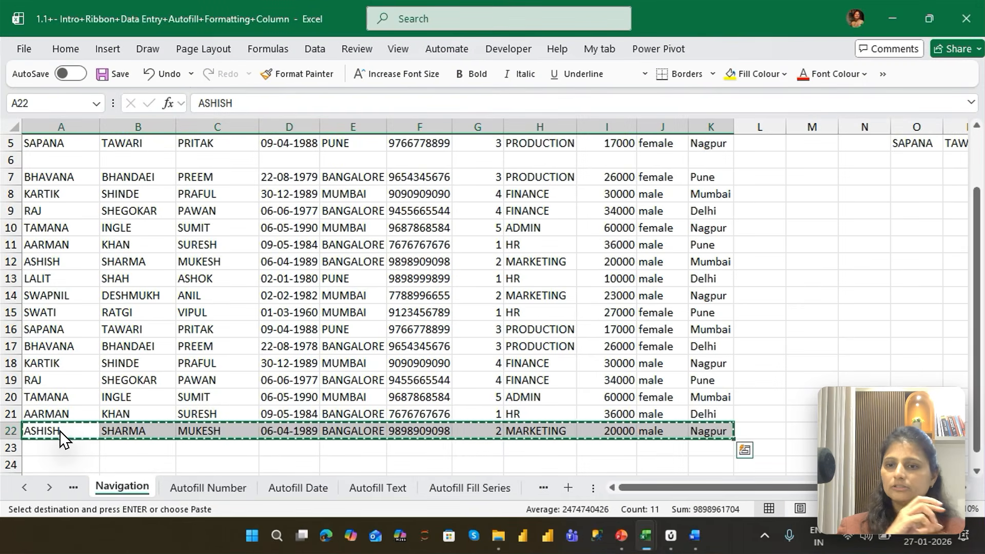
key("Down")
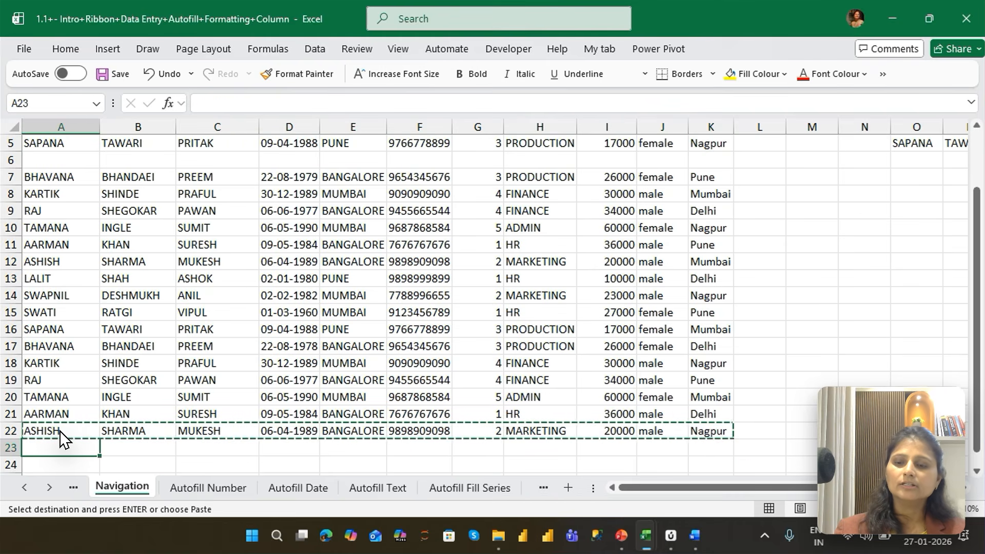
key("ctrl+v")
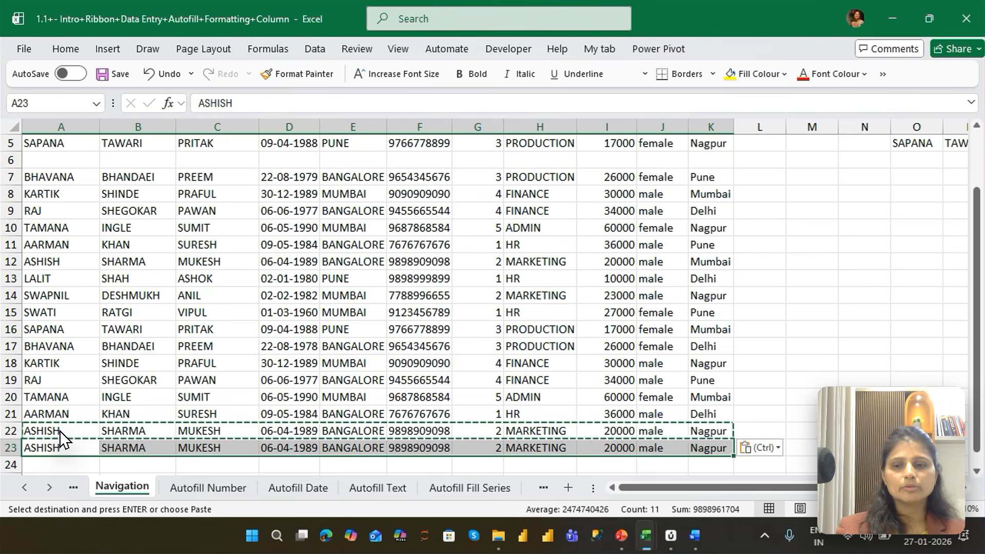
Paste the same copied employee record into rows 24, 25 and 26
key("Down")
key("ctrl+v")
key("Down")
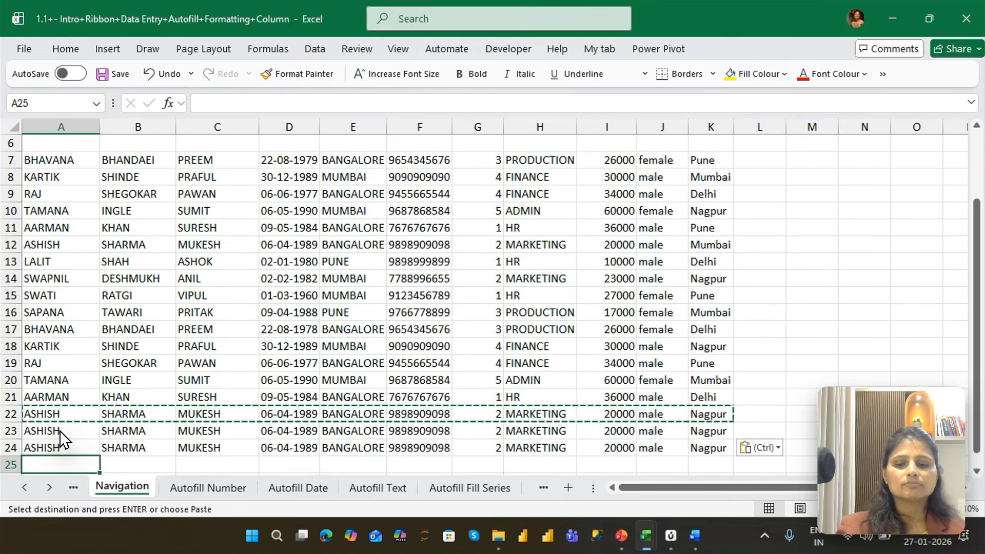
key("ctrl+v")
key("Down")
key("ctrl+v")
key("Down")
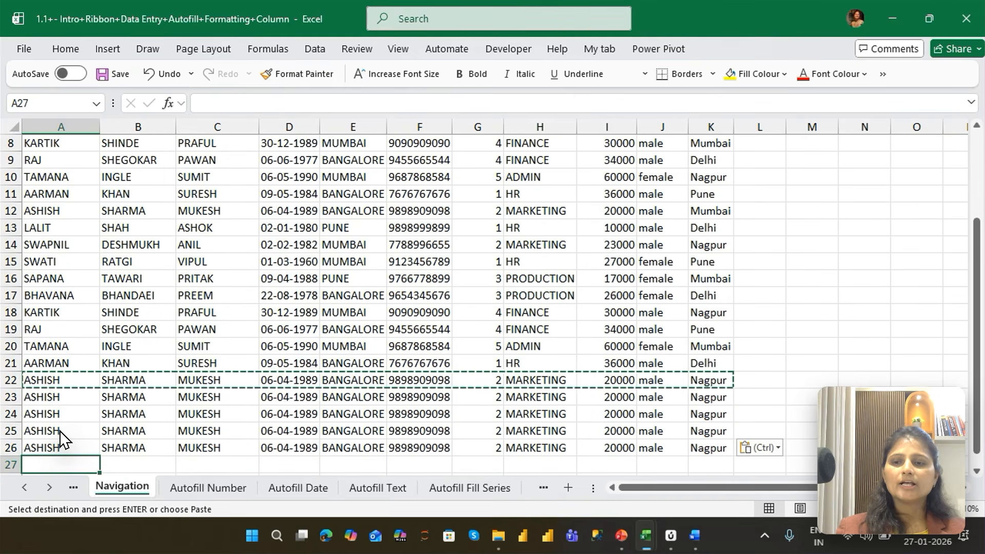
key("Down")
key("Down")
key("Down")
key("Down")
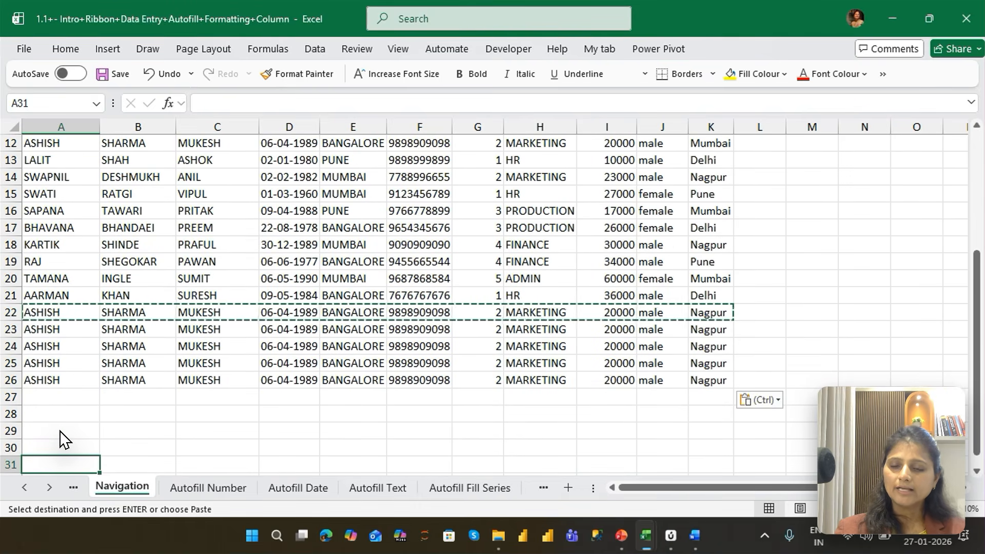
key("ctrl+alt+v")
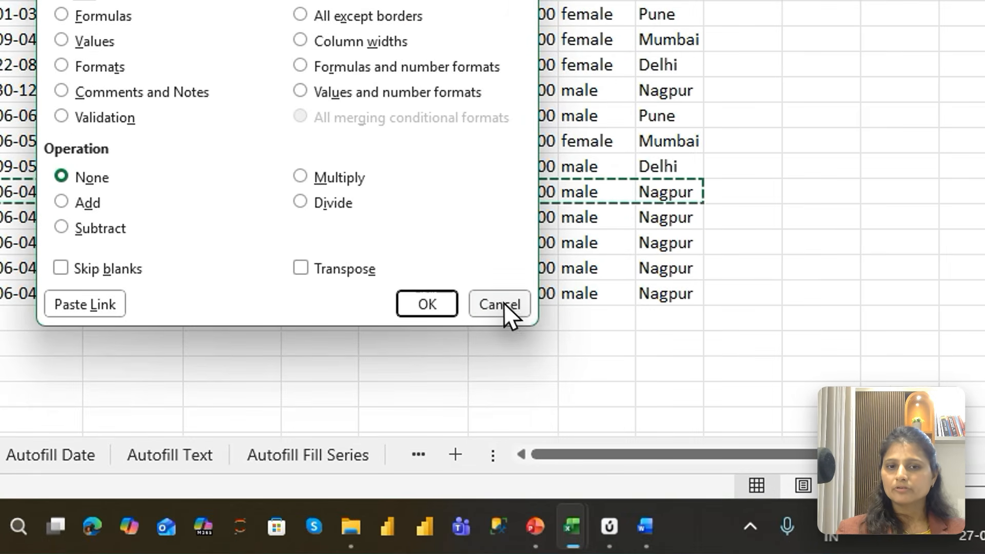
left_click(600, 387)
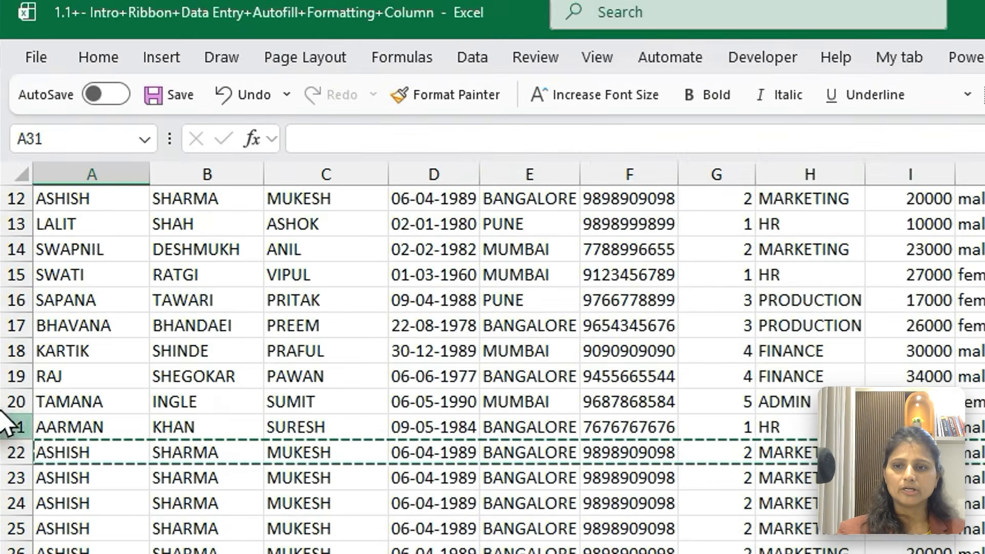
Copy the header row together with the first four employee records, A1:K5
left_click(60, 408)
key("Up")
key("Up")
key("Up")
key("Up")
key("Up")
key("Up")
key("Up")
key("Up")
key("Up")
key("Up")
key("Up")
key("Up")
key("Up")
key("Up")
key("Up")
key("Up")
key("Up")
key("Up")
key("Up")
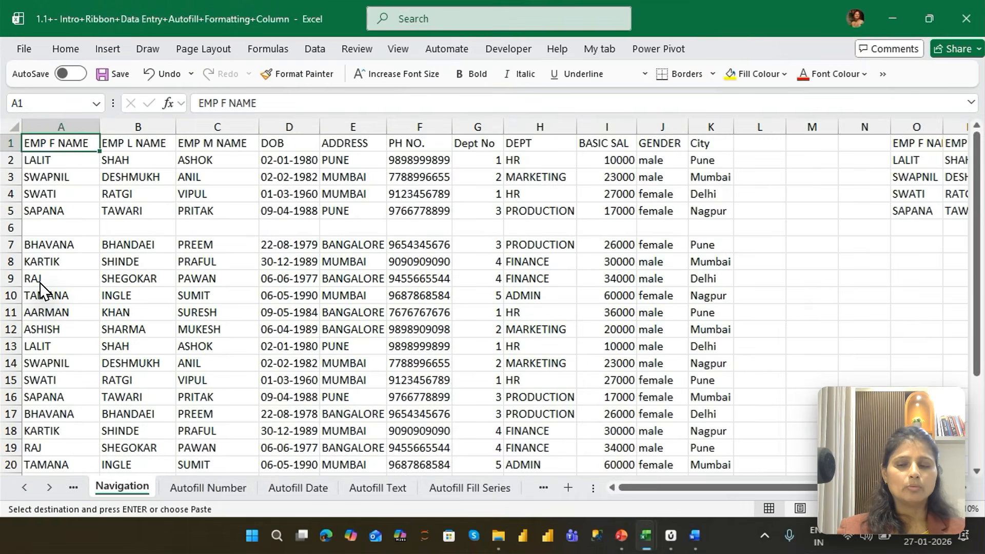
key("ctrl+shift+Down")
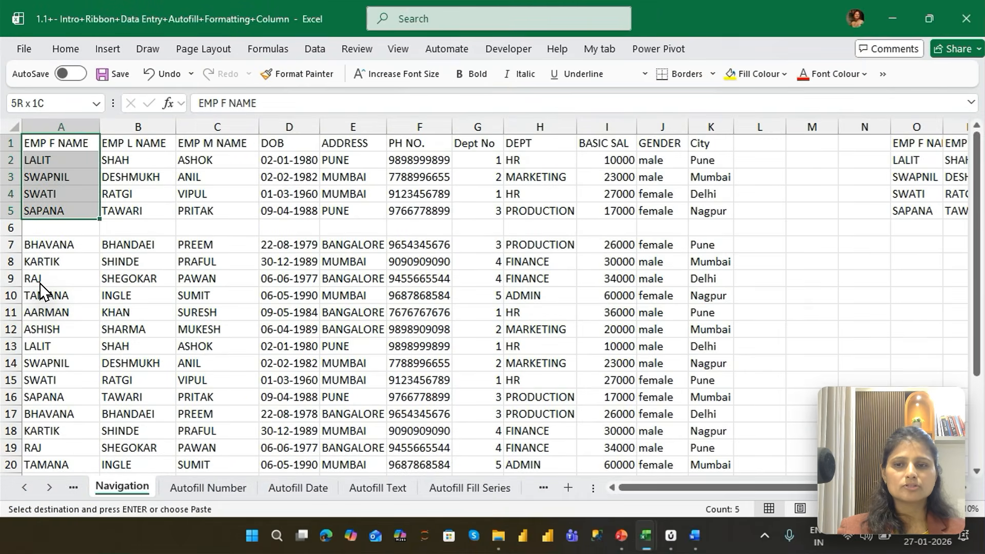
key("ctrl+shift+Right")
key("ctrl+c")
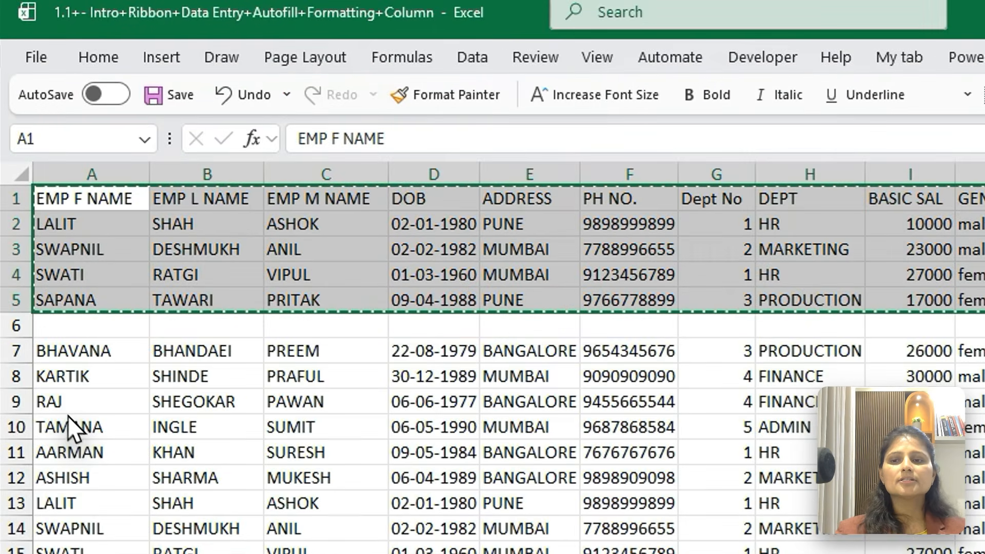
Paste the copied range at cell A31 with Paste Special, using the Transpose option
left_click(79, 433)
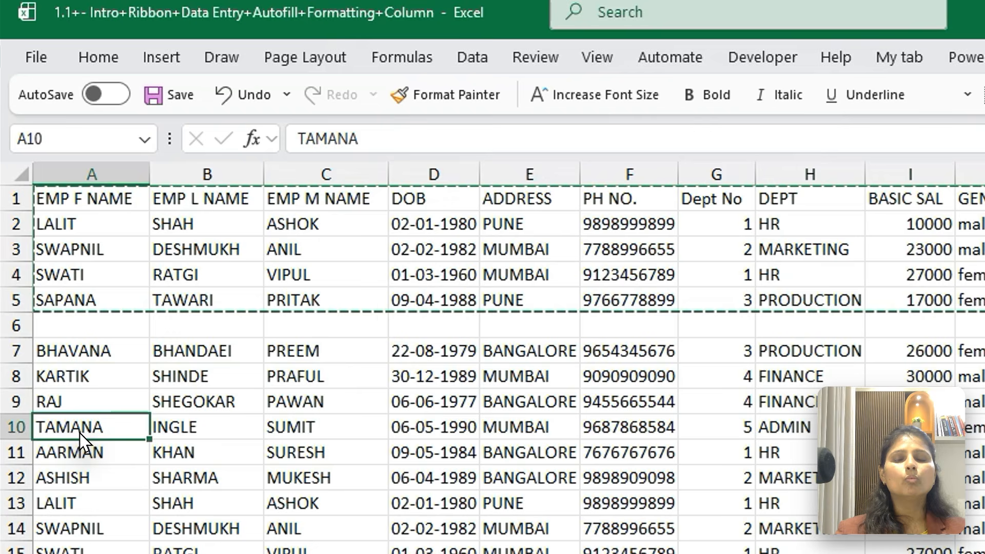
key("ctrl+Down")
key("Down")
key("Down")
key("Down")
key("Down")
key("Down")
key("Down")
key("Down")
key("Down")
key("Down")
key("Down")
key("Down")
key("Down")
key("Down")
key("Down")
key("Down")
key("Down")
key("Down")
key("Down")
key("Down")
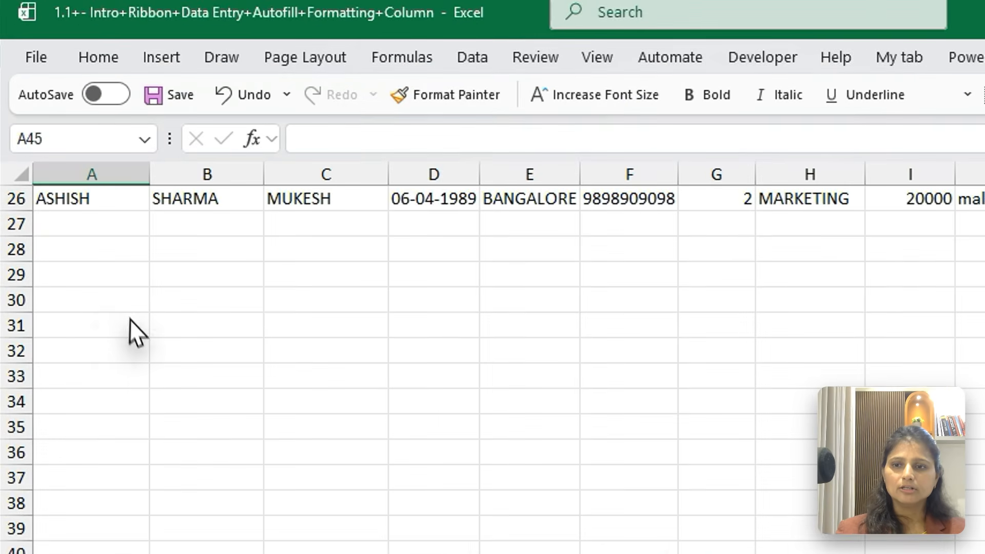
left_click(106, 321)
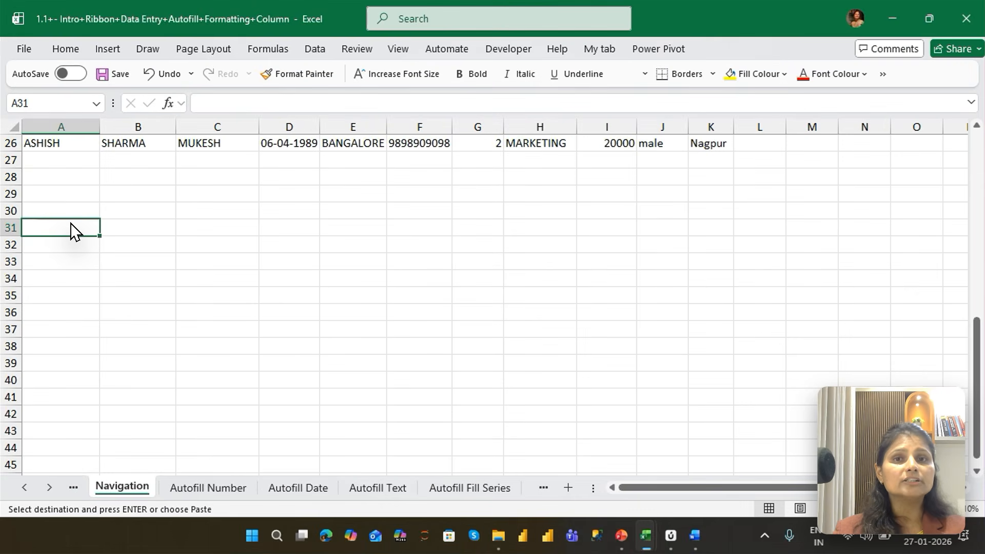
key("ctrl+alt+v")
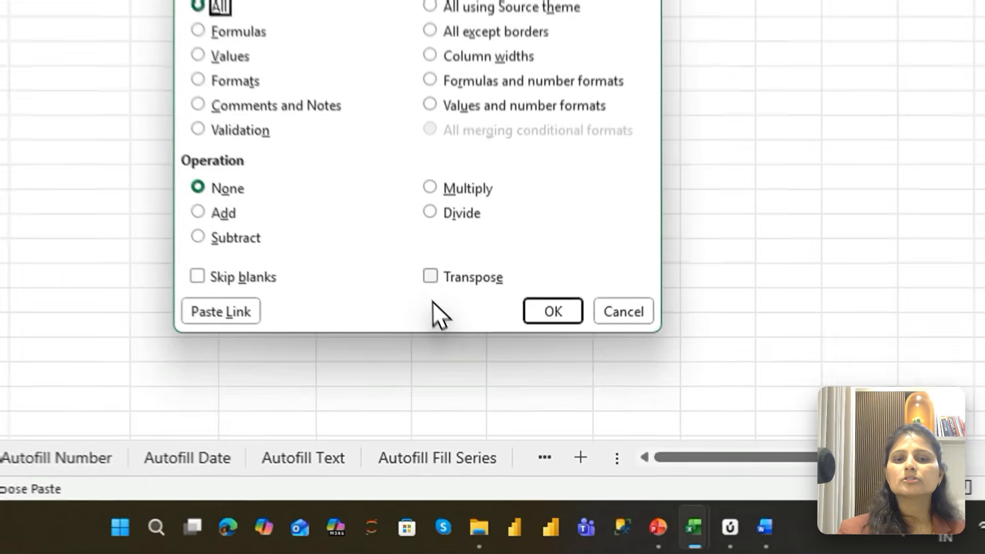
left_click(464, 365)
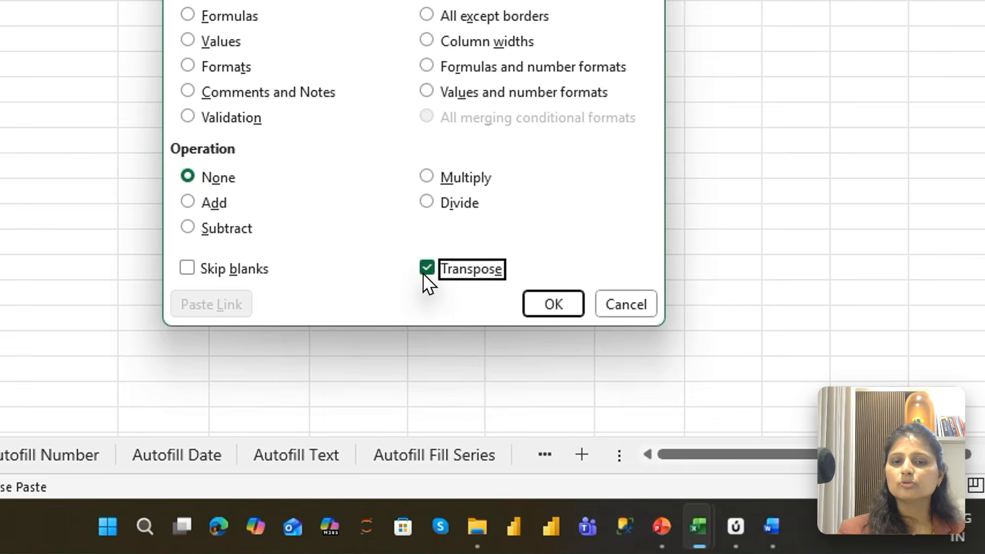
left_click(539, 311)
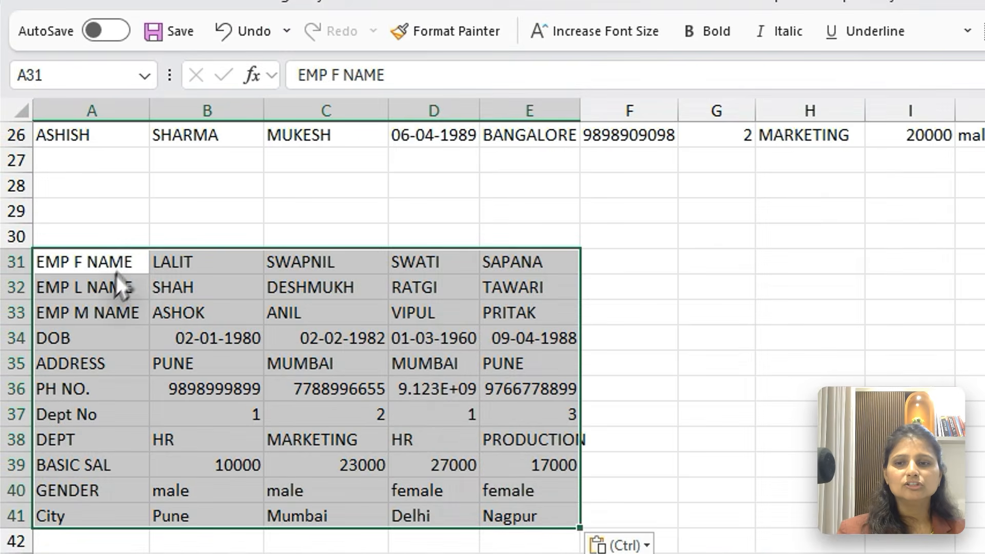
Autofit the widths of columns A to F and select A31:E36 in the transposed block
left_click(110, 226)
left_click_drag(87, 261, 544, 526)
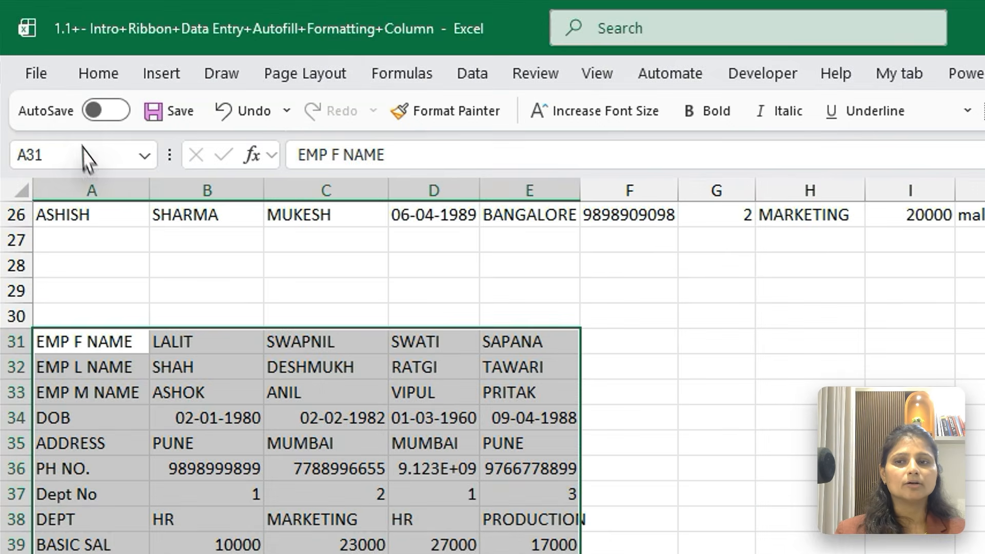
left_click_drag(88, 174, 662, 174)
double_click(503, 190)
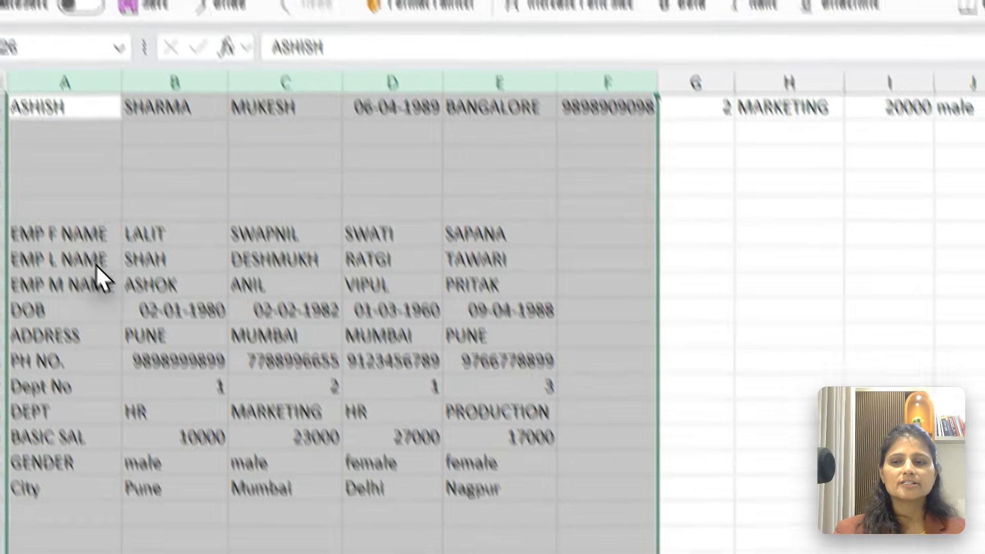
left_click_drag(62, 296, 418, 306)
left_click_drag(531, 122, 491, 288)
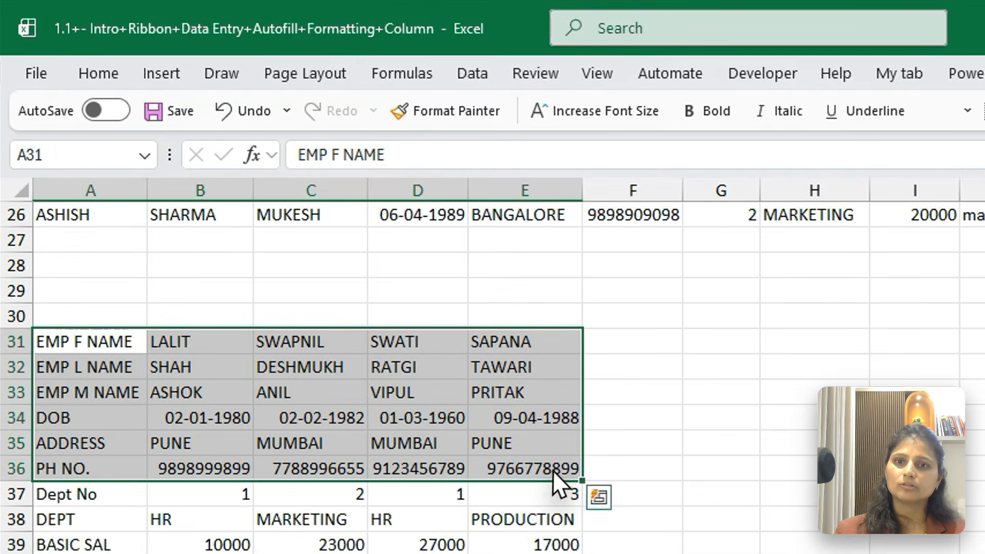
Reselect the A1:K5 table at the top of the sheet and paste the copied range transposed at A49
left_click(58, 83)
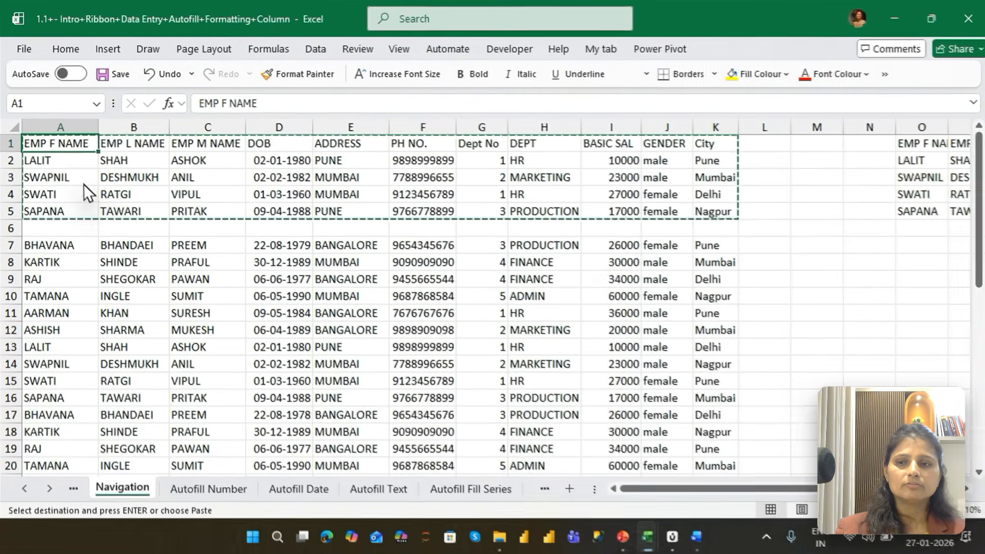
key("ctrl+a")
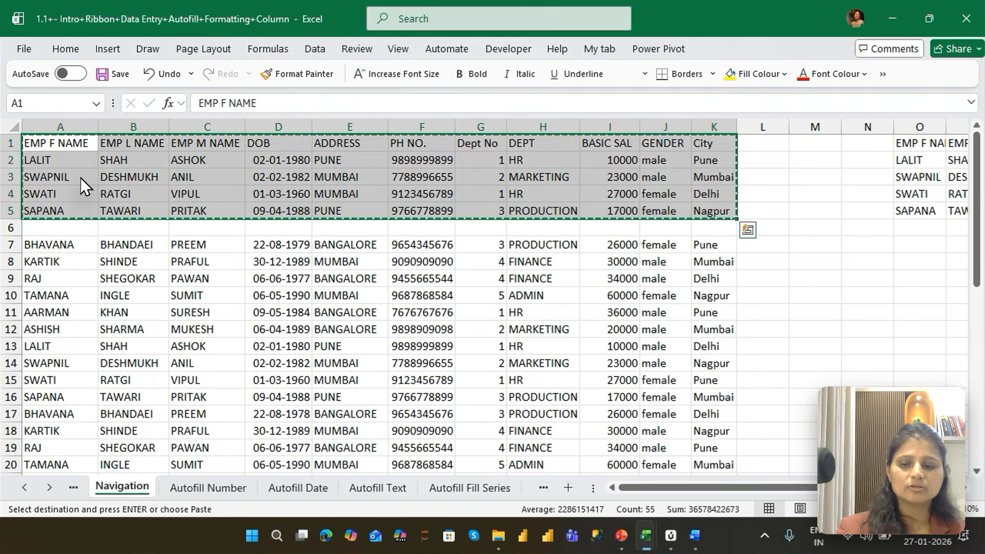
key("ctrl+Down")
key("ctrl+Down")
key("ctrl+Down")
key("ctrl+Down")
key("ctrl+Down")
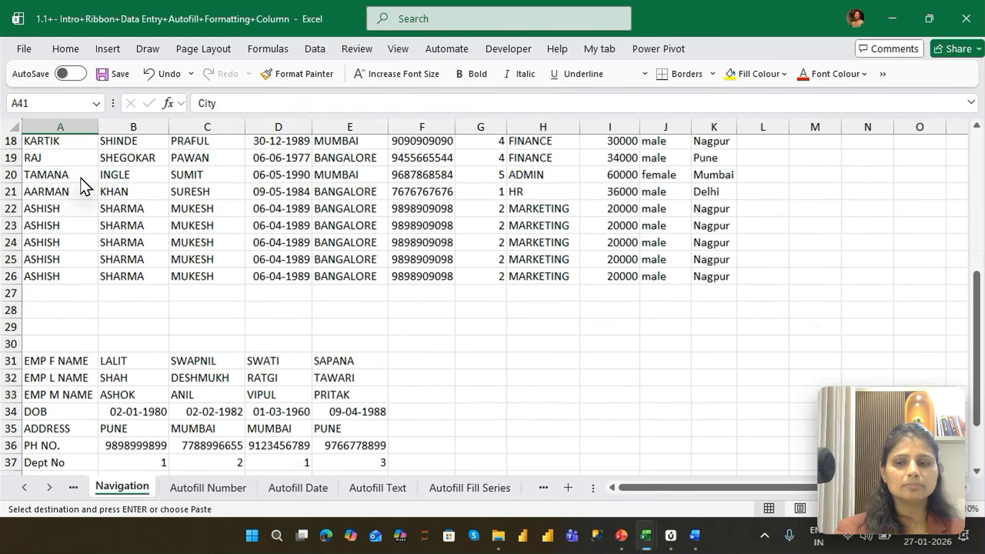
key("Down")
key("Down")
key("Down")
key("Down")
key("Down")
key("Down")
key("Down")
key("Down")
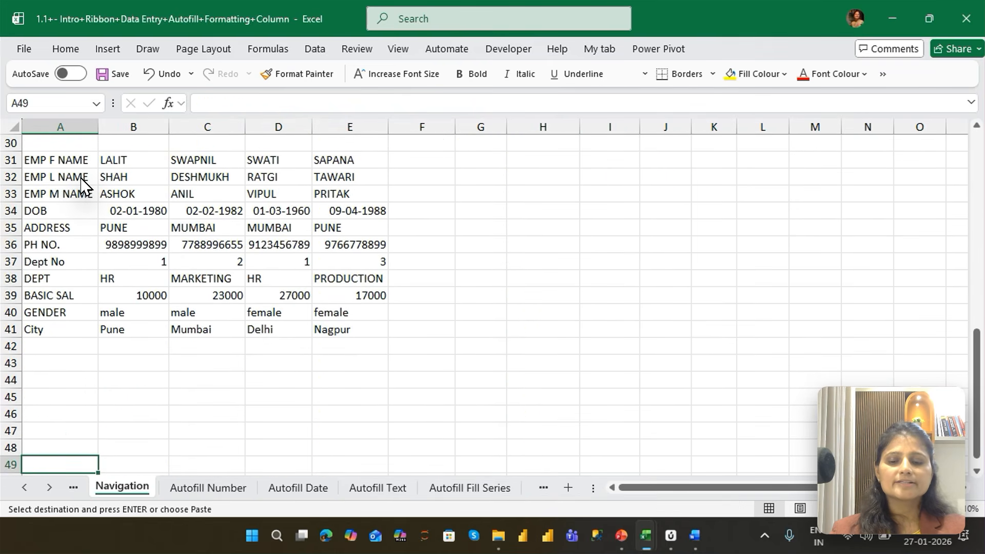
key("ctrl+alt+v")
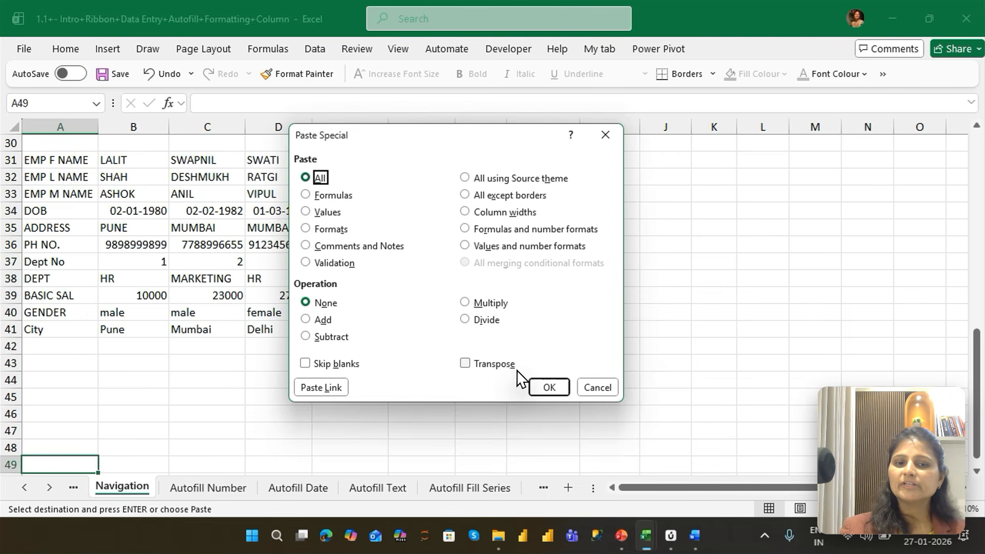
key("alt+e")
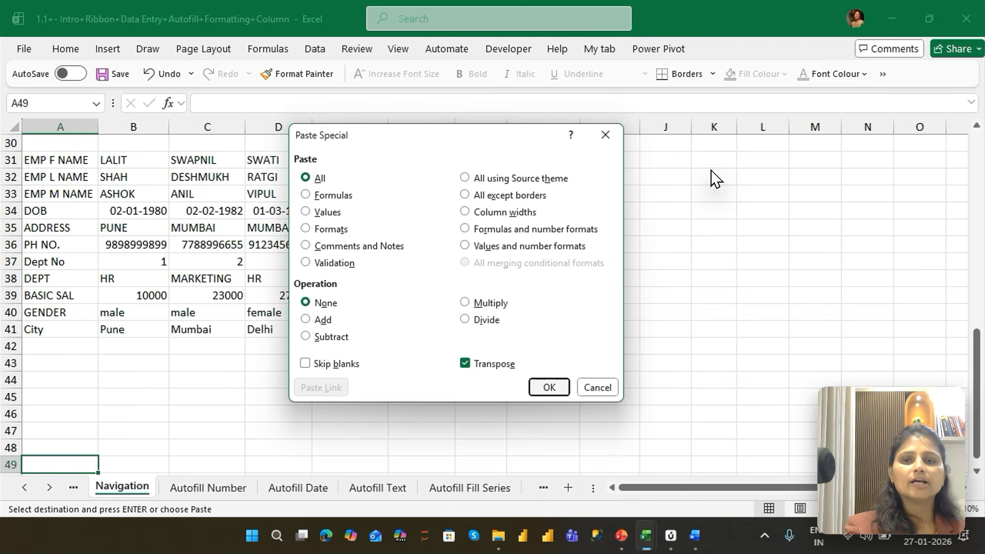
key("Return")
Paste another transposed copy of the header and first four records at cell H43
left_click(520, 371)
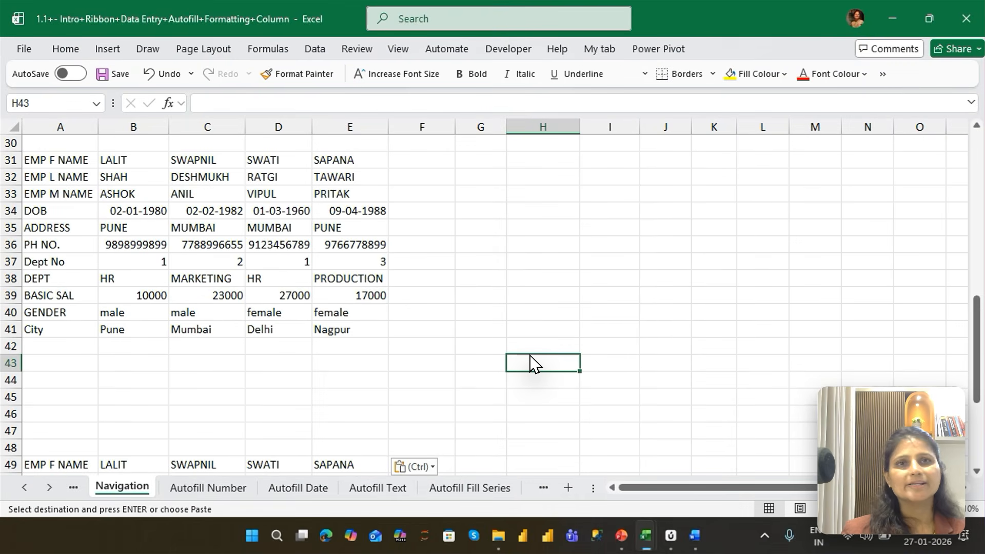
key("ctrl+alt+v")
key("alt+e")
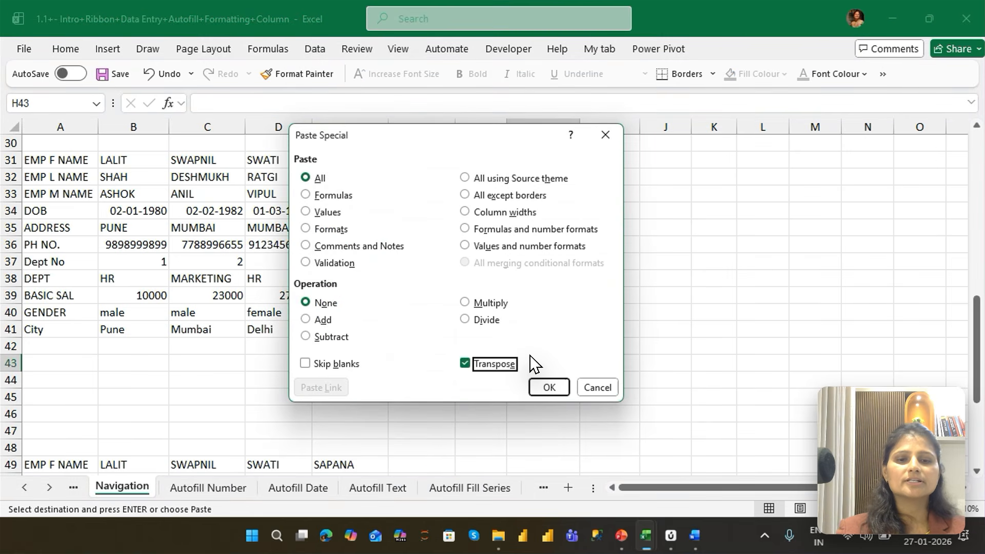
key("Return")
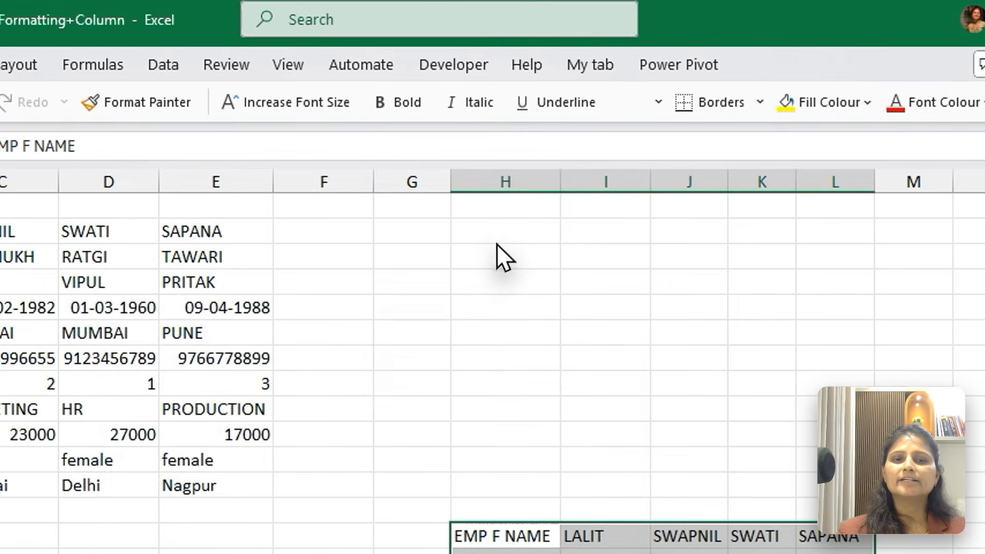
Paste one more transposed copy of the same range at cell H29
left_click(539, 166)
key("Up")
key("Up")
key("ctrl+alt+v")
key("alt+e")
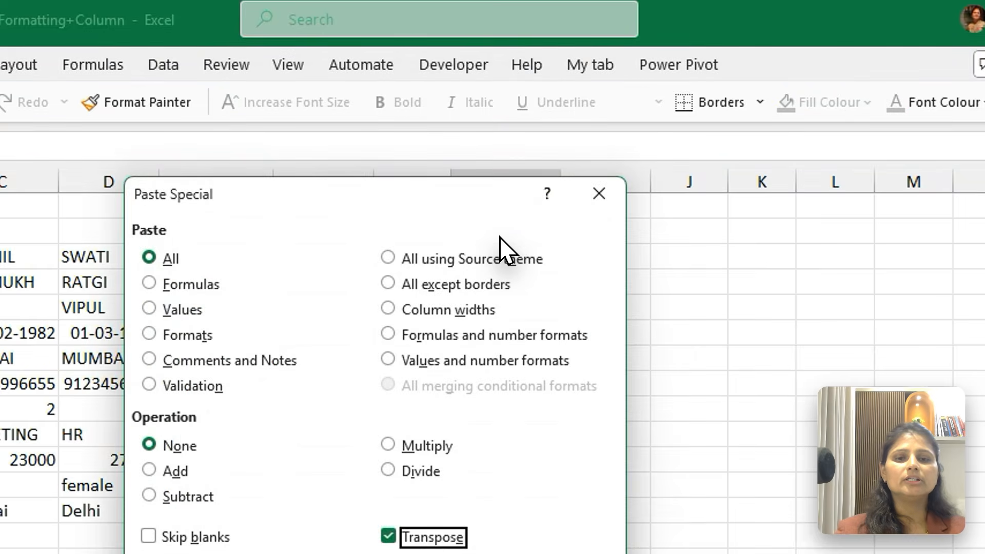
key("Return")
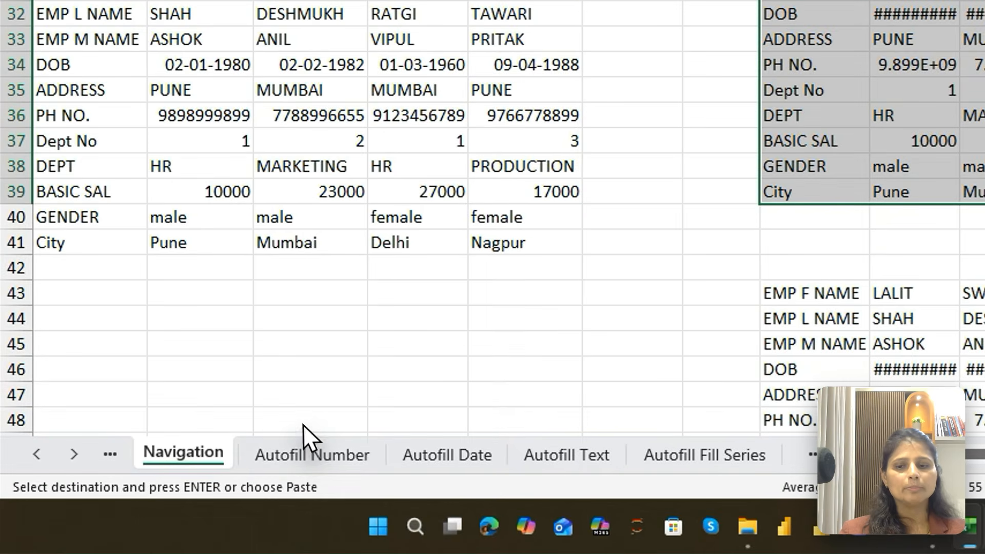
Switch to the Autofill Number sheet and select cell A6 in the example table
left_click(208, 487)
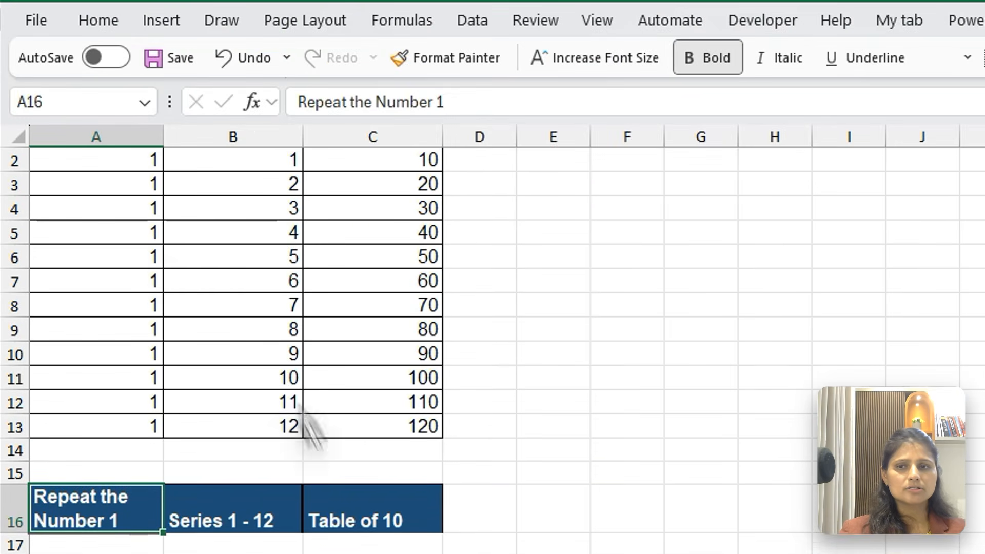
left_click(125, 258)
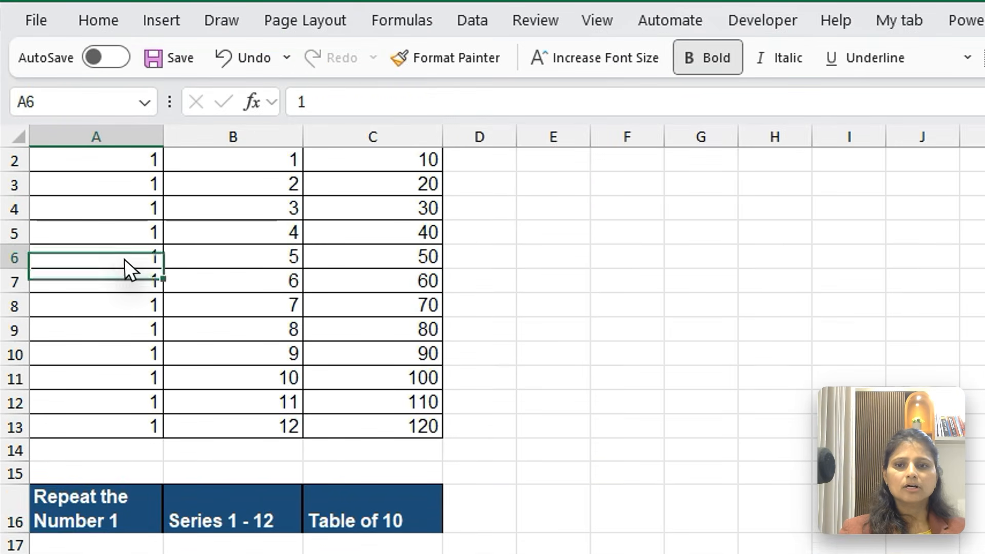
Examine the example columns from row 2 to 13: the repeated 1, the series 1 - 12 and the table of 10
key("ctrl+Up")
key("Down")
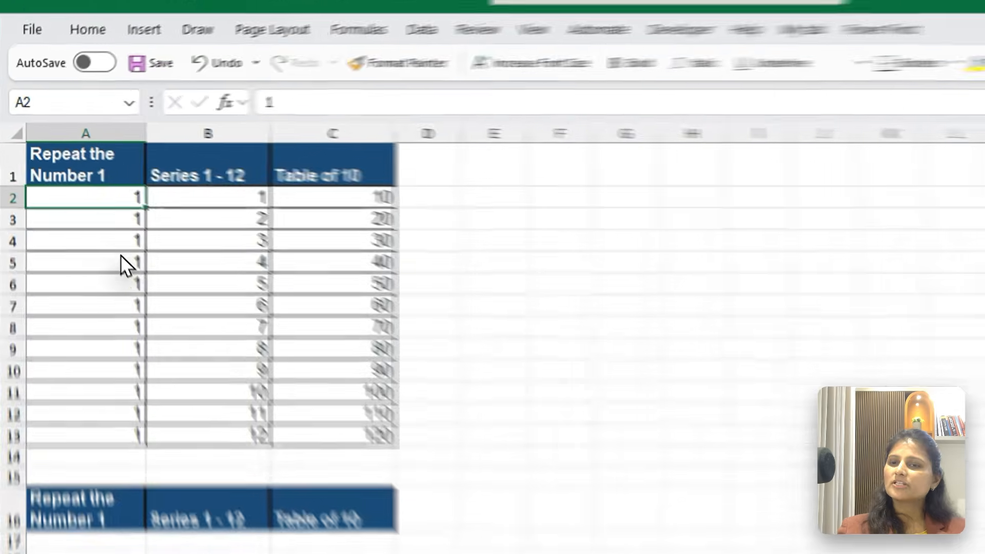
key("ctrl+shift+Down")
key("Right")
key("ctrl+shift+Down")
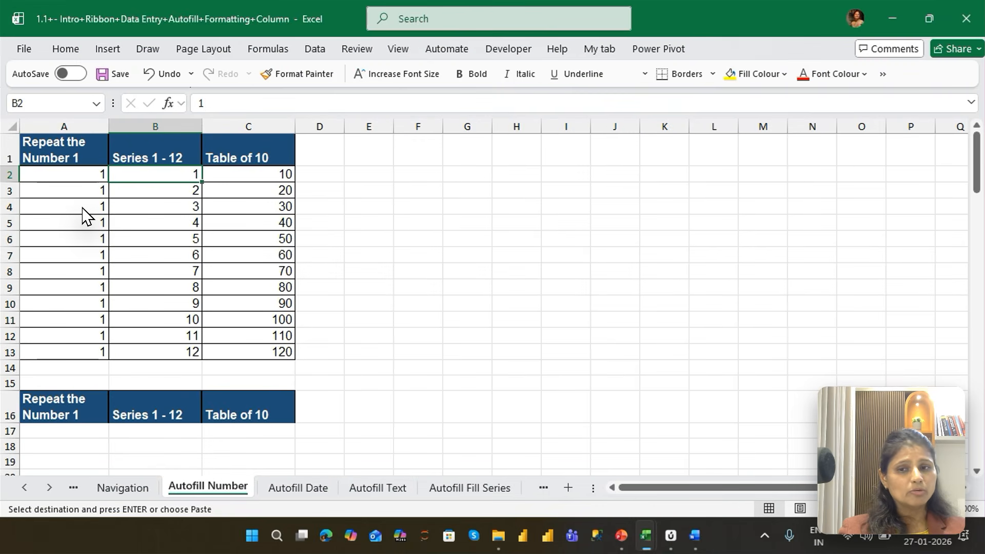
key("Right")
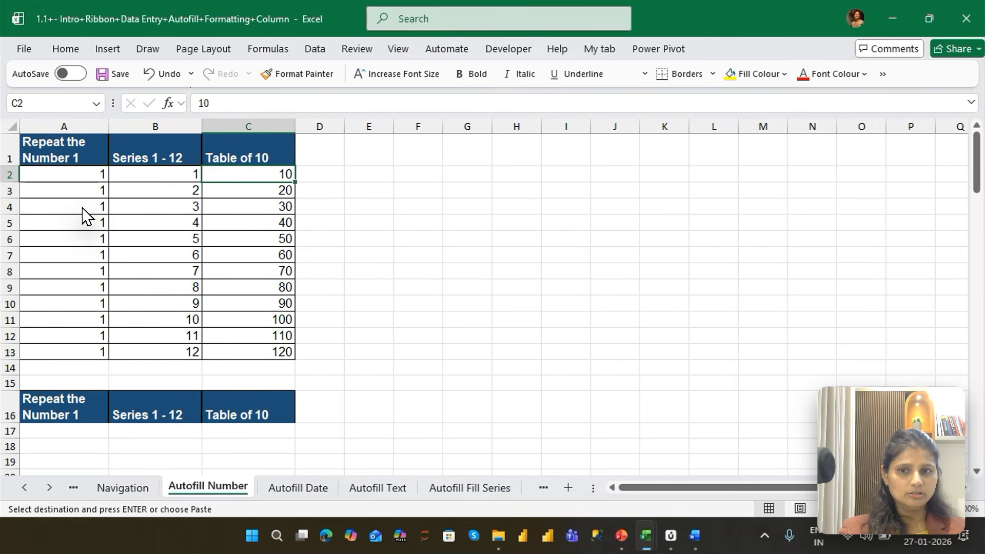
key("ctrl+shift+Down")
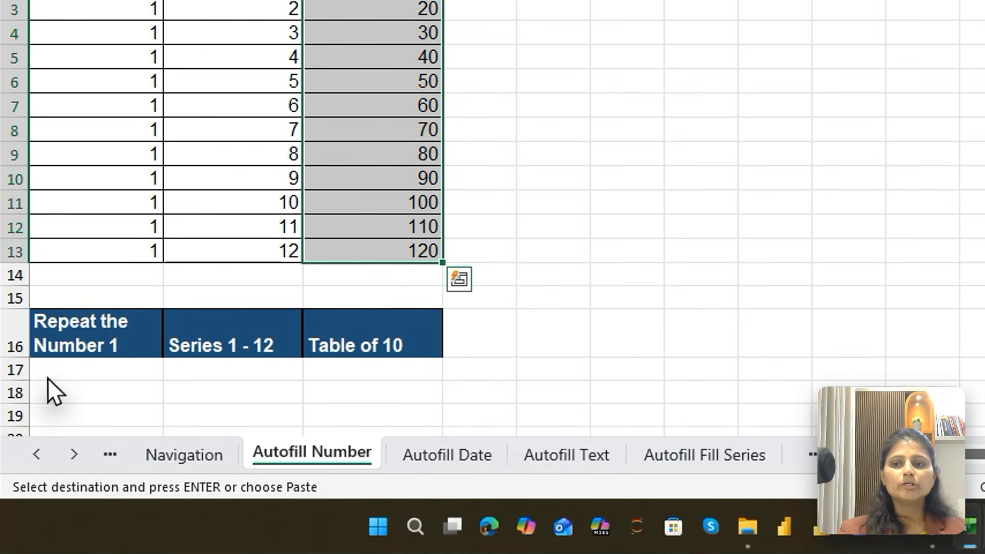
Enter 1 in cell A17, the first cell under the empty Repeat the Number 1 header
left_click(36, 429)
key("Down")
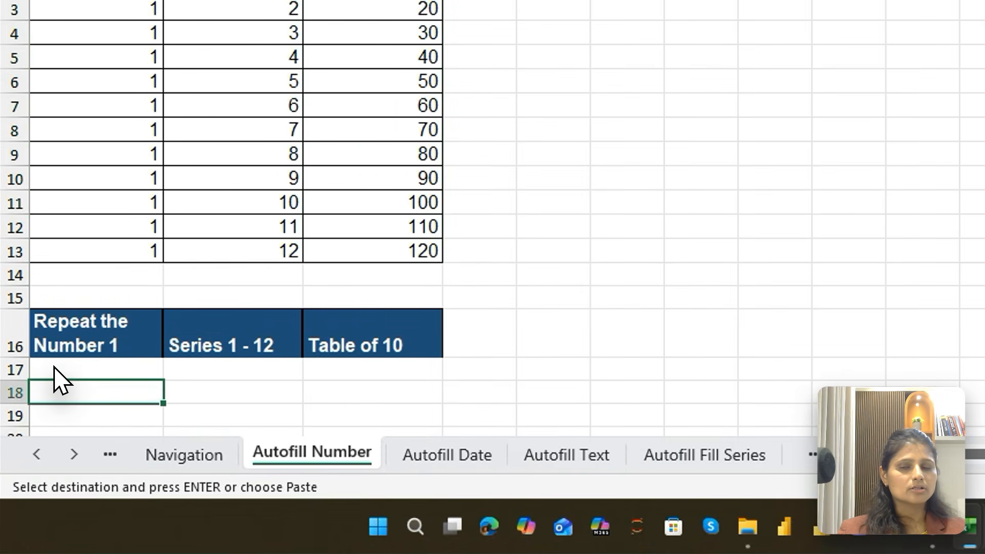
key("Down")
key("Down")
key("Down")
key("Down")
key("Down")
key("Down")
key("Down")
key("Down")
key("Down")
key("Down")
key("Down")
key("Down")
left_click(90, 105)
type("1")
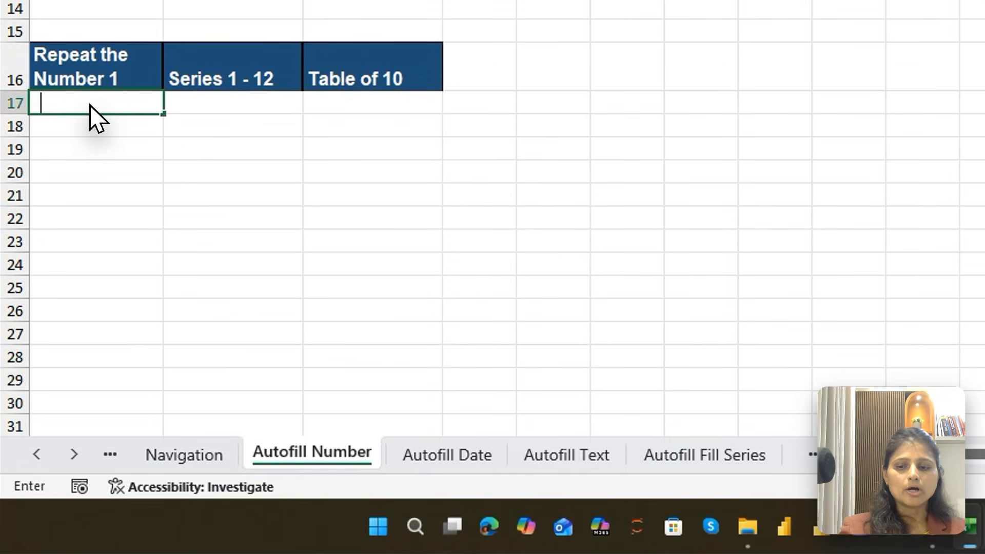
key("Return")
Enter 1 manually in A18 and A19, and clear both cells again
type("1")
key("Return")
type("1")
key("Return")
key("Up")
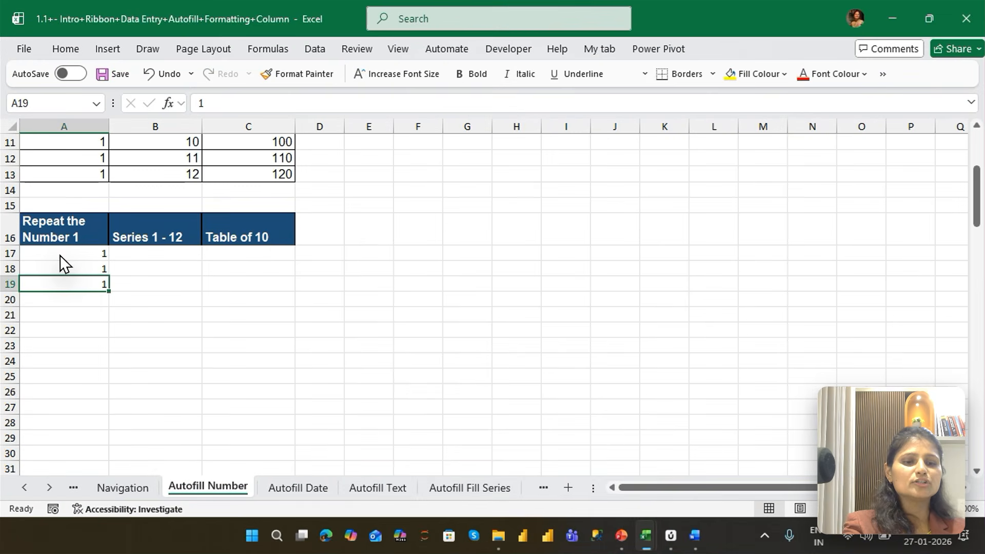
key("Delete")
key("Up")
key("Delete")
Copy the 1 in A17, paste it over A17:A28, and undo that paste
key("Up")
key("ctrl+c")
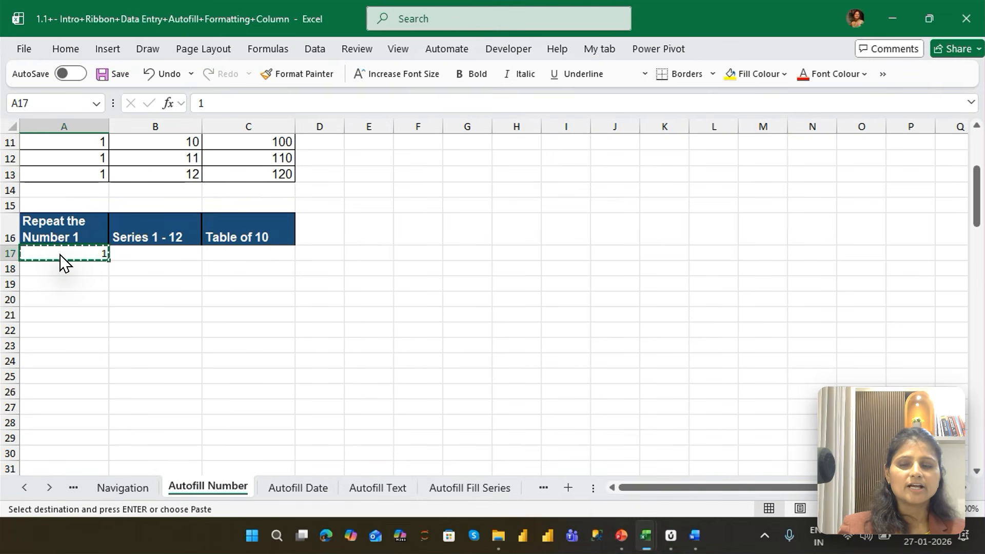
key("shift+Down")
key("shift+Down")
key("shift+Down")
key("shift+Down")
key("shift+Down")
key("shift+Down")
key("shift+Down")
key("shift+Down")
key("shift+Down")
key("shift+Down")
key("shift+Down")
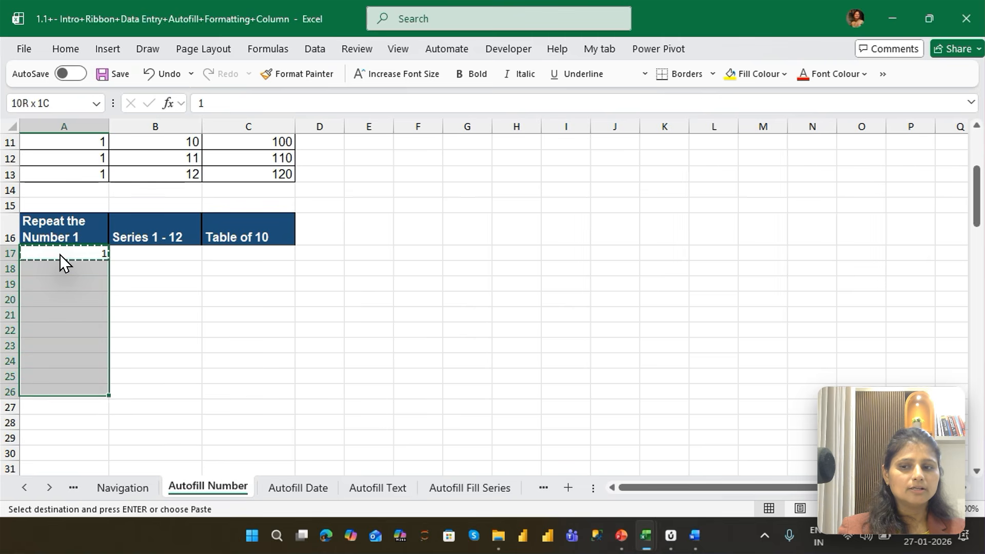
key("Return")
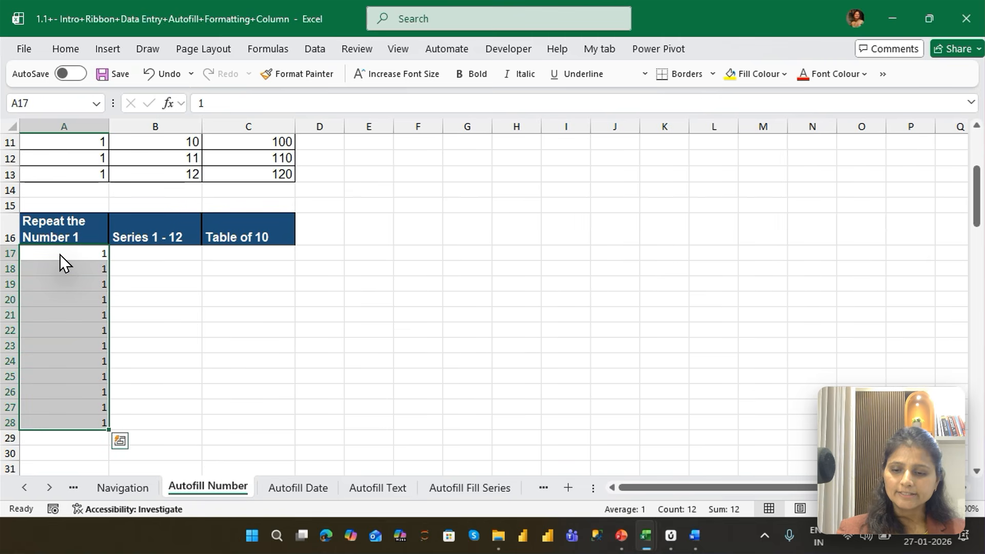
key("ctrl+z")
key("Up")
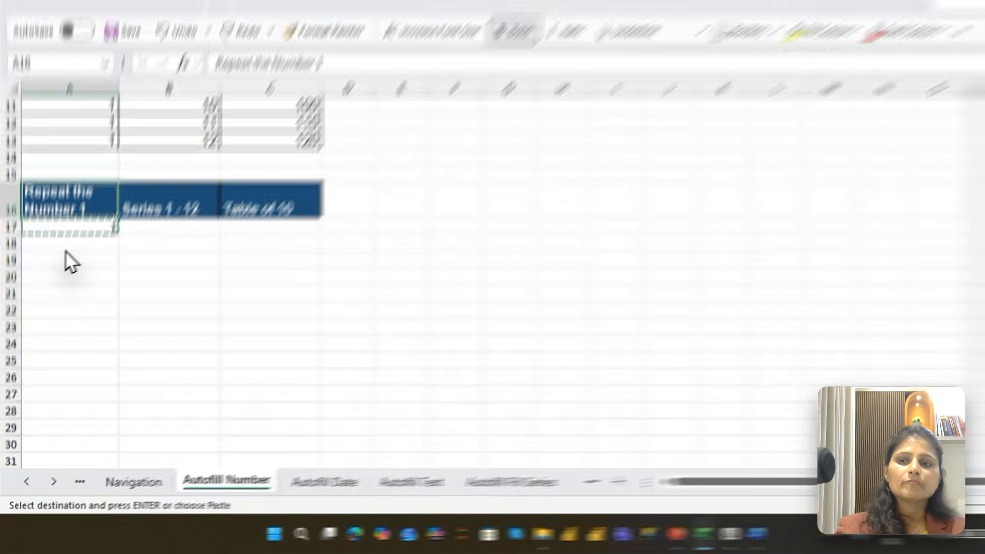
key("Escape")
Autofill the 1 from A17 down to A28 with the fill handle
left_click(62, 255)
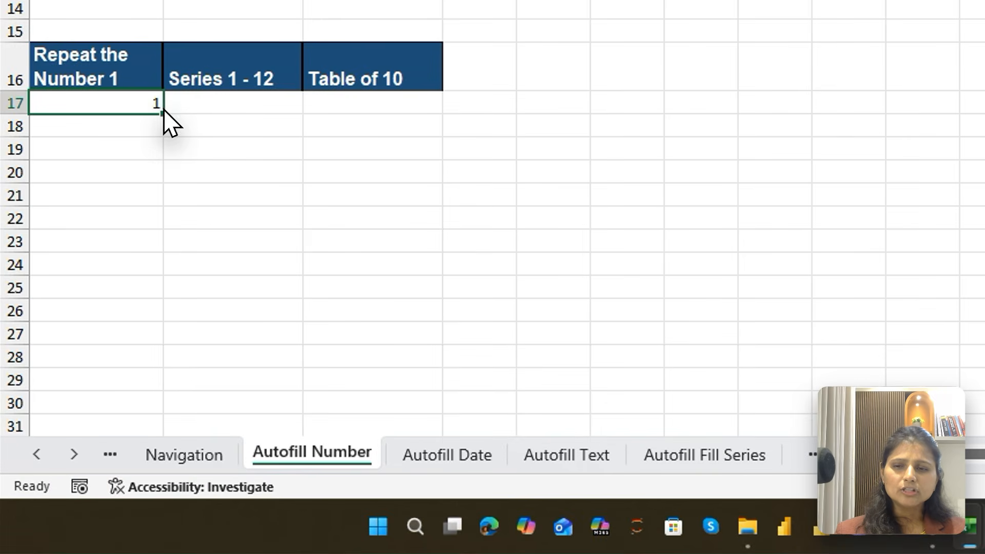
left_click_drag(109, 261, 106, 364)
left_click_drag(157, 264, 149, 383)
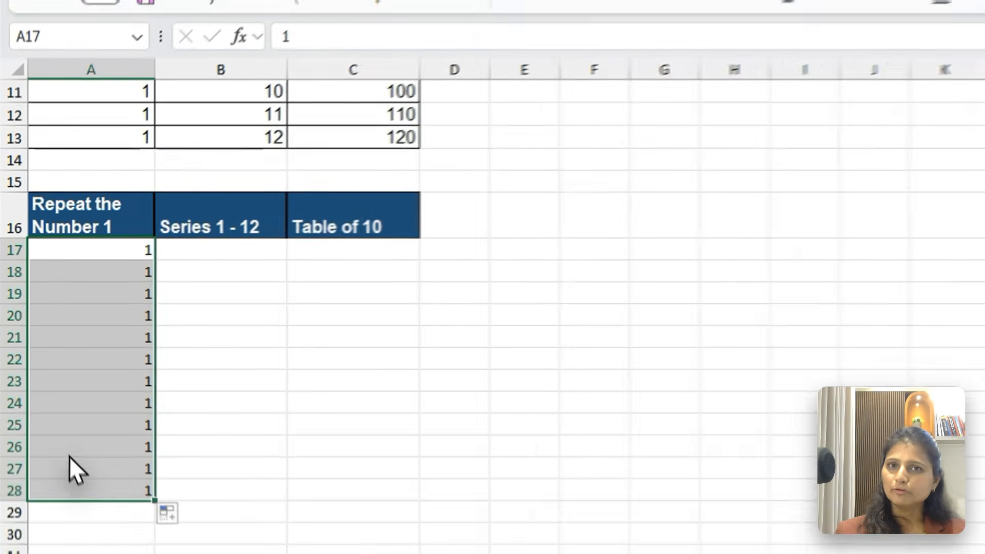
Enter the starting values 1 and 2 in B17 and B18 under Series 1 - 12
left_click(207, 253)
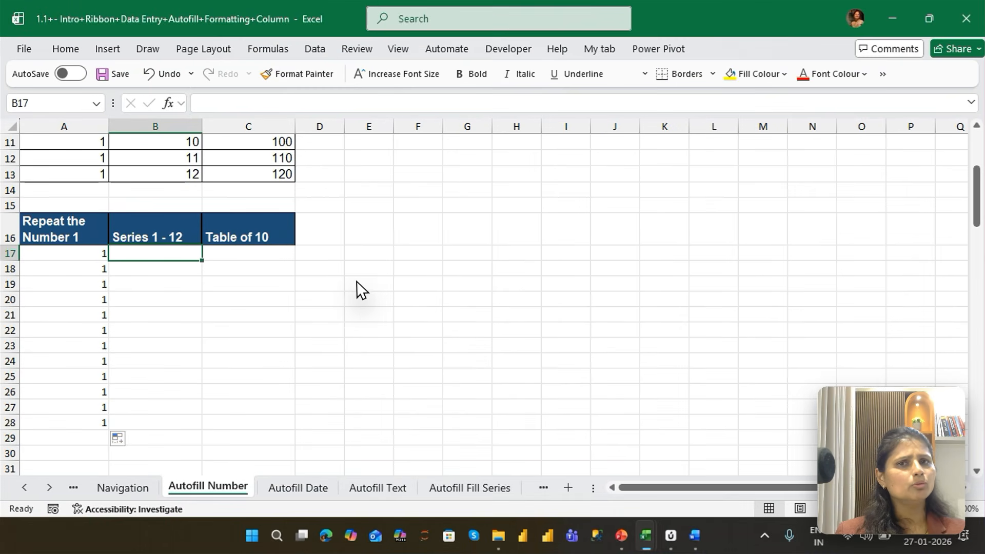
type("1")
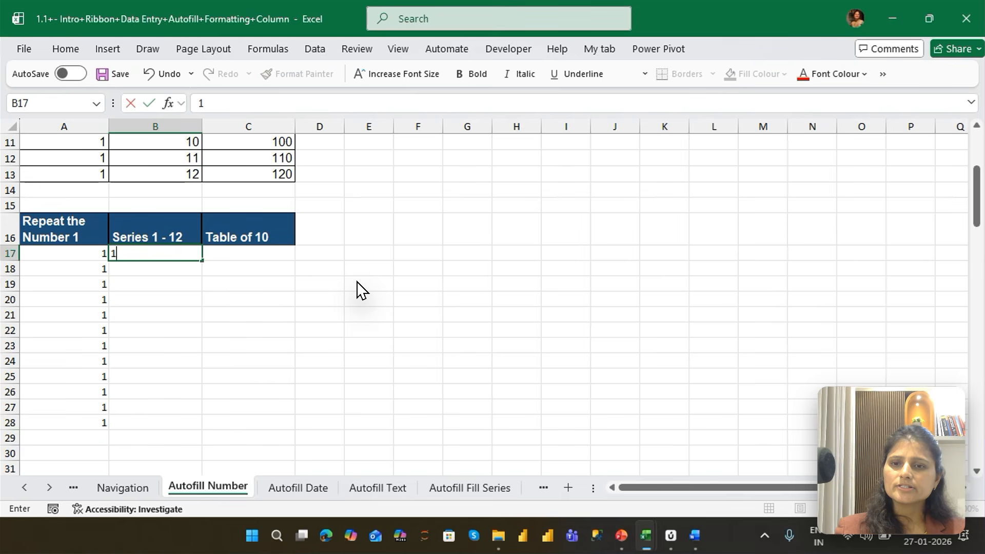
key("Return")
type("2")
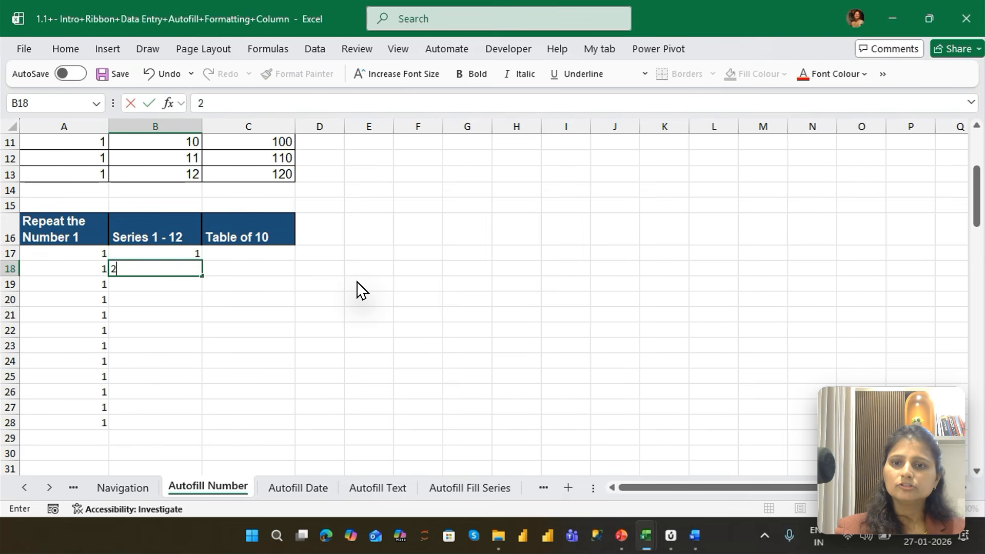
key("Return")
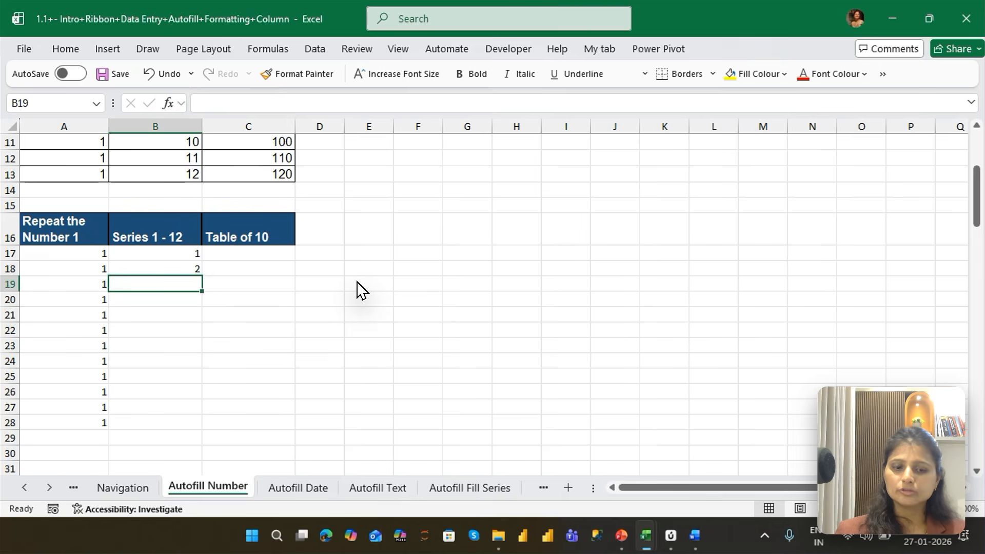
Autofill the number series from B17:B18 down to B28 so it runs up to 12
key("Up")
key("Up")
key("shift+Down")
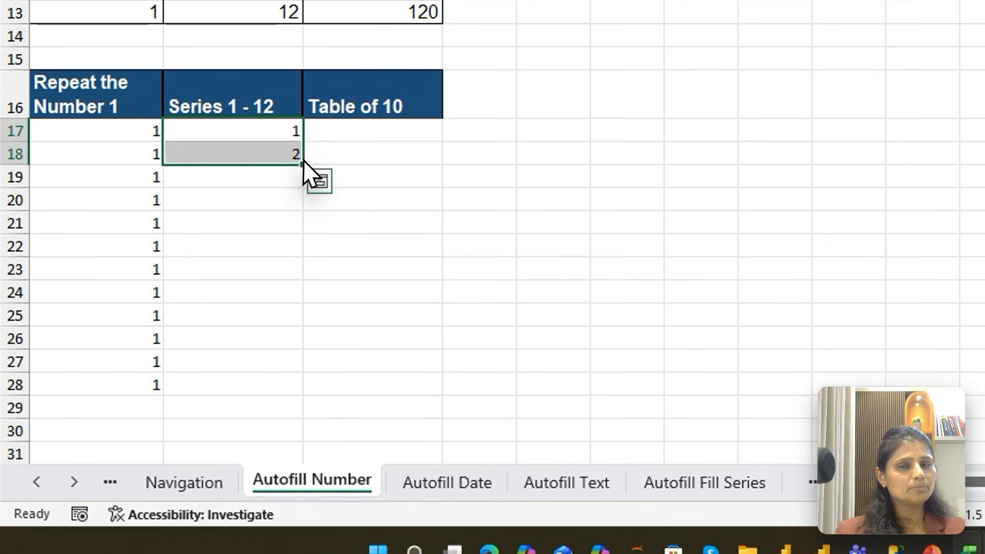
left_click_drag(303, 165, 307, 403)
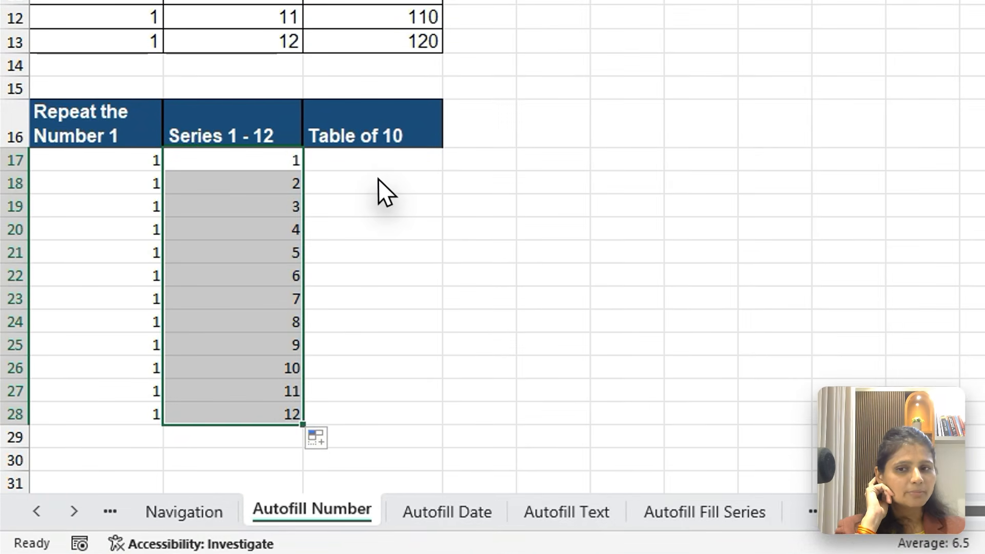
Enter the starting values 10 and 20 in C17 and C18 under Table of 10
left_click(251, 264)
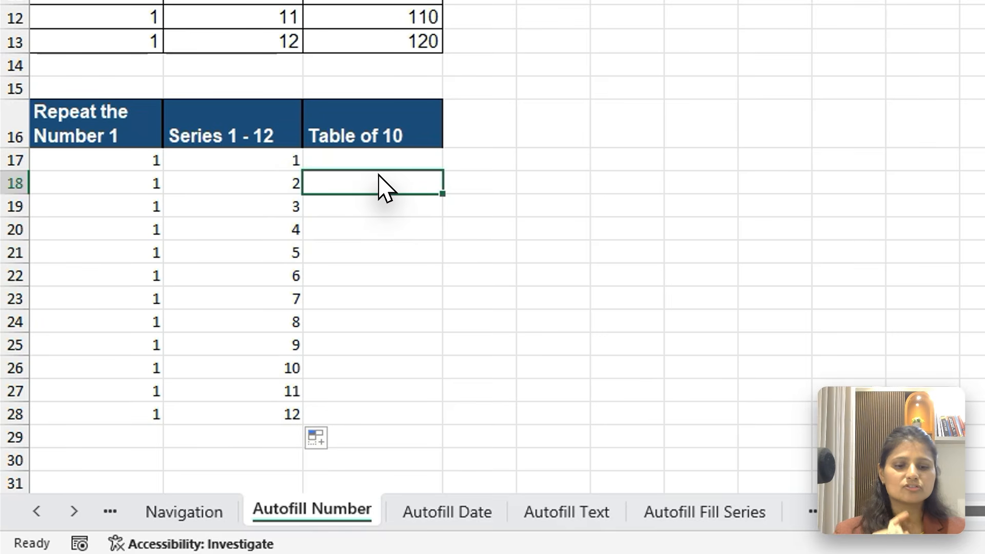
key("Up")
type("10")
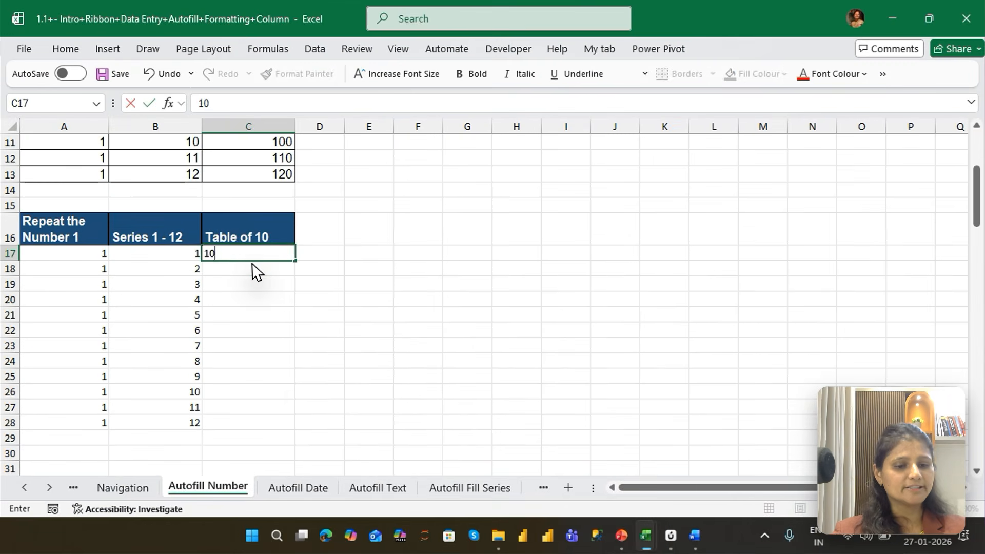
key("Return")
type("20")
key("Return")
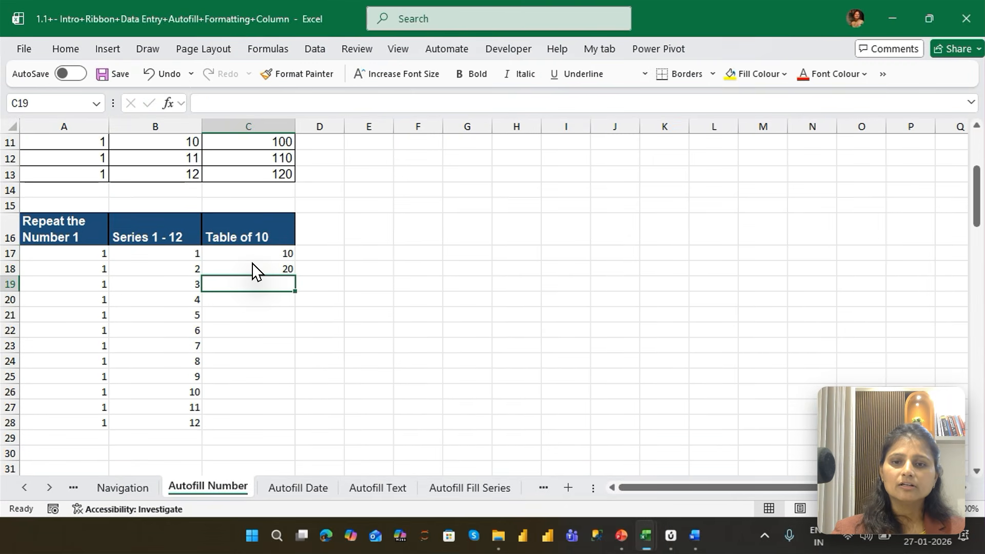
Autofill the multiples of 10 from C17:C18 down to C28 so they run up to 120
key("Up")
key("Up")
key("shift+Down")
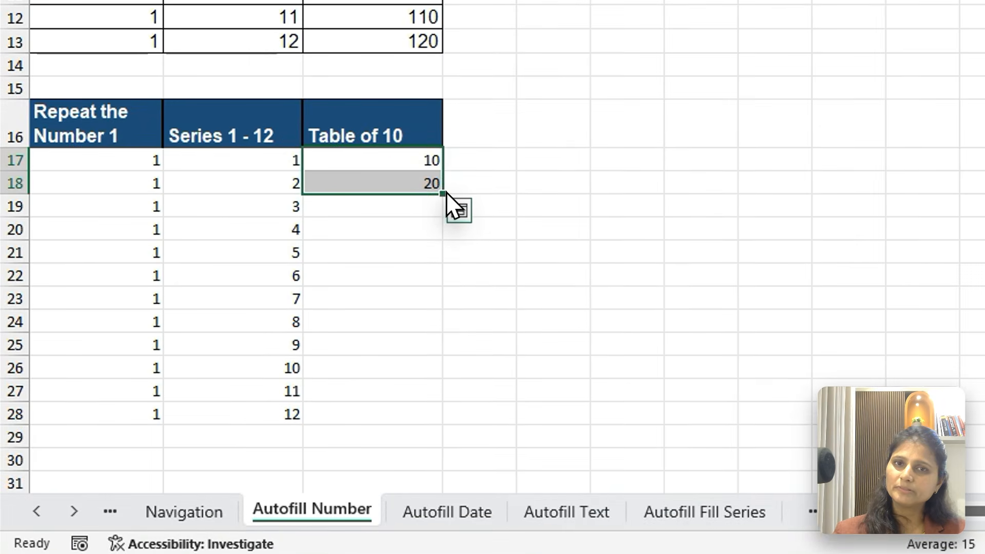
left_click_drag(297, 276, 298, 276)
left_click_drag(445, 192, 441, 421)
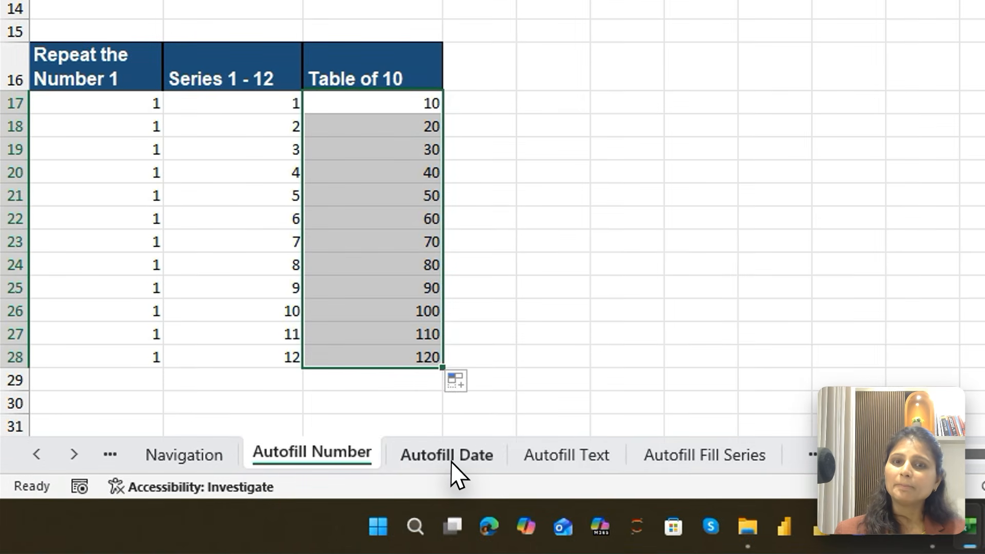
Switch to the Autofill Date sheet and examine the example columns of dates increasing by day, month and year
left_click(300, 491)
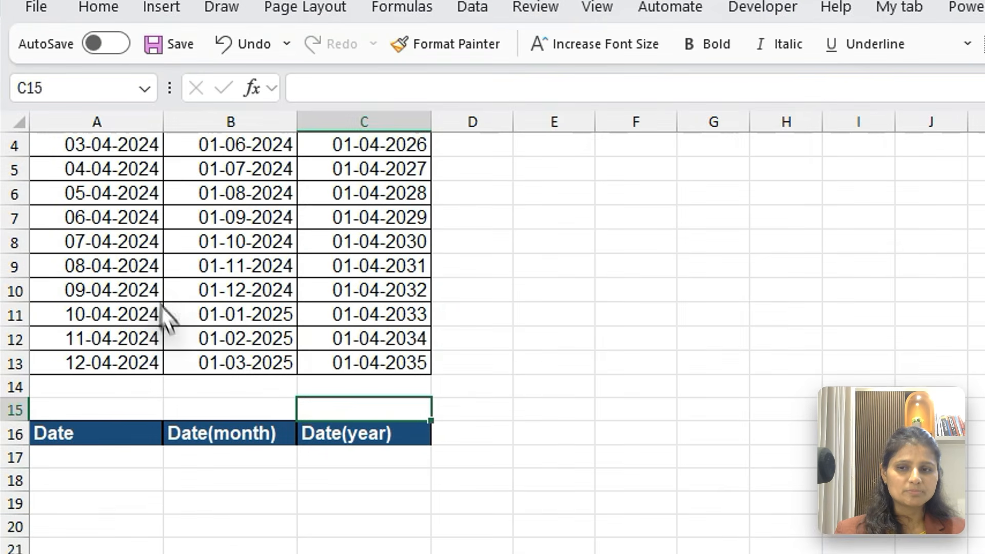
left_click(111, 49)
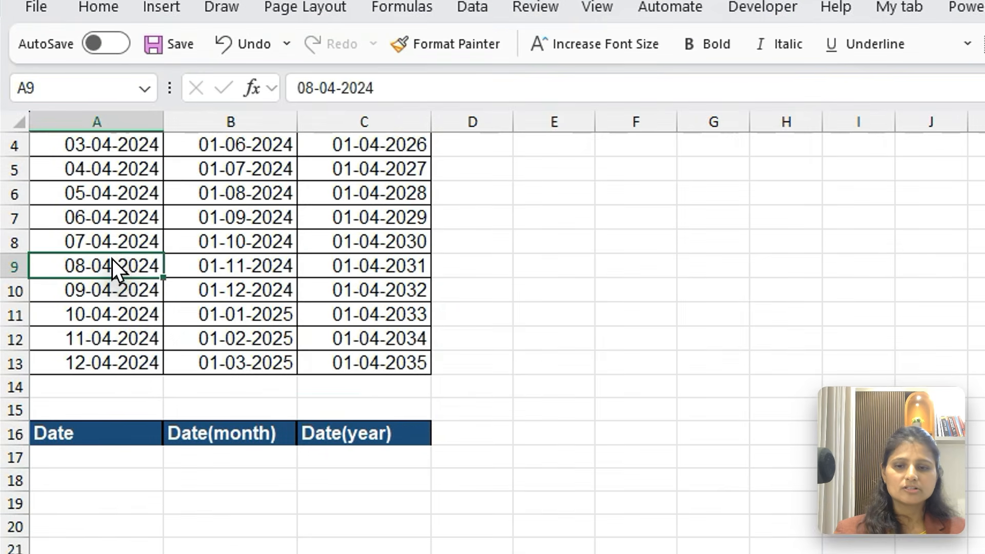
key("ctrl+Up")
key("Down")
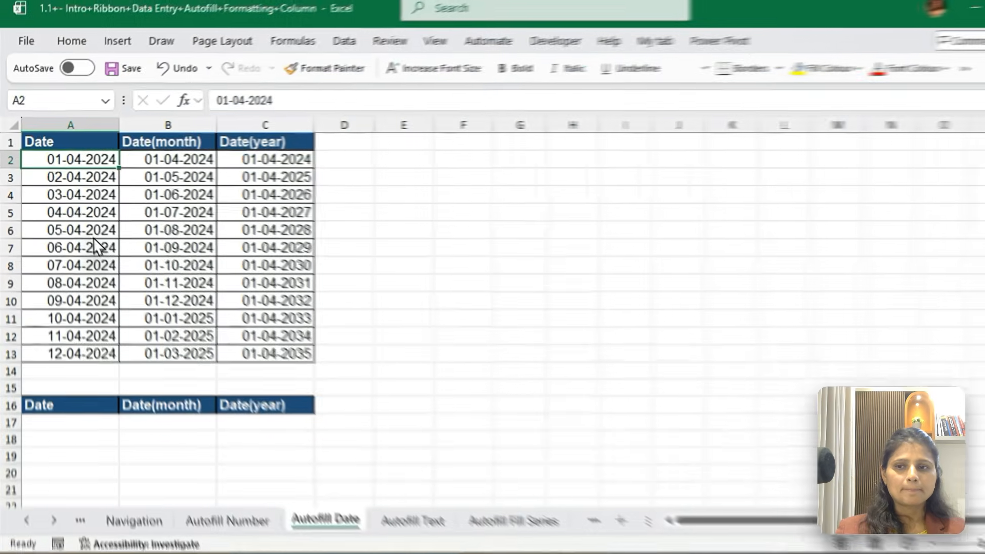
key("ctrl+shift+Down")
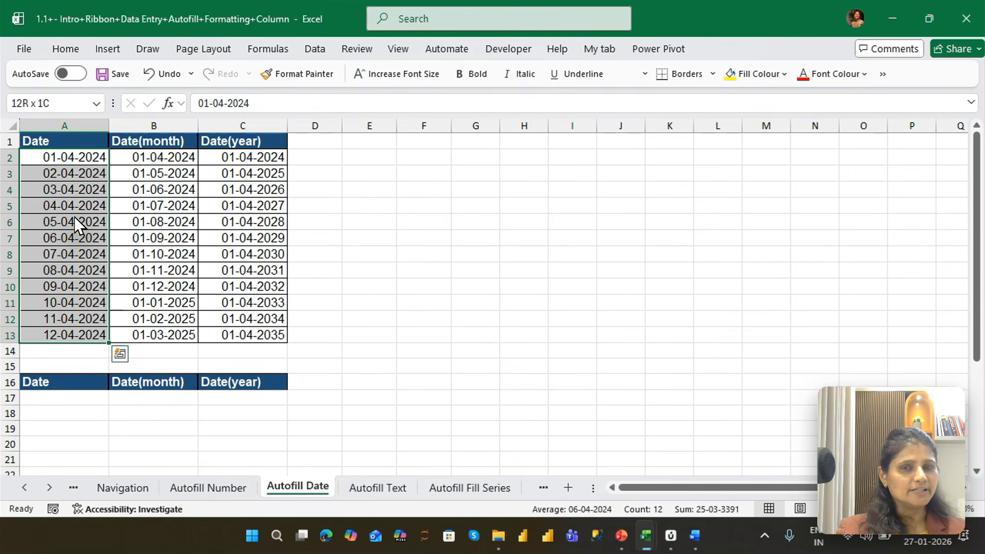
key("Right")
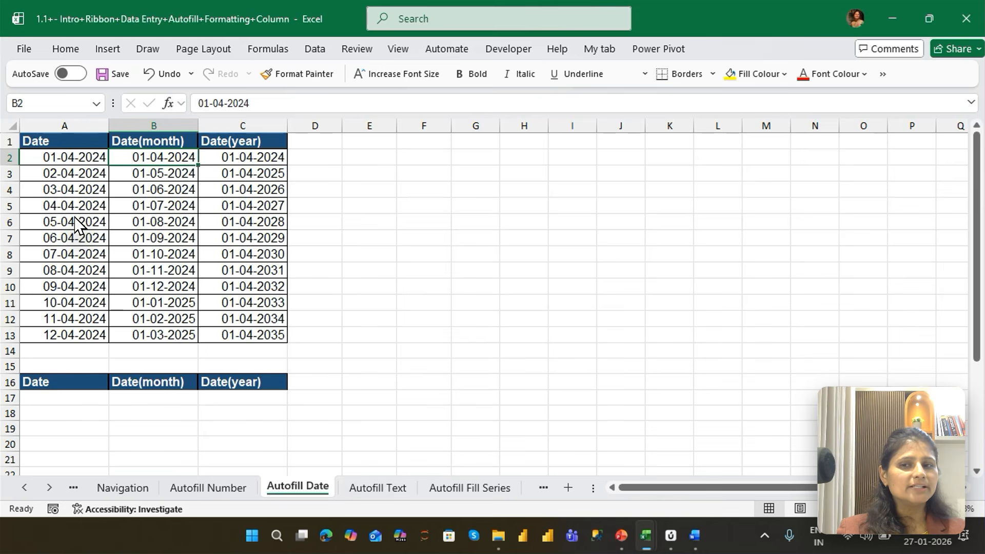
key("shift+Down")
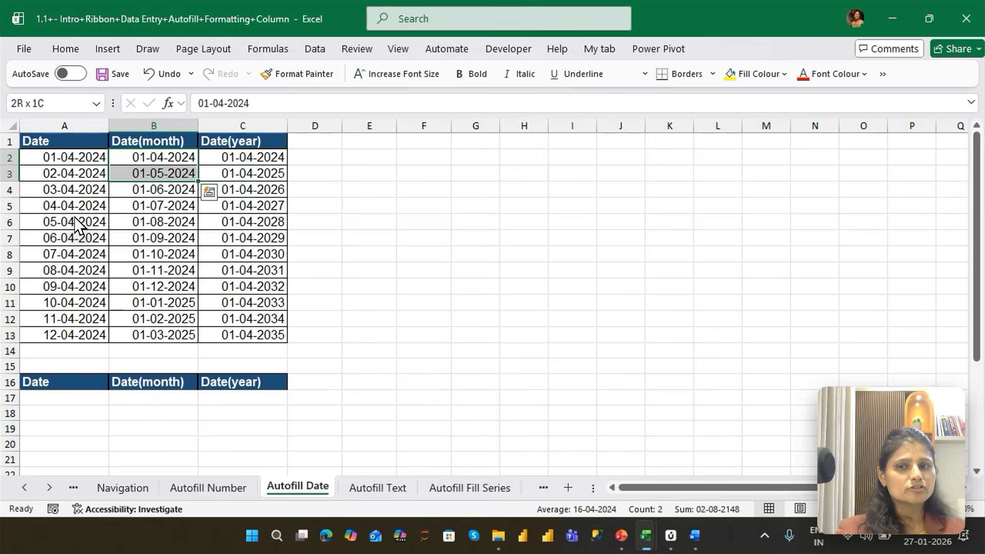
key("shift+Down")
key("shift+Down")
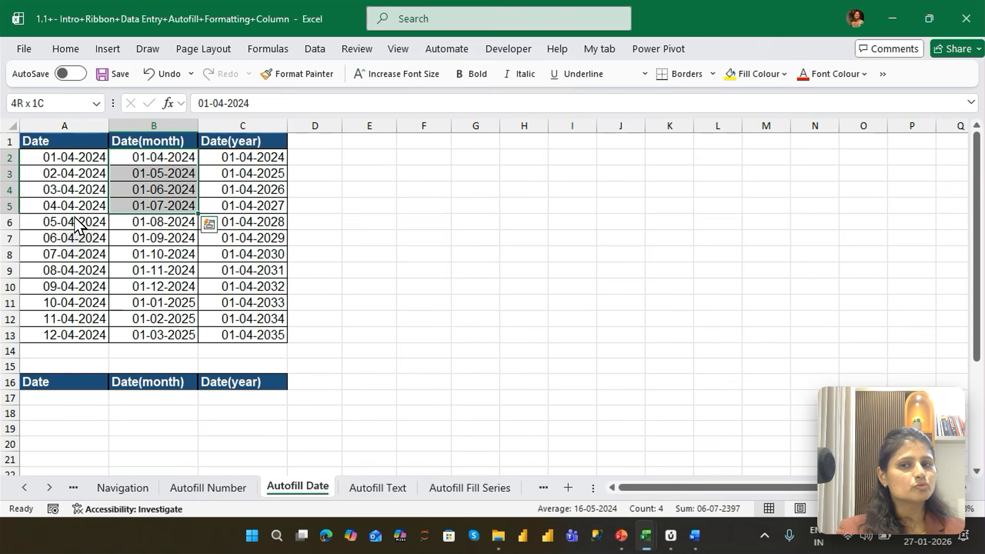
key("shift+Down")
key("Right")
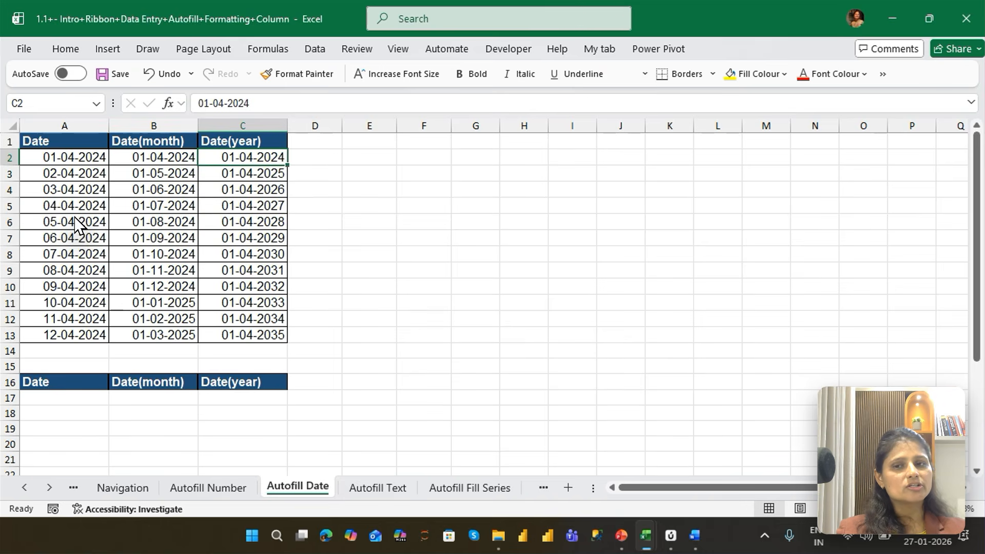
key("shift+Down")
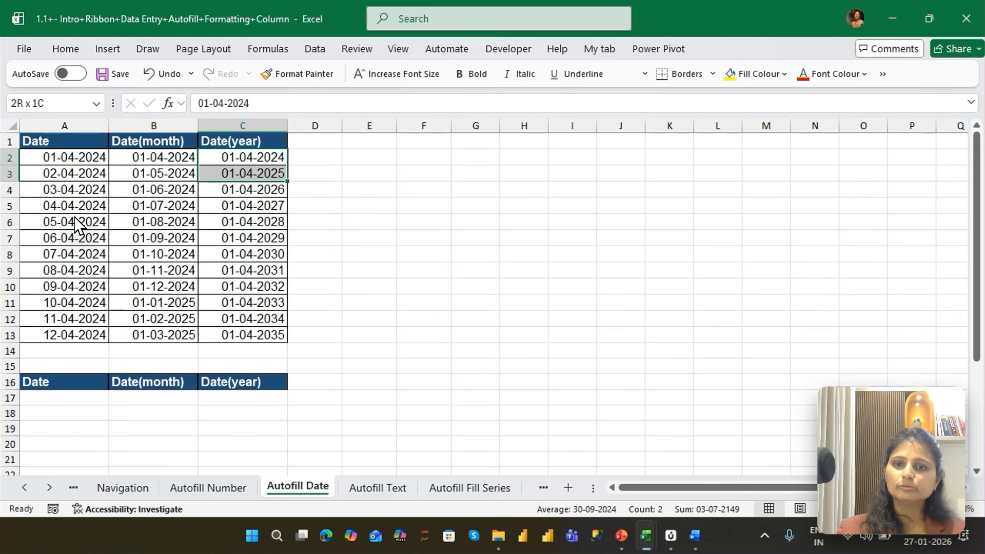
key("shift+Down")
Enter the date 1/4/2026 in A17 and autofill daily dates down to A28
left_click(64, 398)
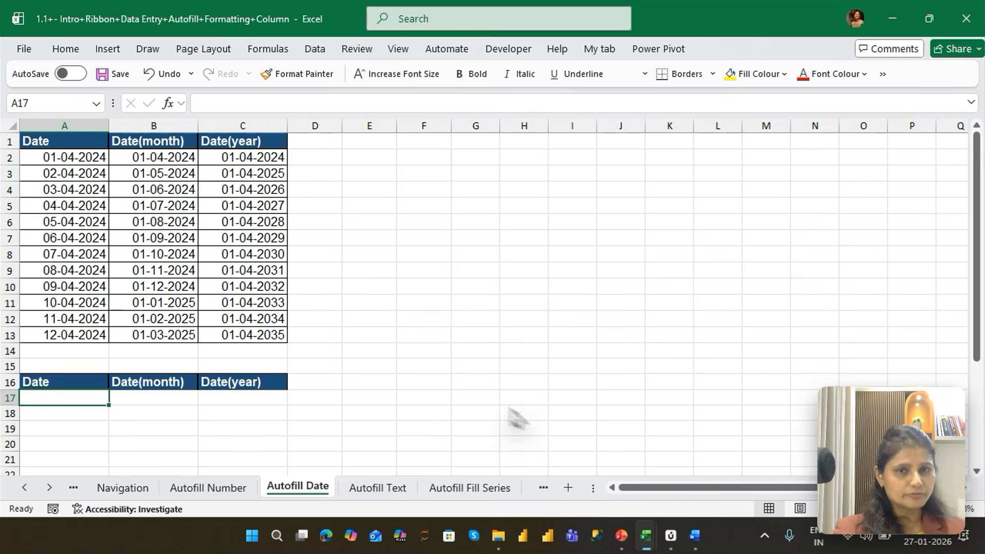
type("1/4")
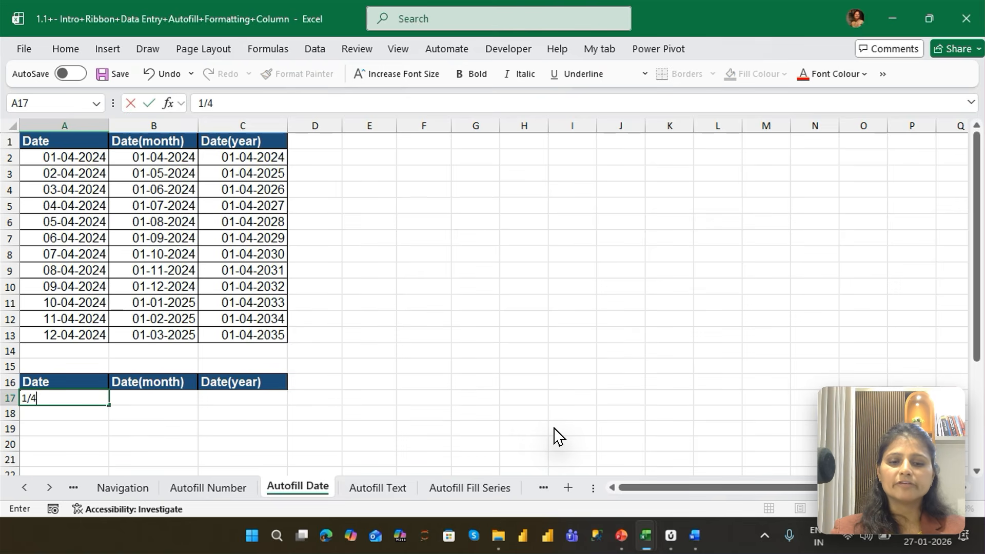
type("/2026")
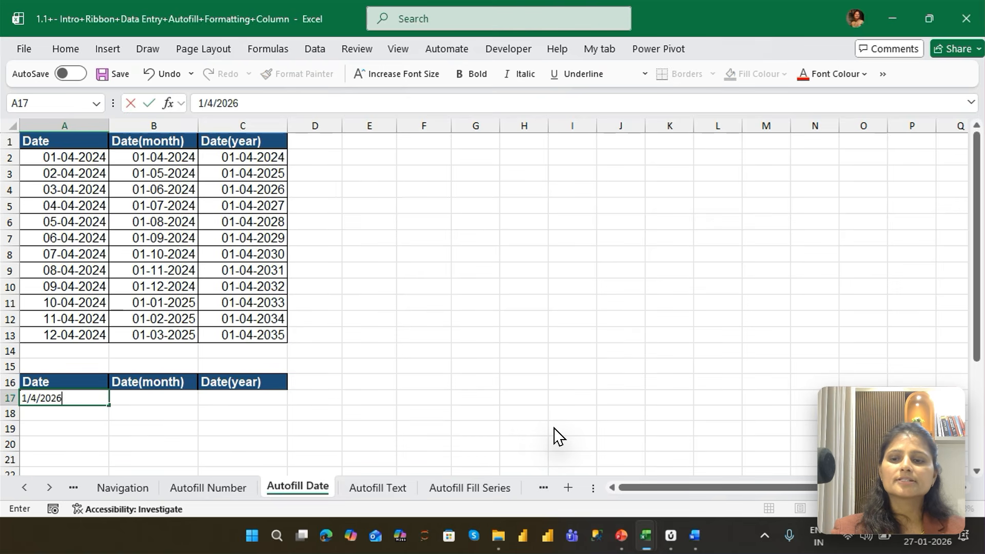
key("Return")
key("Up")
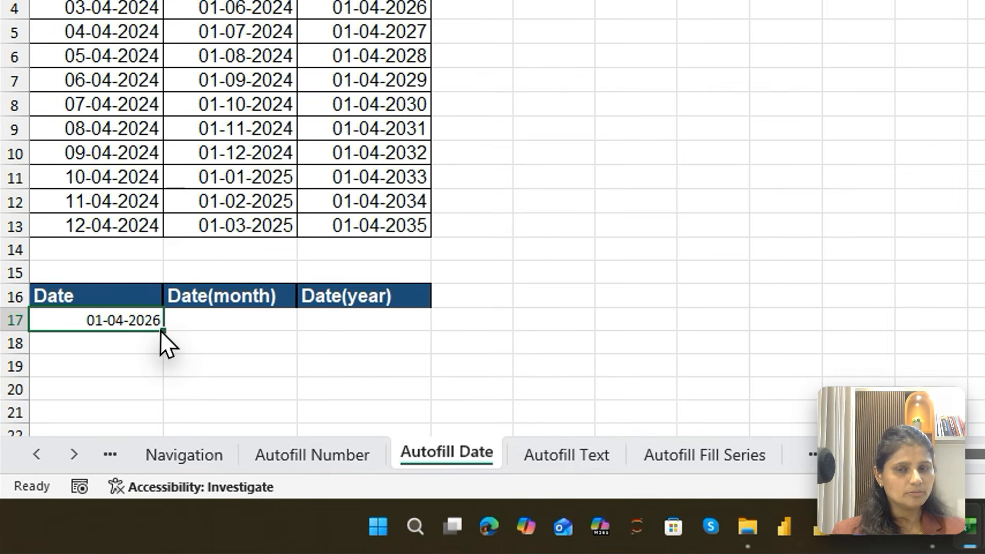
left_click_drag(107, 405, 103, 513)
left_click_drag(157, 493, 154, 399)
Enter the starting dates 1/4/2026 and 1/5/2026 in B17 and B18 under Date(month)
left_click(252, 126)
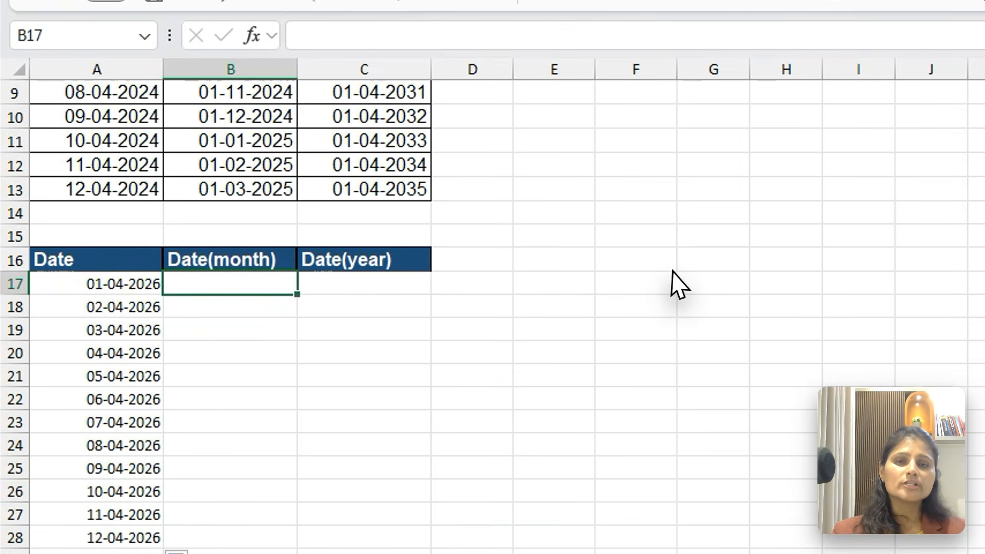
type("1/4/2026")
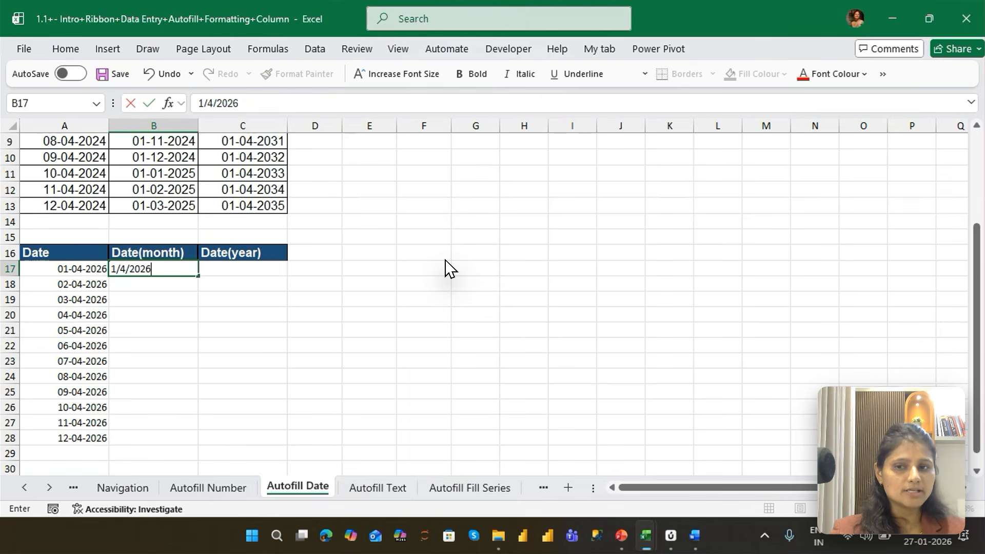
key("Return")
type("1/5/202")
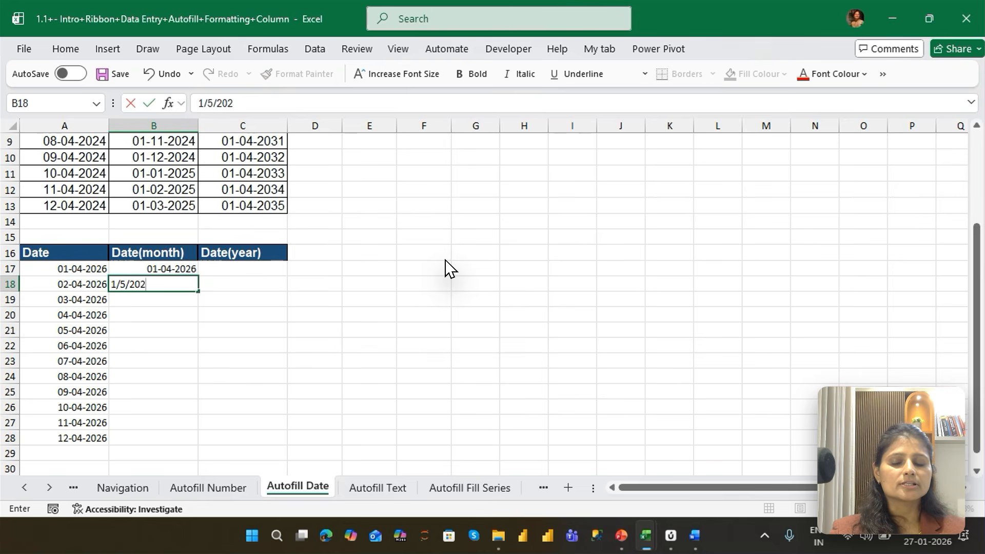
type("6")
key("shift+Return")
Autofill the monthly dates from B17:B18 down to B28 and check the entry in B26
key("shift+Down")
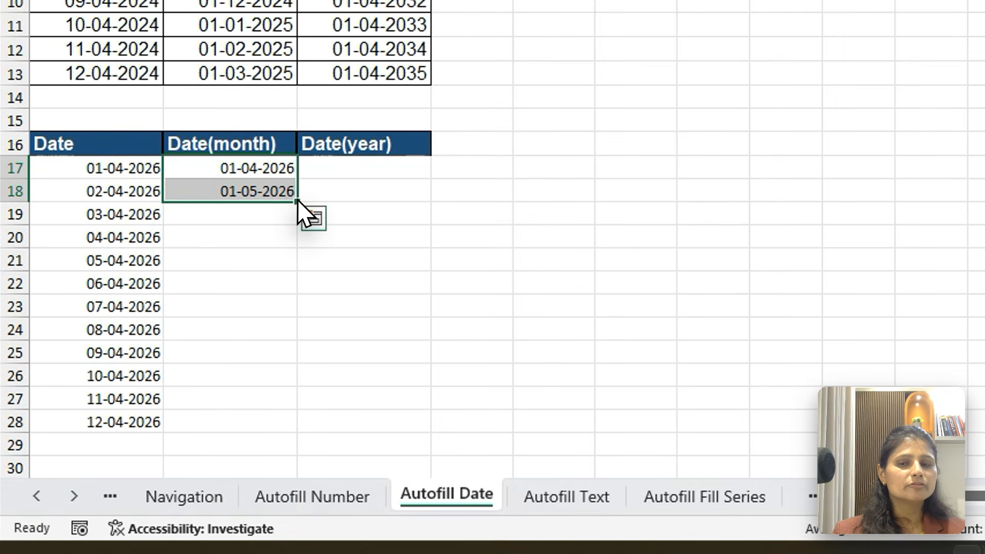
left_click_drag(199, 290, 200, 390)
left_click_drag(302, 359, 288, 432)
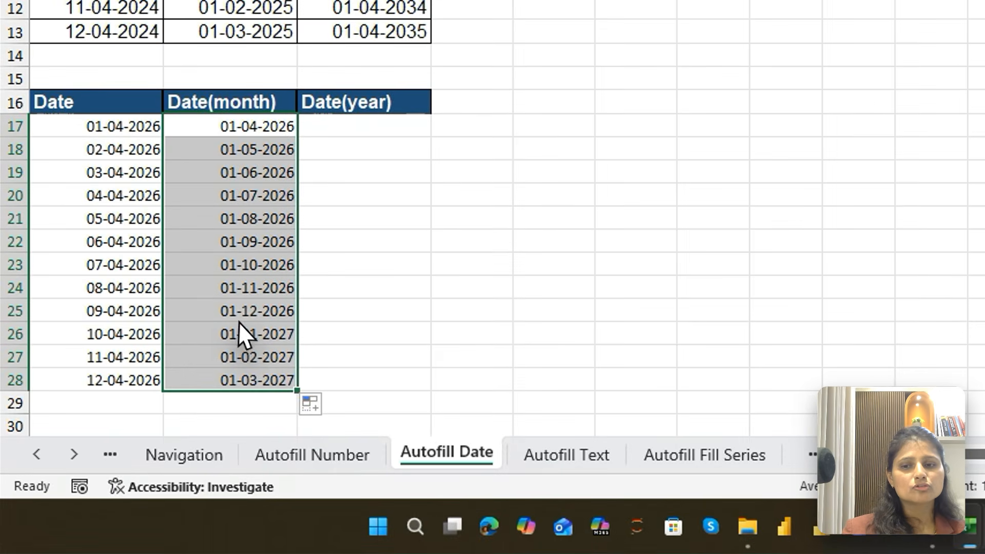
left_click(164, 406)
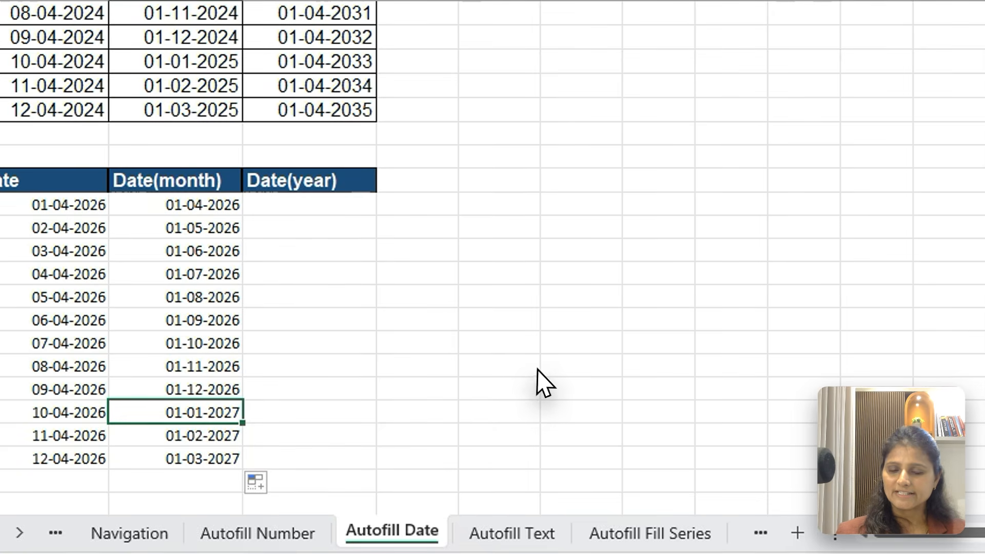
Enter the date 1/4/2026 in C17 under Date(year)
left_click(208, 265)
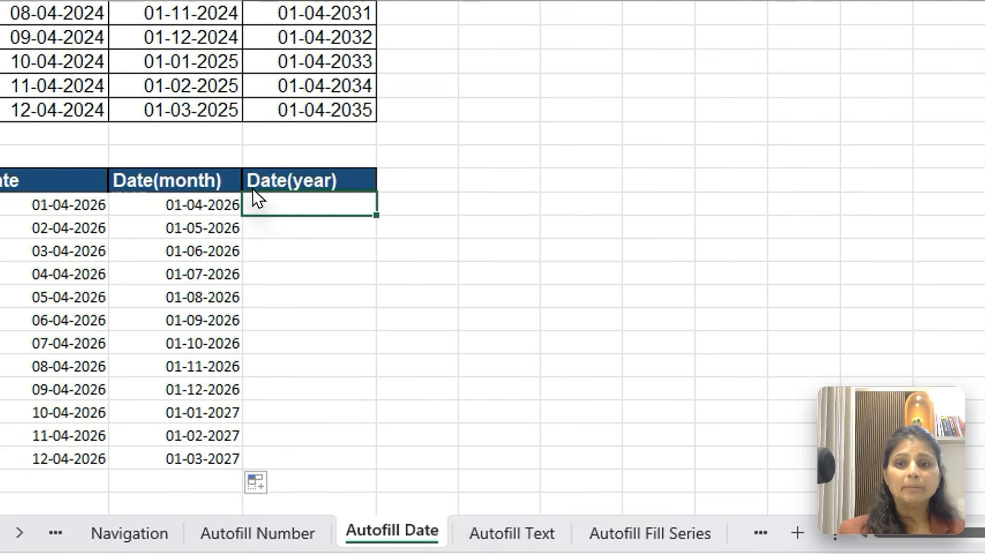
type("1/")
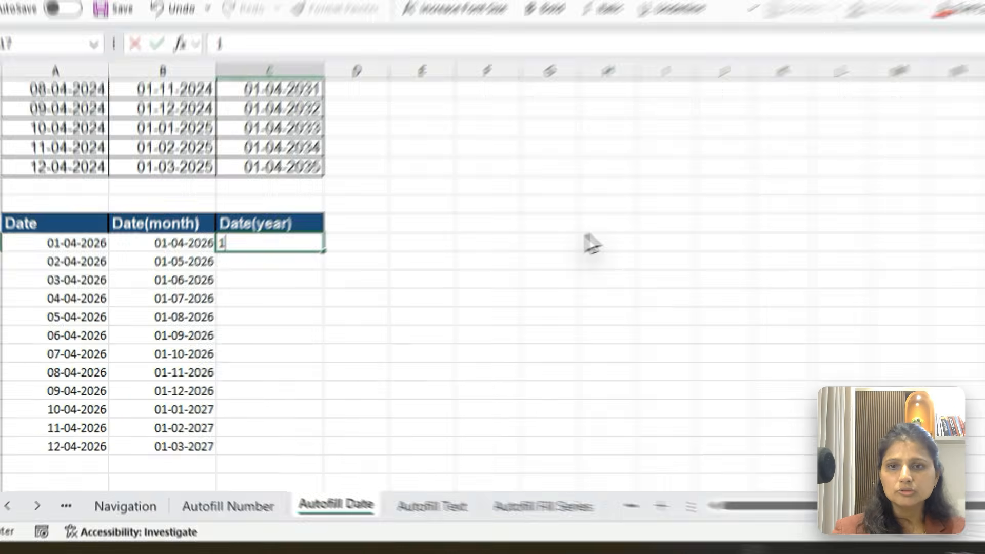
type("5")
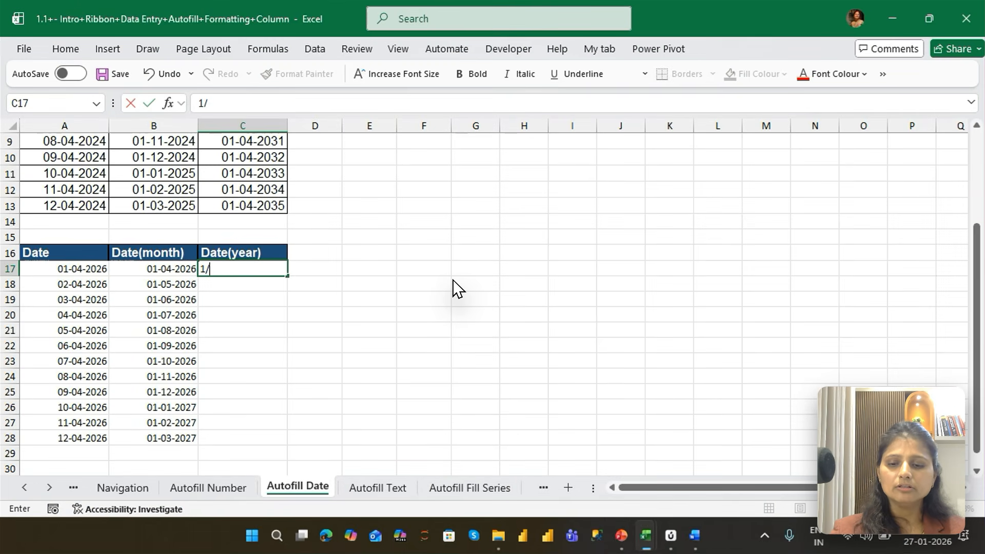
type("/2026")
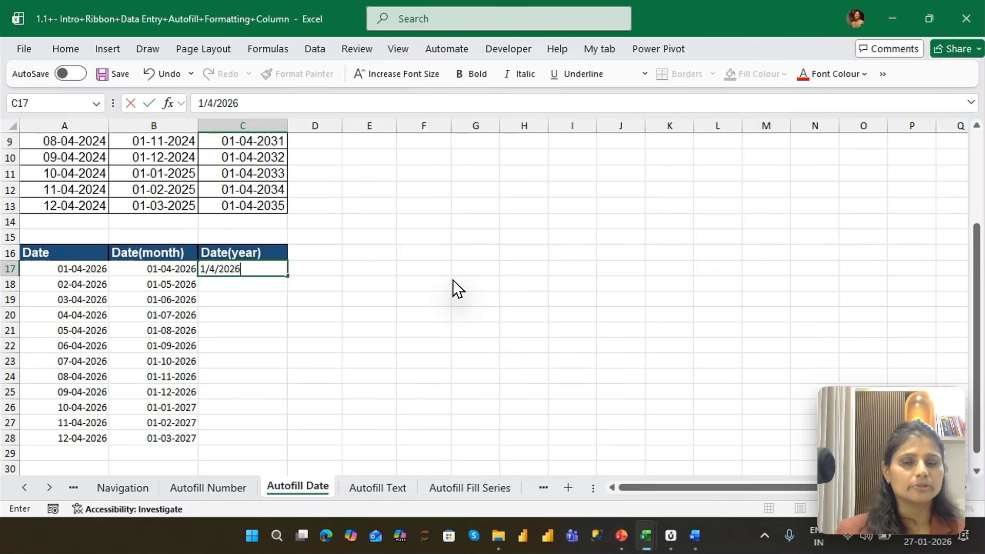
key("Return")
key("Up")
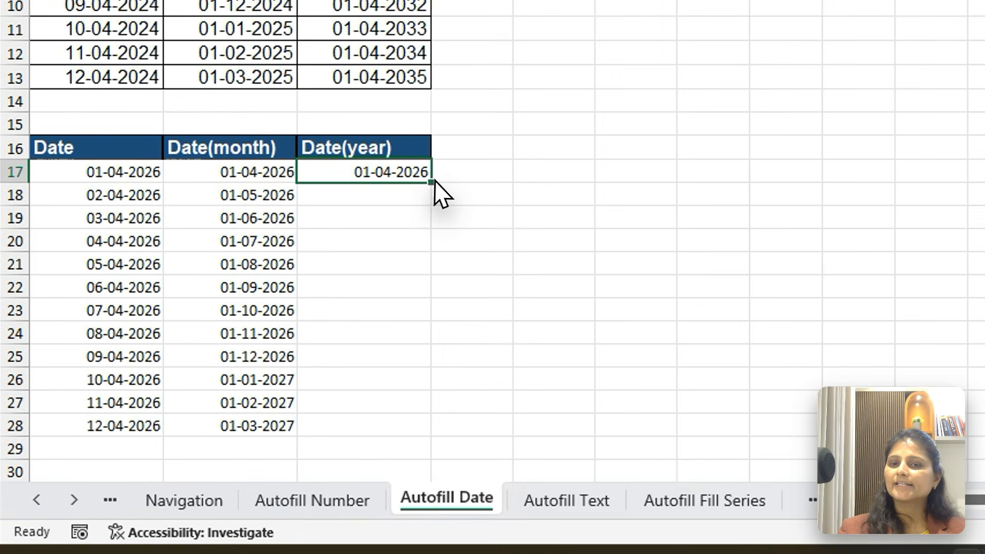
Autofill C17 down to C28 and set the fill option to Fill Years so the dates increase yearly
left_click(408, 197)
left_click(425, 180)
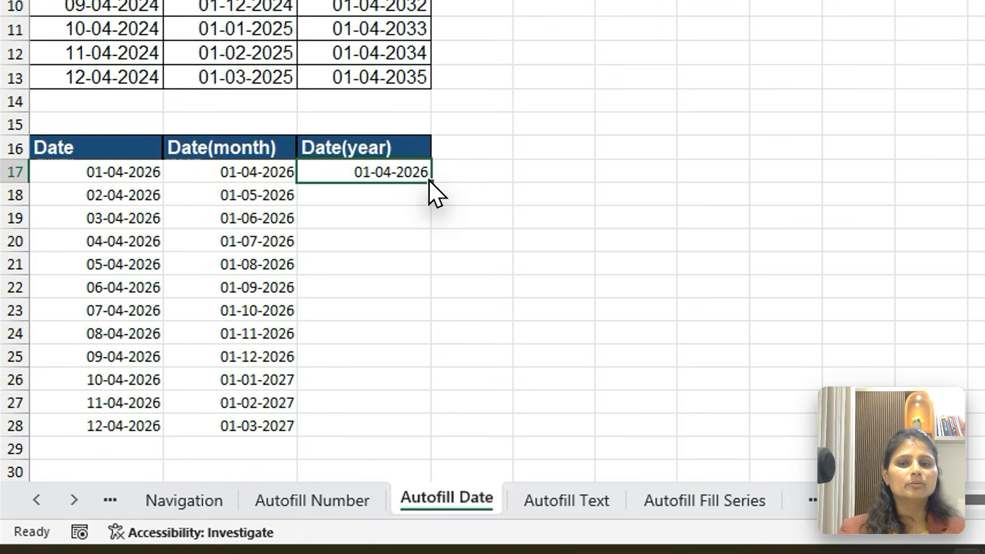
left_click_drag(429, 181, 418, 429)
left_click(441, 453)
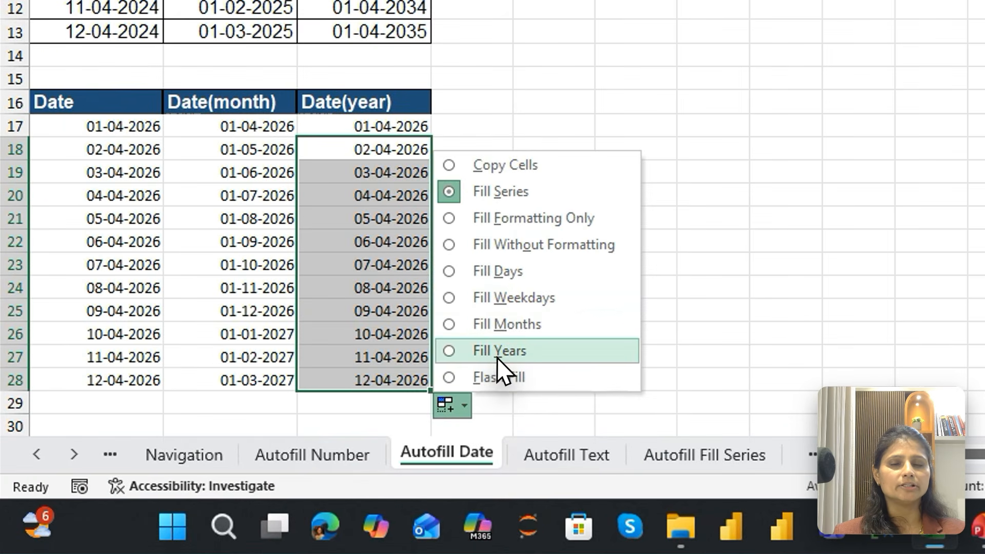
left_click(497, 355)
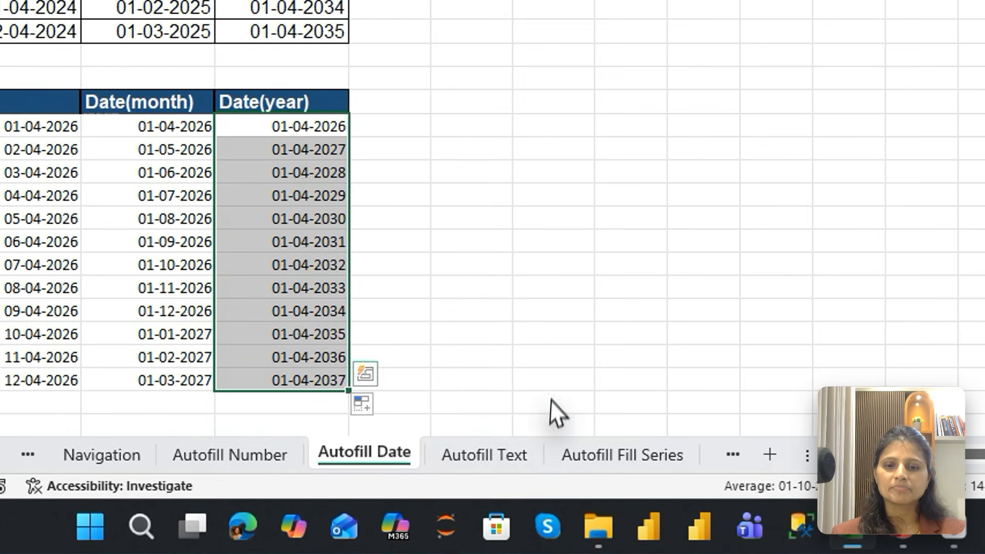
On the Autofill Text sheet, enter January in A17 and autofill the months down to A28
left_click(377, 488)
left_click(462, 62)
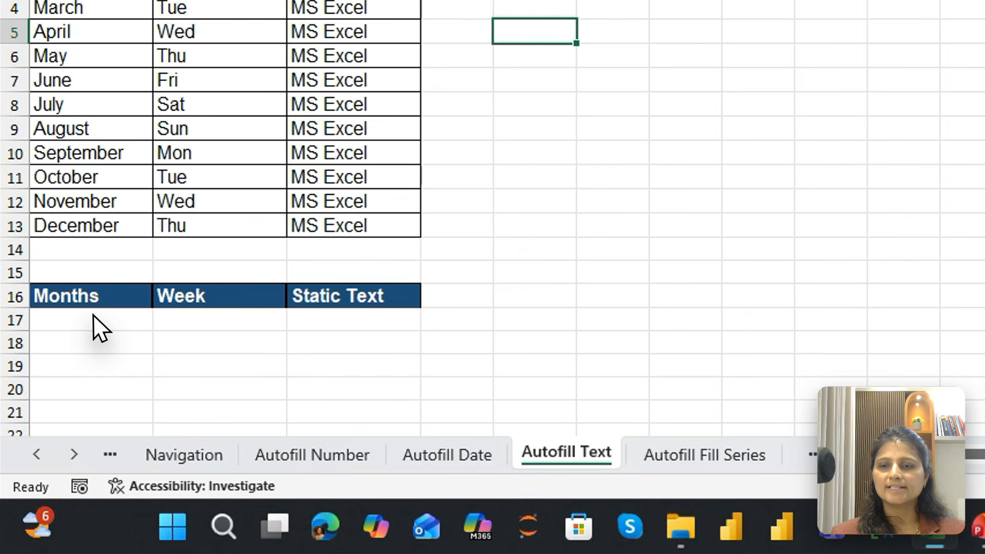
left_click(94, 516)
type("Jay")
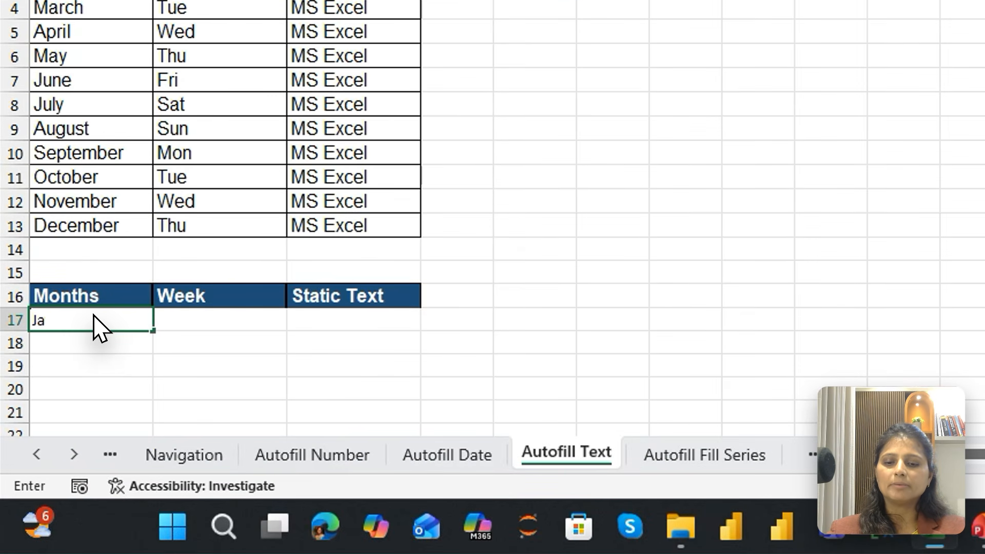
key("Return")
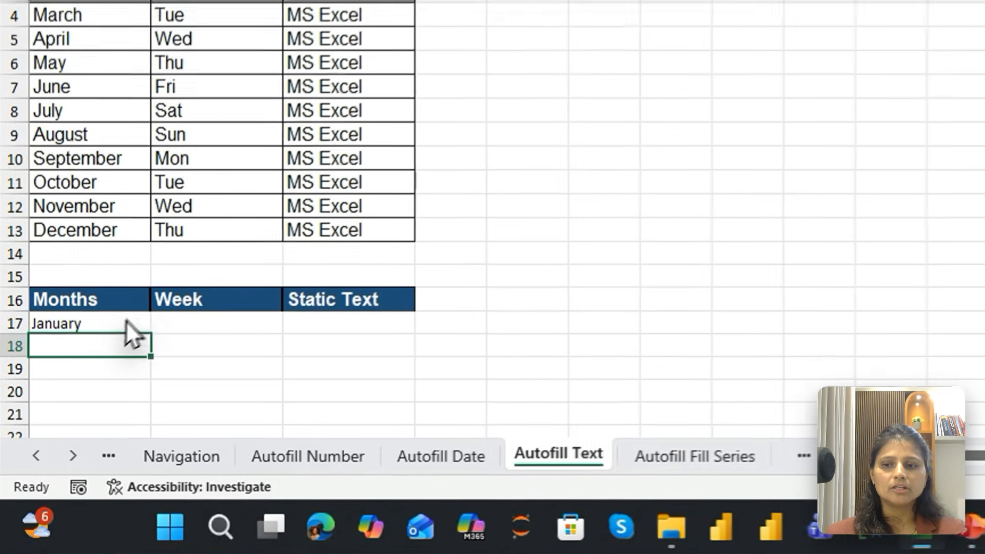
left_click(109, 324)
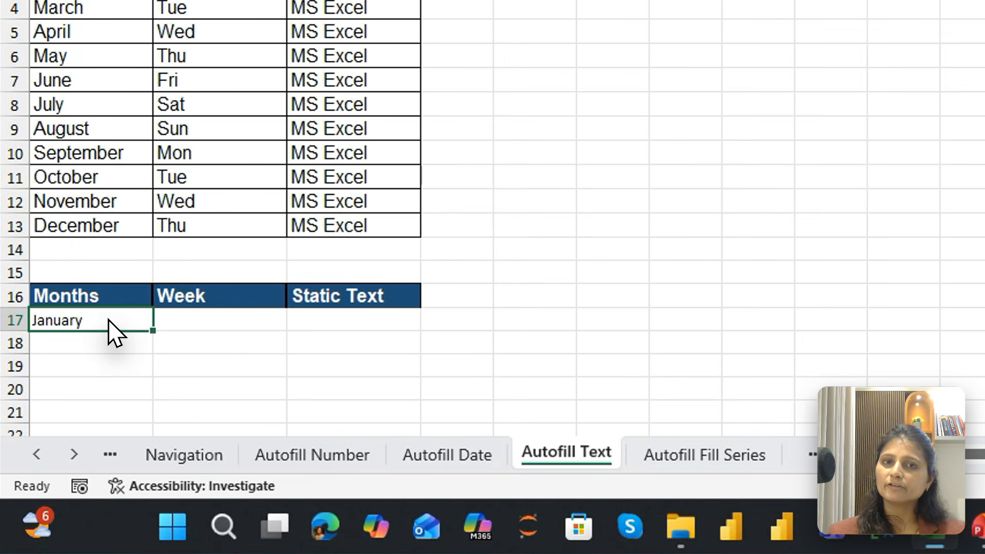
left_click_drag(153, 331, 121, 448)
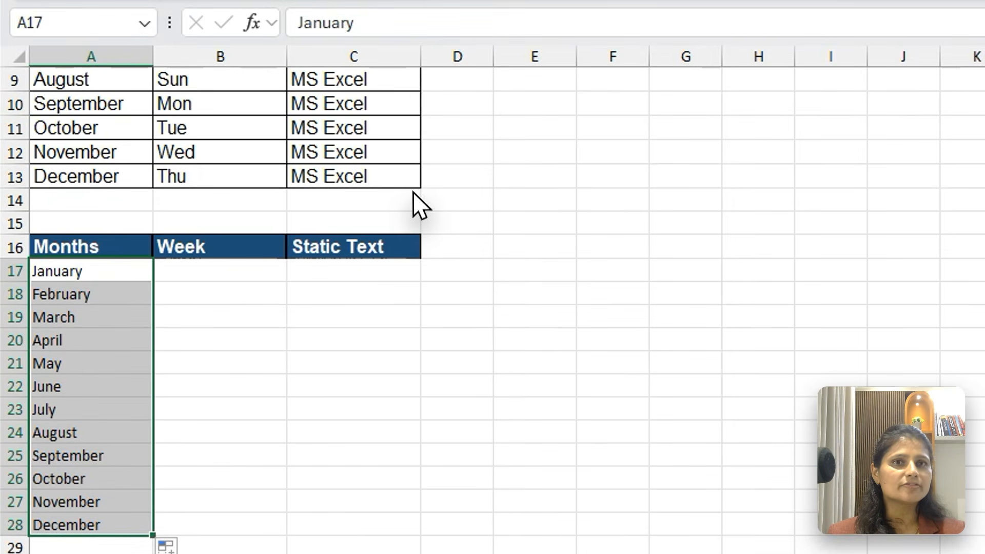
Enter Sunday in B17 under Week and autofill the weekday names down to B28
left_click(207, 271)
type("Sunda")
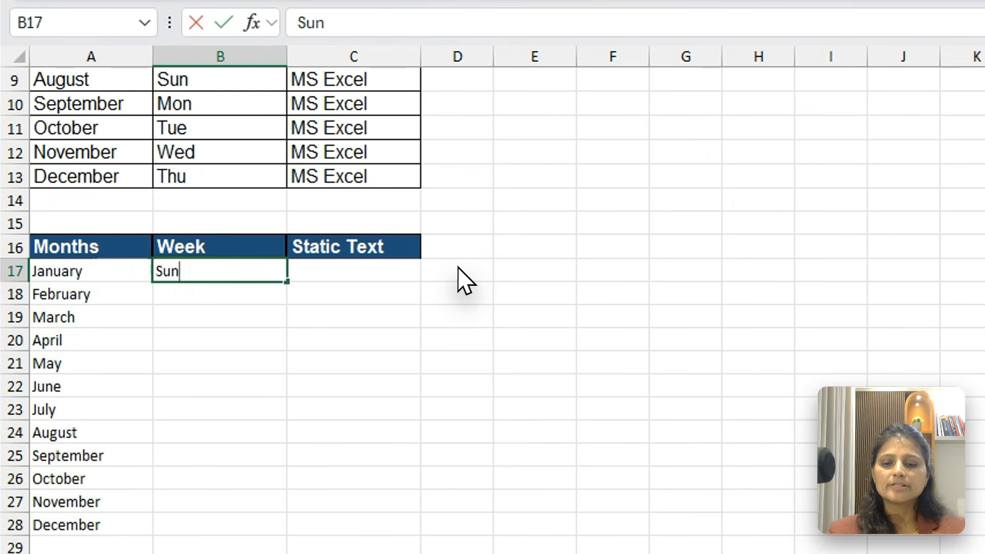
type("y")
key("Return")
key("Up")
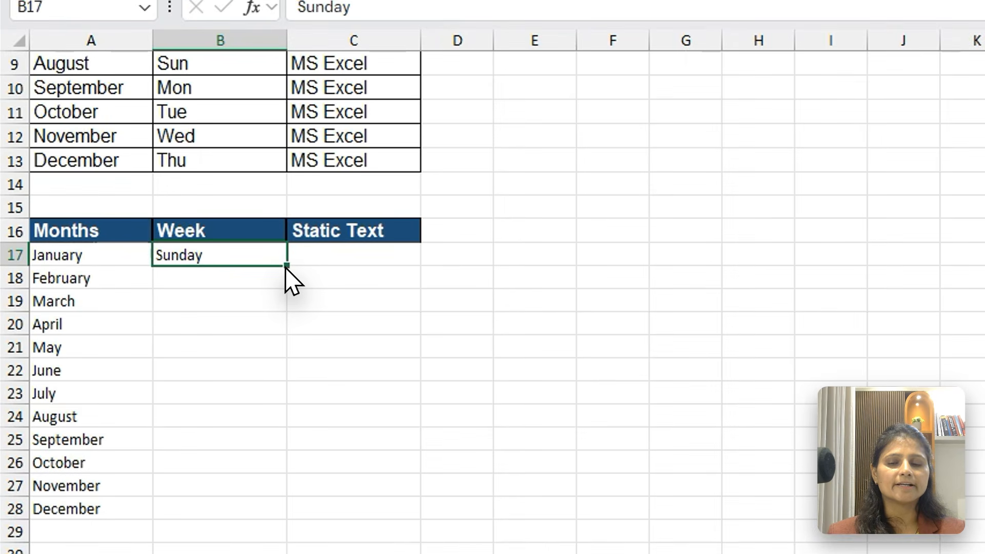
left_click_drag(191, 276, 194, 441)
left_click_drag(291, 511, 291, 513)
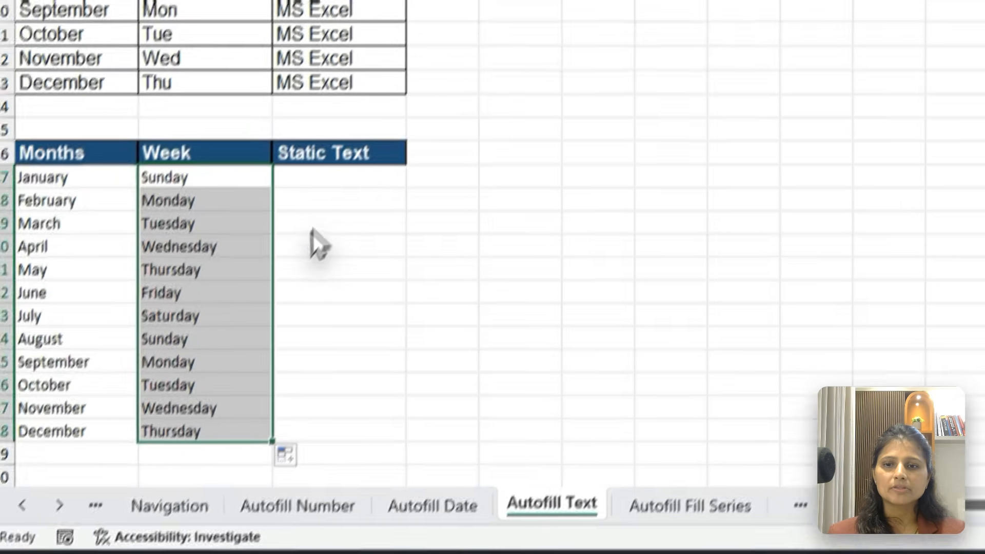
Fill all of C17:C28 under Static Text in one entry with "MS Excel by" followed by the presenter's first name
left_click_drag(232, 269, 267, 440)
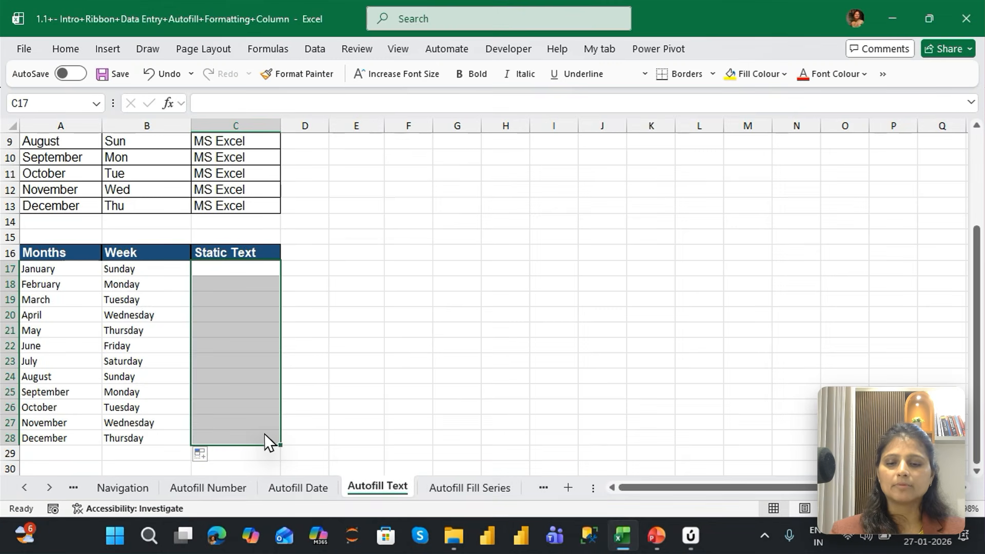
type("MS")
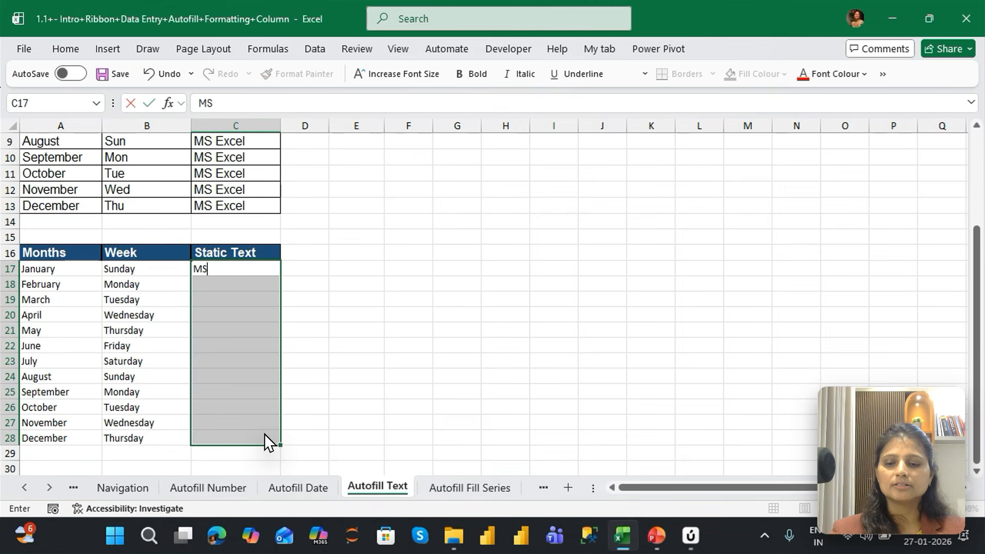
type(" Excel by")
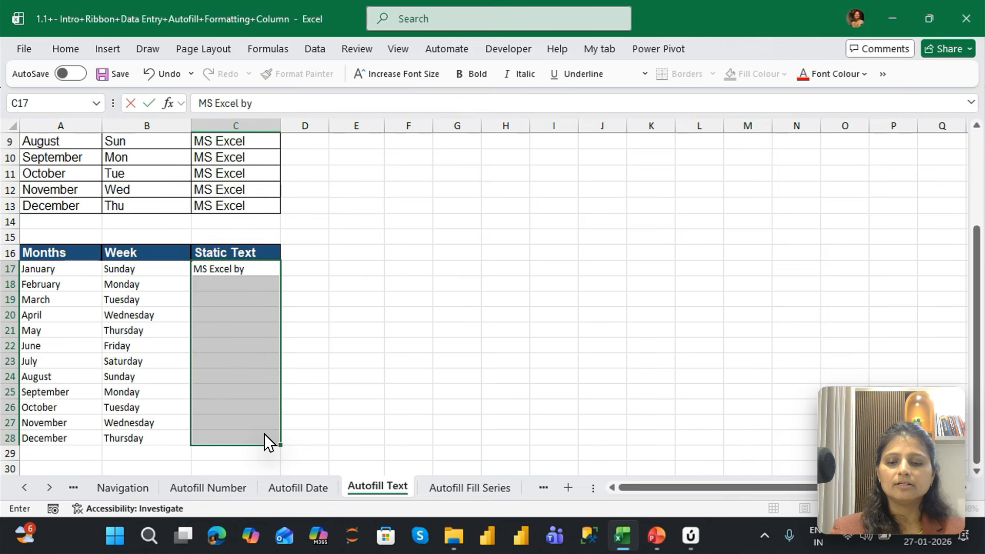
type(" Jayshree")
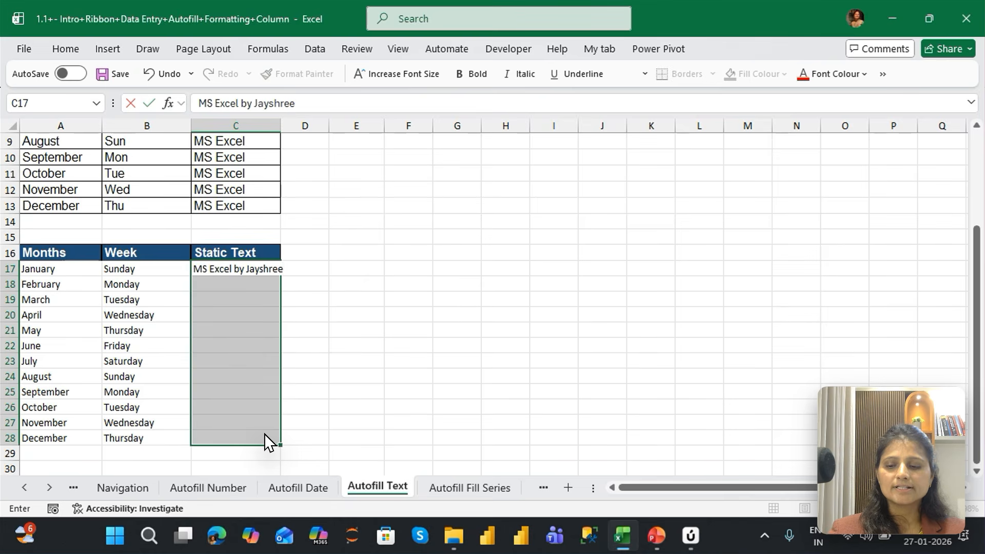
key("ctrl+Return")
Select the blank range F16:M27 and fill every cell in one entry with the text "Let's Upgrade"
key("Up")
key("Right")
key("Right")
key("Right")
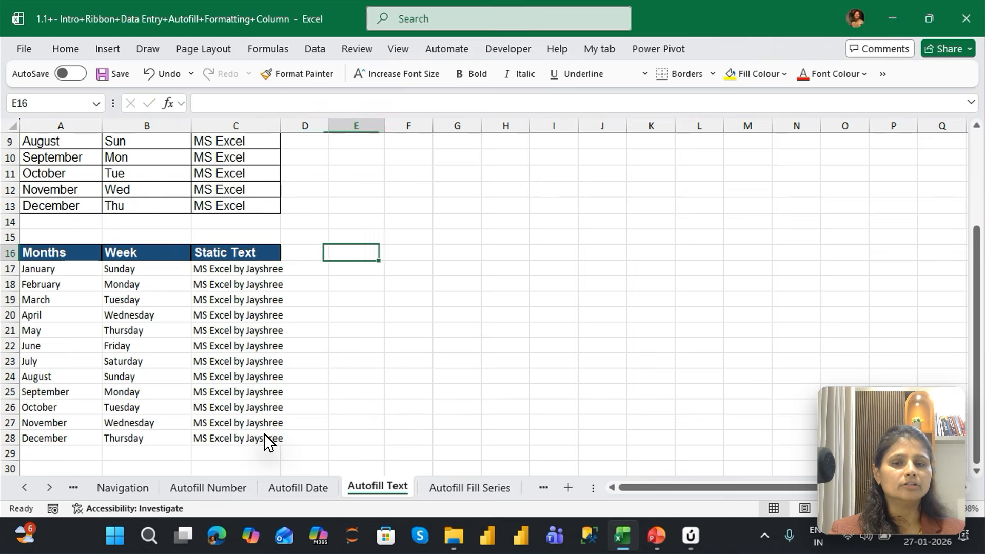
key("shift+Down")
key("shift+Down")
key("shift+Down")
key("shift+Down")
key("shift+Down")
key("shift+Down")
key("shift+Down")
key("shift+Down")
key("shift+Down")
key("shift+Down")
key("shift+Down")
key("shift+Right")
key("shift+Right")
key("shift+Right")
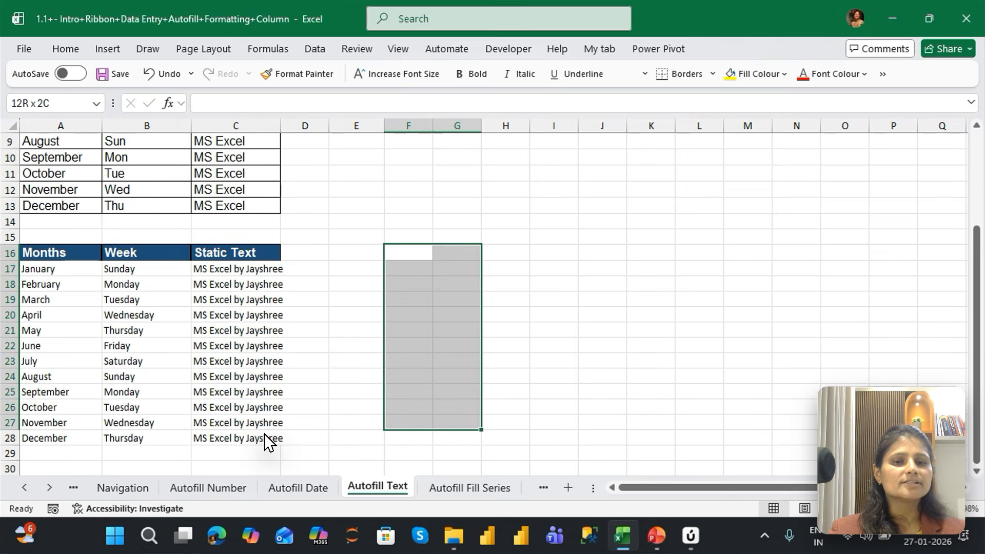
key("shift+Right")
key("shift+Right")
key("shift+Right")
key("shift+Right")
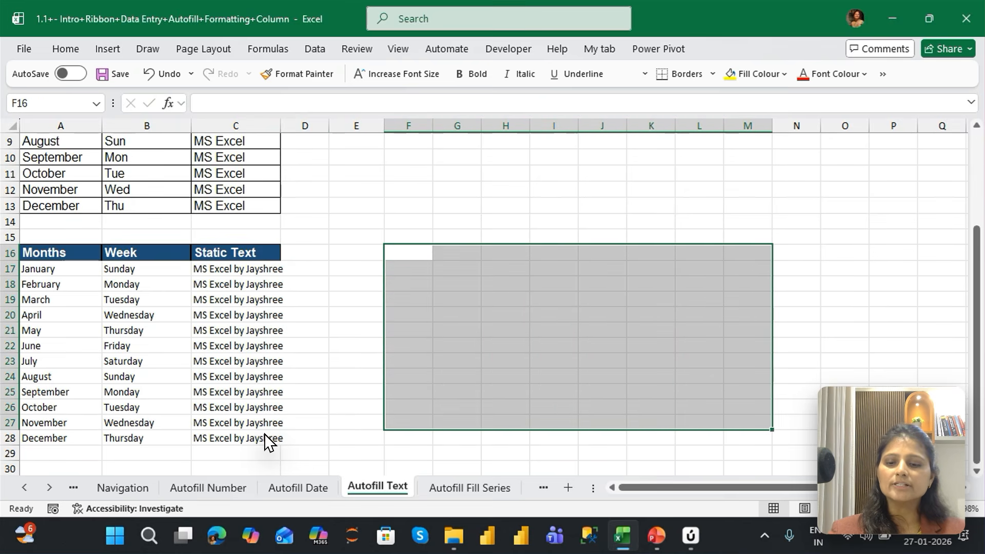
type("Let's Upgrade")
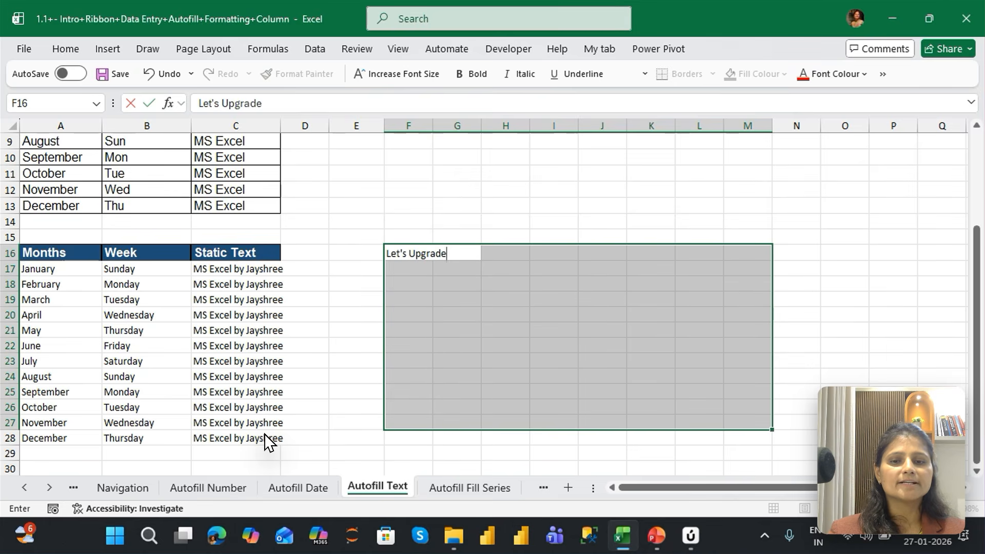
key("ctrl+Return")
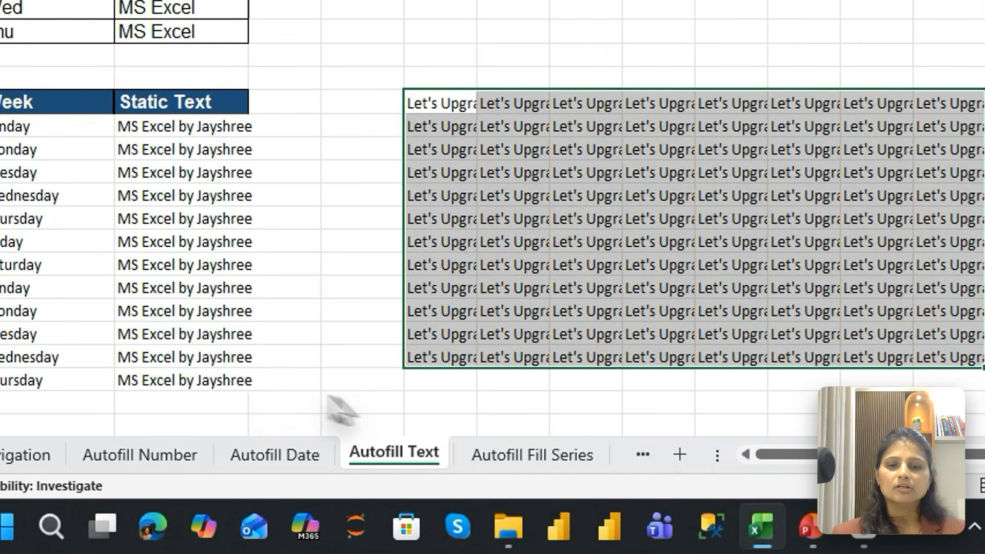
Open the Autofill Fill Series sheet and inspect the existing number series in column B down to its last entry
left_click(459, 488)
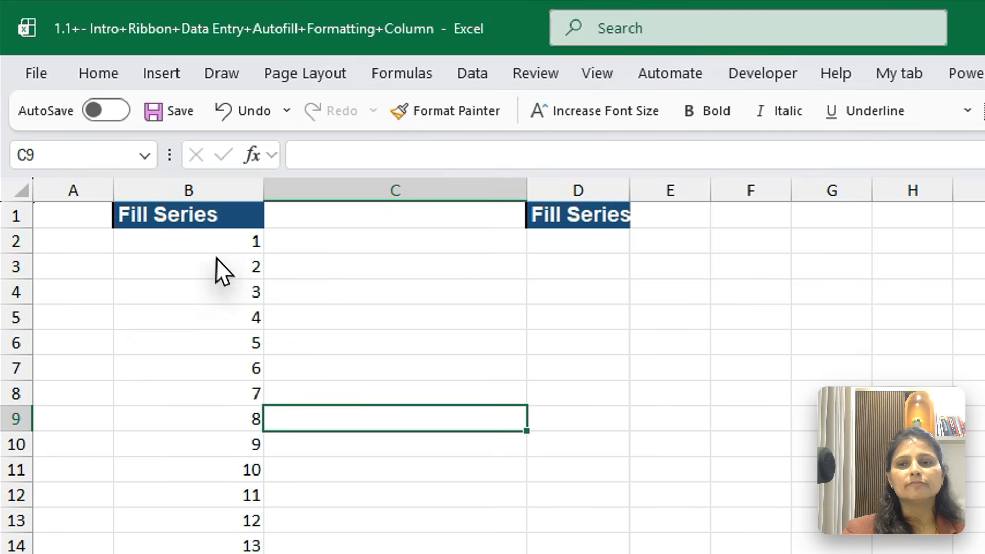
left_click(217, 259)
key("Up")
key("ctrl+Down")
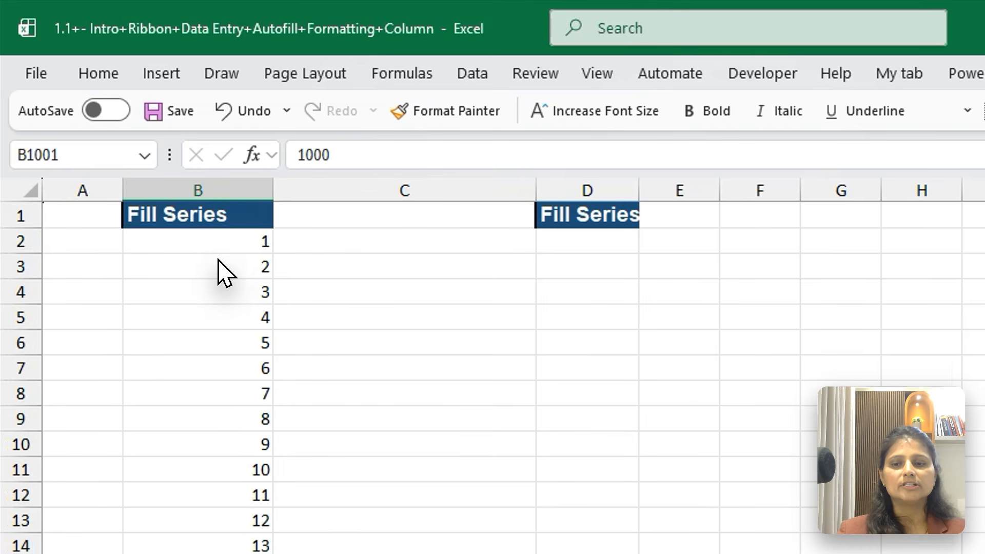
key("ctrl+Up")
key("Right")
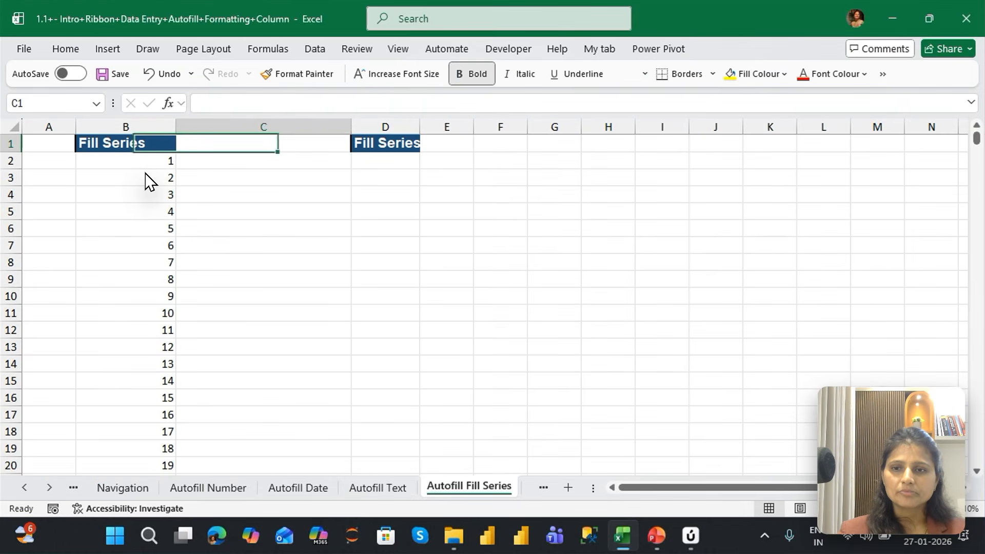
Fit column D to the width of its Fill Series heading and enter 1 in D2
key("Right")
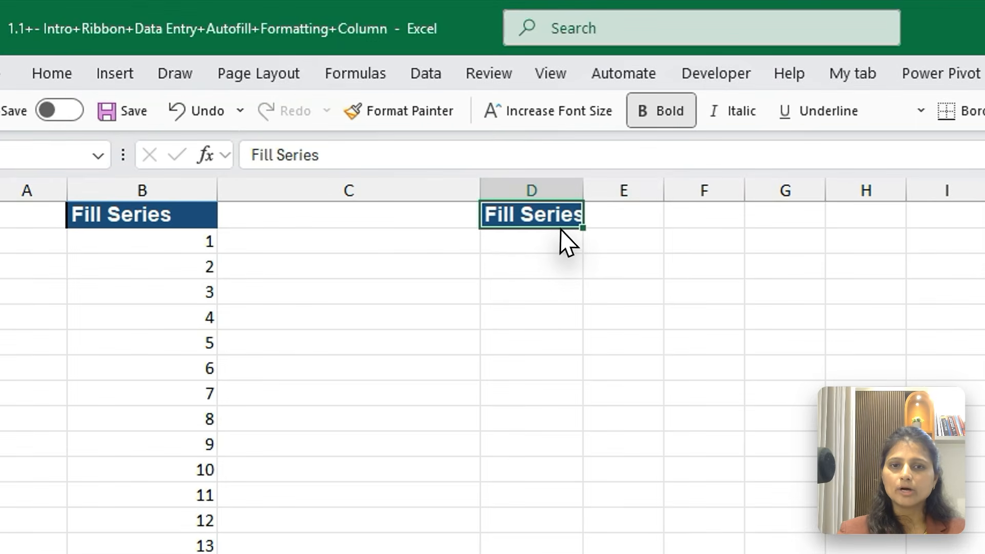
left_click(405, 157)
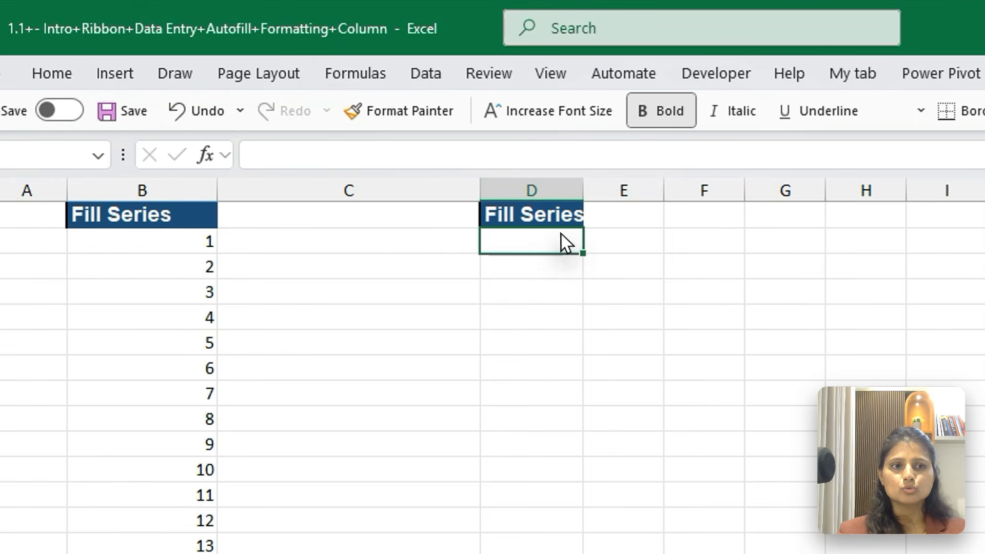
double_click(583, 197)
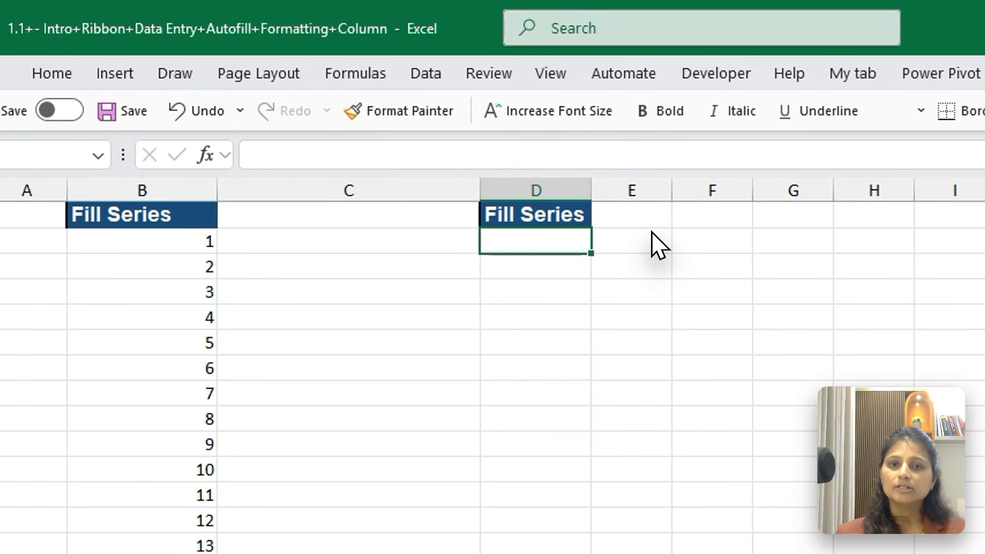
type("1")
key("Return")
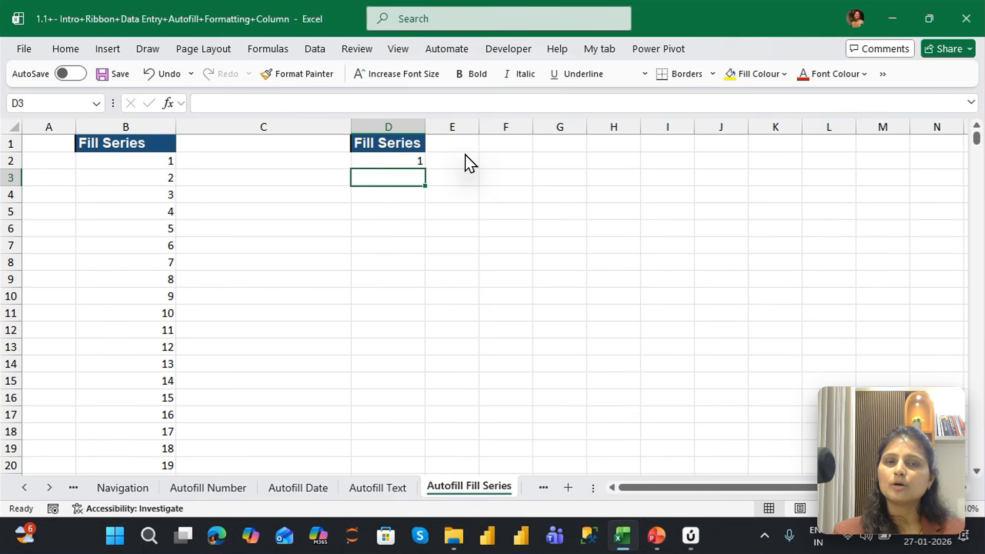
Fill column D downward from D2 with a linear series, using step value 1 and stop value 1000
key("Up")
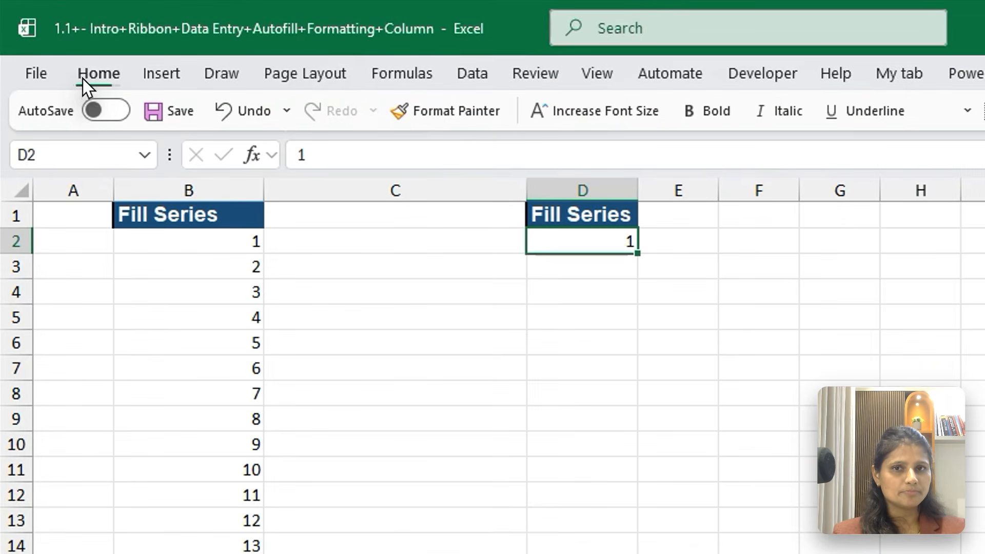
left_click(83, 78)
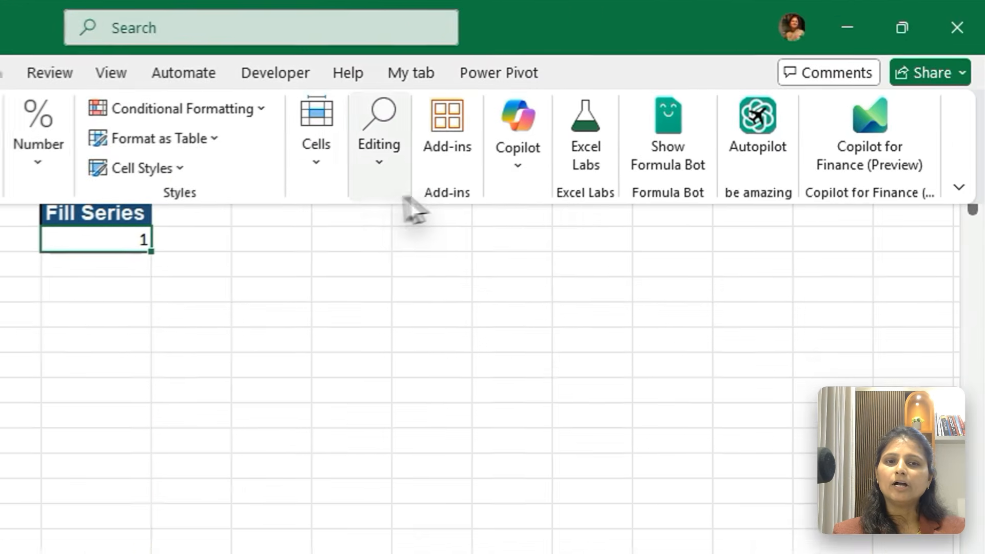
left_click(389, 163)
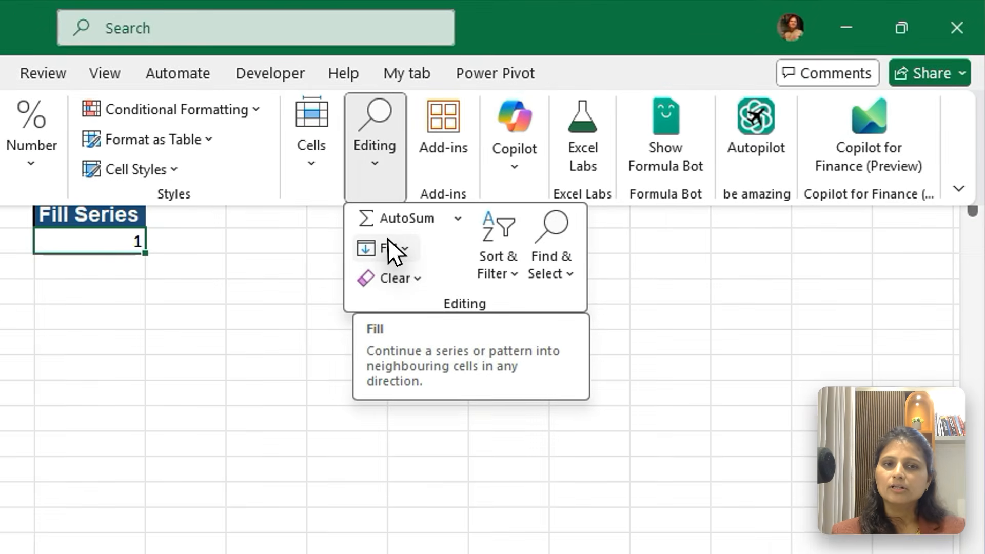
left_click(586, 164)
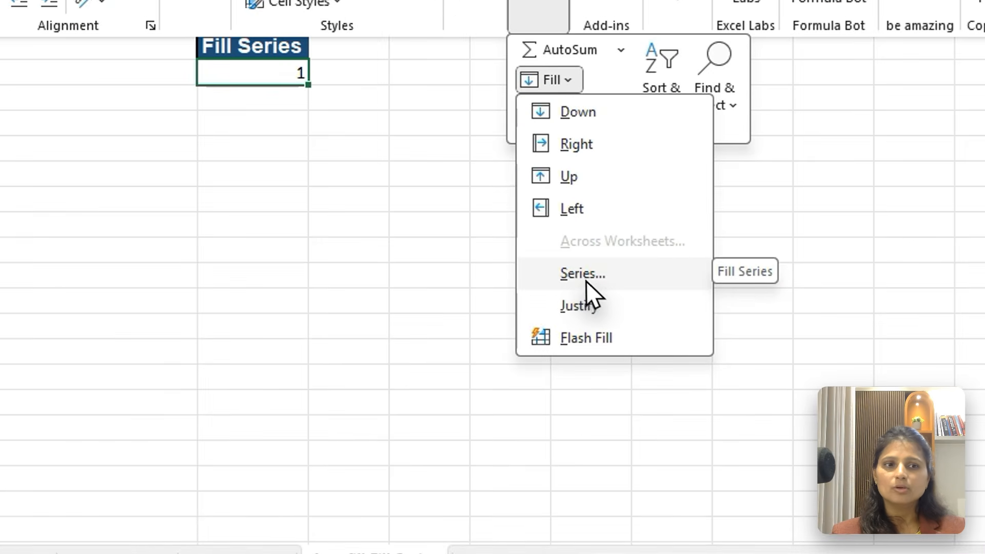
left_click(608, 297)
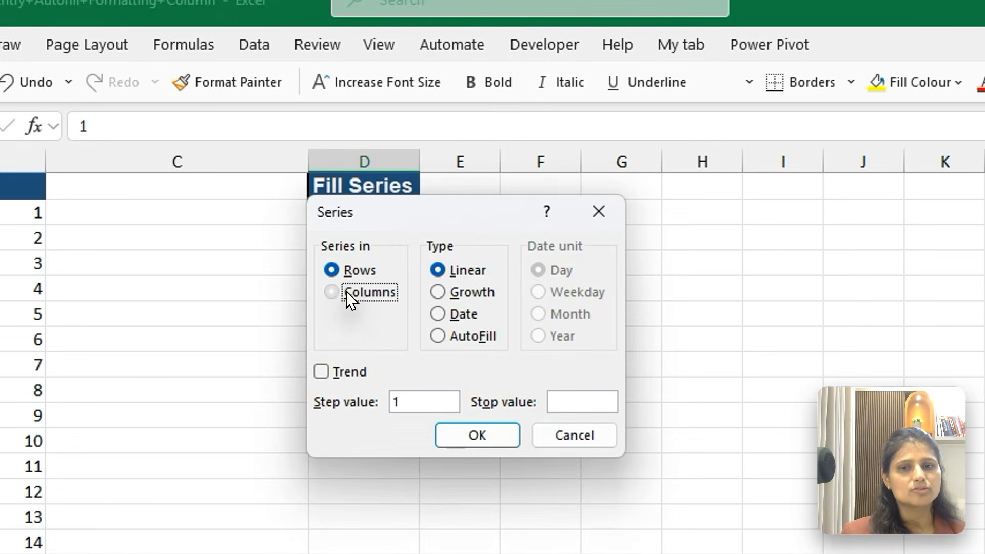
left_click(377, 214)
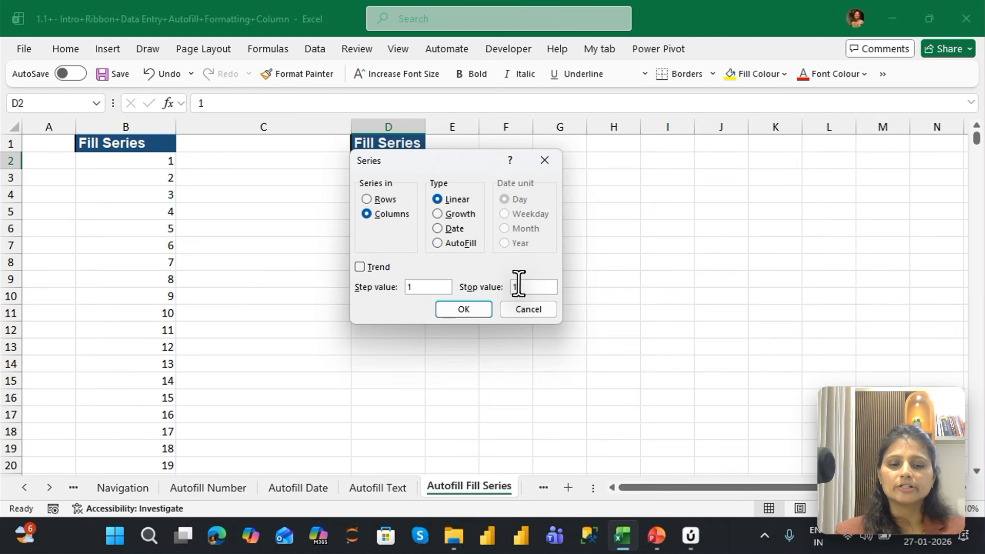
type("000")
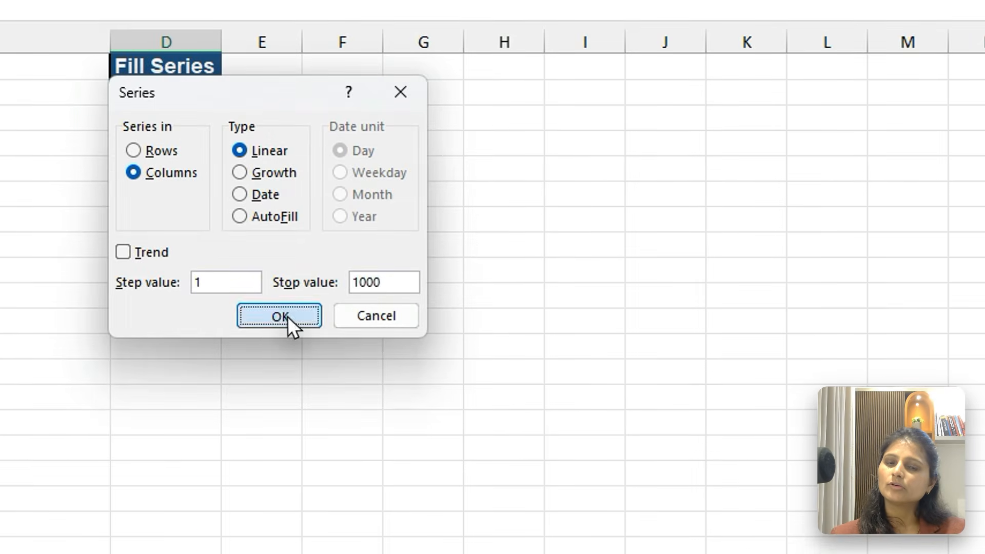
left_click(281, 315)
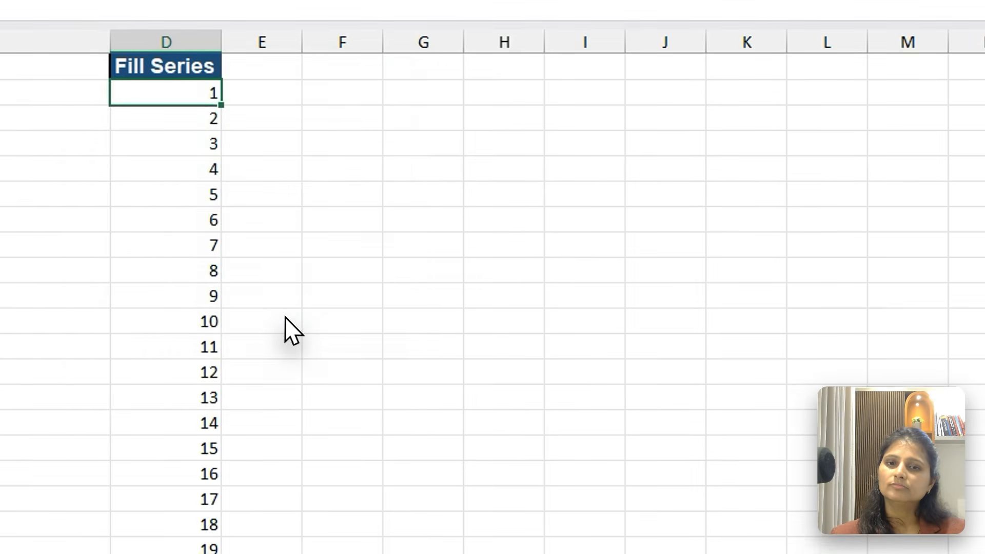
Check the end of the series in column D and return to the blank cell F2
scroll(286, 330, "down", 20)
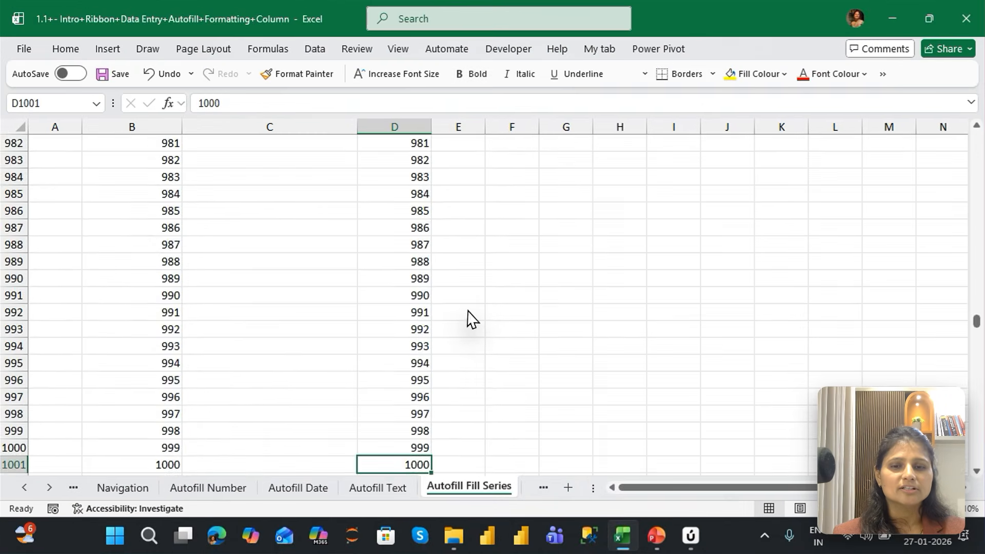
key("ctrl+Up")
key("Down")
key("Right")
key("Right")
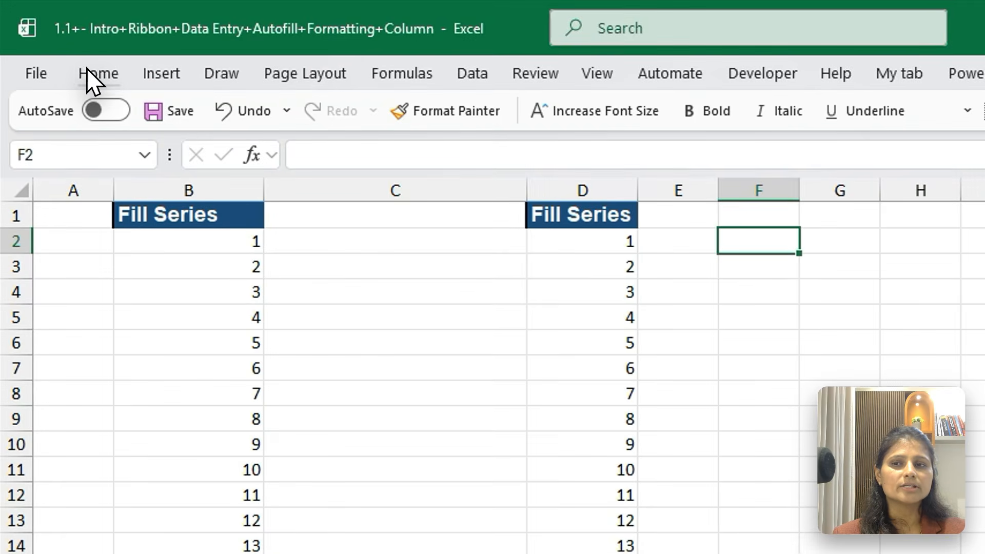
left_click(63, 48)
left_click(590, 126)
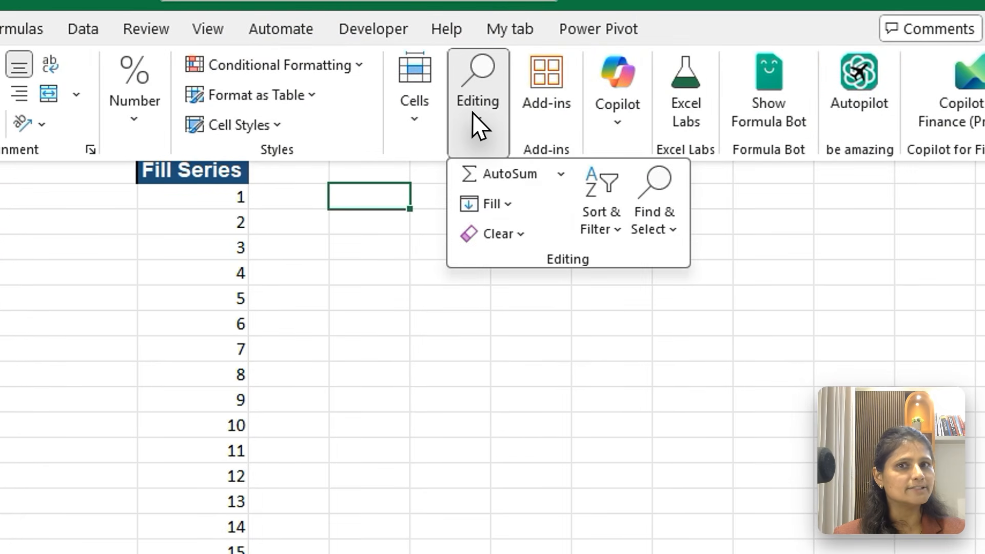
left_click(498, 203)
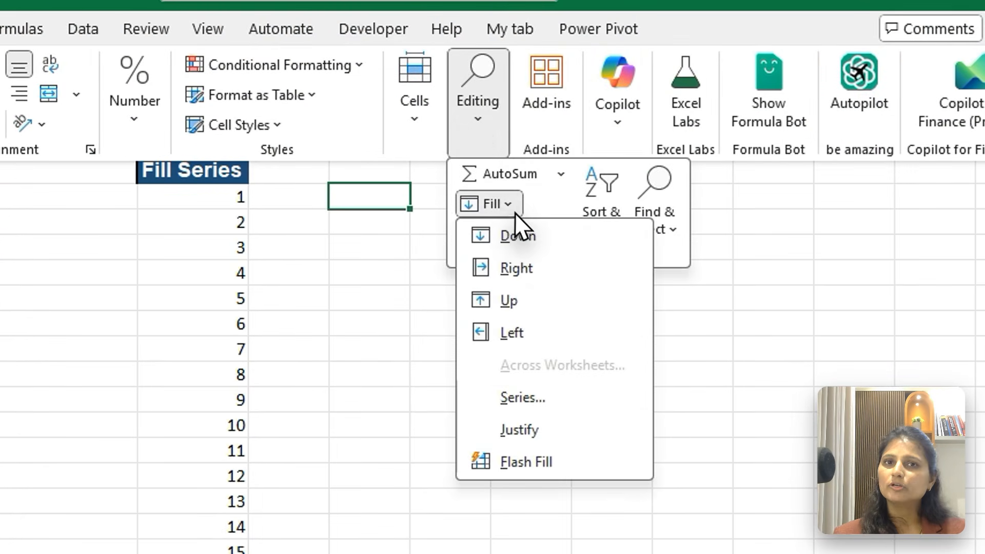
left_click(510, 397)
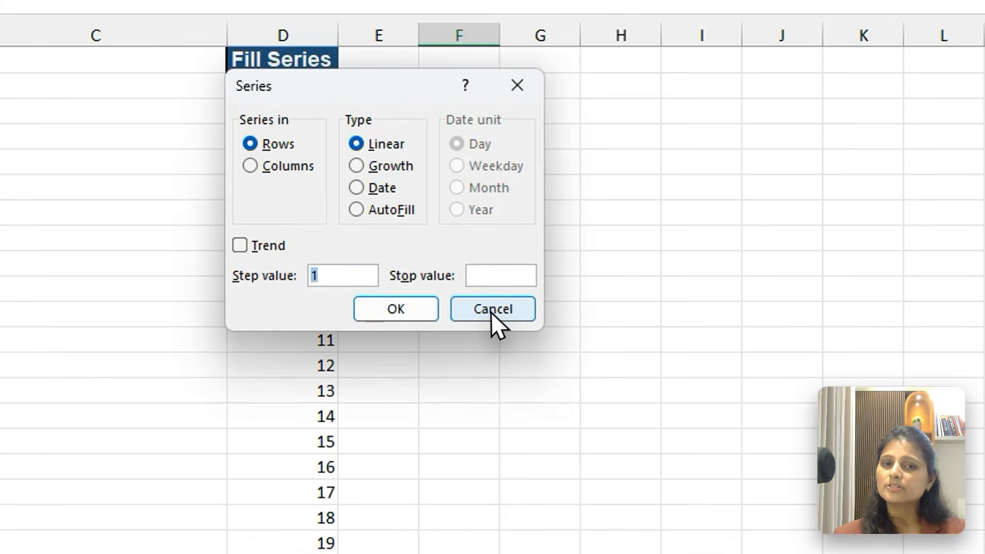
left_click(528, 309)
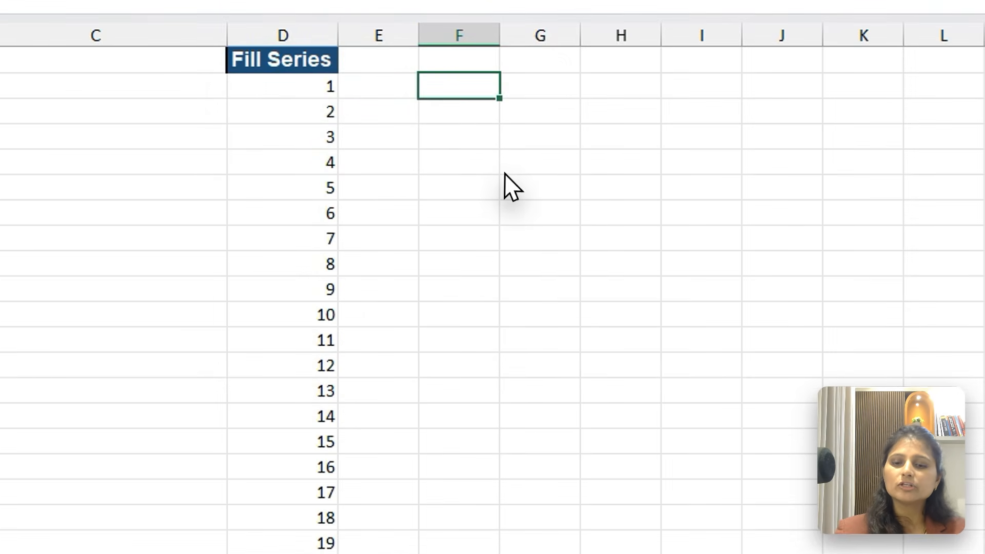
Enter 5 in F2 and fill a linear series across row 2 with step value 5 and stop value 500
type("5")
key("Return")
key("Up")
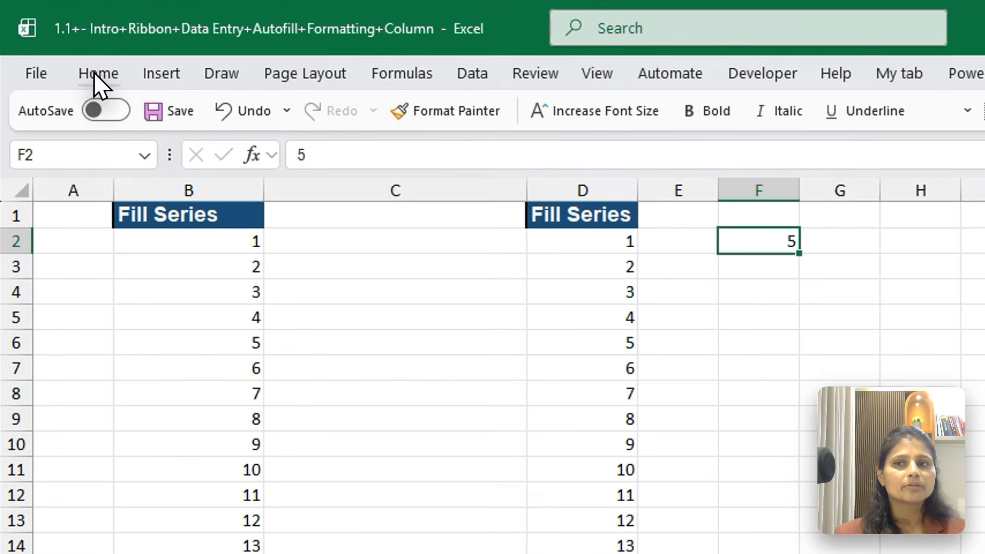
left_click(97, 77)
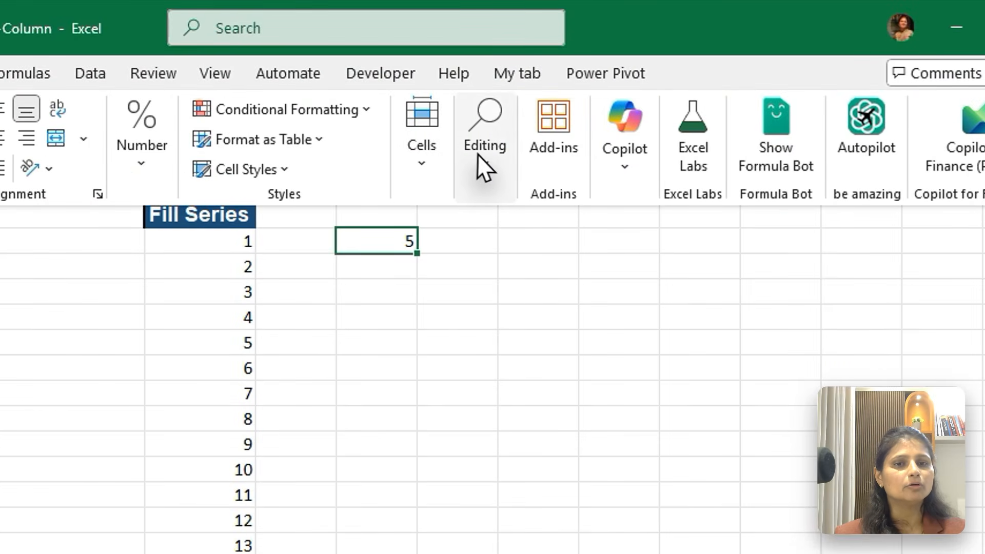
left_click(482, 154)
left_click(490, 251)
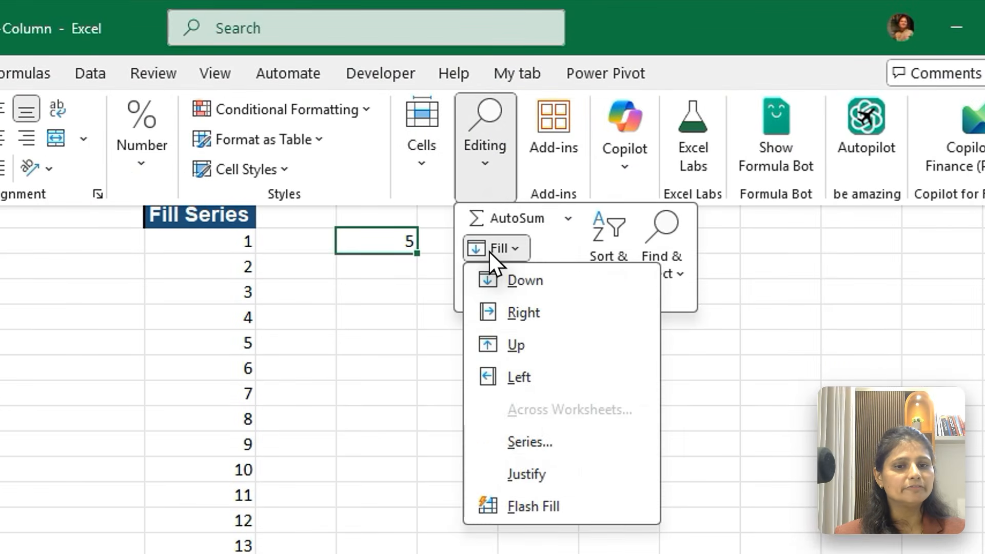
left_click(525, 454)
type("5")
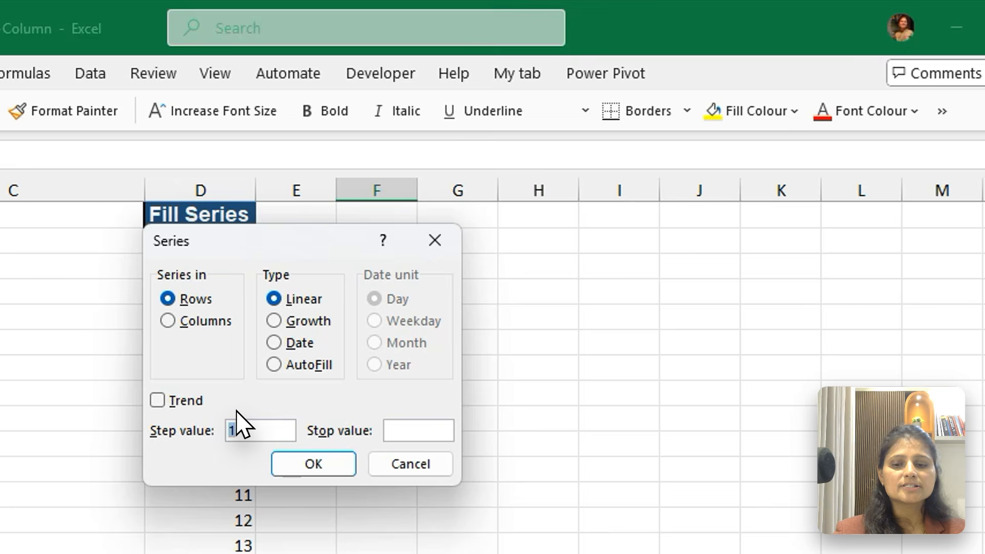
left_click(418, 429)
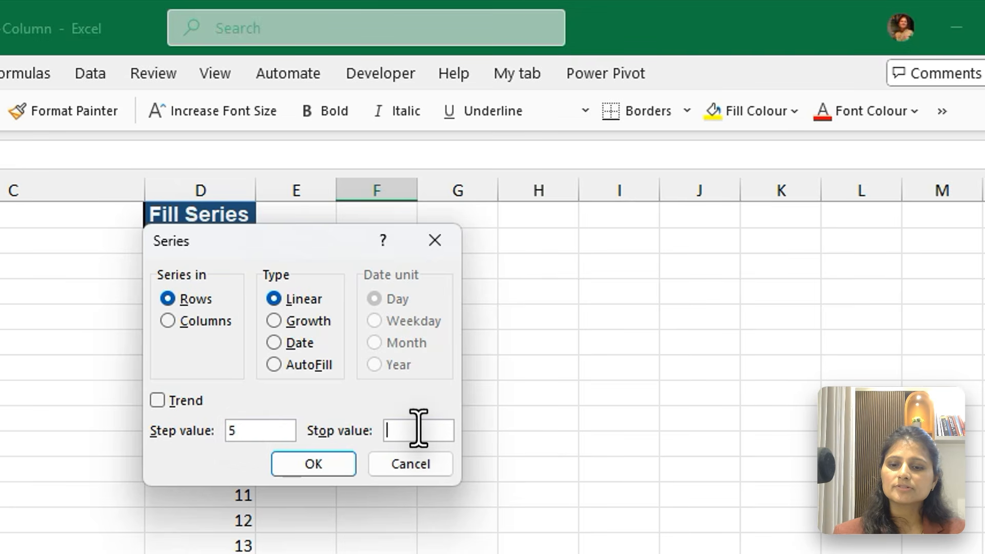
type("500")
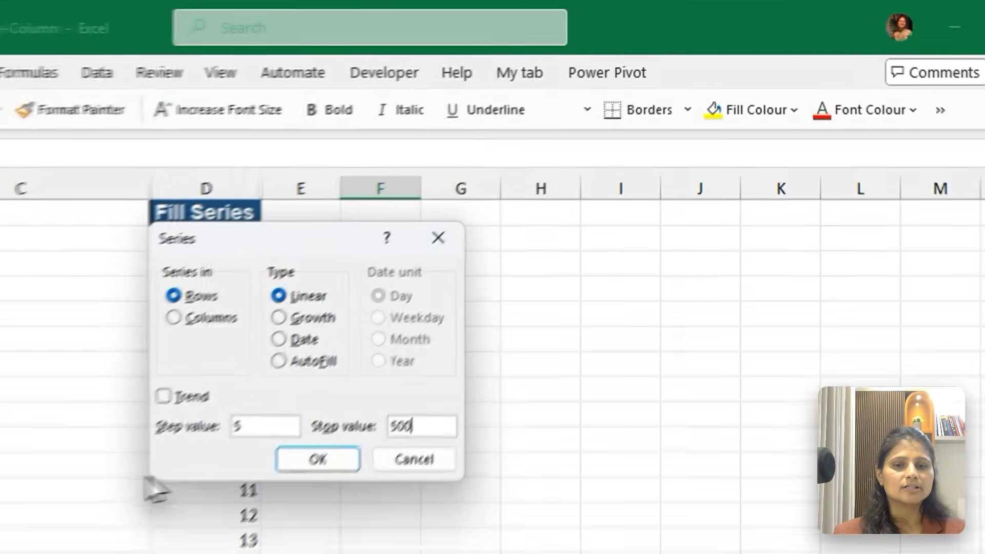
left_click(303, 467)
Examine the filled series along row 2 from F2 to its last value, selecting the whole run
key("Right")
key("Right")
key("Right")
key("Right")
key("Right")
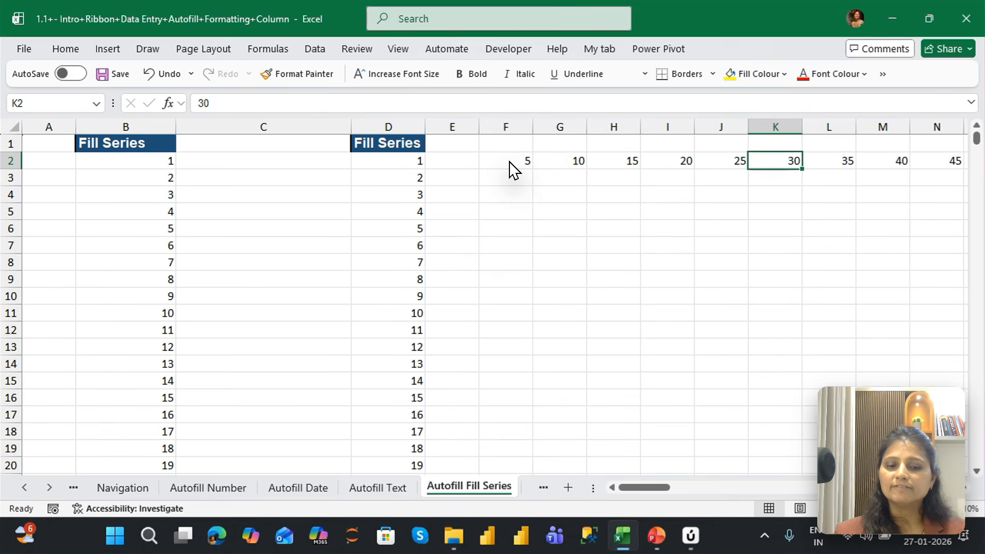
key("Left")
key("Left")
key("Left")
key("Left")
key("Left")
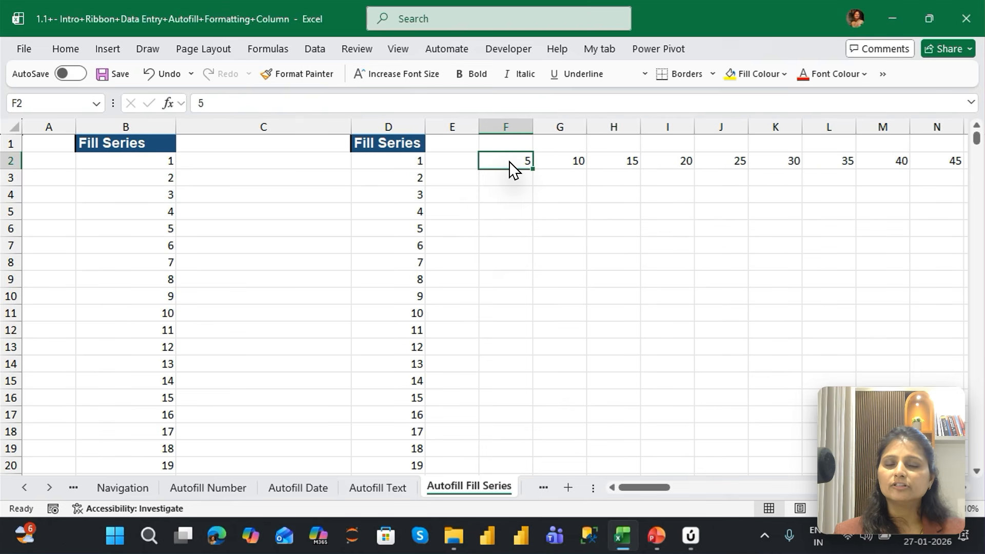
key("ctrl+shift+Right")
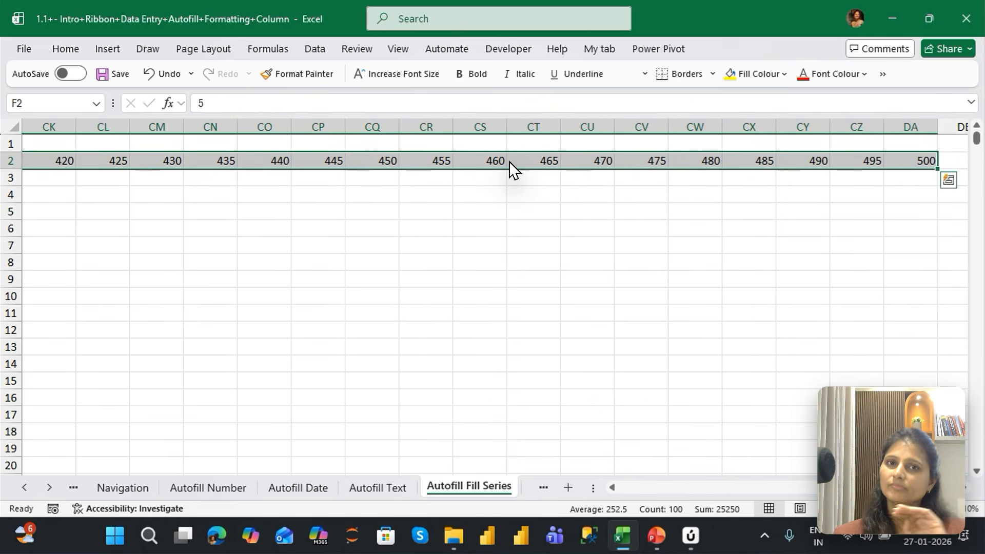
key("ctrl+Left")
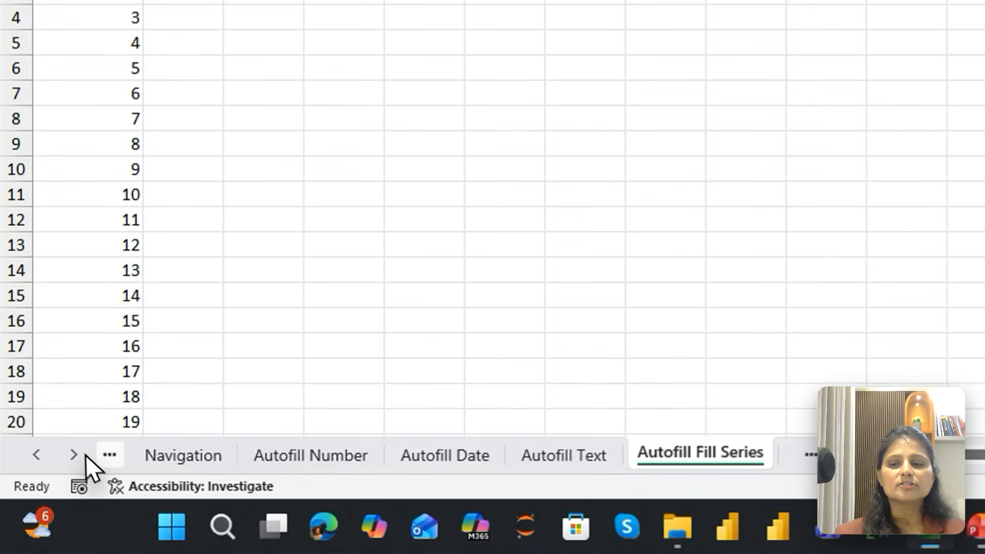
left_click(49, 488)
left_click(48, 487)
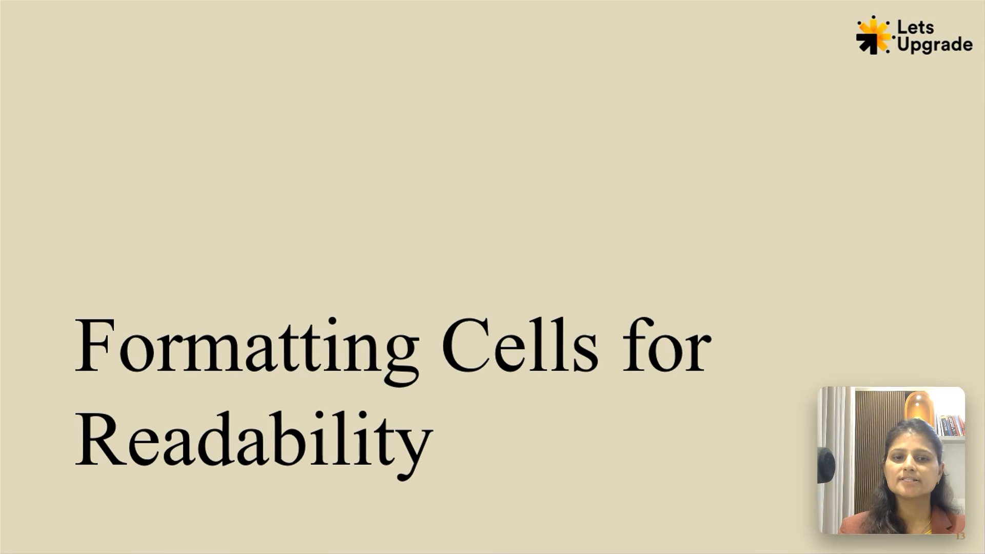
left_click(614, 438)
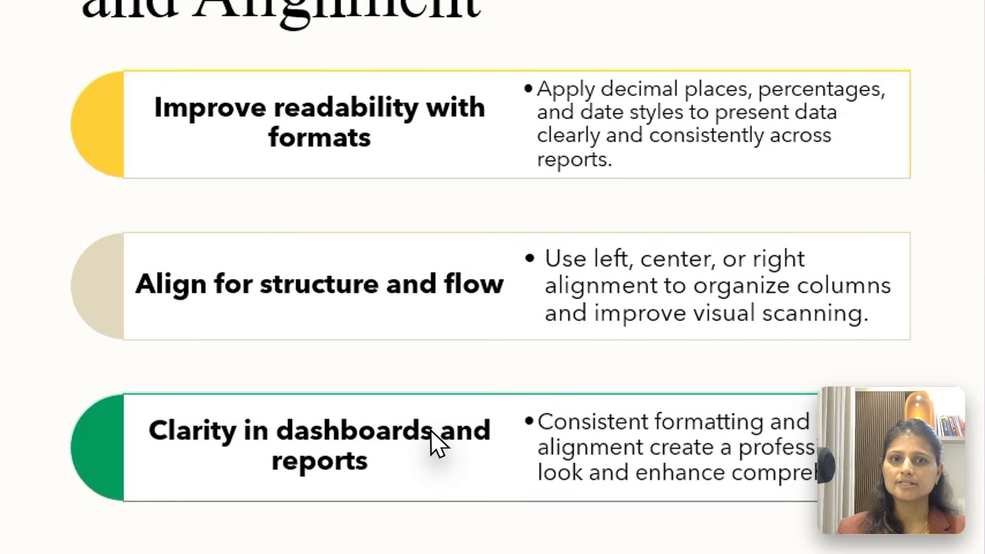
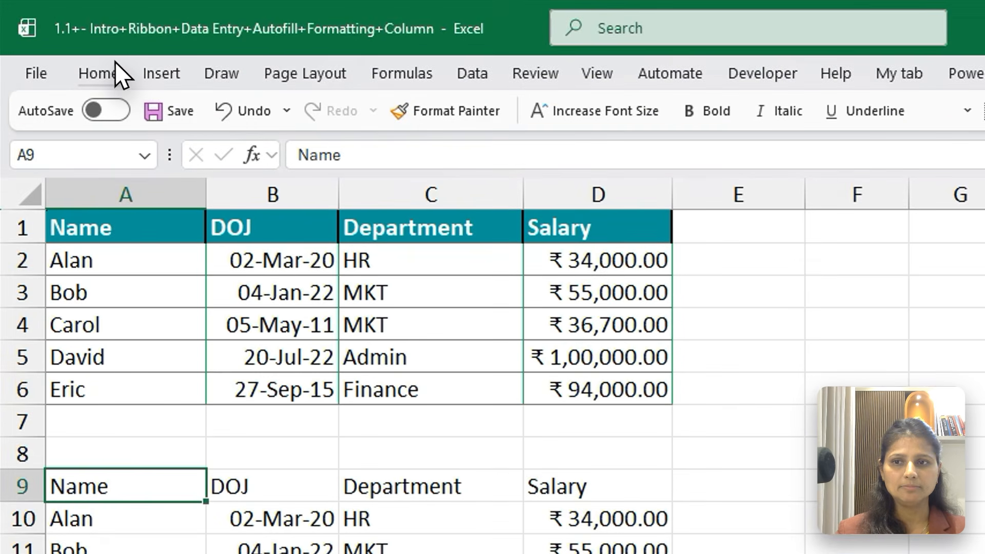
Set the ribbon to always stay shown so the Home formatting commands remain available
left_click(103, 66)
left_click(955, 154)
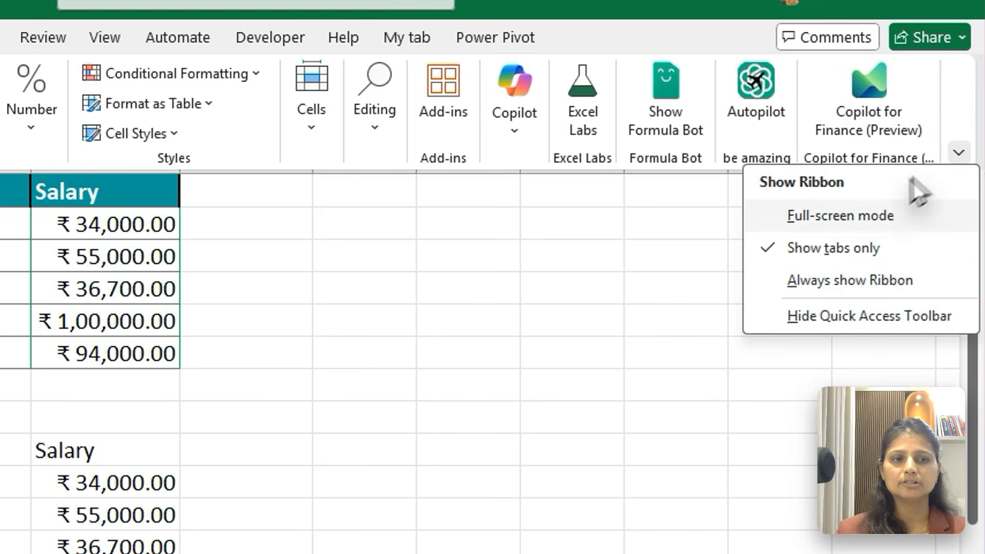
left_click(842, 248)
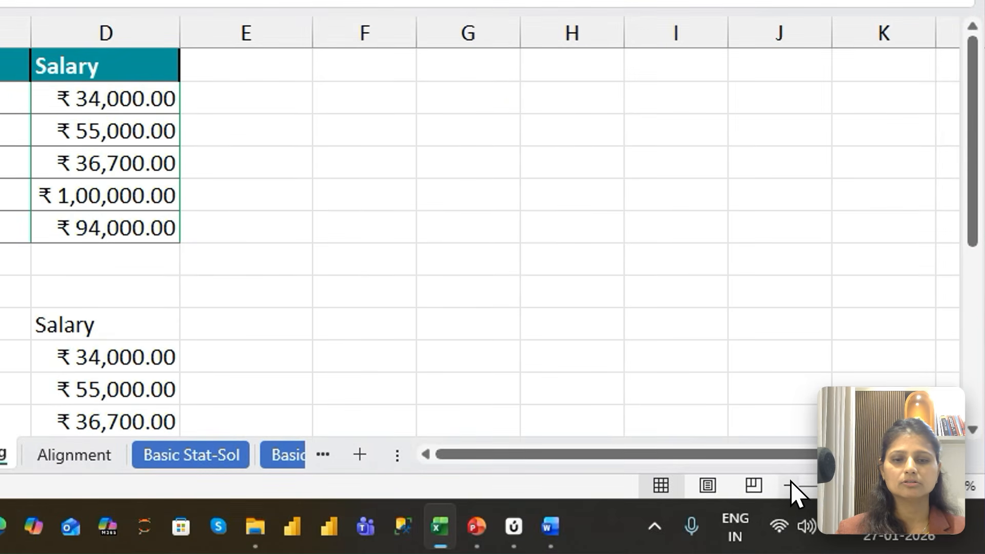
left_click(788, 484)
left_click(789, 484)
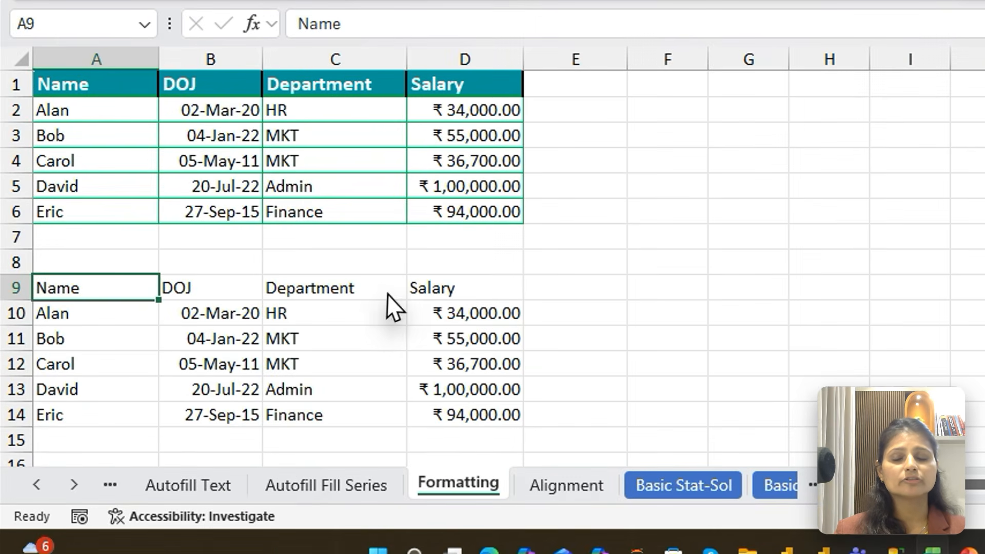
Set the Name header in A9 to the Avenir Next LT Pro Demi font at size 12
left_click(392, 291)
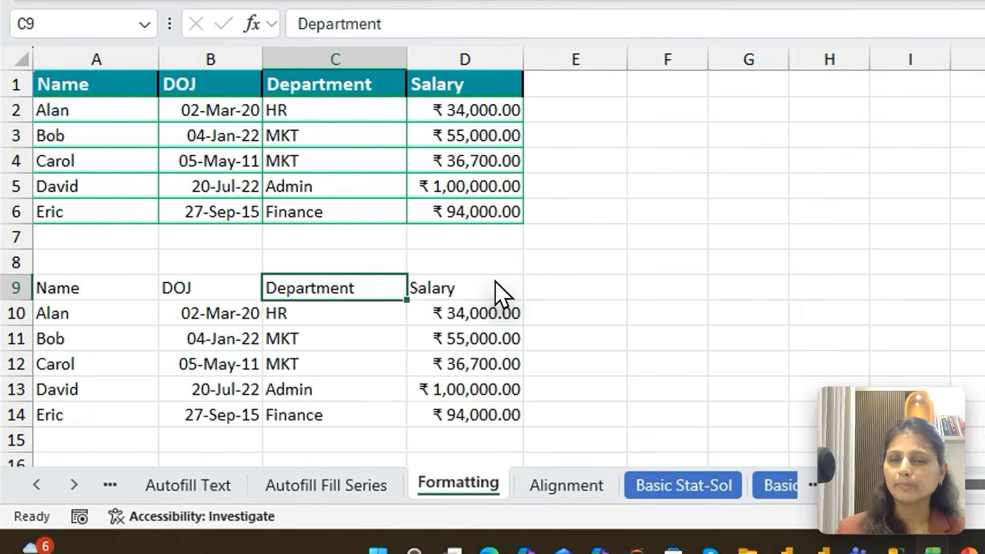
left_click(74, 285)
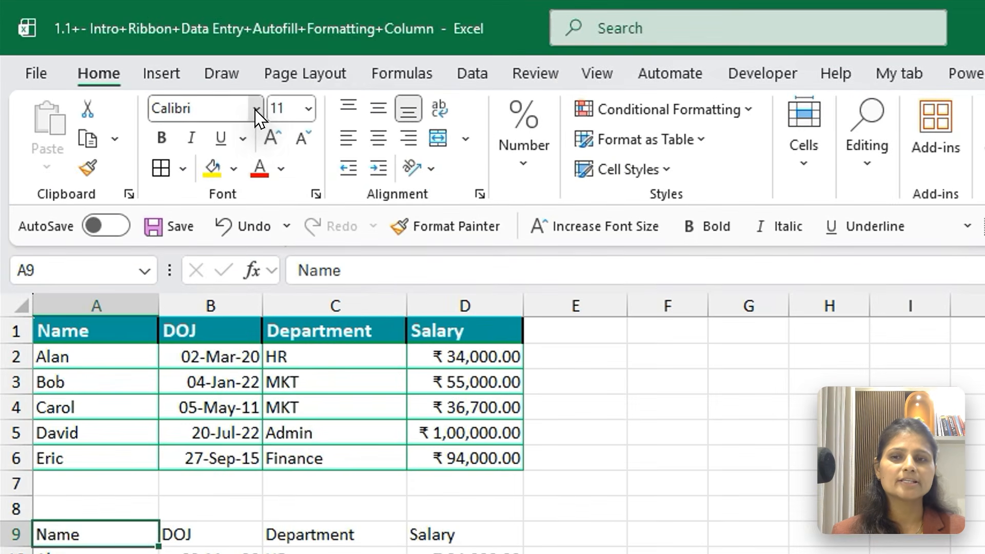
left_click(171, 72)
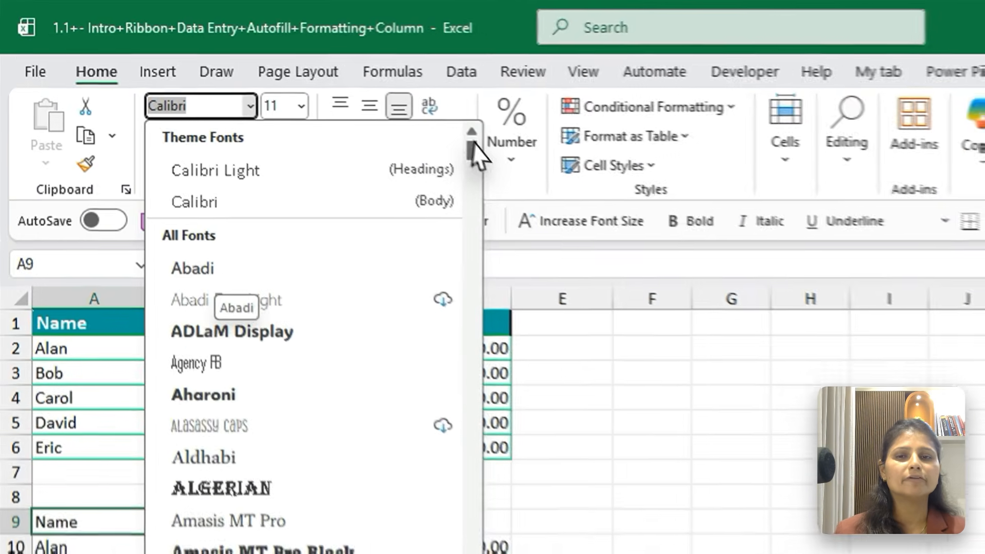
left_click_drag(321, 102, 324, 125)
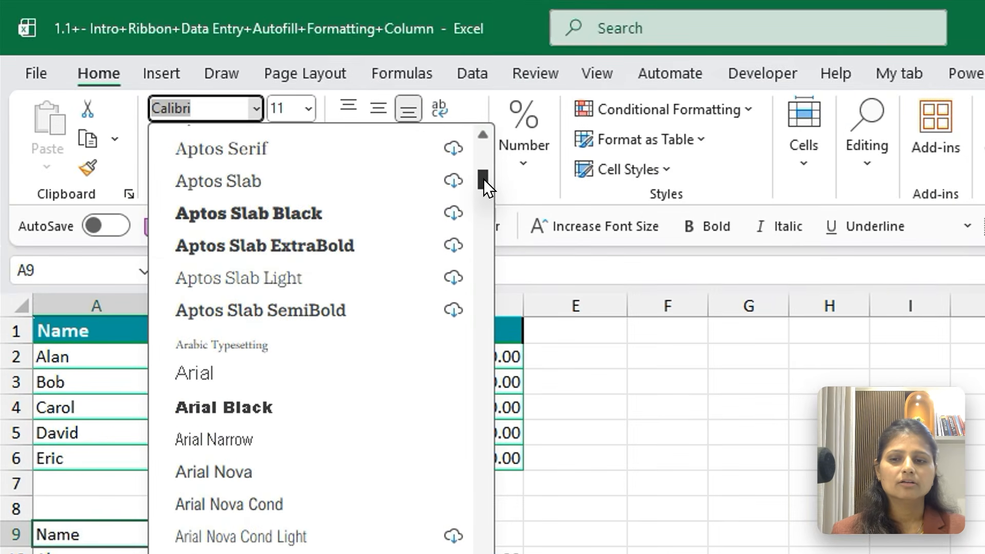
left_click_drag(485, 188, 487, 202)
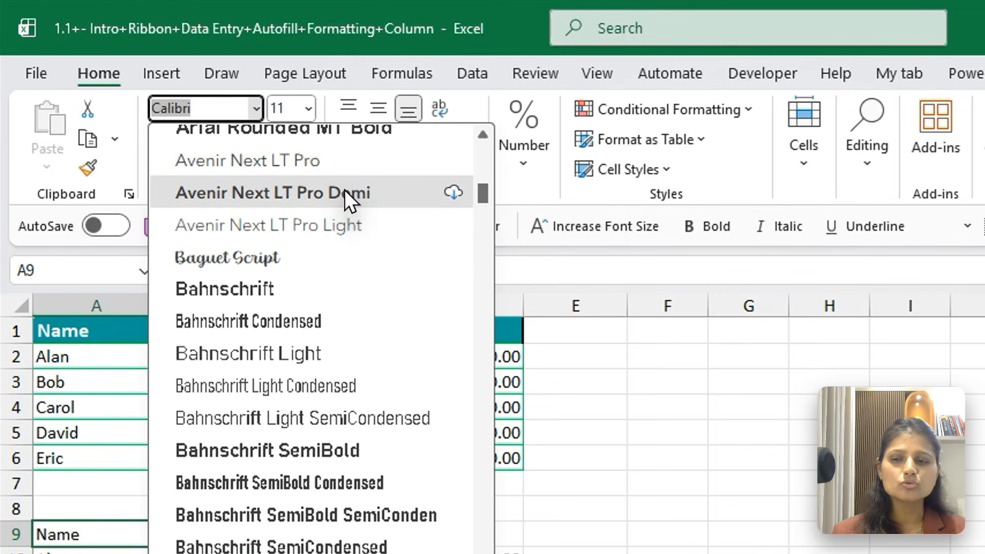
left_click(231, 128)
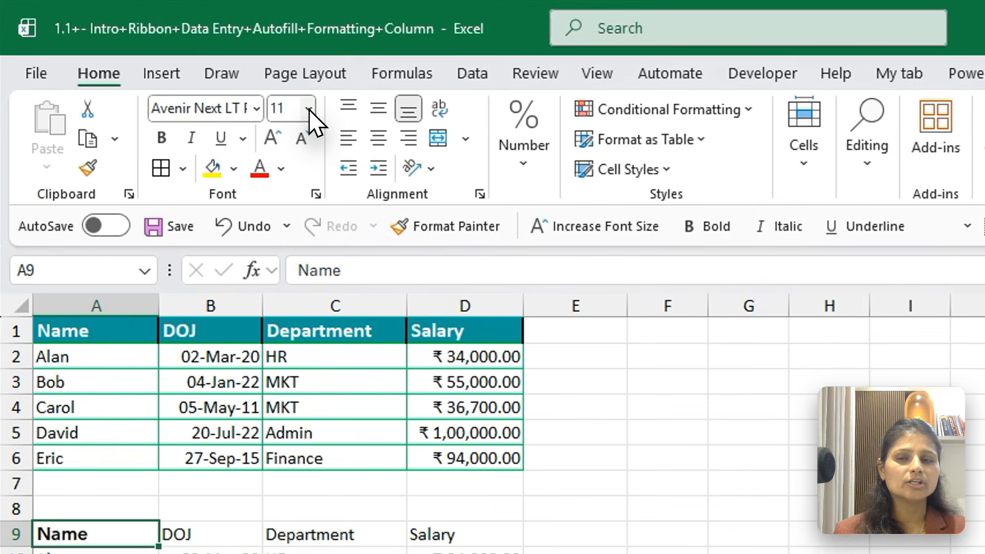
left_click(205, 73)
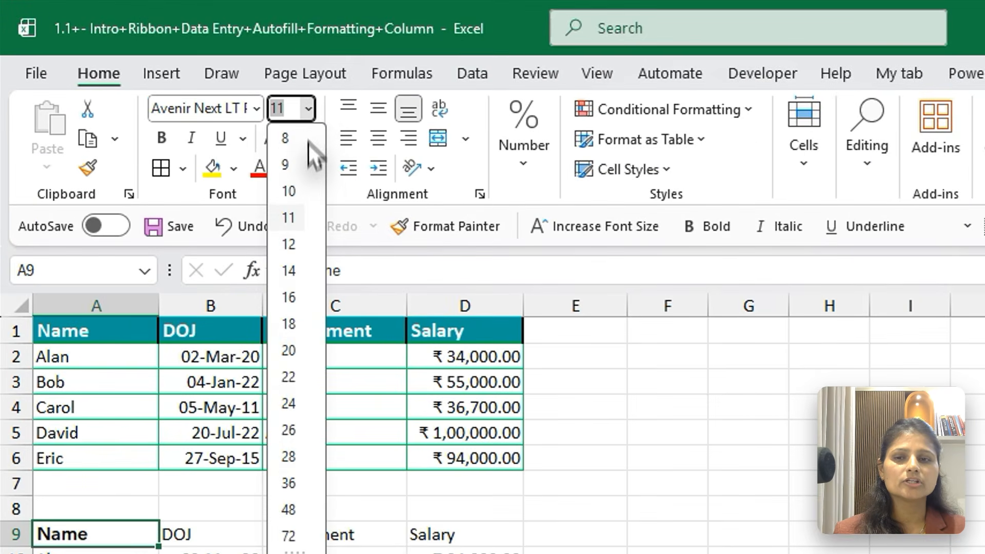
left_click(290, 246)
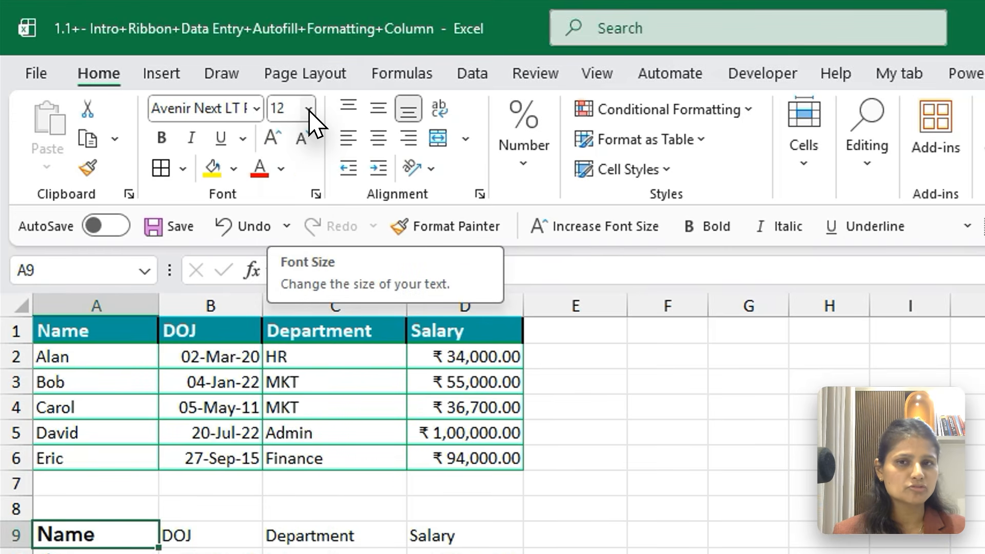
Apply bold, italic and a double underline to the Name header in A9
left_click(160, 136)
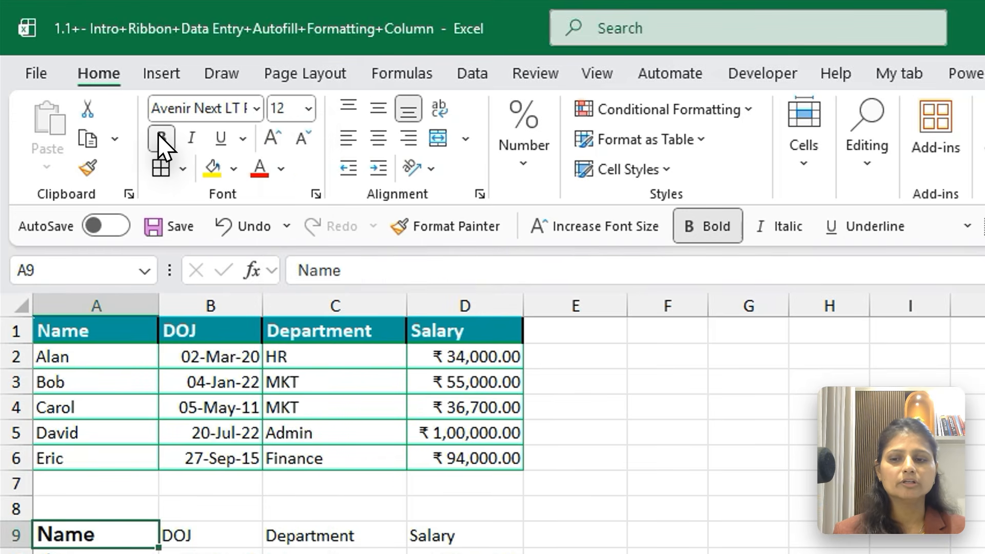
left_click(191, 137)
left_click(222, 138)
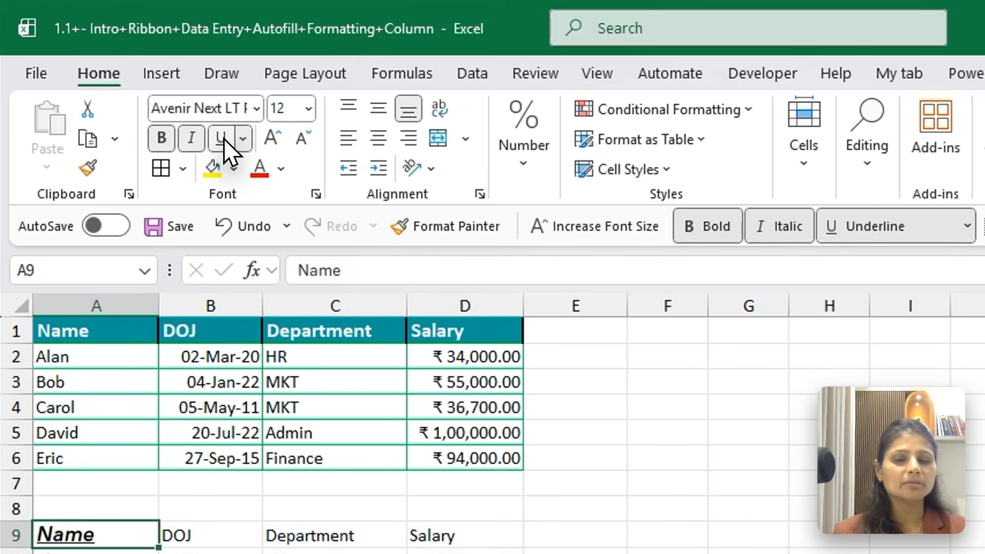
left_click(243, 138)
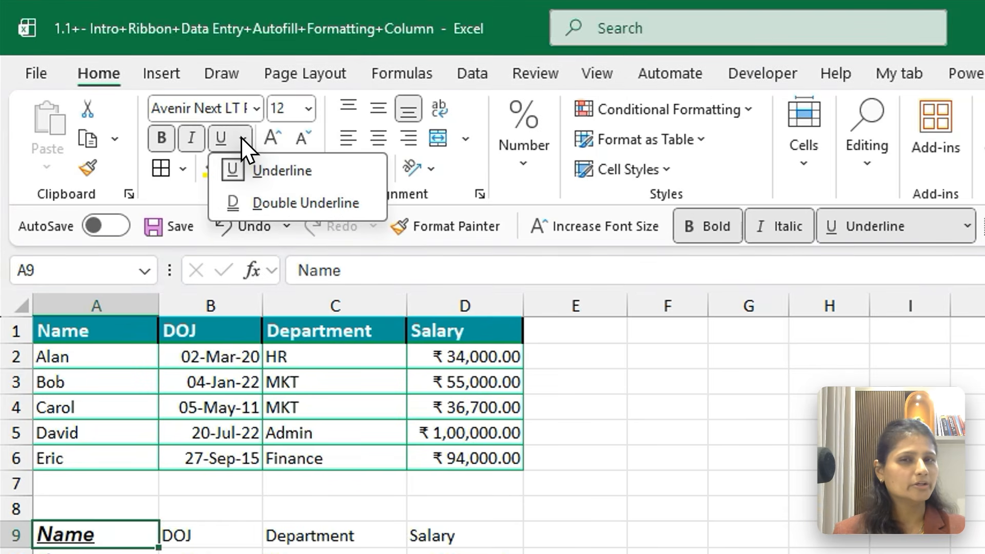
left_click(256, 204)
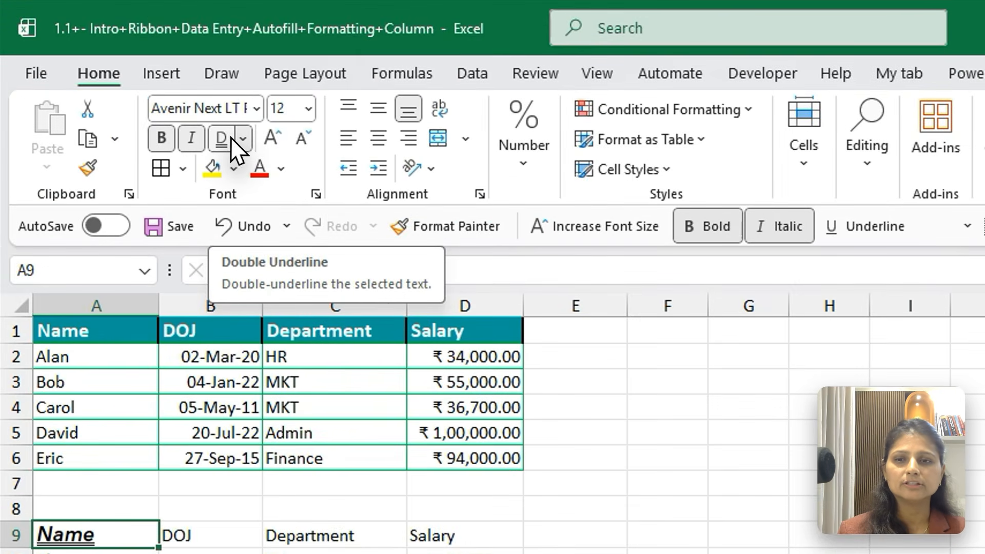
Remove the double underline, italic and bold from A9 and change its font to Arial Nova
left_click(151, 92)
left_click(190, 140)
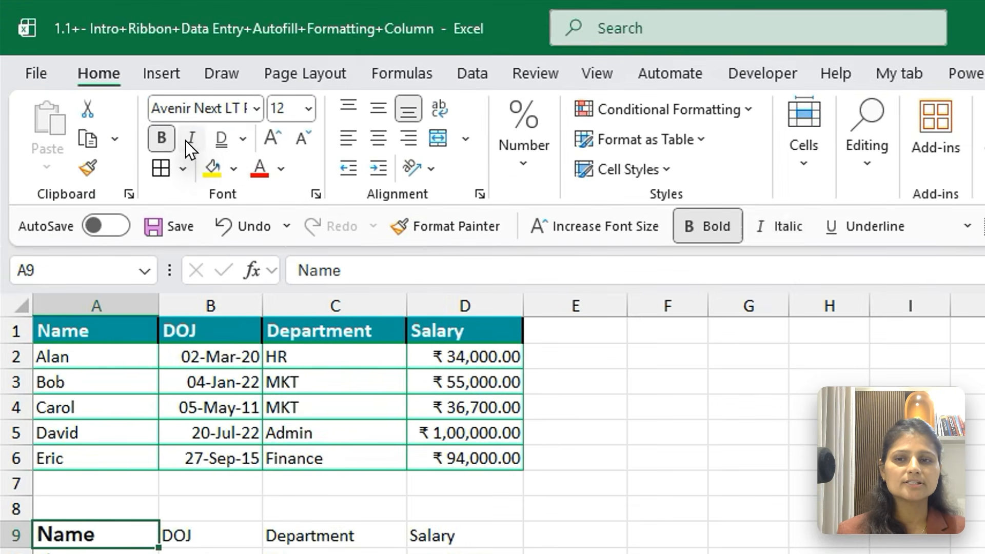
left_click(163, 139)
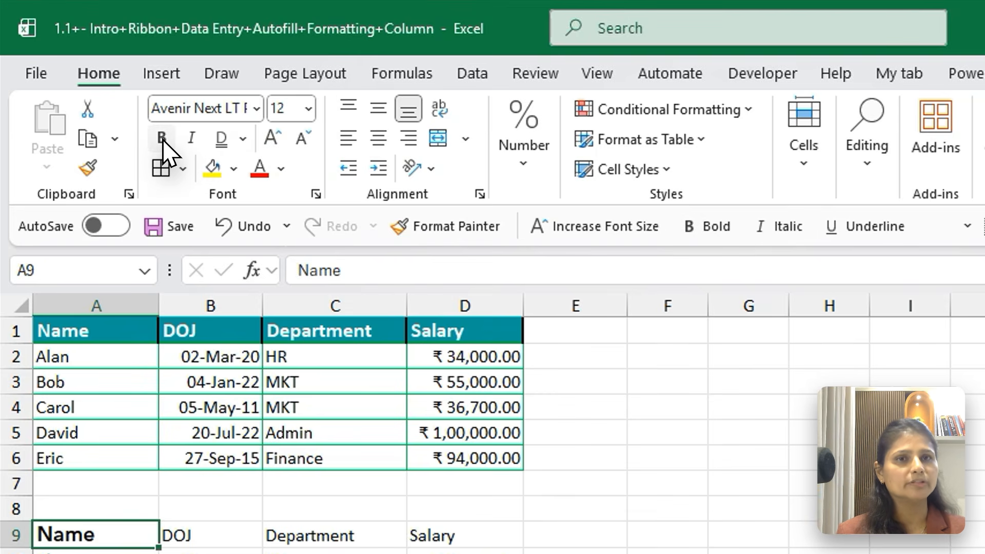
left_click(253, 112)
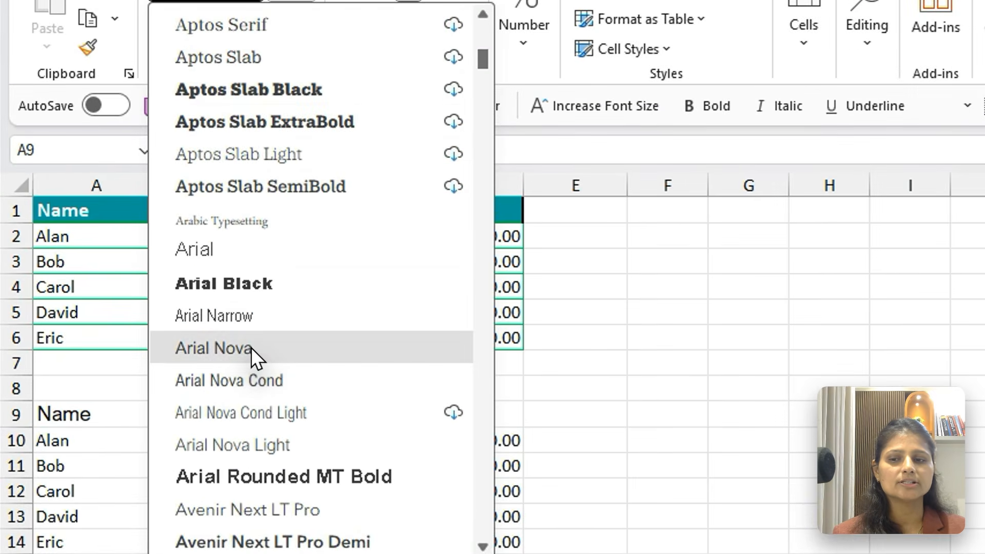
left_click(250, 348)
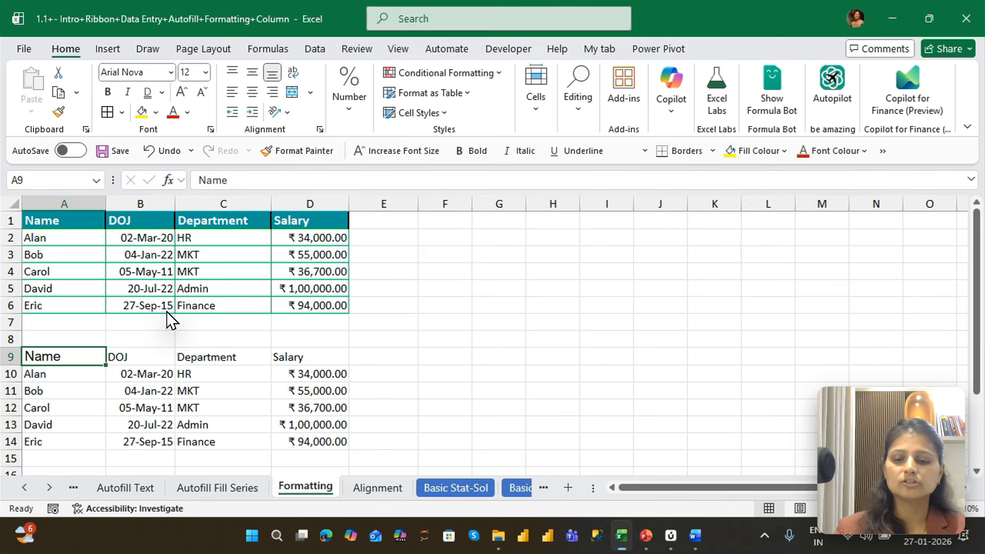
Toggle bold, italic and underline on and off for A9, and raise its font size to 14 and back to 12
key("ctrl+b")
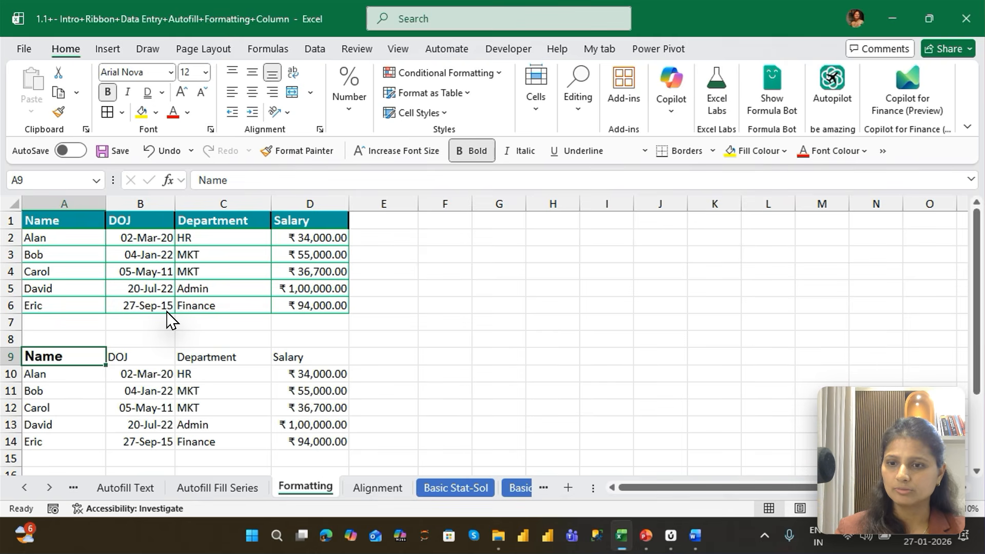
key("ctrl+i")
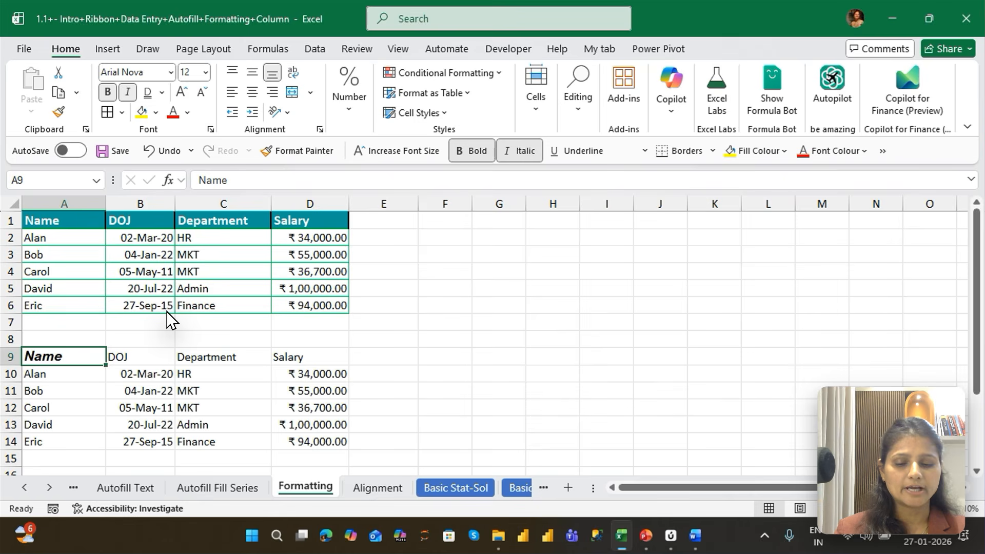
key("ctrl+u")
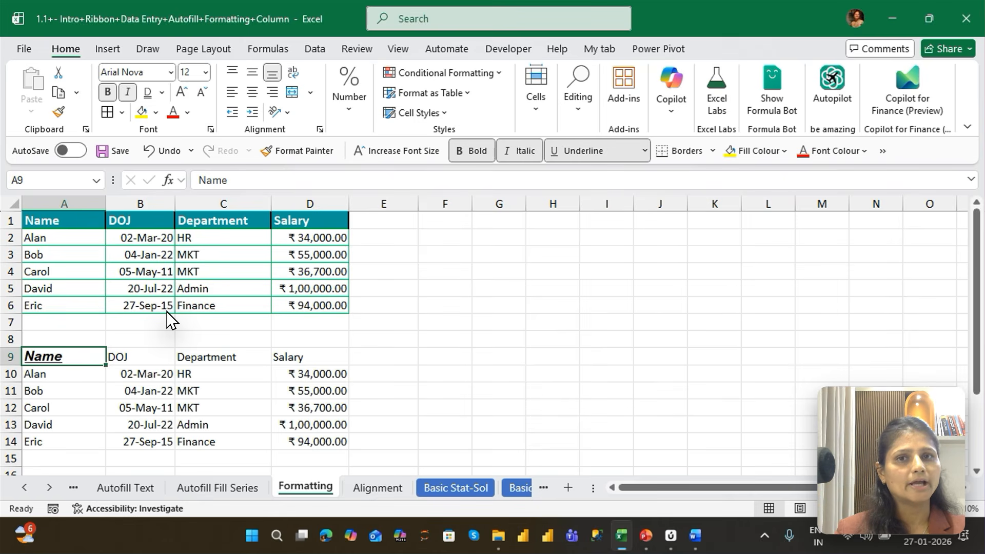
key("ctrl+u")
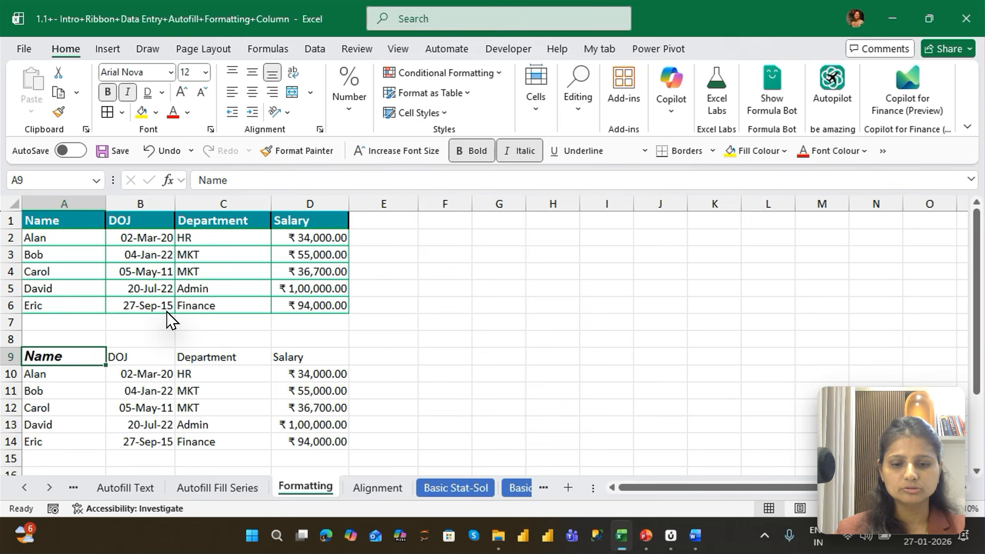
key("ctrl+i")
key("ctrl+b")
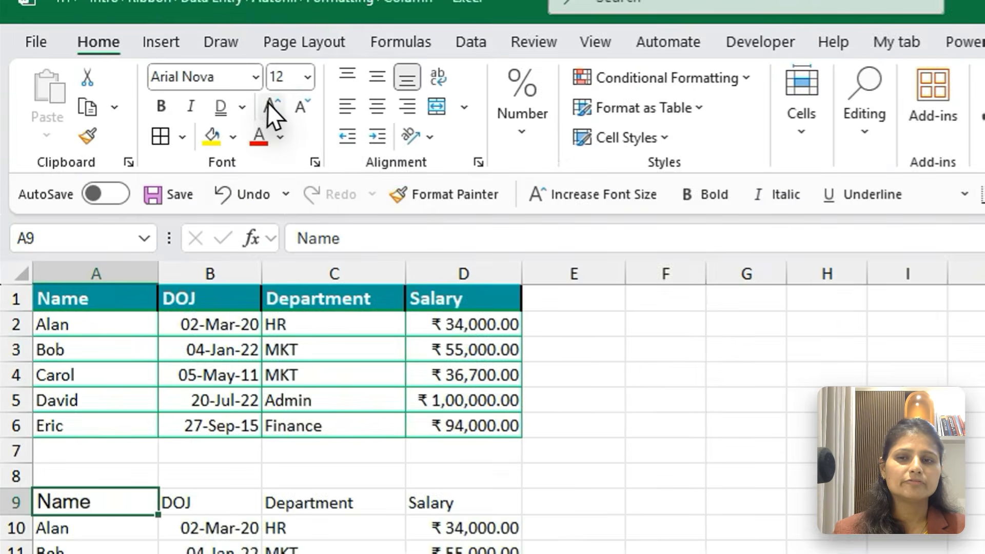
left_click(186, 97)
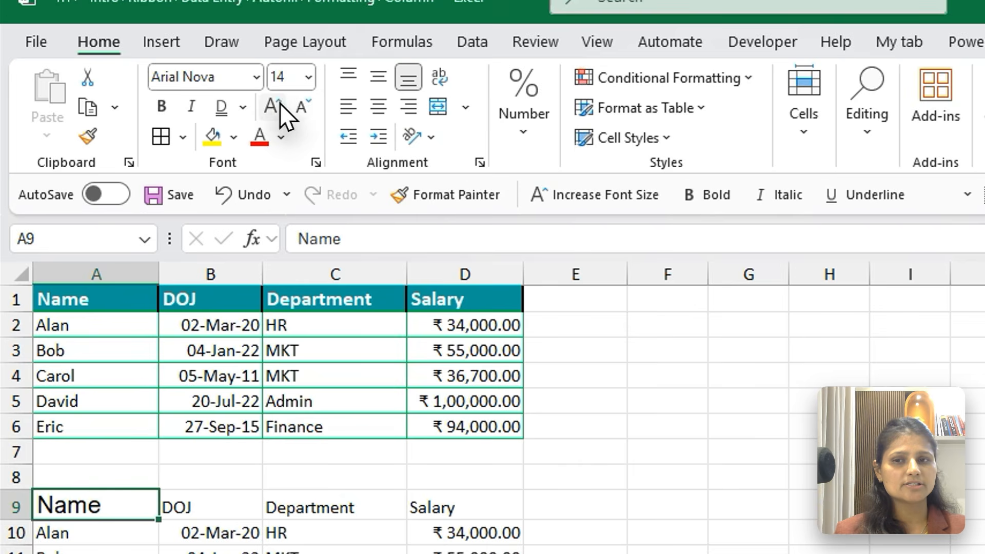
left_click(301, 107)
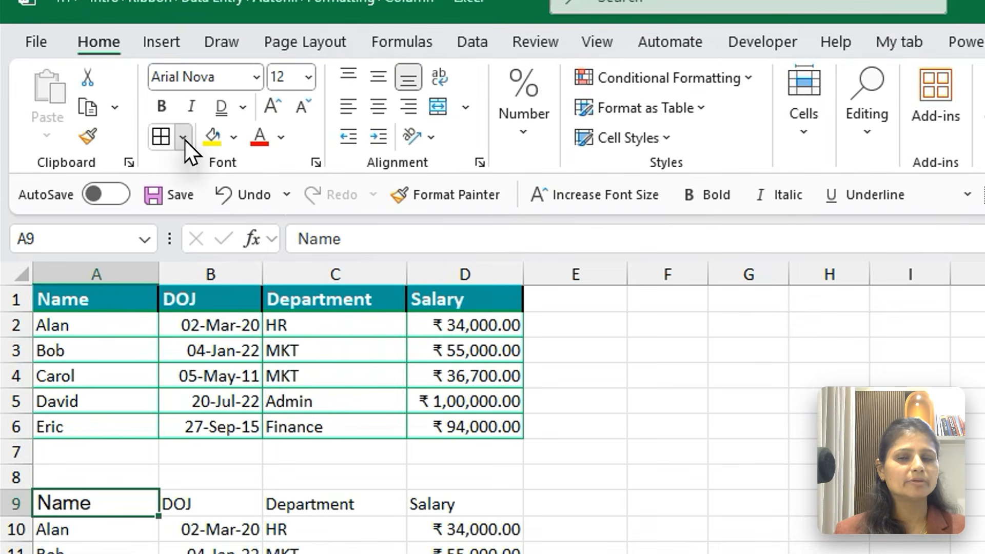
Add a bottom border to the Name header in A9 and select another cell to check it
left_click(123, 112)
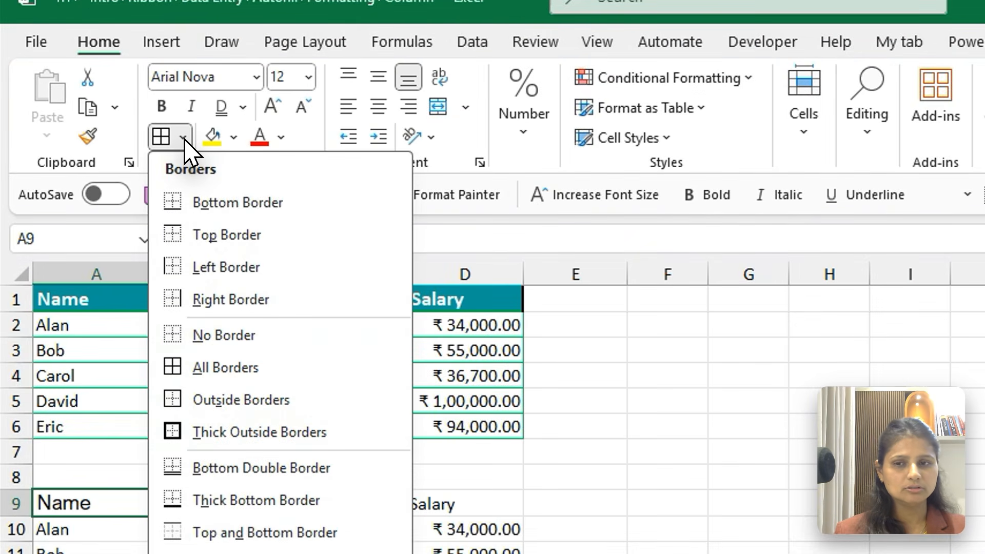
left_click(237, 203)
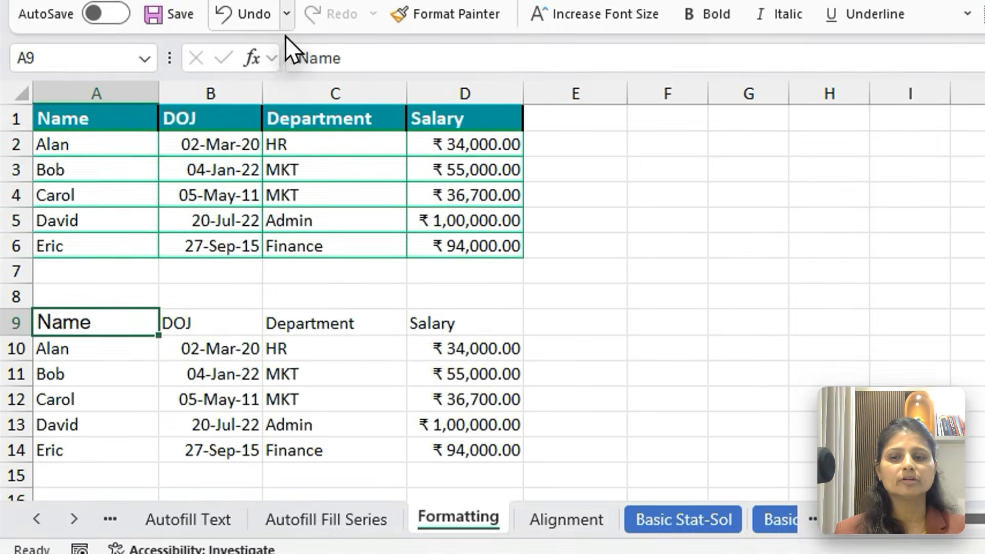
left_click(446, 271)
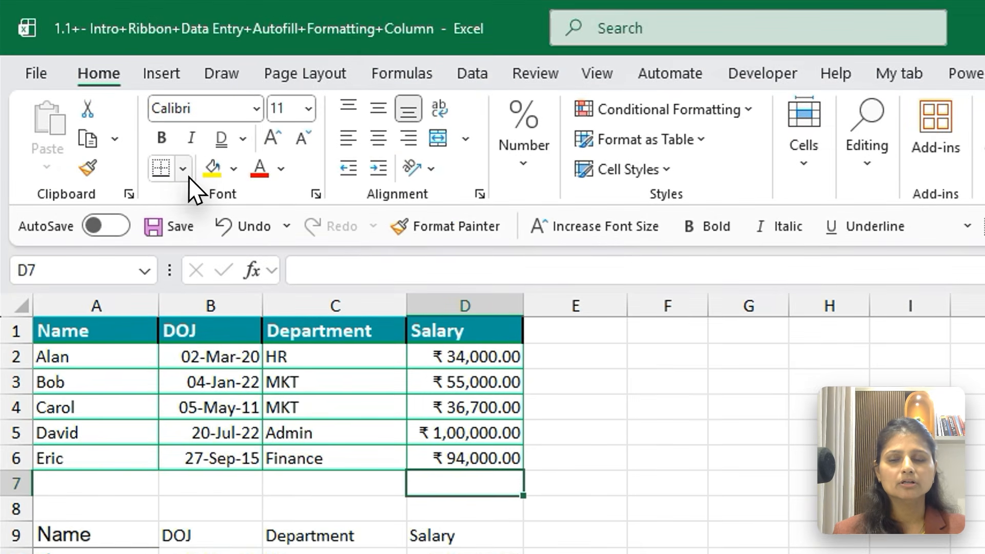
Apply No Border to the blank cell D7 below the first table's Salary column
left_click(182, 83)
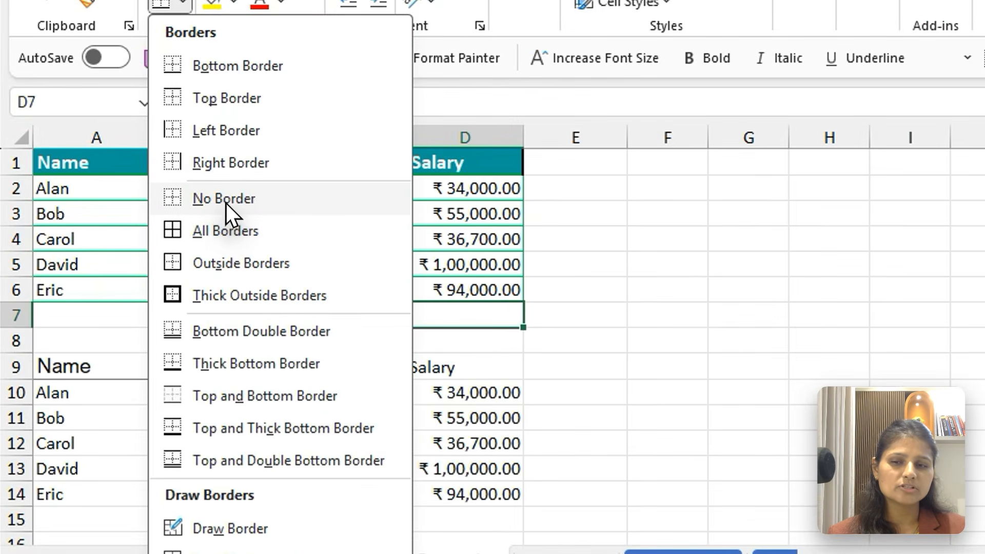
left_click(150, 246)
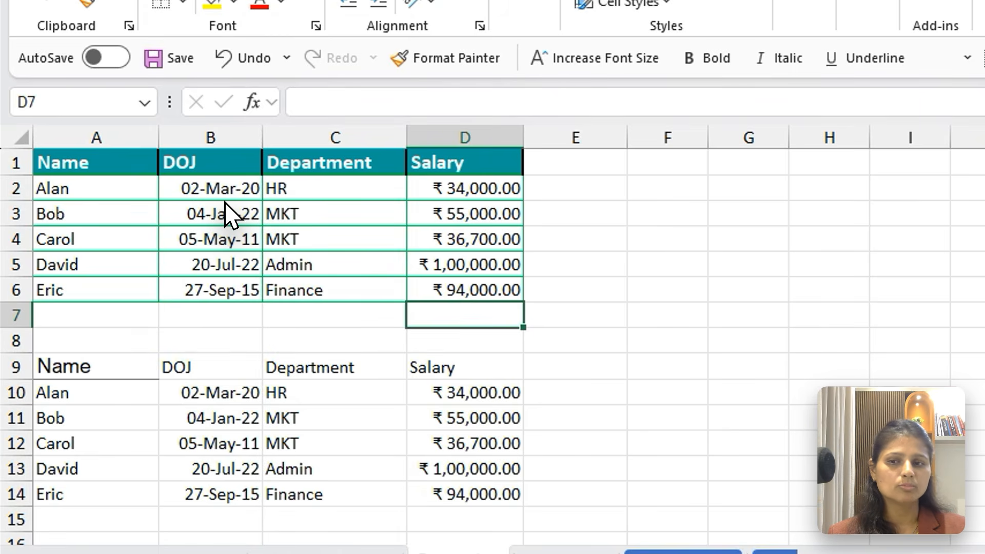
left_click(95, 385)
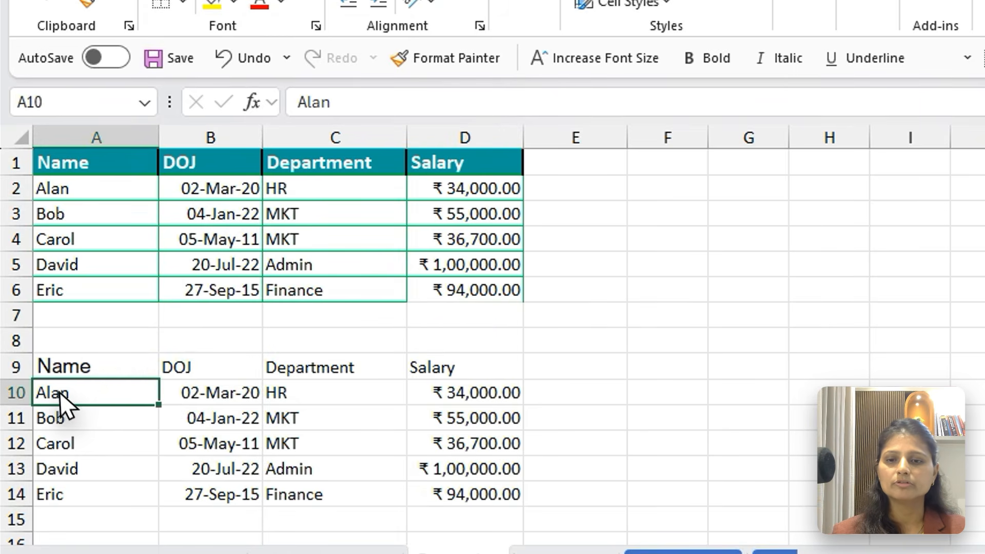
Set the border line colour to white and apply Thick Outside Borders to the second table's Name header in A9
left_click(147, 376)
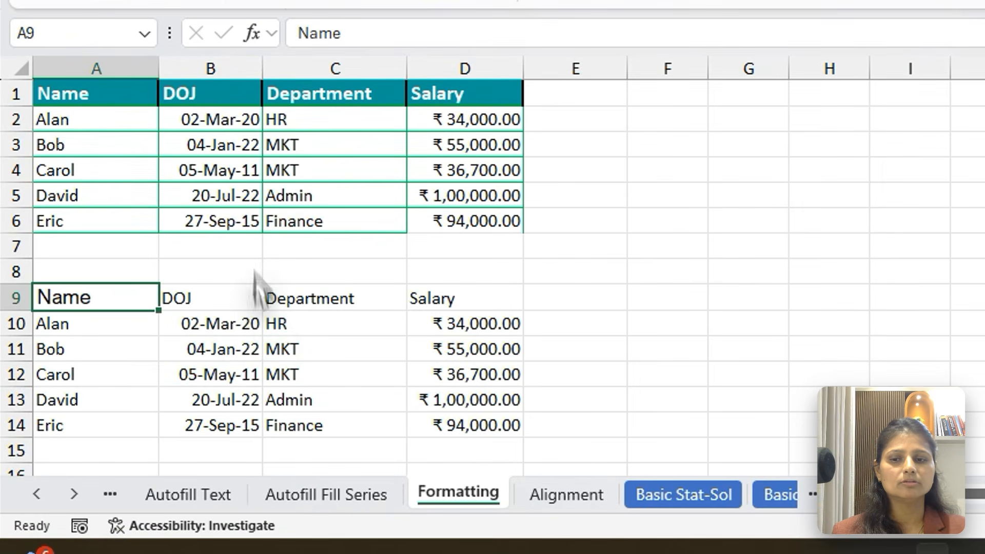
left_click(269, 356)
left_click(133, 306)
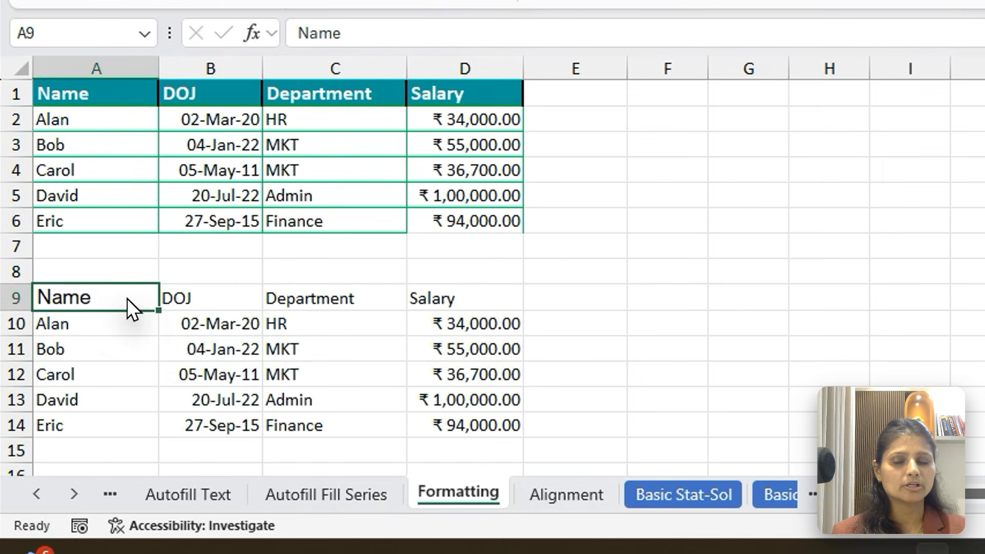
left_click(182, 161)
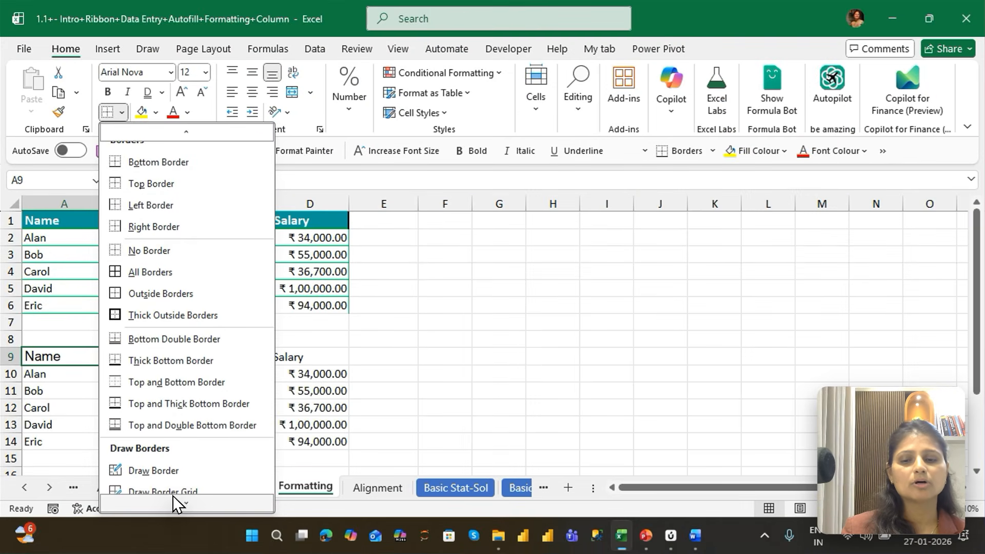
mouse_move(175, 497)
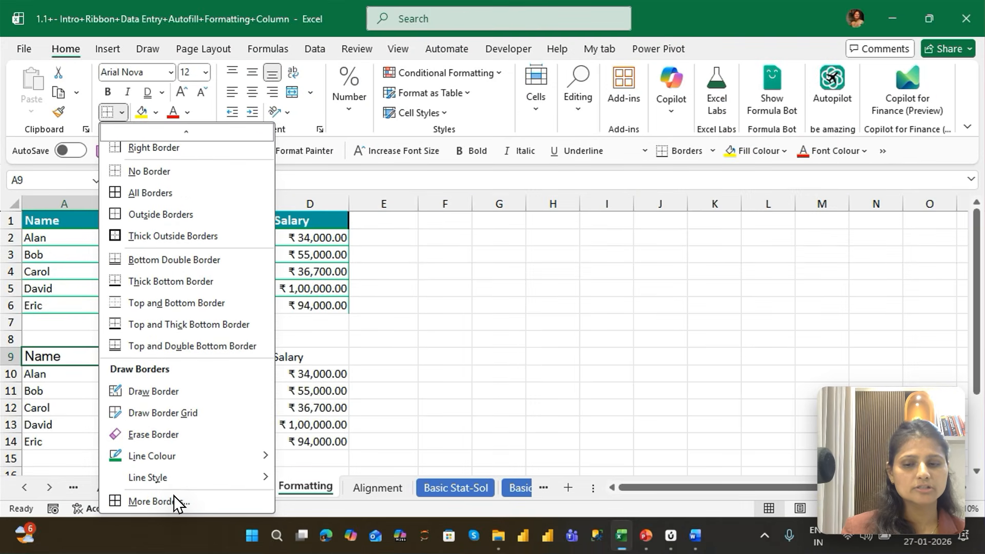
mouse_move(149, 457)
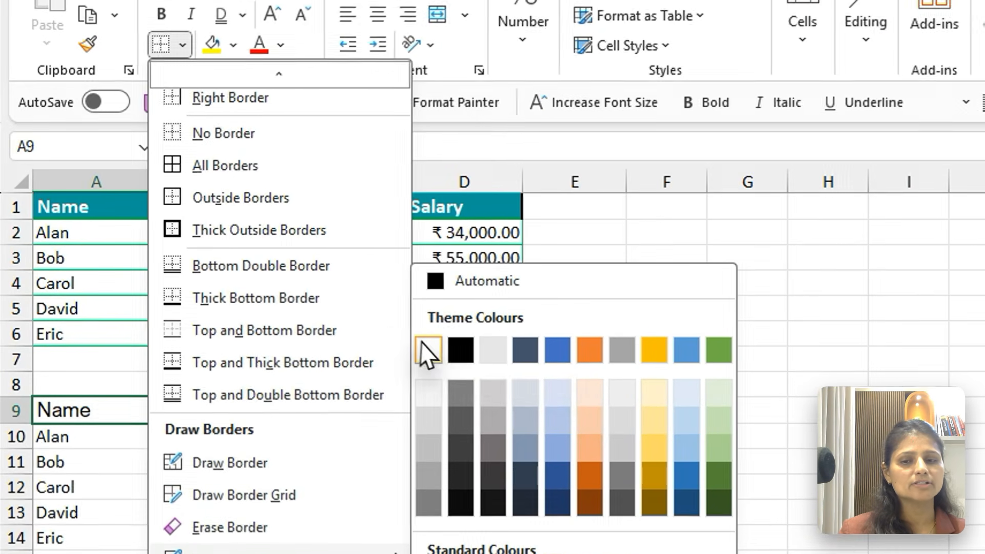
left_click(428, 350)
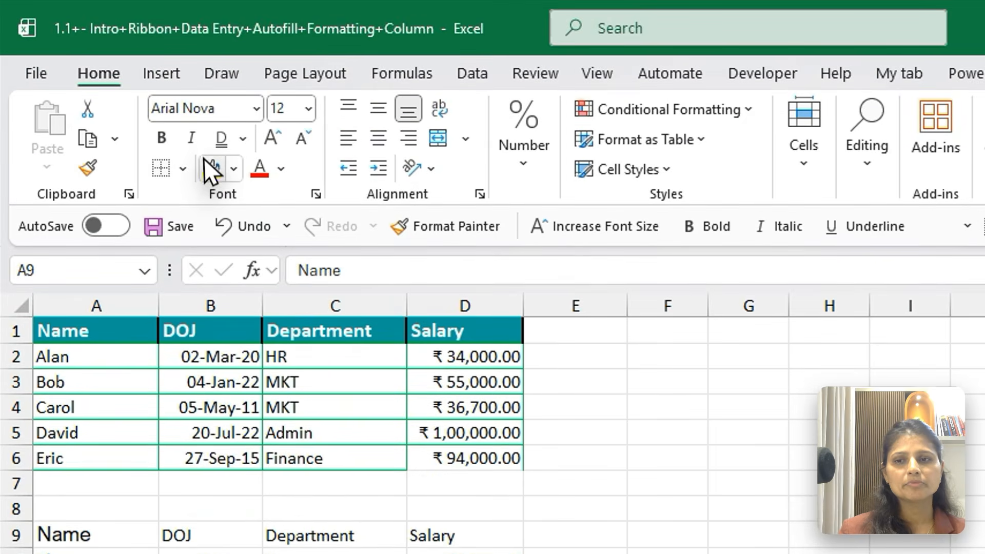
left_click(182, 169)
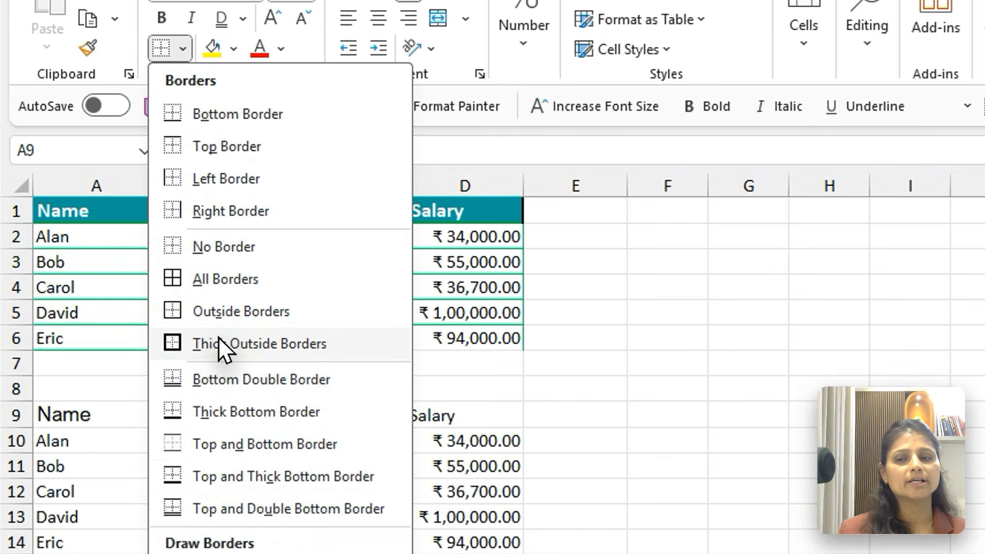
left_click(218, 341)
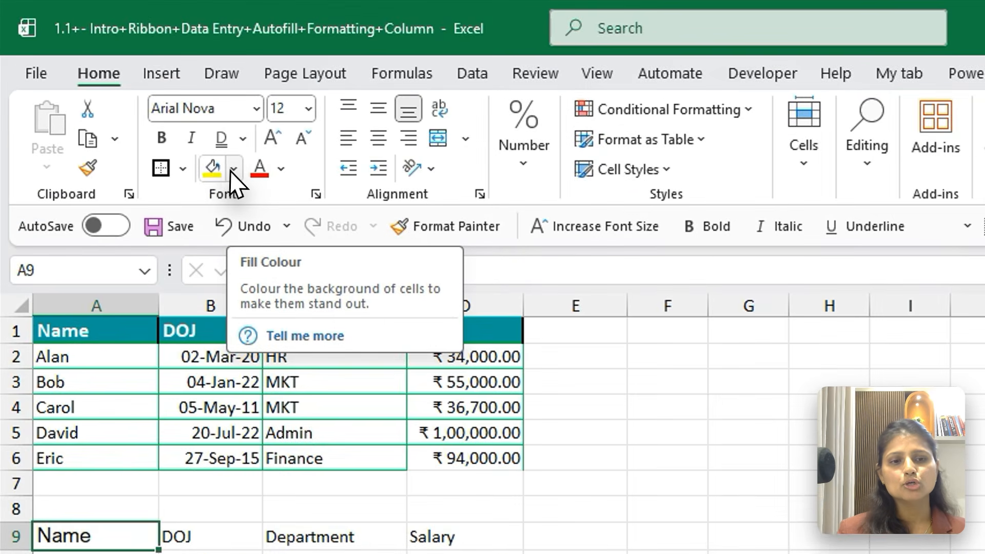
Fill the Name header in A9 with the dark blue theme colour and make its font white
left_click(233, 169)
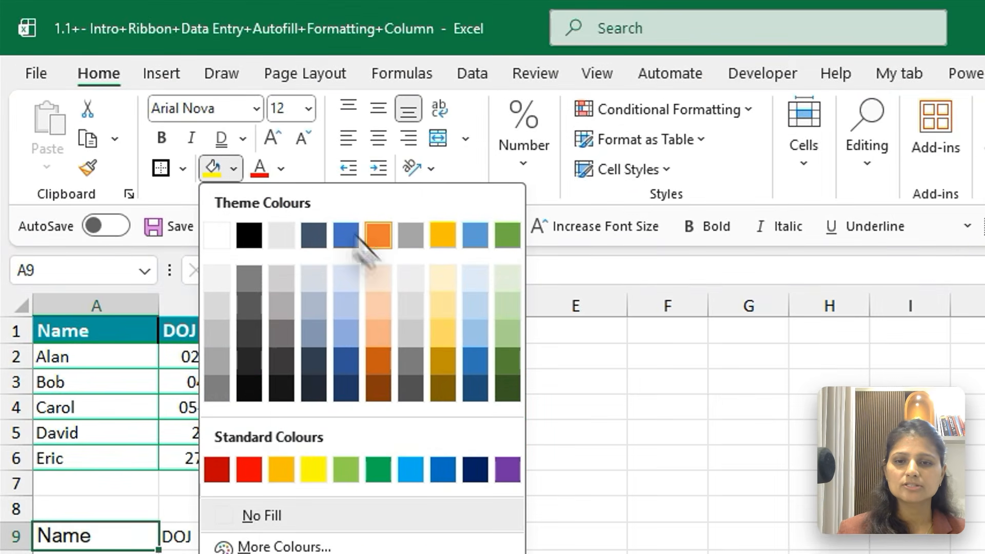
left_click(475, 388)
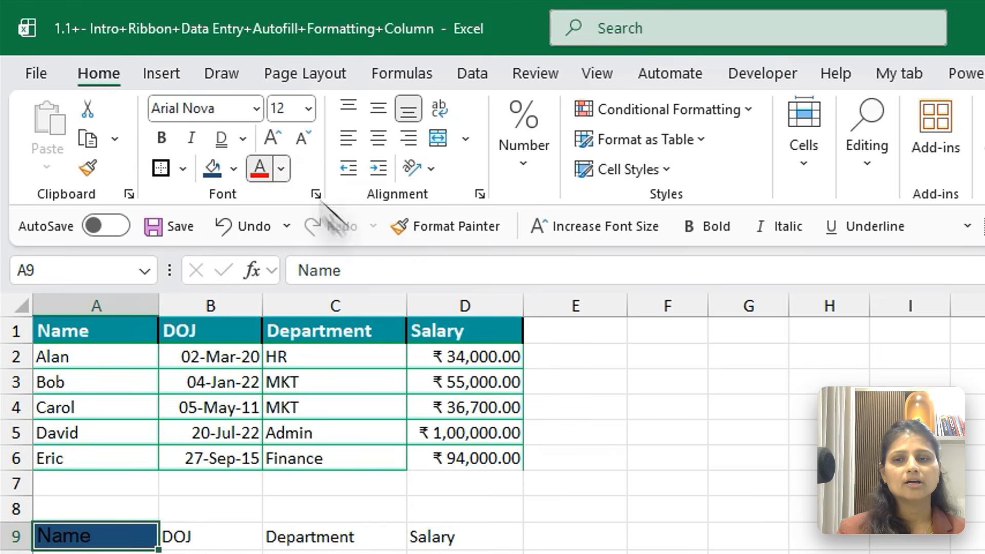
left_click(281, 169)
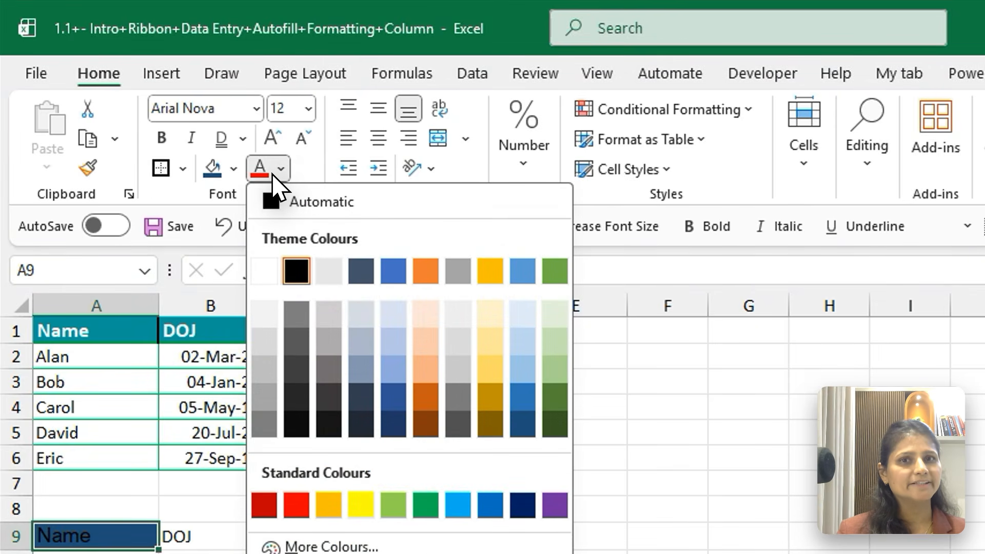
left_click(262, 271)
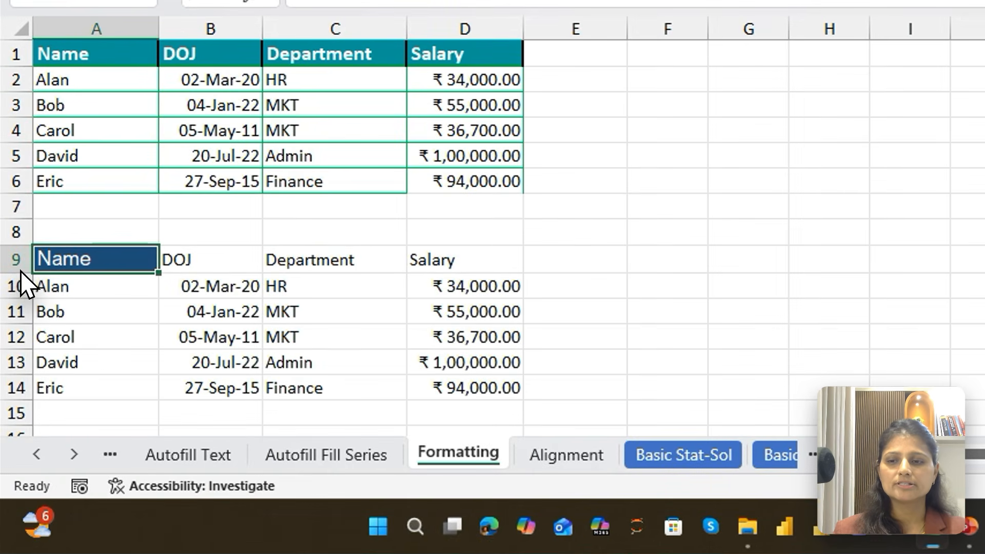
Make row 9 taller and column A wider to give the Name header cell extra room
left_click_drag(20, 272, 19, 316)
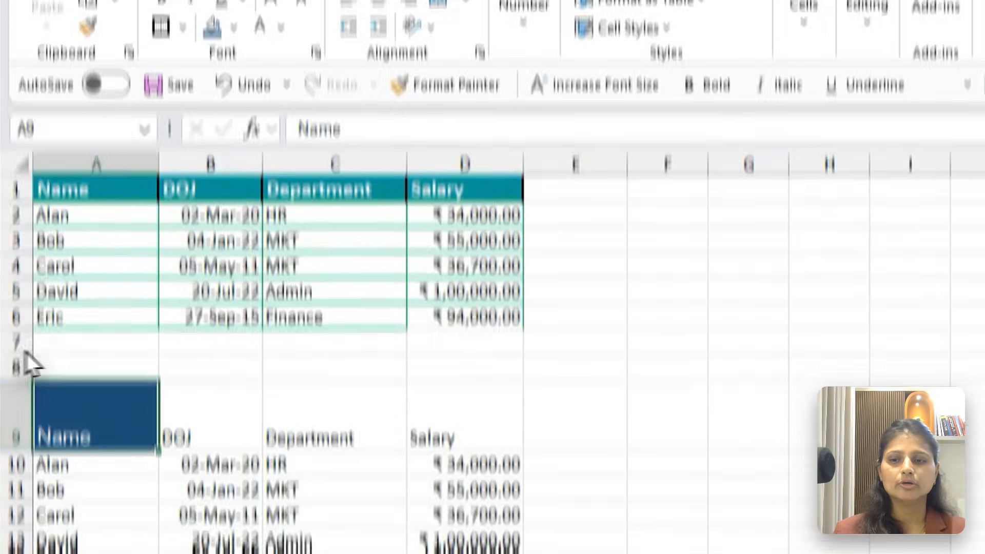
left_click_drag(159, 30, 235, 43)
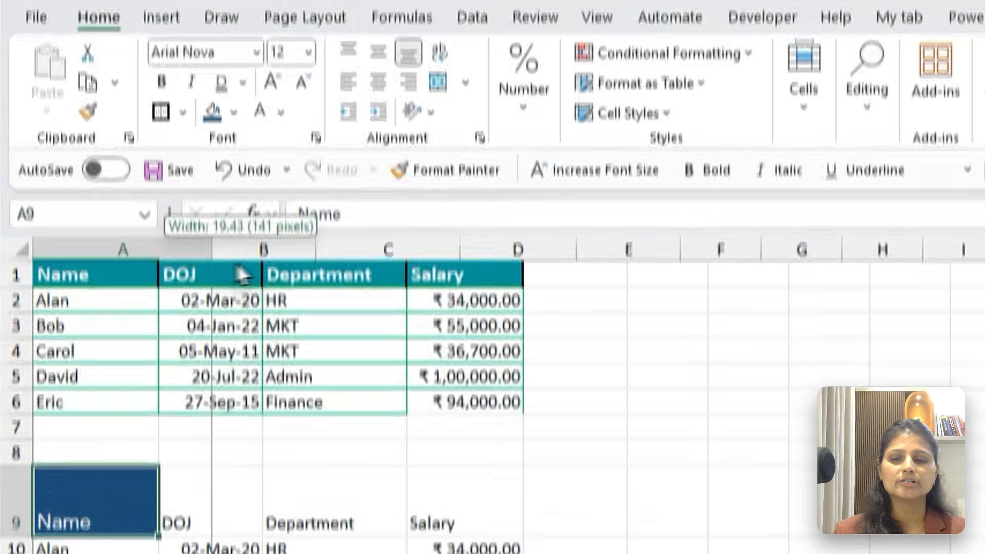
left_click_drag(240, 275, 249, 303)
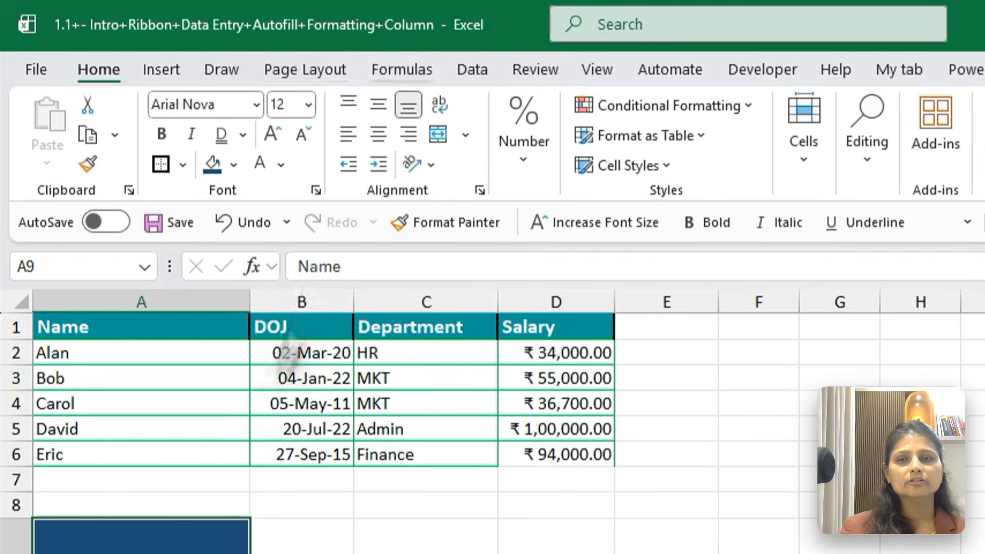
Try each vertical and horizontal alignment on the Name header in A9, finishing with middle align and centre
left_click(348, 104)
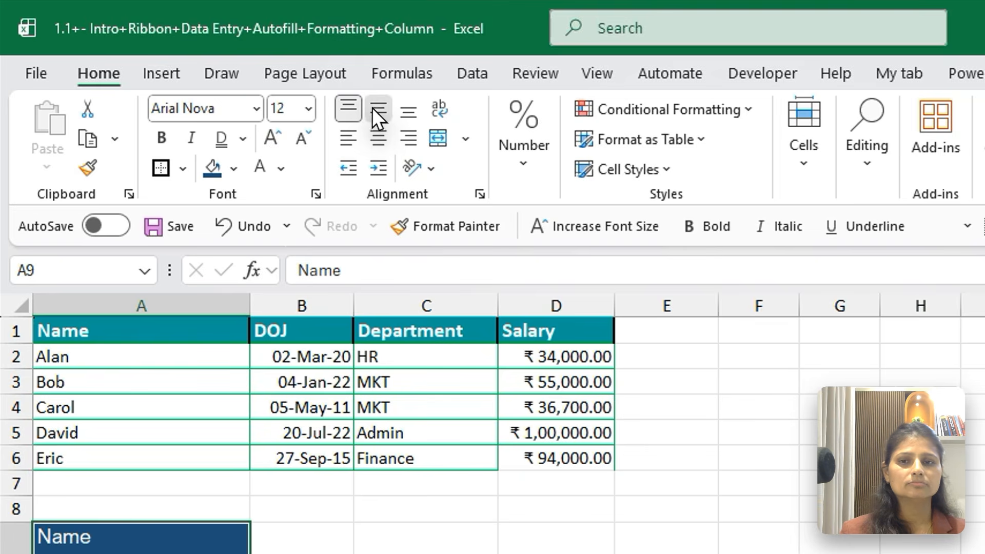
left_click(372, 108)
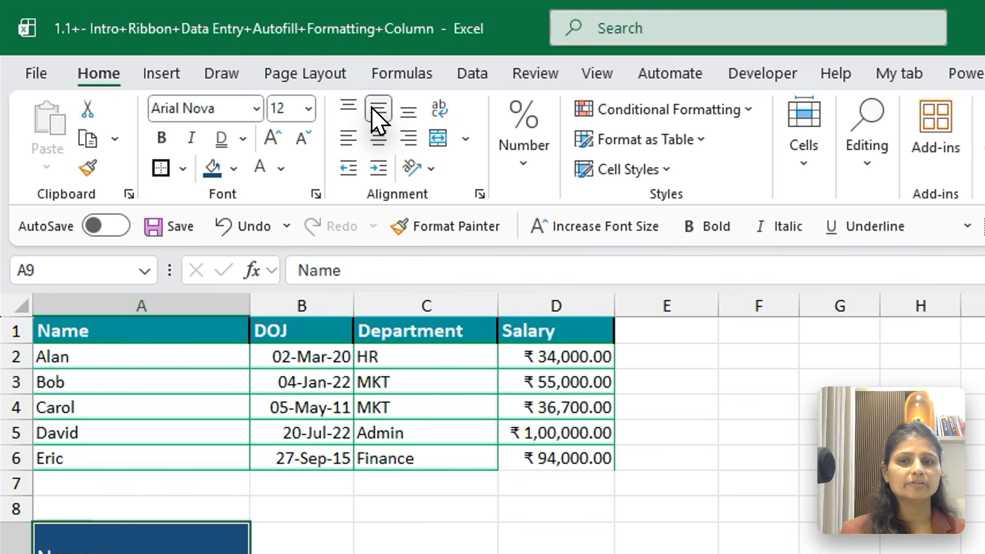
left_click(409, 110)
left_click(347, 137)
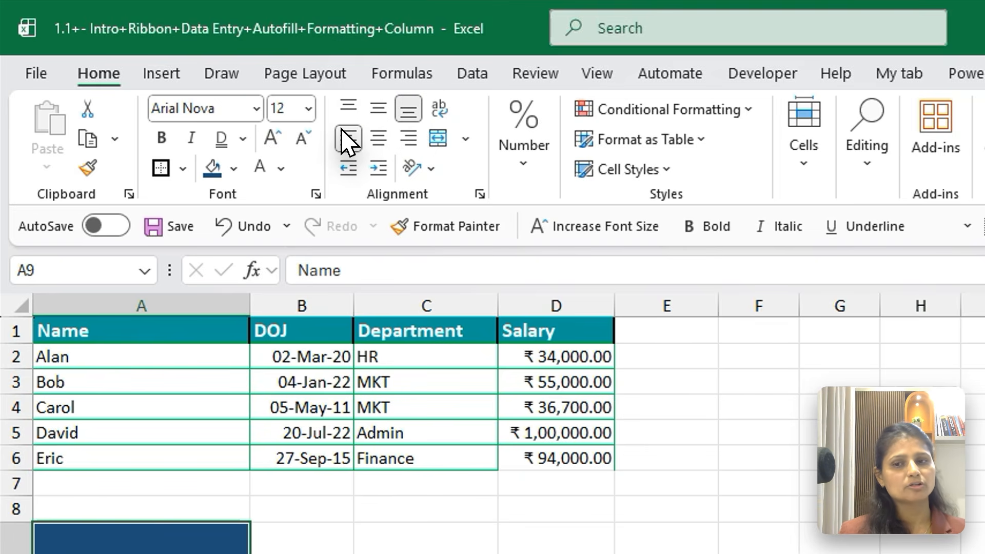
left_click(377, 136)
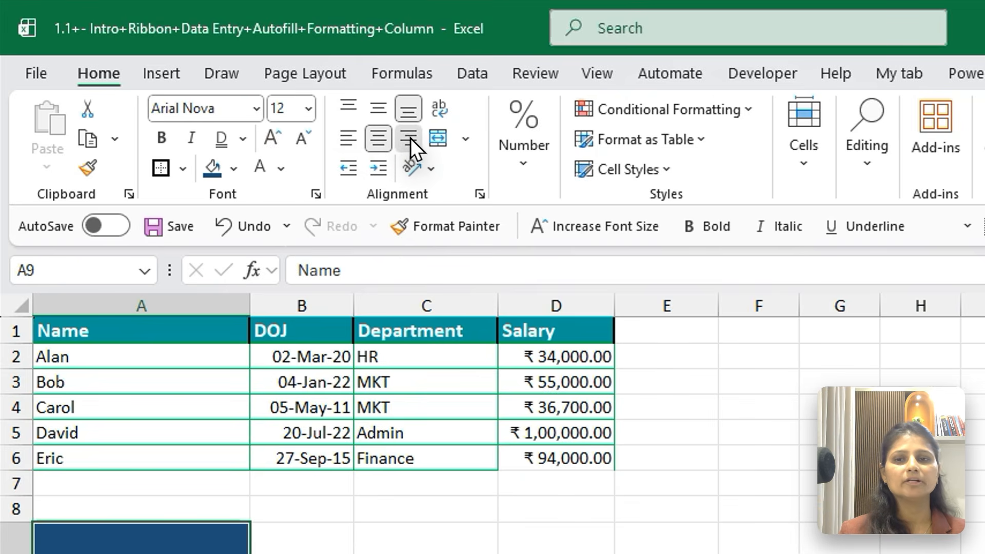
left_click(409, 138)
left_click(378, 109)
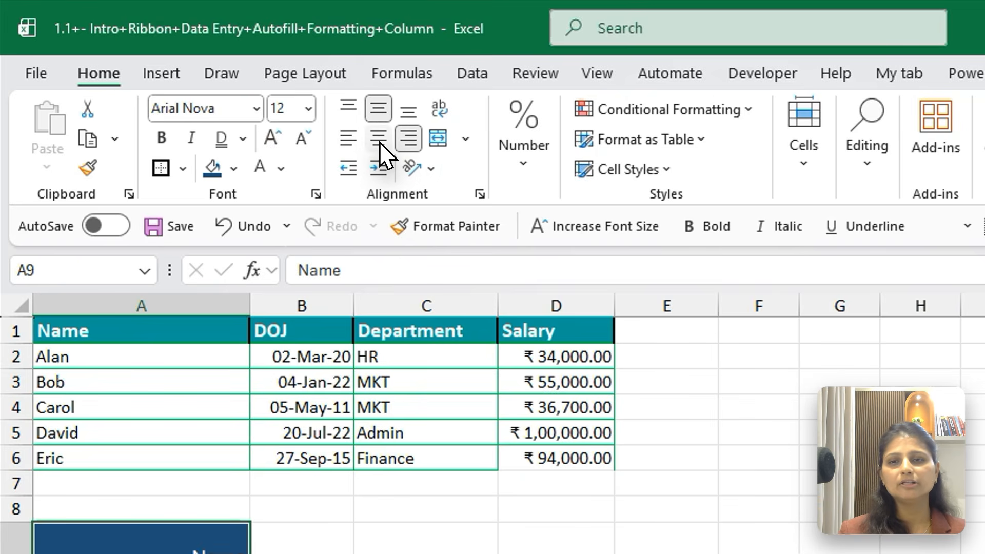
left_click(379, 139)
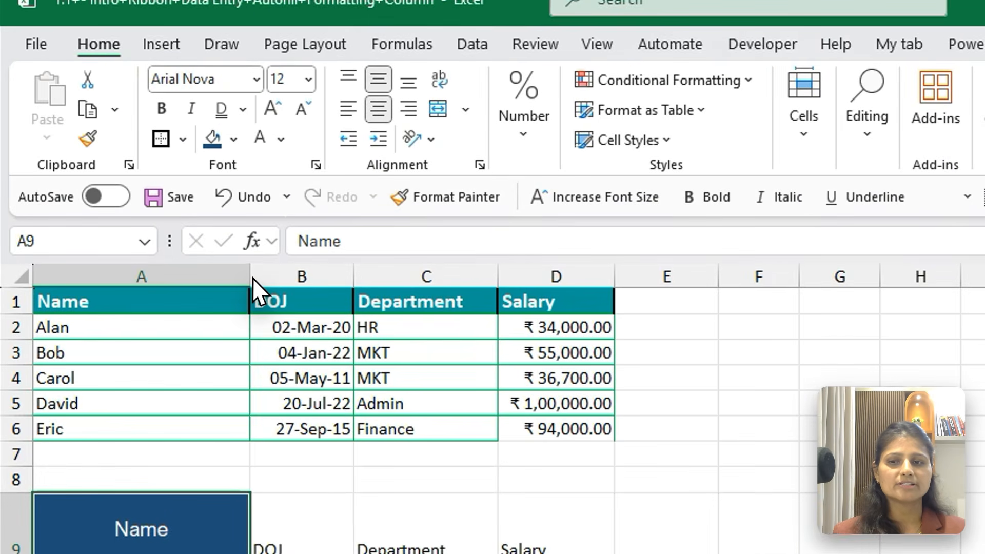
Narrow column A and reduce the height of row 9 around the Name header
left_click_drag(166, 204, 114, 204)
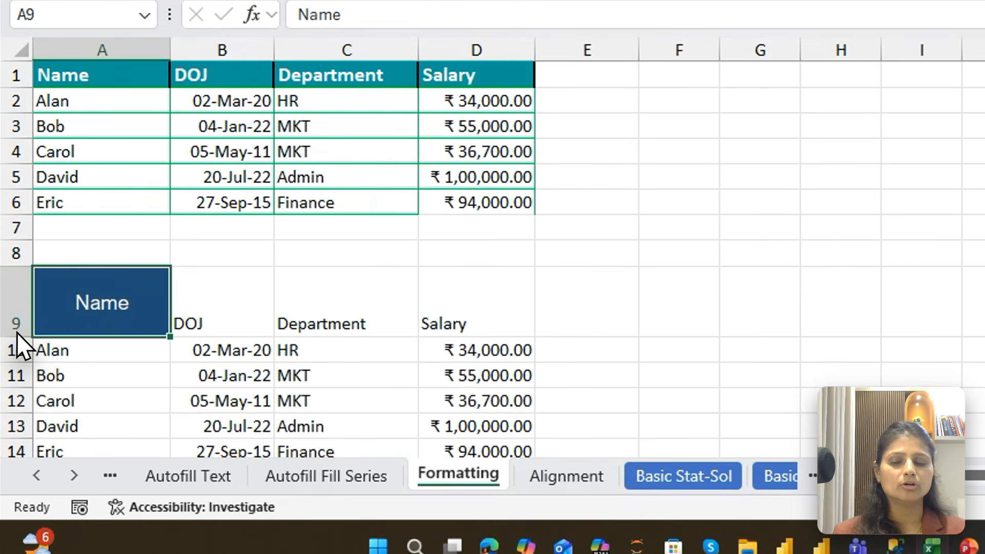
left_click_drag(18, 335, 16, 311)
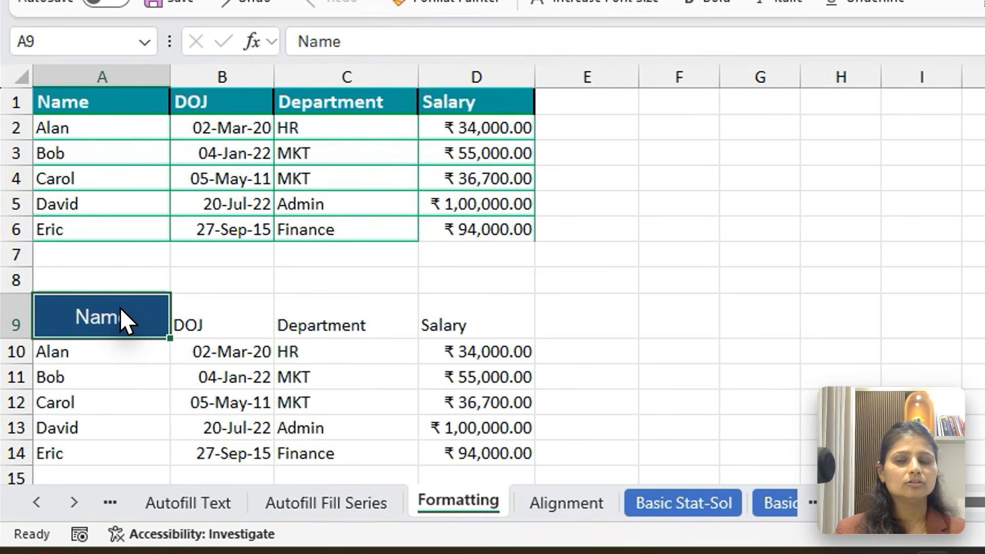
Use Format Painter to copy the Name header's formatting from A9 to DOJ in B9, and from B9 to Department in C9
left_click(221, 327)
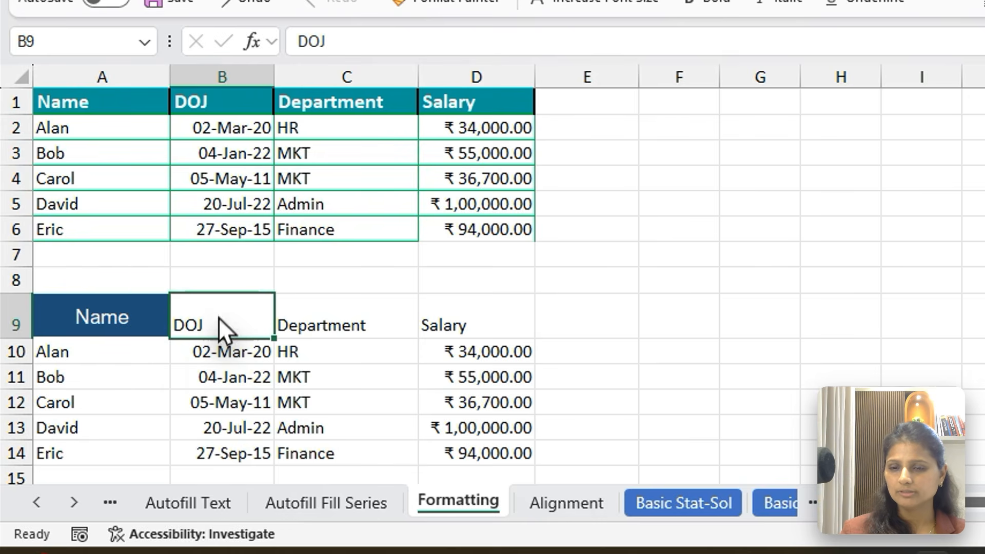
left_click(69, 318)
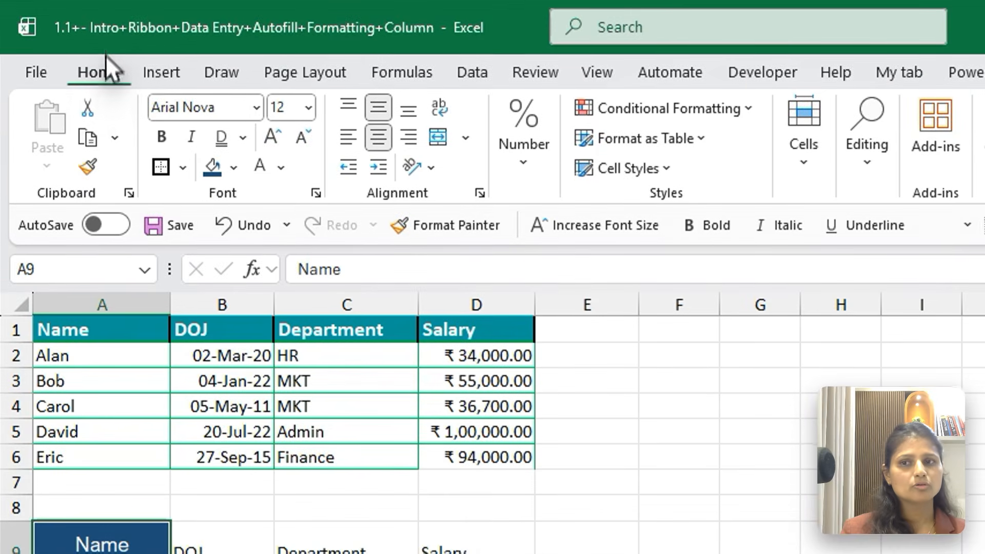
left_click(88, 167)
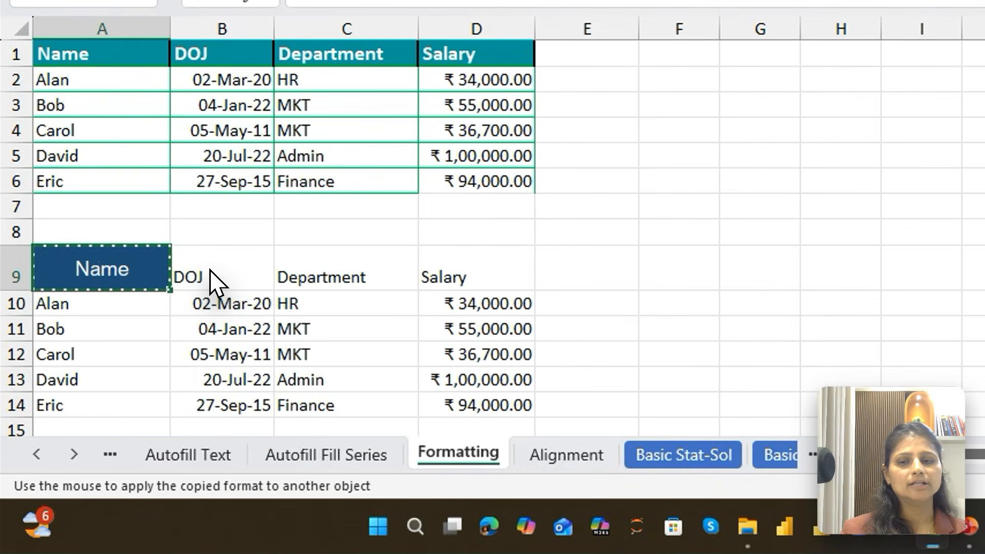
left_click(210, 277)
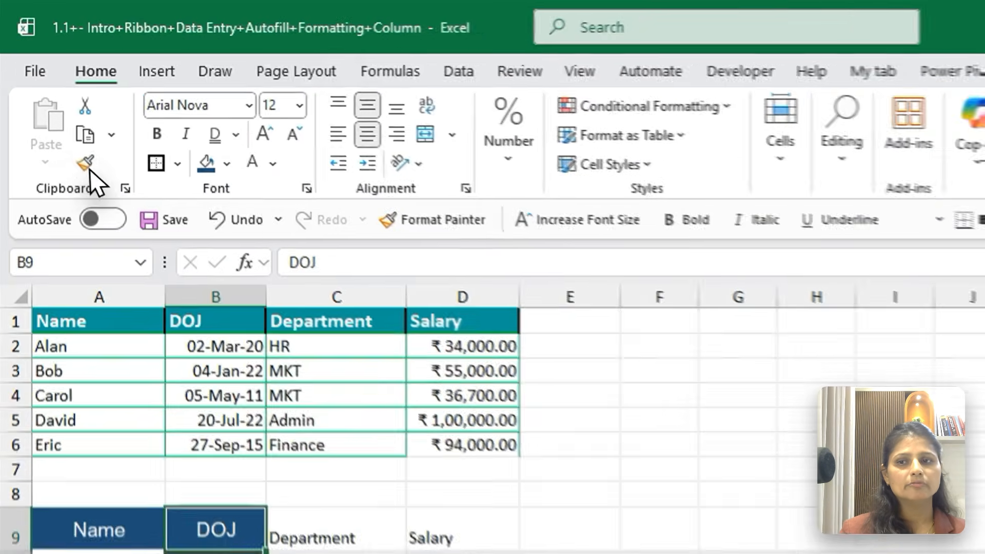
left_click(86, 163)
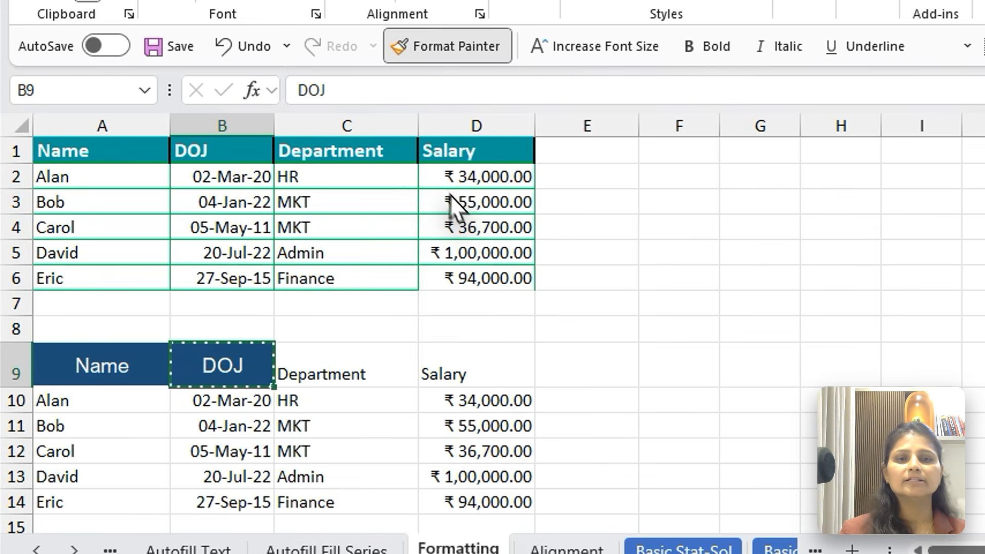
left_click(314, 370)
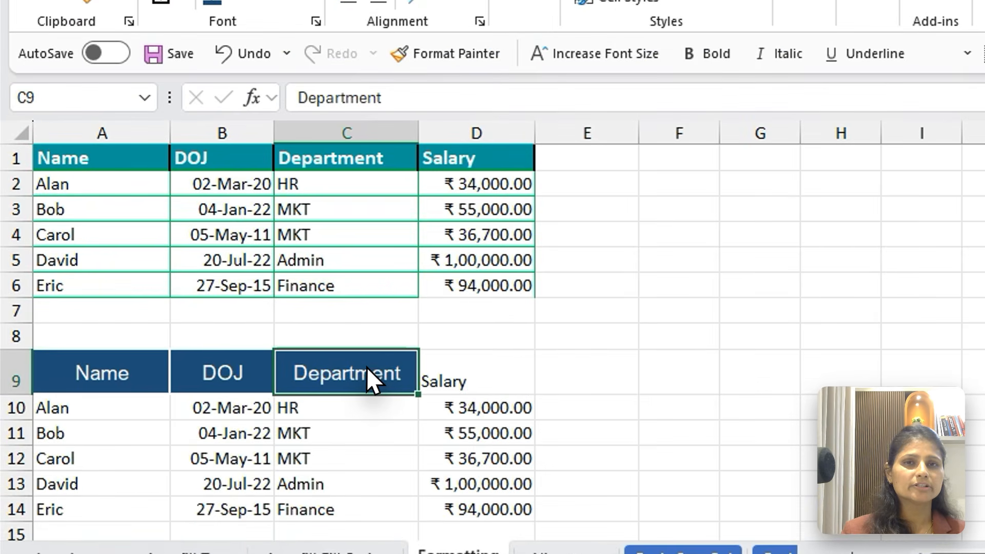
Copy the Department header in C9 and paste only its formats onto the Salary header in D9 with Paste Special
key("ctrl+c")
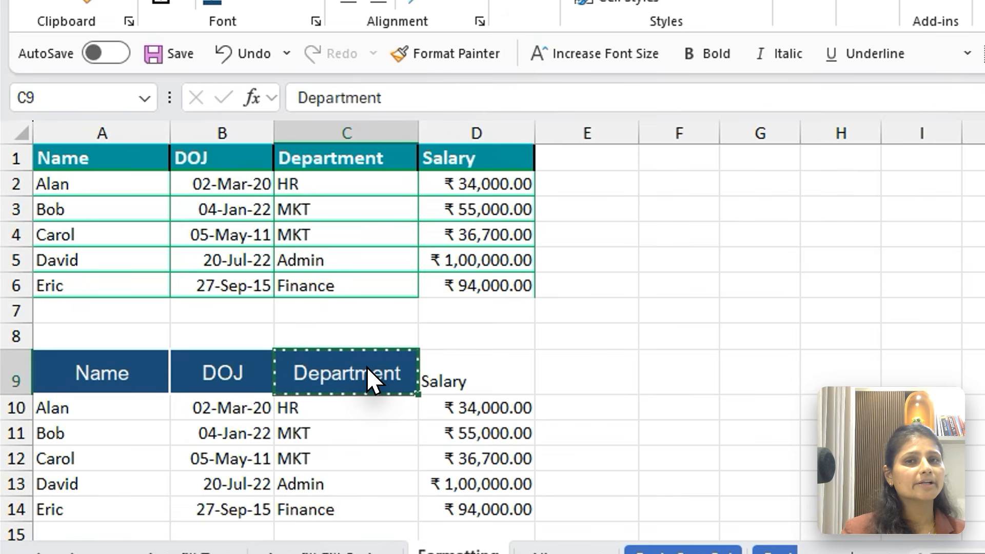
left_click(466, 365)
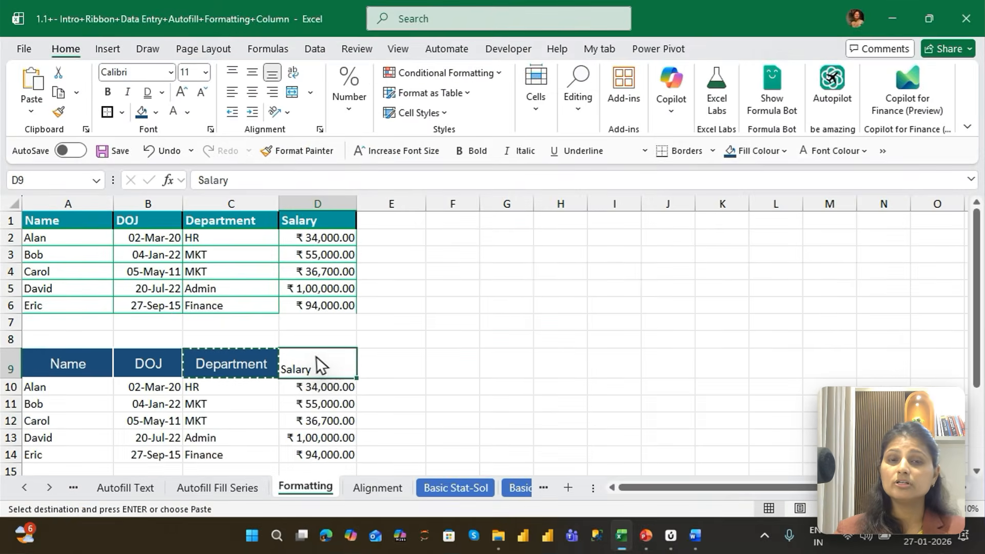
key("ctrl+alt+v")
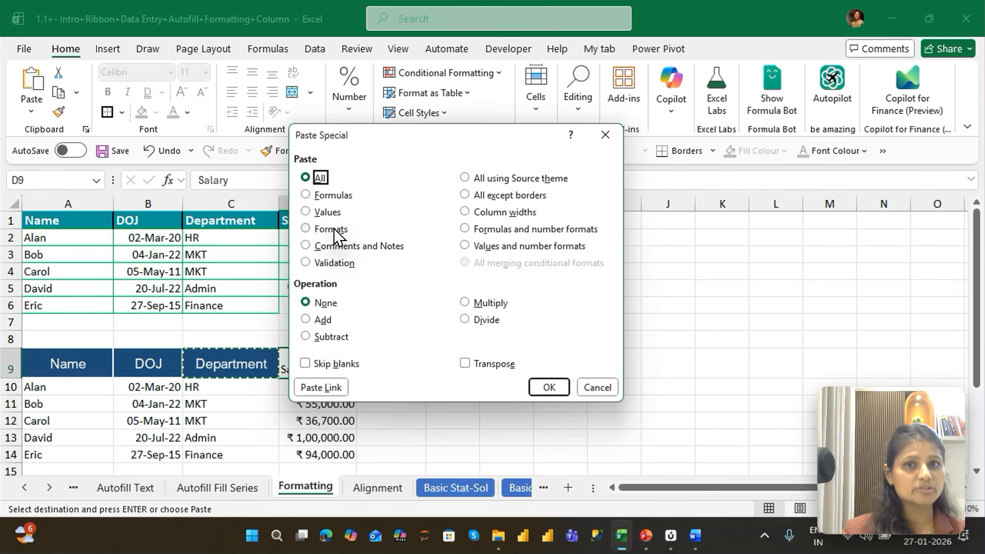
key("t")
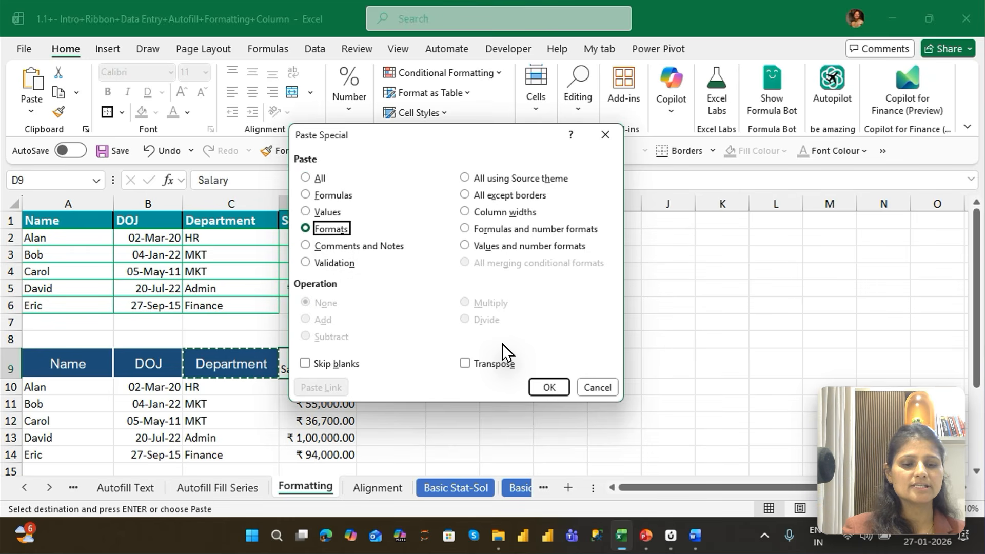
key("Return")
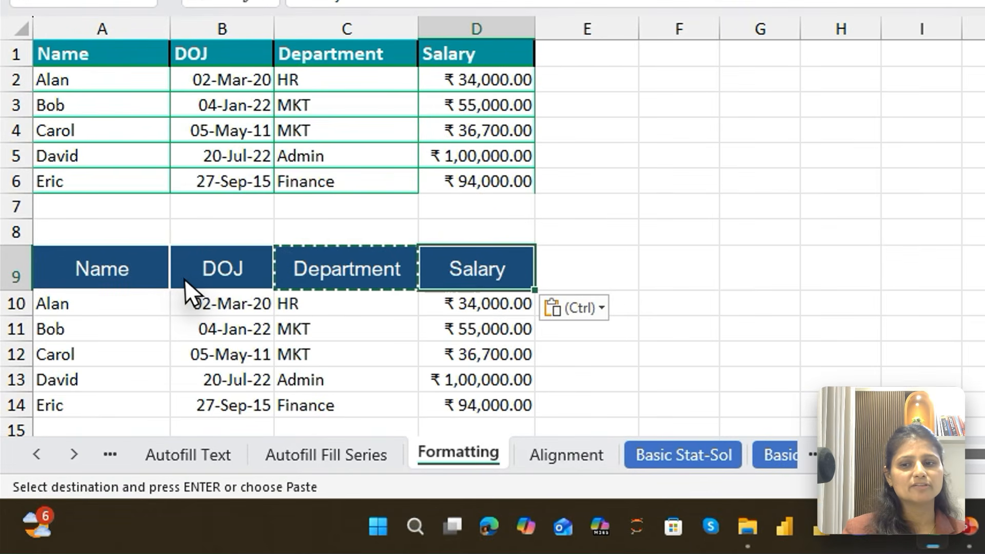
Set the border line colour to dark blue and apply All Borders to the first data cell A10 of the second table
left_click(121, 371)
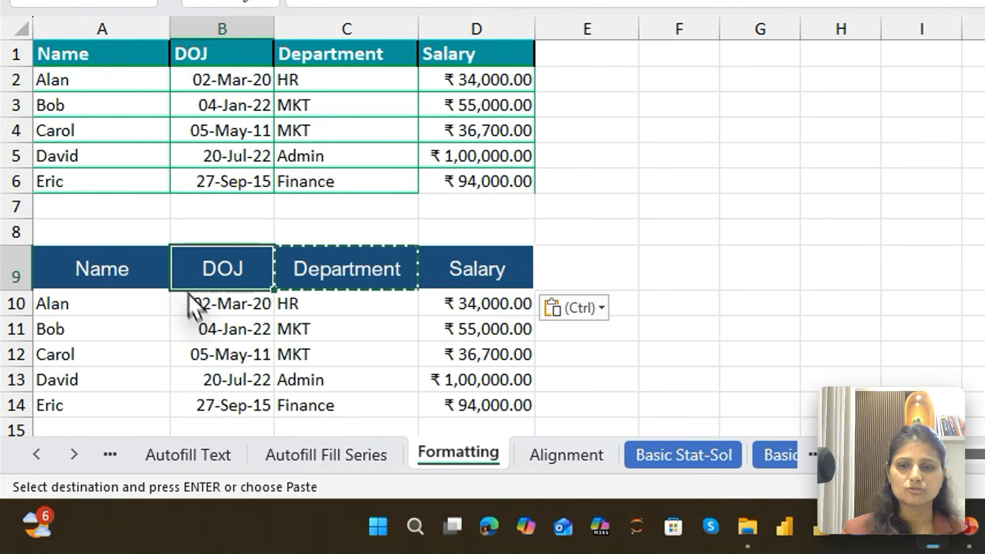
left_click(72, 308)
key("ctrl+shift+Down")
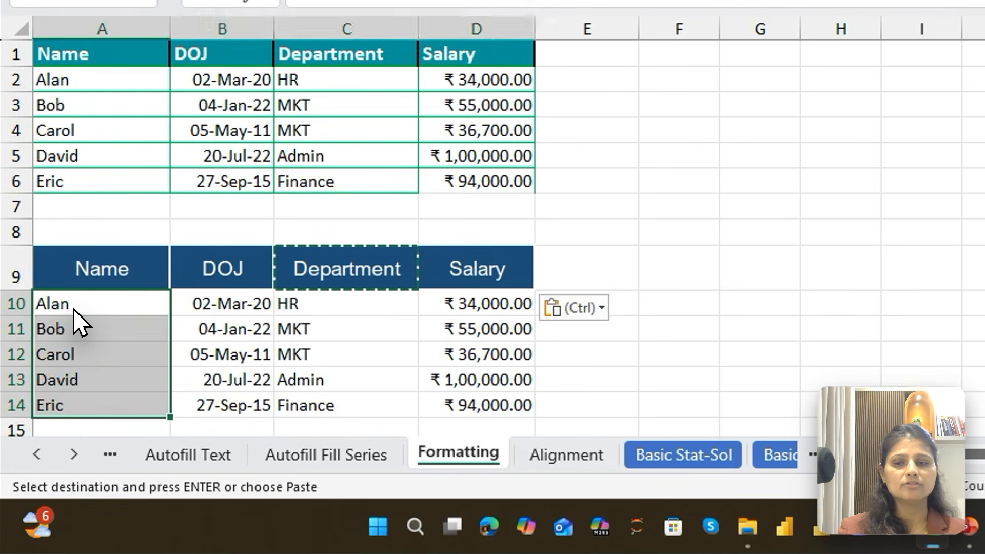
key("ctrl+shift+Right")
left_click(90, 307)
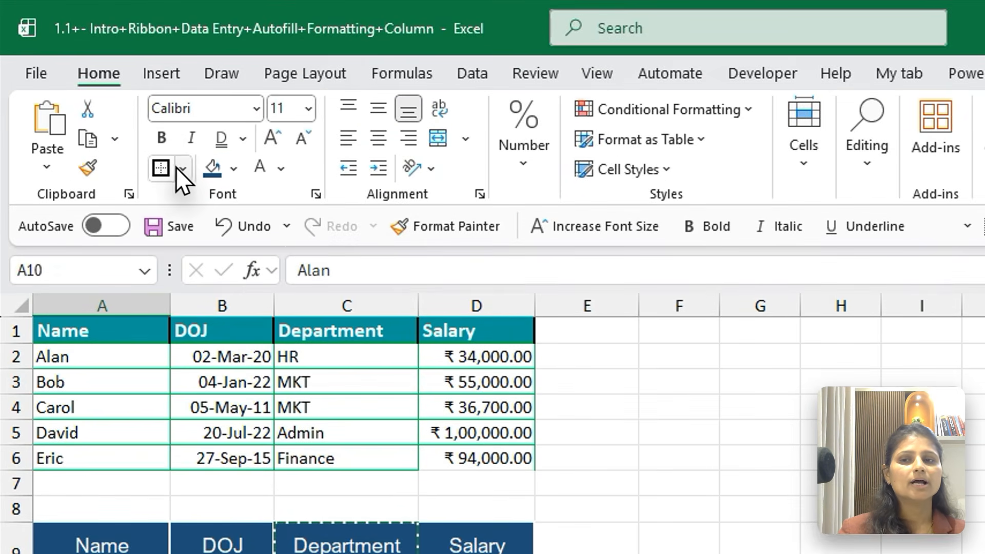
left_click(182, 124)
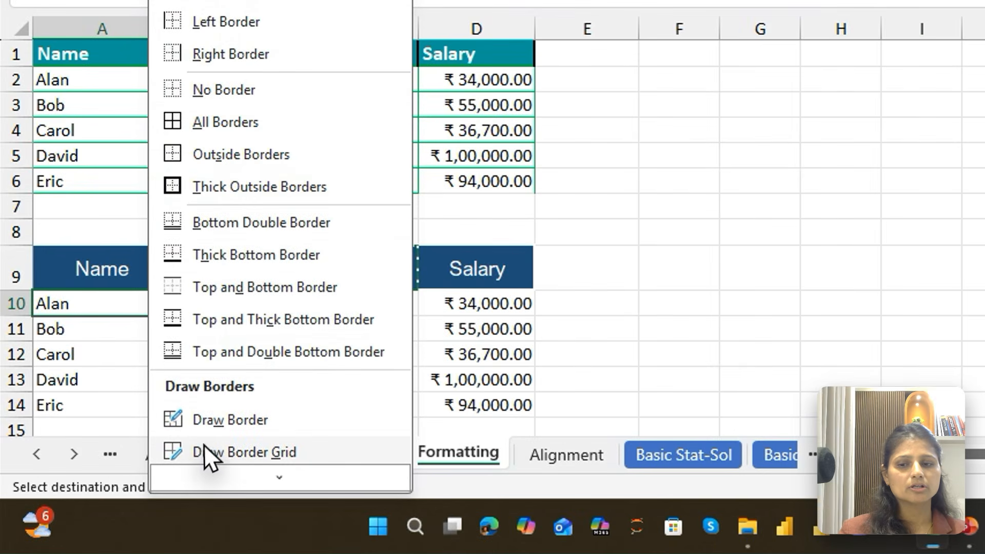
mouse_move(252, 482)
mouse_move(173, 455)
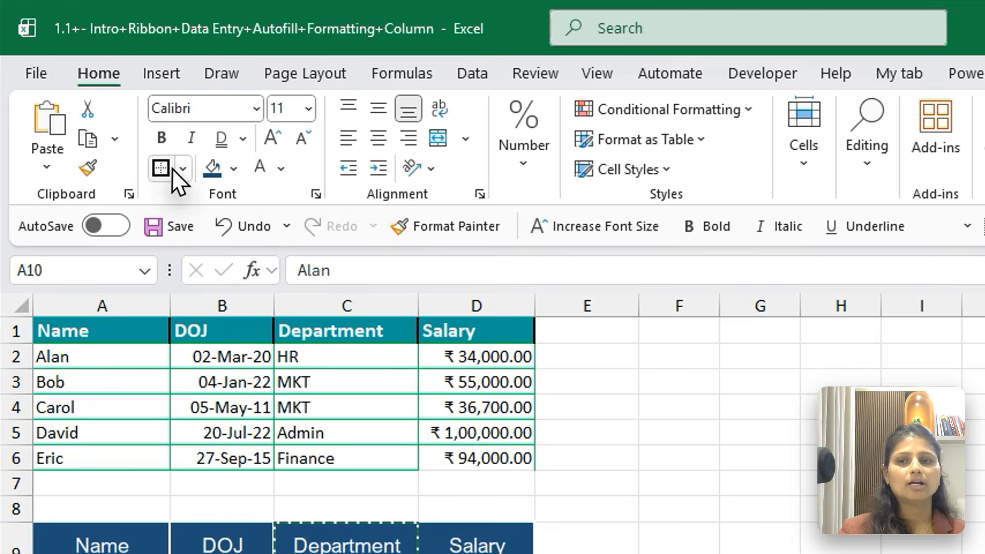
left_click(181, 169)
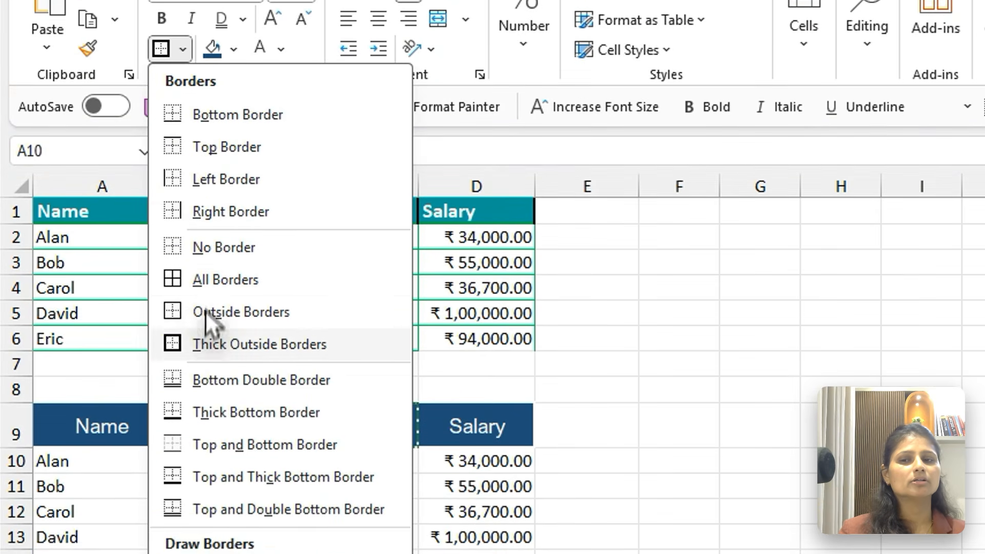
left_click(206, 280)
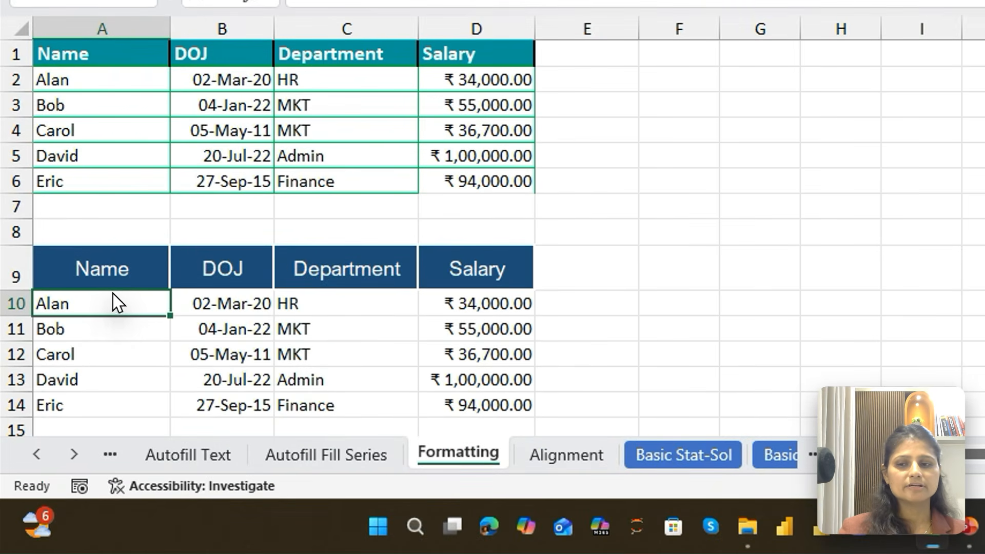
left_click(423, 354)
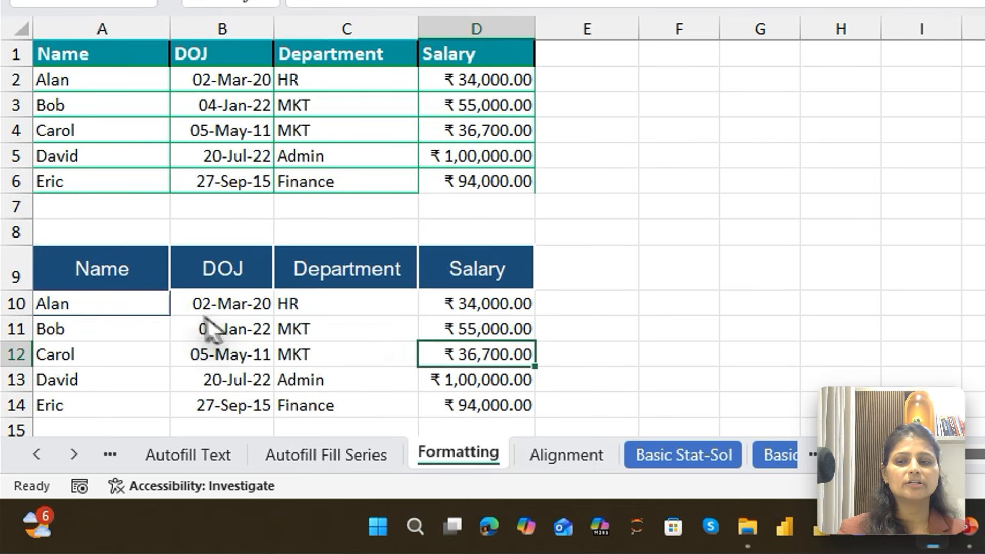
left_click(132, 294)
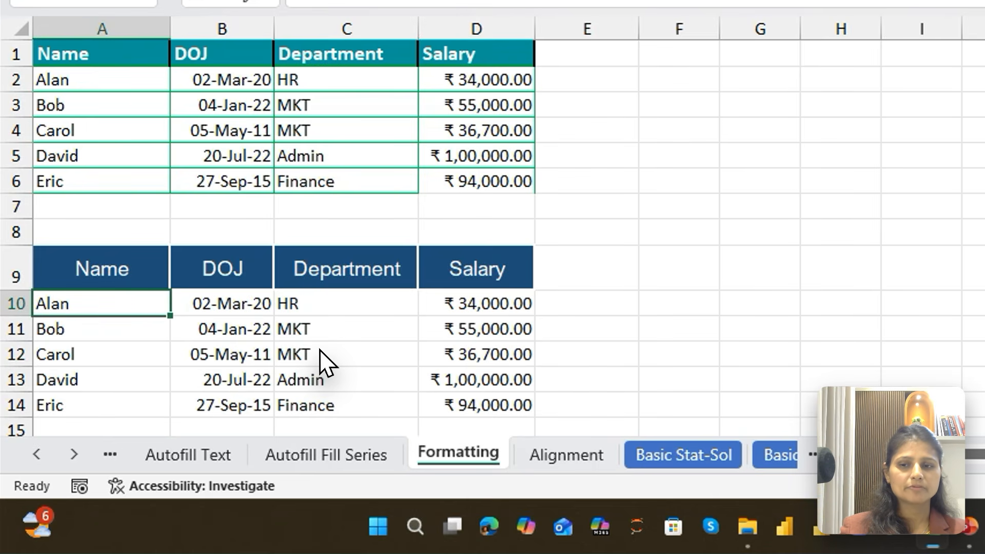
key("shift+Right")
key("shift+Right")
key("shift+Right")
key("shift+Down")
key("shift+Down")
key("shift+Down")
key("shift+Down")
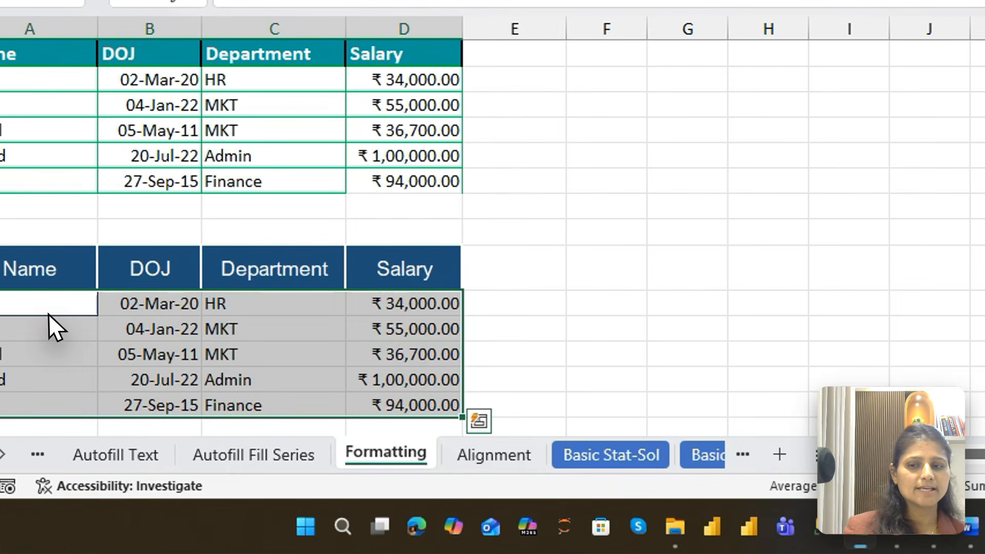
Copy cell A10 and paste only its formats onto the data range A10:D14 with Paste Special
left_click(80, 391)
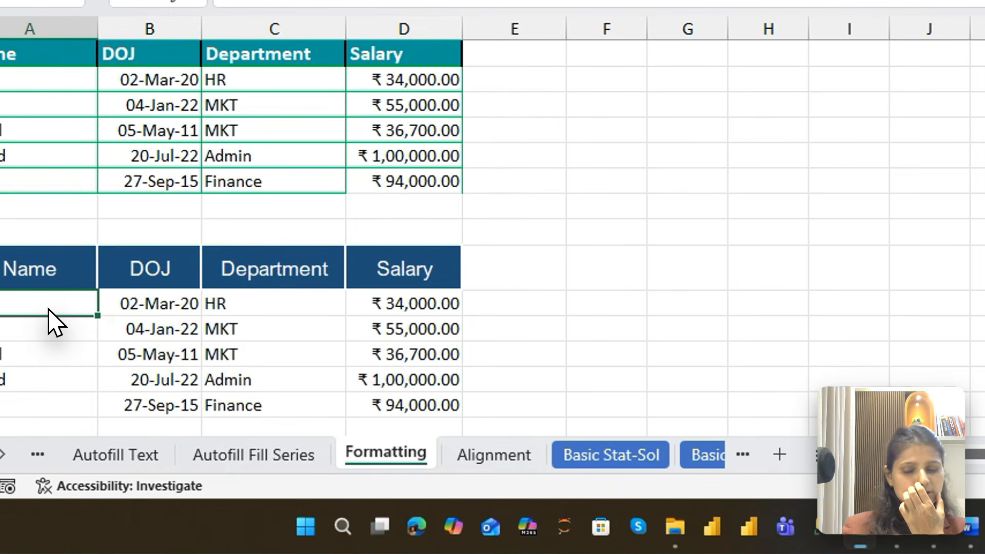
key("ctrl+c")
key("shift+Right")
key("shift+Right")
key("shift+Right")
key("shift+Down")
key("shift+Down")
key("shift+Down")
key("shift+Down")
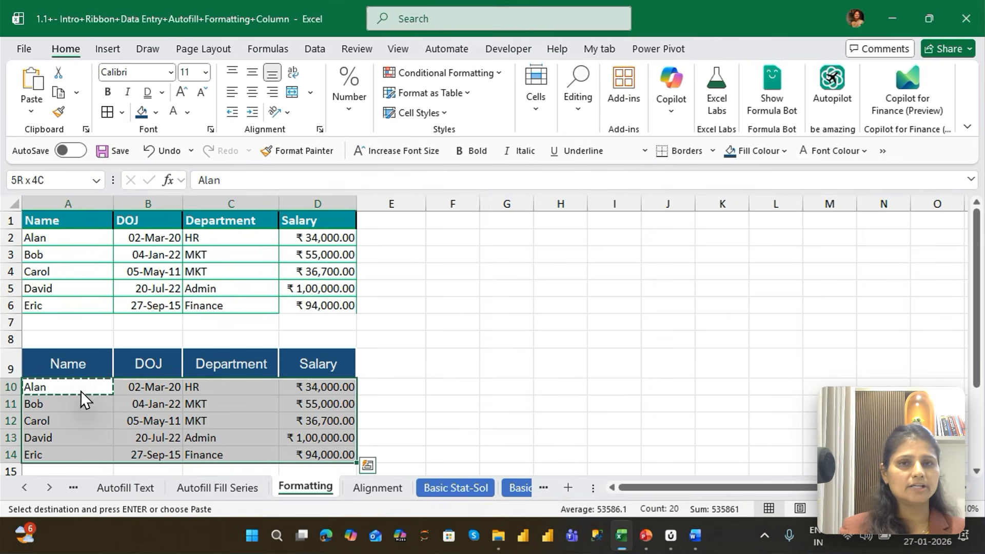
key("ctrl+alt+v")
key("t")
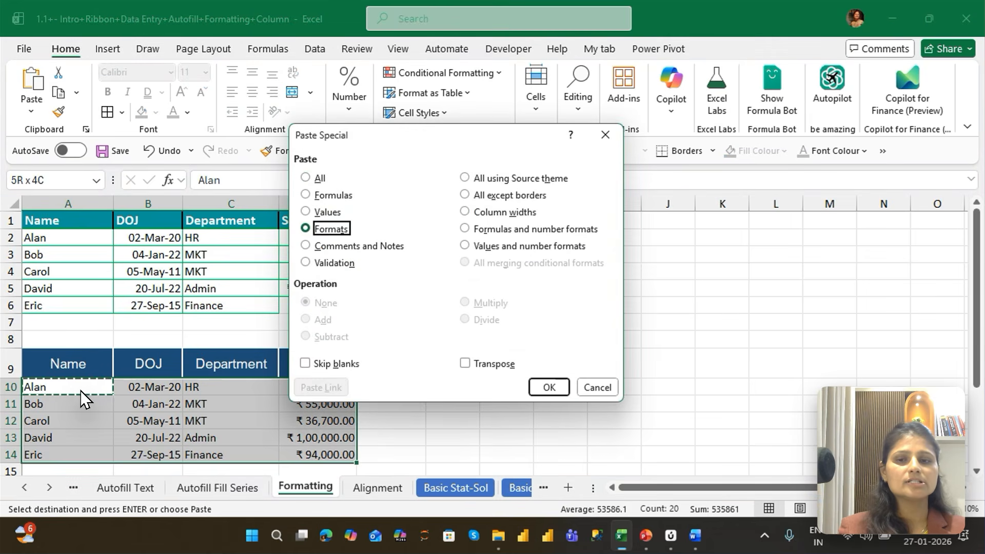
key("Return")
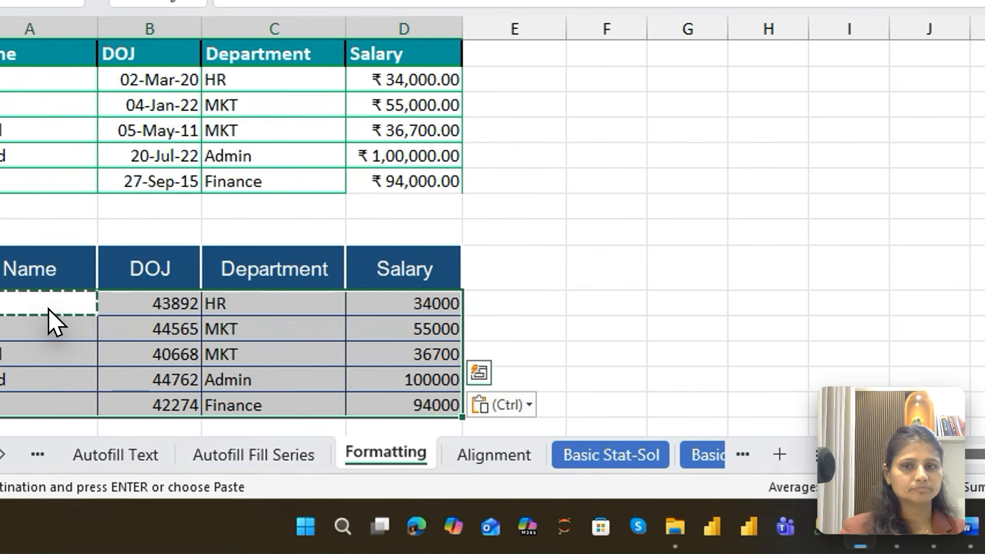
Apply the date format to the DOJ values in B10:B14
left_click(159, 318)
key("shift+Down")
key("shift+Down")
key("shift+Down")
key("shift+Down")
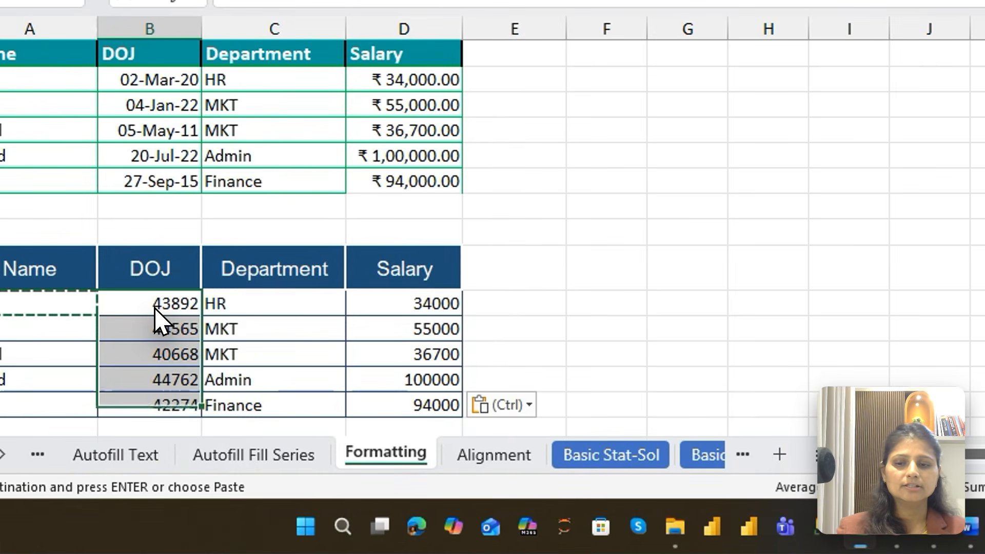
key("ctrl+shift+3")
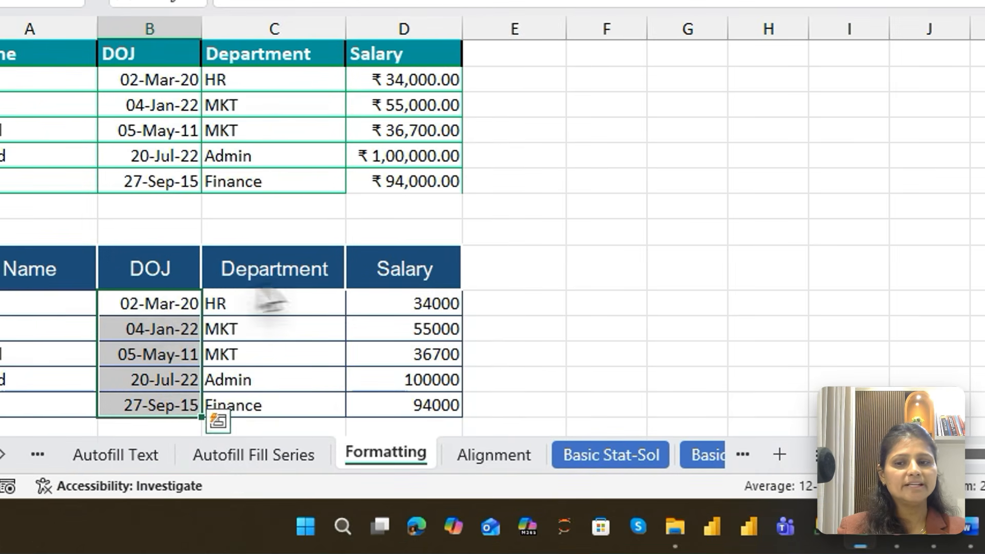
Apply the rupee currency format with two decimals to the Salary values in D10:D14
left_click(416, 297)
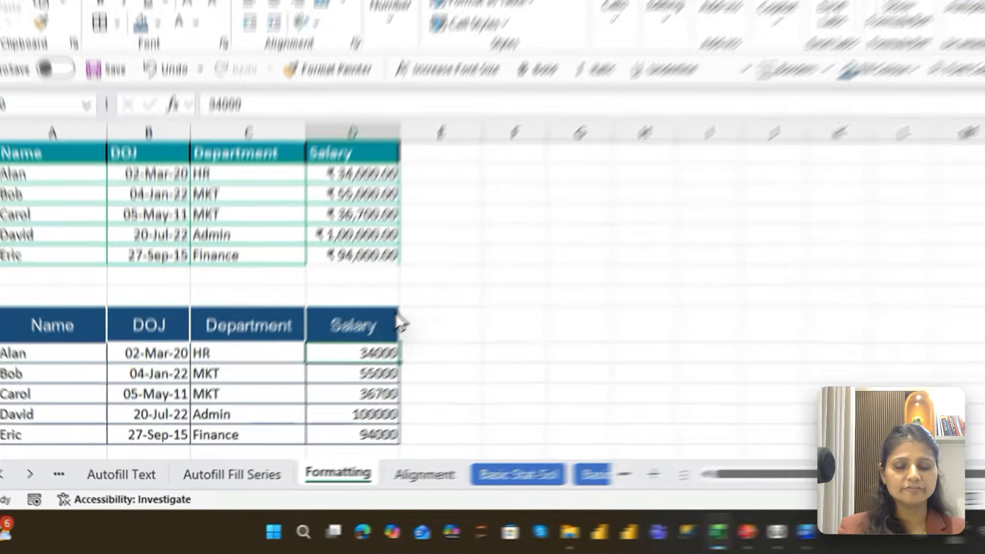
key("shift+Down")
key("shift+Down")
key("shift+Down")
key("shift+Down")
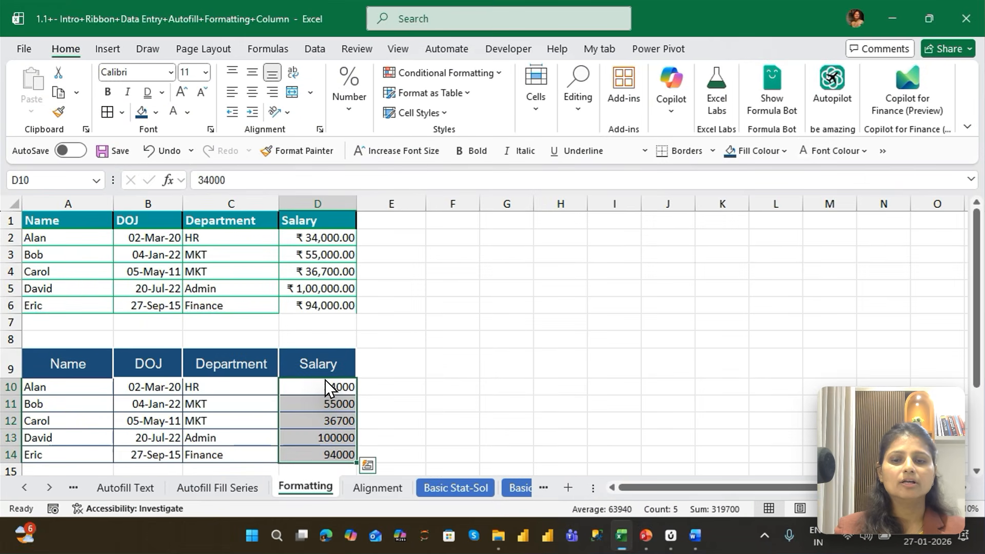
key("ctrl+shift+4")
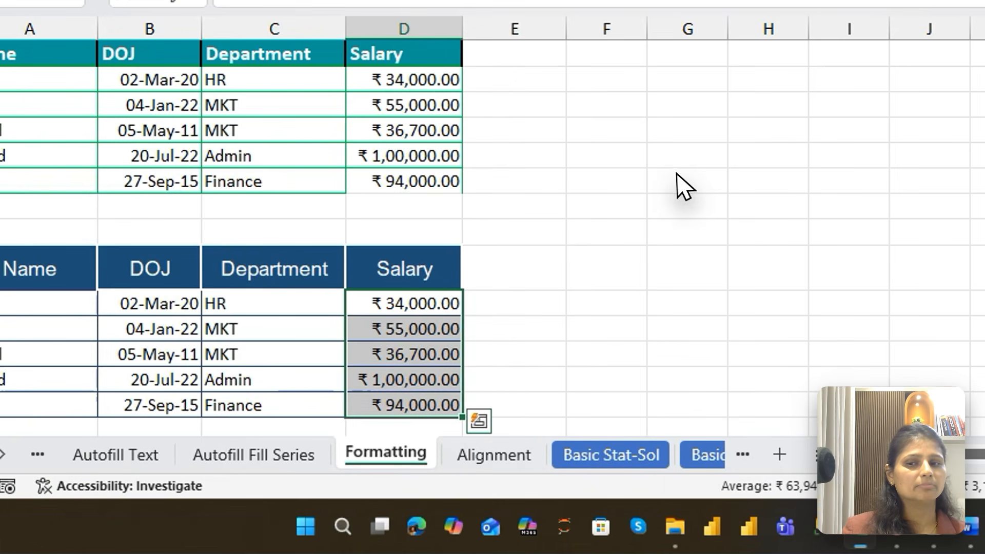
left_click(506, 306)
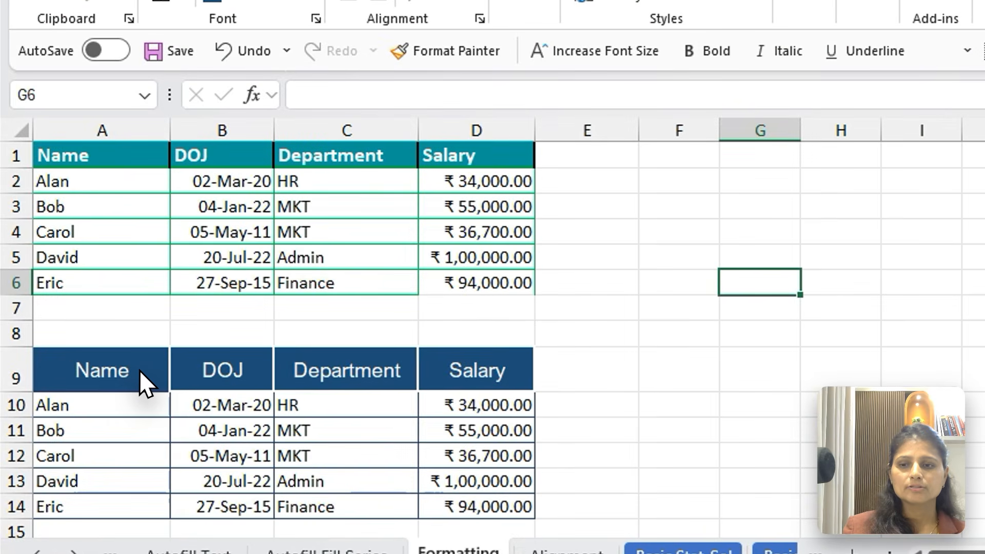
Use Format Painter once to copy the Name header's formatting from A1 to the empty cell F3
left_click(139, 370)
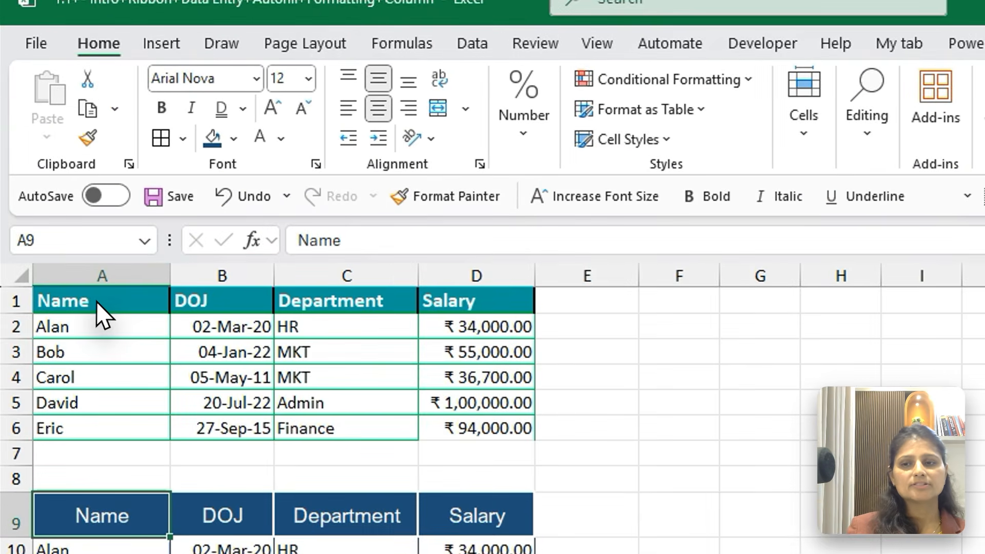
left_click(96, 300)
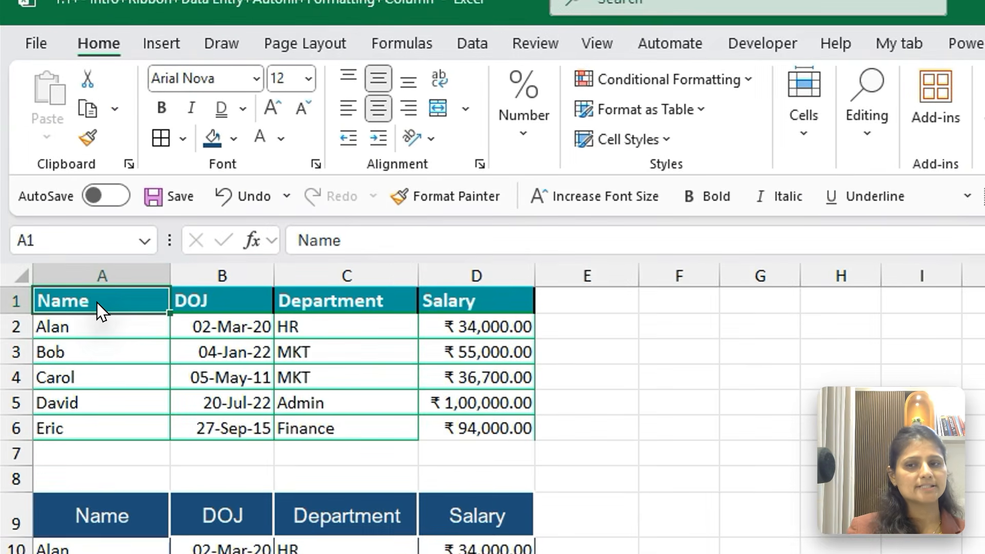
left_click(88, 138)
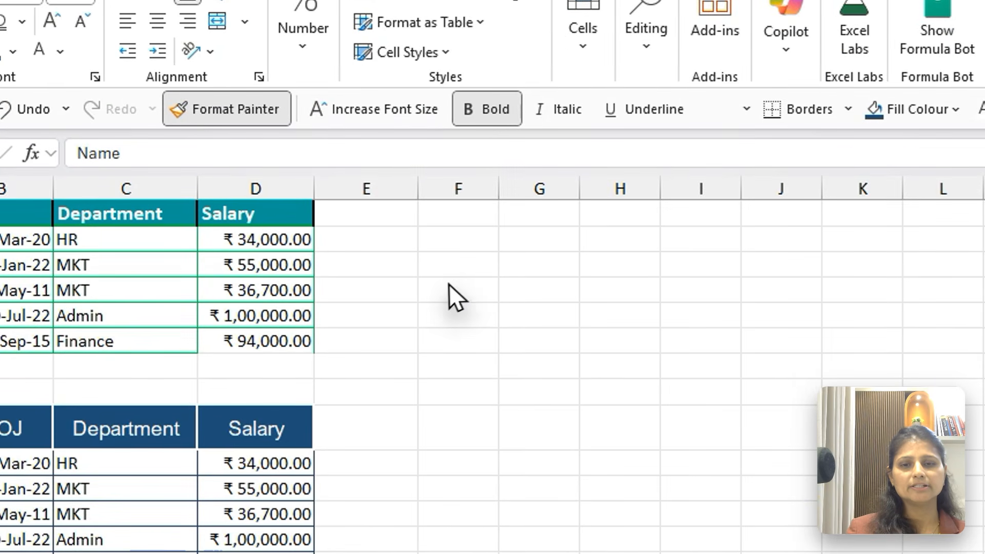
left_click(456, 263)
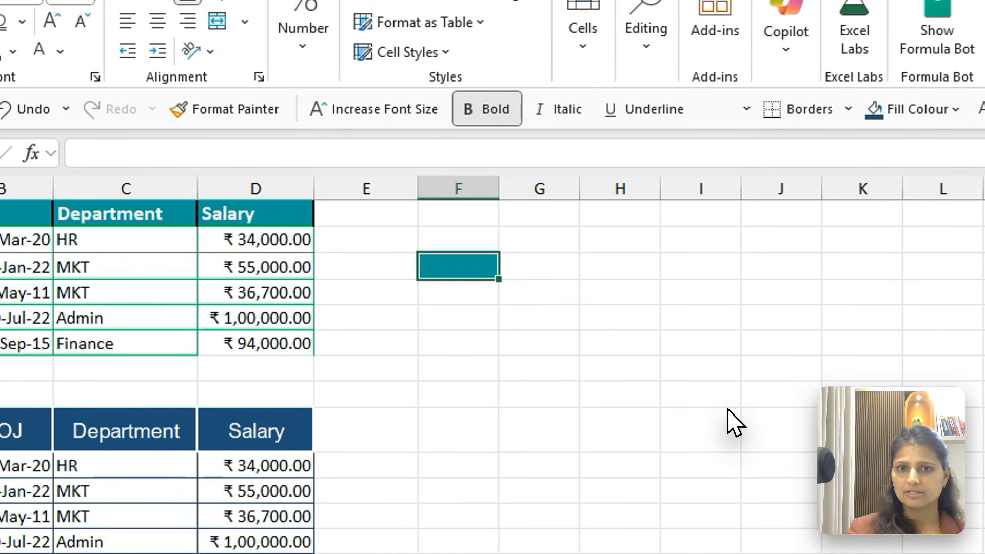
left_click(734, 421)
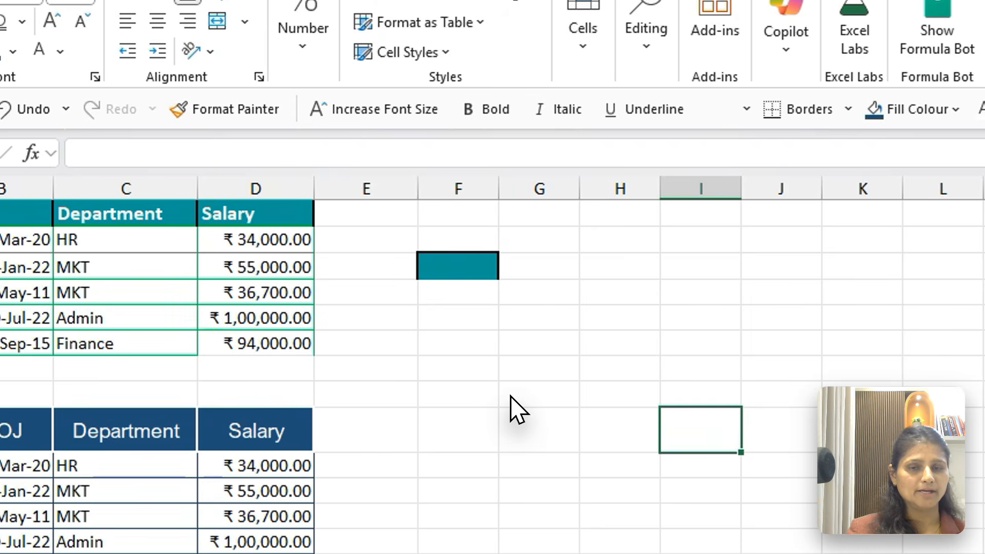
Lock Format Painter on F3, apply its format to F7, H4, J9, G11, J3, L11, J13, G14, E13 and H8, and release it
left_click(482, 271)
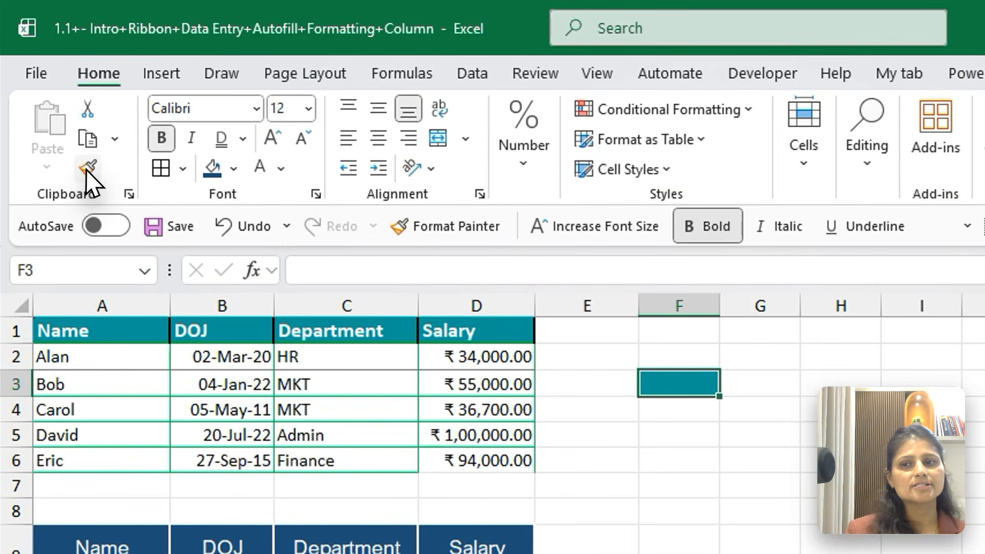
left_click(59, 111)
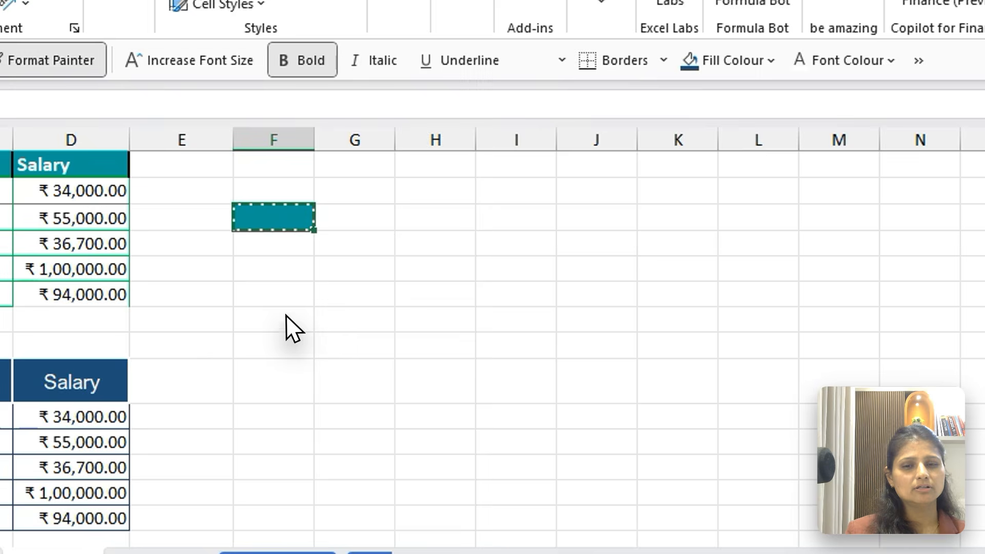
left_click(687, 488)
left_click(872, 416)
left_click(697, 284)
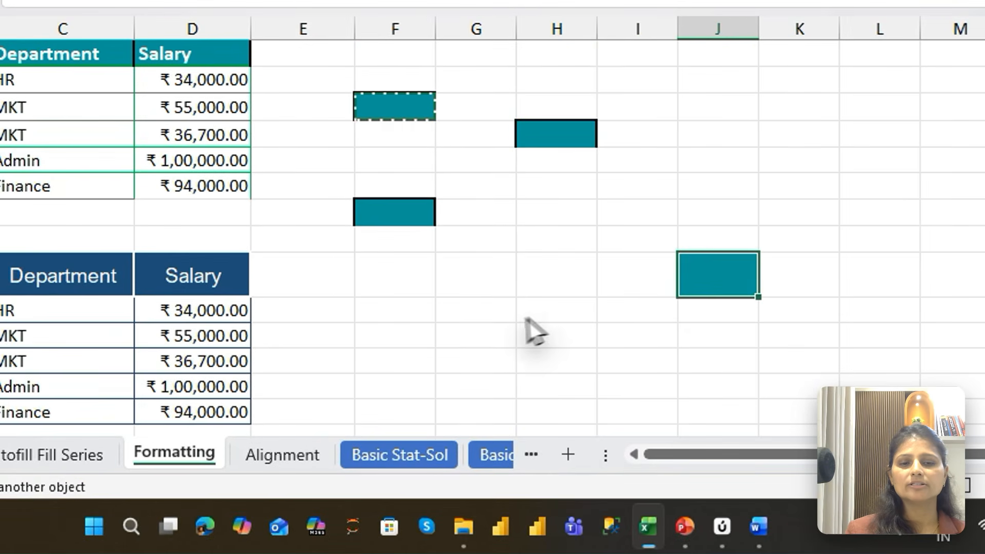
left_click(505, 333)
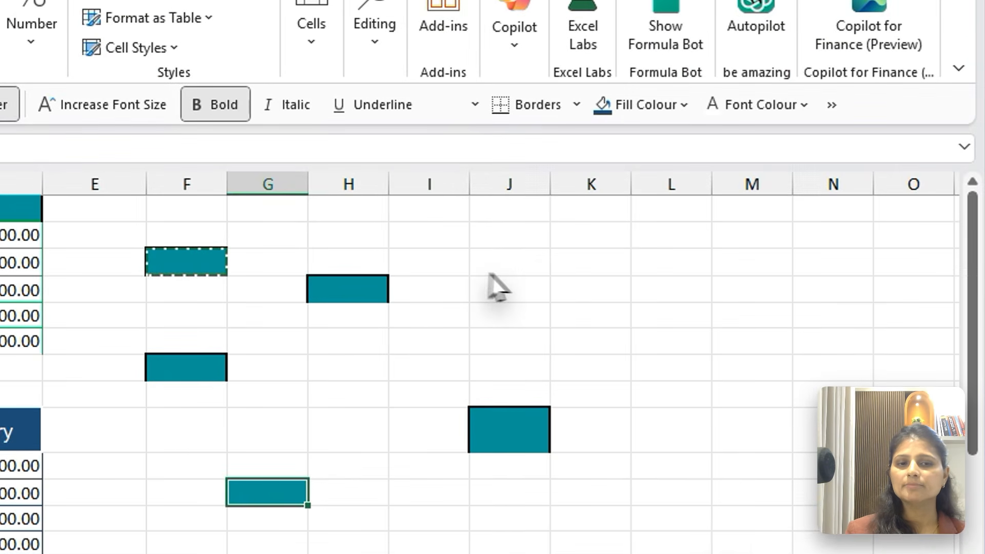
left_click(534, 264)
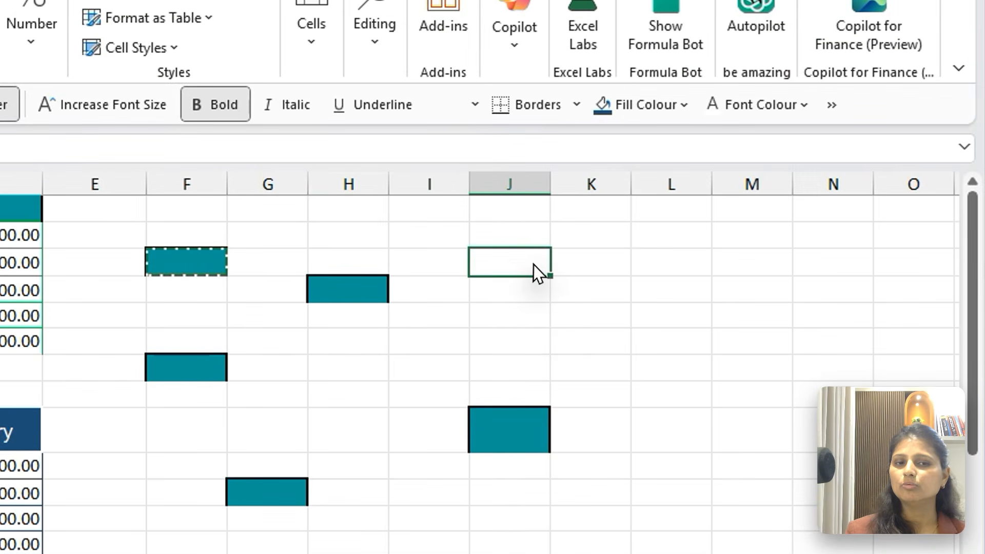
left_click(697, 499)
left_click(488, 548)
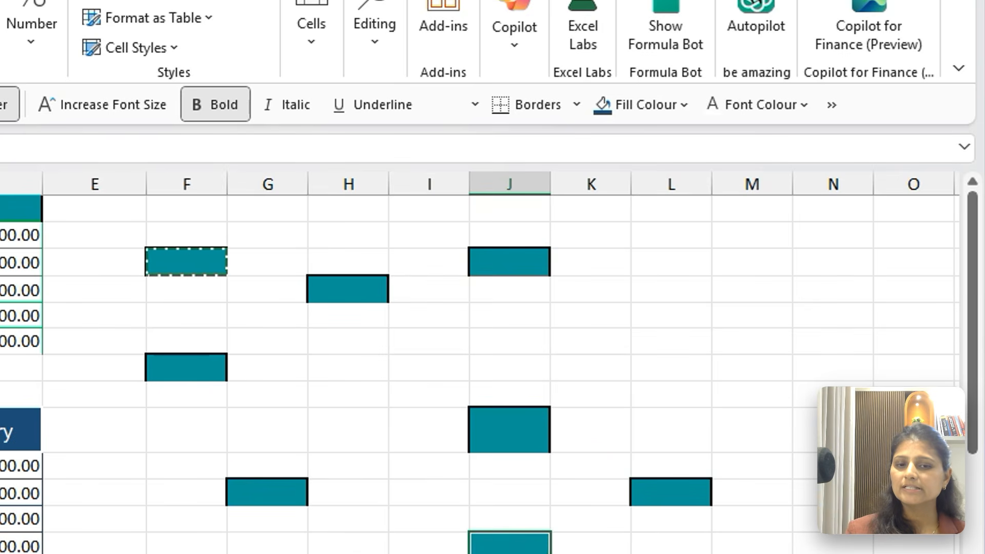
left_click(287, 549)
left_click(108, 547)
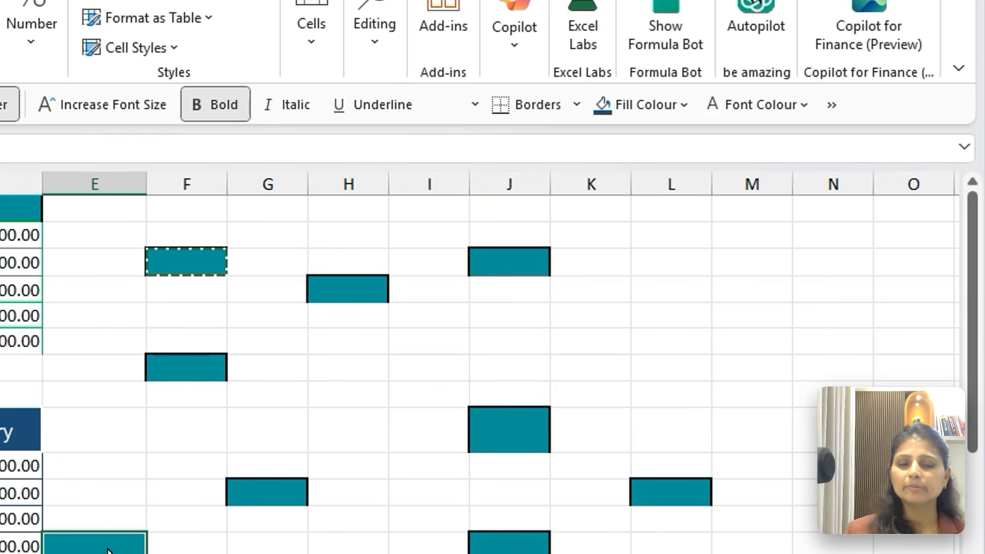
left_click(345, 399)
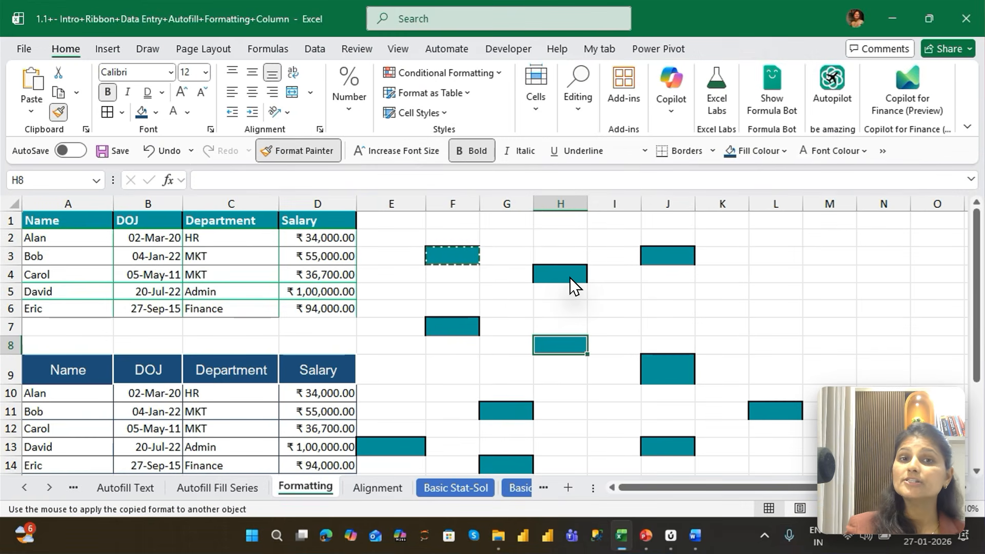
key("Escape")
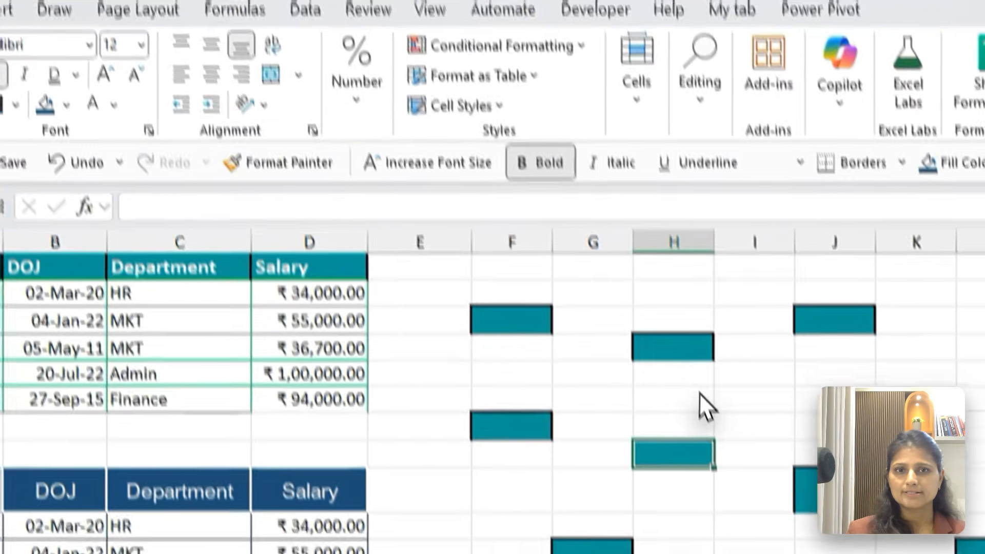
Try Clear All on the first employee table in A1:D6 to remove contents and formatting, and undo it
left_click(438, 255)
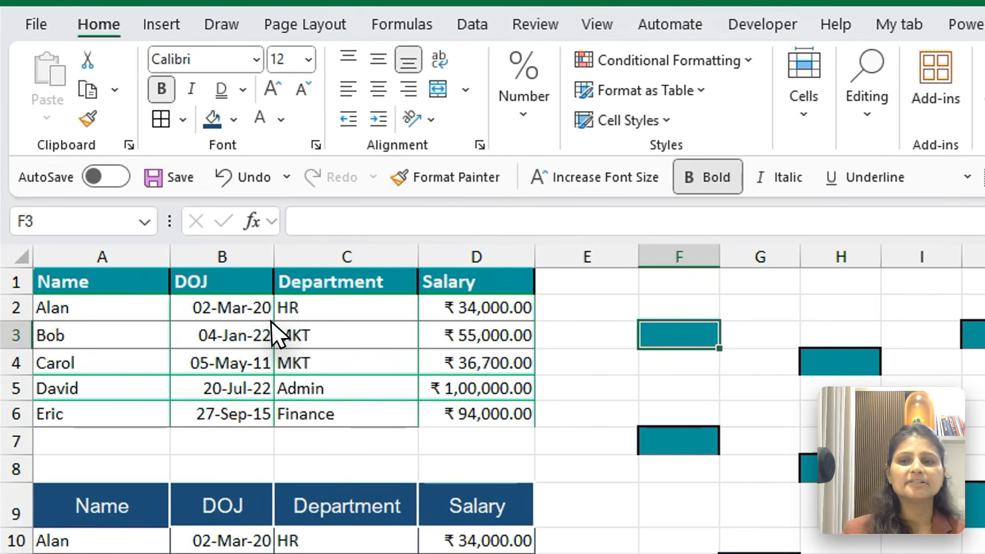
left_click(125, 285)
left_click_drag(167, 281, 509, 284)
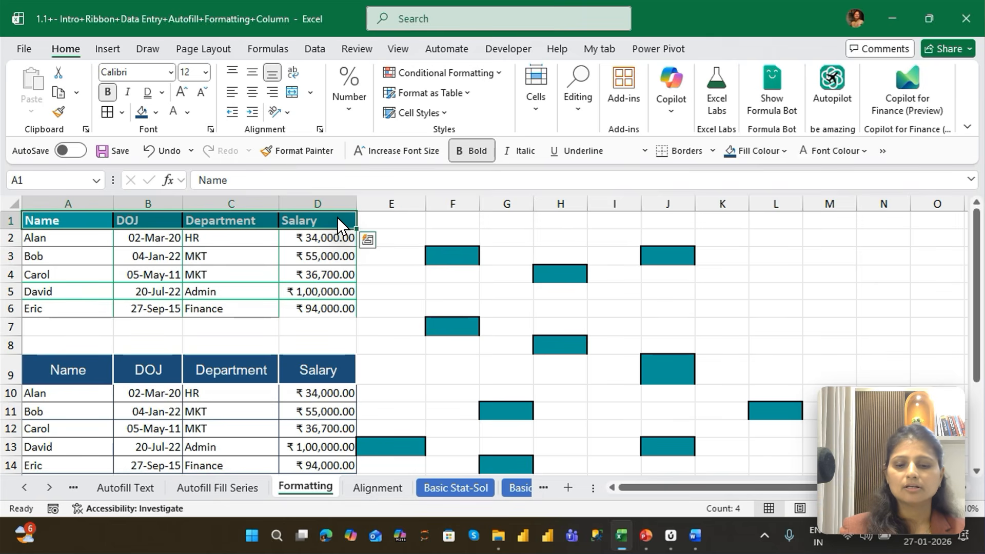
key("ctrl+shift+Down")
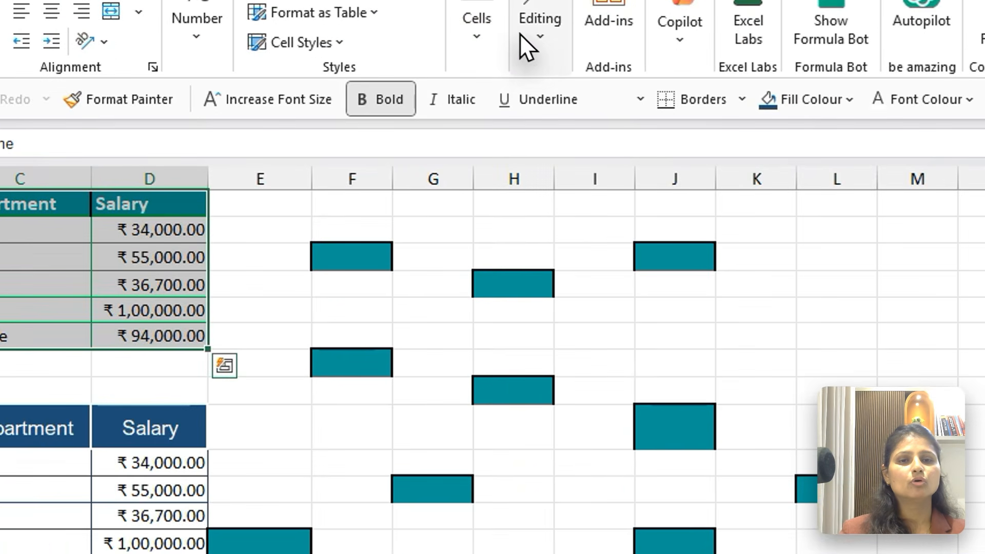
left_click(544, 51)
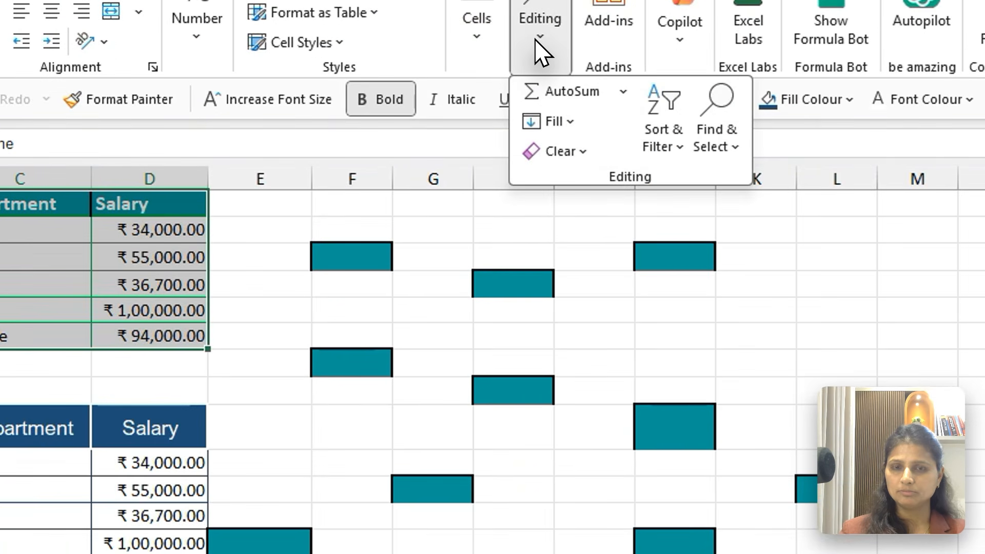
left_click(566, 149)
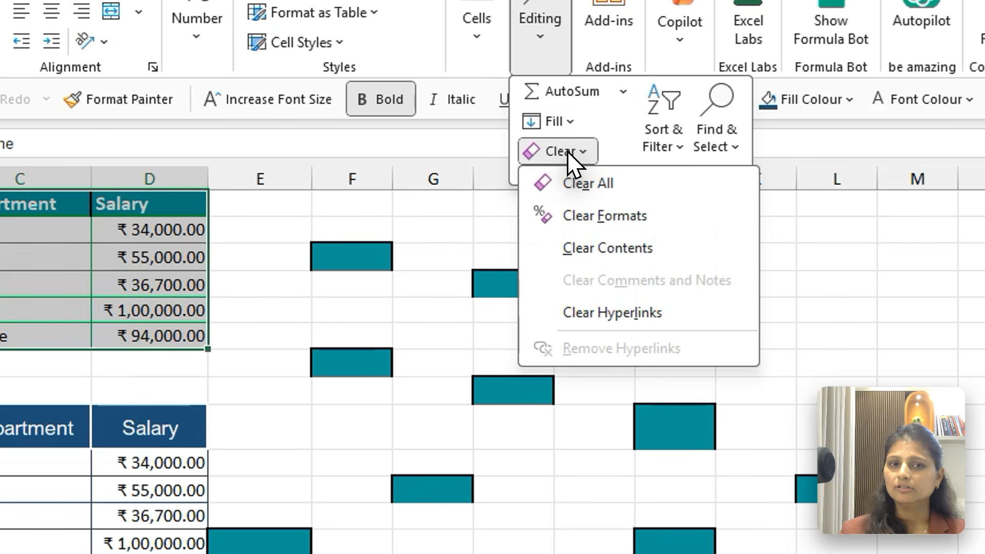
left_click(588, 184)
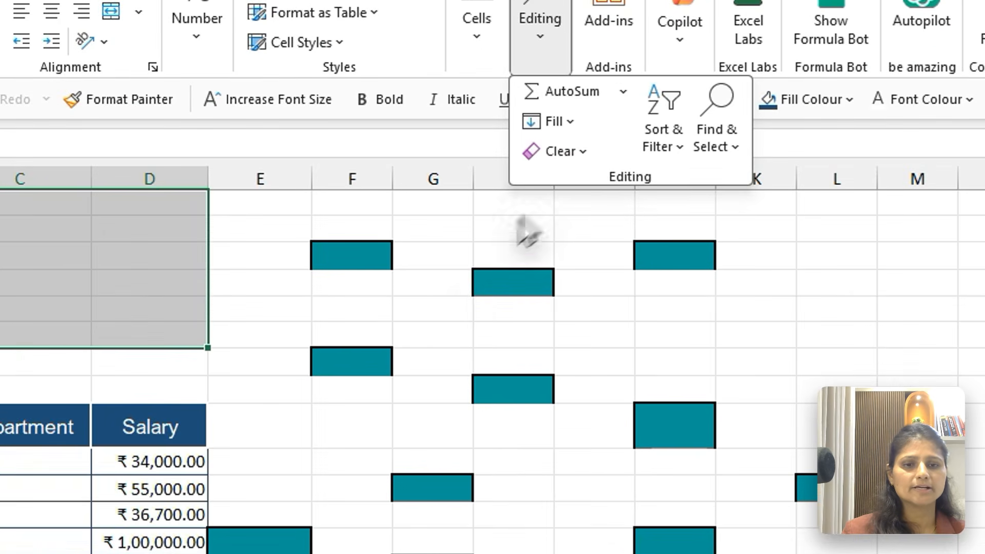
left_click(527, 304)
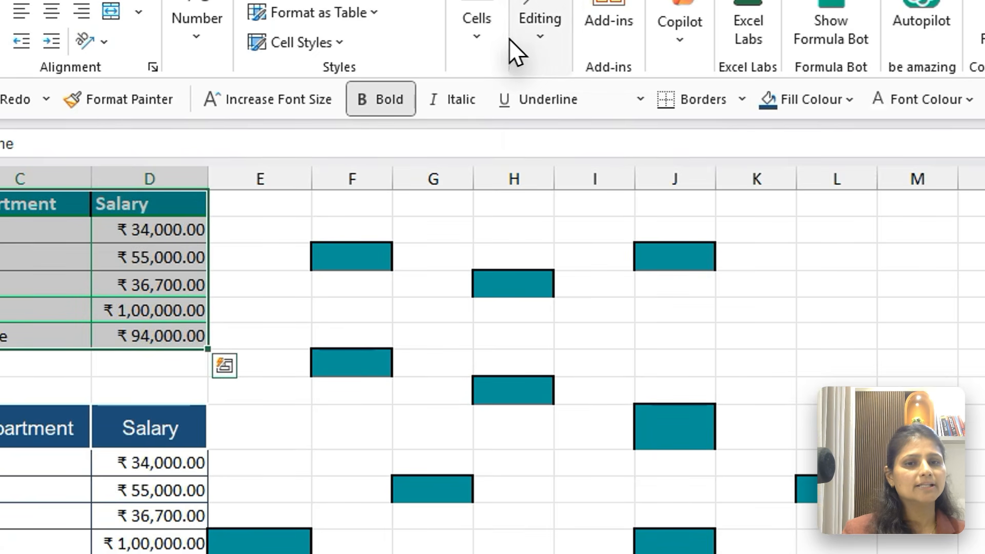
Try clearing only the formats of the table in A1:D6, and undo it
left_click(525, 38)
left_click(561, 152)
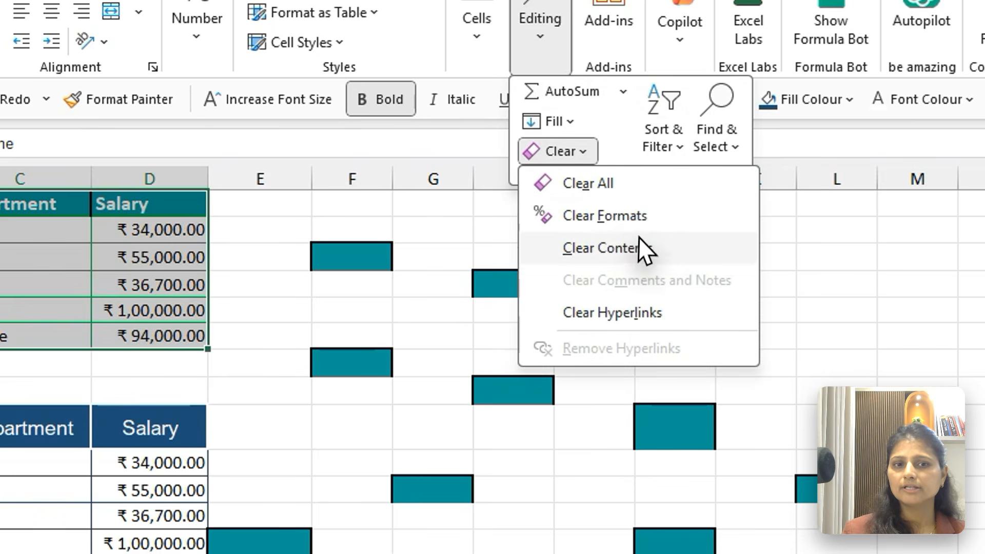
left_click(610, 216)
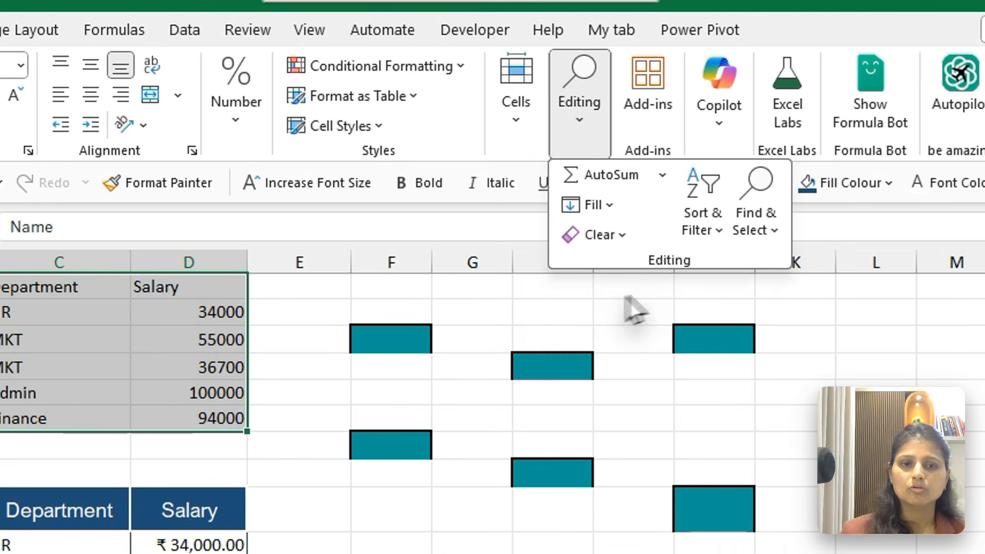
left_click(531, 257)
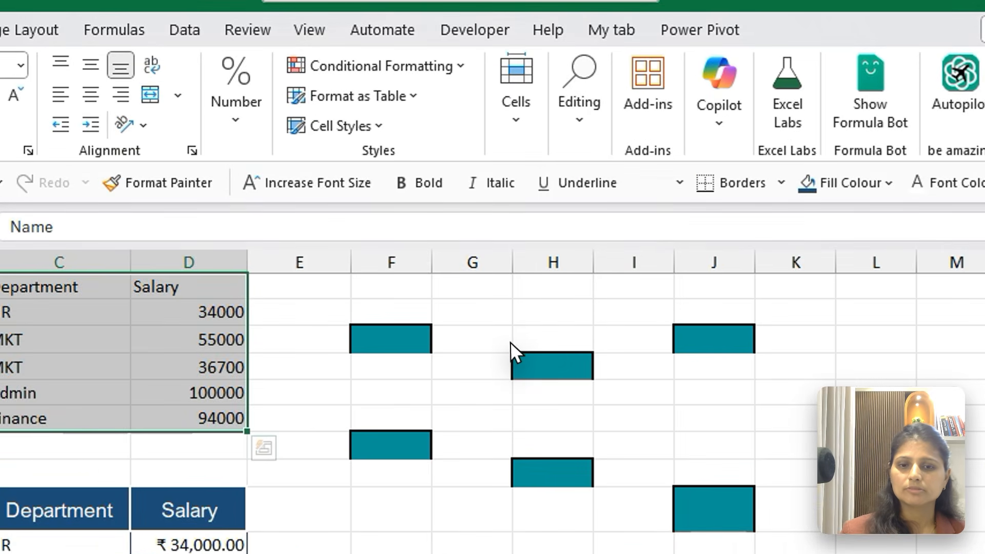
key("ctrl+z")
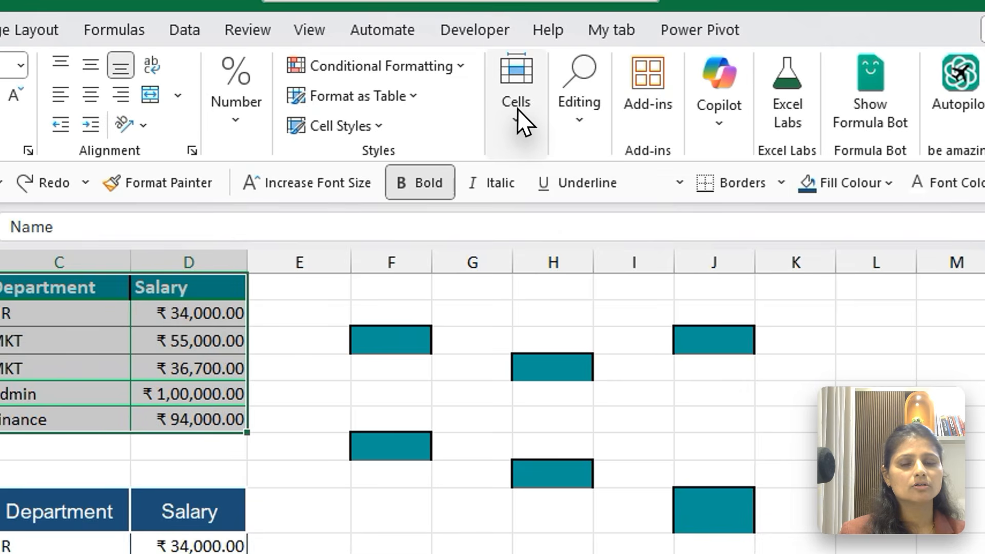
Clear only the contents of the first employee table in A1:D6, keeping its formatting
left_click(577, 119)
left_click(600, 236)
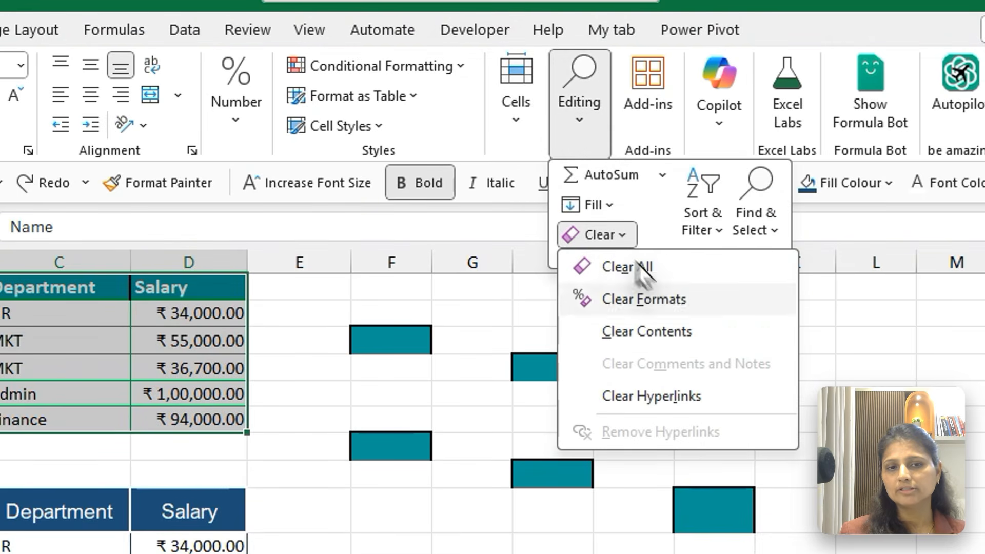
left_click(641, 338)
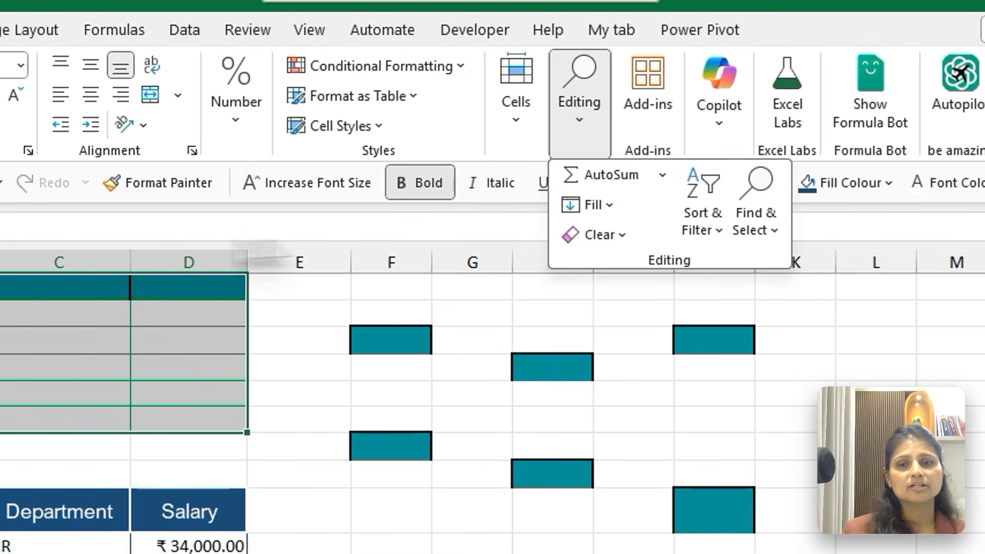
left_click(547, 394)
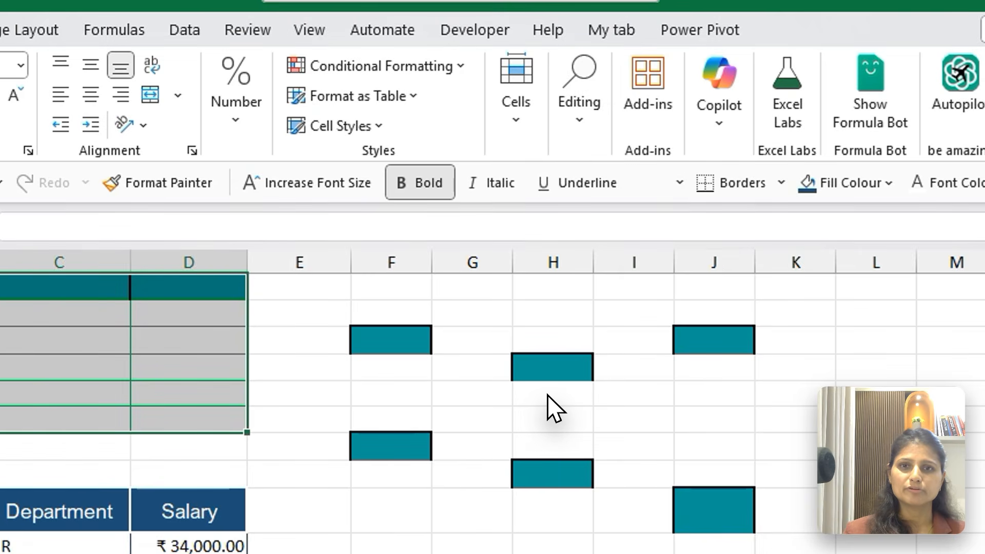
left_click(547, 394)
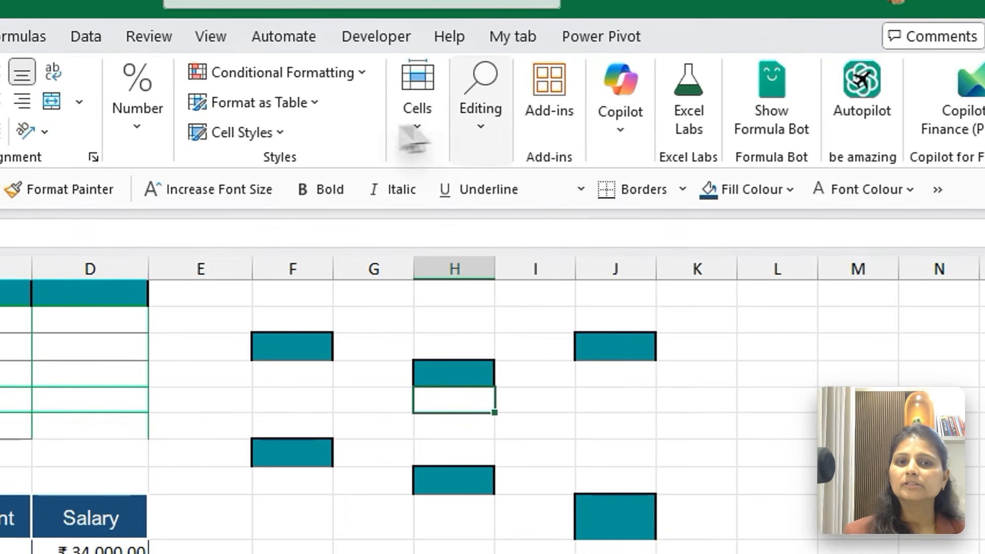
left_click(577, 97)
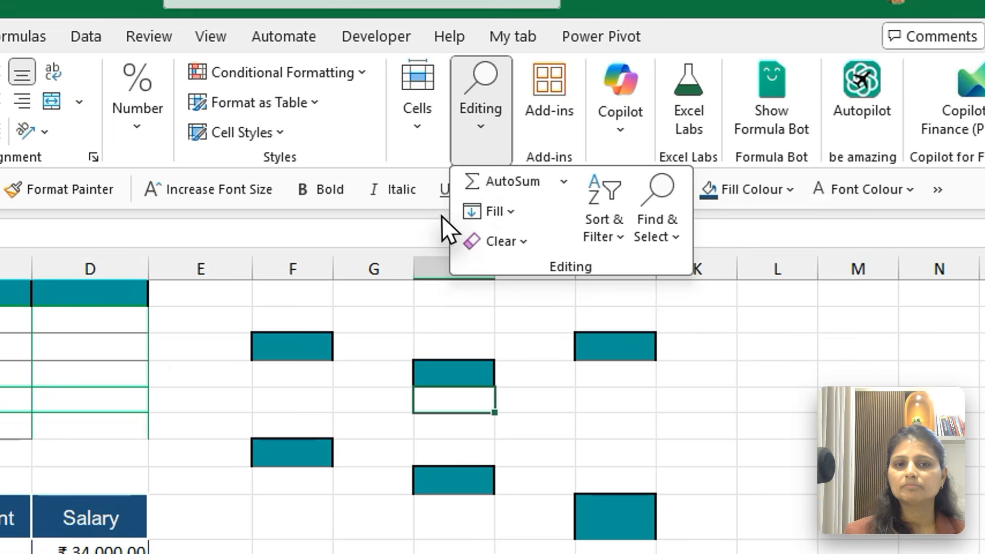
left_click(492, 233)
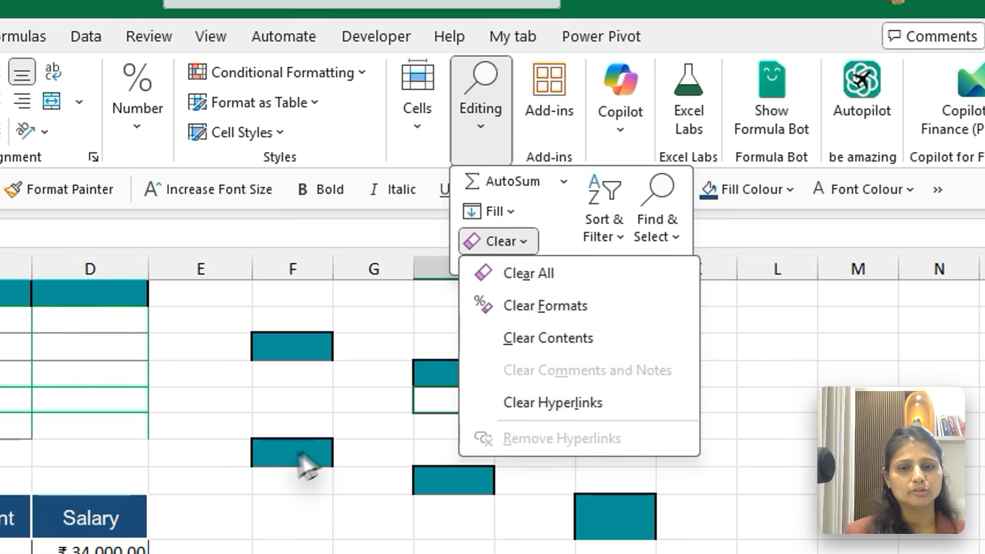
left_click(255, 466)
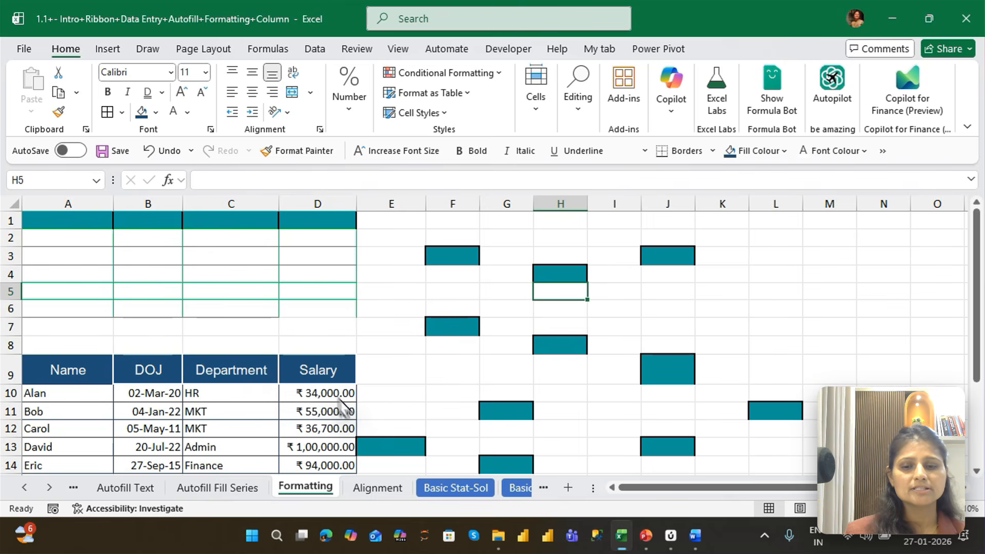
Open the Alignment sheet and move the Employee Information sample picture slightly down
left_click(367, 492)
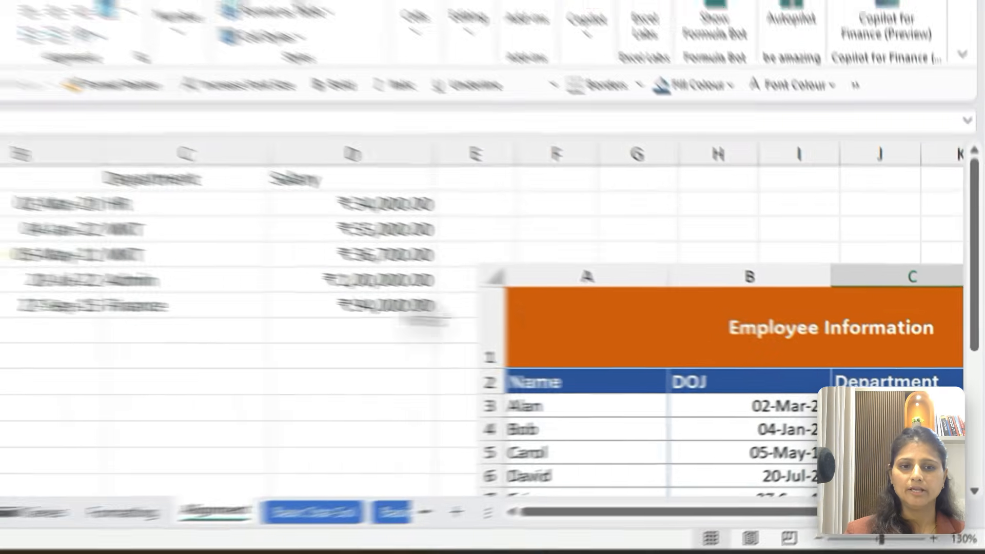
left_click(521, 259)
left_click_drag(522, 259, 514, 284)
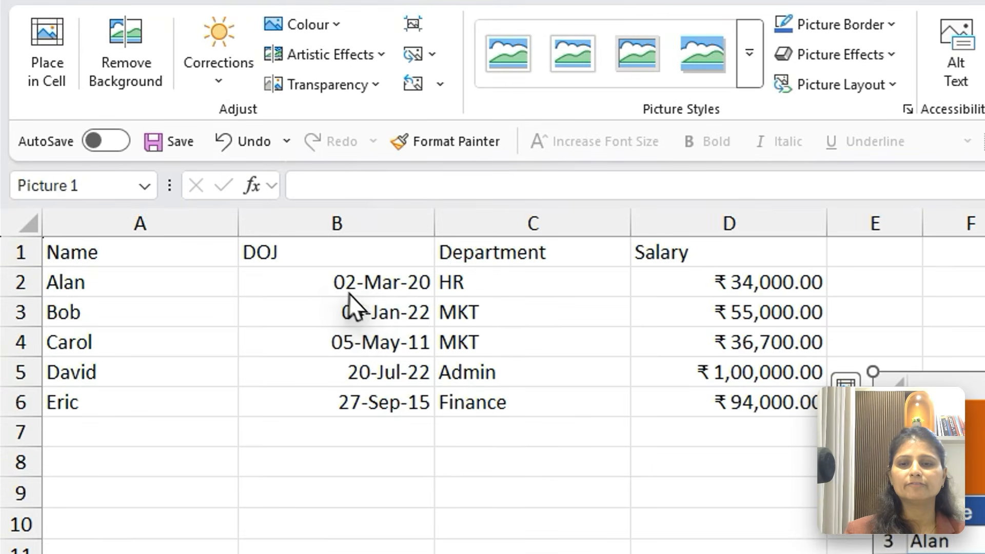
left_click(359, 295)
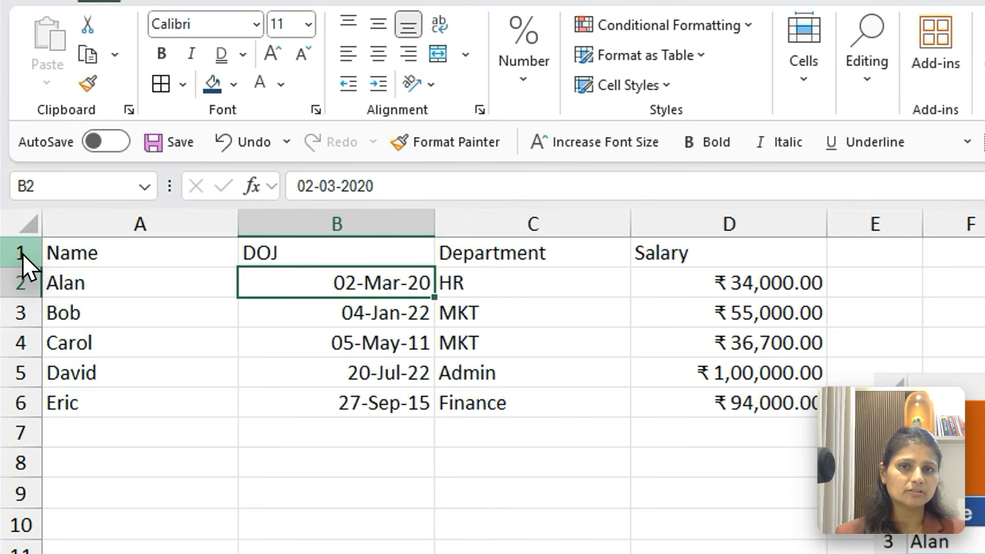
Insert two blank rows above the Name, DOJ, Department and Salary header row
left_click(16, 225)
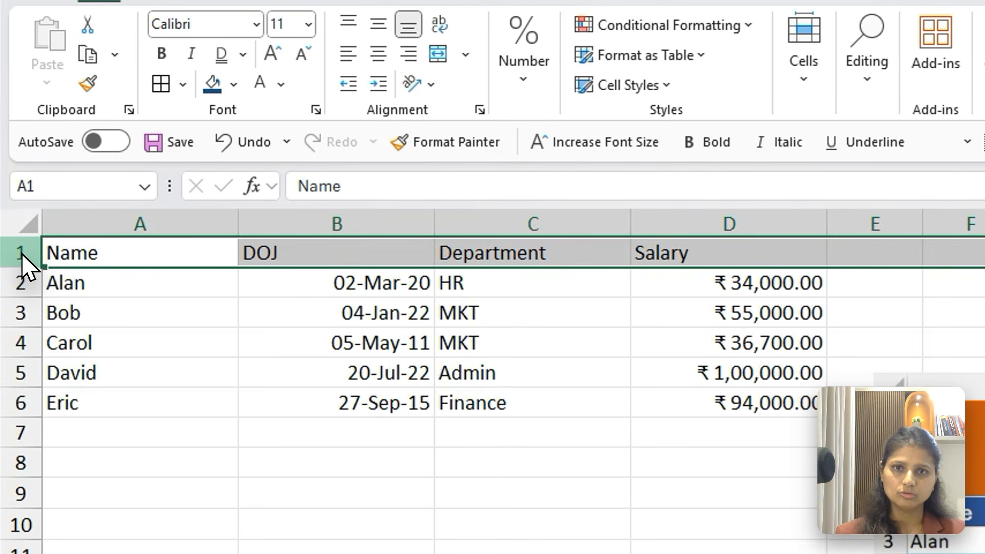
right_click(22, 256)
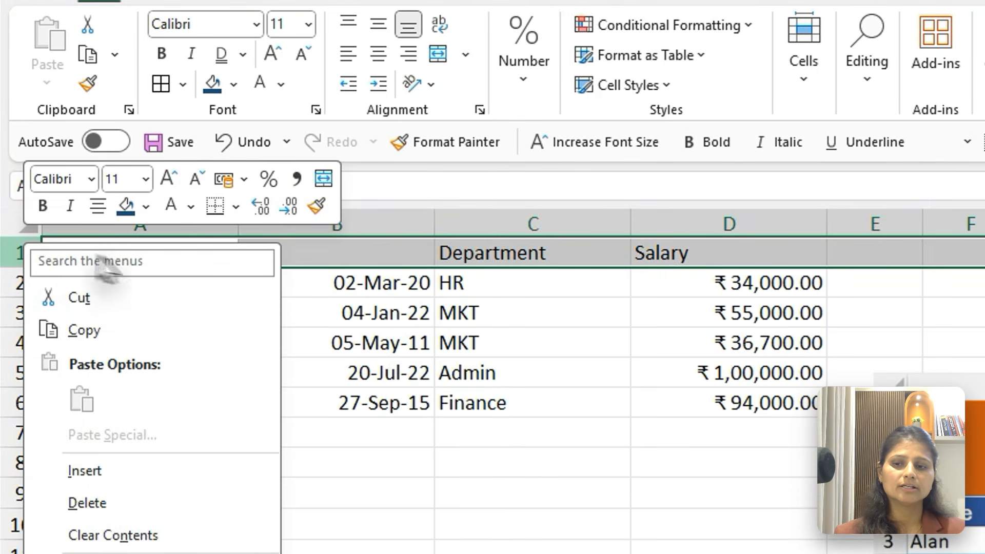
left_click(106, 468)
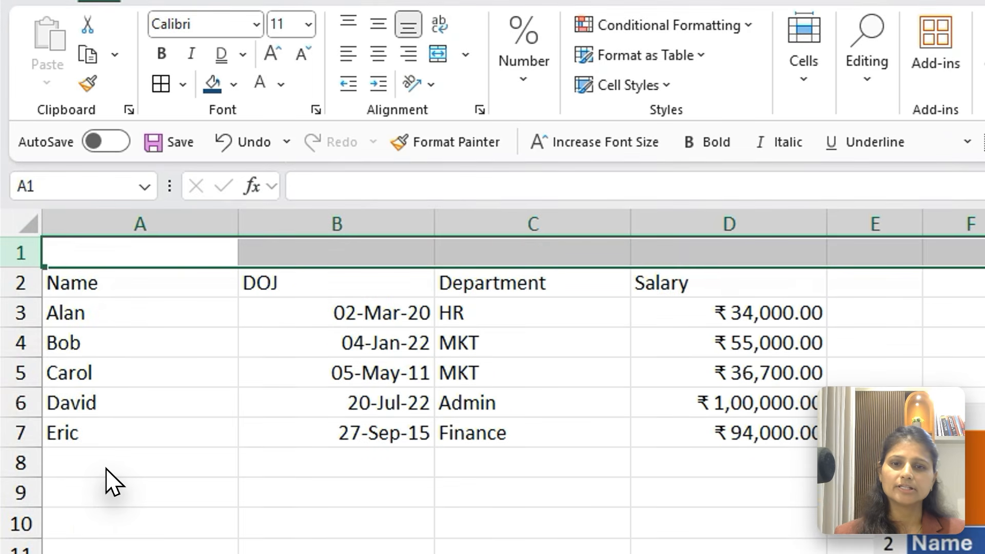
right_click(22, 254)
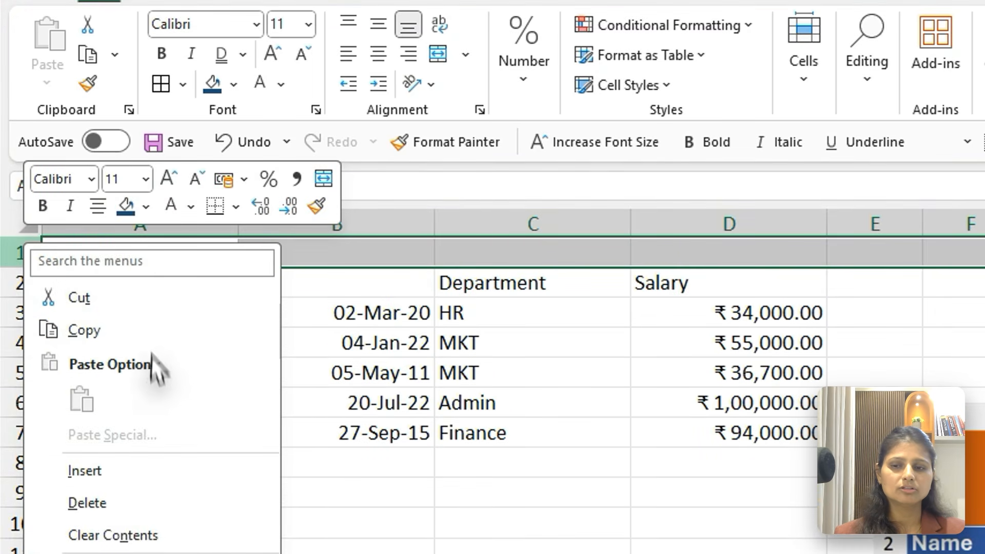
left_click(101, 473)
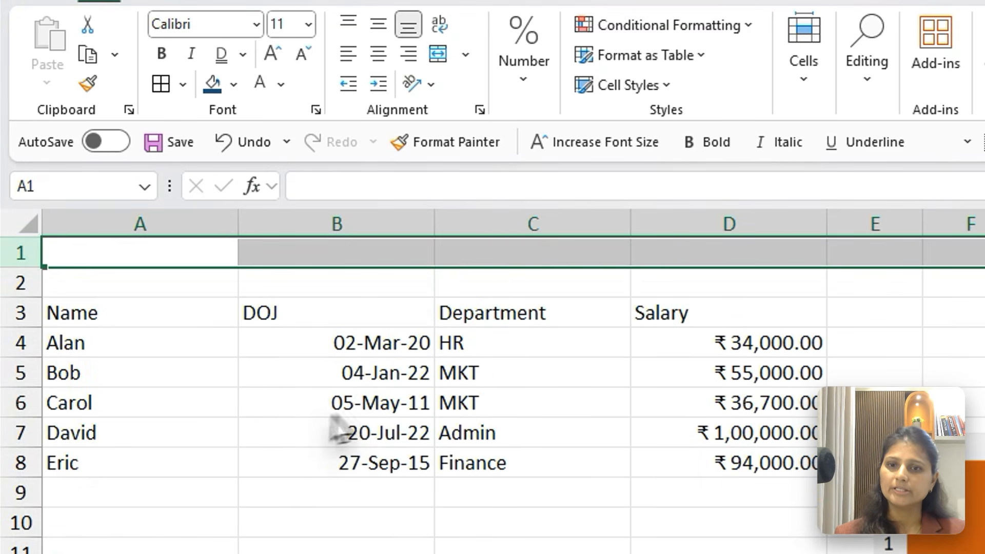
Insert two blank columns between the Name and DOJ columns
left_click(382, 413)
right_click(333, 222)
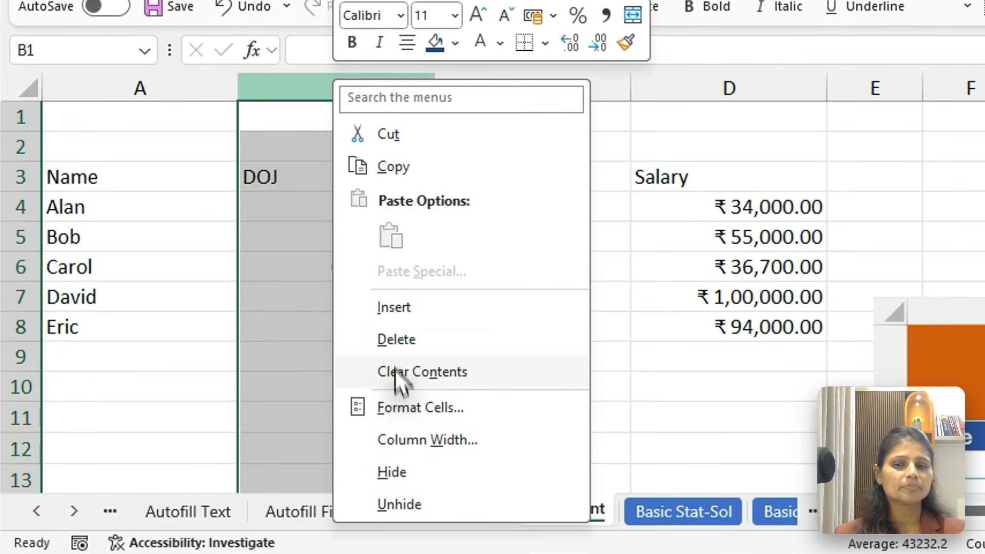
left_click(394, 307)
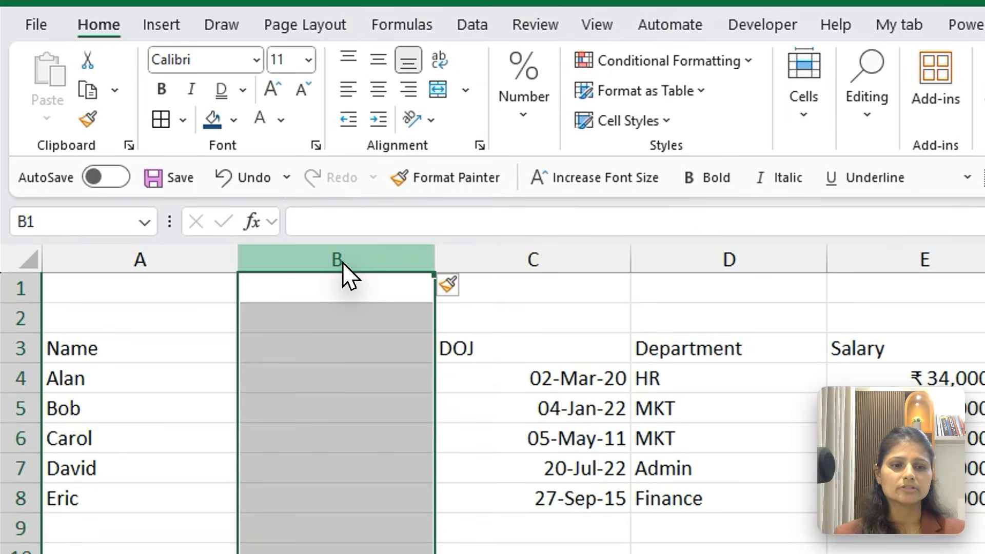
right_click(343, 263)
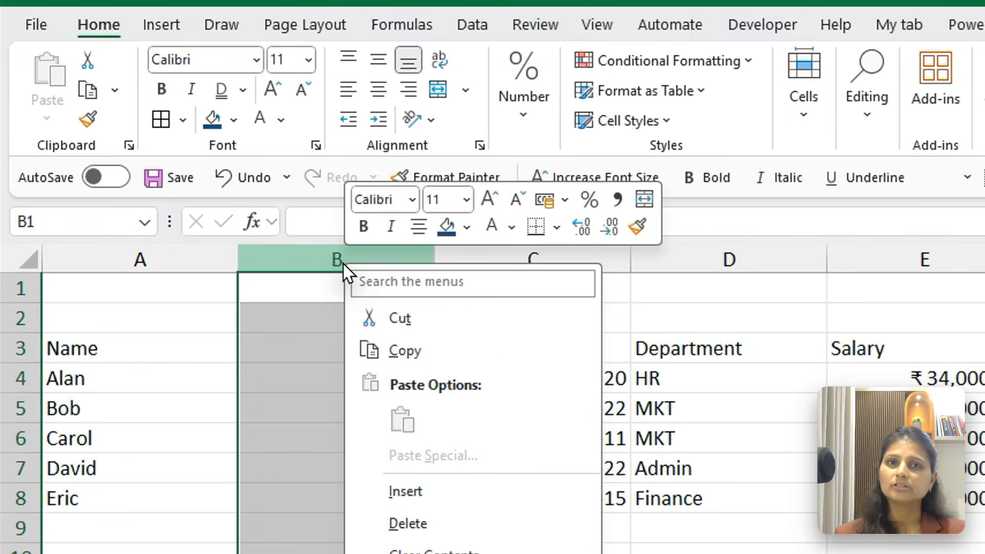
left_click(418, 492)
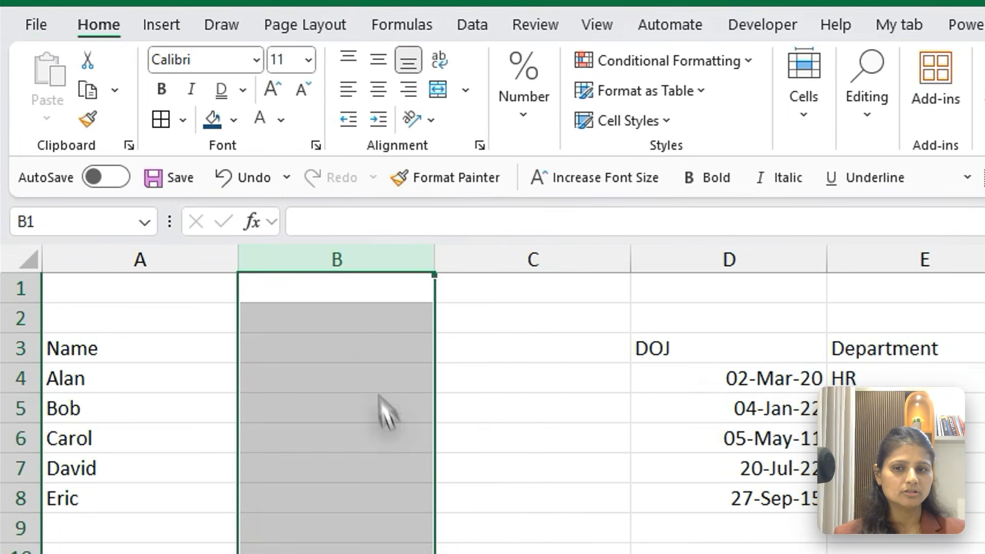
Delete the two blank columns between Name and DOJ
right_click(332, 262)
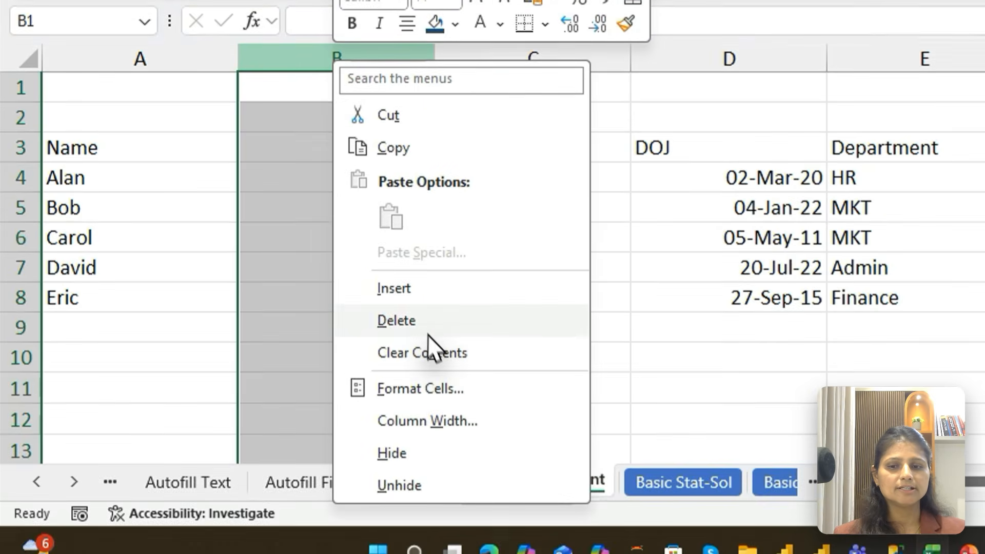
left_click(405, 521)
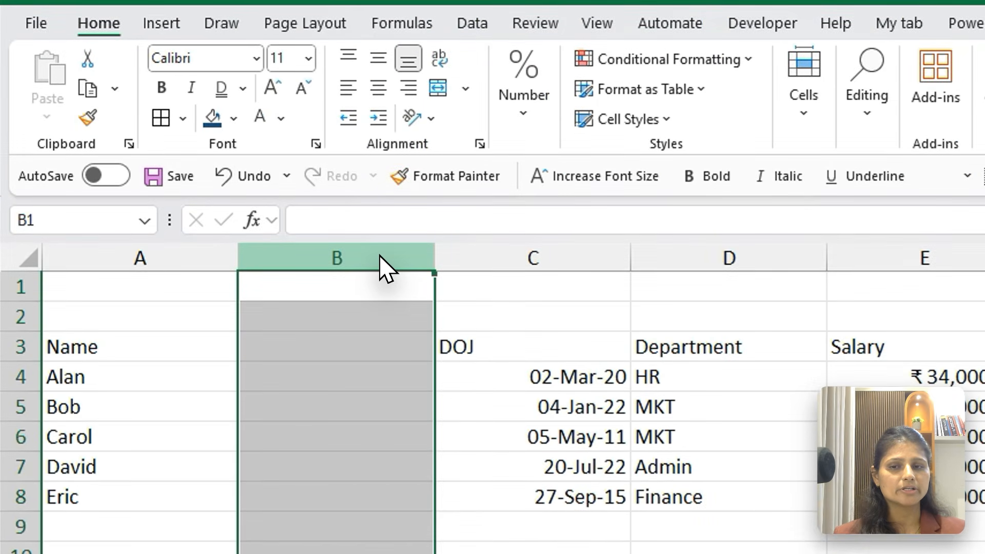
right_click(383, 253)
left_click(456, 297)
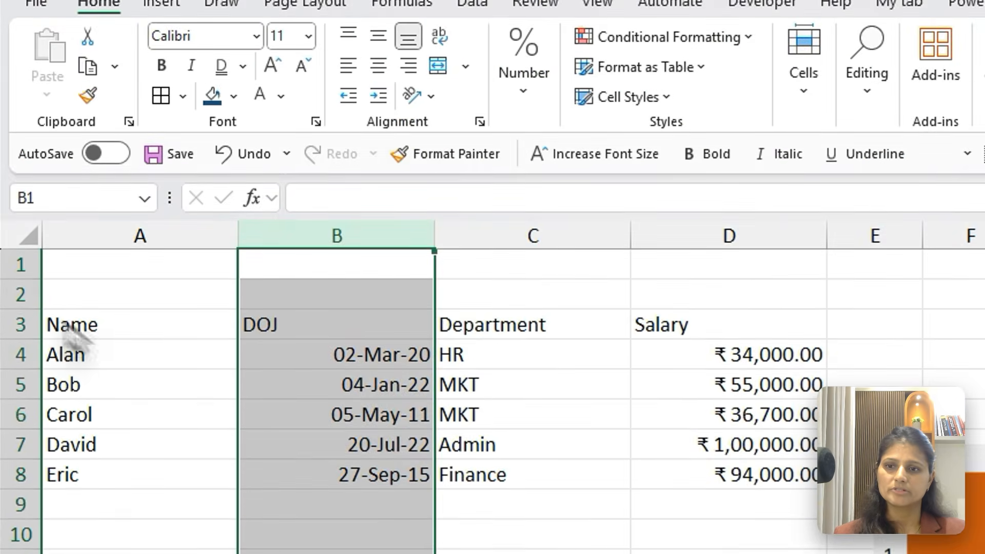
Delete one of the two blank rows above the employee table and select cell A1
left_click(20, 122)
right_click(20, 122)
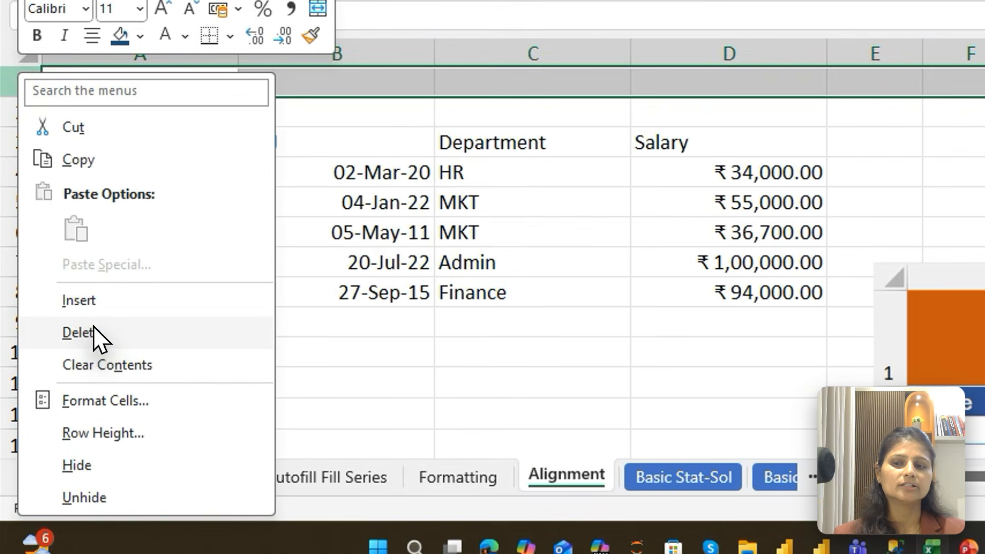
left_click(81, 514)
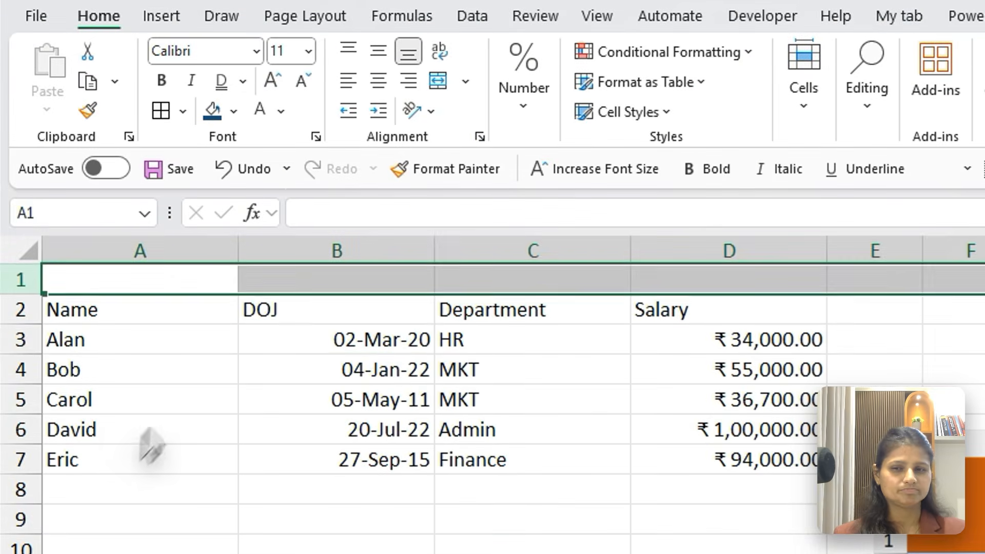
left_click(247, 340)
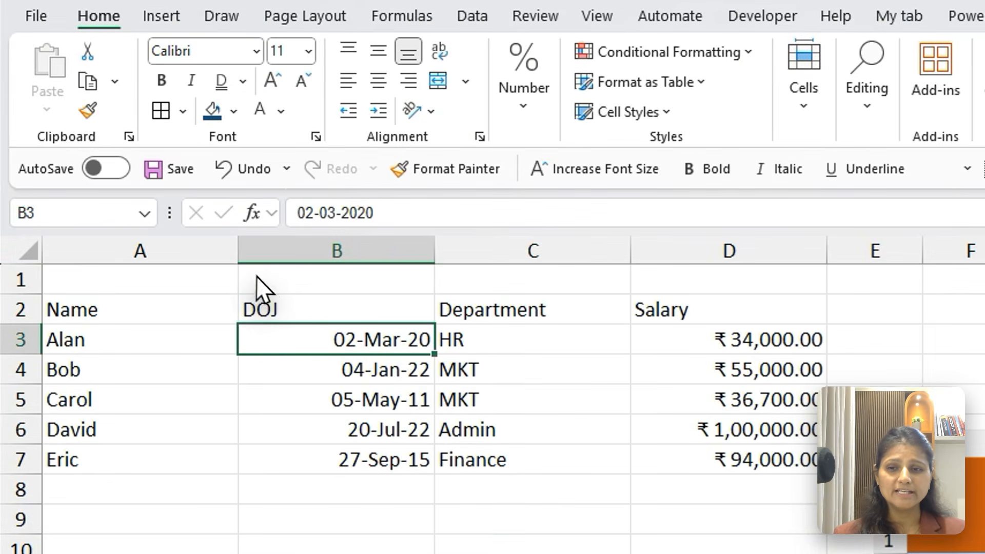
left_click(143, 281)
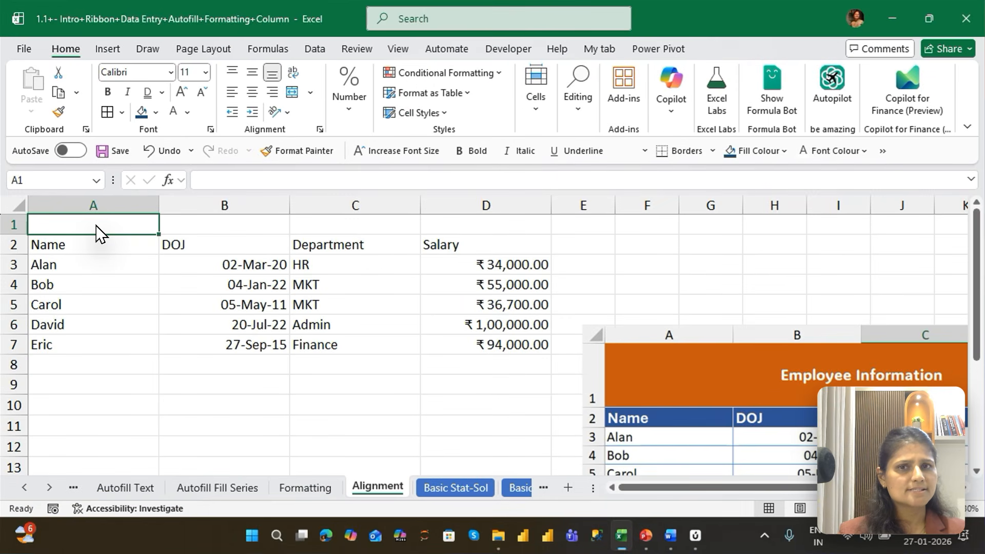
Select the entire Name column, the entire DOJ column and the entire header row one after another
key("ctrl+space")
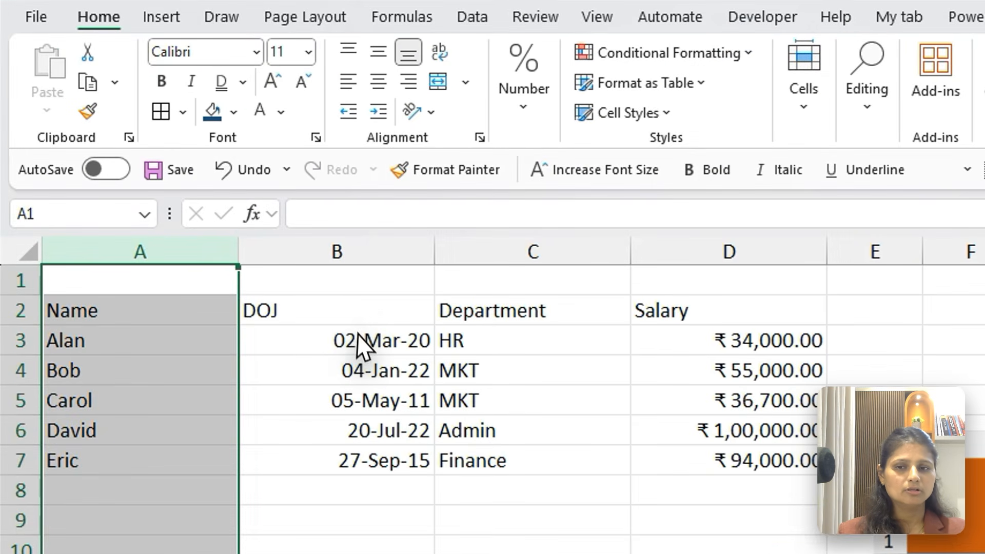
left_click(235, 250)
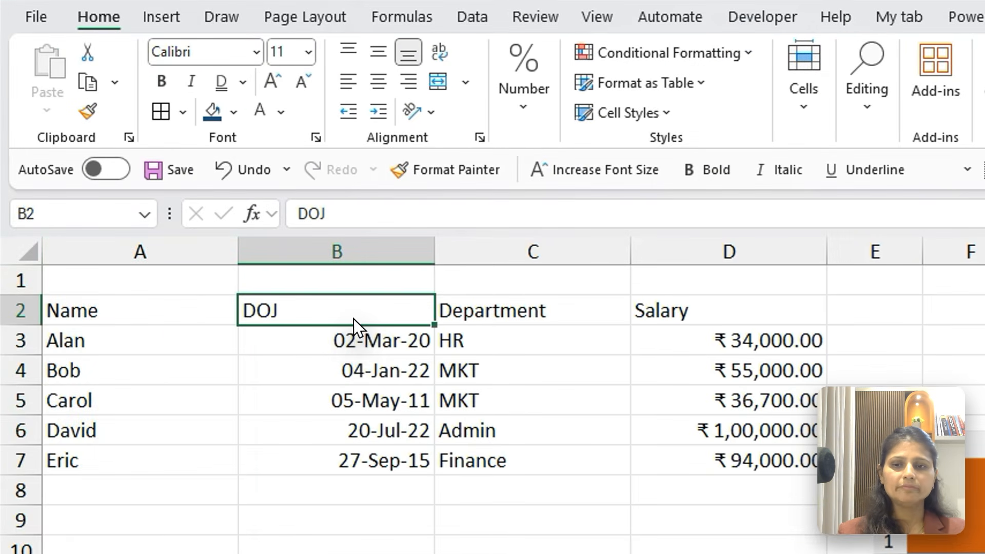
key("ctrl+space")
left_click(353, 318)
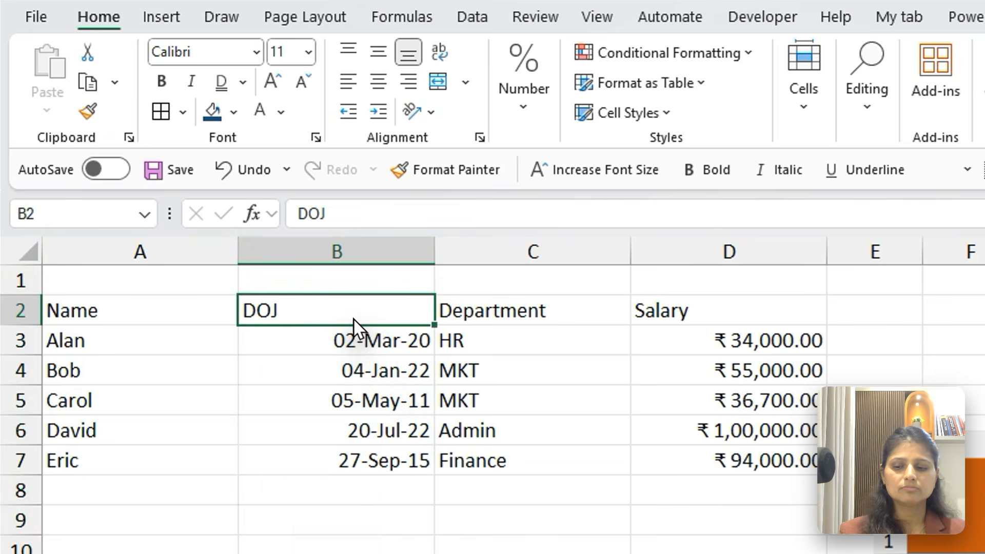
key("shift+space")
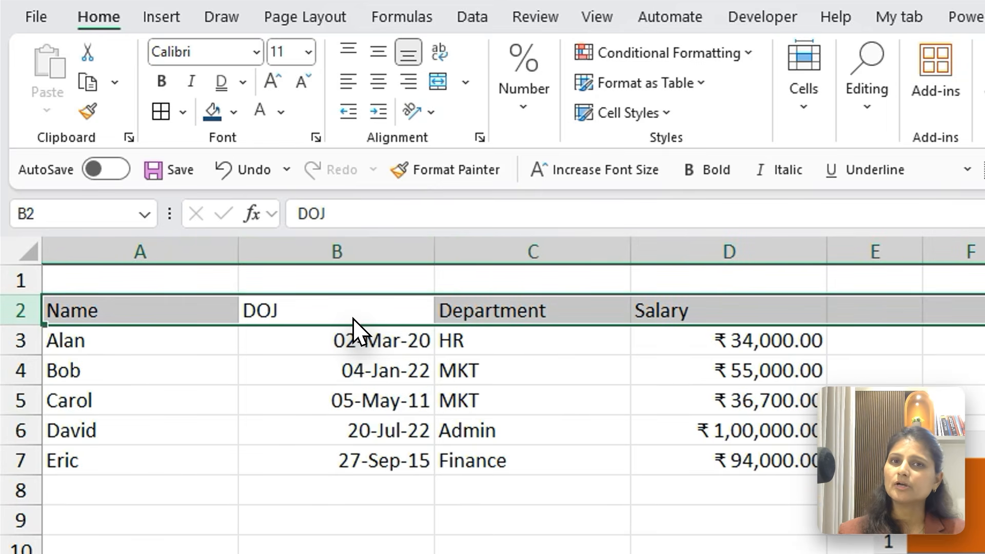
Insert three blank columns between the Name and DOJ columns, starting from cell B1
left_click(376, 282)
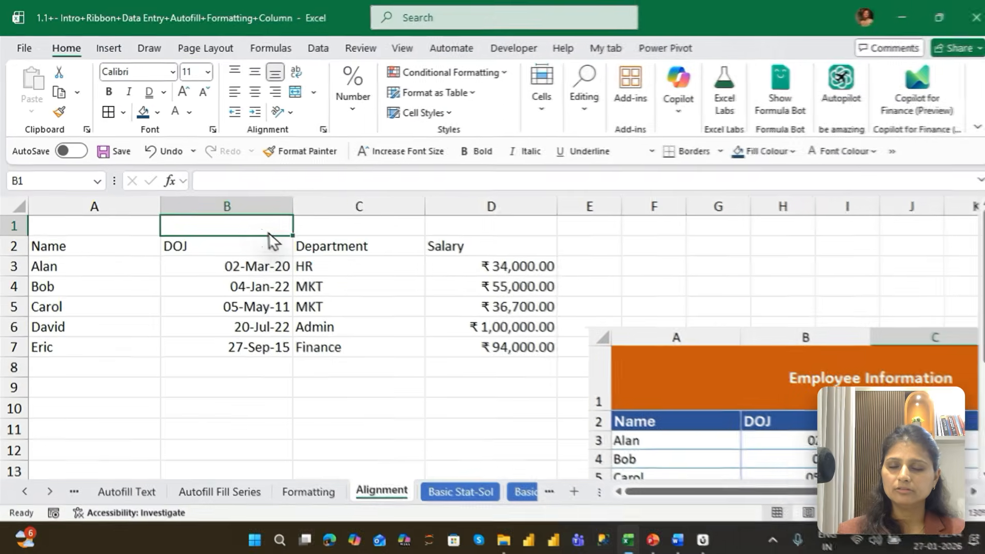
key("ctrl+space")
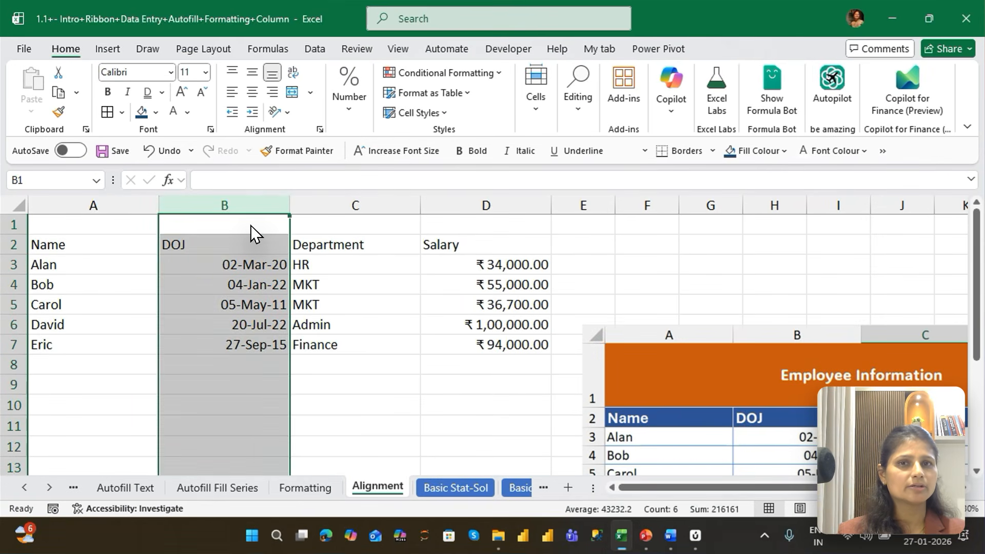
key("ctrl+shift+plus")
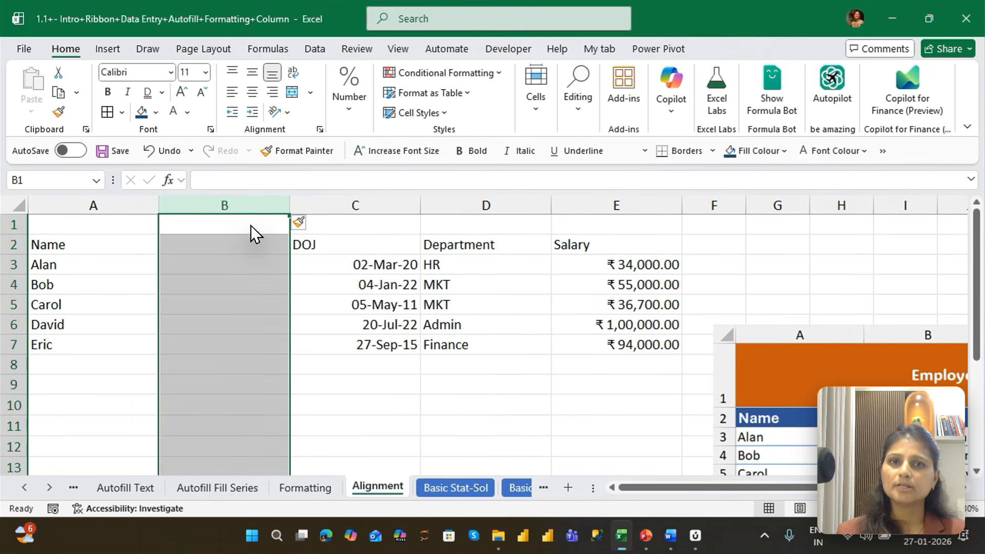
key("ctrl+shift+plus")
key("ctrl+shift+plus")
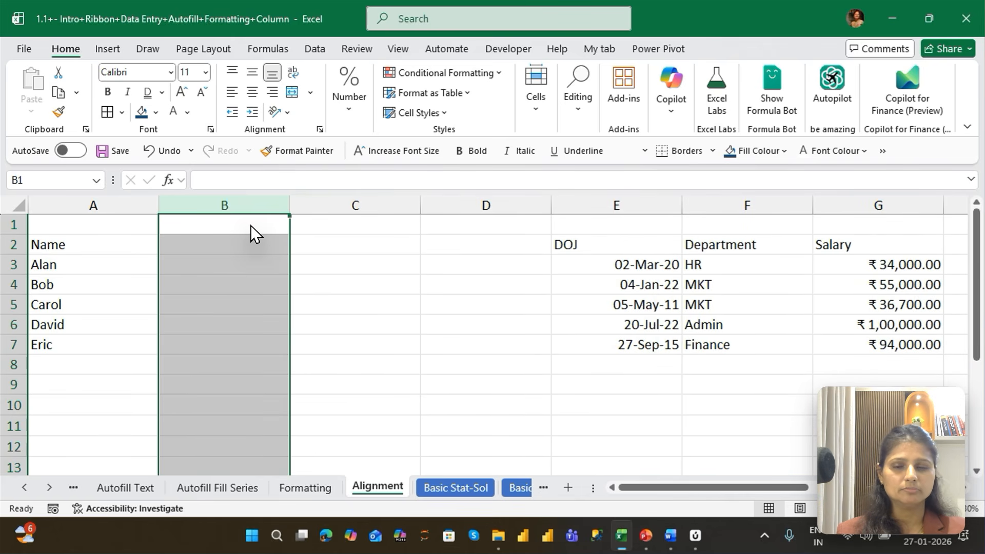
Delete the three blank columns between Name and DOJ
key("ctrl+minus")
key("ctrl+minus")
key("ctrl+minus")
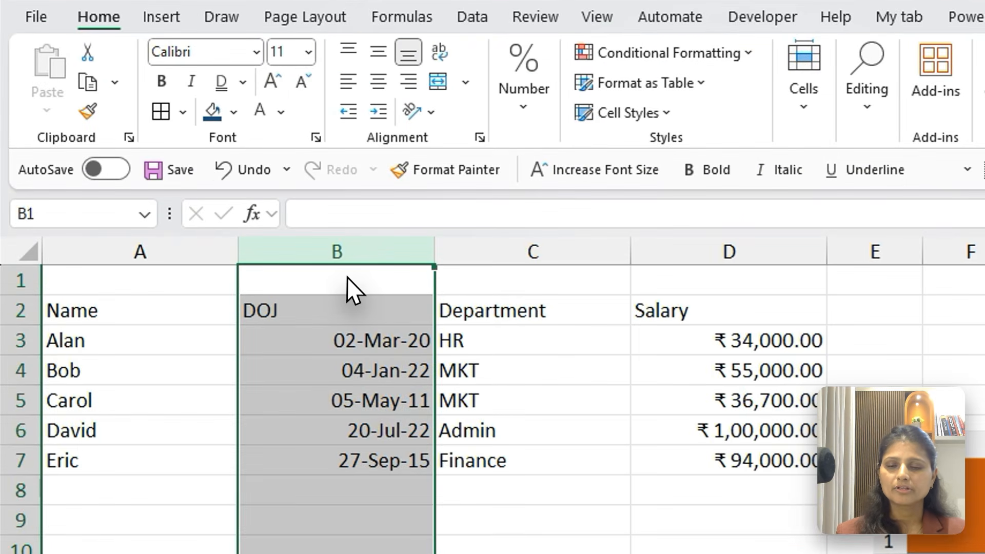
Select the whole of row 1 from cell B1 and insert three more blank rows above the header row
left_click(232, 229)
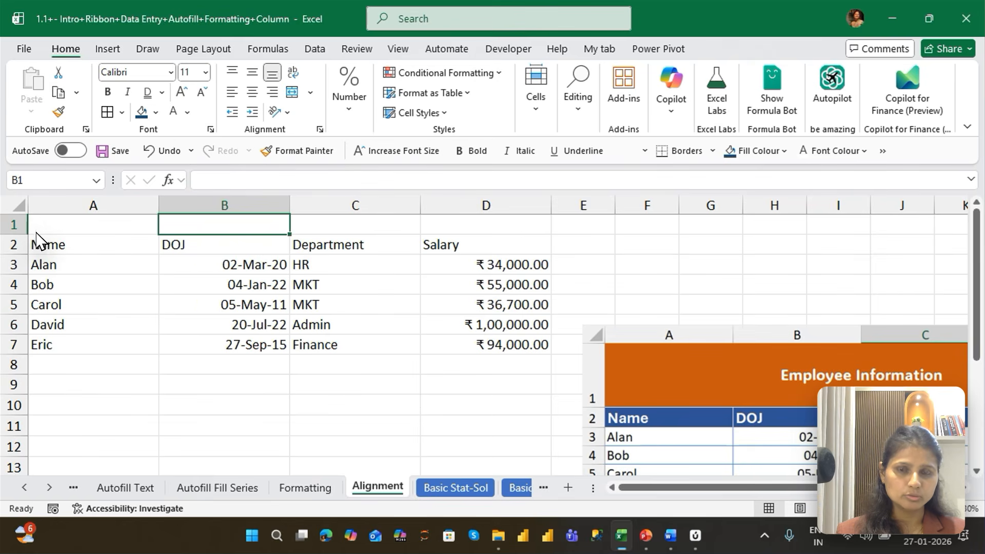
key("shift+space")
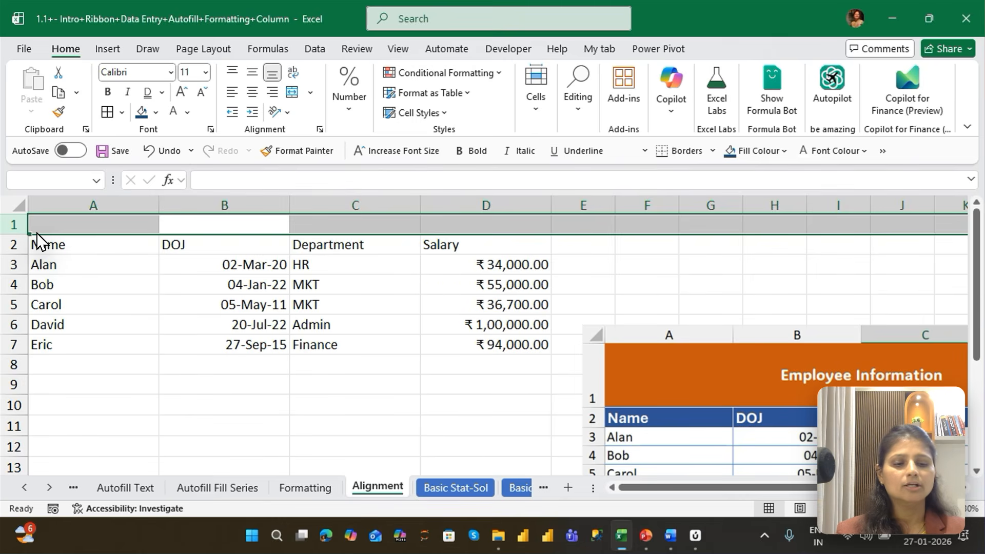
key("ctrl+plus")
key("ctrl+plus")
key("ctrl+plus")
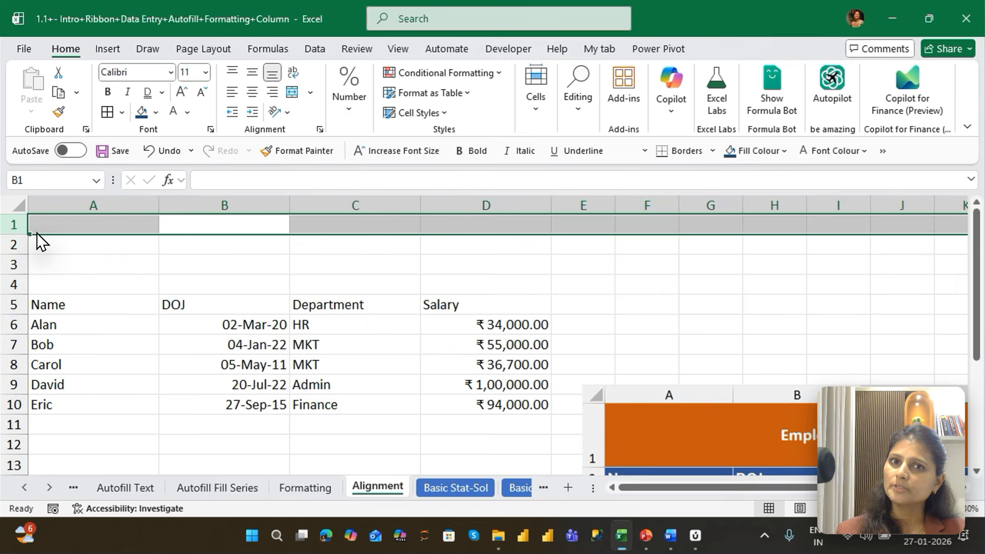
Delete all the blank rows above the header row so the employee table starts in row 1
key("ctrl+minus")
key("ctrl+minus")
key("ctrl+minus")
key("ctrl+minus")
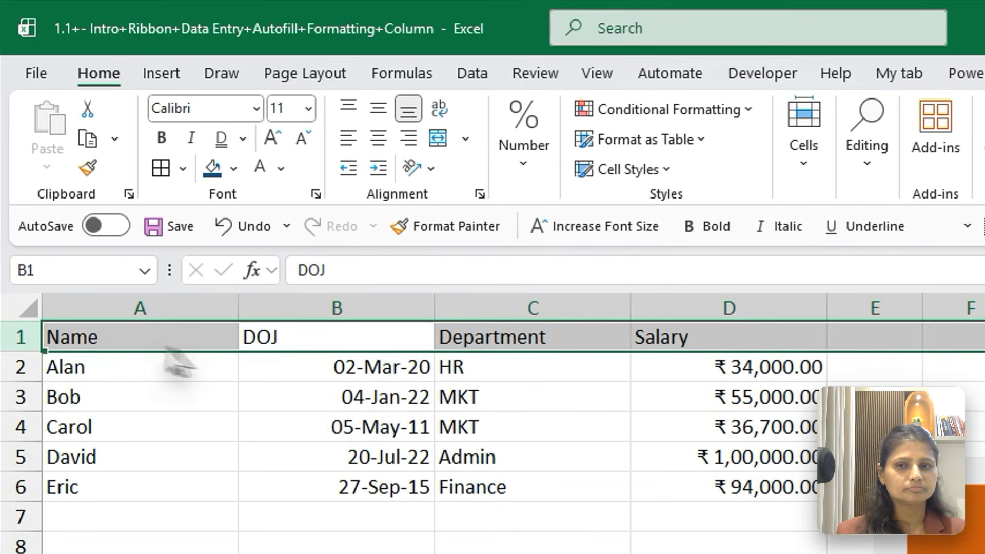
left_click(234, 268)
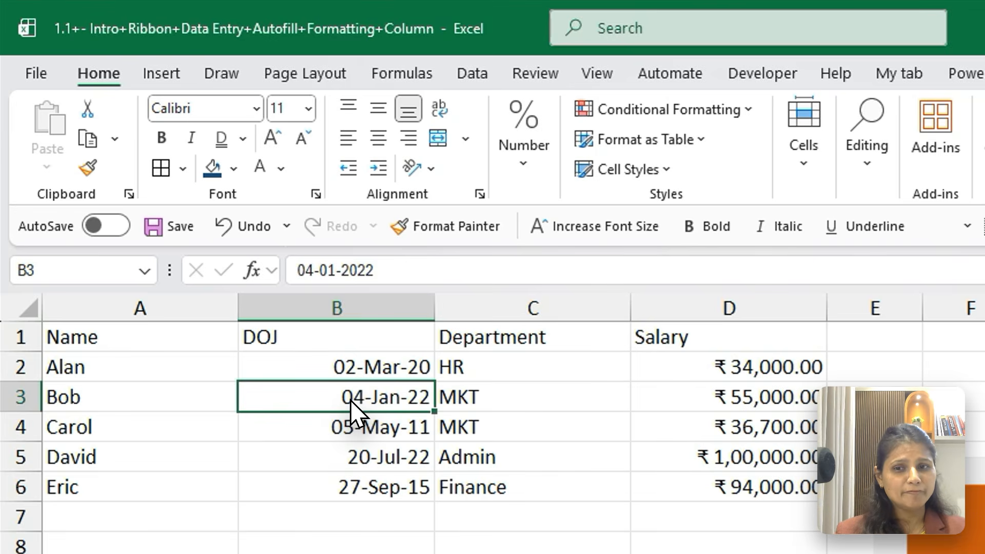
Insert a single cell at B1 with Shift cells right, and undo the insertion
left_click(307, 340)
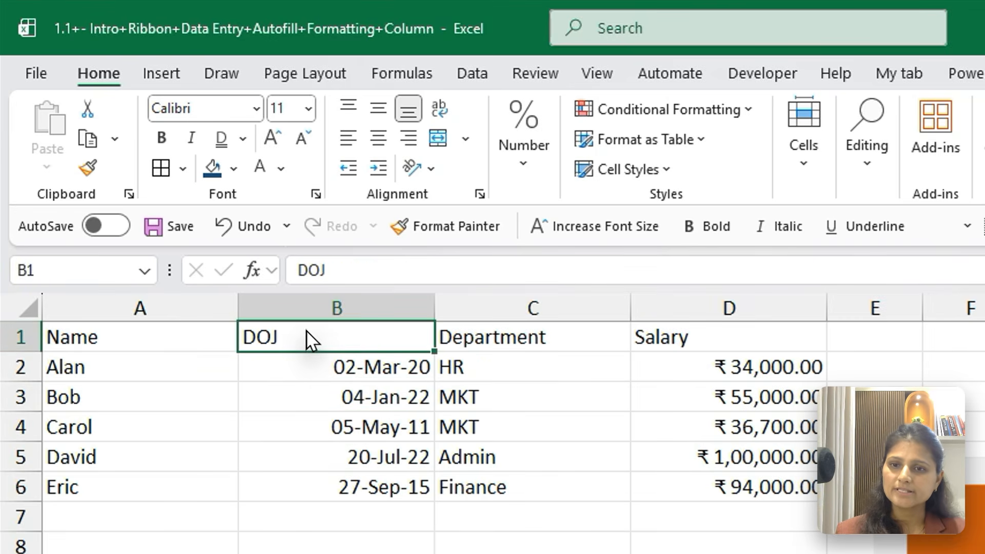
key("ctrl+shift+plus")
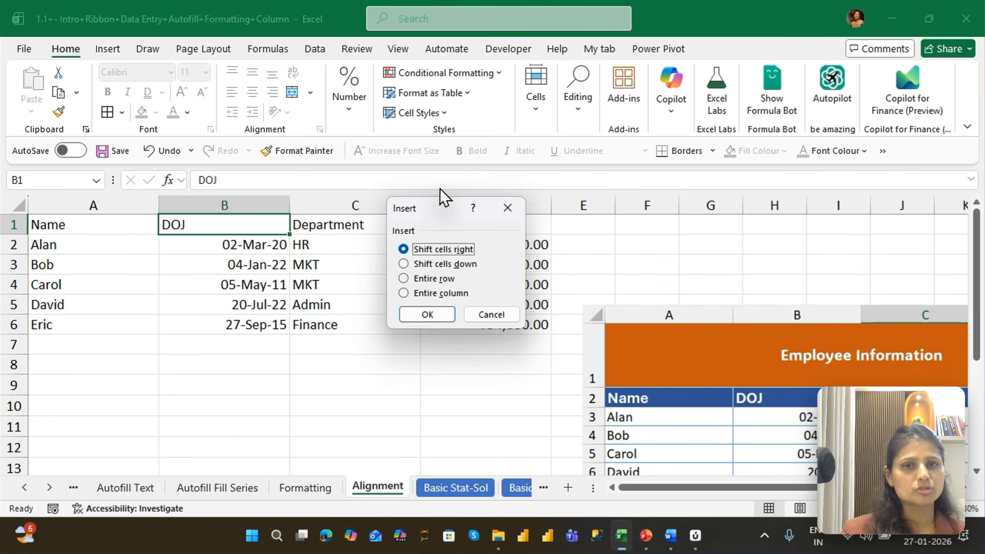
key("Return")
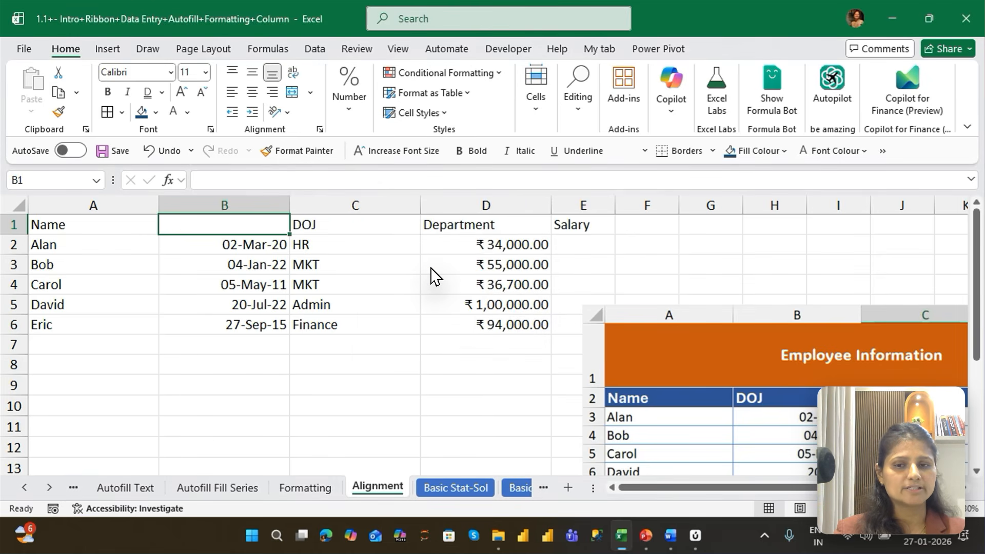
key("ctrl+z")
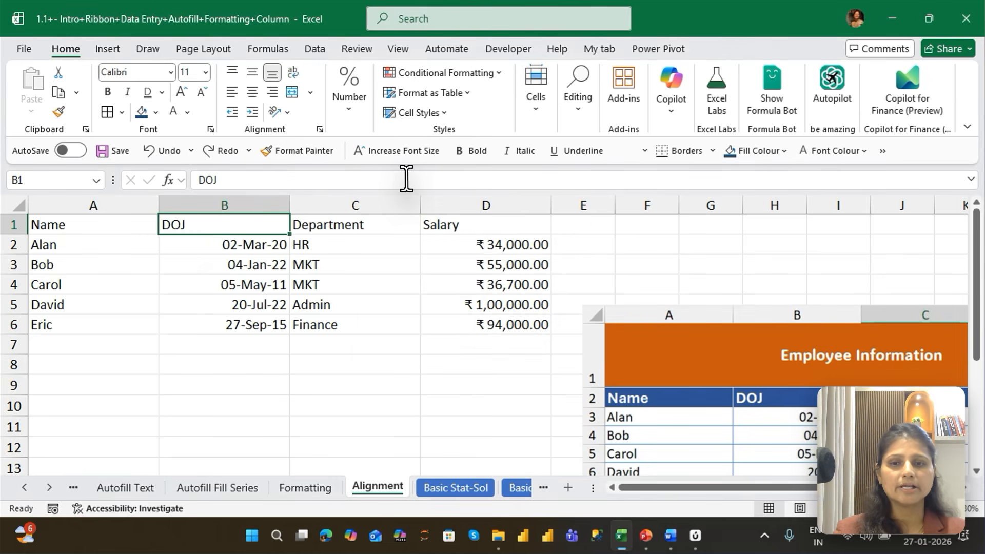
Insert a single cell at B1 with Shift cells down, and undo the insertion
key("ctrl+shift+plus")
key("Down")
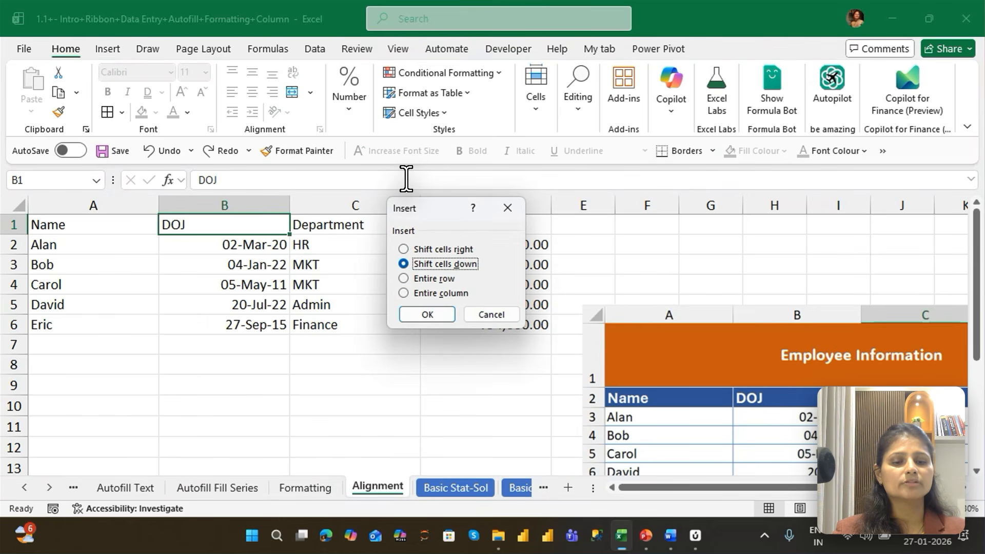
key("Return")
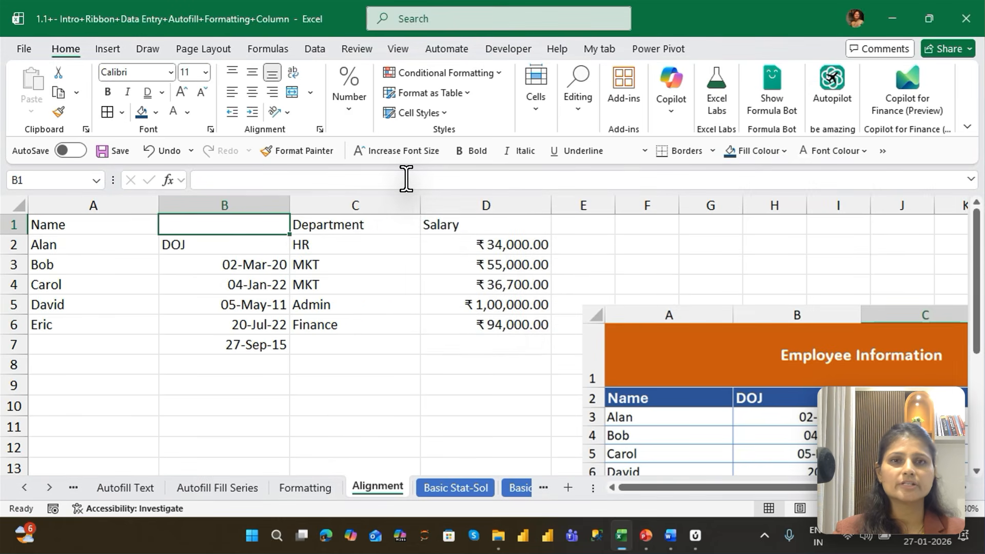
key("ctrl+z")
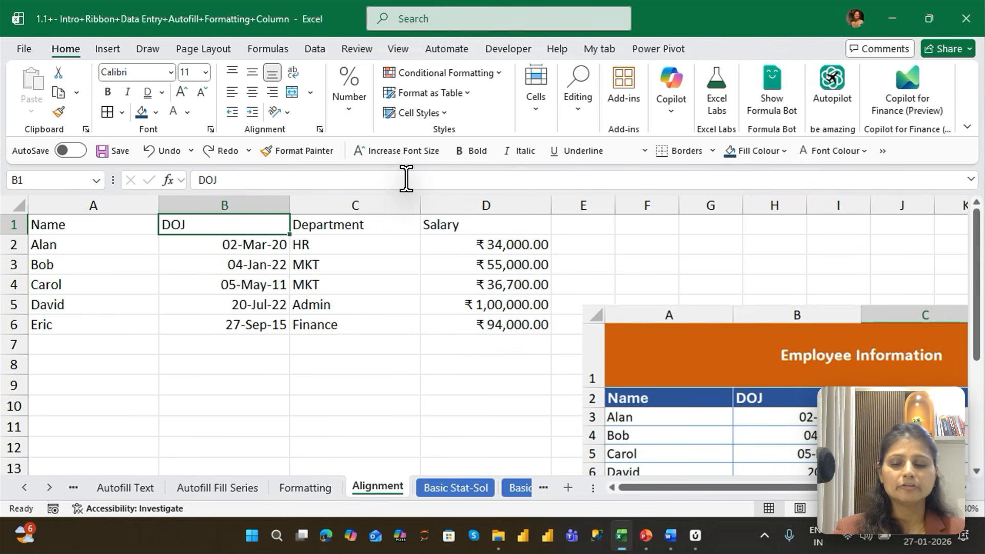
From cell B1, insert an entire blank row above the headers and an entire blank column before DOJ
key("ctrl+shift+plus")
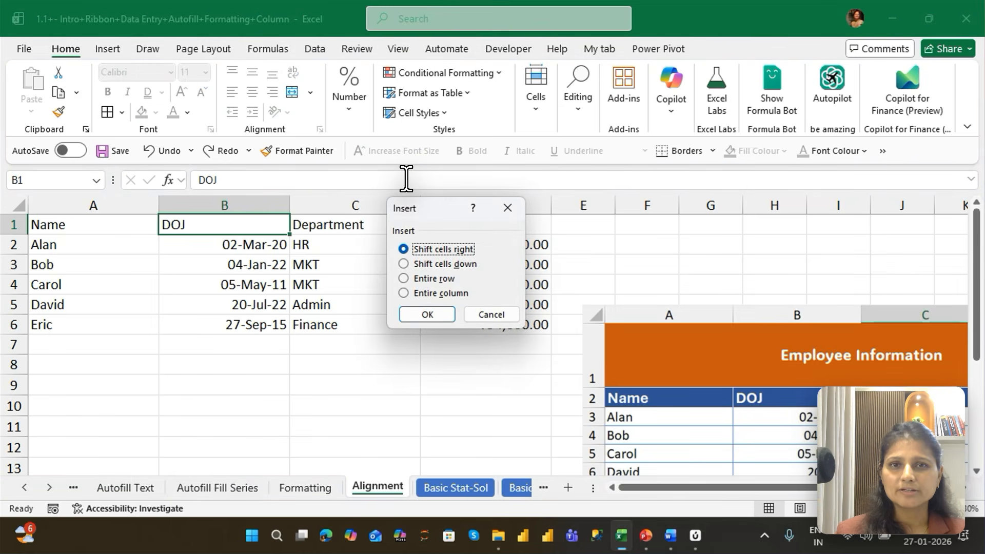
key("r")
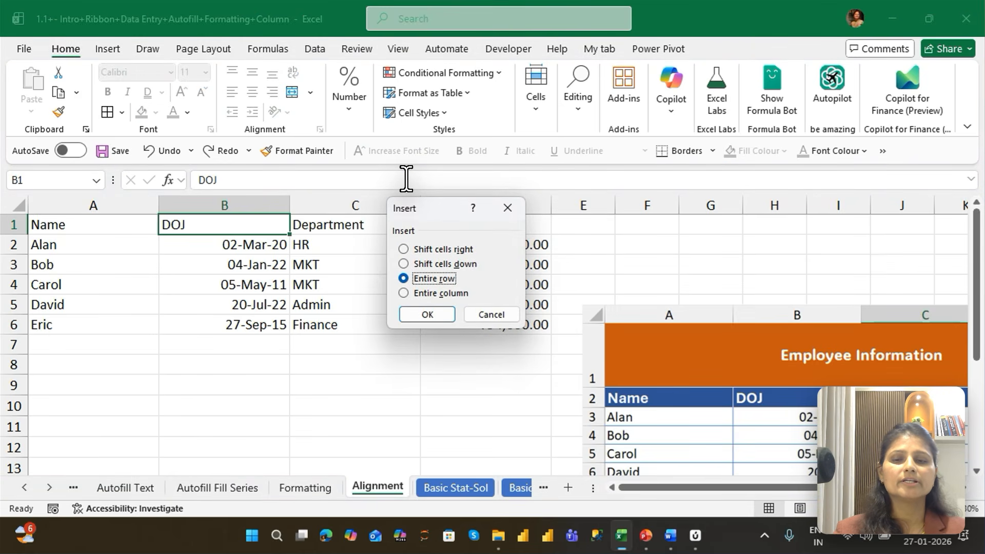
key("Return")
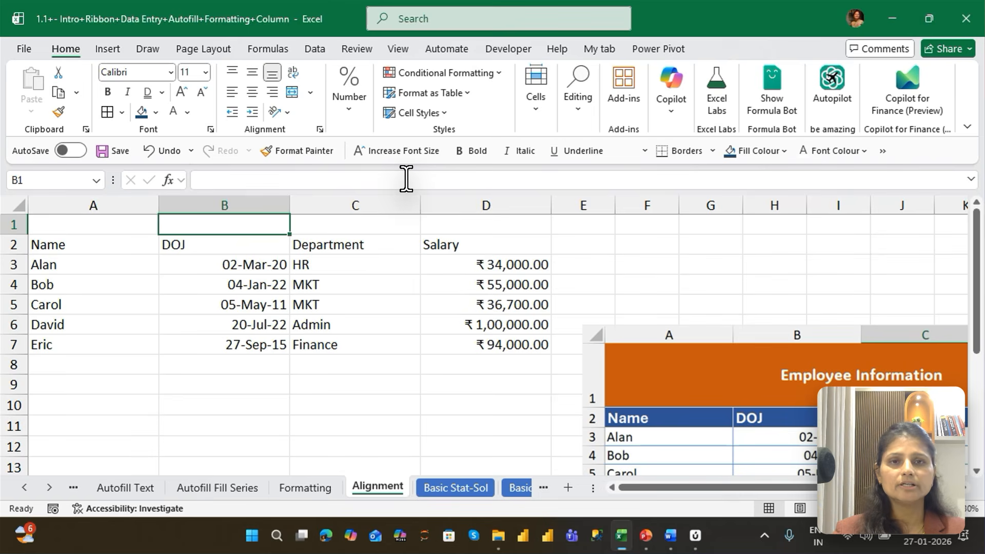
key("ctrl+shift+plus")
key("r")
key("c")
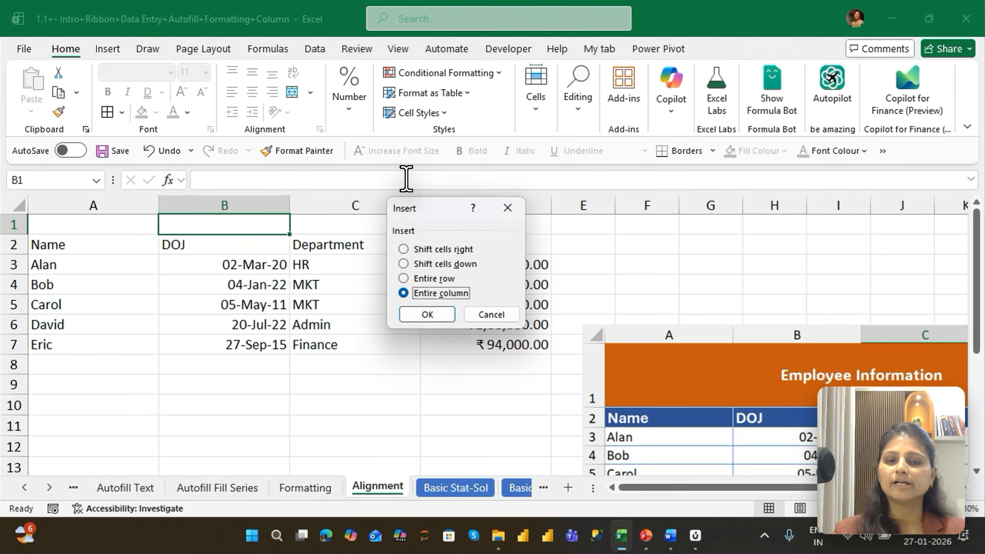
key("Return")
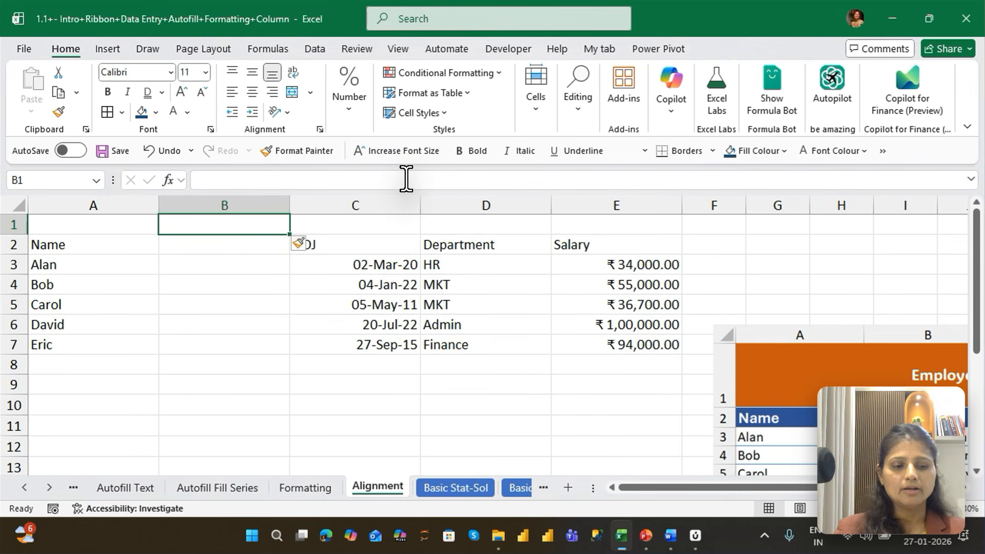
From cell B1, delete the entire blank column between Name and DOJ and the entire blank row above the headers
key("ctrl+minus")
key("Down")
key("Down")
key("Down")
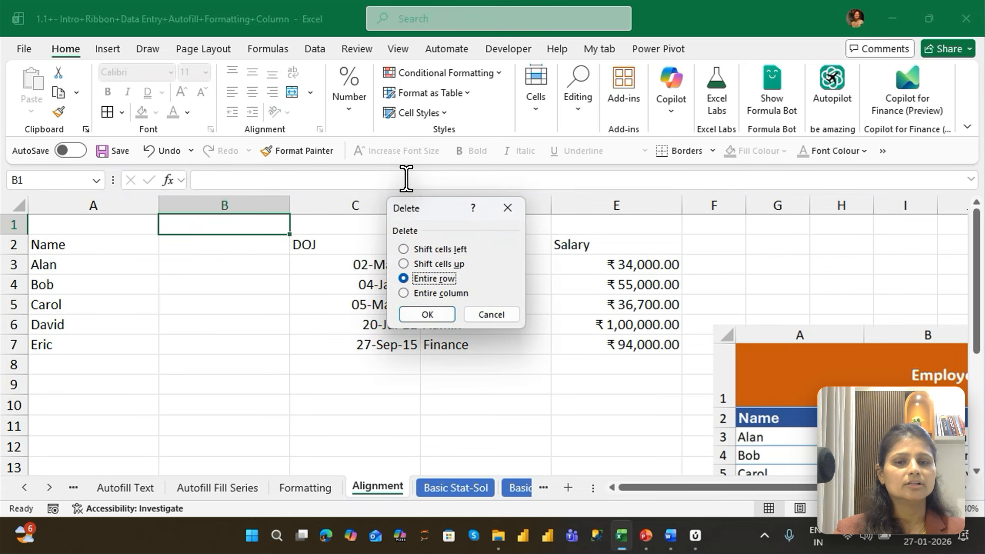
key("Return")
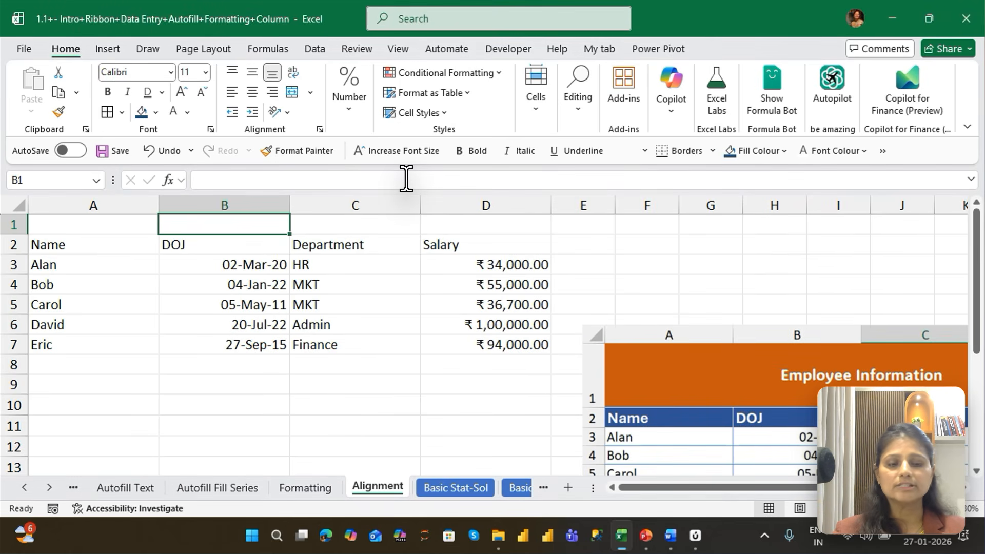
key("ctrl+minus")
key("Down")
key("Down")
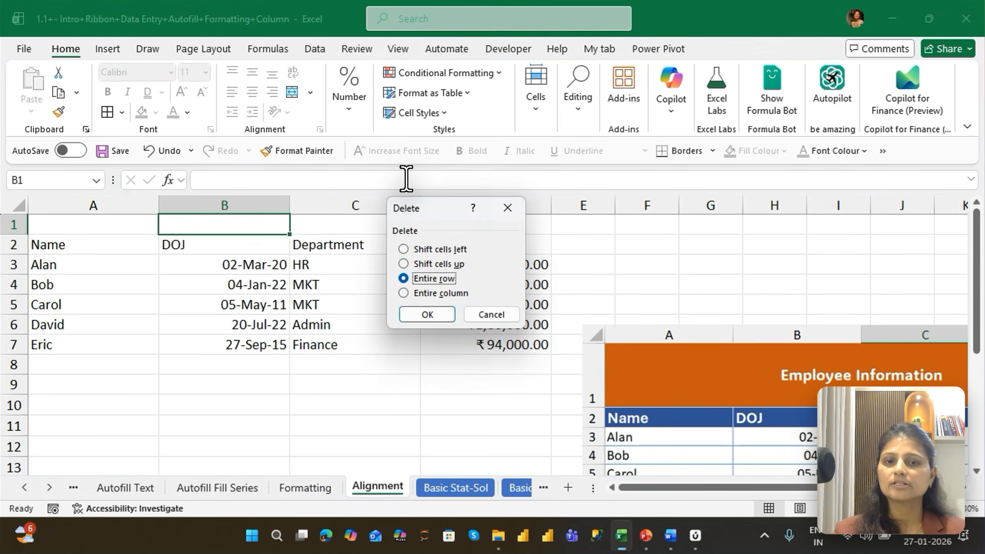
key("Return")
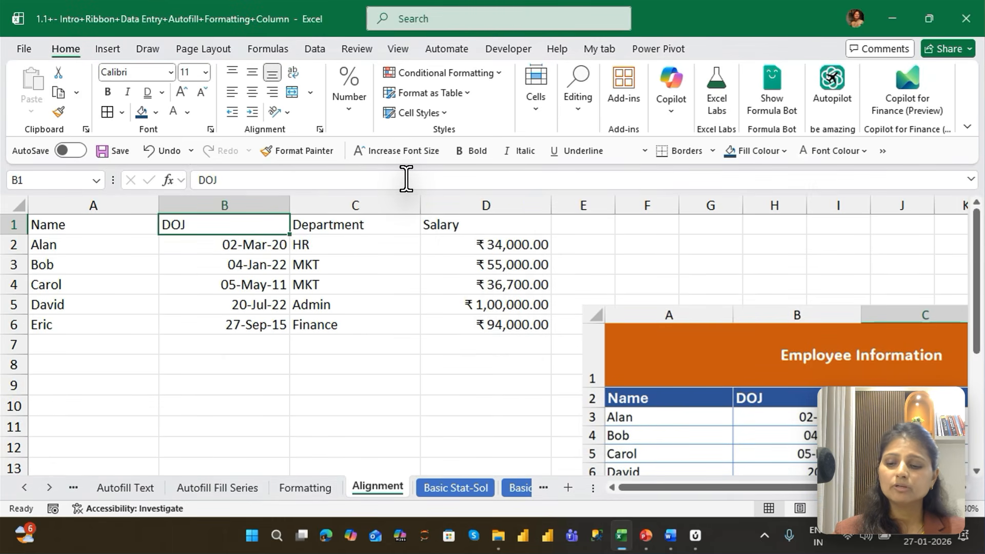
Insert two entire blank rows above the header row, working from the single cell B1
key("ctrl+shift+plus")
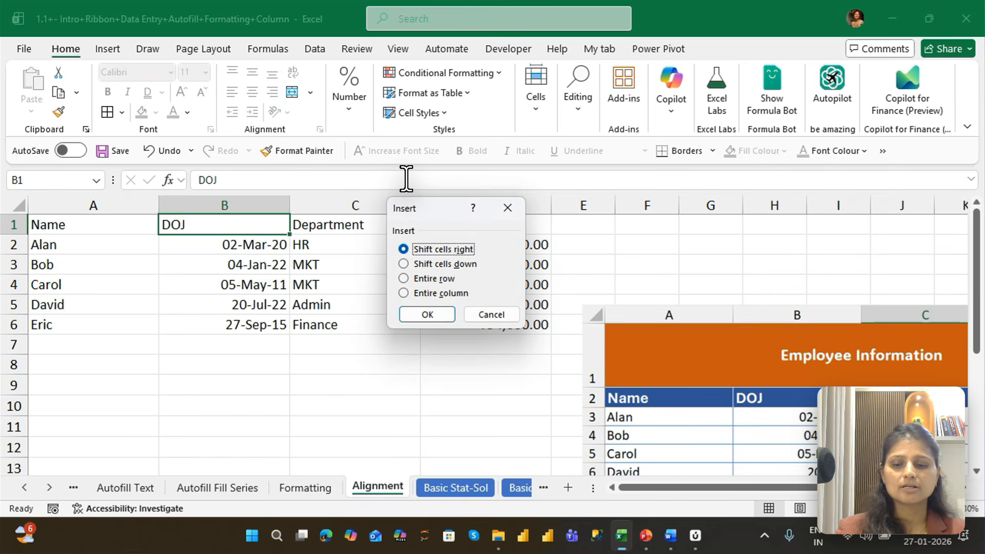
key("Down")
key("Down")
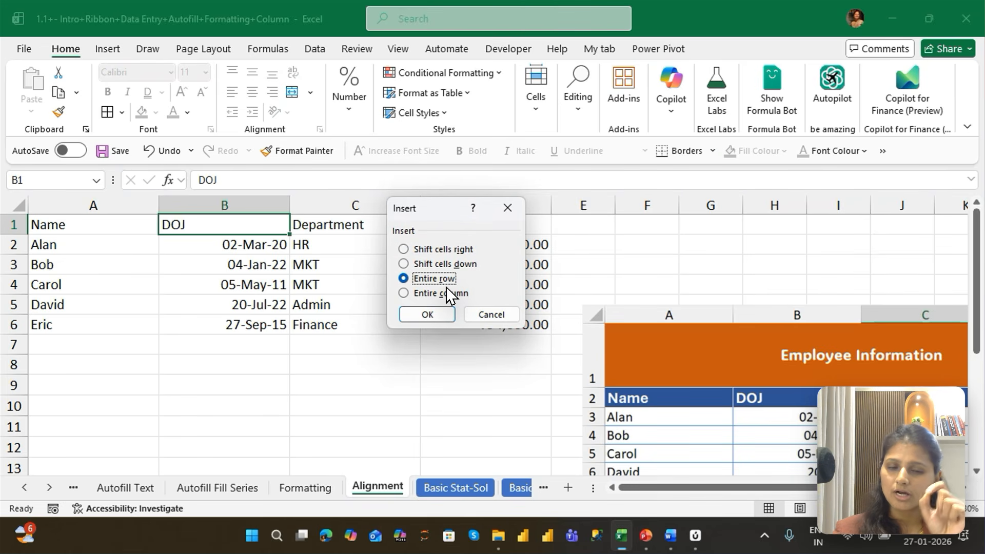
key("Return")
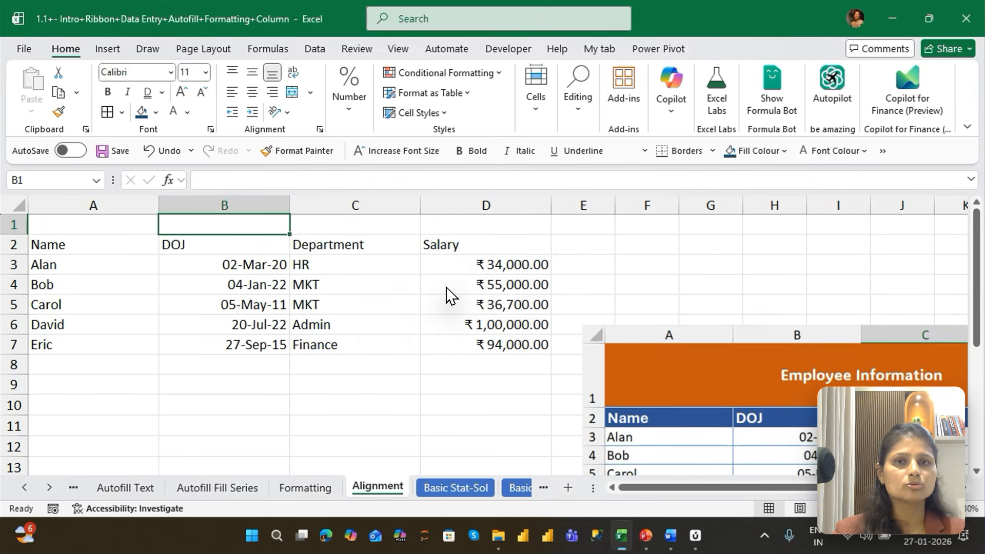
key("ctrl+shift+plus")
key("Down")
key("Down")
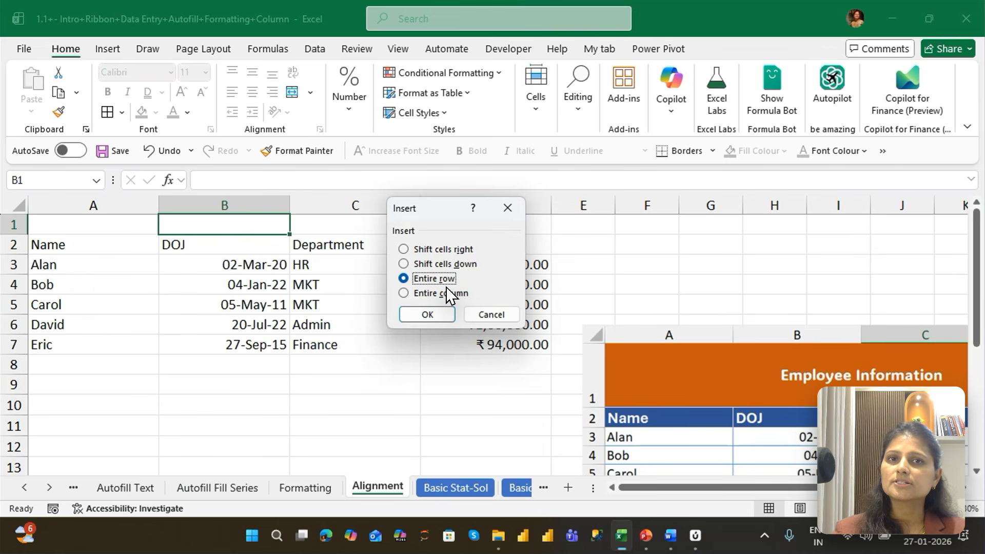
key("Return")
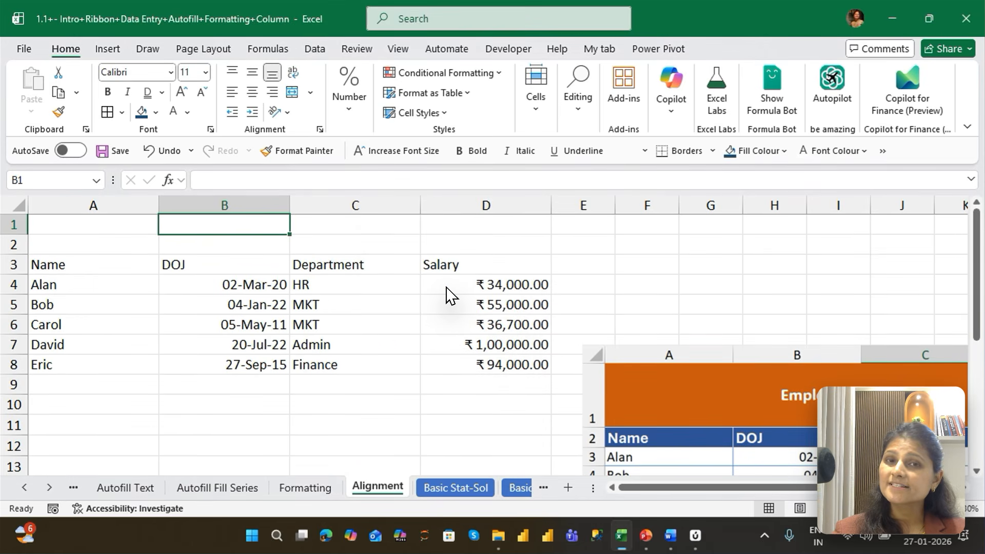
Insert a third entire blank row above the header row, working from cell B1
key("ctrl+shift+plus")
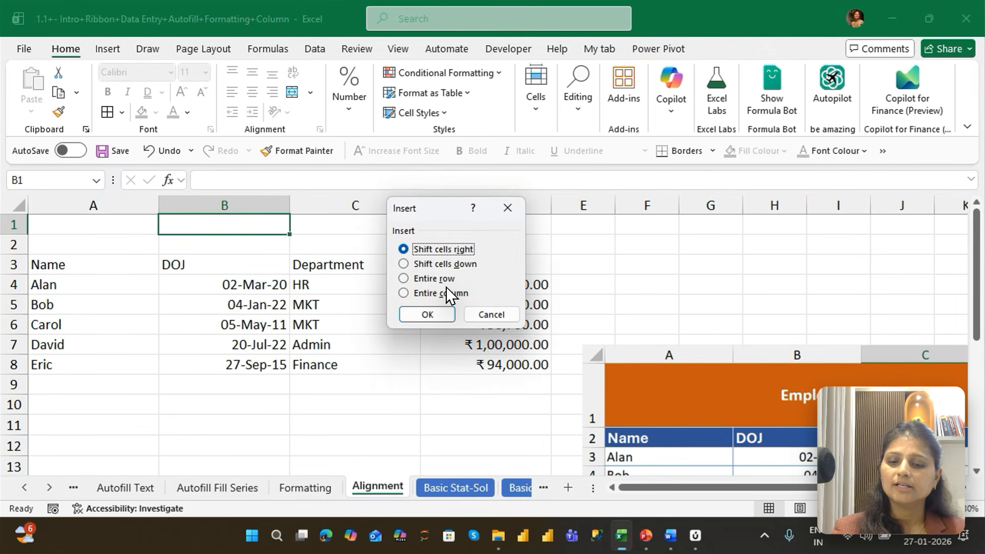
key("Down")
key("Down")
key("Return")
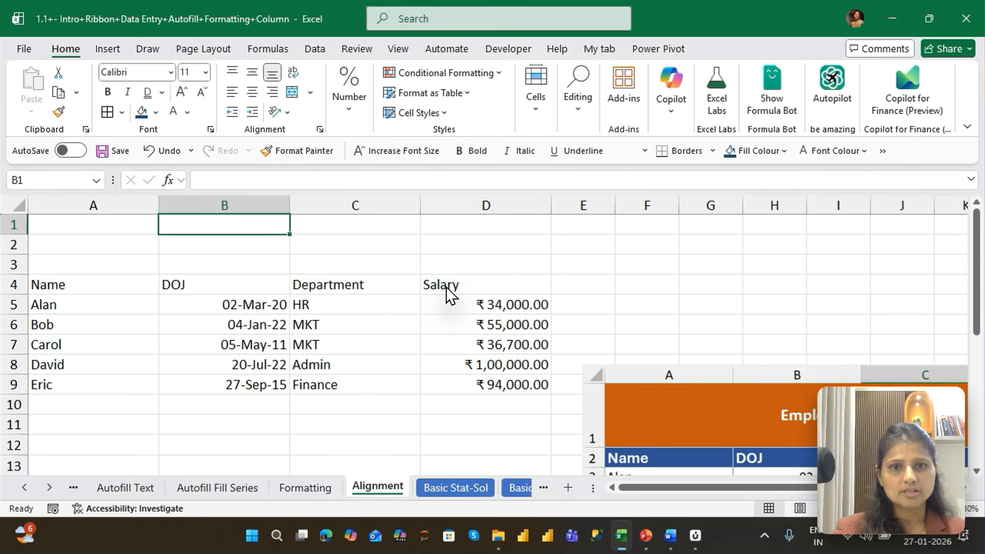
Insert two entire blank columns between Name and DOJ, working from the single cell B1
key("ctrl+shift+plus")
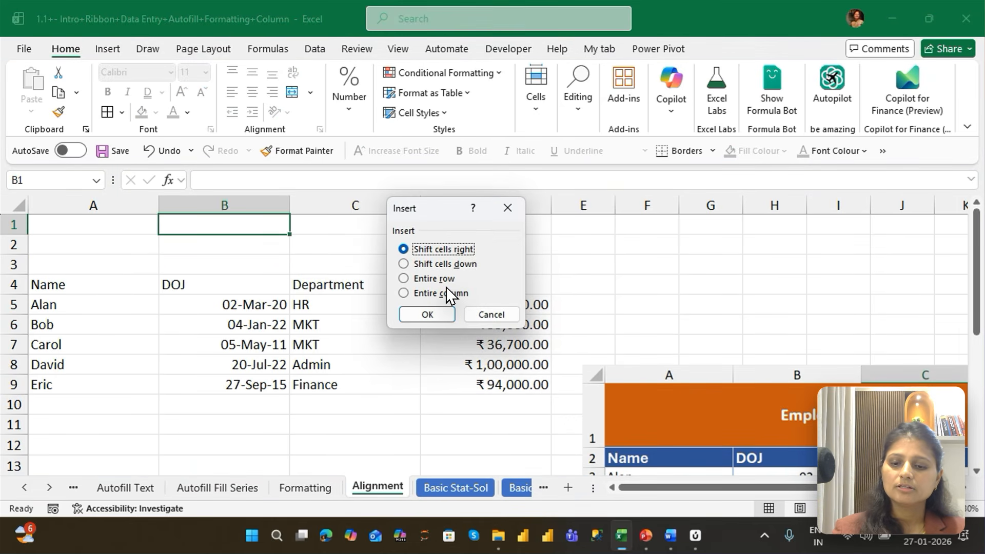
key("Up")
key("Return")
key("ctrl+shift+plus")
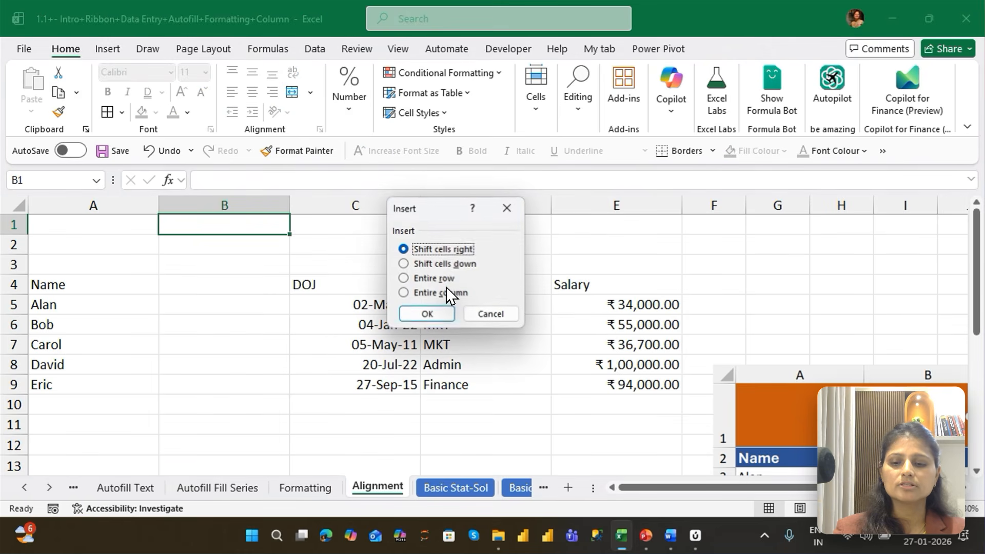
key("Up")
key("Return")
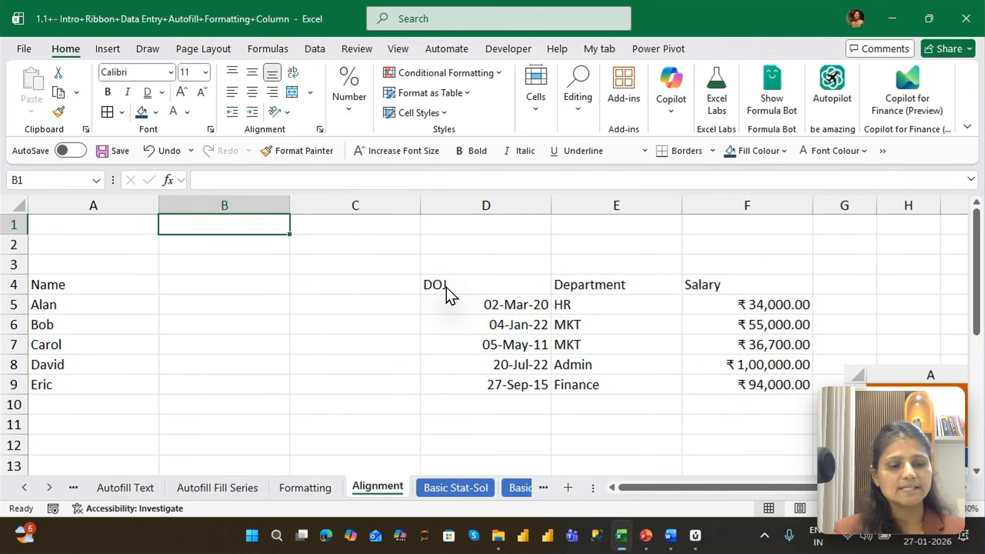
Delete the two entire blank columns between Name and DOJ, working from cell B1
key("ctrl+minus")
key("Up")
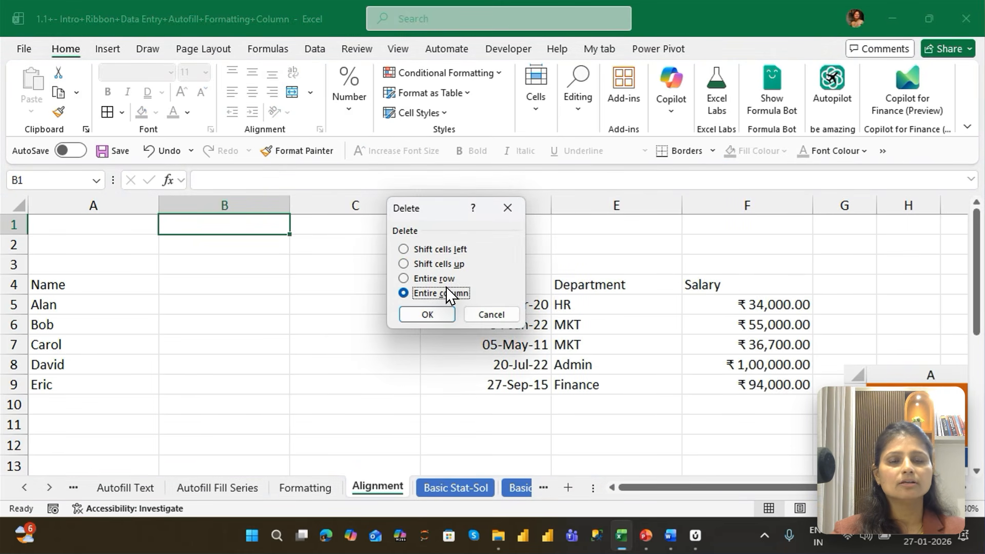
key("Return")
key("ctrl+minus")
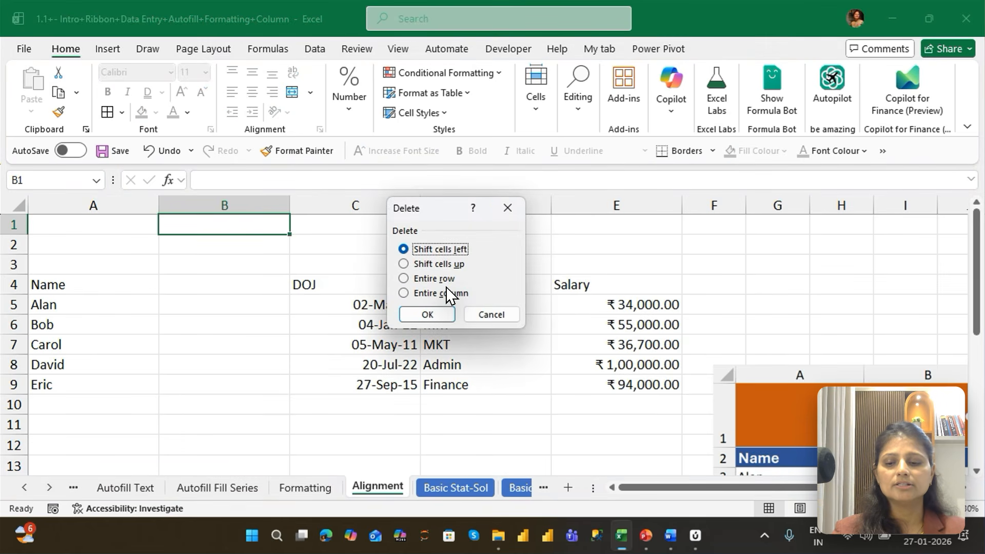
key("Up")
key("Return")
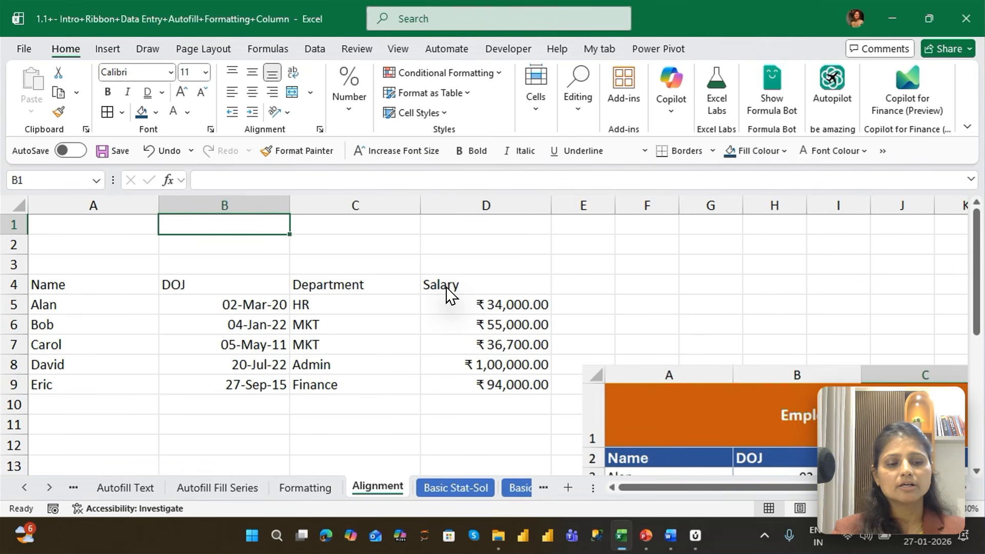
Delete two of the entire blank rows above the headers, leaving a single blank row for the title
key("ctrl+minus")
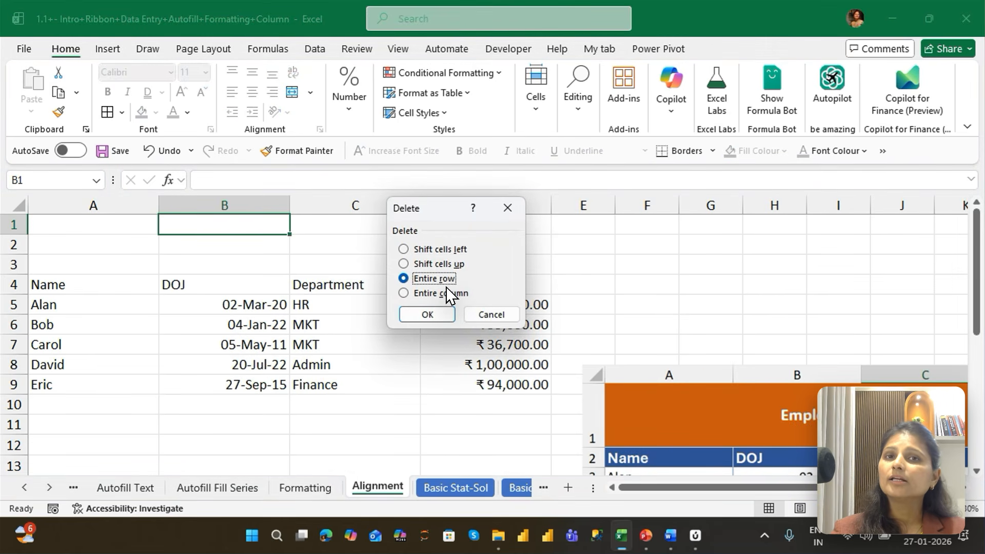
key("Return")
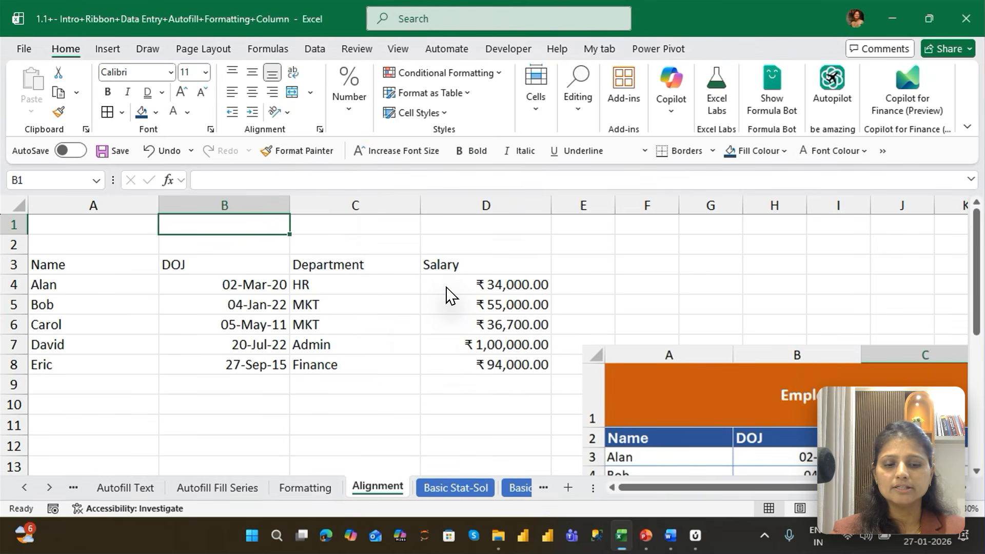
key("ctrl+minus")
key("r")
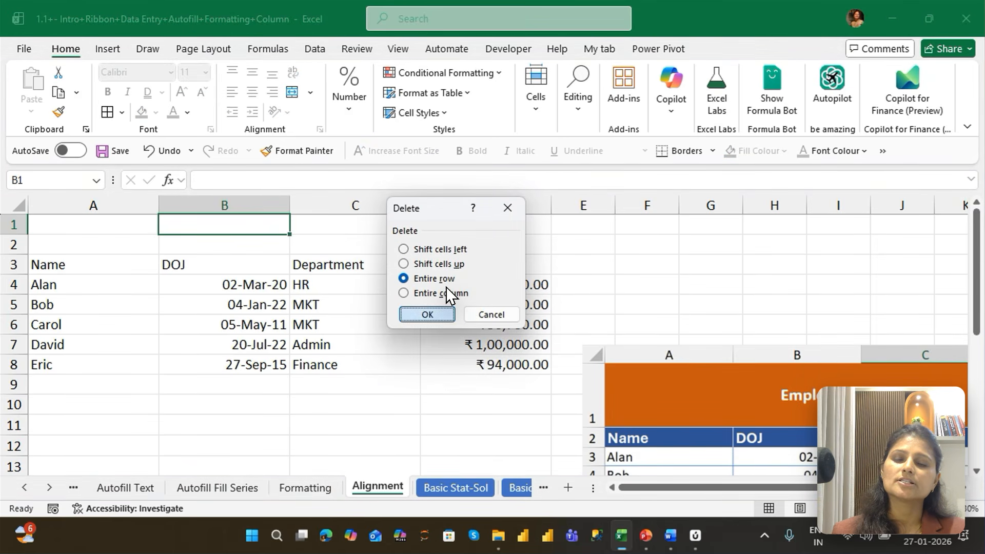
key("Return")
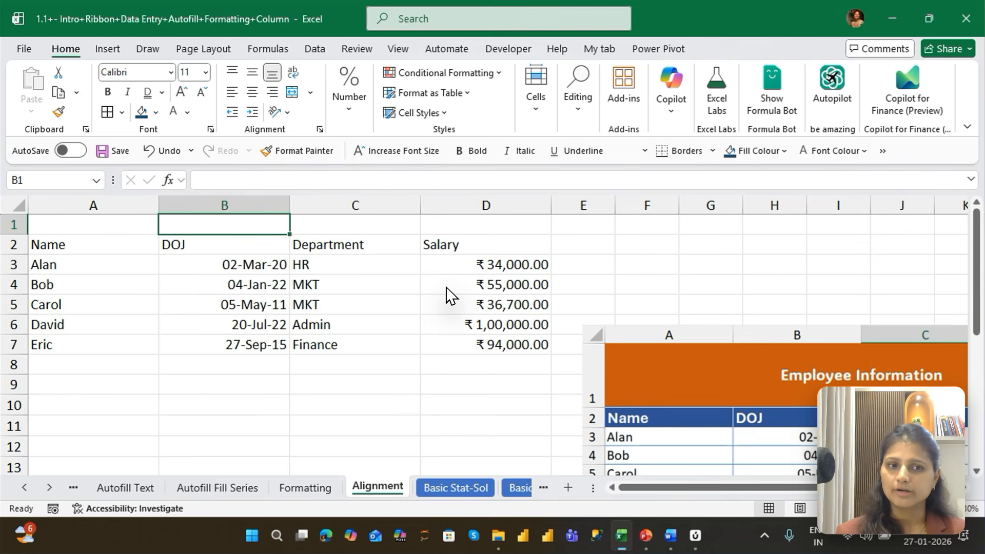
Enter the title "Employee Information" in cell A1 above the employee table
key("Left")
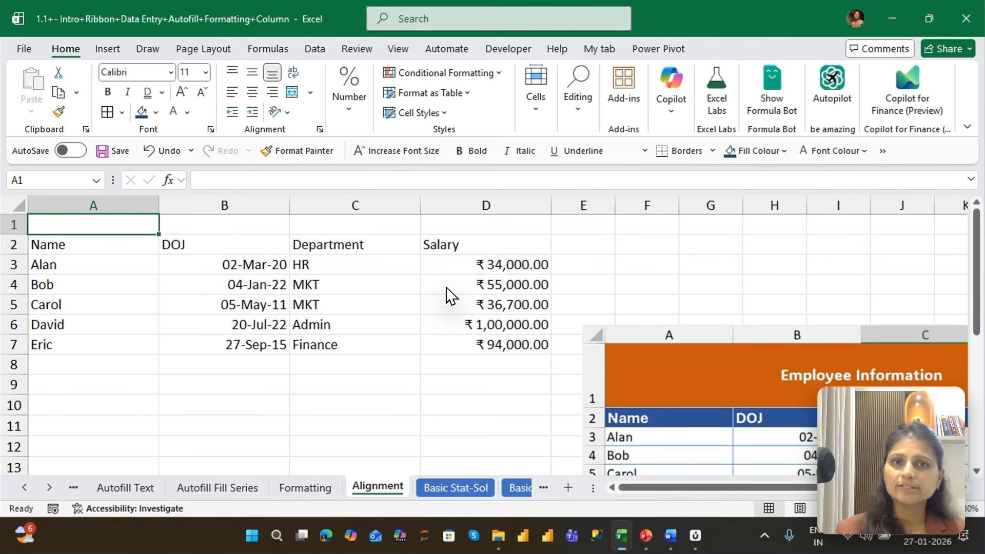
type("Employee")
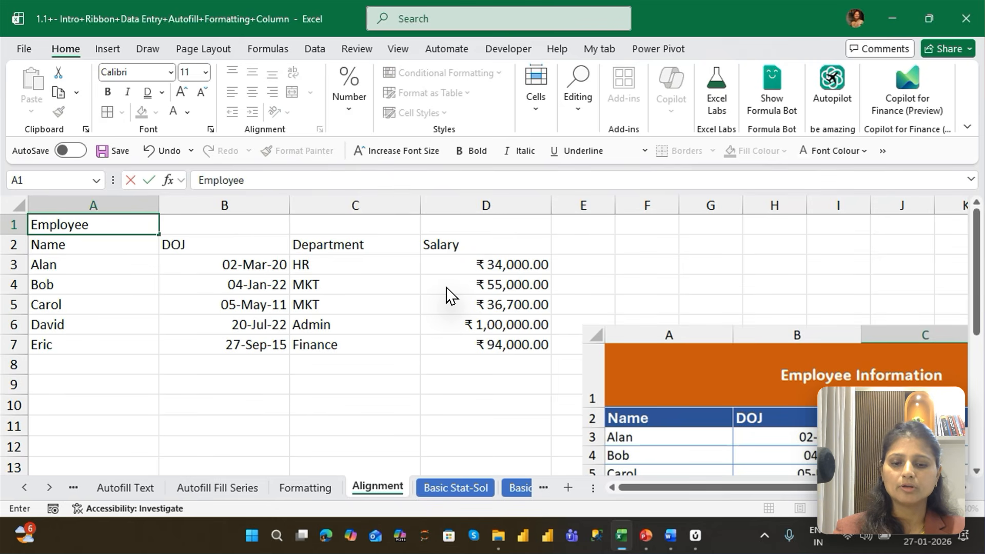
type(" Informatio")
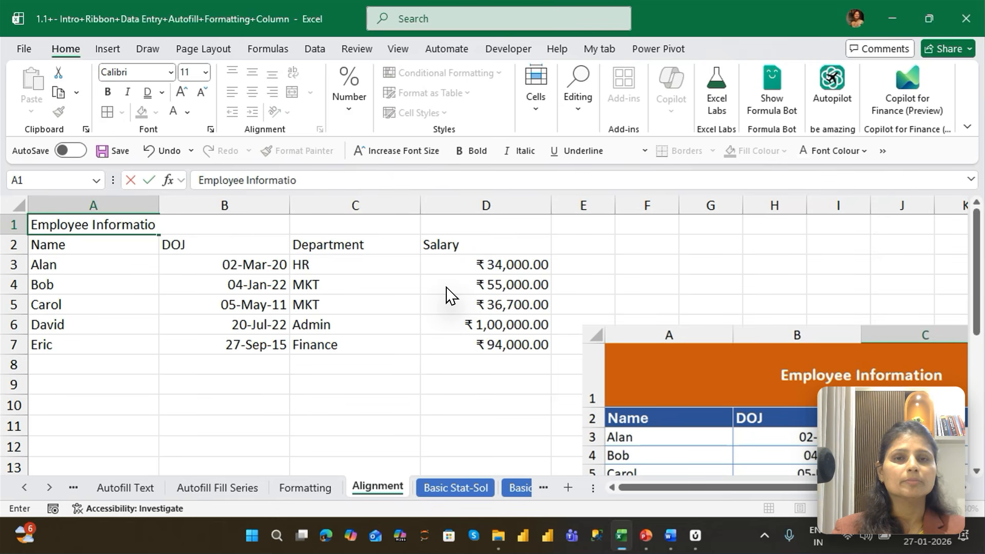
type("n")
key("Return")
Apply Merge & Centre to the title across A1:D1, and undo the merge
key("Up")
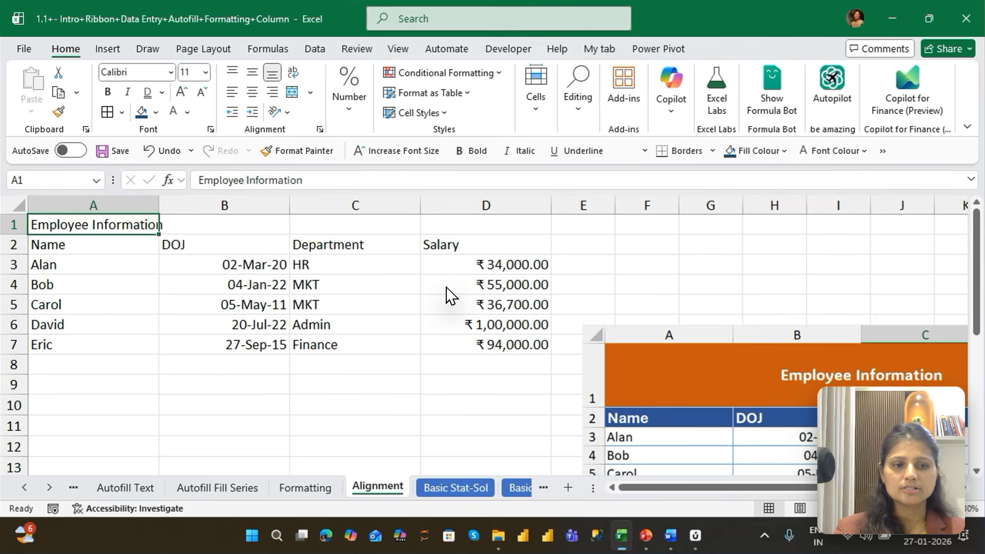
key("shift+Right")
key("shift+Right")
key("shift+Right")
key("shift+Right")
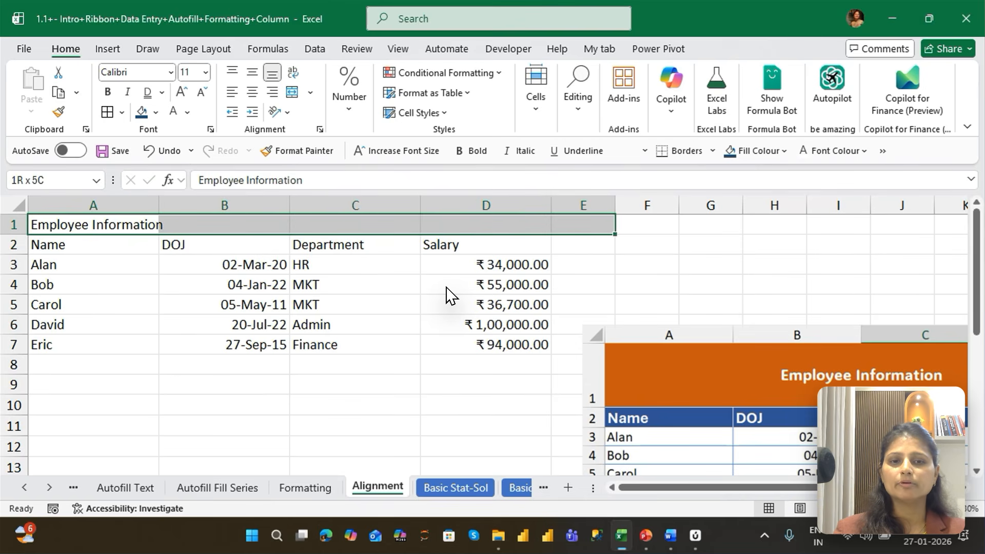
key("shift+Left")
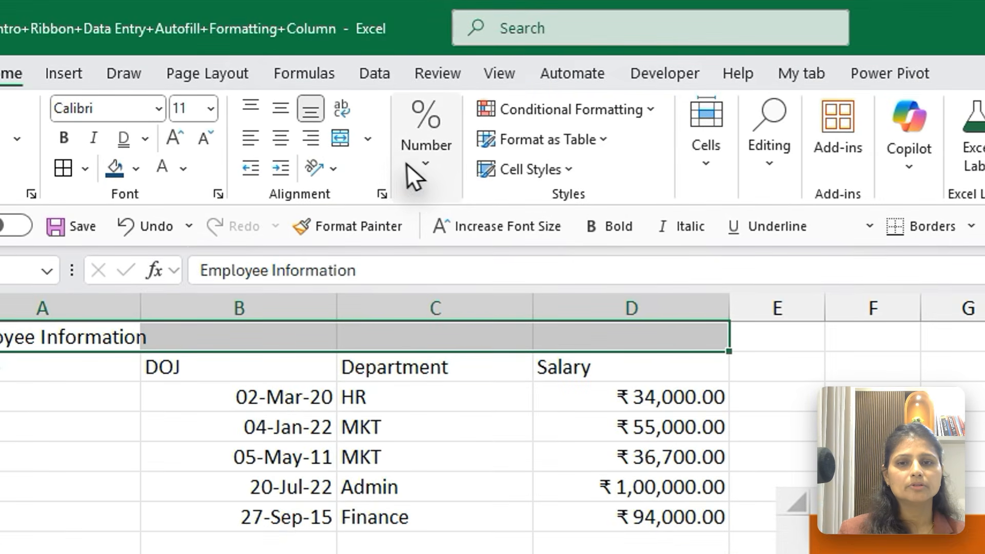
left_click(331, 108)
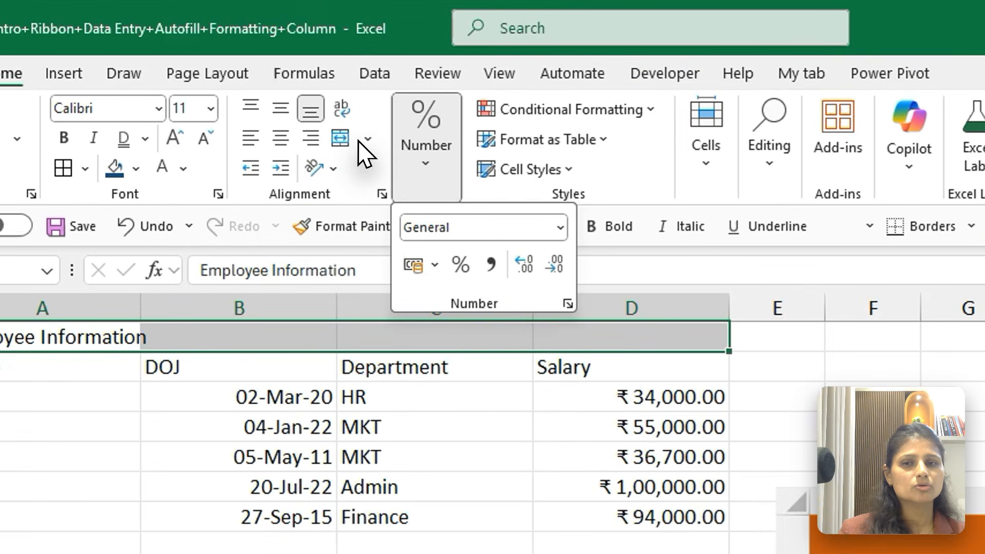
left_click(310, 93)
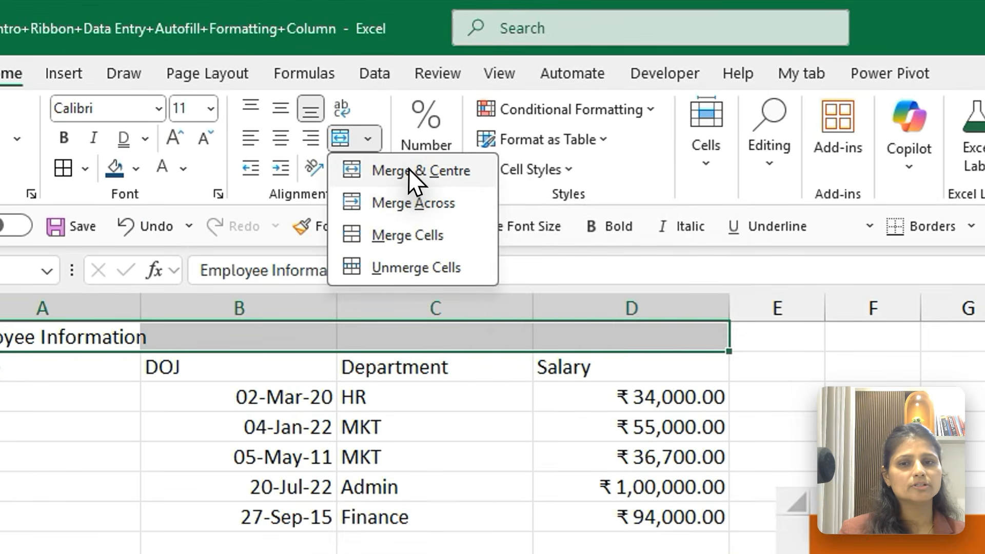
left_click(408, 169)
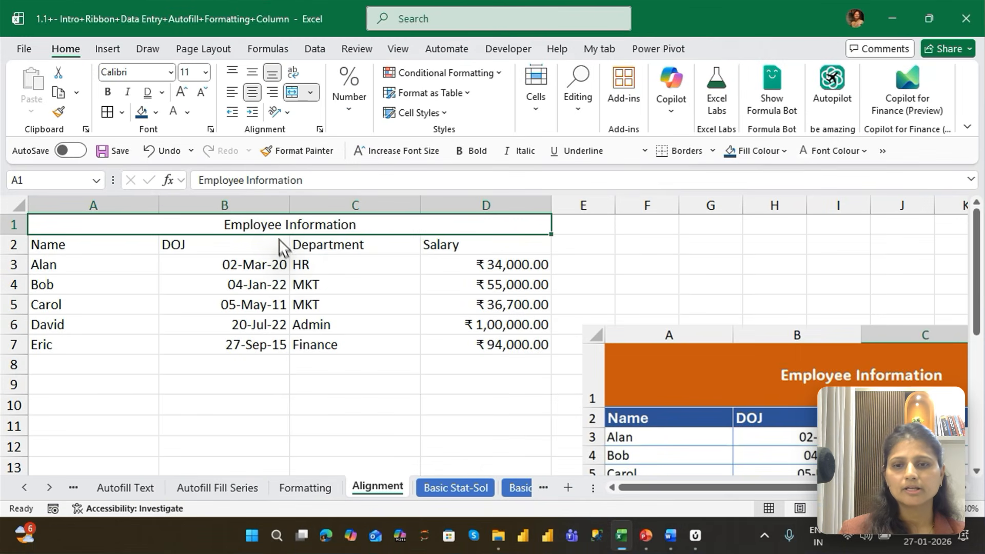
key("ctrl+z")
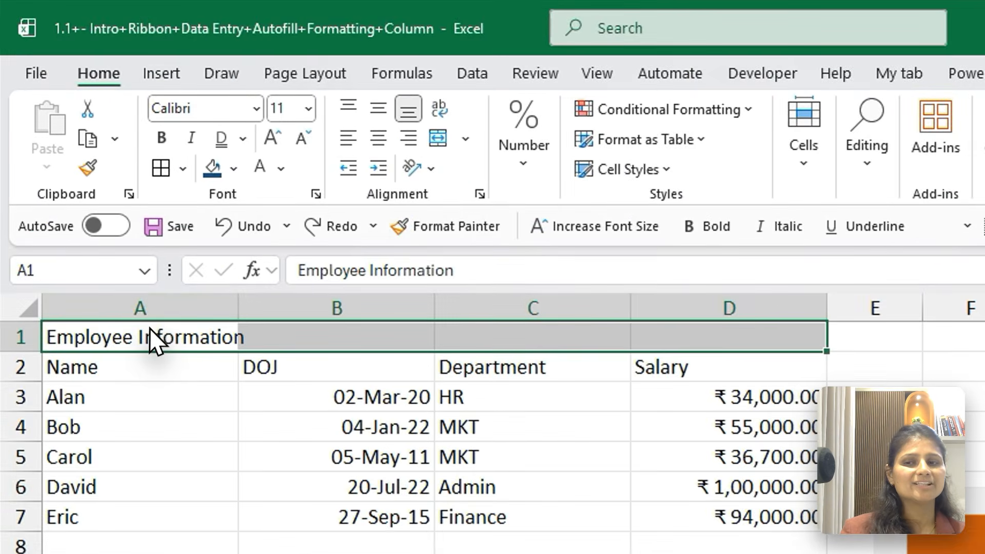
Reselect A1:D1 starting from the title cell, repeat Merge & Centre on it, and undo it again
left_click(151, 331)
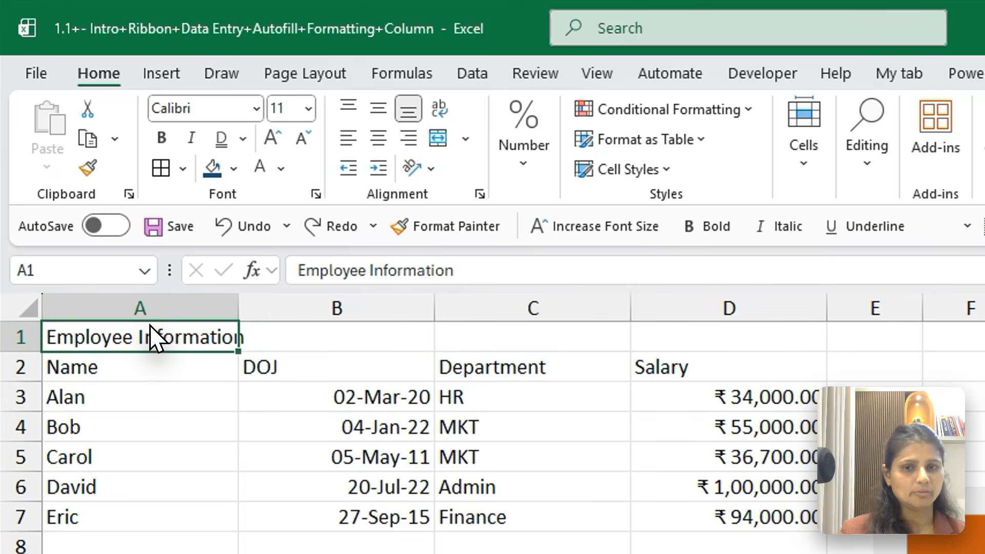
key("shift+Right")
key("shift+Right")
key("shift+Right")
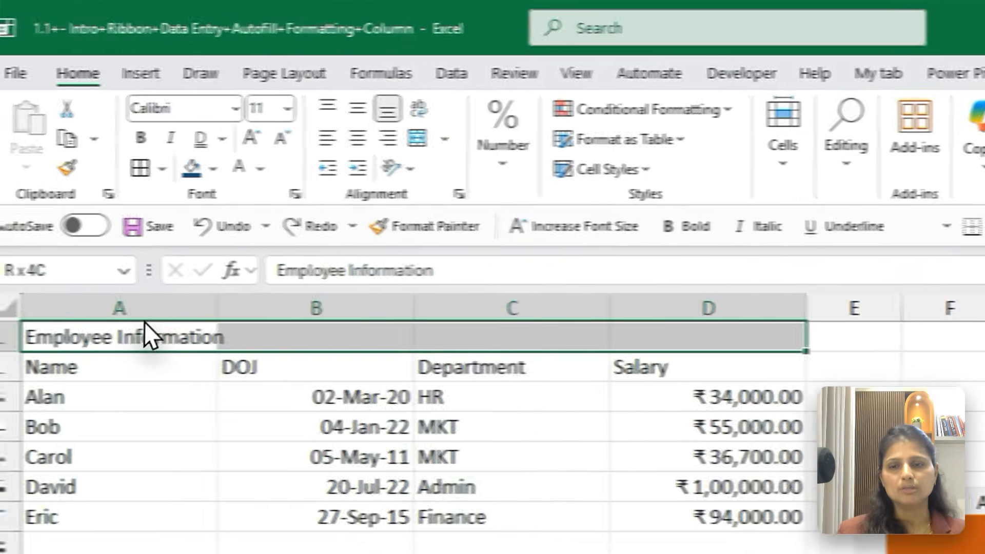
left_click(310, 92)
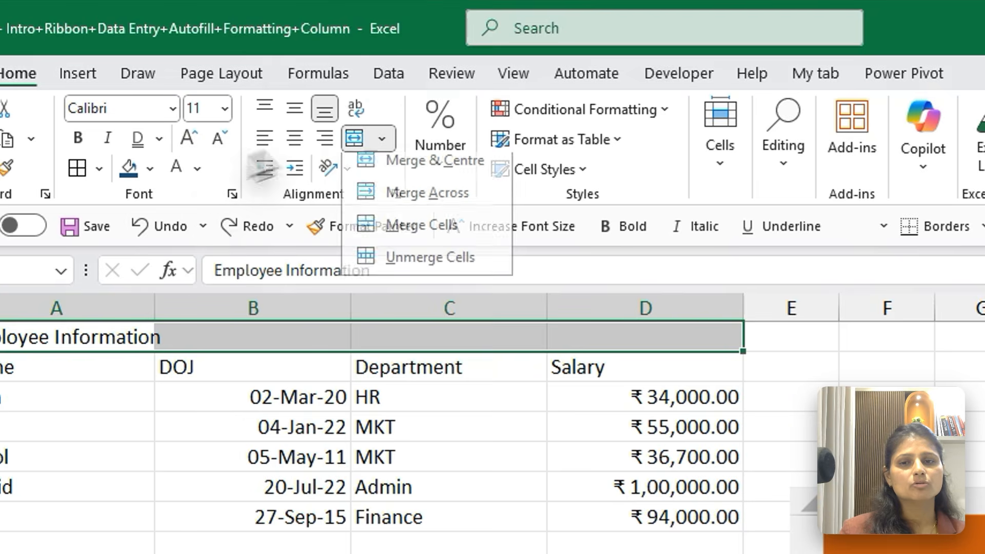
left_click(417, 177)
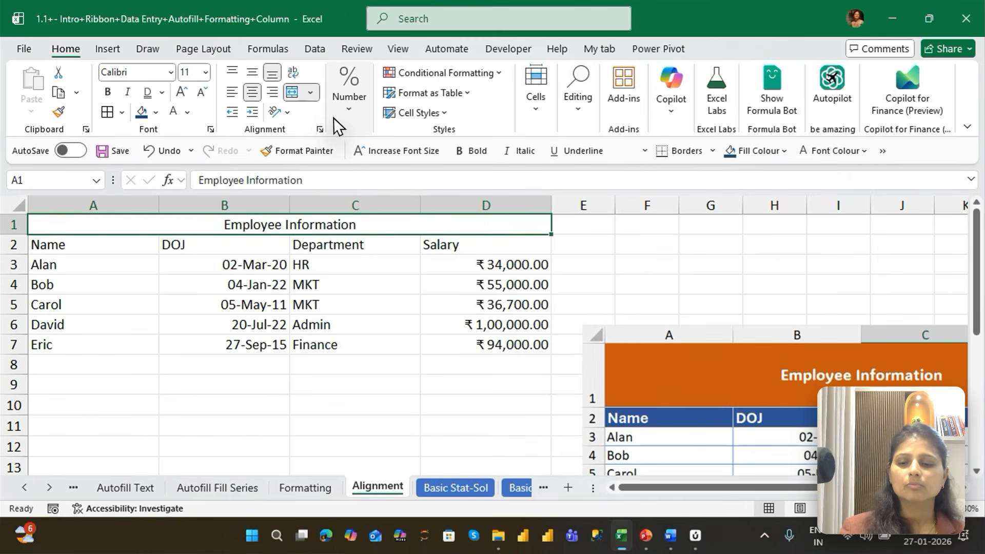
key("ctrl+z")
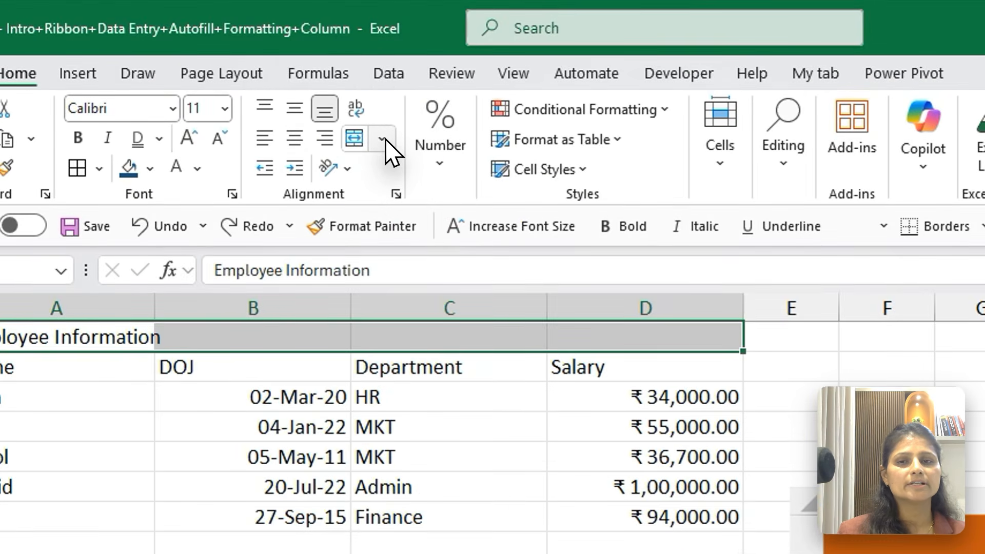
Combine A1:D1 with Merge Across, and align the title to the centre horizontally and the middle vertically
left_click(377, 136)
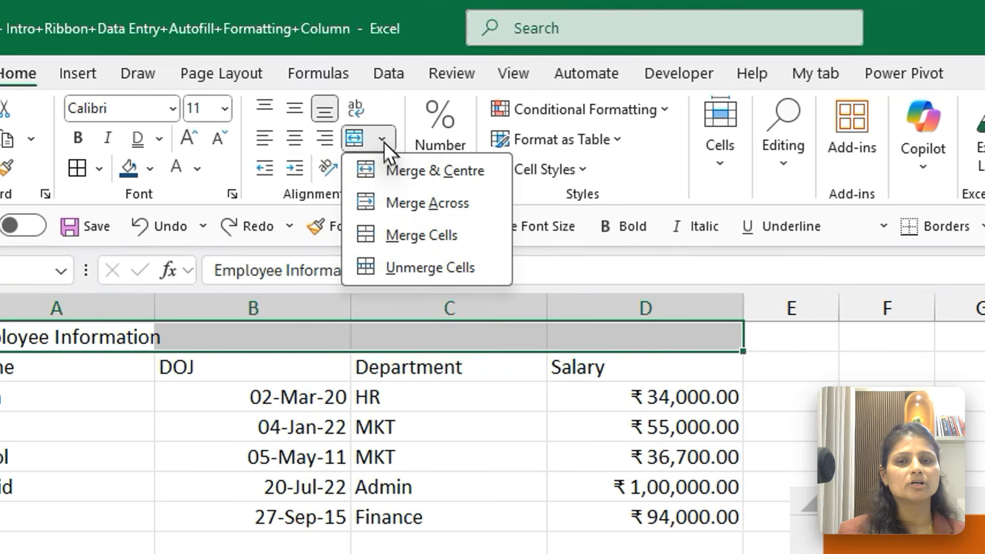
left_click(397, 202)
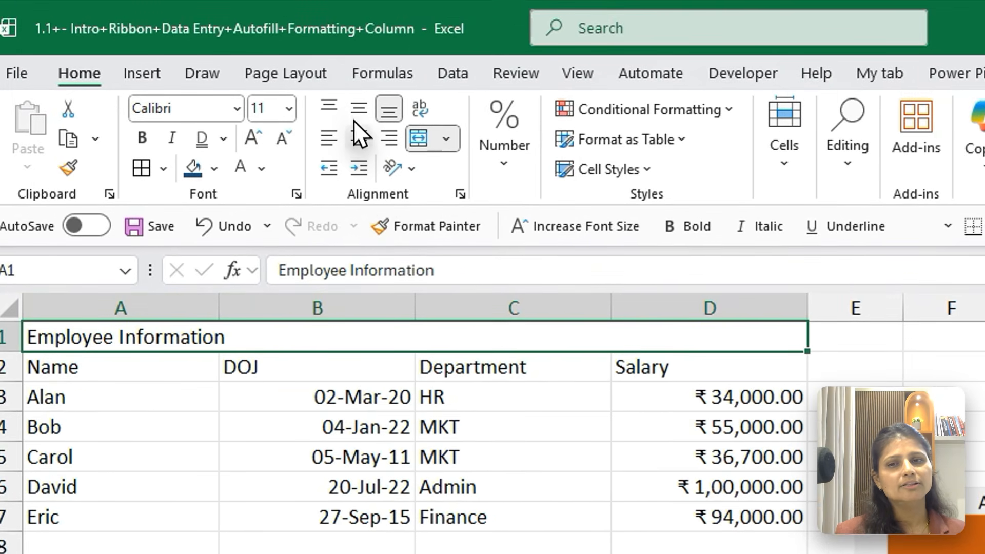
left_click(359, 136)
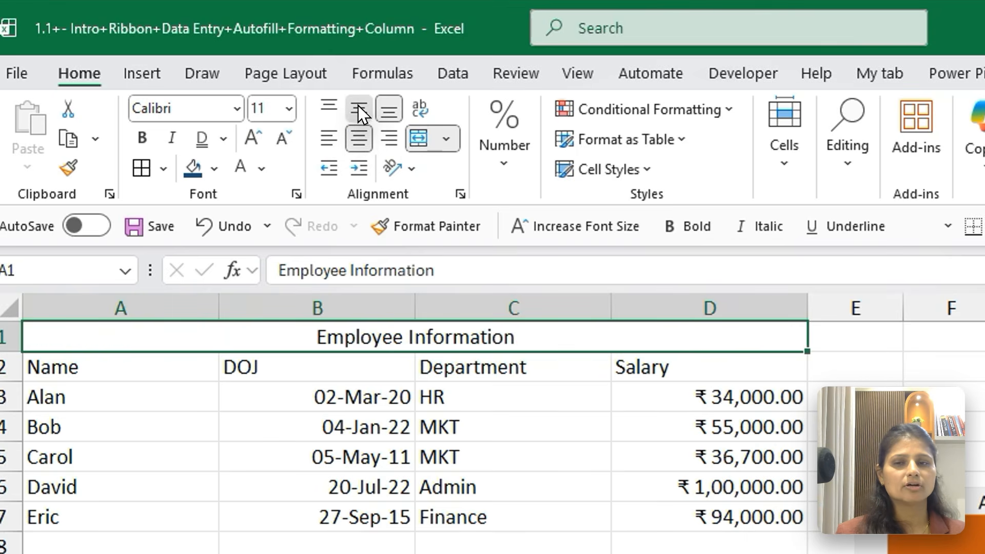
left_click(358, 108)
Unmerge the title range A1:D1 and merge it again with Merge & Centre
left_click(446, 138)
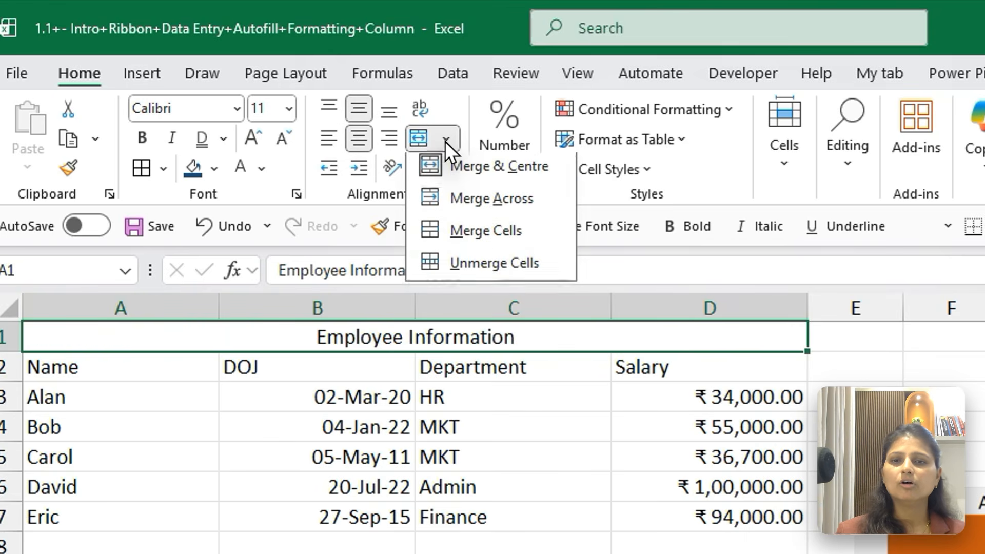
left_click(479, 172)
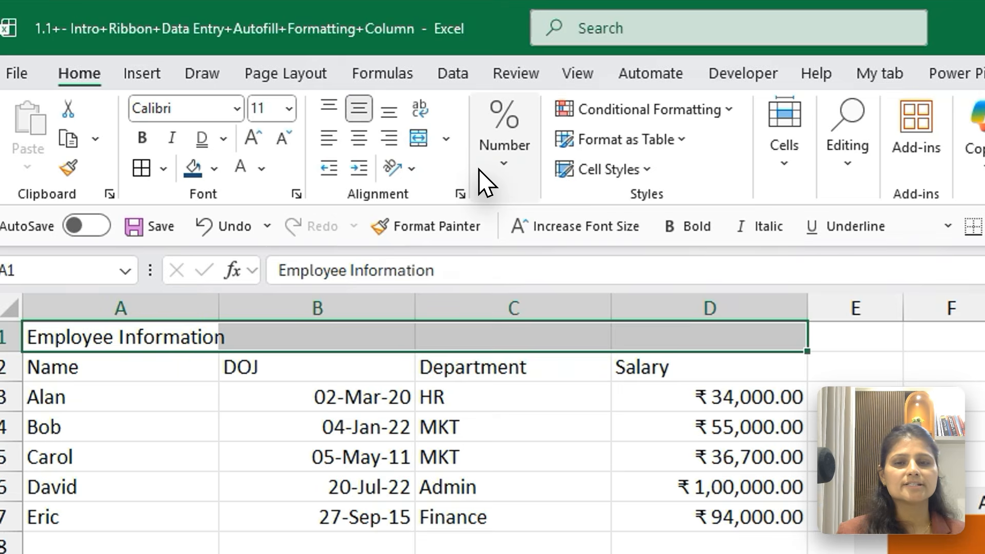
left_click(479, 170)
left_click(445, 138)
left_click(497, 169)
left_click(317, 544)
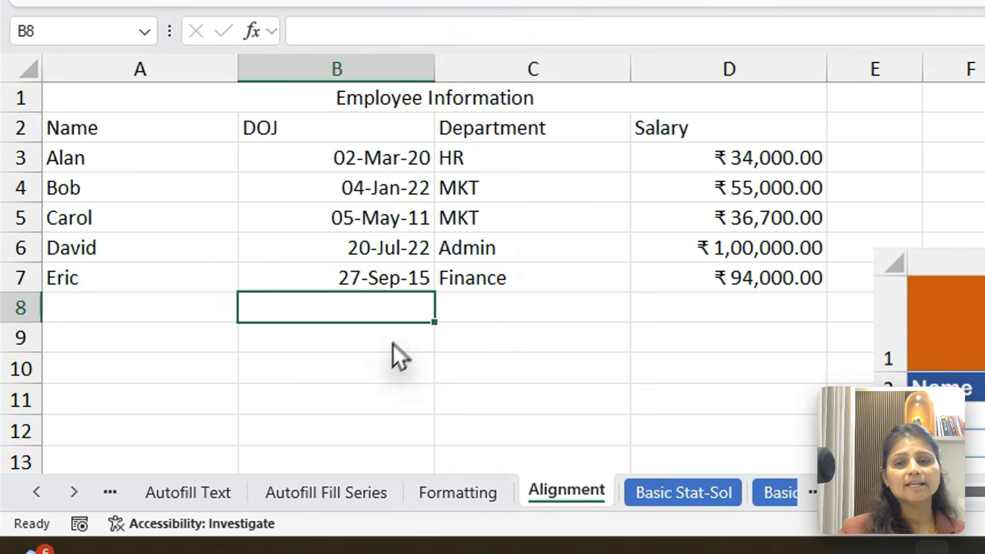
Copy the Name column with its header, A2:A7, and paste it below the table starting at A10
left_click_drag(124, 130, 123, 284)
key("ctrl+c")
key("Down")
key("Down")
key("Down")
key("Down")
key("Down")
key("Down")
key("Down")
key("Down")
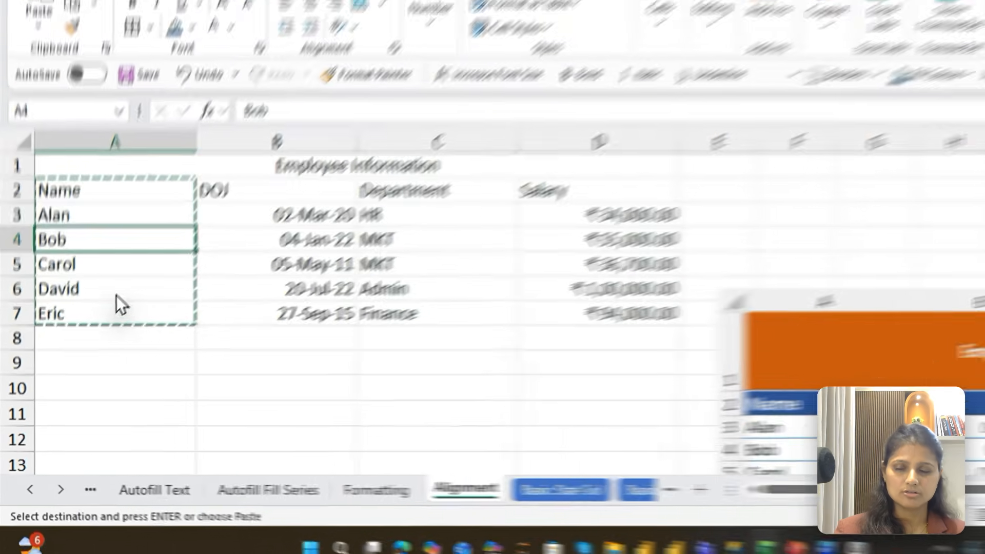
key("ctrl+v")
key("Down")
key("Down")
key("Down")
key("Down")
key("Down")
key("Down")
key("Down")
key("Down")
key("Down")
key("Up")
key("Up")
key("Up")
key("Up")
key("Up")
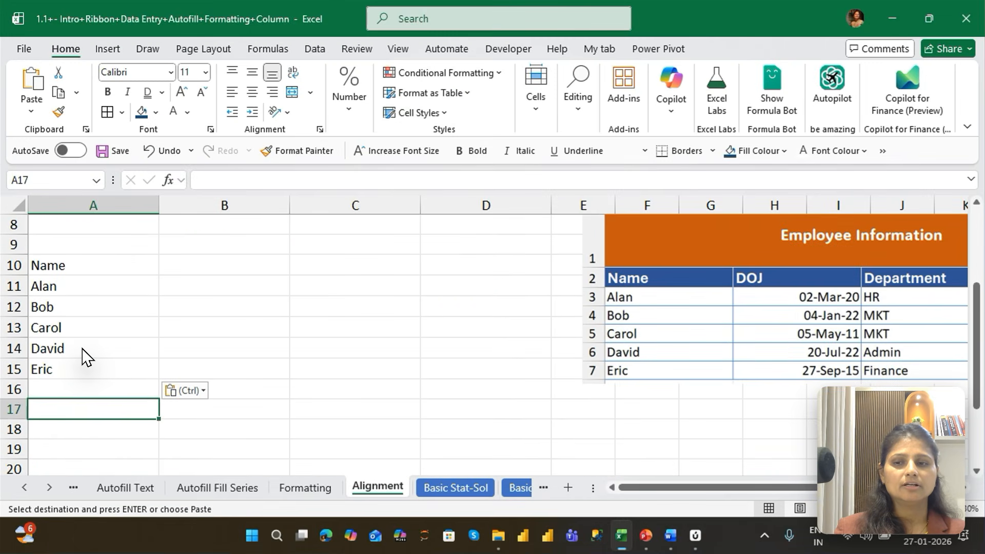
Try Merge & Centre on the whole block A10:C15, then undo the merge
key("Up")
key("Up")
key("Up")
key("Up")
key("shift+Right")
key("shift+Right")
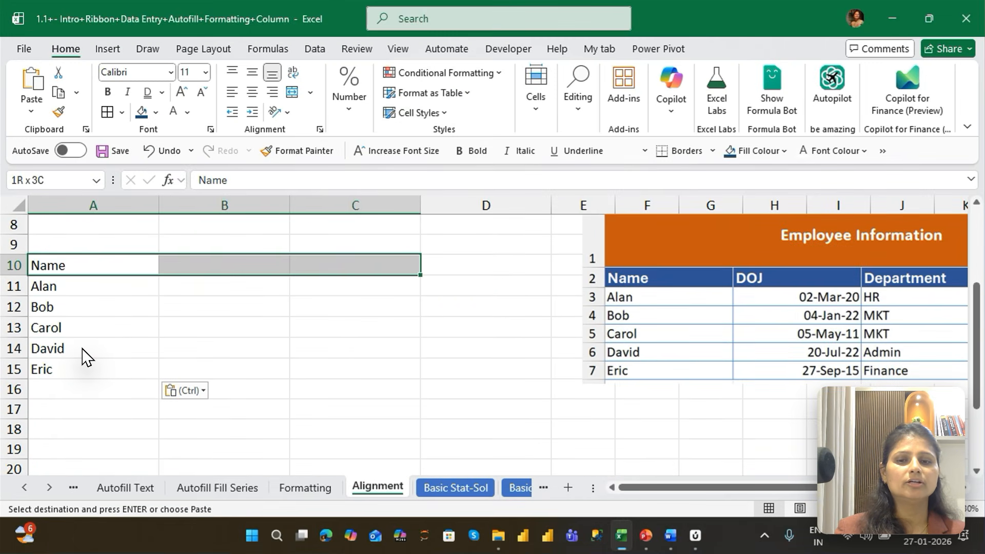
key("shift+Down")
key("shift+Down")
key("shift+Down")
key("shift+Down")
key("shift+Down")
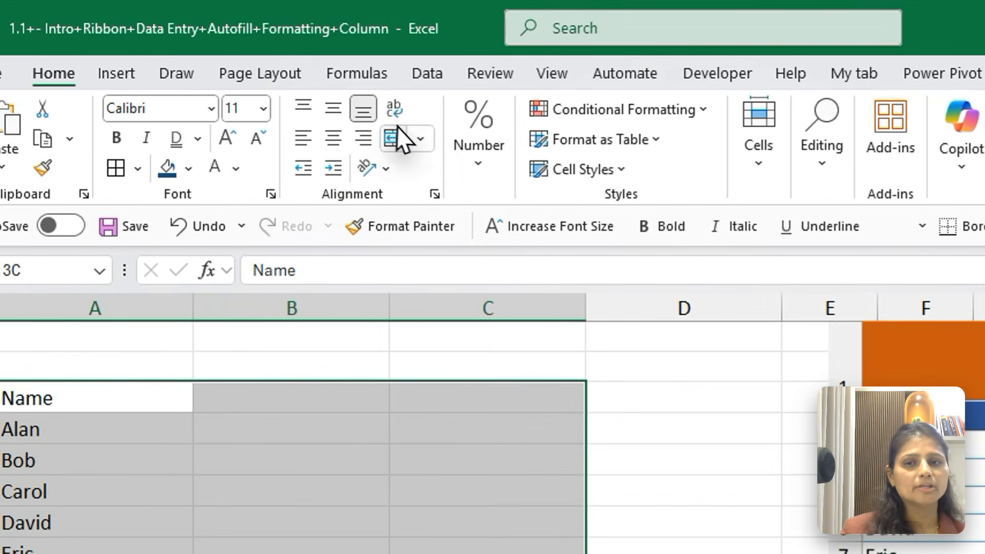
left_click(423, 137)
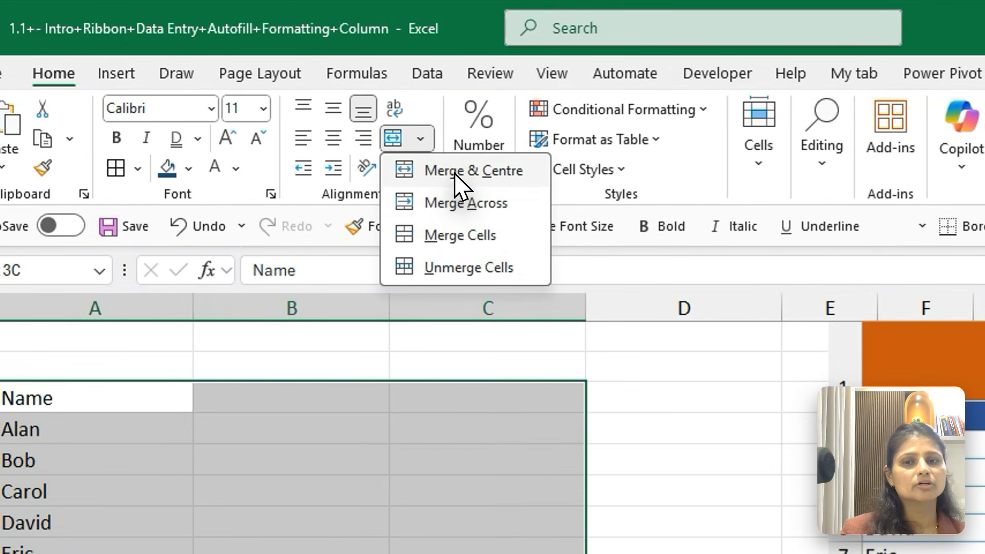
left_click(454, 171)
left_click(638, 459)
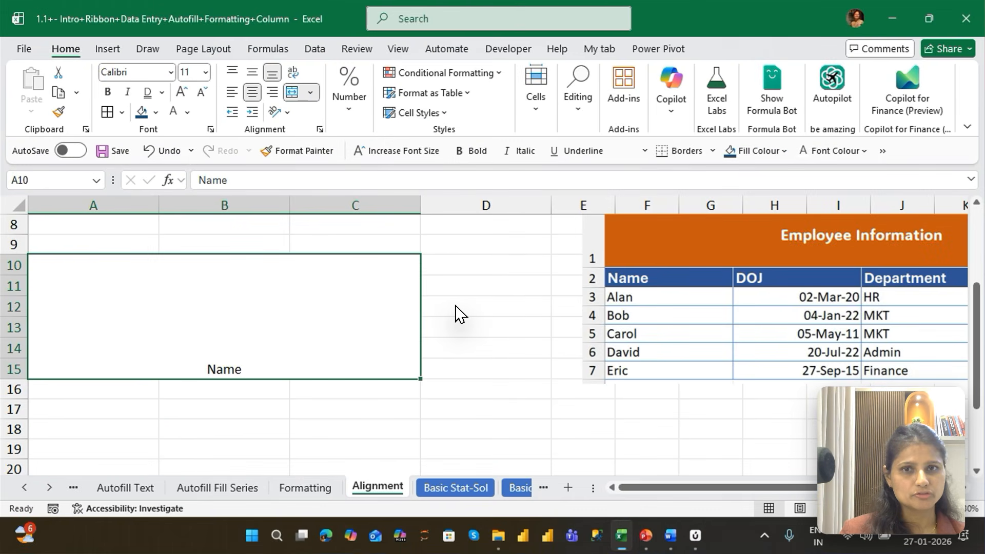
key("ctrl+z")
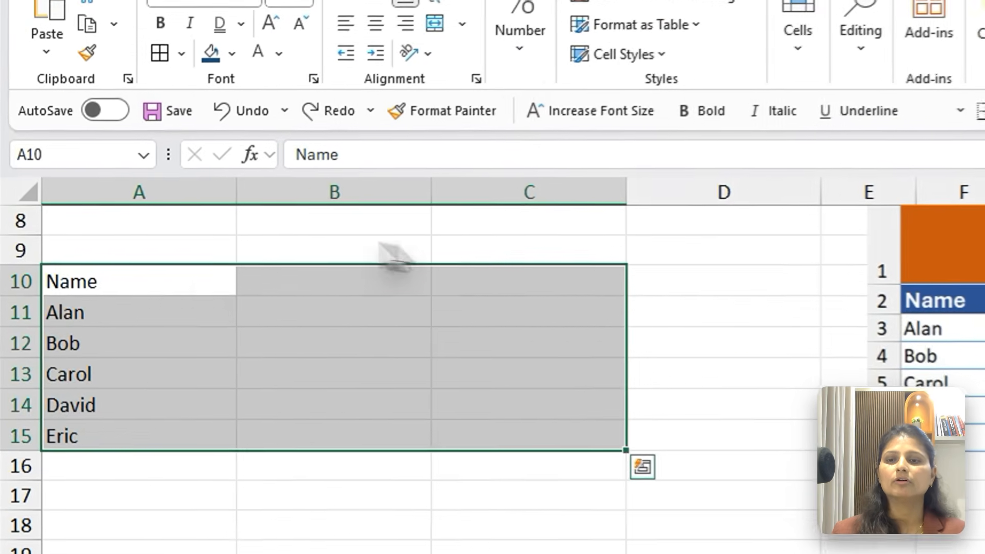
Merge and centre the copied names row by row across columns A to C for rows 10, 11 and 12
left_click_drag(93, 265, 354, 265)
left_click(309, 93)
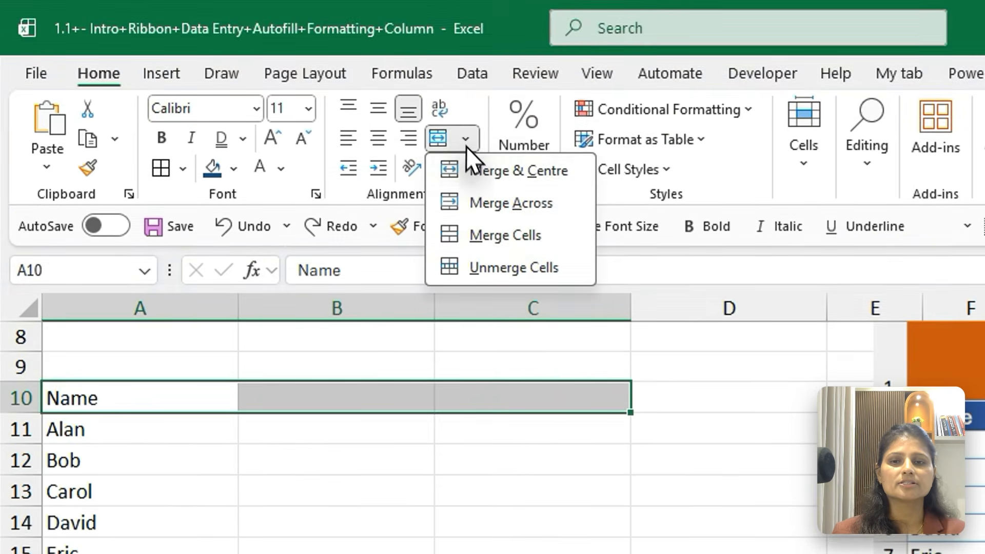
left_click(343, 111)
left_click_drag(66, 295, 552, 286)
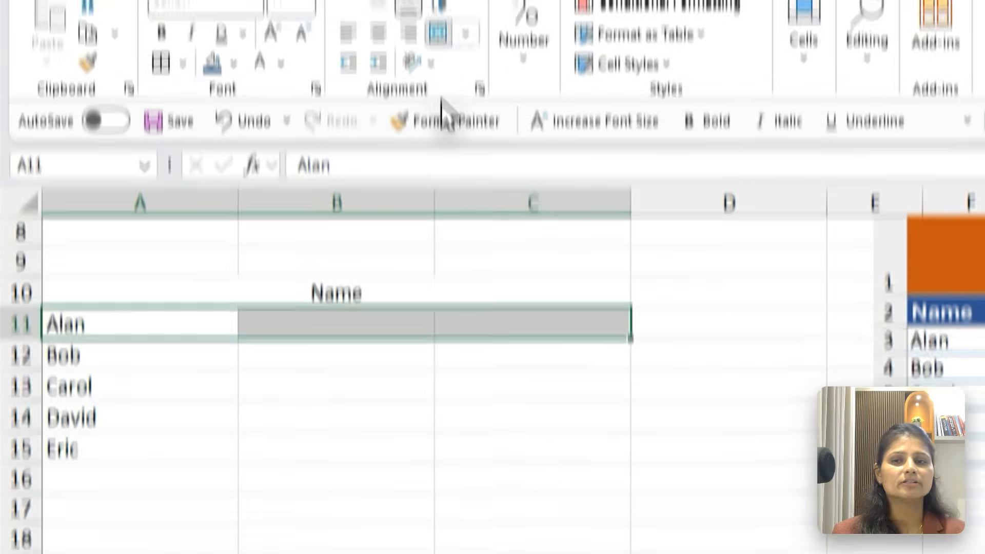
left_click(437, 32)
left_click_drag(90, 355, 627, 359)
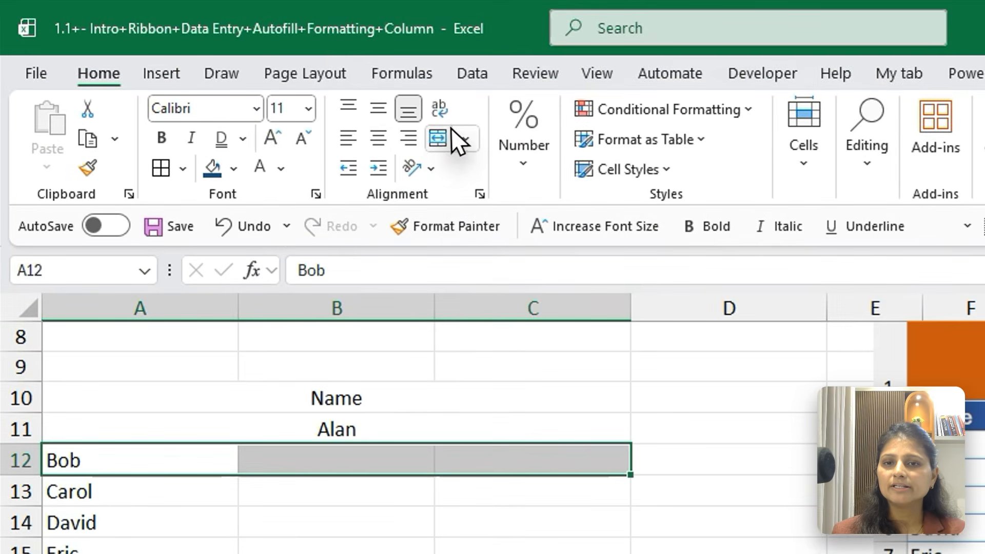
left_click(432, 126)
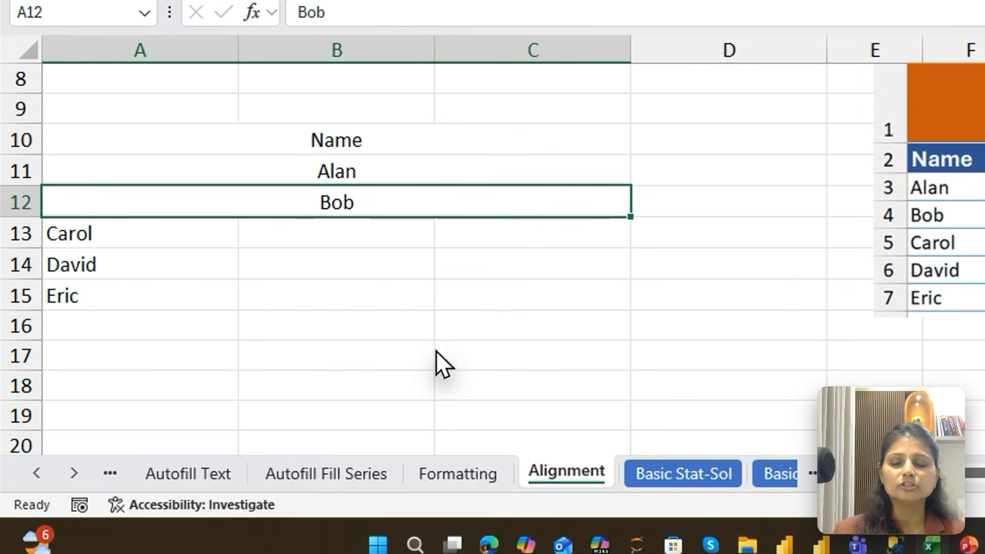
Undo the three separate row merges in rows 10 to 12
left_click(438, 352)
key("ctrl+z")
key("ctrl+z")
key("ctrl+z")
key("ctrl+c")
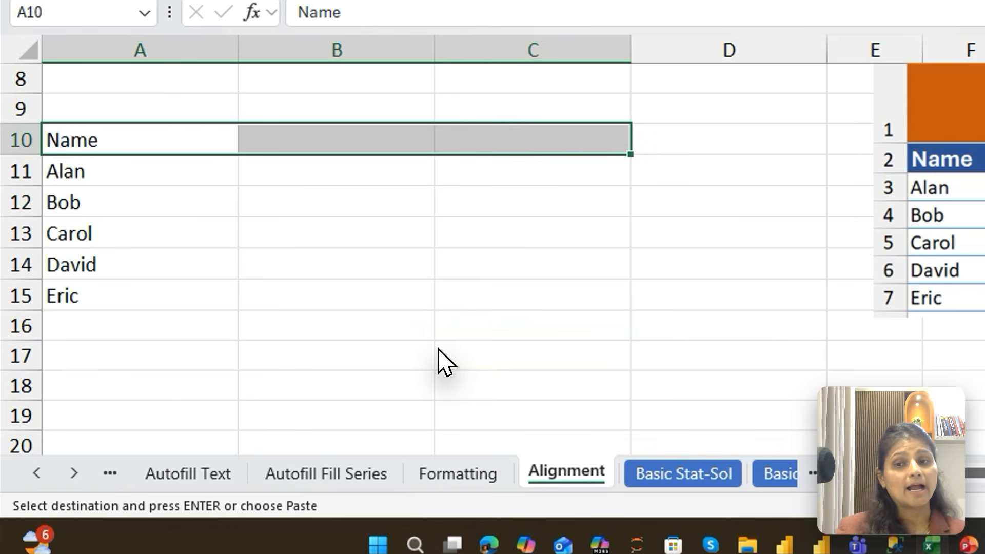
Combine the cells of each row in A10:C15 with Merge Across
left_click(159, 139)
left_click_drag(159, 139, 508, 297)
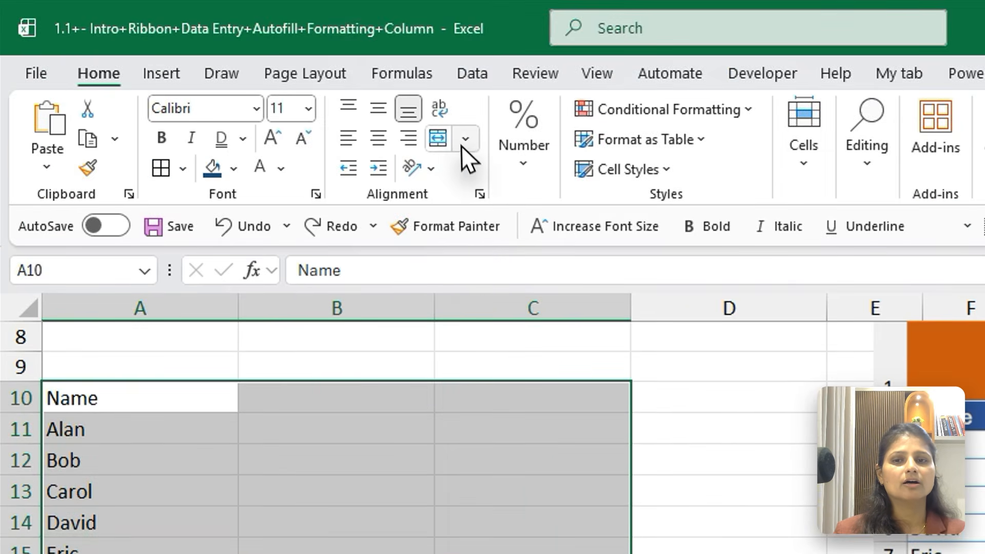
left_click(465, 138)
left_click(508, 207)
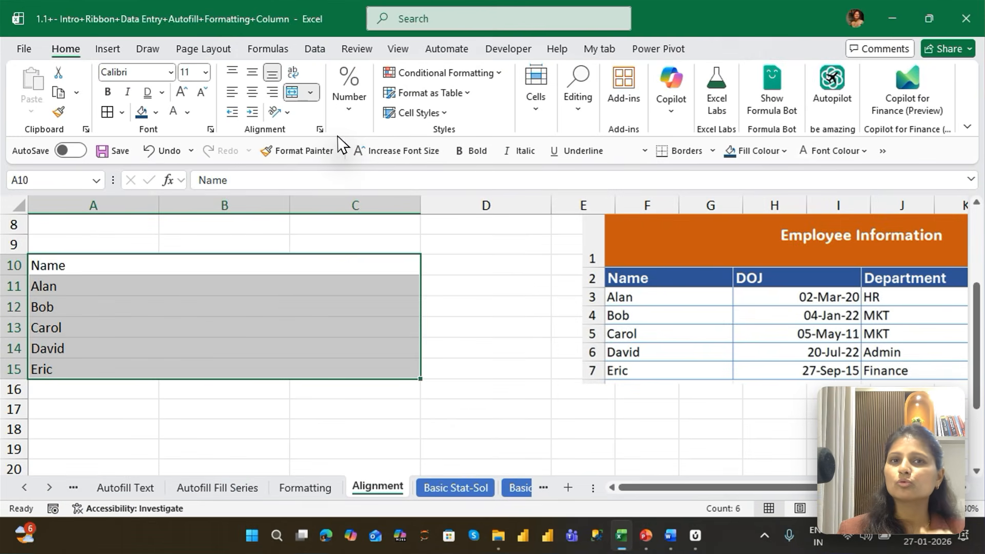
Return to the merged Employee Information title in row 1 and give it a gold fill
key("ctrl+Up")
key("ctrl+Up")
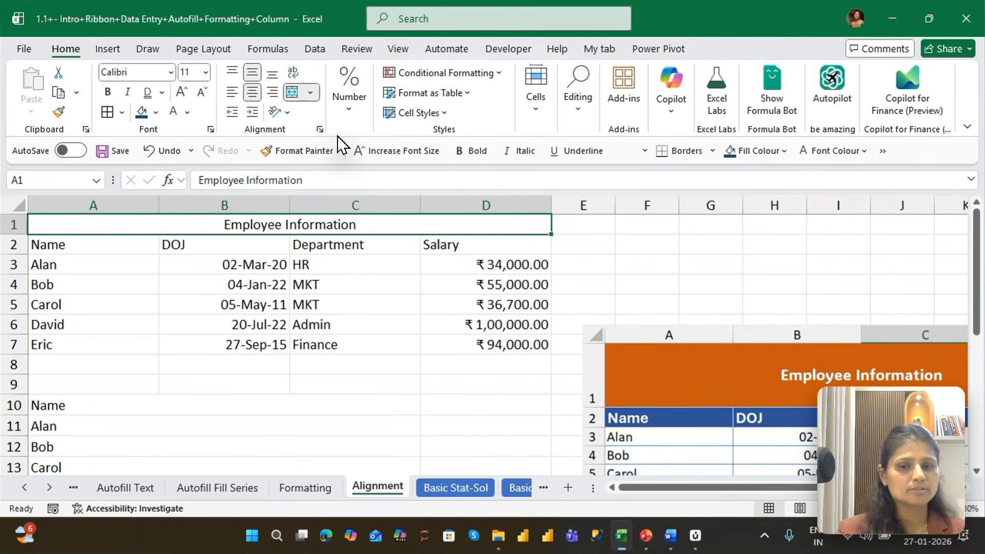
key("Down")
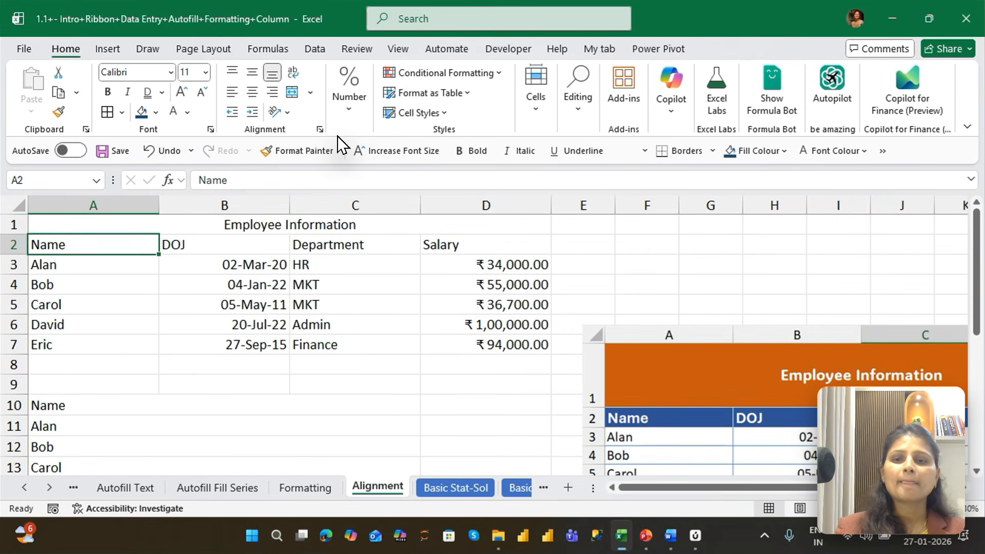
key("Up")
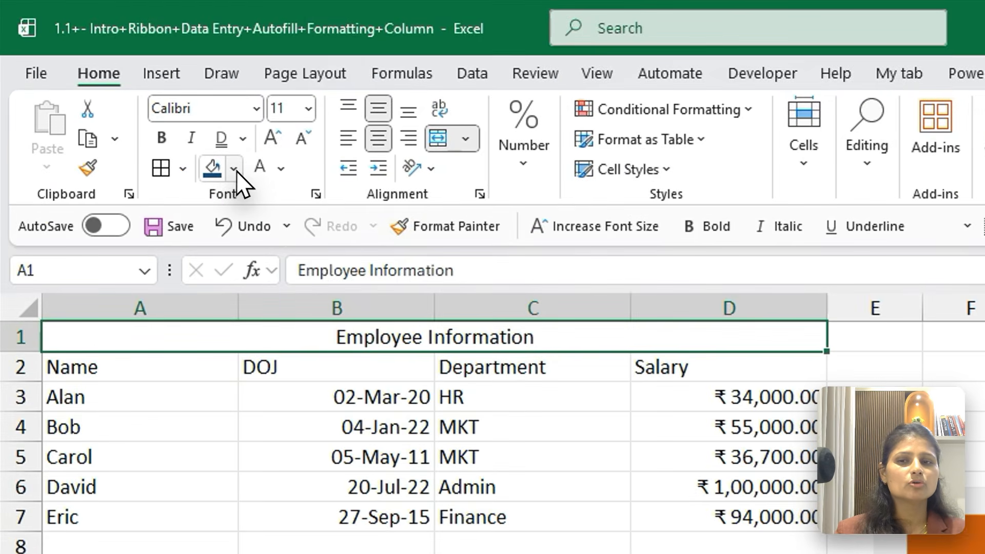
left_click(234, 168)
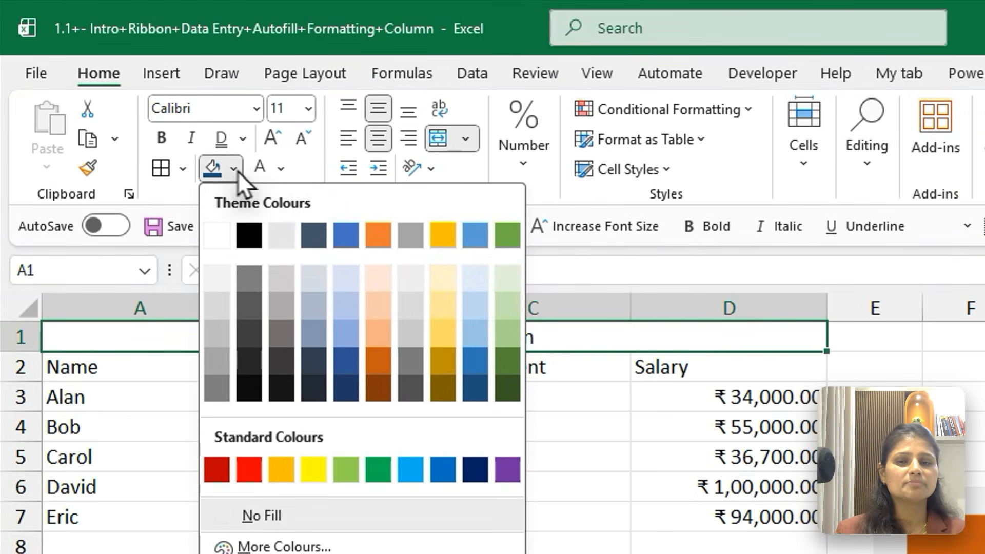
left_click(441, 242)
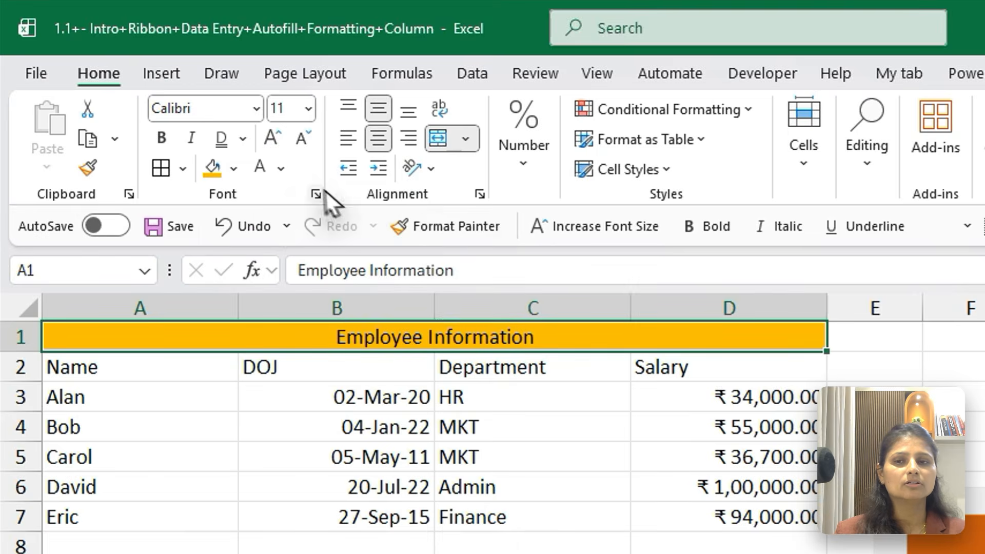
Set the Employee Information title's font colour to blue and make it bold
left_click(282, 170)
left_click(409, 270)
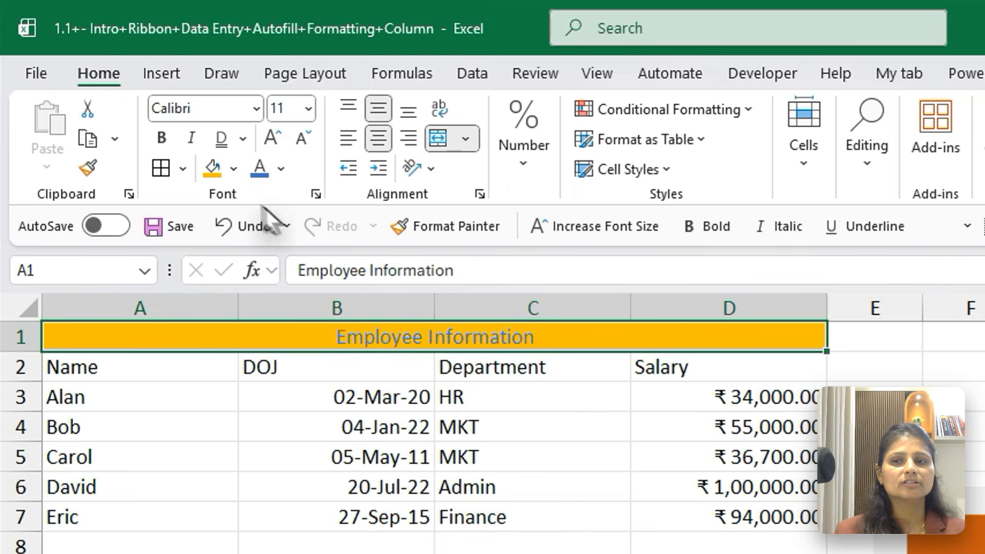
left_click(160, 141)
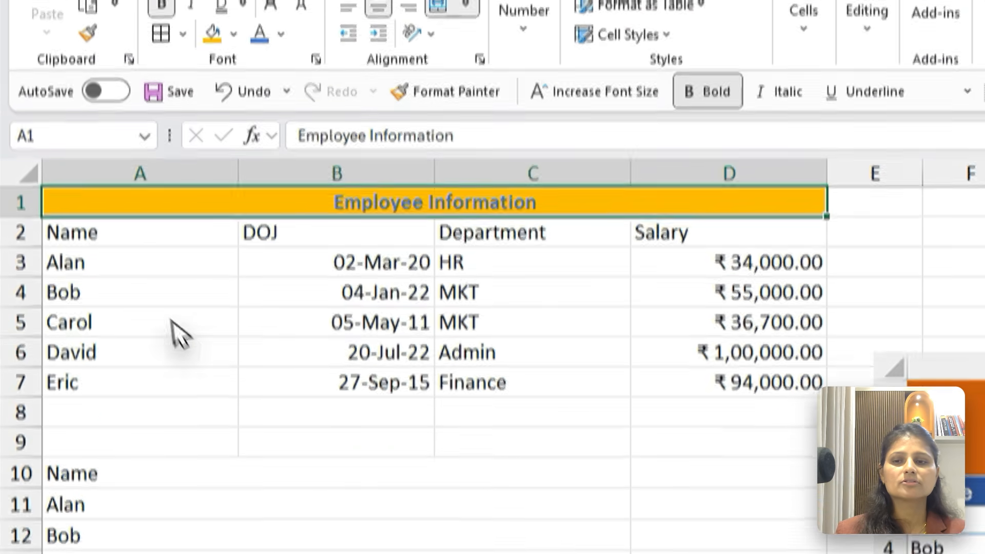
Select the table range A2:D7 and examine the available cell and editing commands
left_click_drag(146, 240, 712, 392)
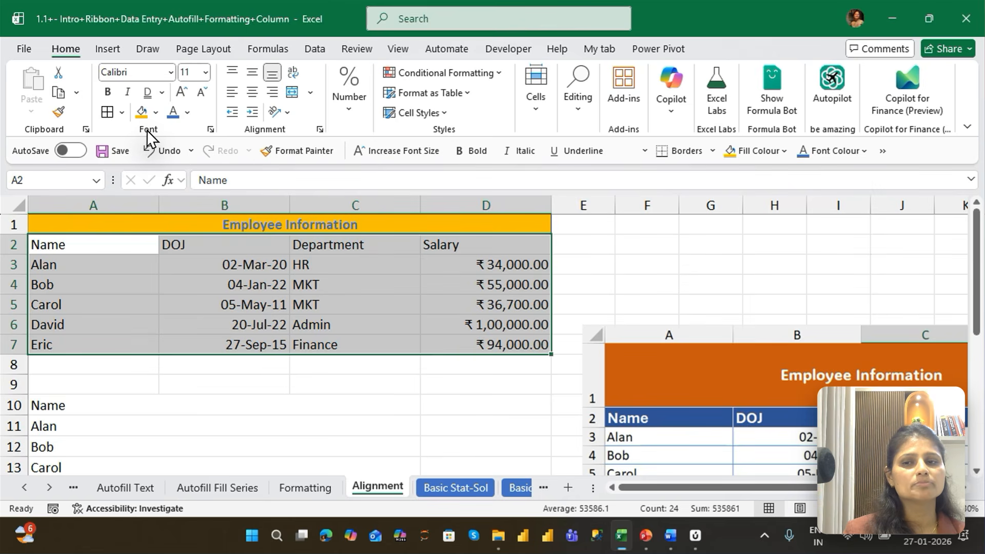
left_click(535, 98)
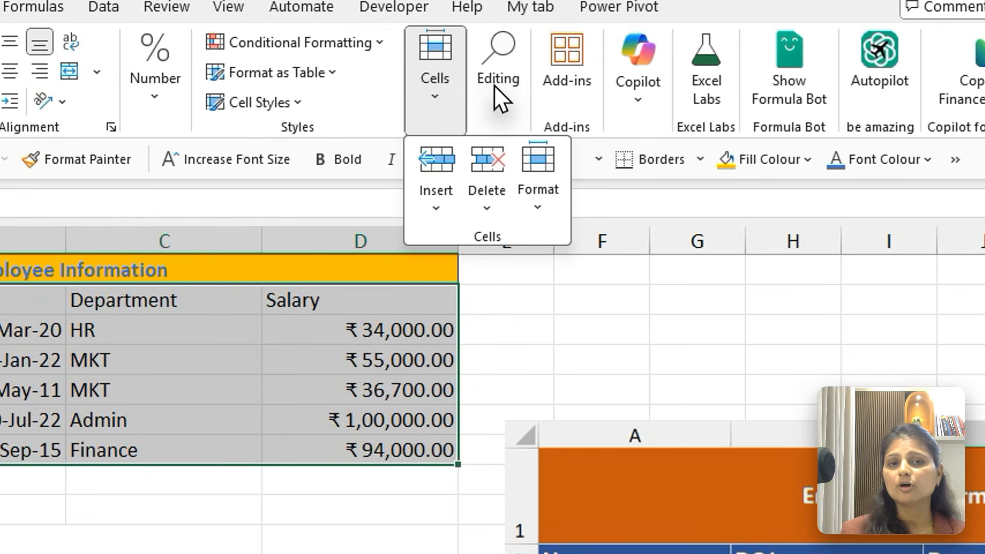
left_click(575, 101)
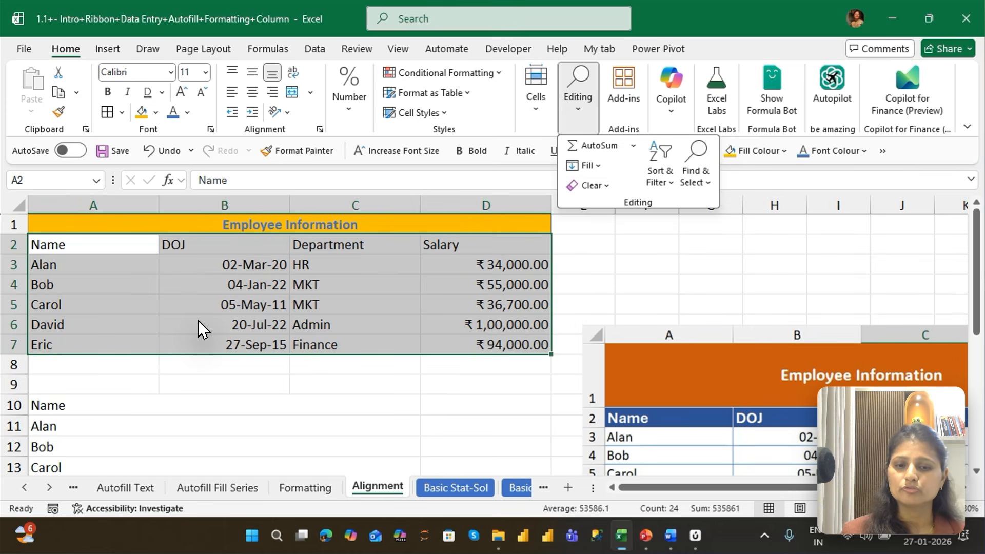
key("Escape")
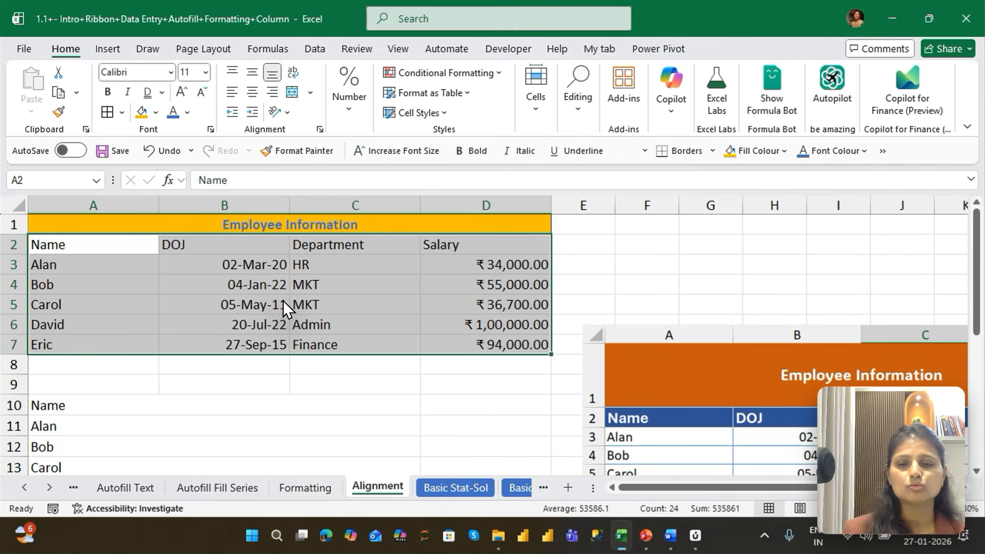
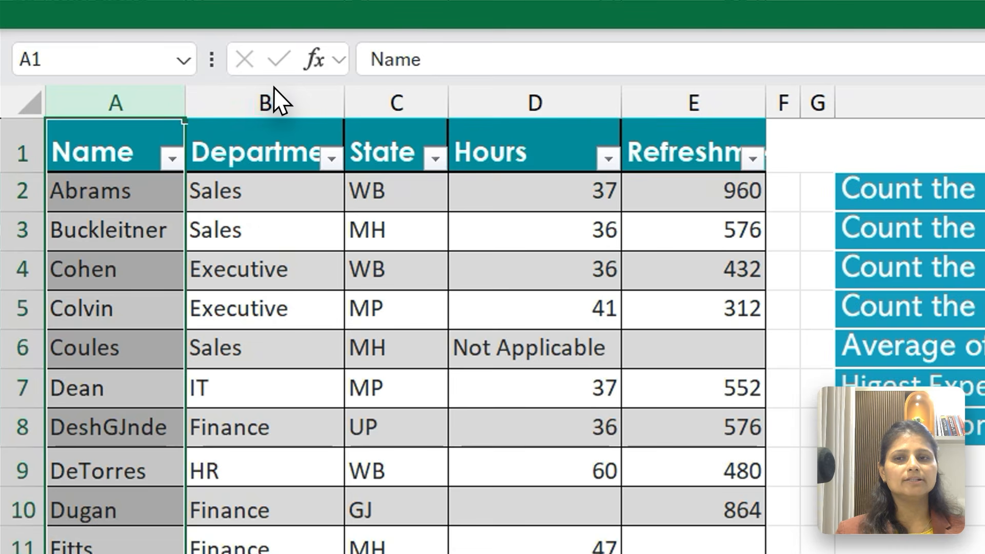
Try auto-fitting the Department column's width to its contents
double_click(344, 103)
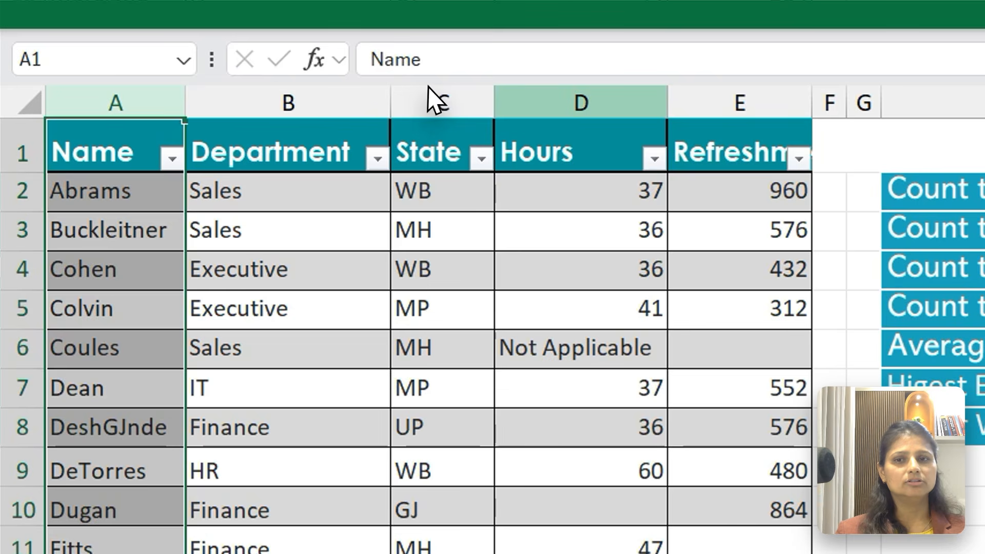
left_click(349, 68)
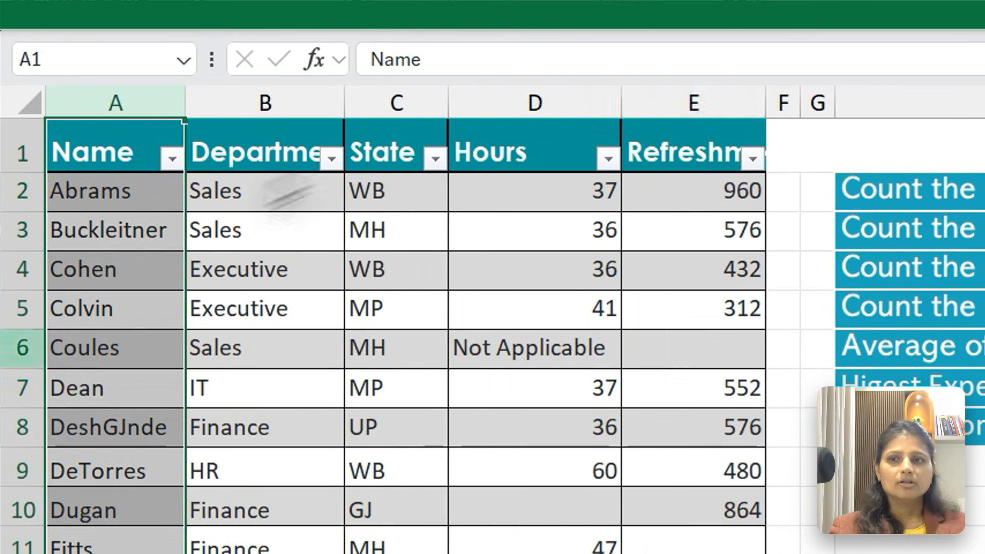
Select the Hours entries from D2 down to D9
left_click(70, 118)
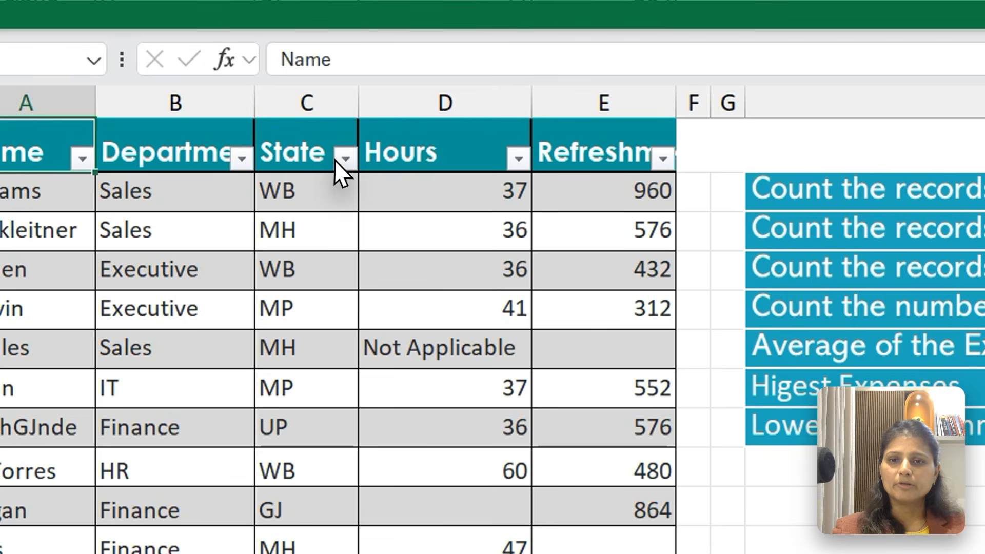
key("Right")
key("Right")
key("Right")
key("Down")
key("ctrl+shift+Down")
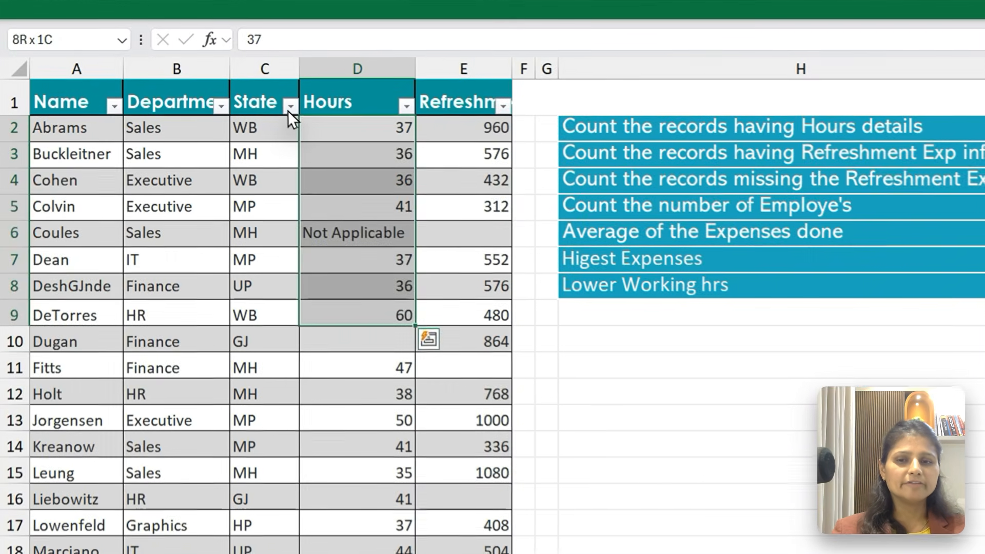
Step through the Hours column between D6 and D11 to compare its numeric, text and blank cells
key("Down")
key("Down")
key("ctrl+Down")
key("Down")
key("Up")
key("Up")
key("Up")
key("Up")
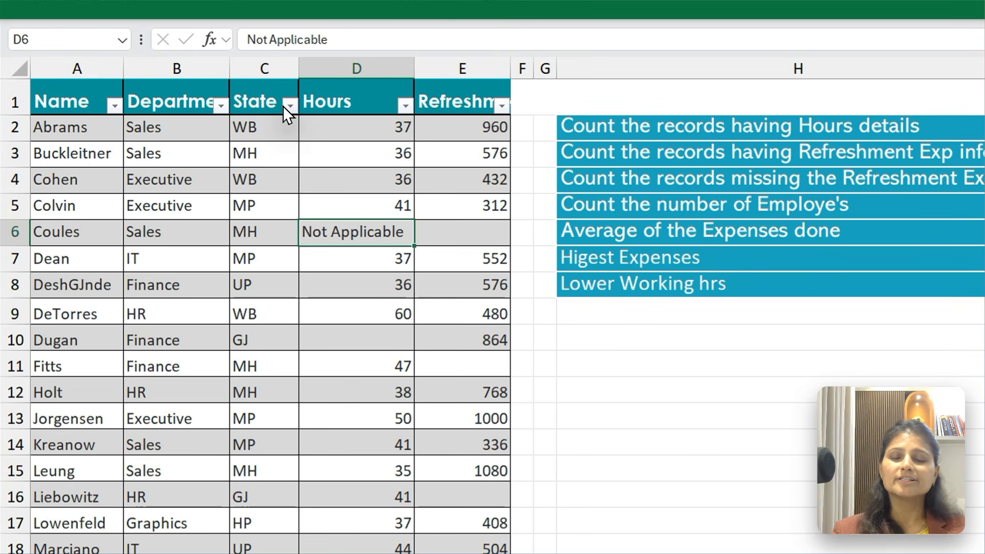
key("ctrl+Down")
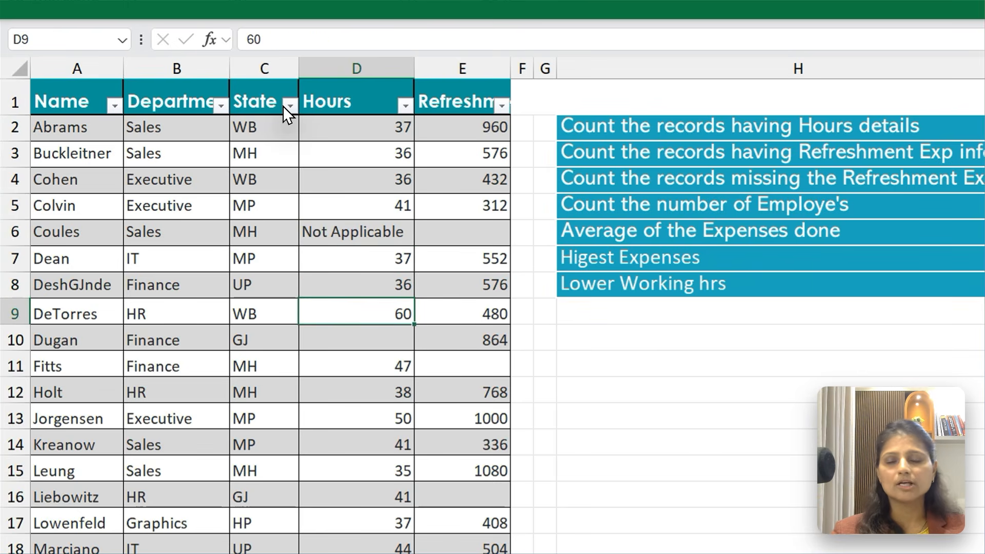
key("Down")
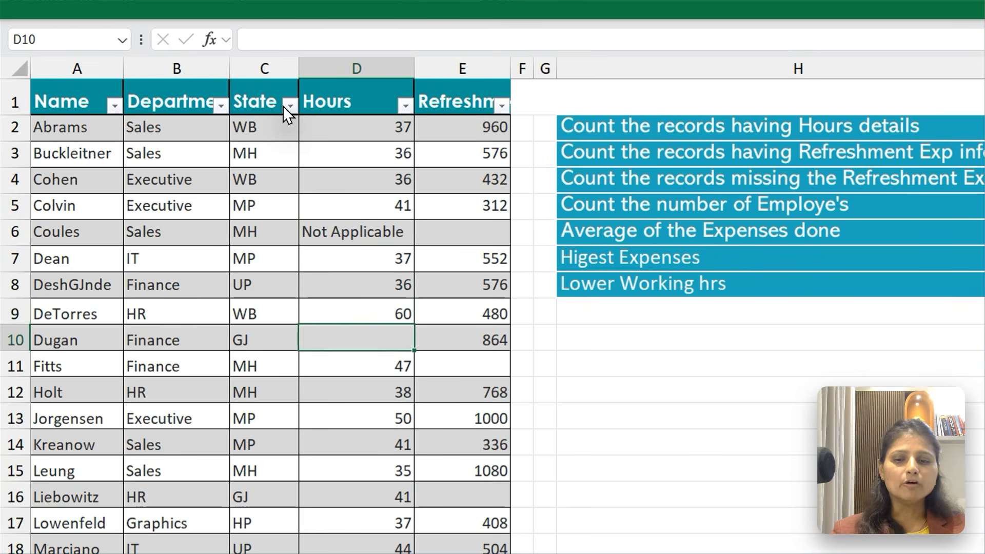
key("Down")
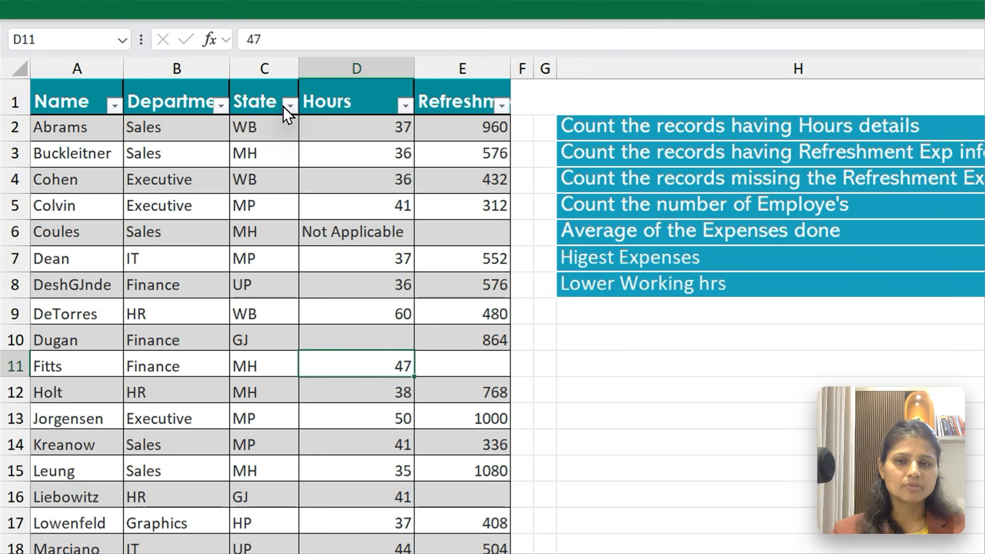
key("Up")
key("Up")
key("Up")
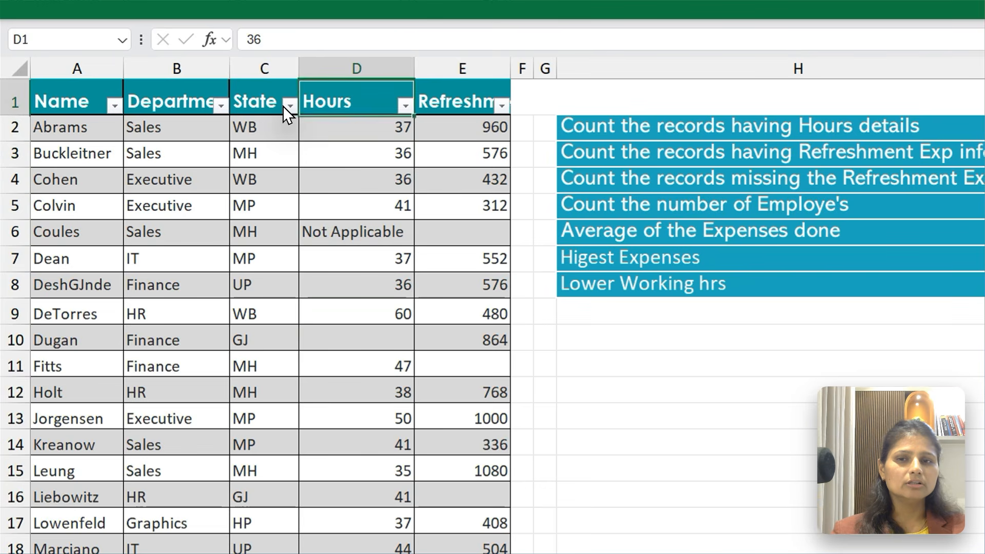
Select the Hours numbers in D2:D5, followed by the whole Hours column, to examine its data
key("ctrl+Up")
key("shift+Down")
key("shift+Down")
key("shift+Down")
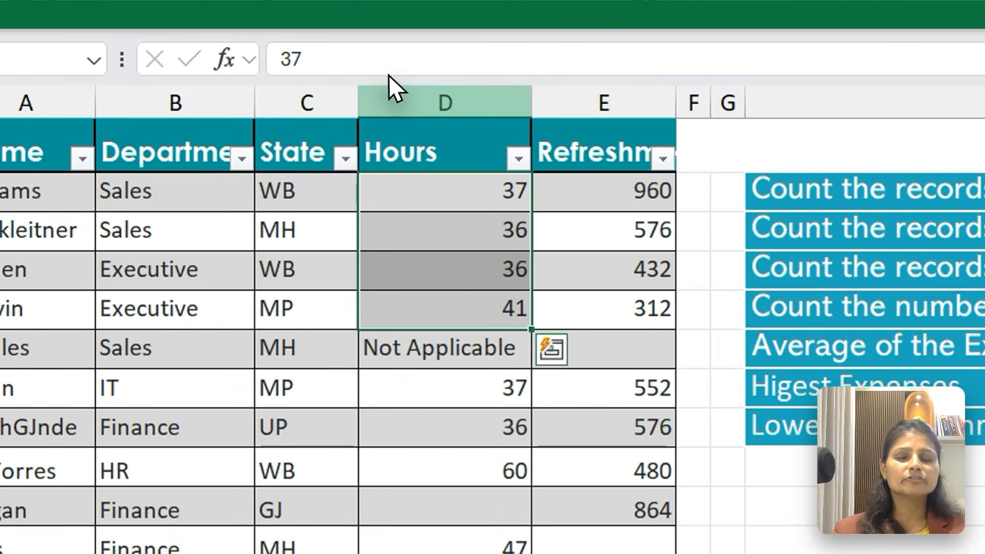
left_click(386, 76)
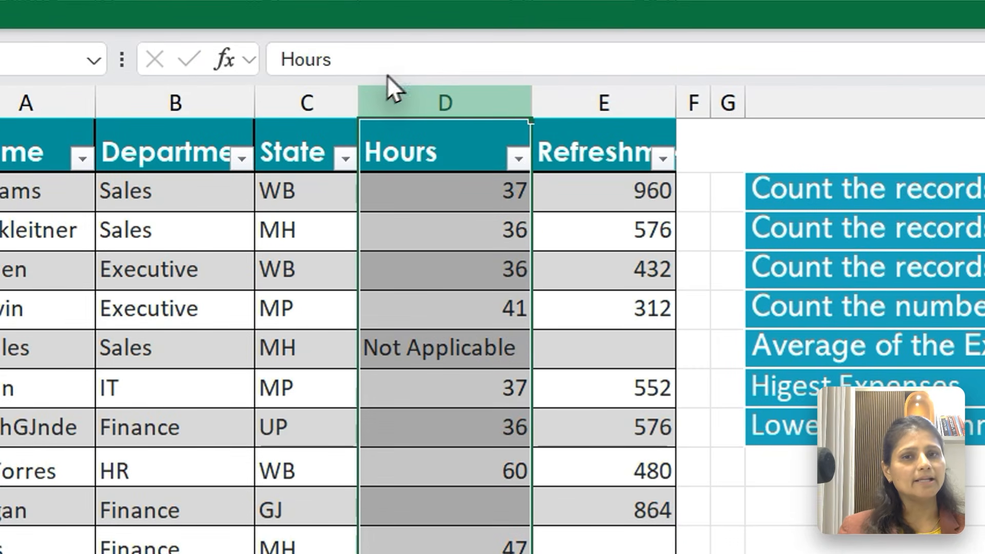
Clear the existing entry in I2, the answer cell for counting records with Hours details
left_click(599, 2)
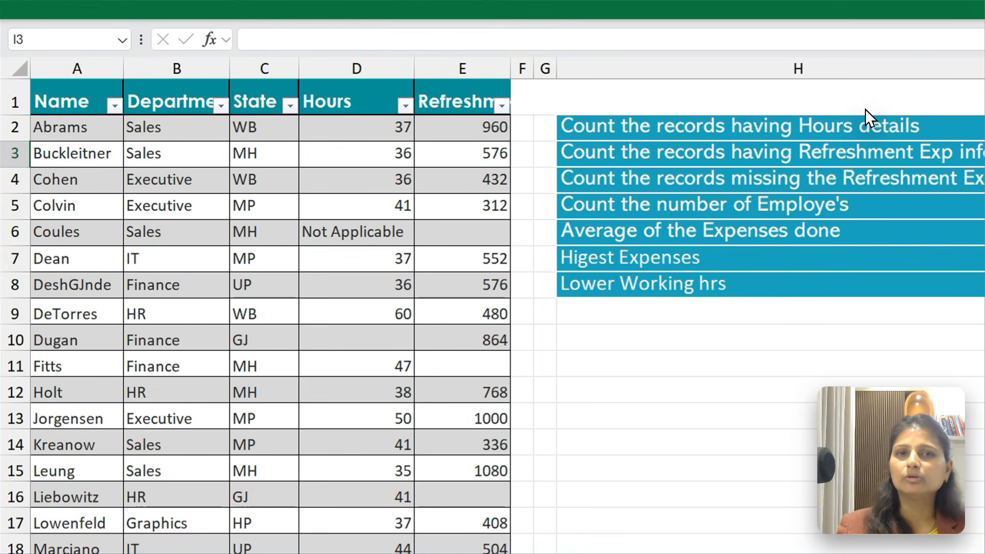
key("Up")
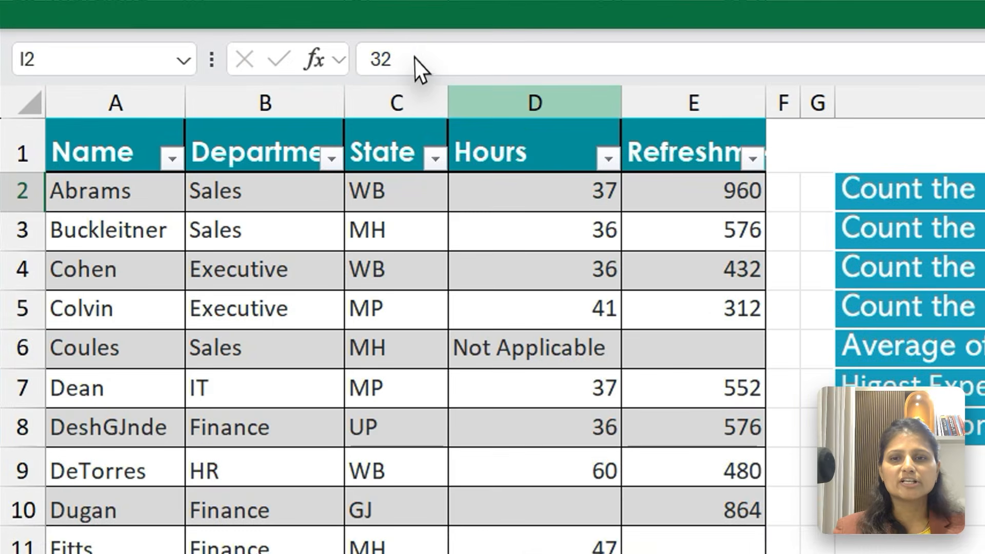
left_click(357, 69)
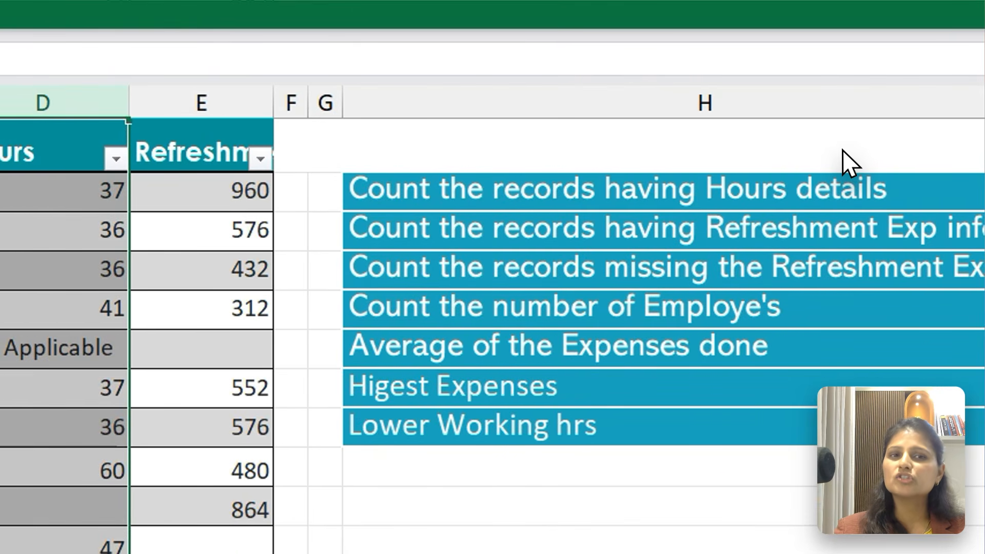
left_click(844, 149)
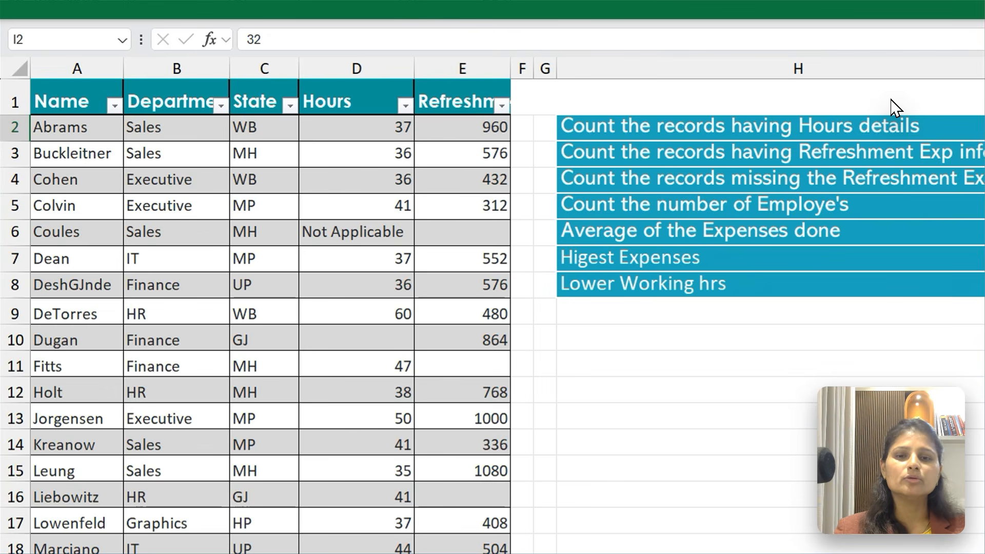
key("Delete")
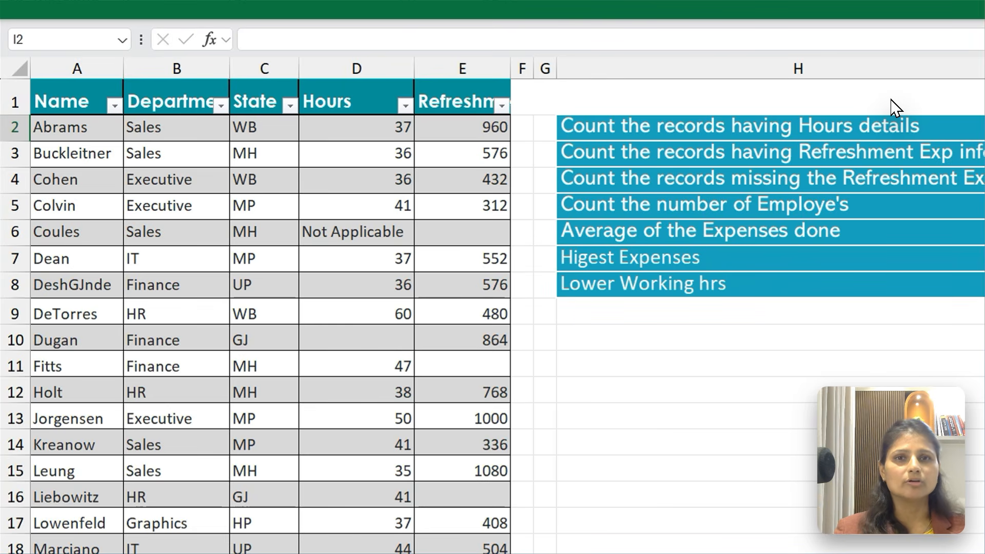
type("=")
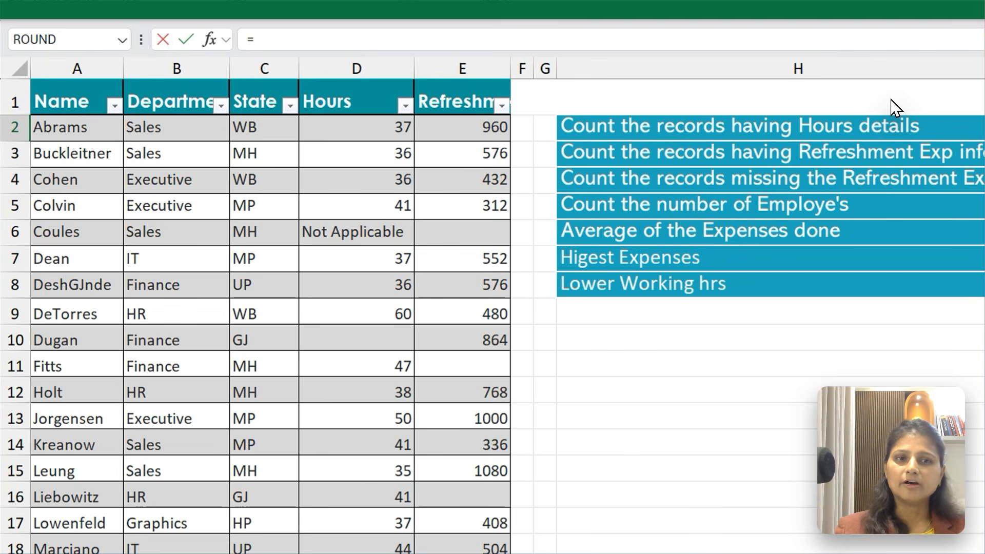
key("Escape")
Give the answer cells I2:I8 beside the question list a light orange fill
key("ctrl+shift+Down")
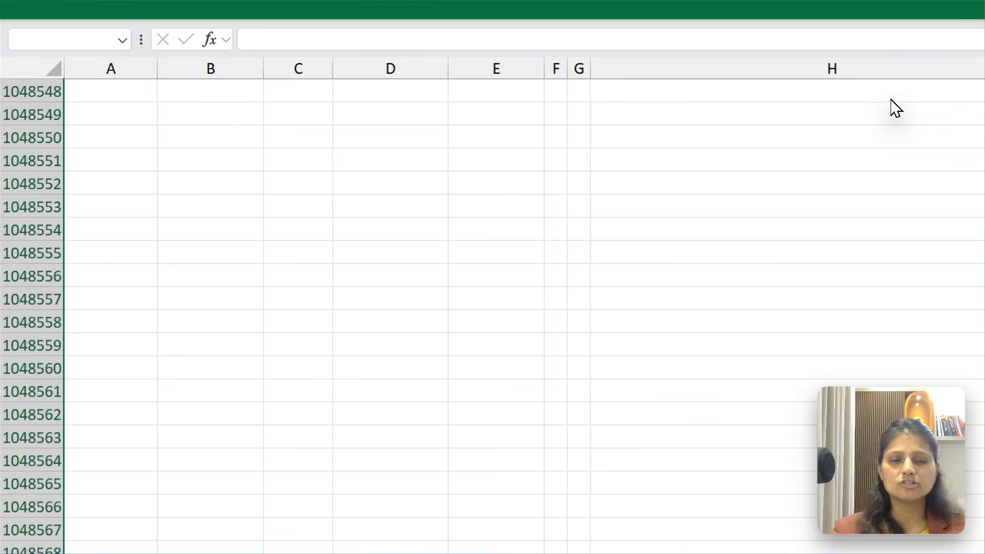
key("ctrl+shift+Up")
key("shift+Down")
key("shift+Down")
key("shift+Down")
key("shift+Down")
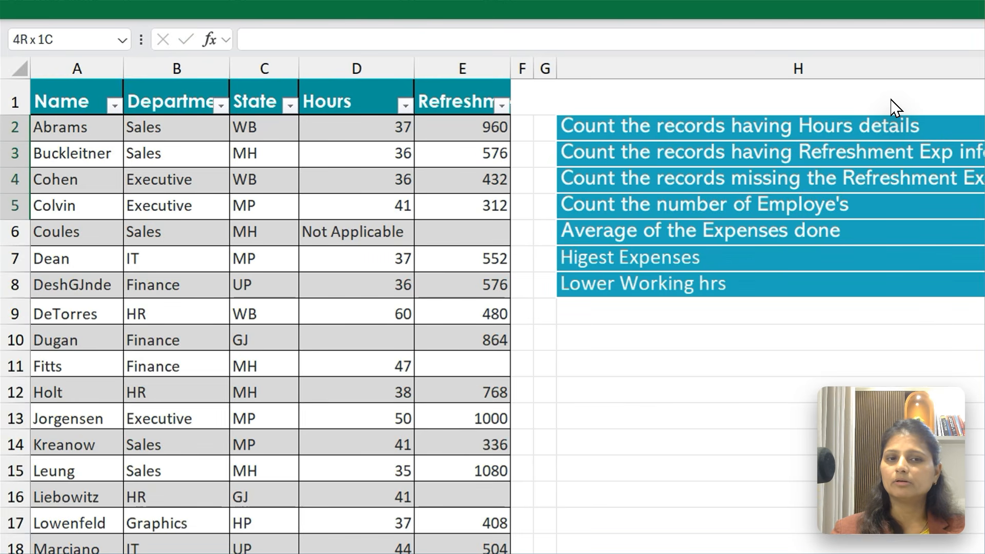
key("shift+Down")
key("shift+Down")
key("shift+Down")
left_click(328, 13)
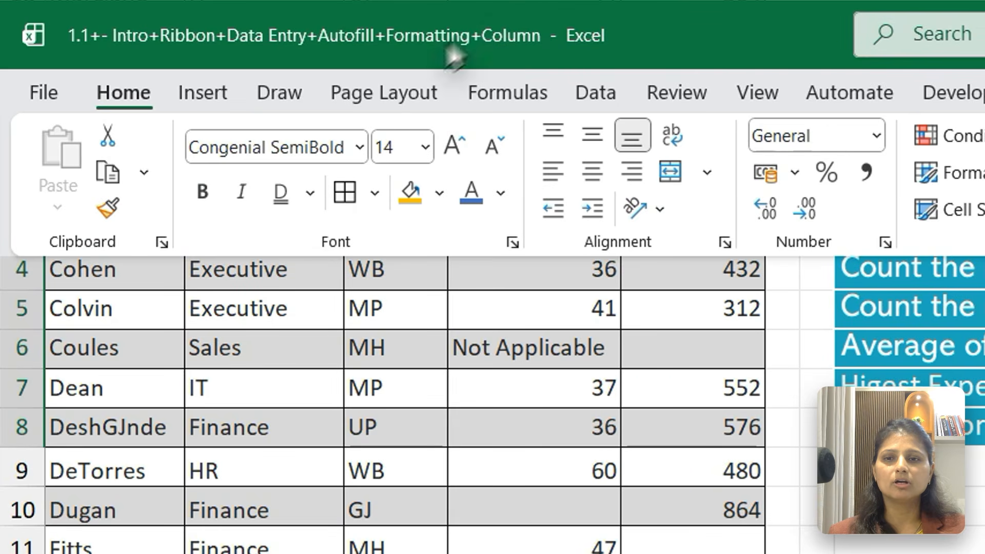
left_click(439, 192)
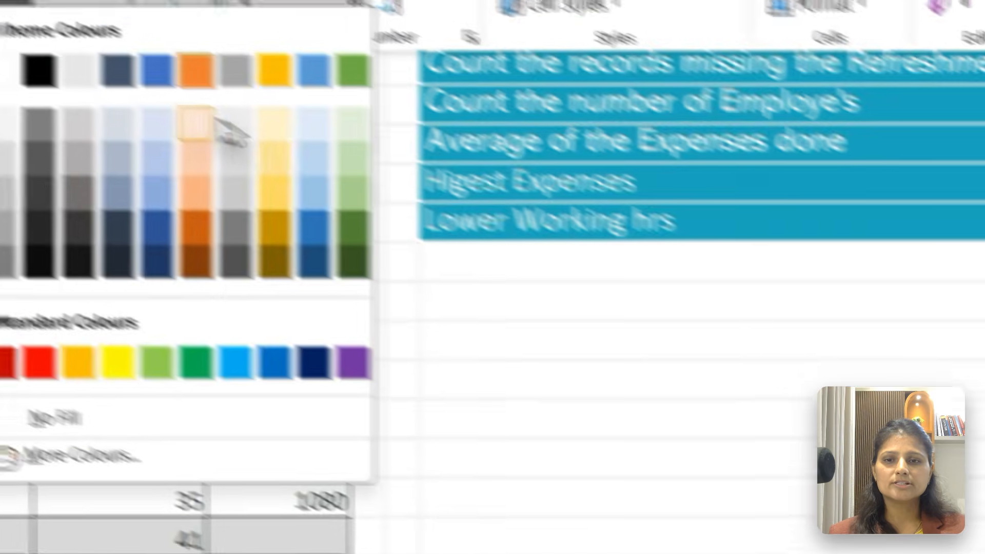
left_click(618, 327)
left_click(685, 284)
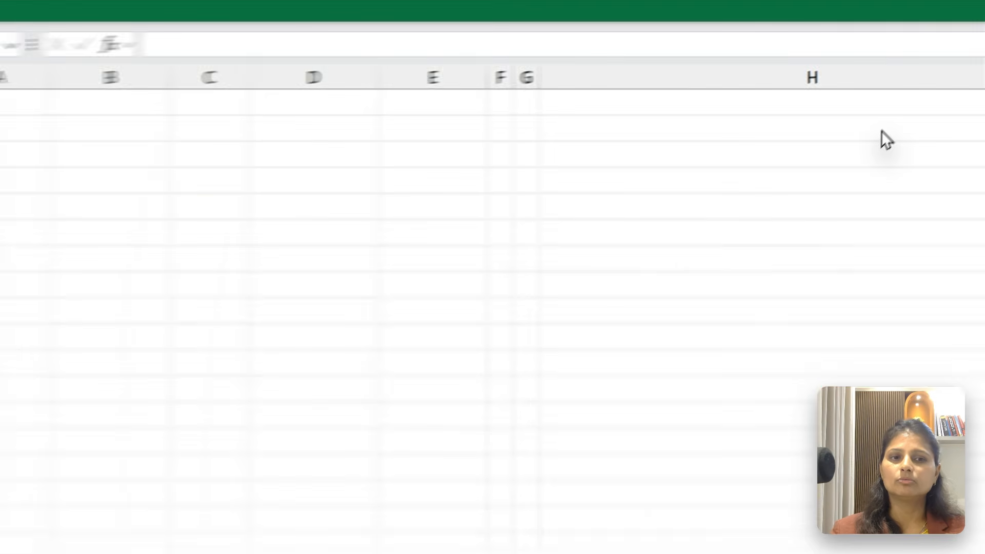
Select the answer cells I2:I8 again and change their font colour
key("ctrl+Up")
key("Down")
key("shift+Down")
key("shift+Down")
key("shift+Down")
key("shift+Down")
key("shift+Down")
key("shift+Down")
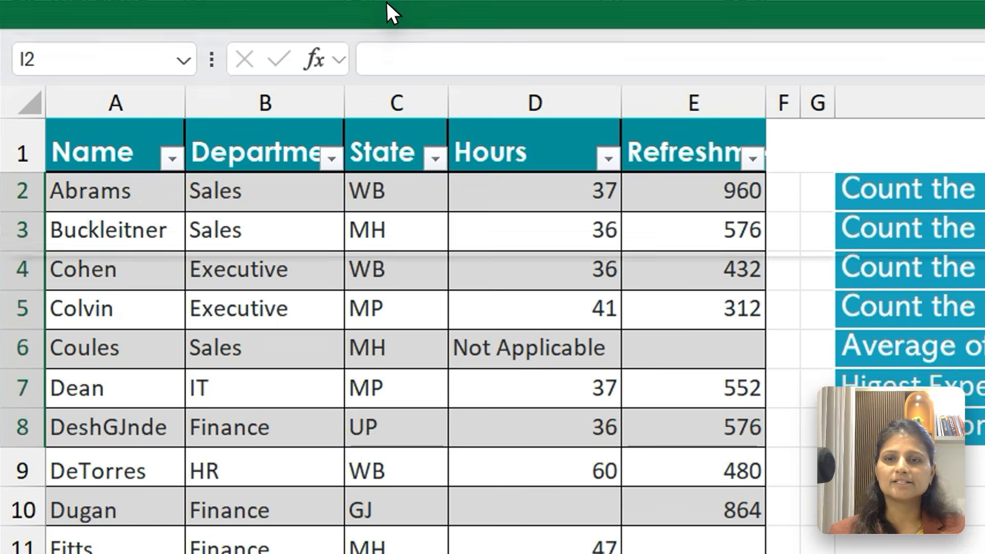
left_click(386, 3)
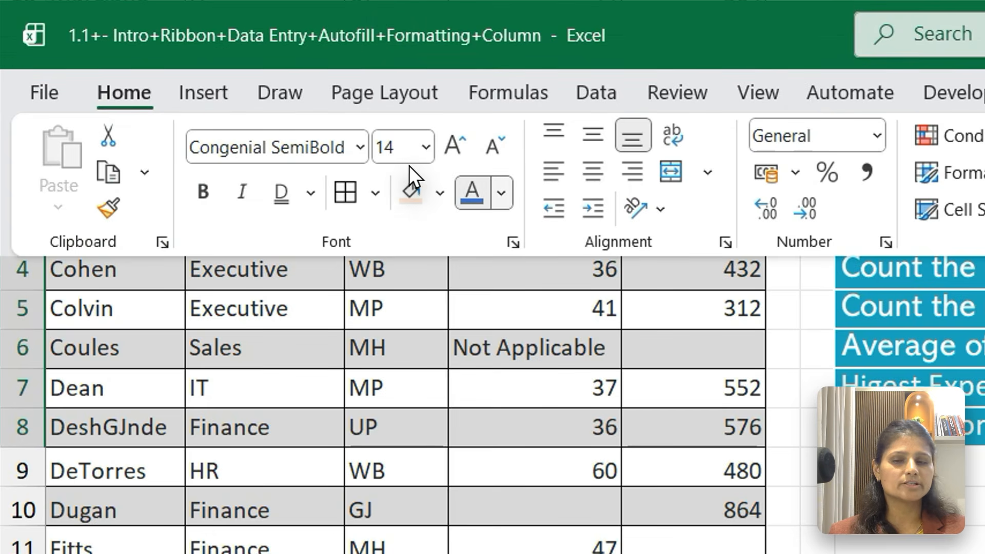
left_click(501, 193)
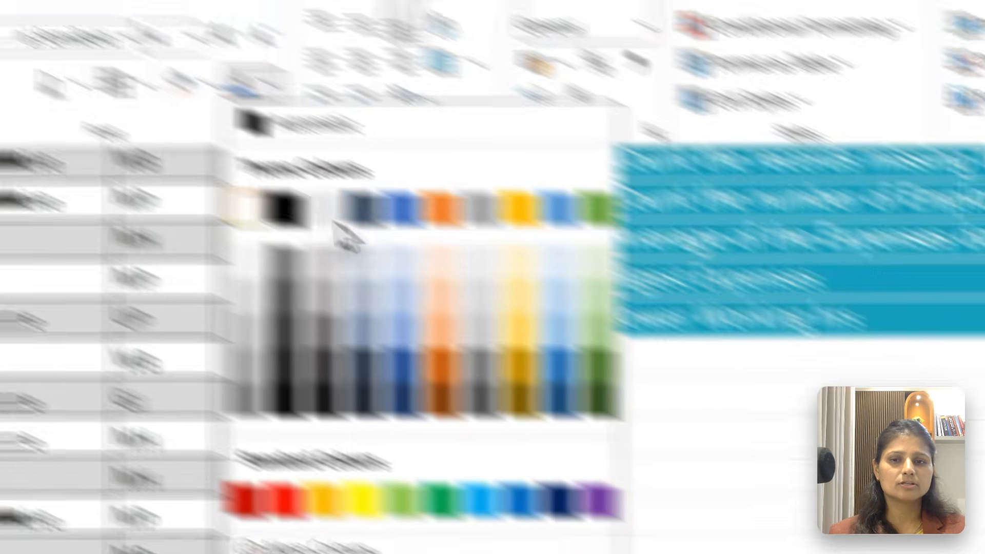
left_click(477, 318)
left_click(647, 281)
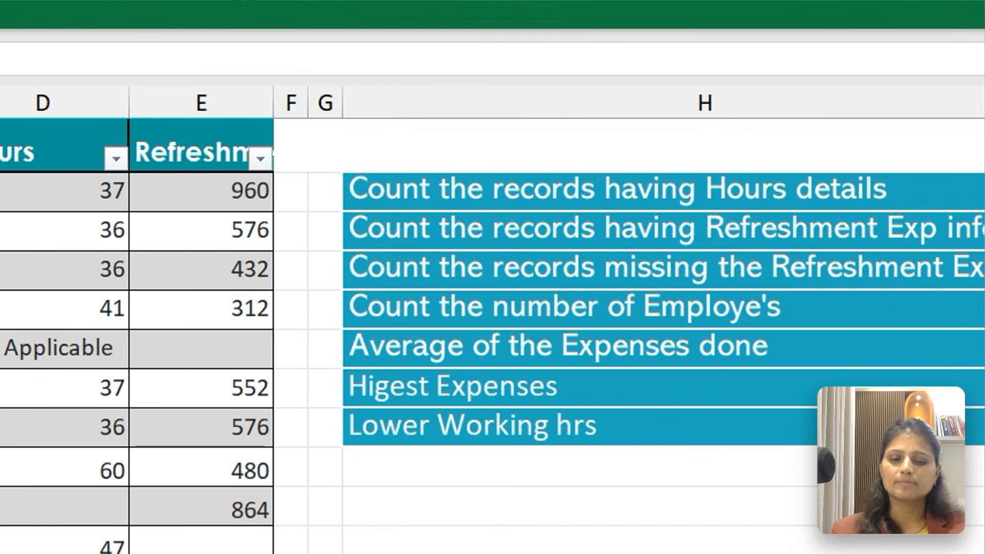
Enter a COUNT formula over the Hours data in I2
type("=")
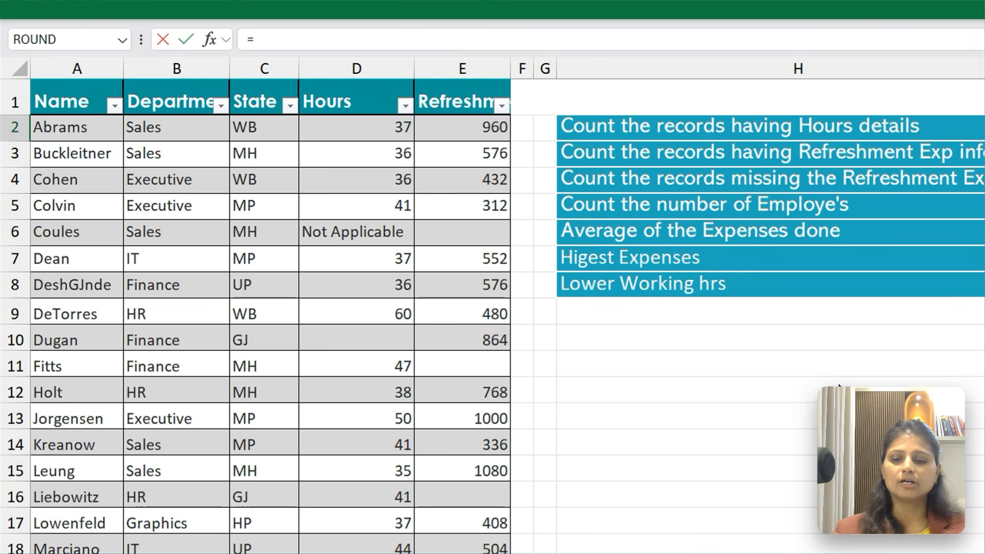
type("Cou")
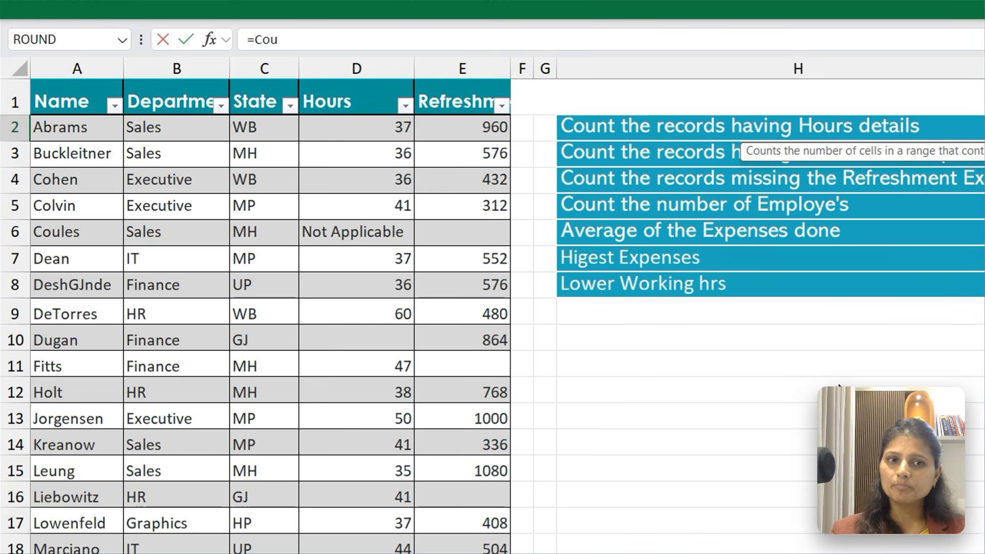
type("nt")
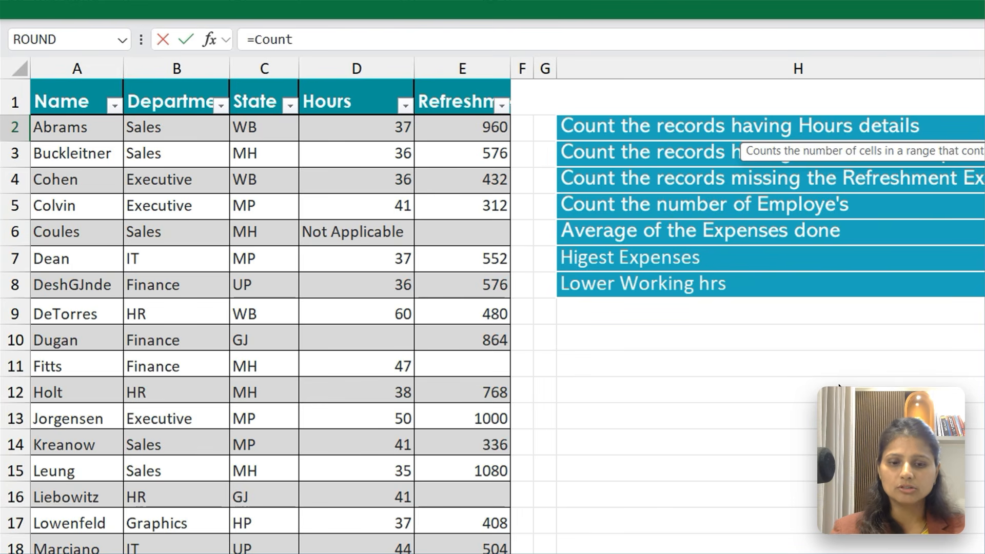
type("(")
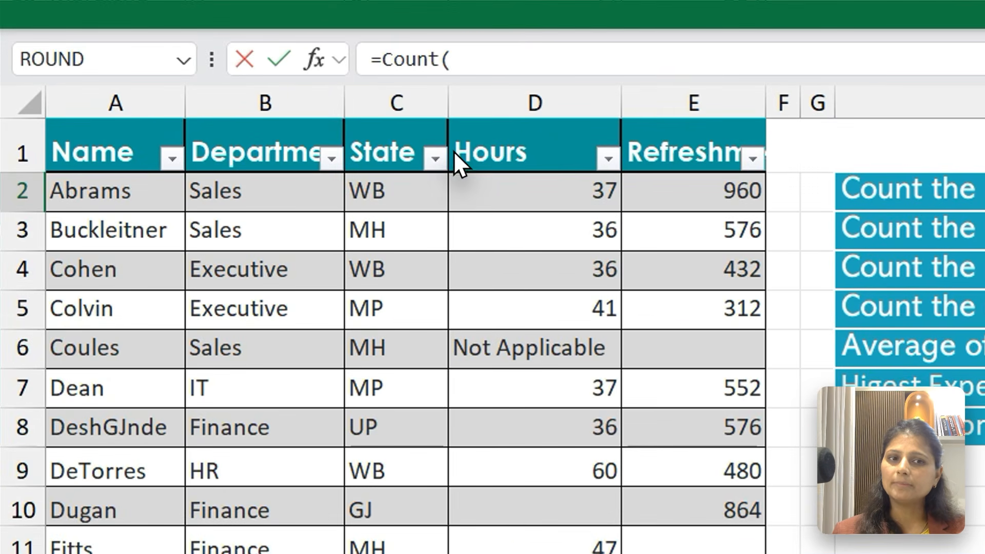
left_click(305, 116)
left_click_drag(453, 152, 286, 551)
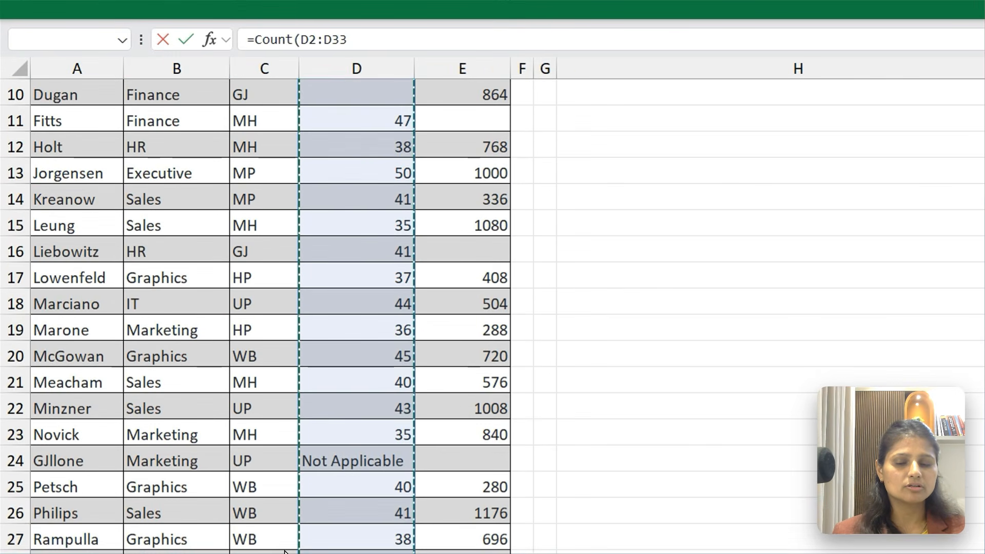
key("Return")
key("Up")
key("Up")
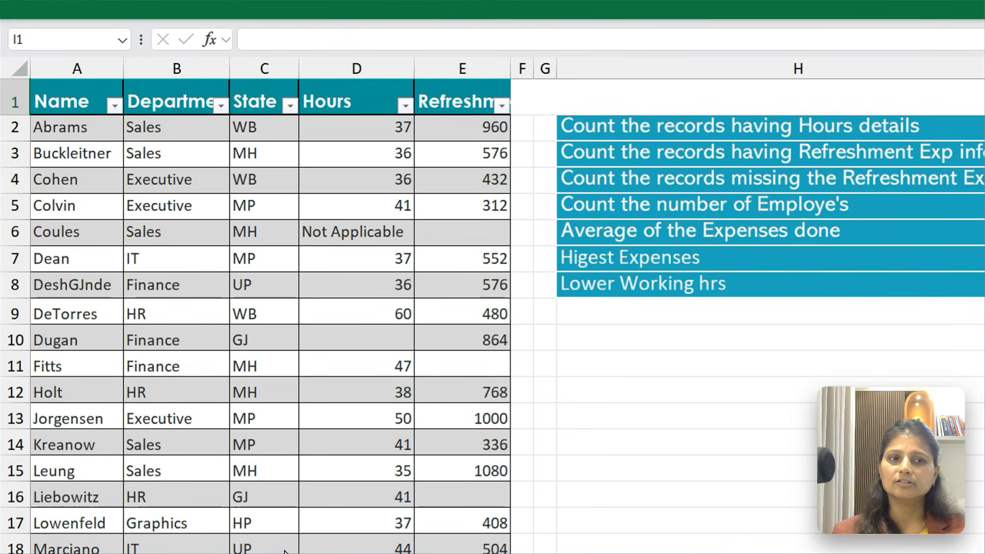
key("Down")
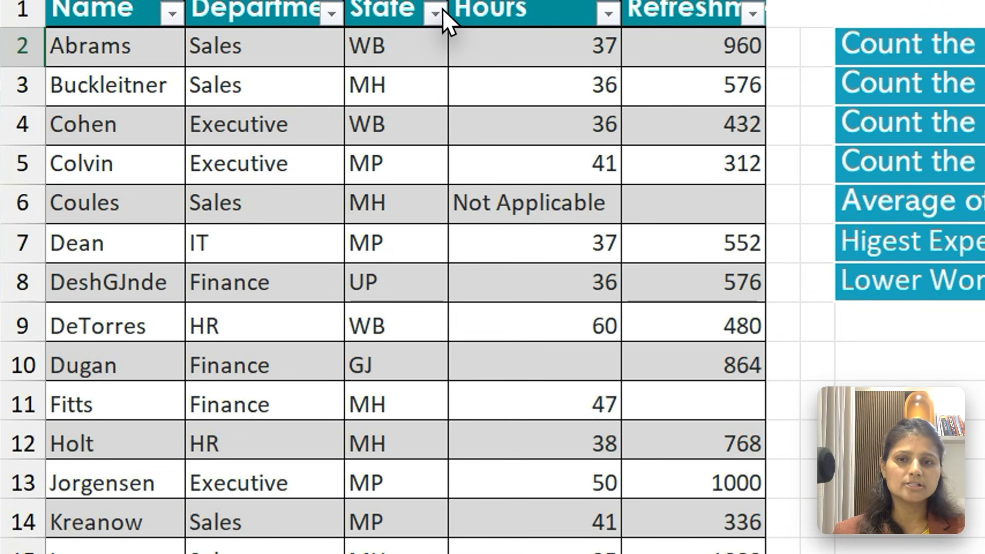
Examine the Hours numbers in D2:D5 and D7:D9, the text cell D6, and the Refreshment Exp column
left_click(62, 192)
left_click_drag(441, 10, 444, 101)
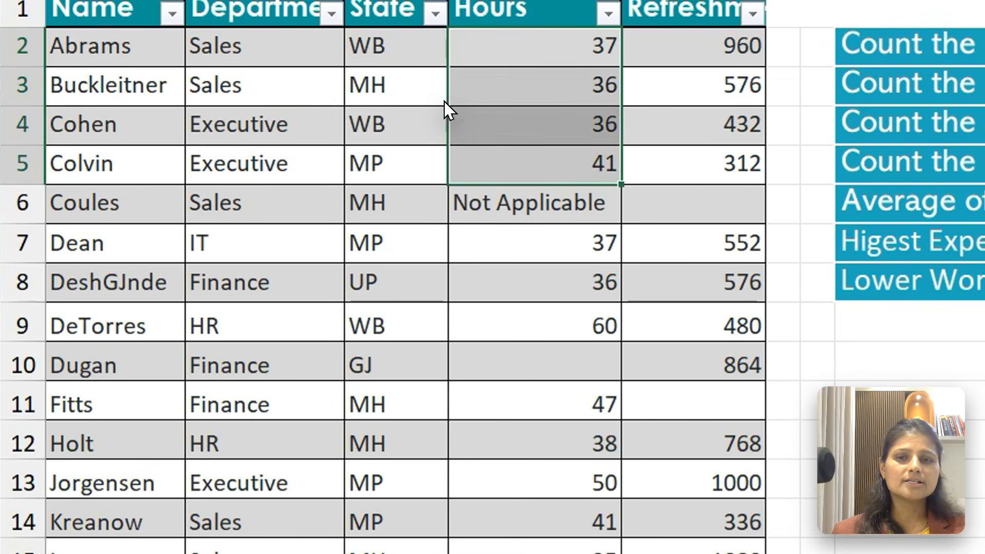
left_click_drag(432, 172, 430, 243)
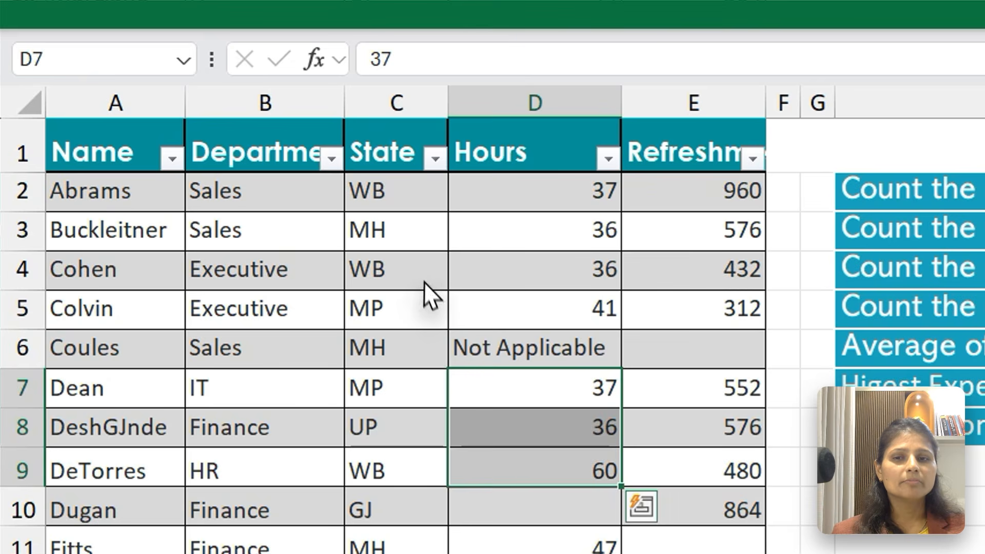
left_click(454, 349)
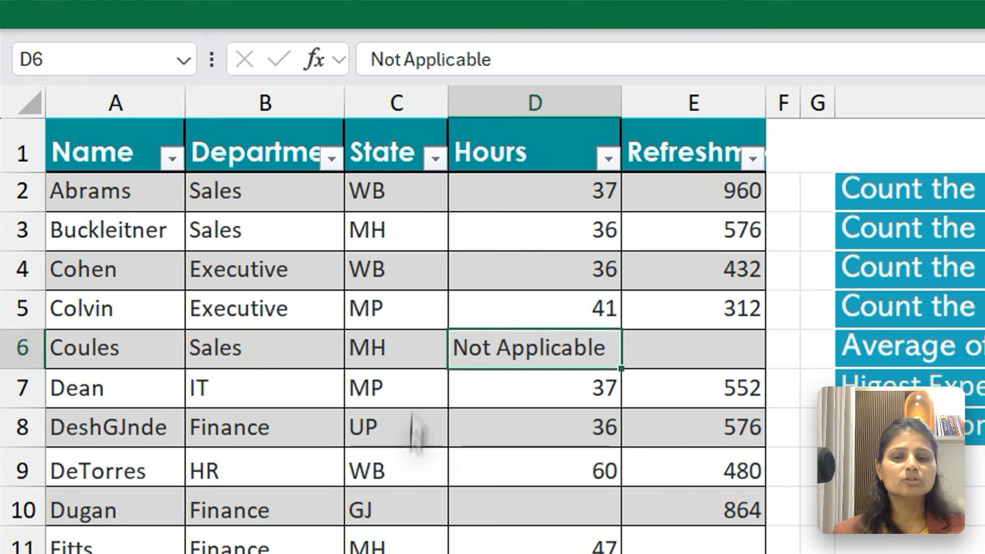
left_click(453, 553)
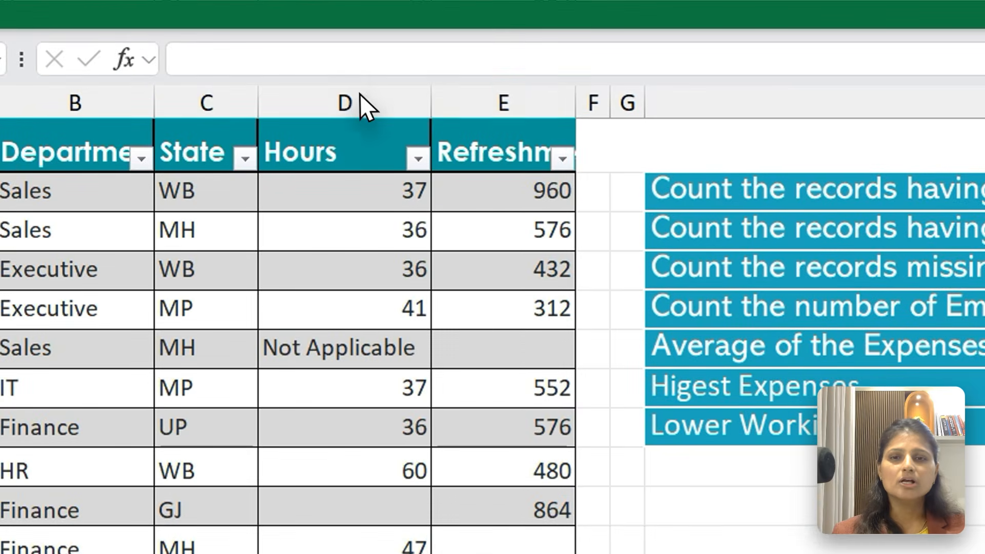
left_click(462, 68)
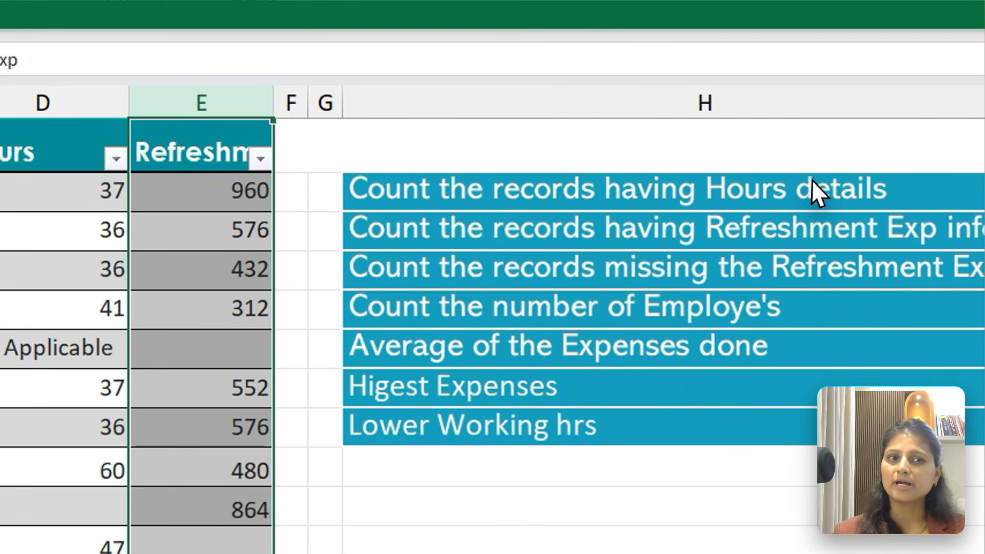
Start a COUNT formula in I3 for the question about records having Refreshment Exp info
left_click(869, 128)
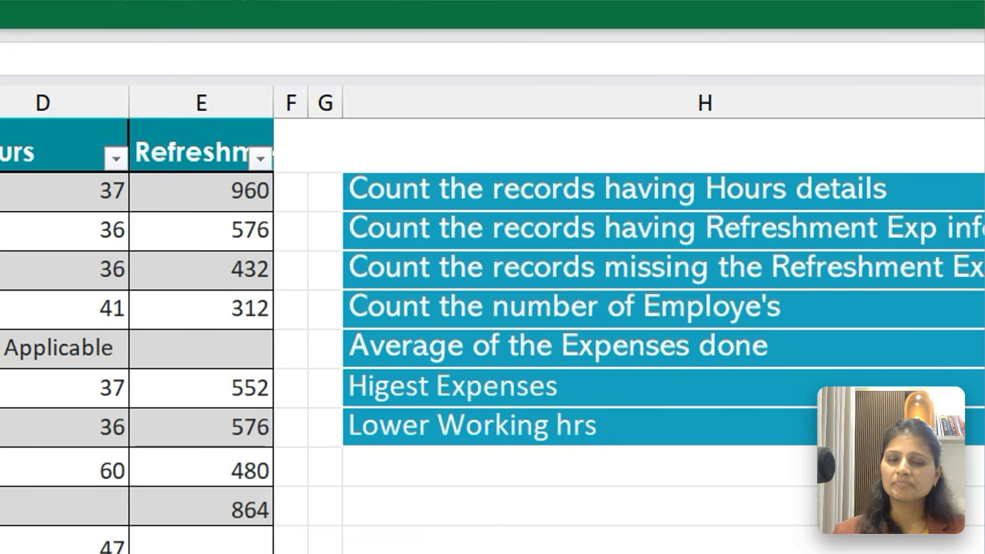
type("=Co")
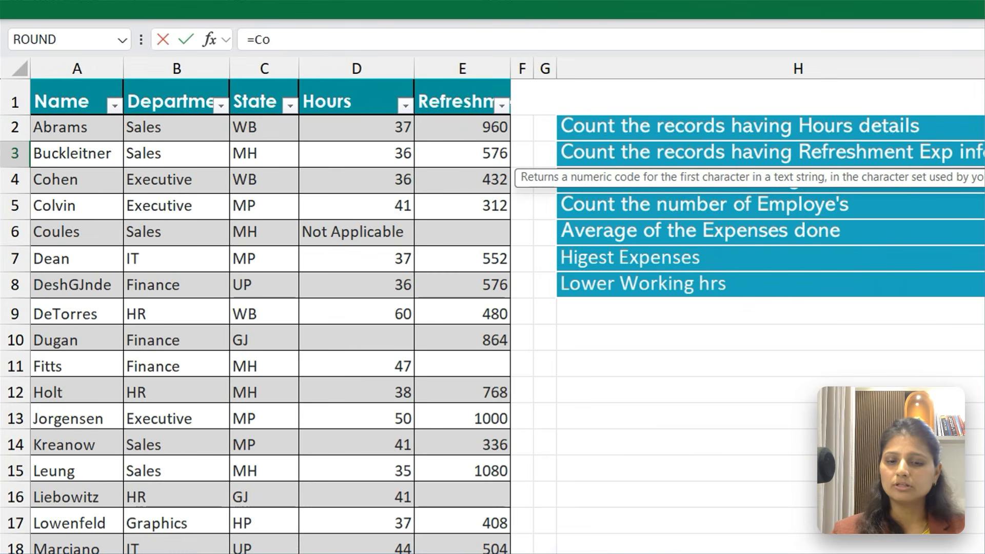
type("u")
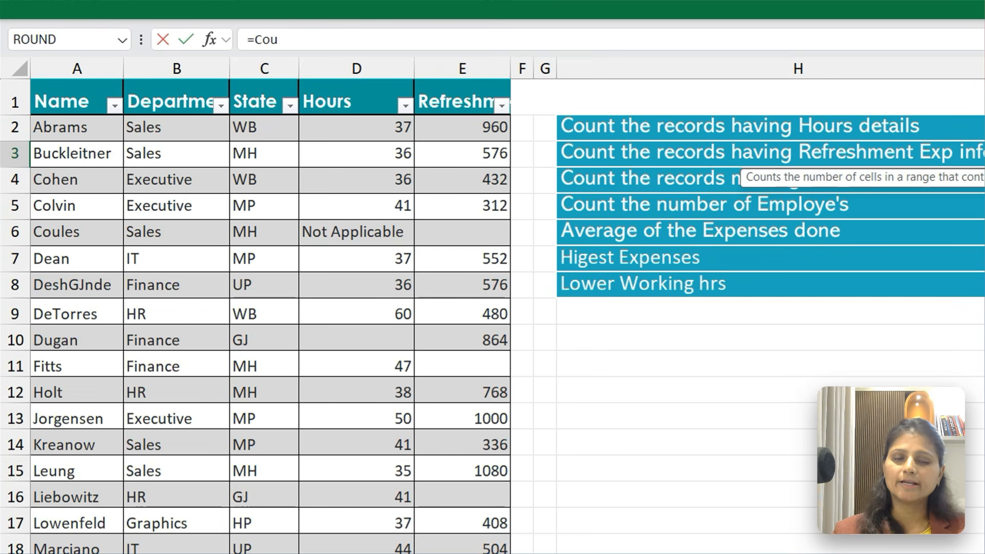
key("Down")
key("Down")
key("Down")
key("Up")
key("Up")
key("Up")
key("Up")
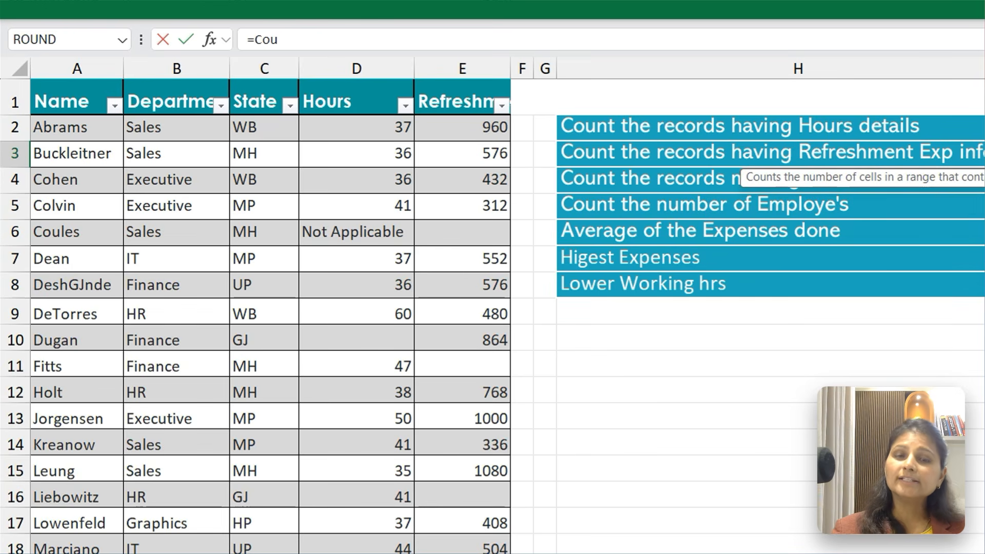
key("Tab")
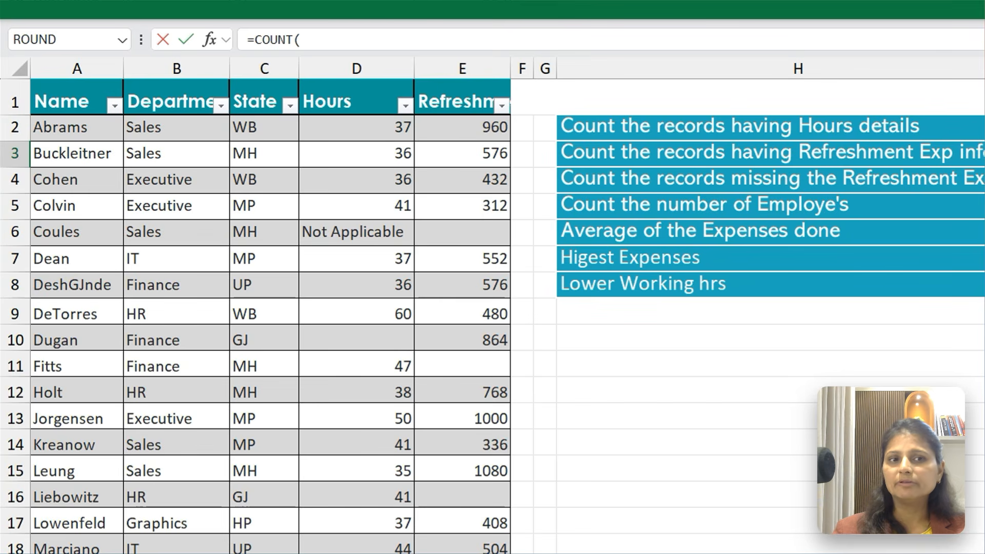
Complete the COUNT formula in I3 with the Refreshment Exp range E2:E33 and enter it
key("ctrl+Home")
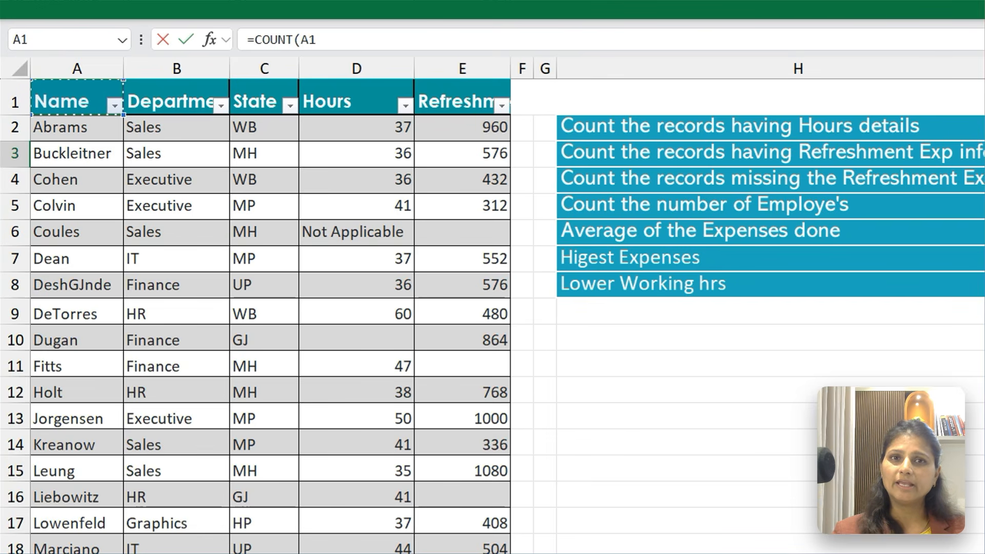
key("Right")
key("Right")
key("Right")
key("Right")
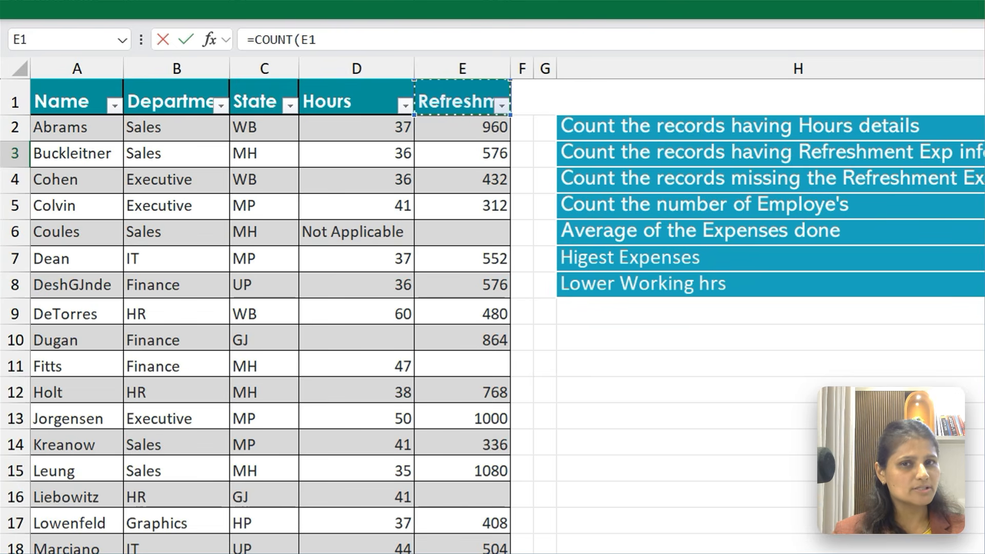
key("Down")
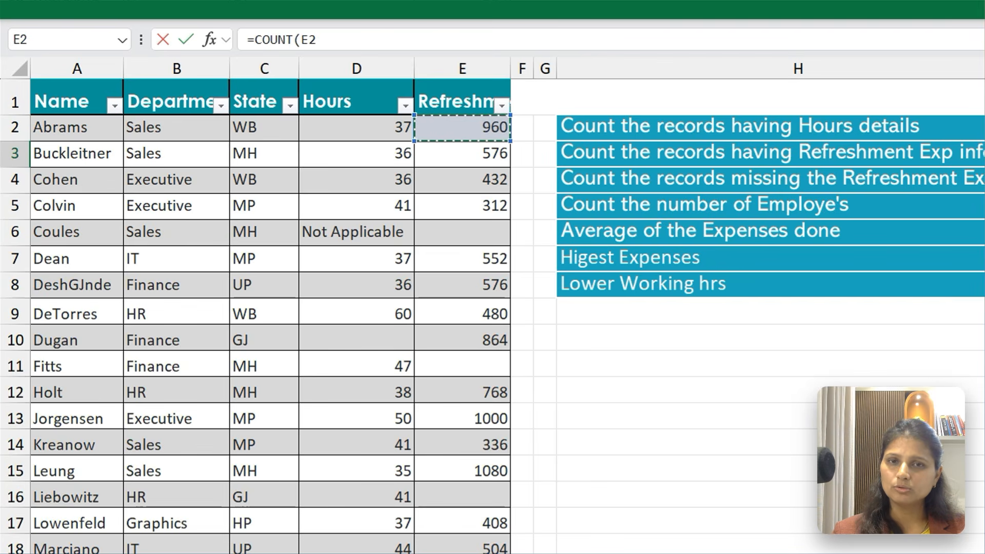
key("shift+Down")
key("shift+Down")
key("shift+Down")
key("shift+Down")
key("shift+Down")
key("shift+Down")
key("shift+Down")
key("shift+Down")
key("shift+Down")
key("shift+Down")
key("shift+Down")
key("shift+Down")
key("shift+Down")
key("shift+Down")
key("shift+Down")
key("shift+Down")
key("shift+Down")
key("shift+Down")
key("shift+Down")
key("shift+Down")
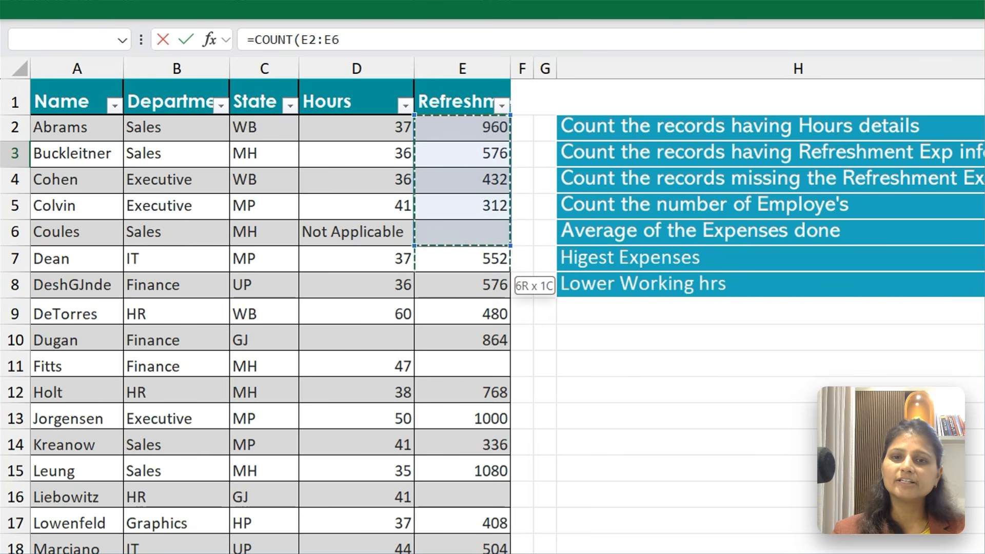
key("shift+Down")
key("shift+Down")
key("shift+Down")
key("shift+Down")
key("shift+Down")
key("shift+Down")
key("shift+Down")
key("shift+Down")
key("shift+Down")
key("shift+Down")
key("shift+Down")
key("shift+Down")
key("shift+Down")
key("shift+Up")
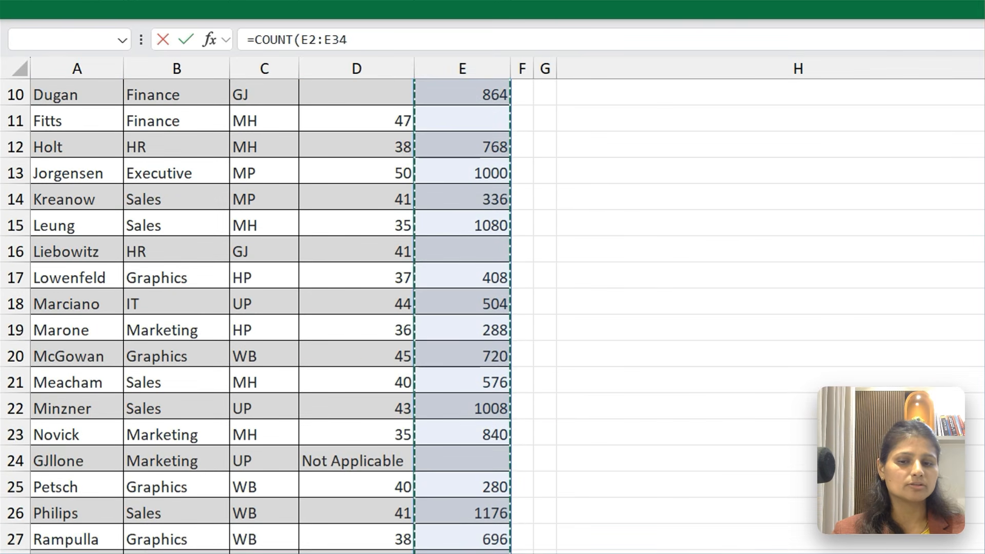
key("shift+Up")
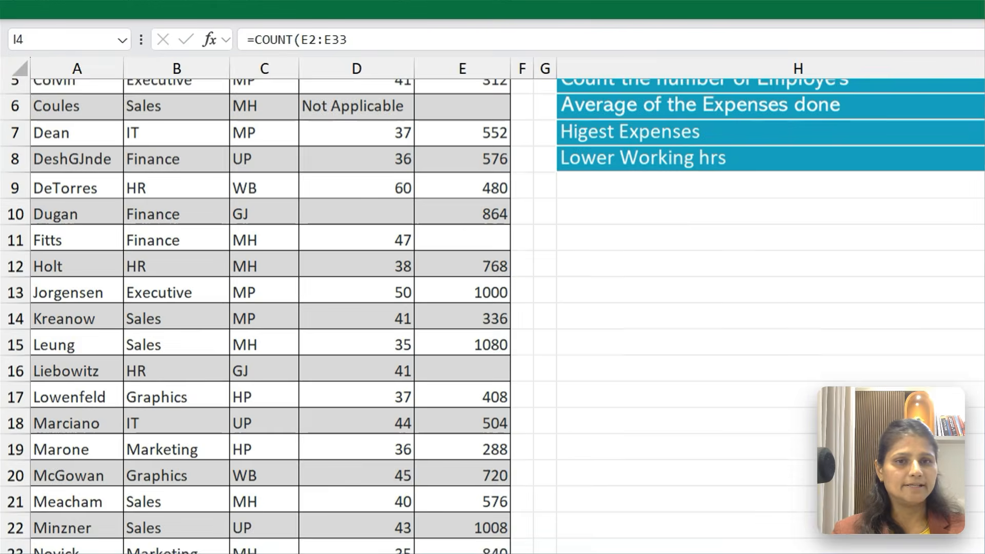
key("Up")
key("Up")
key("Up")
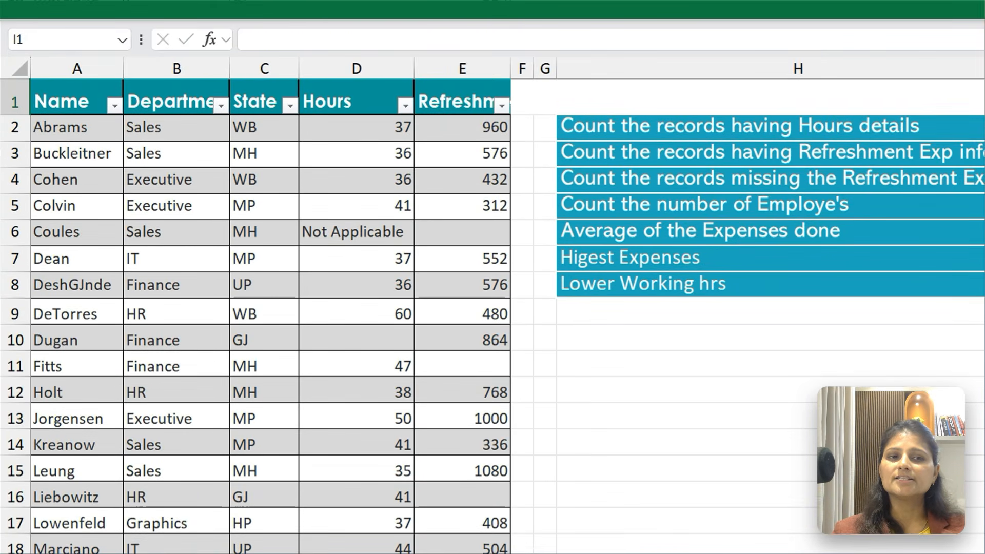
Start a COUNTBLANK formula in I4 for the question about records missing the Refreshment Exp
key("Down")
key("Down")
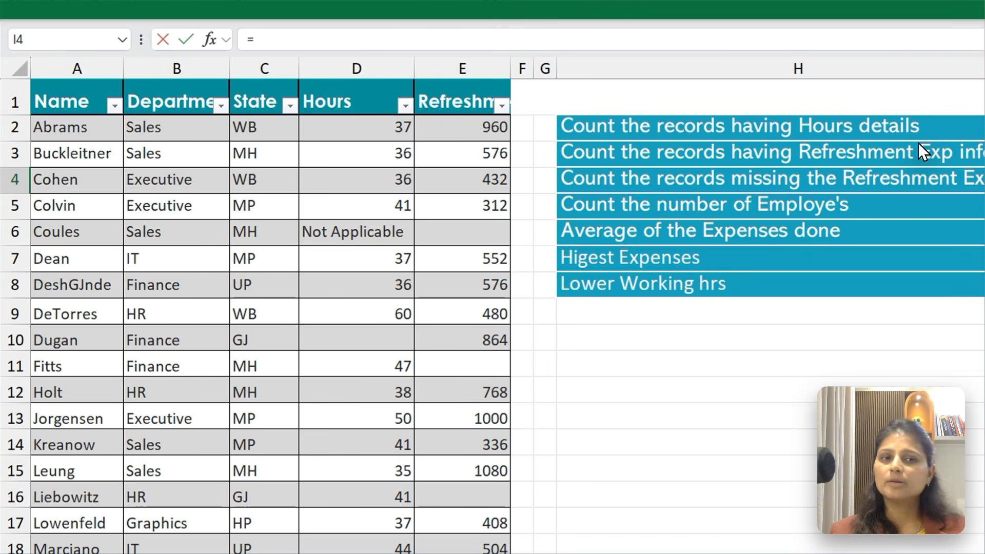
type("=Co")
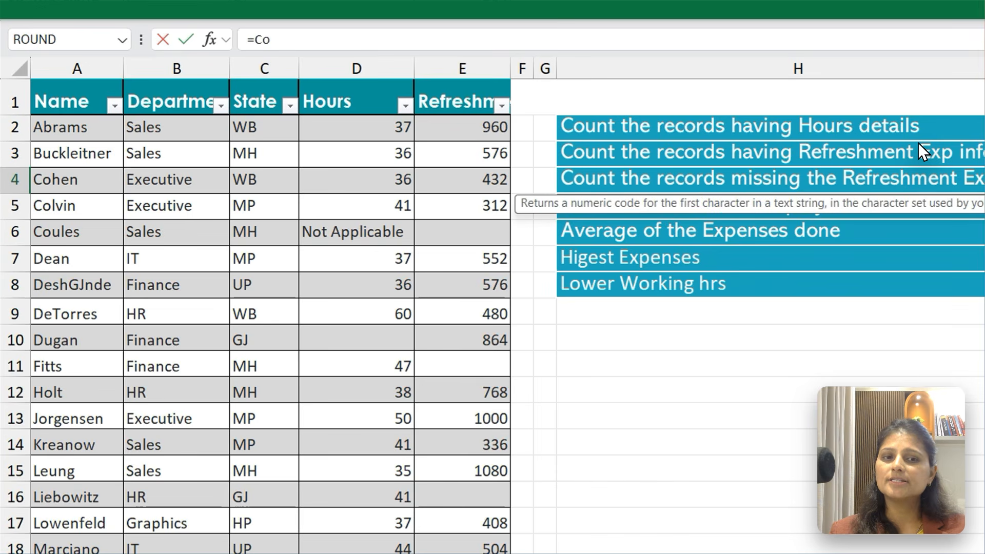
type("u")
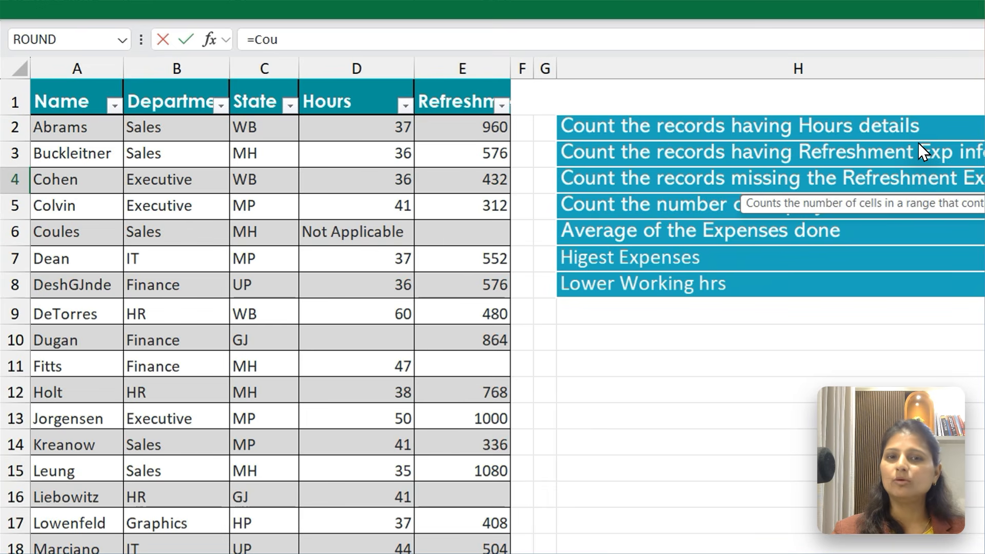
key("Down")
key("Down")
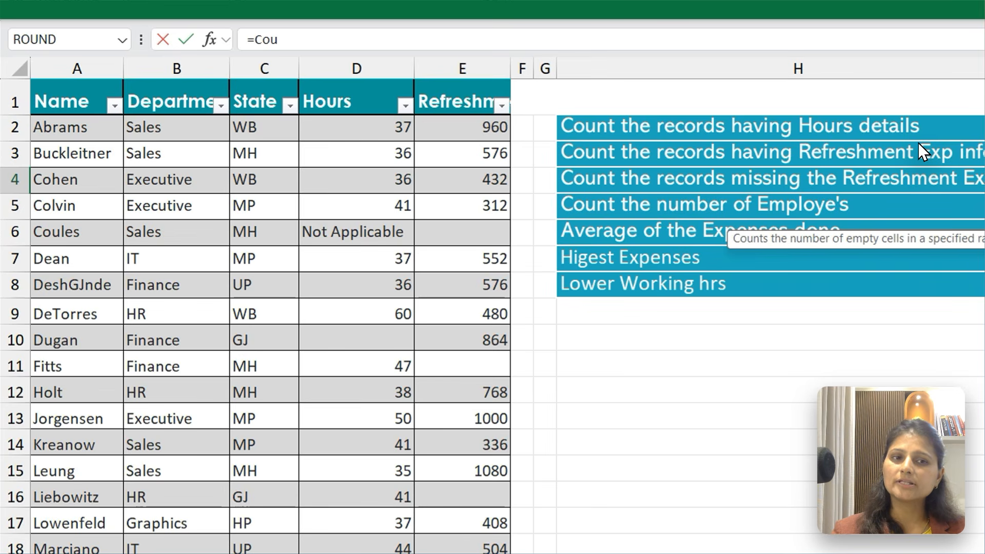
key("Tab")
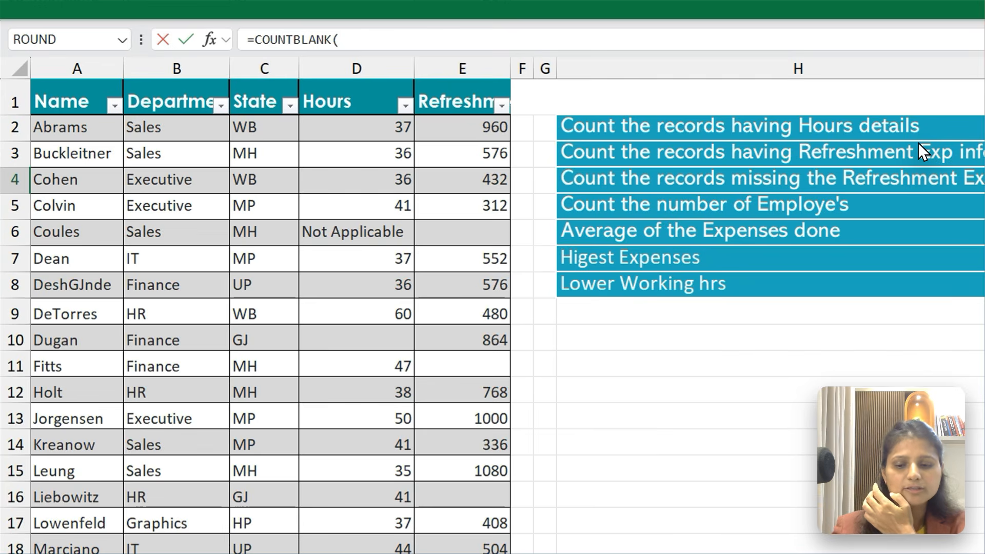
Go to E2 while building the COUNTBLANK formula, extend its range to E2:E33, and enter it
key("F5")
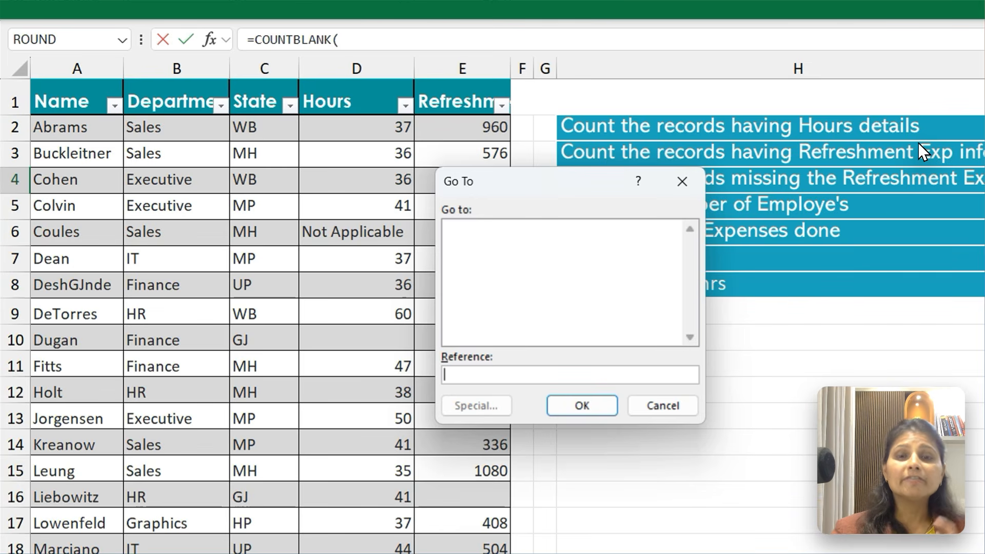
type("E2")
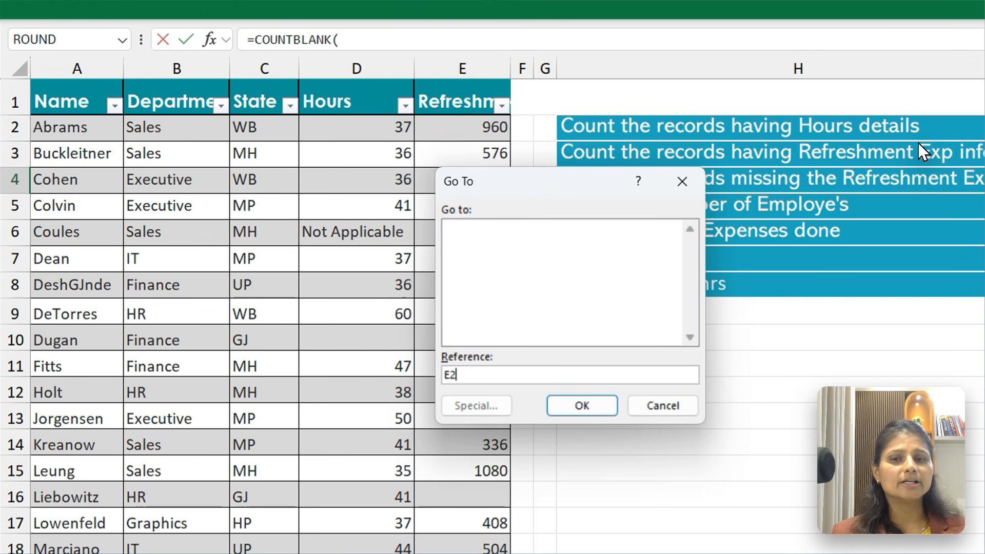
key("Return")
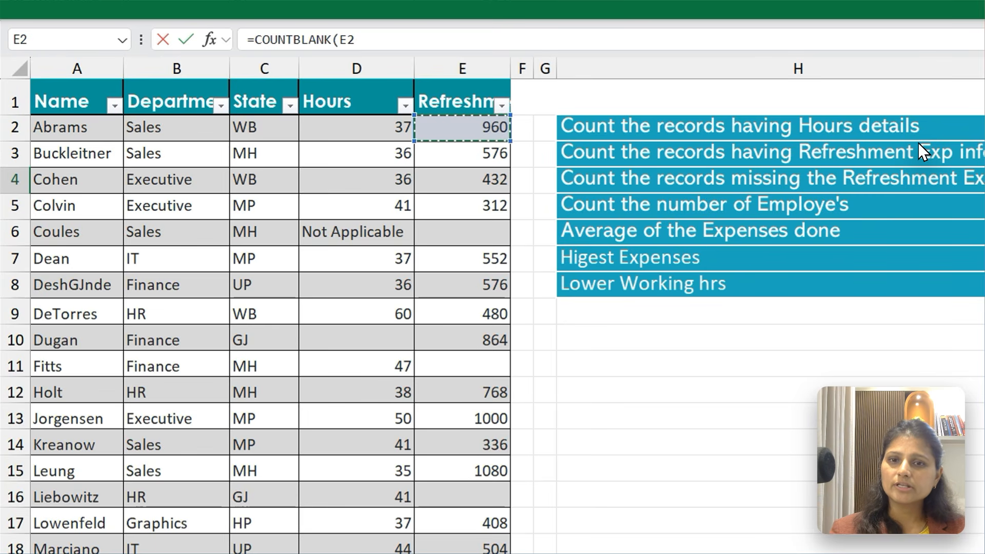
key("shift+Down")
key("shift+Down")
key("shift+Down")
key("shift+Down")
key("shift+Down")
key("shift+Down")
key("shift+Down")
key("shift+Down")
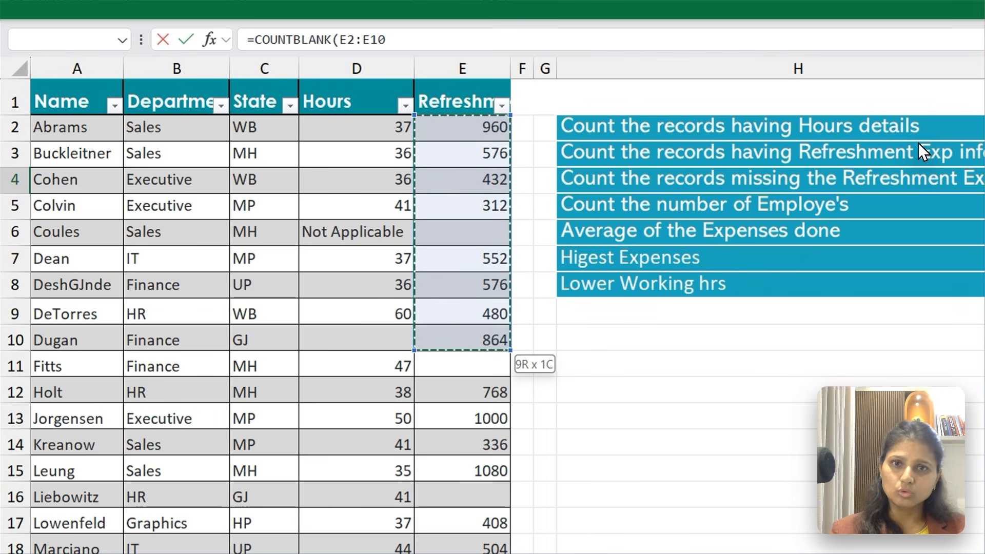
key("shift+Down")
key("shift+Down")
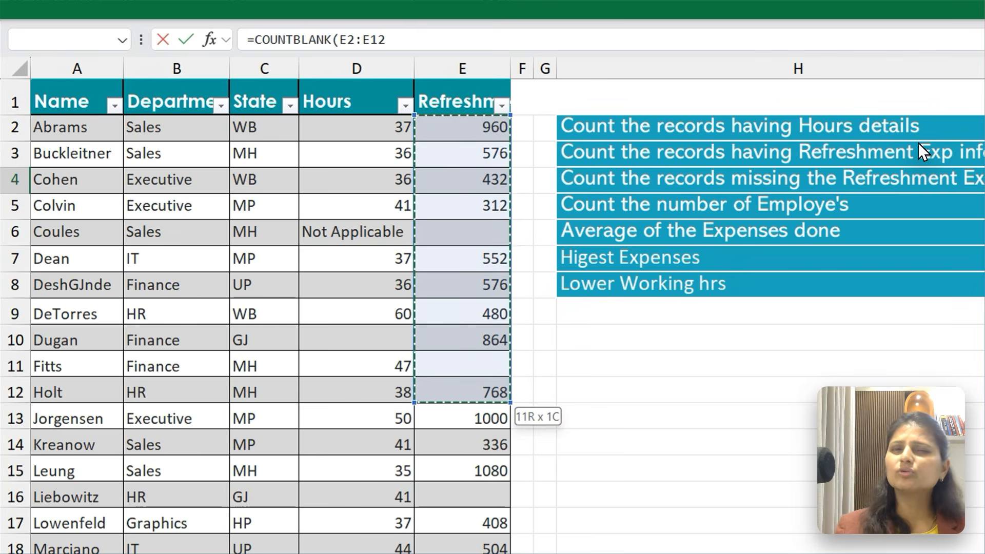
key("shift+Down")
key("shift+Down")
key("shift+Down")
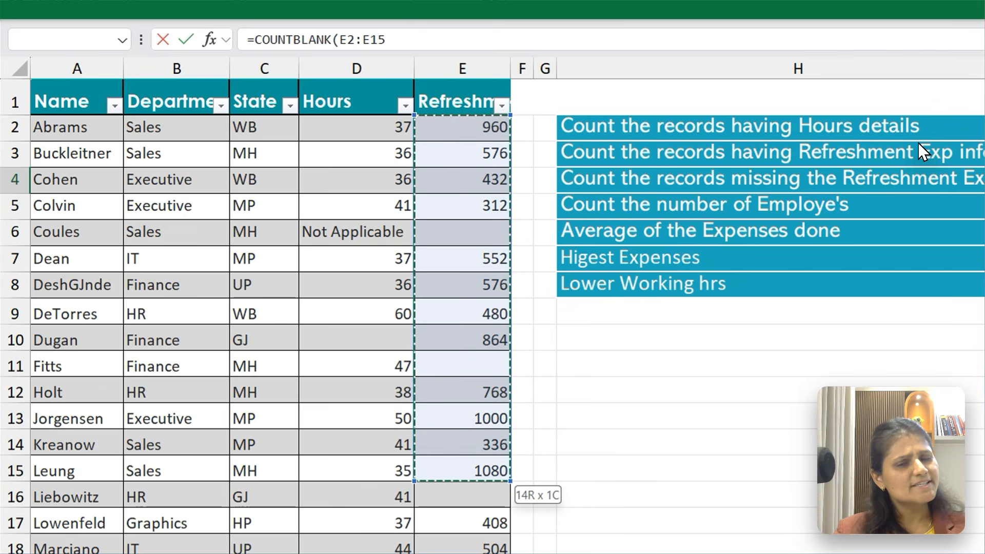
key("shift+Down")
key("shift+Down")
key("shift+Down")
key("shift+Down")
key("shift+Down")
key("shift+Down")
key("shift+Down")
key("shift+Down")
key("shift+Down")
key("shift+Down")
key("shift+Down")
key("shift+Down")
key("shift+Down")
key("shift+Down")
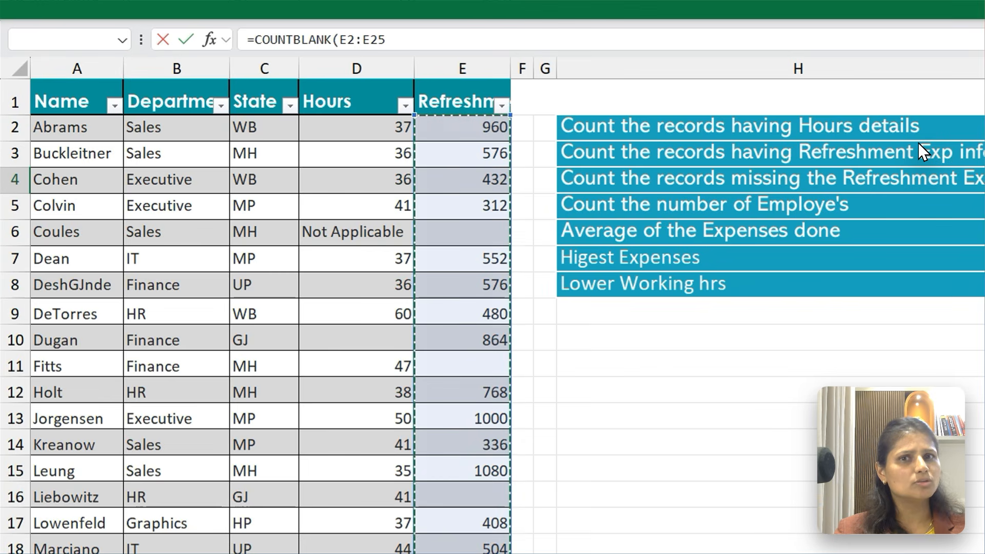
key("shift+Down")
key("shift+Down")
key("shift+Down")
key("shift+Down")
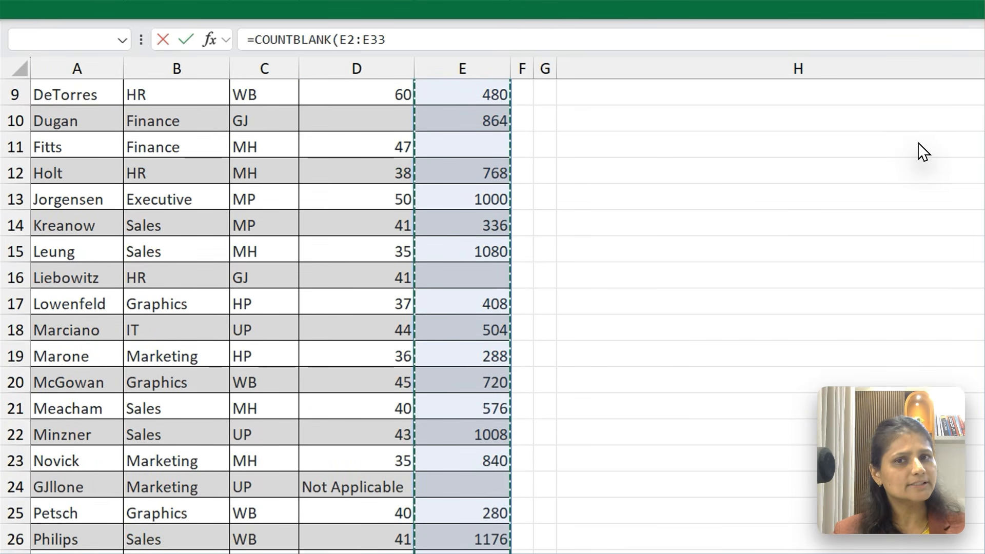
key("Return")
key("Up")
key("Up")
scroll(918, 142, "up", 1)
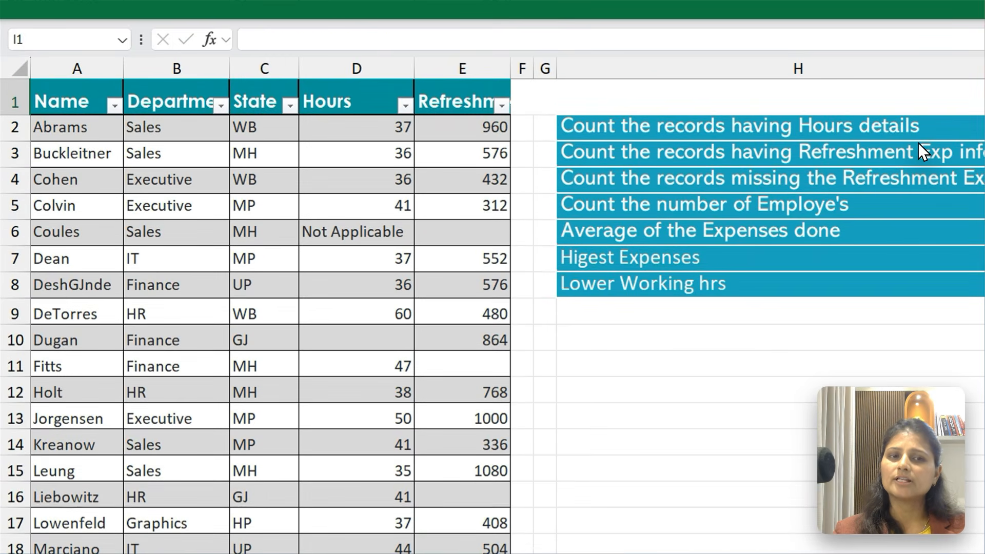
Enter a COUNT formula in I5 over the Name column data from A2 down to count the employees
key("Down")
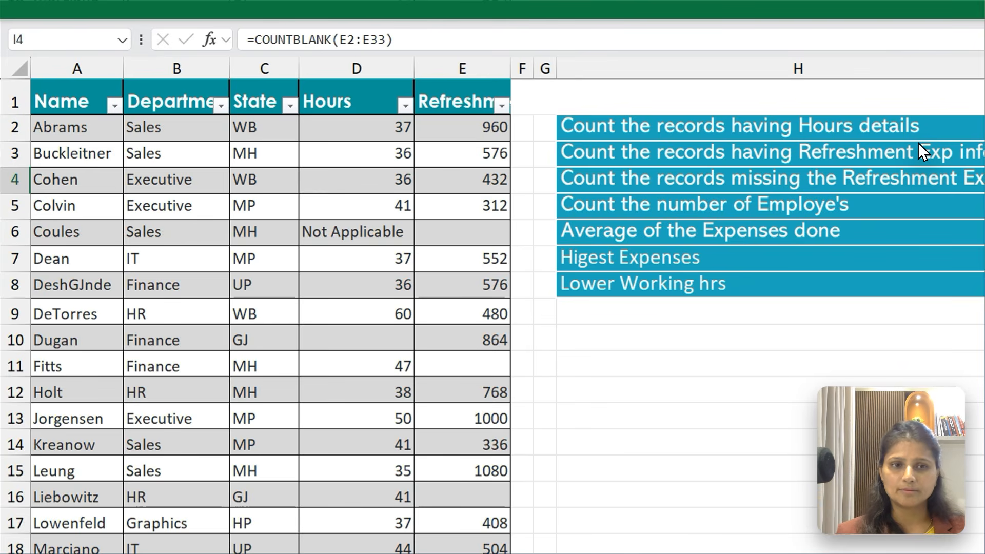
key("Down")
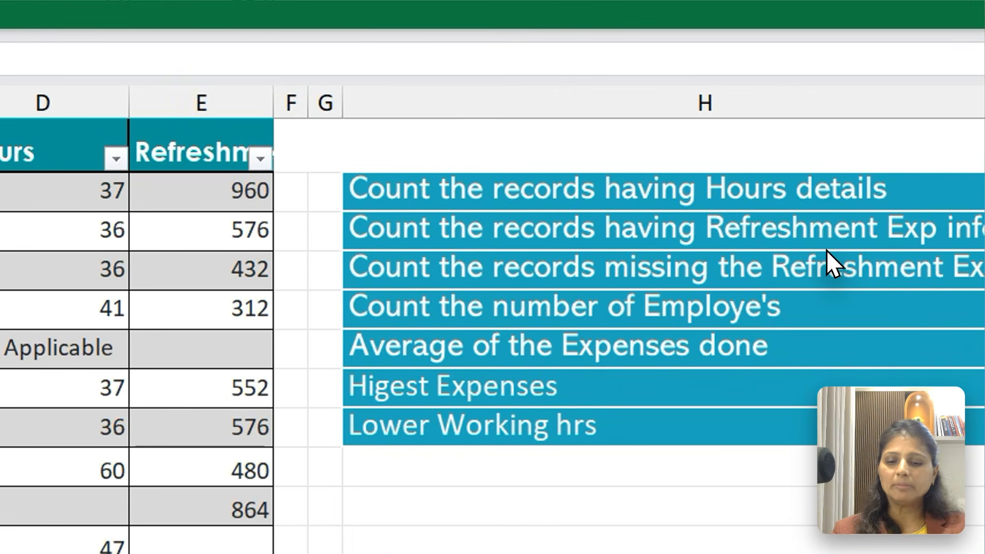
type("=COu")
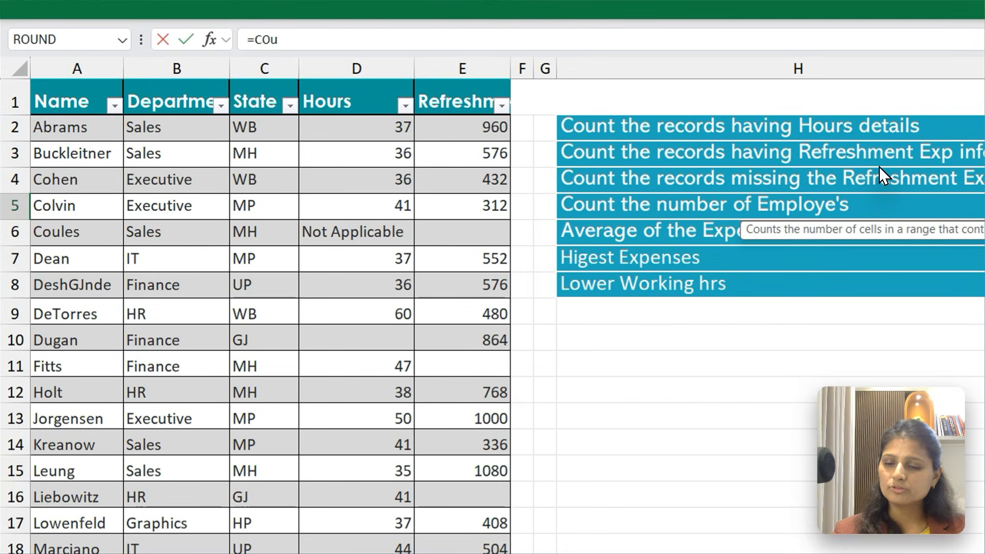
key("Tab")
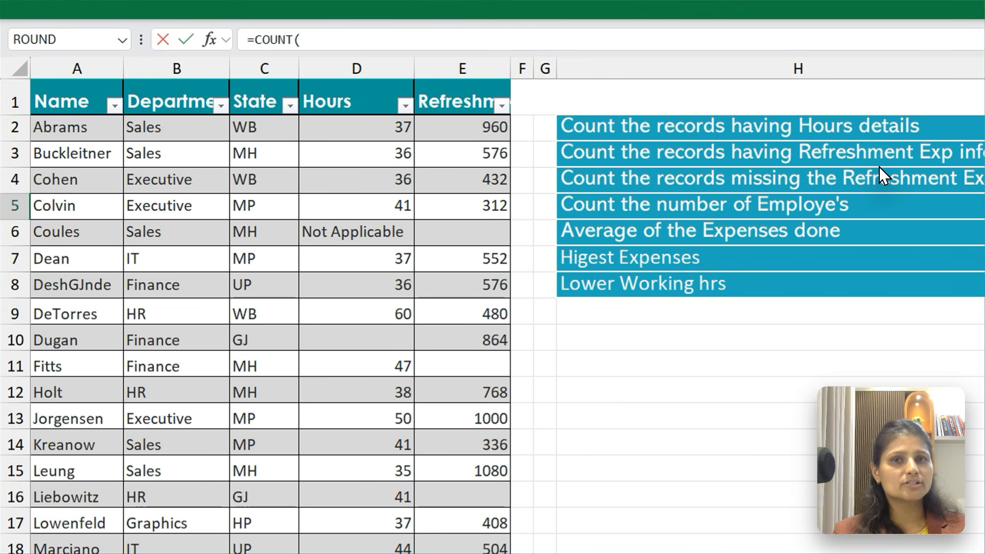
key("ctrl+Home")
key("Down")
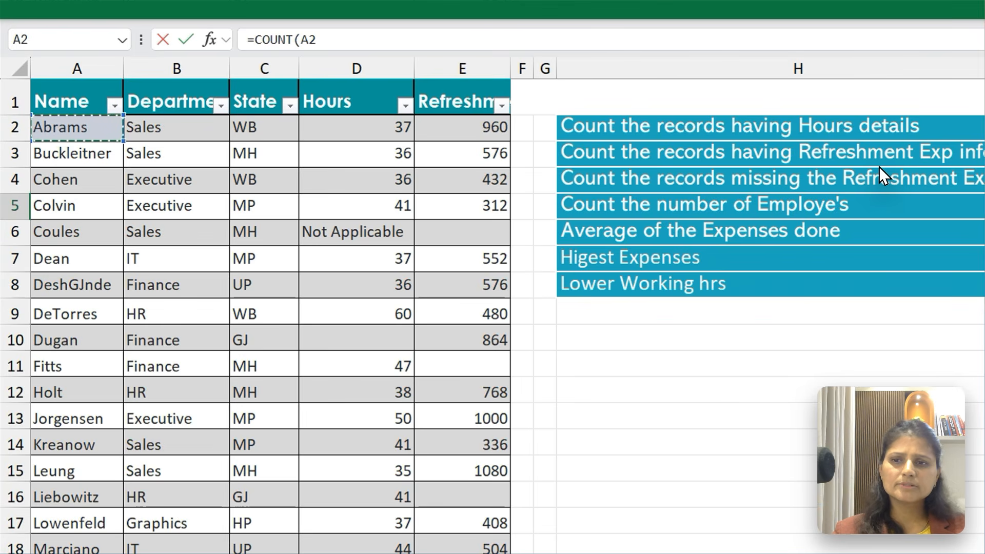
key("ctrl+shift+Down")
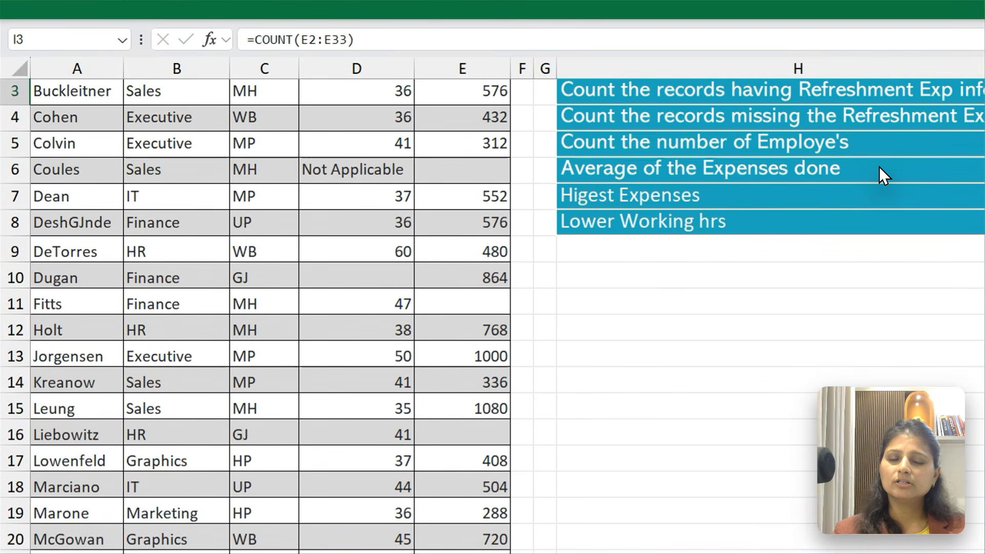
key("Down")
key("Down")
key("Up")
key("Up")
key("Up")
key("Up")
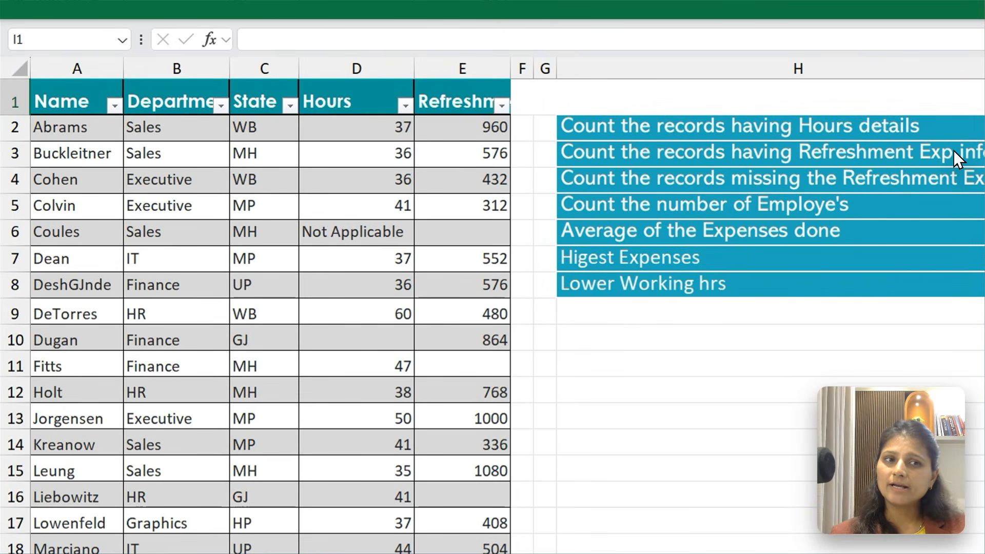
Select K2 to examine its formula that displays the formula text of I2
key("Right")
key("Right")
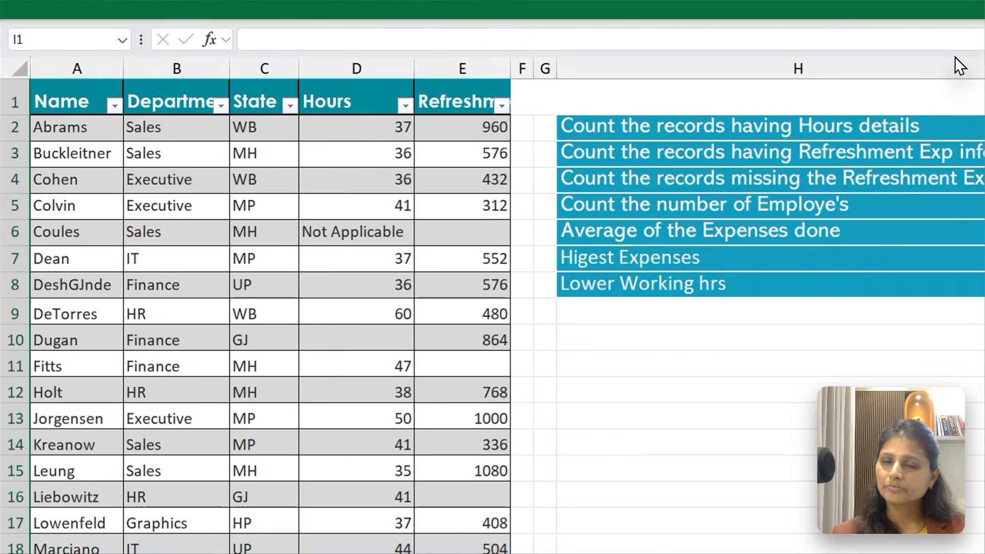
key("Tab")
key("Tab")
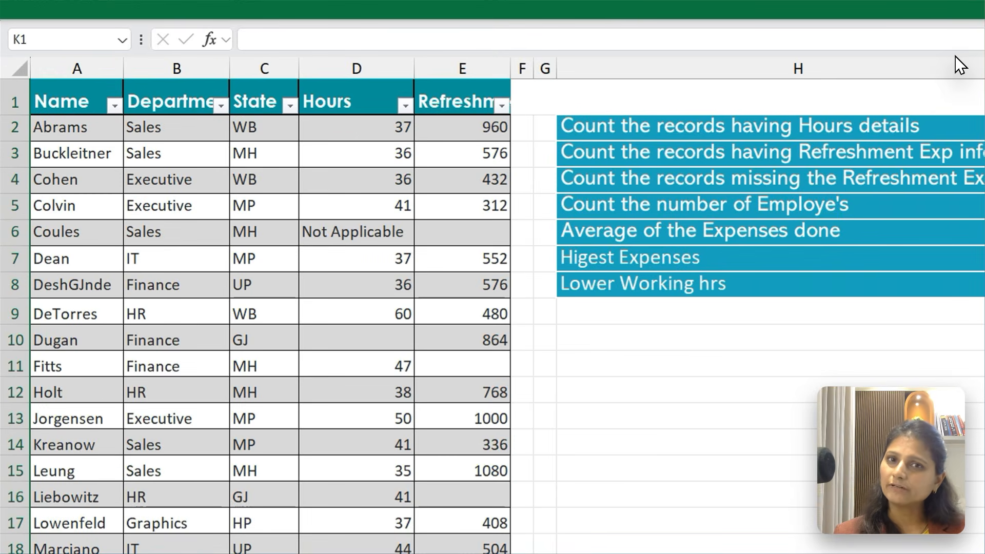
key("Down")
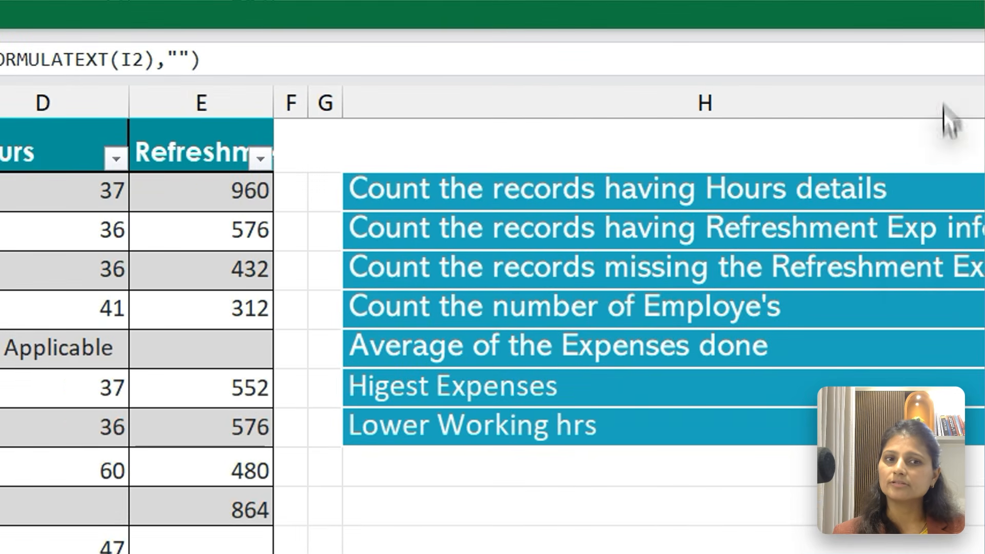
Replace the employee-count formula in I5 with COUNTA over the Name column data A2:A33
left_click(929, 170)
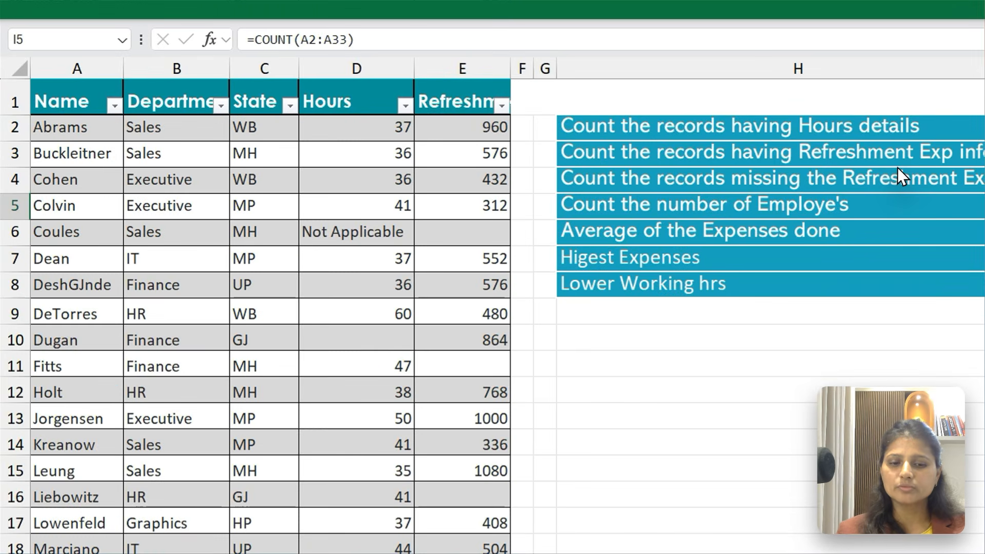
type("=")
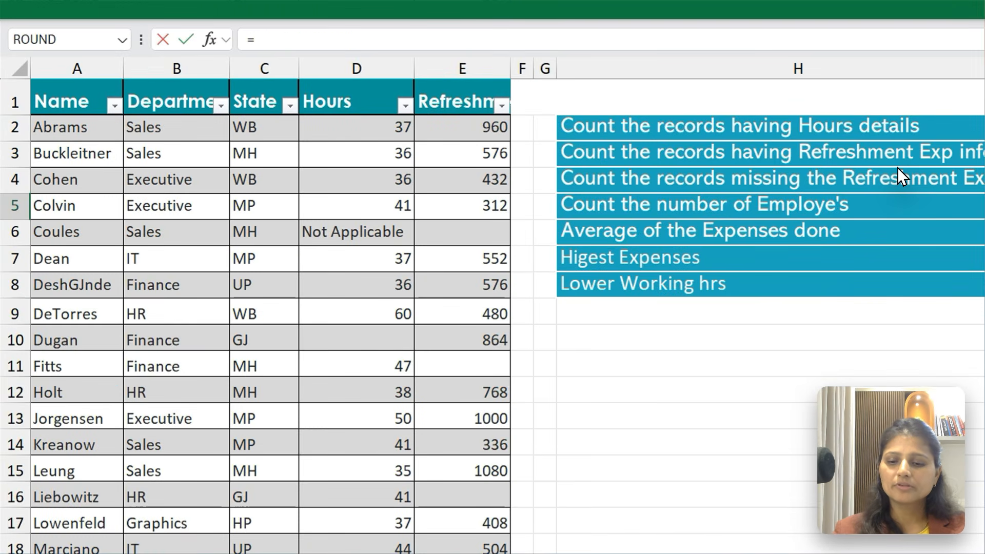
type("Coun")
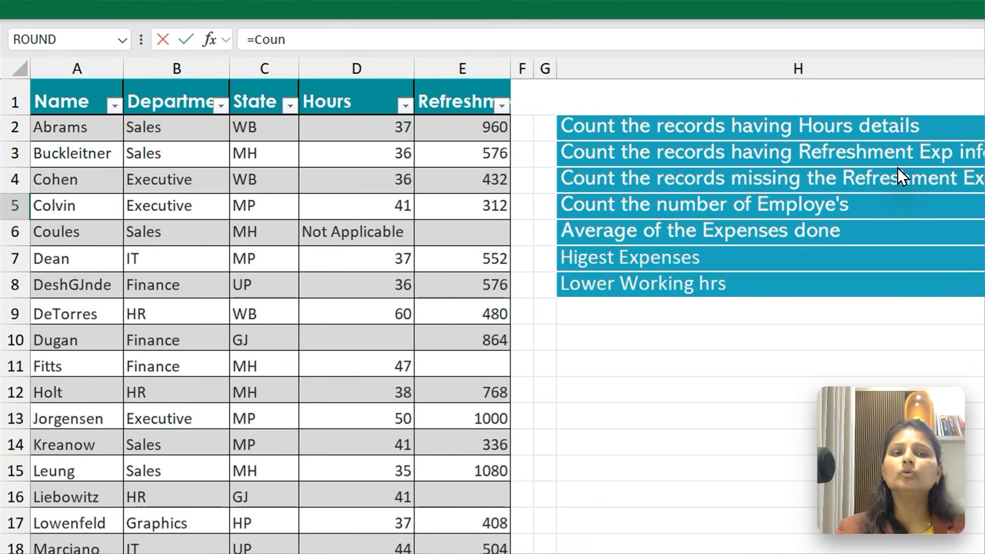
type("ta")
key("Tab")
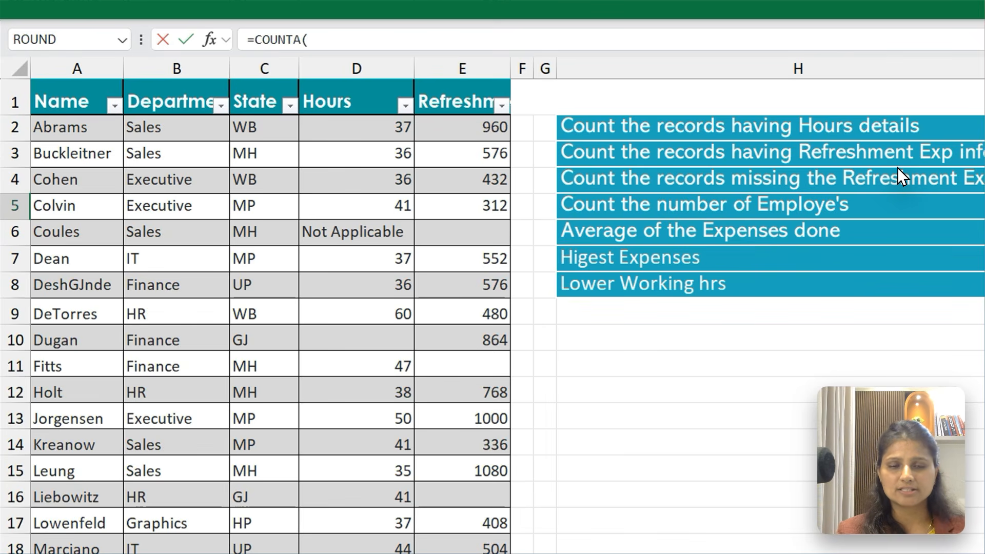
key("ctrl+Home")
key("Down")
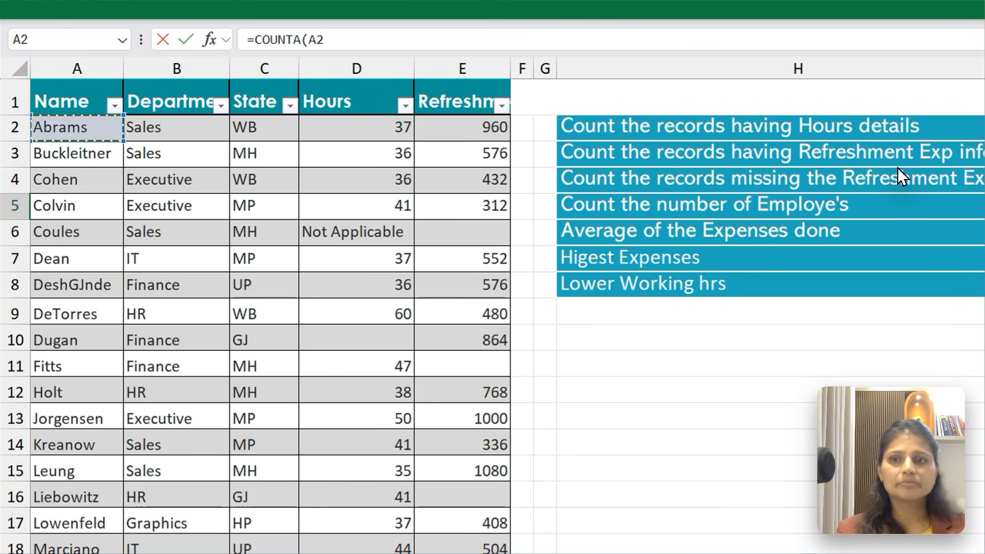
key("ctrl+shift+Down")
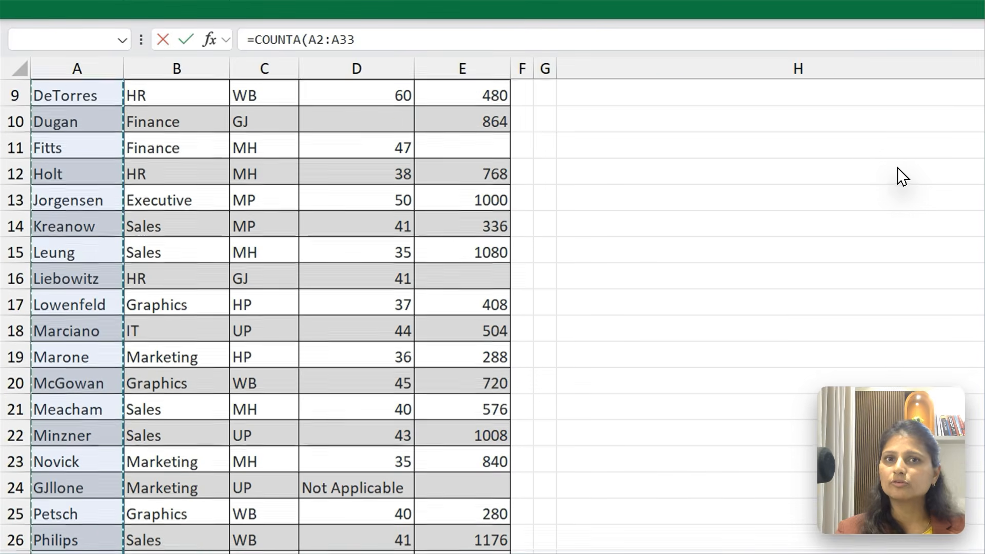
key("Return")
key("Up")
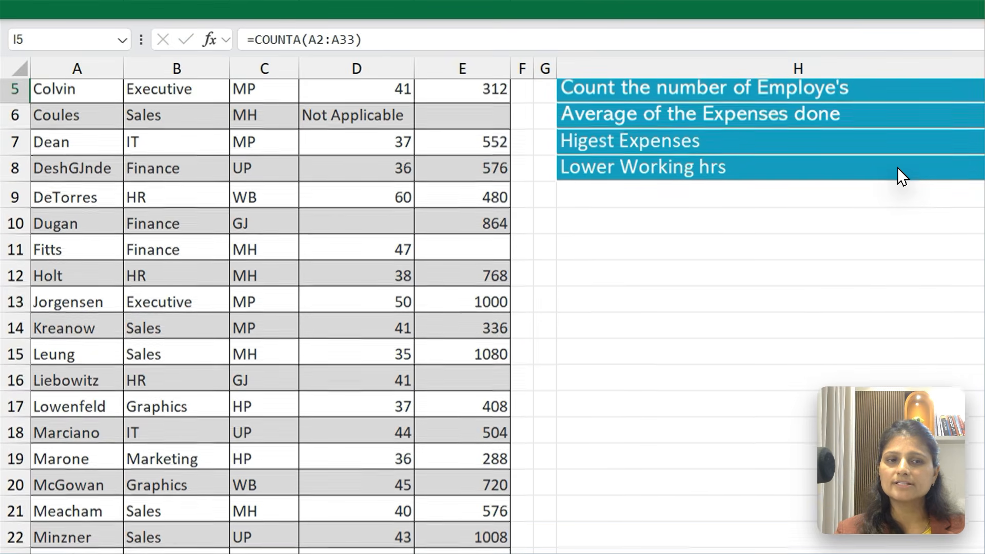
Review the count formulas in I2 to I5, ending on I6 for the average of expenses
key("Up")
key("Up")
key("Up")
key("Up")
key("Down")
key("Down")
key("Down")
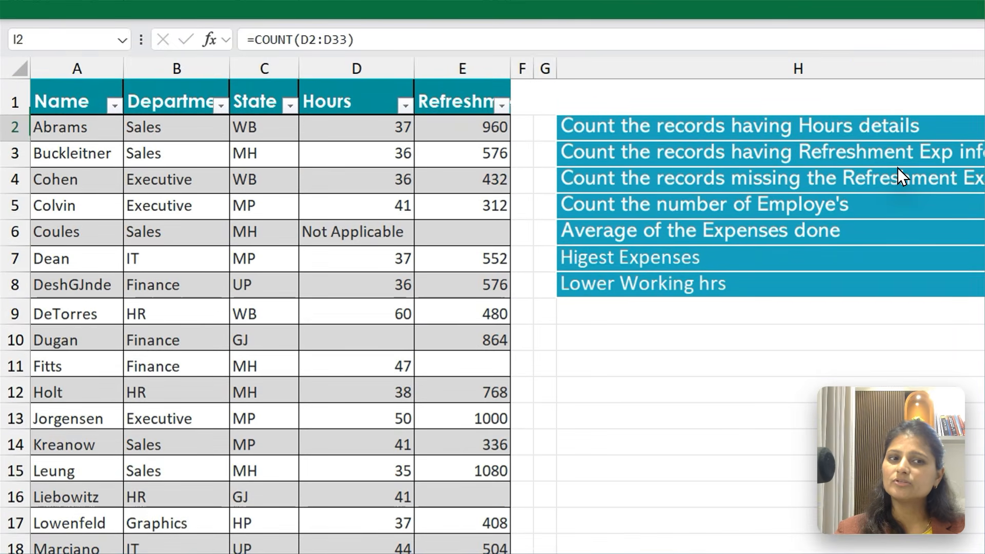
key("Down")
key("Down")
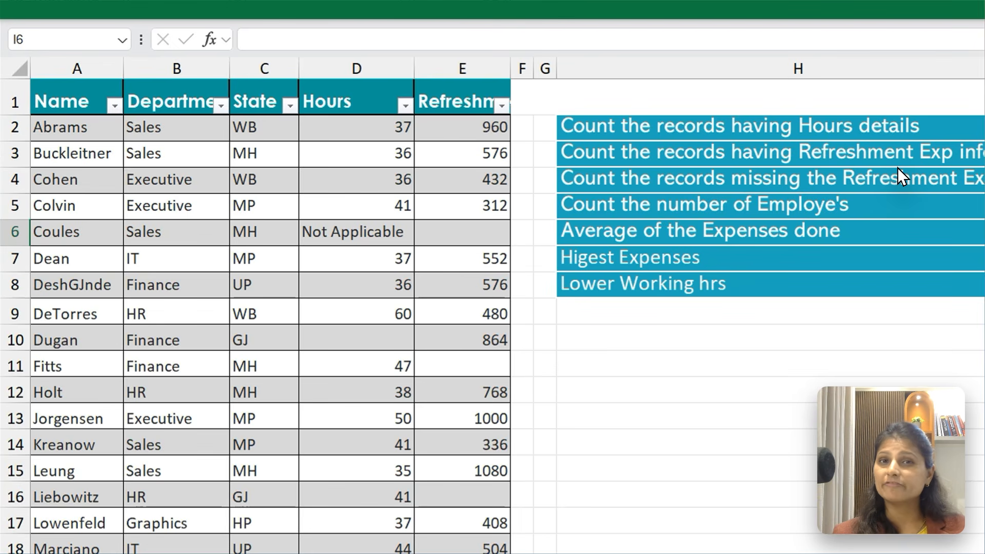
Try to start an AVERAGE formula for the question about the average of the expenses done
type("=Av")
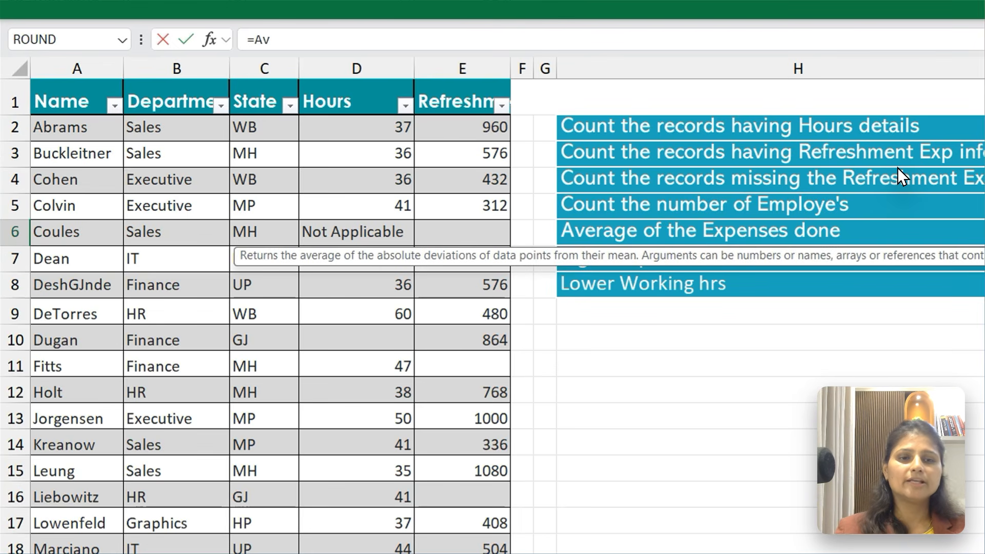
key("Escape")
key("Left")
type("=Av")
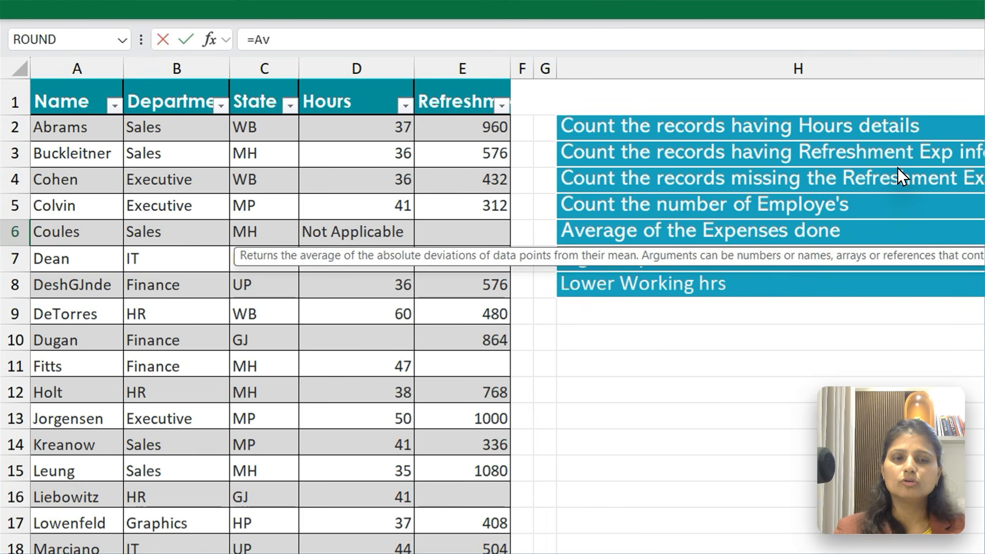
type("e")
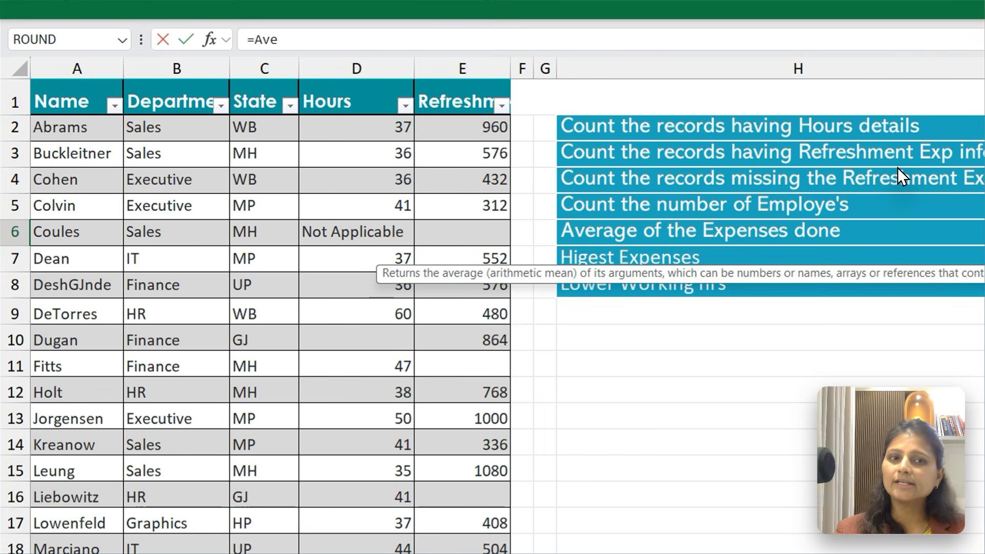
key("Tab")
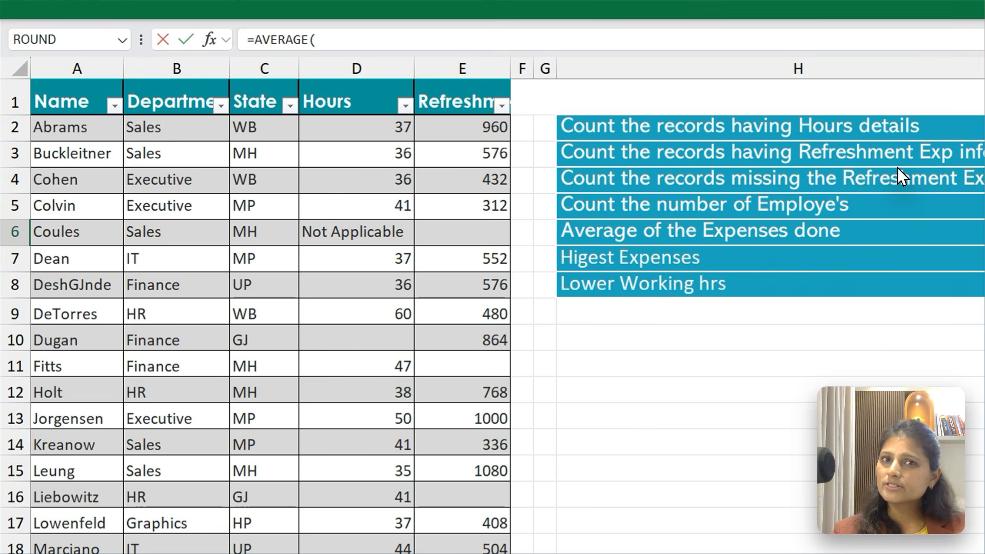
Try to give the AVERAGE formula the Refreshment expenses range E2:E33
key("ctrl+Home")
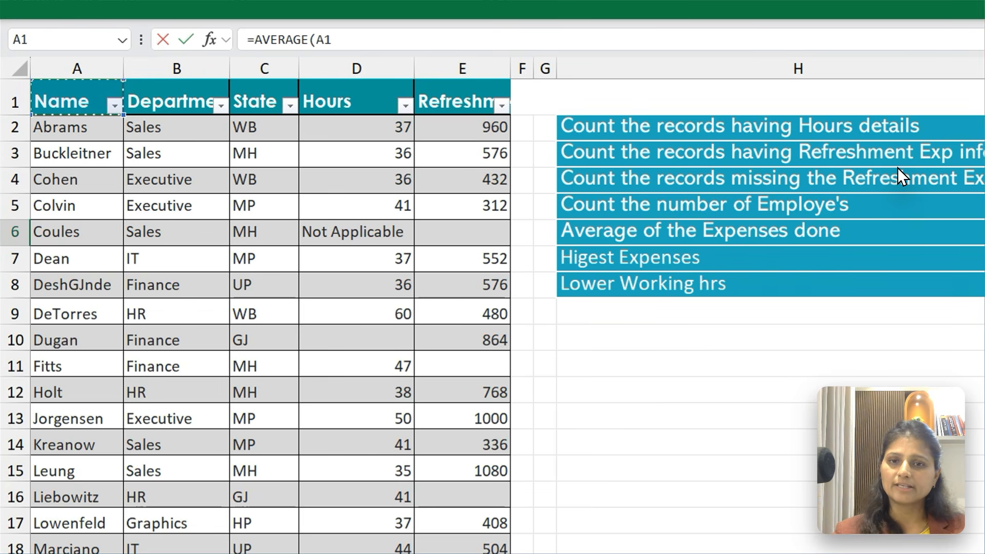
key("Right")
key("Right")
key("Right")
key("Right")
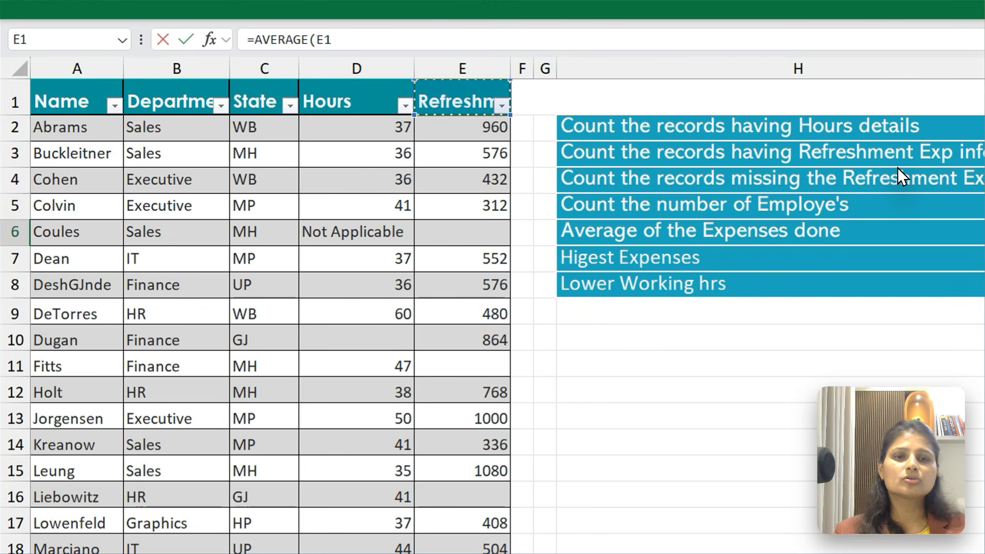
key("Down")
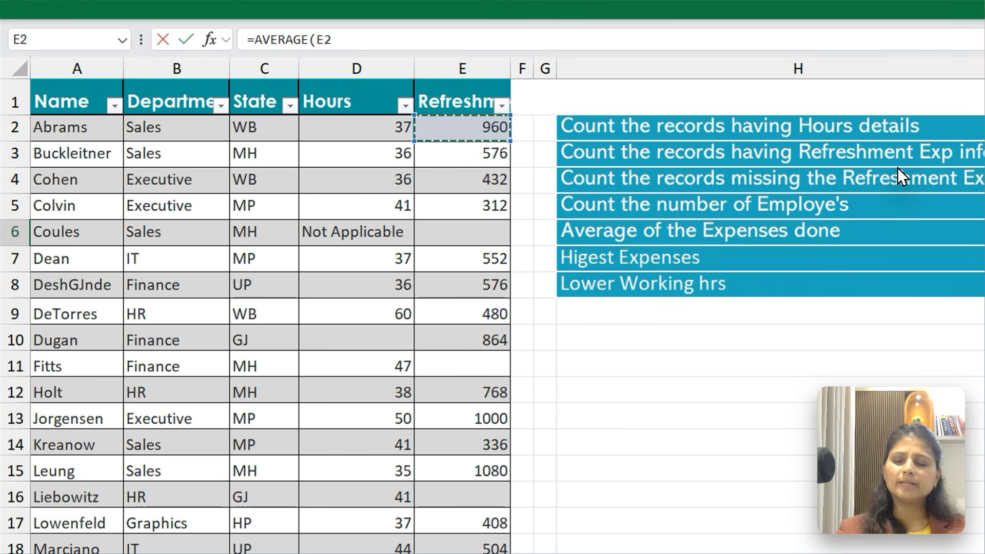
key("ctrl+shift+Down")
key("ctrl+shift+Down")
key("ctrl+shift+Down")
key("ctrl+shift+Down")
key("ctrl+shift+Down")
key("ctrl+shift+Down")
key("ctrl+shift+Down")
key("ctrl+shift+Down")
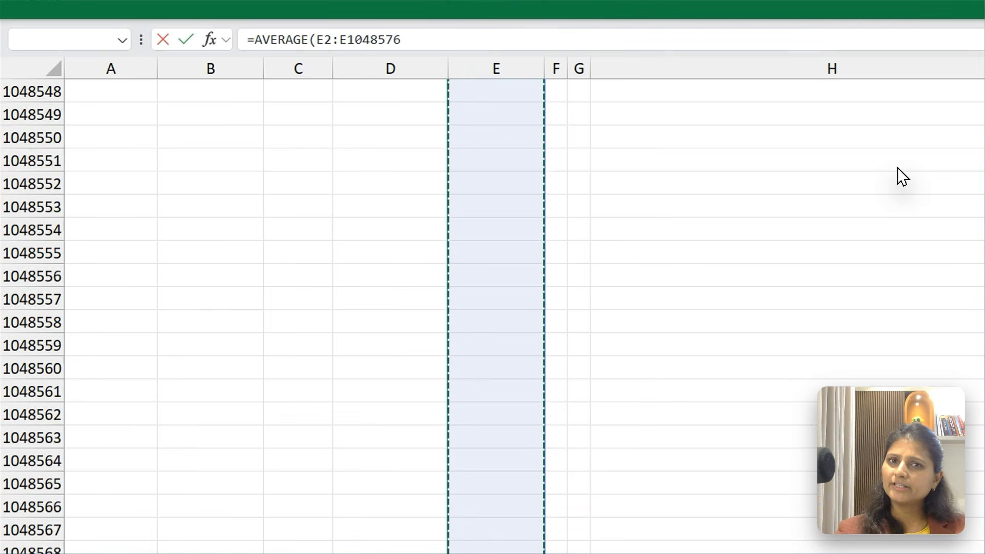
key("ctrl+shift+Up")
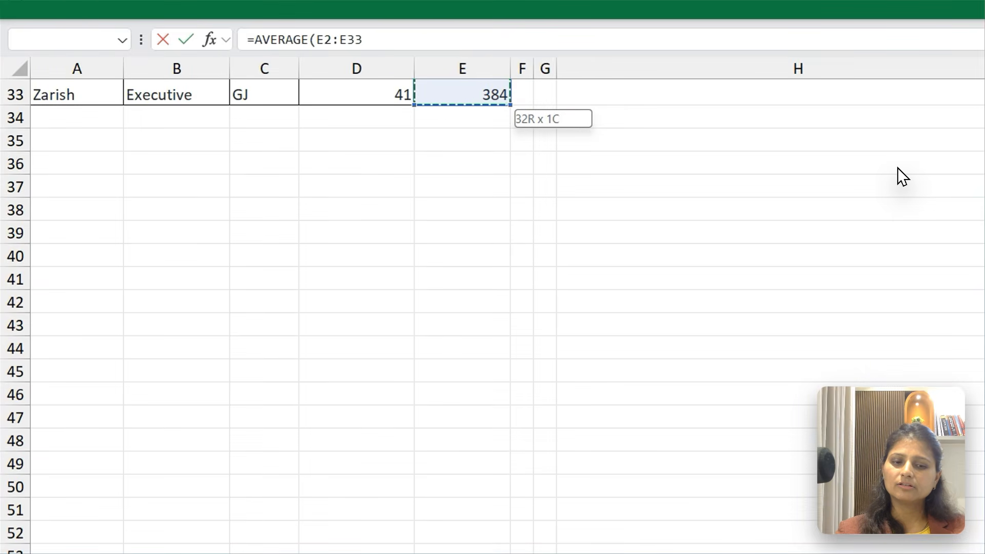
scroll(897, 167, "up", 10)
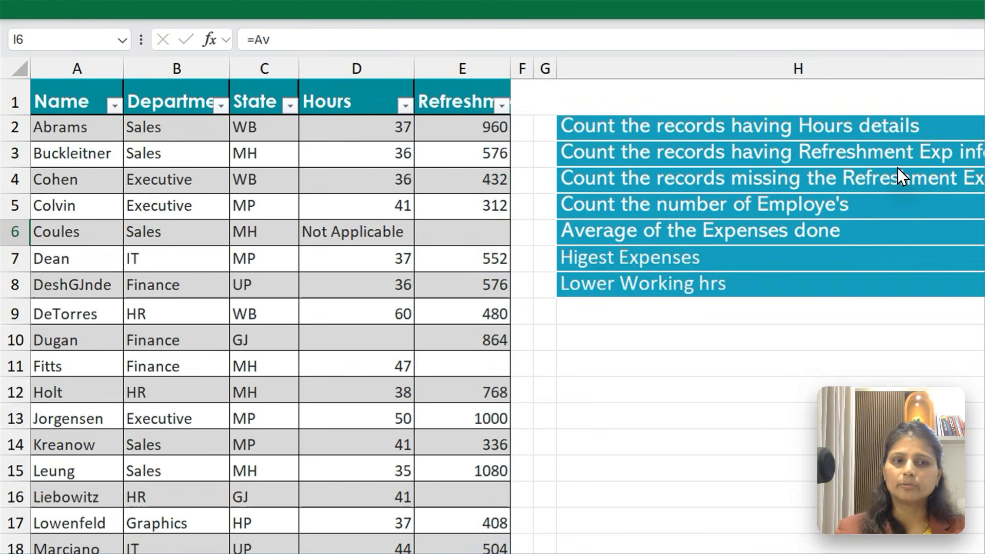
Enter an AVERAGE formula in I6 over the Refreshment expenses in E2:E33
key("BackSpace")
type("ve")
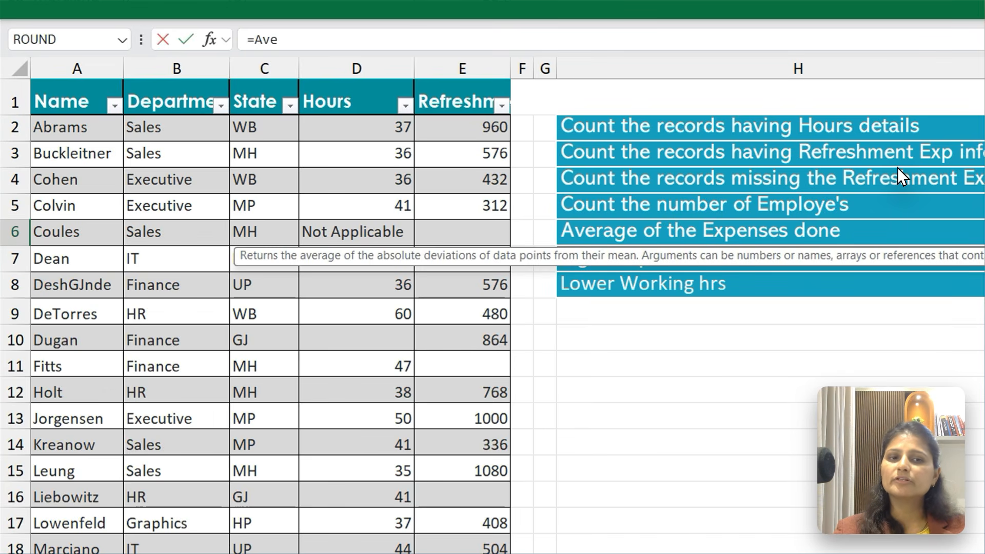
key("Down")
key("Tab")
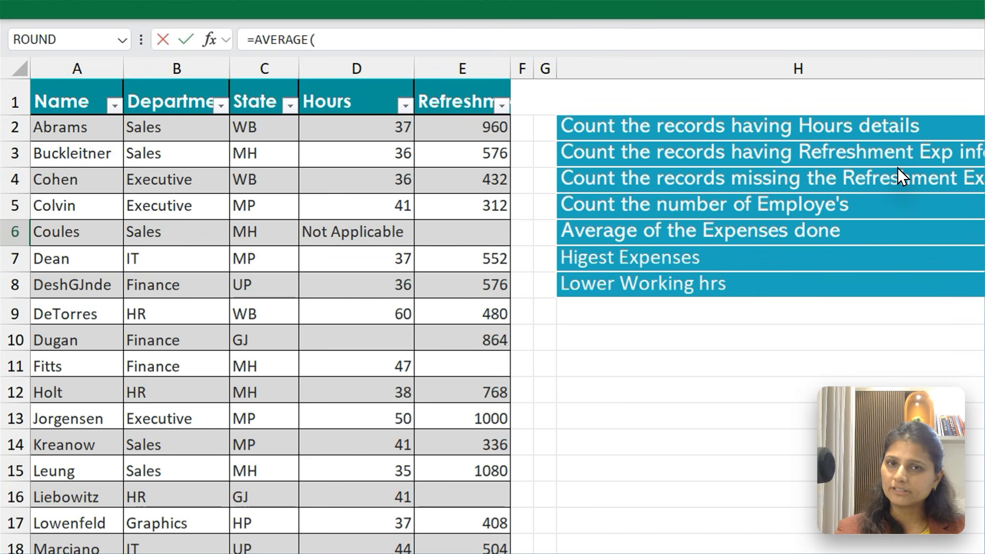
key("ctrl+Home")
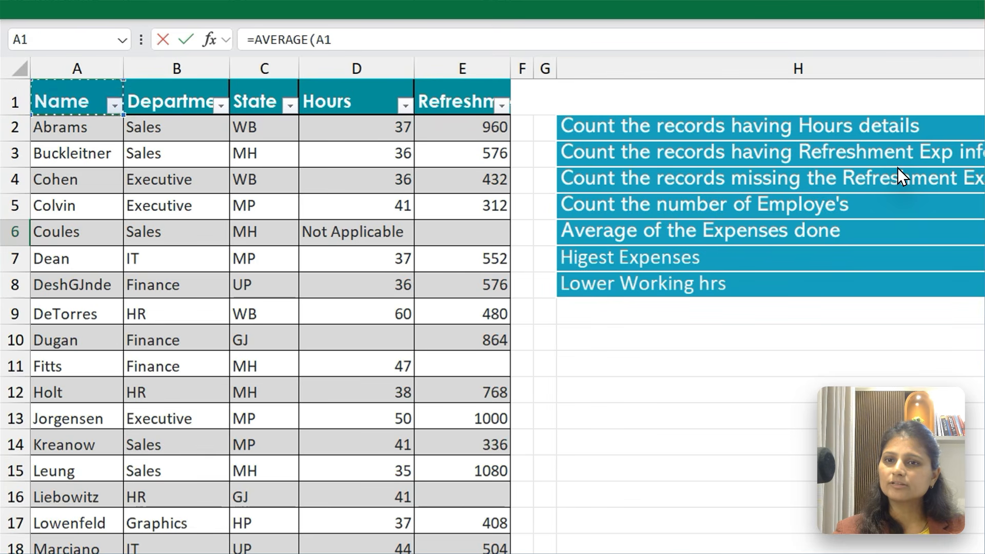
key("ctrl+Right")
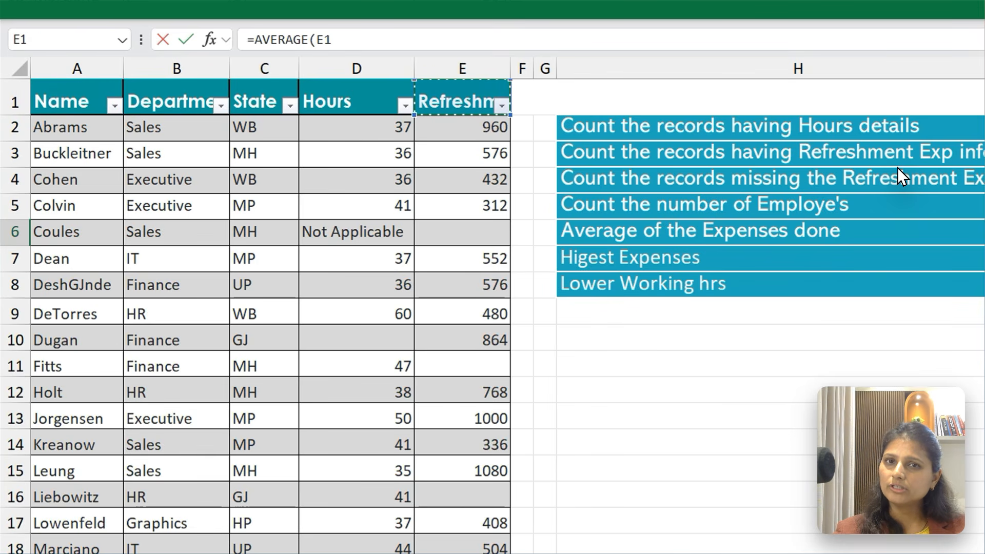
key("Down")
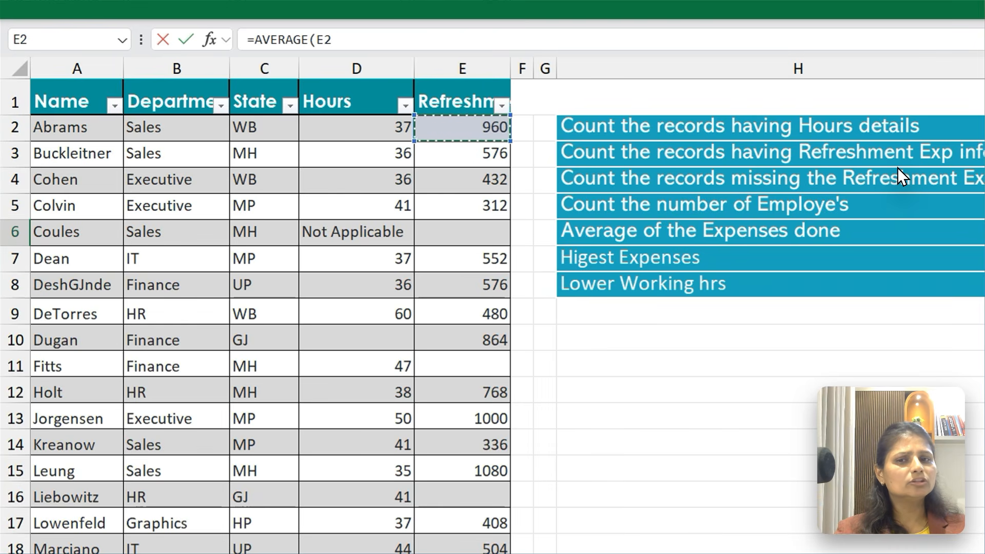
key("ctrl+shift+Down")
key("ctrl+shift+Down")
key("ctrl+shift+Down")
key("ctrl+shift+Down")
key("ctrl+shift+Down")
key("ctrl+shift+Down")
key("ctrl+shift+Down")
key("ctrl+shift+Down")
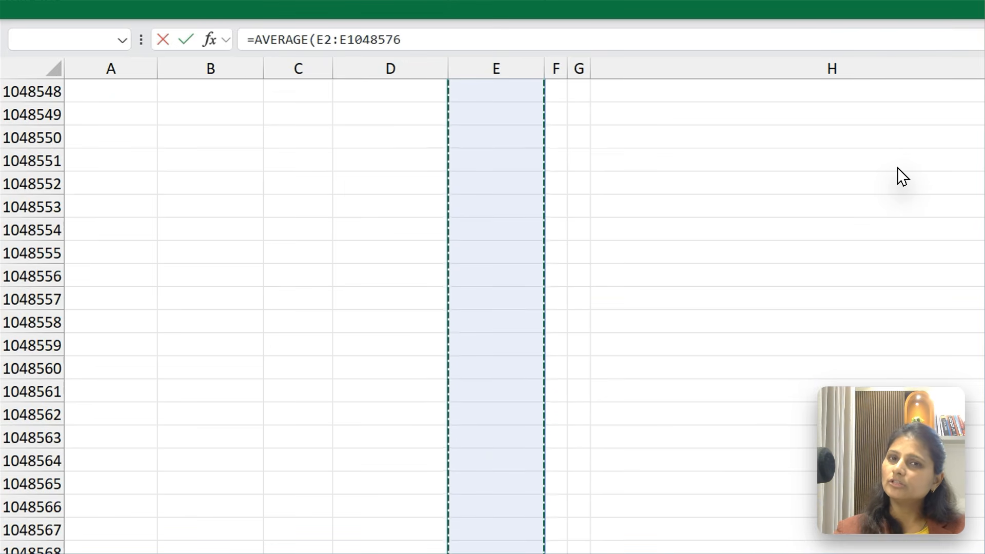
key("ctrl+shift+Up")
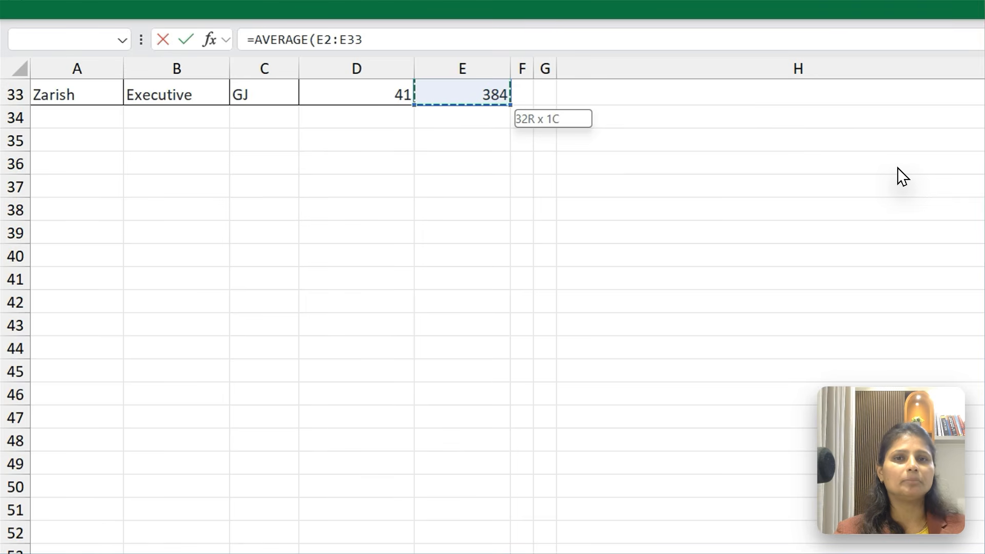
key("Return")
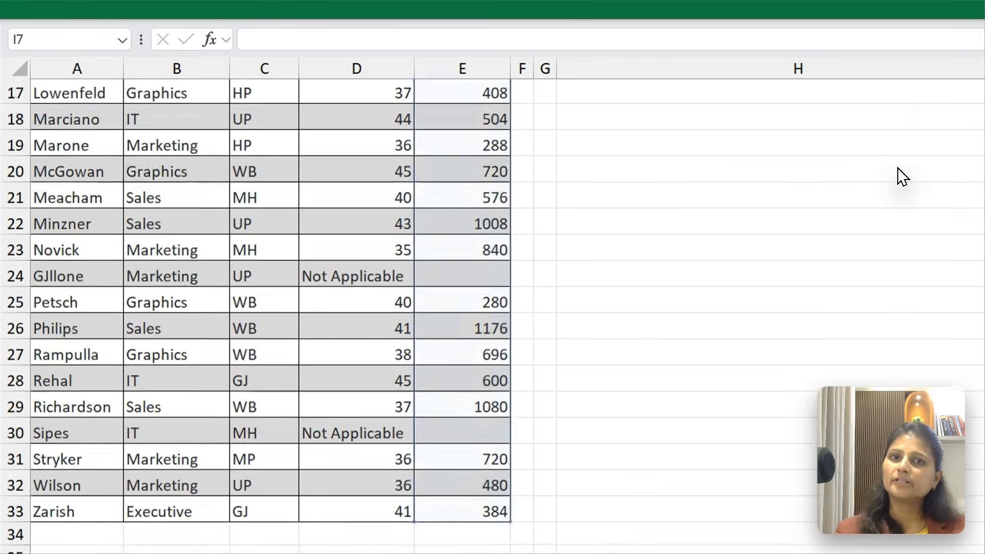
Examine the AVERAGE formula in I6 and the count formulas above it up to I2
key("Up")
key("Up")
key("Down")
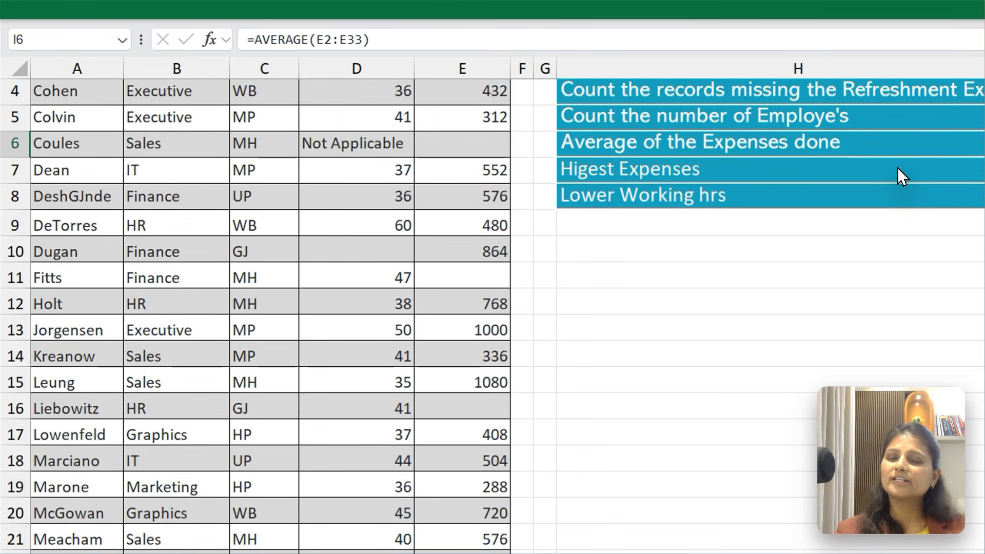
key("Up")
key("Up")
key("Up")
key("Up")
key("Up")
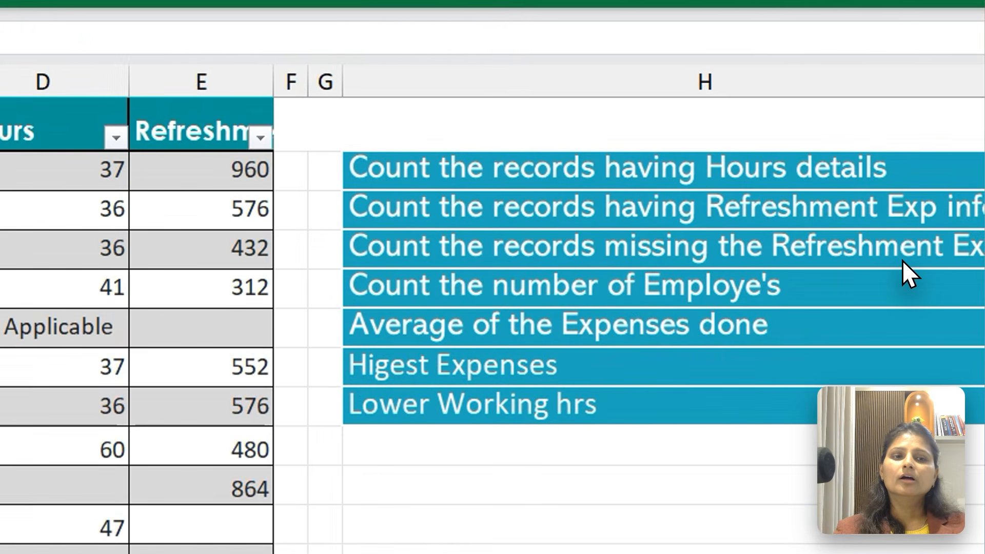
key("Down")
key("Down")
key("Down")
key("Down")
key("Down")
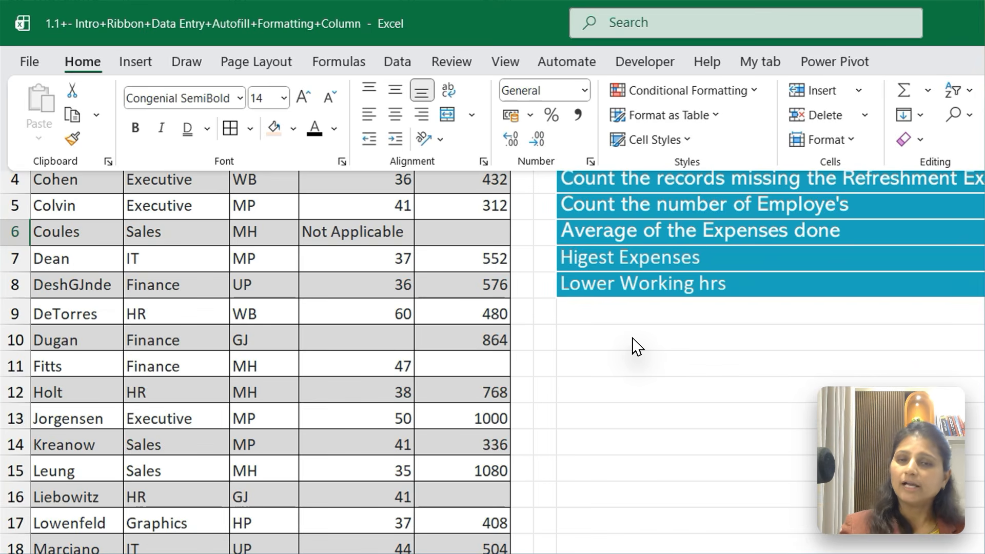
type("=ROun")
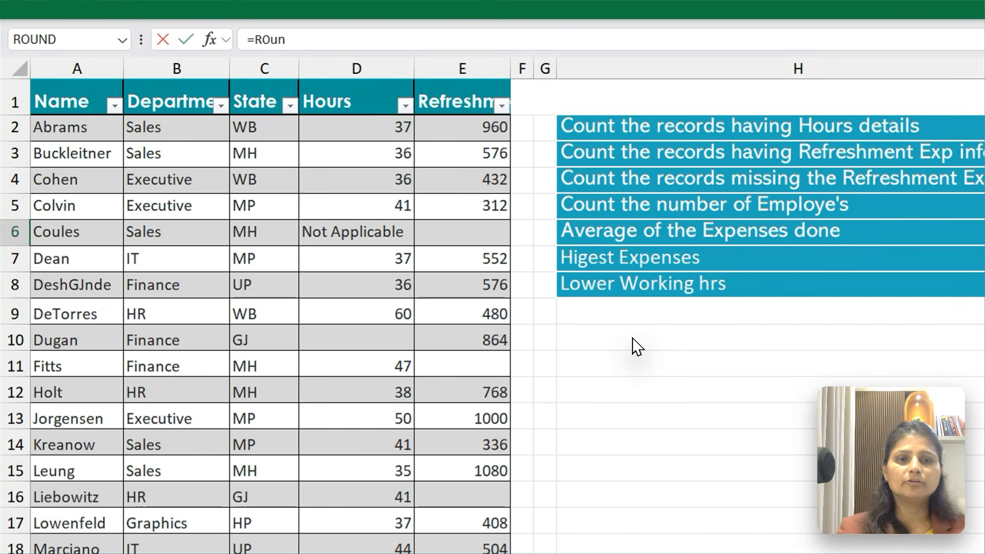
key("Escape")
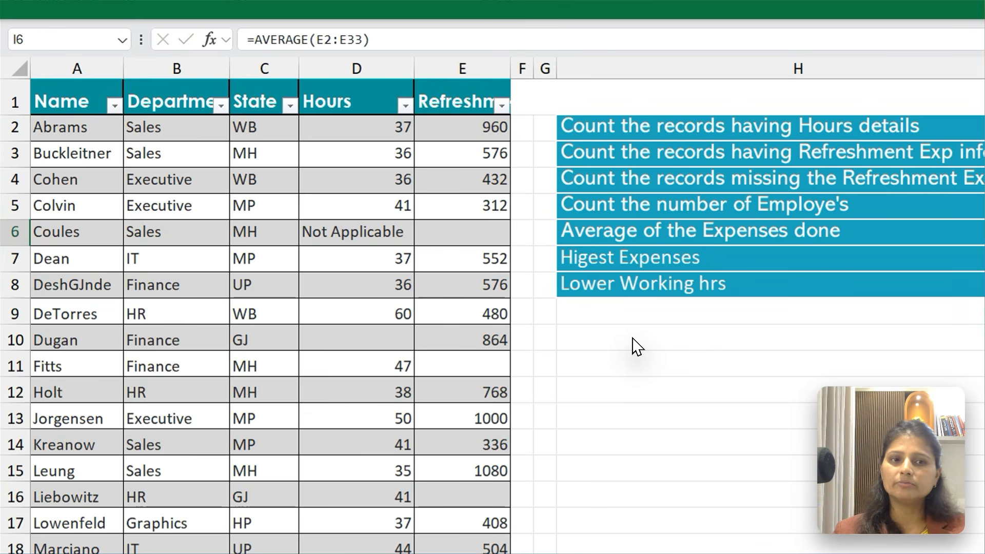
type("=")
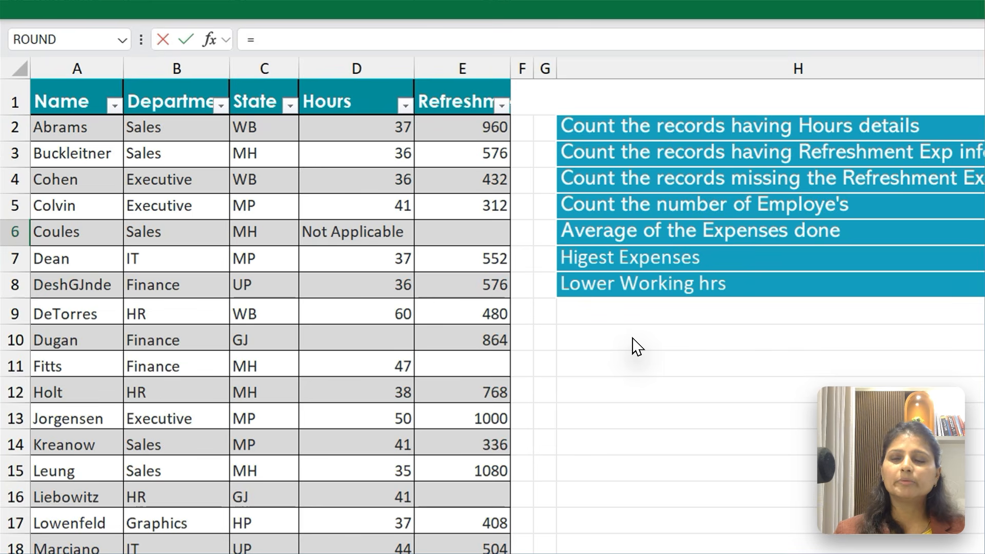
key("Escape")
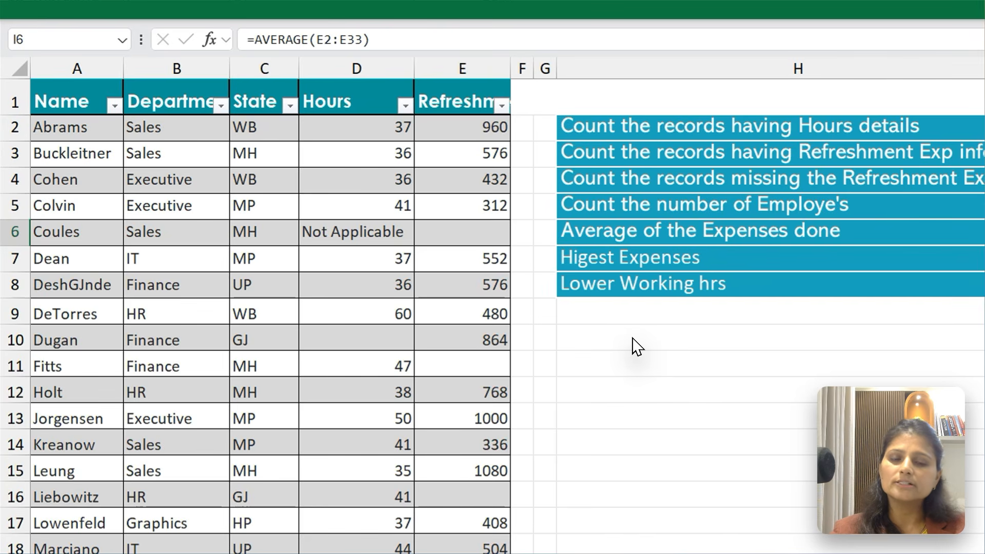
Start replacing the I6 formula with an AVERAGE nested inside a ROUND function
type("=")
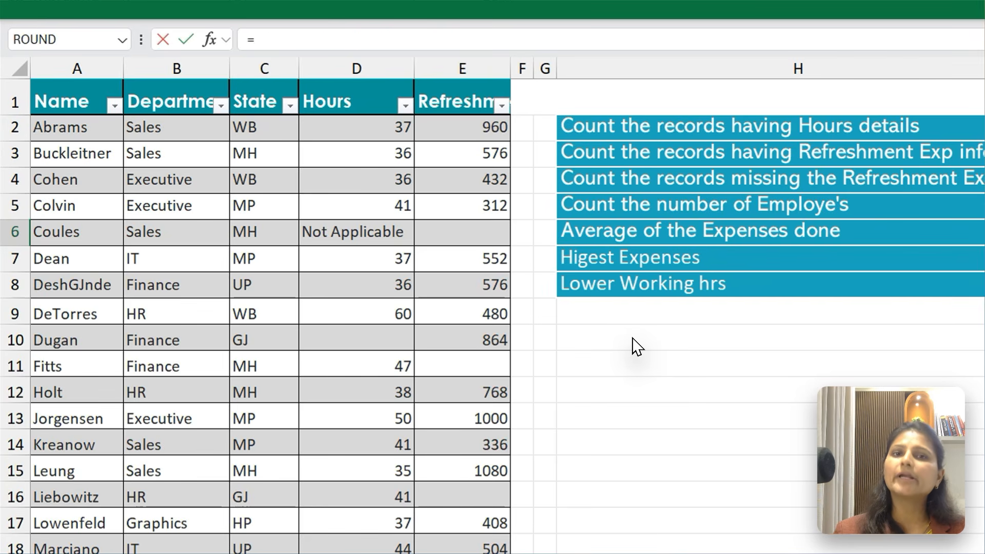
type("Rou")
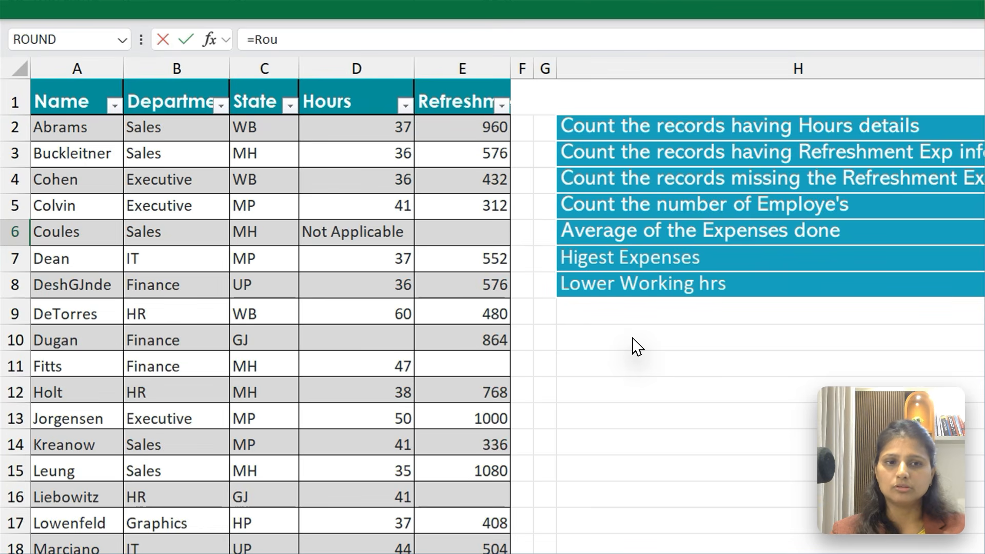
key("Tab")
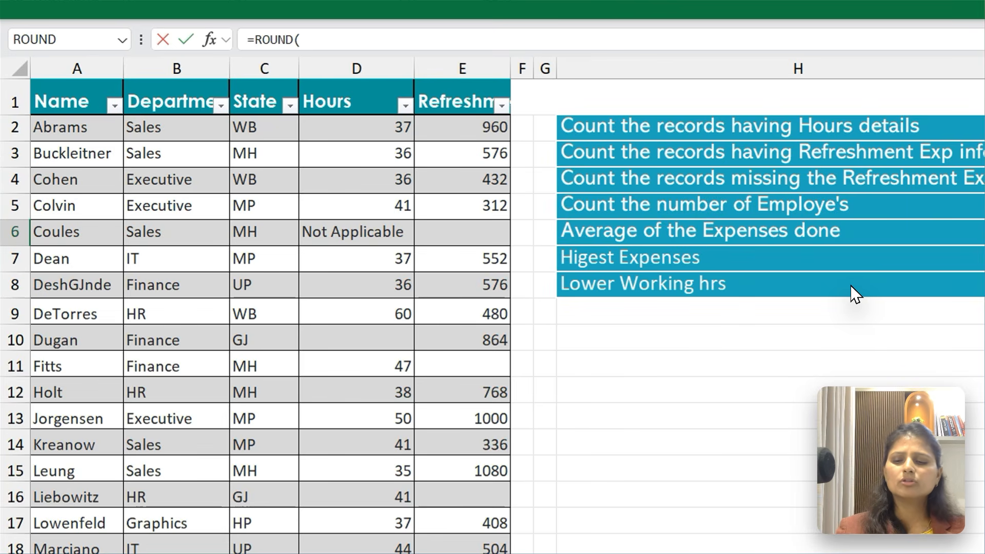
type("Av")
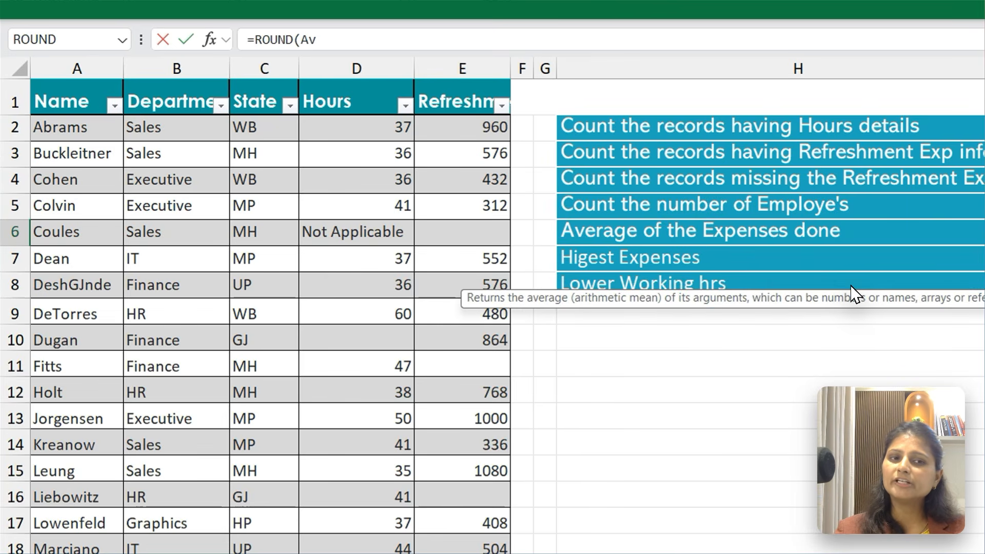
key("Tab")
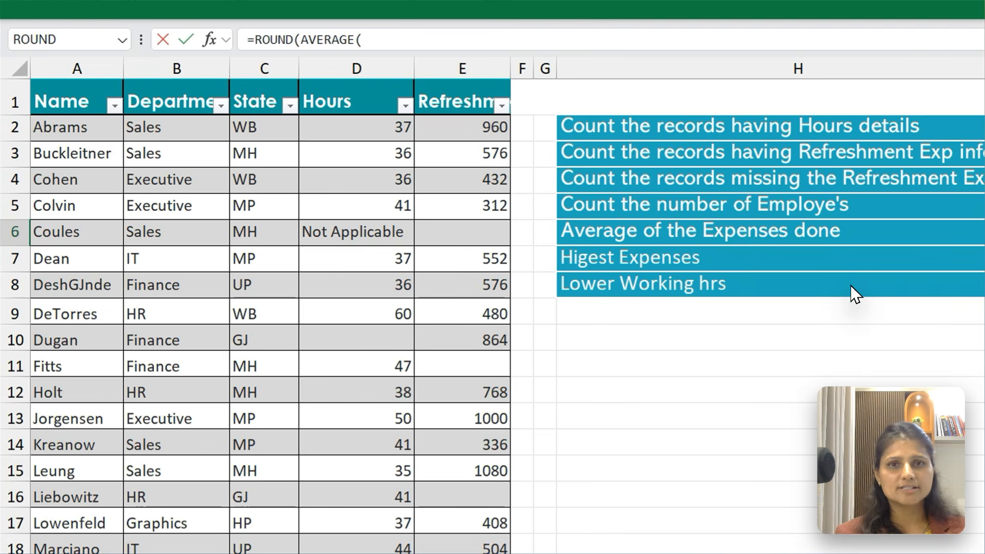
Give the nested AVERAGE the Refreshment expenses range E2:E33
key("ctrl+Home")
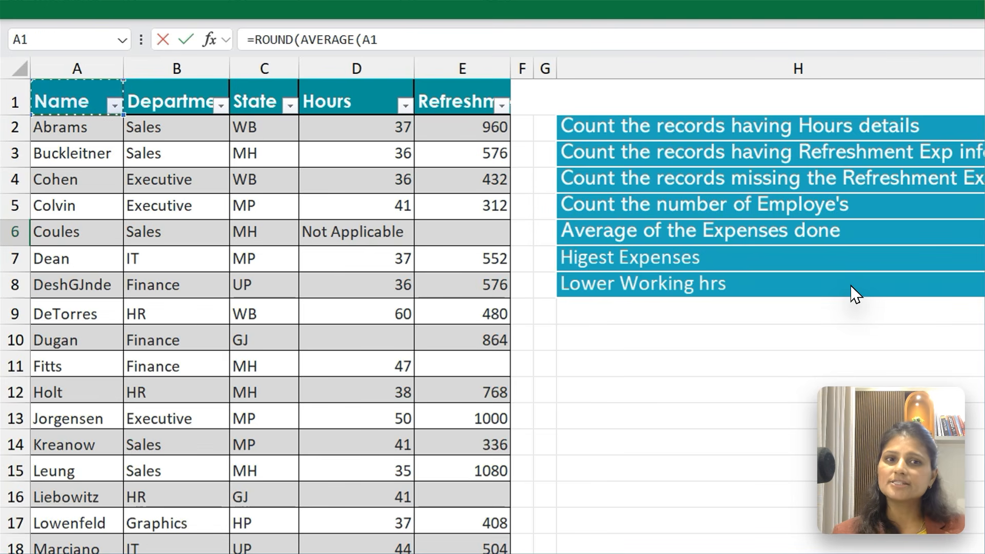
key("ctrl+Right")
key("Down")
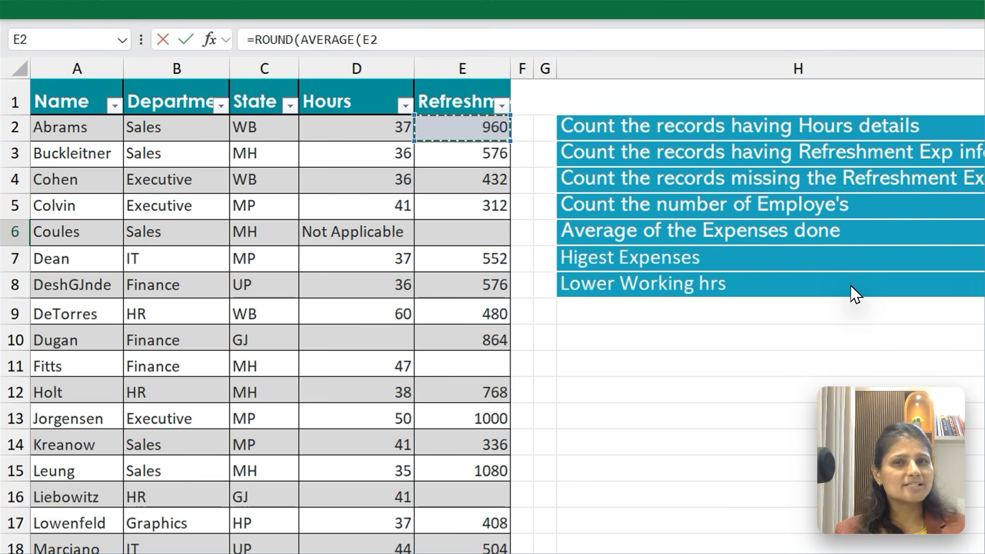
key("shift+Down")
key("shift+Down")
key("shift+Down")
key("shift+Down")
key("shift+Down")
key("shift+Down")
key("shift+Down")
key("shift+Down")
key("shift+Down")
key("shift+Down")
key("shift+Down")
key("shift+Down")
key("shift+Down")
key("ctrl+shift+Down")
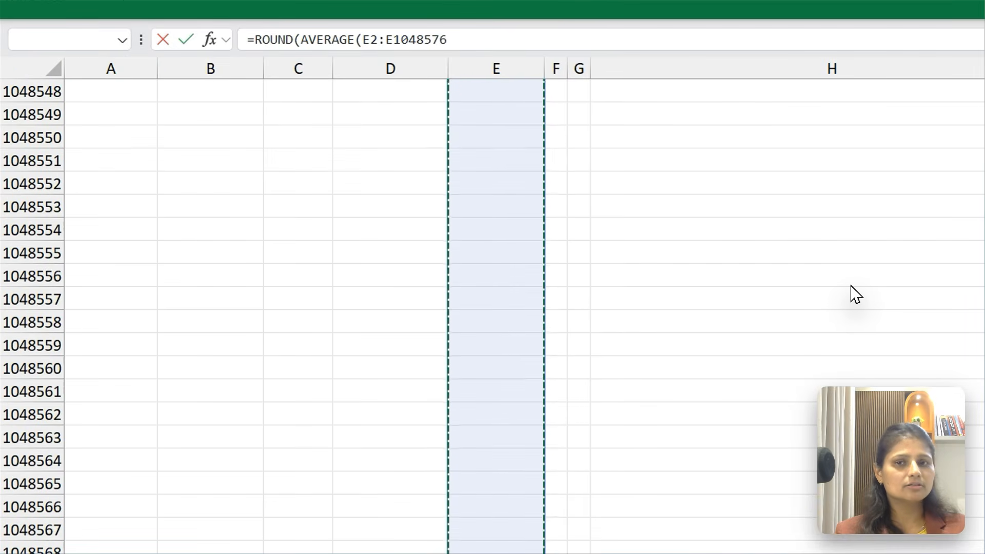
key("ctrl+shift+Up")
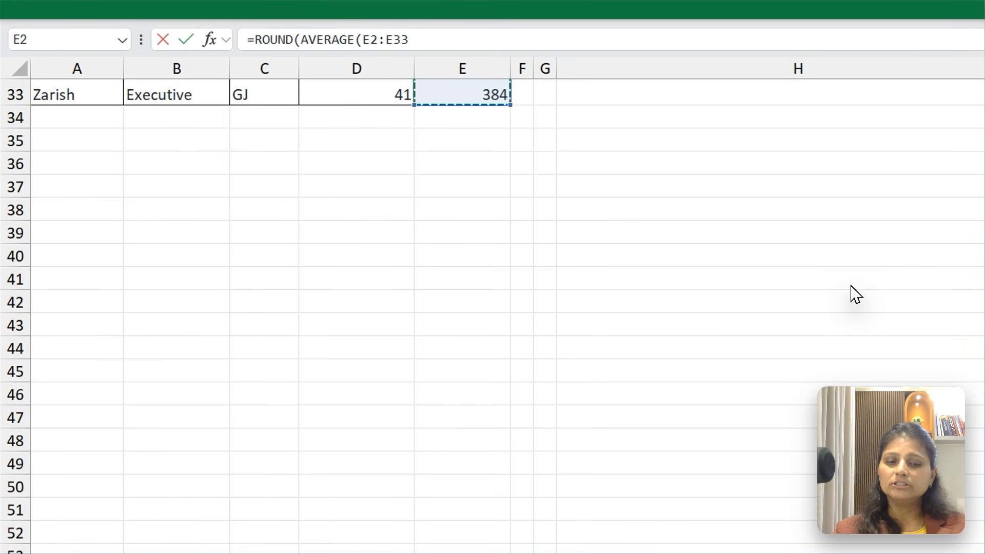
scroll(855, 295, "up", 10)
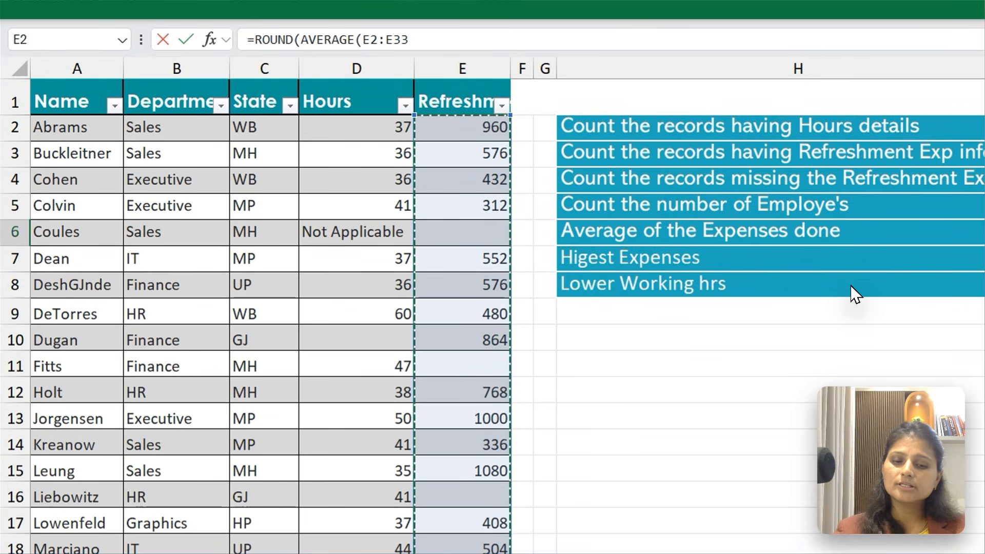
Complete the ROUND formula in I6 with 4 decimal places and accept the closing-bracket correction
type("),")
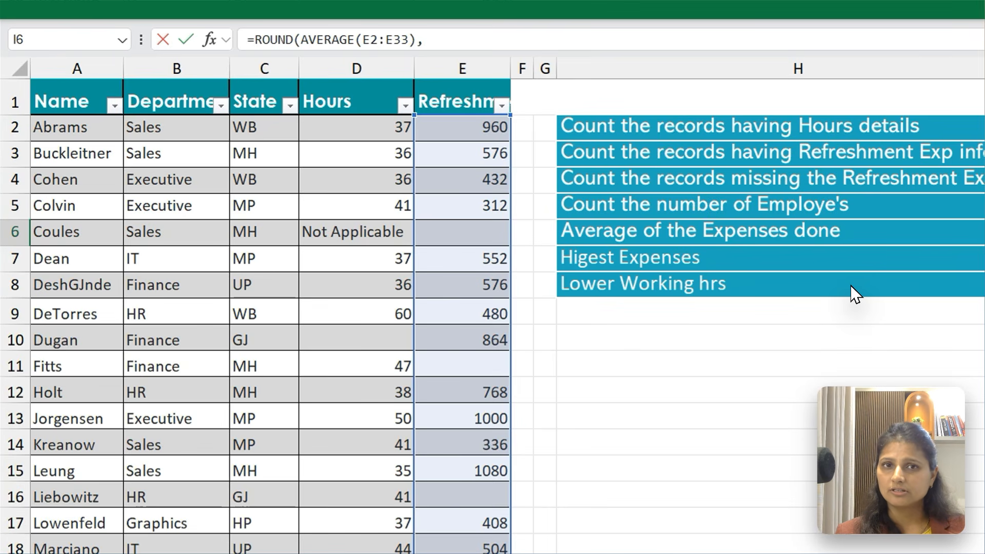
type("4")
key("Return")
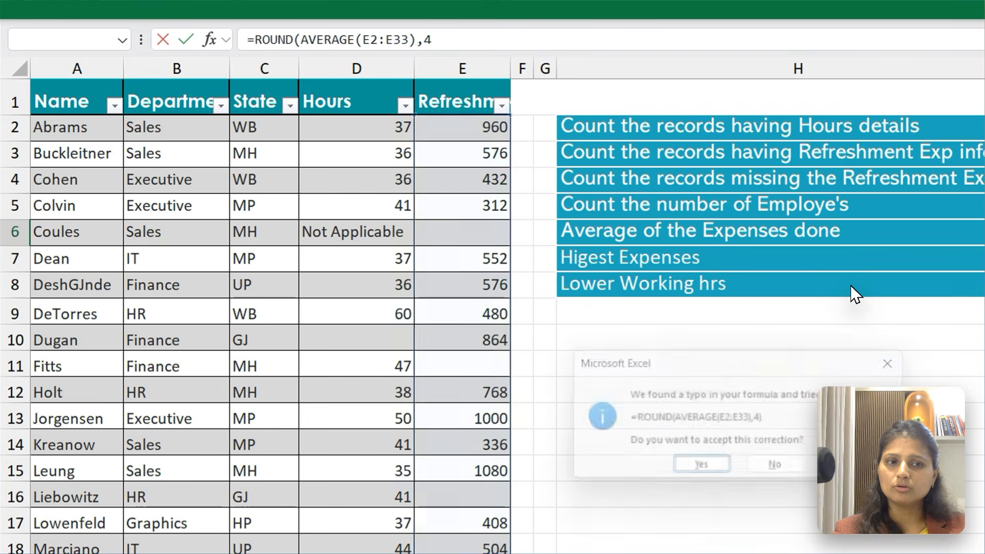
key("Return")
key("Up")
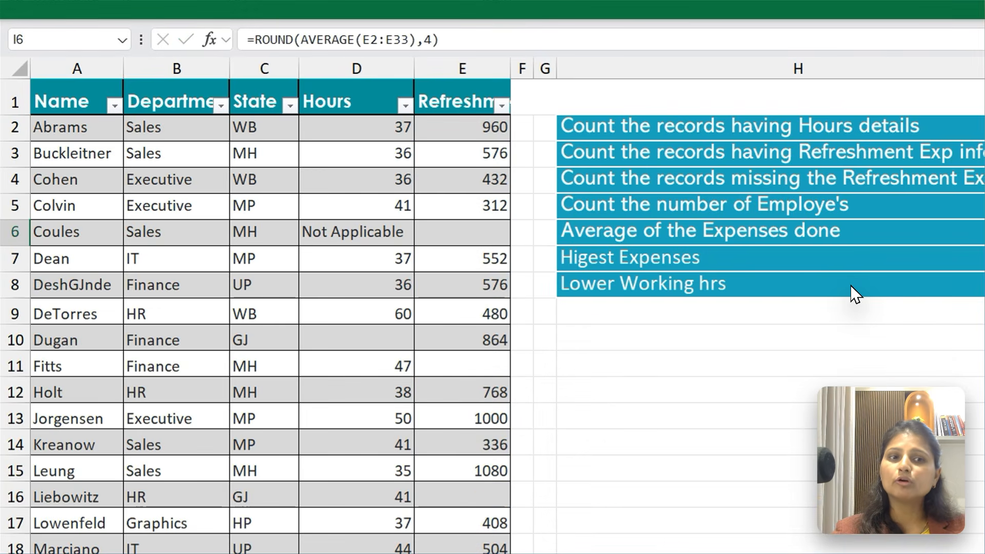
Change the number of decimals in the I6 ROUND formula to 2
key("F2")
key("Left")
key("BackSpace")
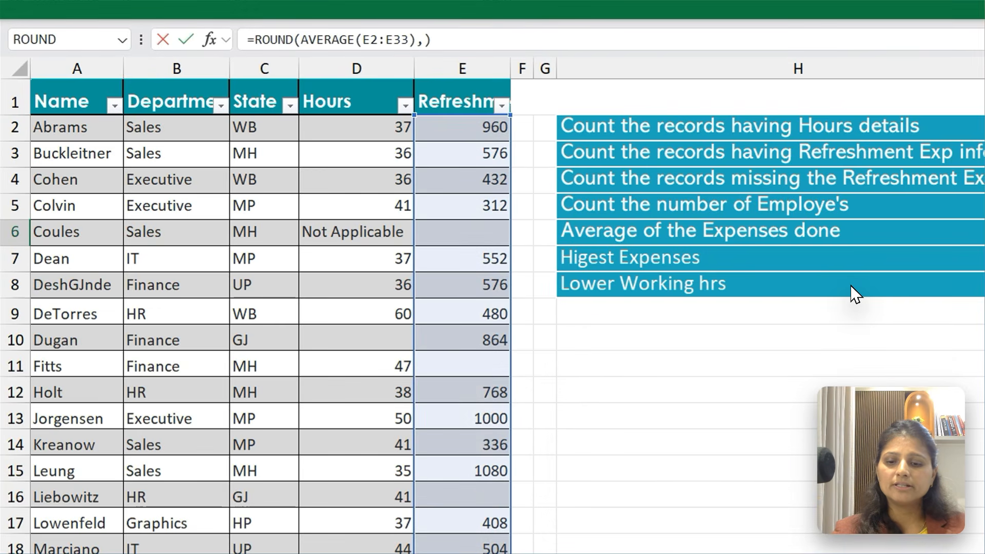
type("2")
key("Return")
key("Up")
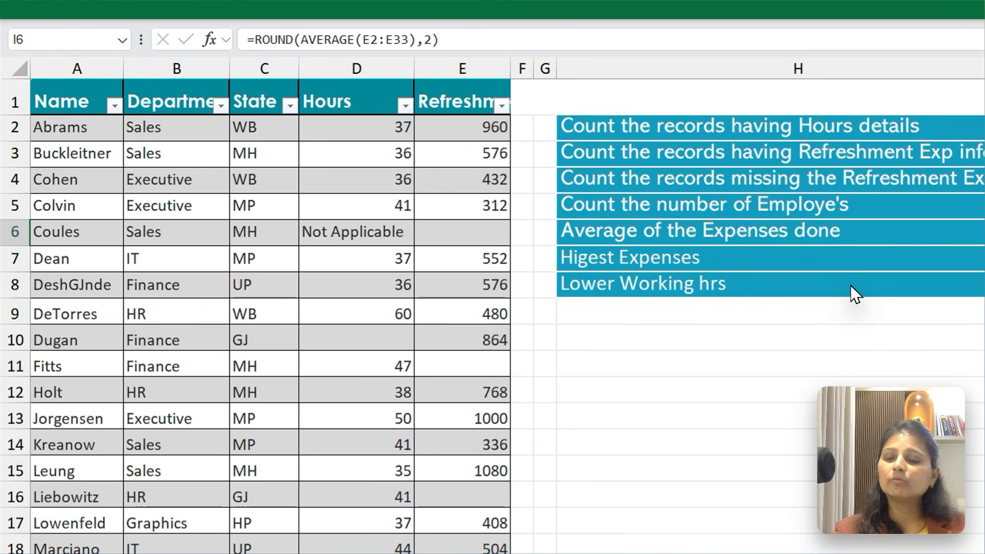
Set the I6 ROUND formula to 1 decimal place
key("F2")
key("Left")
key("BackSpace")
type("1")
key("Return")
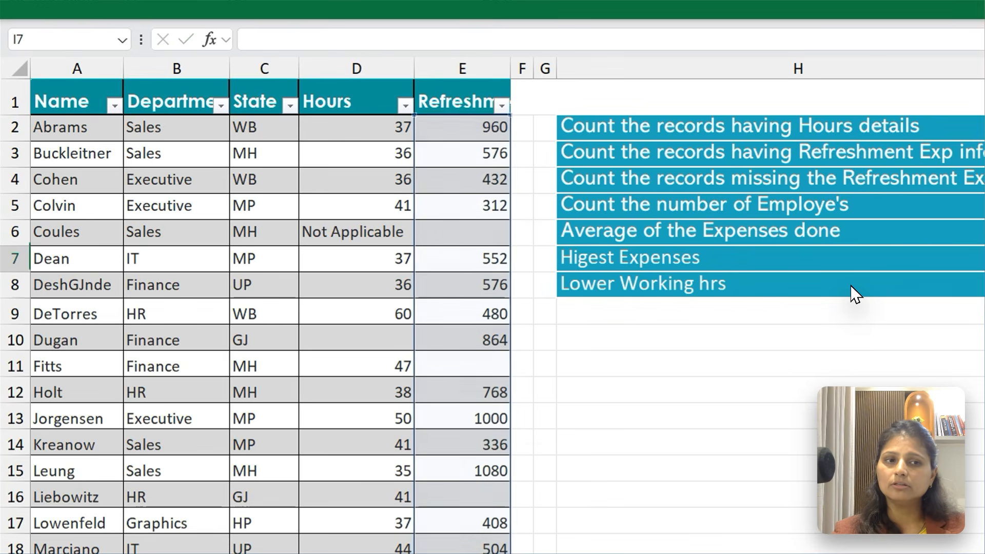
Round the average in I6 to a whole number by using 0 decimals
key("Up")
key("F2")
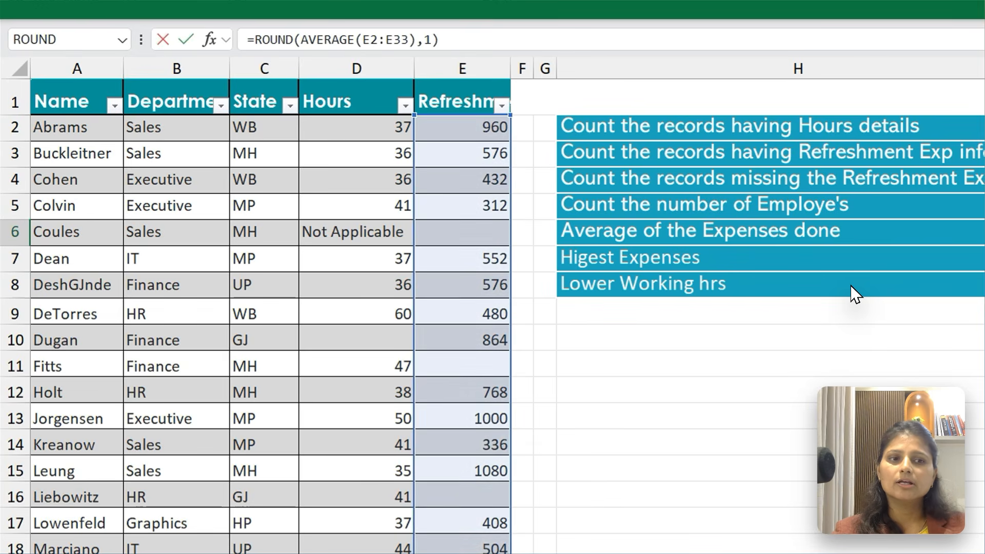
key("Left")
key("BackSpace")
type("0")
key("Return")
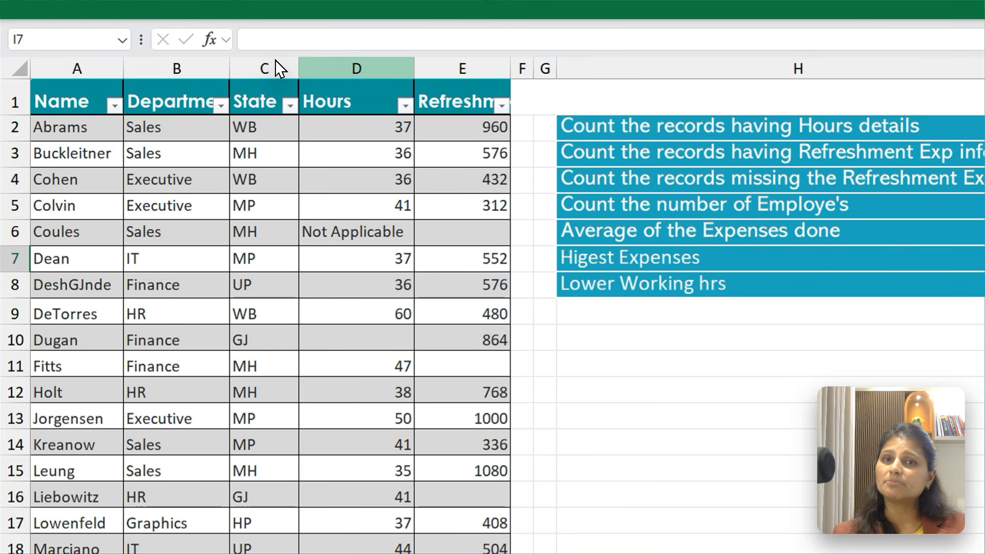
Try to answer the highest expenses question in I7 with a MAX formula over the Hours range D2:D33
type("=Max")
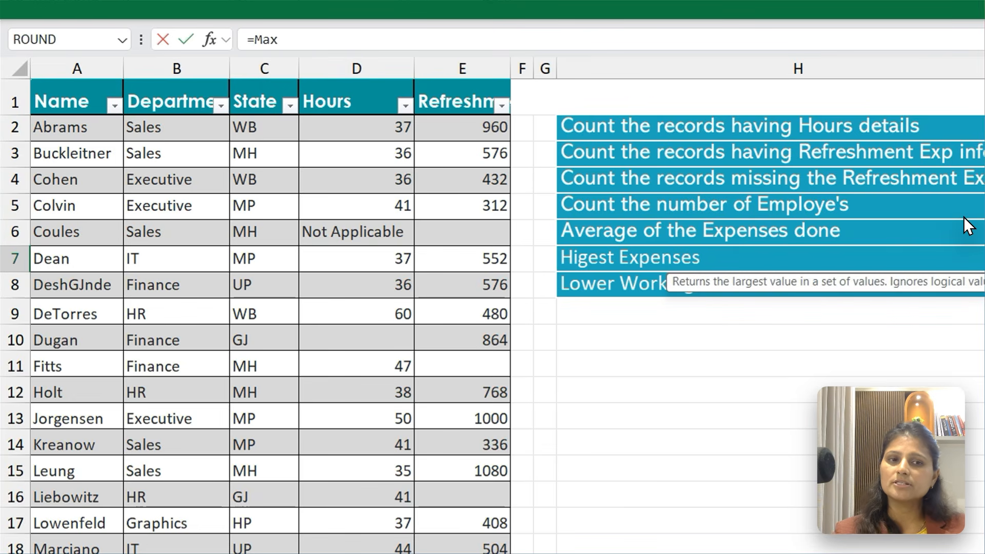
key("Tab")
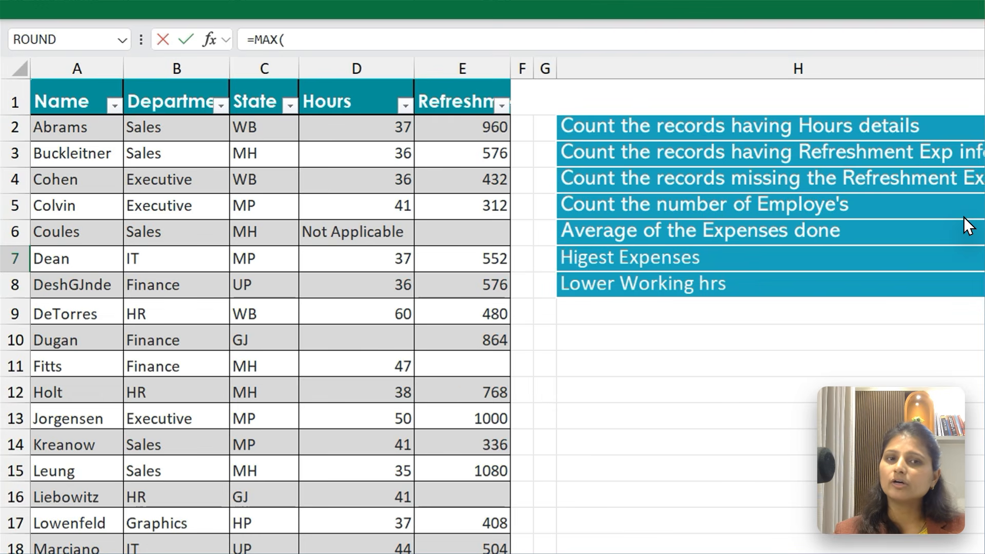
key("Left")
key("Left")
key("Left")
key("Left")
key("Left")
key("ctrl+Up")
key("Down")
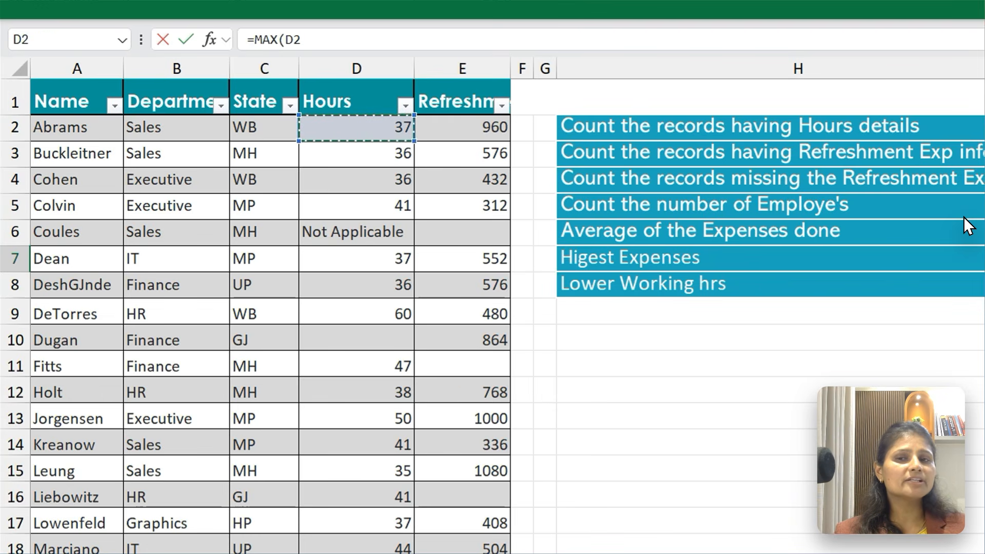
key("ctrl+shift+Down")
key("ctrl+shift+Down")
key("ctrl+shift+Down")
key("ctrl+shift+Down")
key("ctrl+shift+Up")
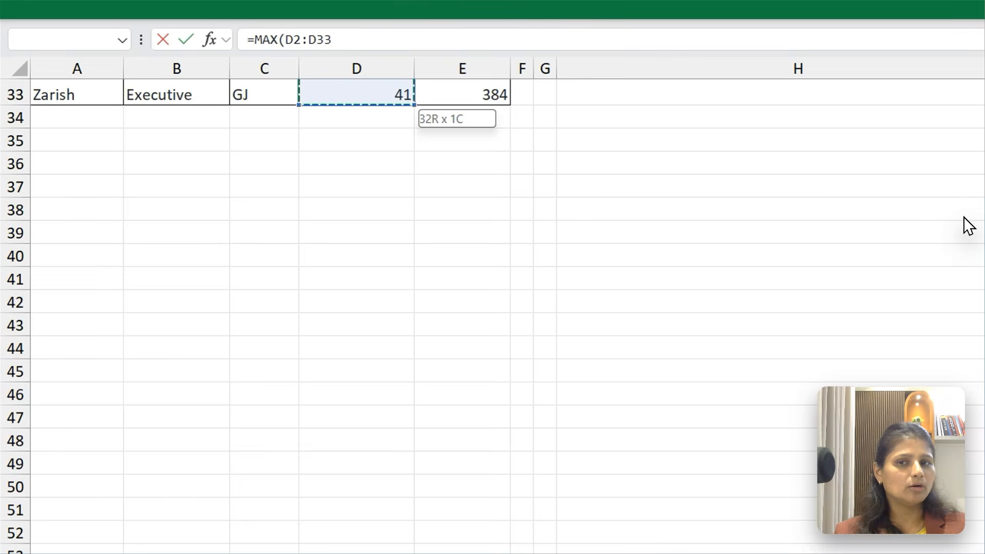
scroll(963, 216, "up", 11)
key("Return")
key("Up")
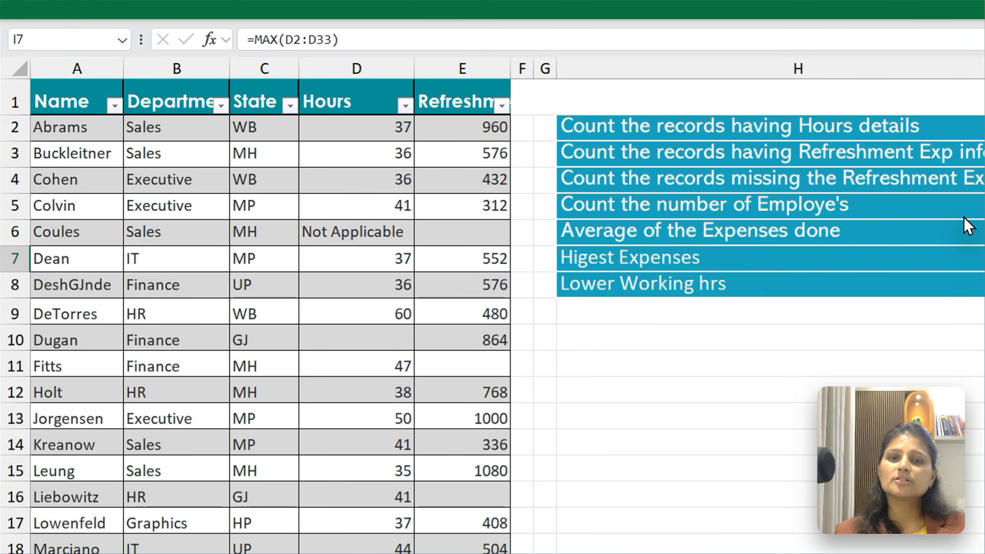
Replace the formula in I7 with a MAX over the Refreshment expenses in column E, starting from E2
type("=Max")
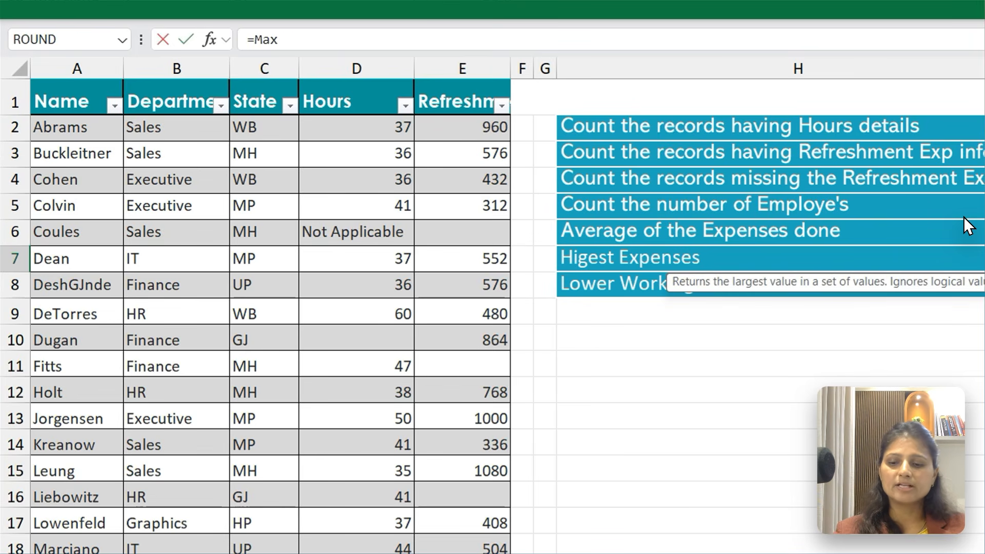
key("Tab")
key("ctrl+Home")
key("Right")
key("Right")
key("Right")
key("Right")
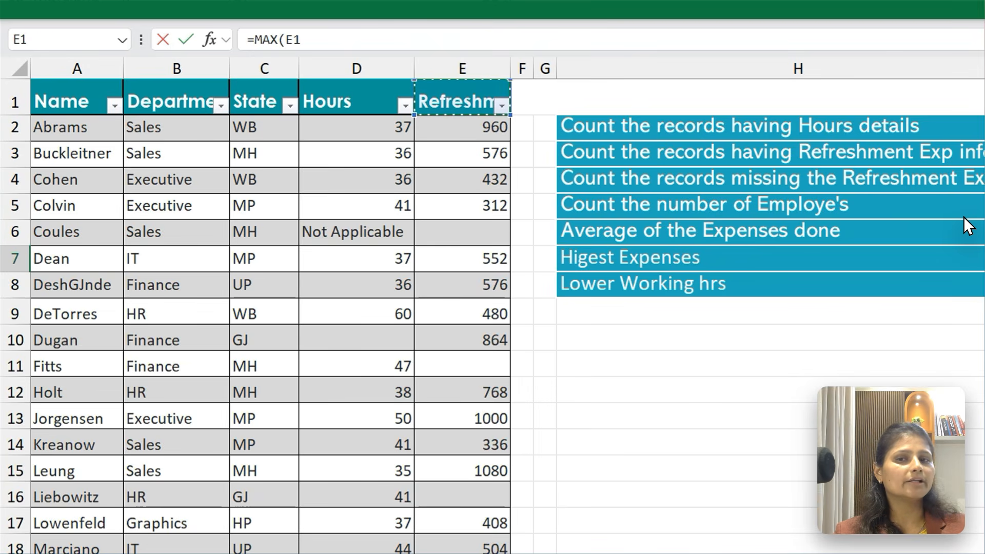
key("Down")
key("ctrl+shift+Down")
key("ctrl+shift+Down")
key("ctrl+shift+Down")
key("ctrl+shift+Down")
key("ctrl+shift+Down")
key("ctrl+shift+Down")
key("ctrl+shift+Down")
key("ctrl+shift+Down")
key("ctrl+shift+Down")
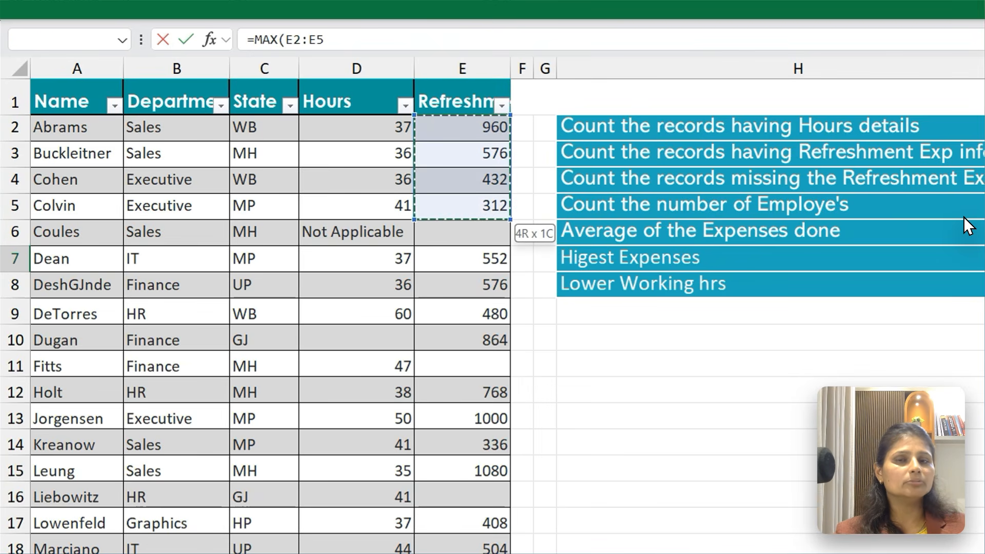
key("Return")
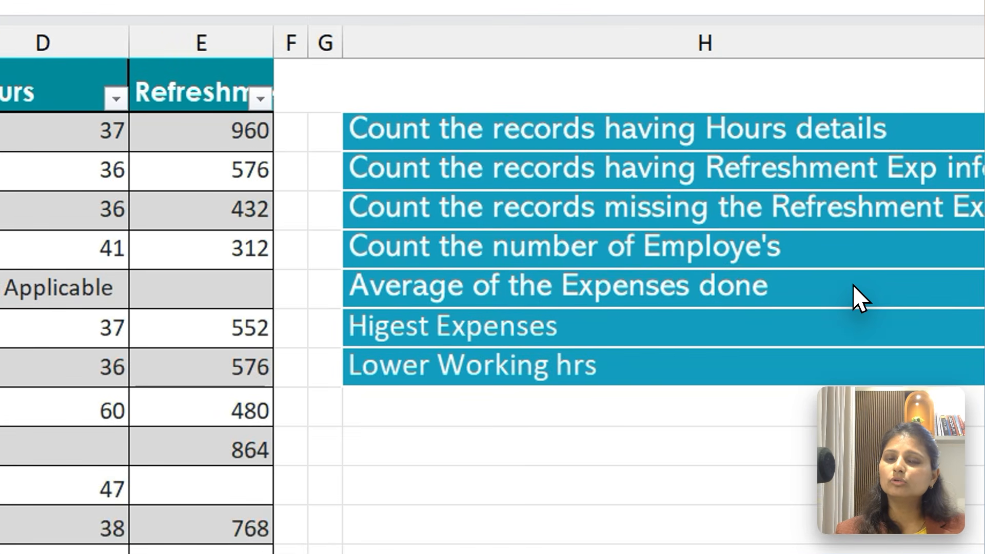
Enter a MIN formula in I8 over the Hours in column D, starting from D2, for the lowest working hours
type("=Min")
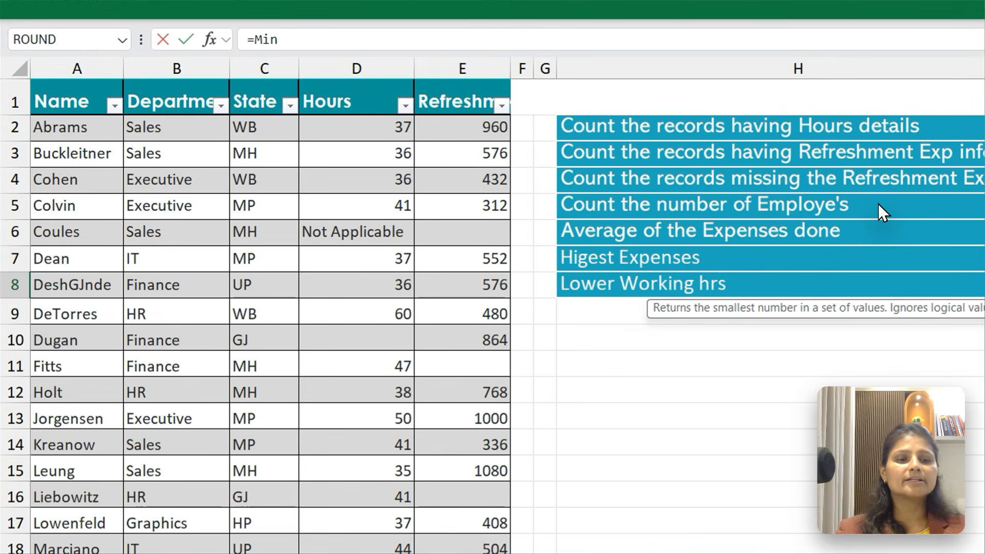
key("Tab")
key("ctrl+Home")
key("Right")
key("Right")
key("Right")
key("Down")
key("ctrl+shift+Down")
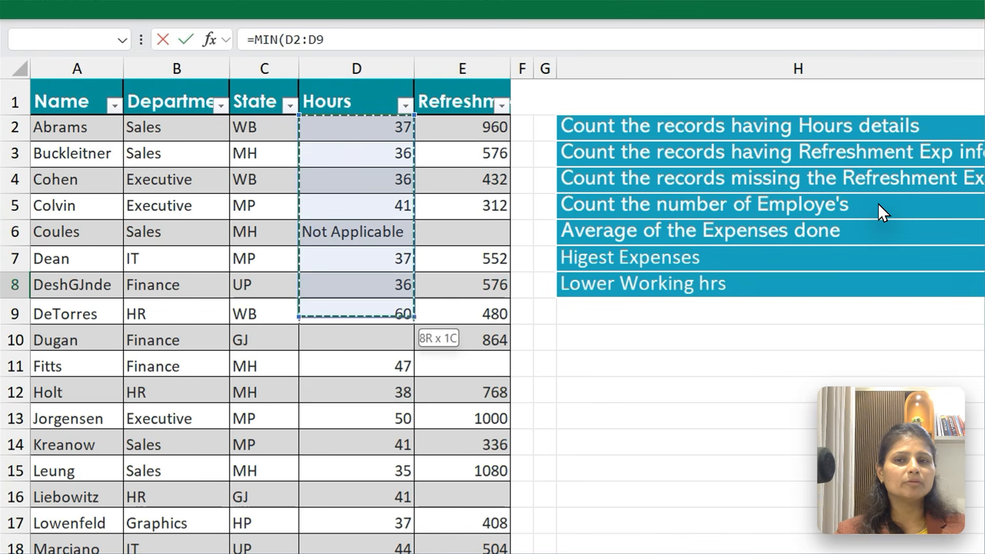
key("ctrl+shift+Down")
key("ctrl+shift+Down")
key("ctrl+shift+Down")
key("ctrl+shift+Up")
key("Return")
Review the answer formulas in column I from the last one up to I3
key("Up")
key("Up")
key("Up")
key("Up")
key("Up")
key("Up")
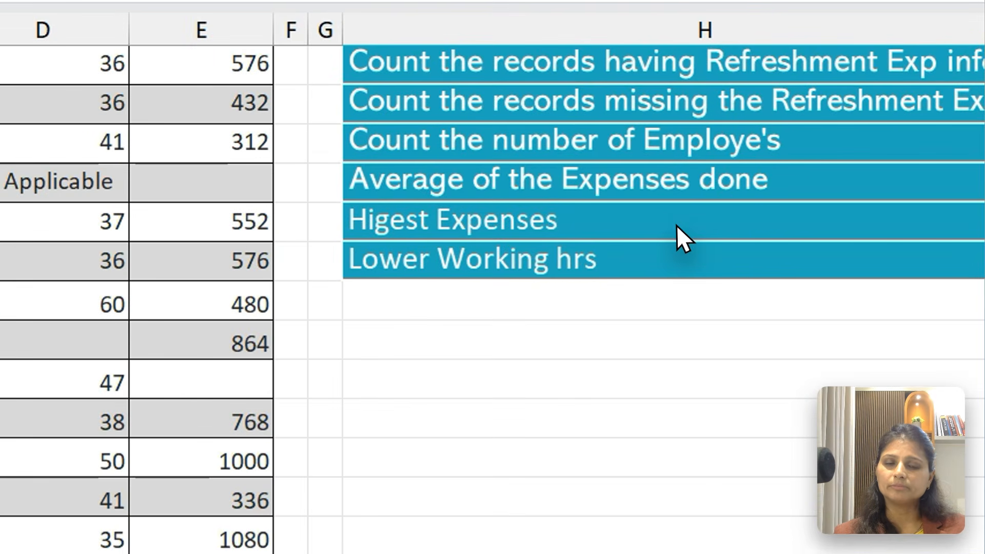
Add the label Total Expenses in H9 below the other questions
left_click(872, 251)
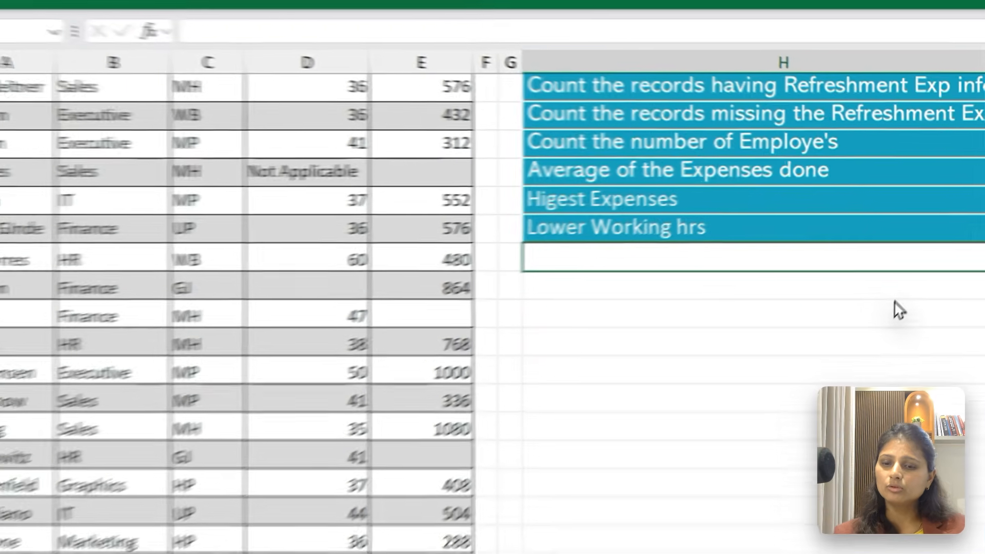
type("Total Expenas")
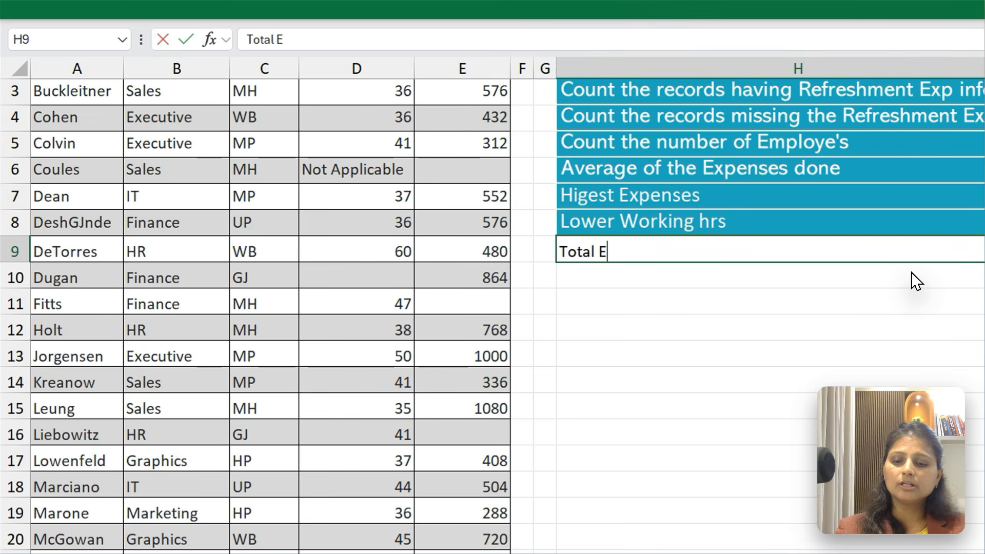
key("Tab")
Enter a SUM formula in I9 over the Refreshment expenses in column E, starting from E2
type("=sum")
key("Tab")
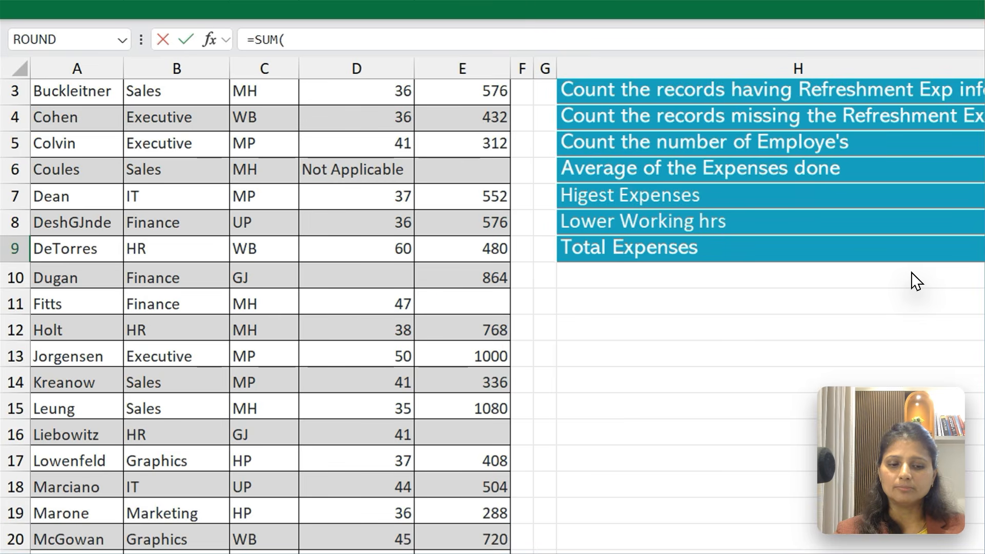
key("ctrl+Home")
key("Right")
key("Right")
key("Right")
key("Right")
key("Down")
key("shift+Down")
key("shift+Down")
key("shift+Down")
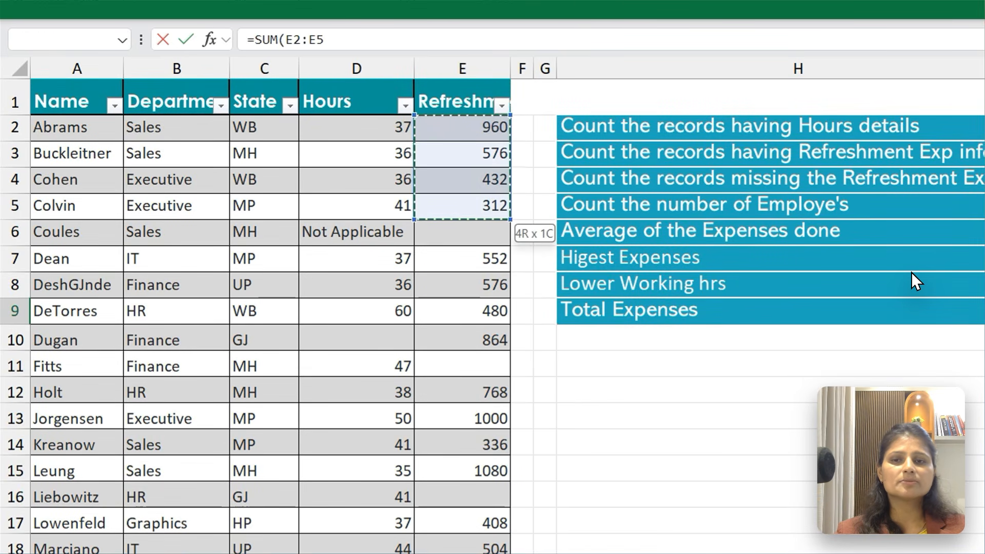
key("ctrl+shift+Down")
key("ctrl+shift+Up")
scroll(911, 272, "up", 11)
key("Return")
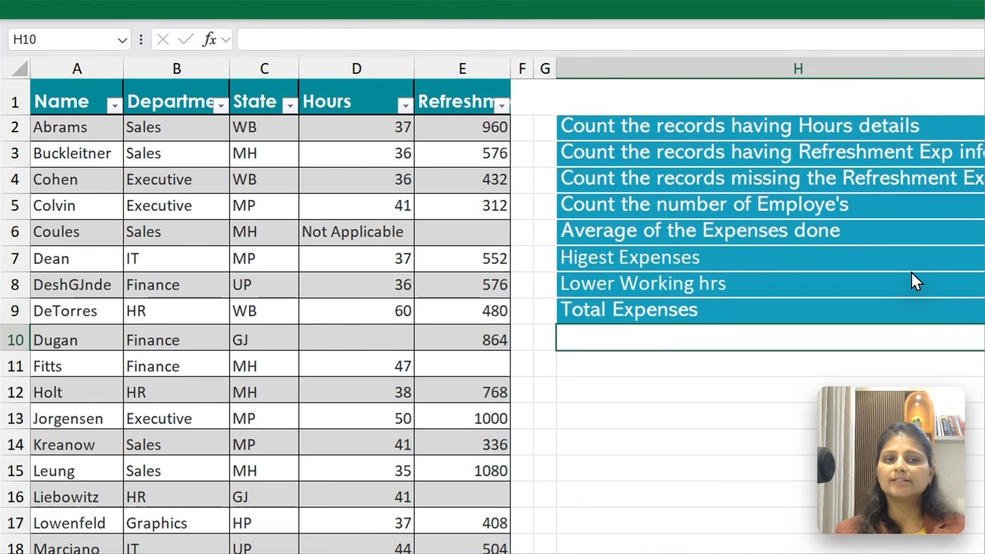
Copy the Lower Working hrs answer in I8 and paste only its formats onto the Total Expenses answer in I9
key("Up")
key("Right")
key("Up")
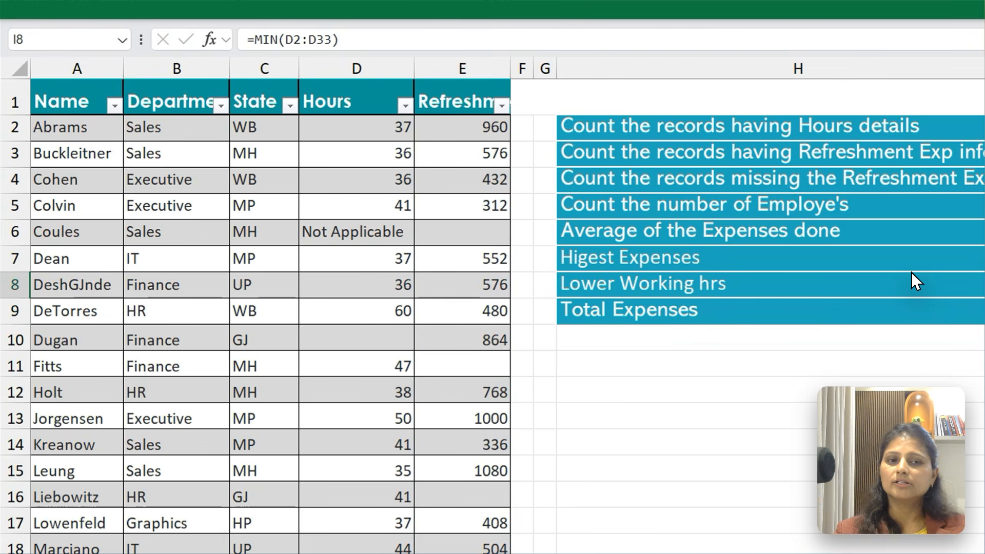
key("Down")
key("ctrl+alt+v")
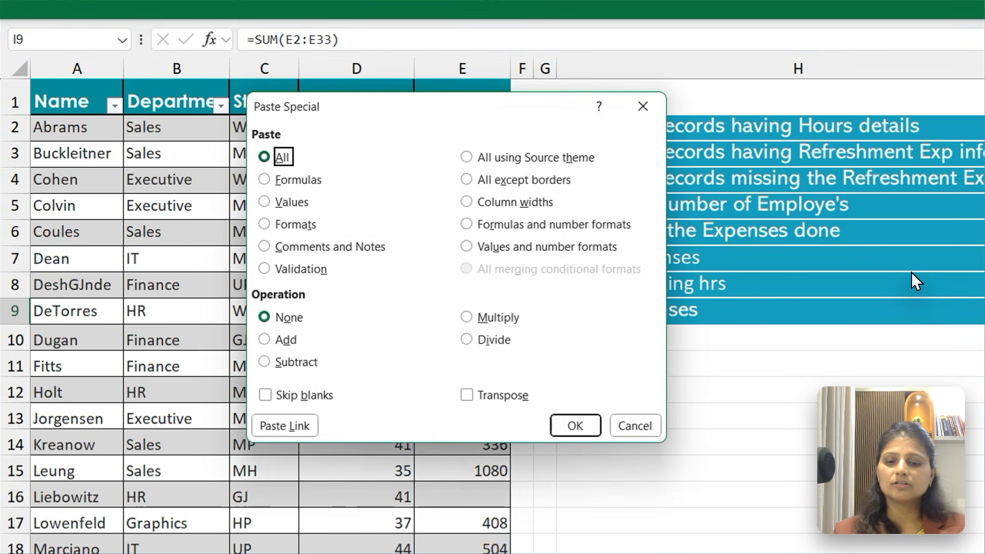
key("t")
key("Return")
key("Down")
key("Up")
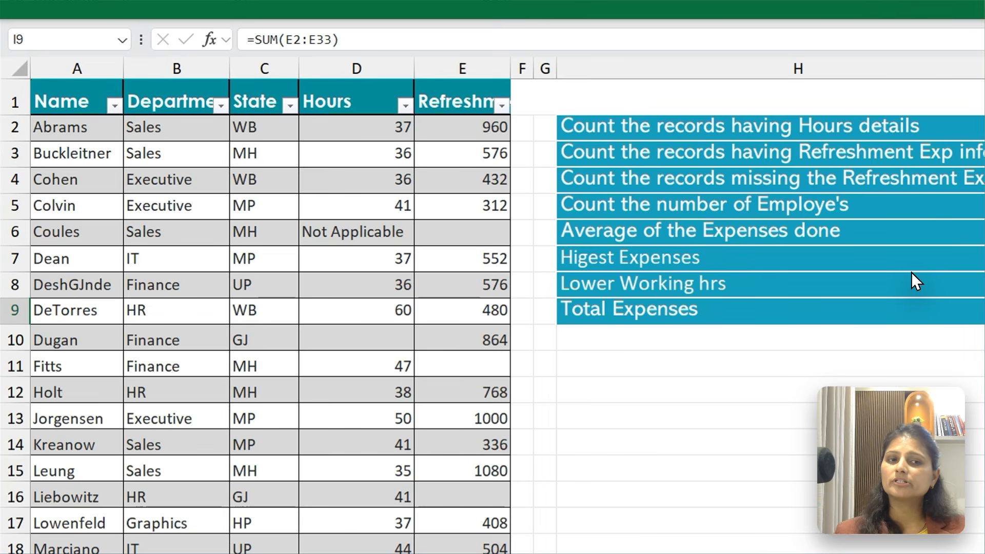
Fill the content of K8 down into K9 in the Total Expenses row
key("Right")
key("Right")
key("Up")
key("Down")
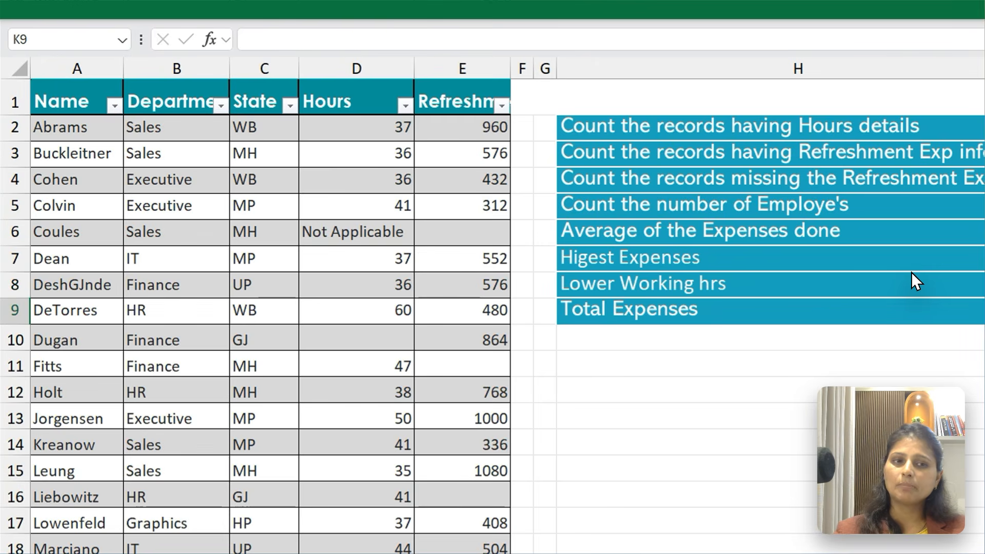
key("ctrl+d")
key("Down")
key("Down")
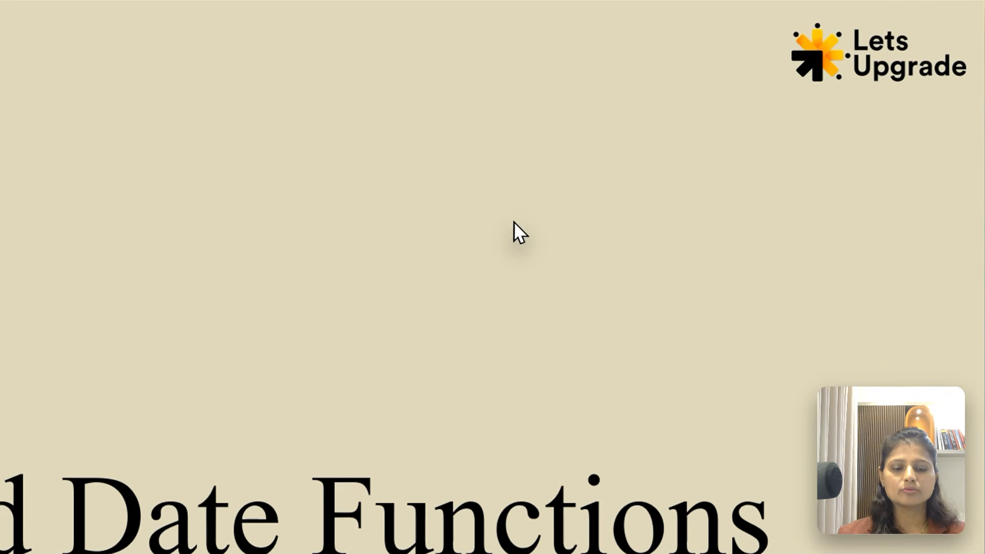
left_click(513, 220)
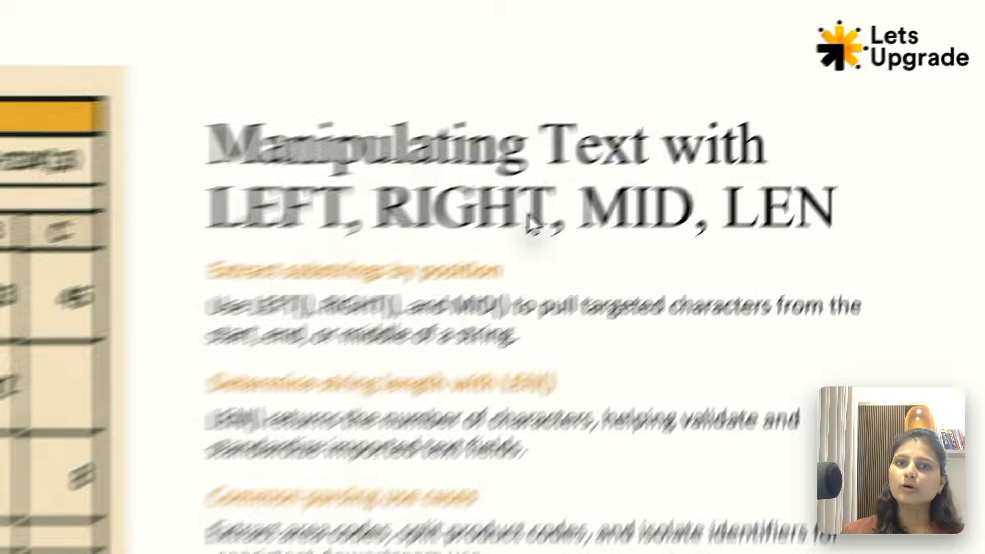
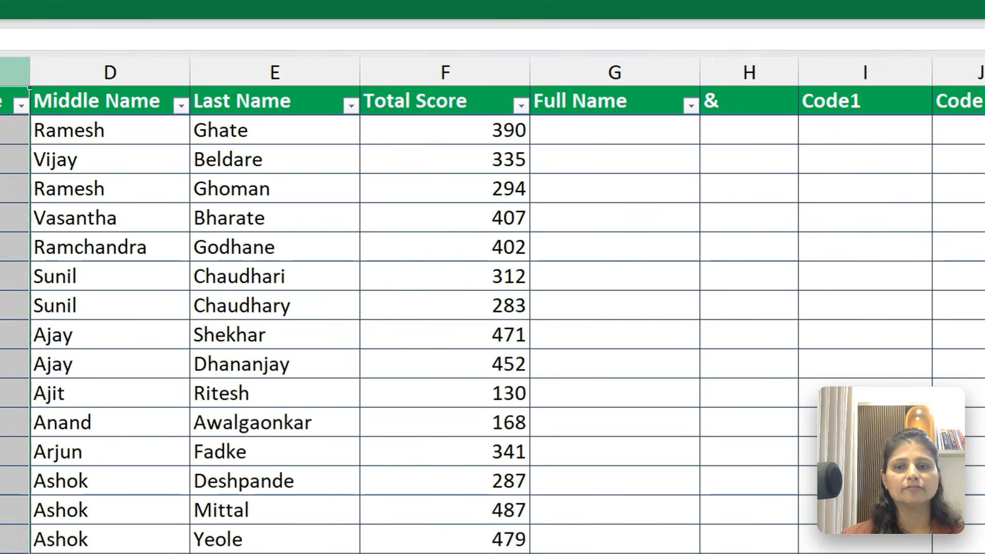
left_click(91, 82)
left_click(230, 82)
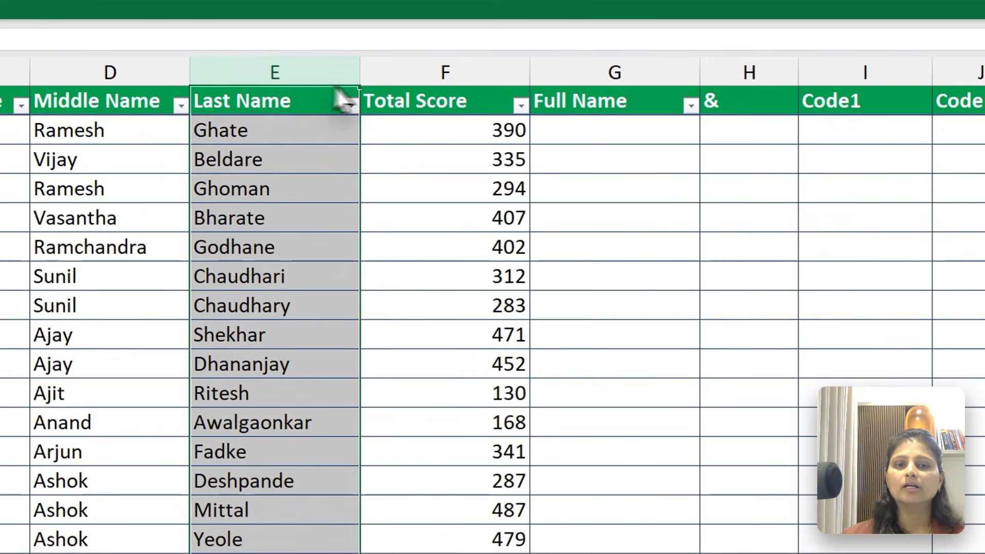
left_click(413, 80)
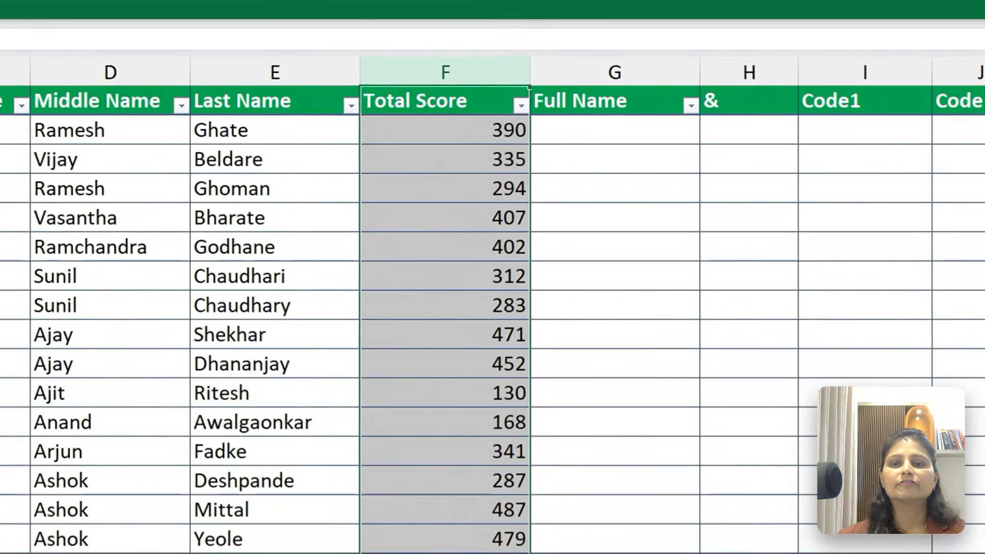
left_click(362, 72)
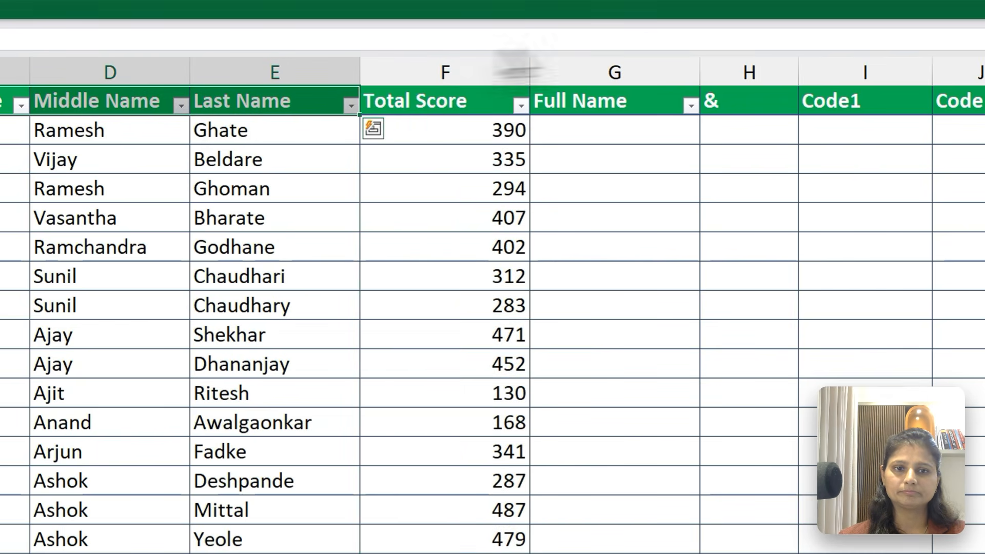
Start a CONCATENATE formula in cell G2 under Full Name with the first-name cell C2 as its first argument
left_click(632, 131)
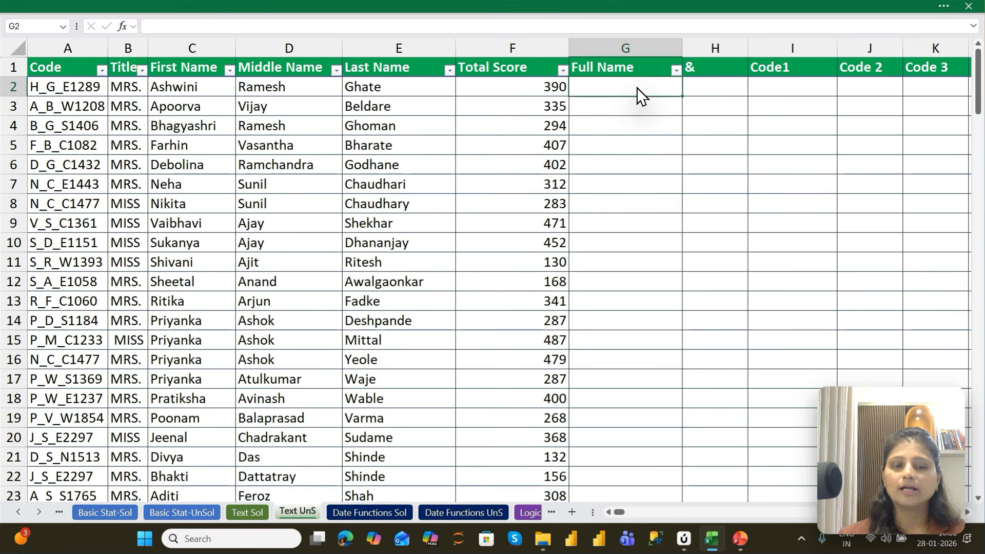
type("=cON")
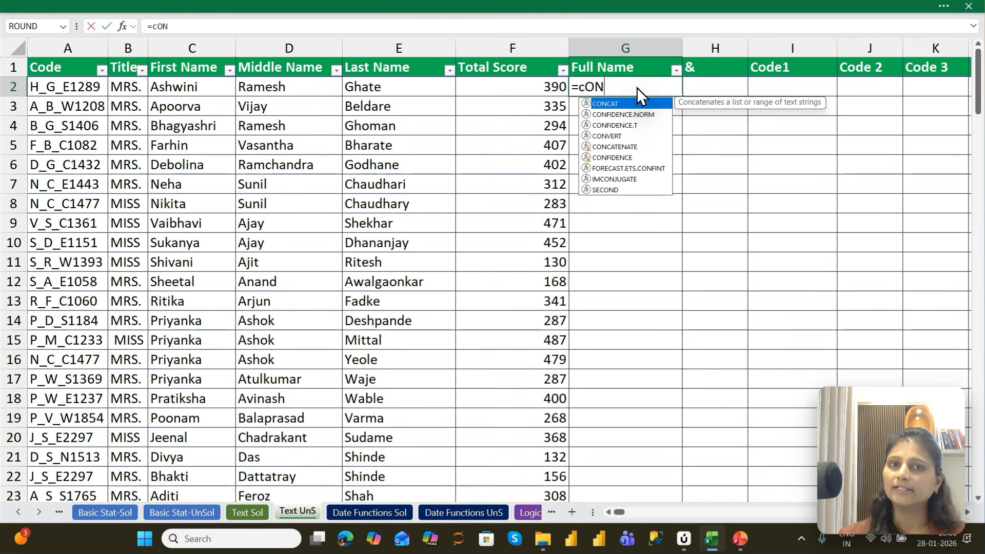
key("Down")
key("Down")
key("Down")
key("Down")
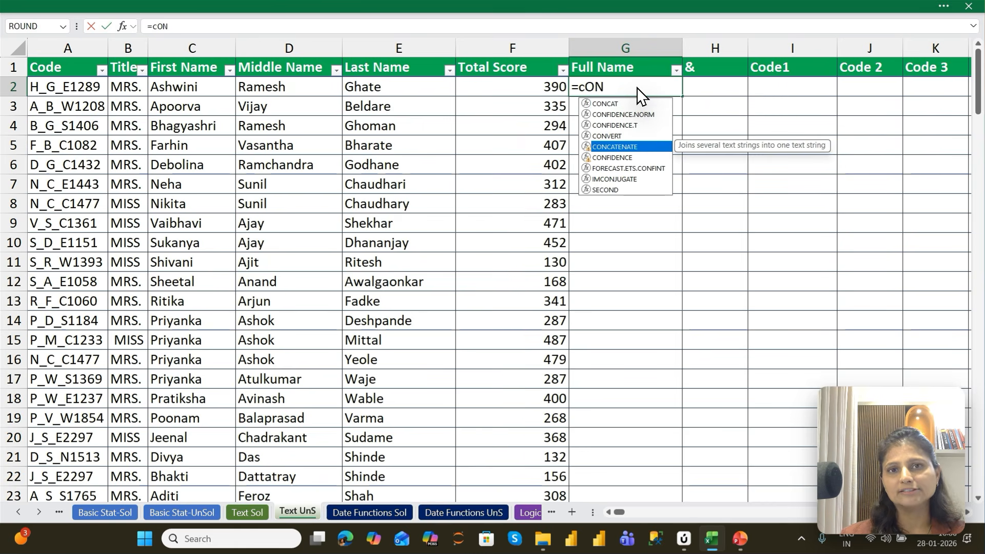
key("Tab")
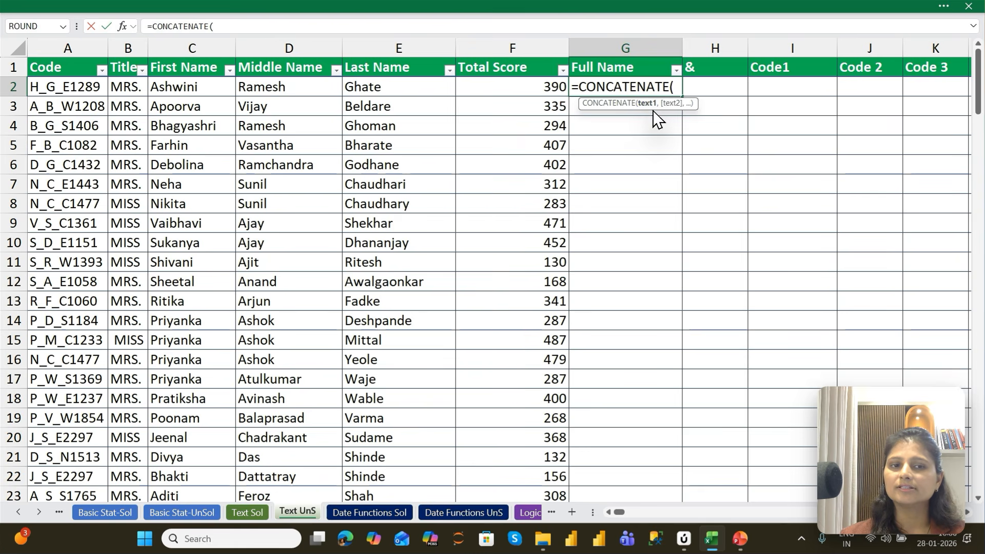
key("Left")
key("Left")
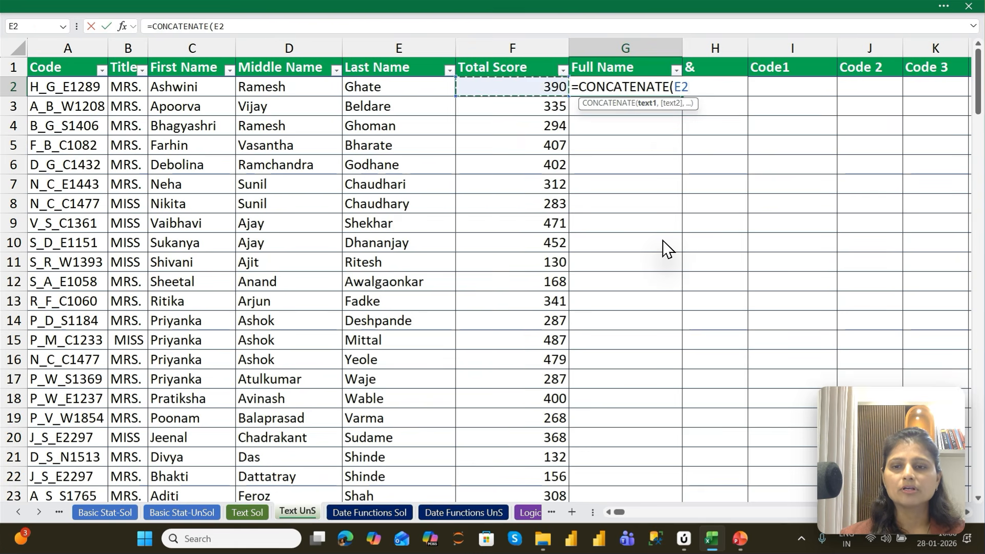
key("Left")
key("Left")
type(",")
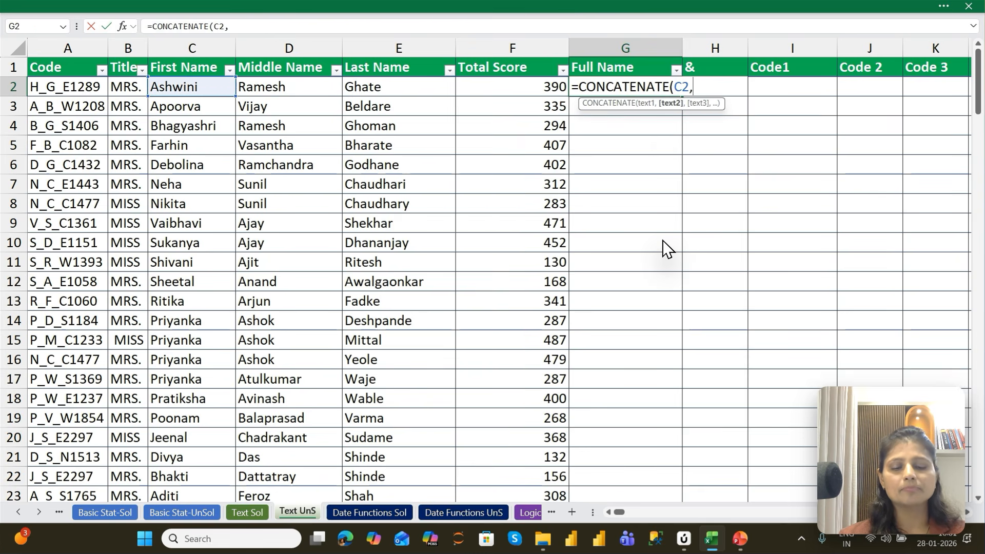
Complete the formula in G2 as =CONCATENATE(C2,D2,E2) and autofit the Full Name column's width
key("Left")
key("Left")
key("Left")
type(",")
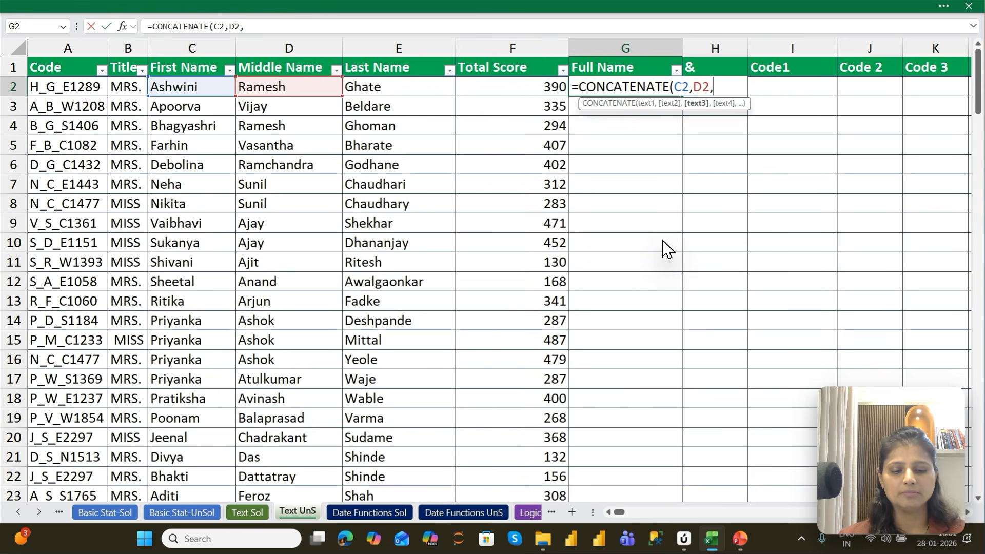
key("Left")
key("Left")
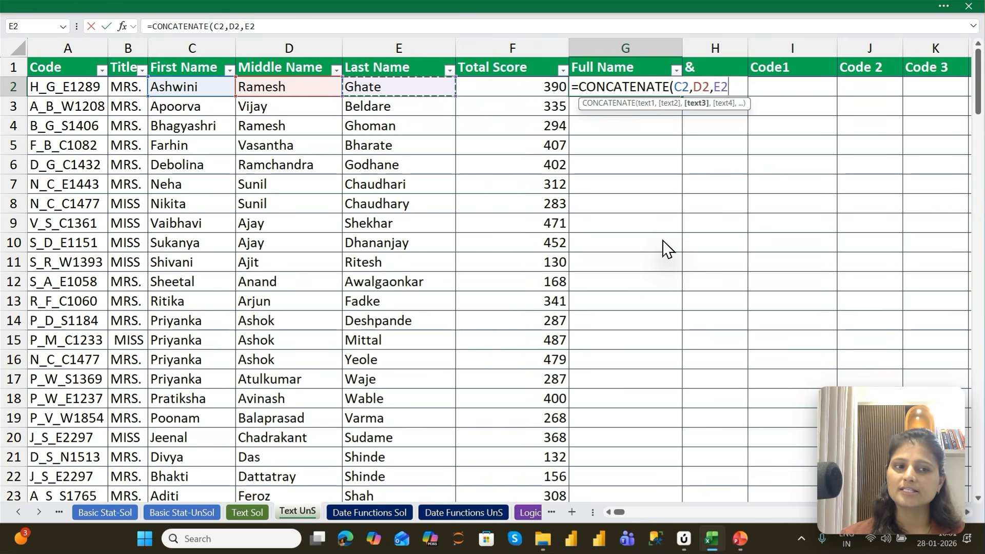
key("Return")
key("Up")
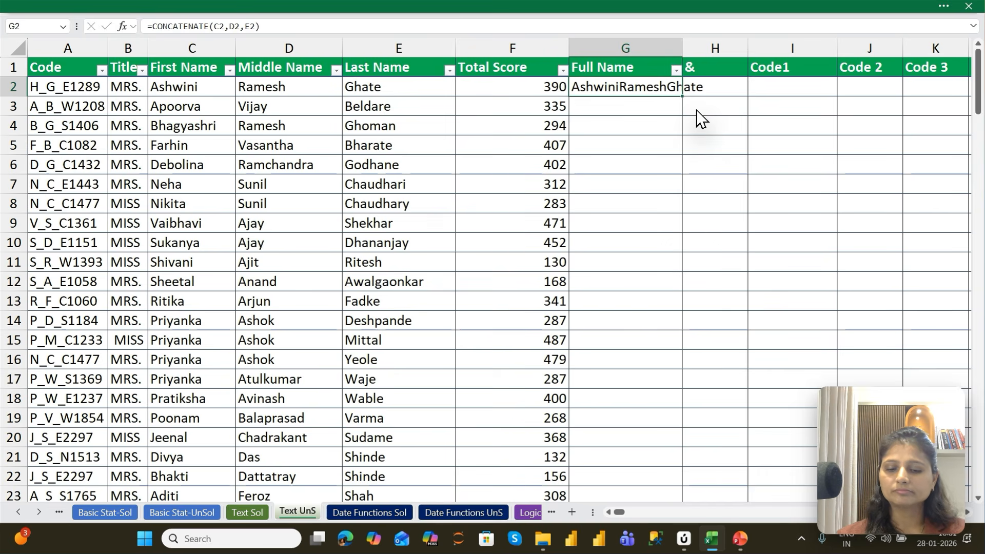
key("alt")
key("Escape")
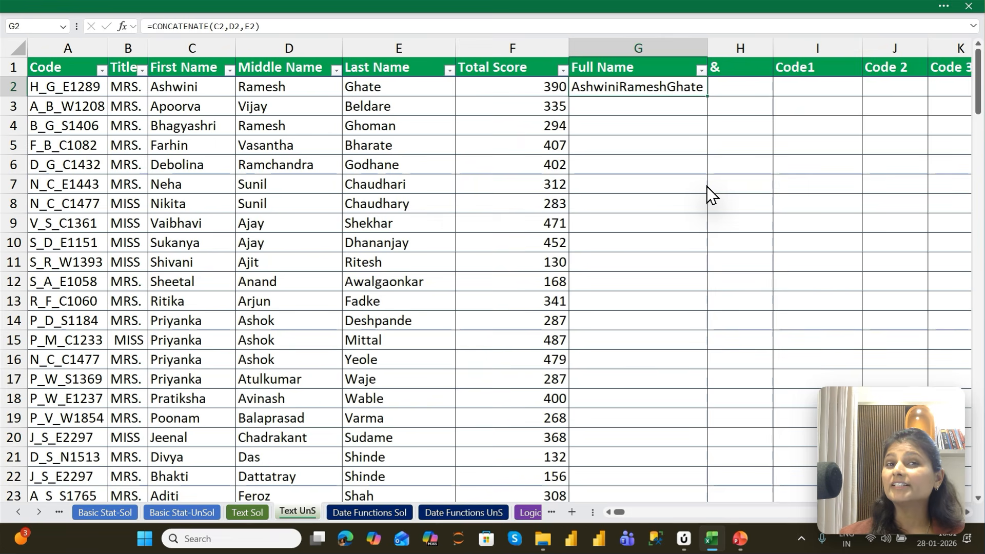
Replace the formula in G2 with a new CONCATENATE formula that takes C2 as its first argument
type("=coN")
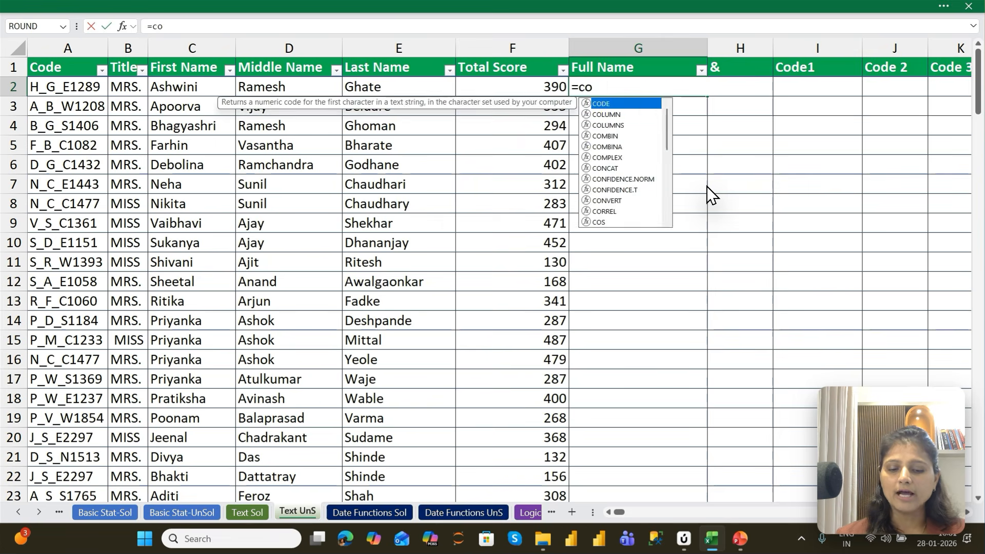
key("Down")
key("Down")
key("Down")
key("Down")
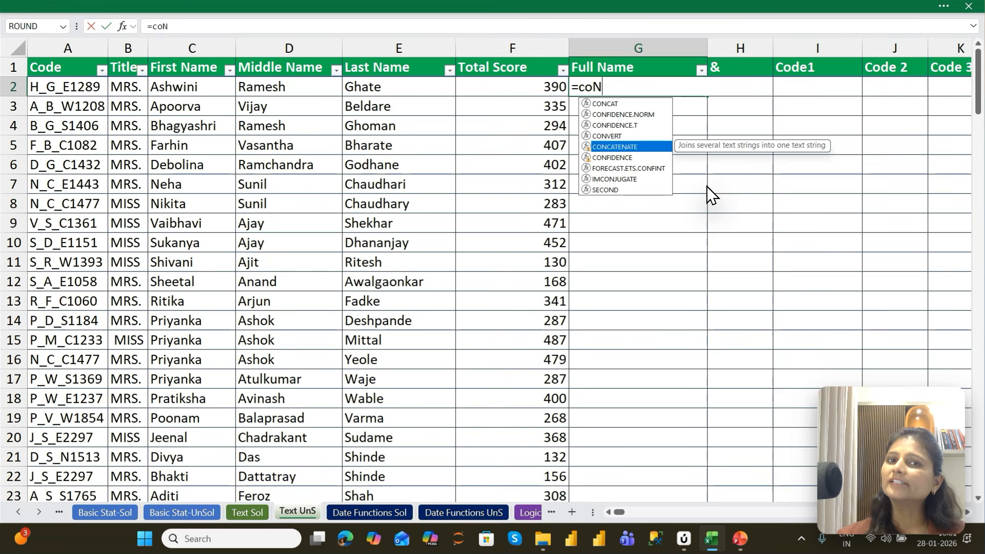
key("Tab")
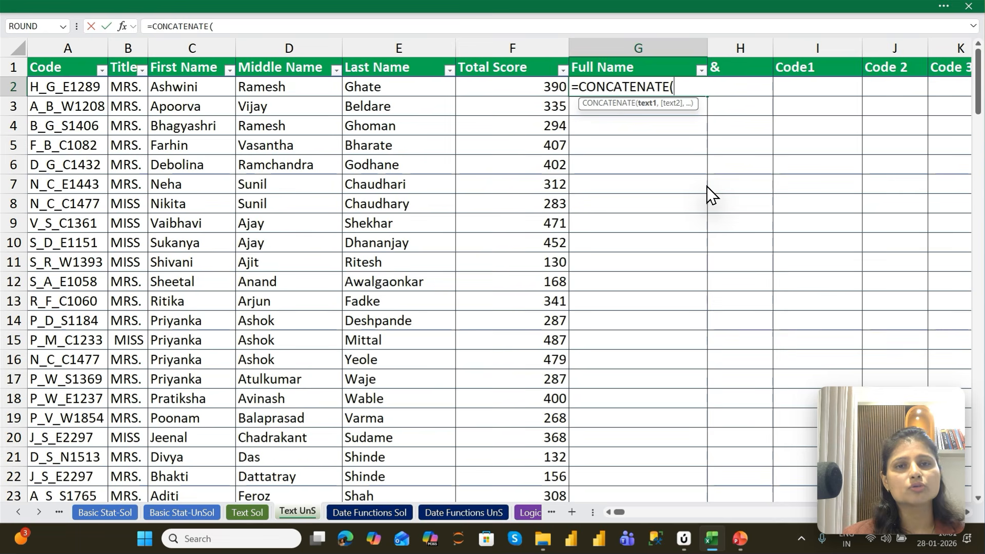
key("Left")
key("Left")
key("Left")
key("Left")
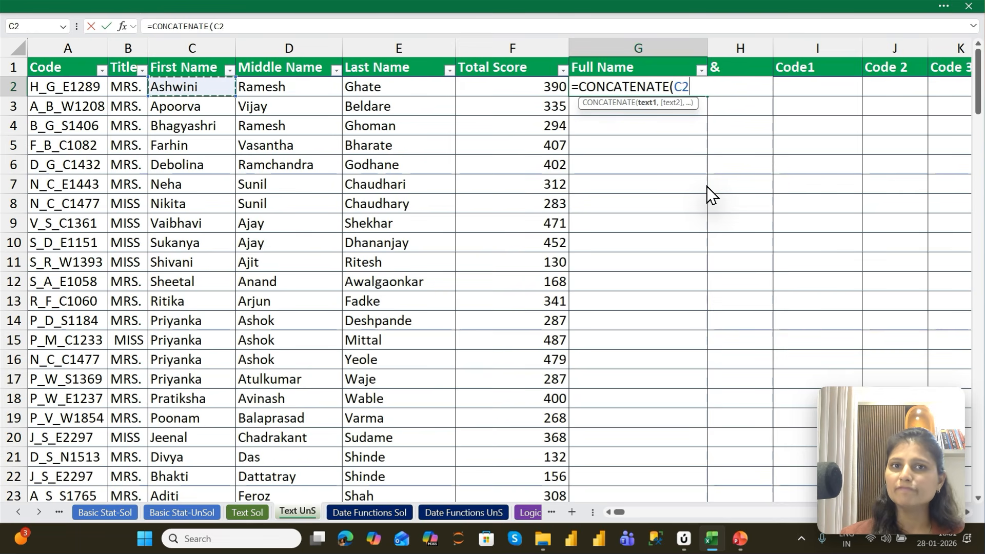
Add a space in quotation marks, " ", as the second argument of the CONCATENATE formula in G2
type(",")
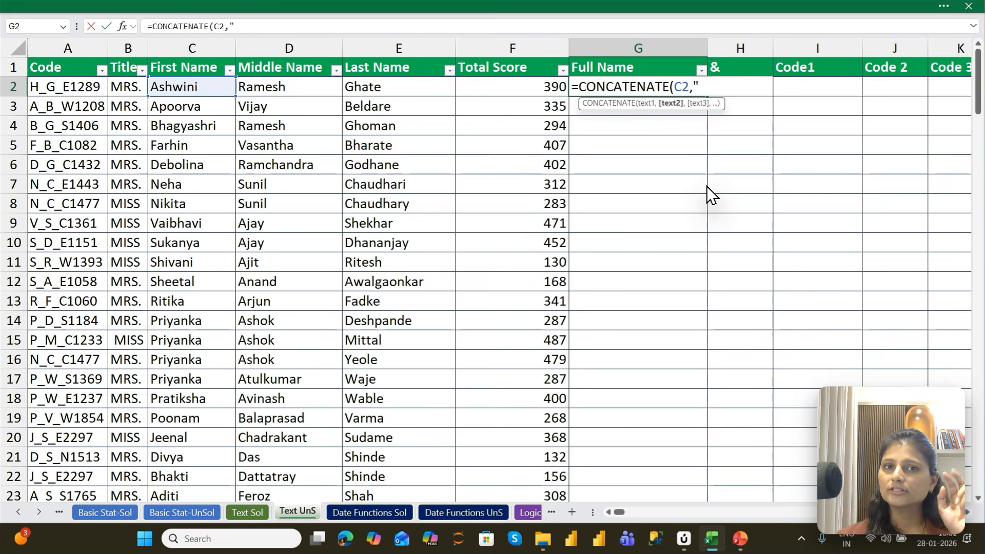
type("\"")
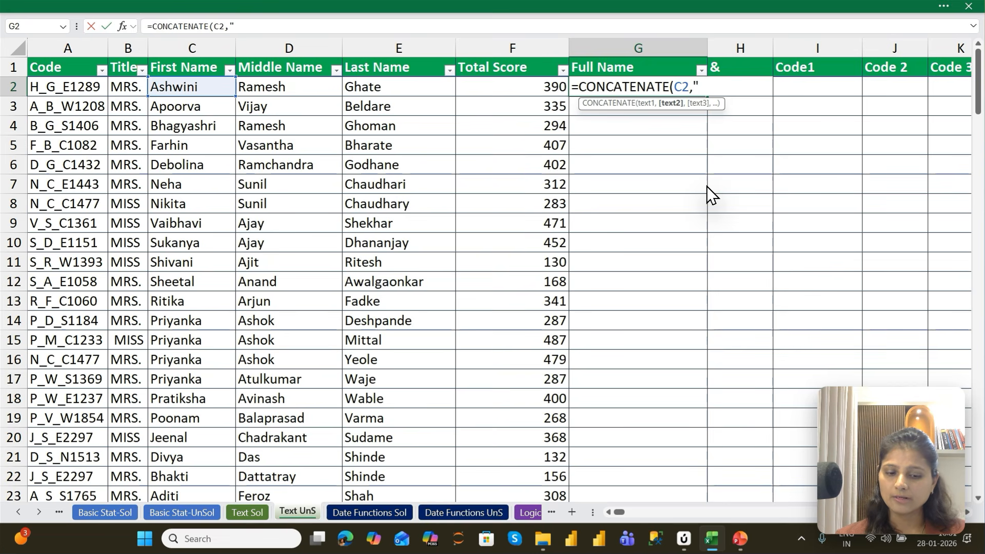
type(" \"")
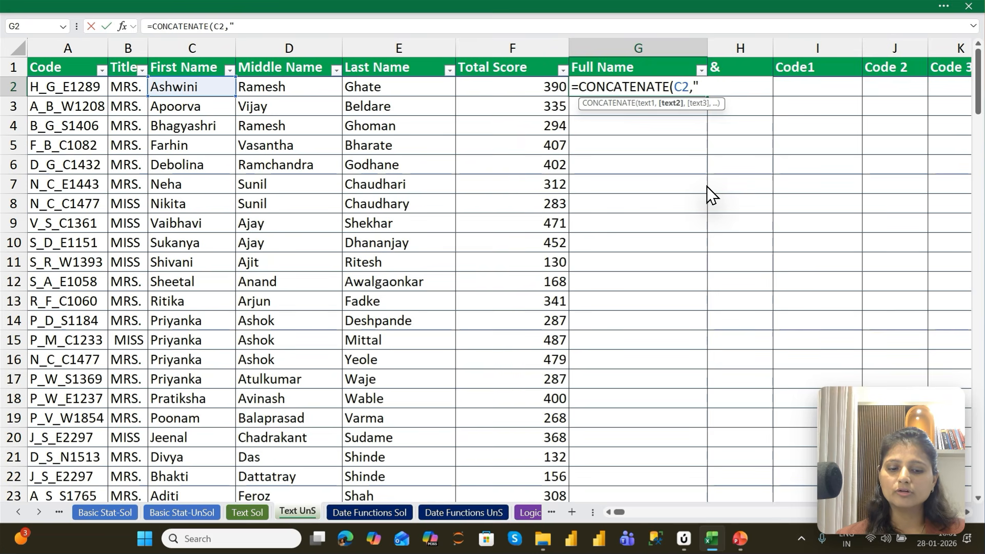
type(" \"")
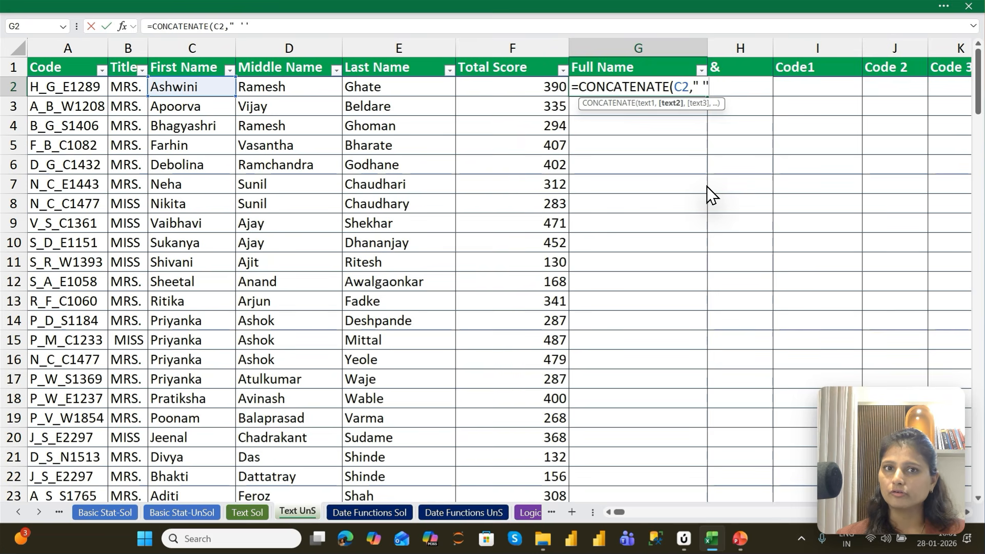
key("BackSpace")
key("BackSpace")
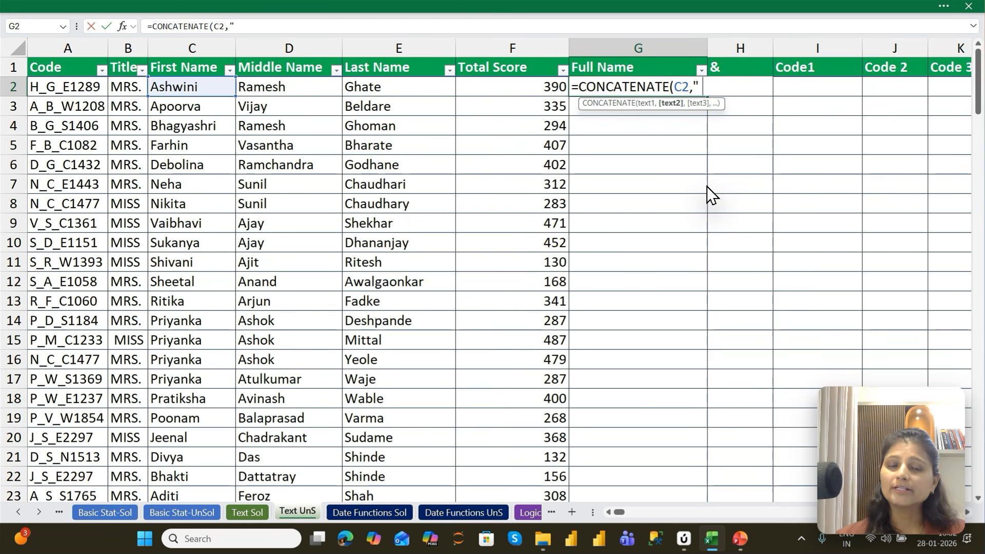
type("\"")
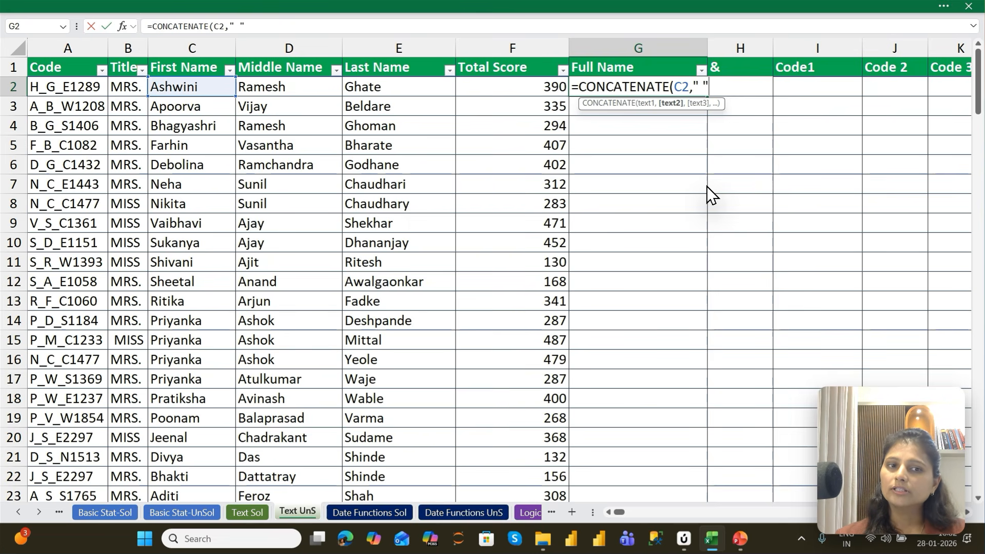
type(",")
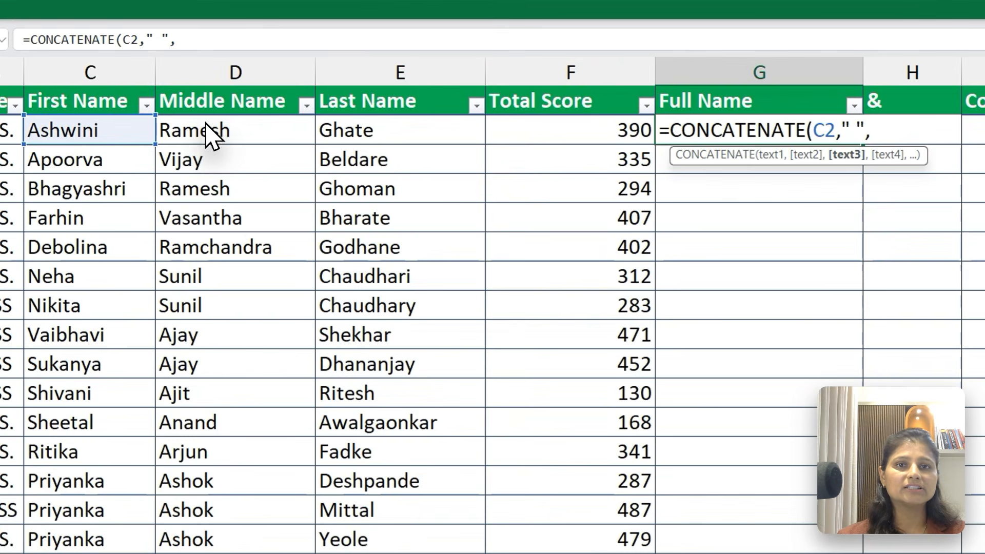
Finish the formula in G2 as =CONCATENATE(C2," ",D2," ",E2) and keep G2 selected
left_click(210, 134)
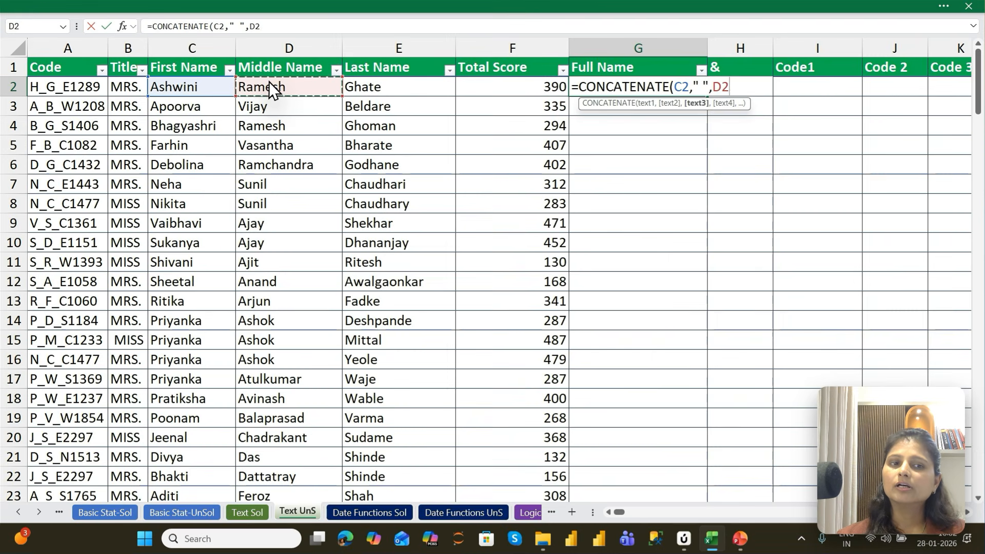
type(",")
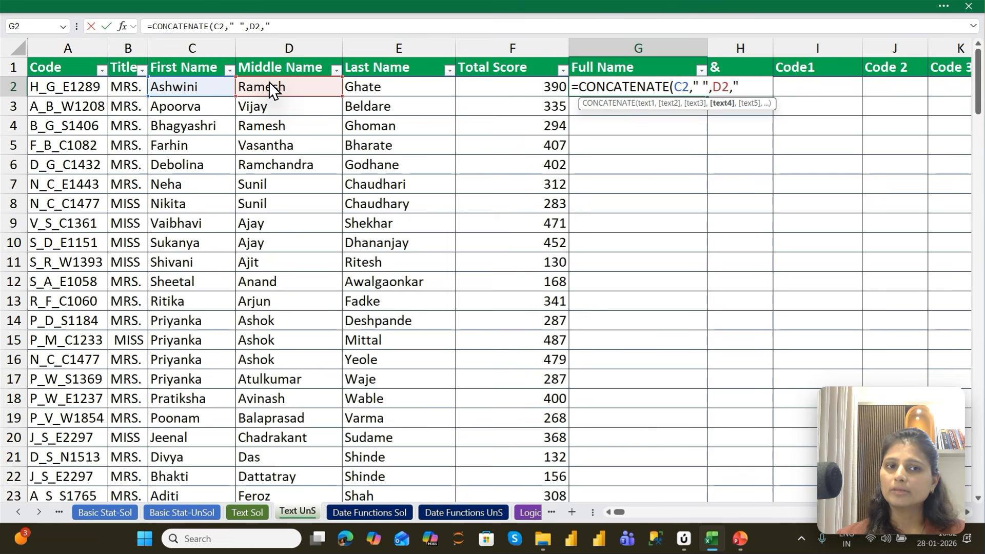
type("\"")
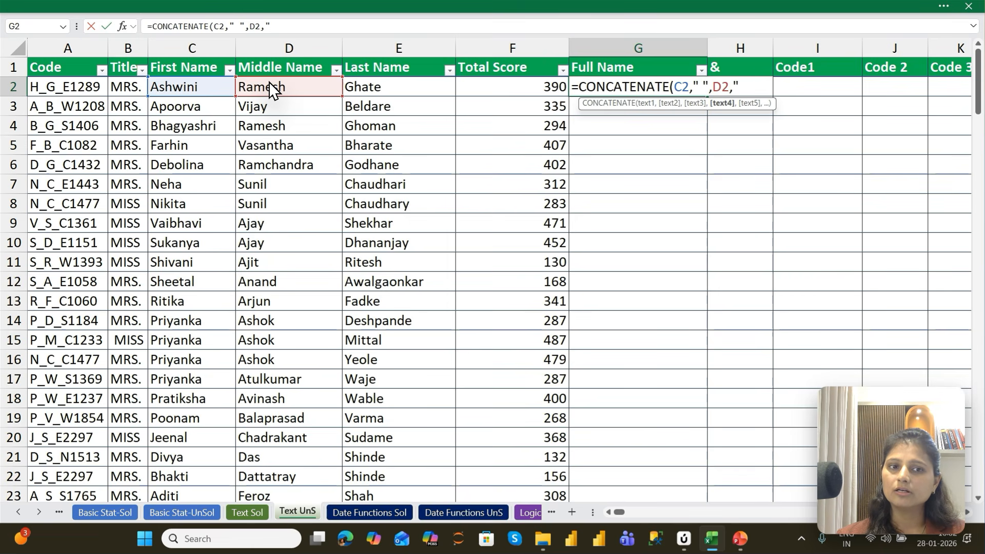
type(" \",")
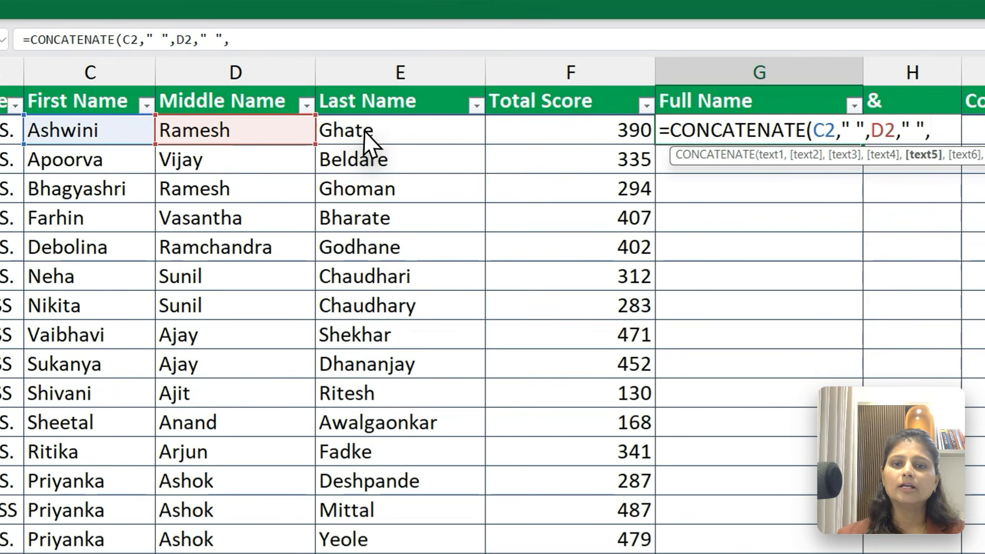
left_click(374, 86)
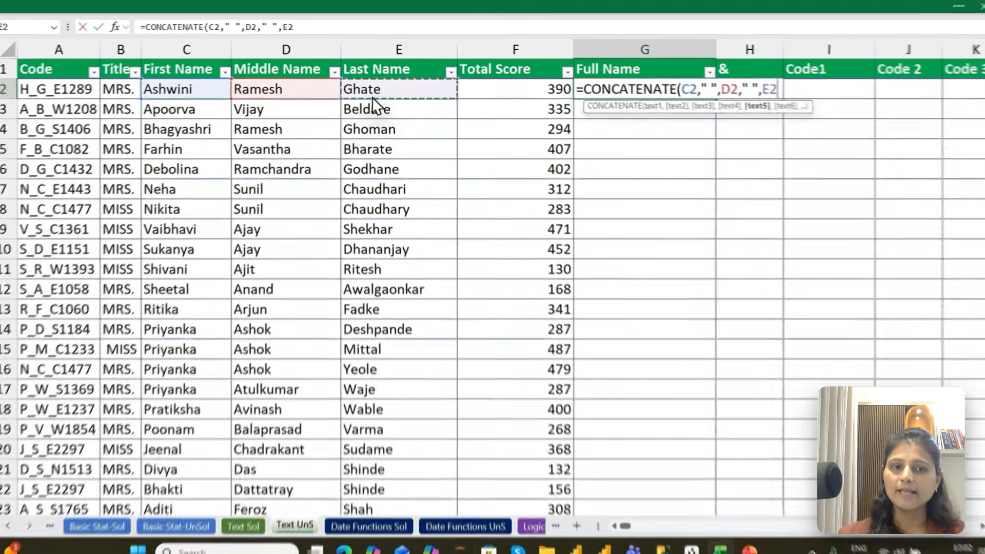
key("ctrl+Return")
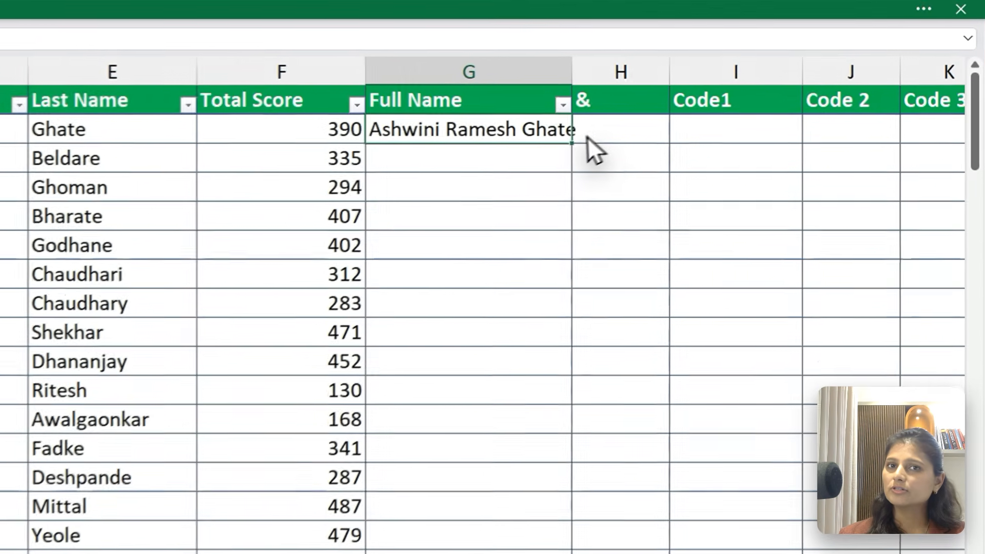
Try filling the G2 formula down the whole Full Name column, undo it, then try filling only to row 19 and undo that too
double_click(708, 96)
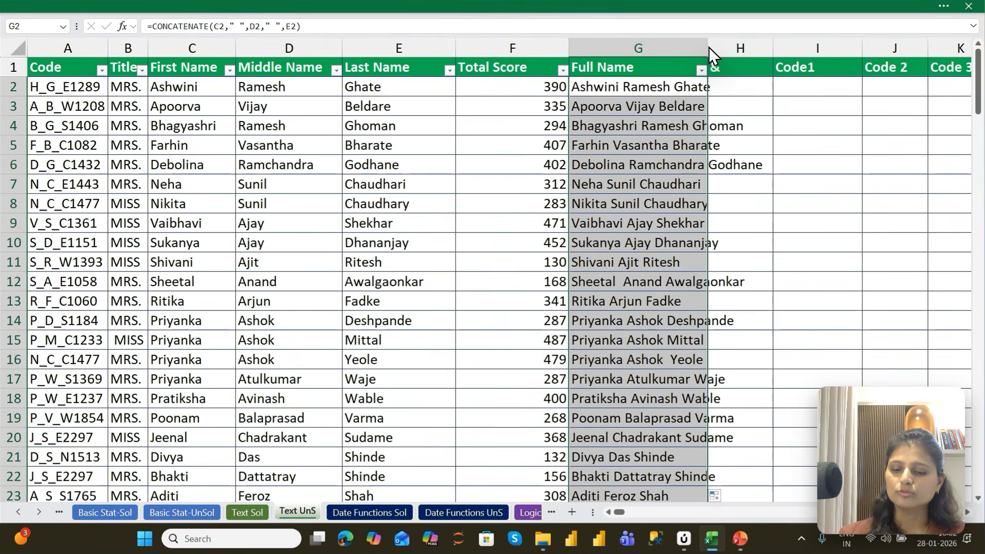
key("ctrl+z")
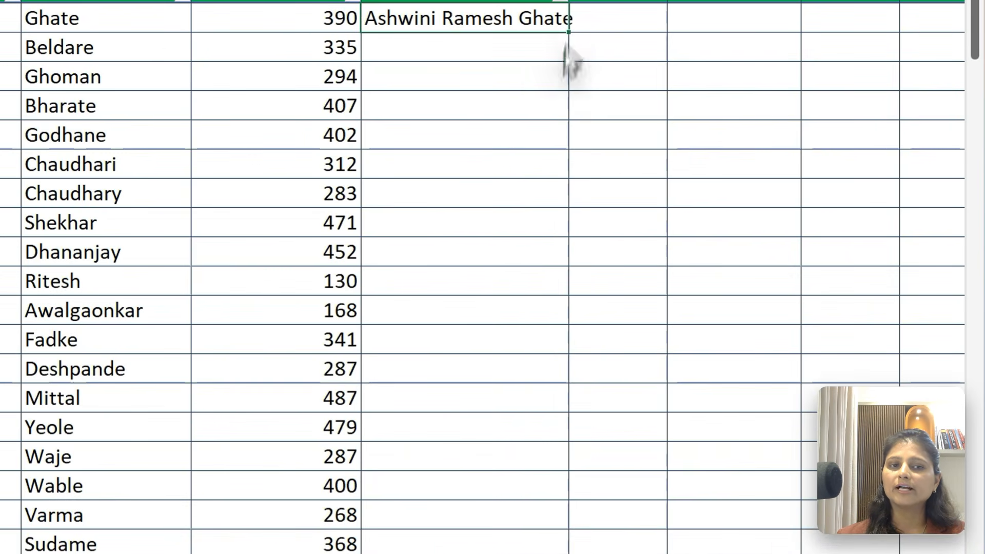
left_click_drag(568, 45, 534, 539)
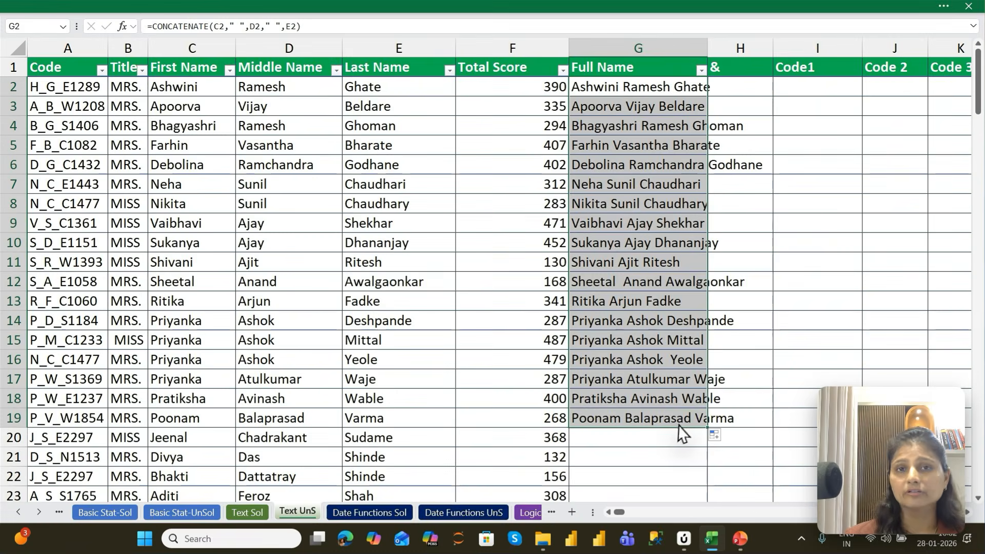
key("ctrl+z")
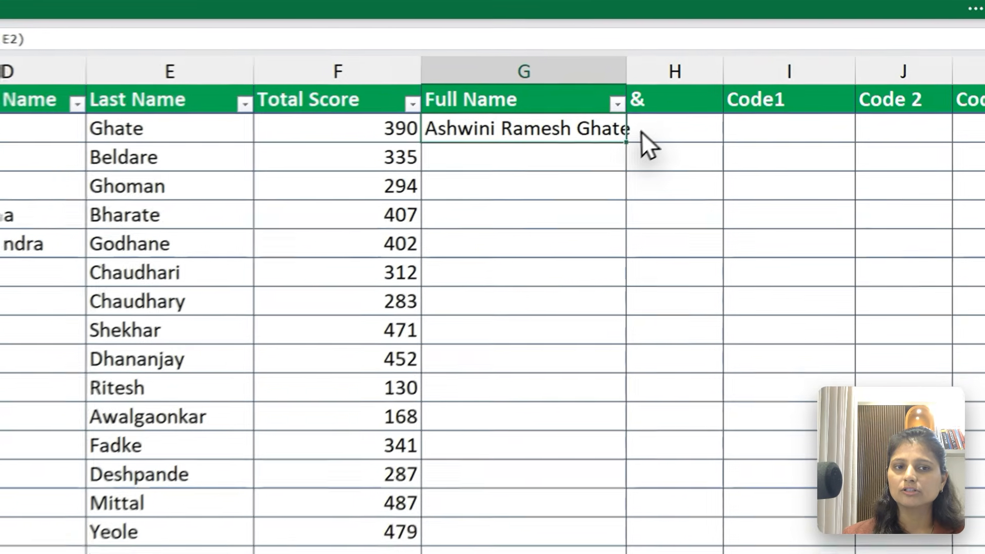
Fill the G2 formula down the whole Full Name column and autofit the column's width
double_click(708, 94)
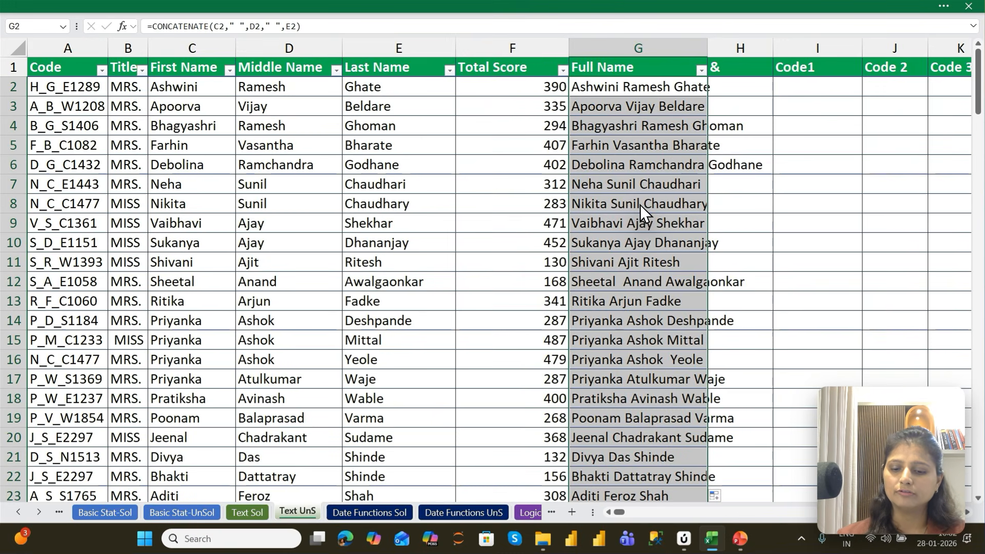
key("alt+h")
key("o")
key("i")
key("Up")
key("Right")
key("Right")
key("Right")
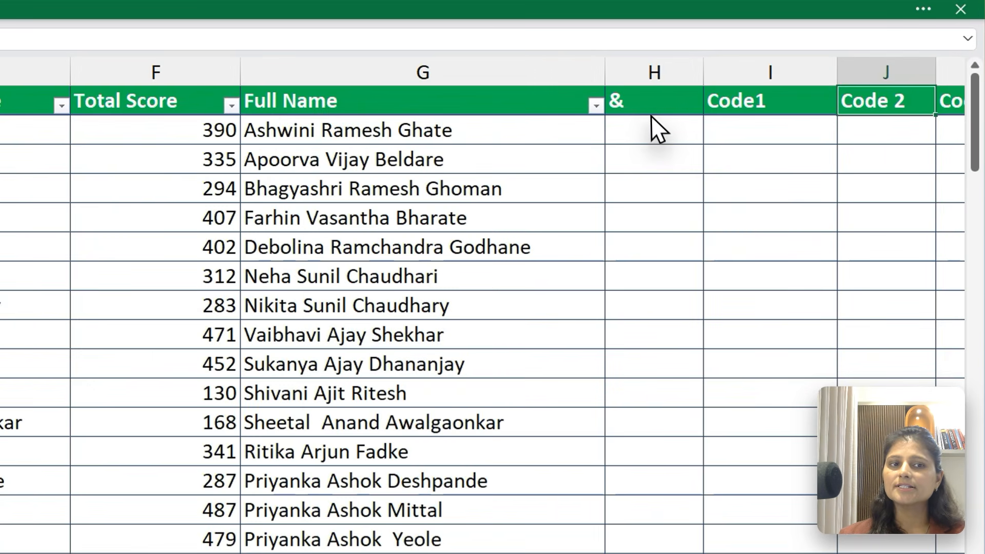
Build the formula =C2&" "&E2 in H2 to join the first and last names with a space
left_click(765, 88)
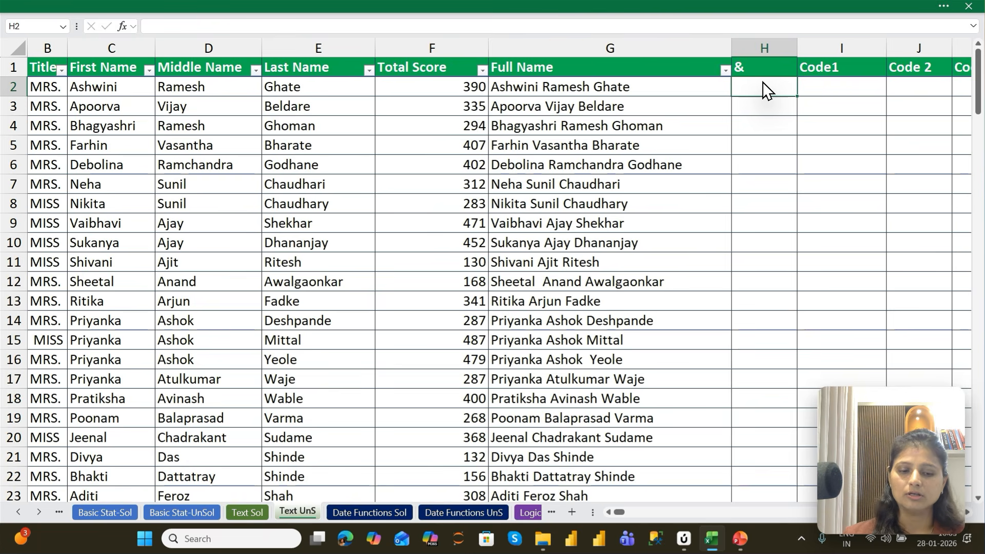
type("=")
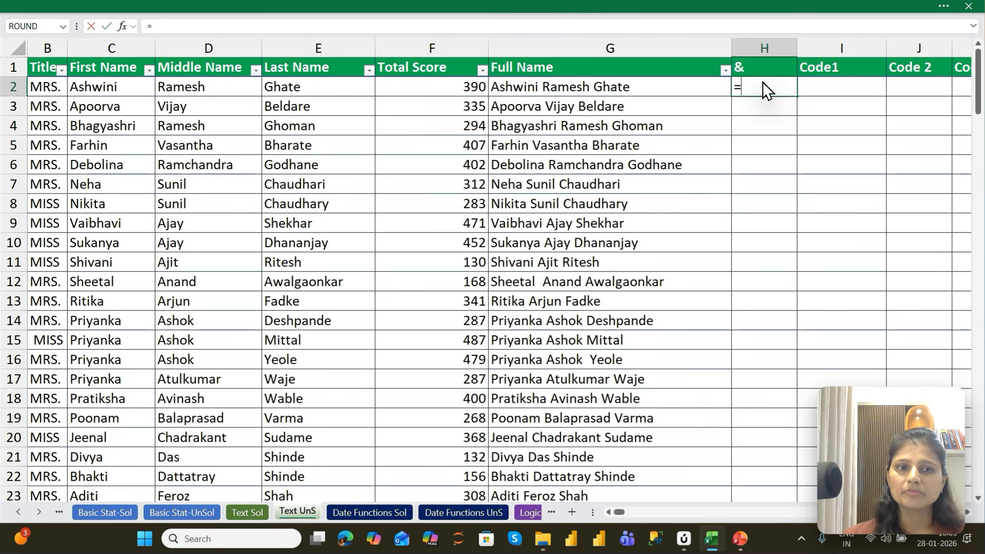
key("Left")
key("Left")
key("Left")
key("Left")
key("Left")
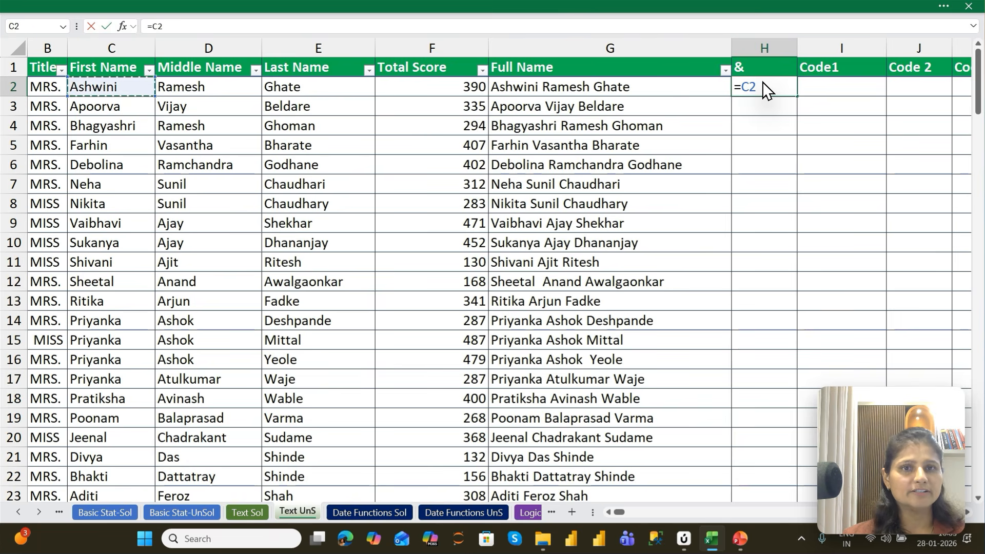
type("&")
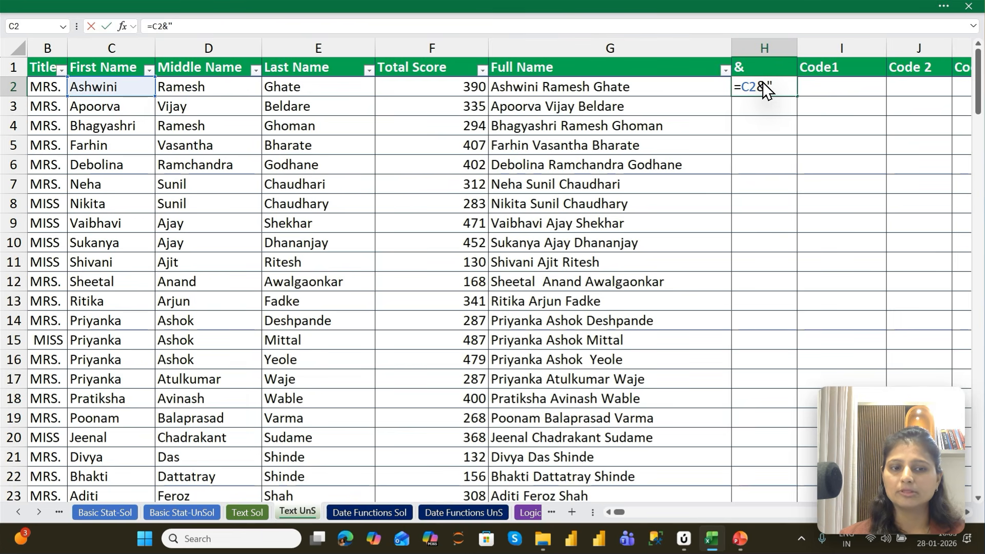
type("\" \"&")
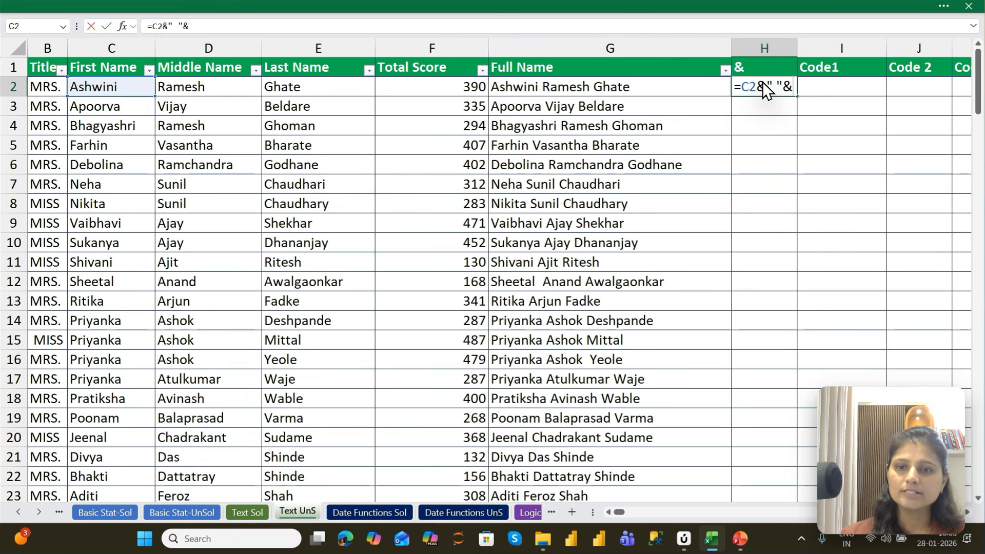
left_click(293, 90)
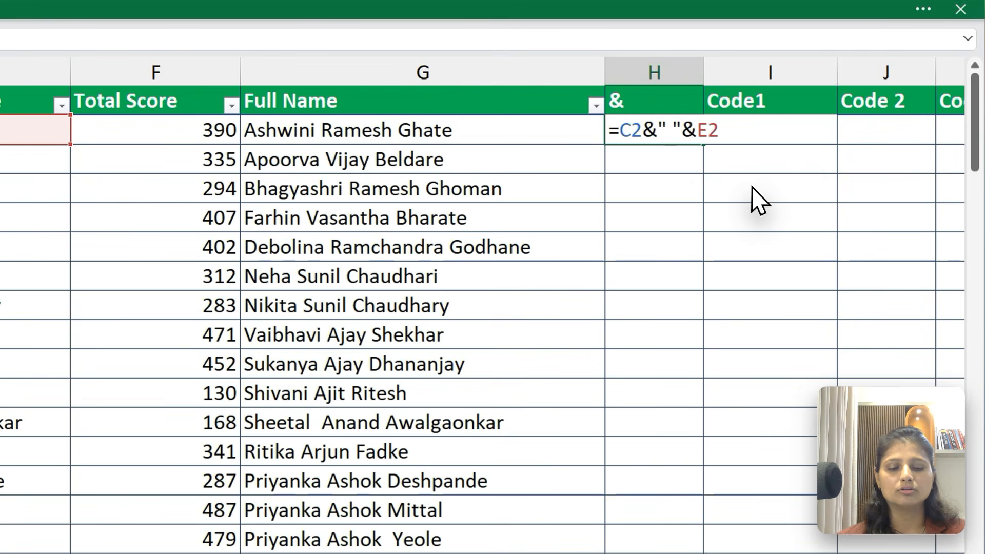
Replace the space separator in the H2 formula with a period, giving =C2&"."&E2, and keep H2 selected
key("BackSpace")
type(",")
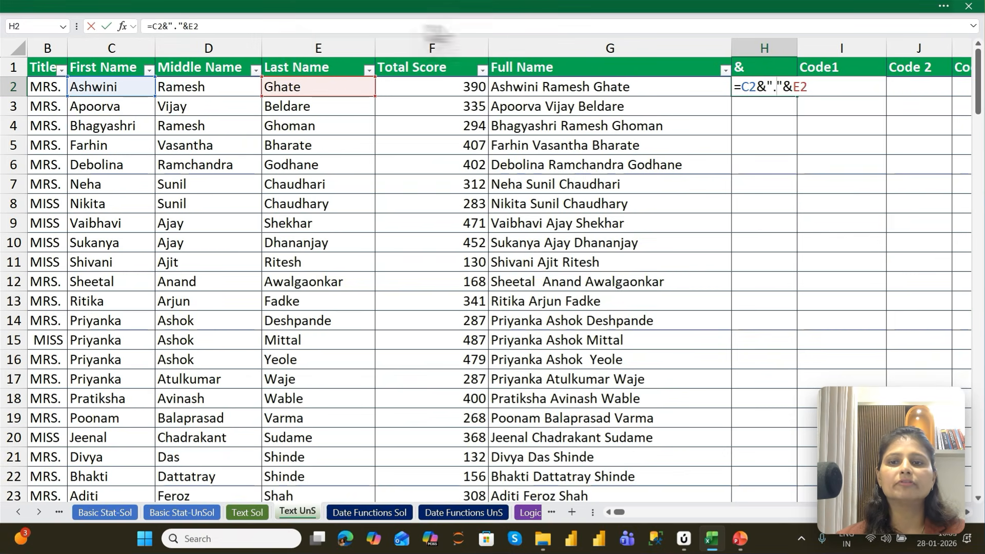
key("ctrl+Return")
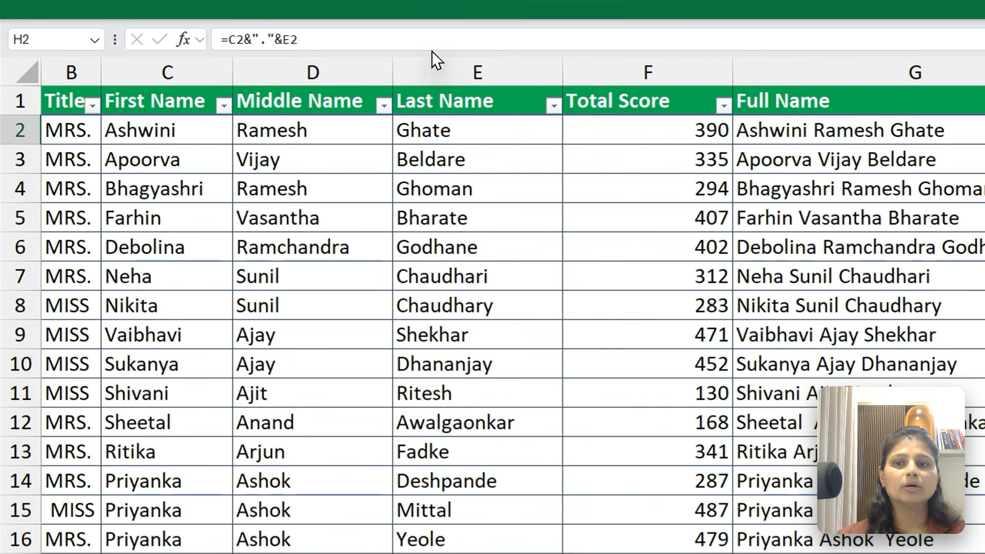
left_click(386, 36)
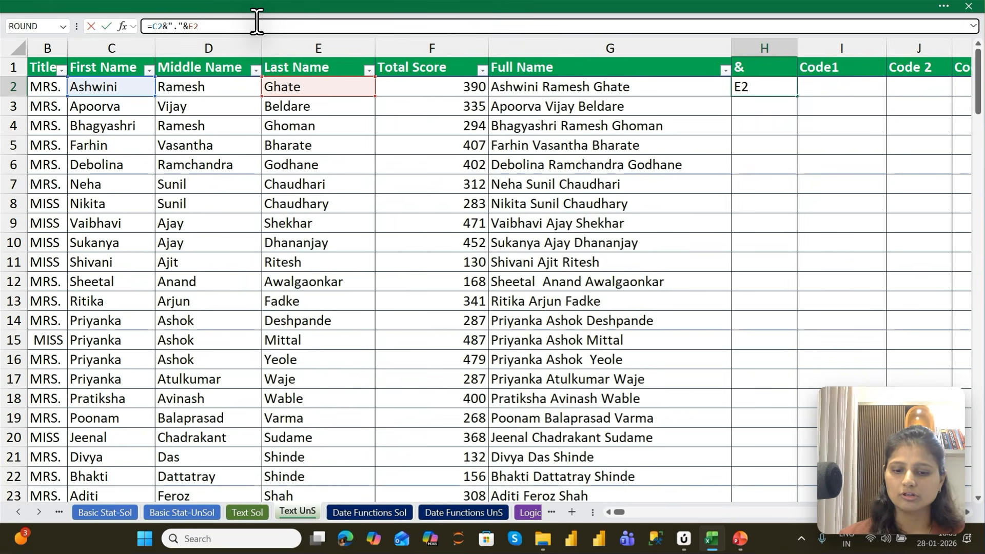
type("&")
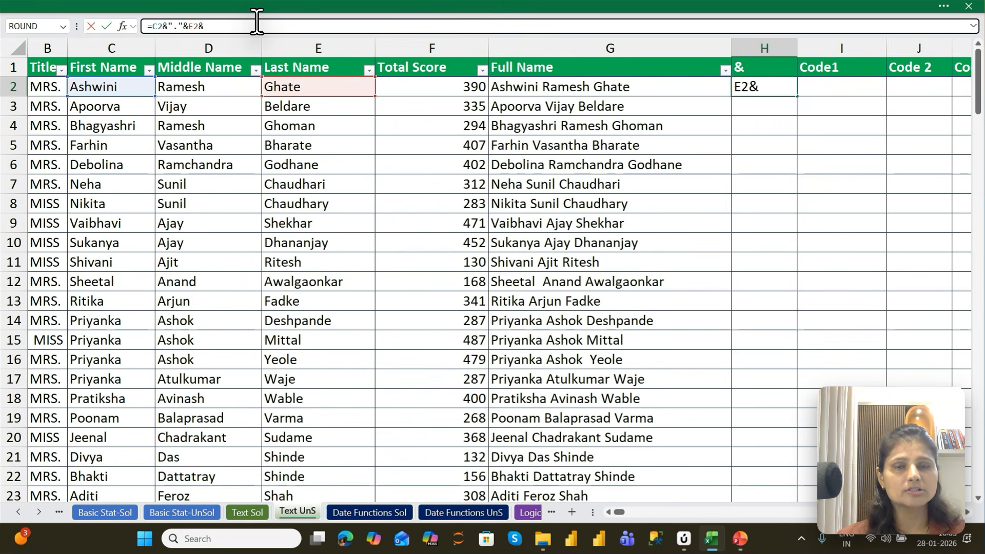
type("\"")
type("@LE")
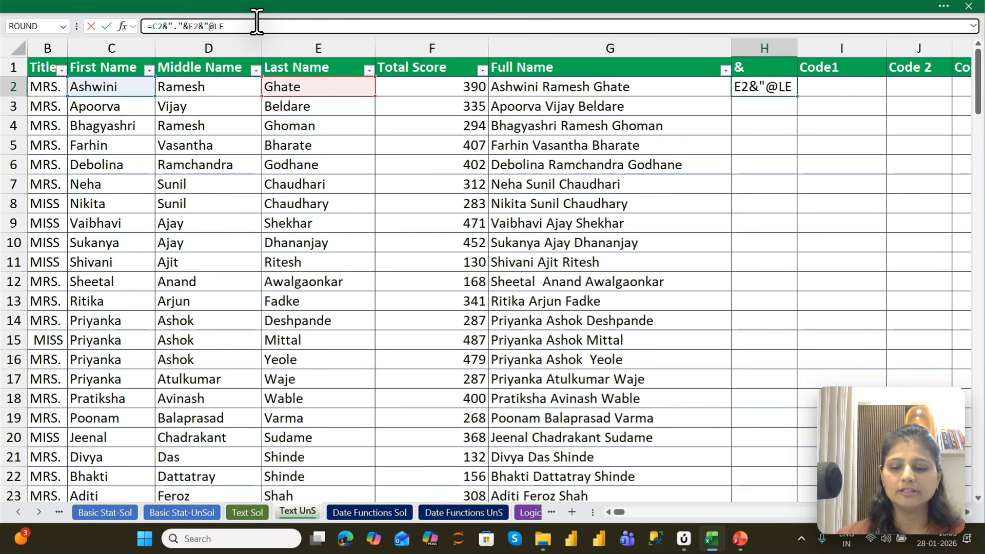
type("TSUPDRAGE,COM")
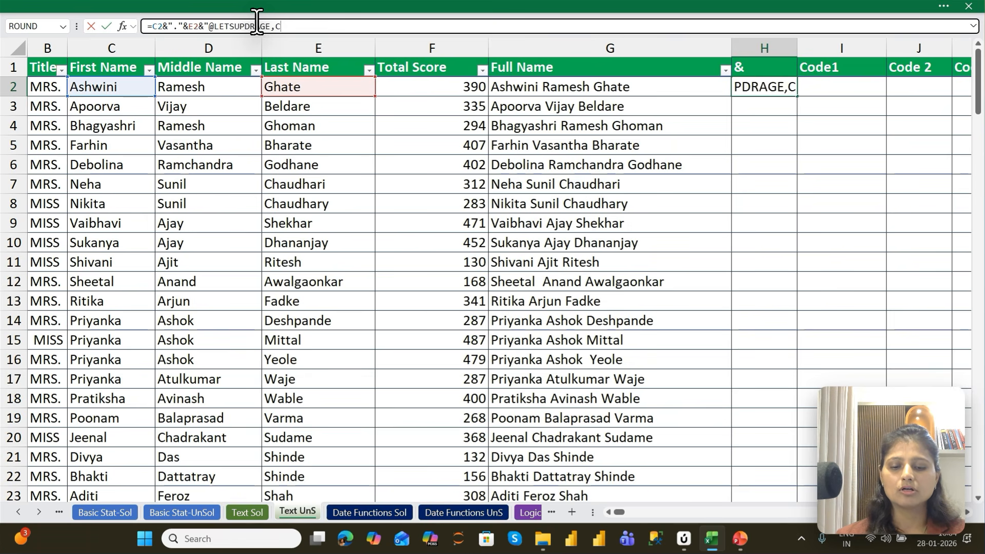
key("BackSpace")
key("BackSpace")
key("BackSpace")
key("BackSpace")
type(".COM\"")
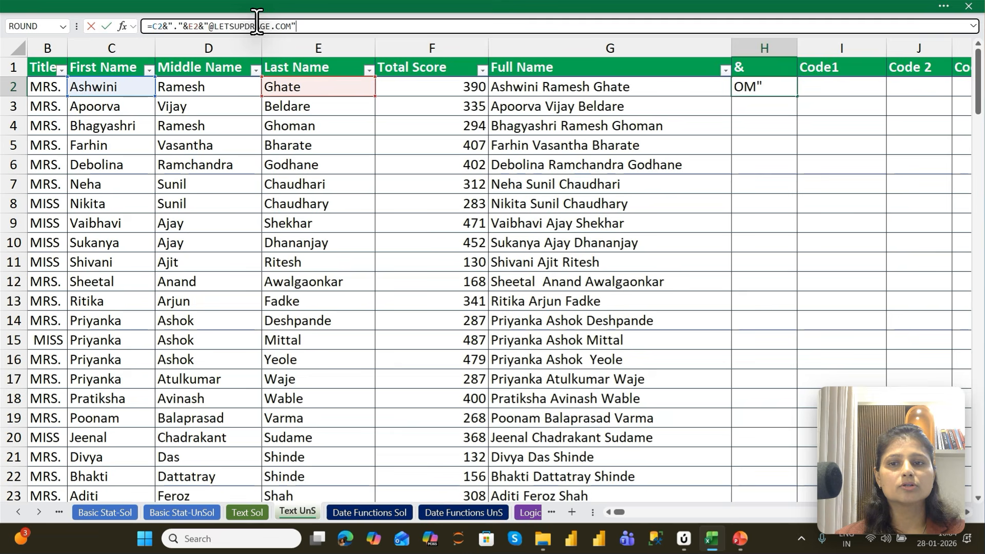
key("Return")
key("Up")
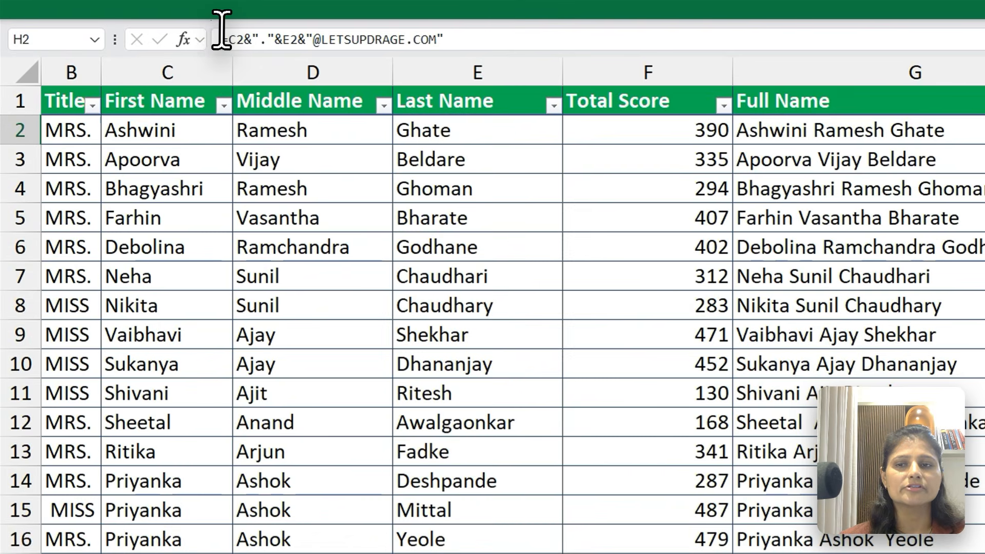
Wrap the whole H2 formula in the LOWER function and keep H2 selected
left_click(160, 23)
type("LOWER(")
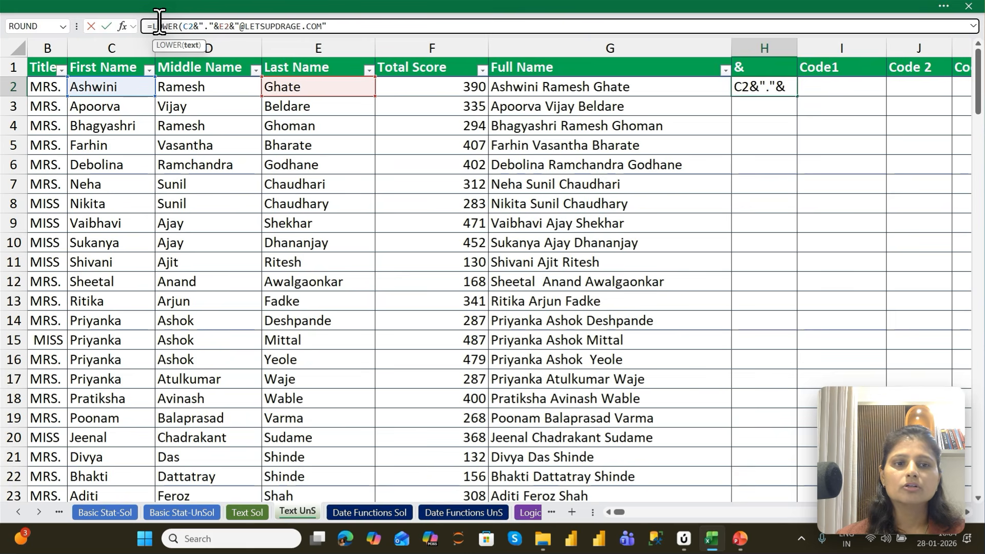
key("ctrl+Return")
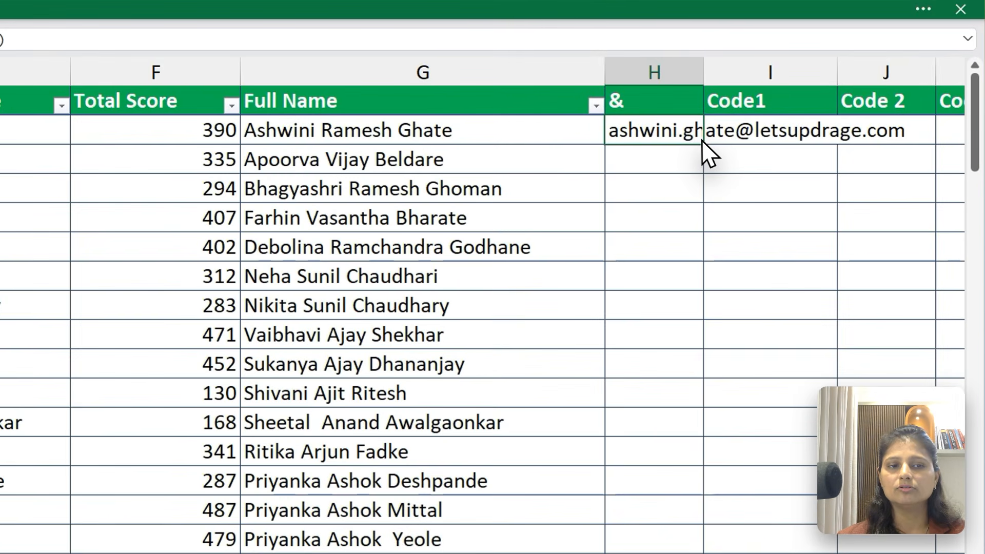
Fill the H2 formula down the whole & column and autofit the column's width
double_click(700, 140)
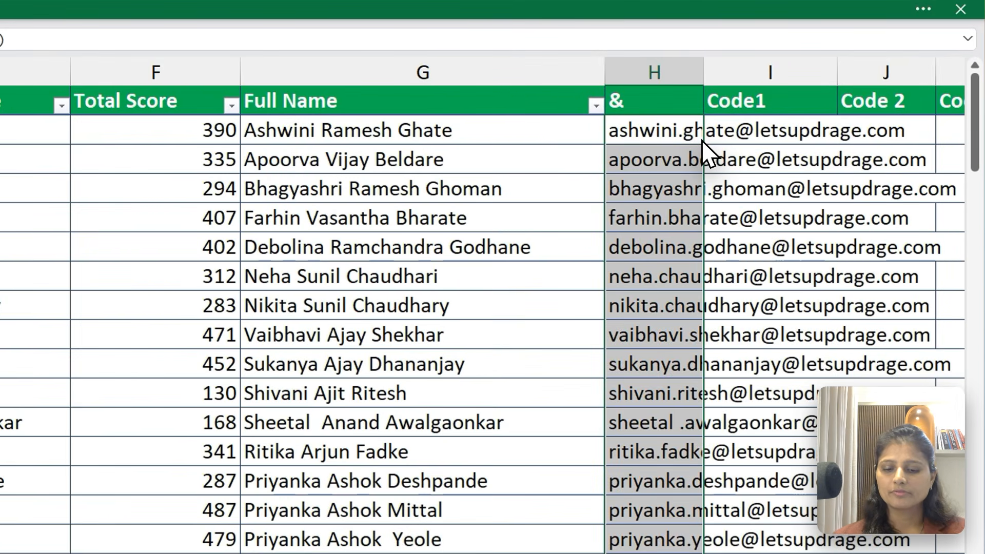
key("h")
key("o")
key("i")
key("Up")
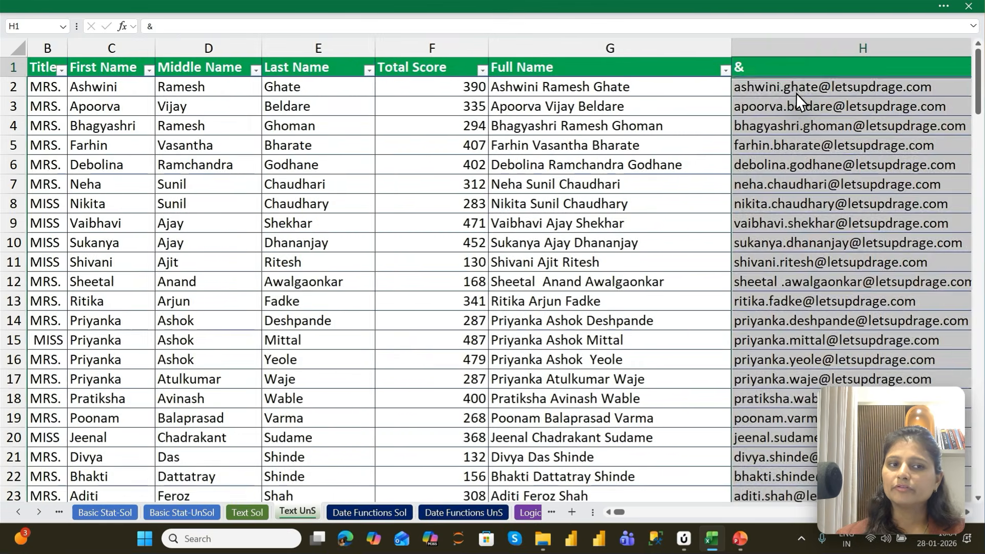
key("Right")
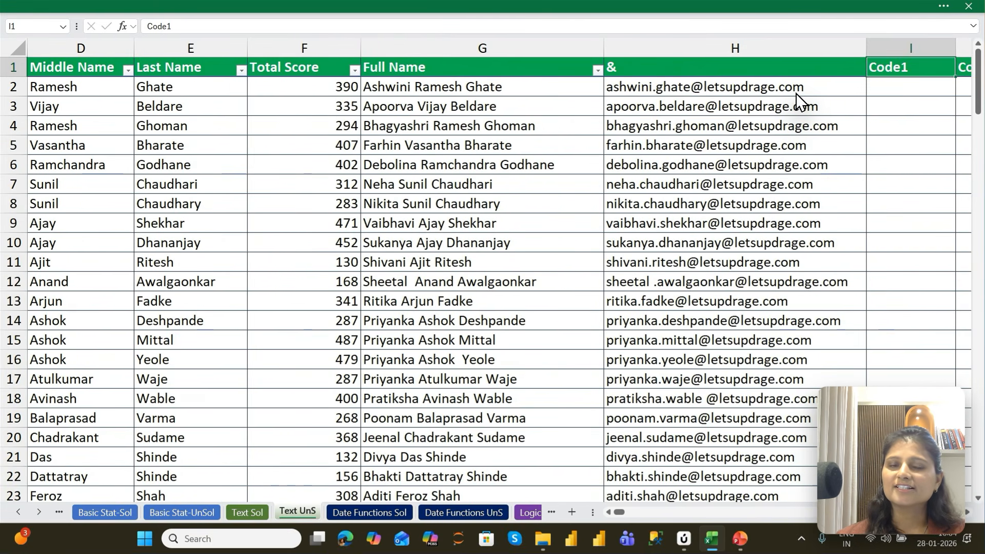
Try hiding the Full Name and & columns together, and undo it
key("Left")
key("Down")
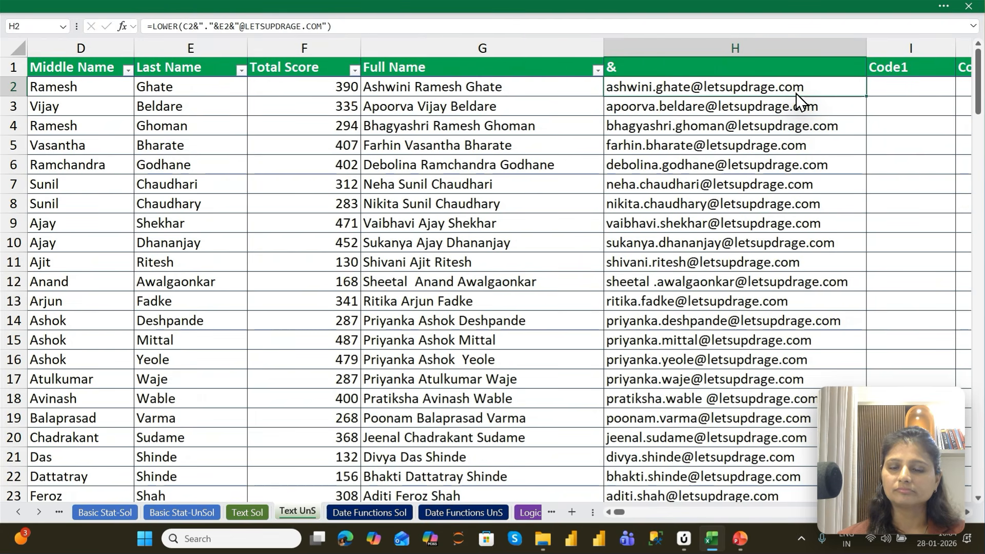
key("Up")
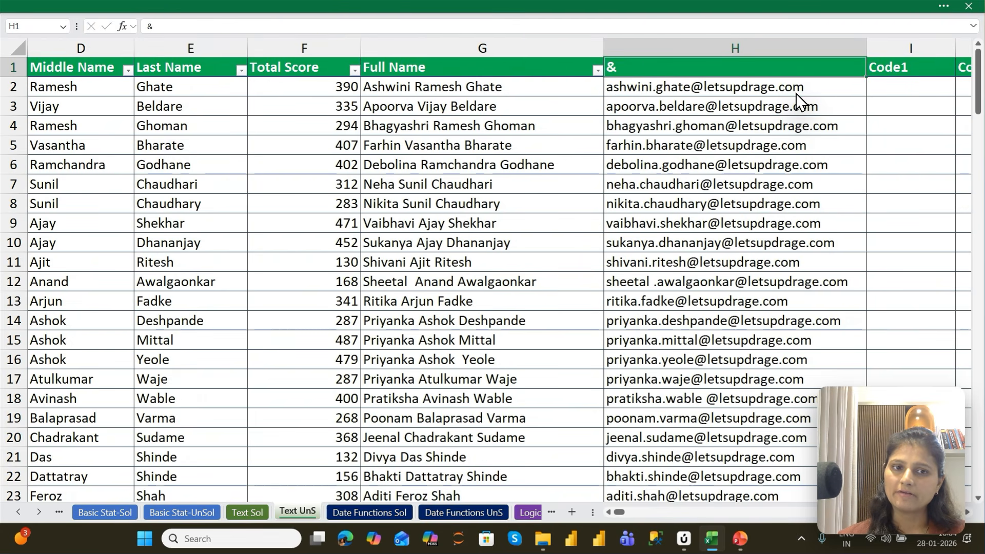
key("shift+Left")
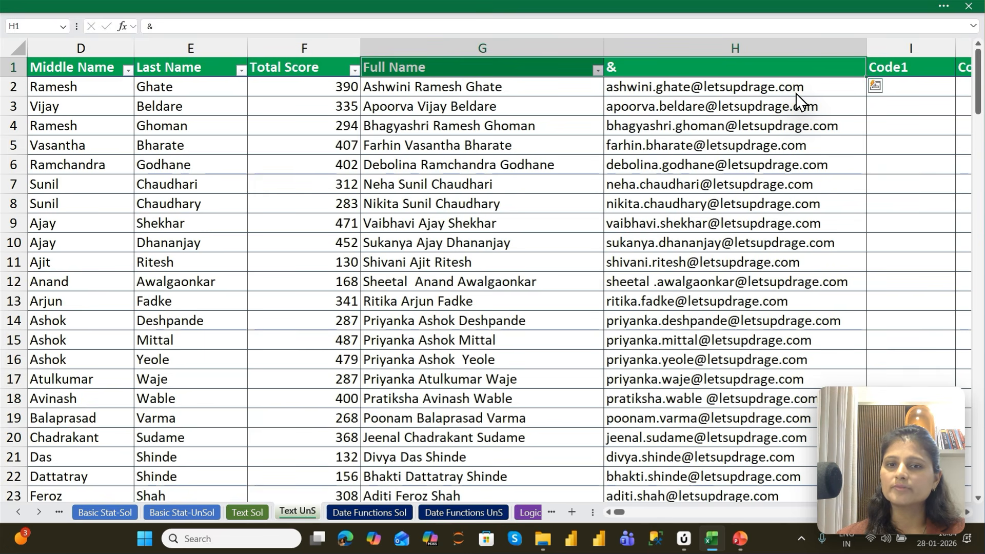
key("ctrl+0")
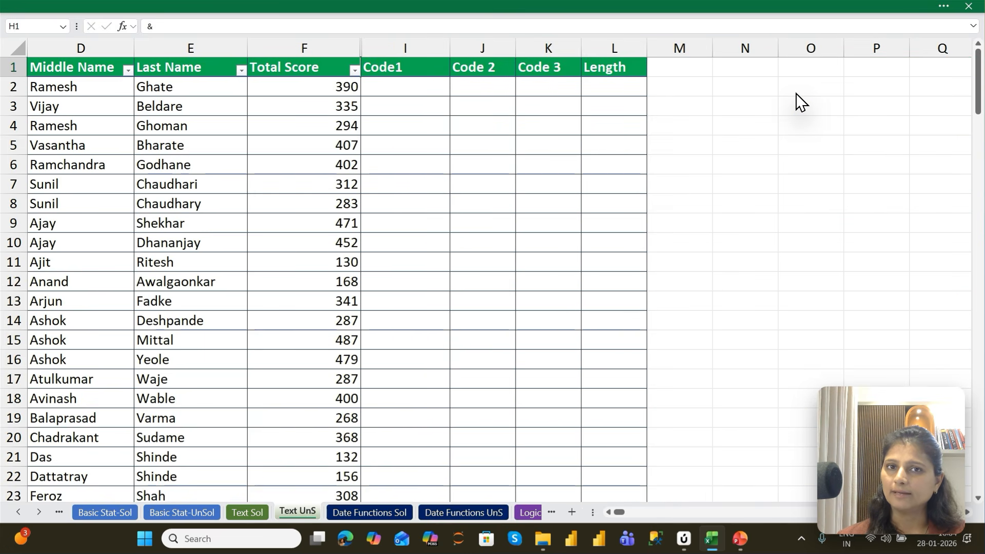
key("ctrl+z")
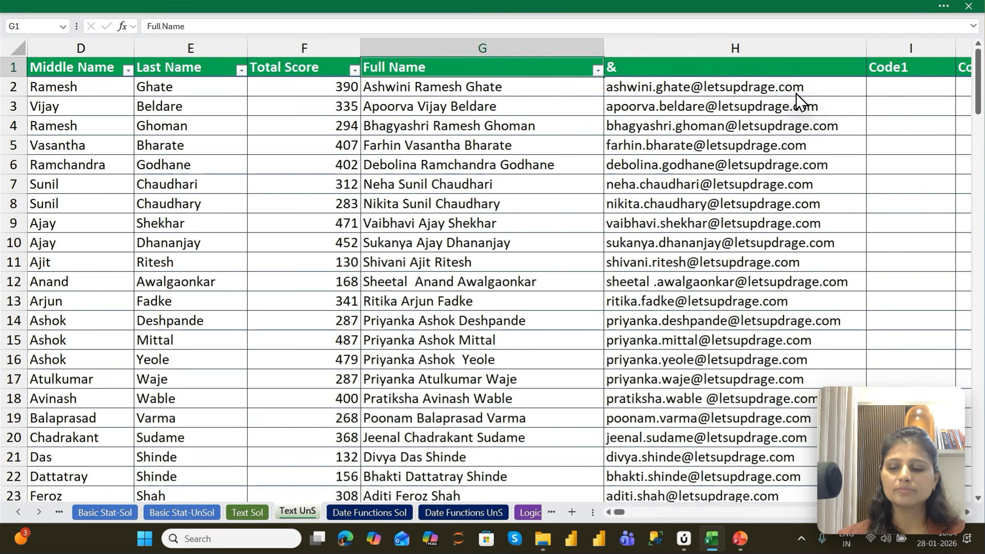
Hide column G (Full Name) and column H (&) one after the other
key("ctrl+0")
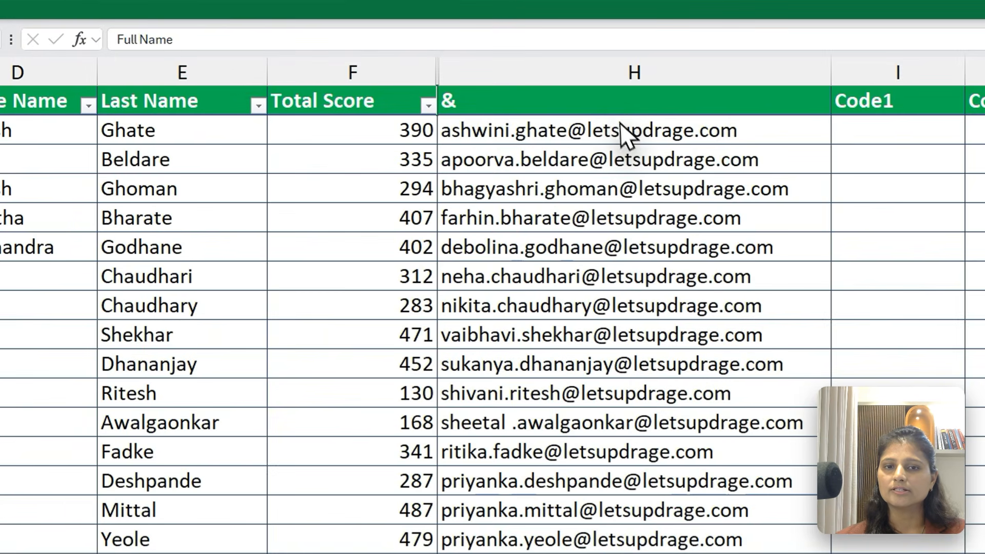
left_click(616, 111)
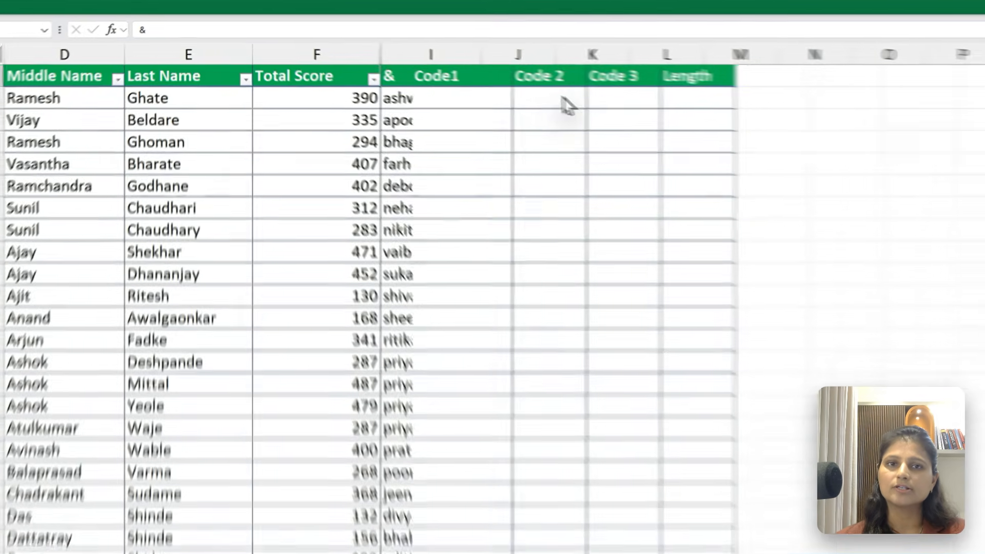
key("ctrl+0")
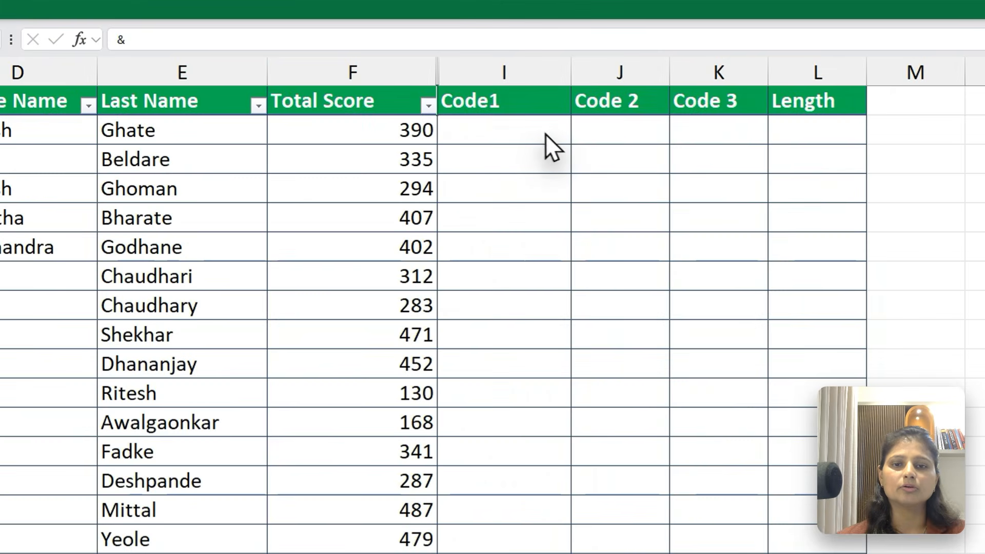
Bring the Code column into view and enter H, the first part of the code in A2, as Code1 in I2
left_click(534, 130)
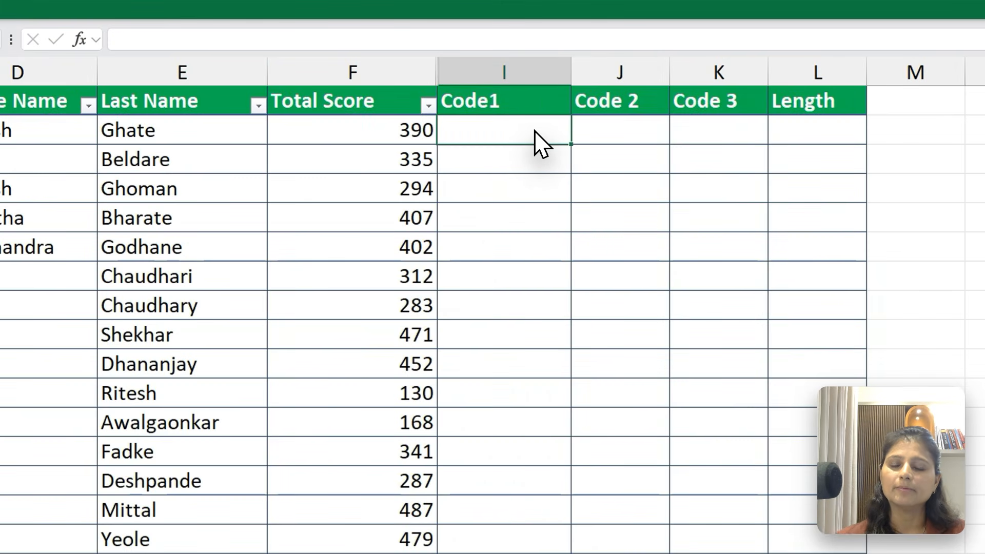
key("Left")
key("Left")
key("Left")
key("Left")
key("Left")
key("Left")
key("Left")
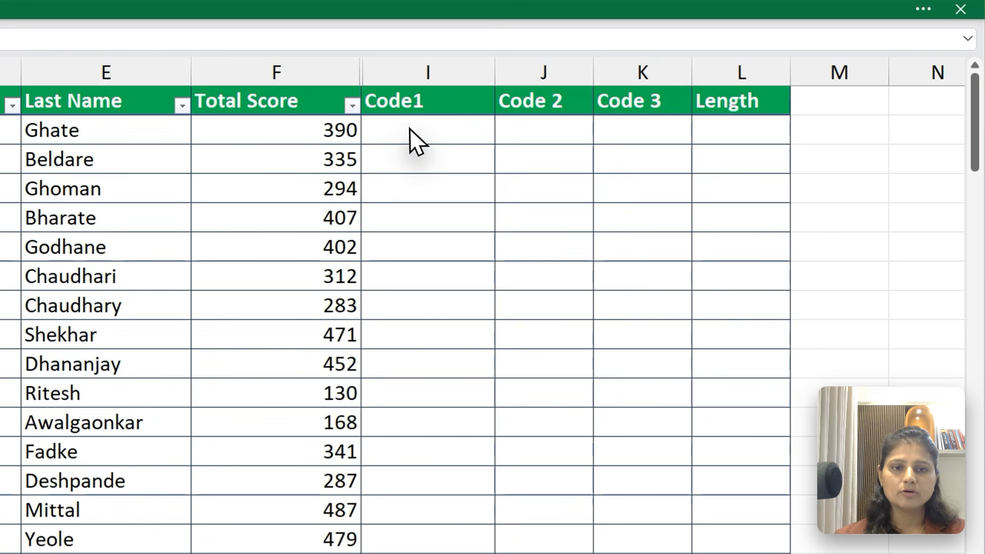
left_click(602, 87)
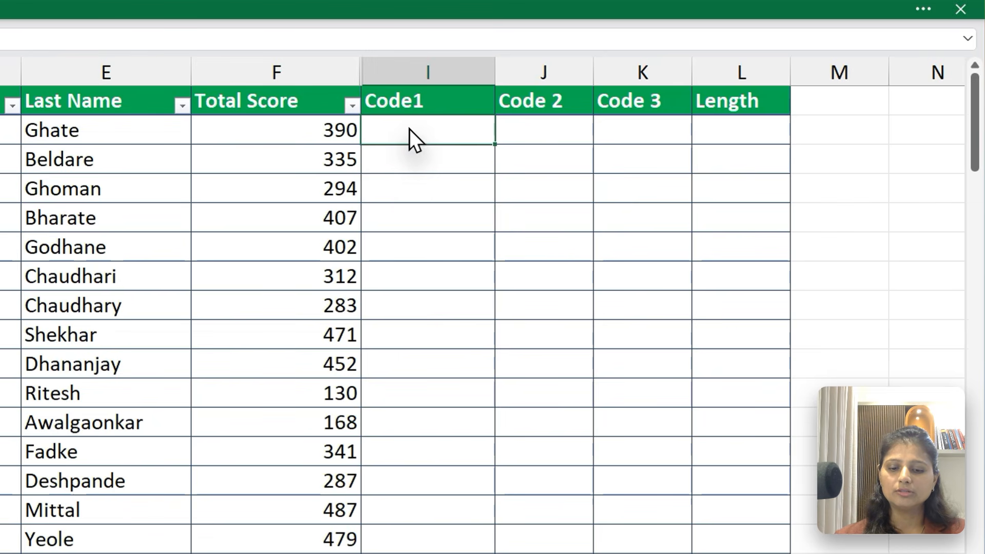
type("h")
key("BackSpace")
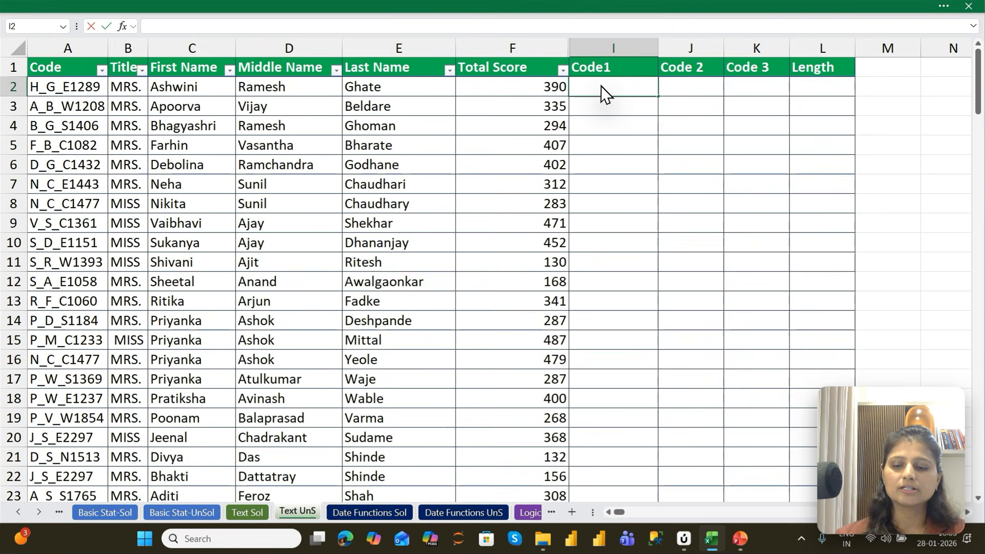
type("H")
key("Tab")
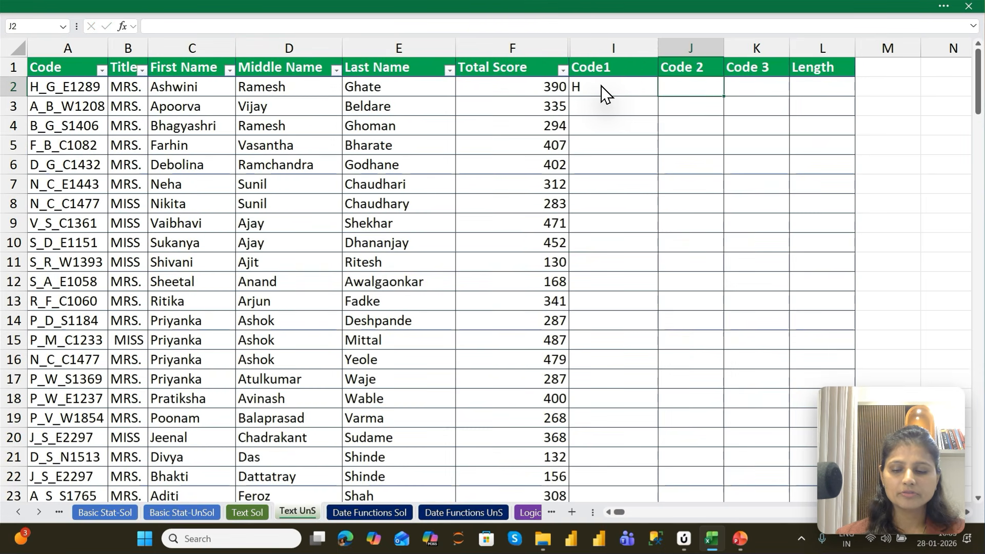
Enter the remaining parts of the A2 code in row 2: g_e under Code 2 and 1289 under Code 3
type("g_e")
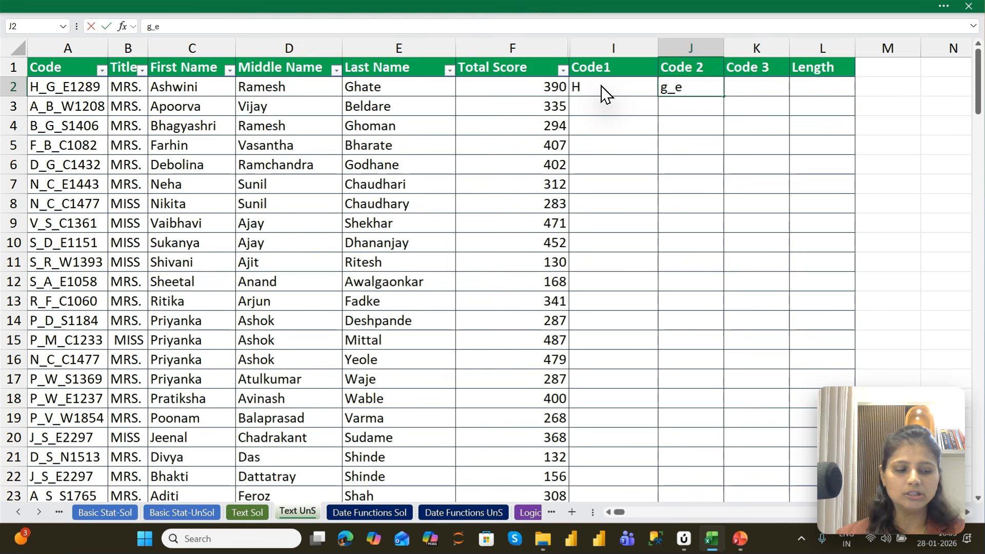
key("Tab")
type("1289")
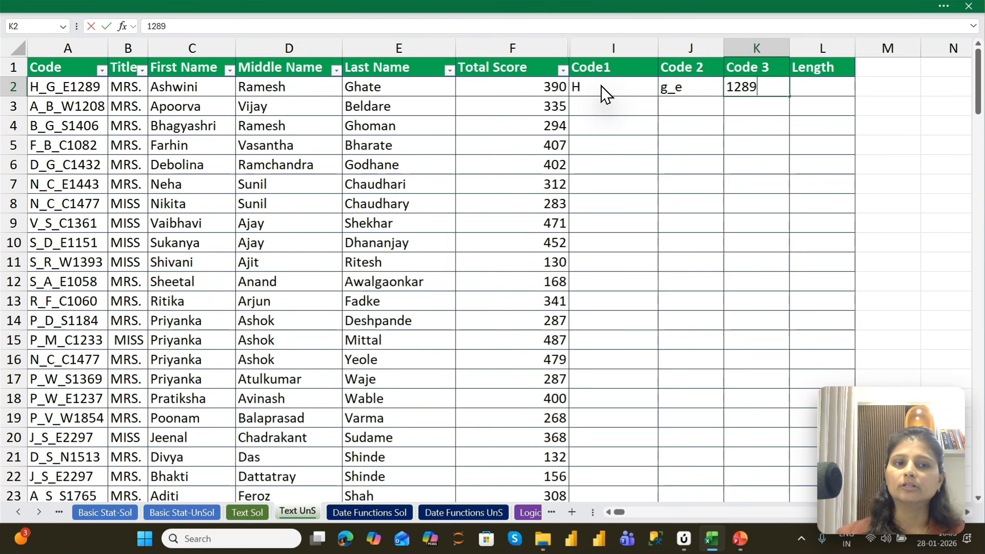
key("Return")
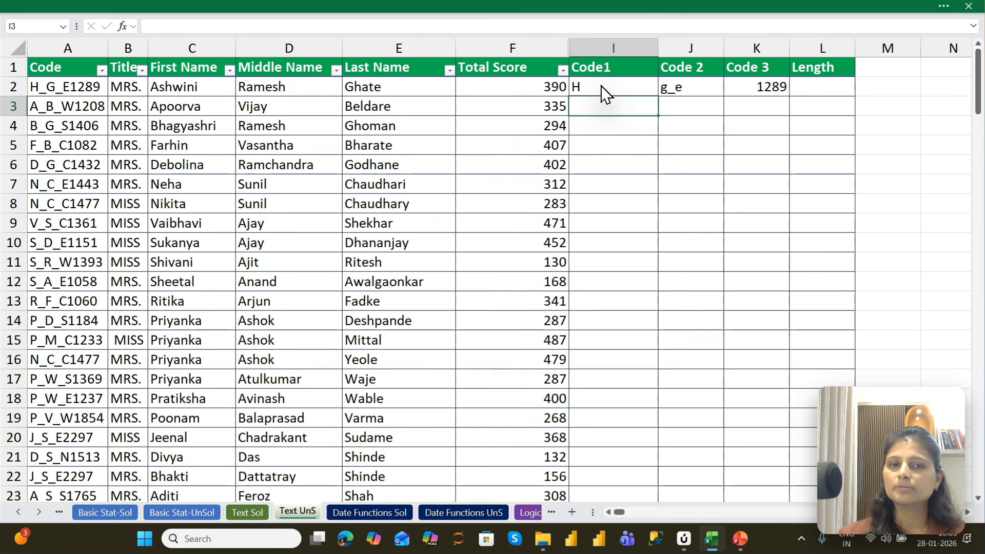
Clear the manually entered code parts from I2:K2
left_click(604, 92)
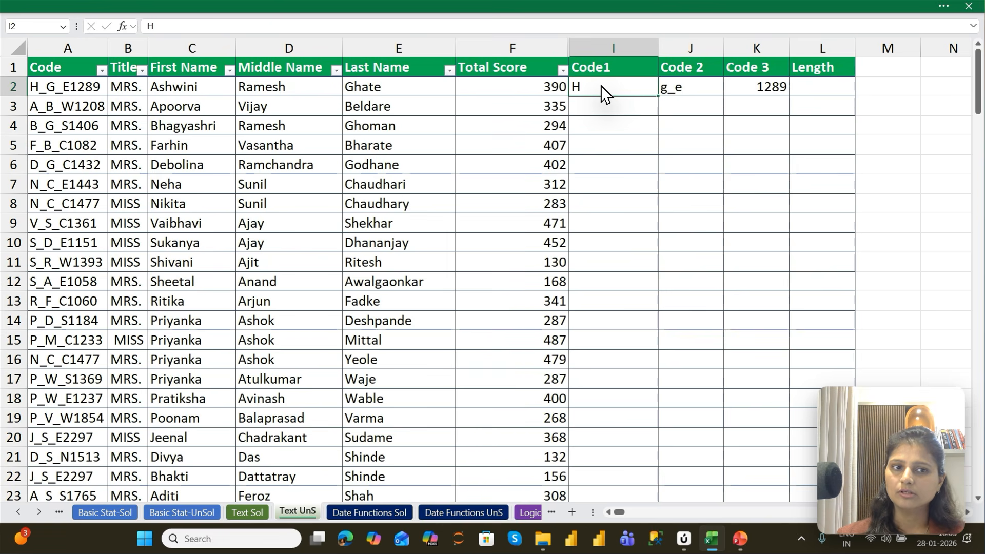
key("shift+Right")
key("shift+Right")
key("Delete")
left_click(604, 92)
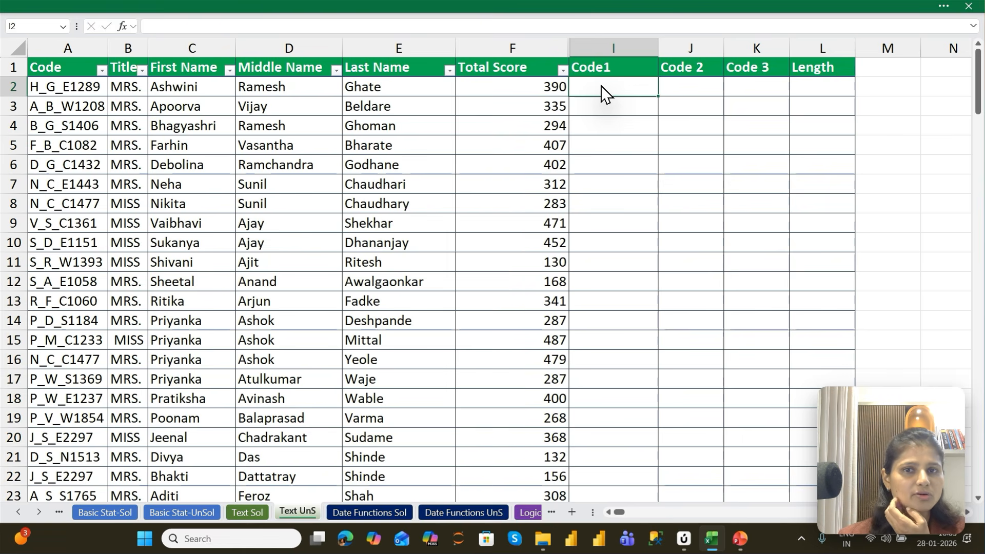
Extract the first character of the code into I2 under Code1 with =LEFT(A2,1)
type("=lEF")
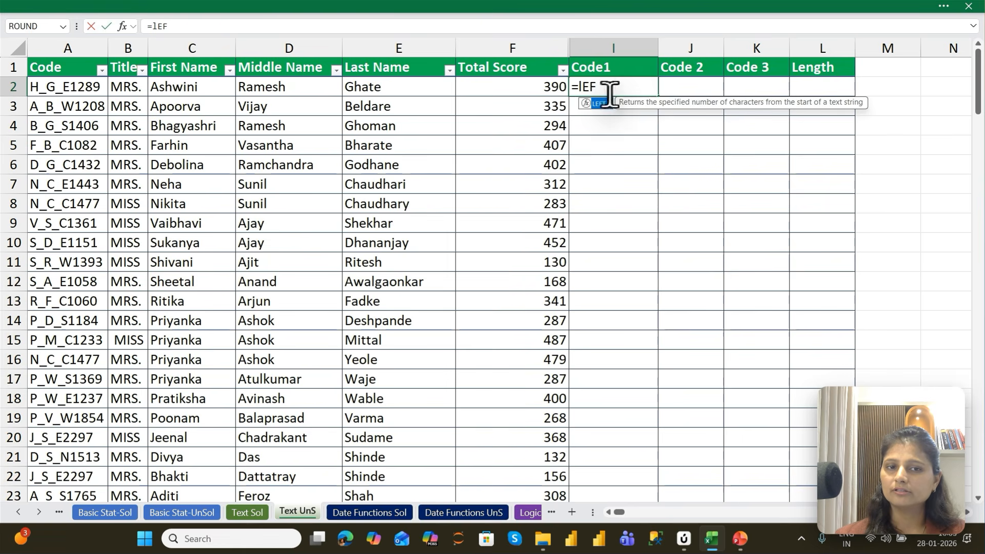
key("Tab")
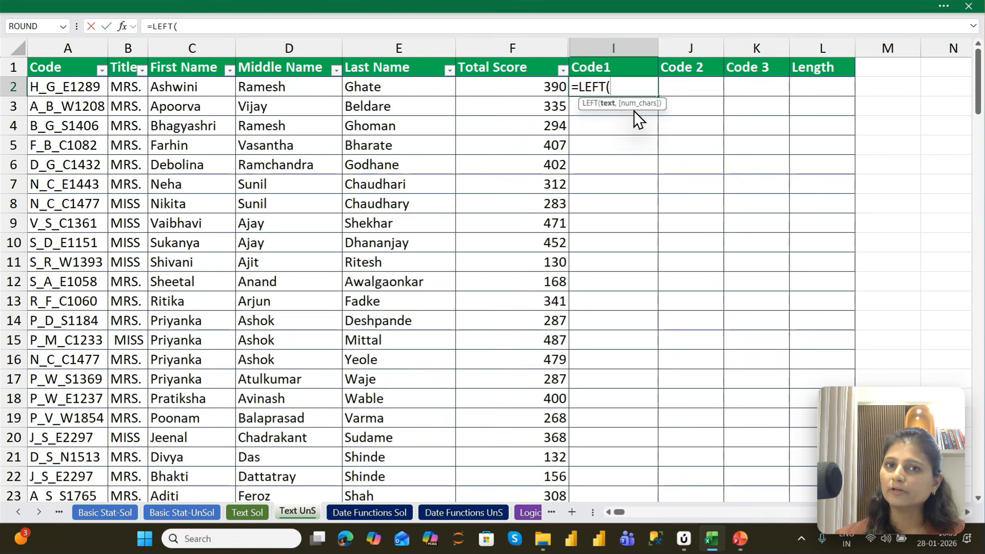
key("Left")
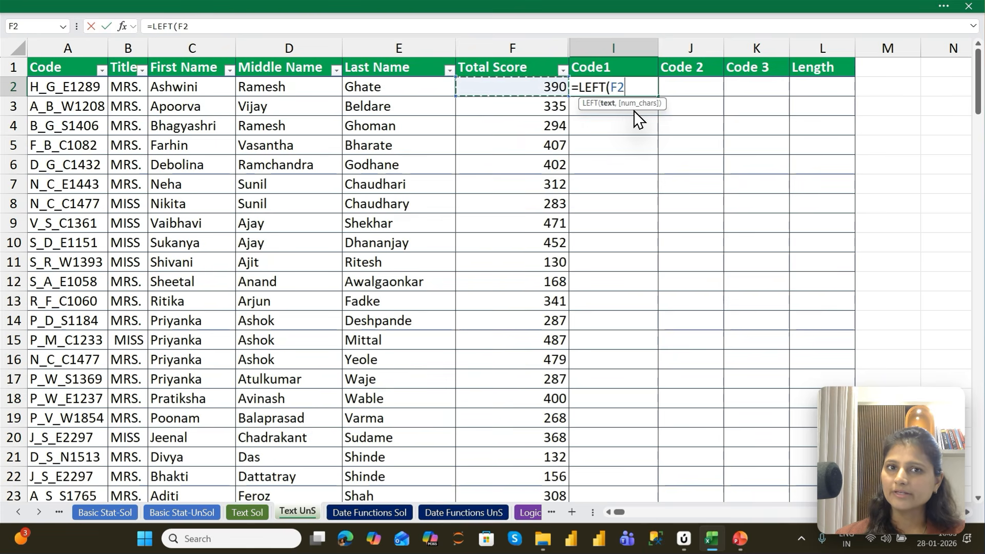
key("ctrl+Left")
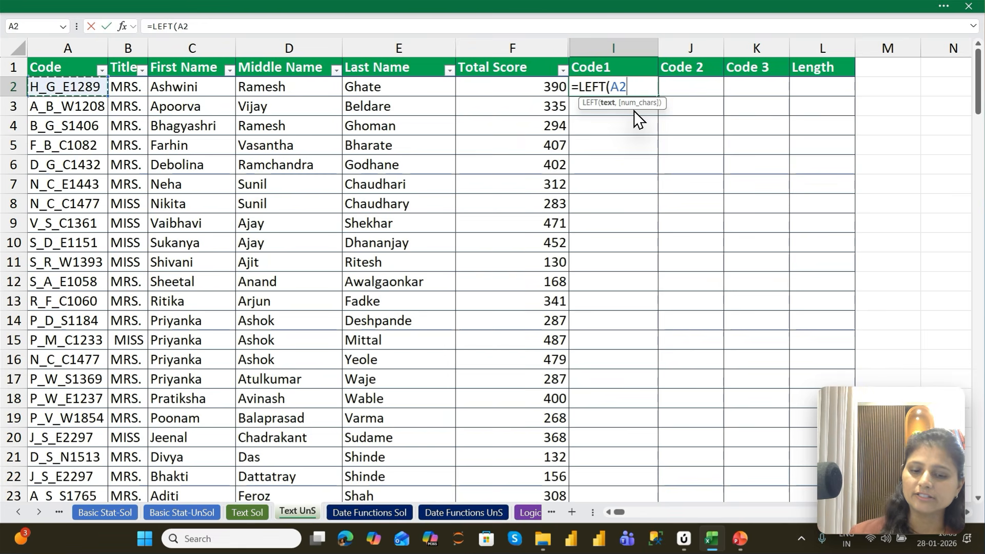
type(",1")
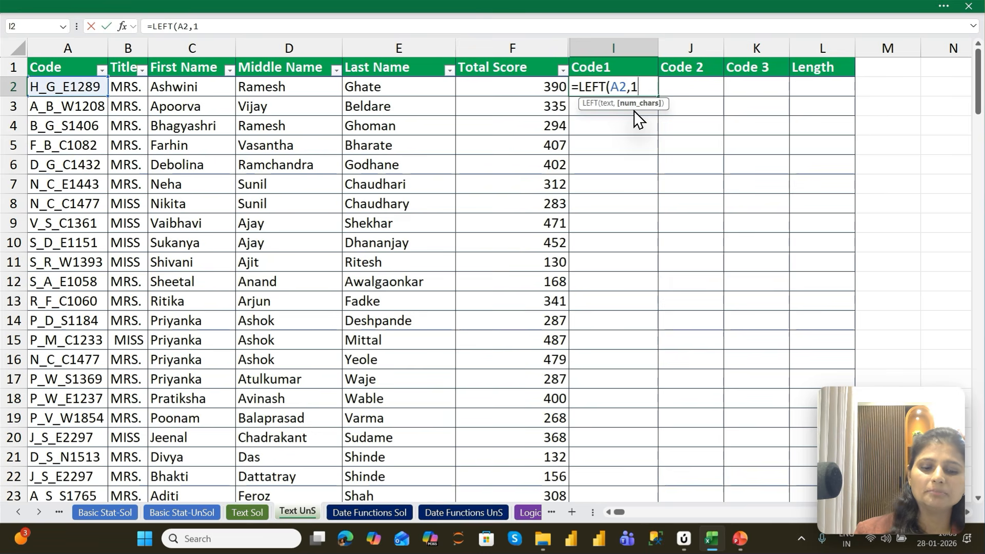
key("Return")
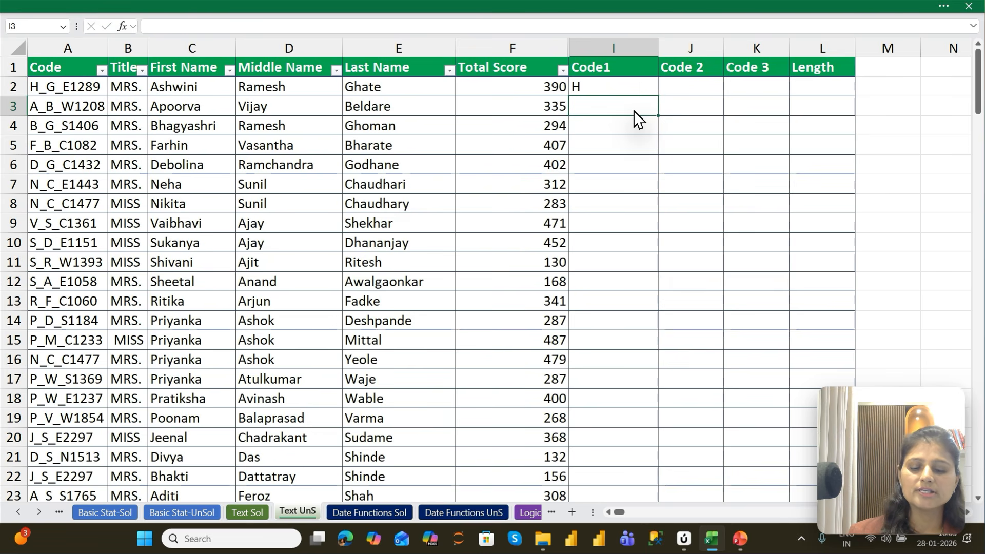
key("Up")
key("F2")
key("Tab")
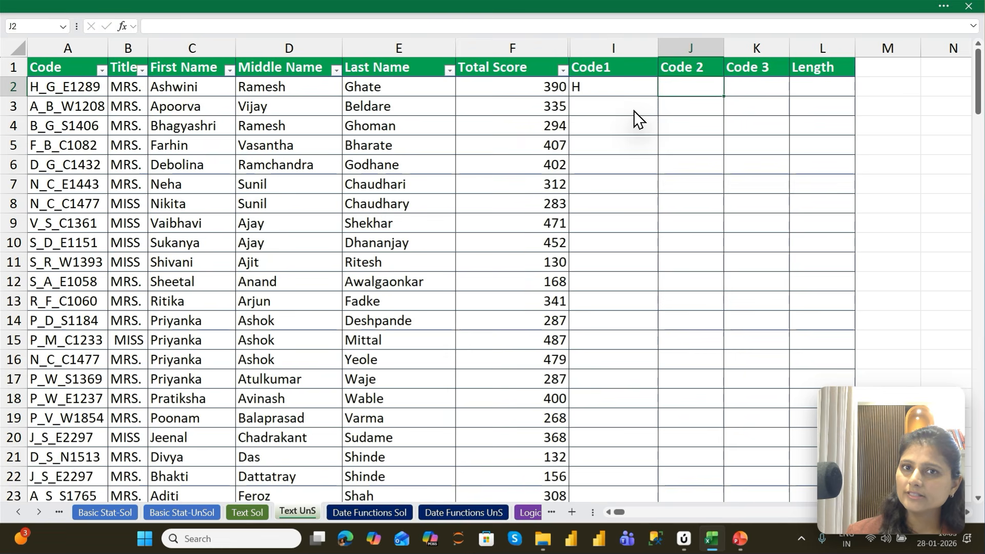
Extract one character starting at position 3 of the code into J2 under Code 2 with =MID(A2,3,1)
type("=mid(")
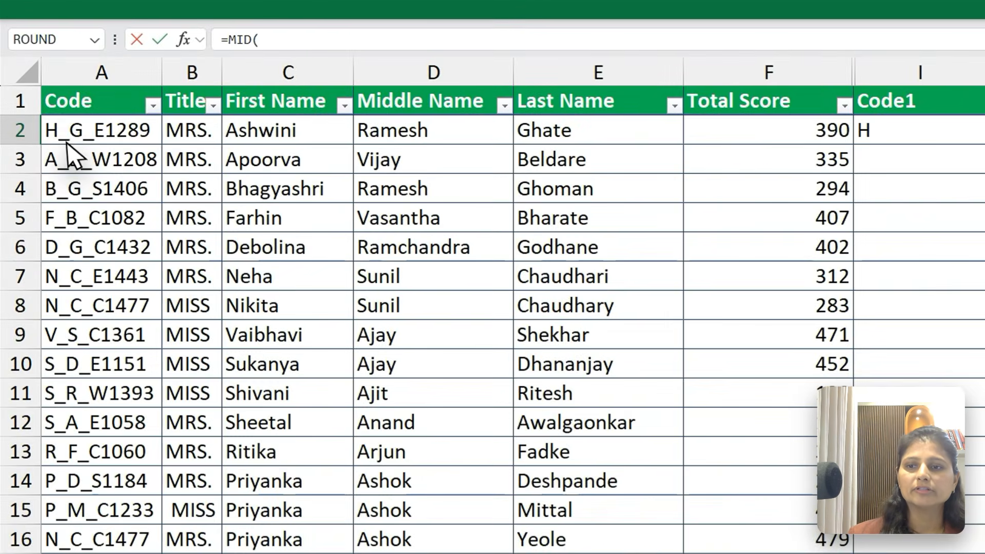
left_click(69, 133)
type(",")
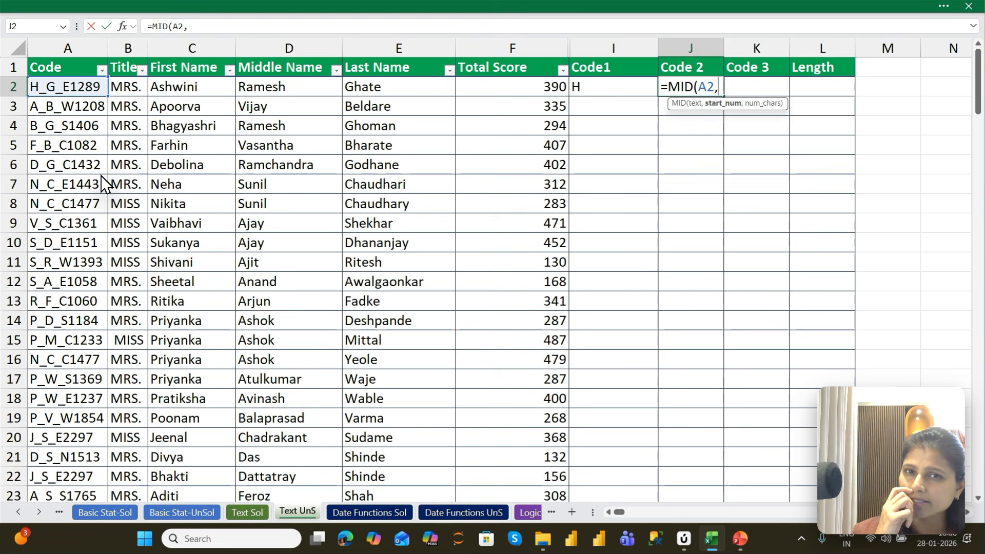
type("3")
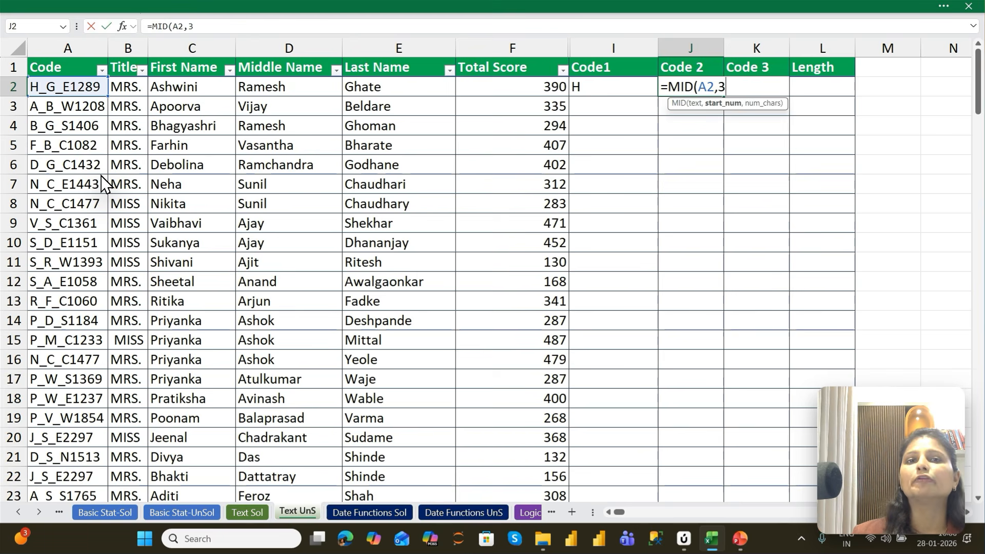
type(",")
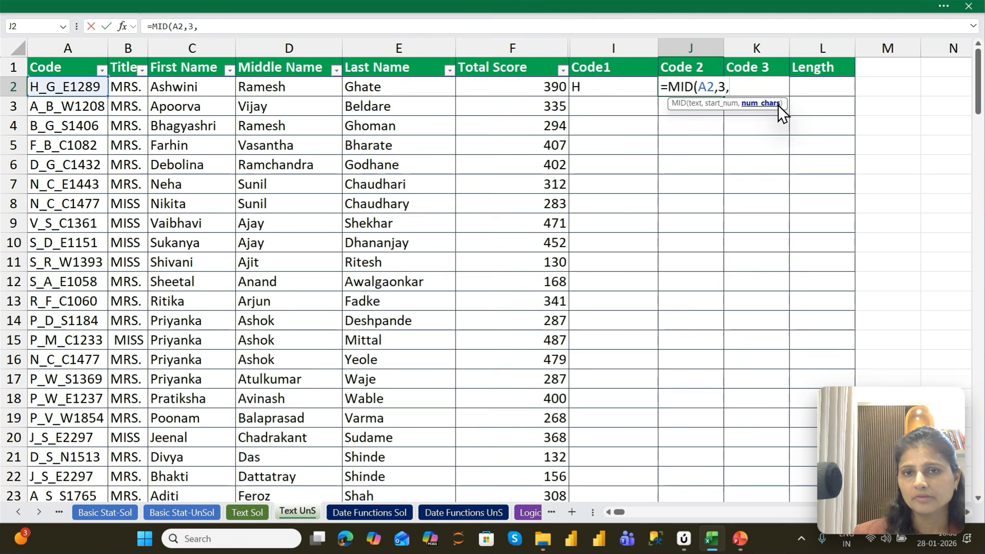
type("1")
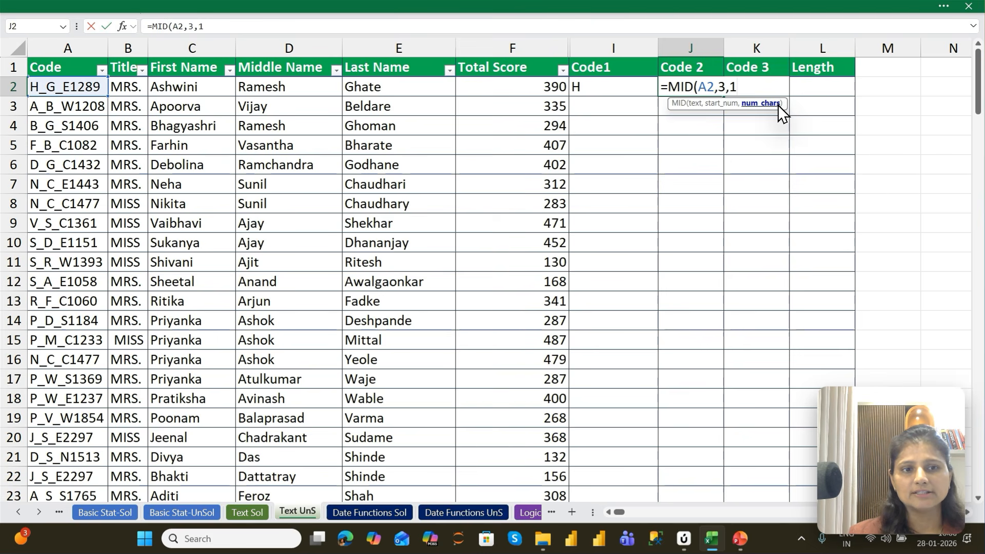
key("Return")
Change the number of characters in J2's MID formula to 2, giving =MID(A2,3,2)
key("Up")
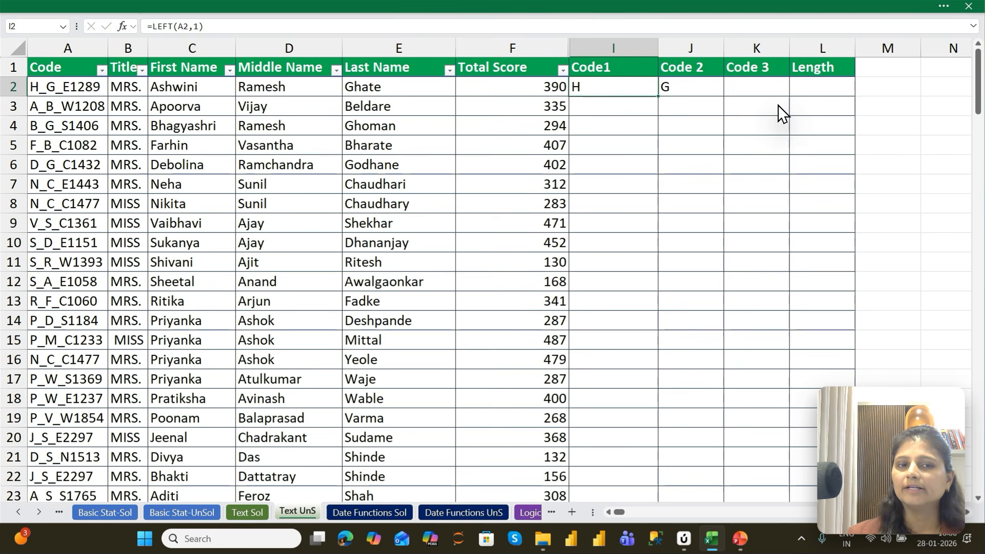
key("F2")
key("BackSpace")
key("BackSpace")
type("2,3,2)")
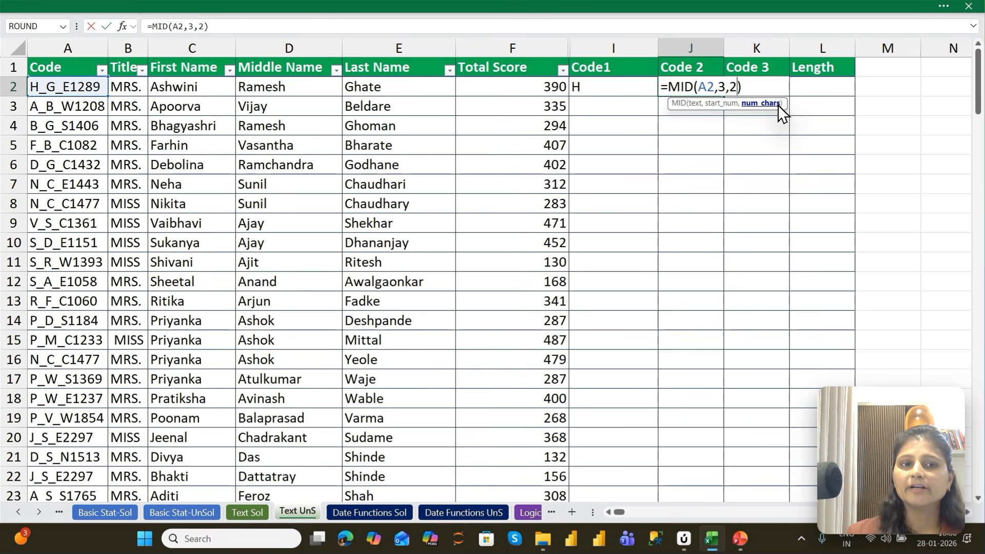
key("Return")
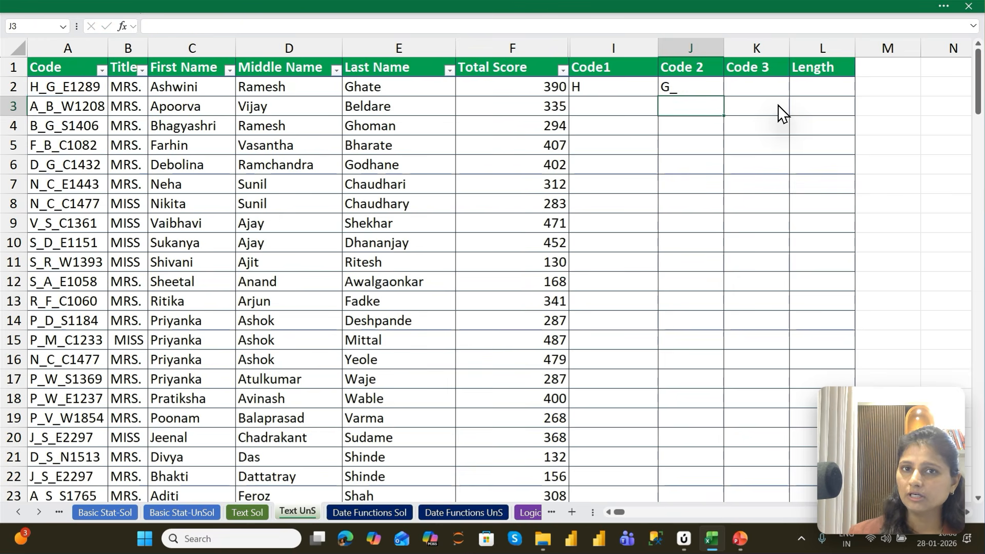
Set the number of characters in the Code 2 formula in J2 to 3, giving =MID(A2,3,3)
key("Up")
key("F2")
key("BackSpace")
key("BackSpace")
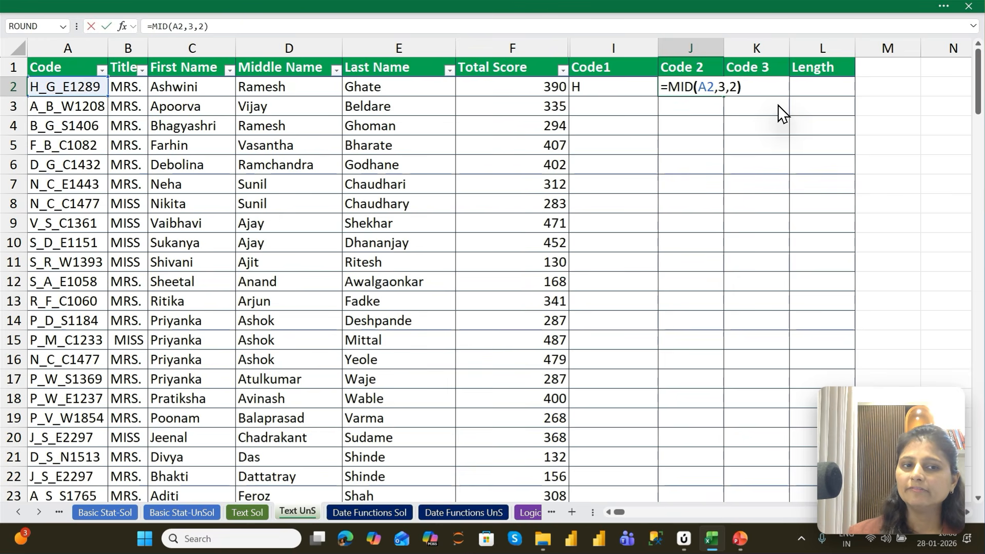
type("3")
key("Return")
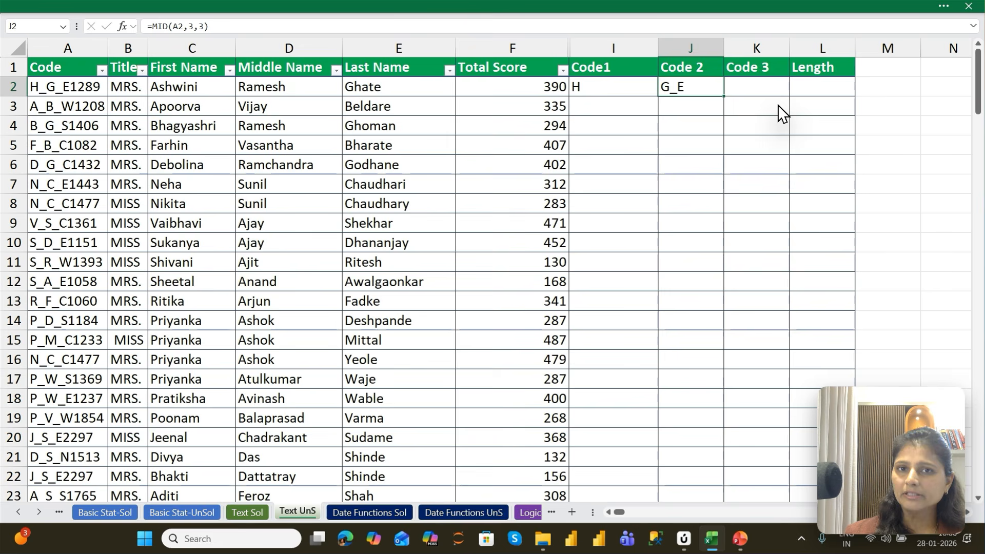
Extract the last four characters of the code into K2 under Code 3 with =RIGHT(A2,4)
key("Right")
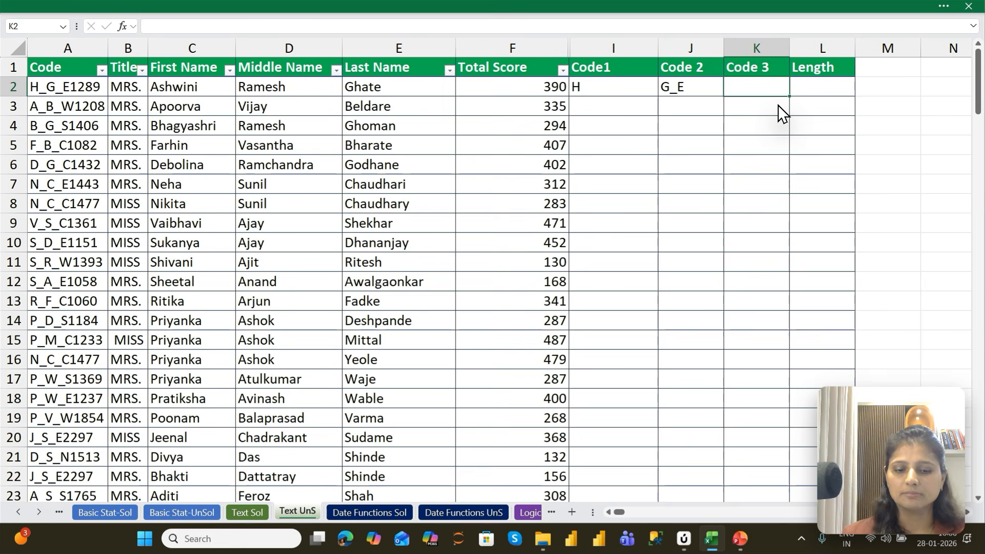
type("=rIG")
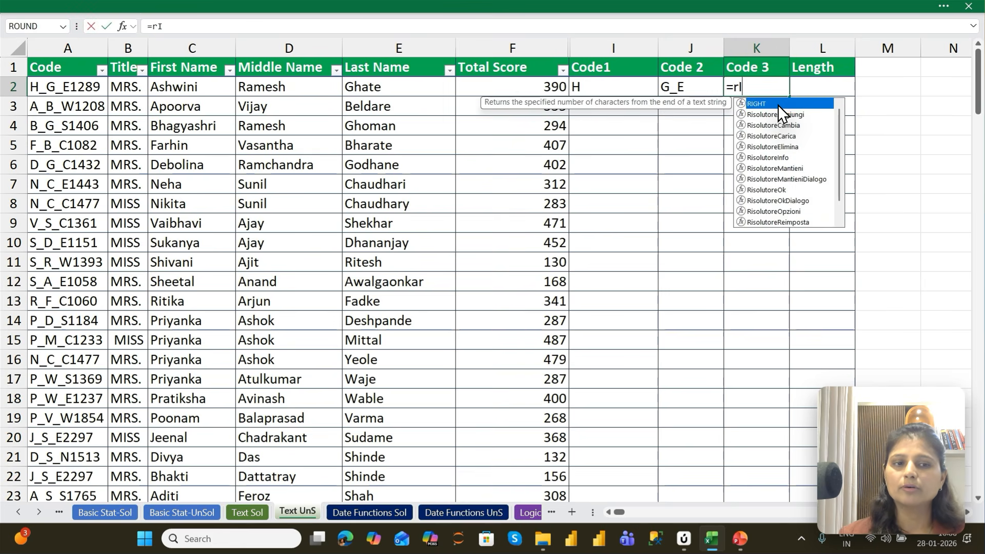
key("Tab")
key("Left")
key("Left")
key("Left")
key("Left")
key("Left")
key("Left")
key("Left")
key("Left")
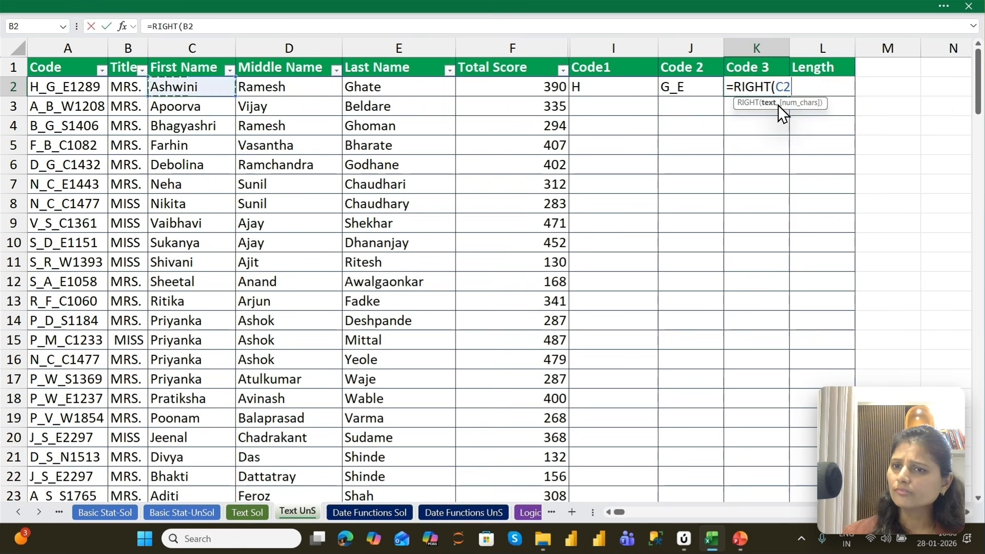
type(",")
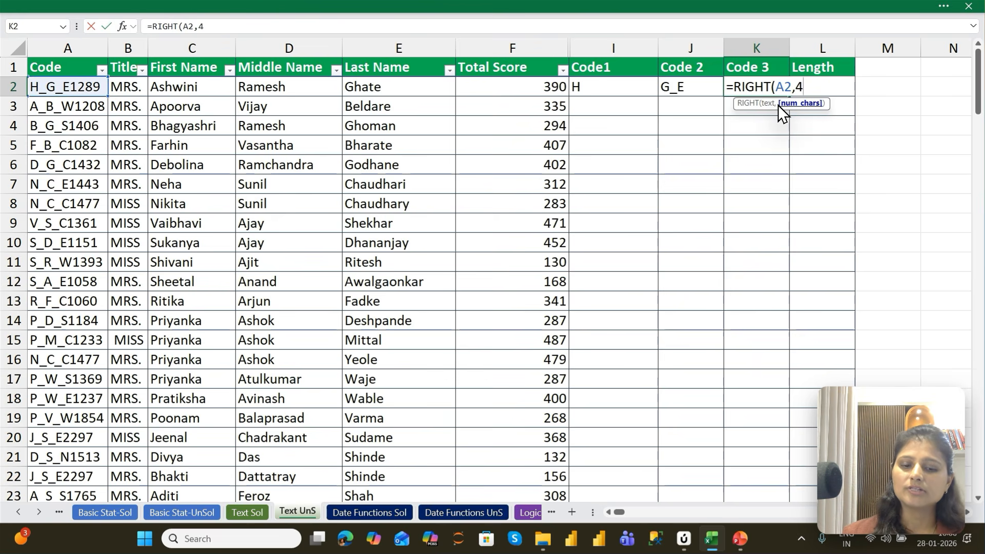
type("4)")
key("ctrl+Return")
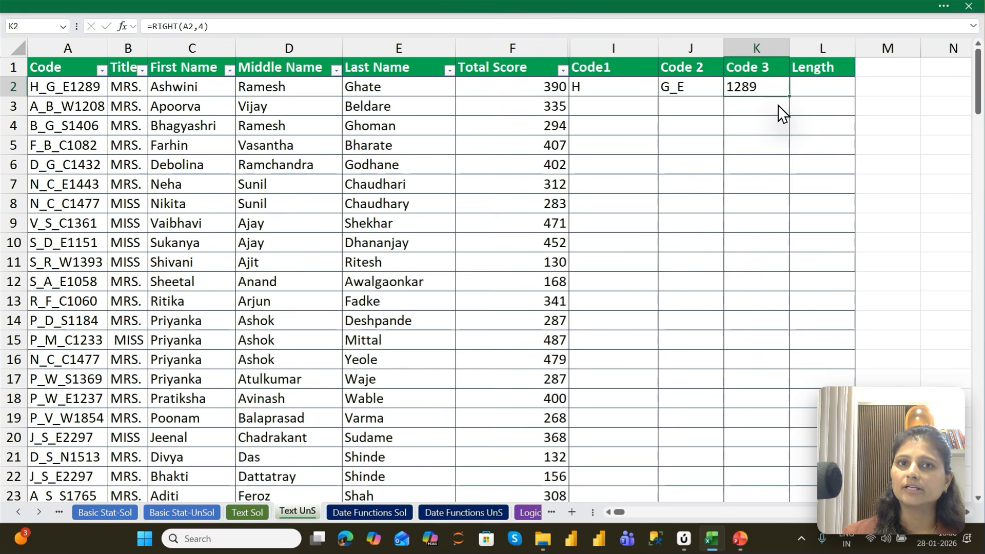
key("Left")
key("Left")
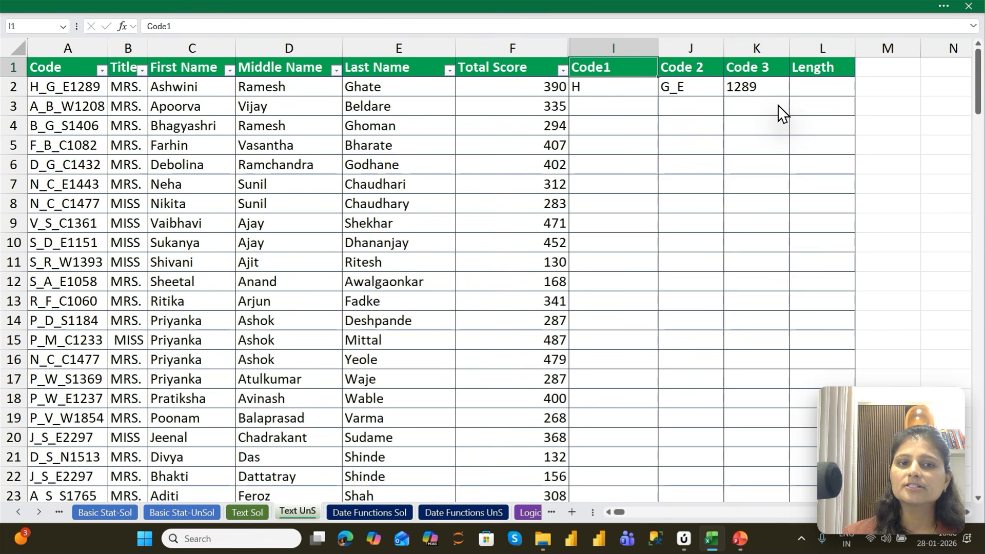
key("Right")
key("Right")
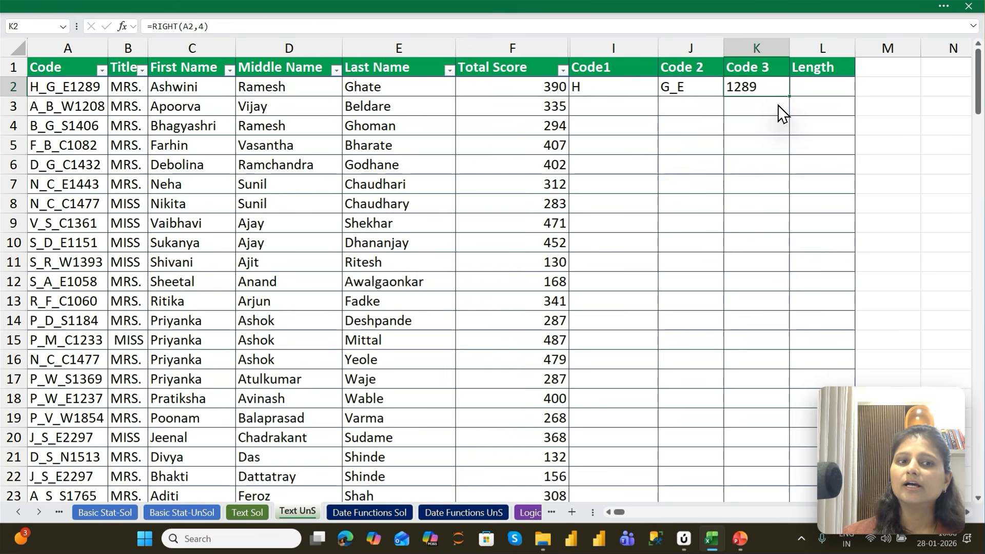
Fill the Code1, Code 2 and Code 3 formulas from row 2 down to row 147
key("Left")
key("Left")
key("Left")
key("ctrl+Down")
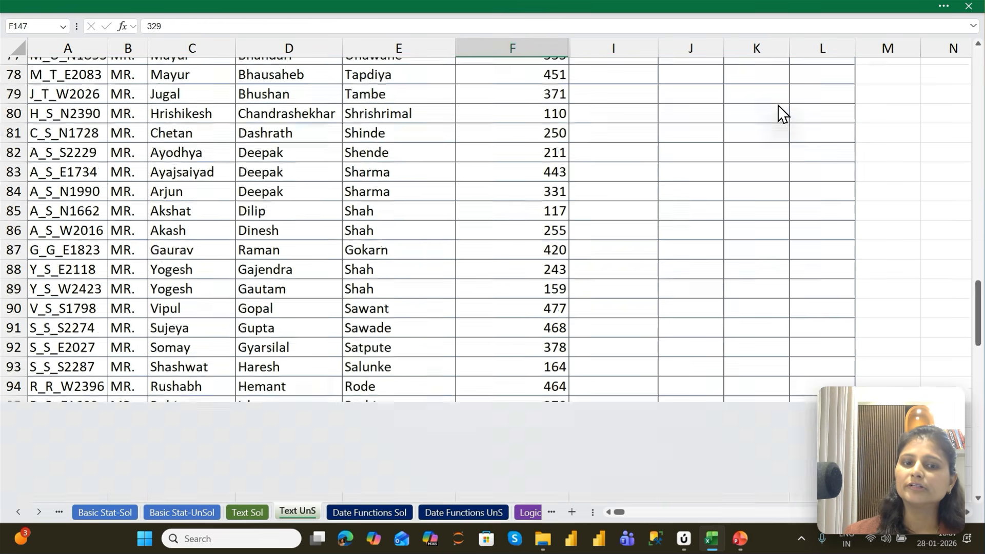
key("Right")
key("shift+Right")
key("shift+Right")
key("ctrl+shift+Up")
key("ctrl+d")
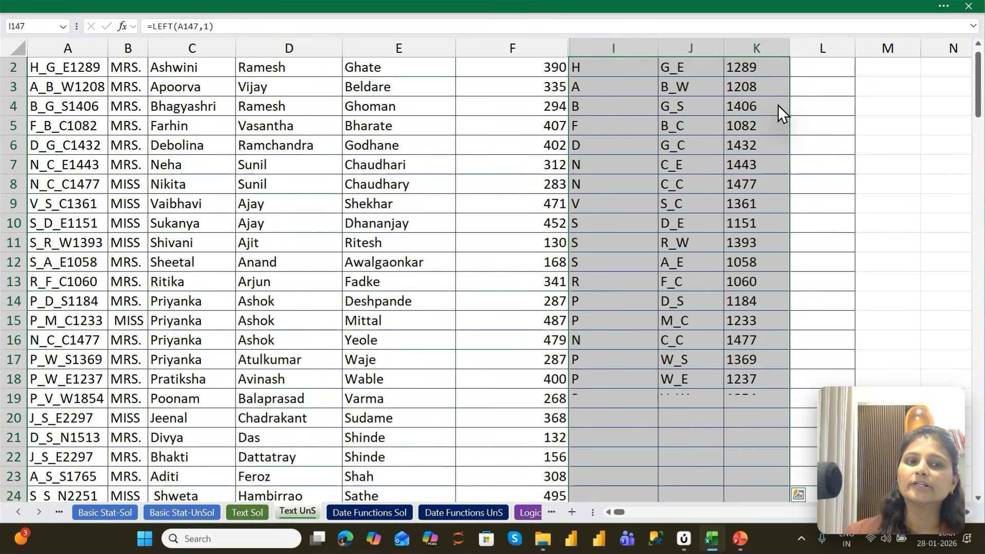
Count the characters of the A2 code in L2 under Length with the LEN function
key("ctrl+Up")
key("Right")
key("Right")
key("Right")
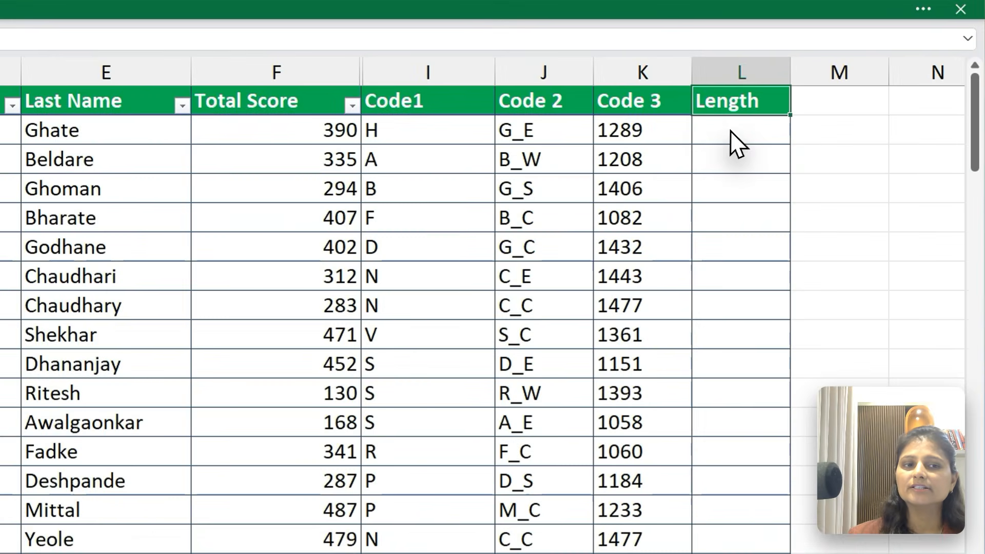
left_click(815, 87)
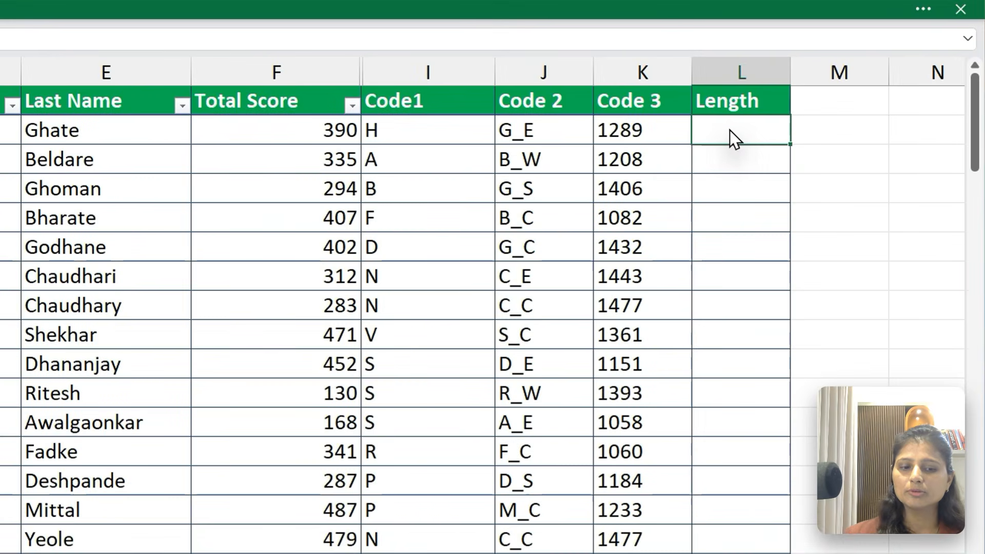
type("=l")
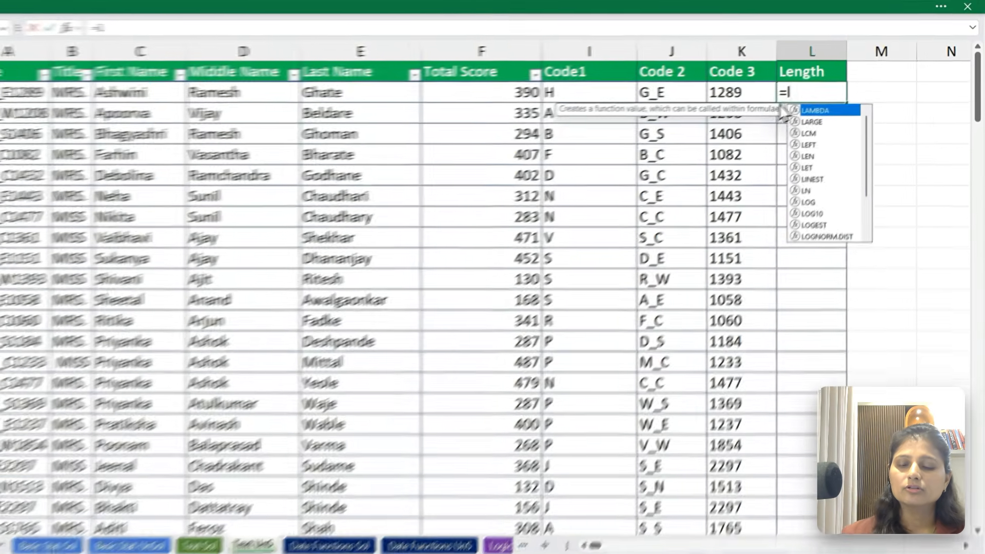
type("EN")
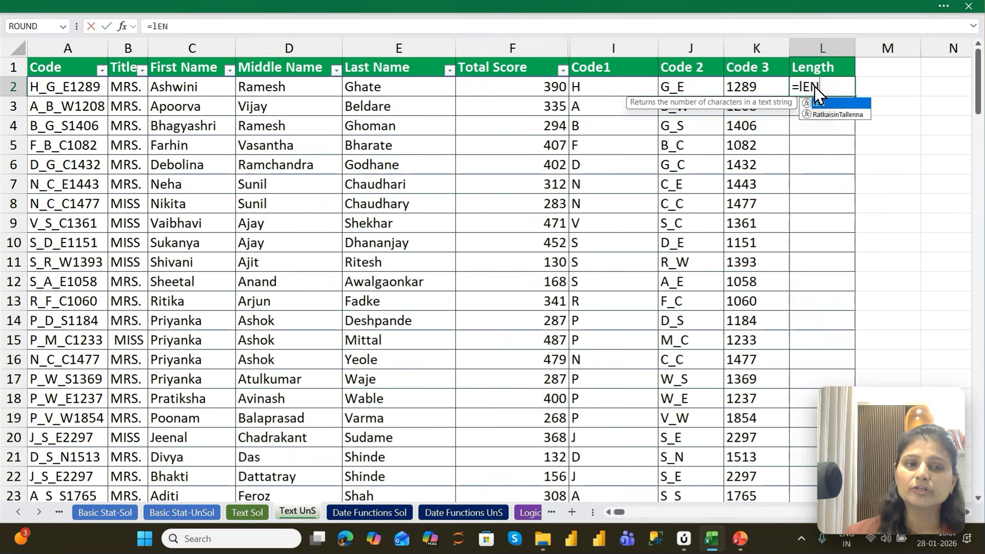
key("Tab")
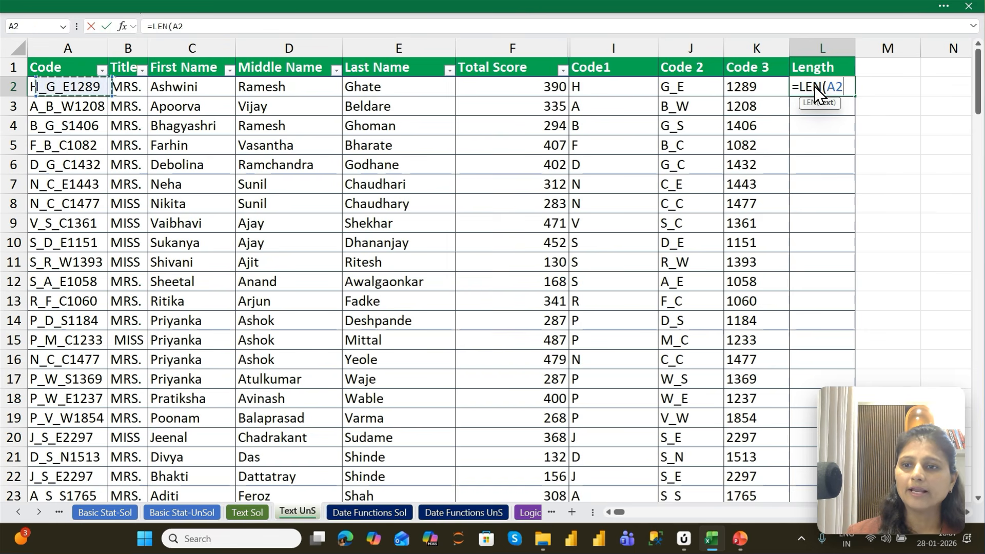
key("Return")
Fill the Length formula in column L down to row 147 and return to the column's header
key("Left")
key("ctrl+Down")
key("Right")
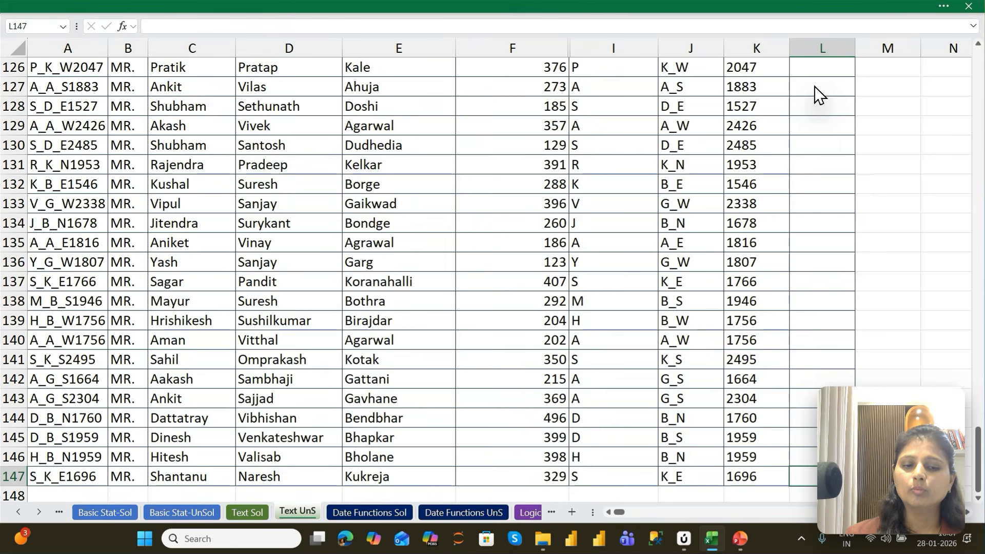
key("ctrl+shift+Up")
key("ctrl+d")
key("ctrl+Up")
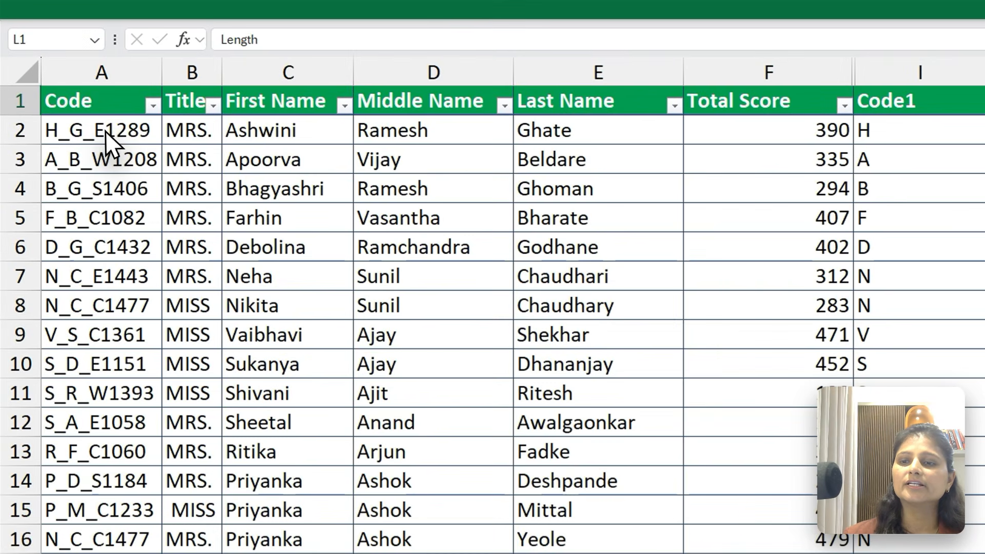
Shorten the code in A3 by one digit so that it reads A_B_W128
left_click(70, 87)
left_click(123, 163)
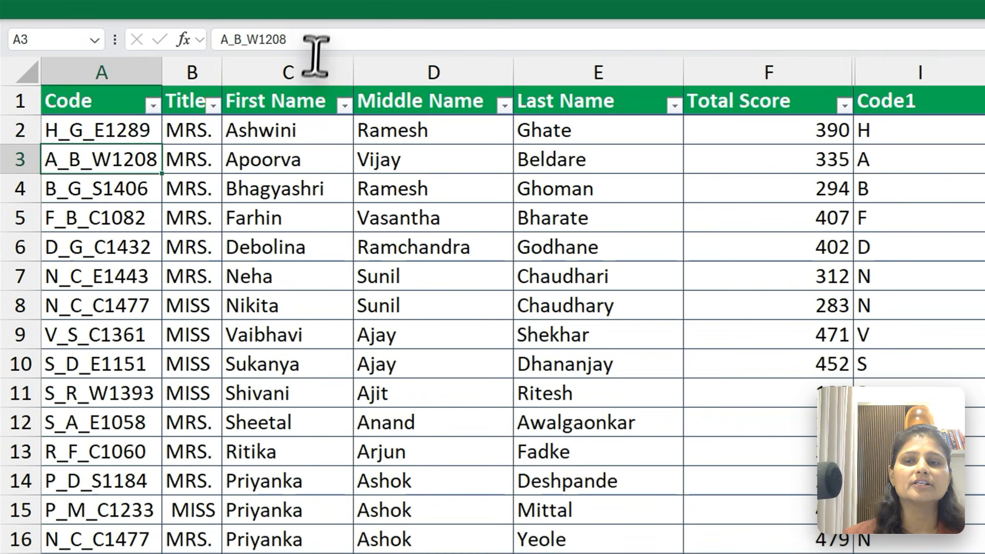
left_click(277, 39)
key("BackSpace")
key("Return")
key("Down")
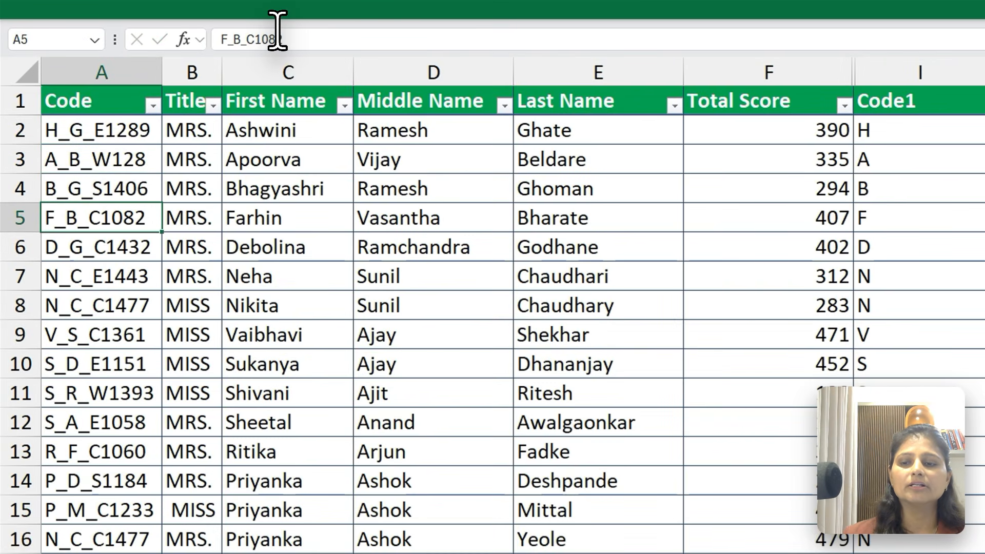
Add trailing spaces to the codes in A5 and A12, and leading spaces to the code in A6
left_click(283, 34)
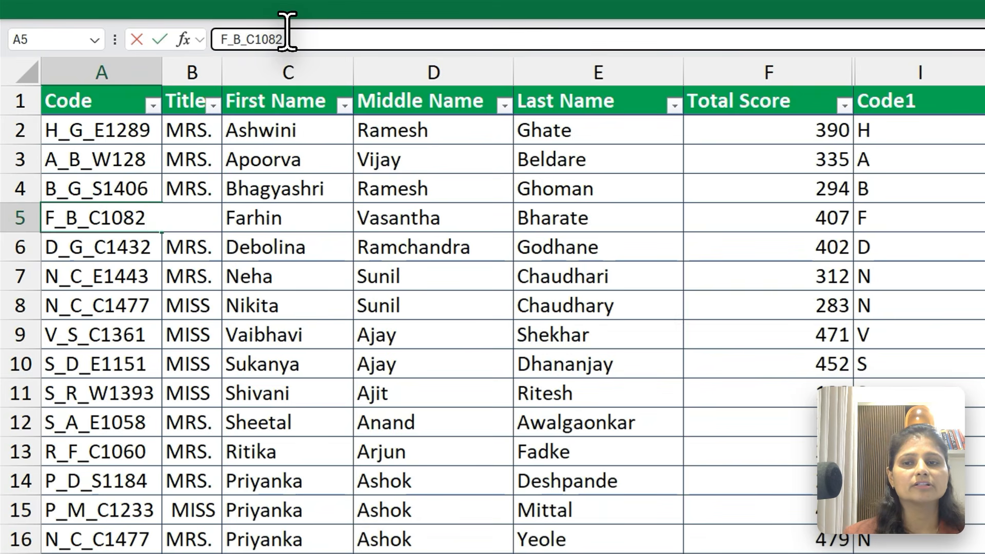
key("Return")
left_click(225, 38)
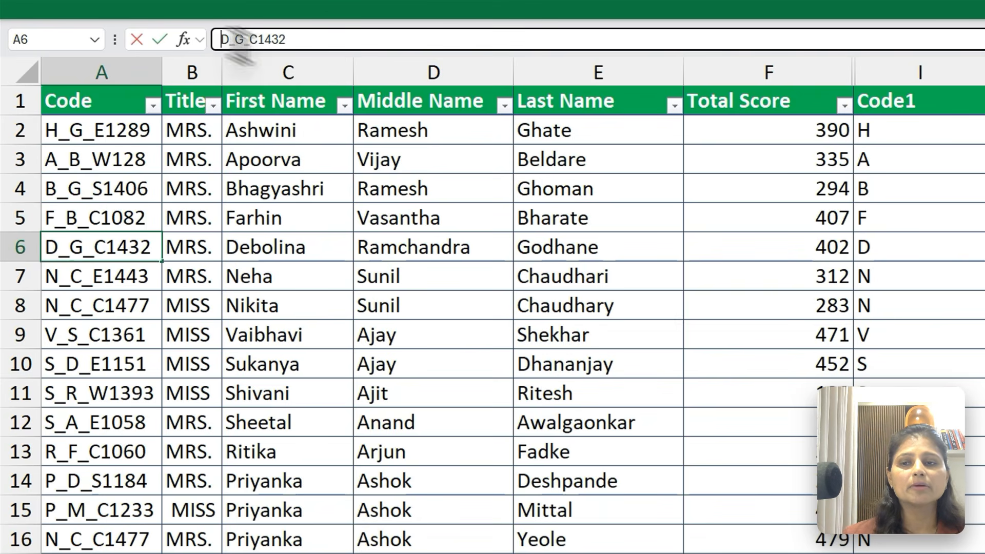
key("Return")
left_click(67, 422)
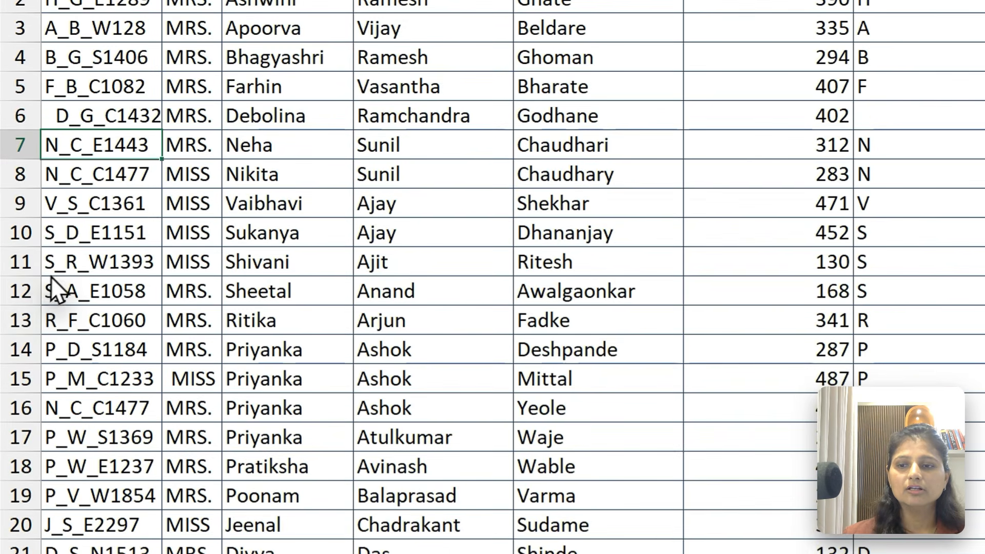
left_click(301, 32)
key("Return")
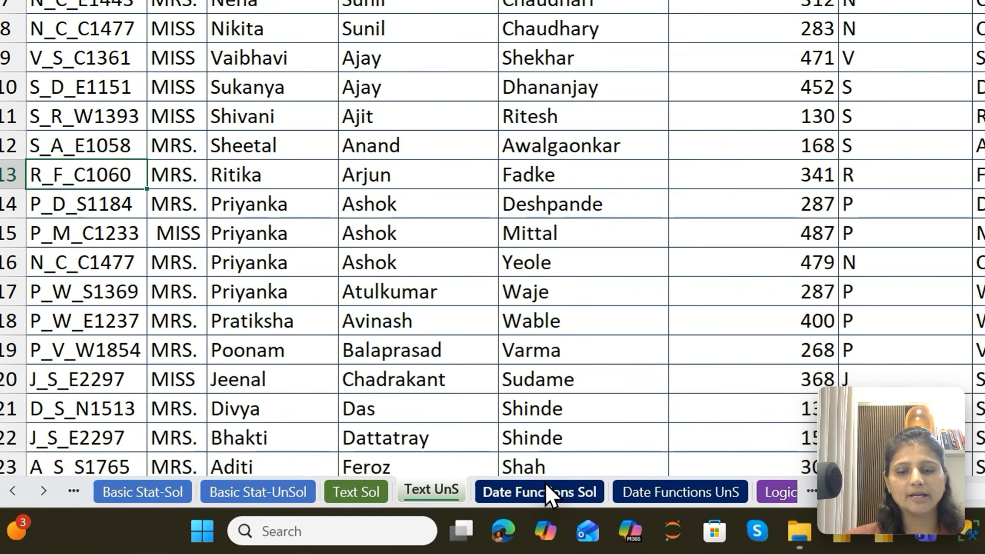
On the Date Functions UnS sheet, enter =TODAY() in B2 for Today's Date and show the formula as text in C2
left_click(545, 484)
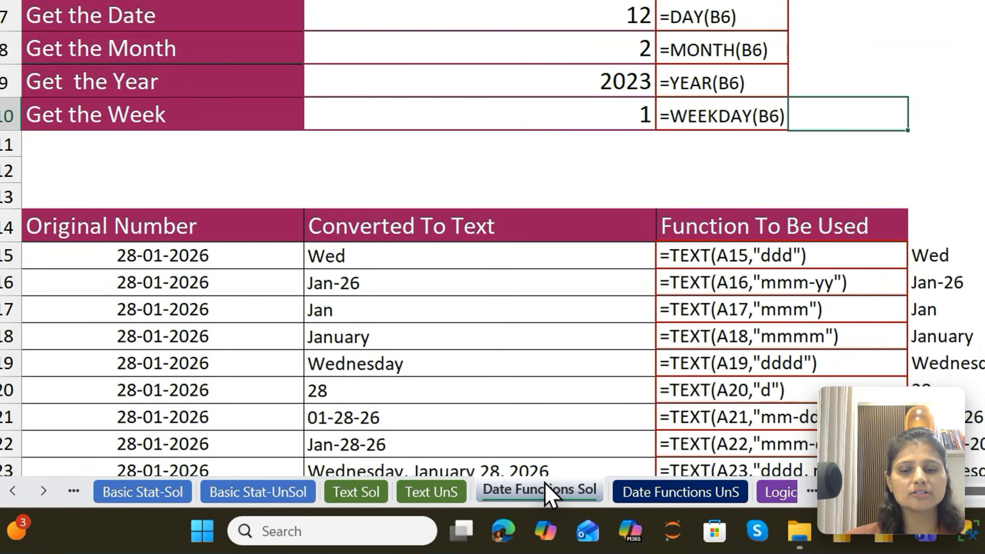
left_click(627, 488)
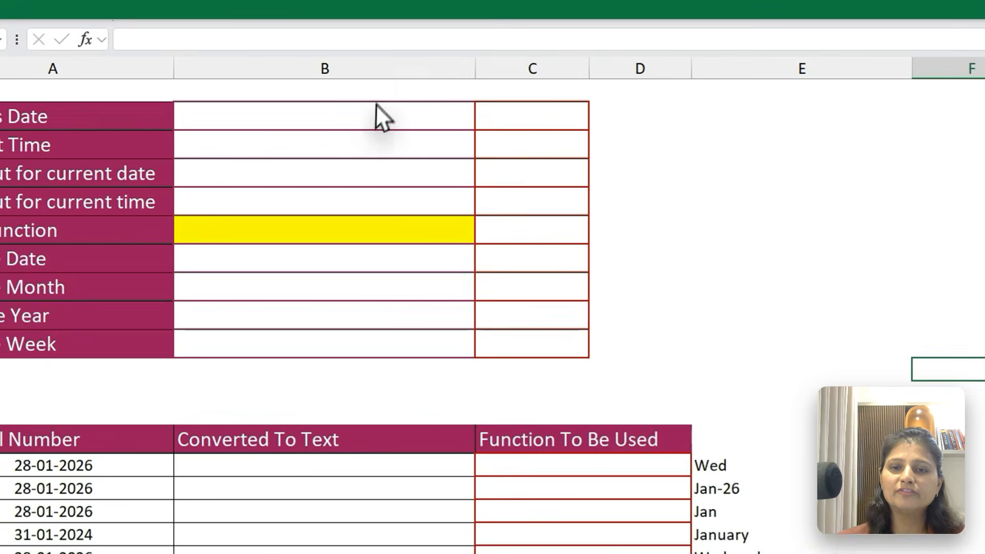
left_click(311, 79)
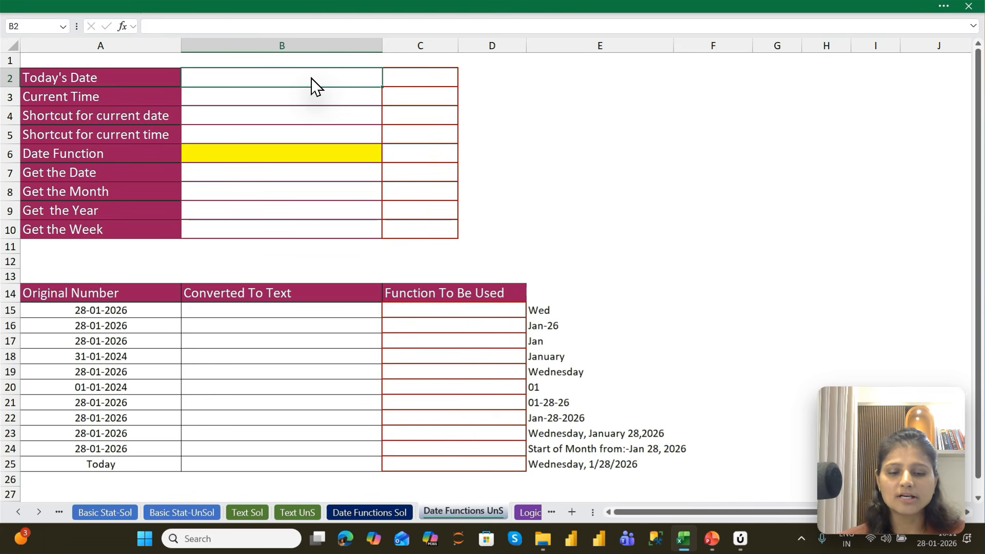
type("=TODAY(")
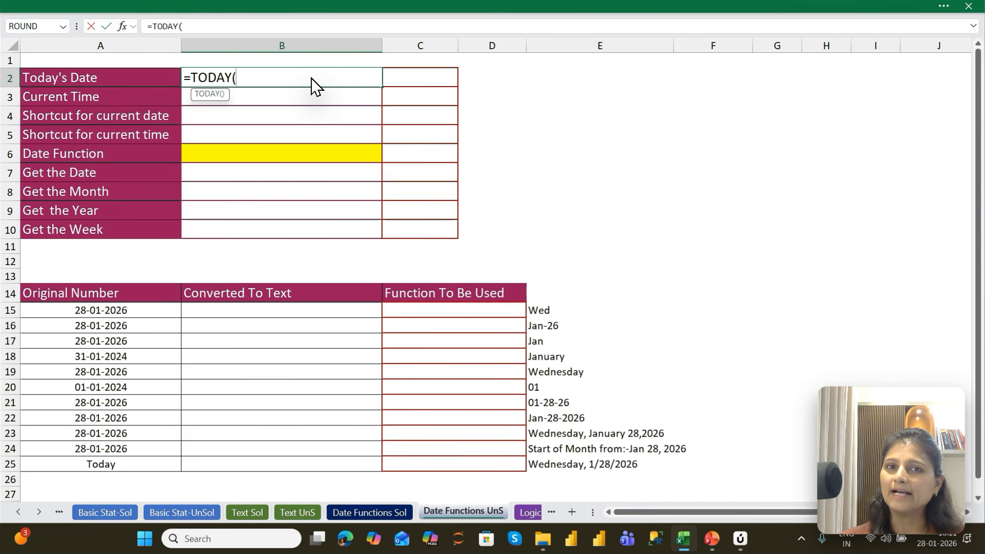
key("Return")
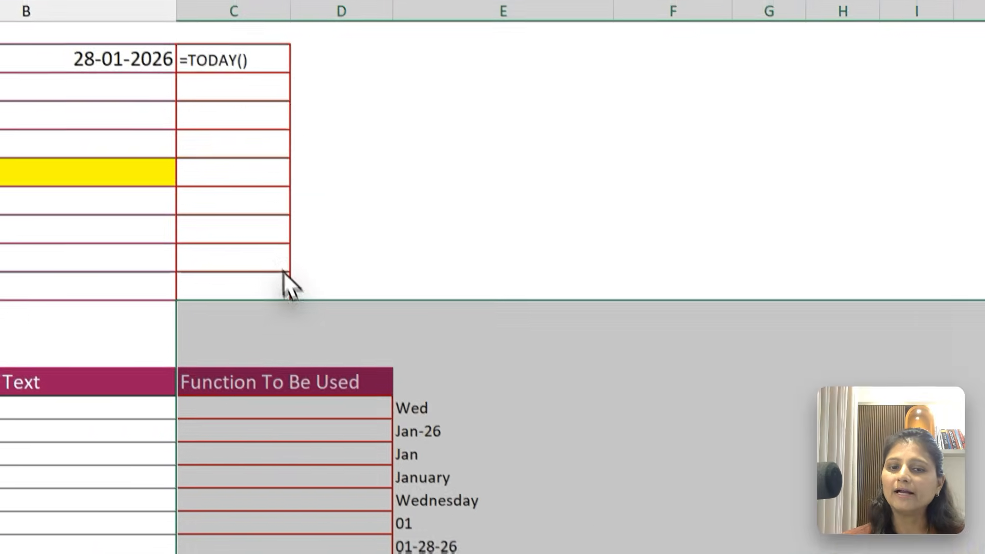
left_click(595, 289)
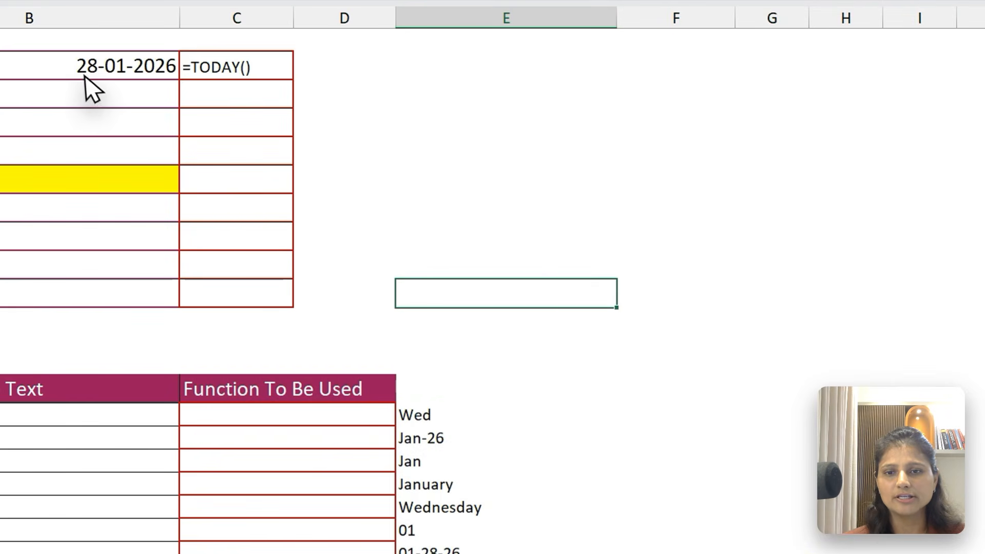
Enter =NOW() in B3 for Current Time and show the formula as text in C3
left_click(100, 100)
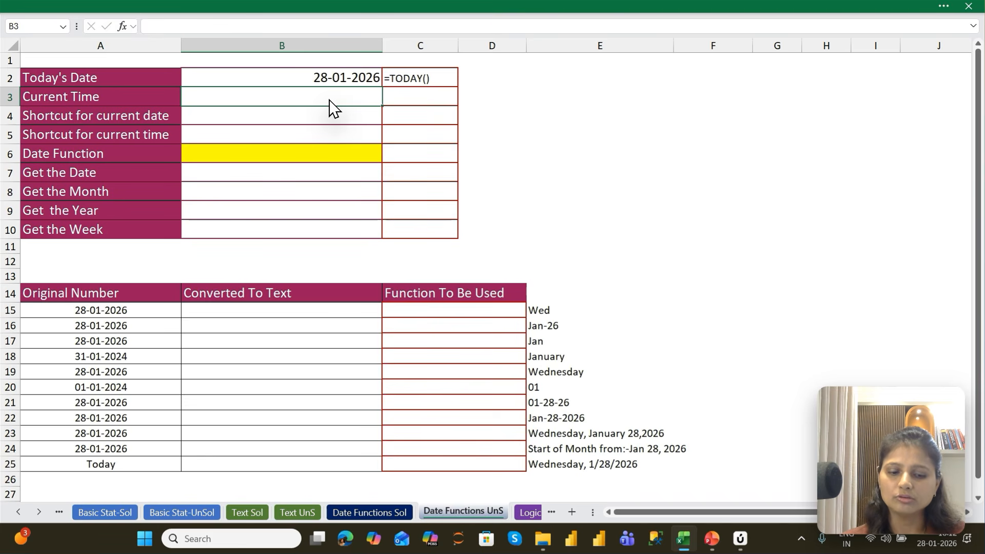
type("=NOW")
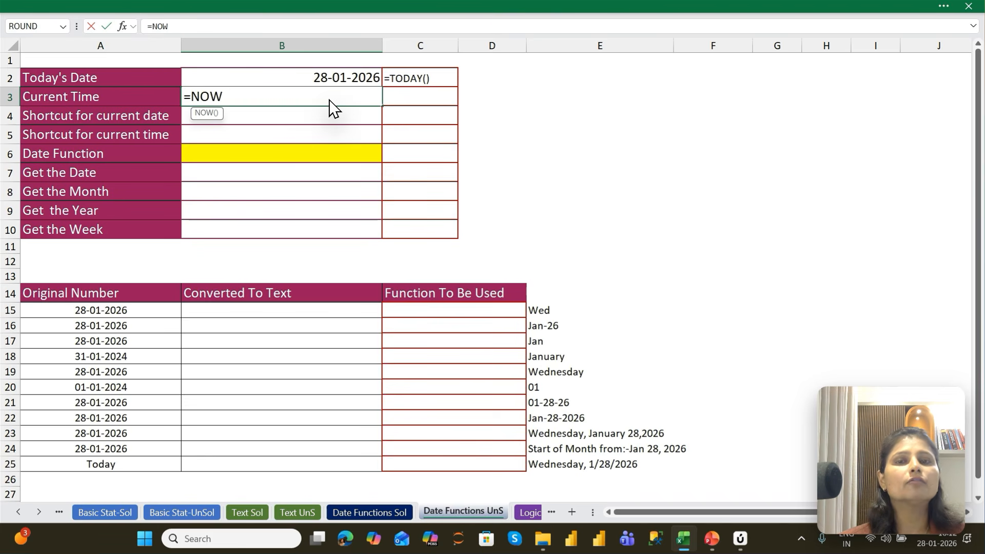
type("(")
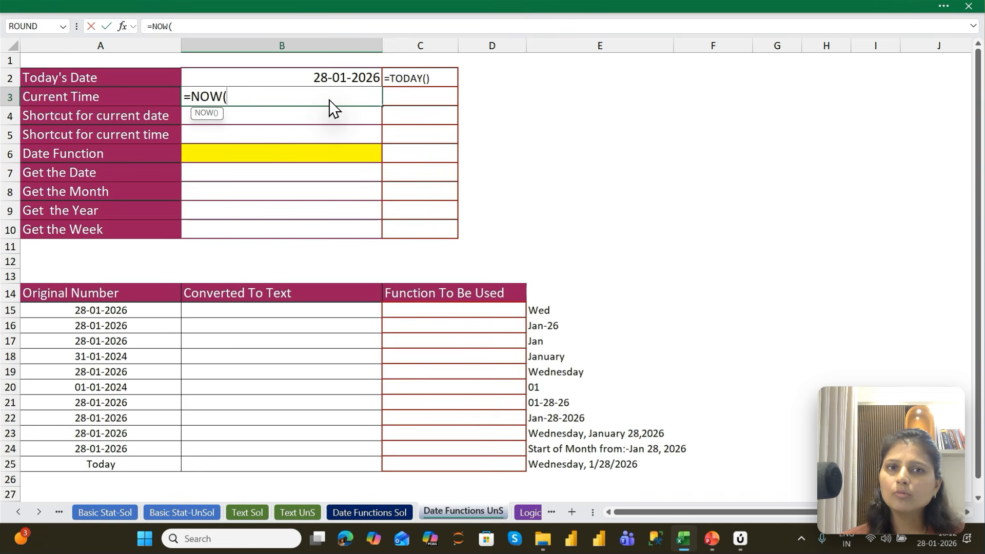
key("Return")
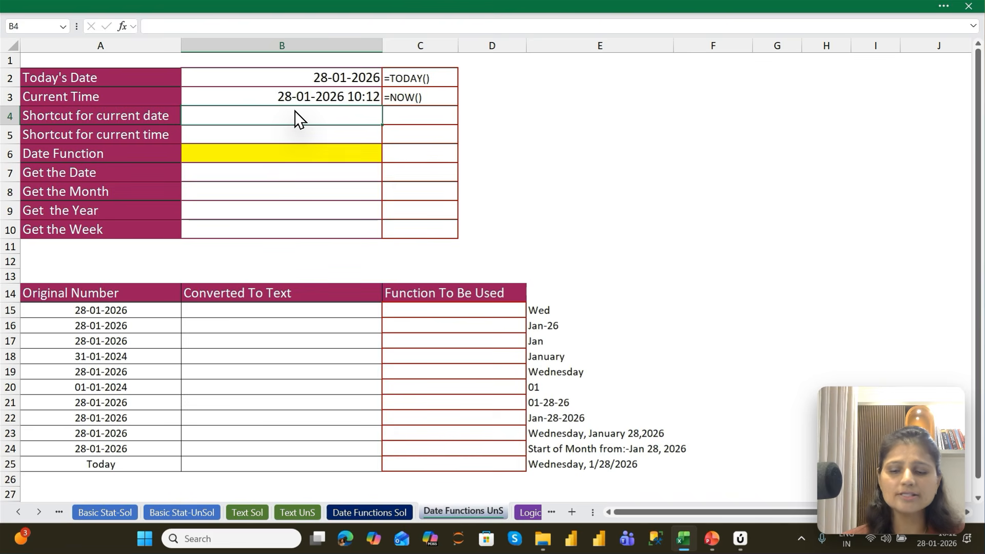
Insert the current date 28-01-2026 as a static value in B4 and note Ctrl+; in C4
key("ctrl+semicolon")
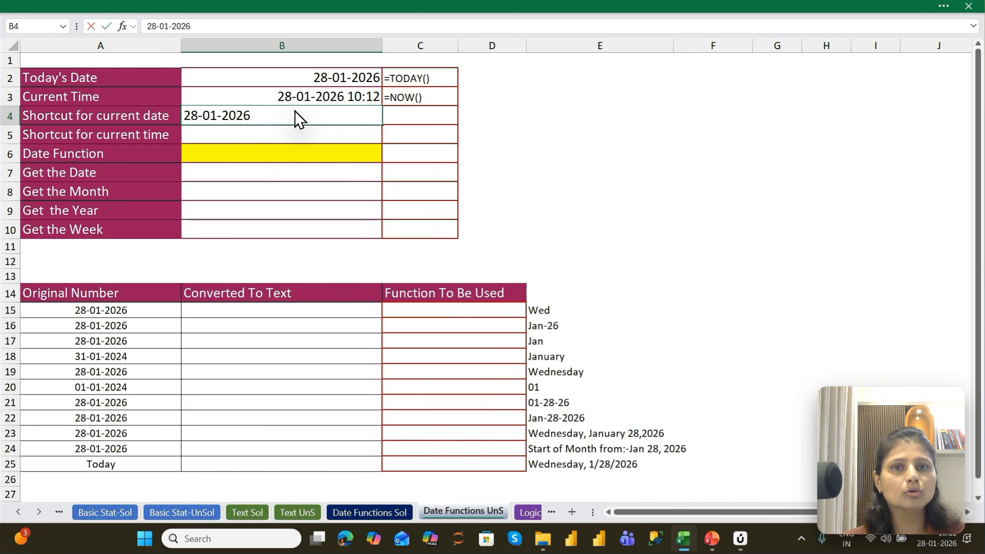
key("Tab")
type("Ctrl+")
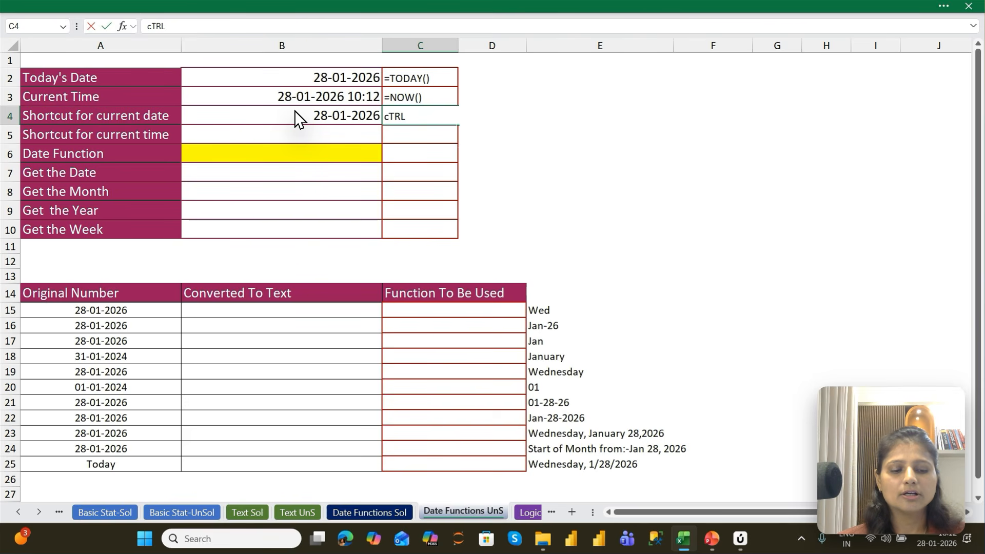
type(";")
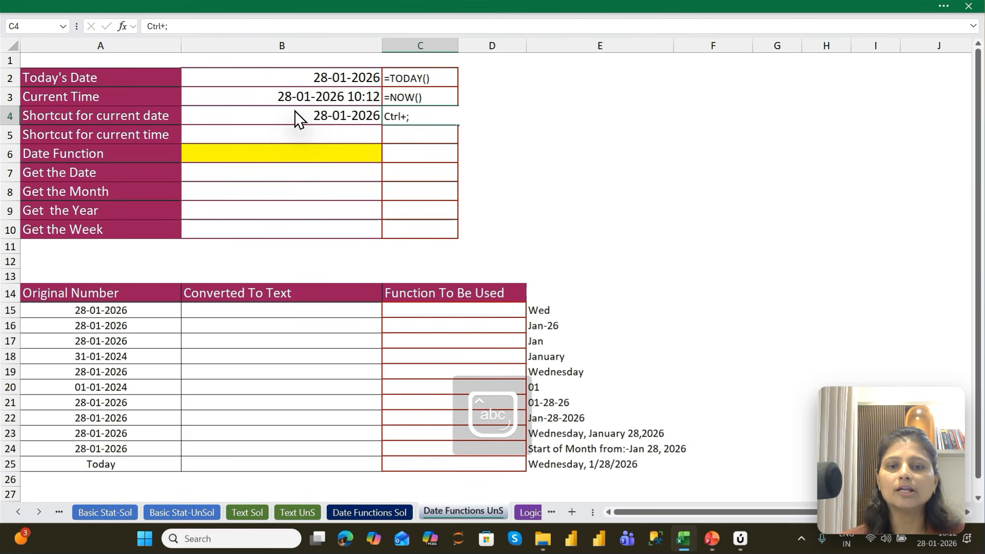
key("Return")
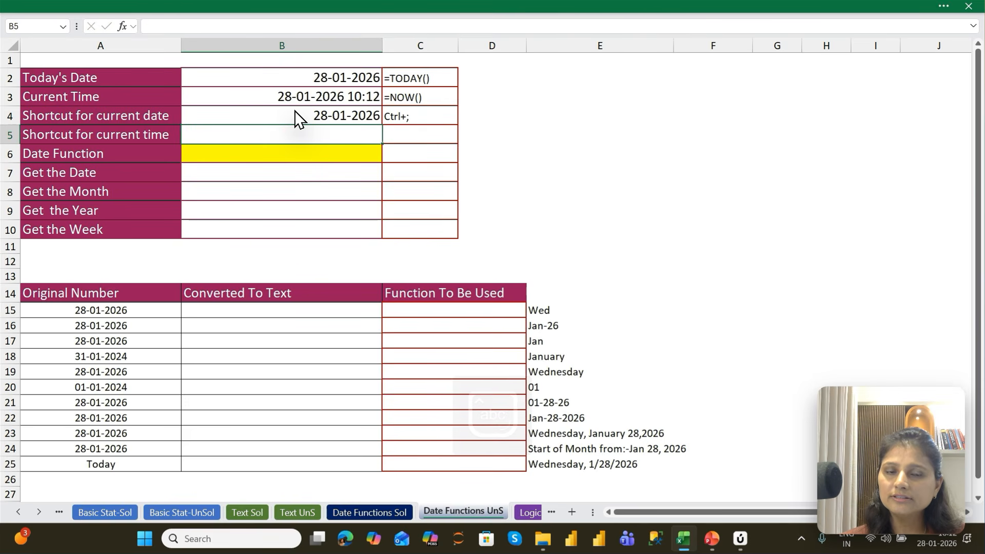
Insert the current time 10:12 as a static value in B5 beside Shortcut for current time
key("Left")
key("Right")
key("Up")
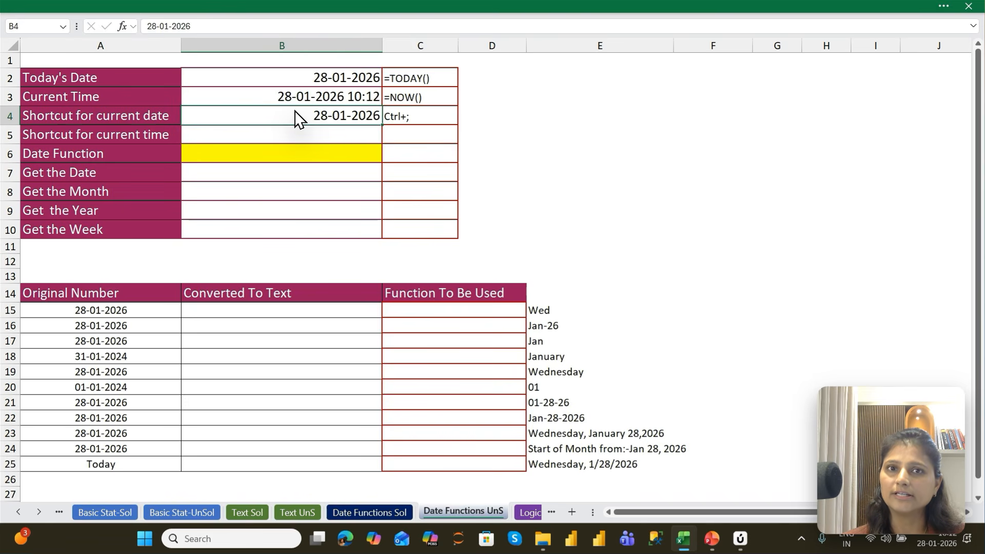
key("Down")
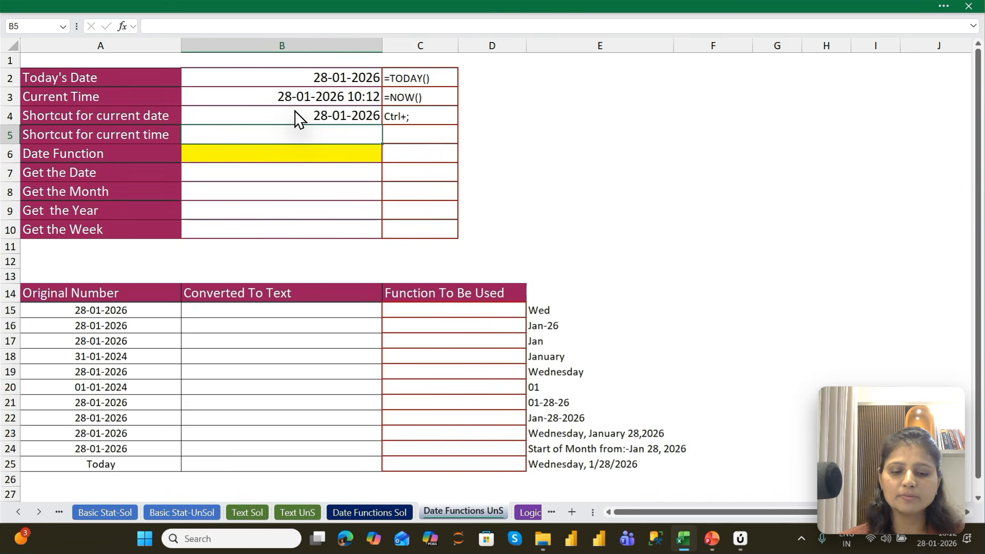
key("ctrl+shift+semicolon")
key("Return")
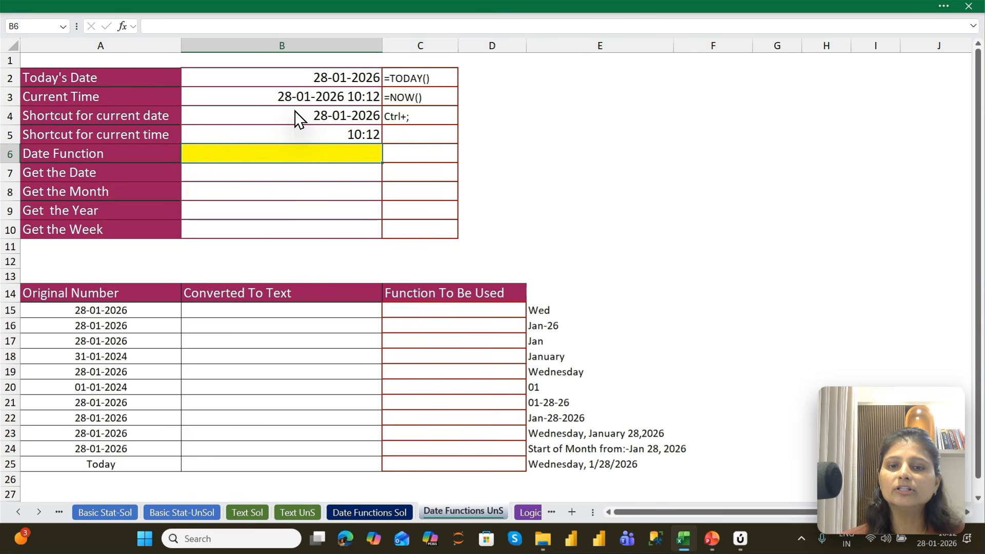
Compare the static date and time in B4:B5 with the TODAY and NOW formulas in B2:B3
key("Up")
key("shift+Down")
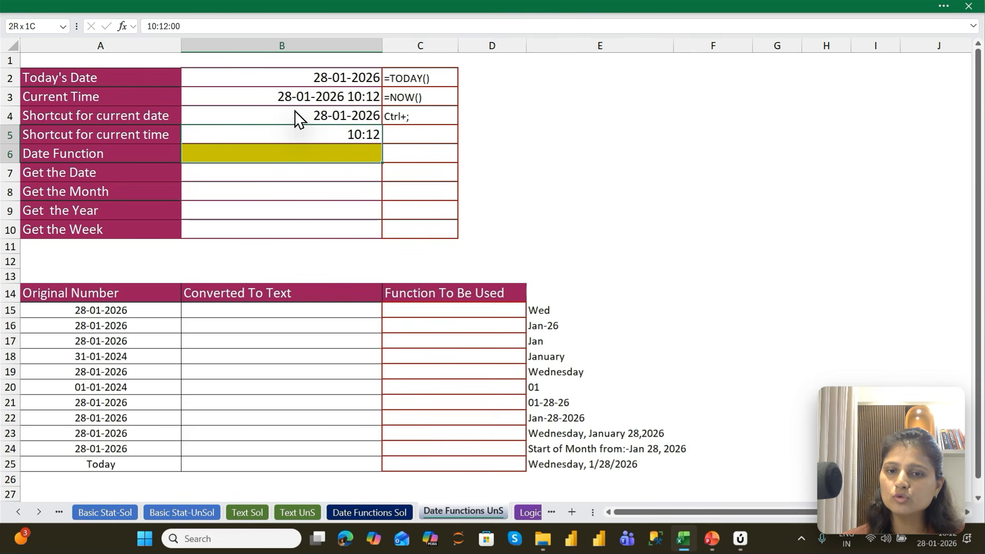
key("Up")
key("shift+Down")
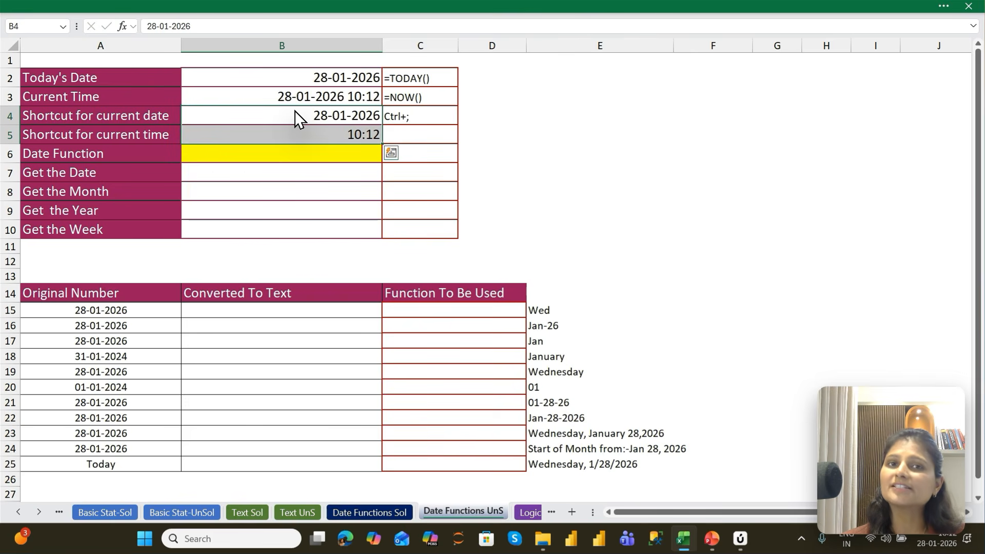
key("Up")
key("Up")
key("shift+Down")
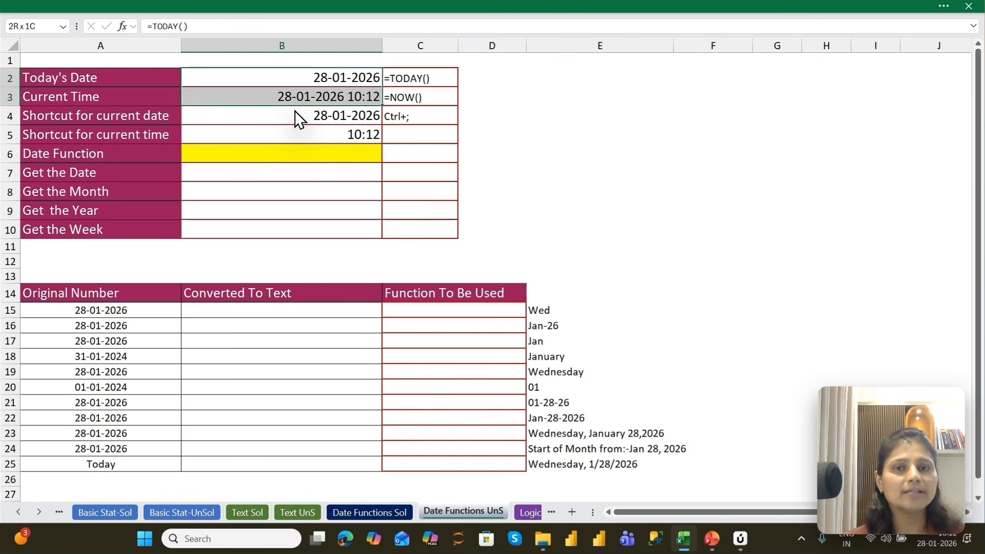
key("Down")
key("Down")
key("Down")
key("Down")
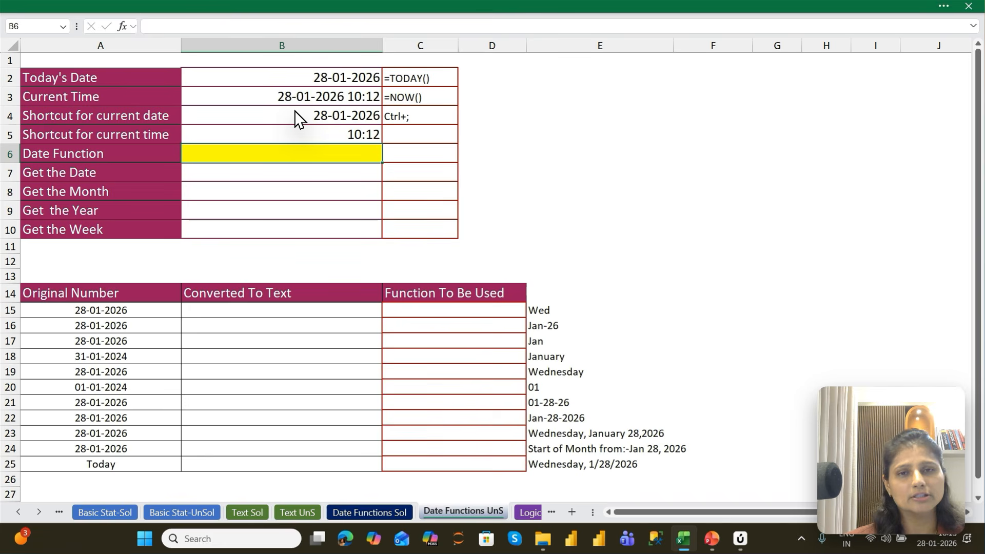
Build the date in the yellow cell B6 beside Date Function with =DATE(2026,1,28)
type("=date")
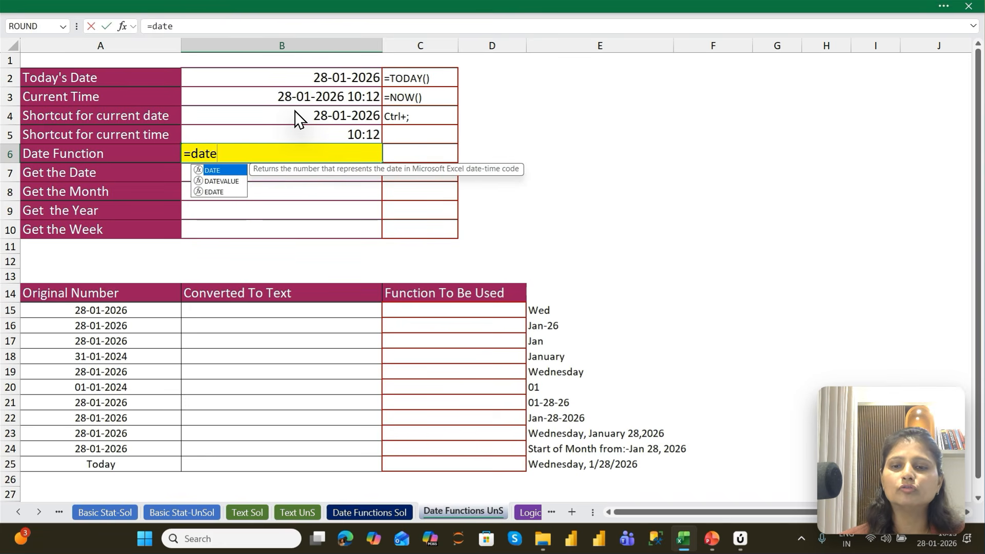
key("Tab")
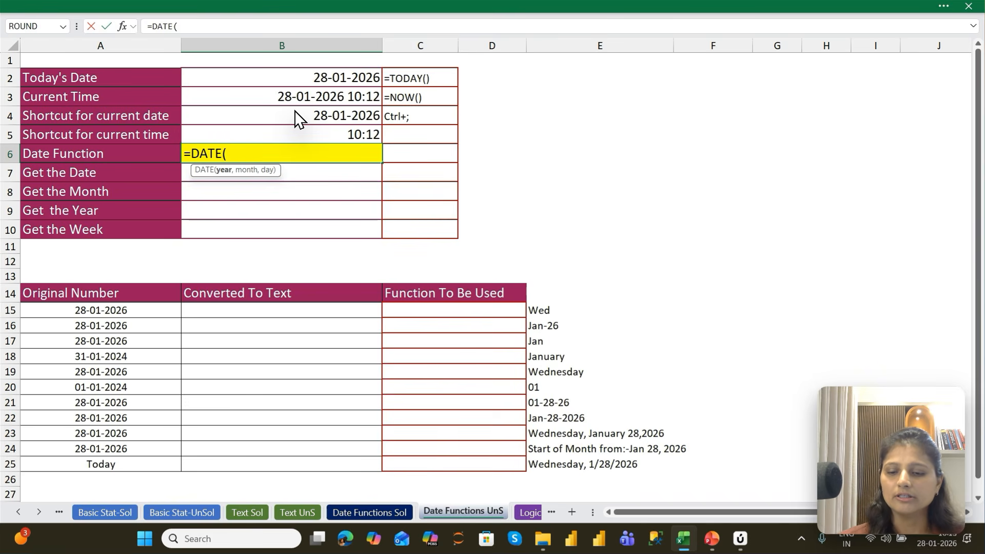
type("2026")
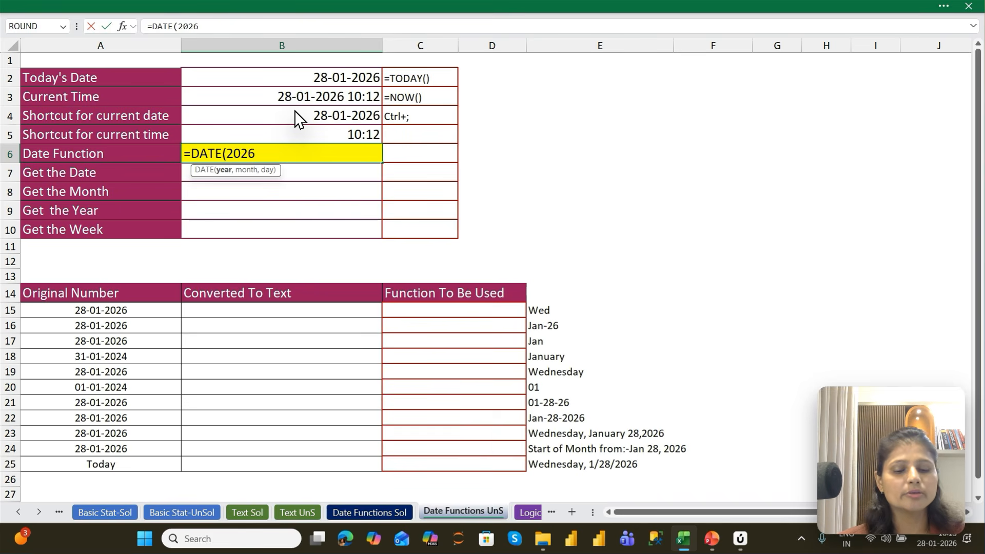
type(",")
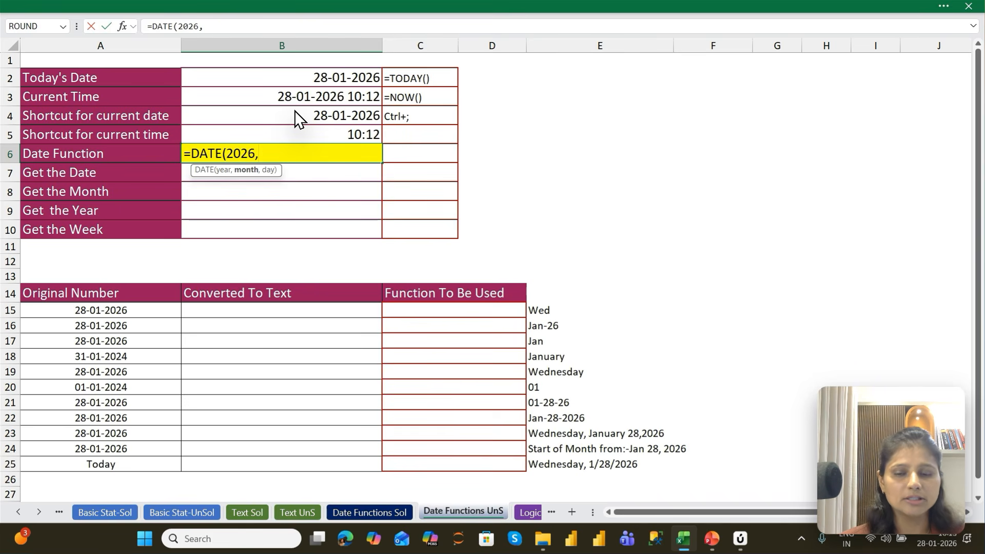
type("1,")
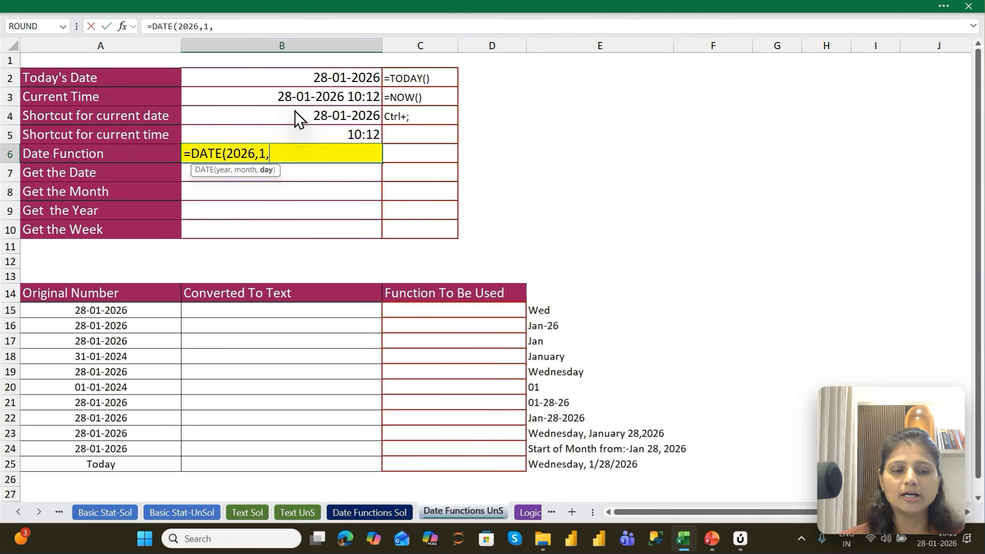
type("28")
key("ctrl+Return")
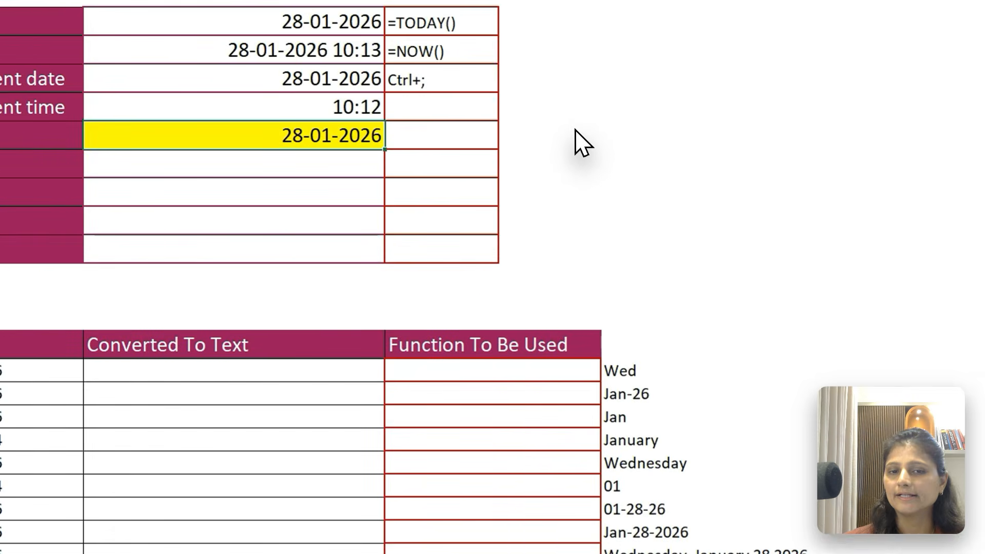
Enter the date 1/28/2026 in D6 beside the Date Function row and widen column D
left_click(509, 151)
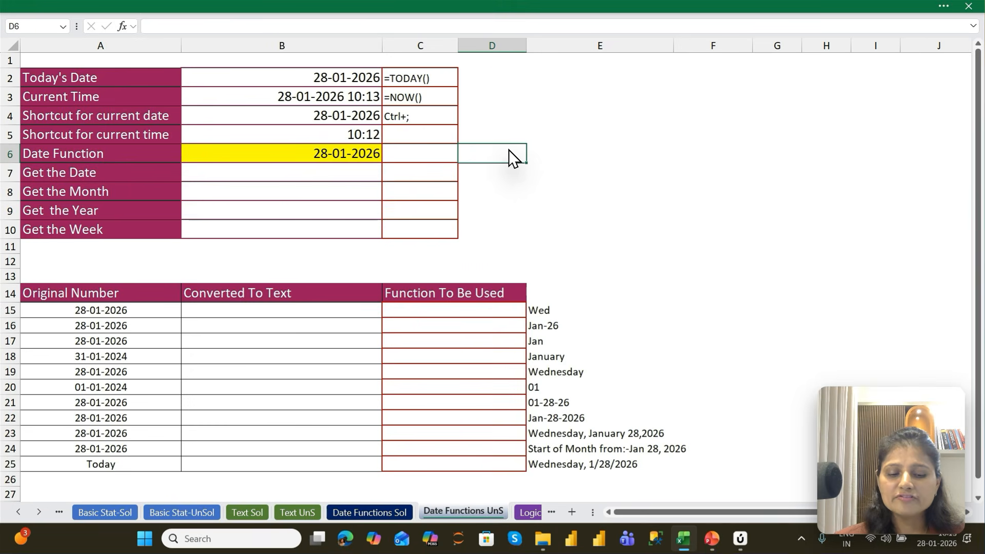
type("1/")
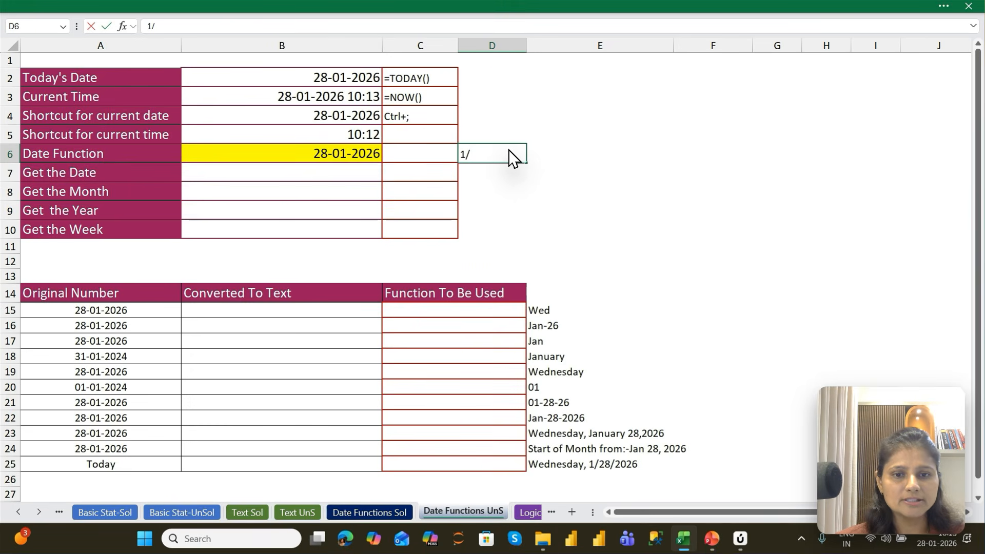
type("28/")
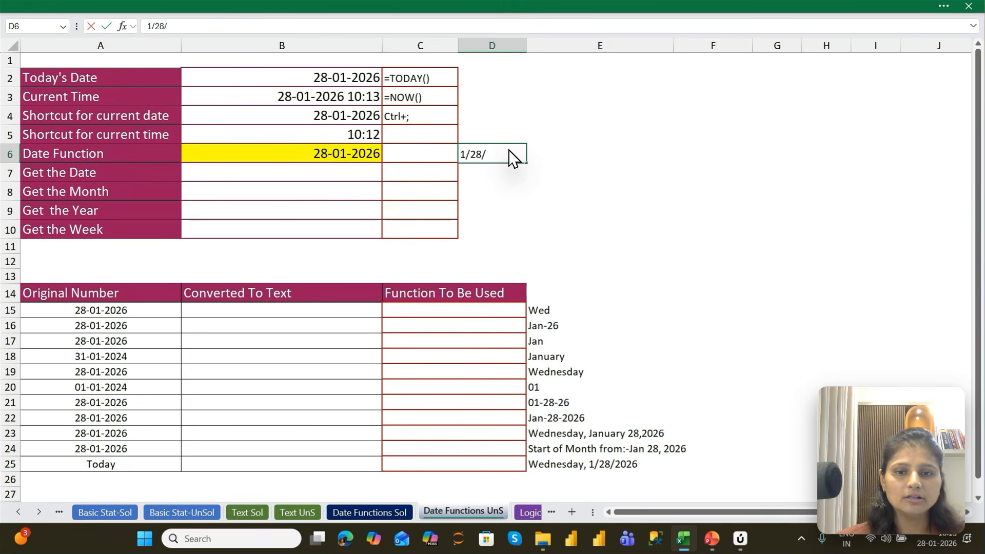
type("2026")
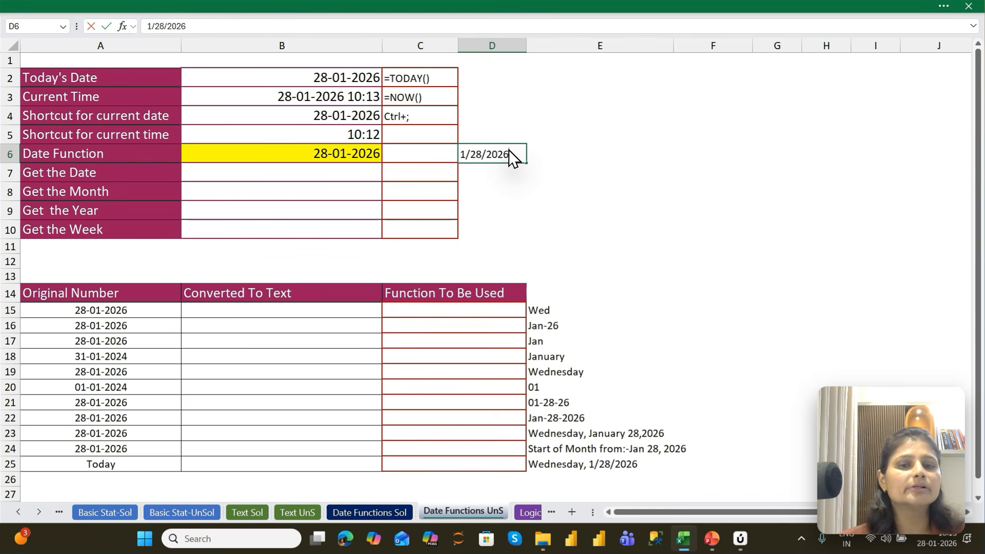
key("Return")
left_click(511, 158)
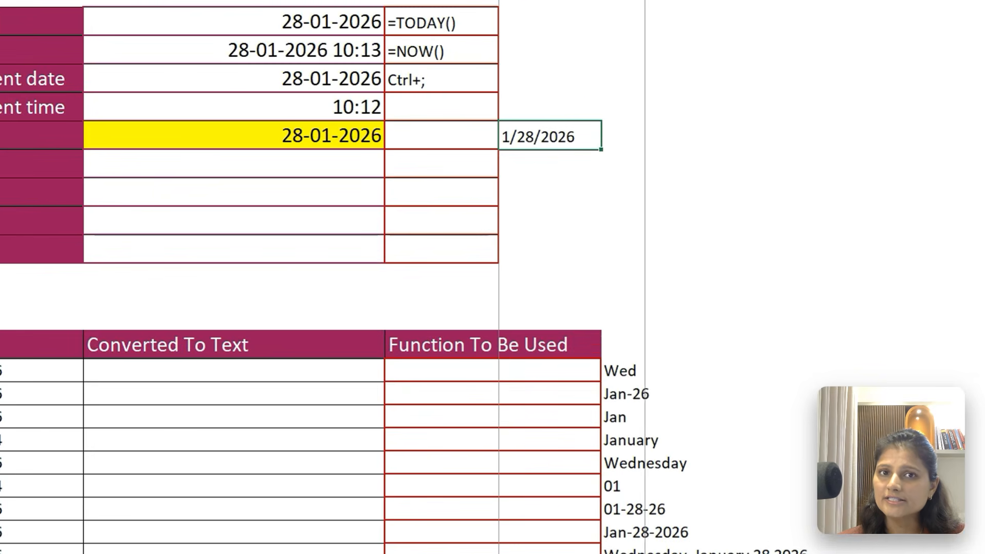
left_click_drag(645, 0, 660, 0)
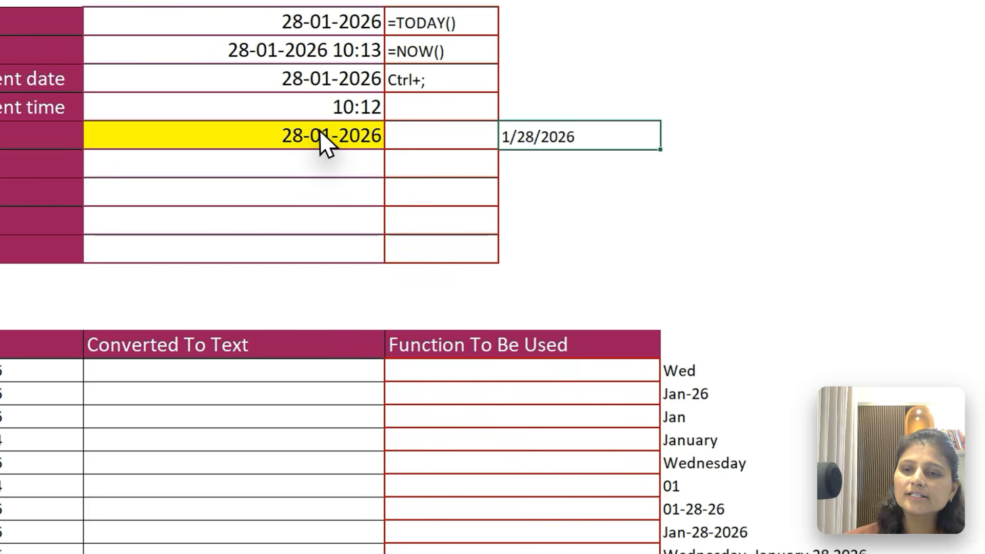
Extract the day of the date in B6 into B7 beside Get the Date with =DAY(B6)
left_click(340, 151)
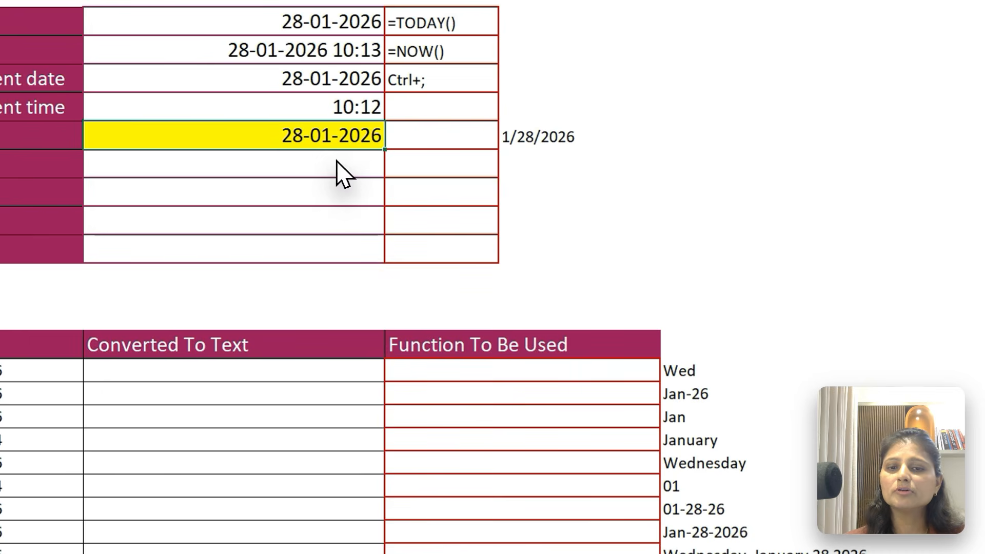
left_click(337, 162)
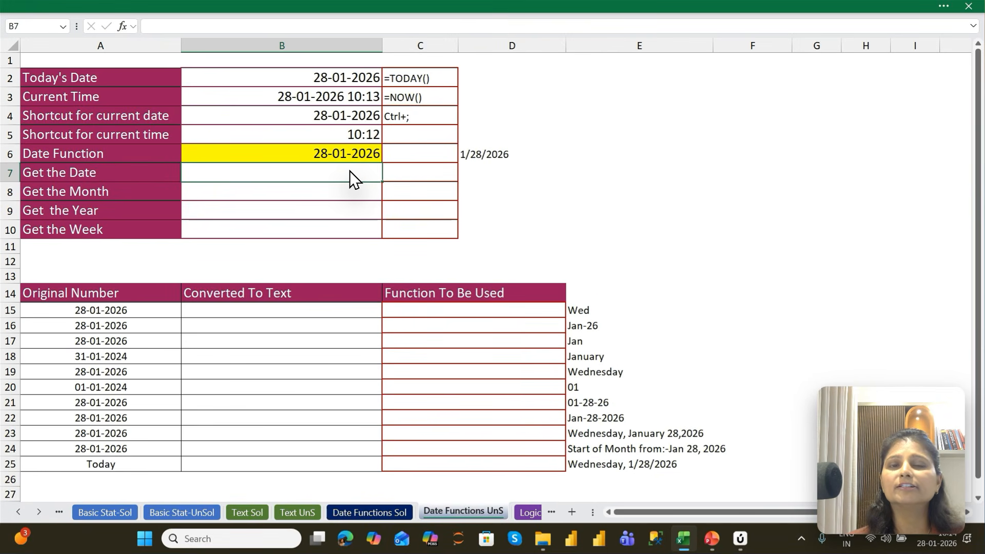
key("Right")
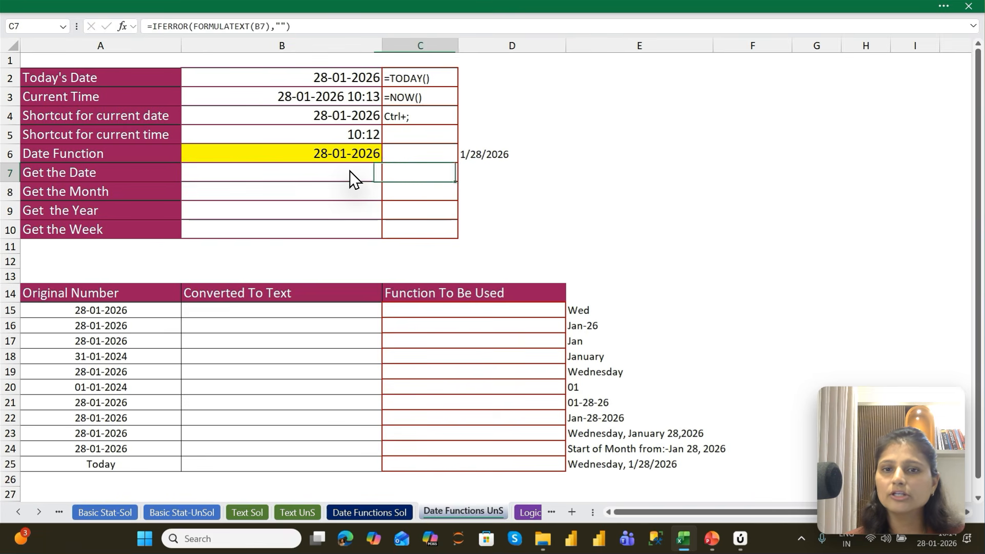
key("Left")
type("=Day")
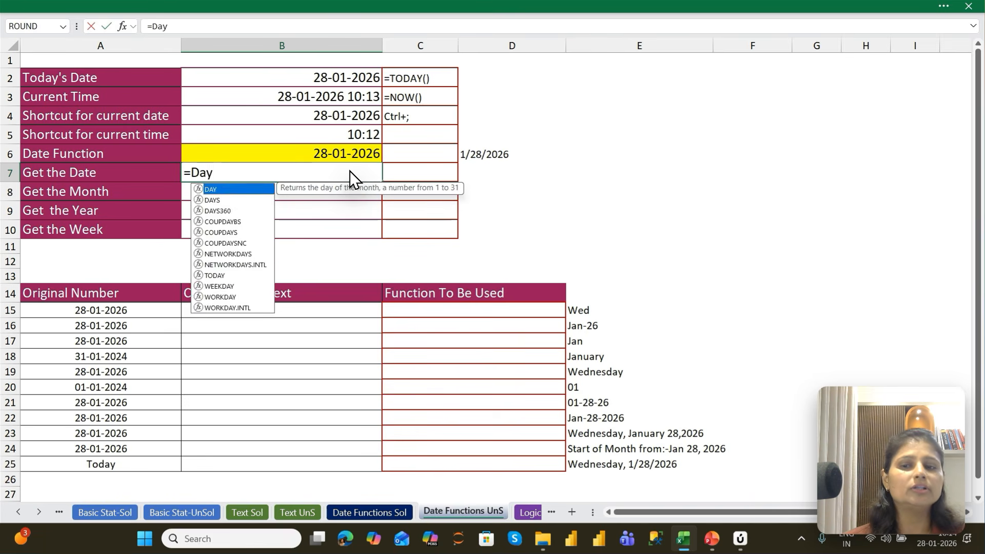
key("Tab")
key("Up")
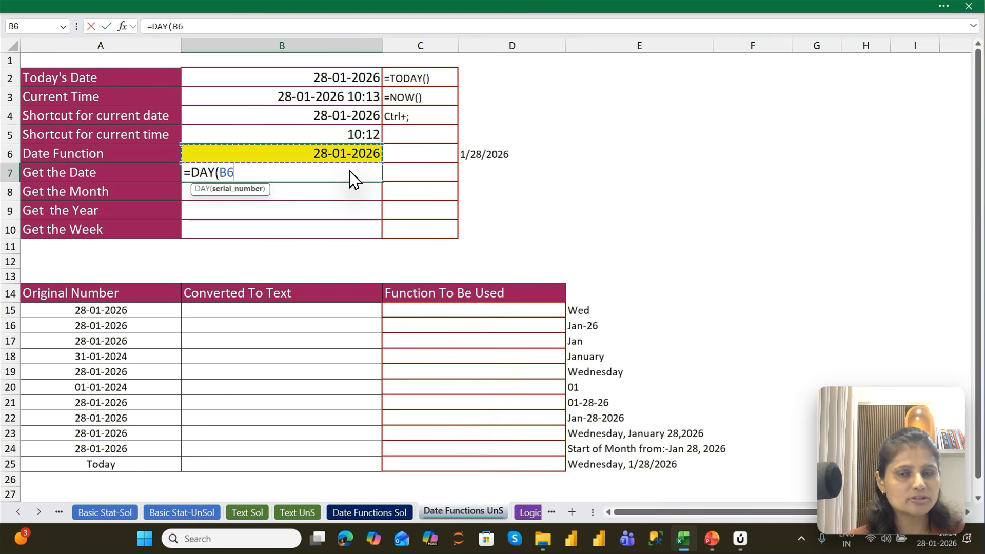
key("Return")
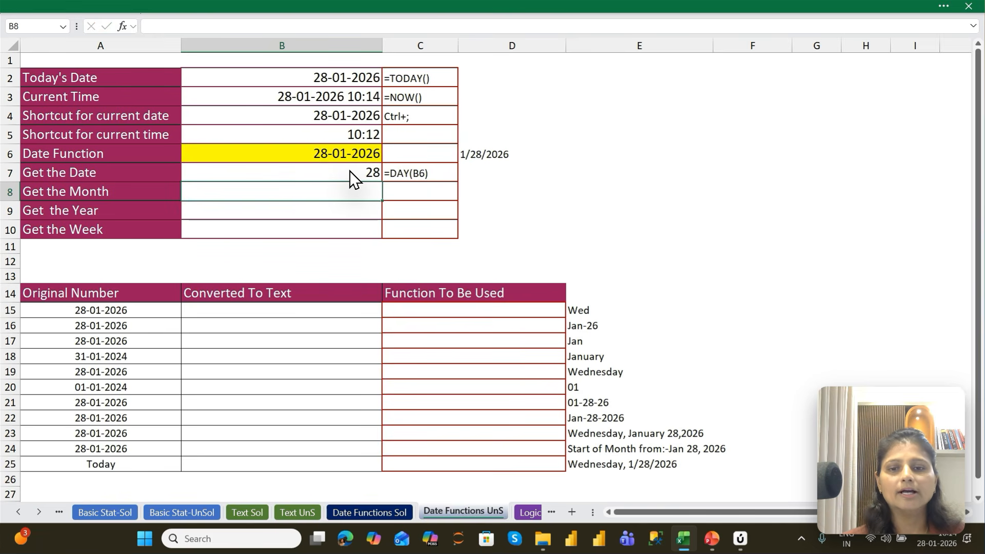
key("Up")
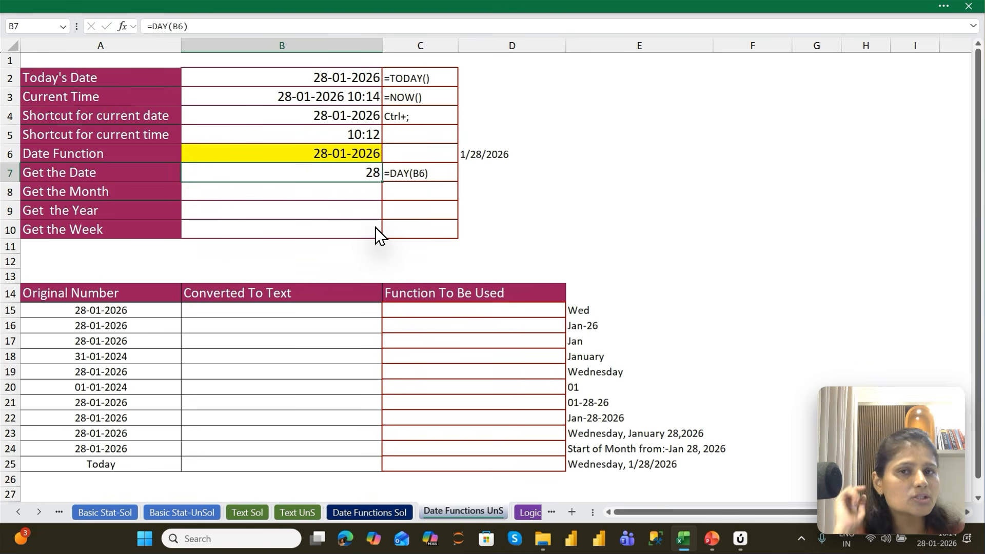
type("=")
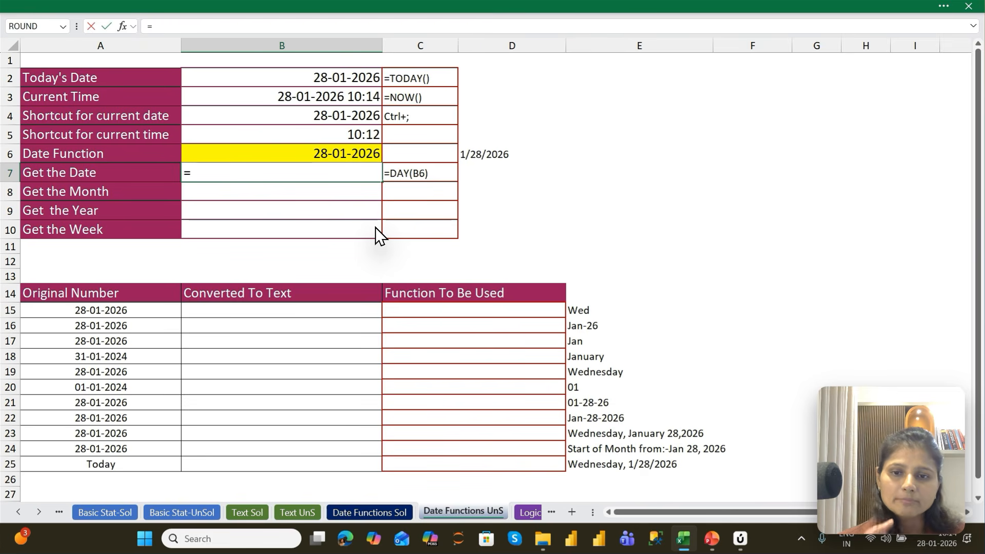
key("Escape")
key("Down")
Extract the month of the date in B6 into B8 beside Get the Month with =MONTH(B6)
type("=mon")
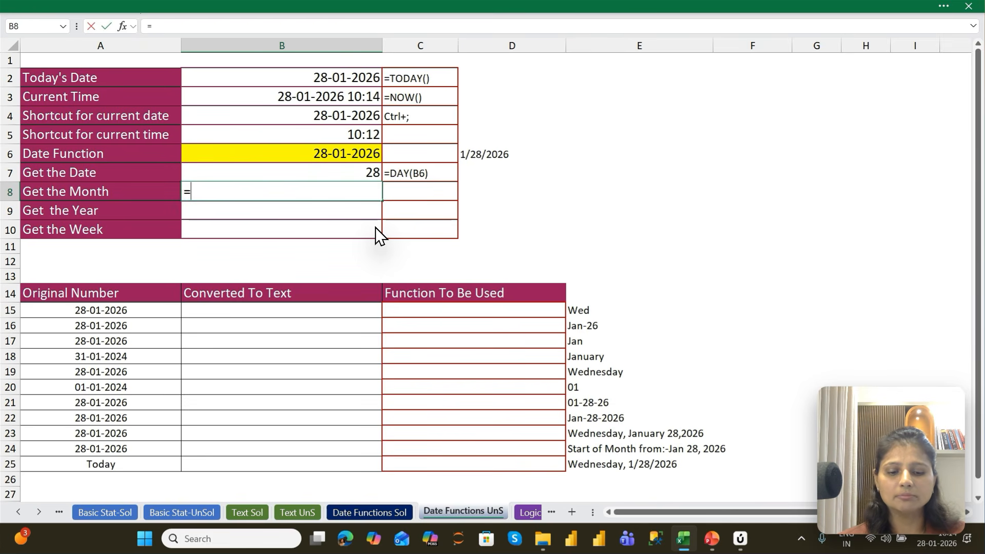
key("Tab")
key("Up")
key("Up")
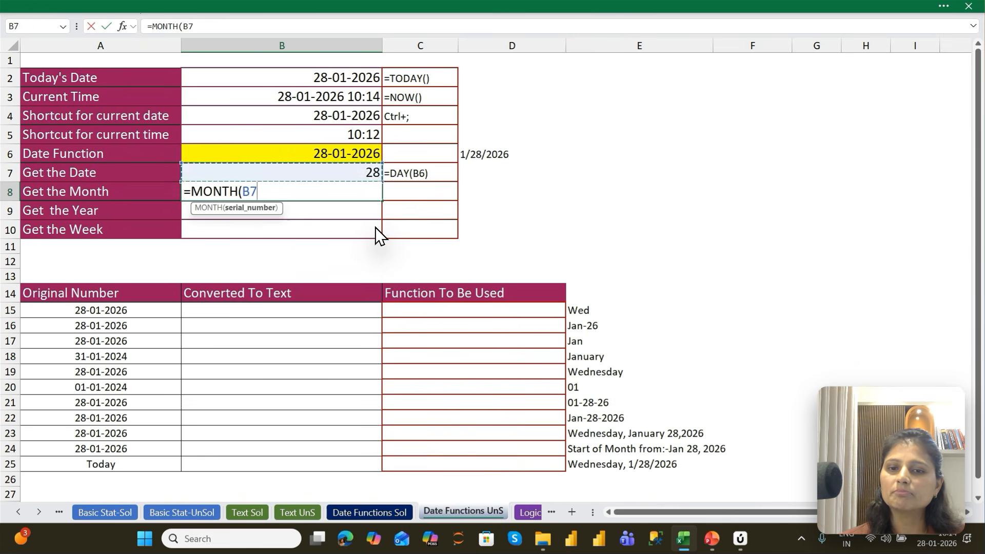
key("Return")
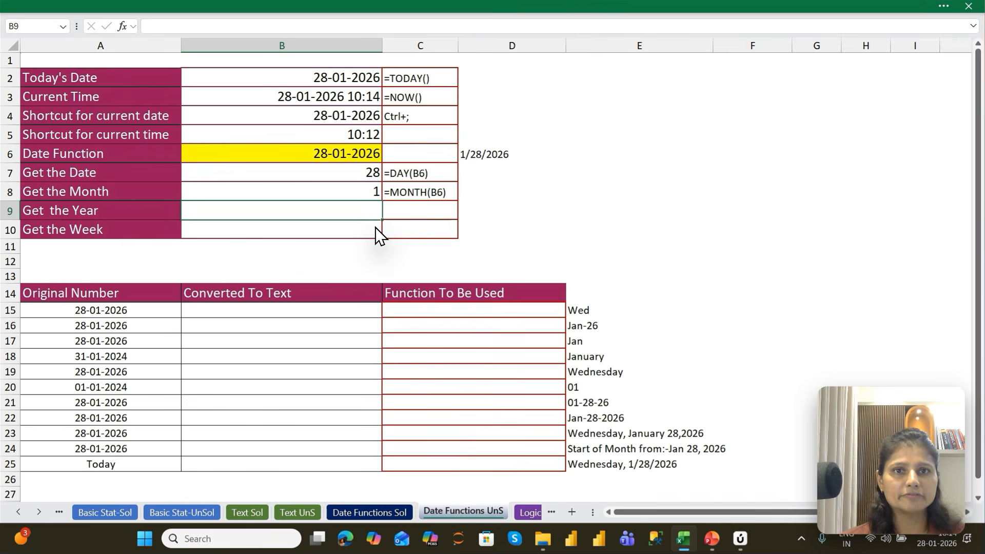
Extract the year of the date in B6 into B9 beside Get the Year with =YEAR(B6)
type("=yea")
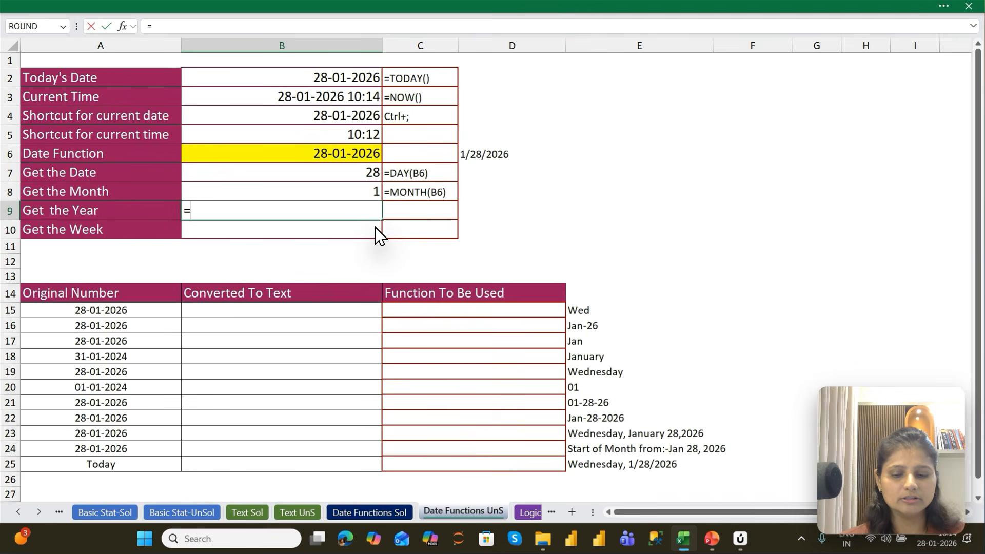
key("Tab")
key("Up")
key("Up")
key("Up")
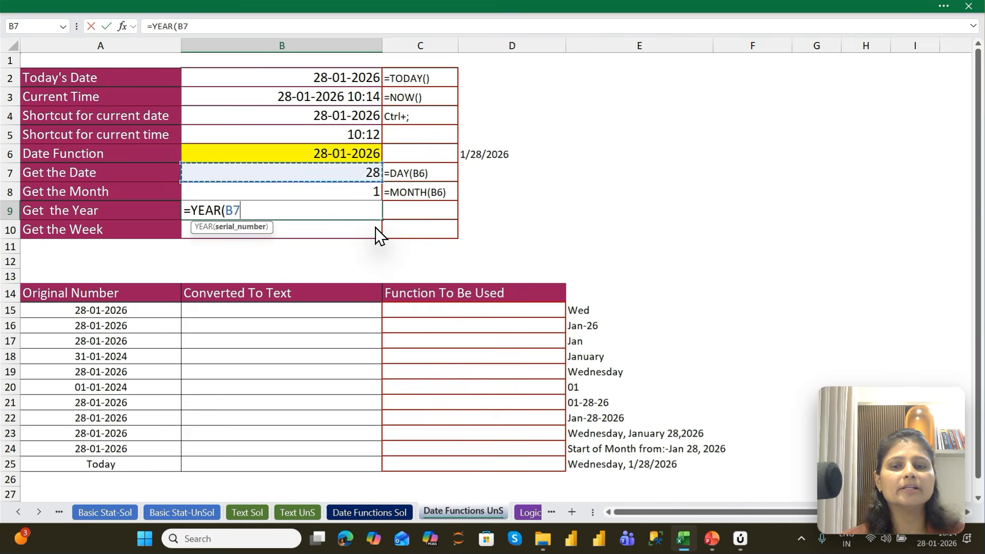
key("Return")
Get the weekday number of the date in B6 into B10 beside Get the Week with =WEEKDAY(B6)
type("=wee")
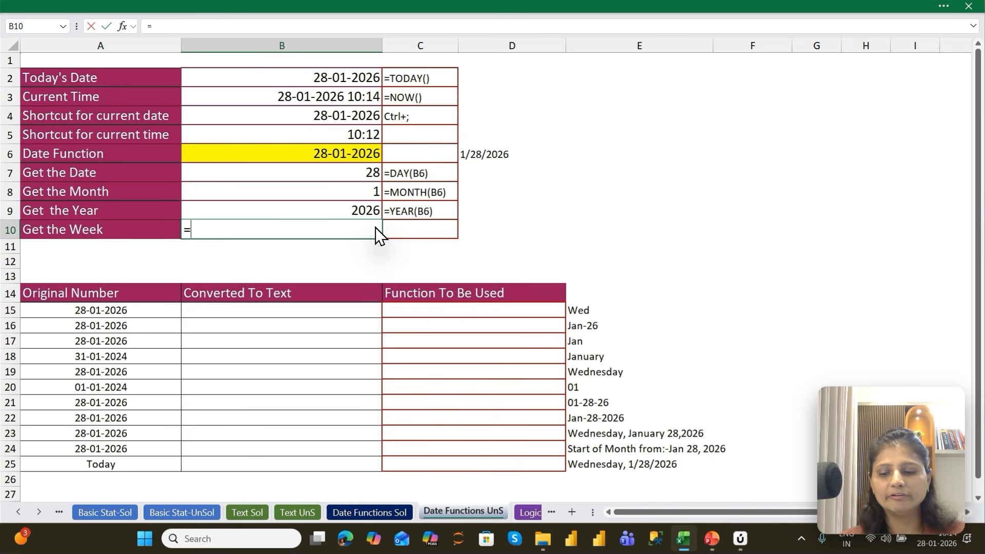
key("Tab")
key("Up")
key("Up")
key("Up")
key("Up")
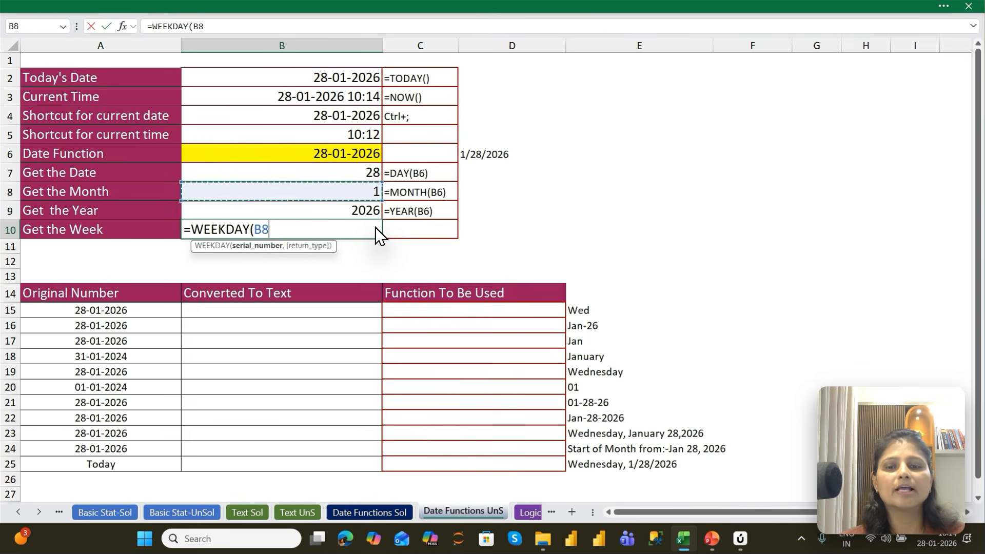
key("Return")
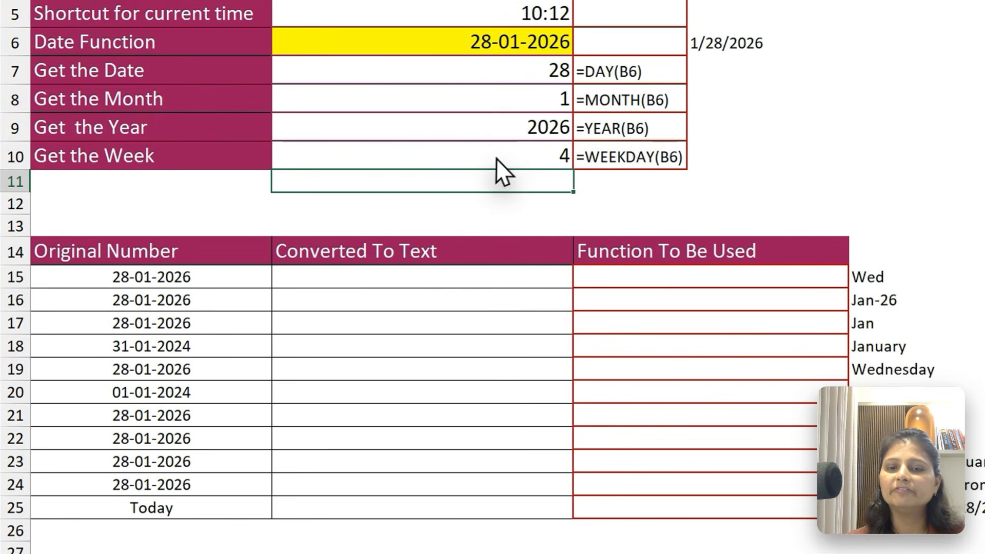
left_click(335, 230)
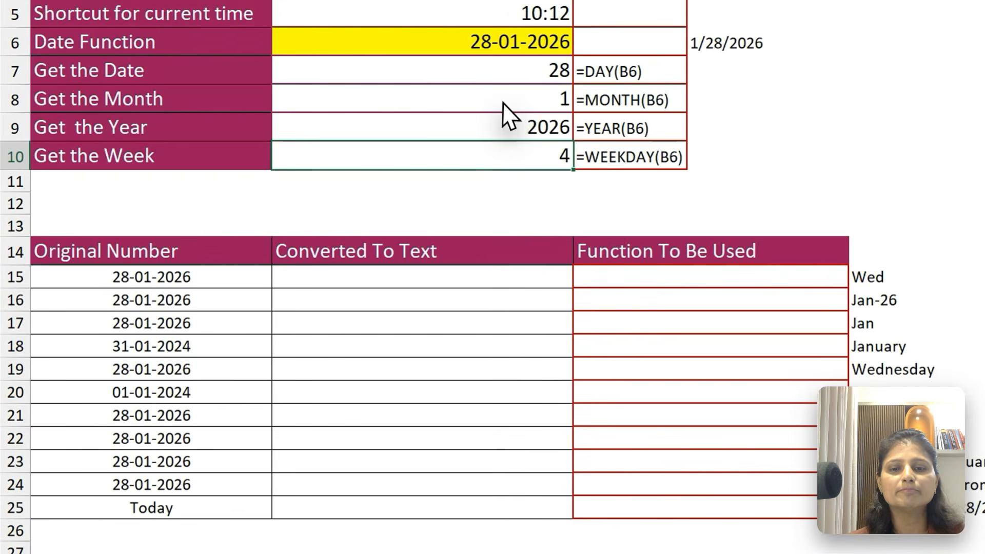
left_click(334, 195)
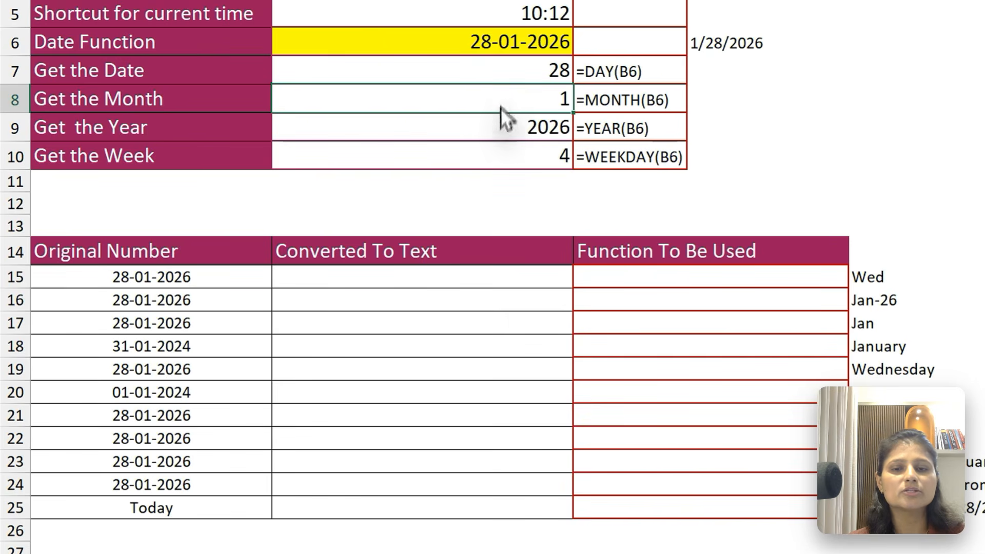
Convert the date in A15 to day text in B15 under Converted To Text with =TEXT(A15,"d")
left_click(468, 283)
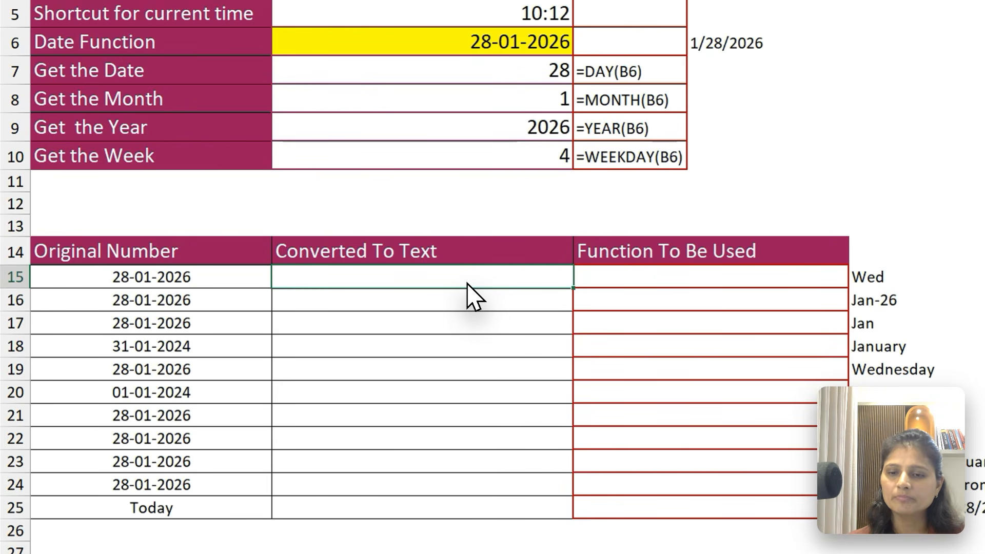
left_click_drag(215, 273, 188, 508)
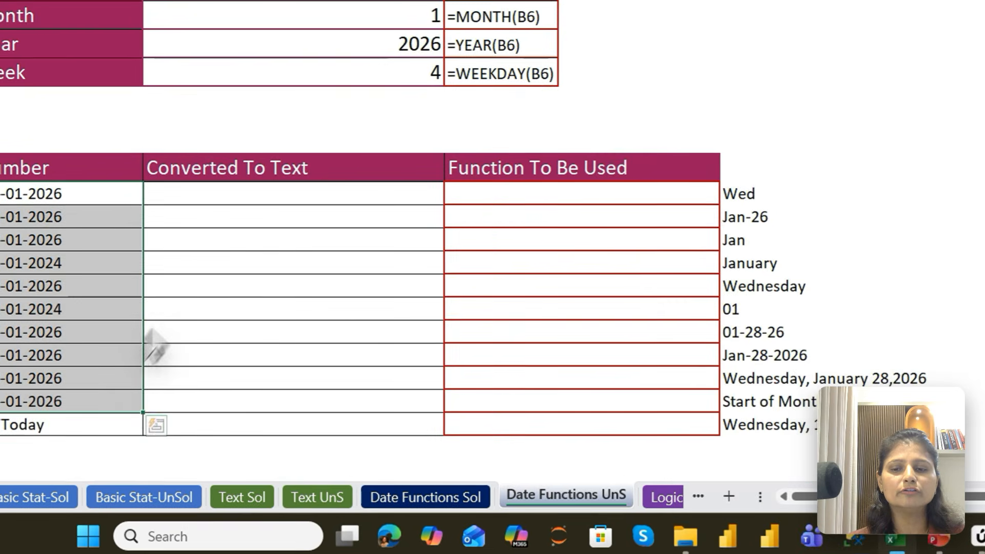
left_click(378, 195)
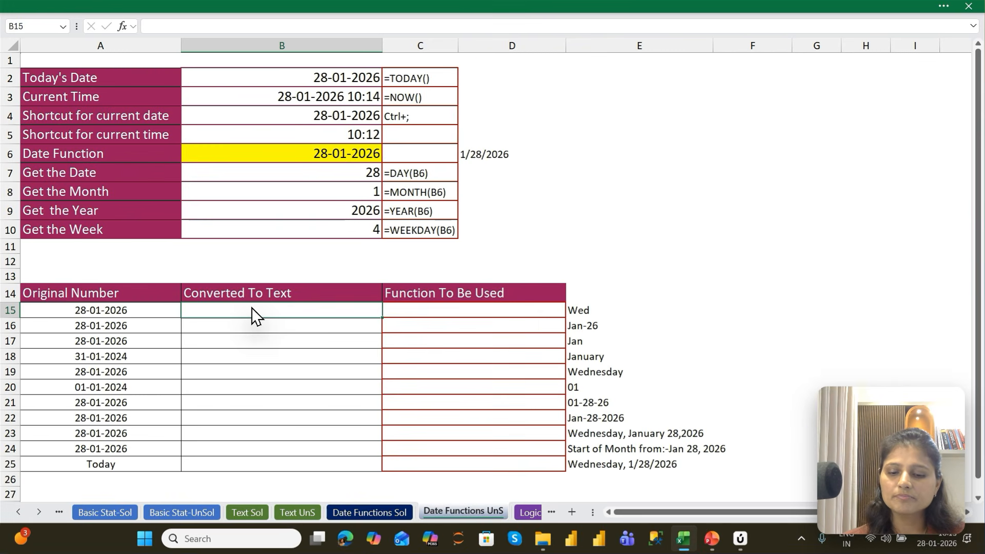
type("=")
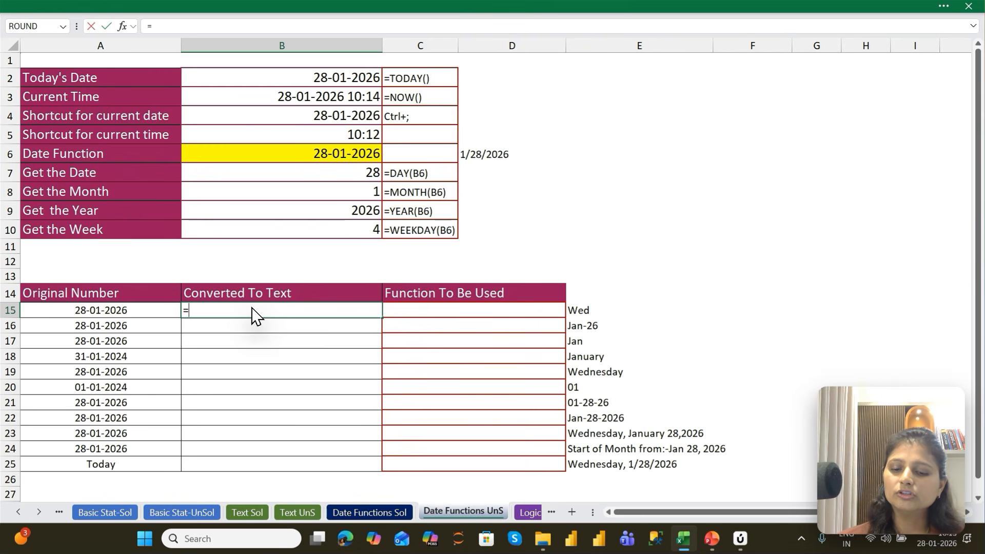
type("Tex")
key("Tab")
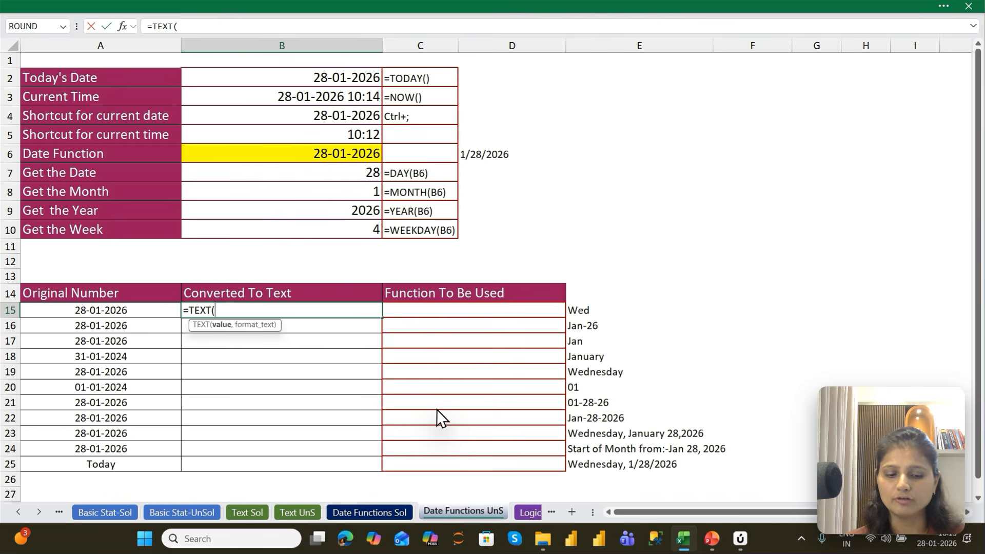
key("Left")
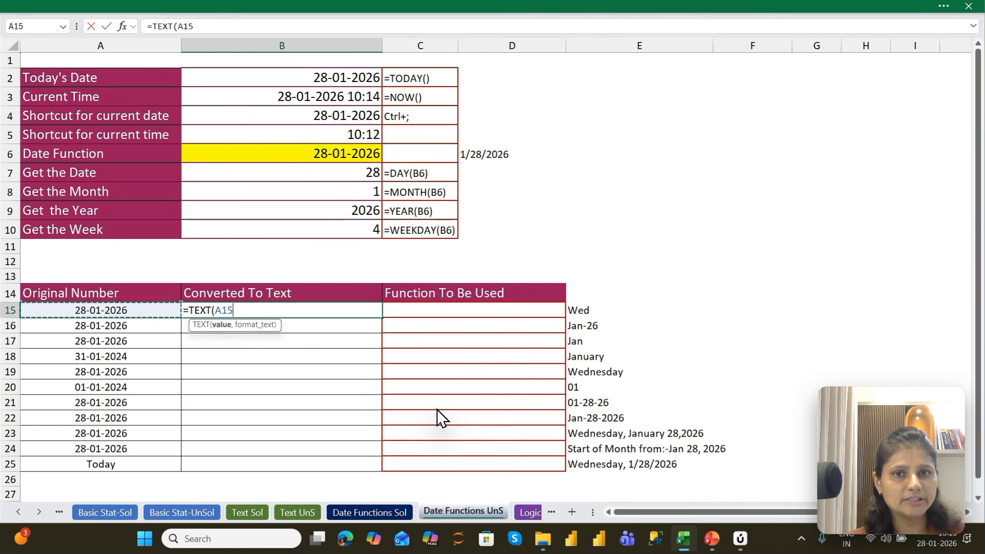
type(",")
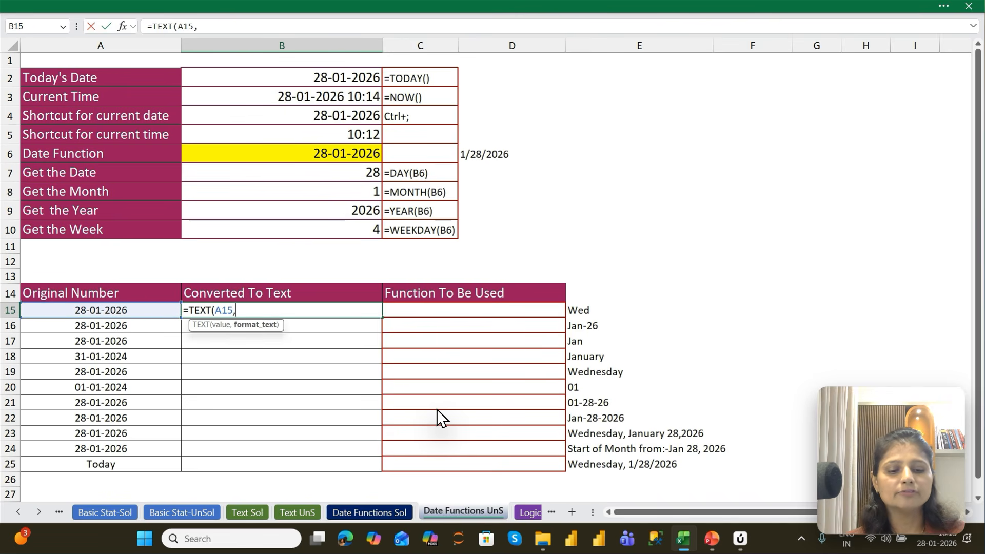
type("\"d\"")
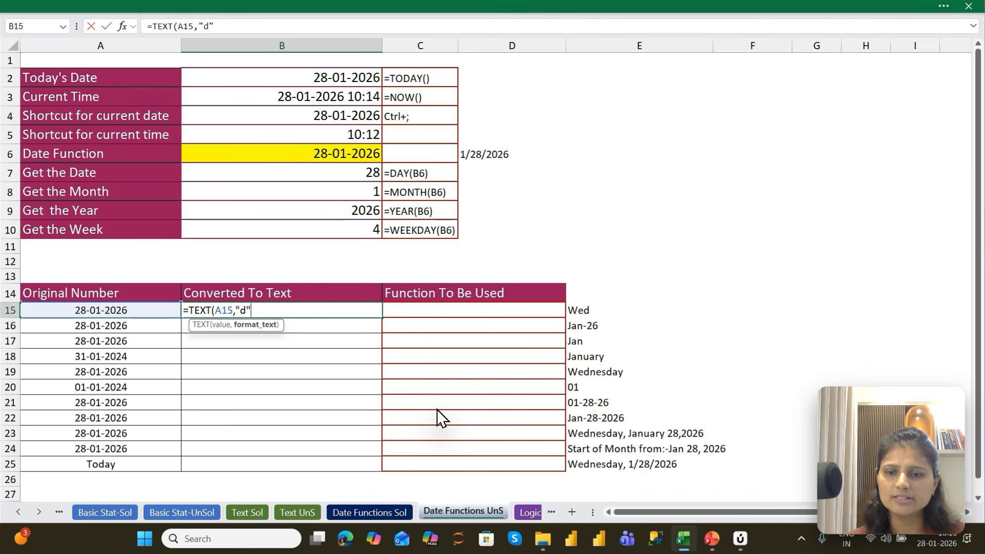
type(")")
key("Return")
key("Up")
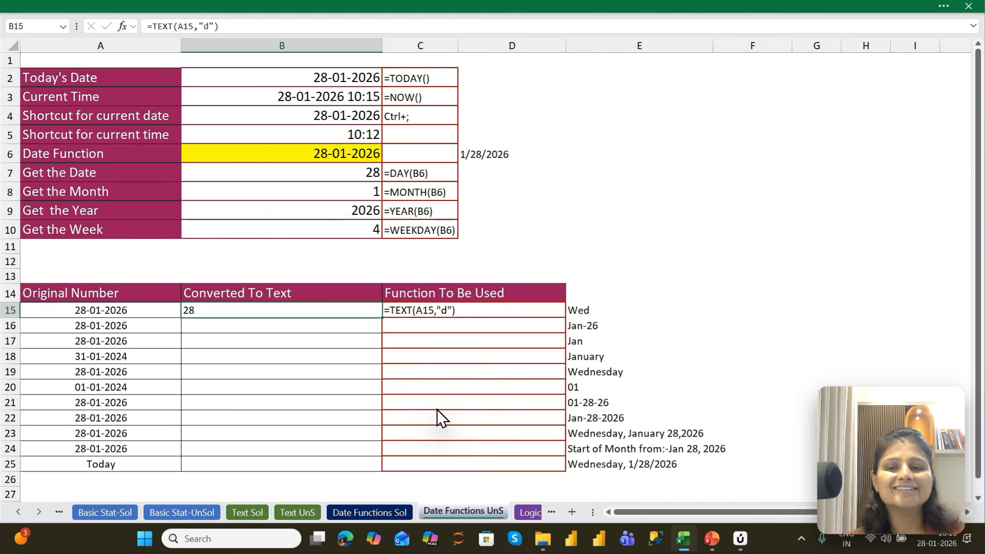
Change the date in A15 to 1/2/2026 and copy it down into A16
key("Left")
type("1")
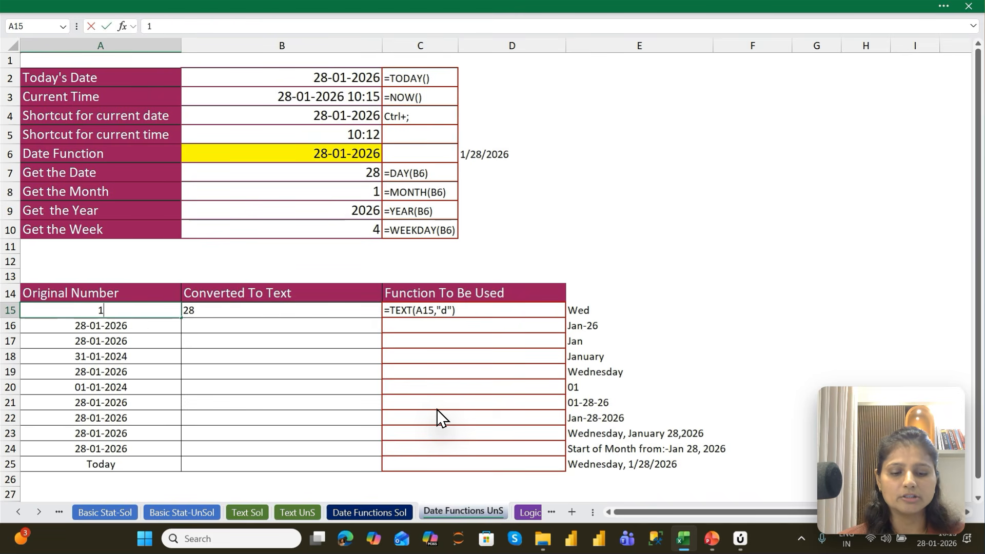
type("/28/2026")
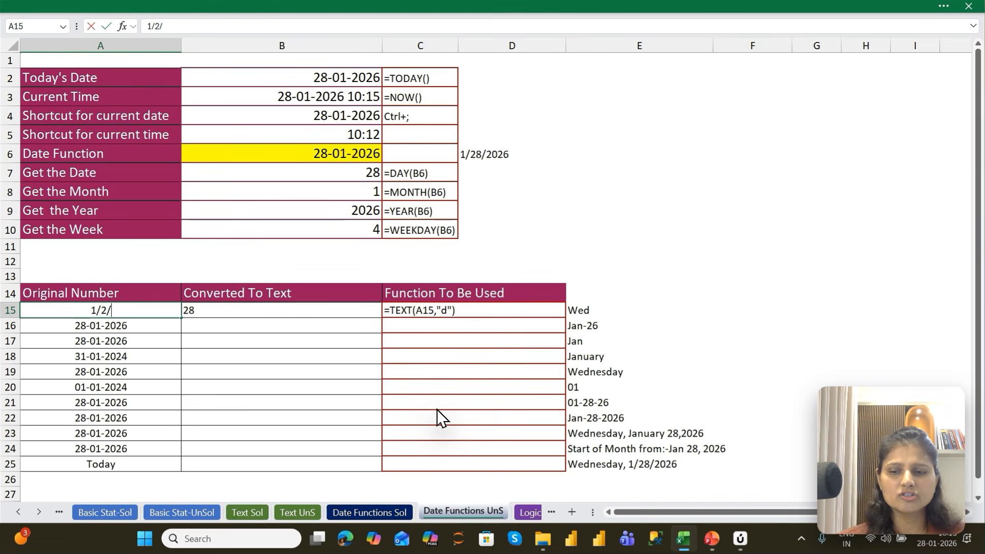
key("Return")
key("Up")
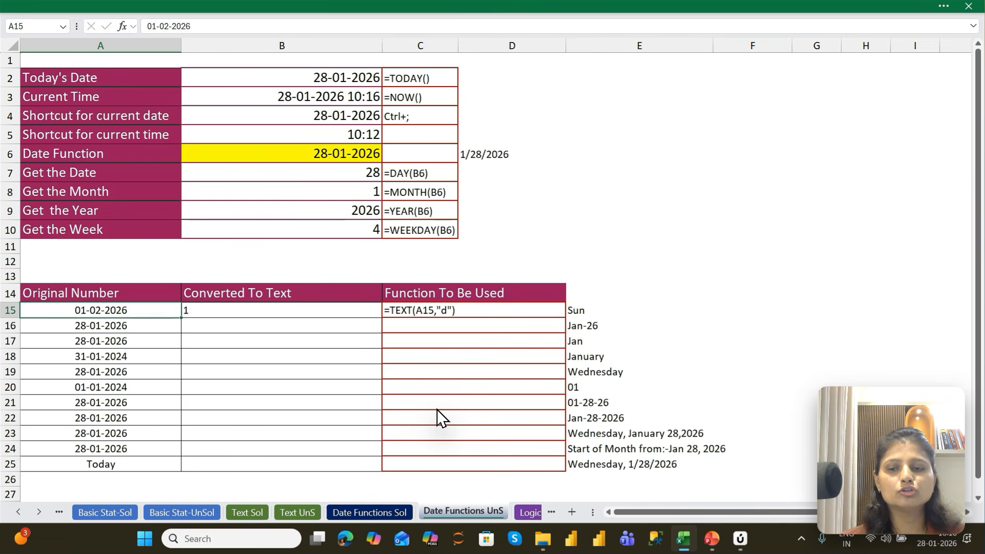
key("Right")
key("Left")
key("Down")
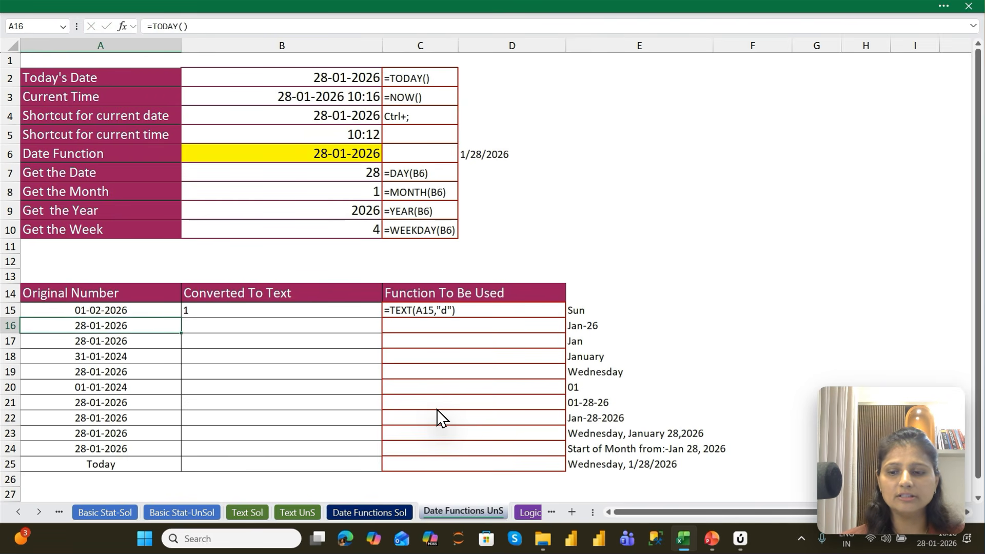
key("ctrl+d")
Convert the date in A16 to a two-digit day in B16 with =TEXT(A16,"dd")
key("Right")
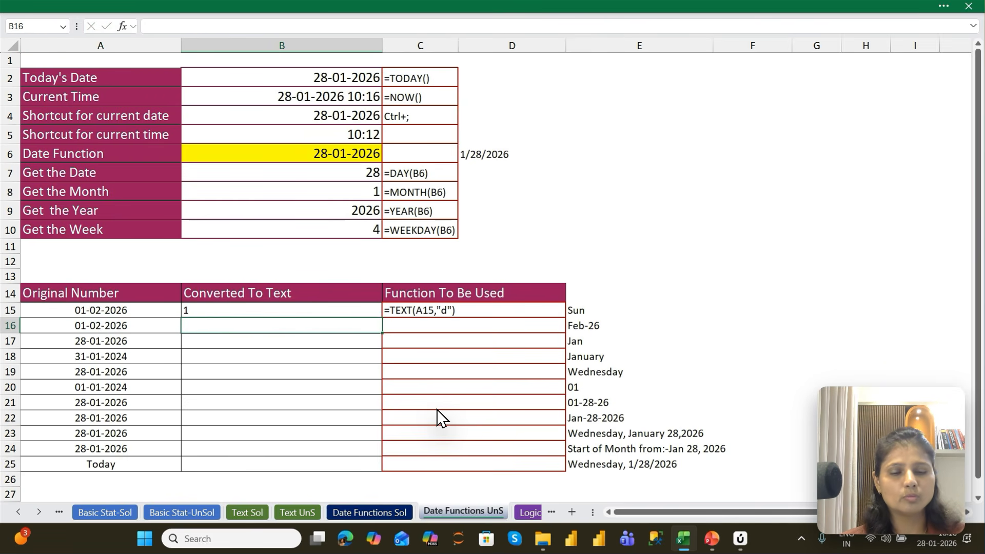
type("=")
key("Escape")
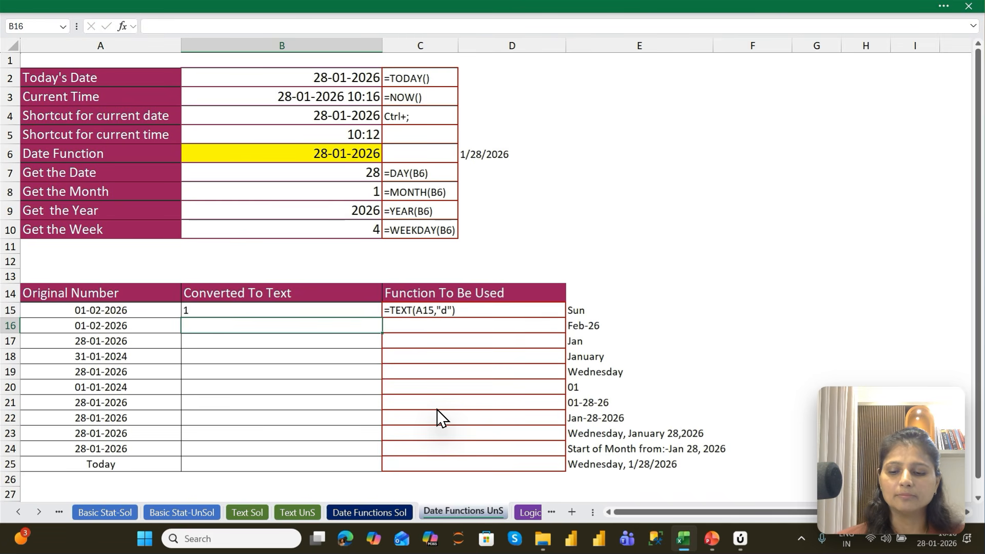
key("ctrl+d")
key("F2")
key("Left")
key("Left")
type("d")
key("Return")
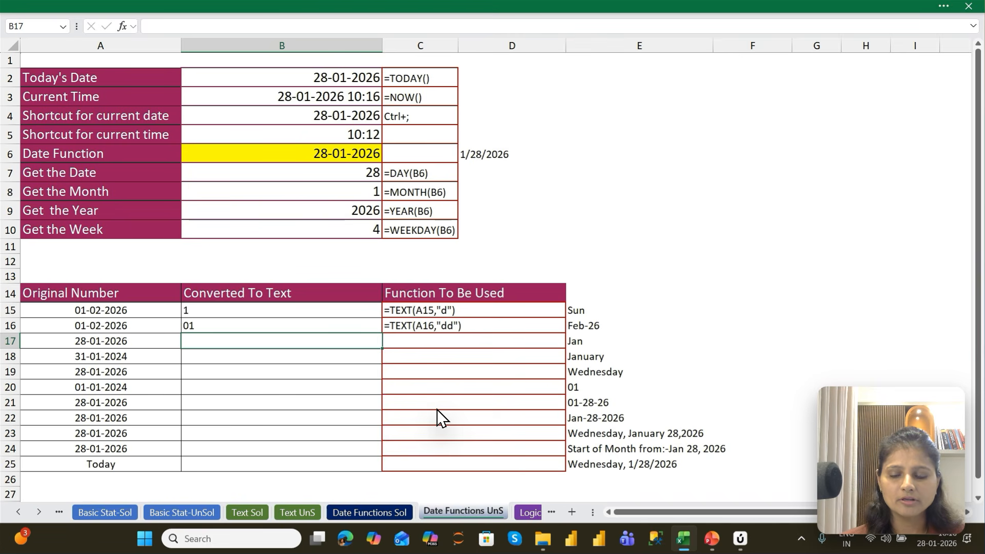
Convert the date in A17 to a short weekday name in B17 with =TEXT(A17,"ddd")
key("ctrl+d")
key("F2")
key("Left")
key("Left")
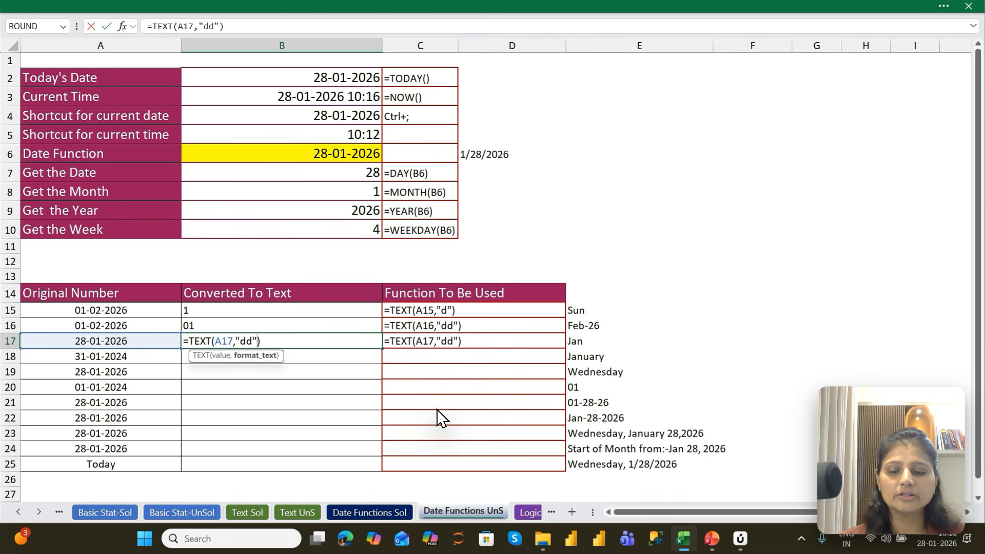
type("d")
key("Return")
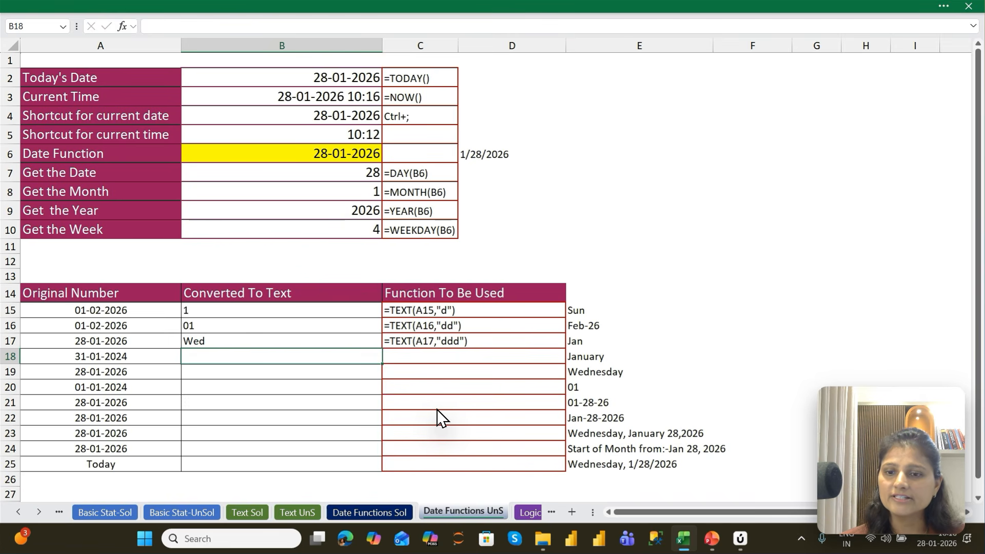
Convert the date in A18 to a full weekday name in B18 with =TEXT(A18,"dddd")
key("ctrl+d")
key("F2")
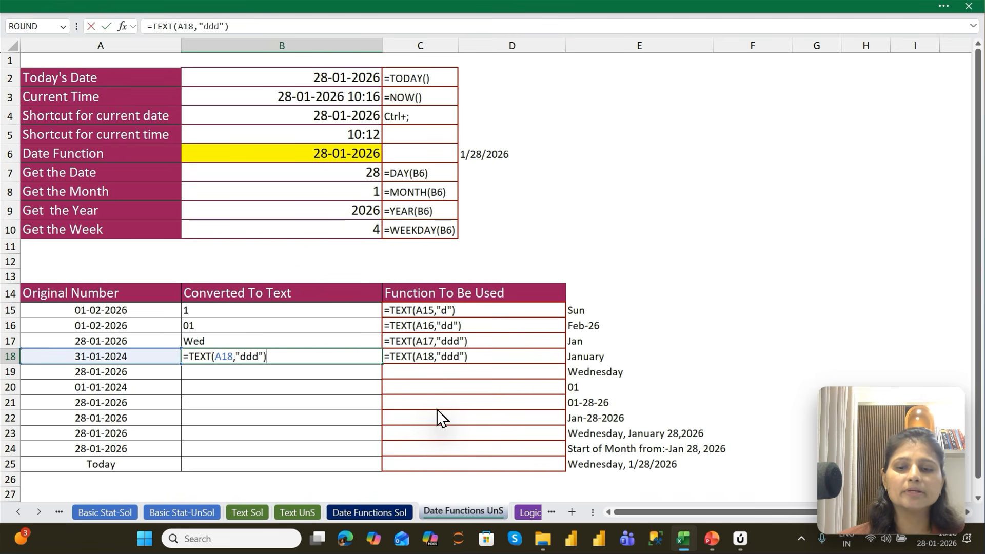
key("Left")
key("Left")
type("d")
key("Return")
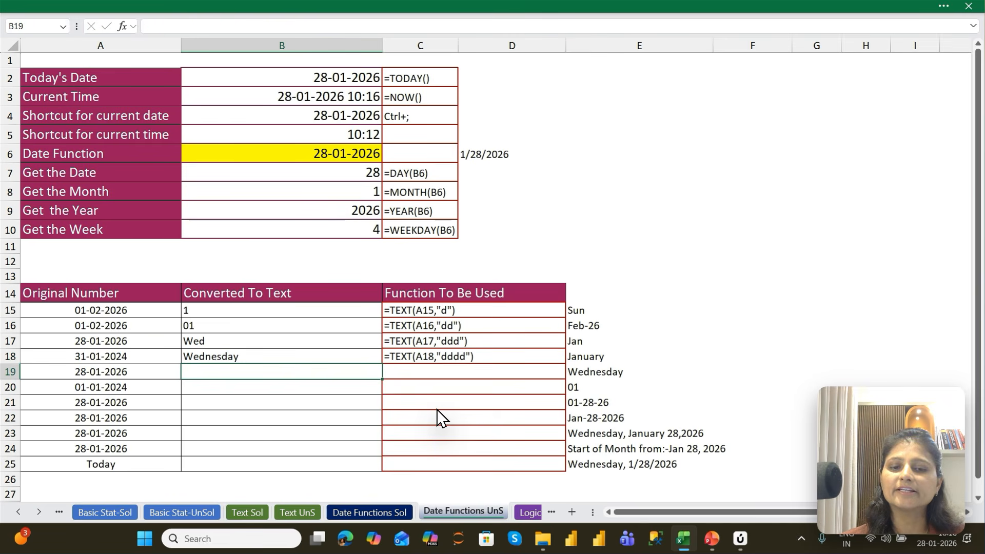
key("Up")
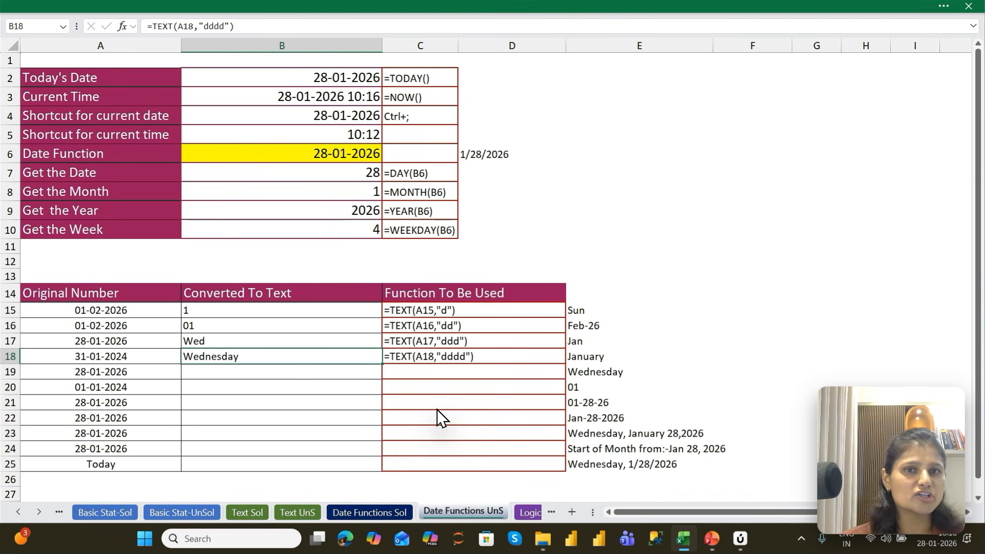
Convert the date in A19 to a month number in B19 with =TEXT(A19,"m")
key("Down")
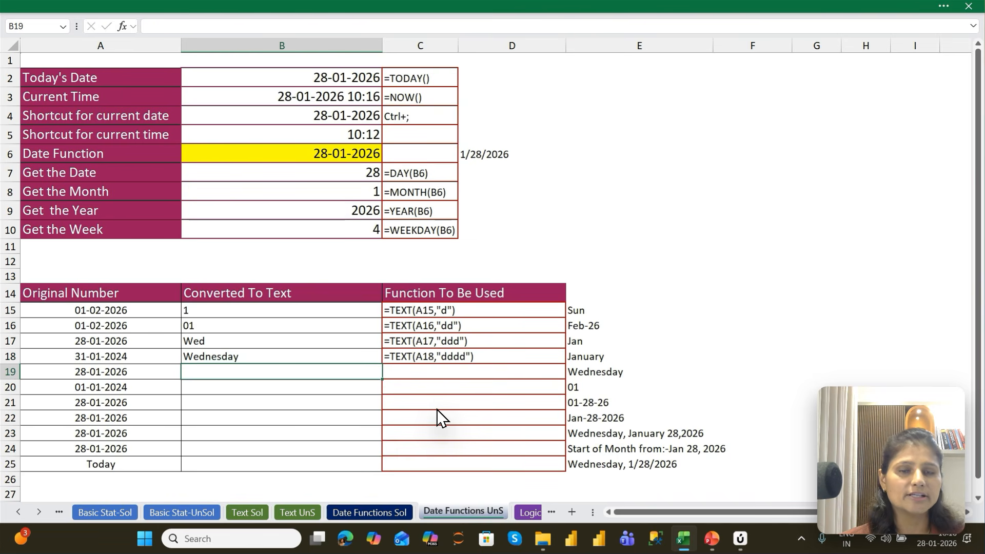
key("ctrl+d")
key("F2")
key("Left")
key("Left")
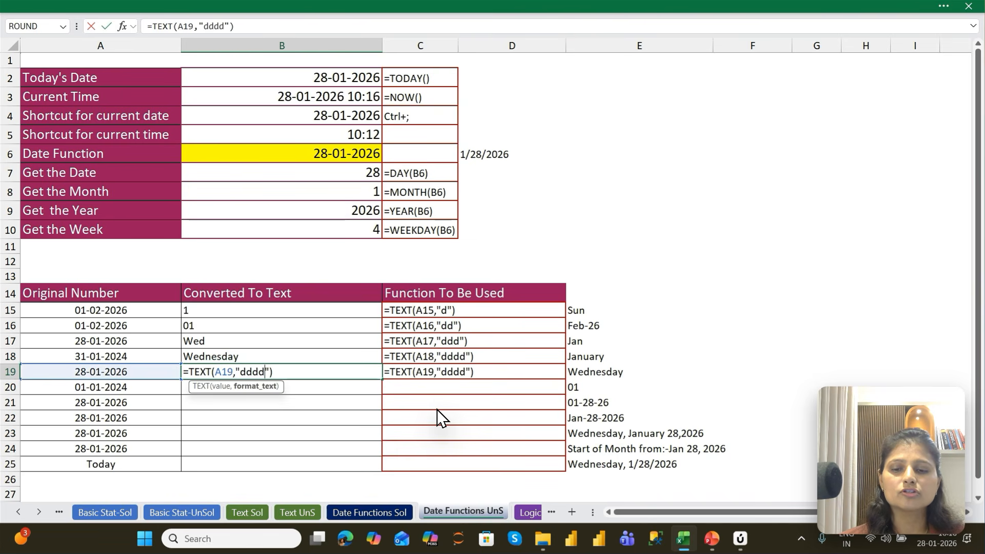
key("shift+Left")
key("shift+Left")
key("shift+Left")
key("shift+Left")
key("BackSpace")
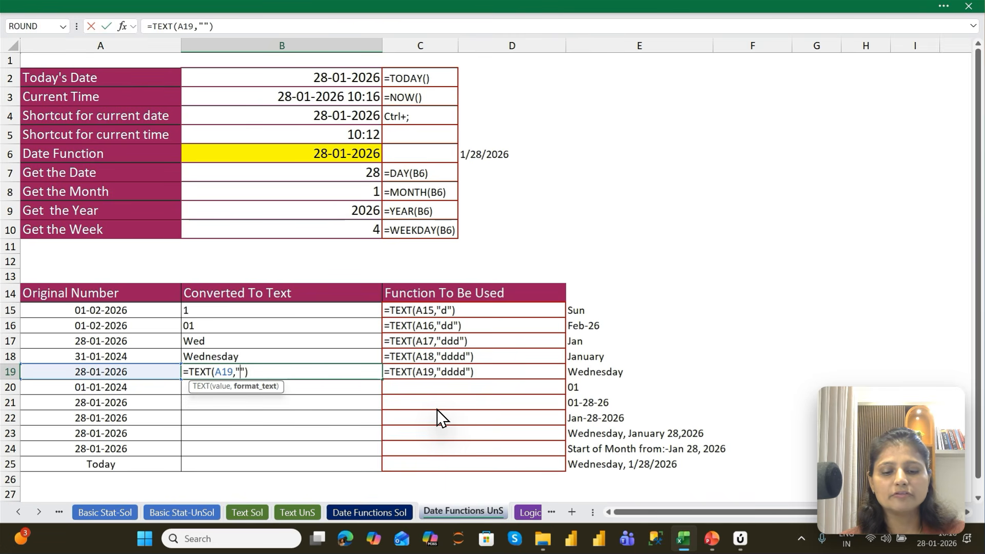
type("m")
key("Return")
key("Up")
key("Down")
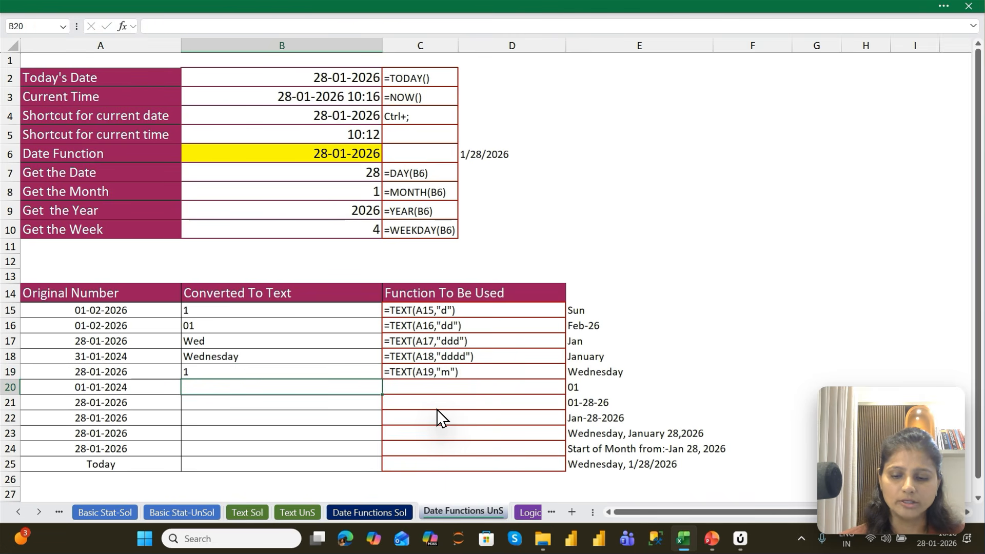
Convert the date in A20 to a two-digit month in B20 with =TEXT(A20,"mm")
key("ctrl+d")
key("F2")
key("Left")
key("Left")
type("m")
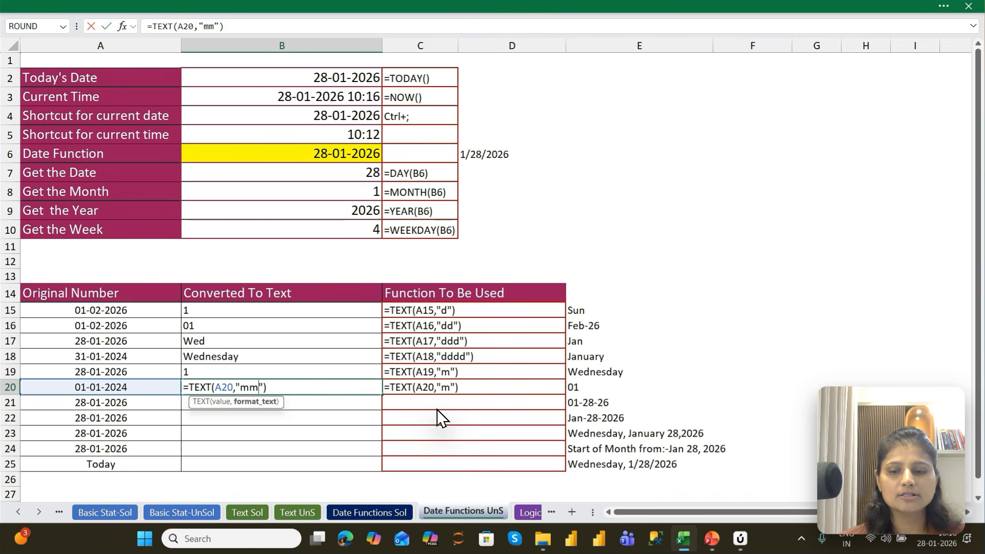
key("Return")
Convert the date in A21 to a short month name in B21 with =TEXT(A21,"mmm")
key("ctrl+d")
key("F2")
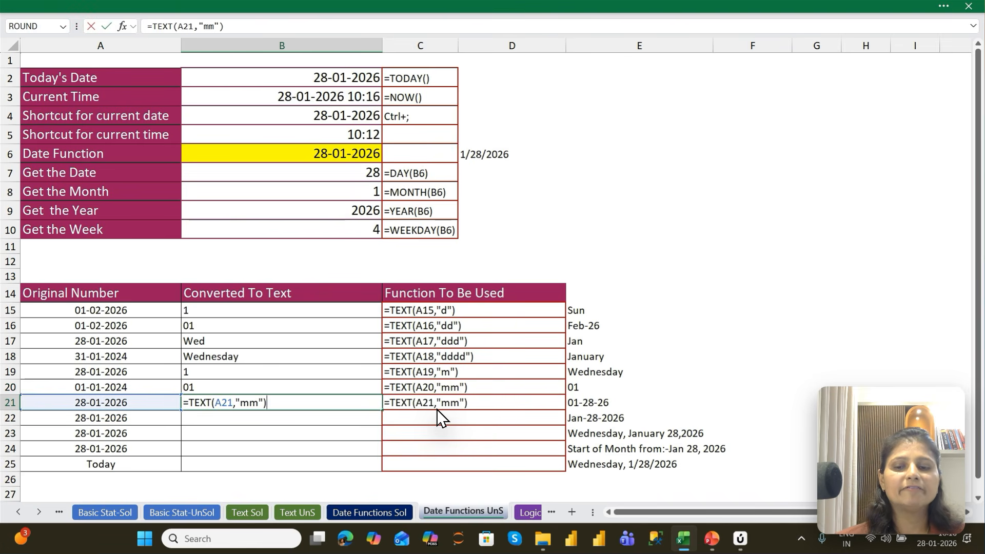
key("Left")
key("Left")
type("m")
key("Return")
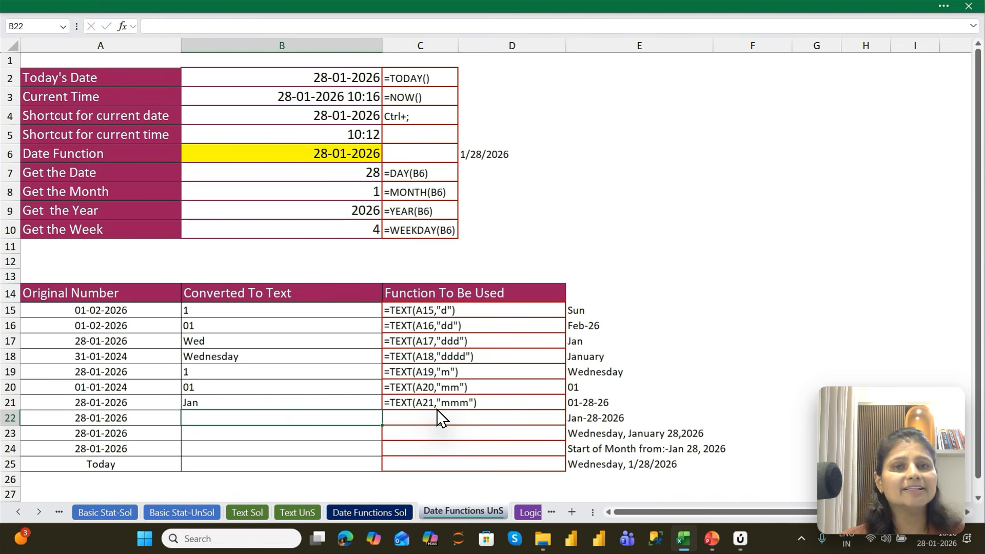
Convert the date in A22 to a full month name in B22 with =TEXT(A22,"mmmm")
key("ctrl+d")
key("F2")
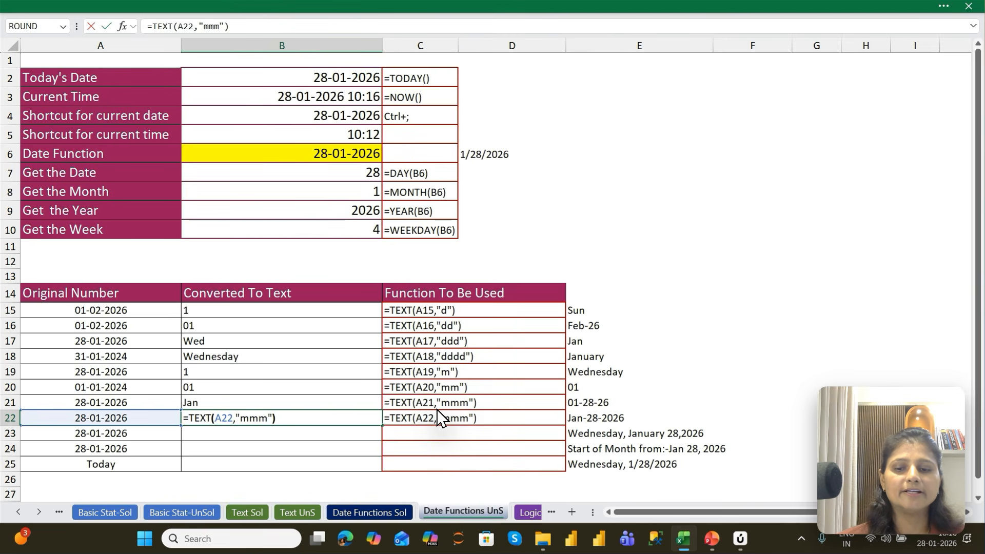
key("Left")
key("Left")
key("ctrl+Return")
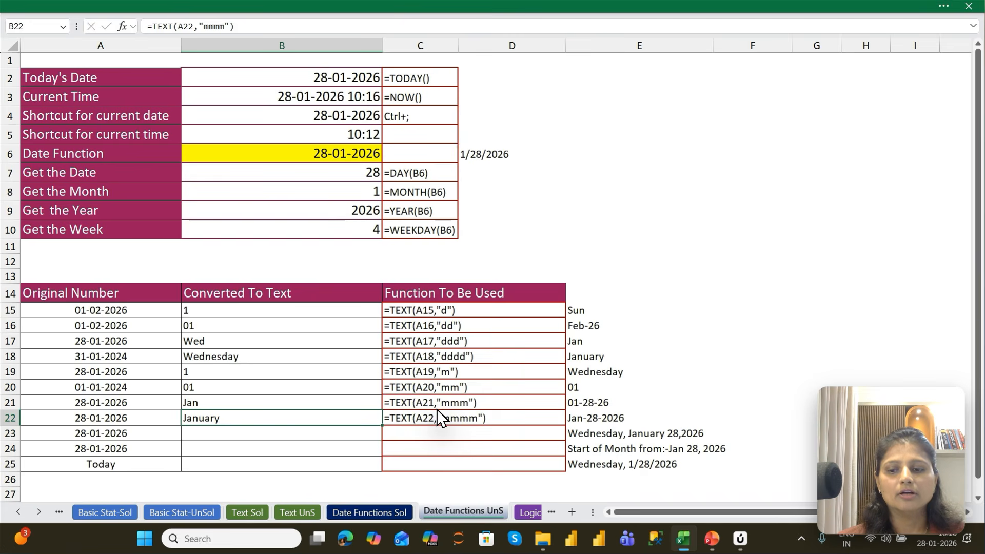
Convert the date in A23 to year text in B23 with =TEXT(A23,"y")
key("Down")
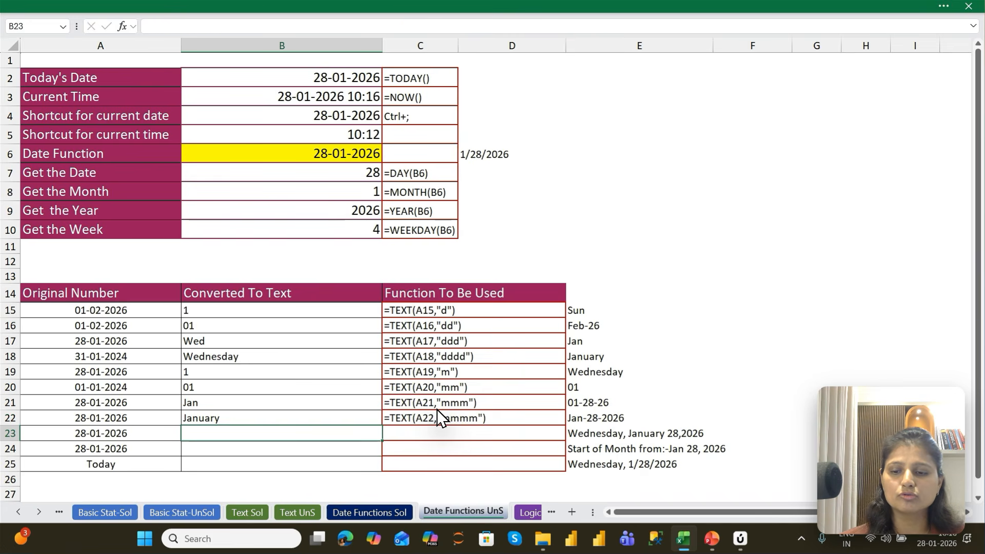
key("ctrl+d")
key("F2")
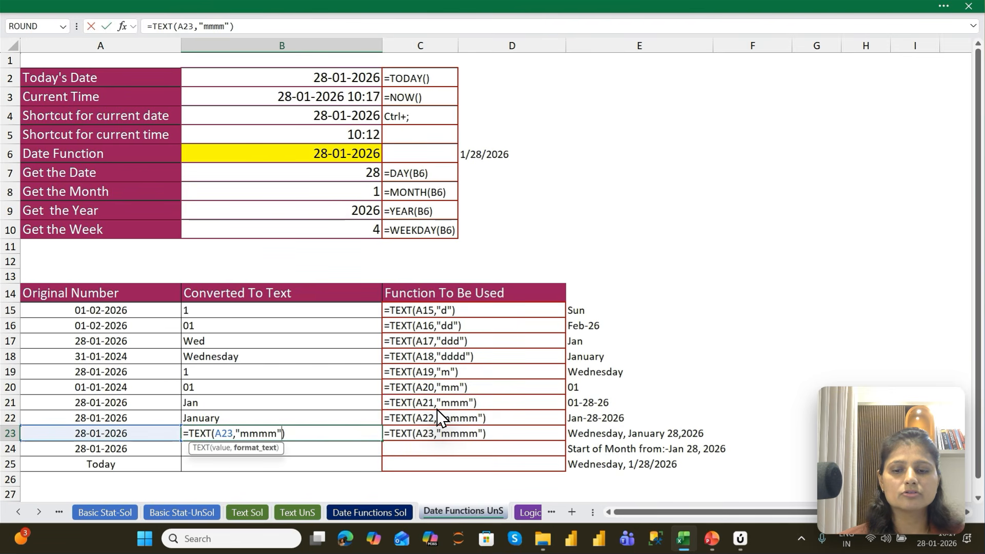
key("Left")
key("Left")
key("shift+Left")
key("shift+Left")
key("shift+Left")
key("shift+Left")
type("y")
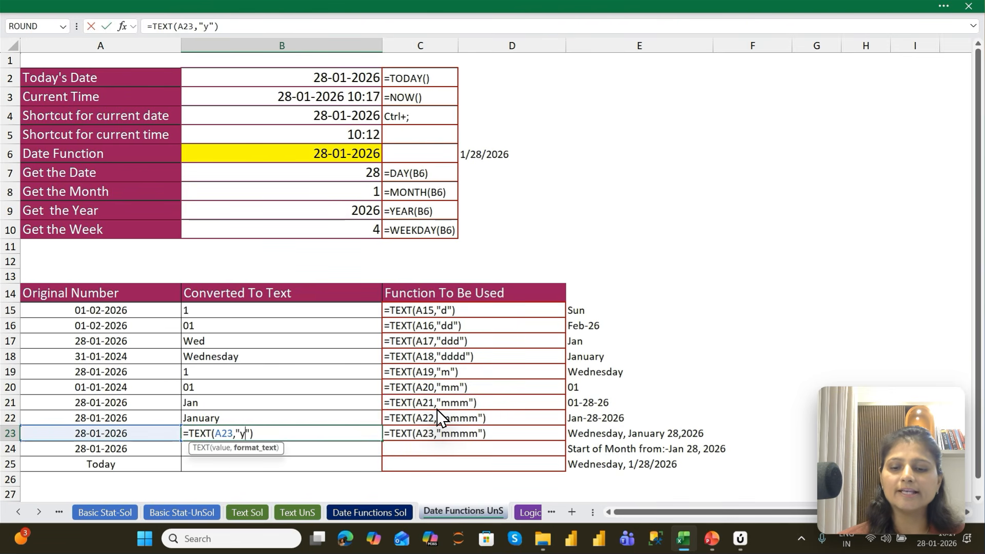
key("Return")
key("Up")
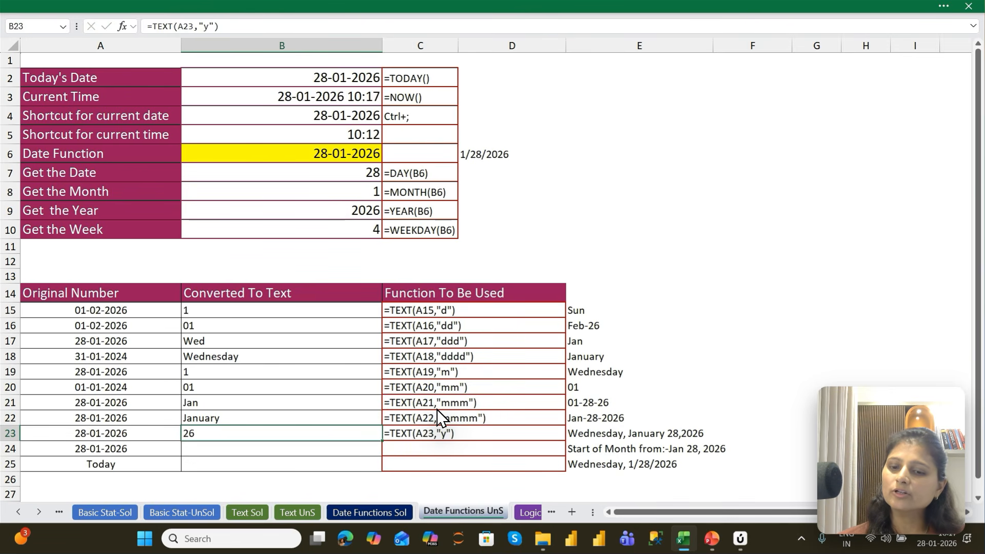
Extend the year format code in B23's TEXT formula to "yy"
key("F2")
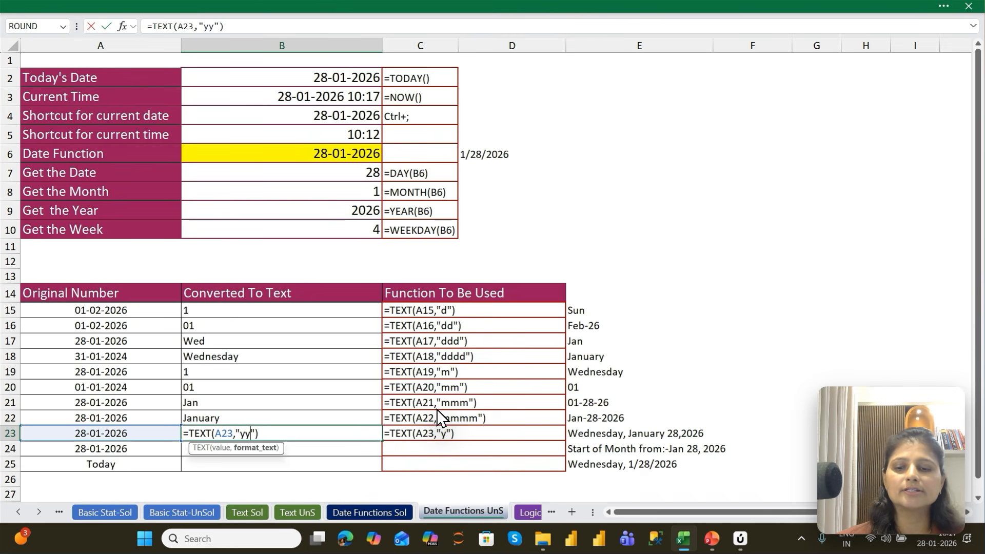
key("Left")
key("Left")
type("y")
key("Return")
key("Up")
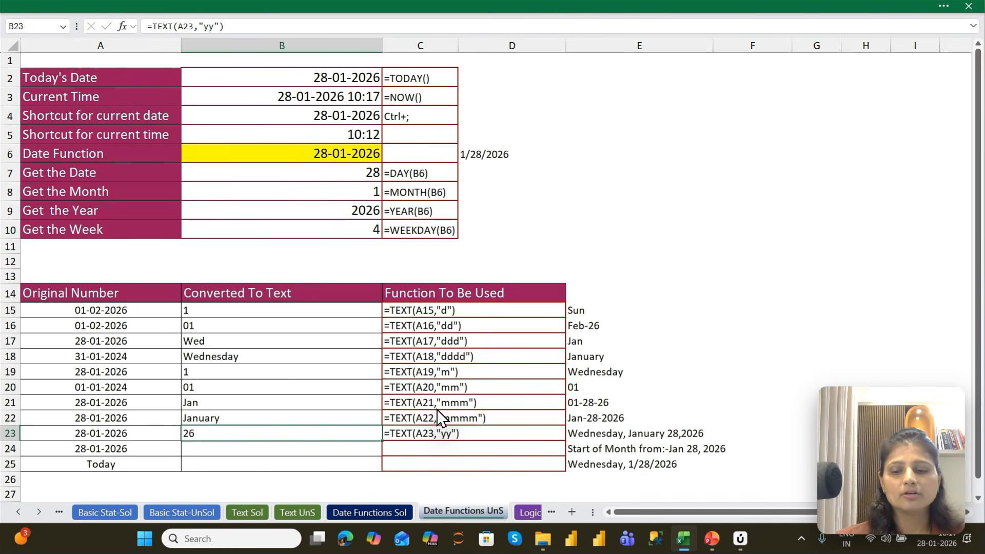
Extend the year format code in B23's TEXT formula to "yyy"
key("F2")
type("y")
key("Return")
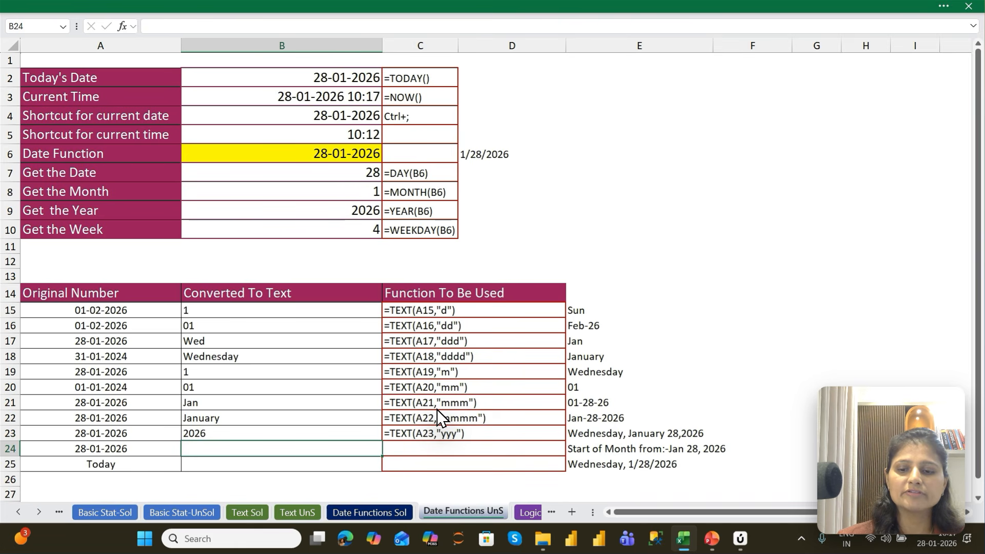
Extend the year format code so B23 reads =TEXT(A23,"yyyy")
key("Up")
key("F2")
key("Left")
key("Left")
type("y")
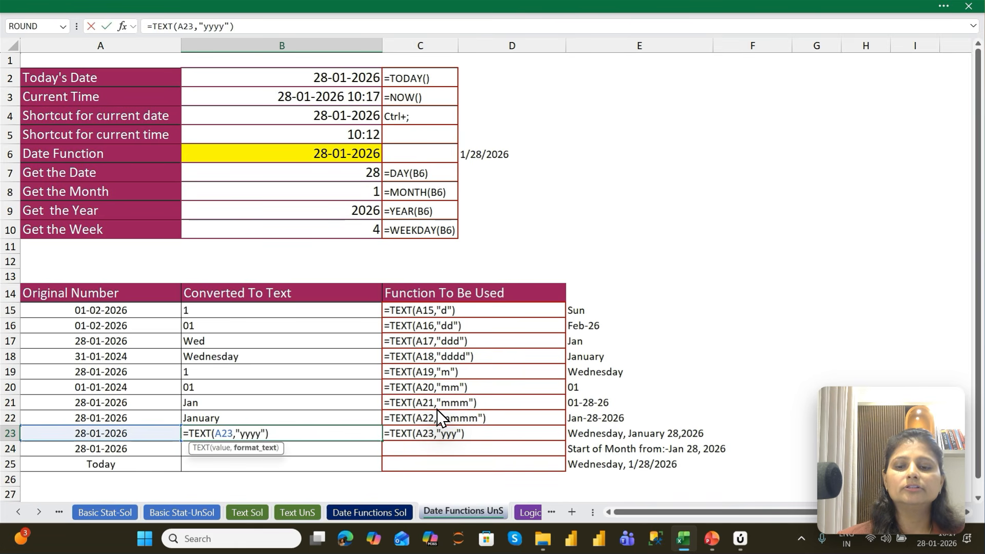
key("Return")
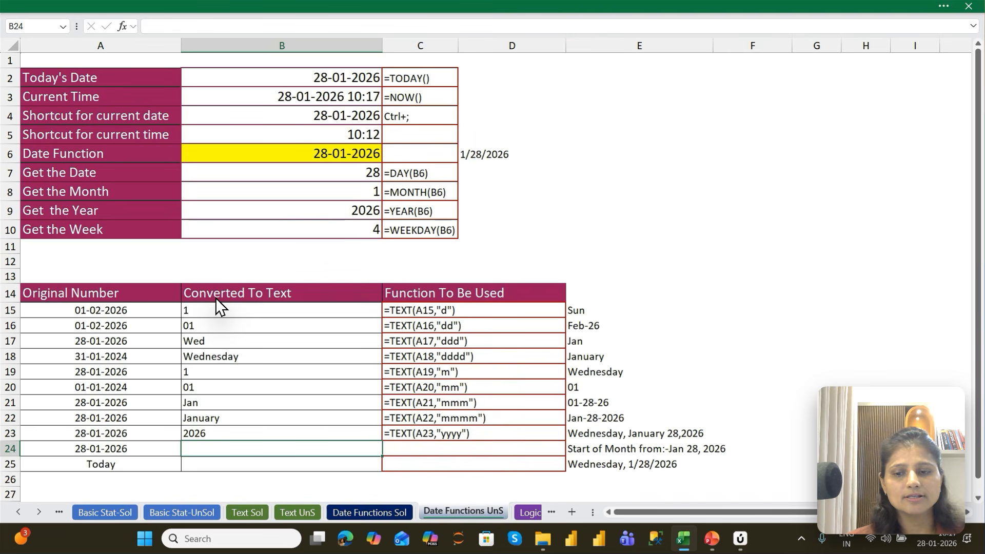
key("Up")
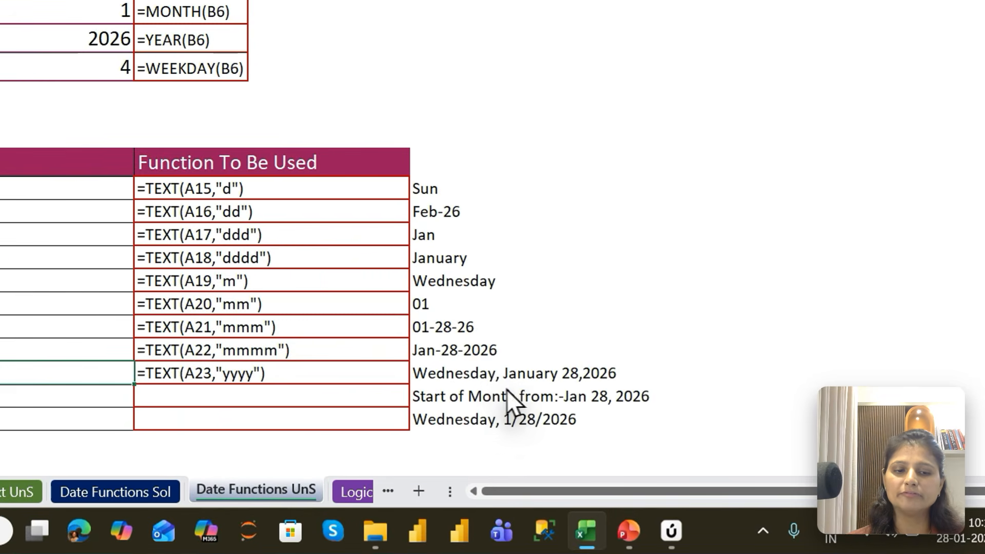
Replace B23's formula with =TEXT(A23,"dddd, mmmm dd,yyyy") to write the date in A23 as full weekday, month, day and year text
left_click(624, 437)
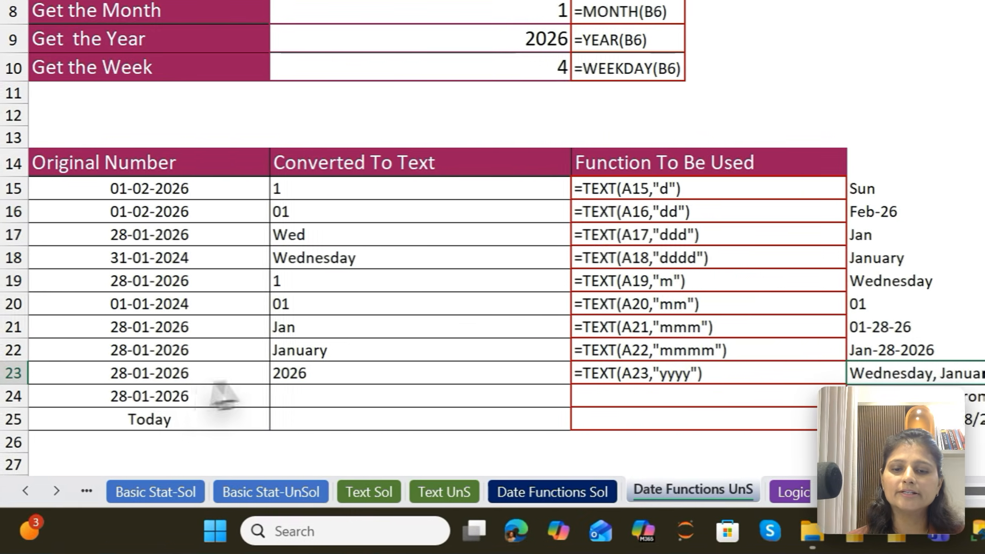
left_click(306, 378)
type("=Tex")
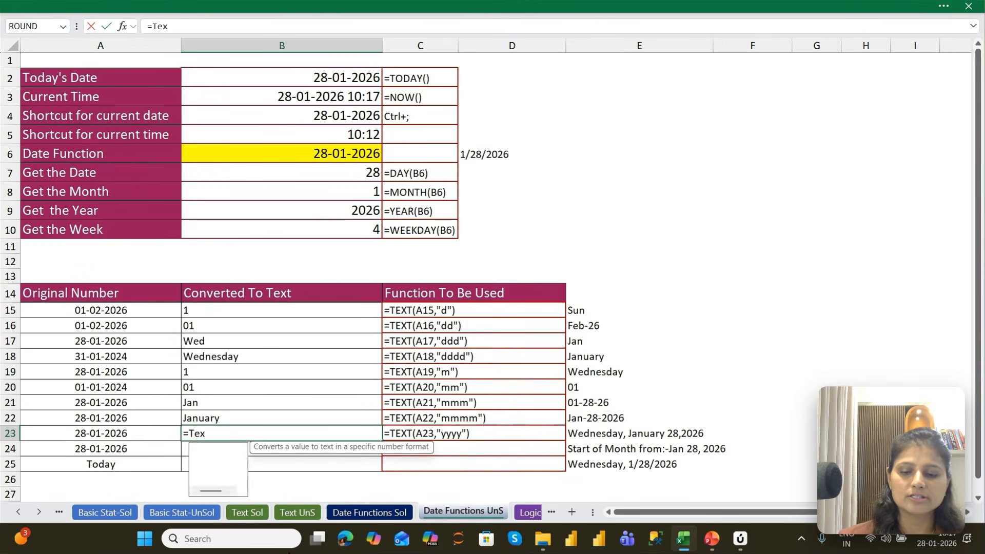
key("Tab")
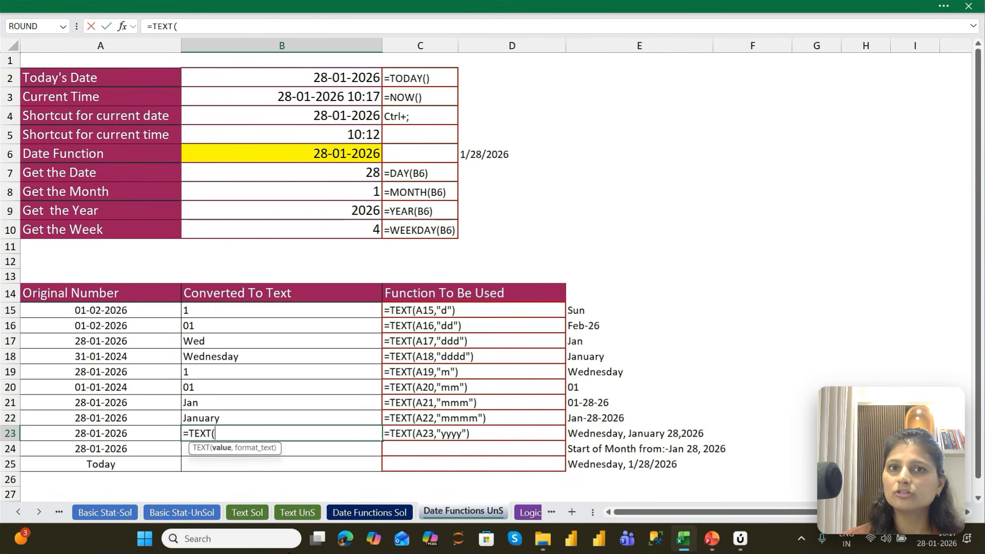
key("Left")
type(",")
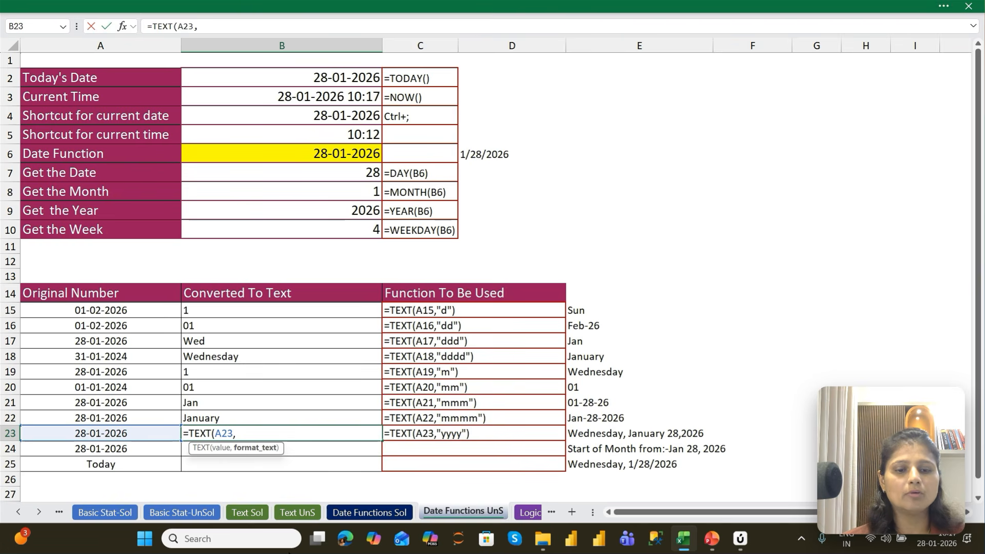
type("\"")
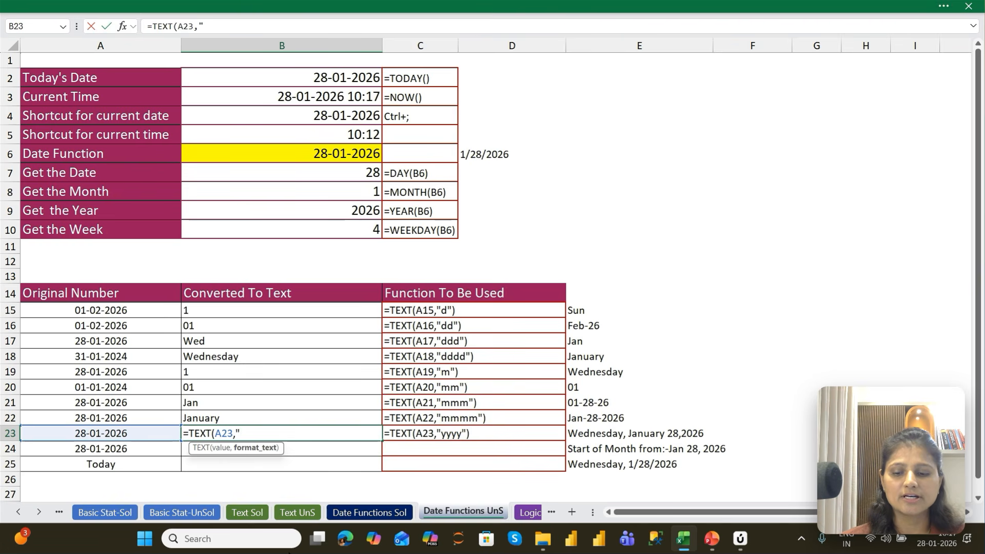
type("dddd")
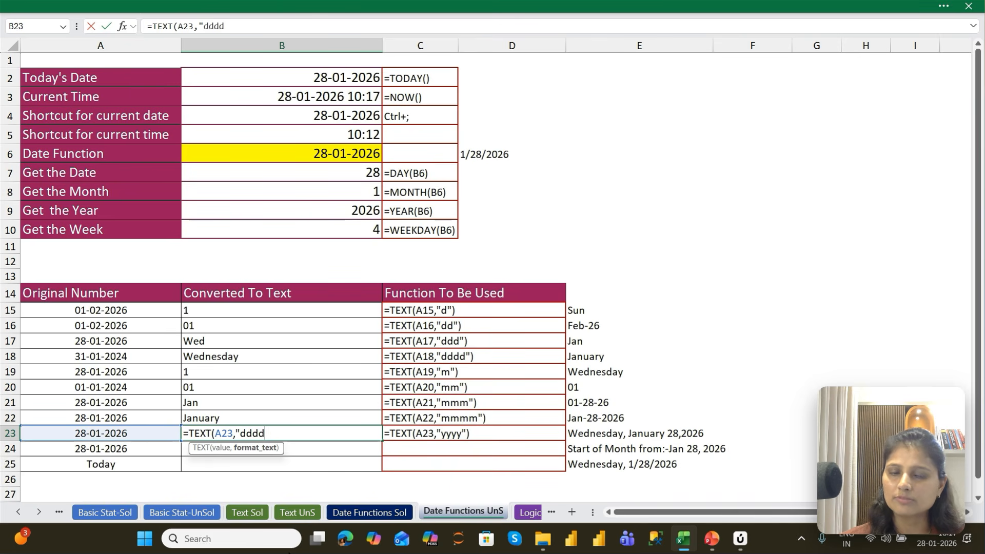
type(",")
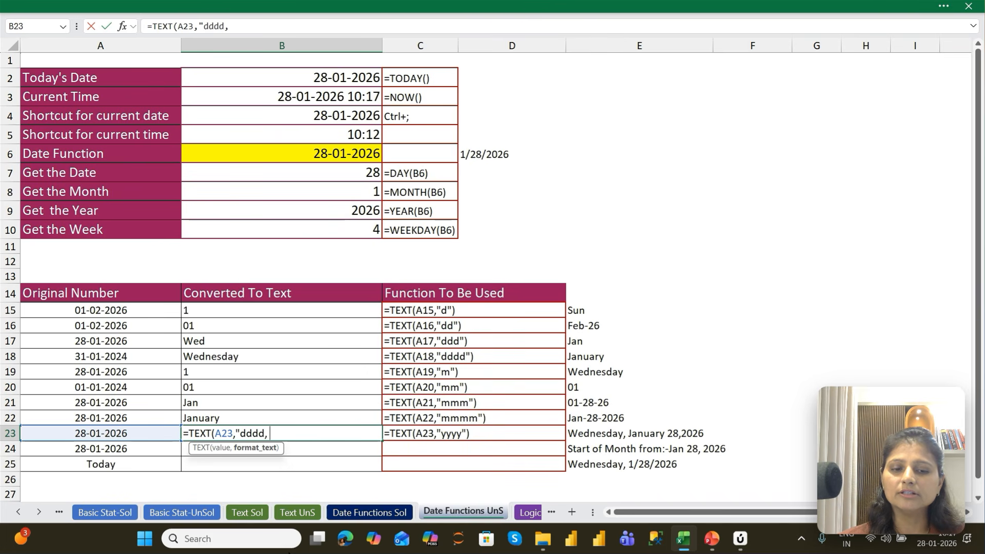
type(" mmmm")
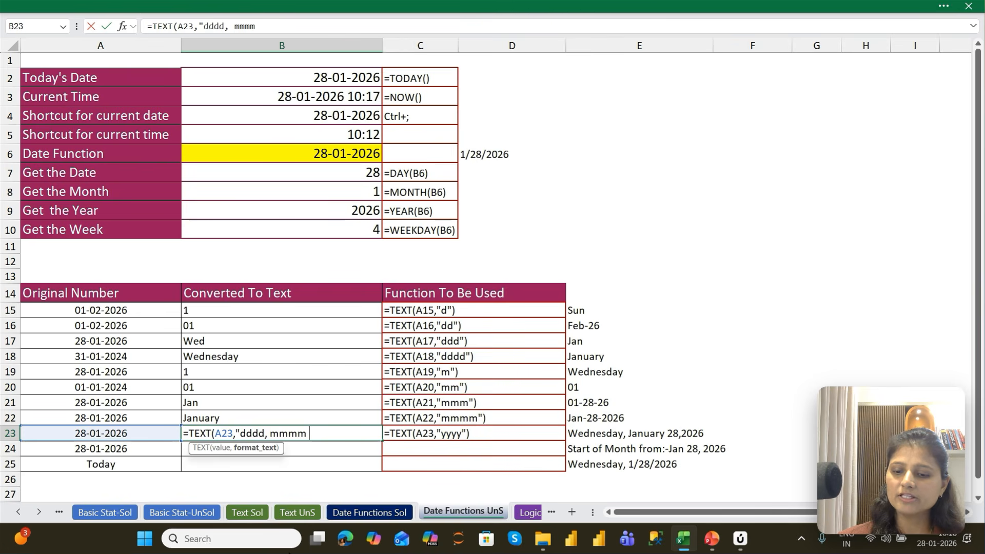
type(" dd")
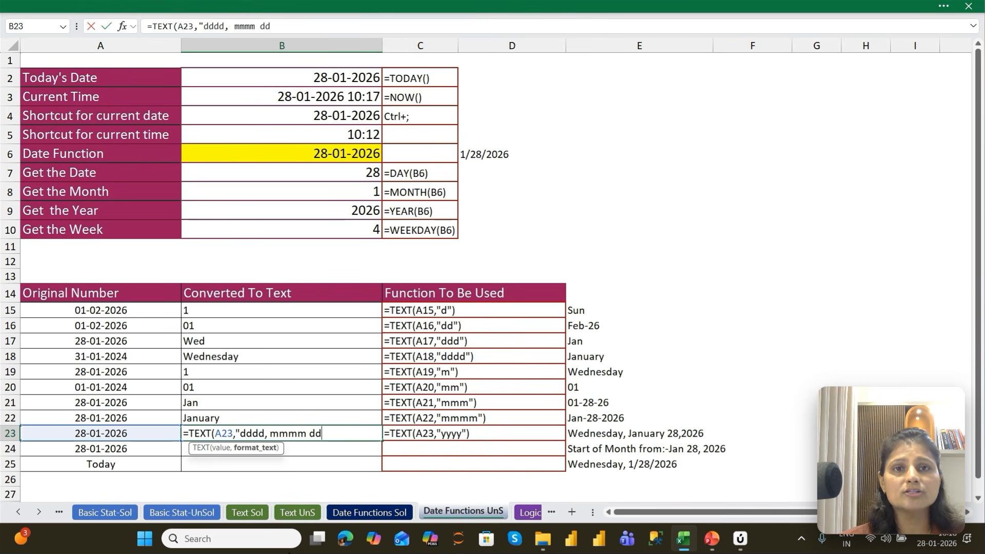
type(",2")
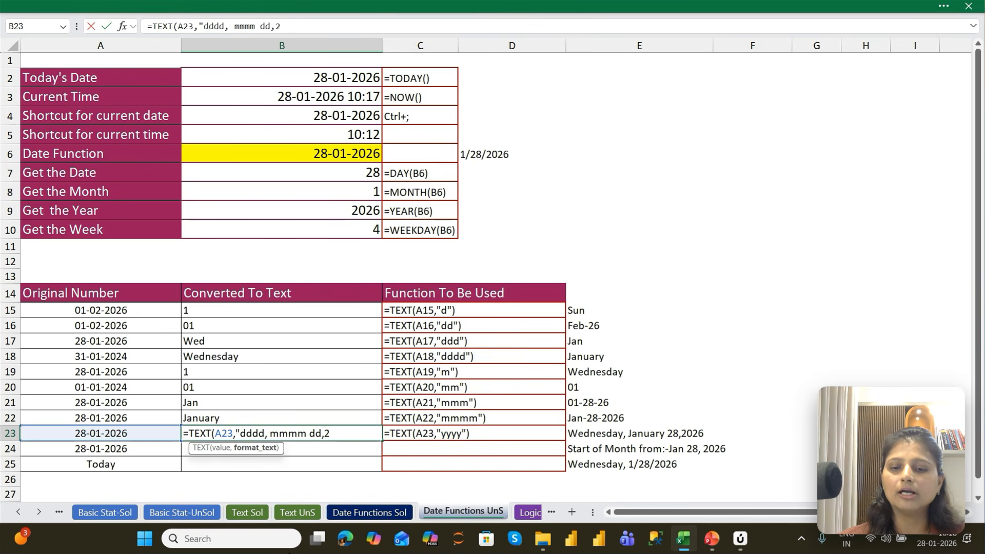
key("BackSpace")
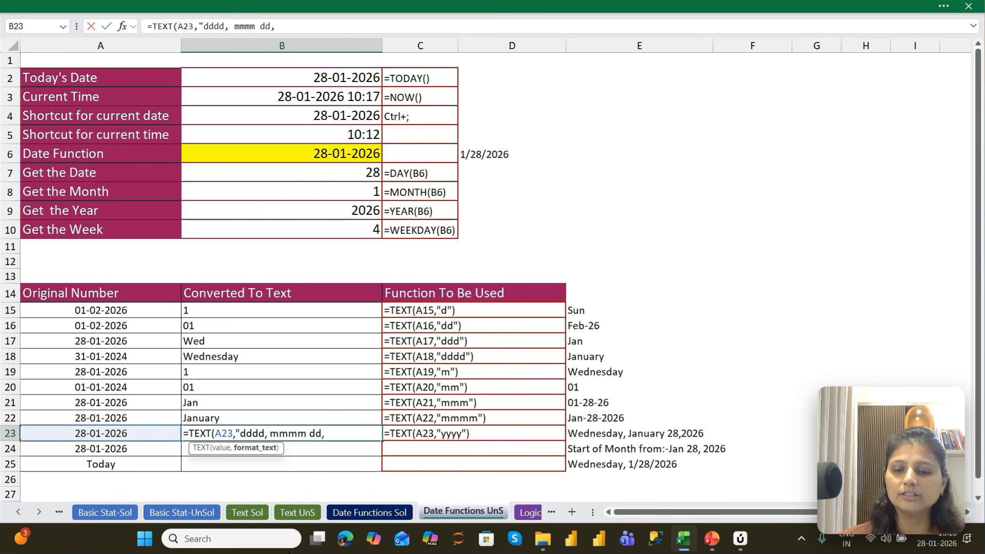
type("yyyy\"")
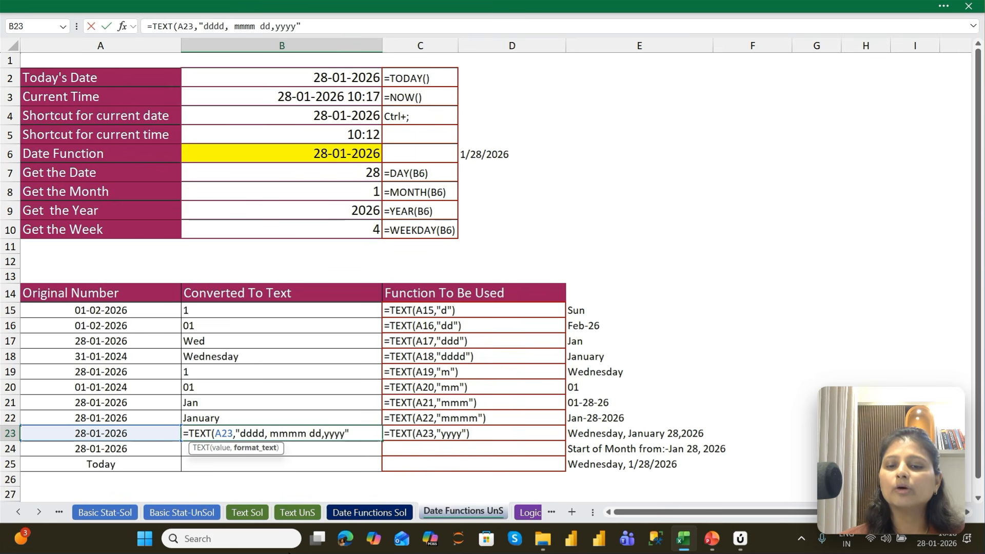
key("Return")
key("Up")
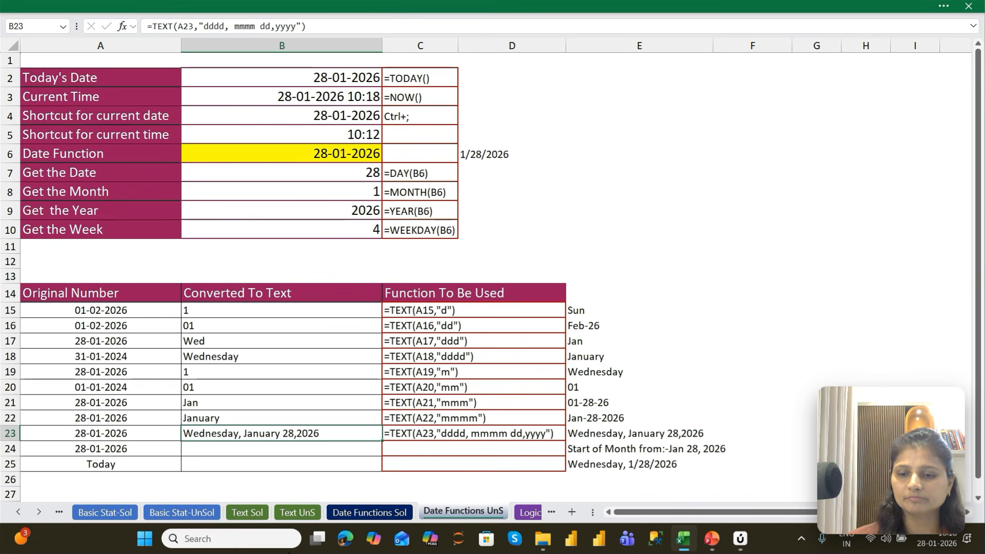
Enter the text formula ="Today's Date is :-" in B24
key("Down")
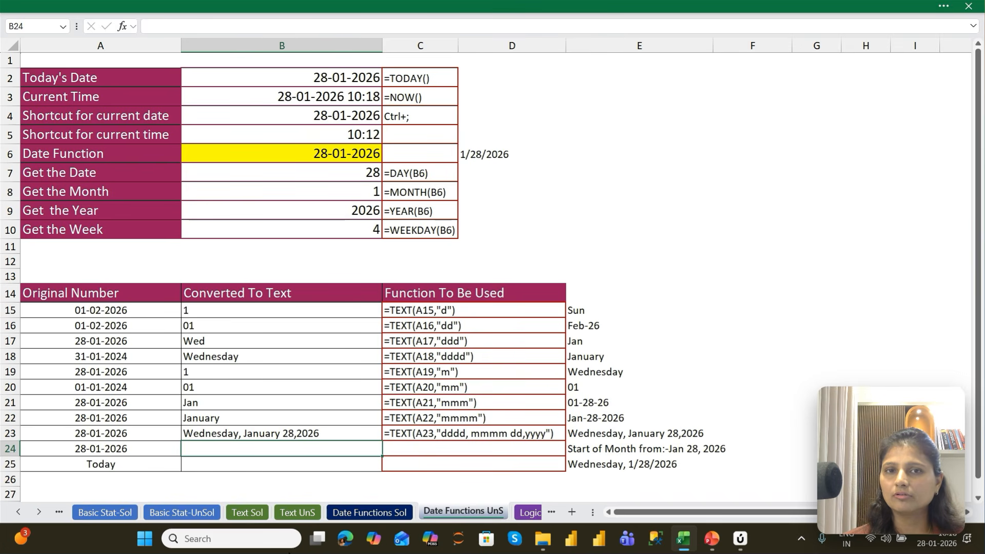
type("=")
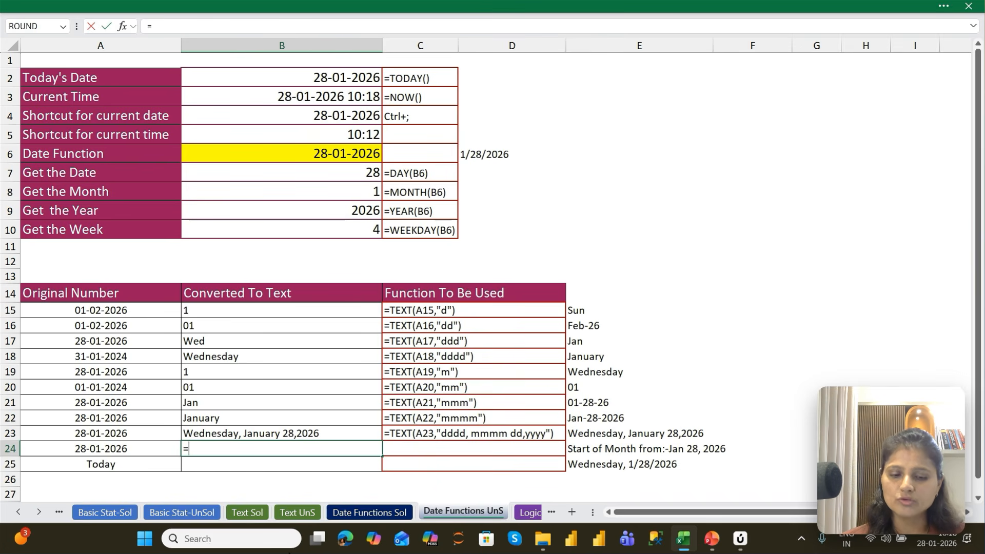
type("\"Todau")
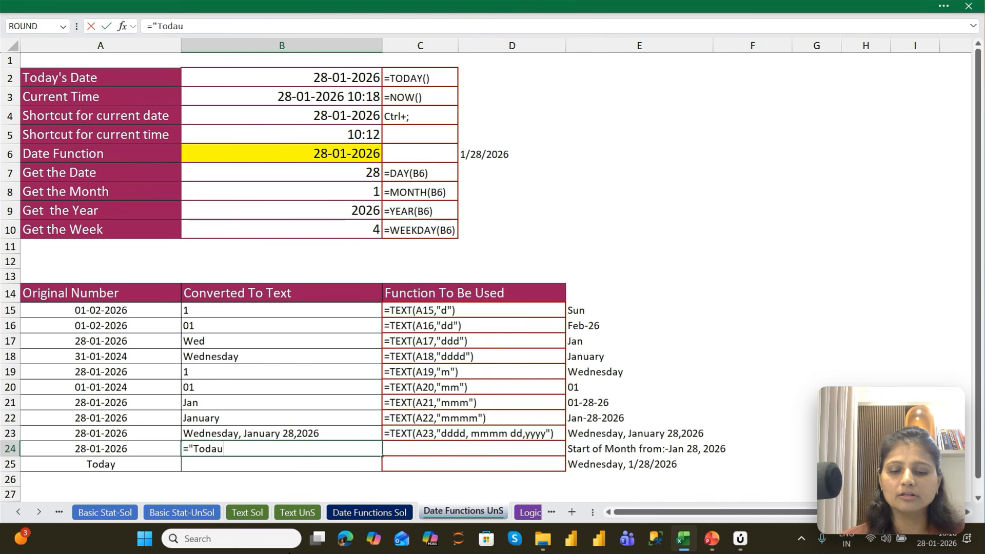
key("BackSpace")
type("y's ")
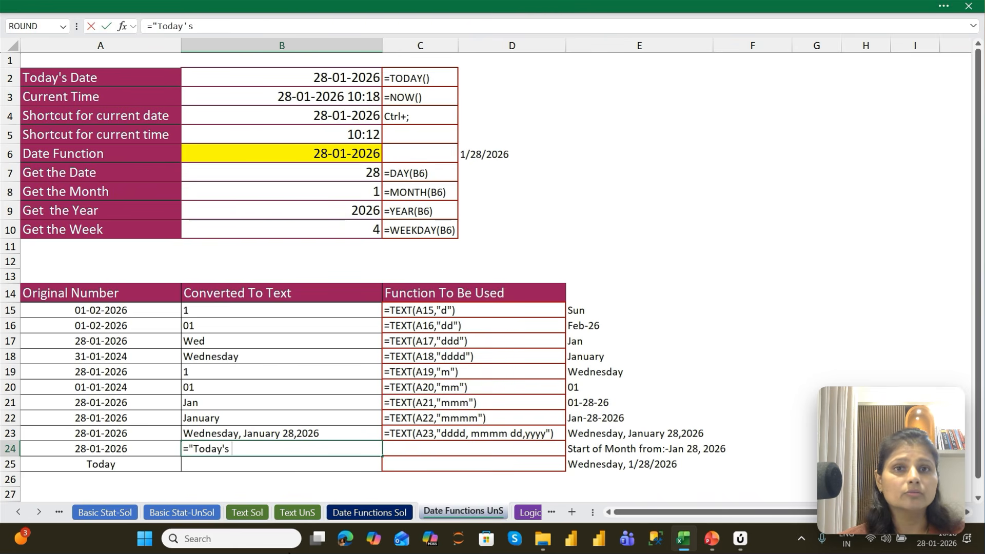
type("Date is ")
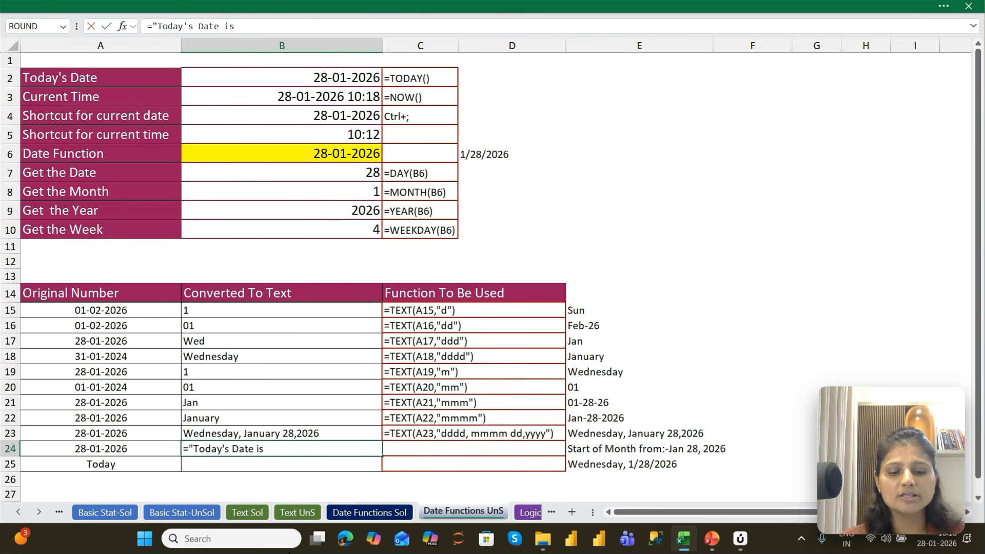
type(":-\"")
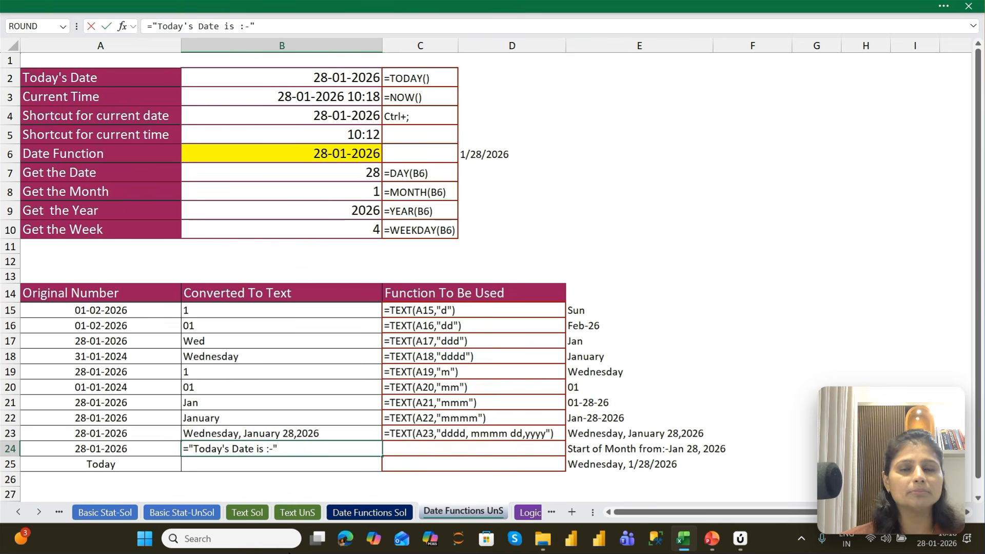
key("Return")
key("Up")
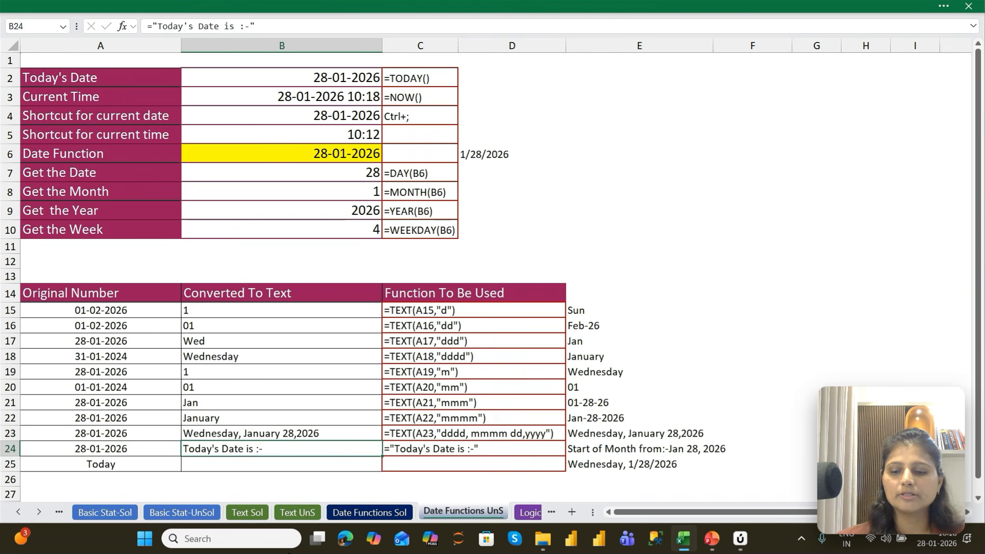
Append &TEXT(A24,"mmm dd,yyyy") to B24's formula so the label is followed by the formatted date, accepting the closing-bracket correction
key("F2")
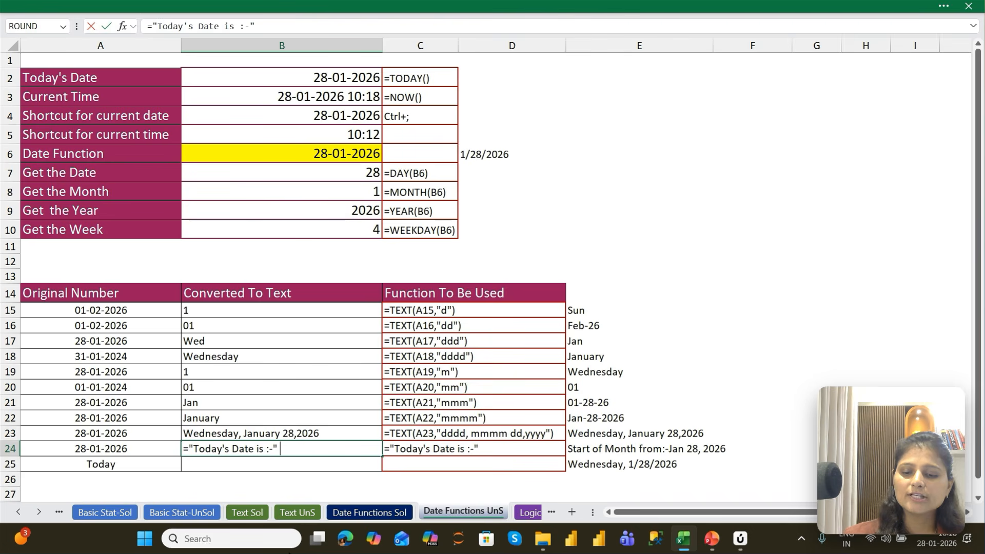
type("&")
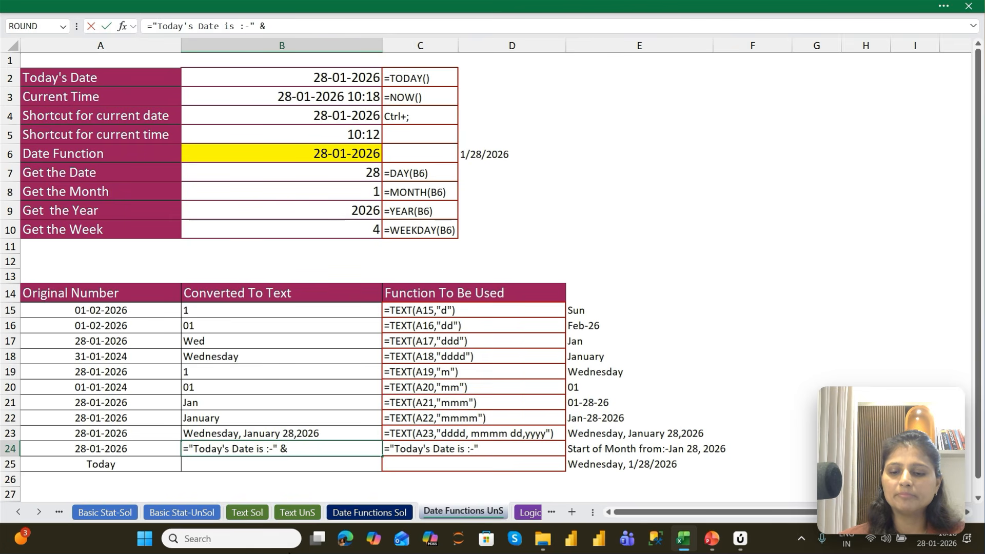
type(" Tex")
key("Tab")
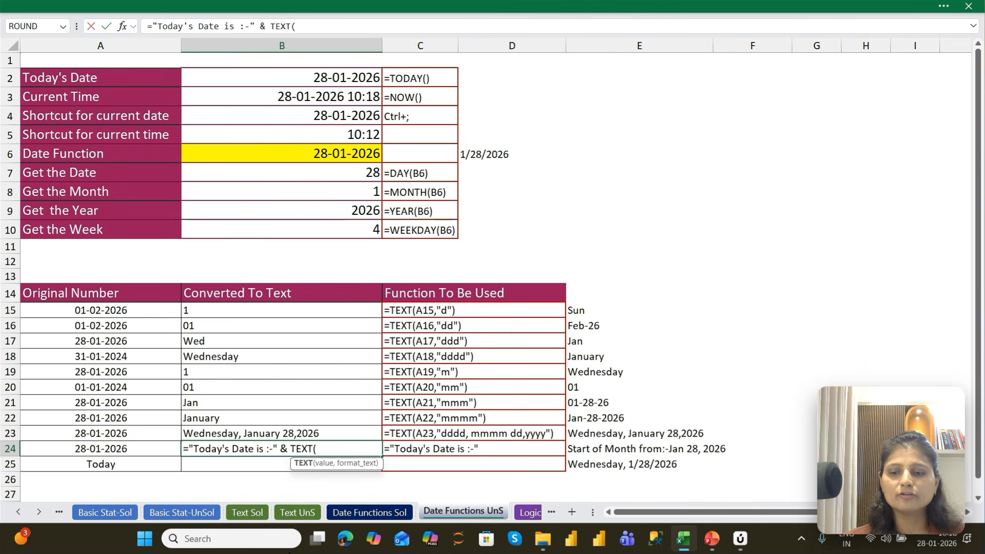
key("Left")
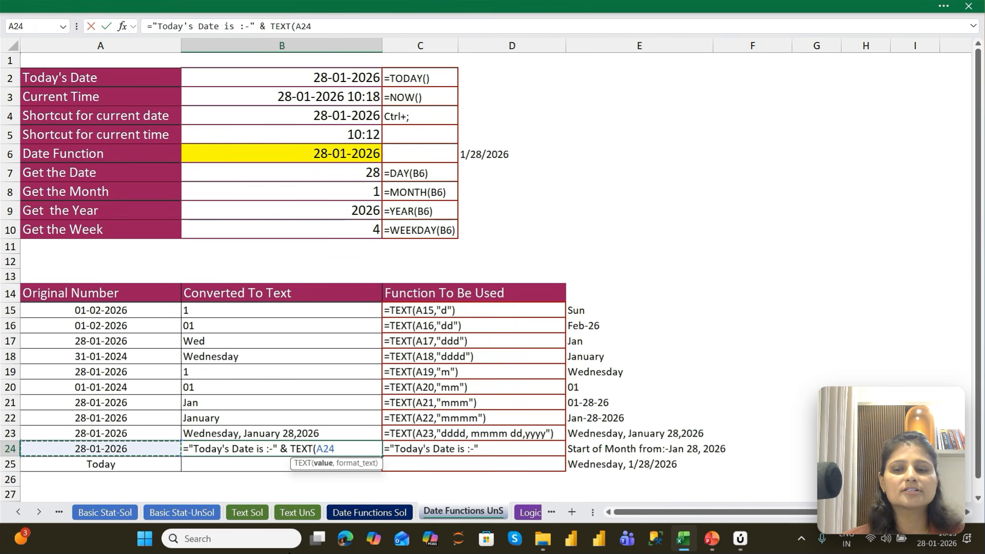
type(",")
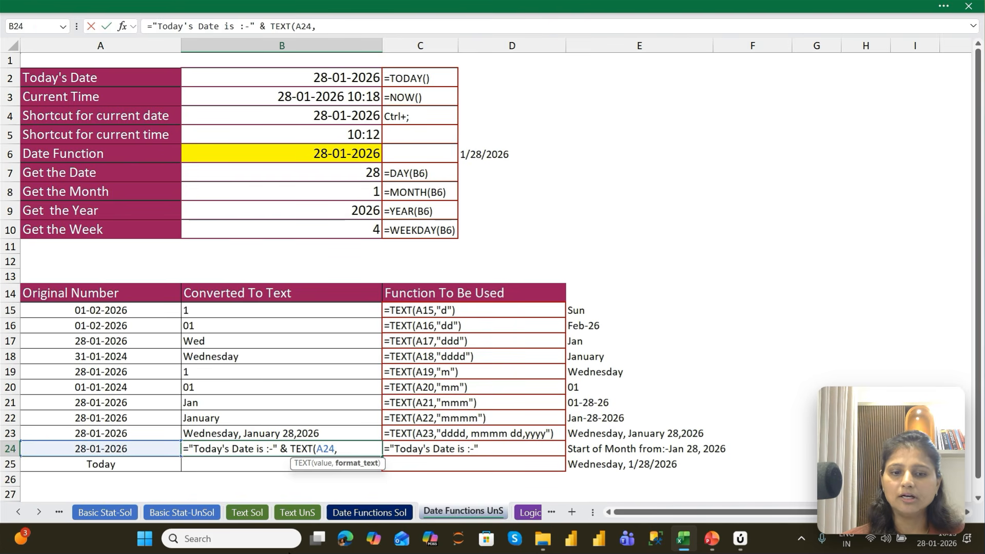
type(" \"")
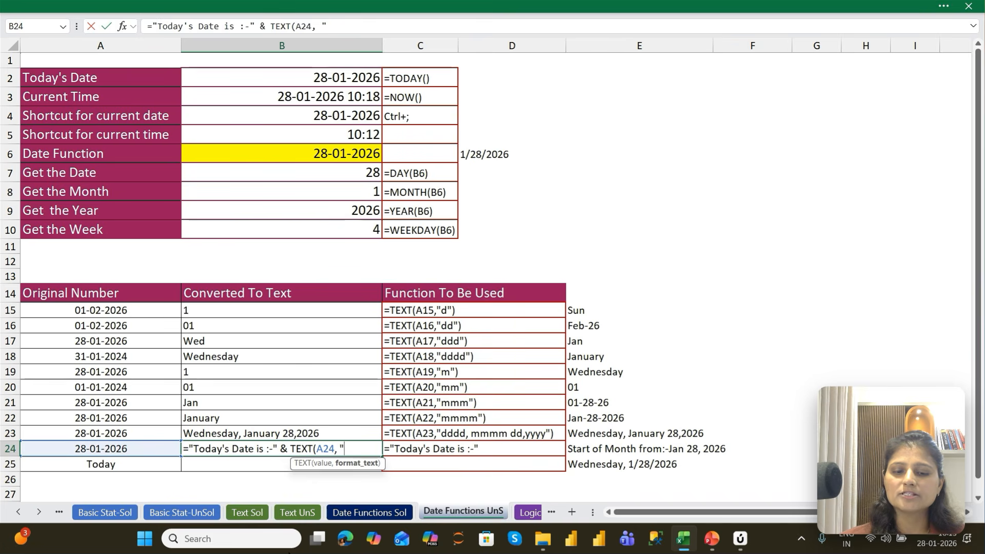
type("mmm")
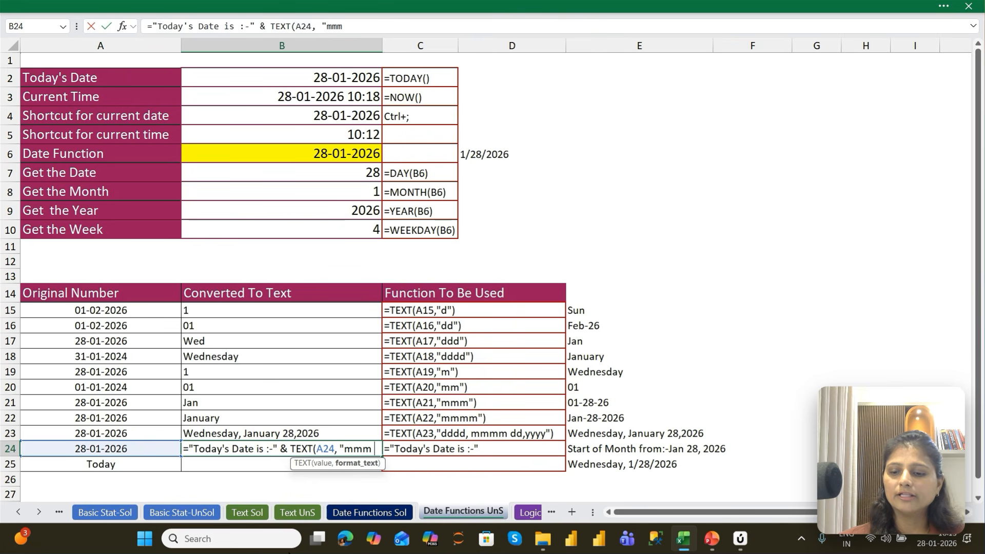
type(" dd,")
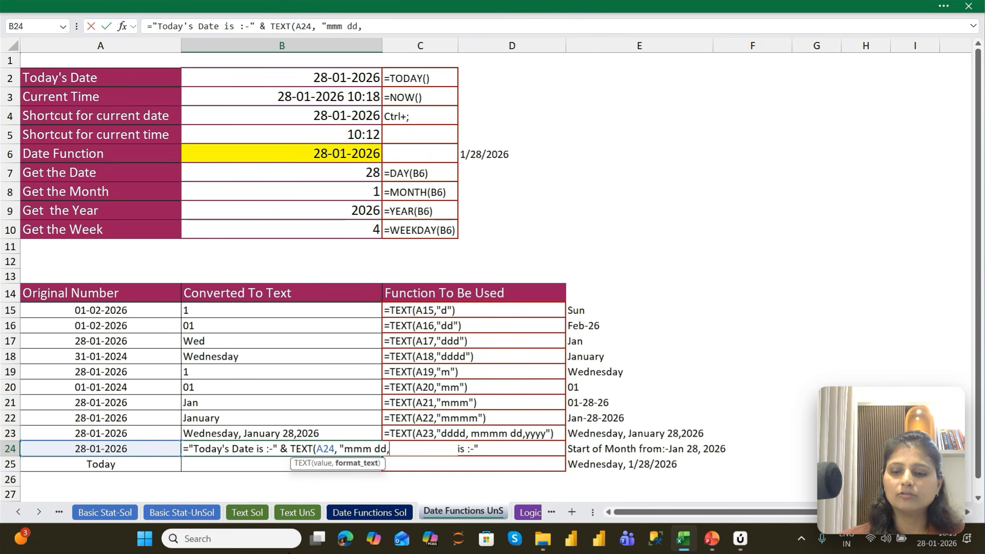
type("yyyy\"")
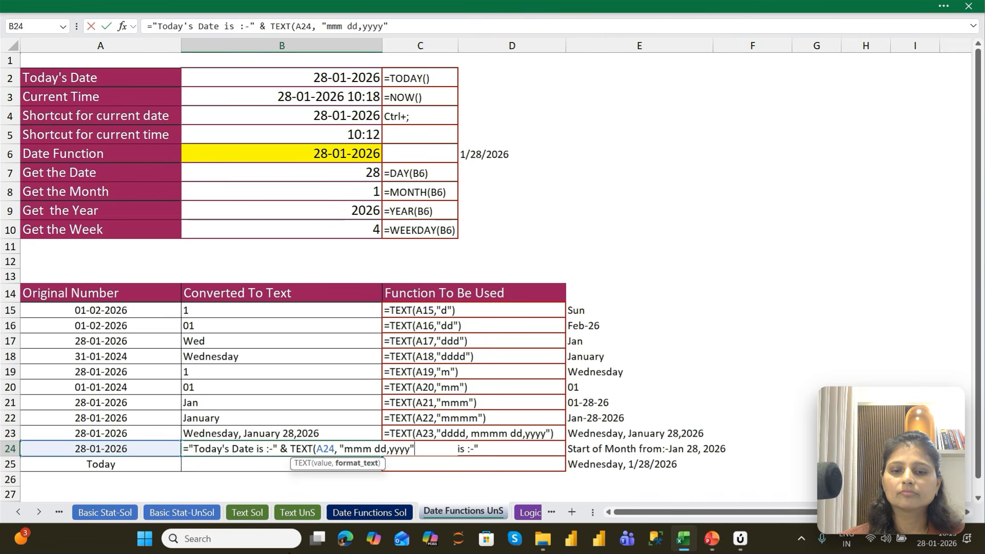
key("Return")
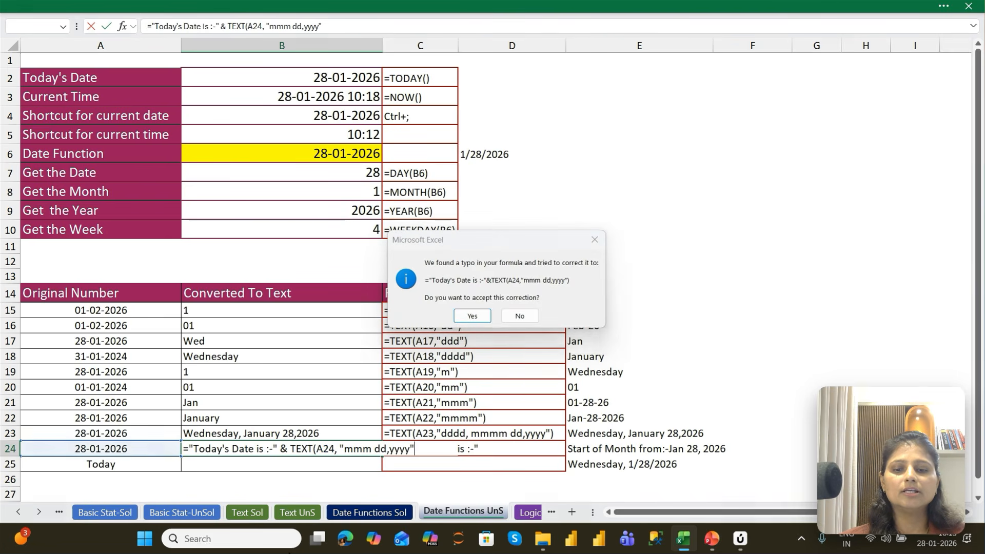
key("Return")
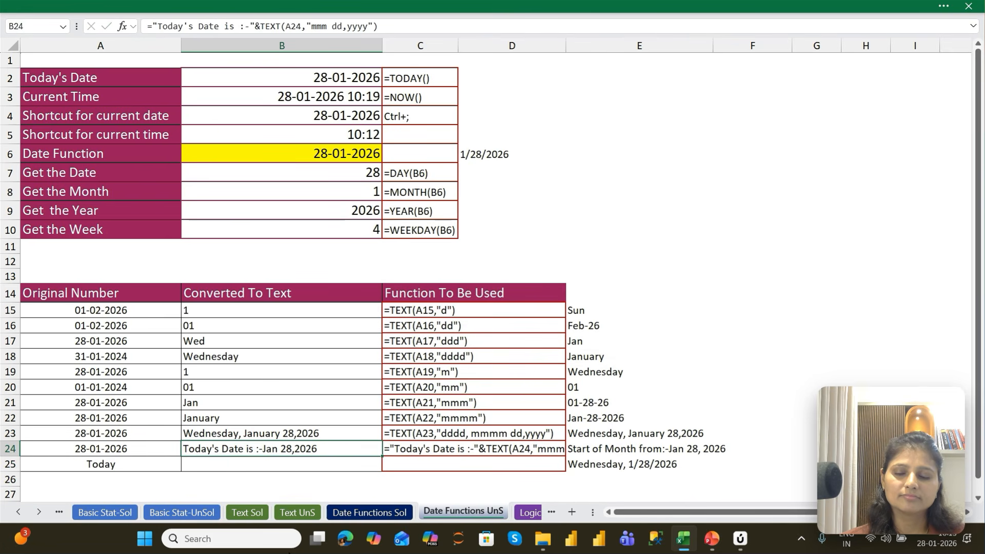
Fill B24's formula down into B25 and replace its A25 reference with TODAY(), giving ="Today's Date is :-"&TEXT(TODAY(),"mmm dd,yyyy")
key("Down")
key("ctrl+d")
key("F2")
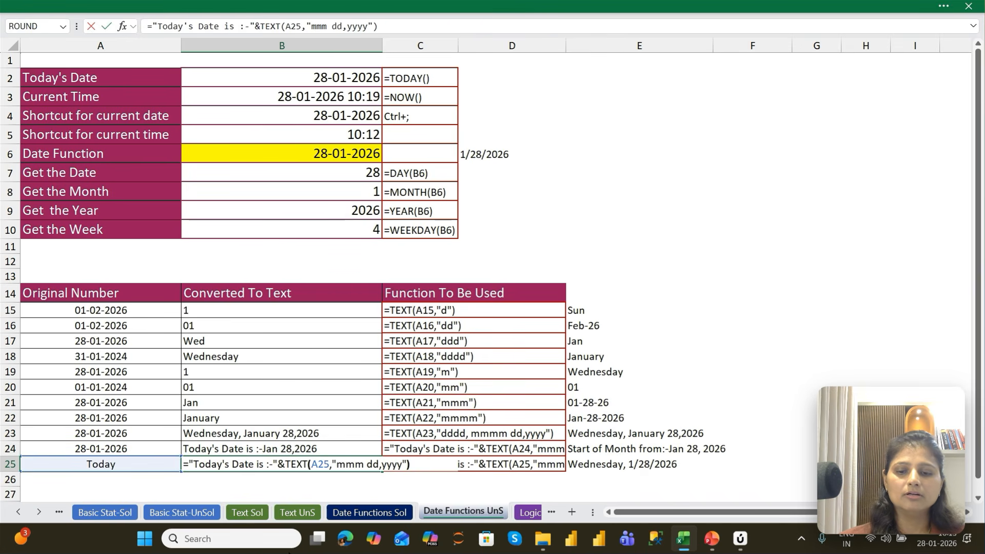
key("Left")
key("Left")
key("Left")
key("Left")
key("Left")
key("Left")
key("Left")
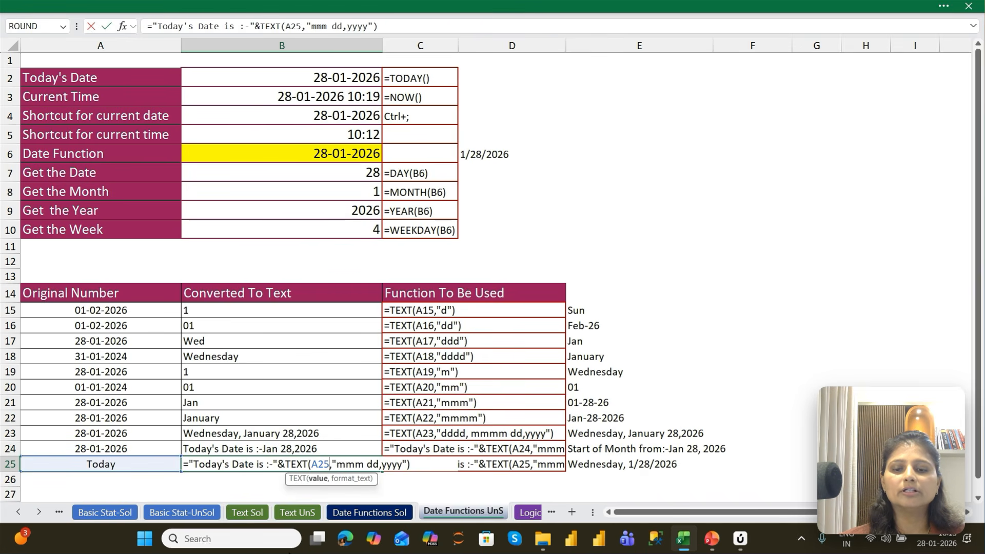
key("BackSpace")
key("BackSpace")
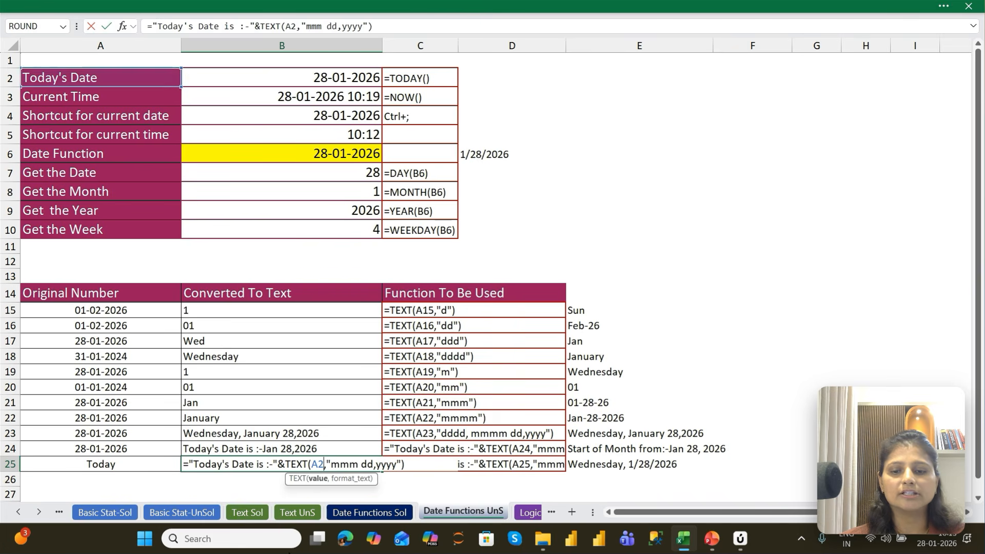
key("BackSpace")
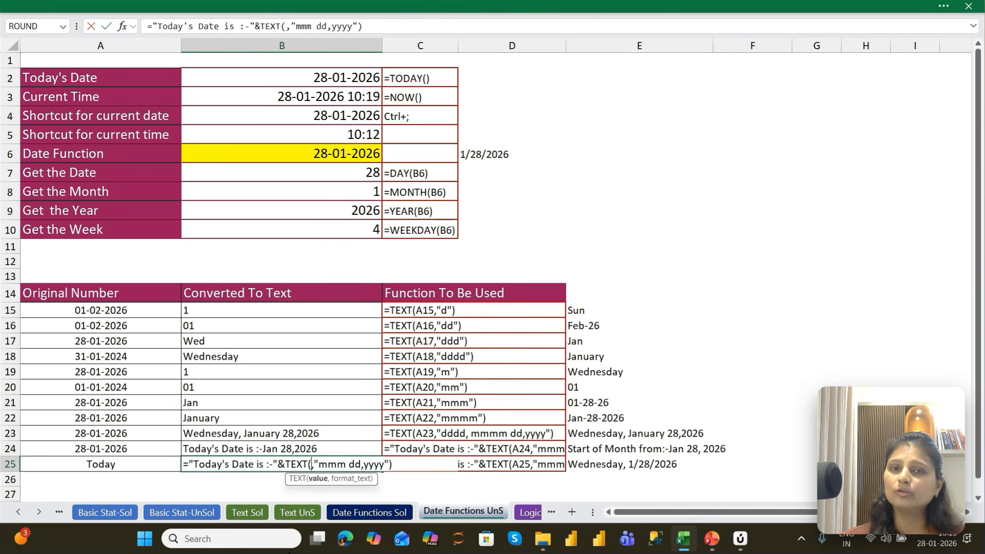
type("Today()")
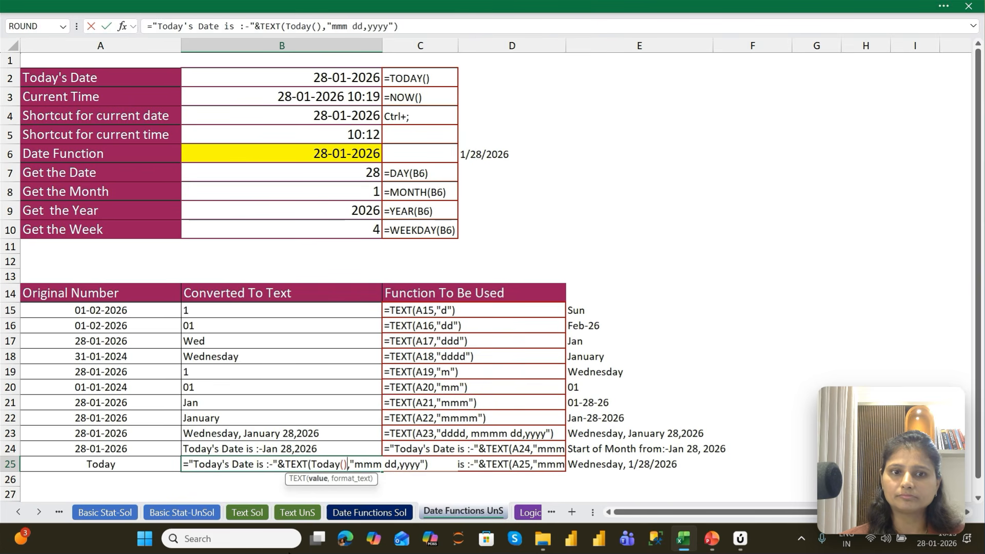
key("ctrl+Return")
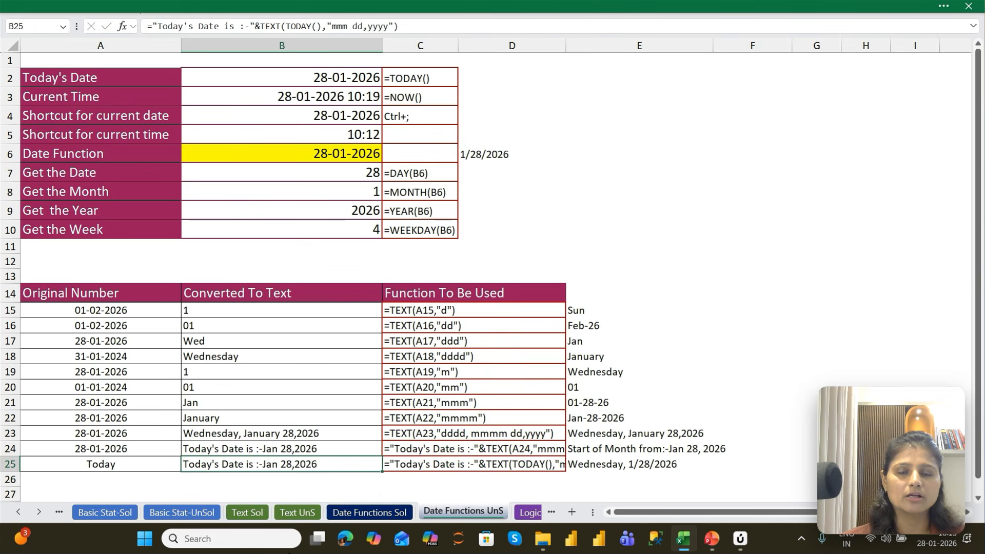
Review the converted date texts in B23:B25 alongside the functions listed beside them
key("Down")
key("Down")
key("Down")
key("Down")
key("Down")
key("Down")
key("Down")
key("Down")
key("Down")
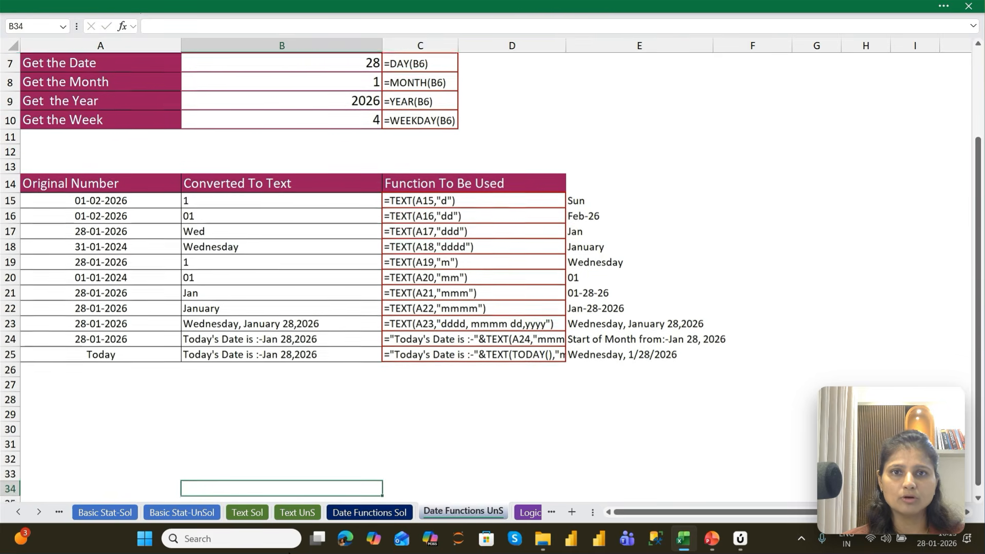
key("Down")
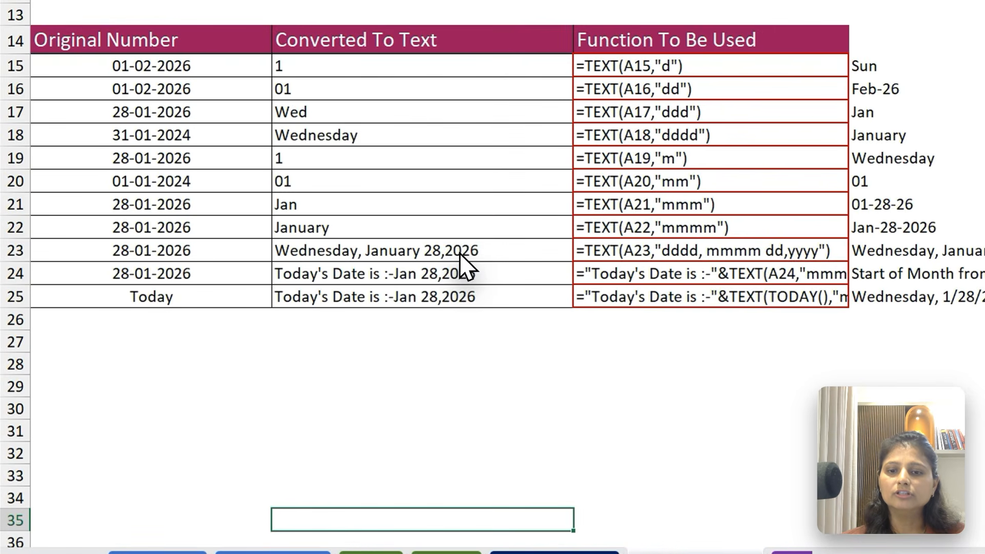
left_click_drag(460, 252, 463, 294)
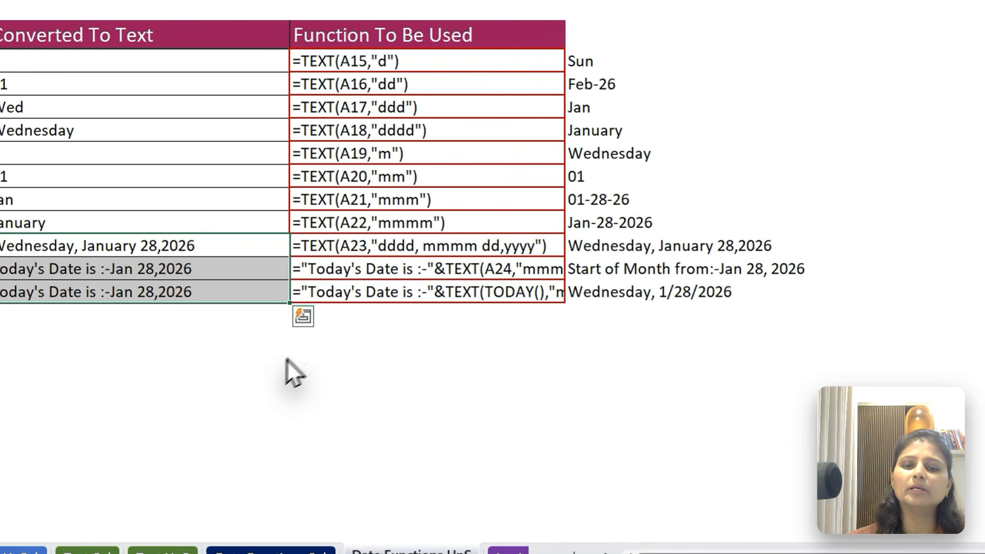
left_click(392, 380)
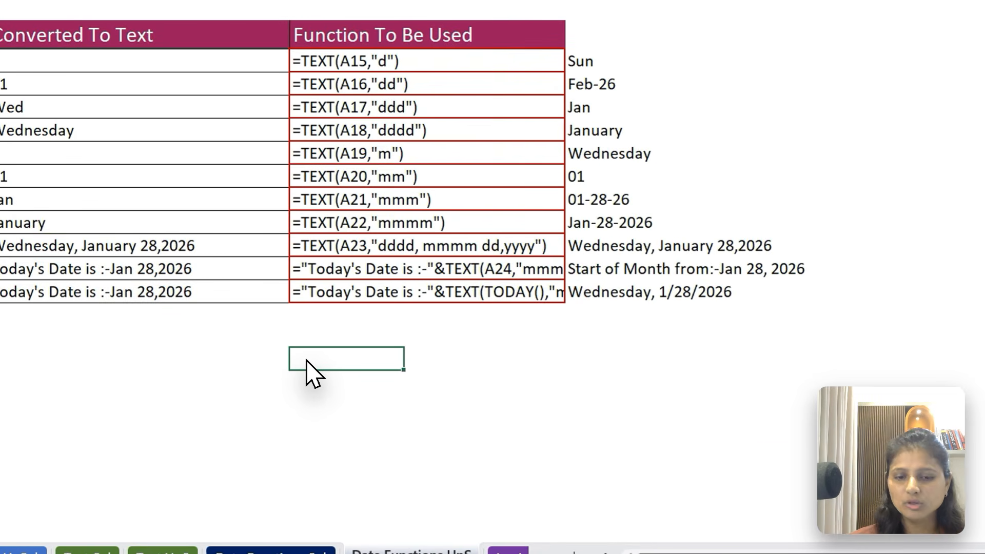
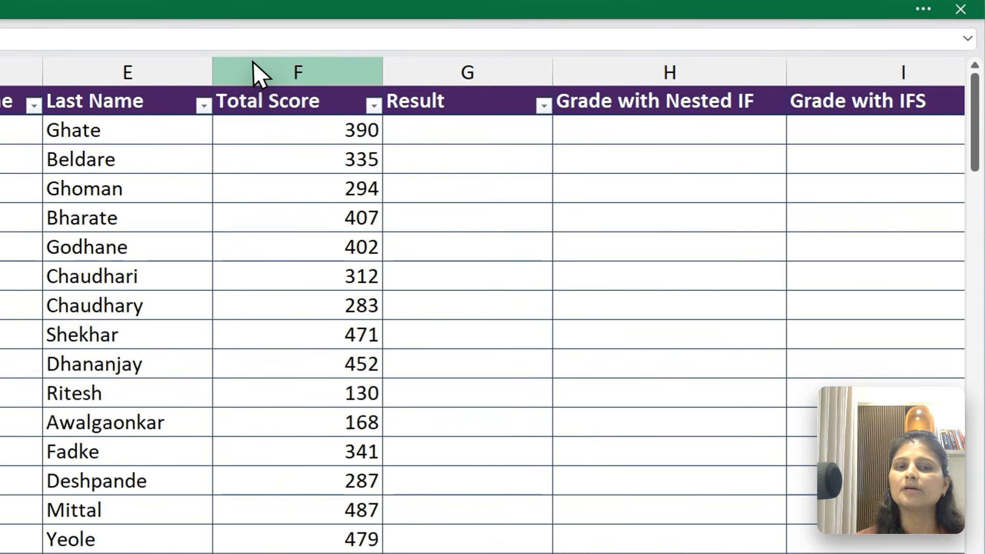
Enter Pass by hand in the Result cells G2:G10, judging each row by its Total Score
left_click(318, 65)
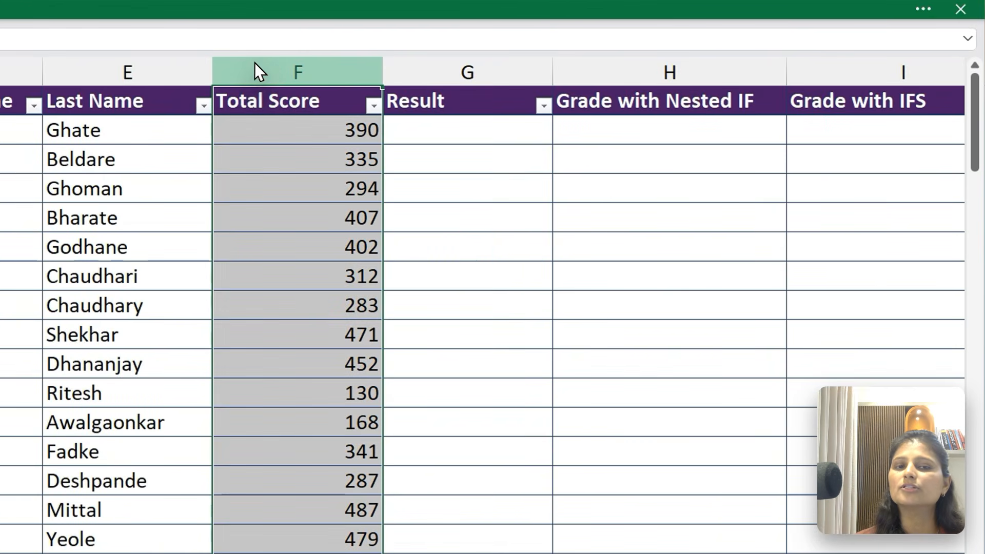
left_click(416, 138)
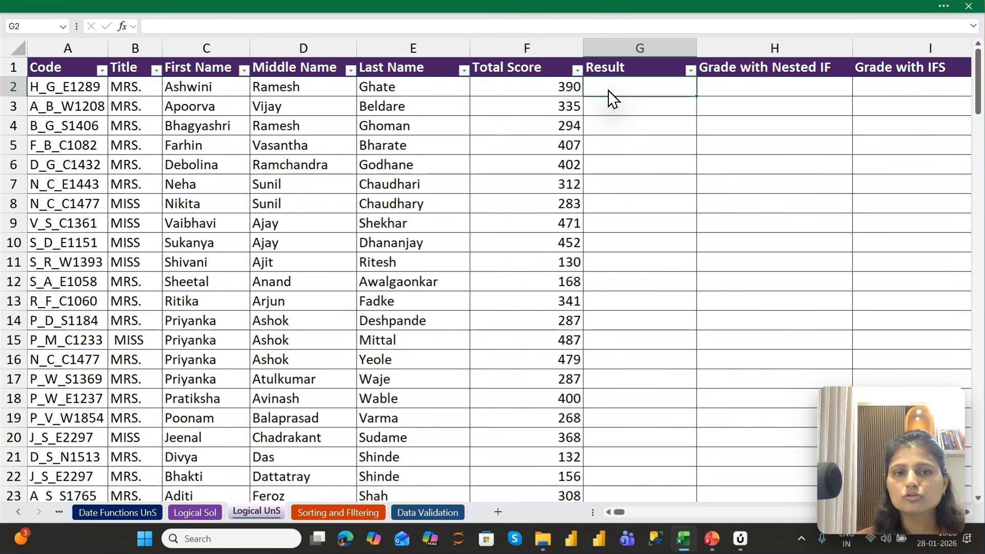
type("Pass")
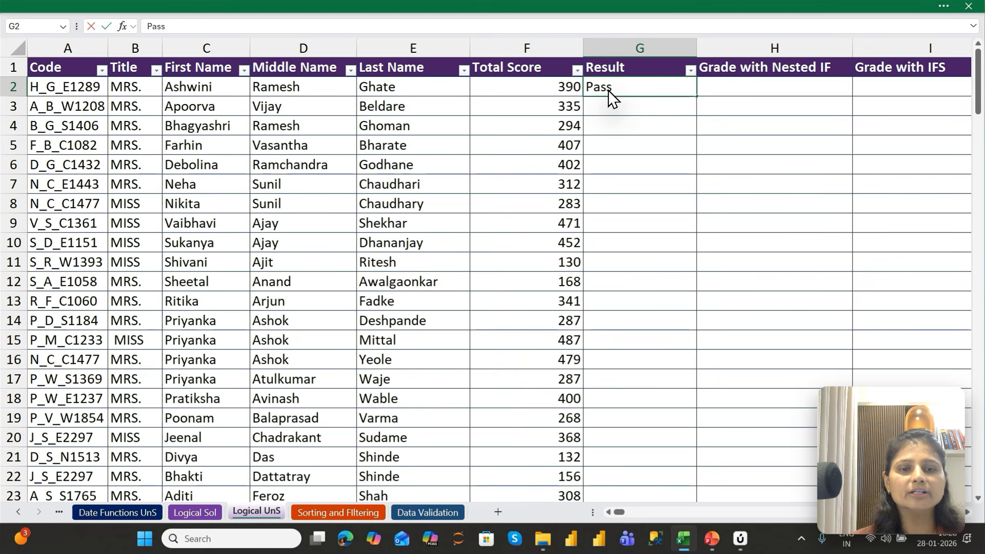
key("Return")
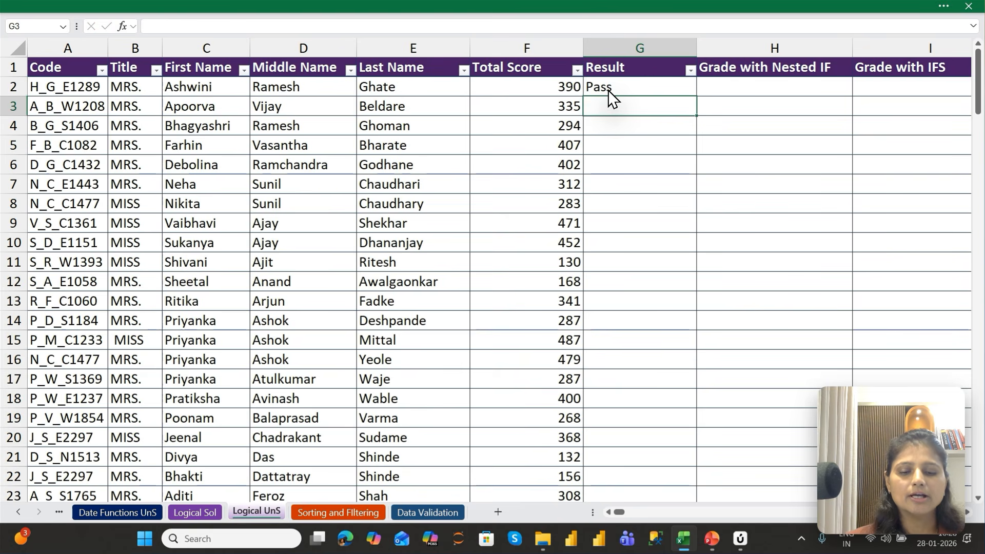
type("Pass")
key("Return")
type("Pass")
key("Return")
type("Pass")
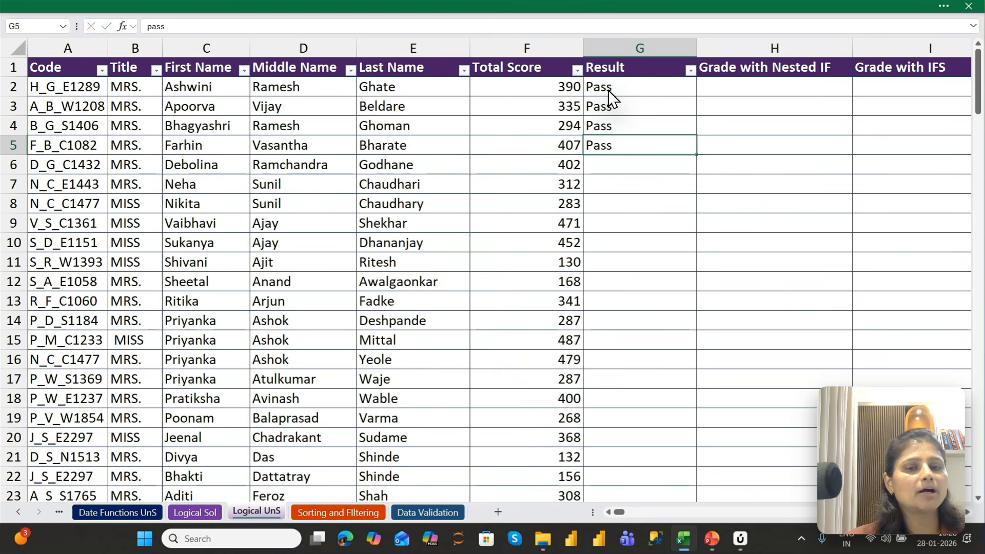
key("Return")
type("Pass")
key("Return")
type("Pass")
key("Return")
type("Pass")
key("Return")
type("pass")
Enter Fail by hand in G11 and G12 for the rows scoring below 200
key("Return")
type("Pass")
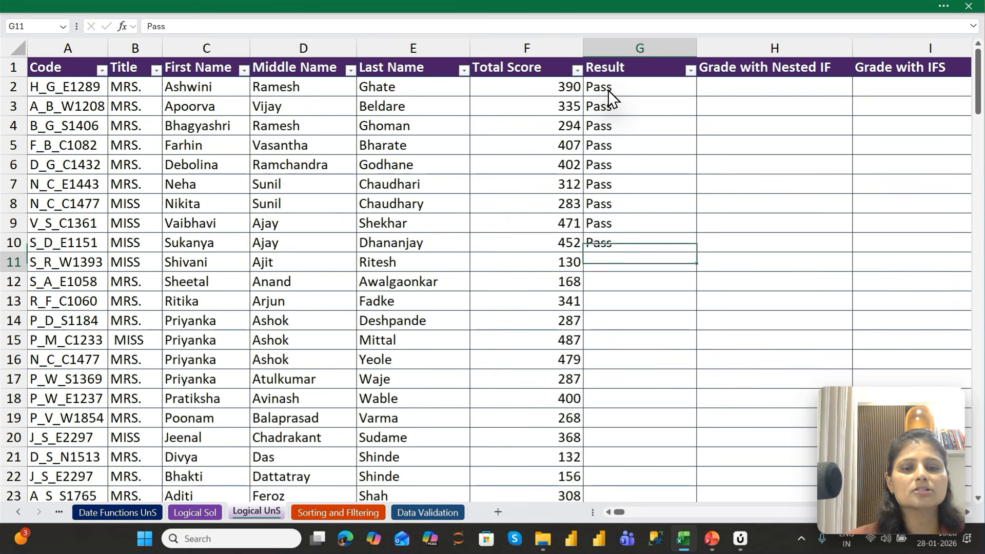
key("Return")
type("Fail")
key("Return")
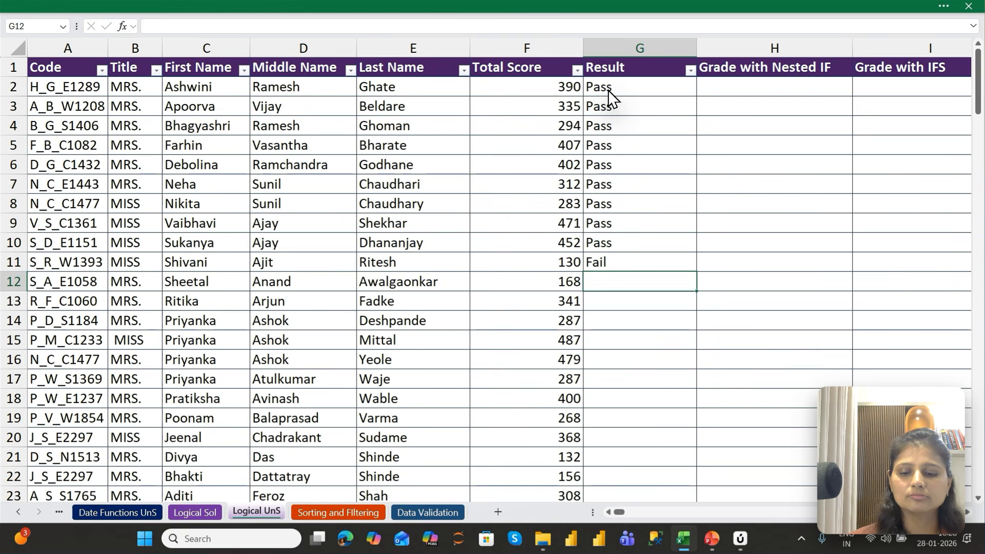
type("Fail")
key("Return")
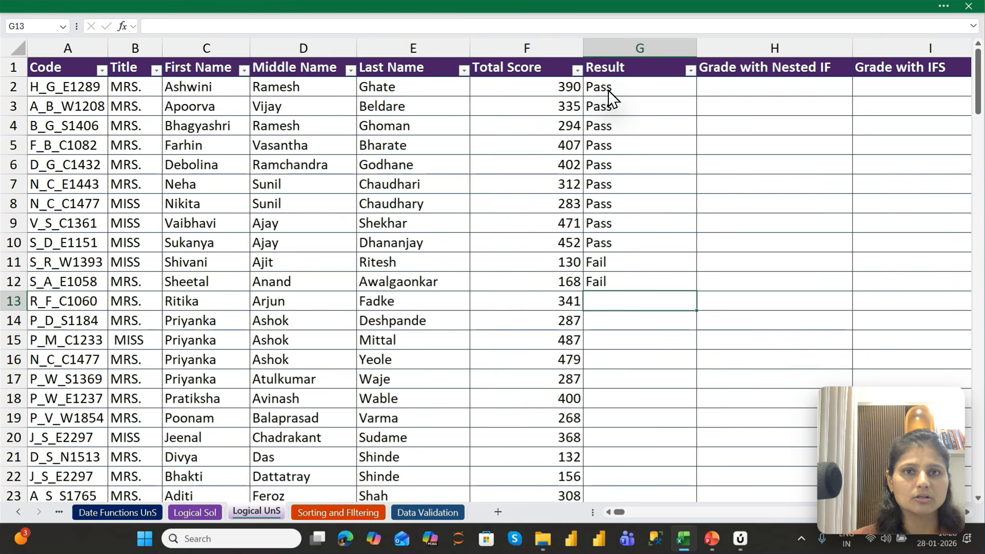
Check how far the Total Score list runs, then clear the hand-entered results from G2:G12
key("Left")
key("ctrl+Down")
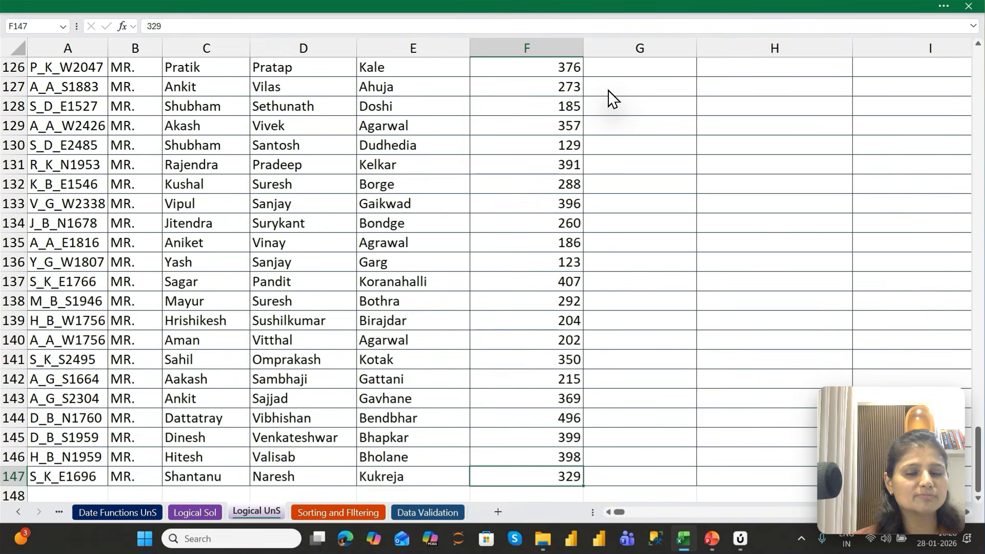
key("Right")
key("ctrl+Up")
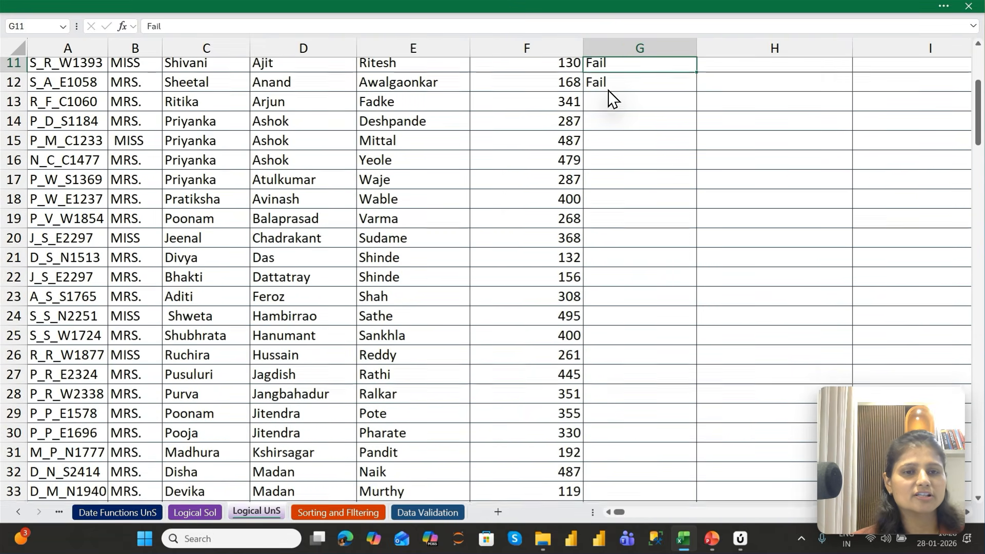
key("shift+Up")
key("shift+Up")
key("shift+Up")
key("shift+Up")
key("shift+Up")
key("shift+Up")
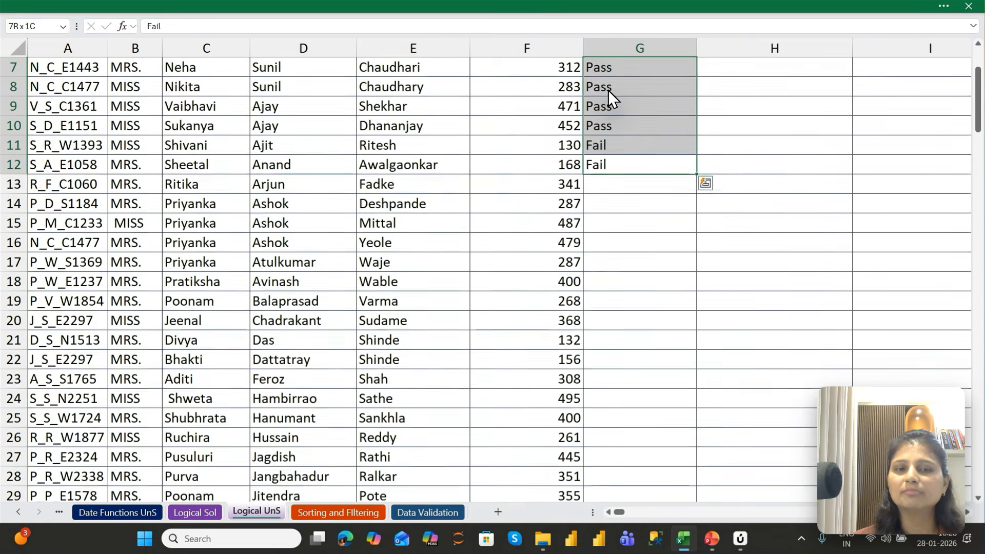
key("shift+Up")
key("shift+Up")
key("shift+Up")
key("shift+Up")
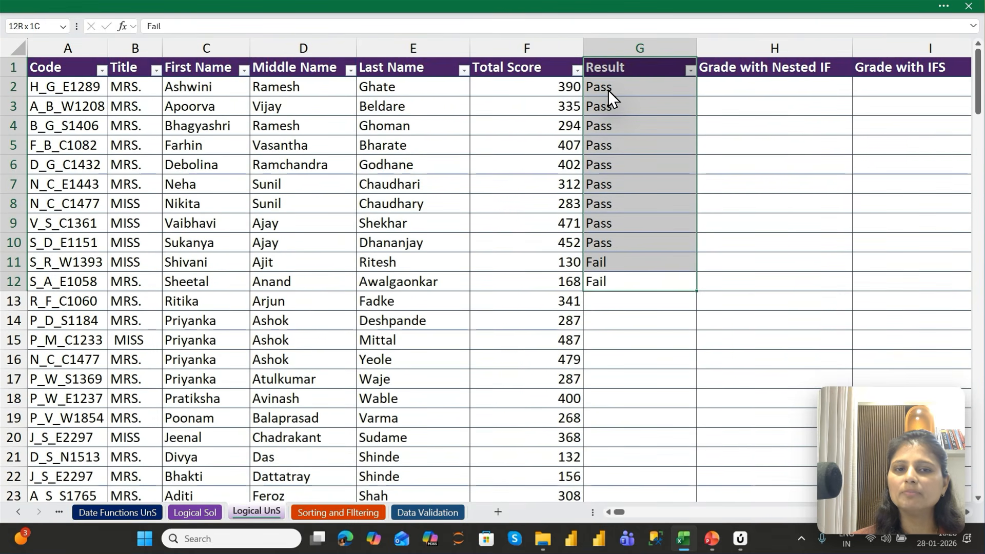
key("Delete")
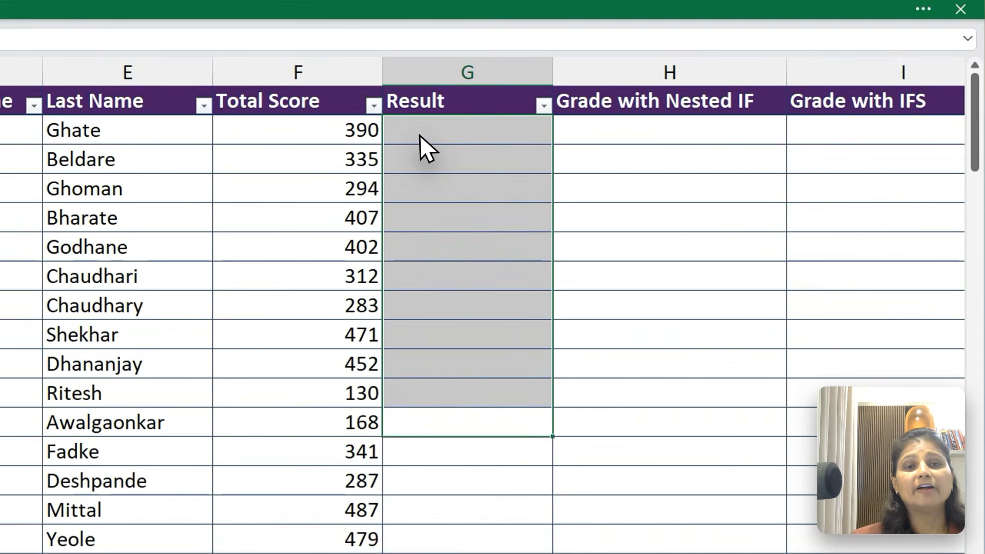
Start an IF formula in G2 with the logical test F2>200
left_click(608, 91)
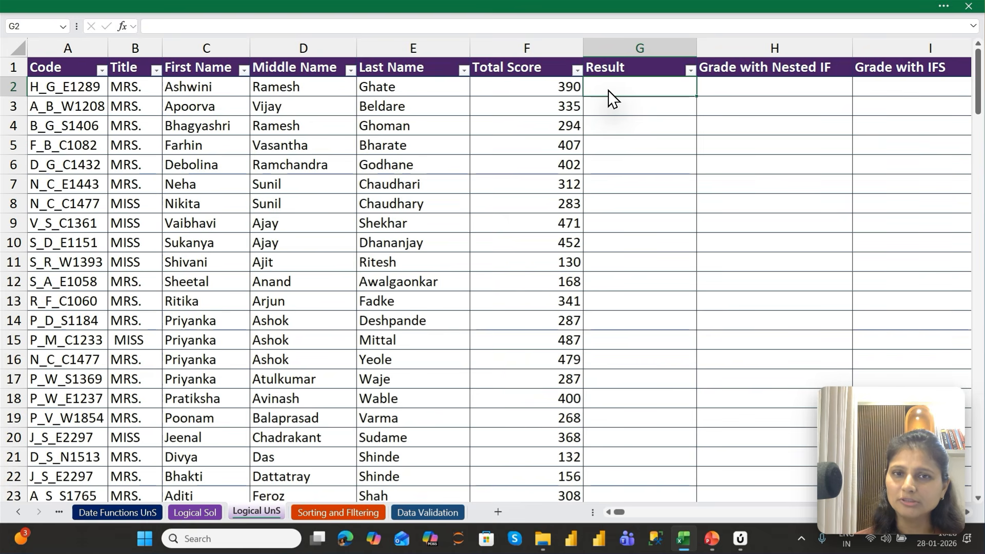
type("=")
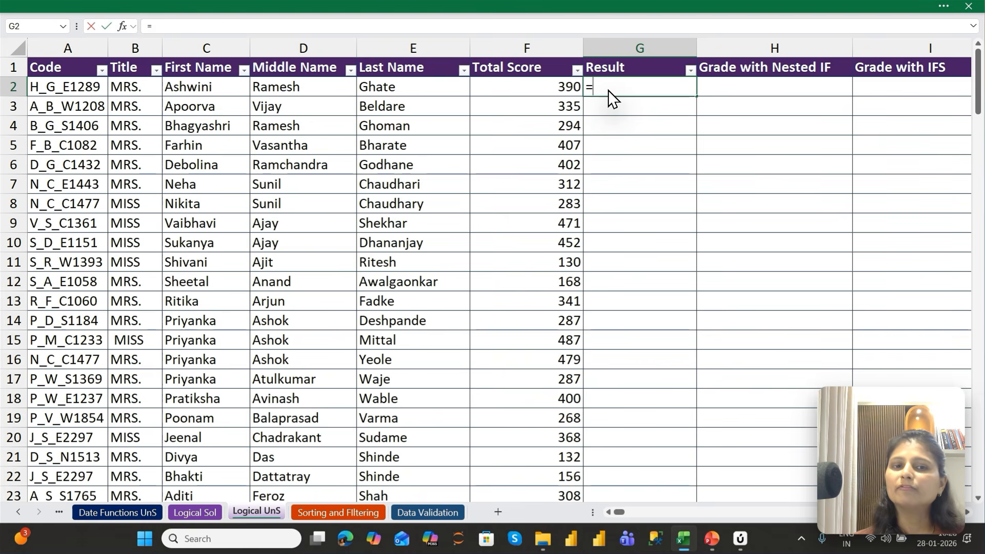
type("IF")
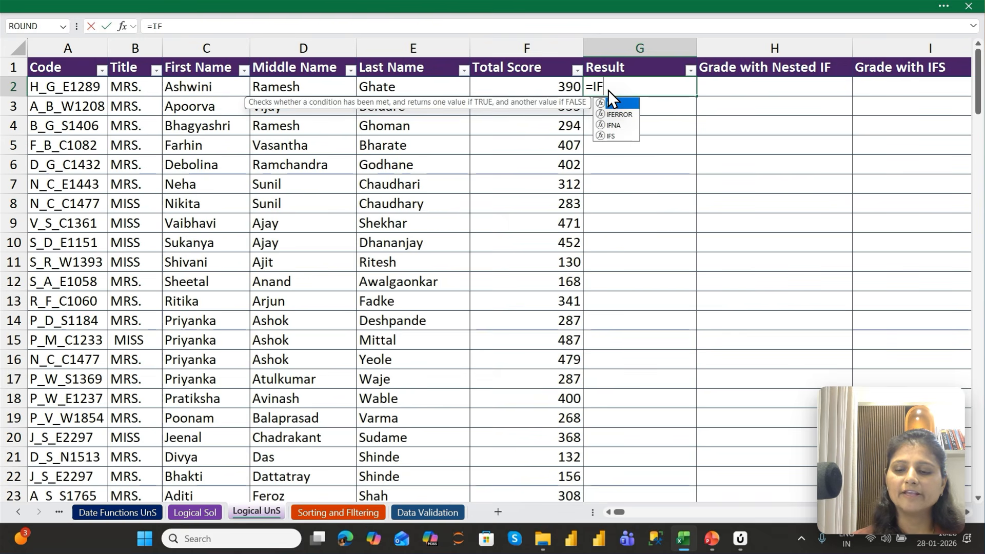
type("(")
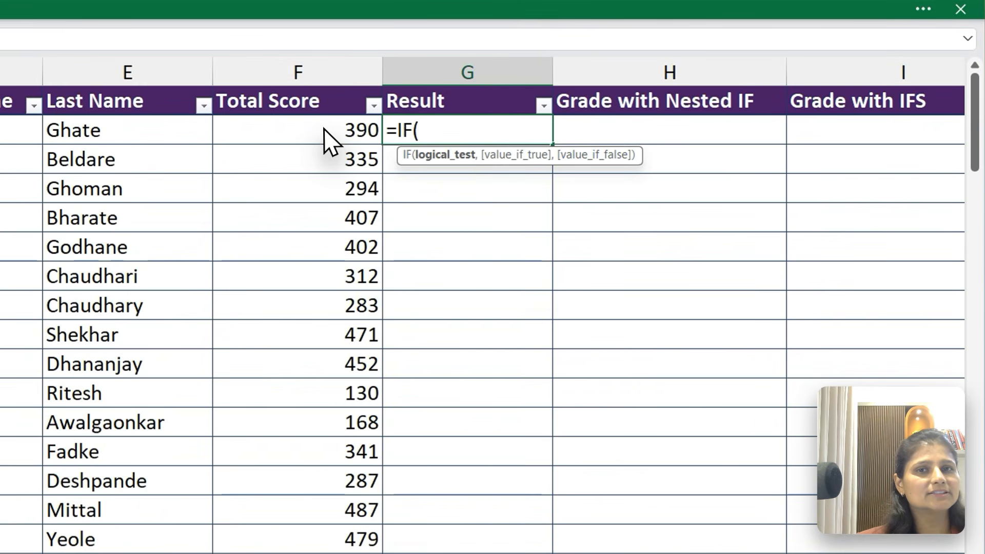
left_click(544, 85)
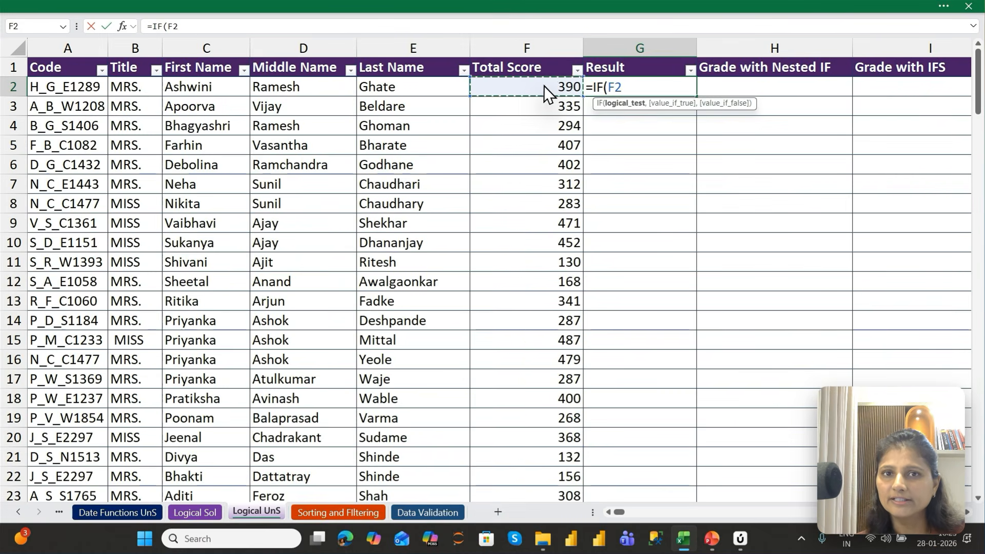
type(">200")
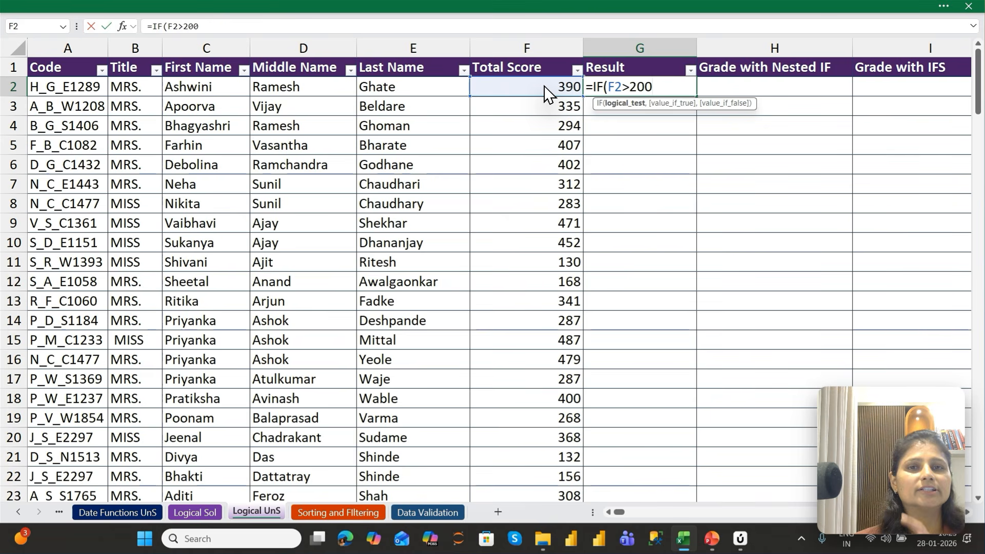
type(",")
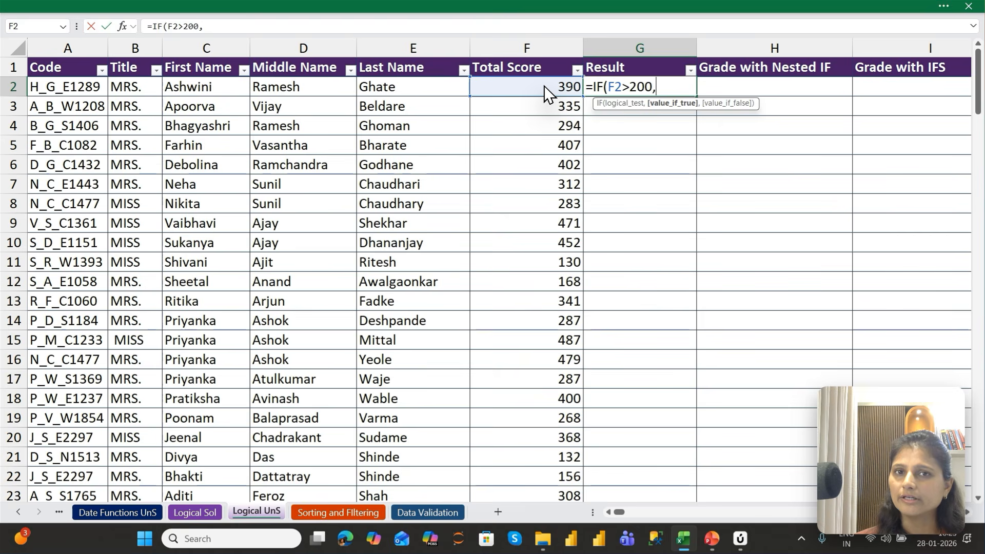
Complete G2's formula as =IF(F2>200,"Pass","Fail"), keeping G2 selected
type("\"")
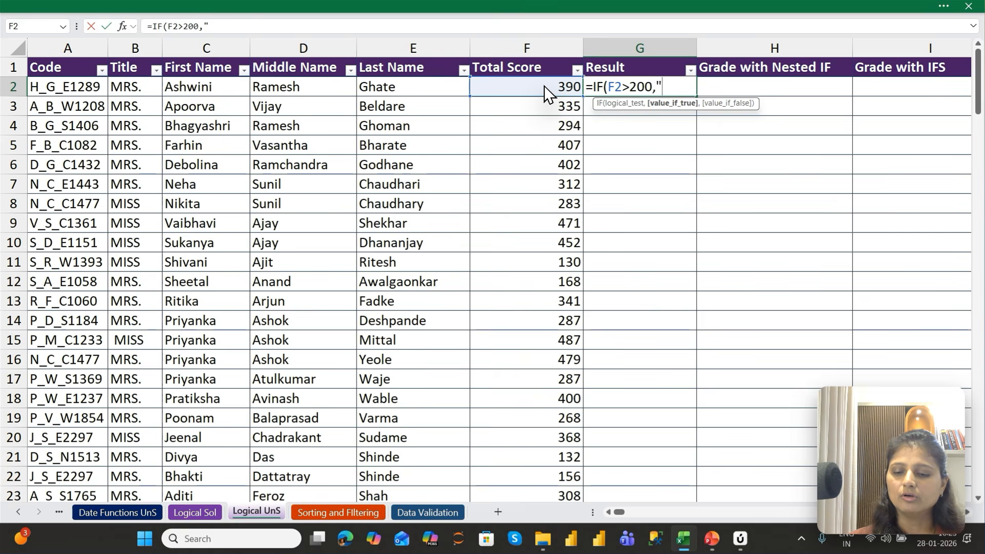
type("Pass\"")
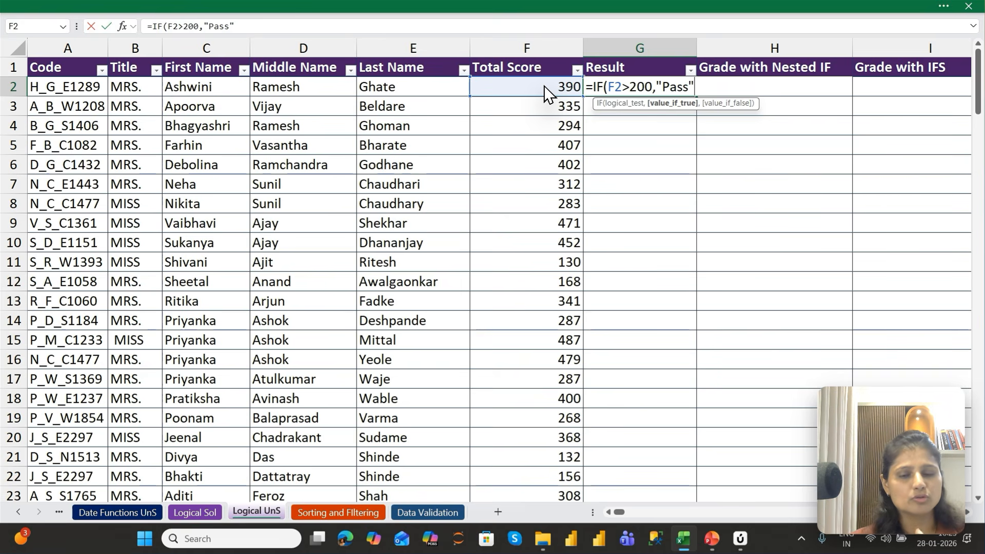
type(",")
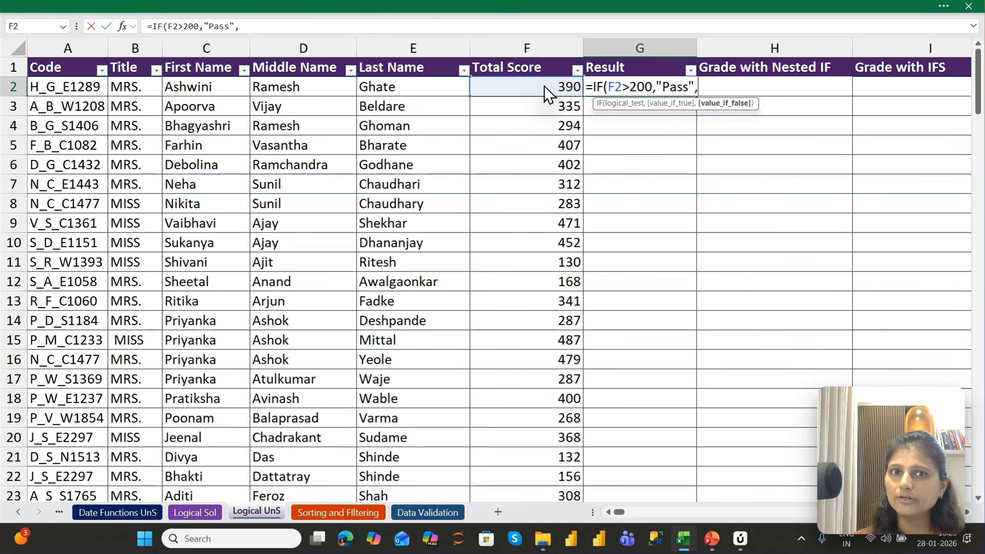
type("\"")
type("Fai")
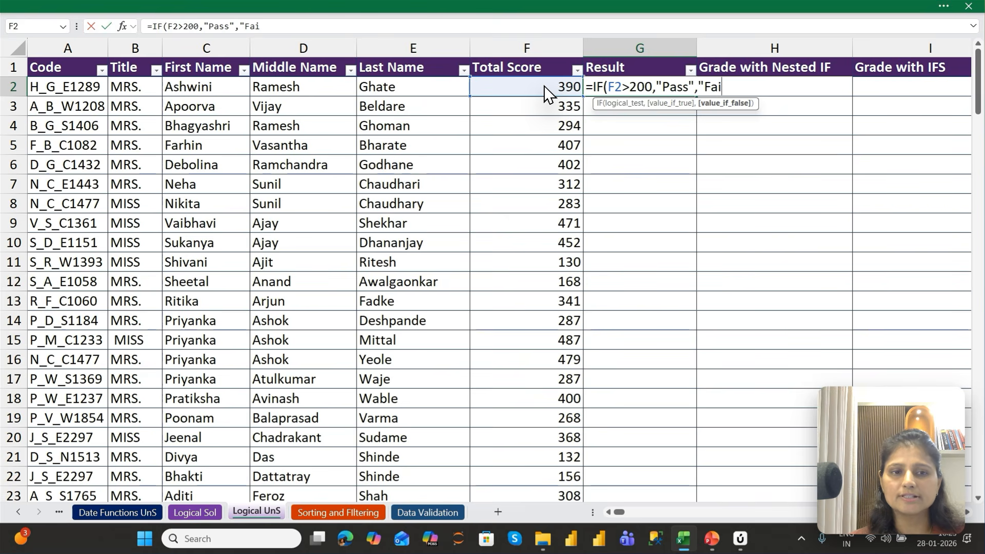
type("l\"")
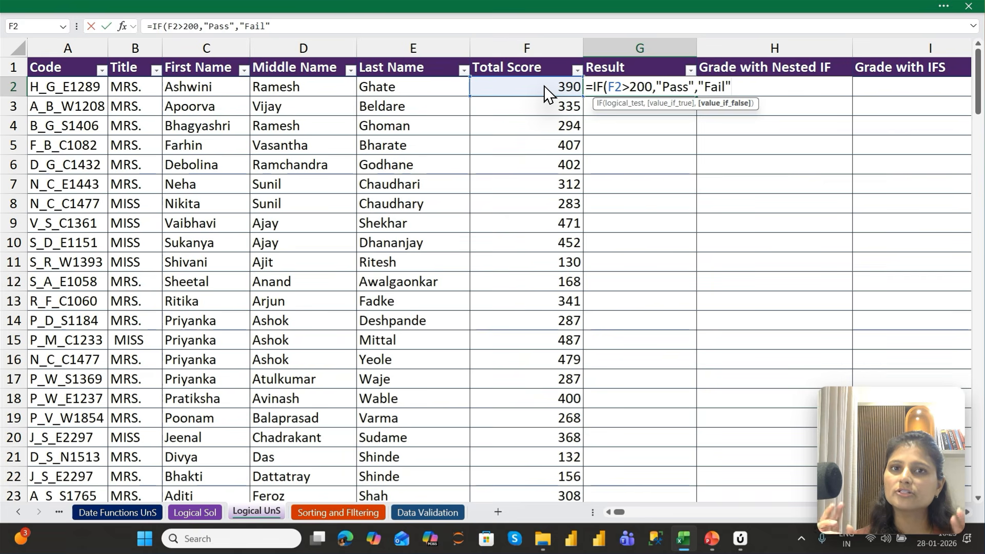
type(")")
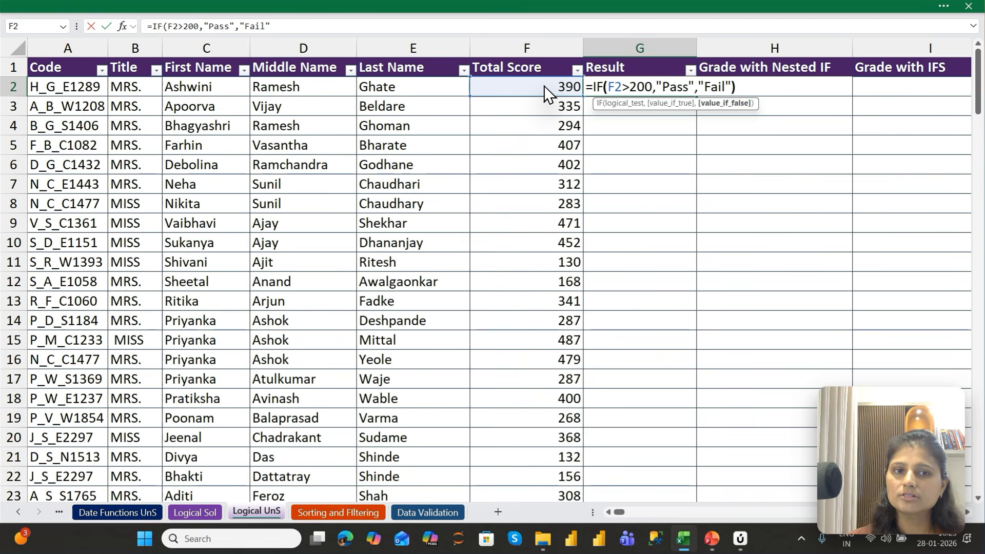
key("ctrl+Return")
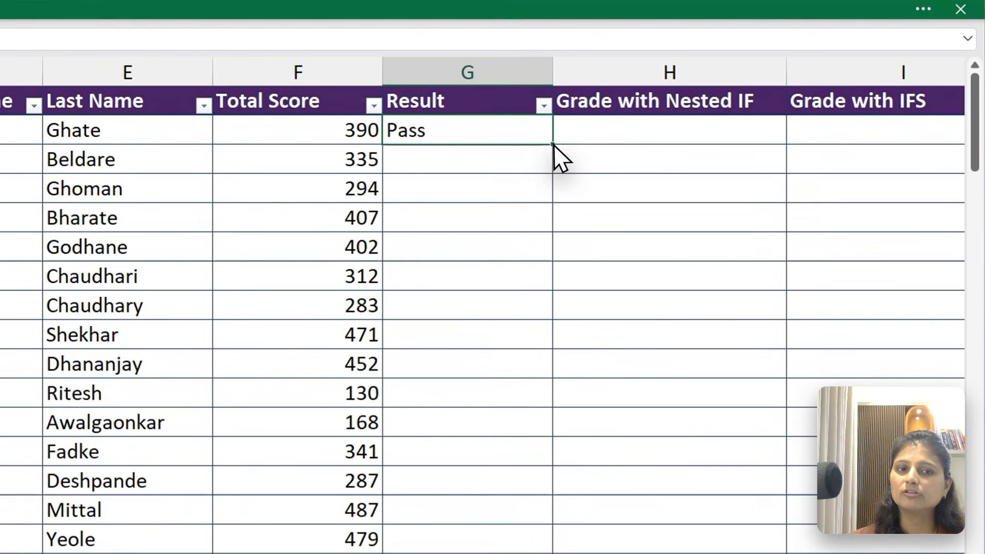
Fill G2's IF formula down the Result column and check the results against the scores, including G11:G12
double_click(696, 96)
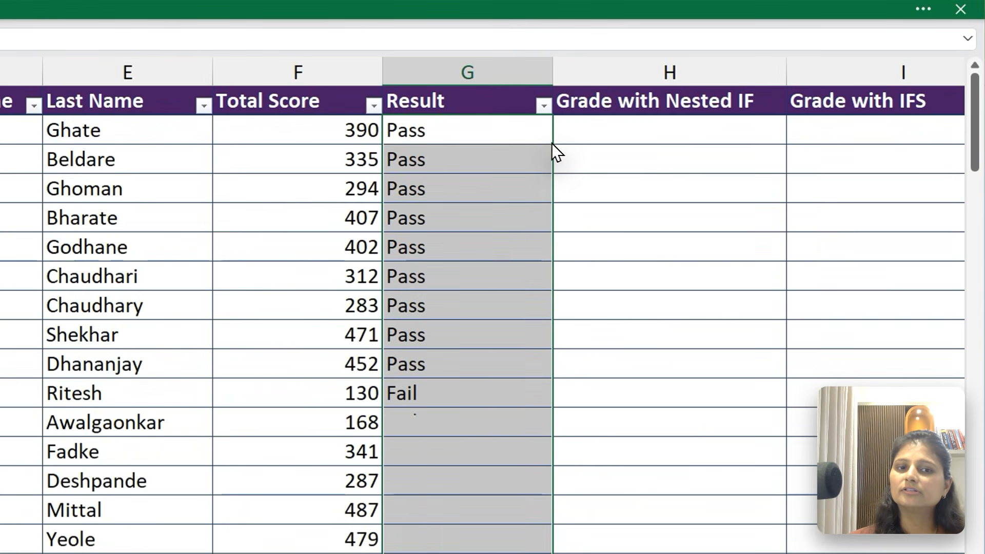
left_click_drag(444, 130, 436, 416)
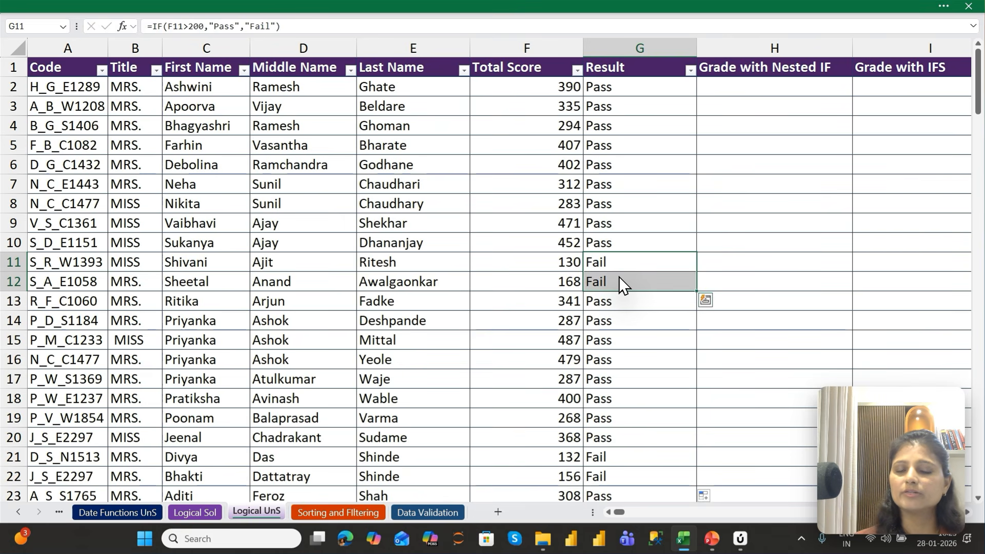
key("ctrl+Up")
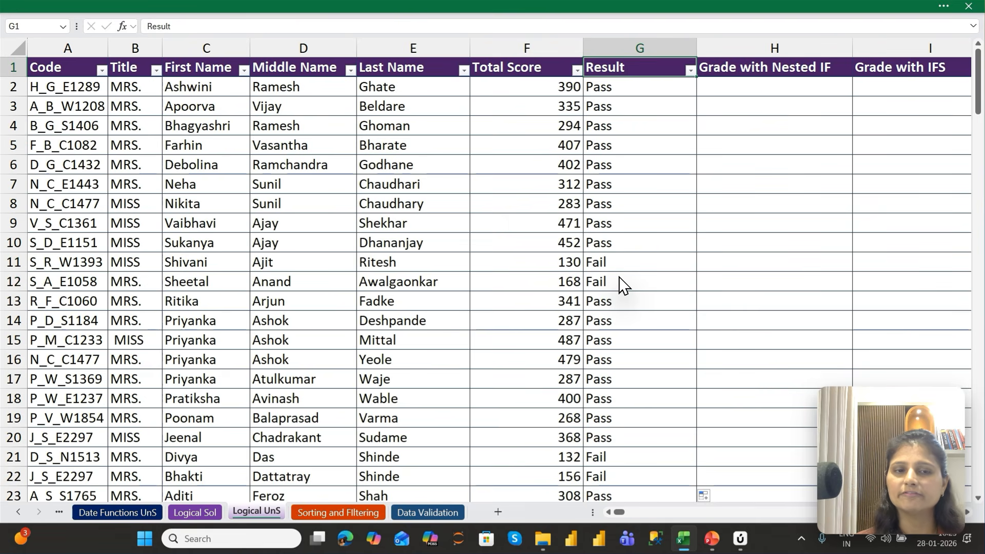
Examine the grading table in L6:N9, going through each score range and its corresponding grade
key("ctrl+Right")
key("Left")
key("Left")
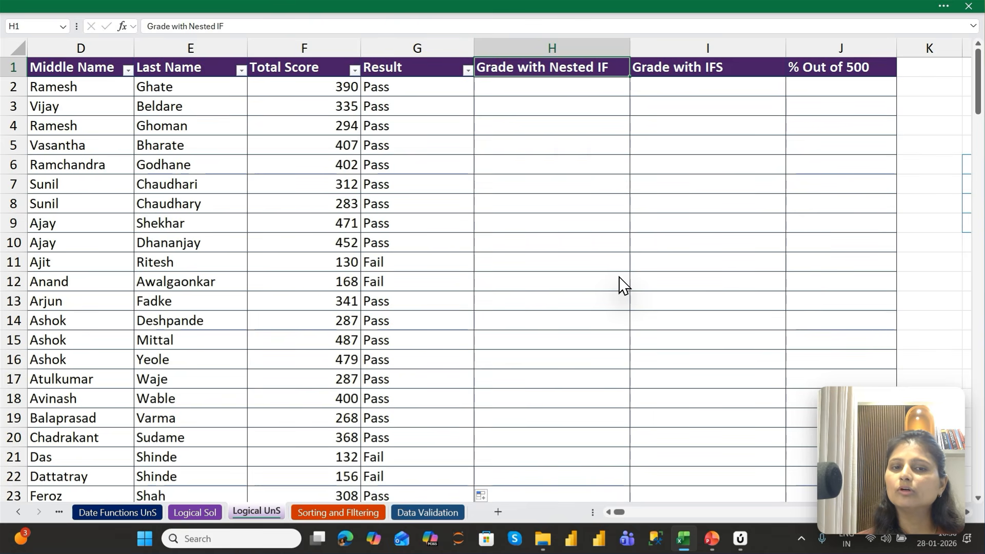
key("Right")
key("Right")
key("Right")
key("Right")
key("Right")
key("Right")
key("Right")
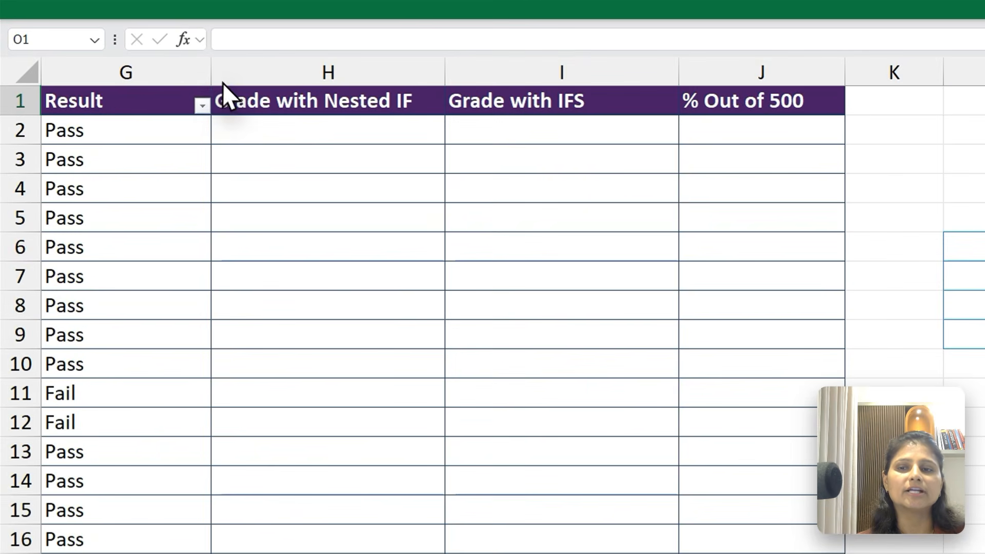
left_click_drag(159, 61, 70, 75)
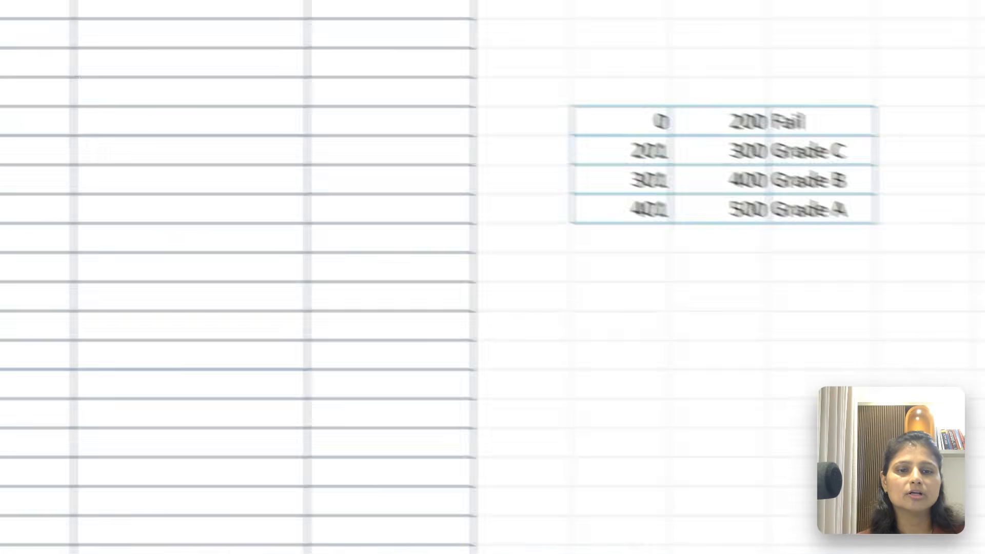
left_click_drag(632, 112, 709, 118)
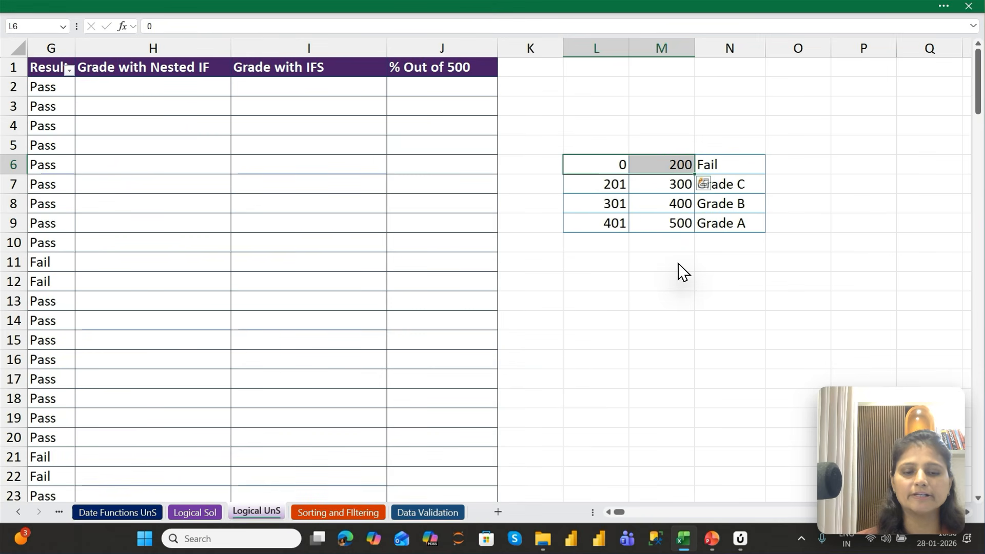
key("Down")
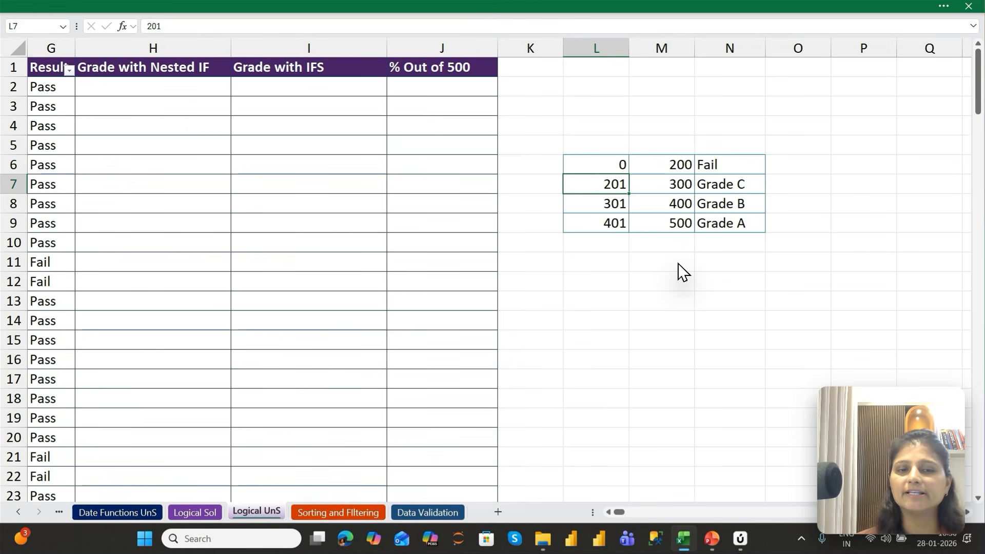
key("shift+Right")
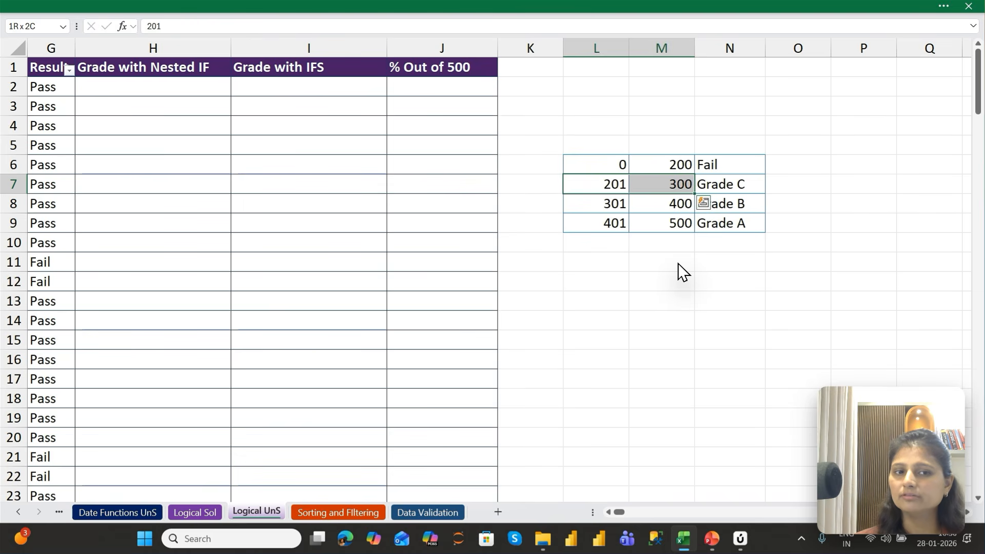
key("Down")
key("shift+Right")
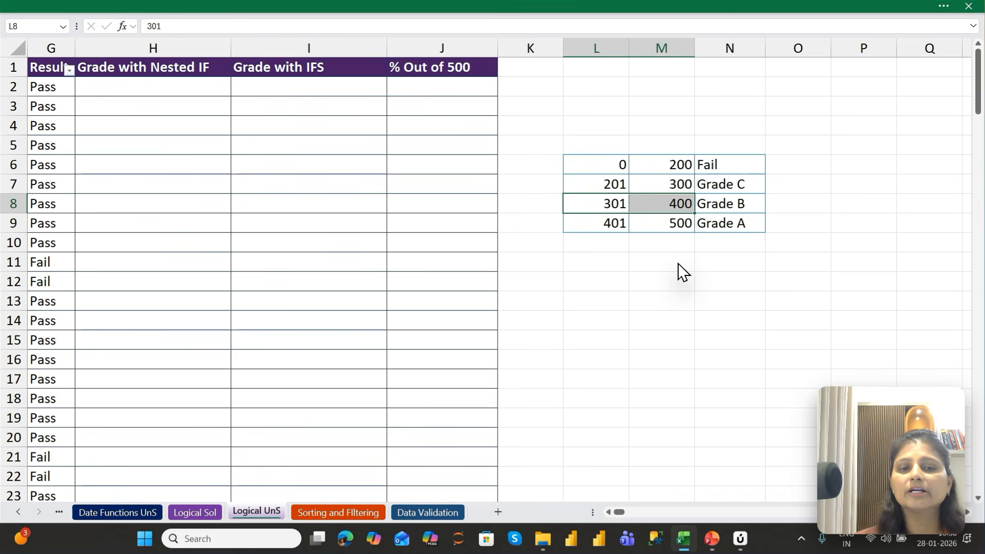
key("Down")
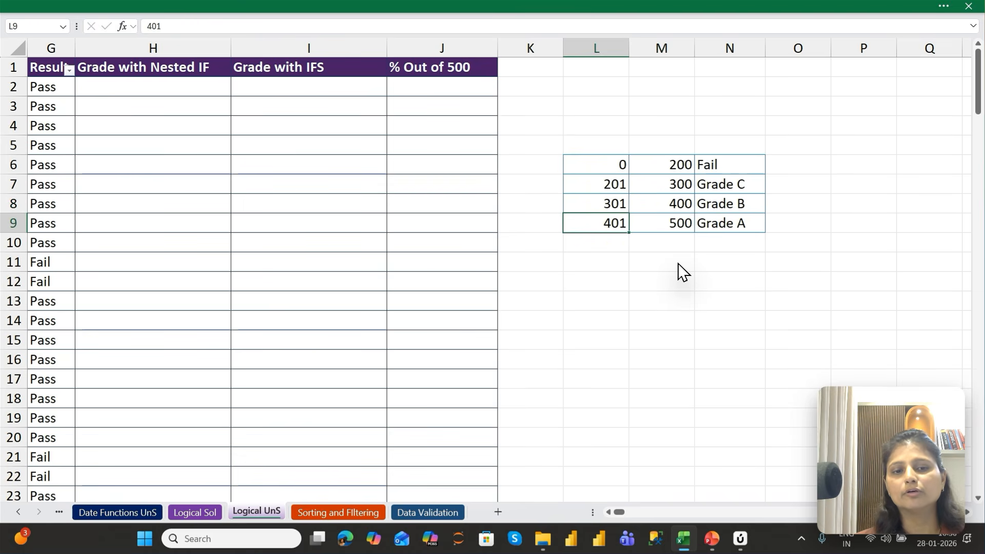
key("shift+Right")
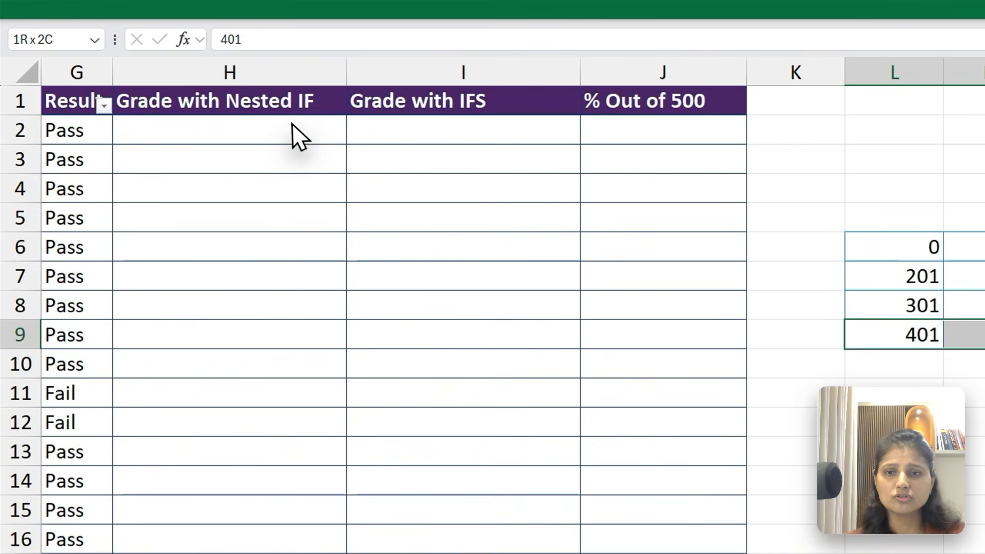
Start the nested IF formula in H2 with the test F2<=200 and "Fail" as its value if true
left_click(194, 85)
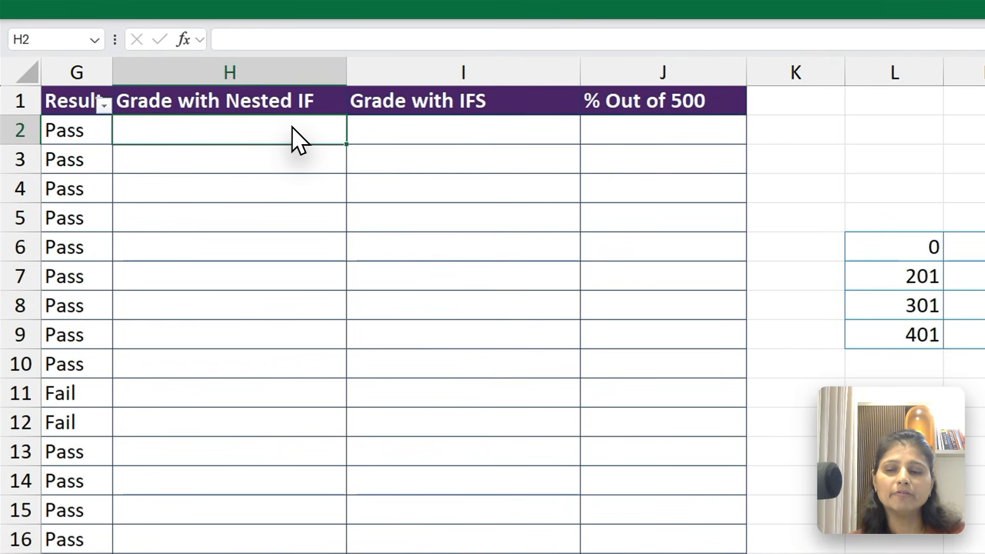
key("Left")
key("Left")
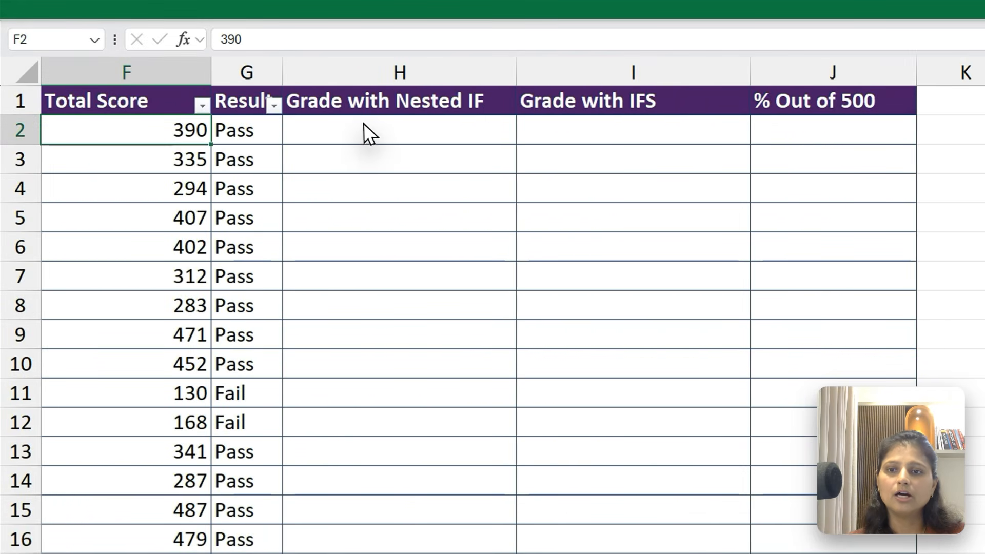
left_click(220, 132)
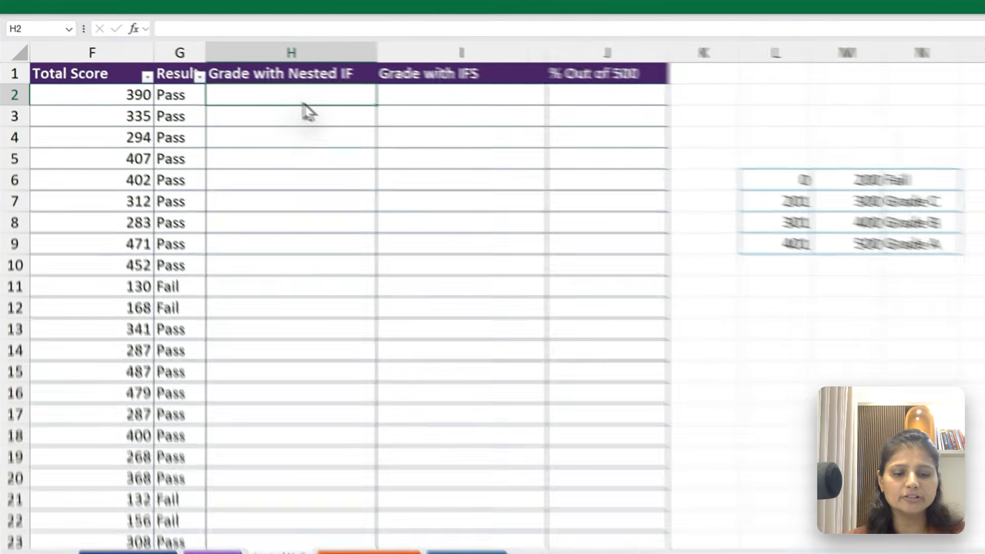
type("=if")
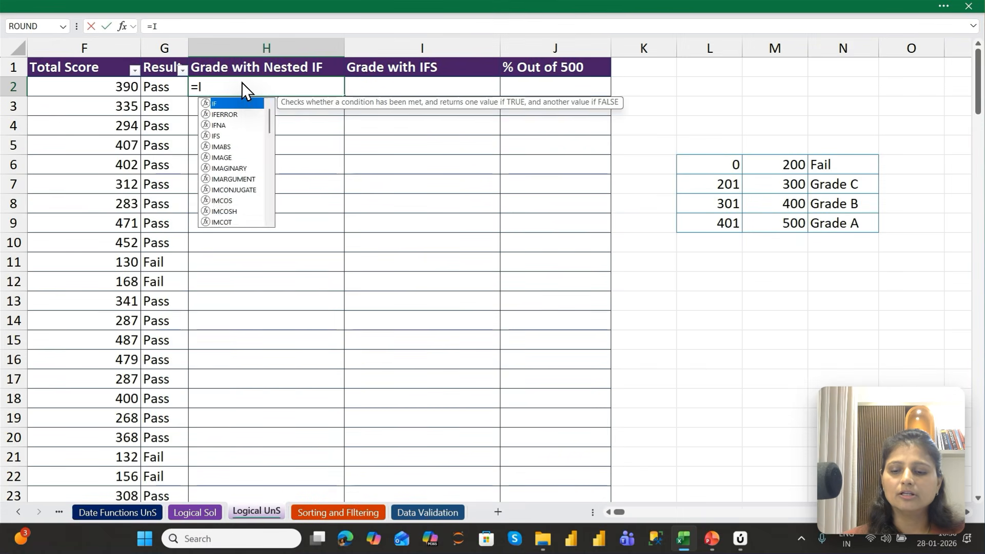
key("Tab")
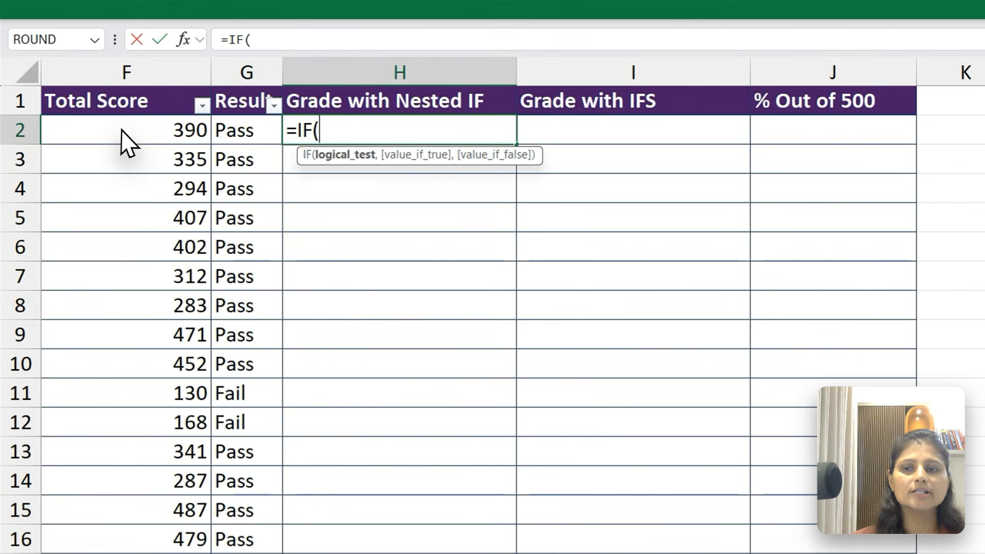
left_click(81, 86)
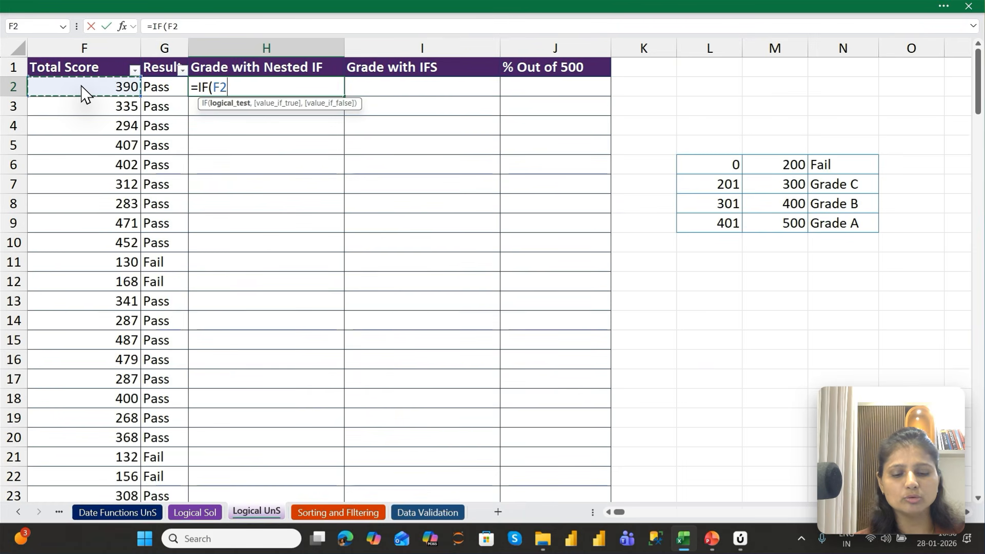
type("<=200")
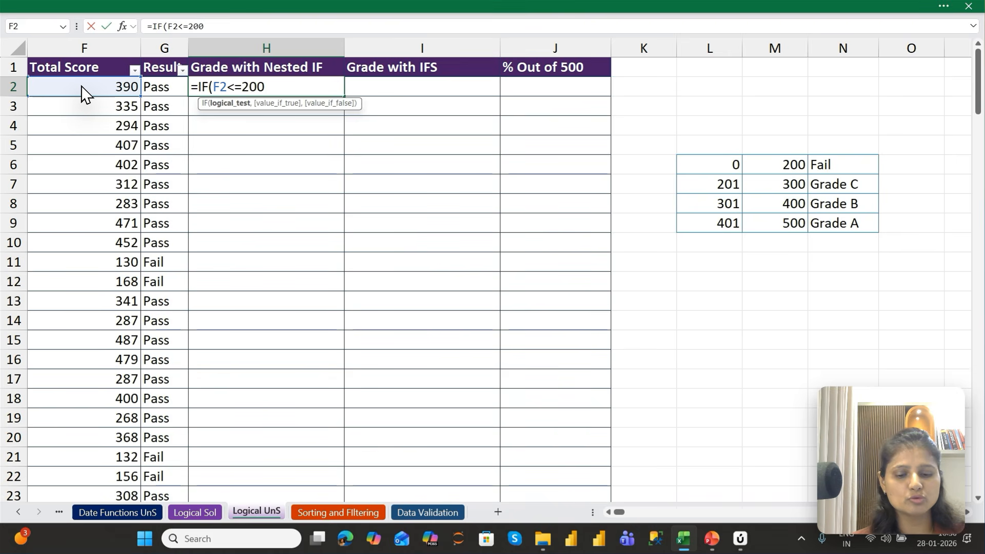
type(",\"F")
type("ail")
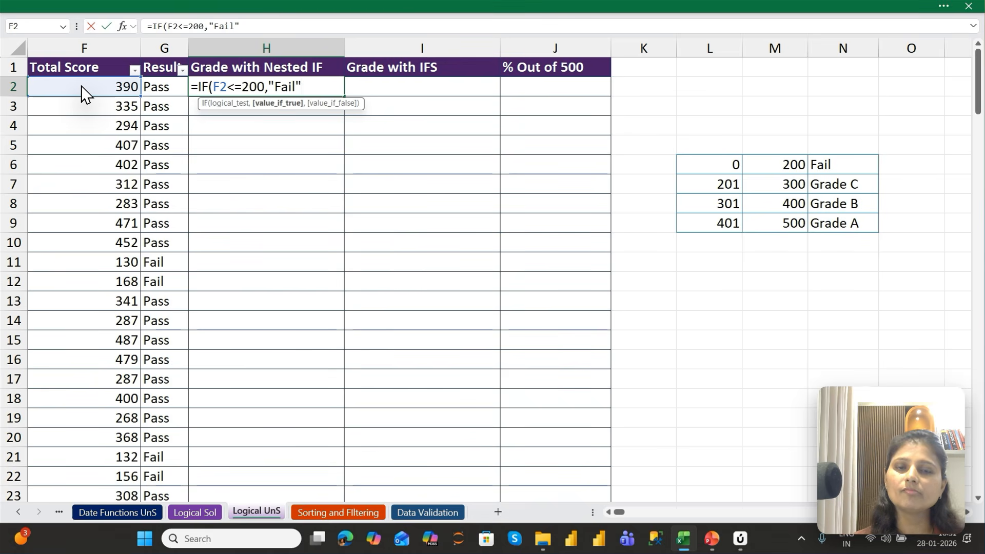
type(",")
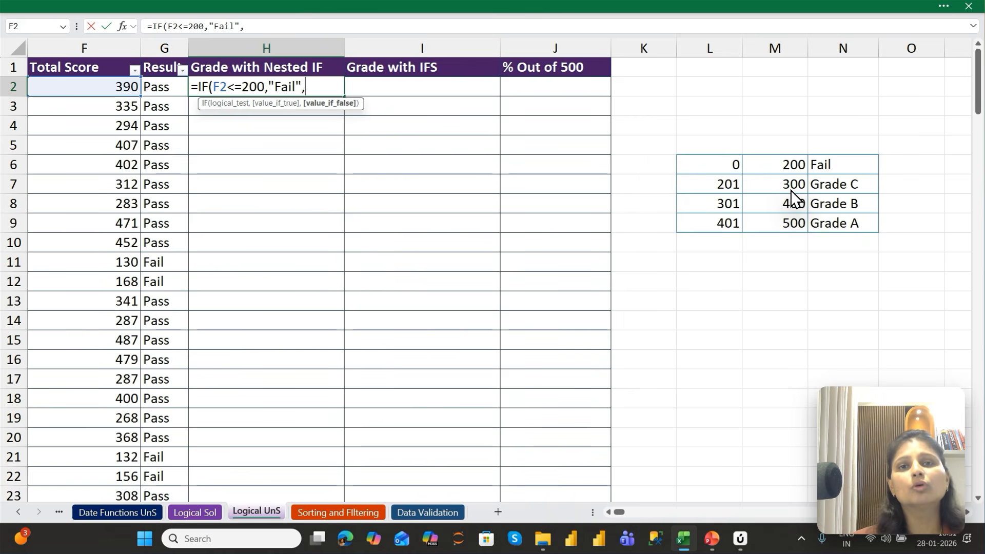
Nest a second IF as the value if false in H2's formula, with the logical test F2<=300
type("IF(")
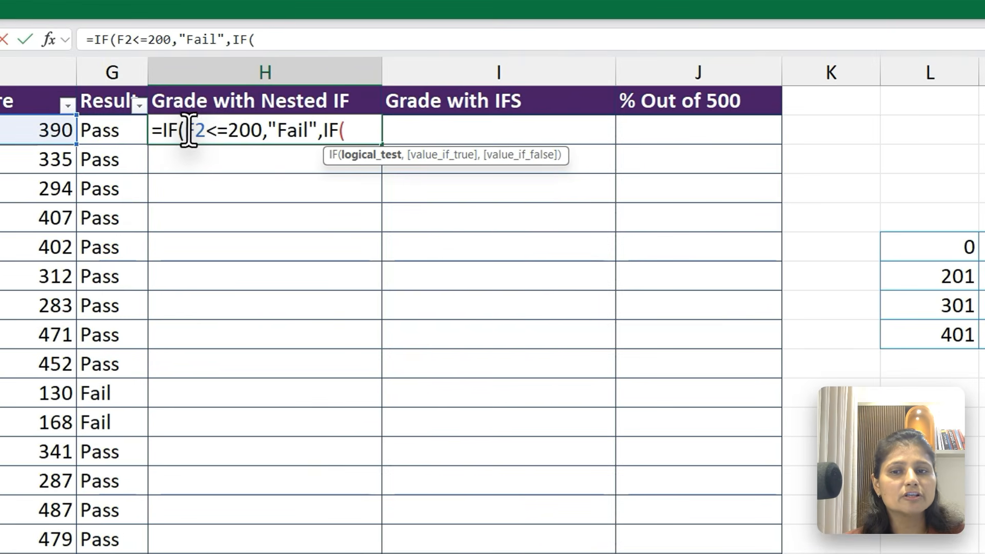
left_click_drag(188, 131, 251, 123)
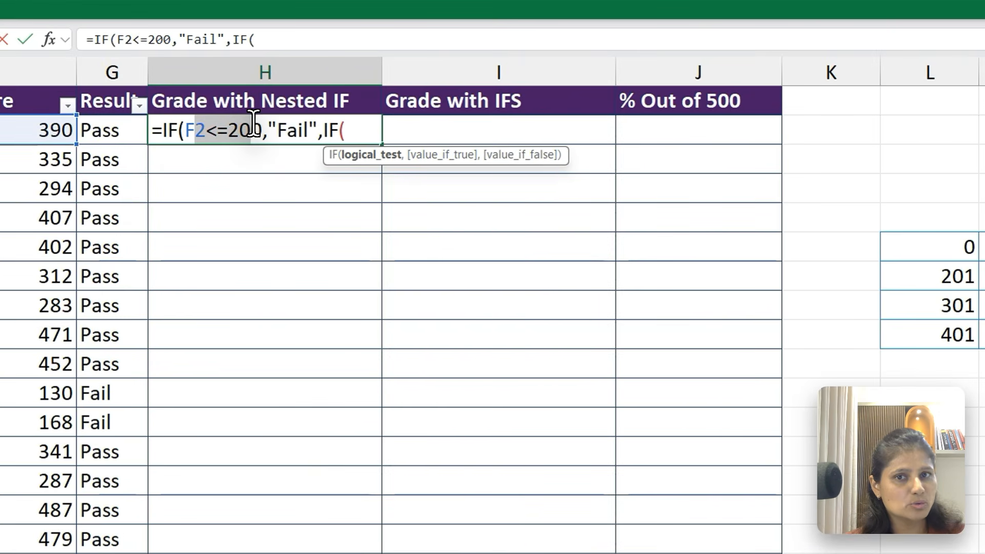
left_click(280, 123)
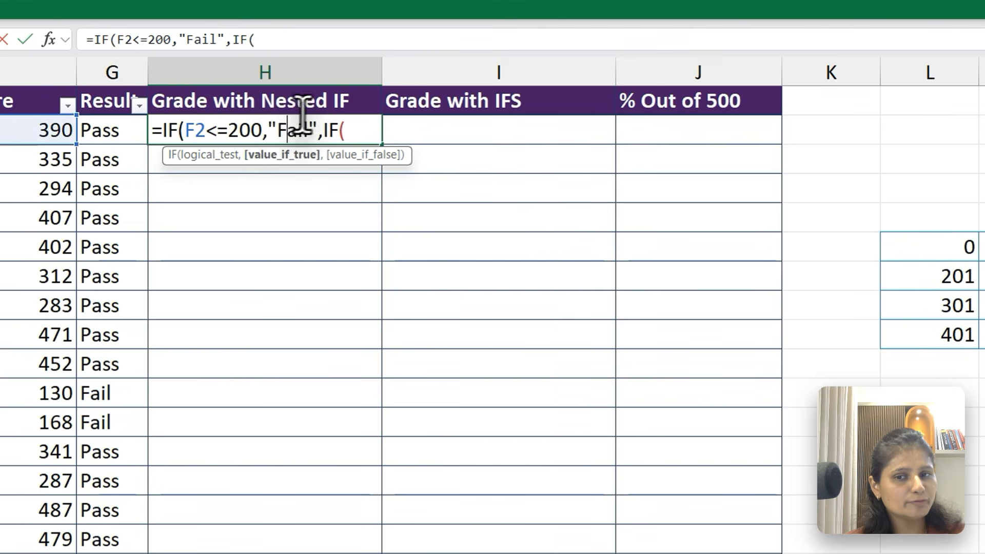
left_click(347, 126)
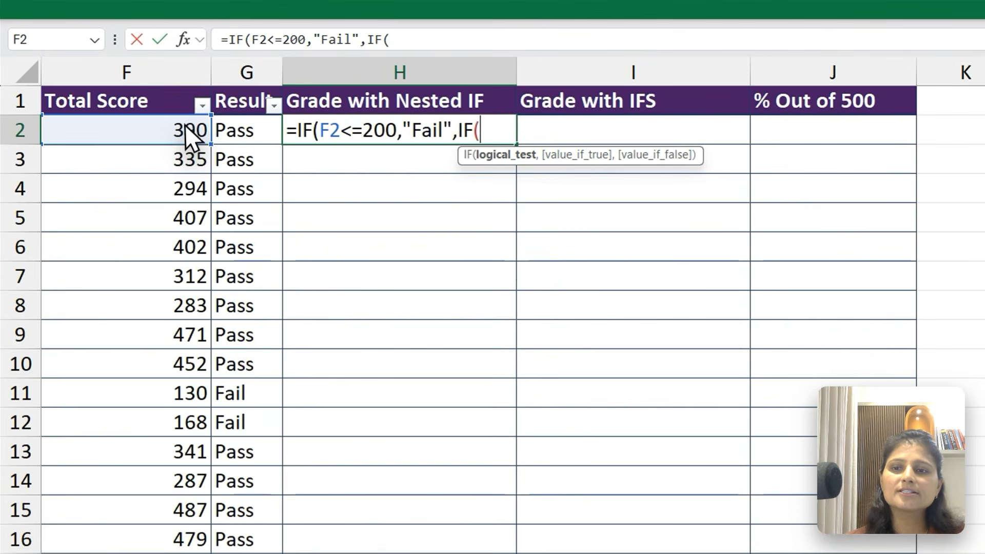
left_click(125, 88)
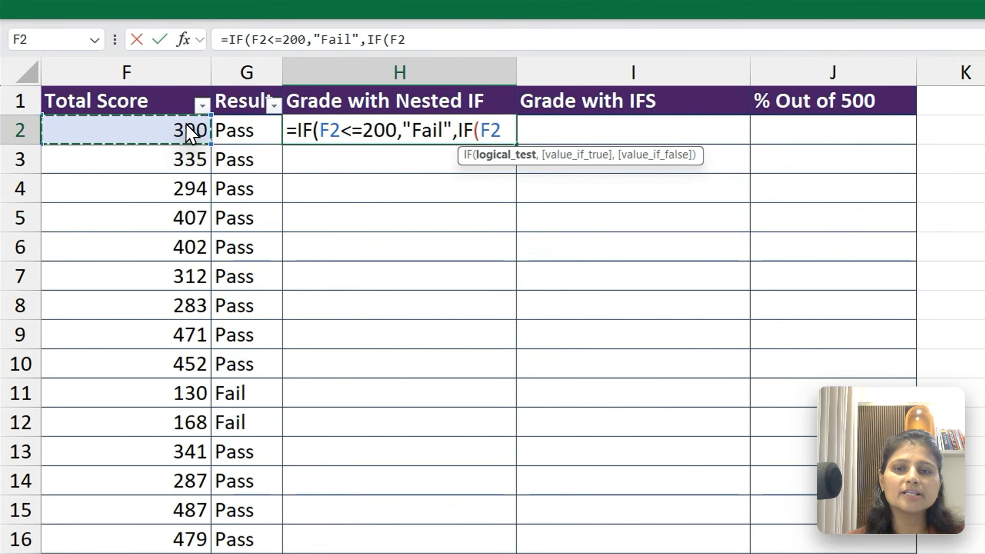
type("<=")
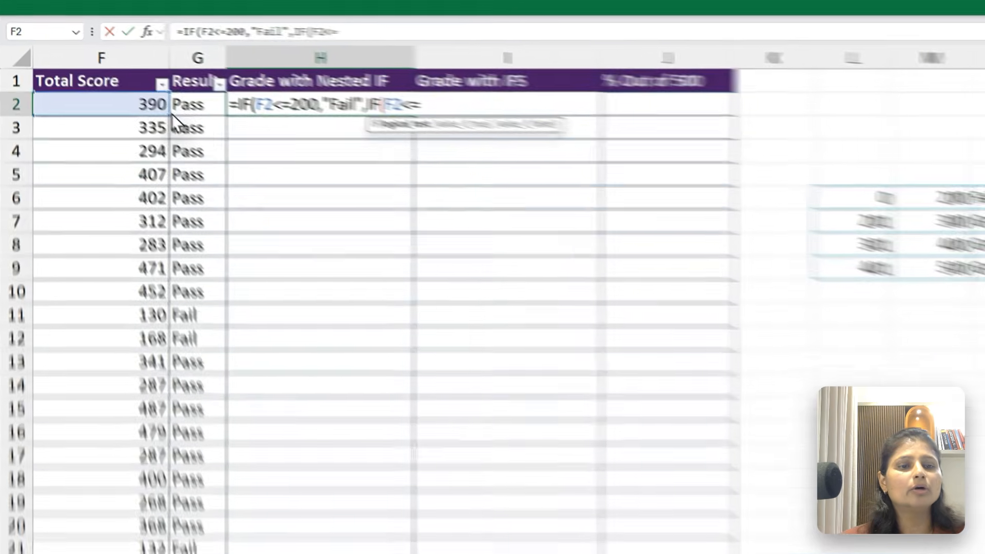
type("300")
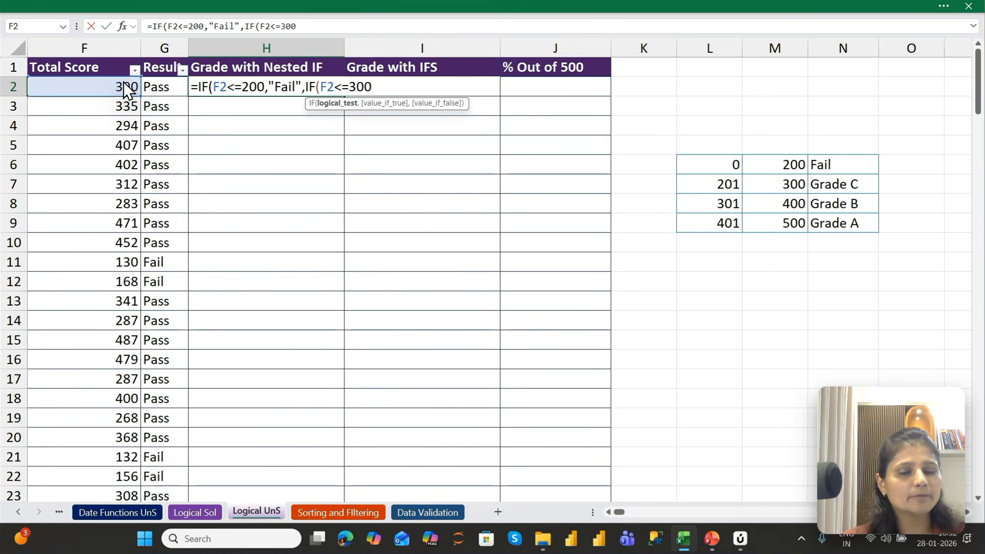
type(",\"F")
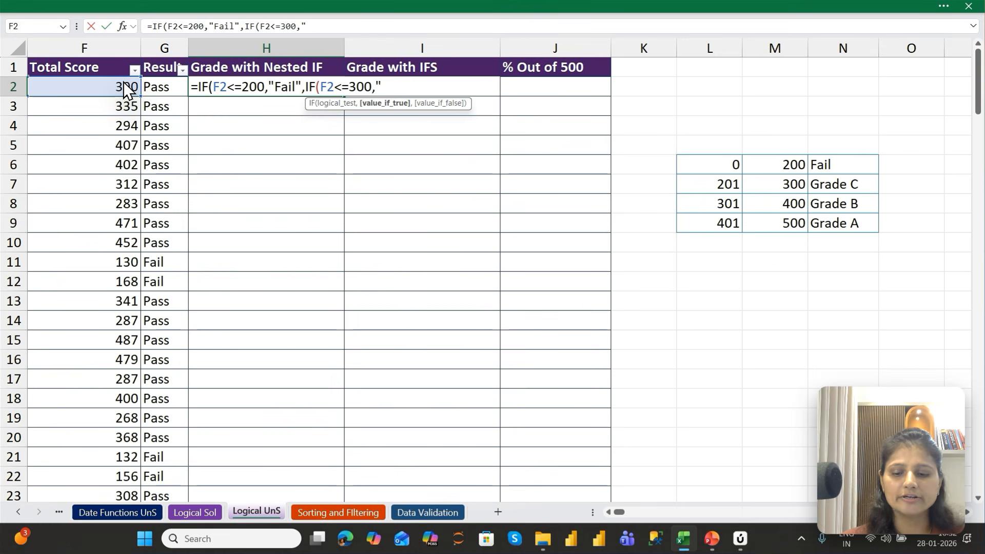
type("a")
Enter "Grade C" as the second IF's value if true and continue to its value-if-false argument
key("BackSpace")
key("BackSpace")
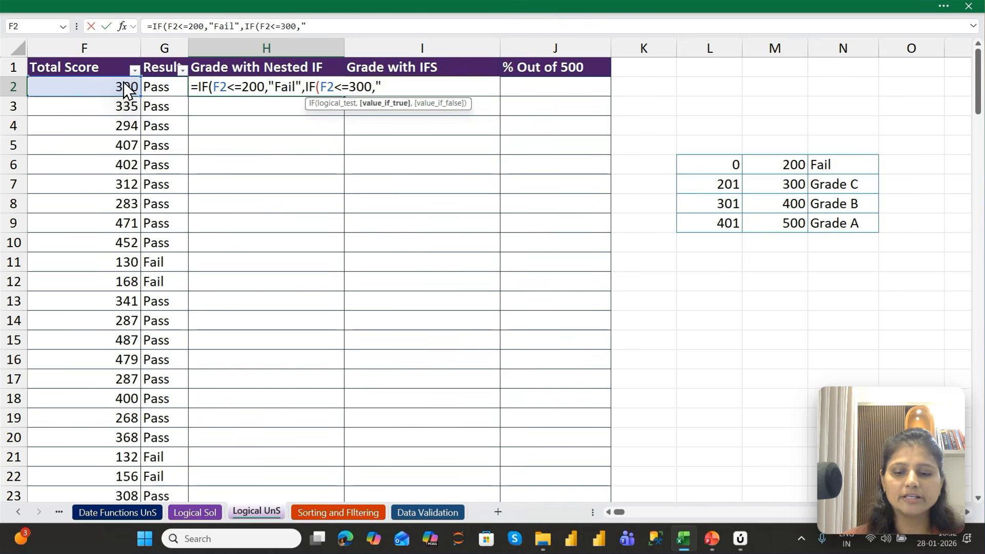
type("Grade")
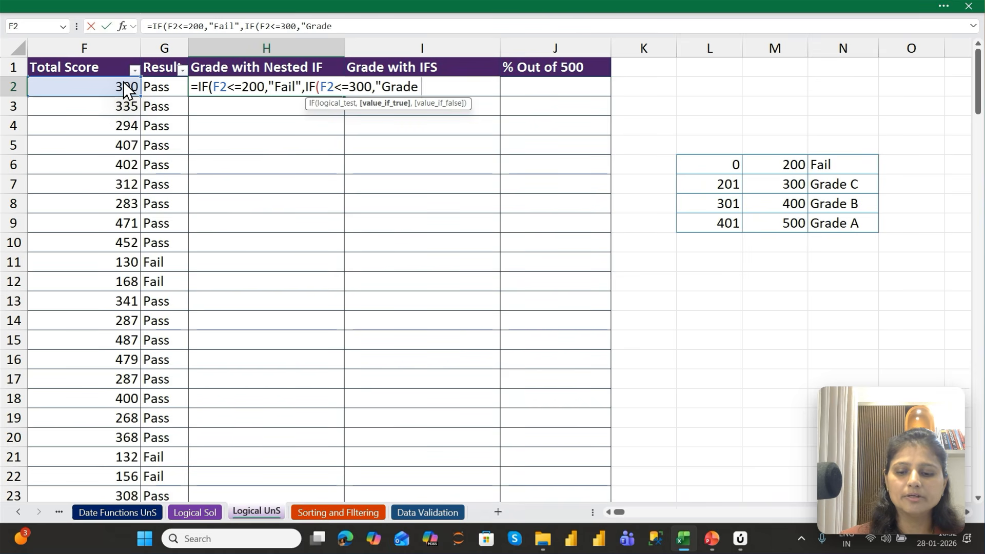
type(" C")
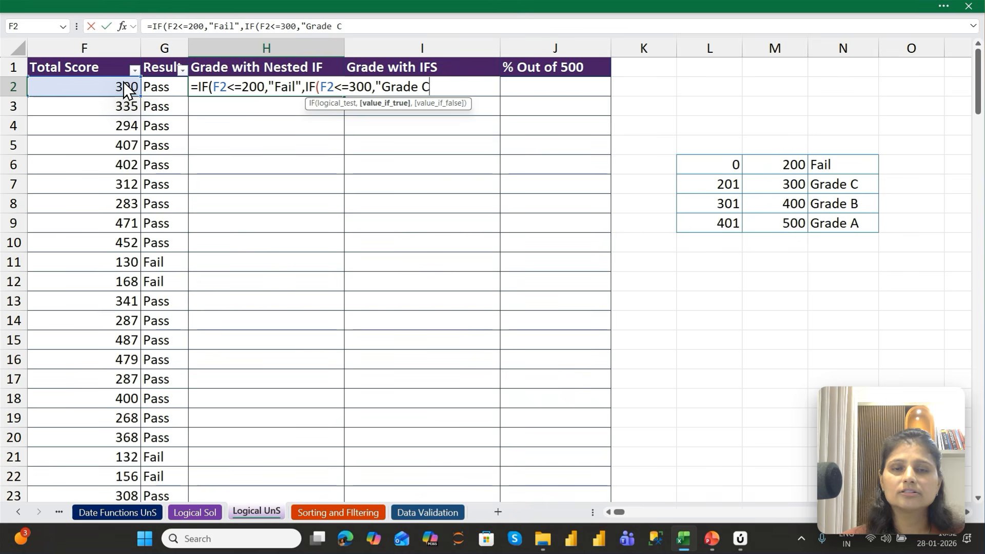
type("\",")
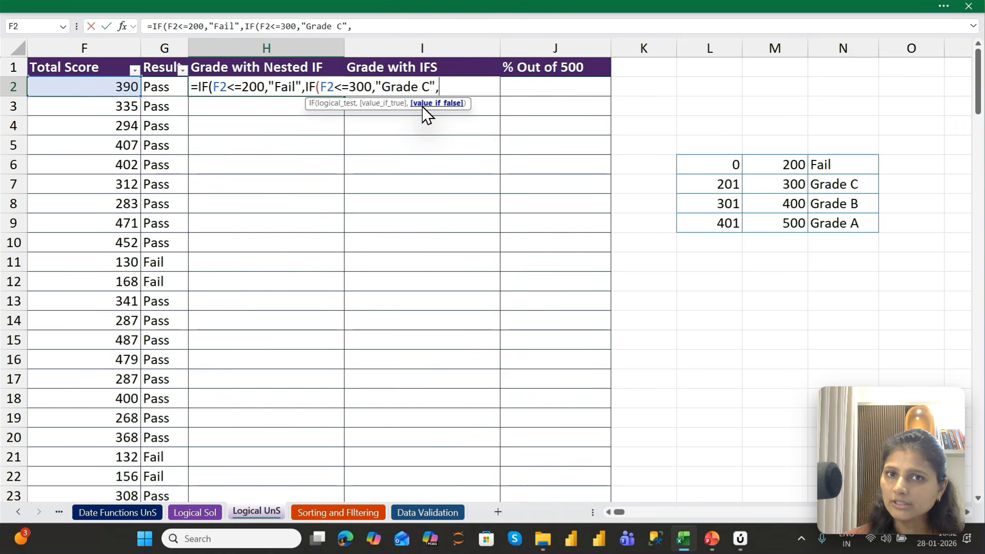
Nest a third IF as the second IF's value if false, with the logical test F2<=400
type("IF(")
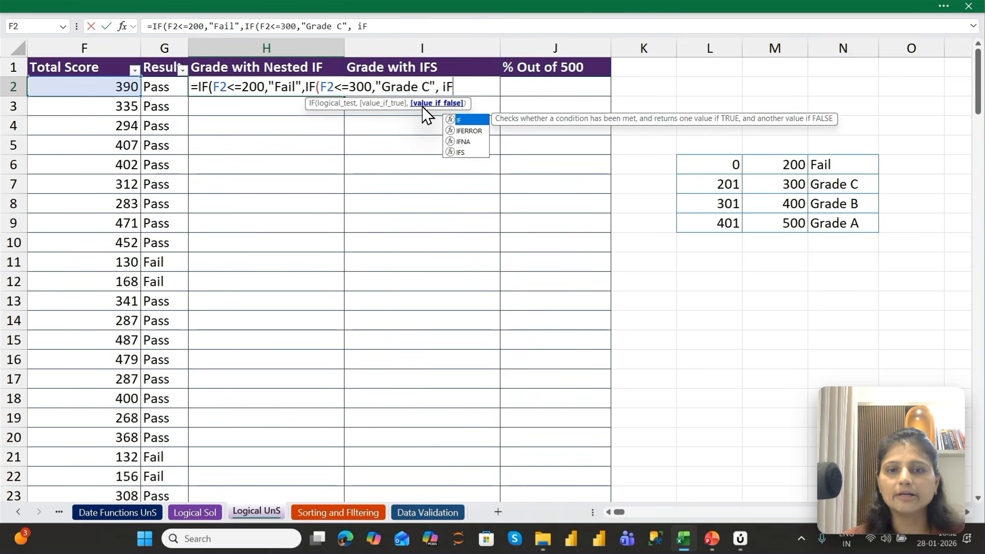
key("Left")
key("Left")
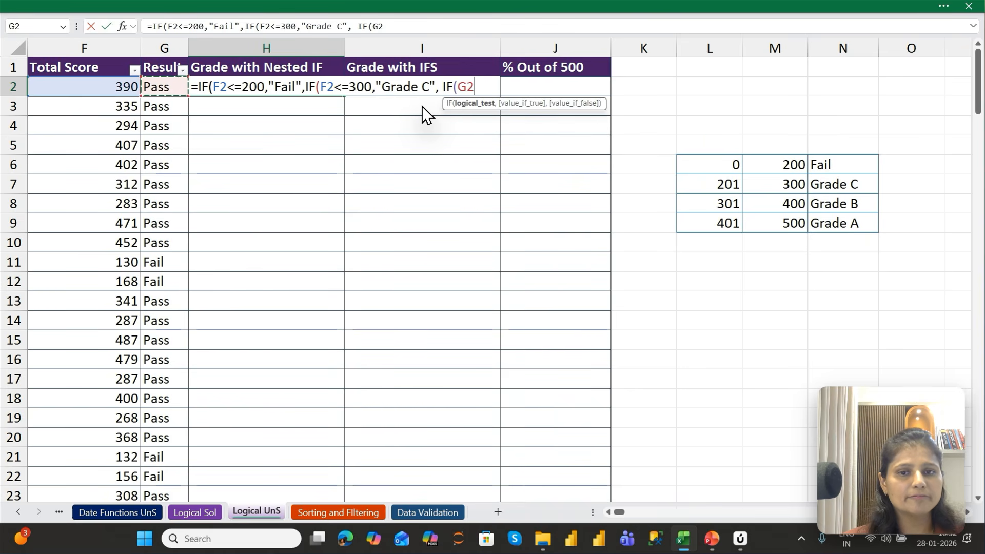
type("<=")
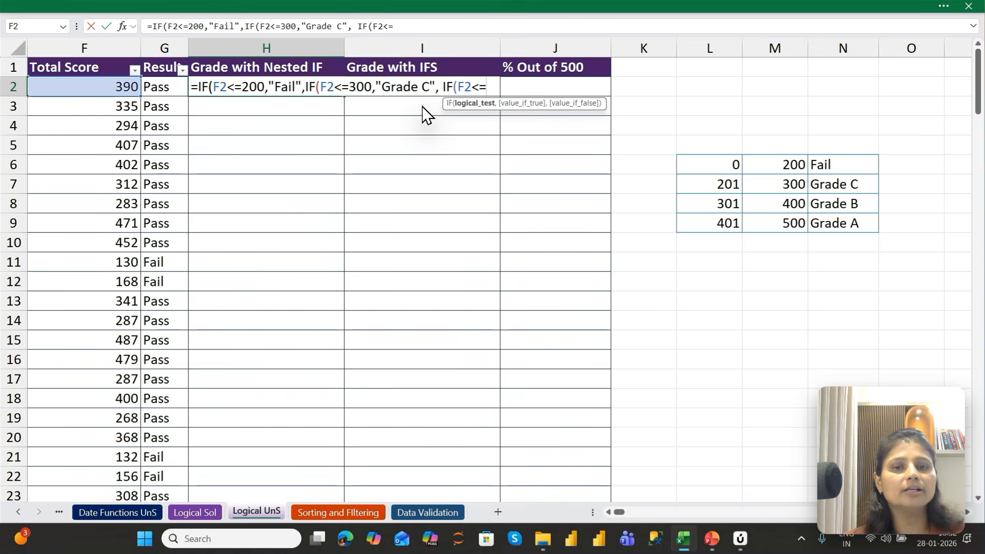
type("4")
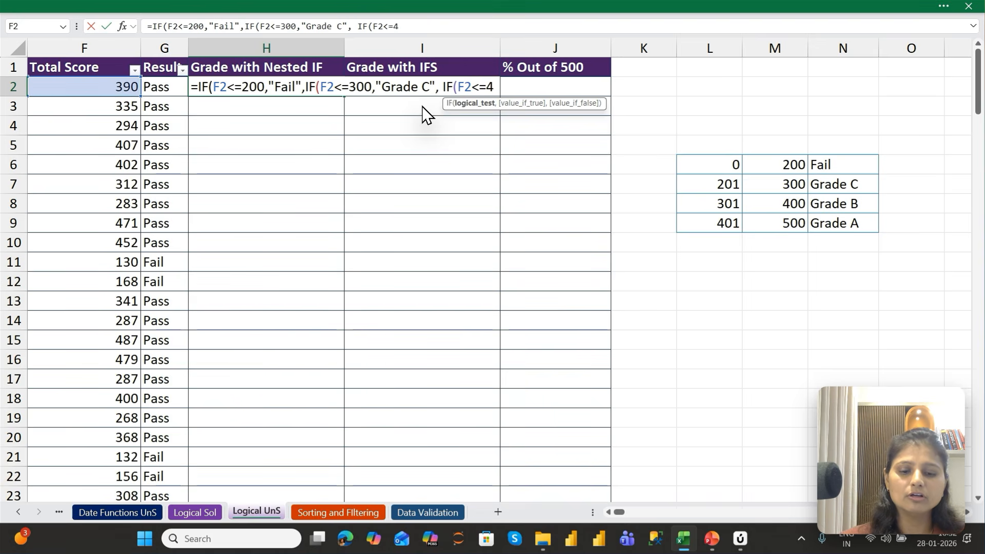
type("00,")
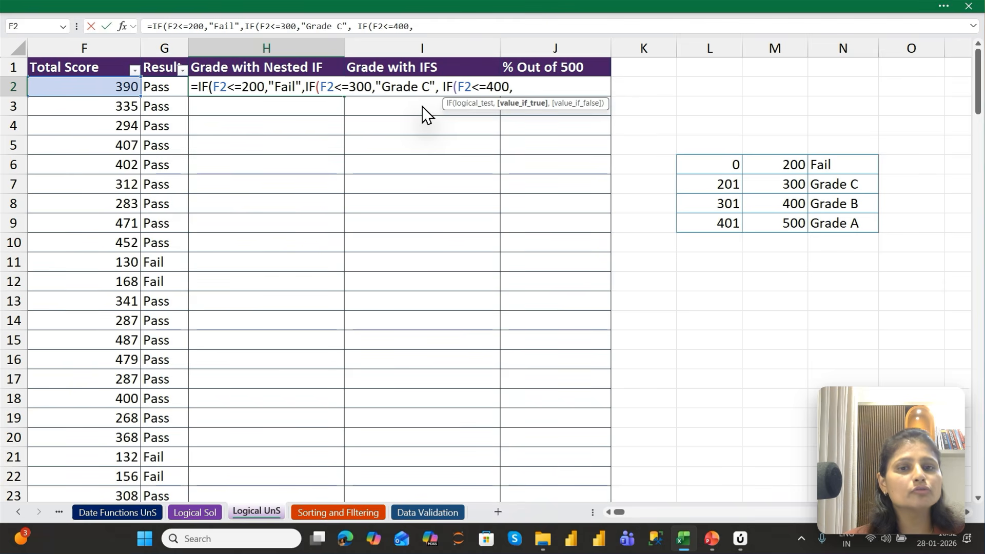
type(" \"Grade")
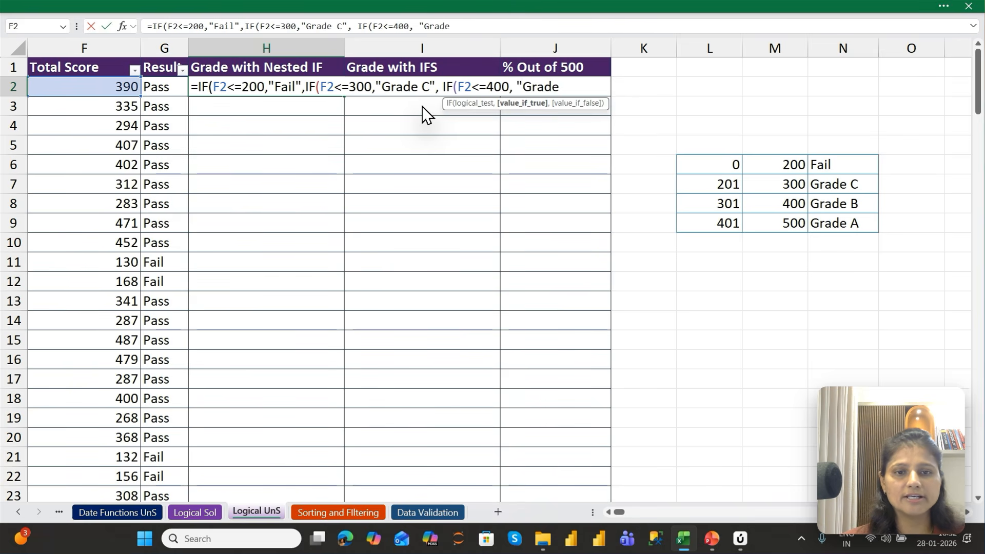
type(" B\",")
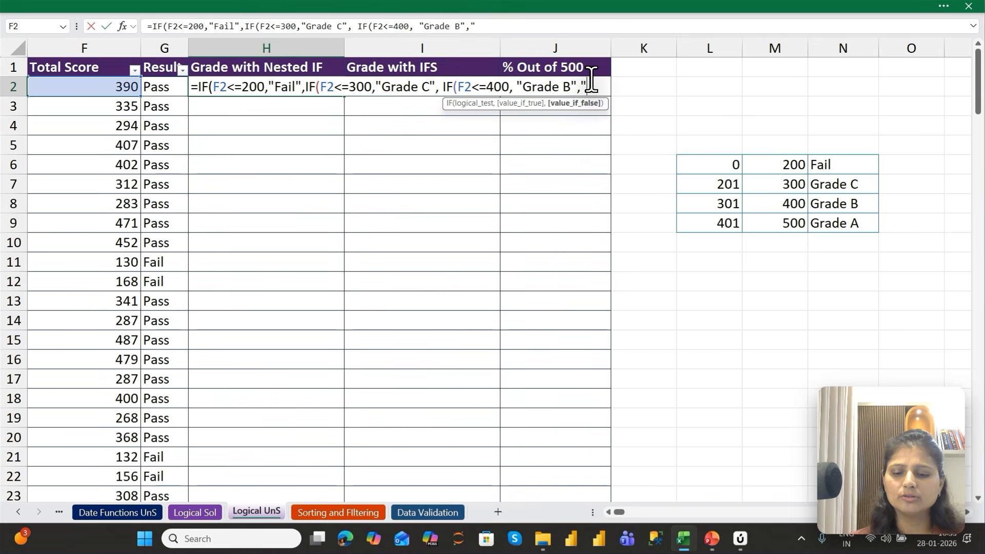
Enter "Grade B" as the third IF's value if true and "Grade A" as its value if false in H2's formula
type("\"Ga")
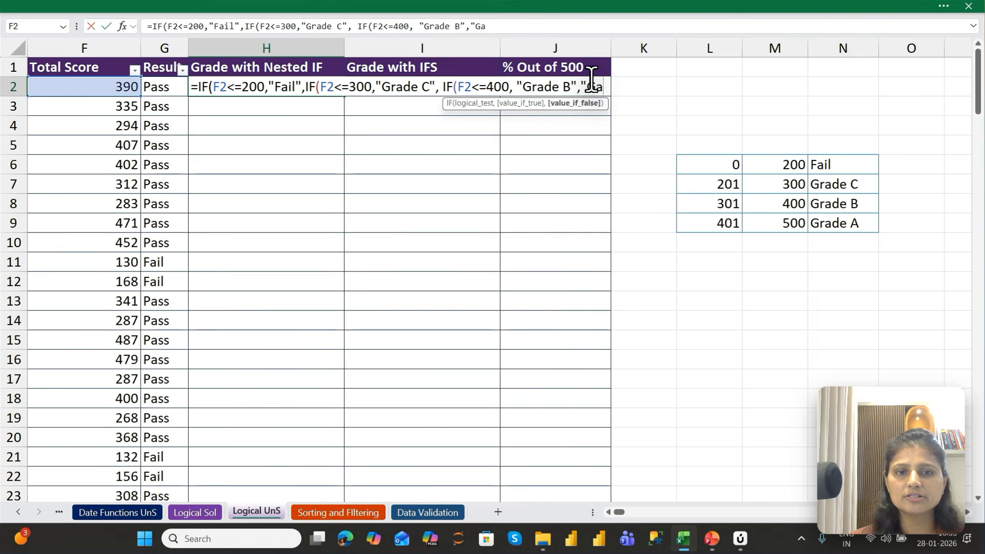
key("BackSpace")
type("rade")
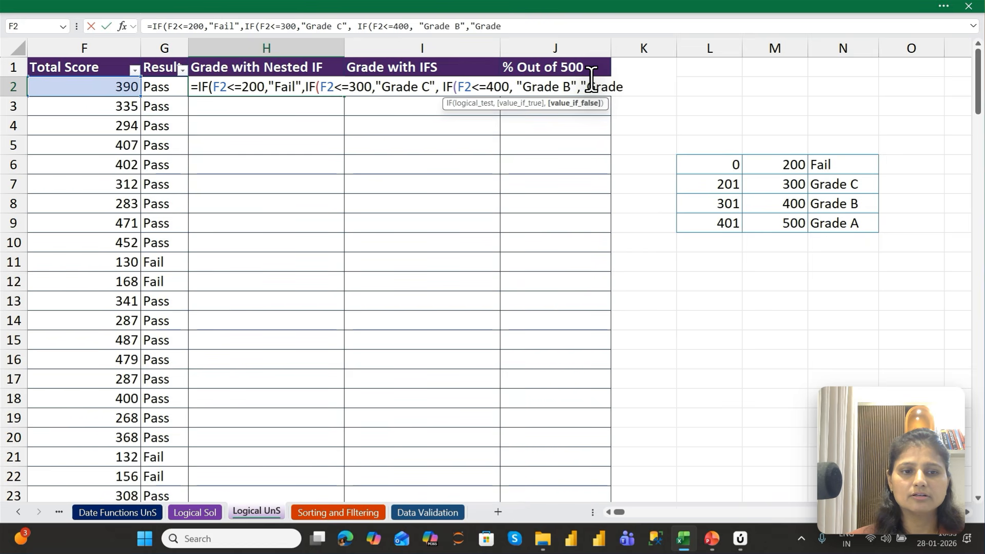
type(" A\"")
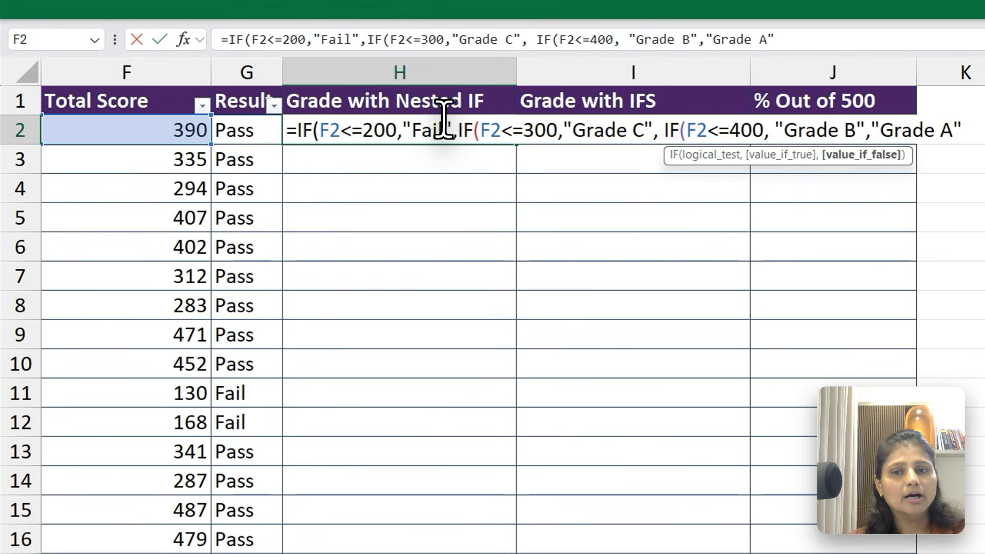
Try committing H2's formula with the first IF closed right after "Fail", and remove that extra parenthesis
left_click(441, 128)
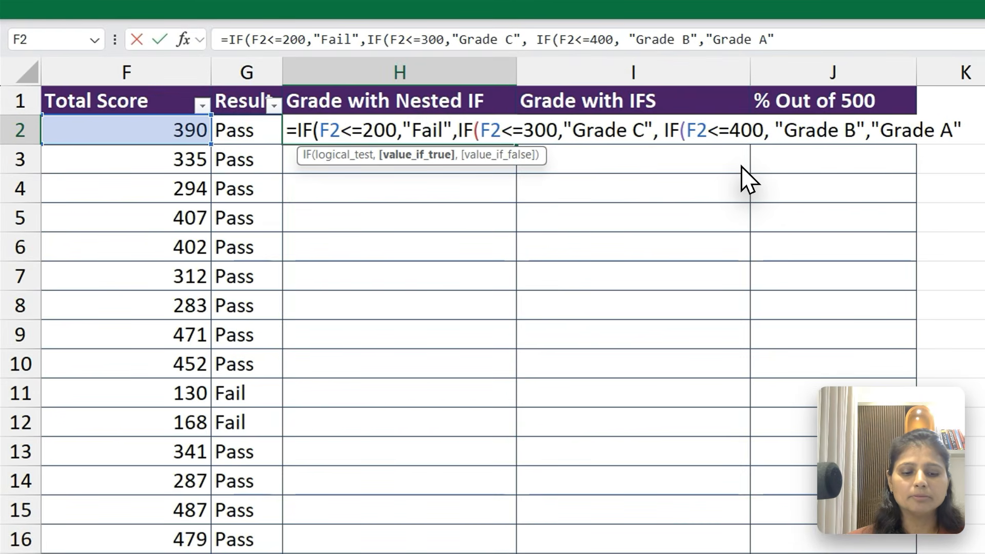
key("Right")
type("),")
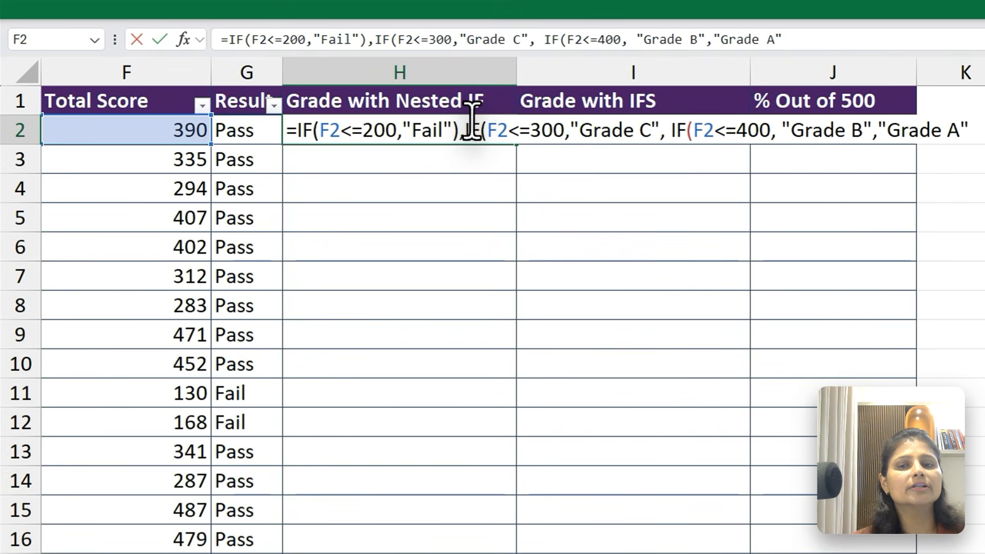
left_click(471, 122)
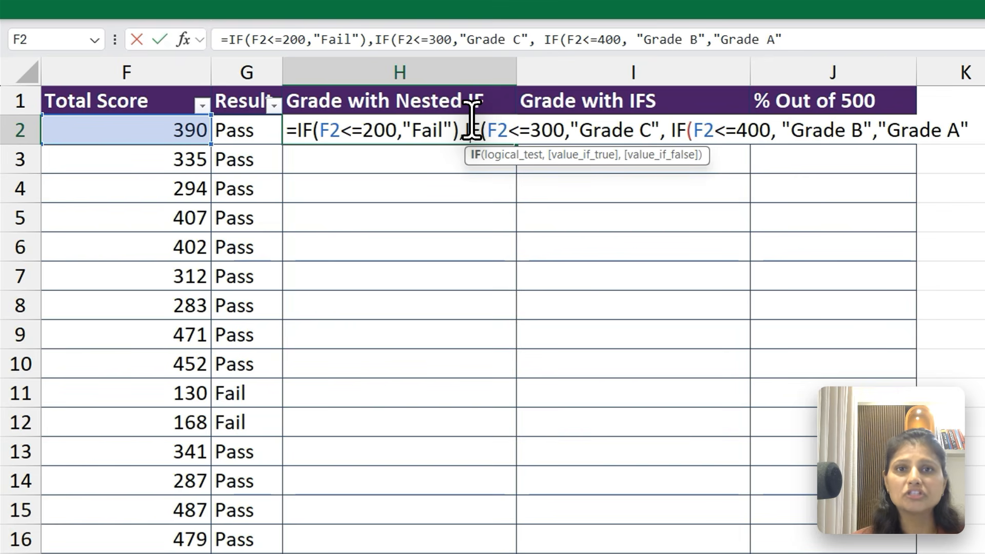
key("Return")
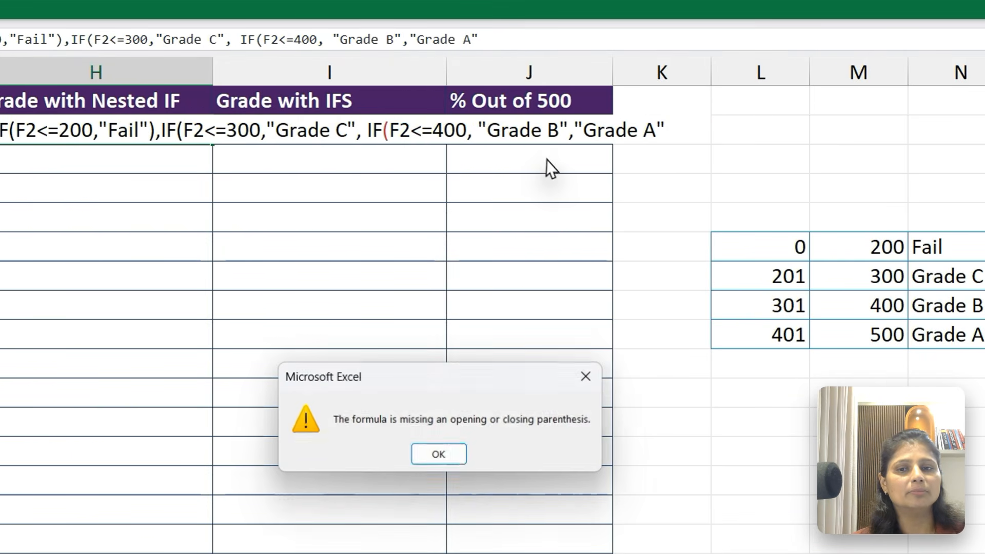
left_click(438, 454)
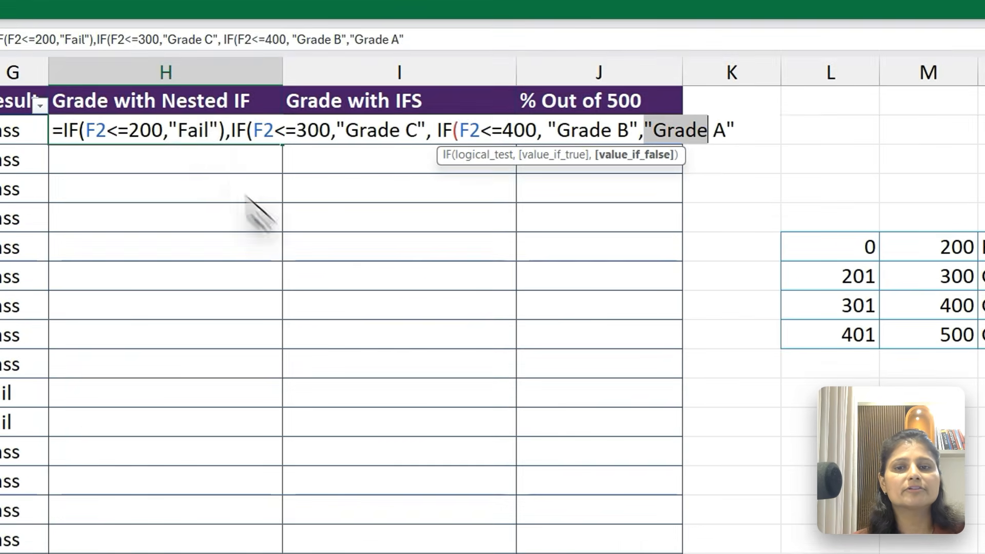
left_click(218, 129)
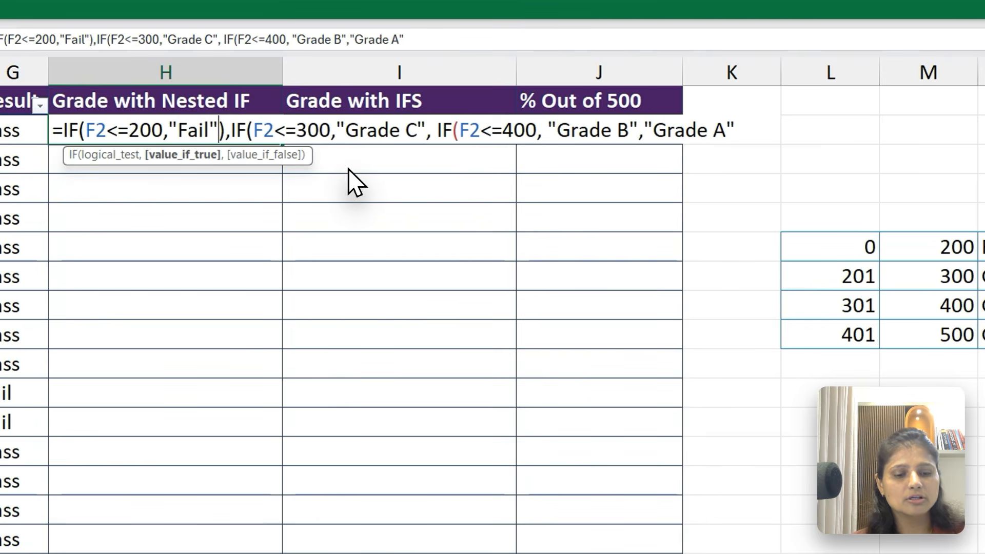
key("Delete")
Close all three IFs with three parentheses at the end of H2's nested formula and commit it
left_click(743, 128)
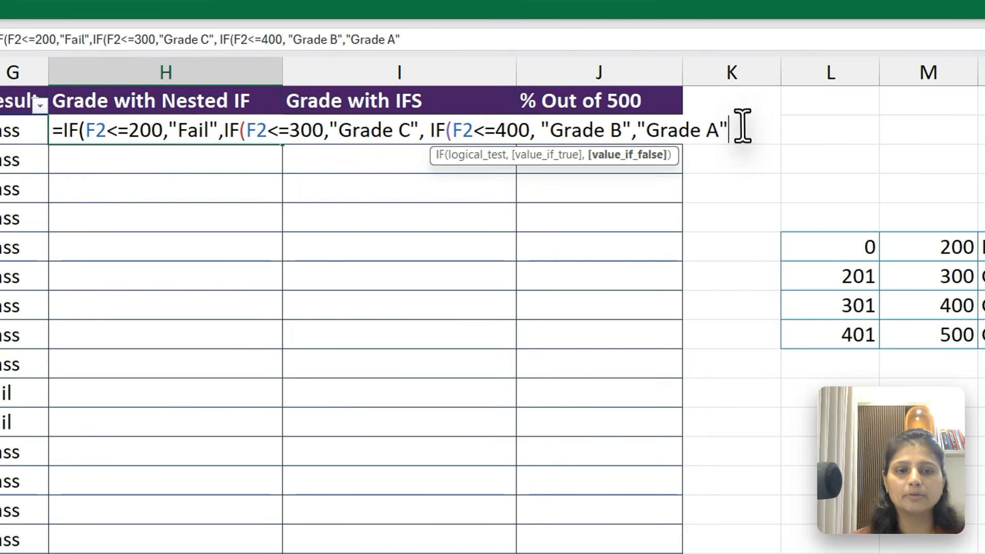
type(")))")
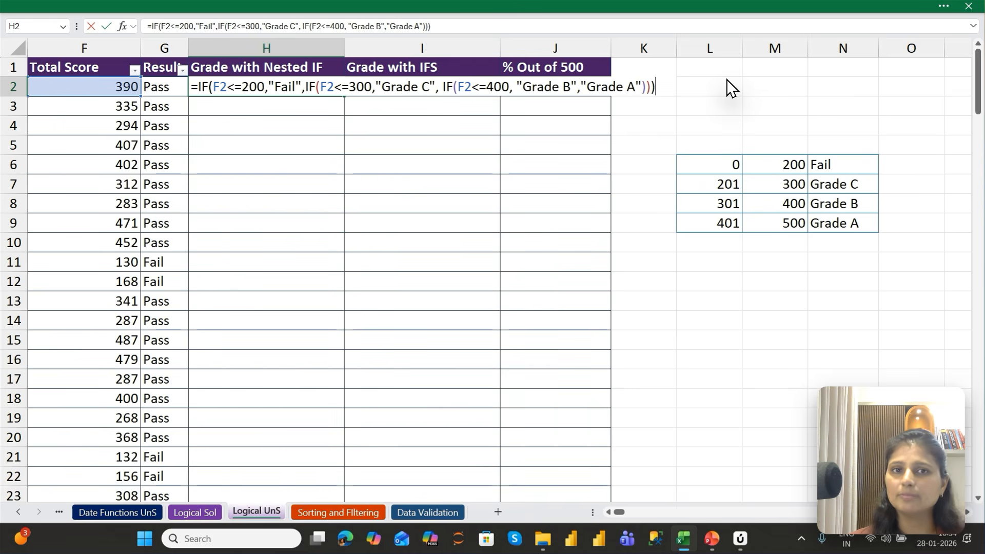
key("Return")
key("Up")
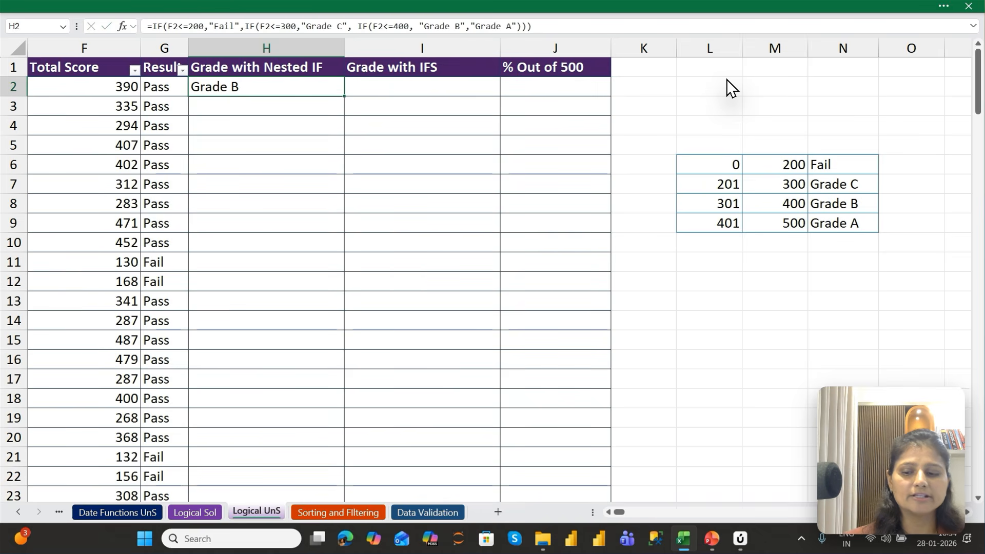
Delete the three closing parentheses from H2's formula, commit it, and accept the proposed correction
key("F2")
key("BackSpace")
key("BackSpace")
key("BackSpace")
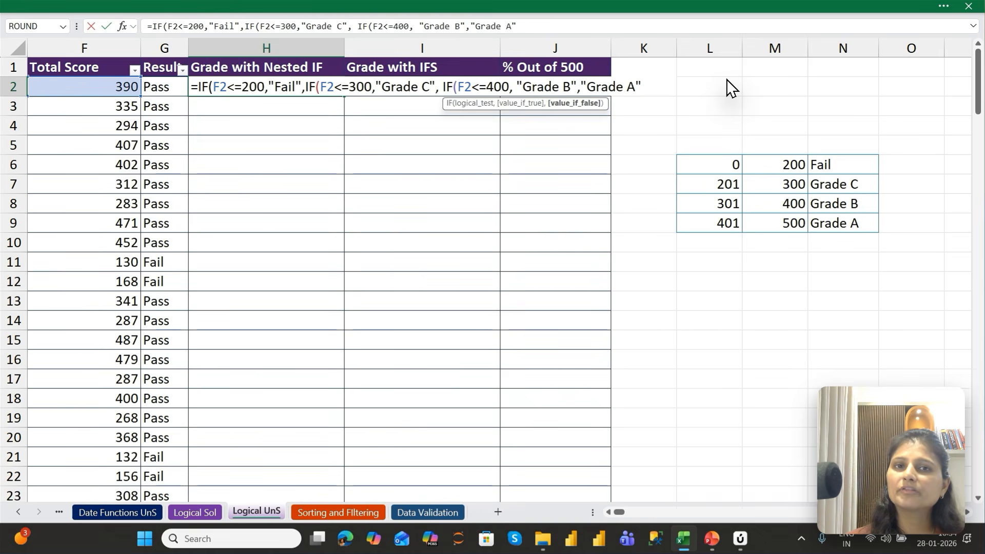
key("Return")
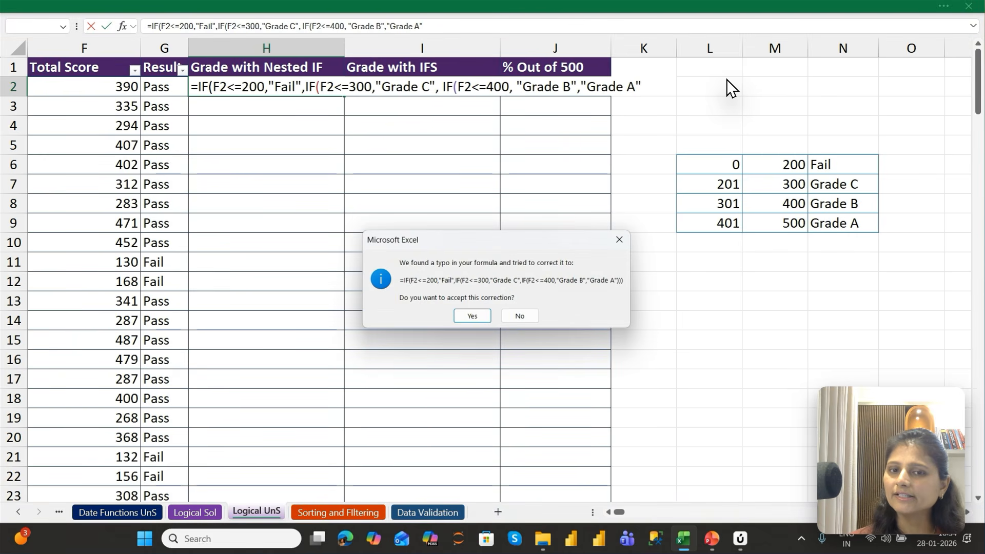
key("Return")
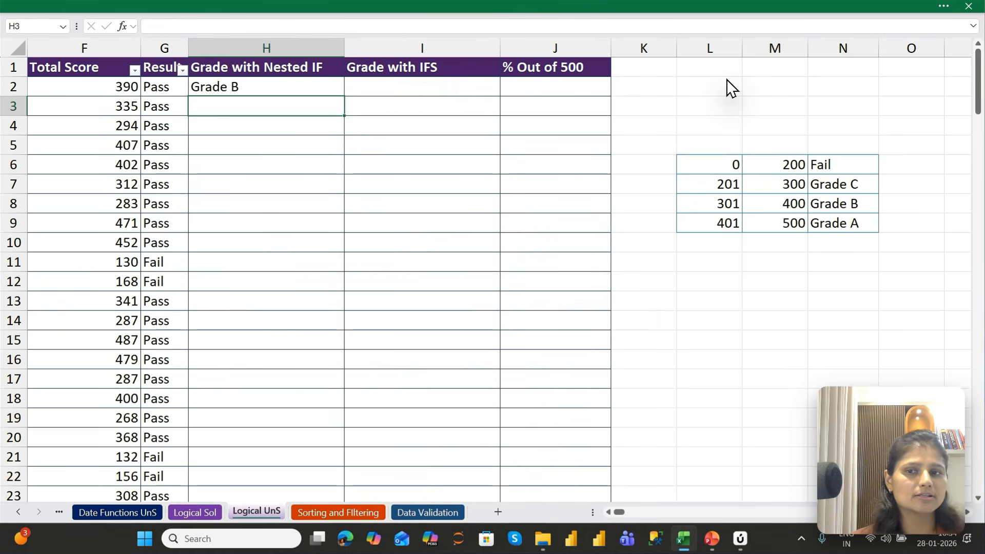
Fill H2's nested IF formula down the Grade with Nested IF column and check the formulas in H11 and H2
key("Up")
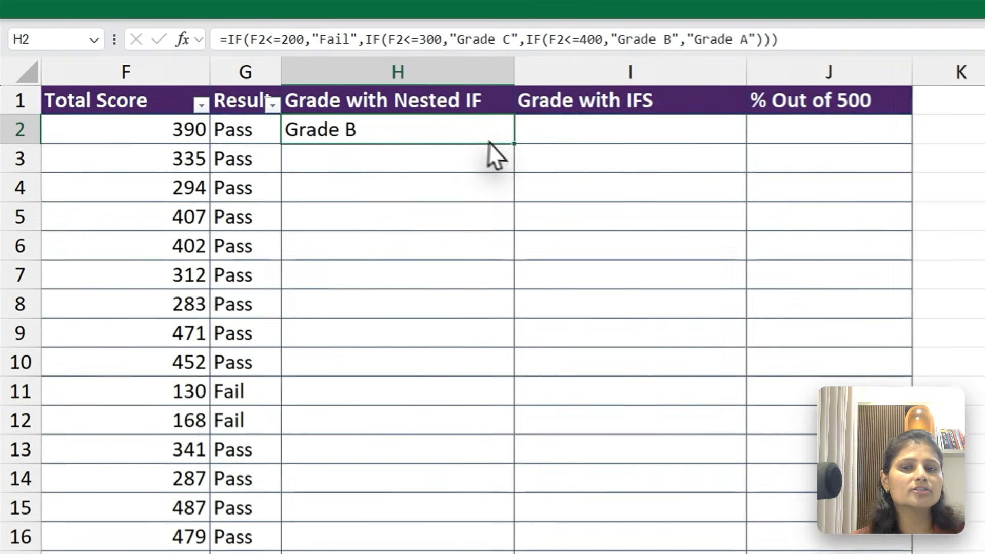
double_click(514, 144)
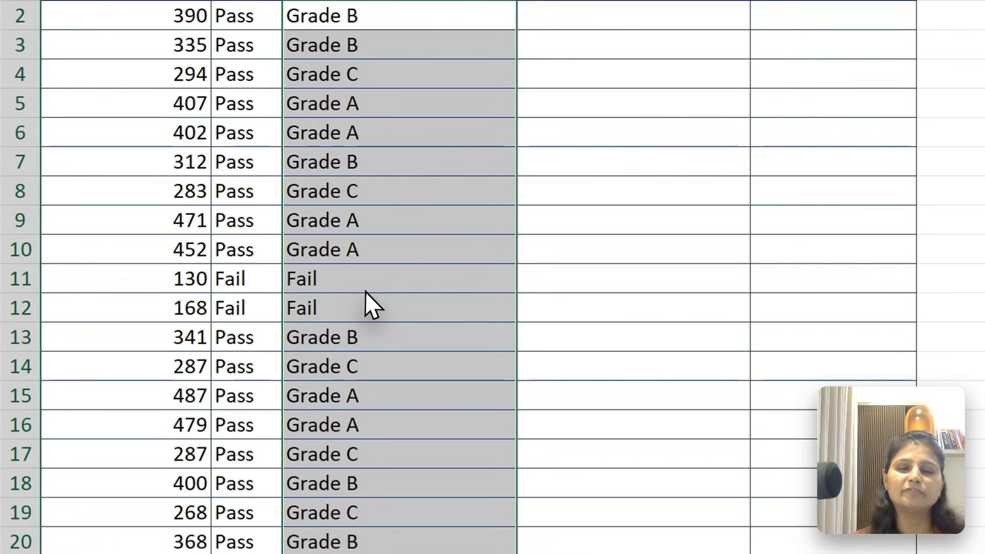
left_click(249, 267)
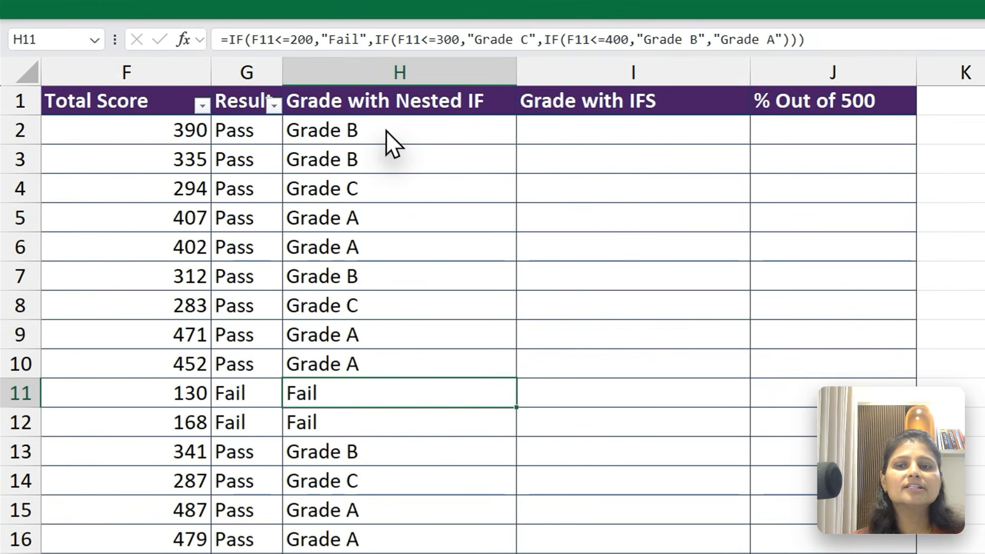
left_click(386, 104)
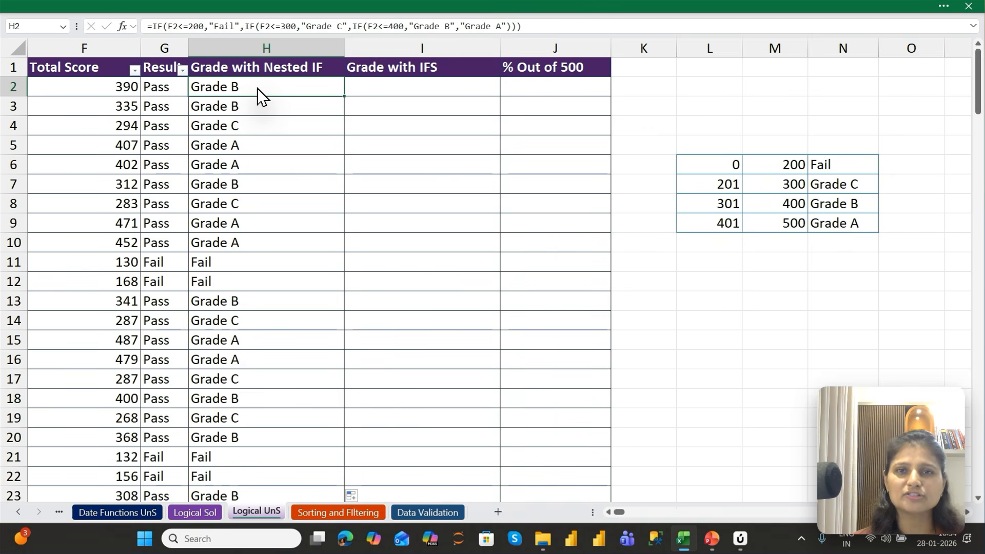
Start an IFS formula in I2 whose first logical test begins with F2<=
key("Up")
key("Down")
key("Right")
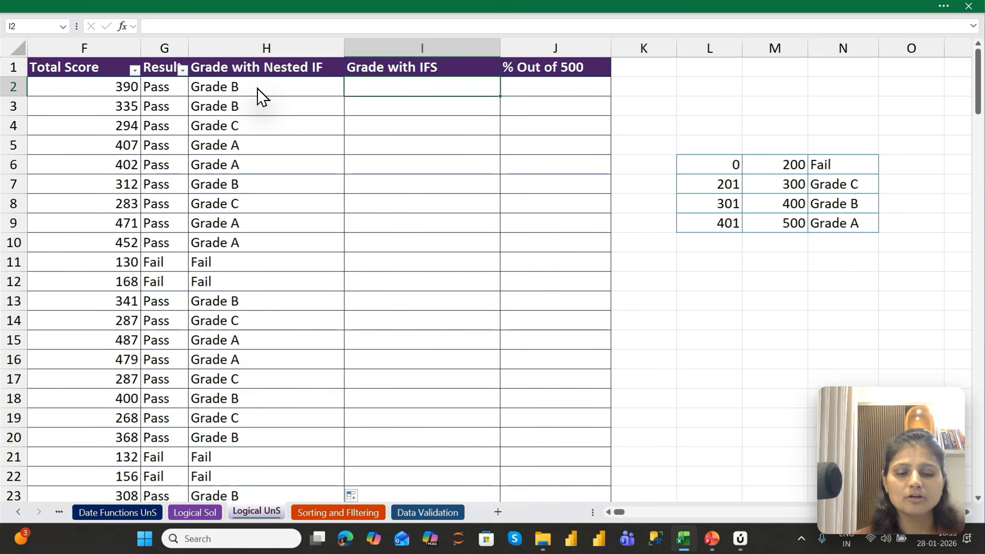
type("=IFS(")
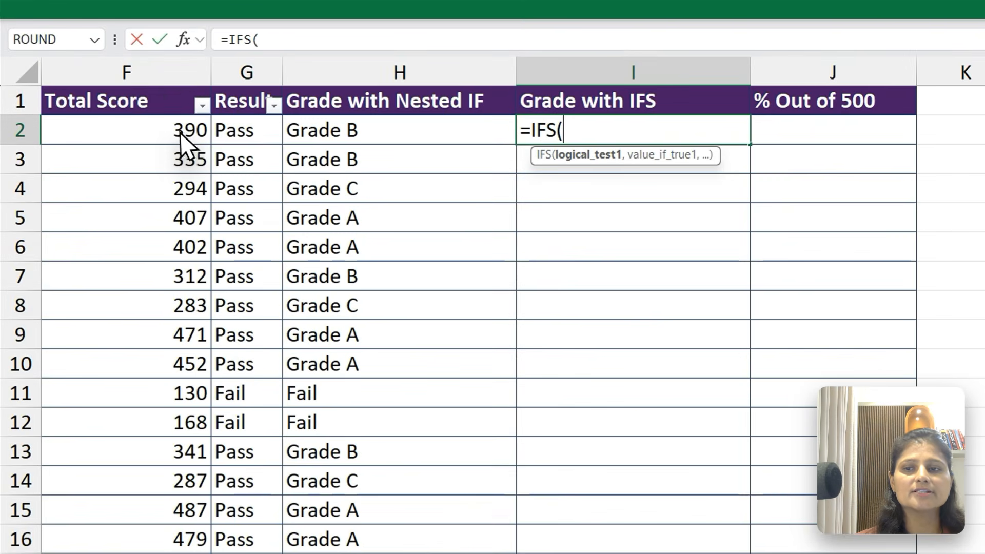
left_click(119, 89)
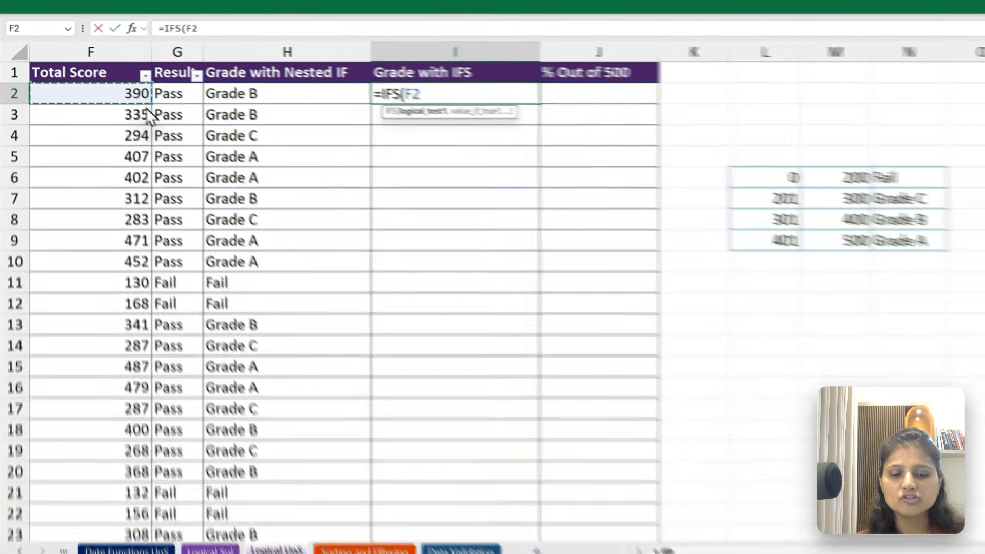
type("<=")
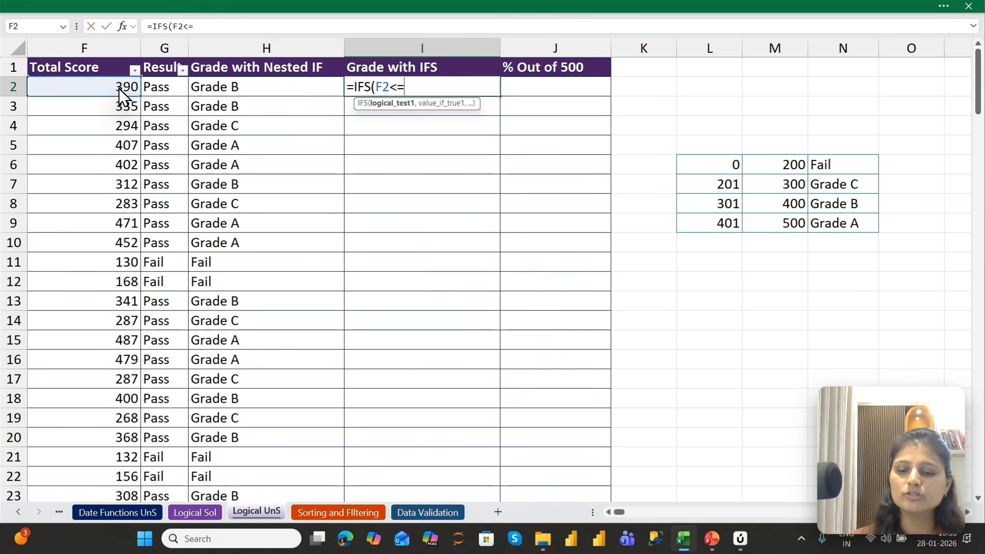
type("200")
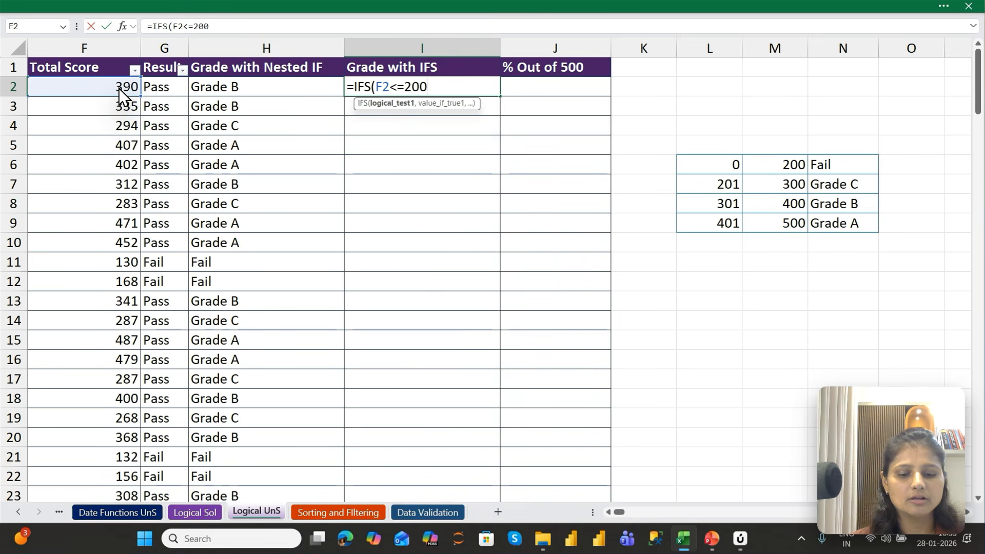
type(",")
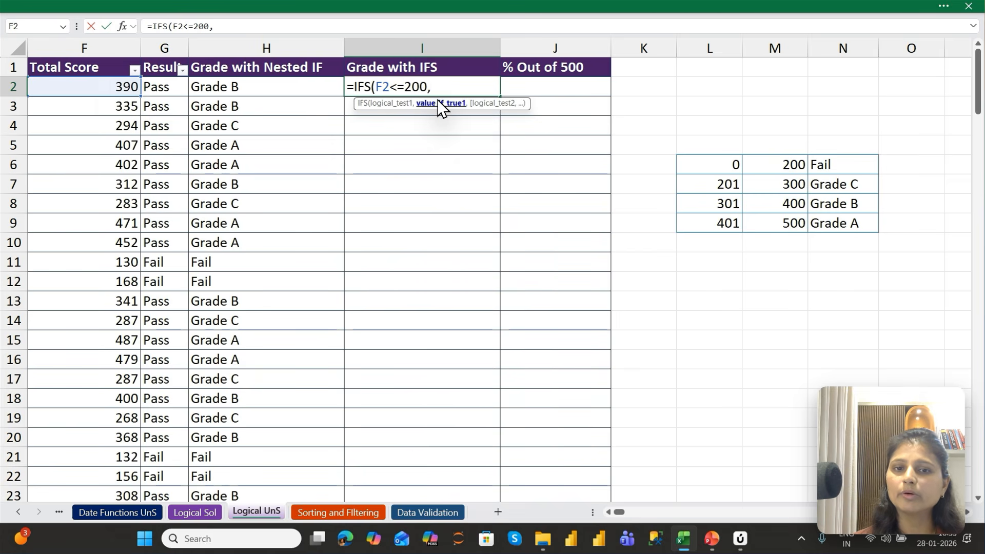
type("\"")
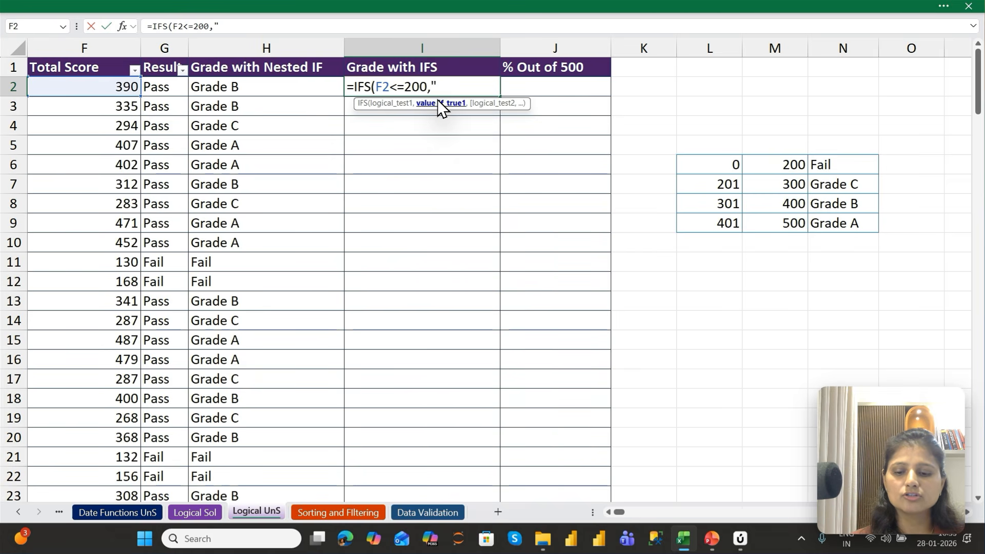
type("Fail")
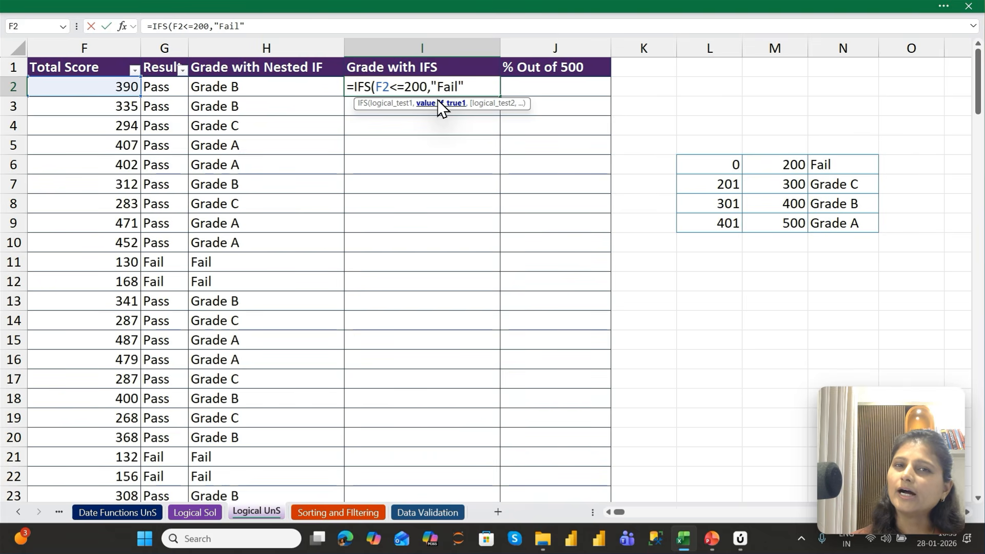
Try 200 and "Fail" as typed values for the first IFS test and result, and erase them back to F2<=
key("BackSpace")
key("BackSpace")
key("BackSpace")
key("BackSpace")
key("BackSpace")
key("BackSpace")
key("BackSpace")
key("BackSpace")
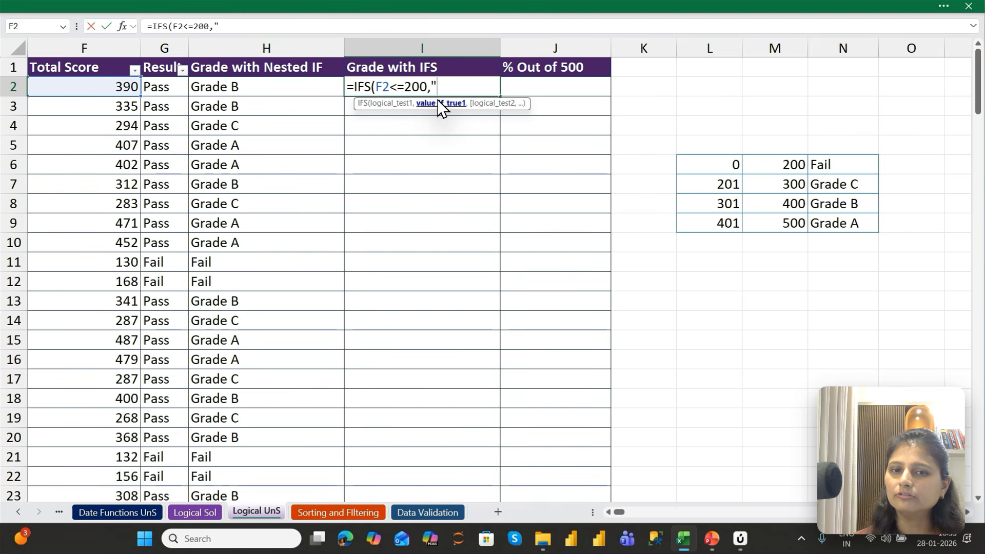
key("BackSpace")
key("BackSpace")
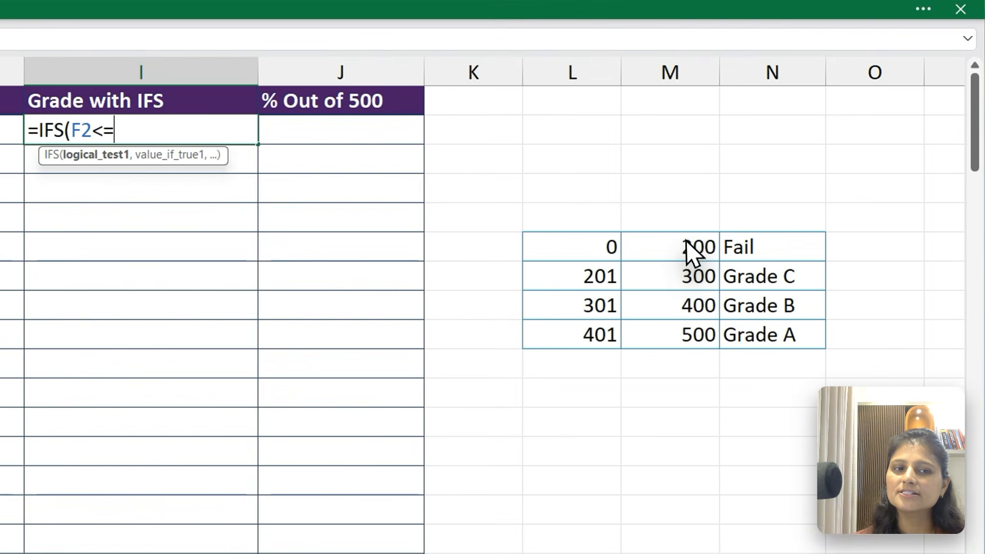
Complete I2's first IFS test as F2<=M6 with N6 as its result, referencing the Fail row of the grade table
left_click(788, 167)
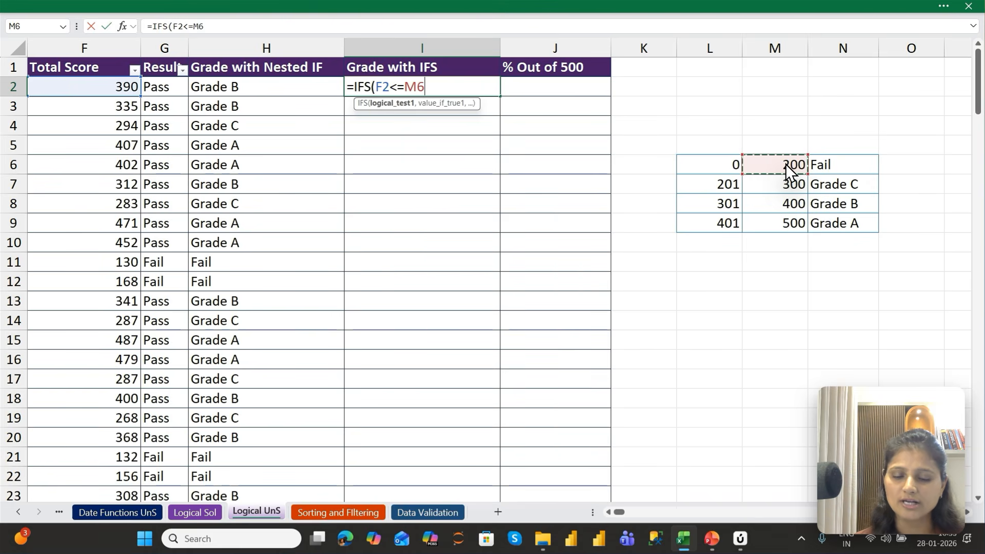
type(",")
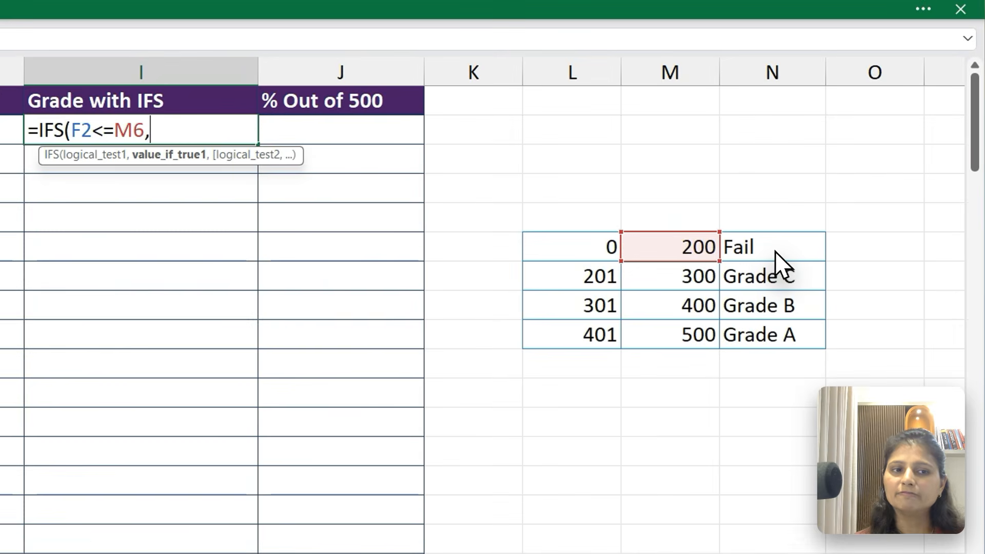
left_click(845, 165)
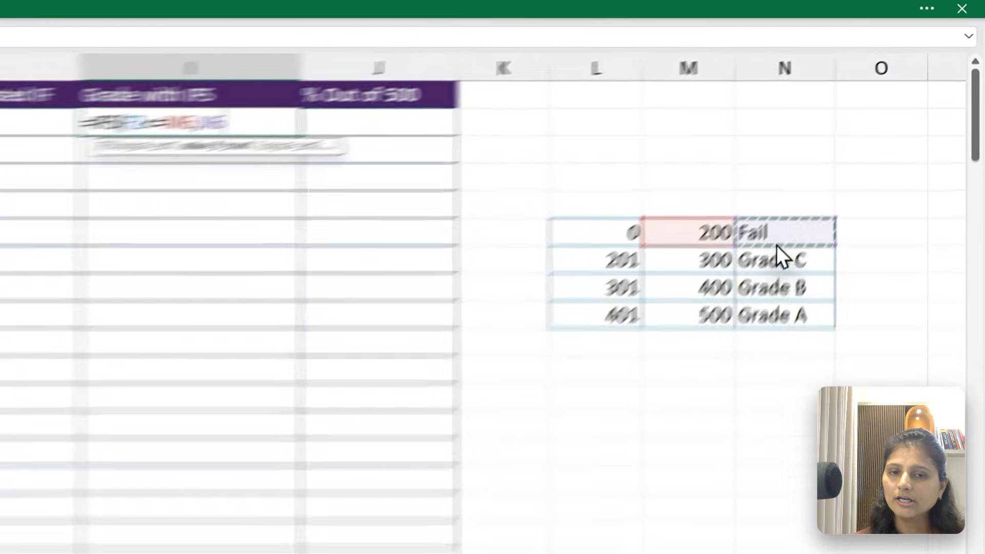
type(",")
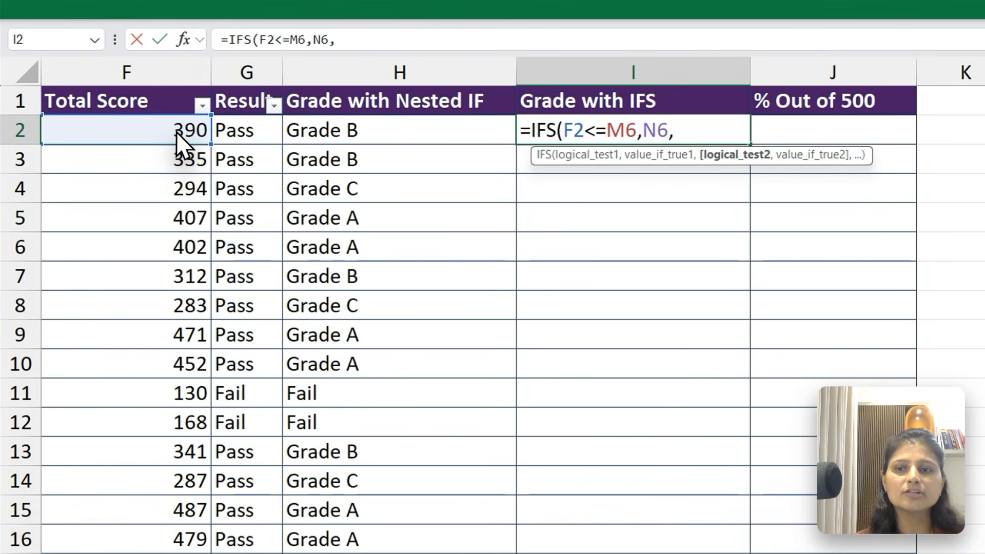
Add the second IFS test F2<=M7 with N7 as its result, referencing the Grade C row
left_click(117, 87)
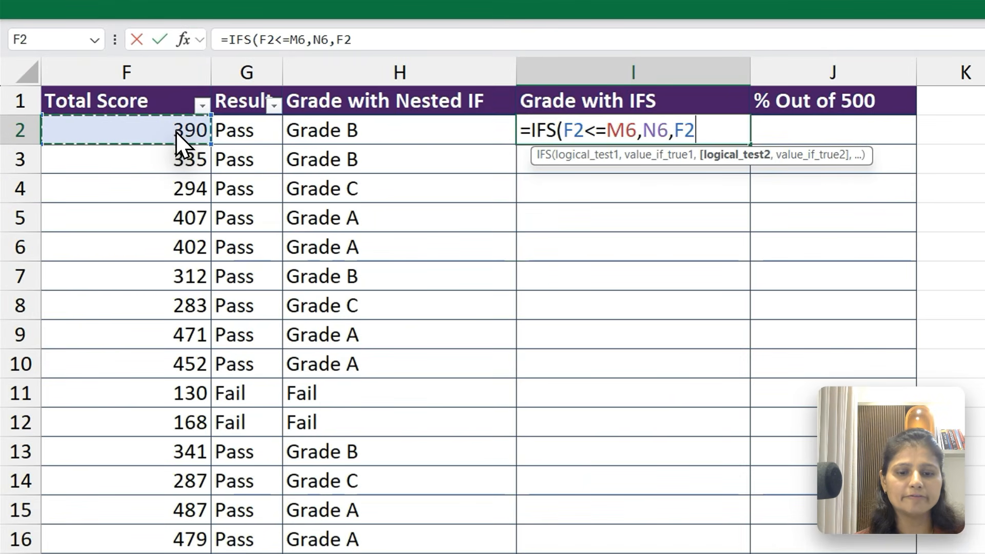
type("<=")
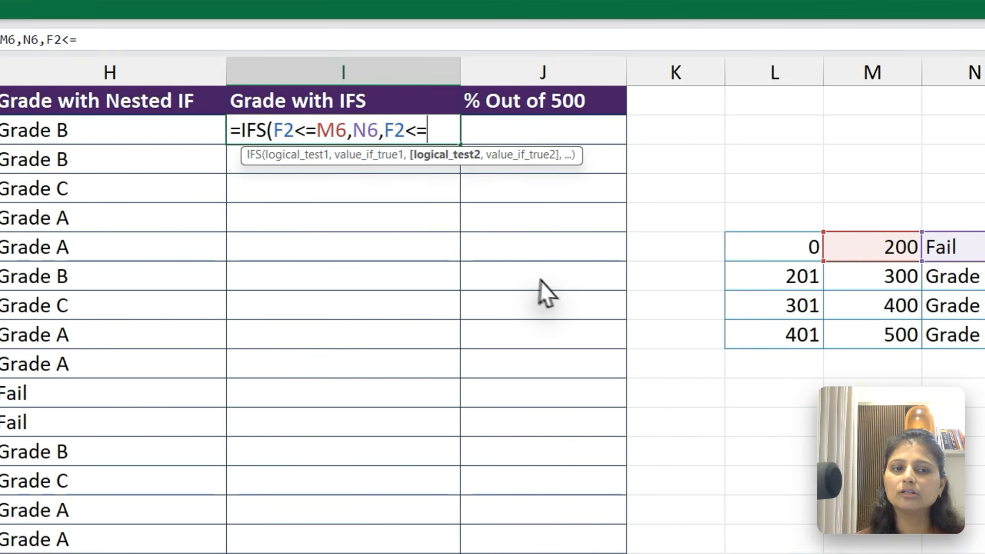
left_click(895, 277)
type(",")
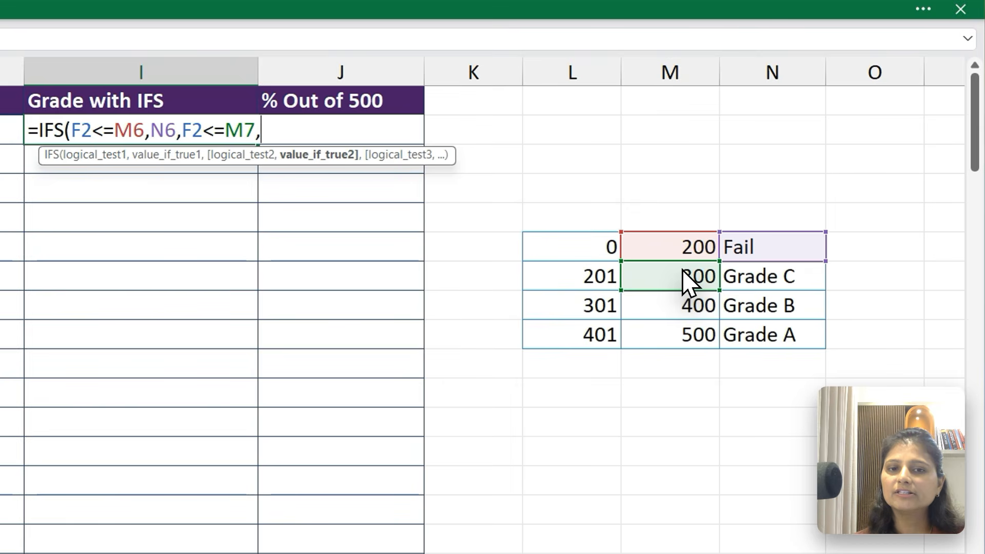
left_click(765, 286)
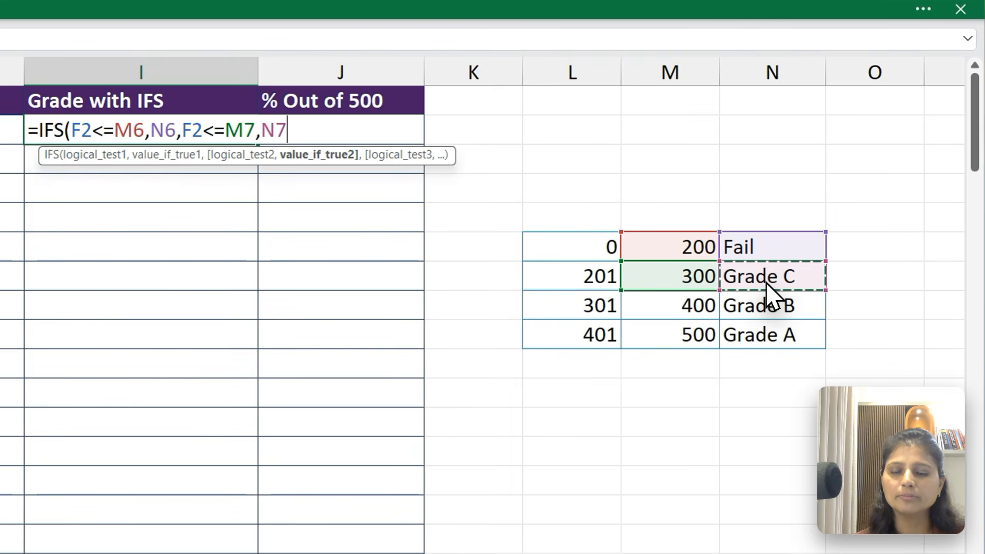
type(",")
type("F")
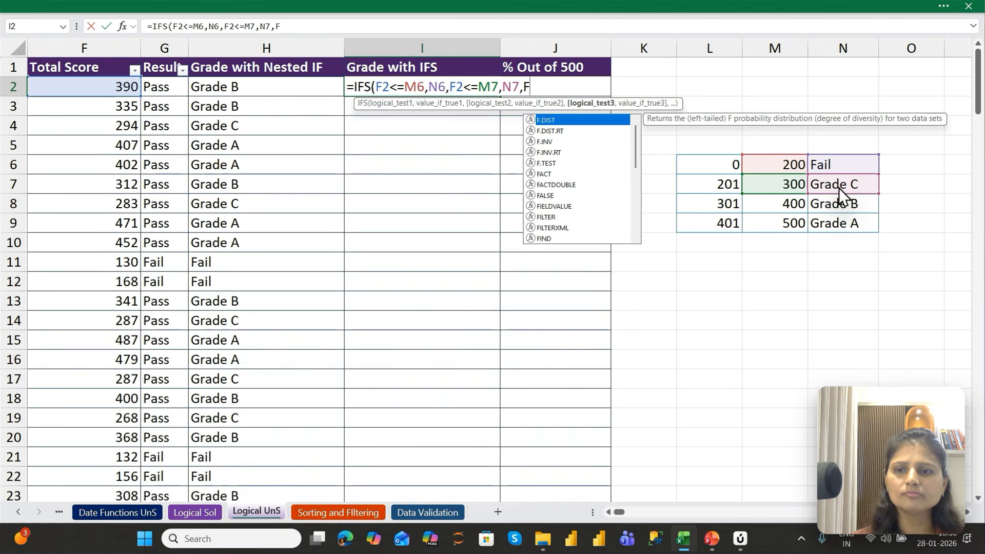
type("2<=")
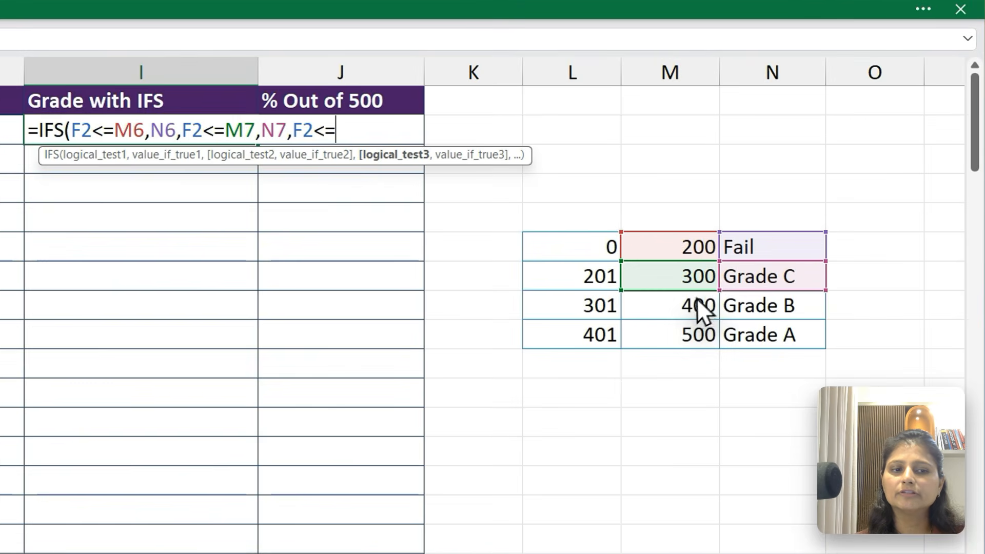
Add the third IFS test F2<=M8 with N8 as its result, referencing the Grade B row
left_click(785, 205)
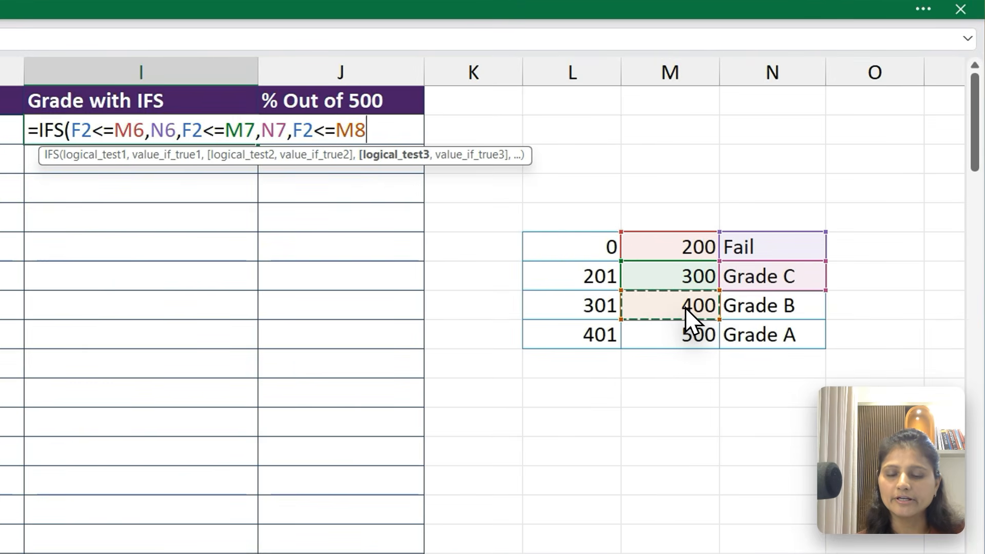
type(",")
left_click(764, 304)
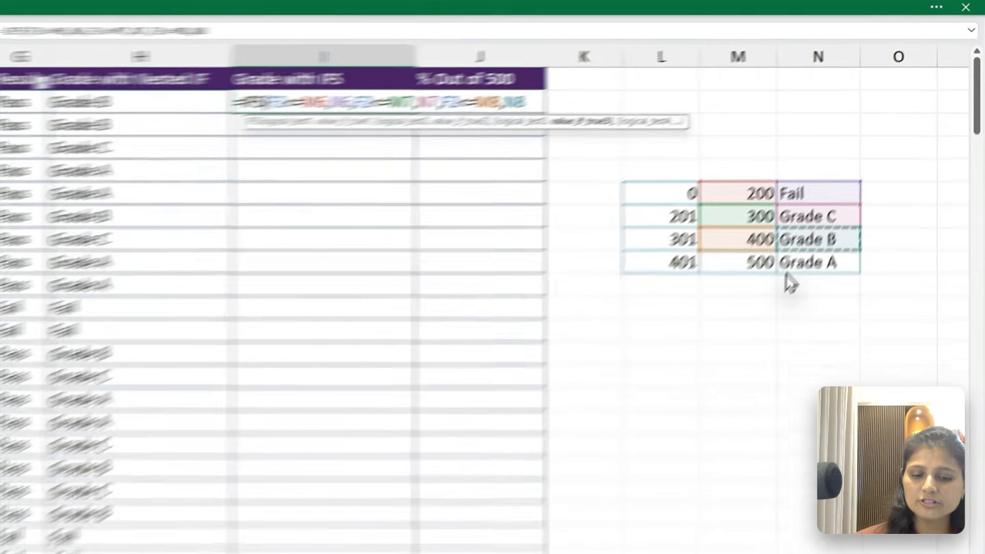
type(",")
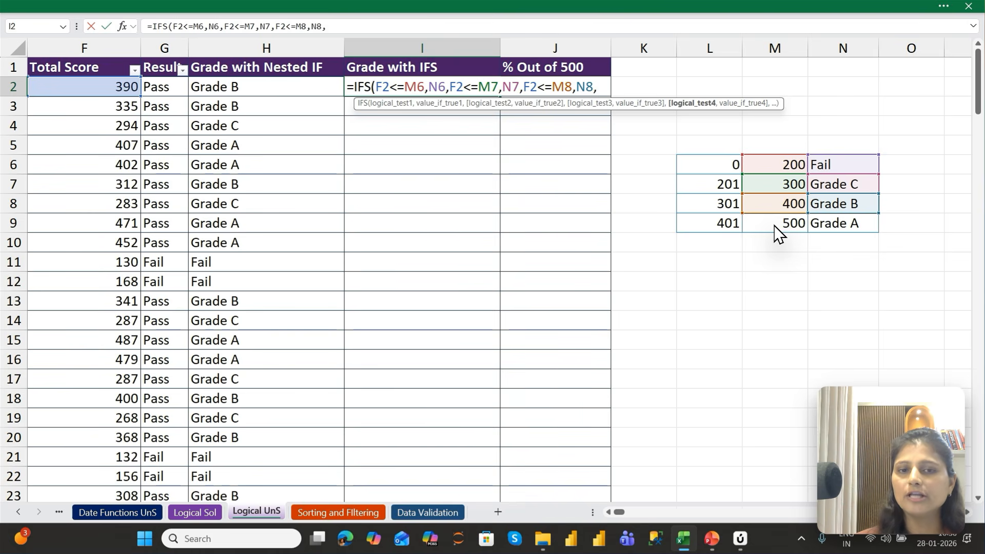
Add the fourth IFS test F2<=M9 with N9 as its result for Grade A, and commit I2's formula
type("F2<=")
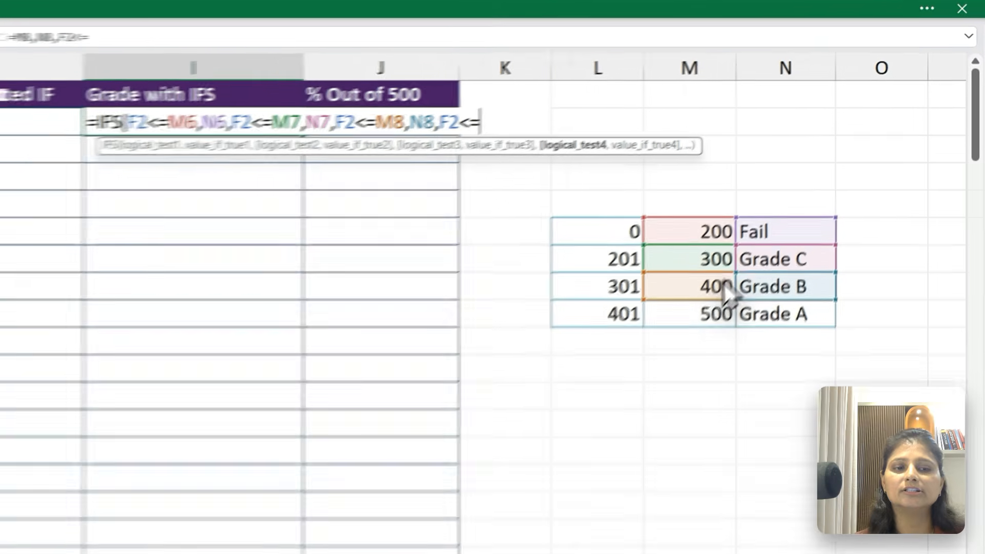
left_click(706, 310)
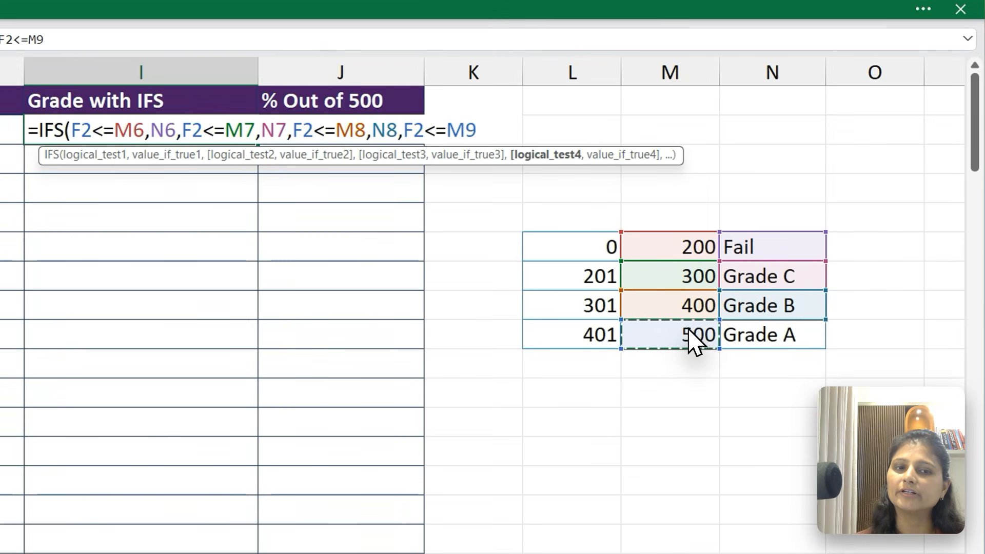
type(",")
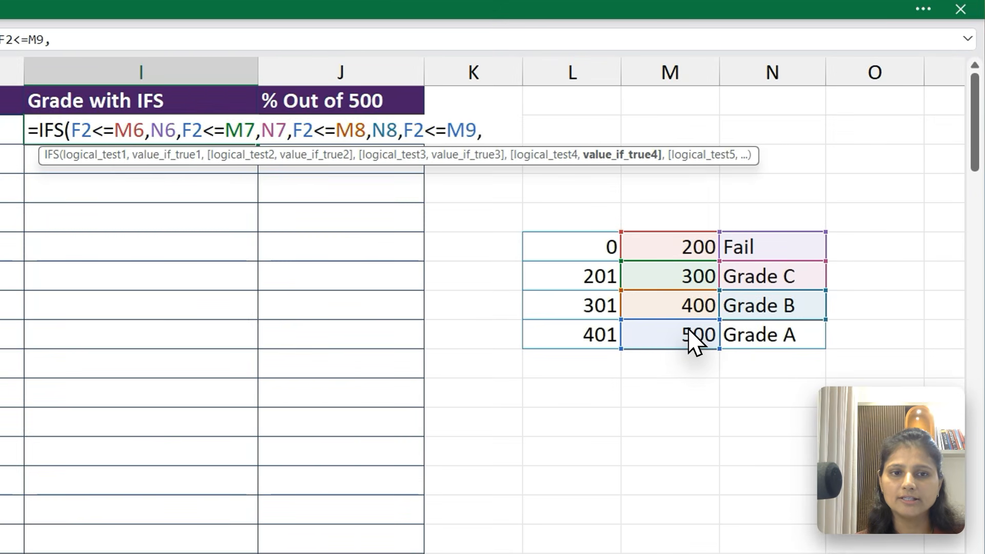
left_click(760, 336)
key("Return")
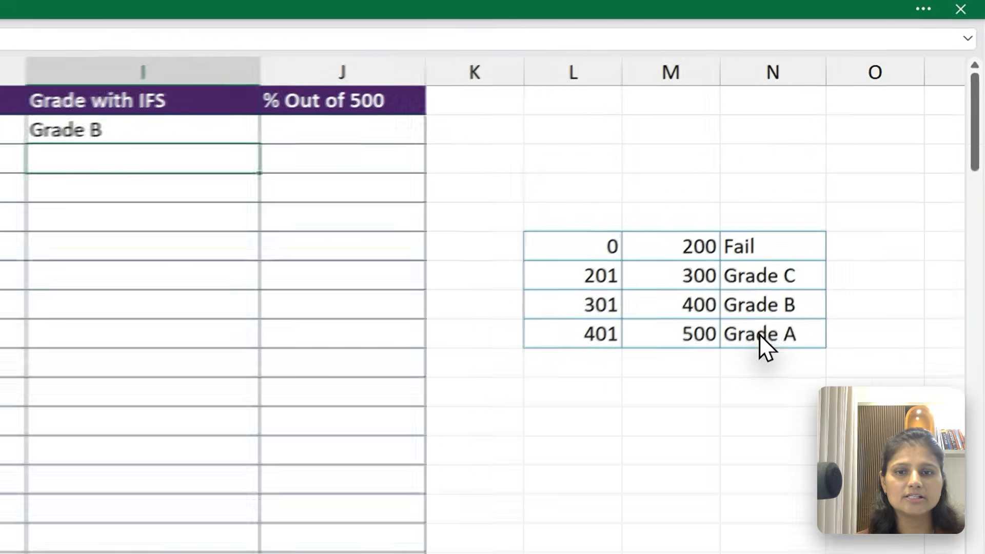
Fill I2's IFS formula down the Grade with IFS column
key("Up")
scroll(835, 224, "left", 3)
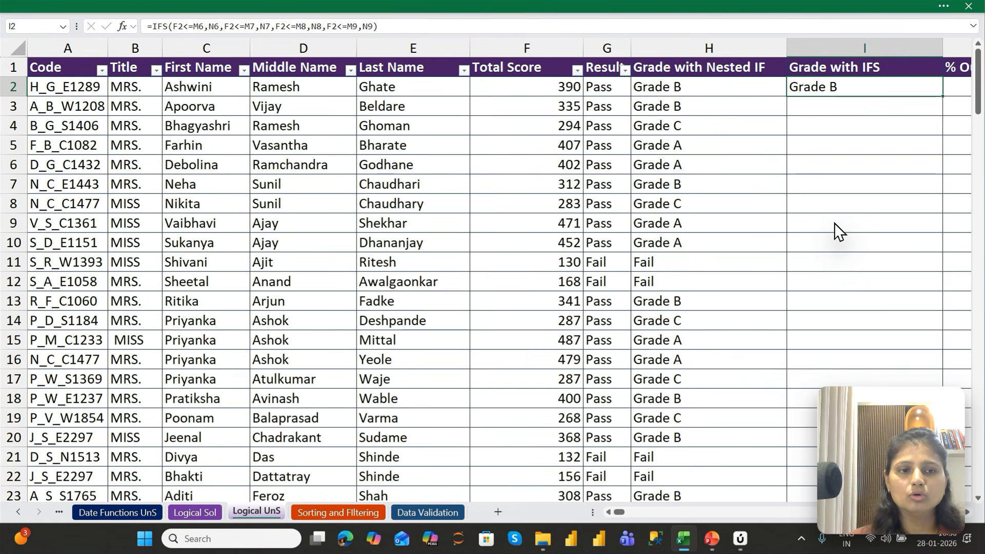
key("Left")
key("Right")
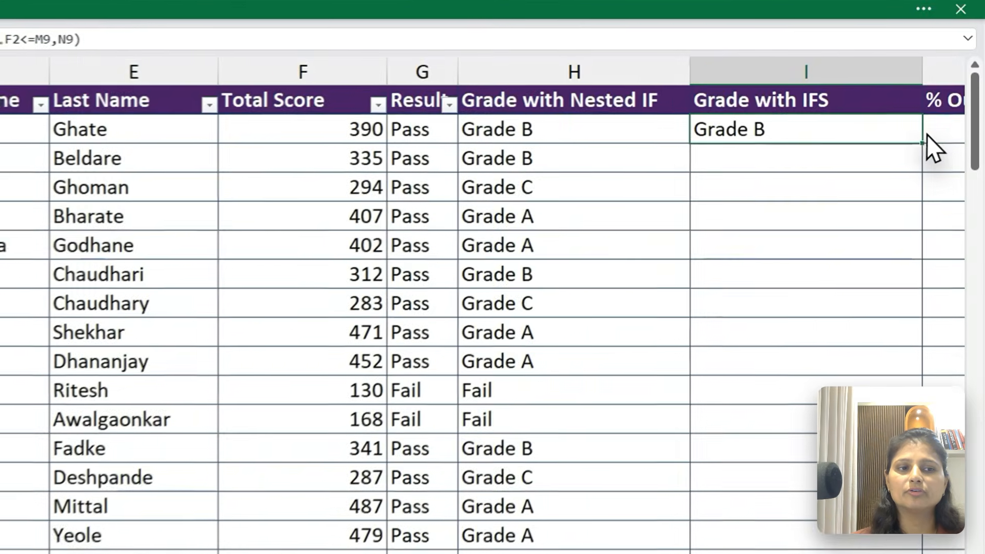
double_click(942, 97)
key("Right")
key("Right")
key("Right")
key("Right")
key("Right")
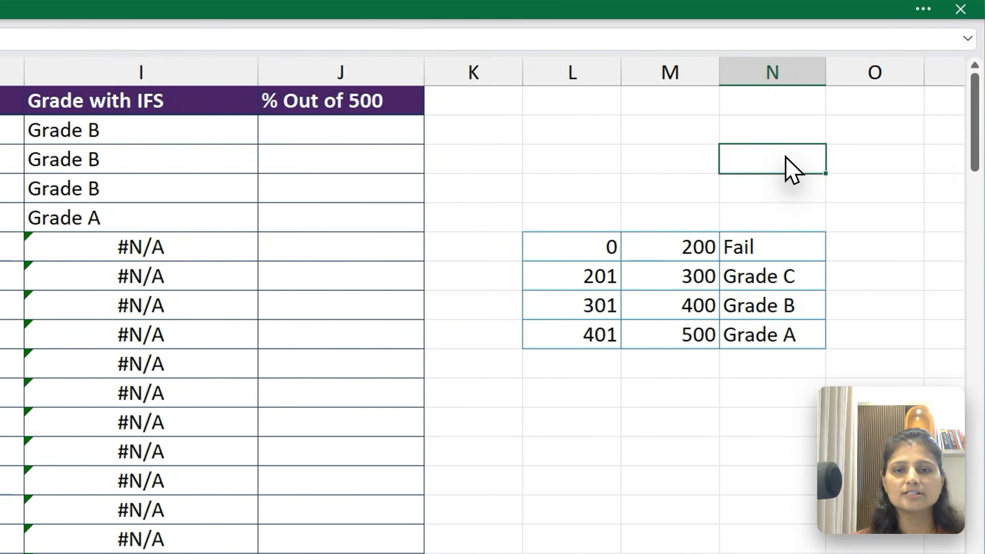
Examine the filled Grade with IFS results from I2 down to the last data row, and return to I2
left_click(149, 132)
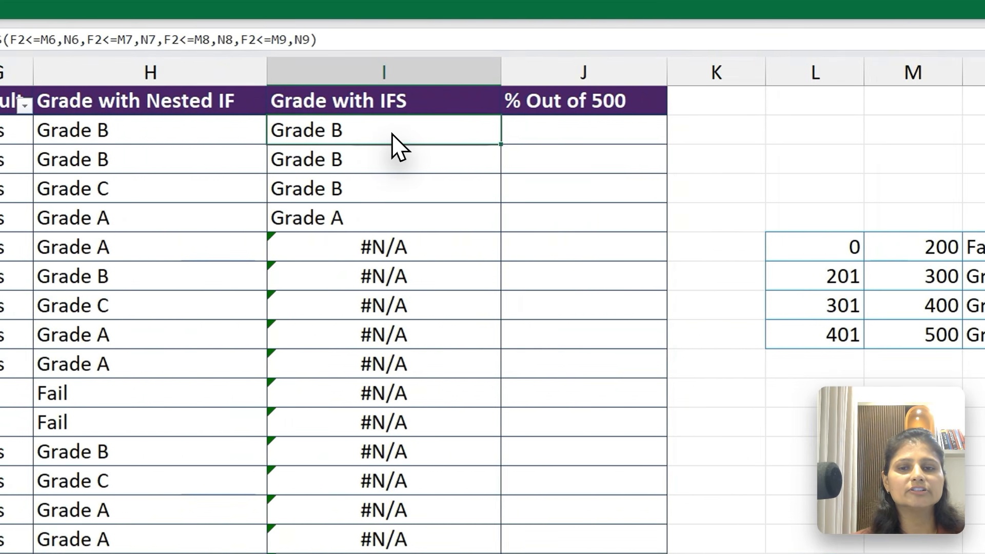
key("shift+Down")
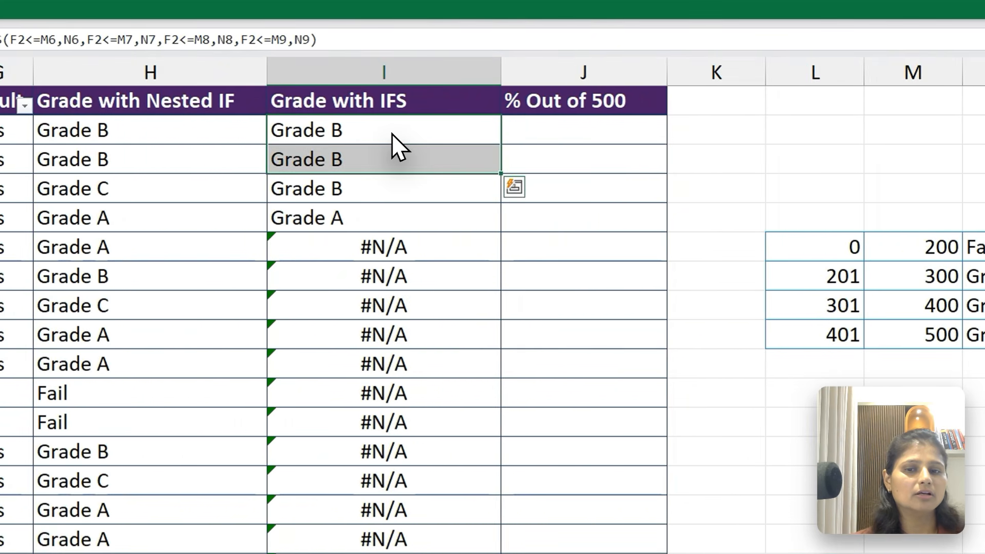
key("Down")
key("Down")
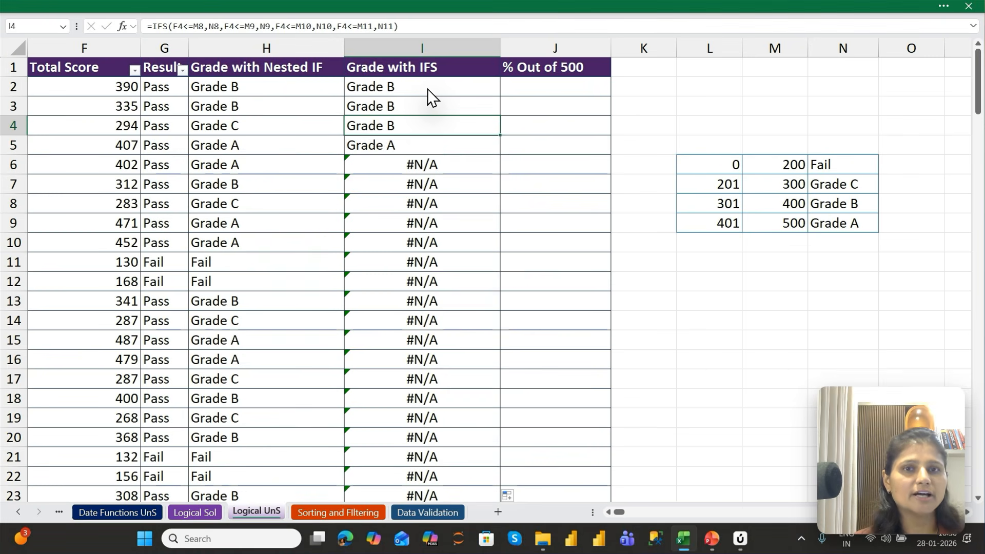
key("shift+Down")
key("shift+Down")
key("shift+Down")
key("shift+Down")
key("shift+Down")
key("shift+Down")
key("shift+Down")
key("shift+Down")
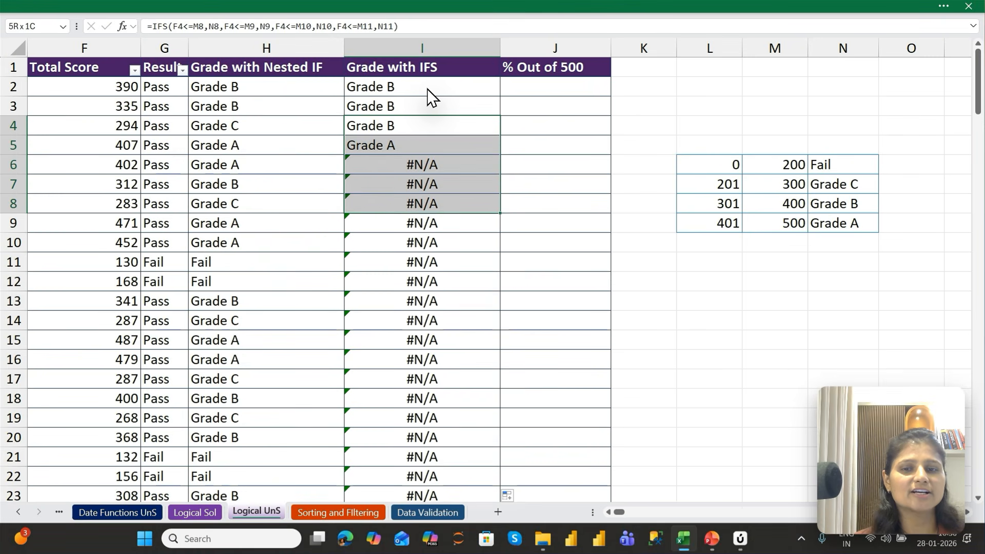
key("shift+Down")
key("ctrl+Down")
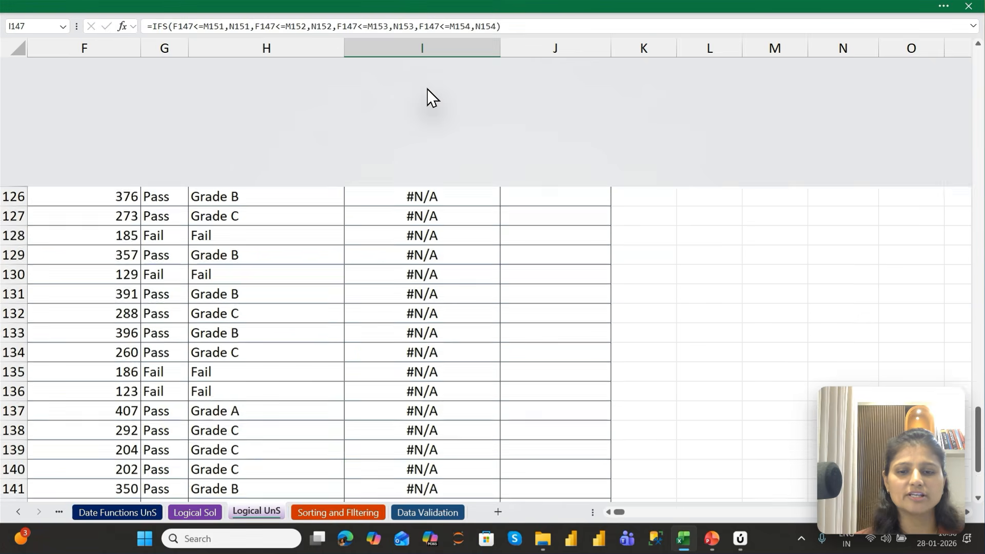
key("ctrl+Up")
key("Down")
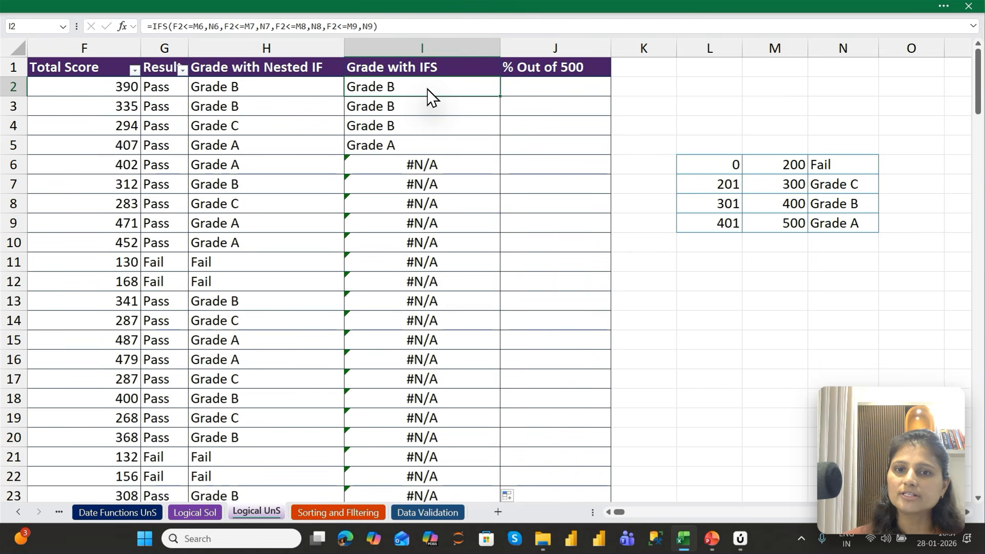
Inspect the IFS formulas in I2 through I7 one by one to see which grade-table cells each references
double_click(427, 88)
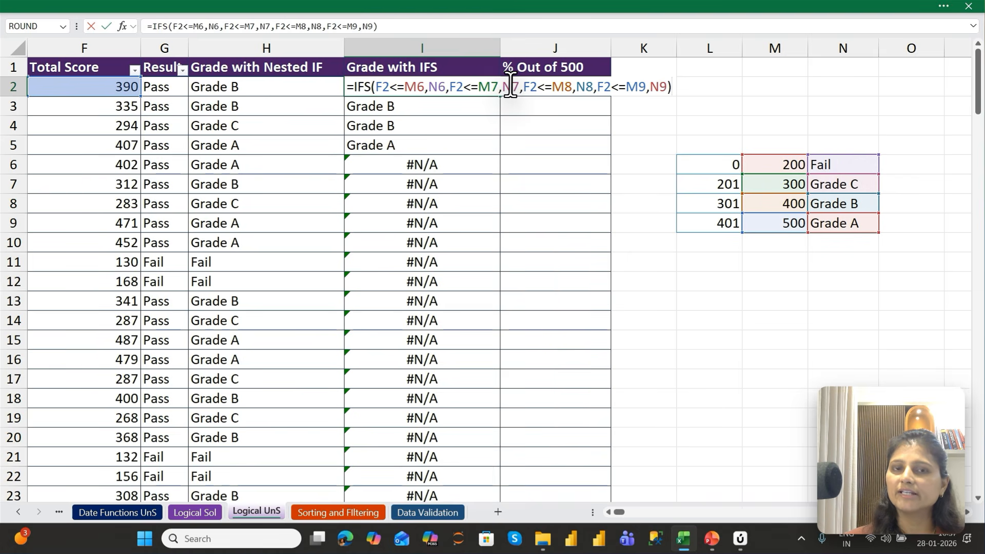
key("Return")
key("F2")
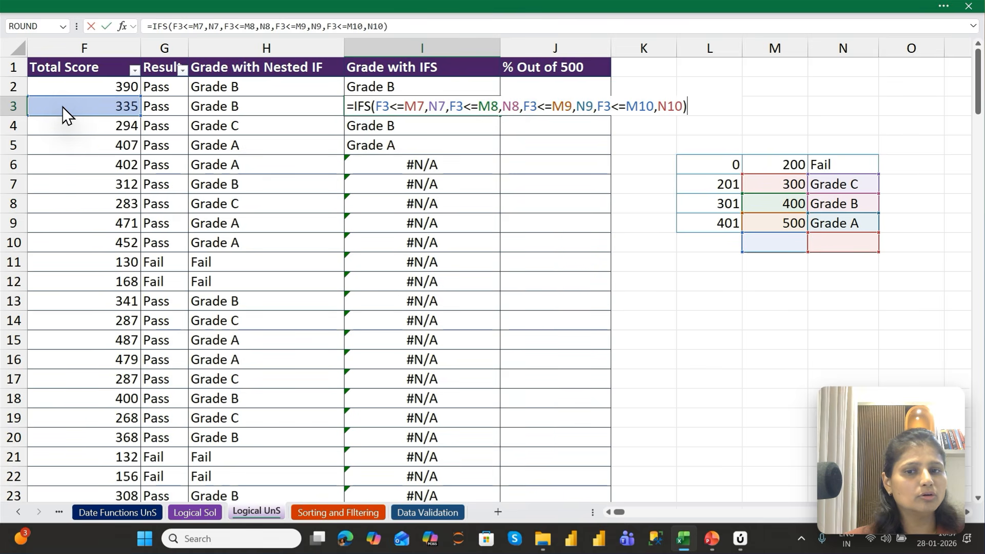
key("Return")
key("F2")
key("Return")
key("F2")
key("Return")
key("F2")
key("Return")
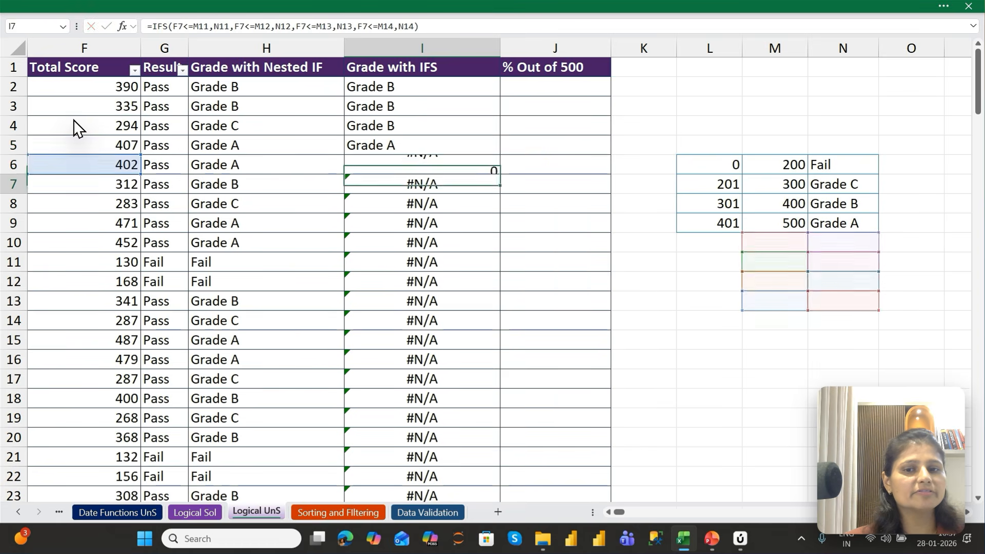
key("F2")
key("Return")
Recheck the grade-table references in the IFS formulas of I2, I3 and I4, and return to I2
key("ctrl+Up")
key("Down")
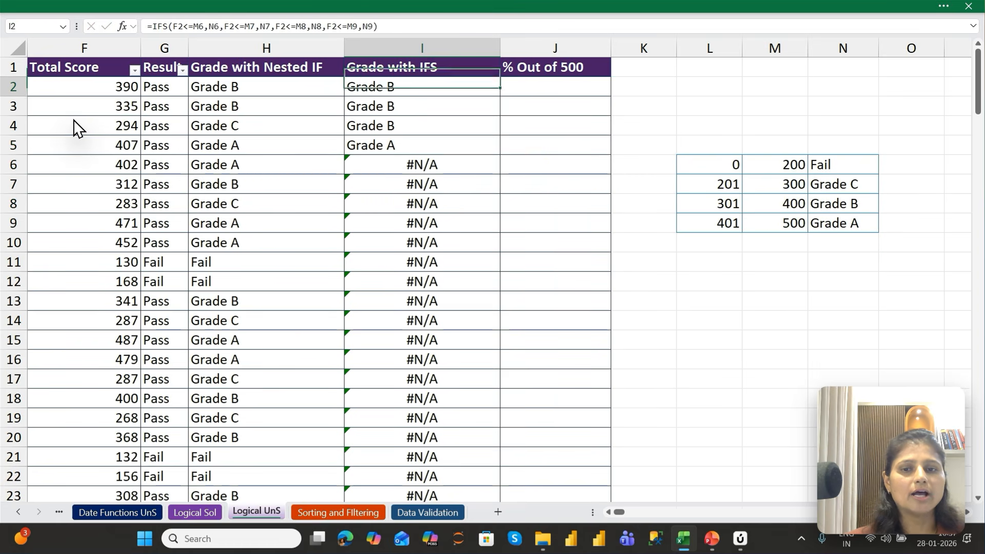
key("F2")
key("Return")
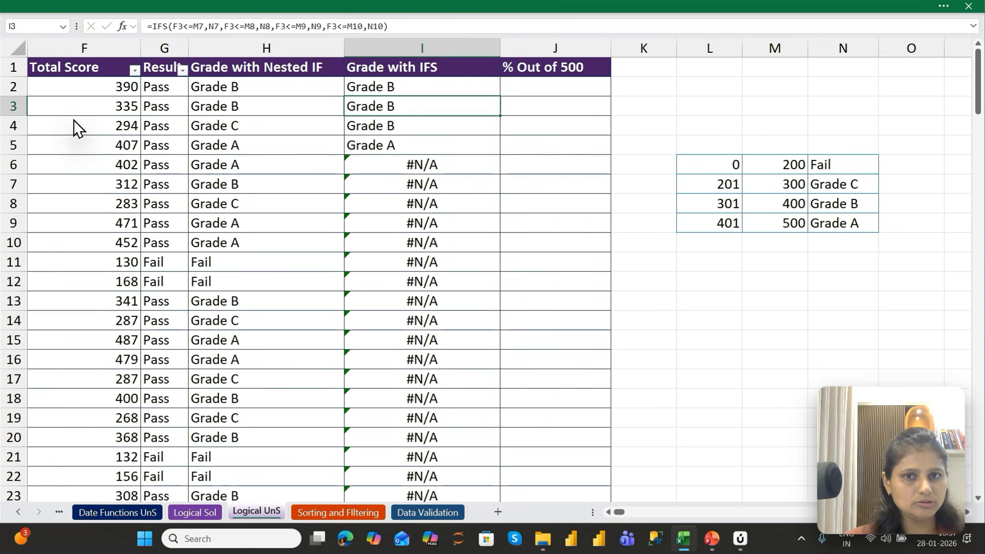
key("F2")
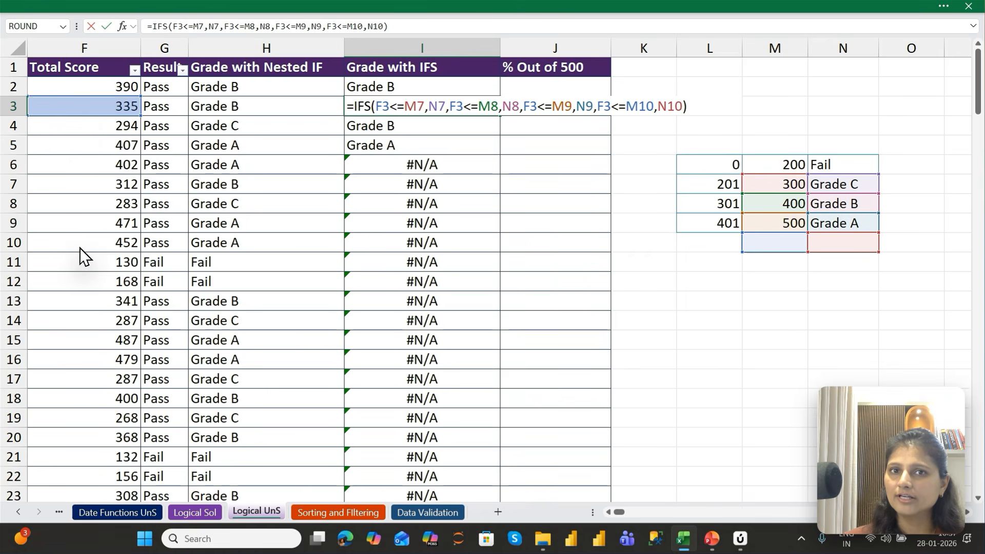
key("Return")
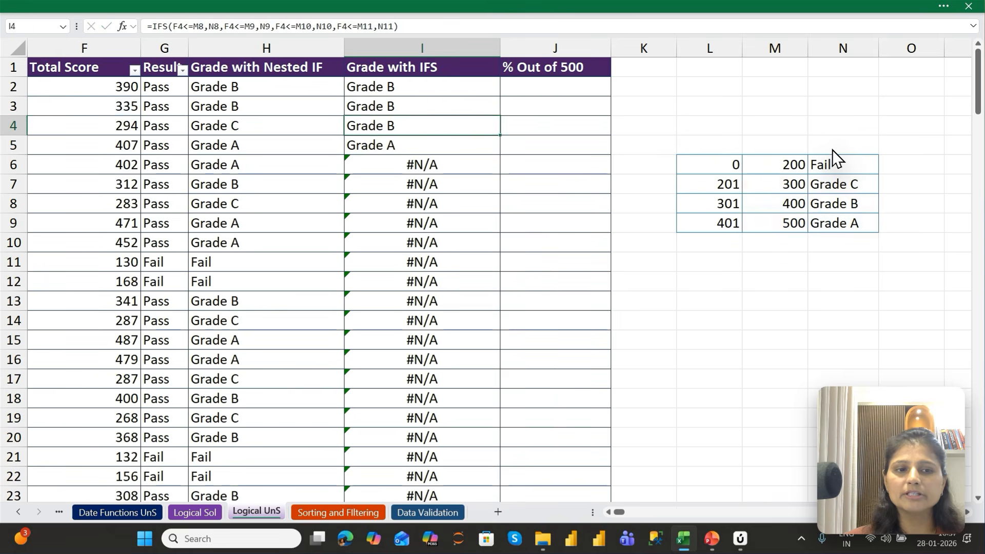
key("F2")
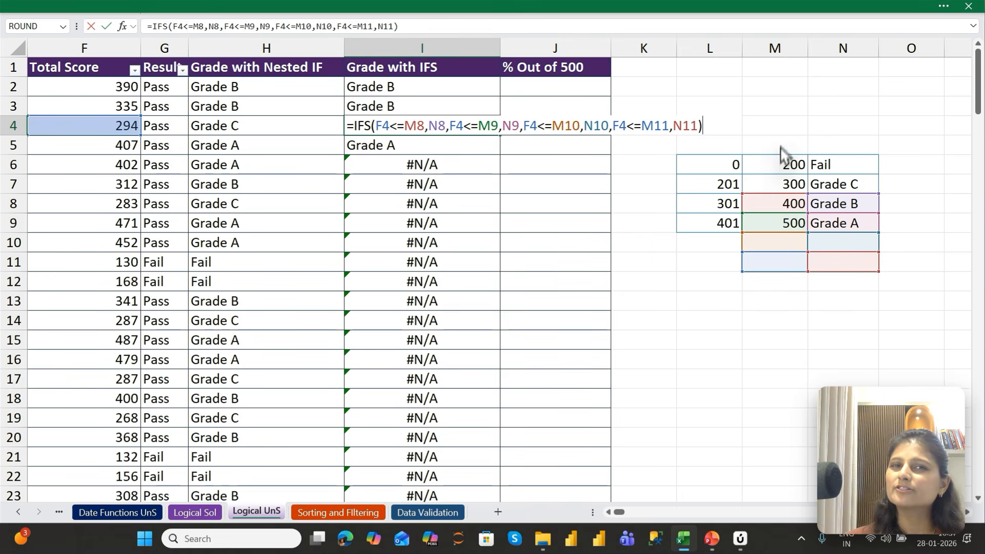
key("Return")
key("Up")
key("Up")
key("Up")
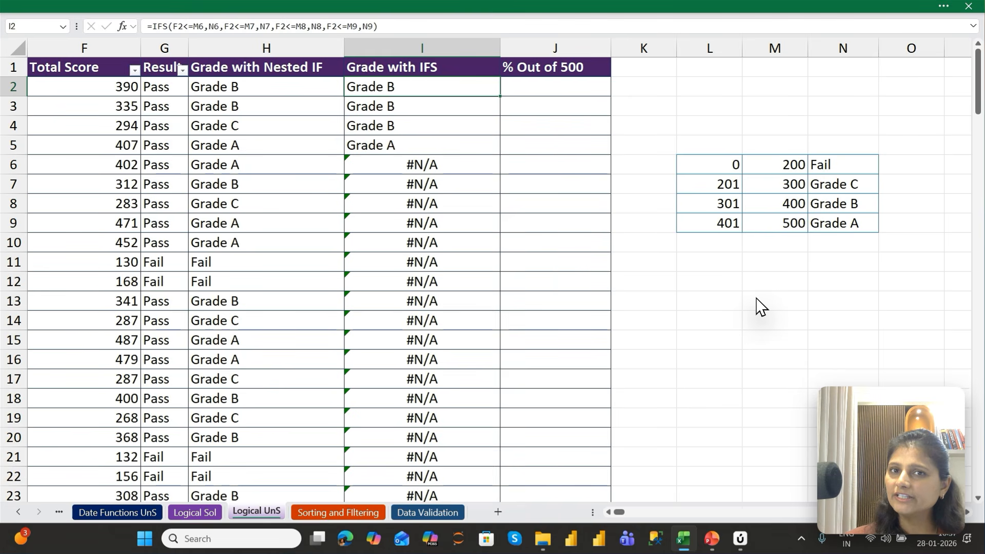
Make the first test's references in I2's IFS formula absolute, as $M$6 and $N$6
key("F2")
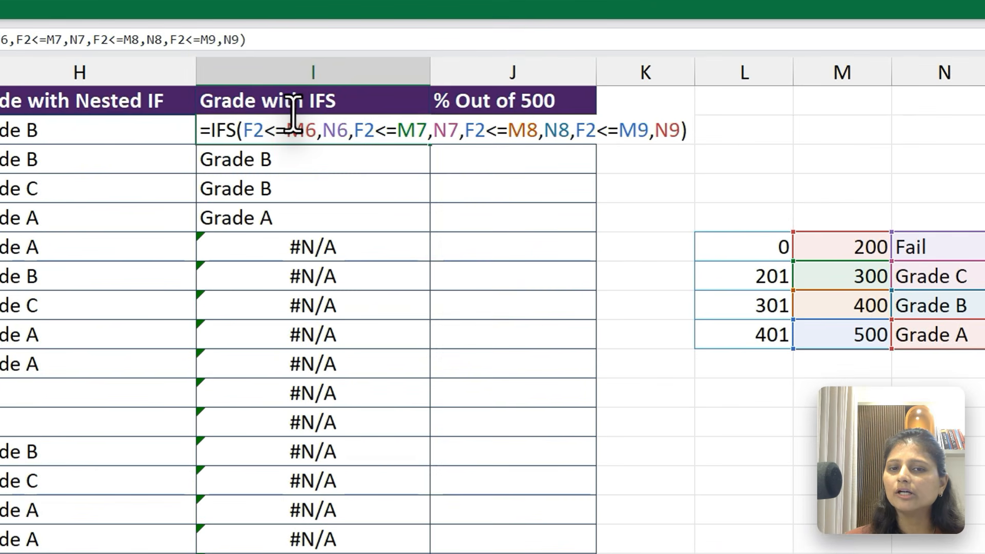
left_click(408, 84)
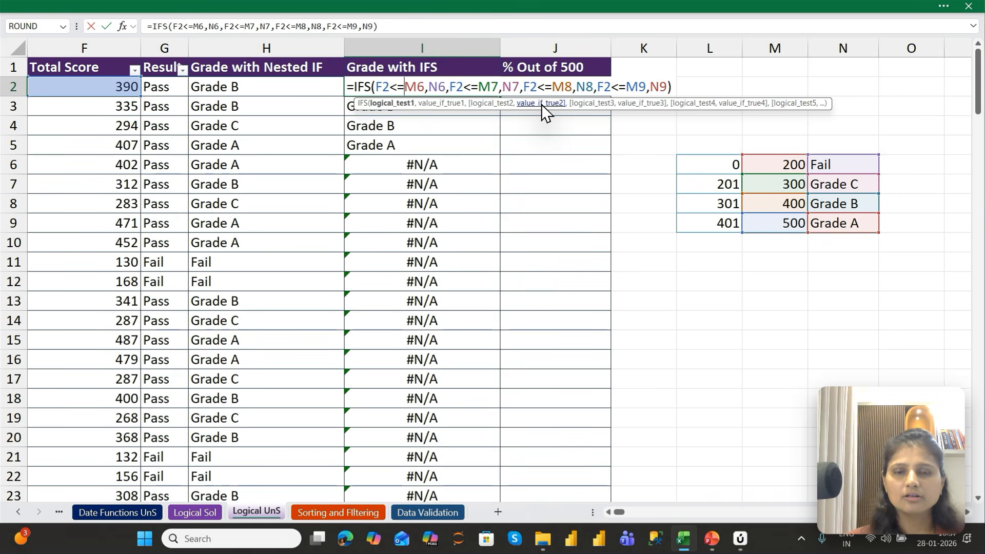
type("$")
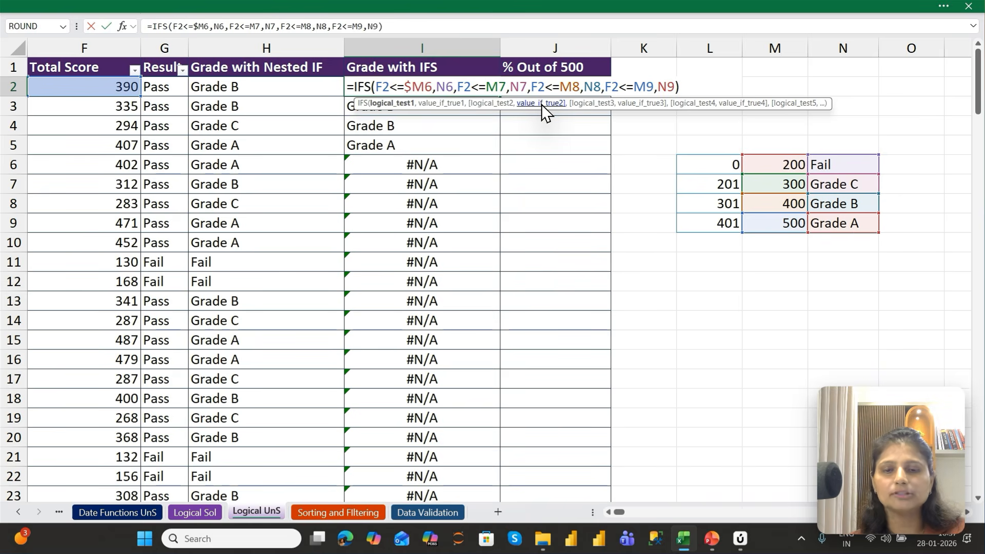
type("$")
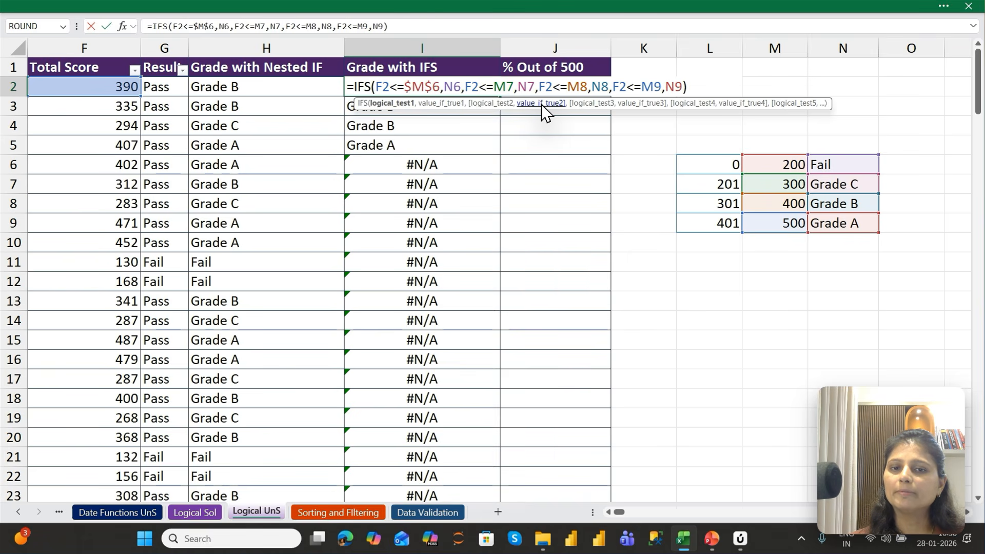
key("Right")
key("Right")
type("$")
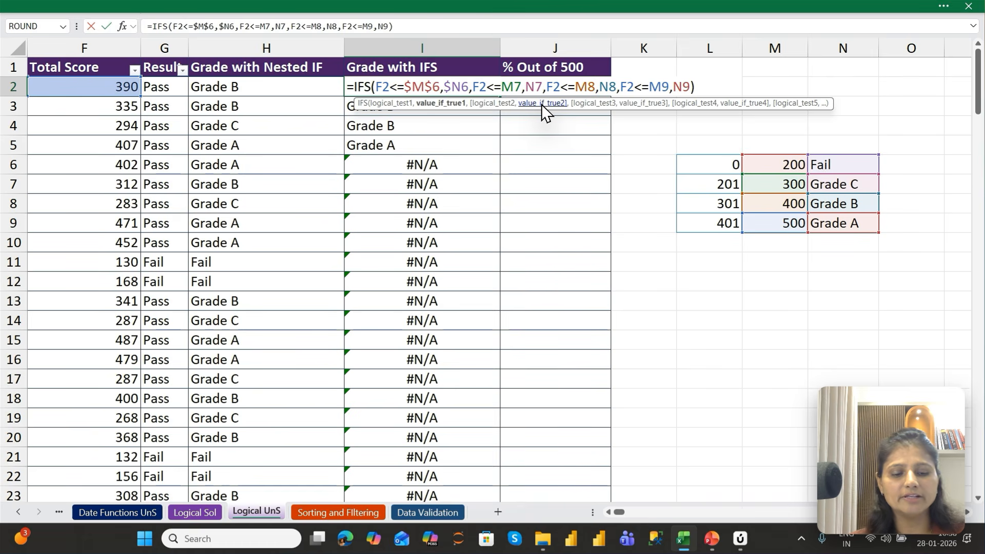
key("Right")
type("$")
key("Return")
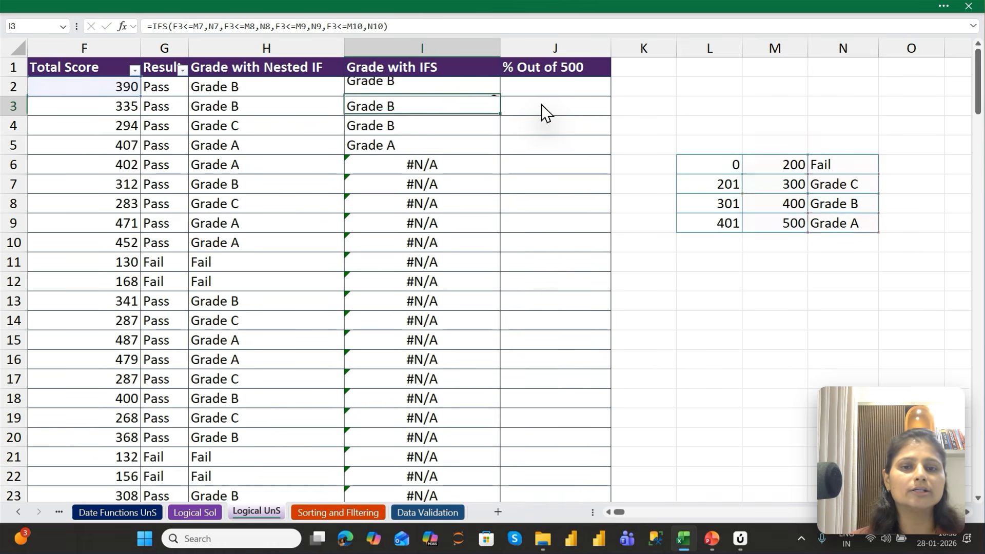
Fill I2's IFS formula, with only $M$6 and $N$6 locked, down the Grade with IFS column
key("Up")
key("ctrl+shift+Down")
key("ctrl+d")
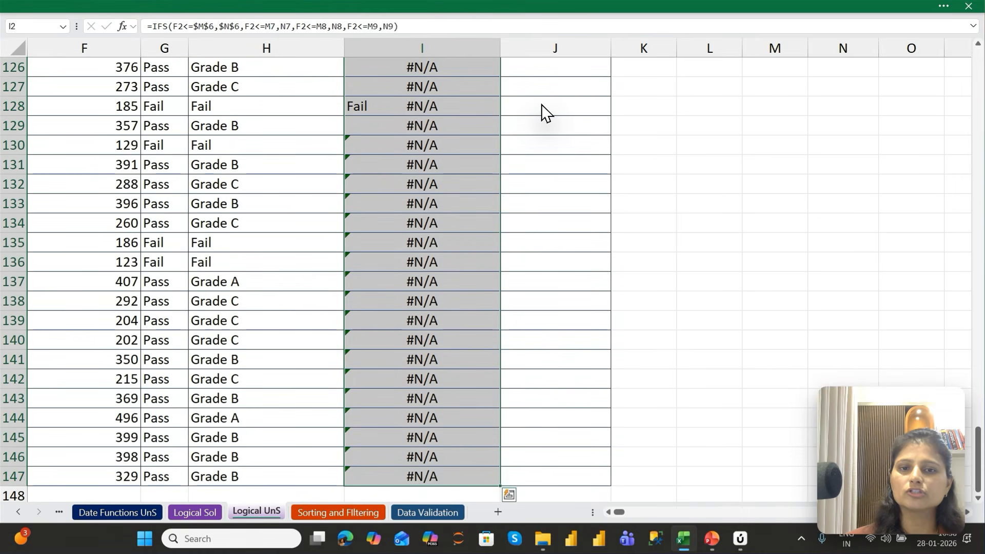
Inspect the IFS formulas in I3 through I6 one by one to see which grade-table references stay fixed and which shift
key("ctrl+Up")
key("Down")
key("Down")
key("Down")
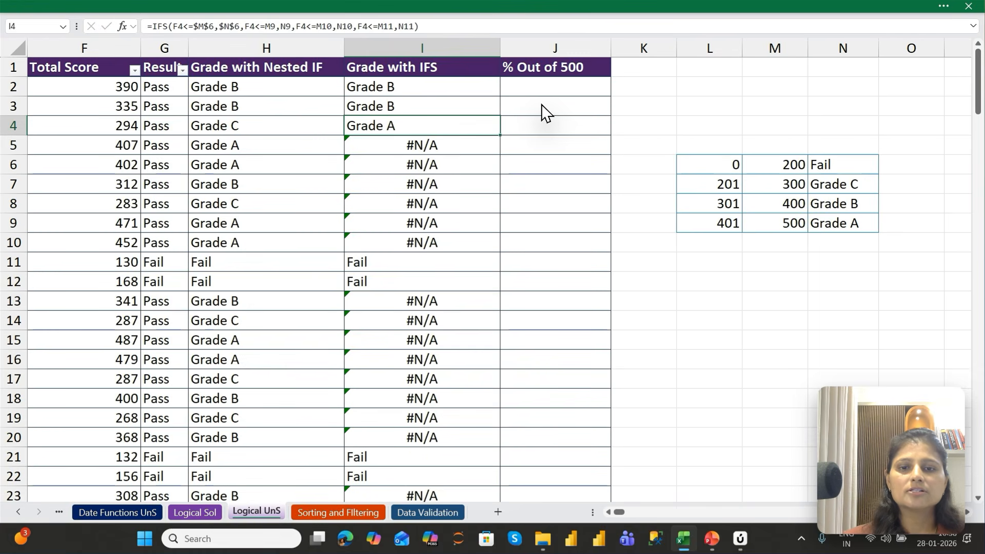
key("Up")
key("F2")
key("Return")
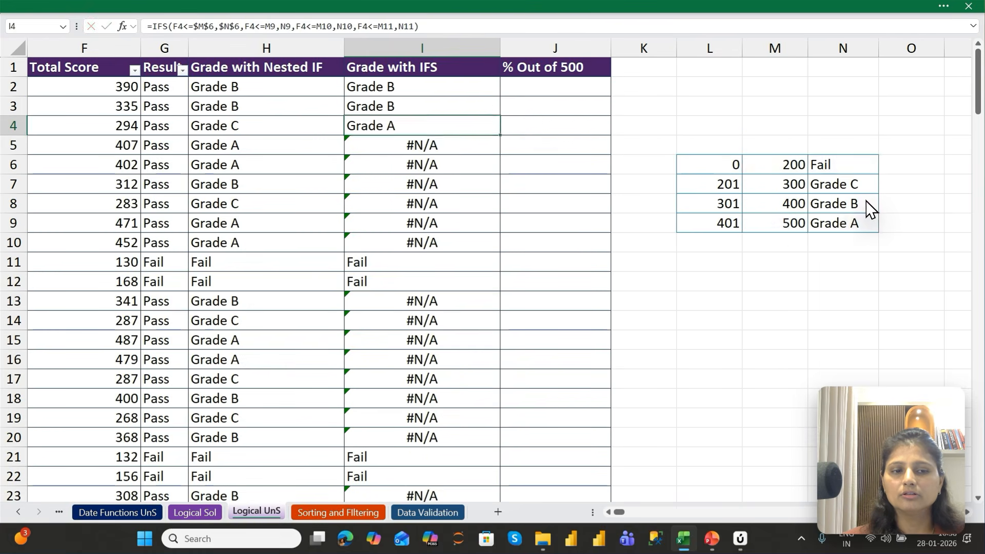
key("F2")
key("Return")
key("F2")
key("Return")
key("F2")
key("Return")
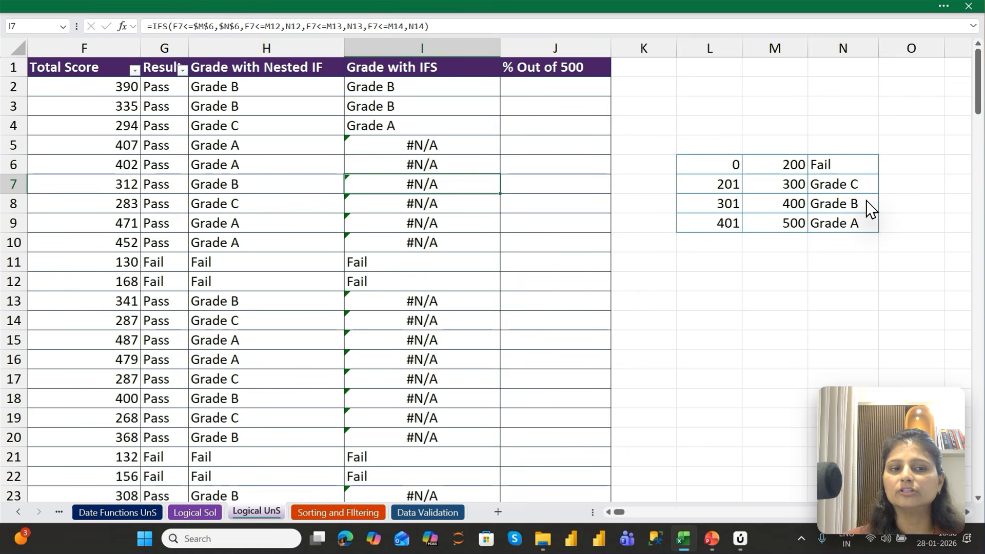
Examine which cells the second, third and fourth tests in I7's IFS formula reference, and return to I2
key("F2")
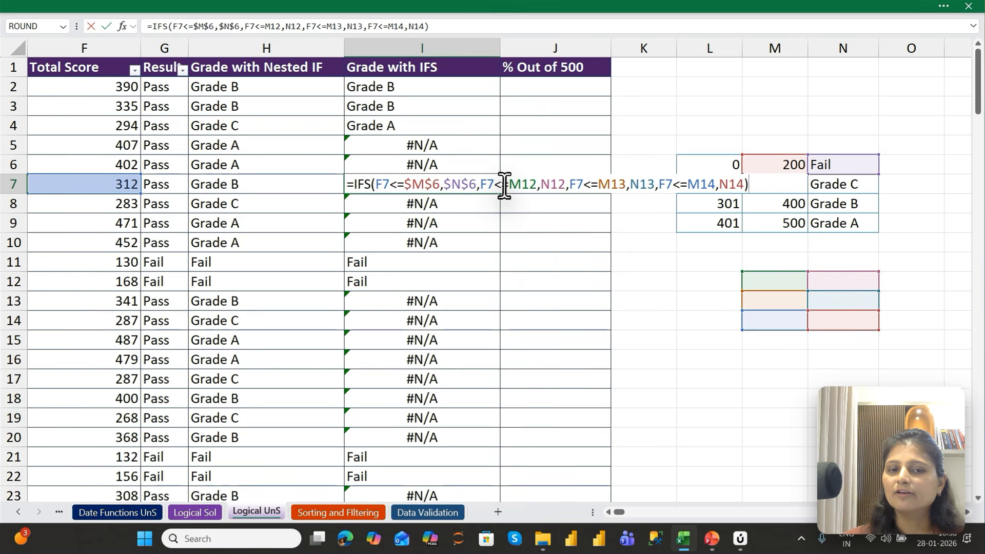
key("Return")
key("Up")
key("Up")
key("Up")
key("Up")
key("Up")
key("Up")
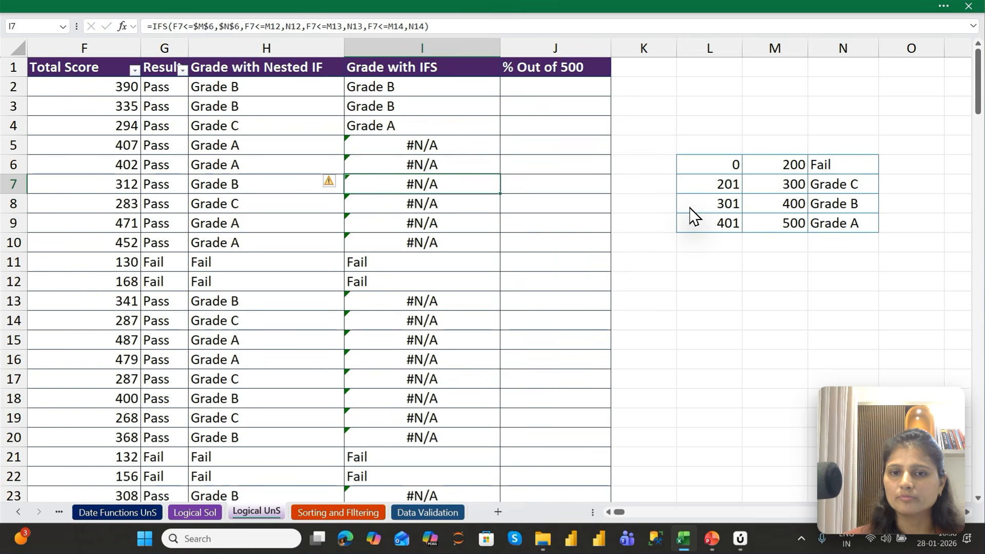
key("Down")
key("Up")
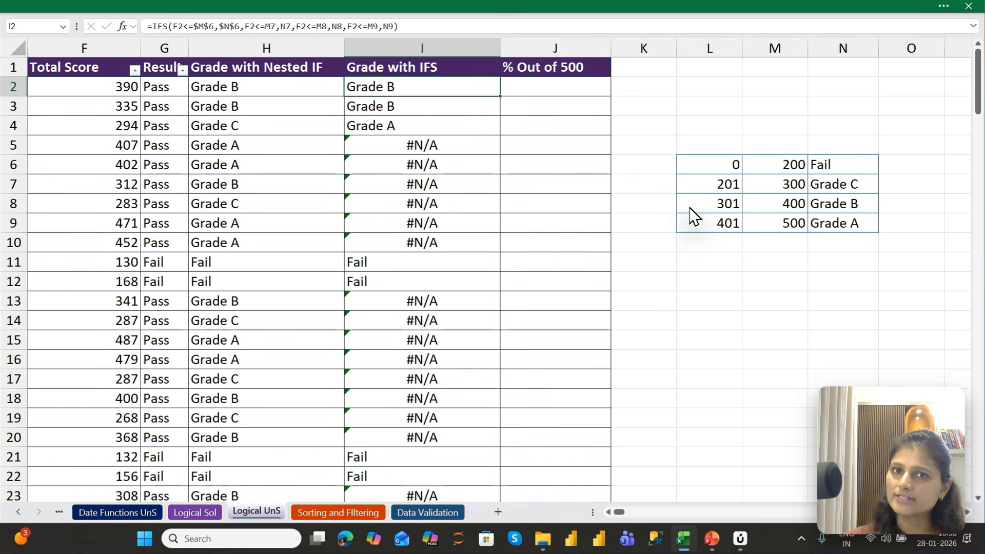
Make the second test's references in I2's IFS formula absolute, as $M$7 and $N$7
key("F2")
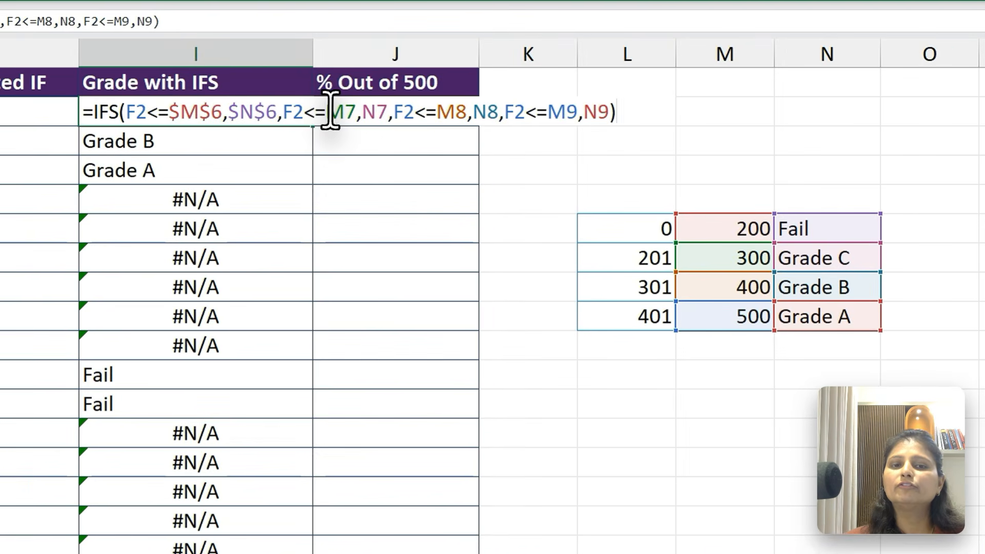
left_click(511, 86)
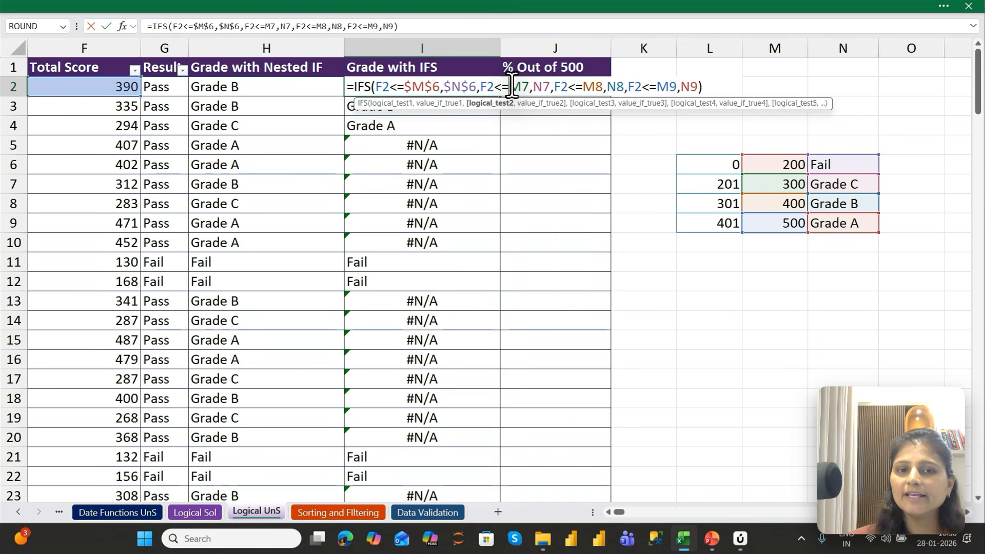
key("F4")
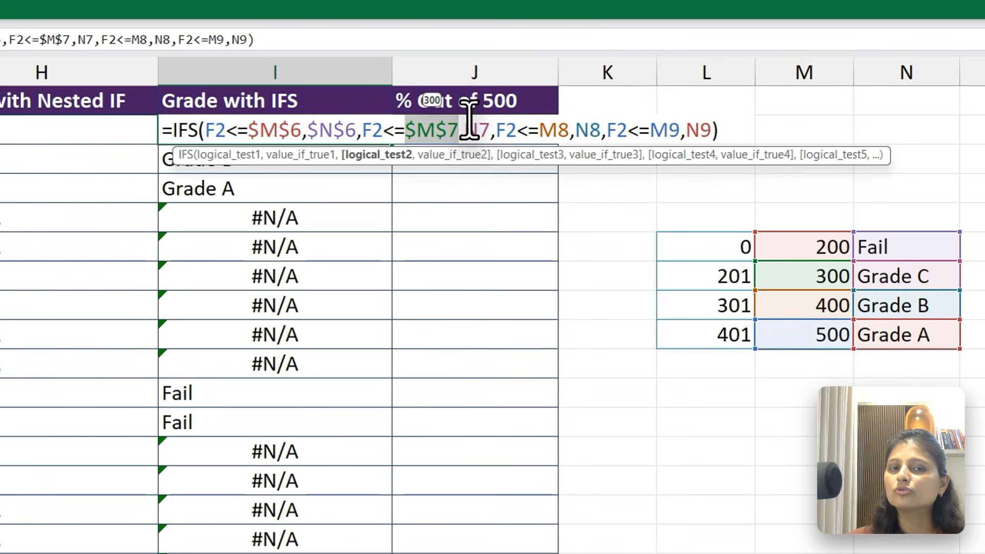
left_click(552, 83)
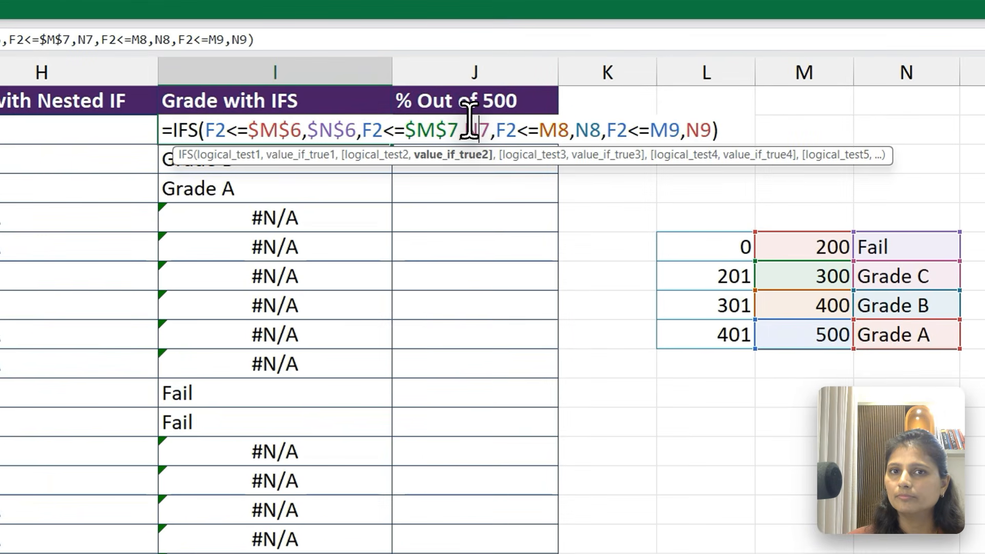
key("F4")
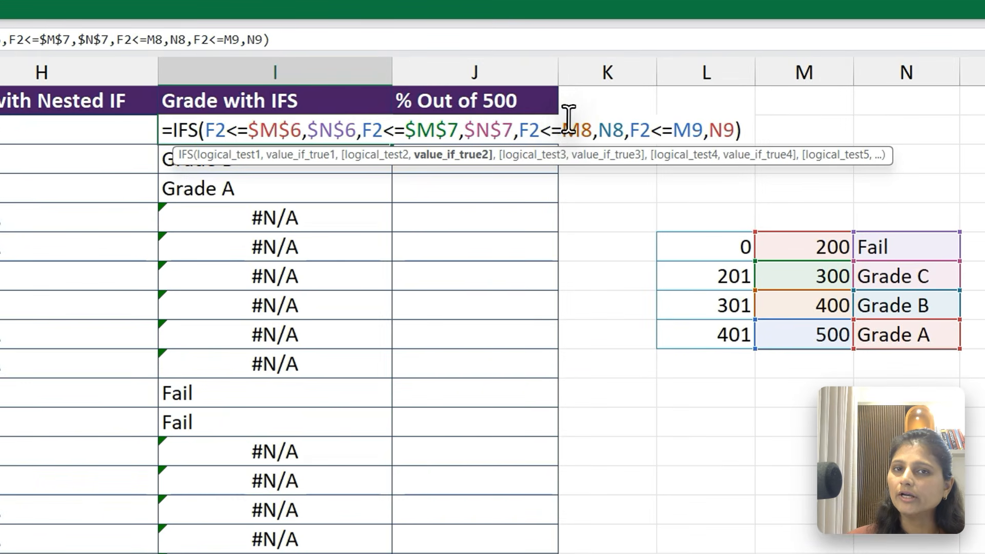
Lock the third and fourth tests' references in I2's IFS formula as $M$8, $N$8, $M$9 and $N$9, and commit the formula
left_click(616, 82)
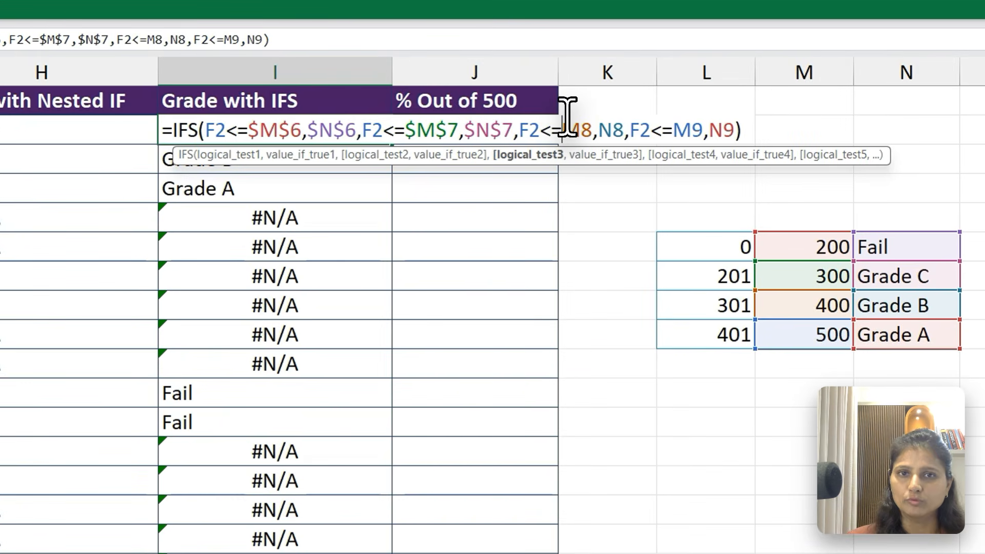
key("F4")
left_click(626, 128)
key("F4")
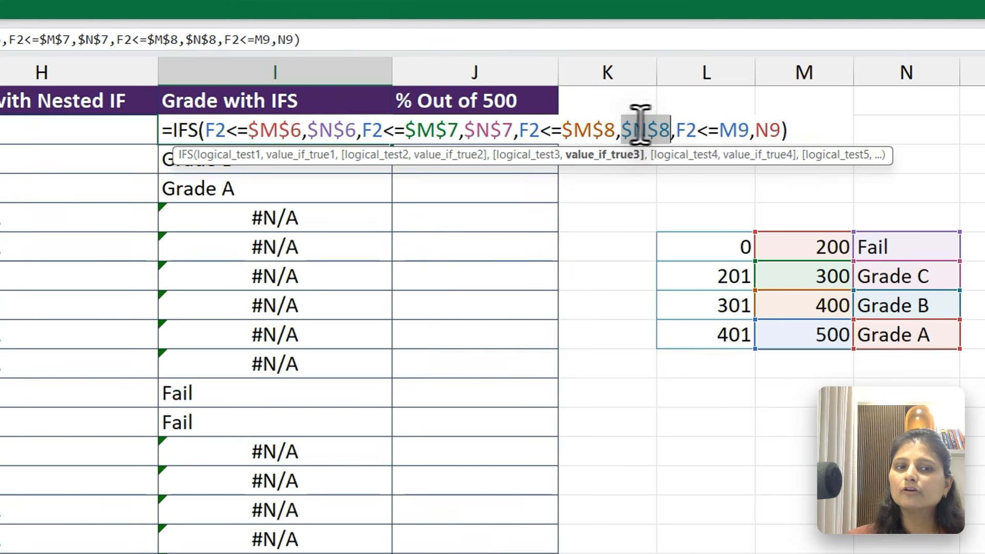
left_click(723, 128)
key("F4")
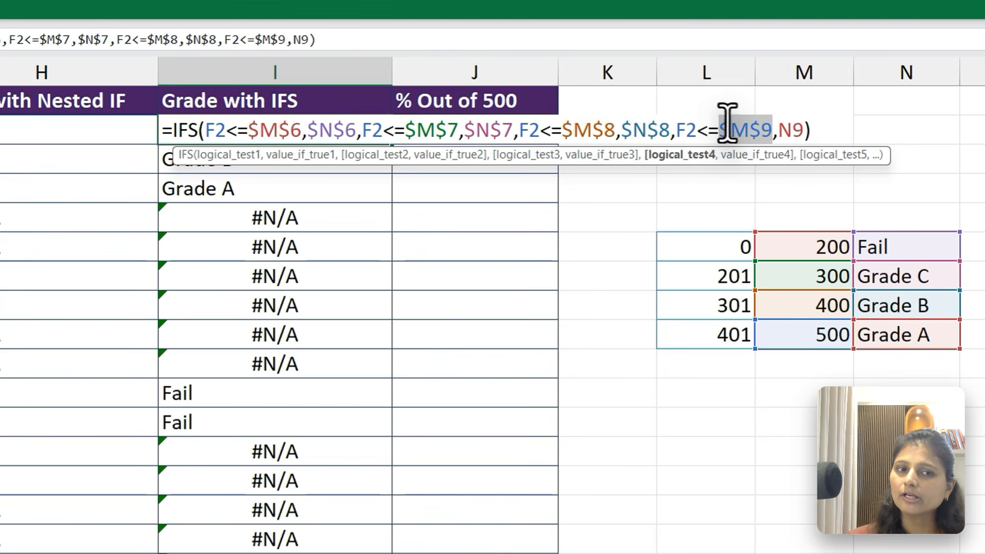
left_click(775, 128)
key("F4")
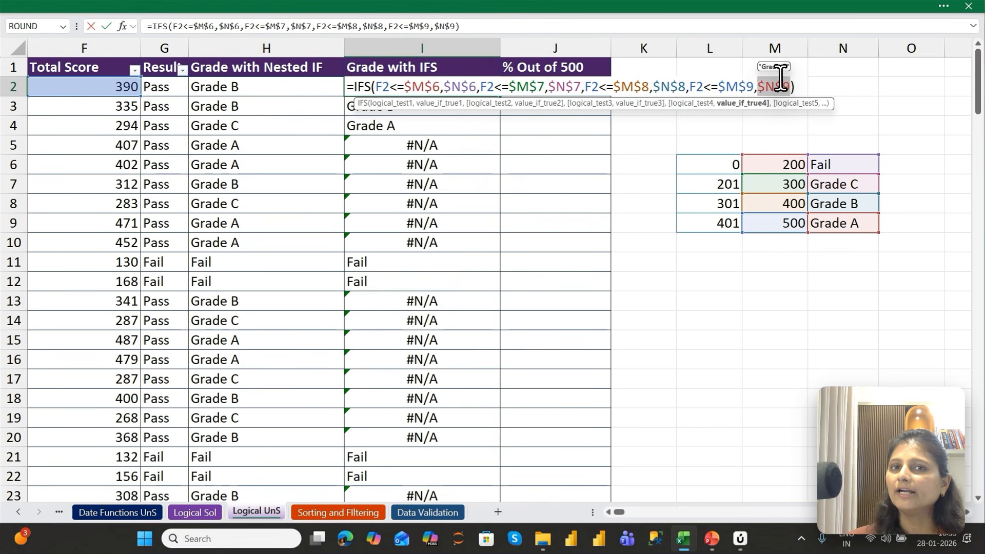
key("ctrl+Return")
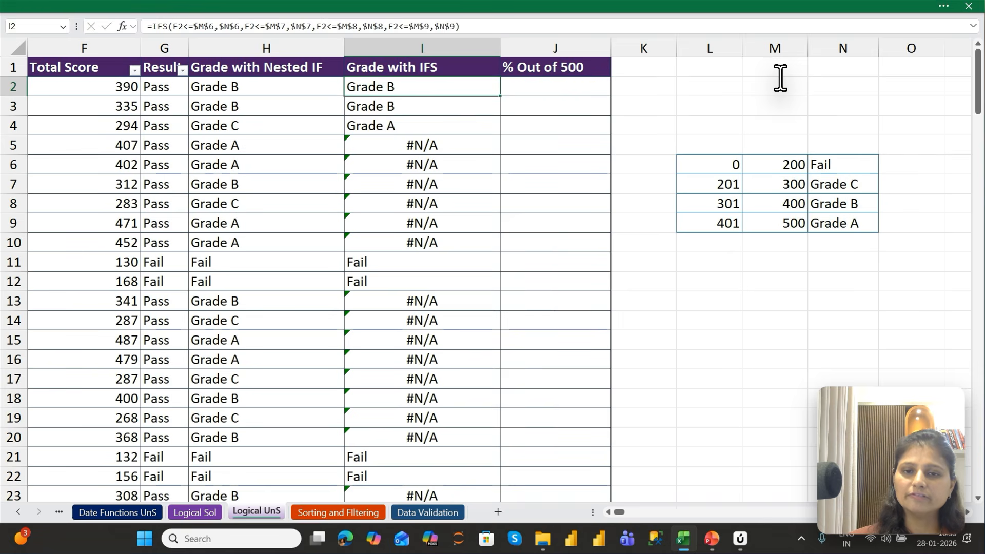
Fill I2's fully locked IFS formula down the Grade with IFS column and return to its header
key("ctrl+shift+Down")
key("ctrl+d")
key("ctrl+Up")
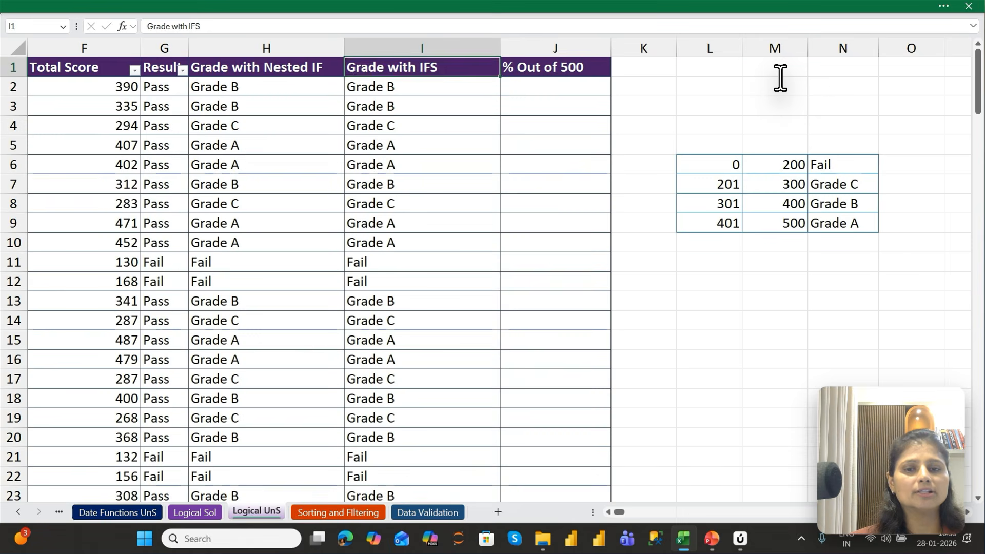
Check the first Grade with IFS results and compare I5 with the nested IF formula in H5
key("Down")
key("Down")
key("Down")
key("Down")
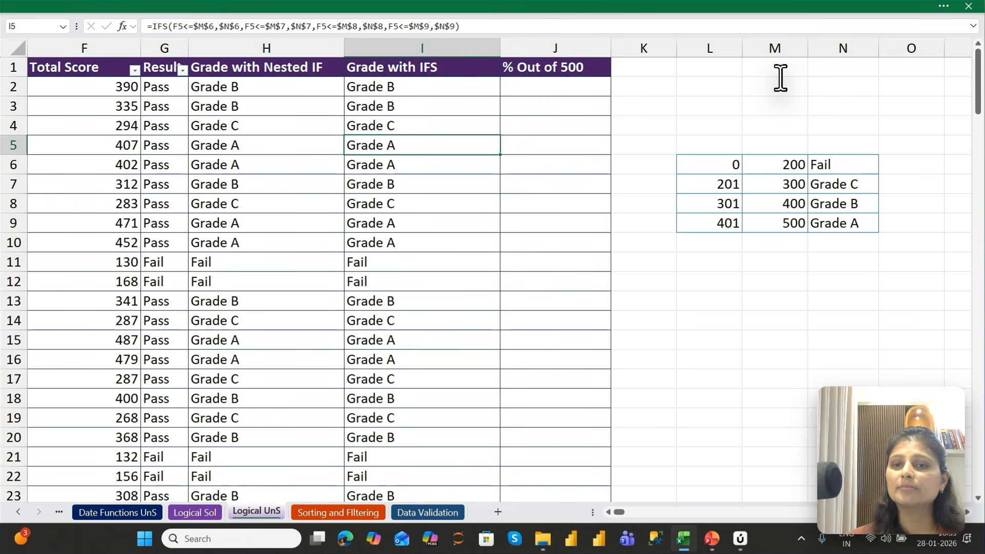
key("Left")
key("Left")
key("Right")
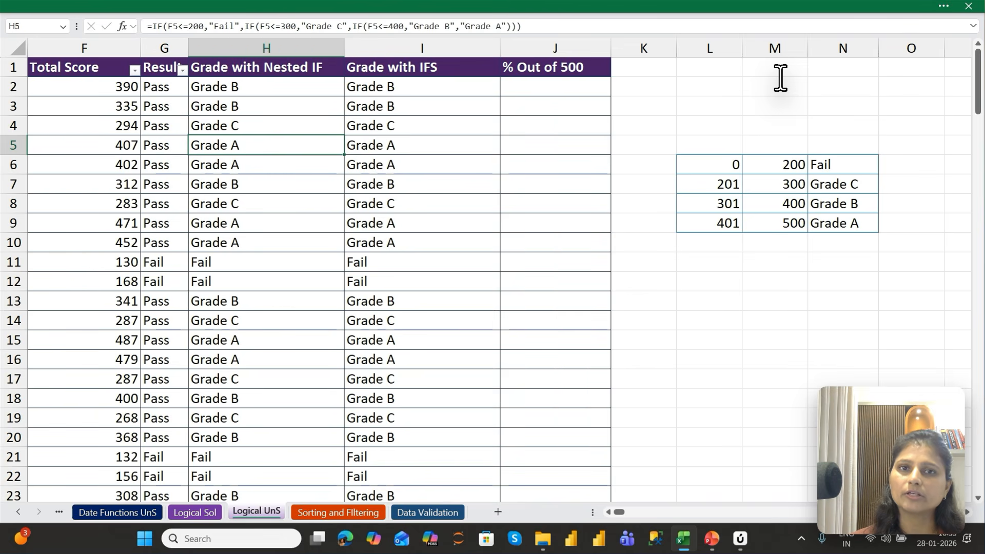
Inspect the grade-table references in the IFS formulas of I7 and I11, and return to I2
key("Right")
key("Down")
key("Down")
key("F2")
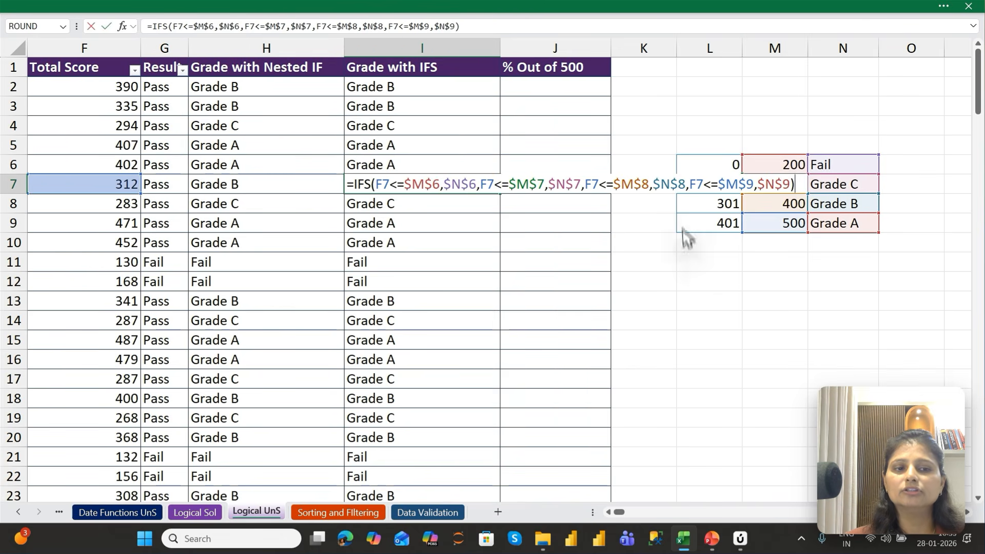
key("Escape")
key("Down")
key("Down")
key("Down")
key("Down")
key("F2")
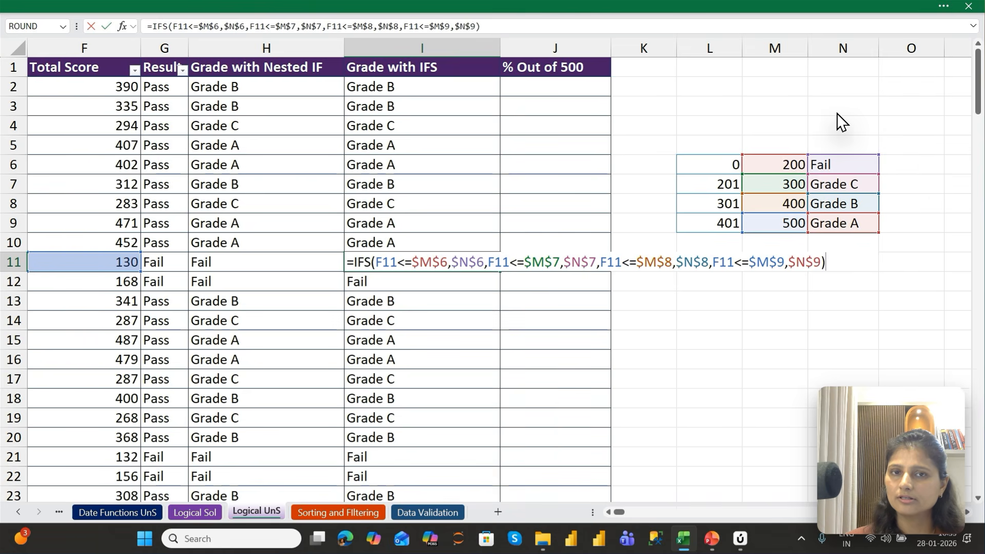
key("Return")
key("Up")
key("Up")
key("Up")
key("Up")
key("Up")
key("Up")
key("Up")
key("Up")
key("Up")
key("Up")
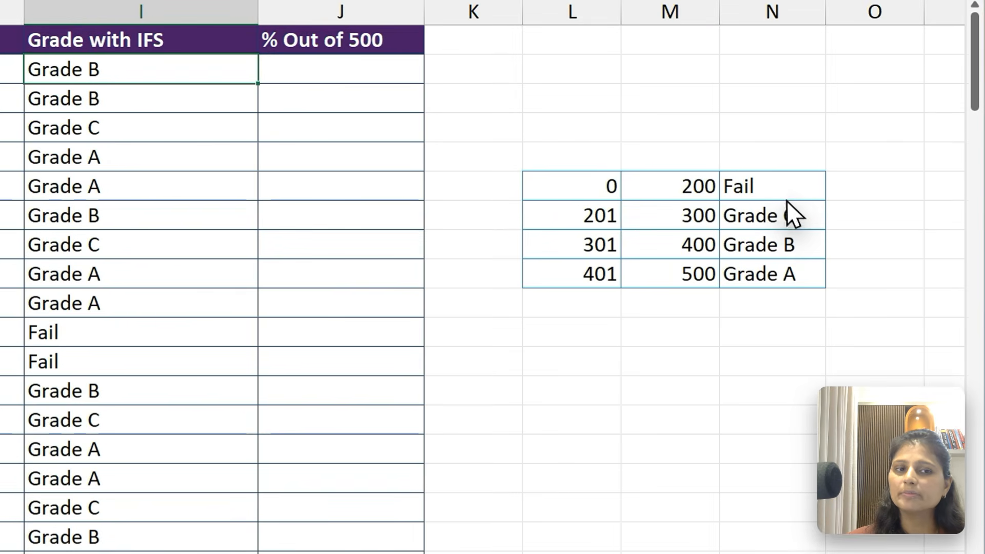
Replace the grade table's labels Fail, Grade C, Grade B and Grade A in N6:N9 with 4, 3, 2 and 1
left_click(850, 168)
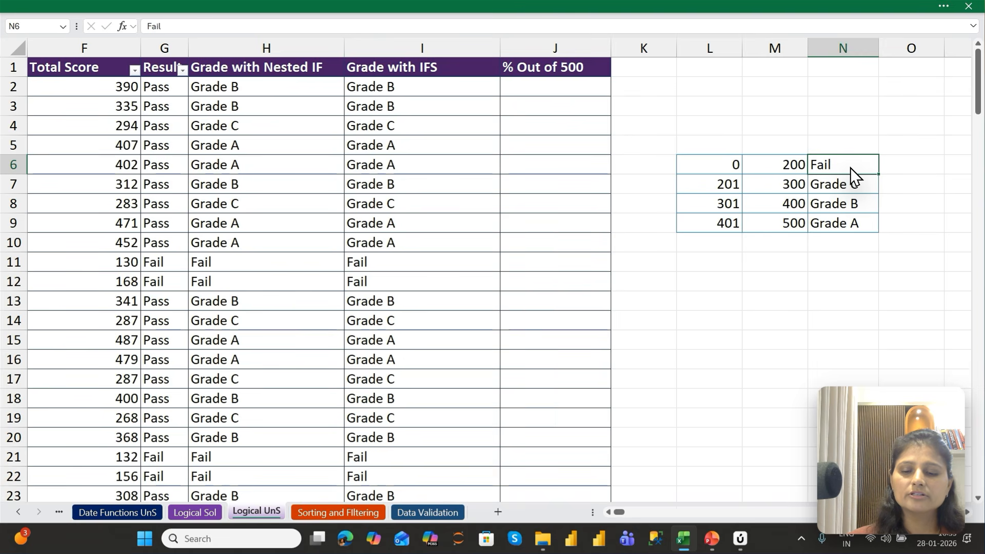
key("Down")
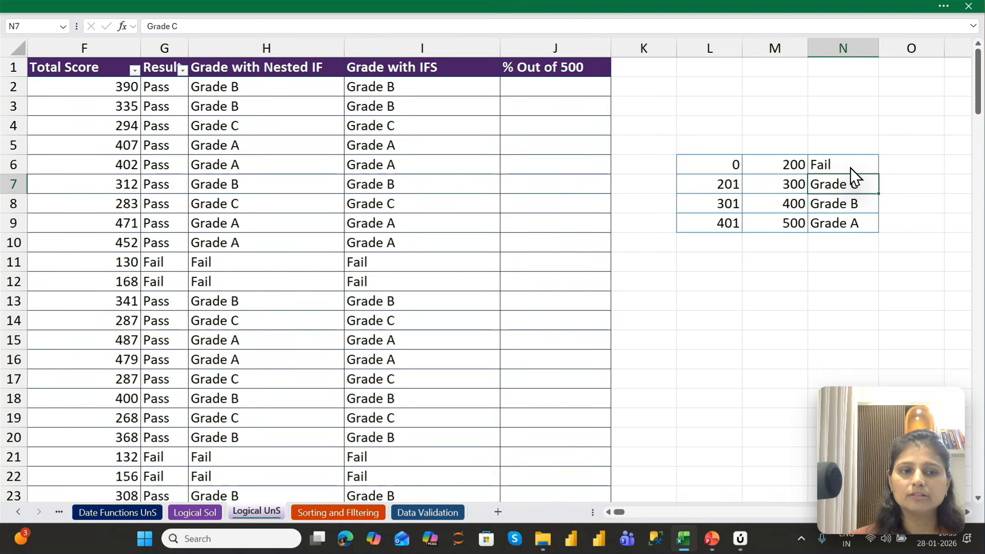
key("Up")
type("4")
key("Return")
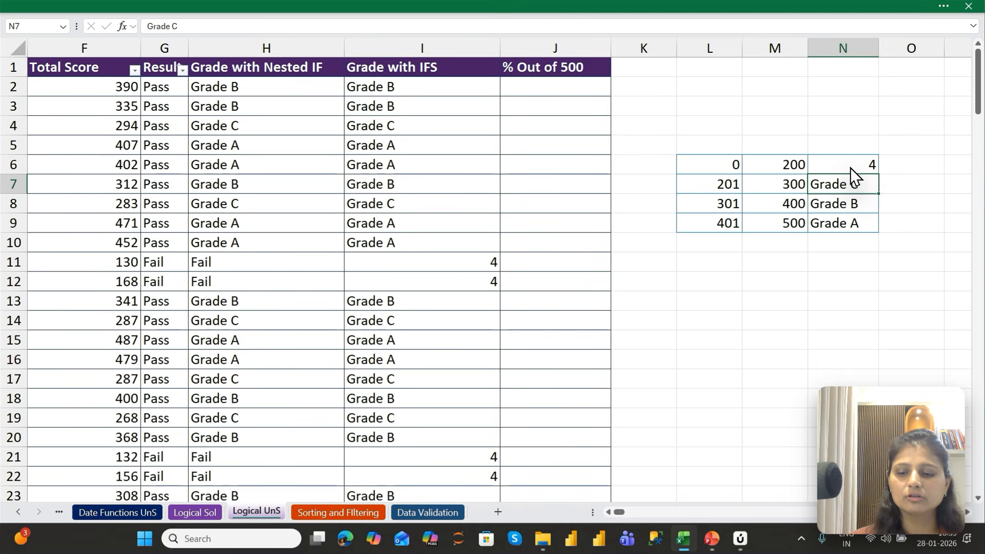
type("3")
key("Return")
type("2")
key("Return")
type("1")
key("Return")
Compare the Grade with IFS results against the new grade-table values and the Grade with Nested IF column
left_click_drag(791, 183, 811, 266)
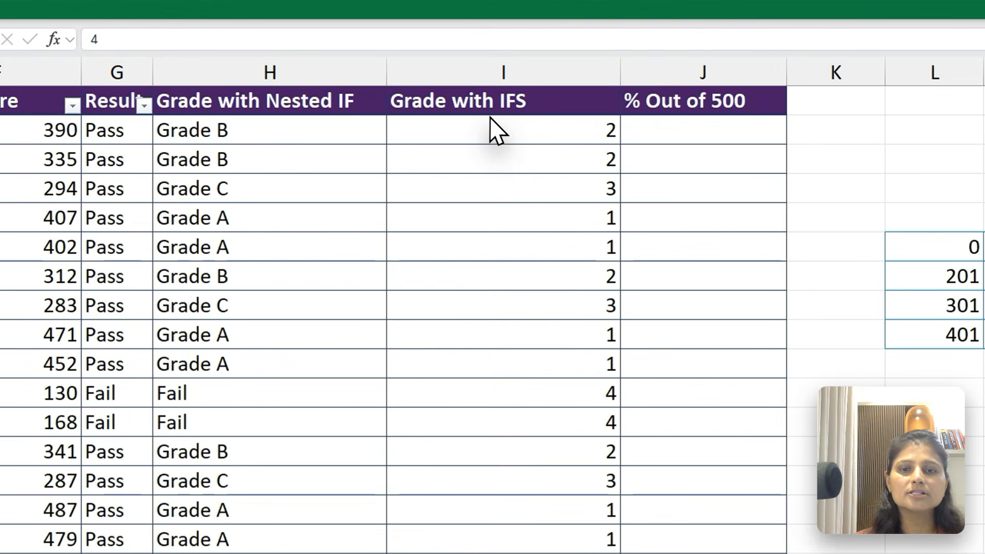
left_click_drag(496, 128, 519, 510)
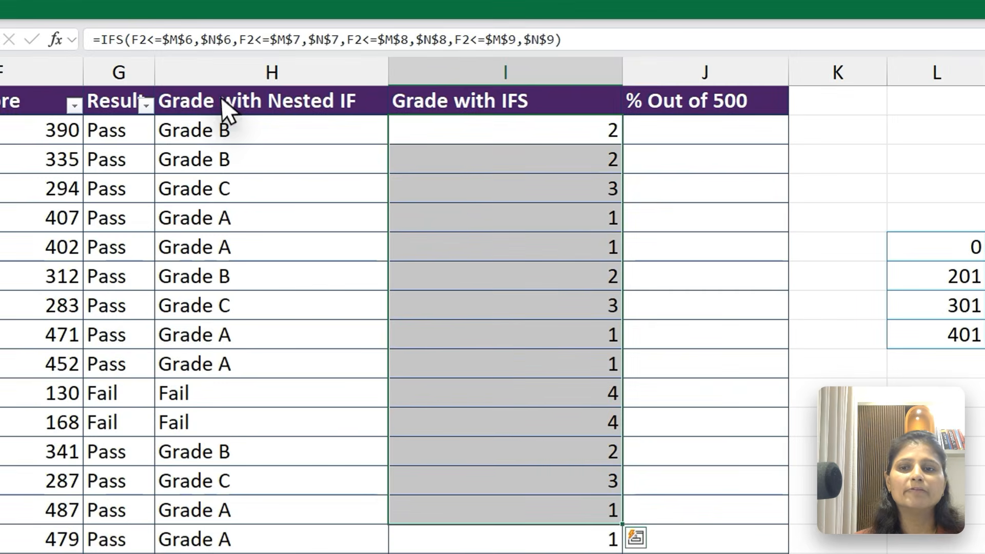
left_click(223, 81)
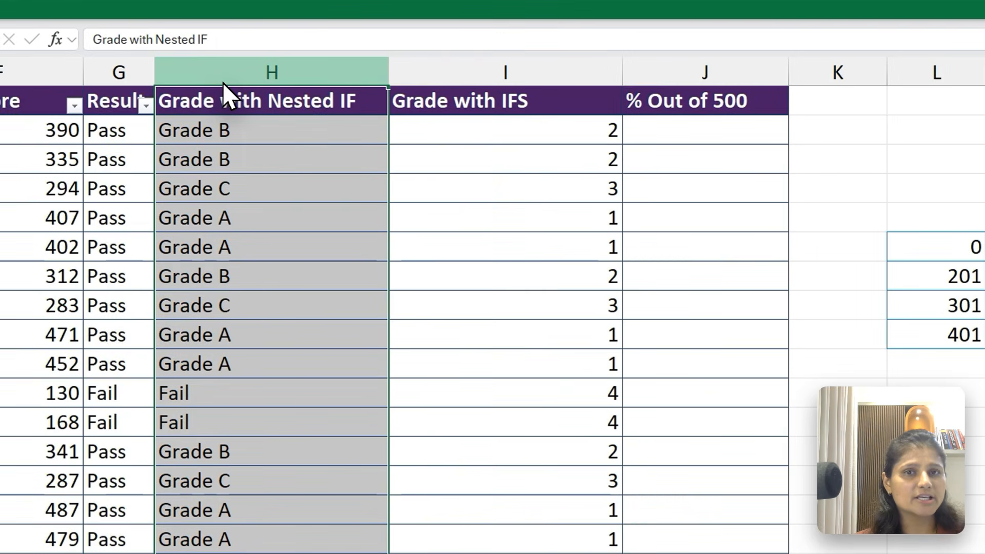
Enter the formula =F2/500 in J2 to calculate the first student's % Out of 500 from the Total Score
left_click(239, 123)
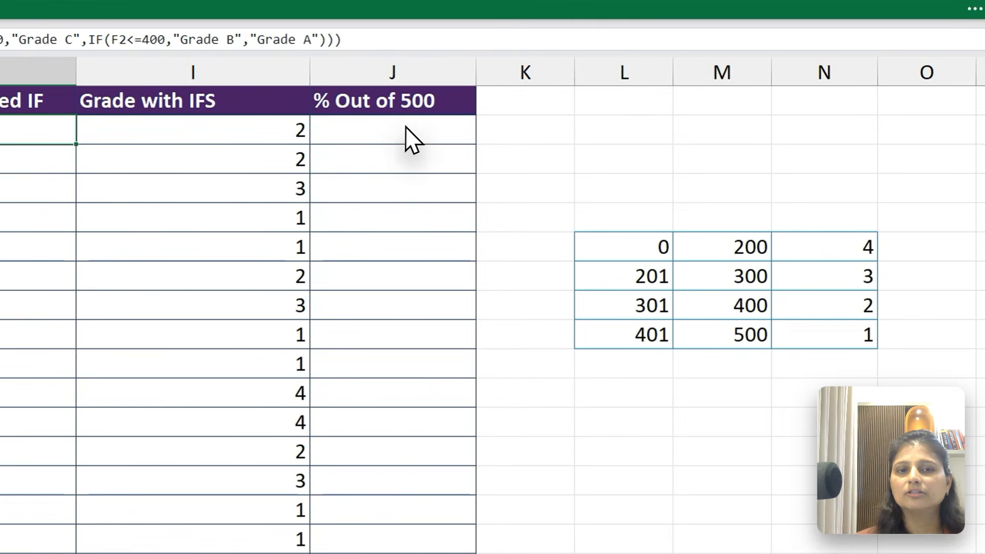
left_click(563, 90)
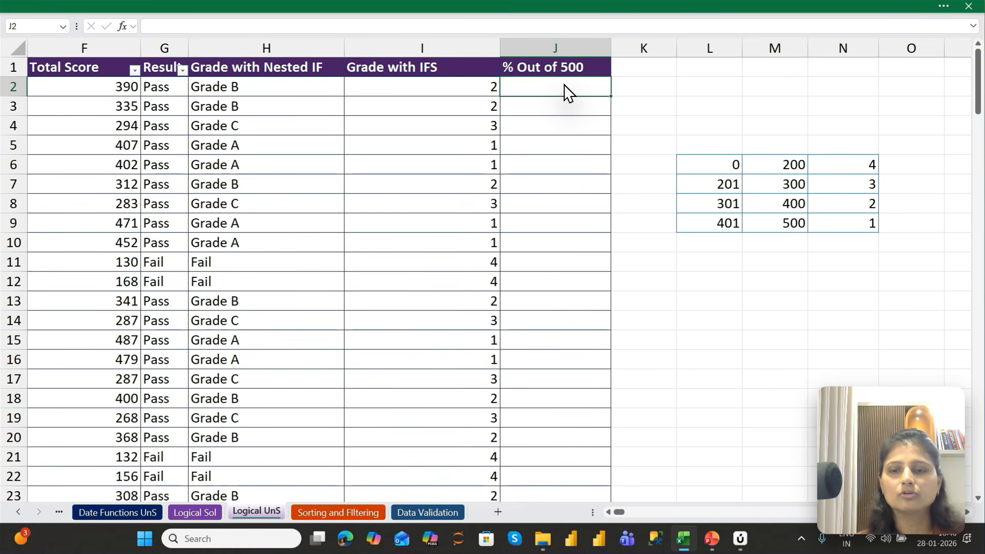
type("=")
key("Left")
key("Left")
key("Left")
key("Left")
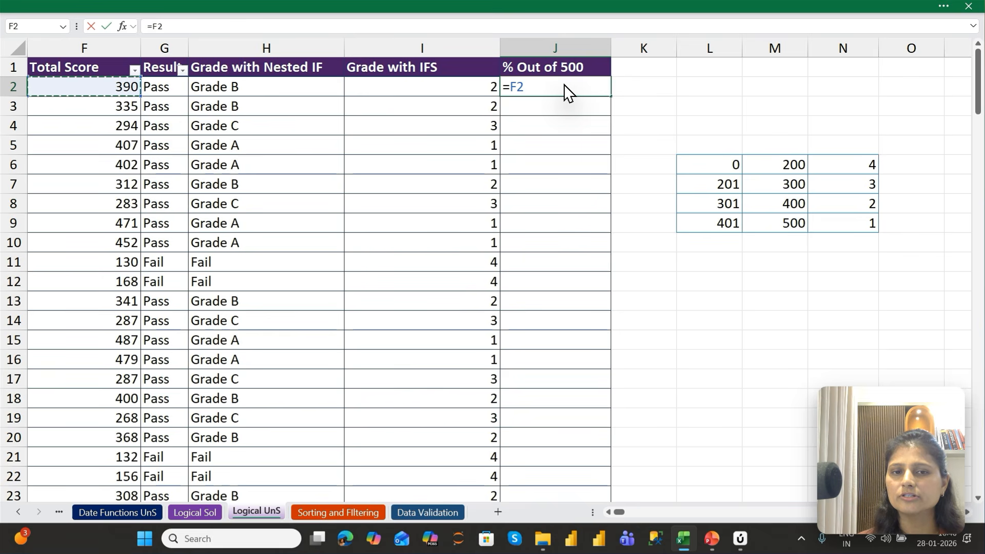
type("/")
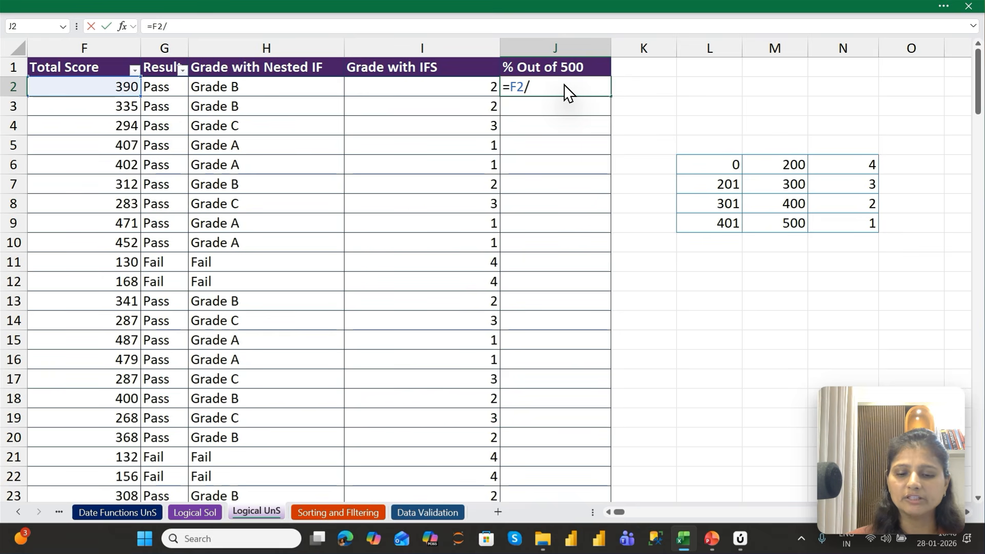
type("500")
key("ctrl+Return")
Format J2 as a percentage and fill its formula down the % Out of 500 column
key("ctrl+shift+5")
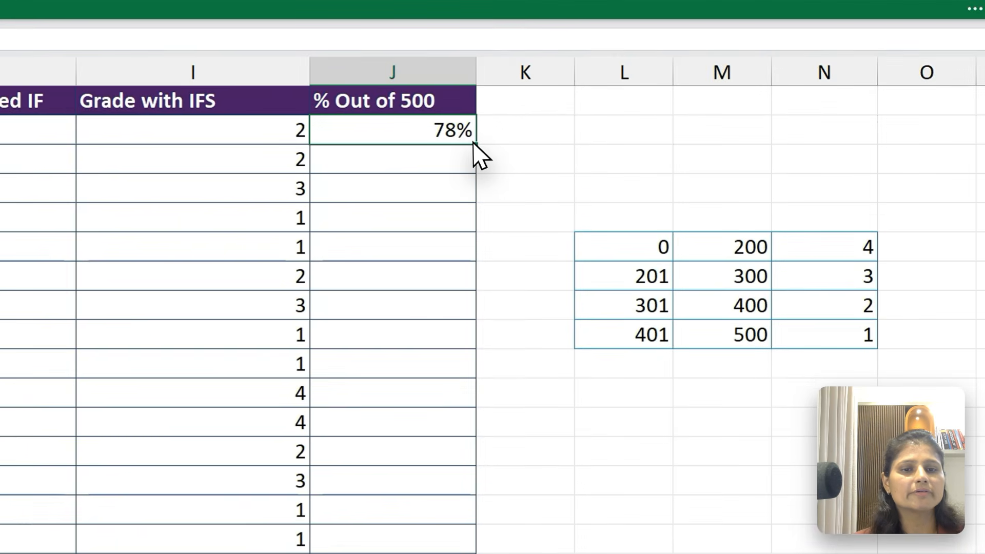
double_click(610, 96)
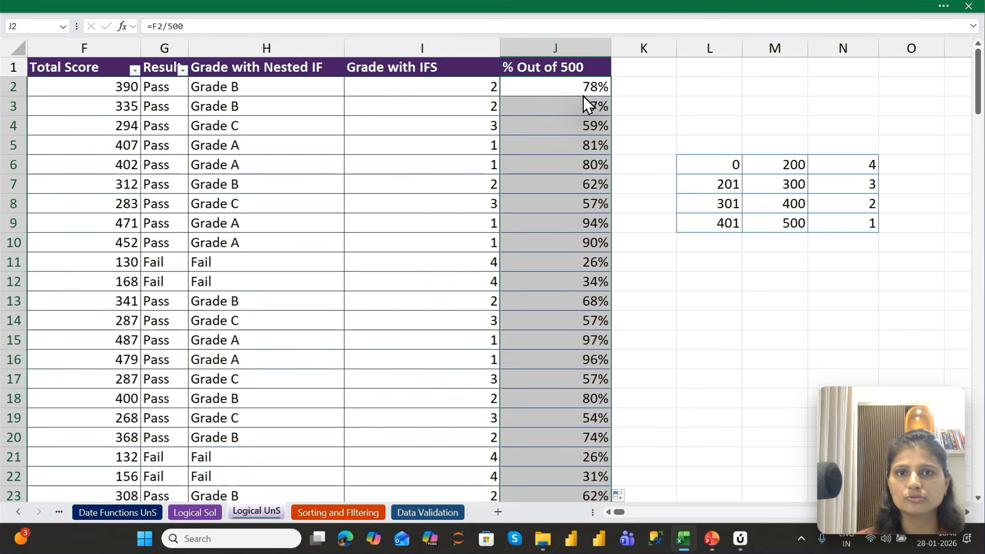
key("ctrl+Up")
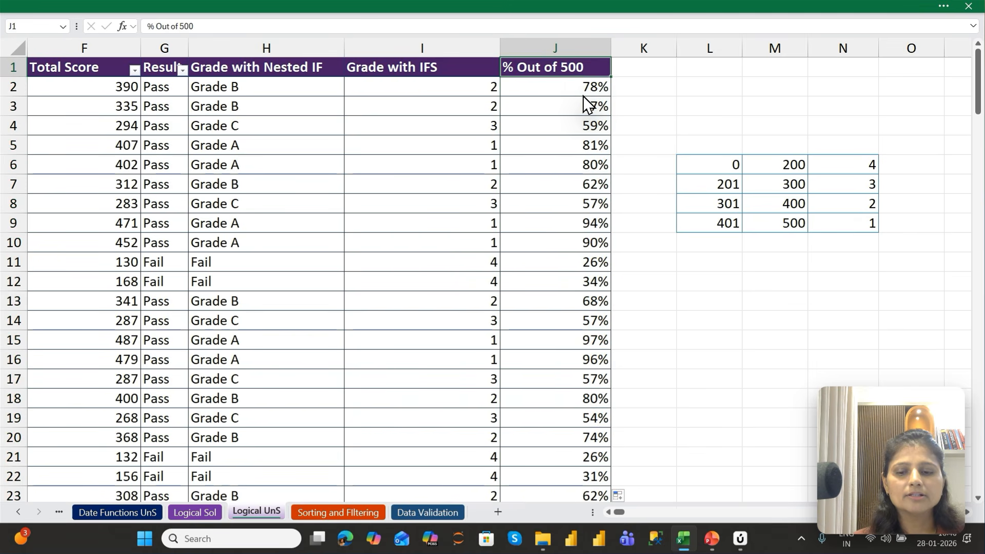
Review the table's column headers from Code across to % Out of 500, and return to J2
key("ctrl+Left")
key("Right")
key("Right")
key("Right")
key("Right")
key("Right")
key("Right")
key("Right")
key("Right")
key("Right")
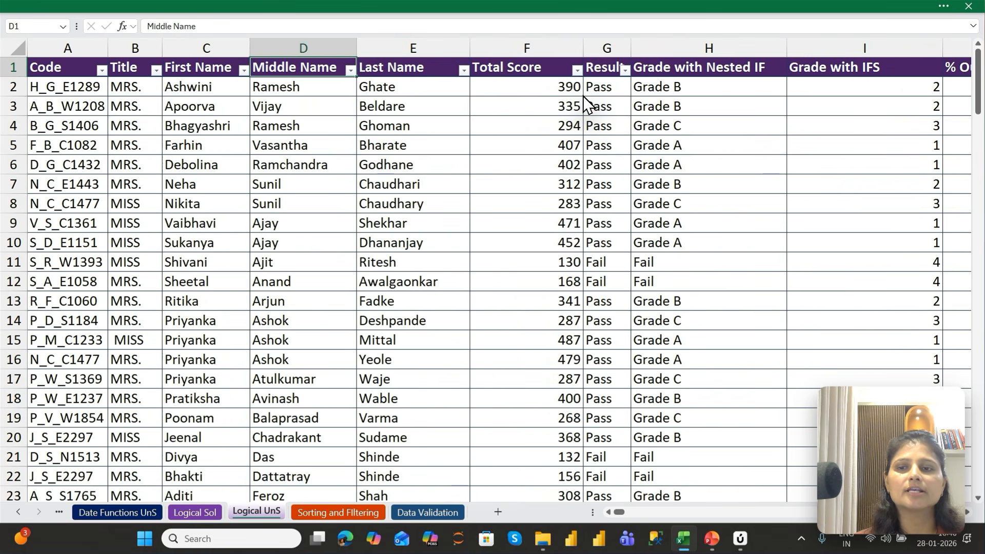
key("Right")
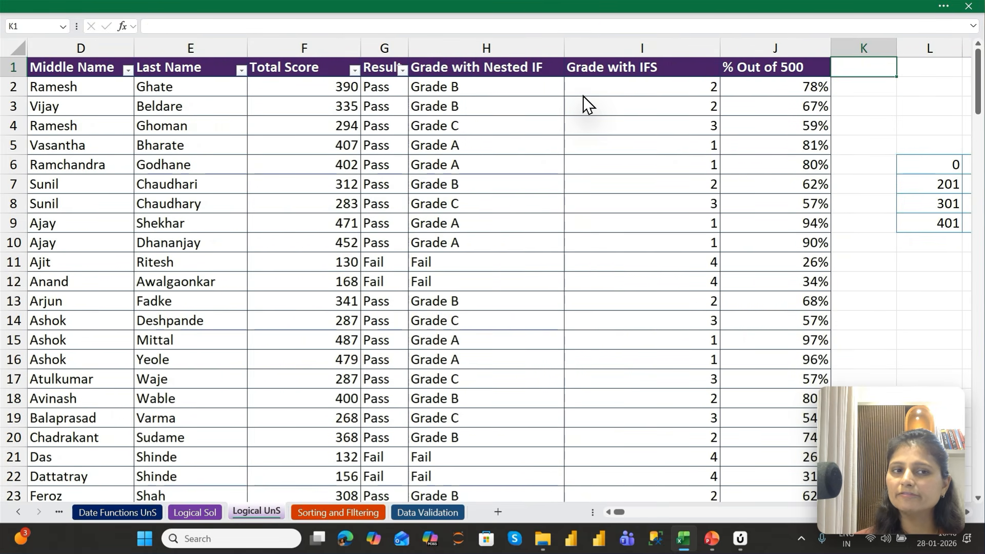
key("Right")
key("Left")
key("Left")
key("Down")
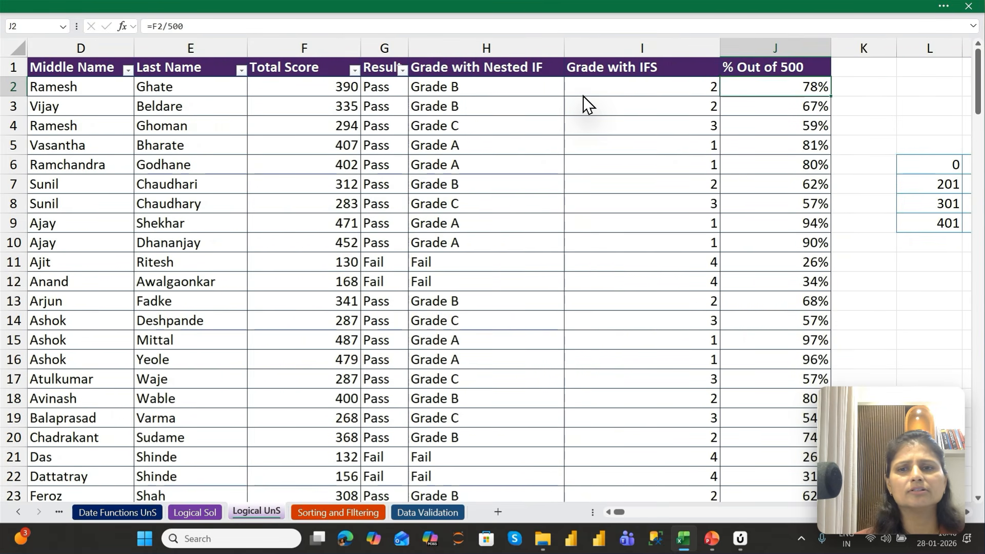
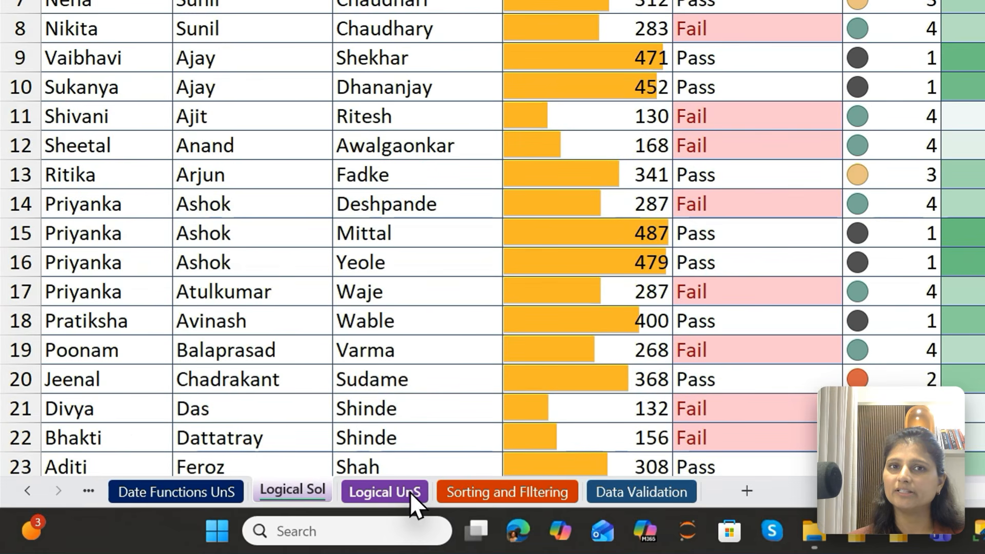
Switch to the Logical UnS sheet and keep the full ribbon permanently displayed
left_click(403, 496)
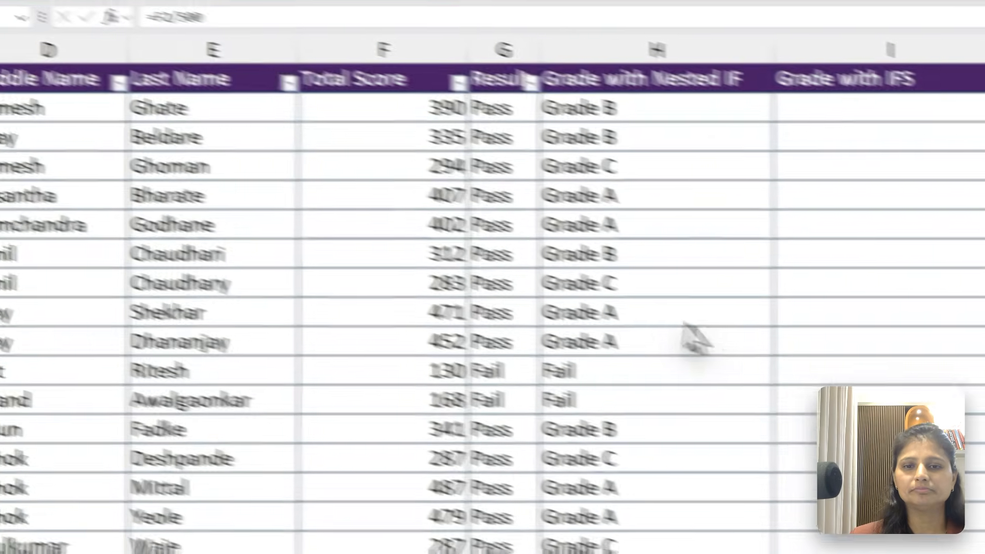
left_click(72, 4)
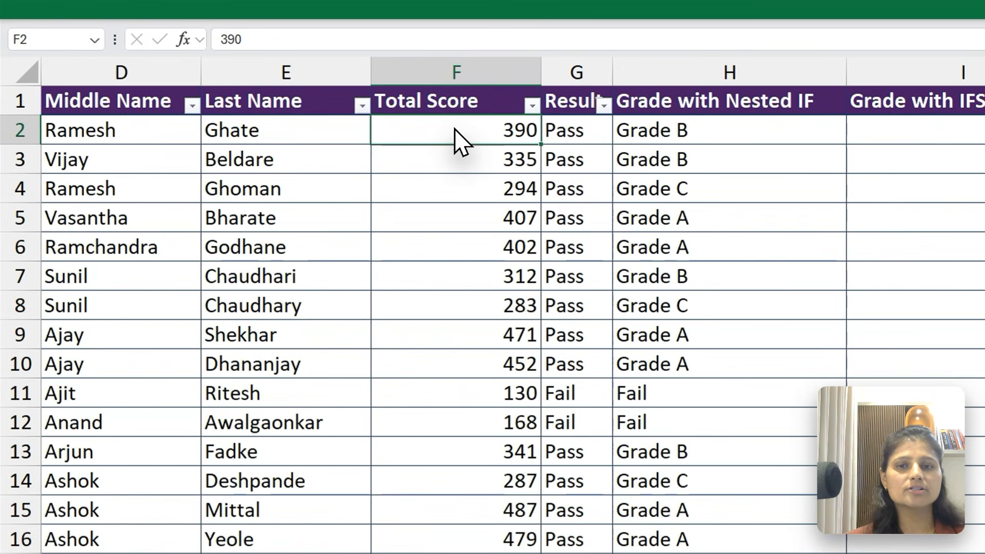
key("ctrl+shift+Down")
key("ctrl+BackSpace")
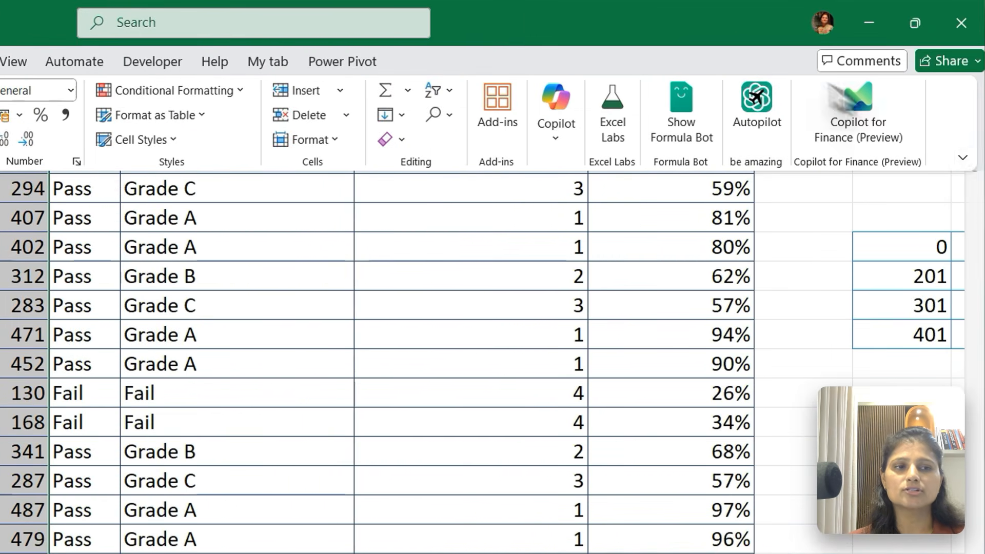
left_click(962, 157)
left_click(890, 265)
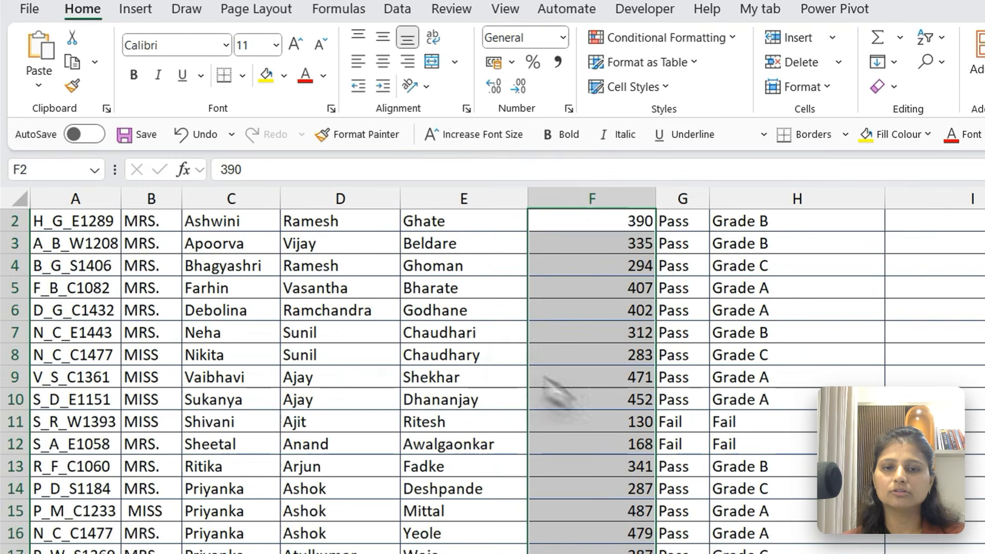
Apply solid-fill green data bars to all Total Score values from F2 downward
left_click(600, 328)
key("ctrl+Up")
key("Down")
key("ctrl+shift+Down")
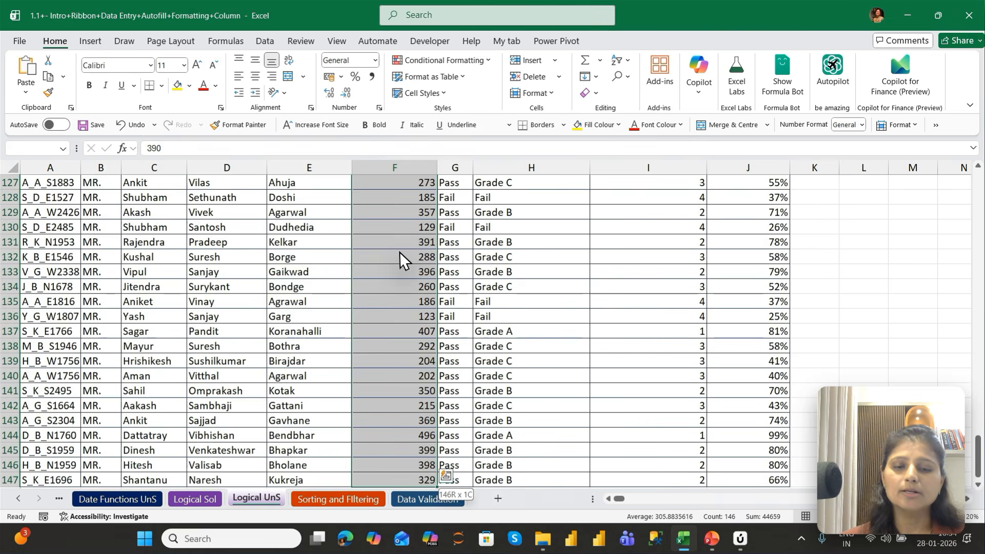
key("ctrl+BackSpace")
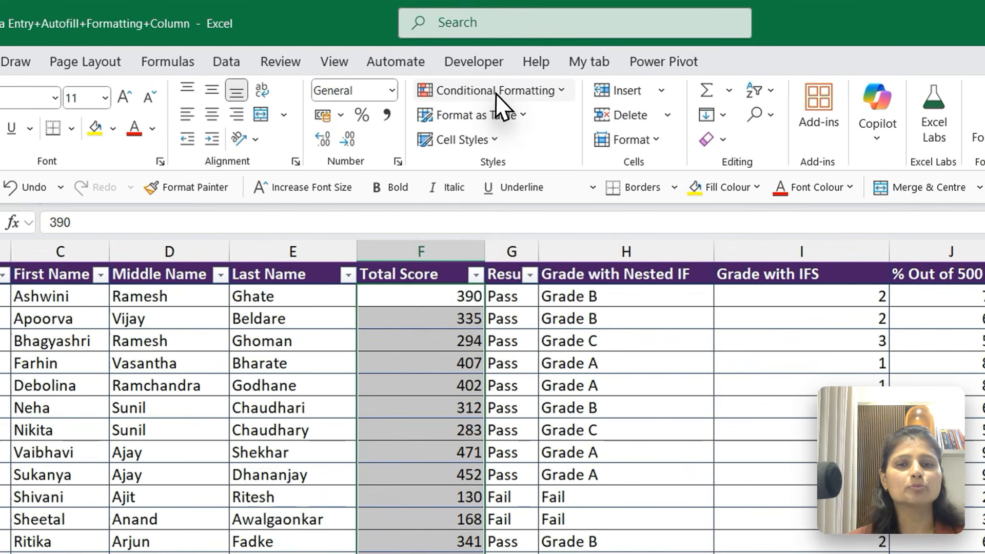
left_click(496, 90)
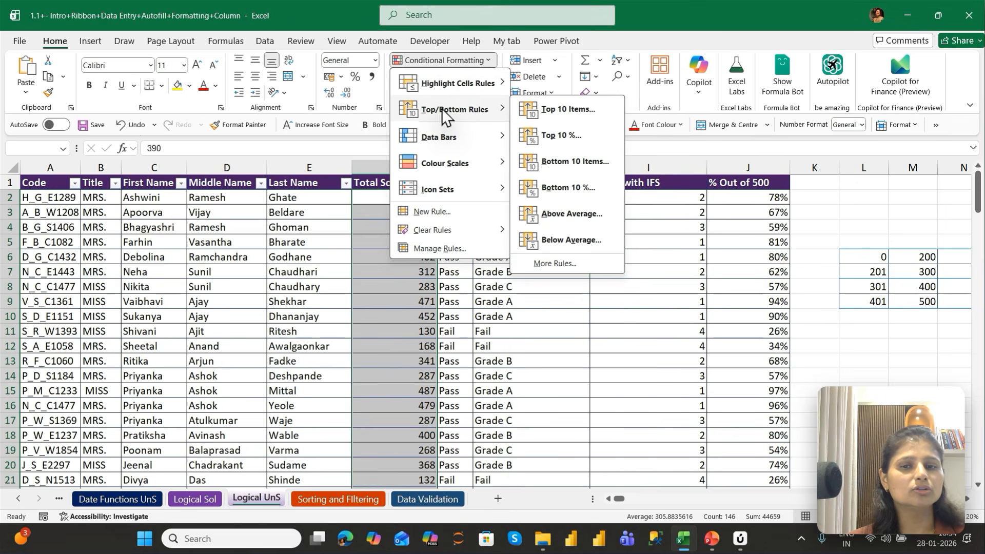
mouse_move(439, 195)
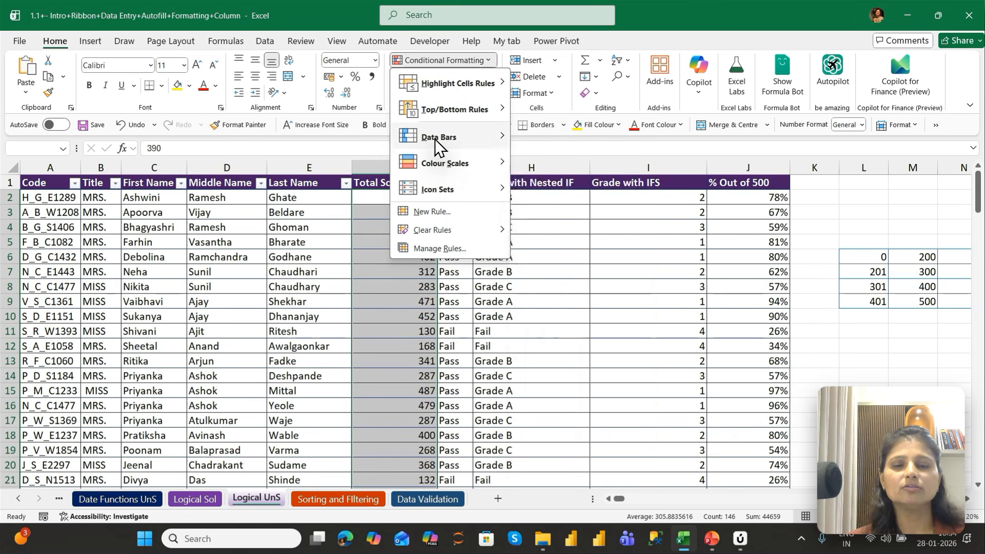
mouse_move(435, 140)
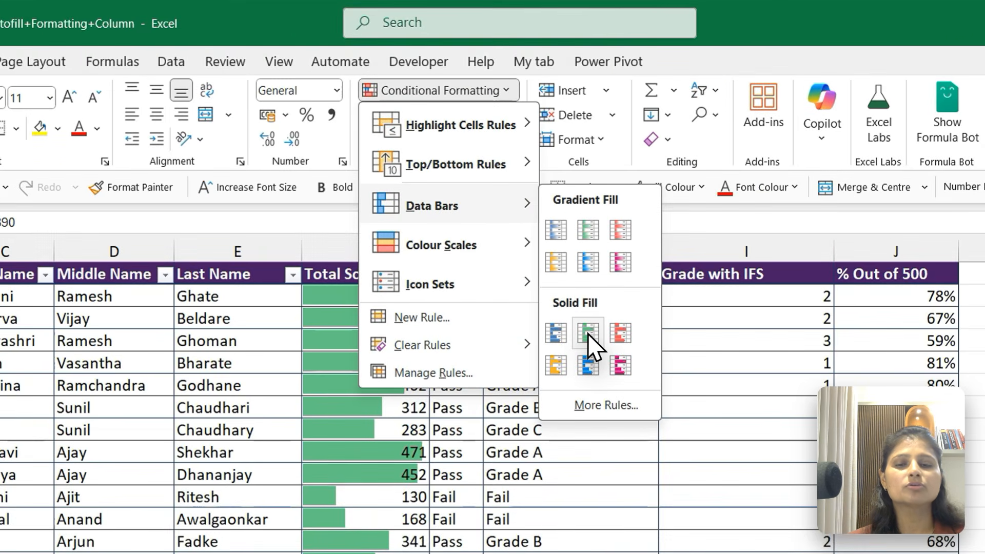
left_click(588, 333)
Widen the Total Score column to about 29 and compare the bar lengths of a high and a low score
left_click_drag(432, 251, 554, 295)
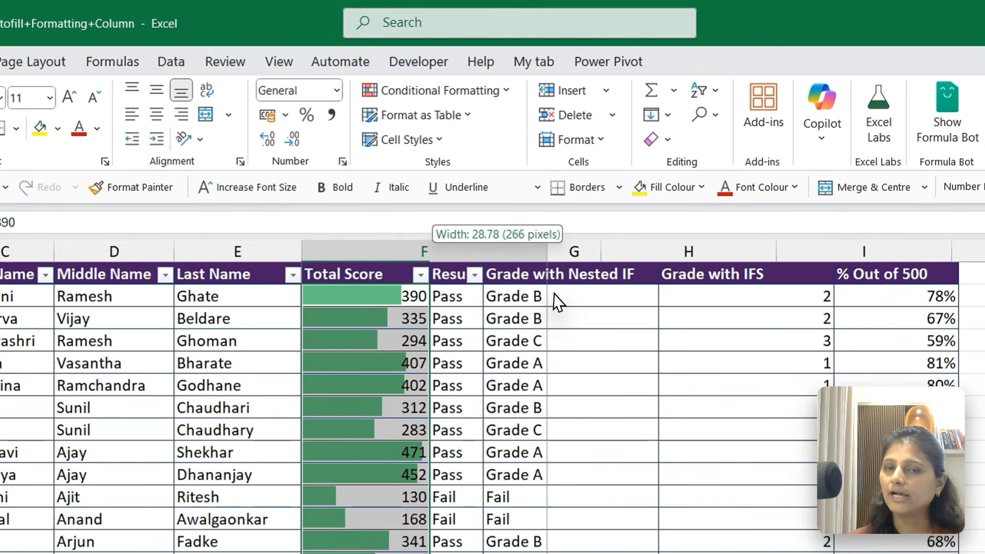
left_click(541, 362)
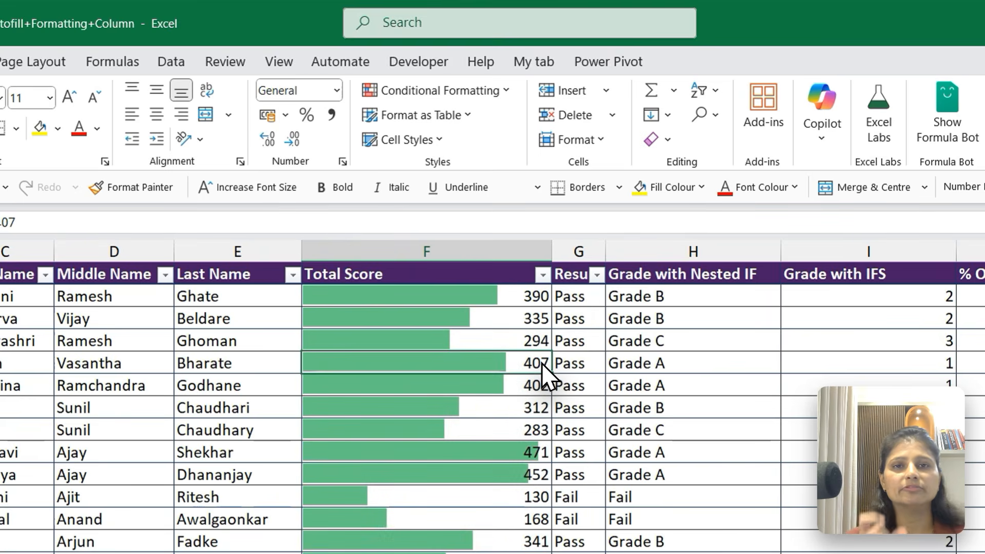
left_click(457, 499)
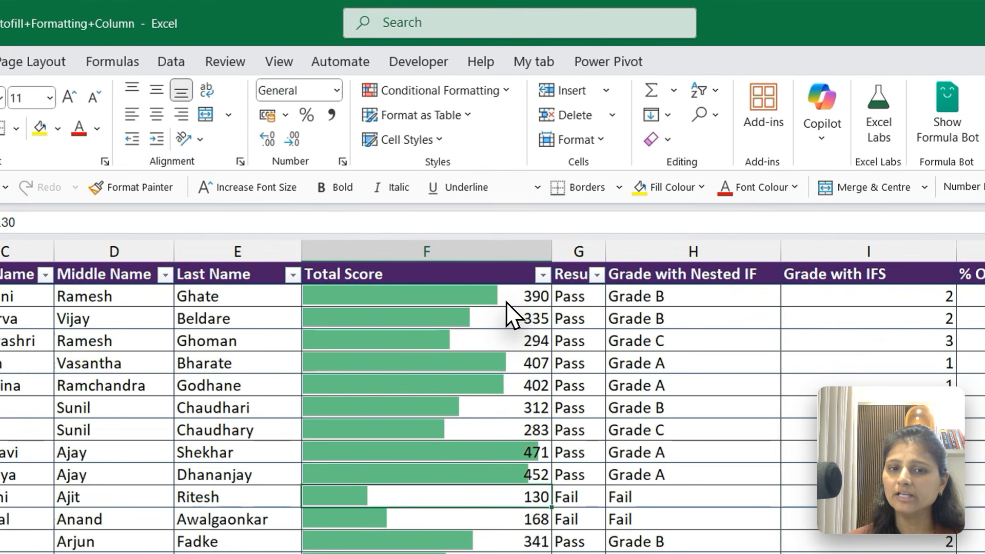
Highlight Total Score values greater than 400 with Yellow Fill with Dark Yellow Text
left_click(488, 202)
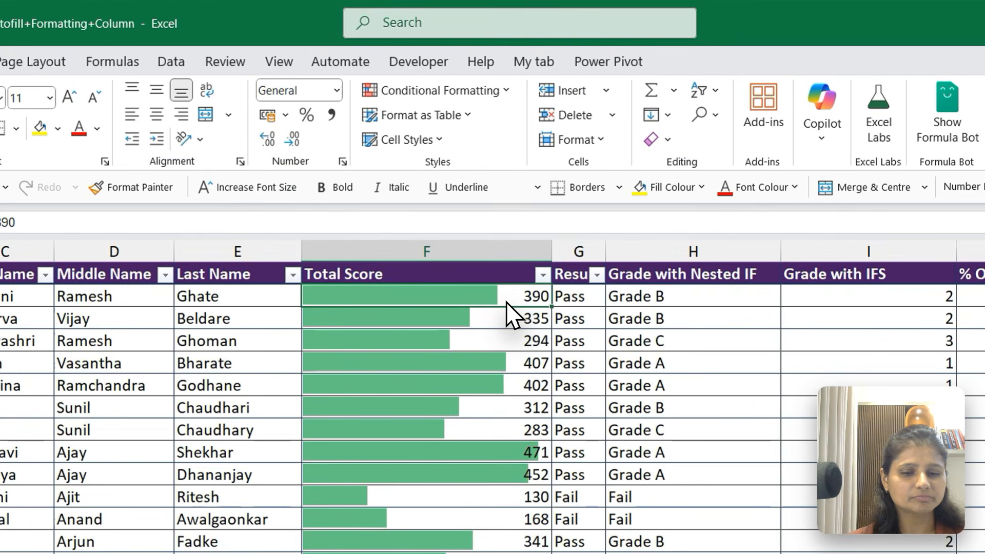
key("ctrl+shift+Down")
key("ctrl+BackSpace")
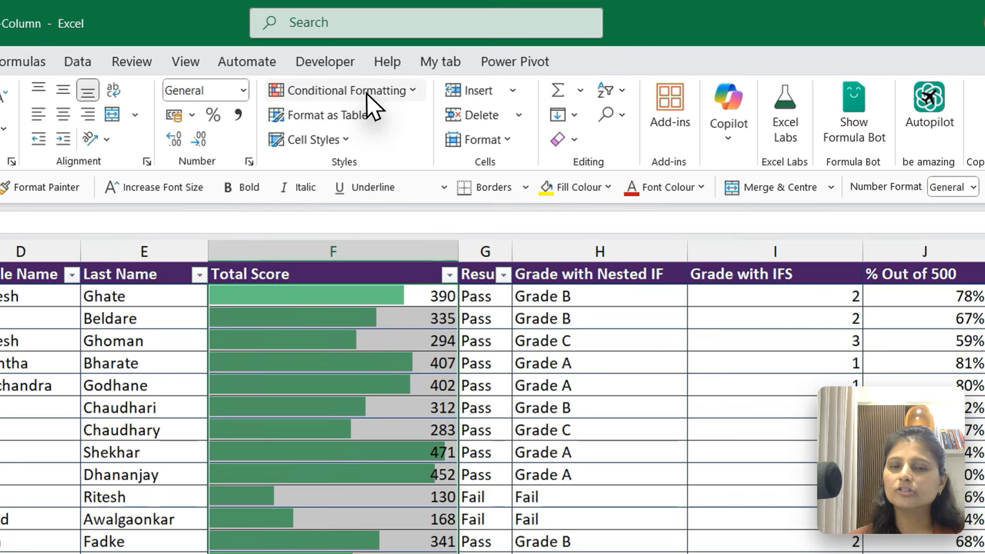
left_click(457, 62)
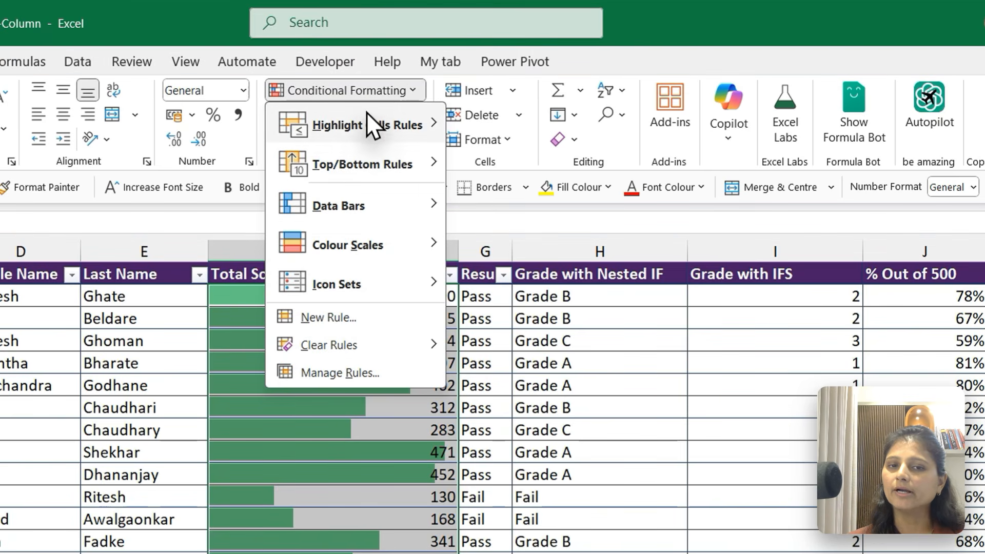
mouse_move(369, 126)
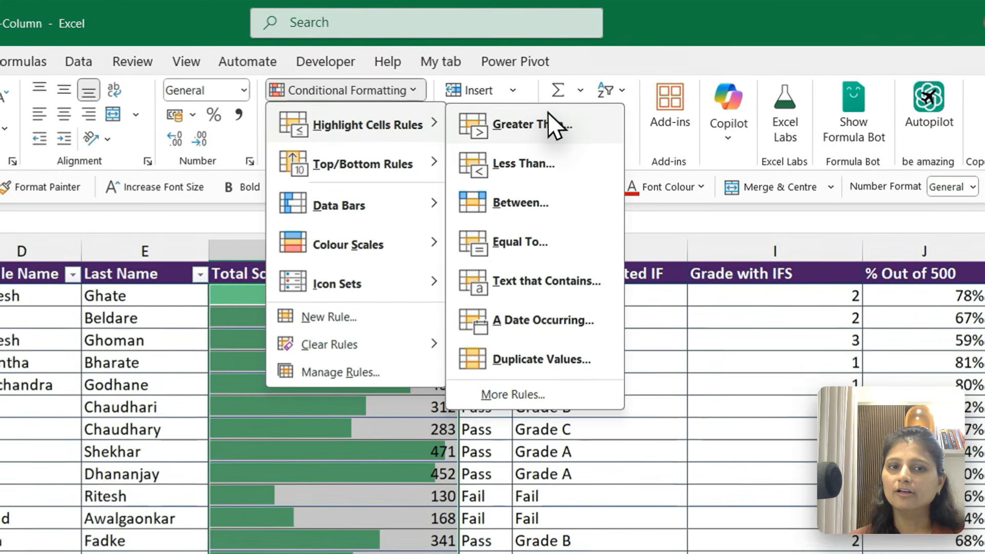
left_click(546, 114)
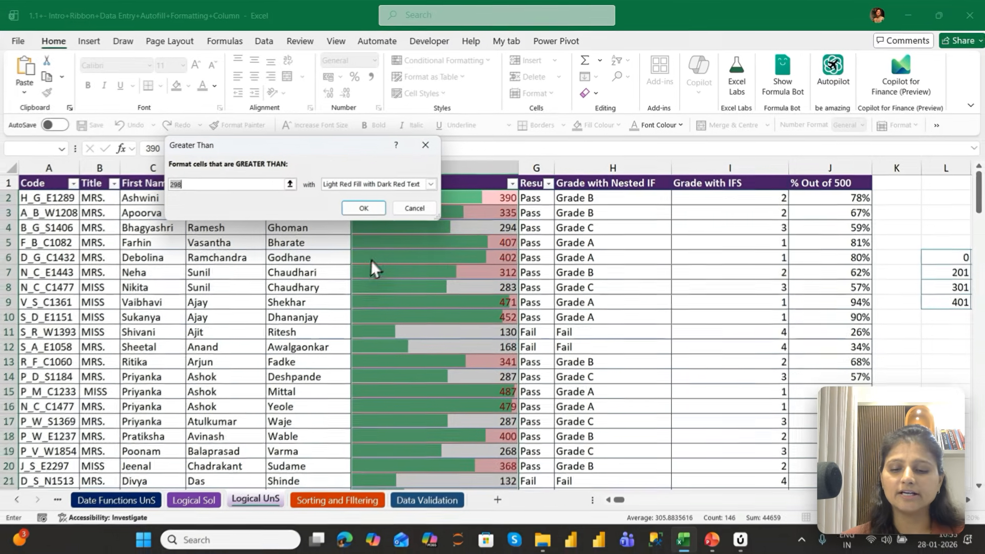
type("400")
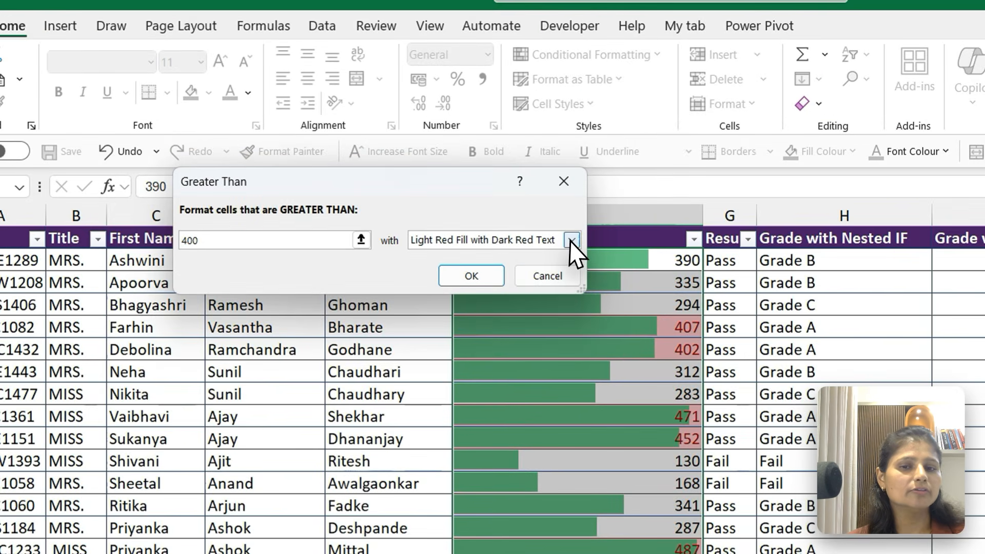
left_click(431, 184)
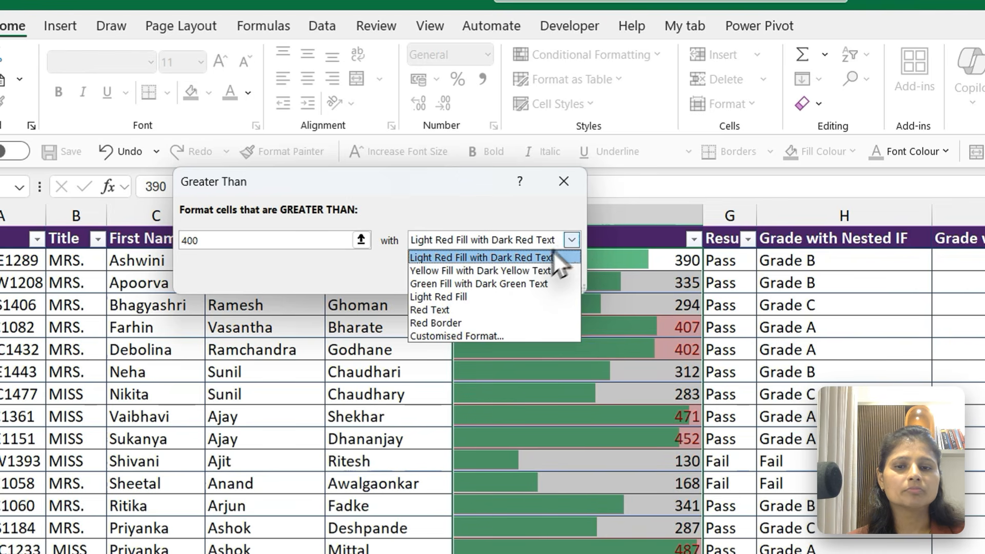
left_click(512, 272)
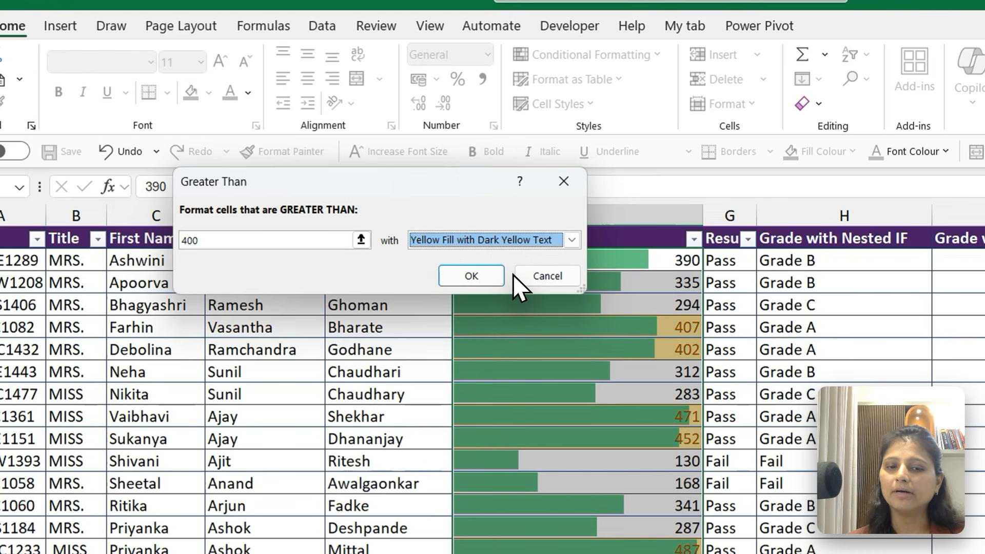
left_click(471, 276)
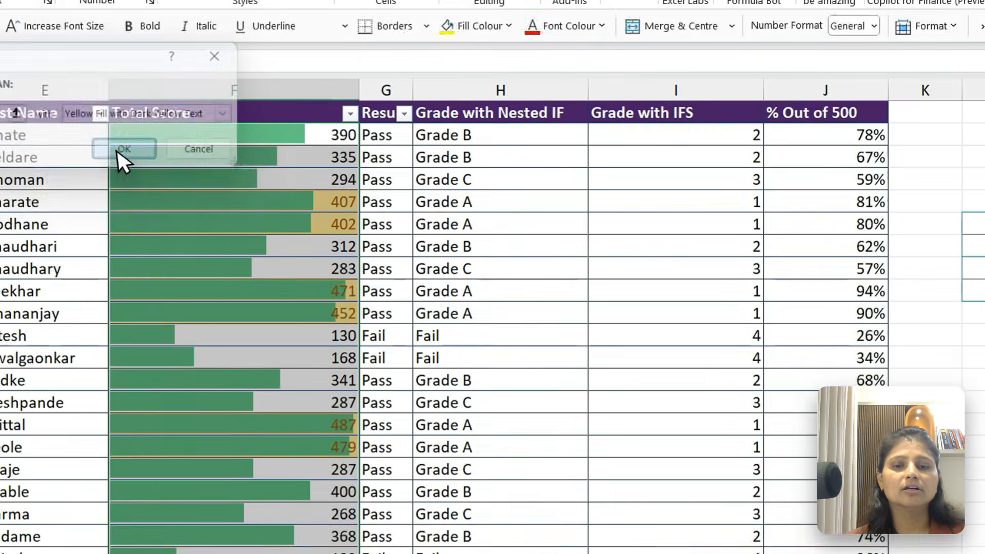
Widen the Result column so its header fits beside the filter arrow
left_click(543, 271)
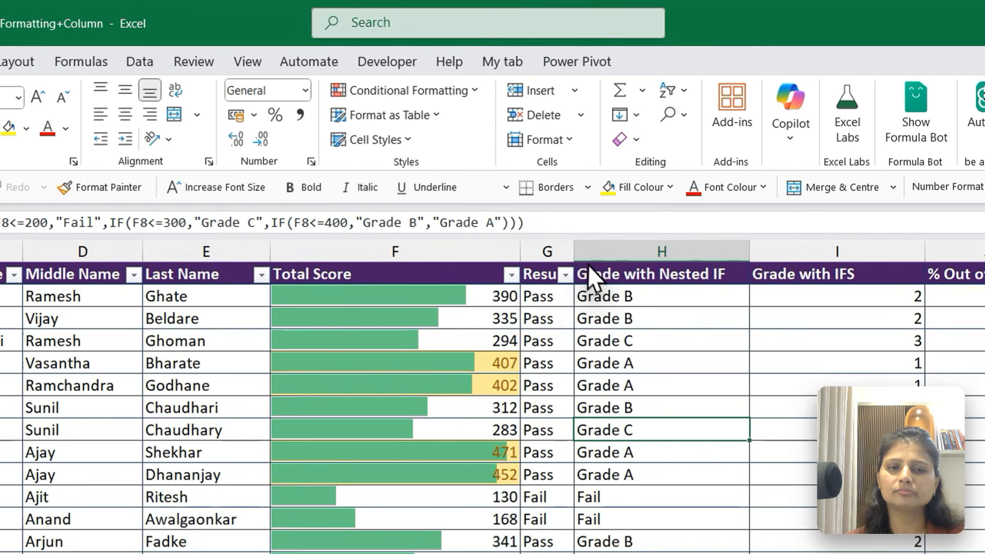
left_click_drag(553, 168, 596, 167)
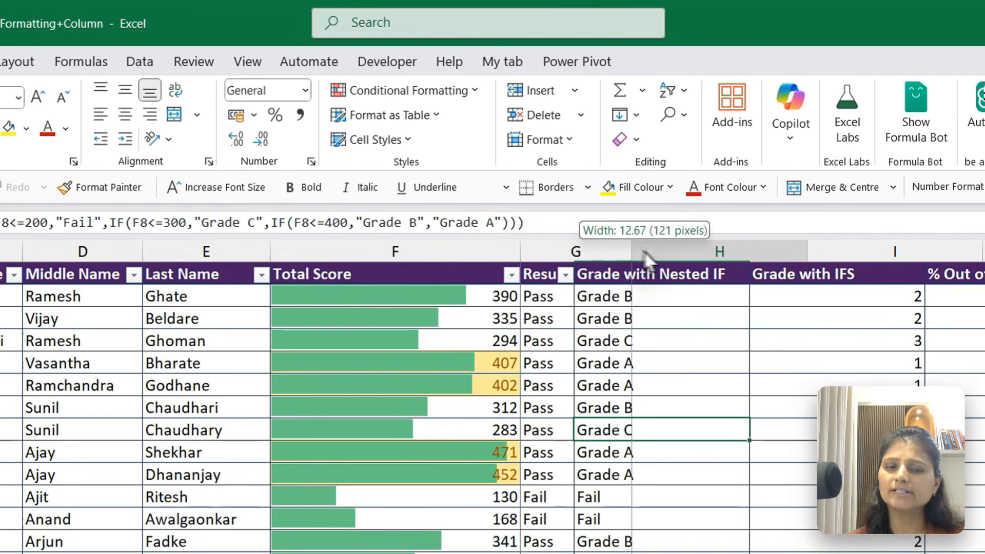
left_click_drag(638, 256, 653, 256)
Highlight Result values equal to Fail with Light Red Fill with Dark Red Text, and check the formatting further down the column
left_click(580, 302)
key("Up")
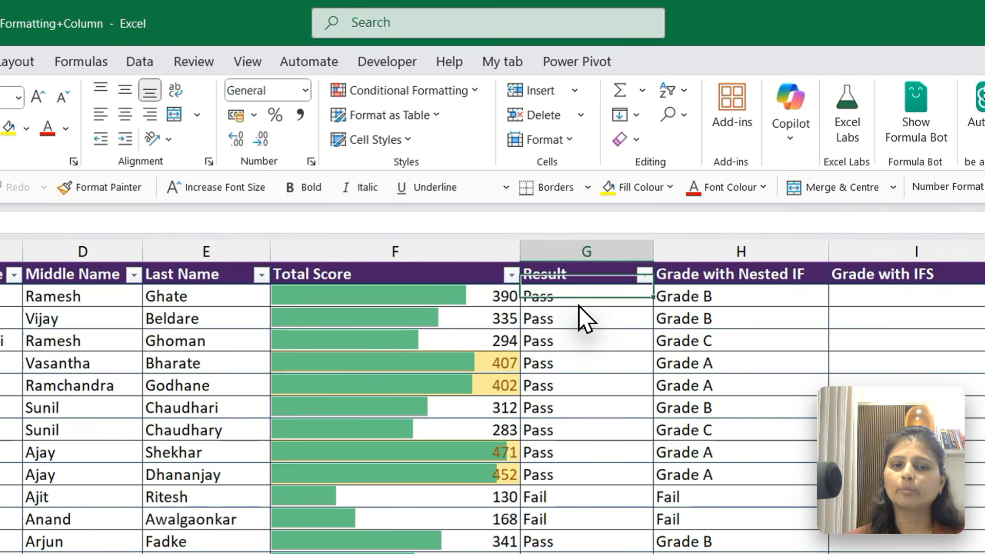
key("ctrl+space")
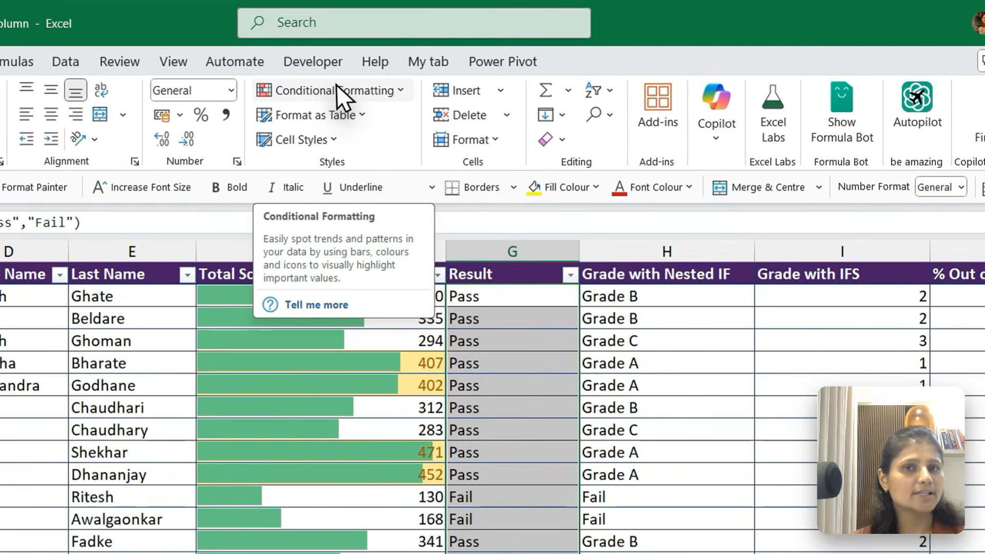
left_click(444, 58)
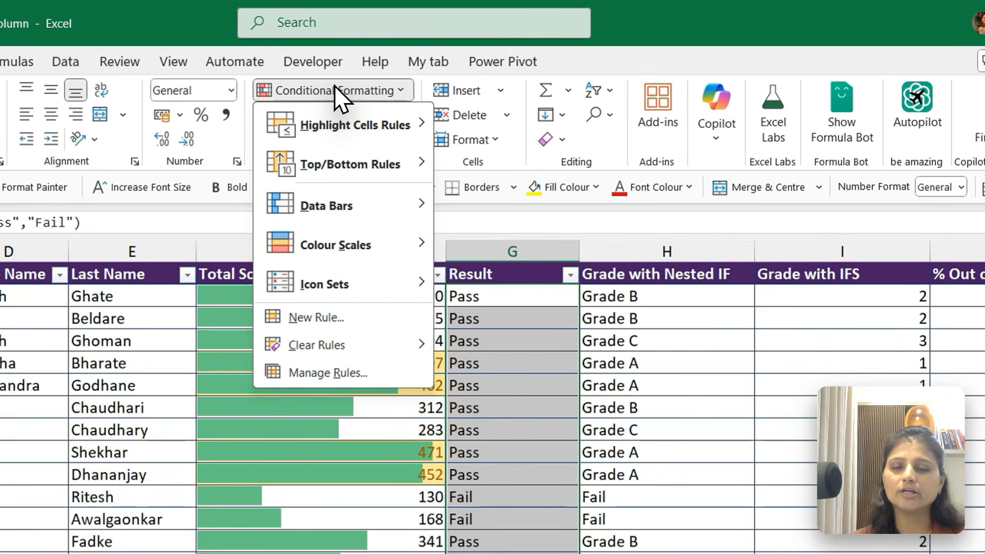
mouse_move(347, 126)
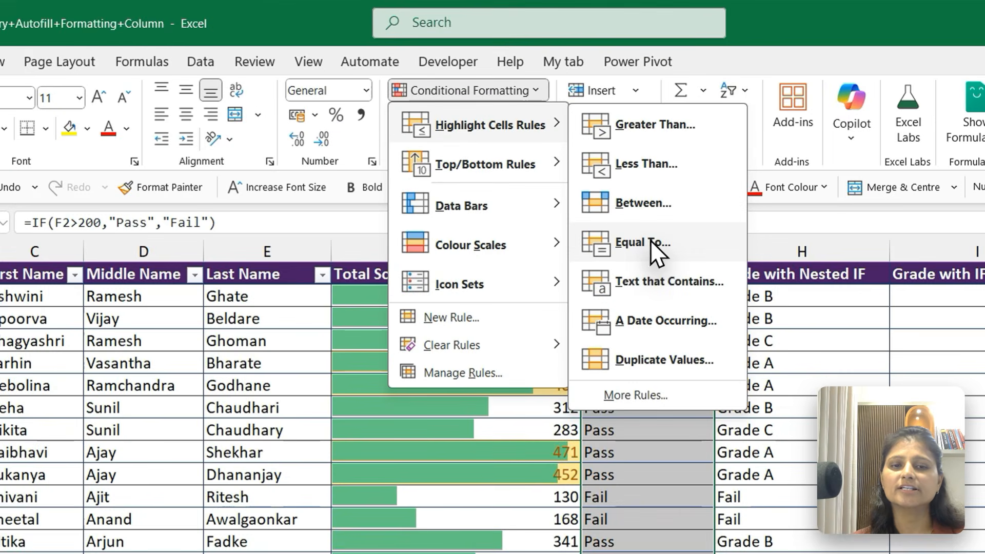
left_click(650, 240)
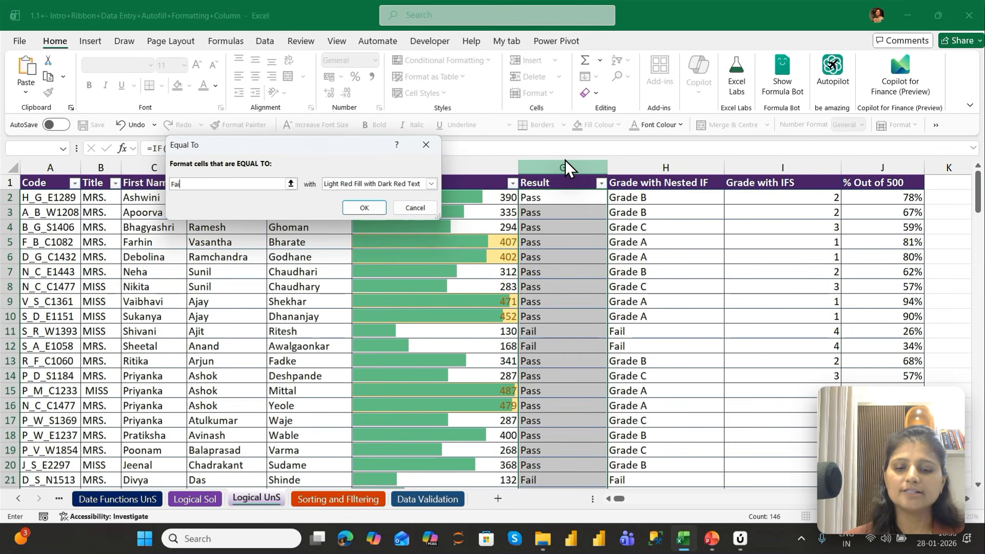
type("Fail")
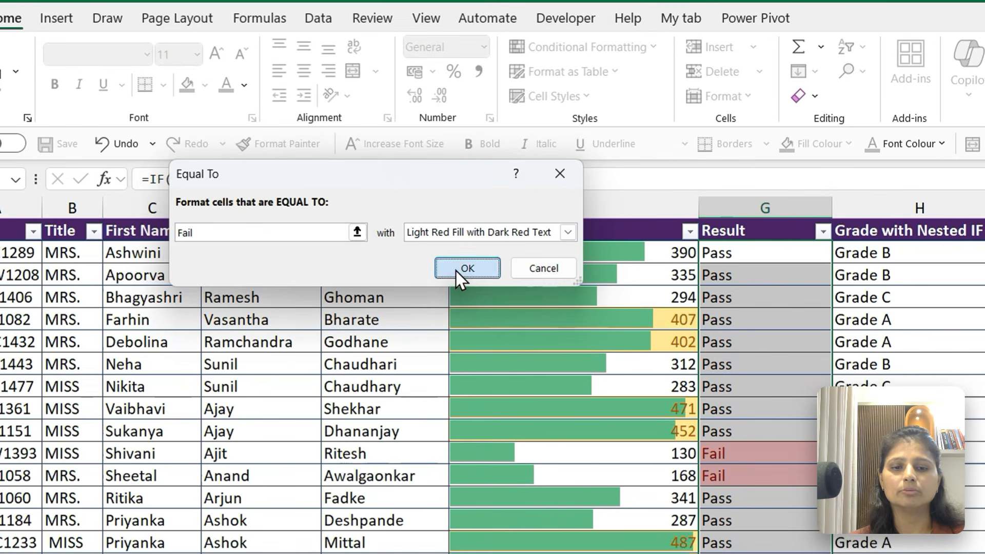
left_click(454, 270)
scroll(798, 347, "down", 2)
key("Down")
key("Down")
key("Down")
key("Down")
key("Down")
key("Down")
key("Down")
key("Down")
key("Down")
key("Down")
key("Down")
key("Down")
key("Down")
key("Down")
key("Down")
key("Down")
key("Down")
key("Down")
key("Down")
key("Down")
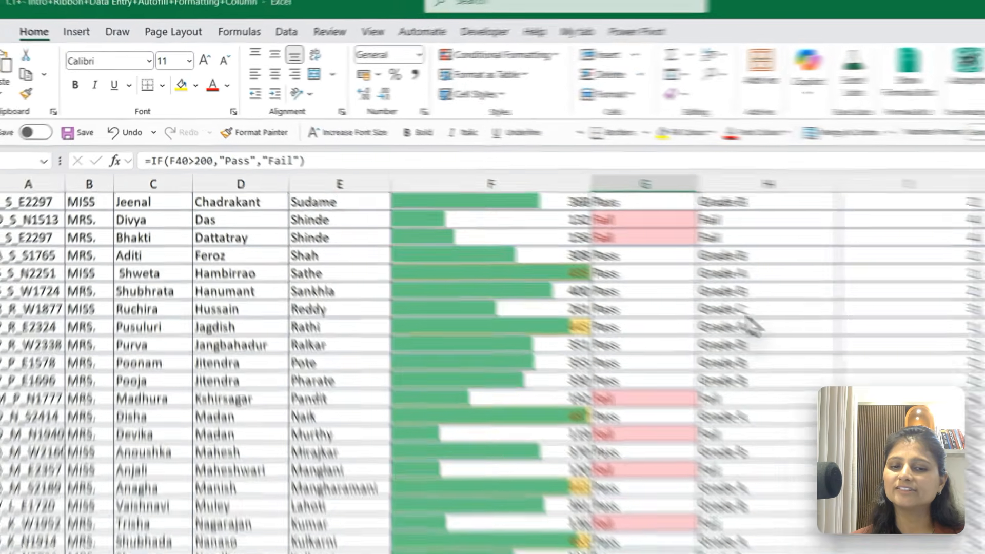
Highlight Result values equal to Pass with Green Fill with Dark Green Text
key("ctrl+Up")
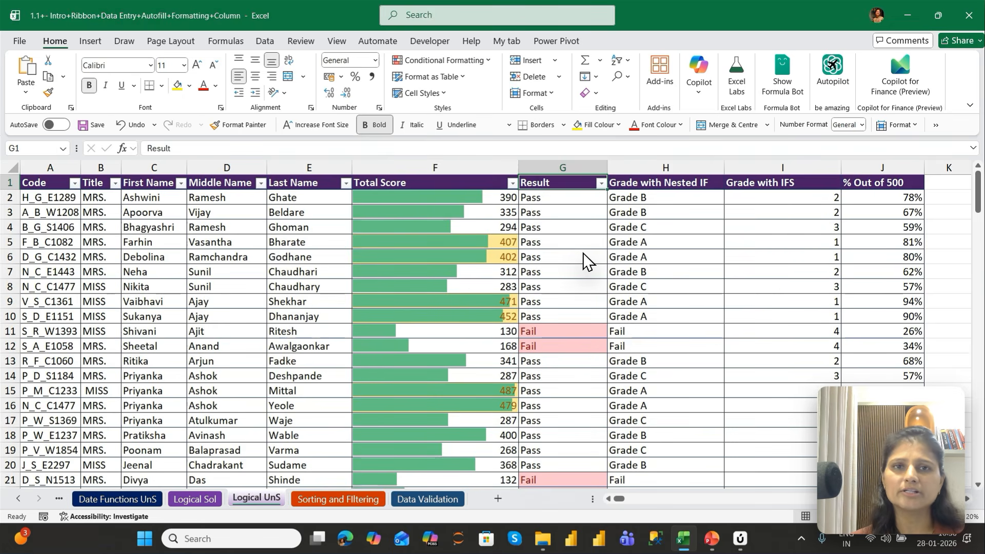
key("Down")
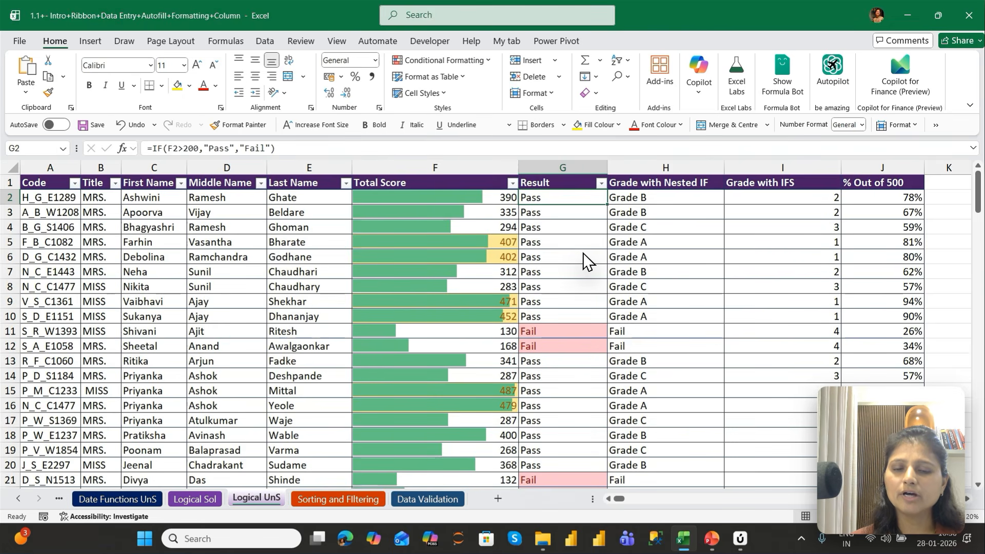
key("ctrl+shift+Down")
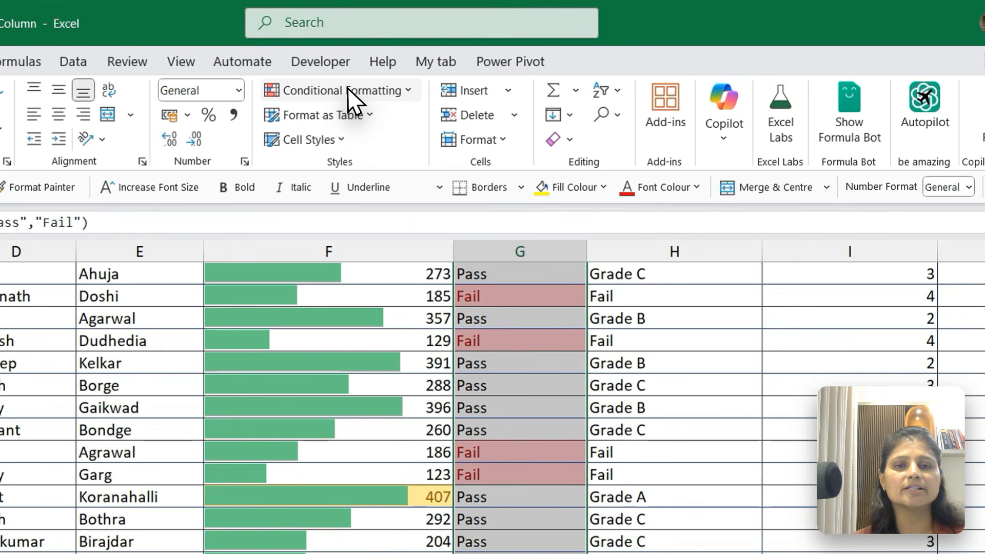
left_click(448, 60)
mouse_move(360, 123)
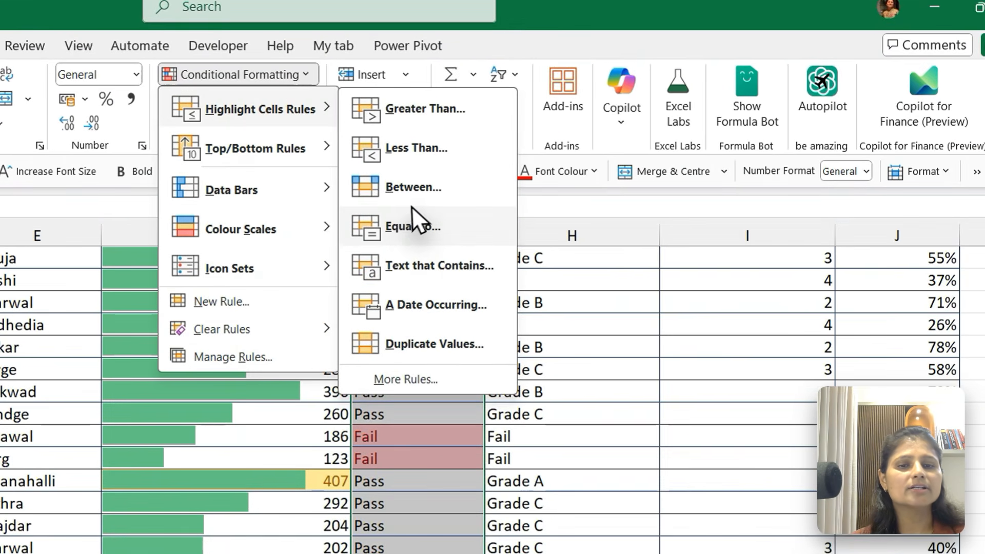
left_click(409, 226)
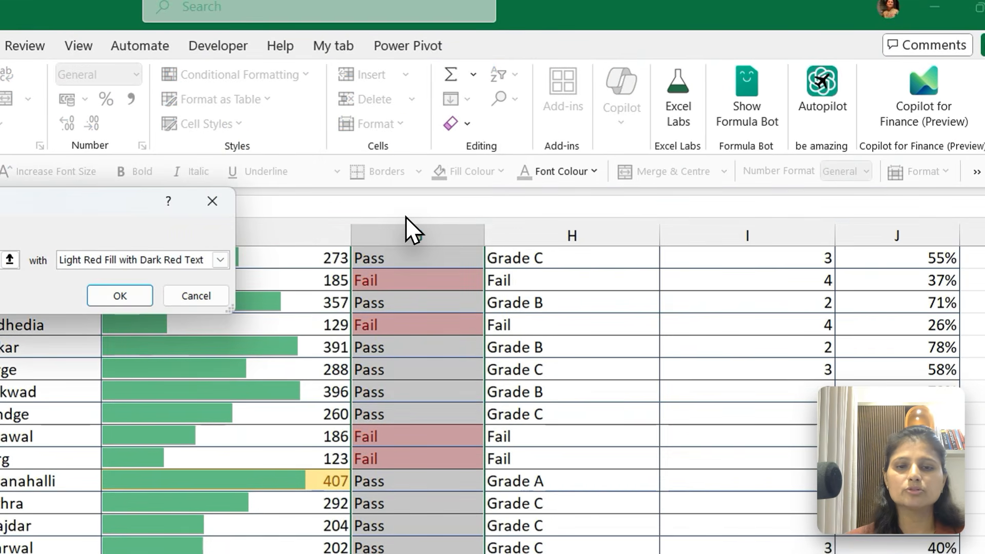
left_click(220, 260)
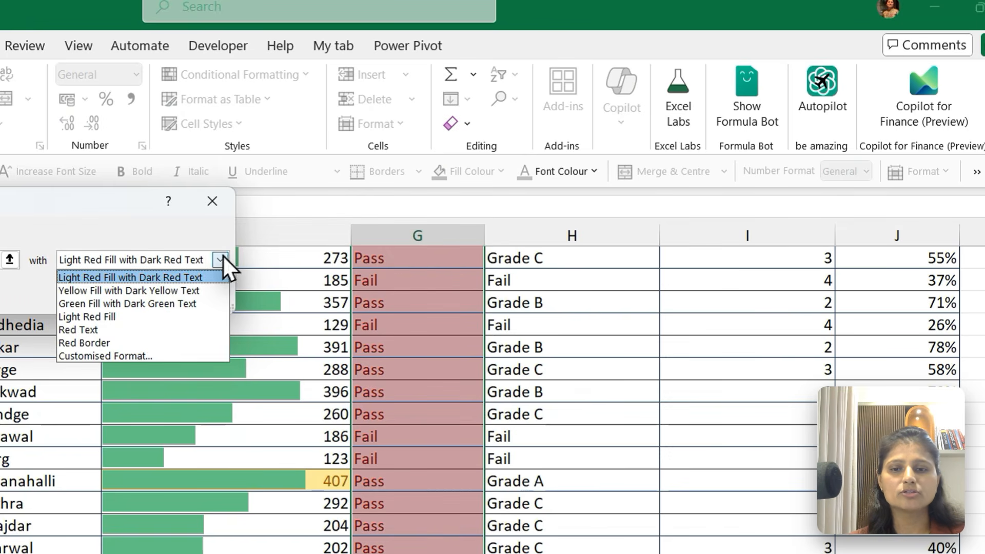
left_click(131, 303)
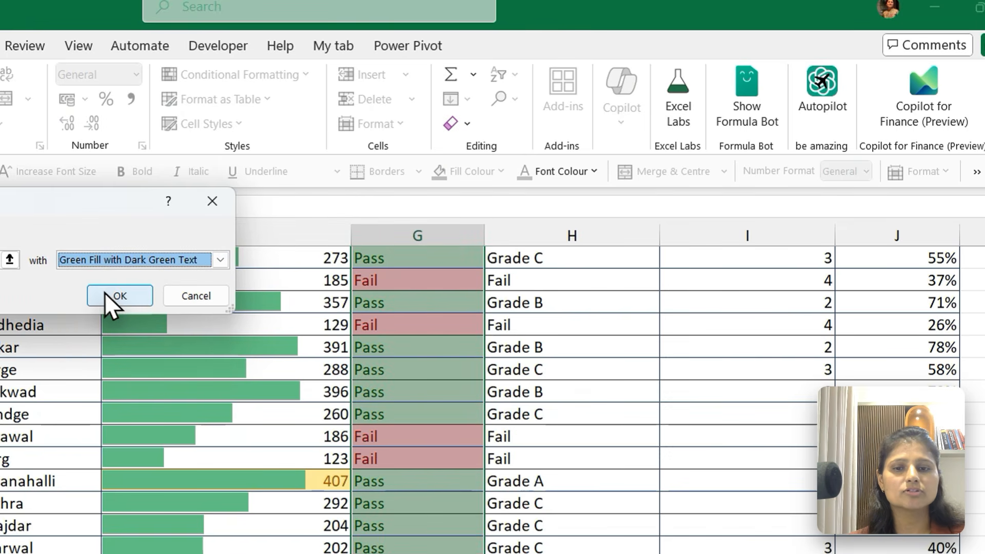
left_click(118, 296)
scroll(405, 359, "up", 5)
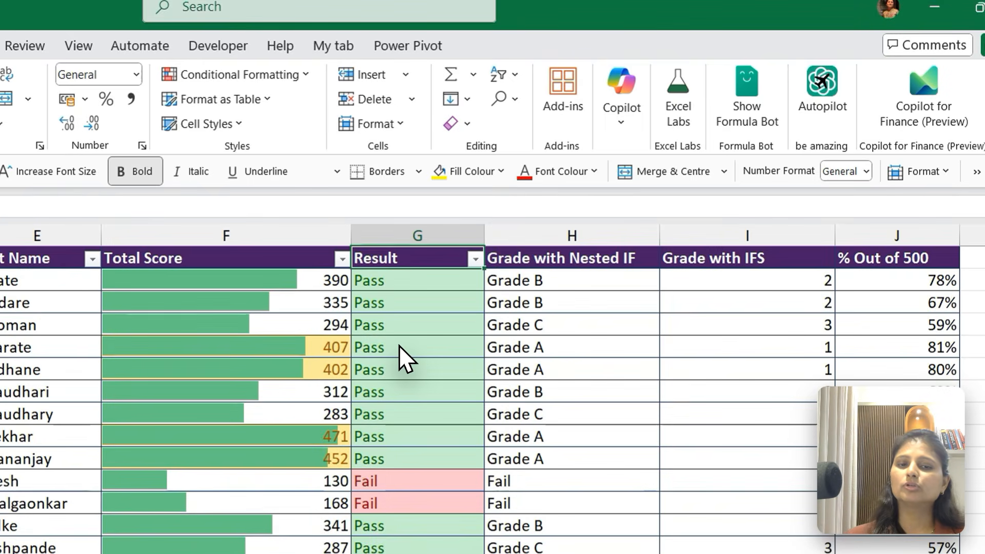
Check the Pass and Fail highlighting on the first rows of the Result column
key("Down")
key("Down")
key("Down")
key("Down")
key("Down")
key("Down")
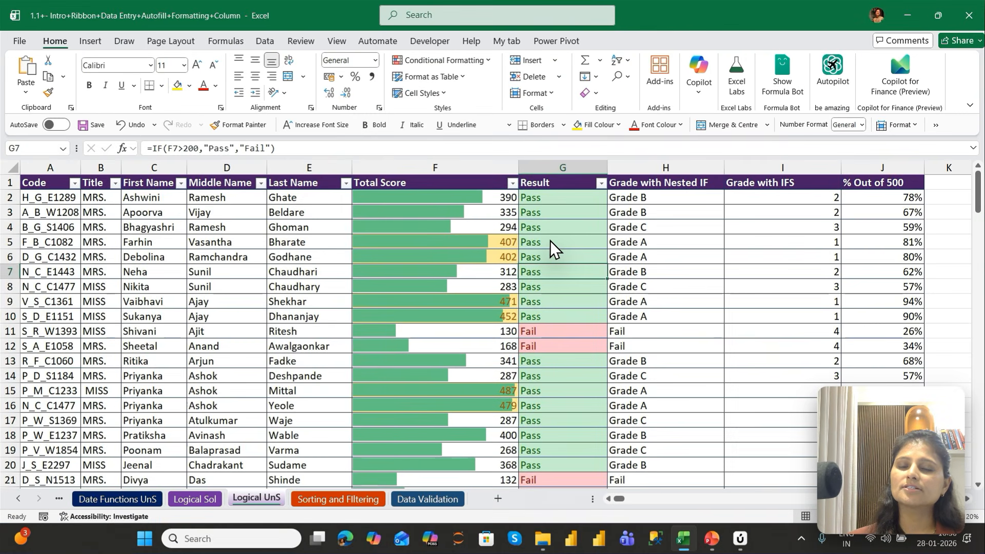
key("Down")
key("Down")
key("Down")
key("Down")
key("Down")
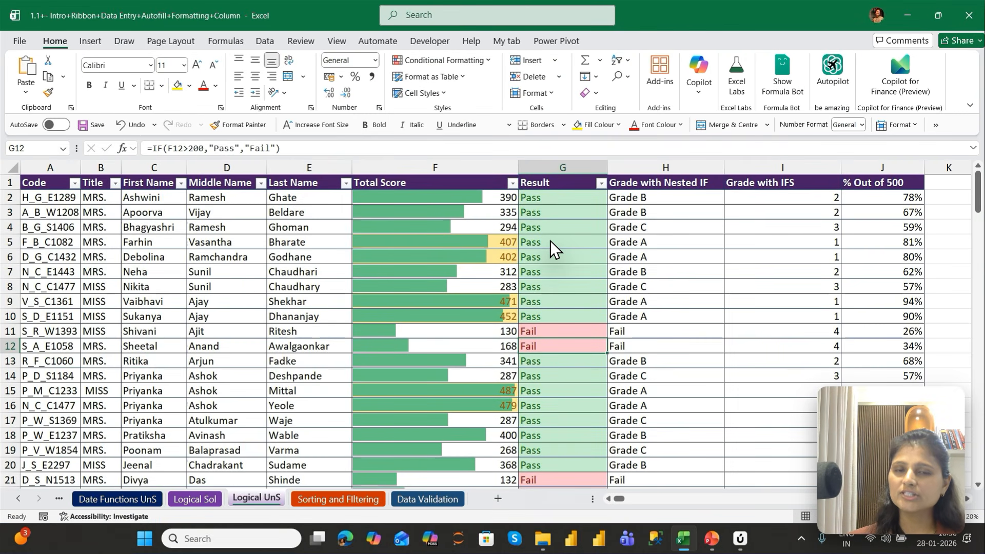
key("Up")
key("Up")
key("Up")
key("Up")
key("Up")
key("Up")
key("Up")
key("Up")
key("Up")
key("Up")
key("Up")
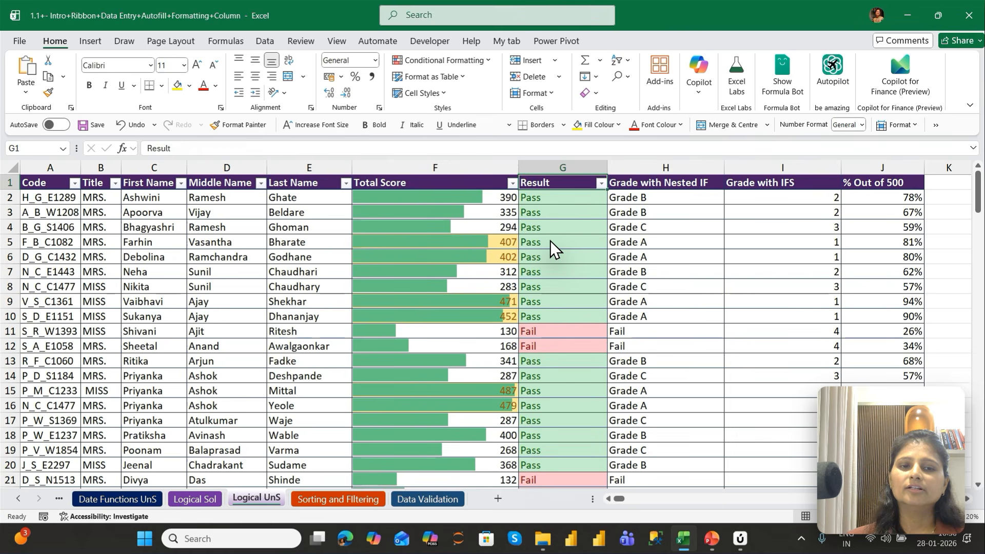
Examine the neighbouring grade columns and the nested IF formulas behind the values in the Grade with Nested IF column
key("Right")
key("Right")
key("Right")
key("Right")
key("Left")
key("Left")
key("Left")
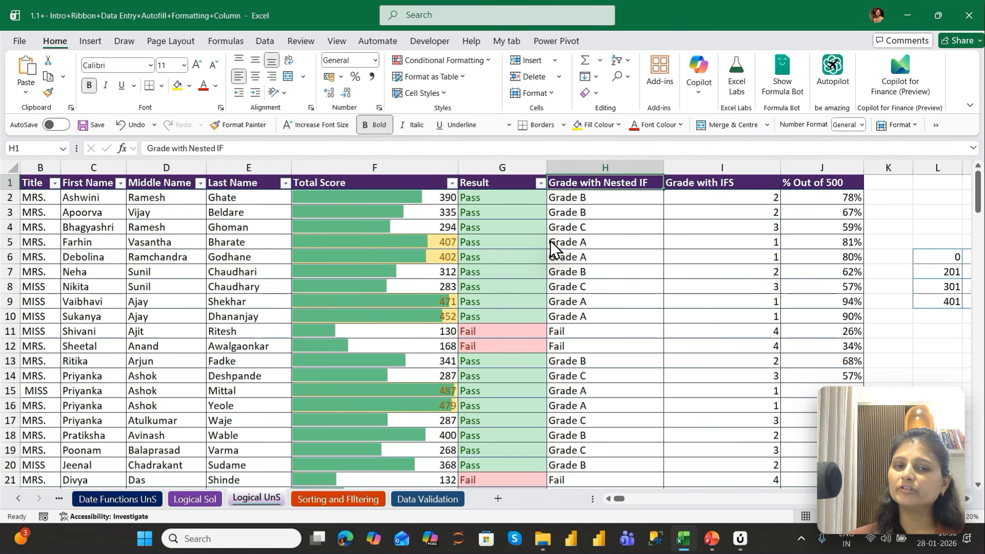
key("Down")
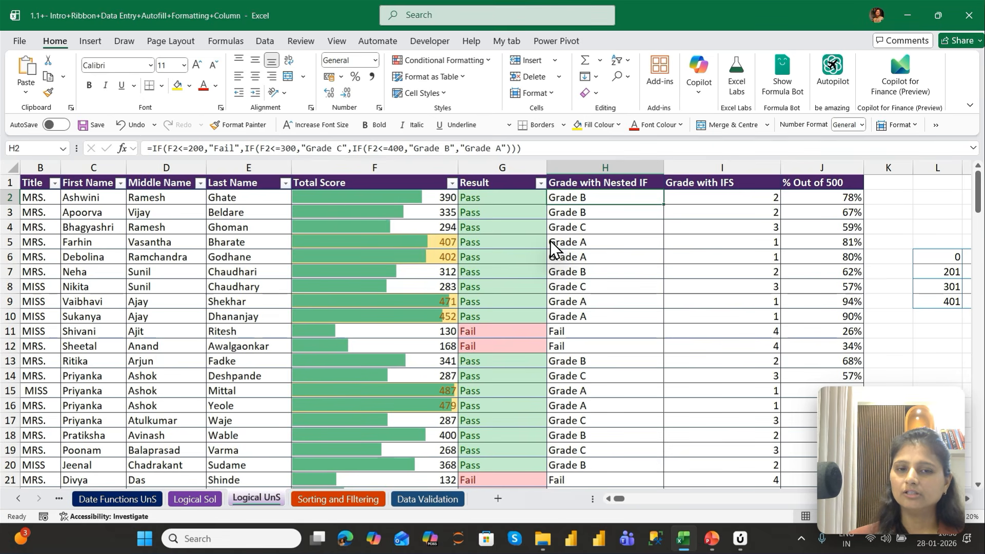
key("Down")
key("Down")
key("Down")
key("Down")
key("Down")
key("Down")
key("Down")
key("Down")
key("Down")
key("Down")
key("Down")
key("Down")
key("Up")
key("Up")
key("Up")
key("Up")
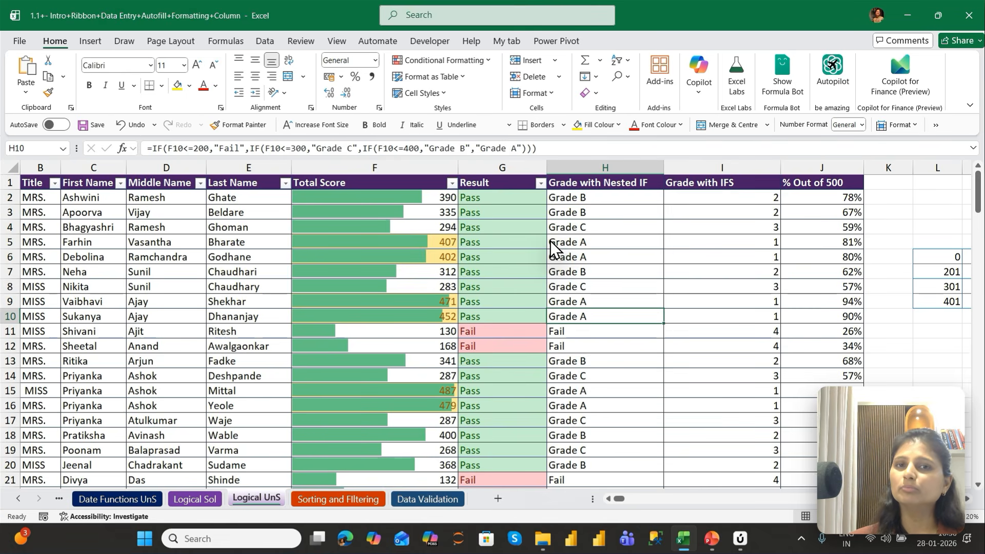
Create an Equal To highlight rule for the value Fail across all Grade with Nested IF cells
key("ctrl+Up")
key("Down")
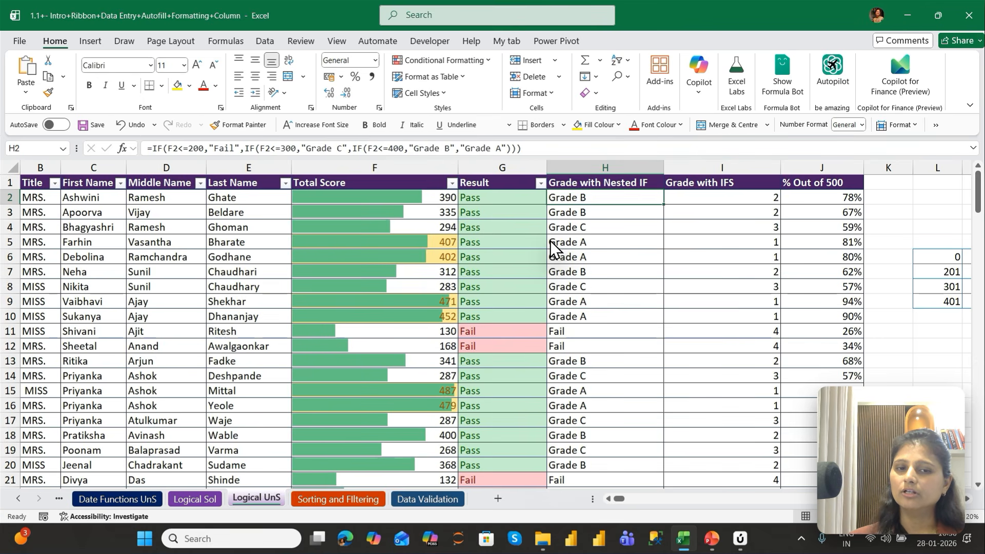
key("ctrl+shift+Down")
key("ctrl+BackSpace")
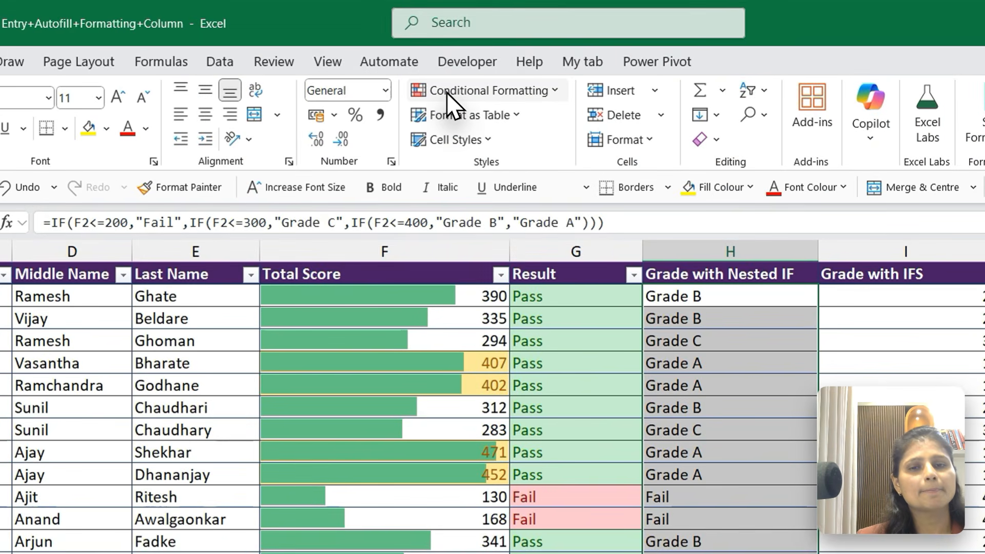
left_click(448, 92)
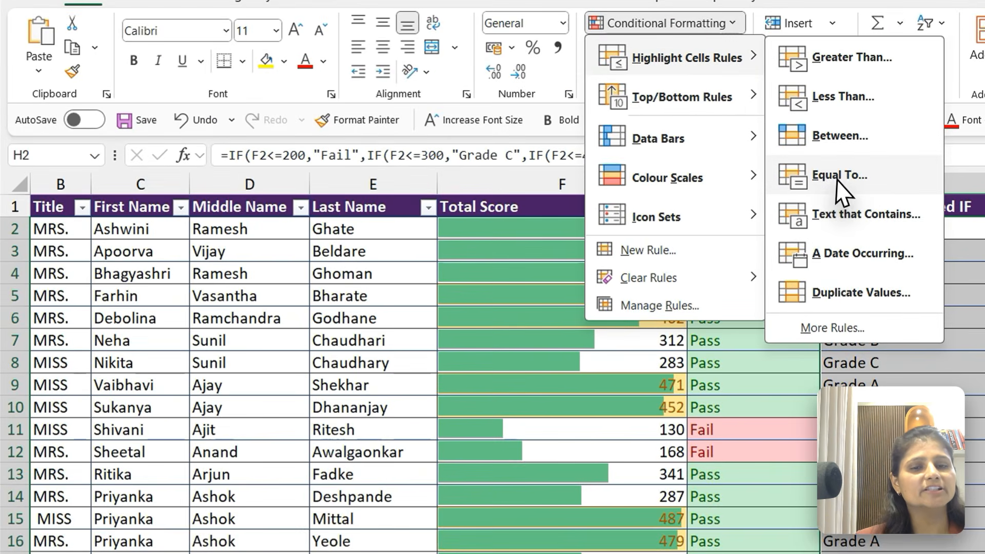
left_click(795, 172)
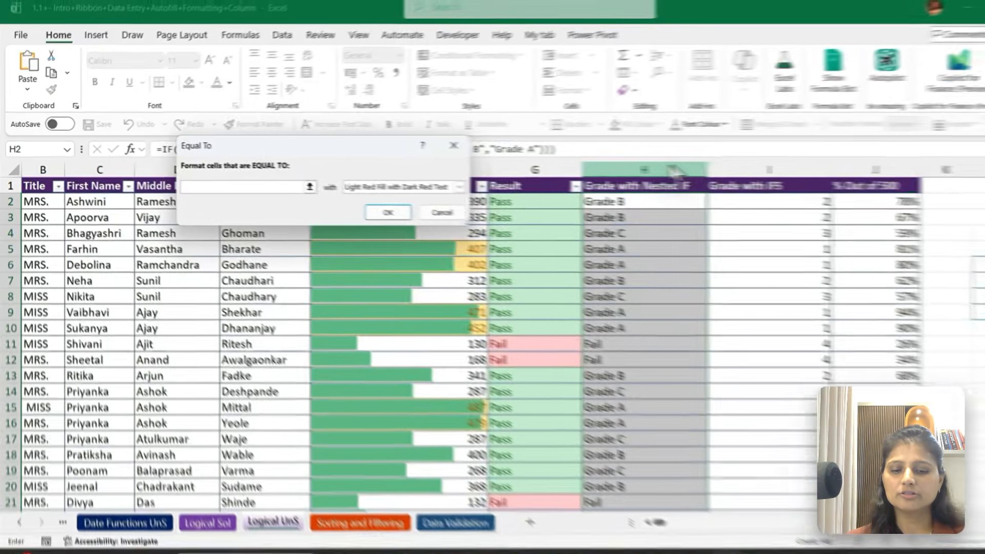
type("Fail")
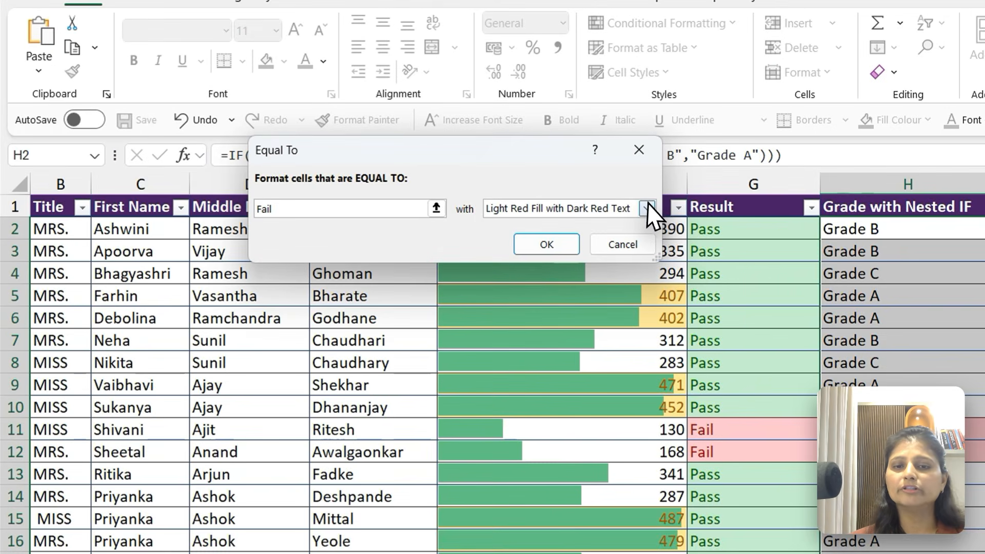
Give the Fail rule a customised format with bold, dark red text and apply it
left_click(580, 201)
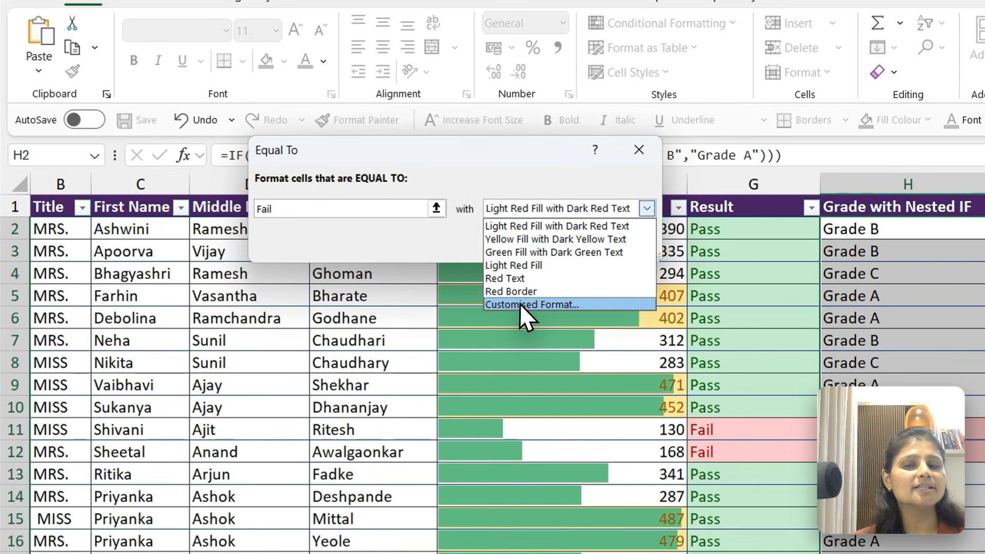
left_click(347, 247)
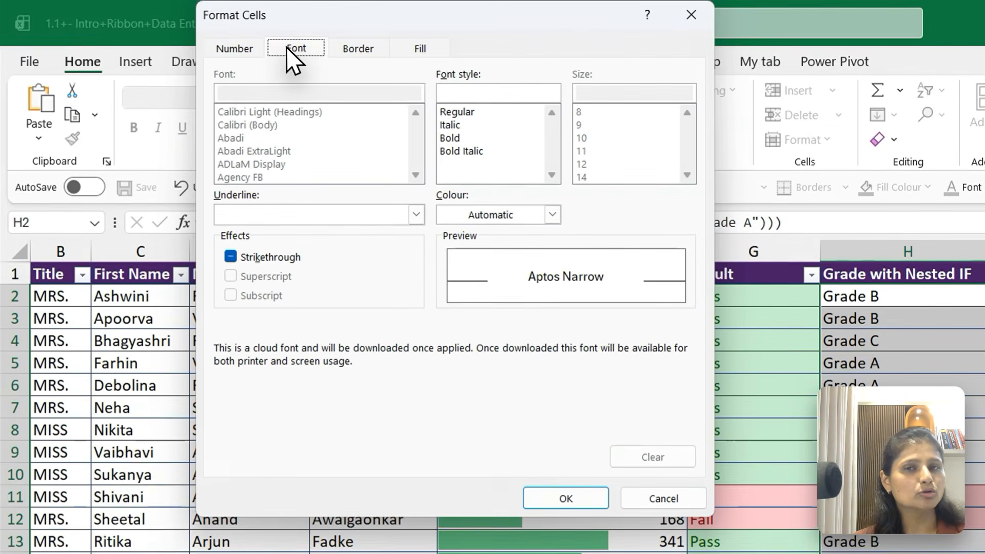
left_click(345, 46)
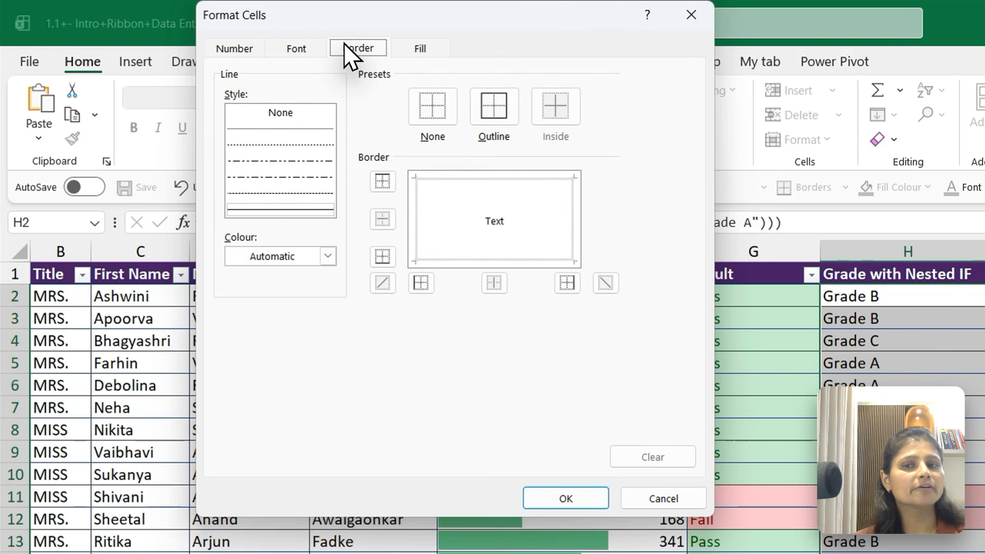
left_click(422, 47)
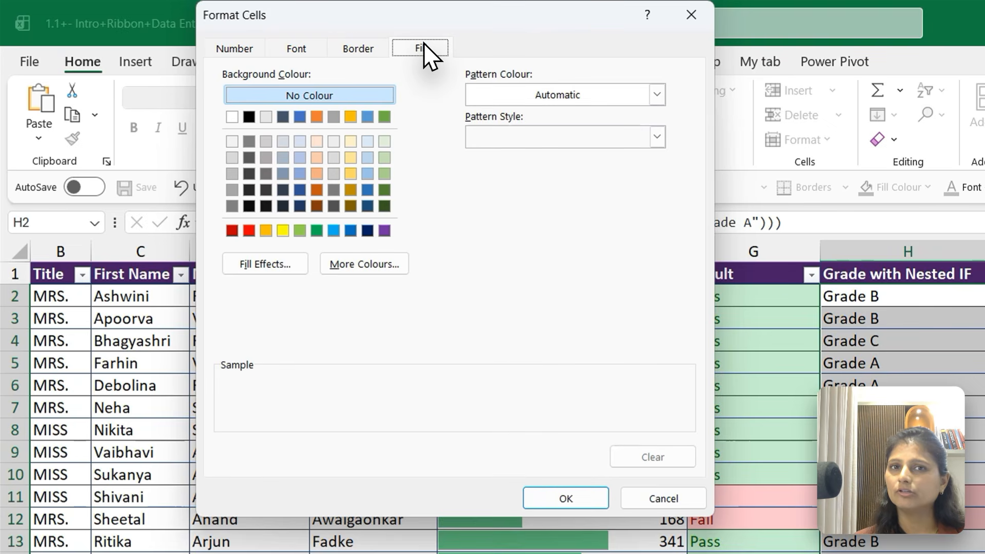
left_click(302, 47)
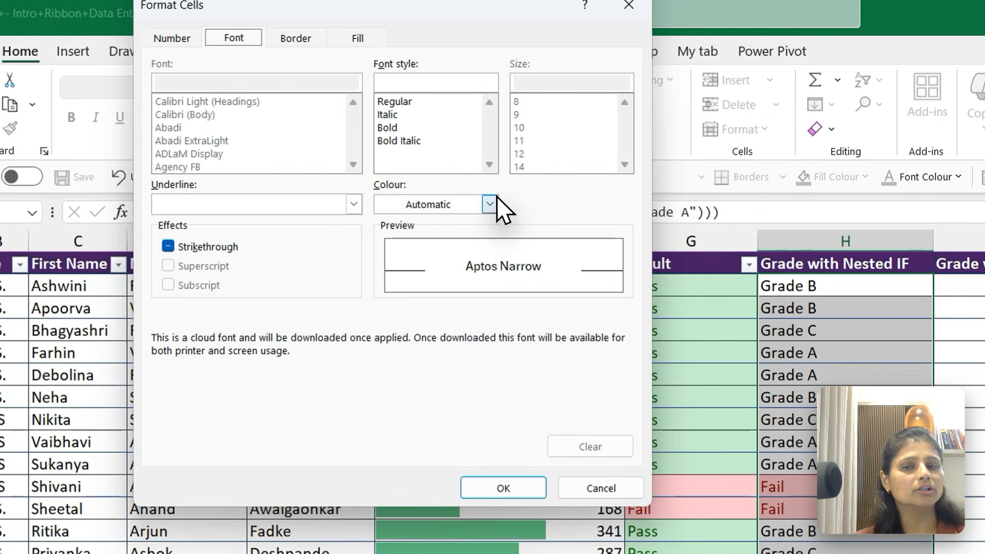
left_click(490, 204)
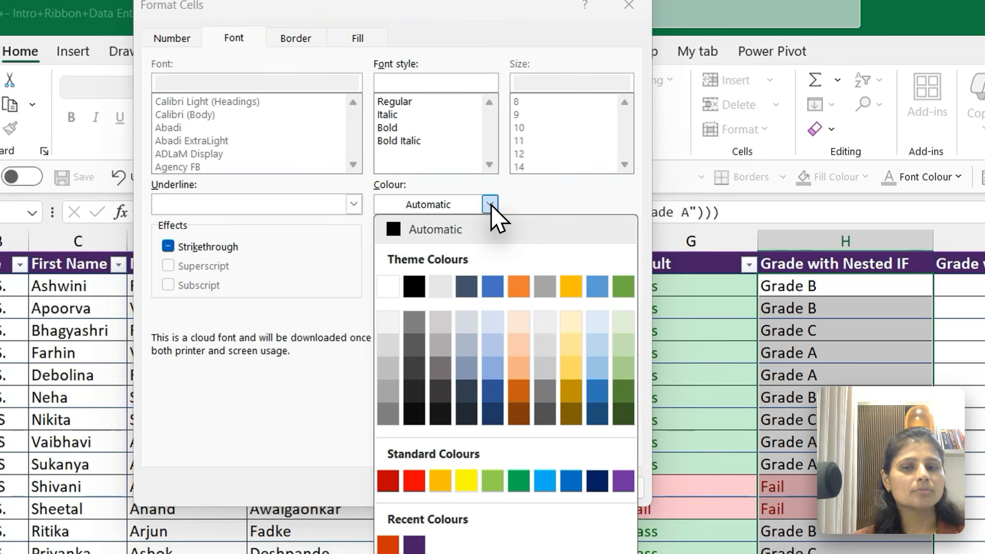
left_click(382, 480)
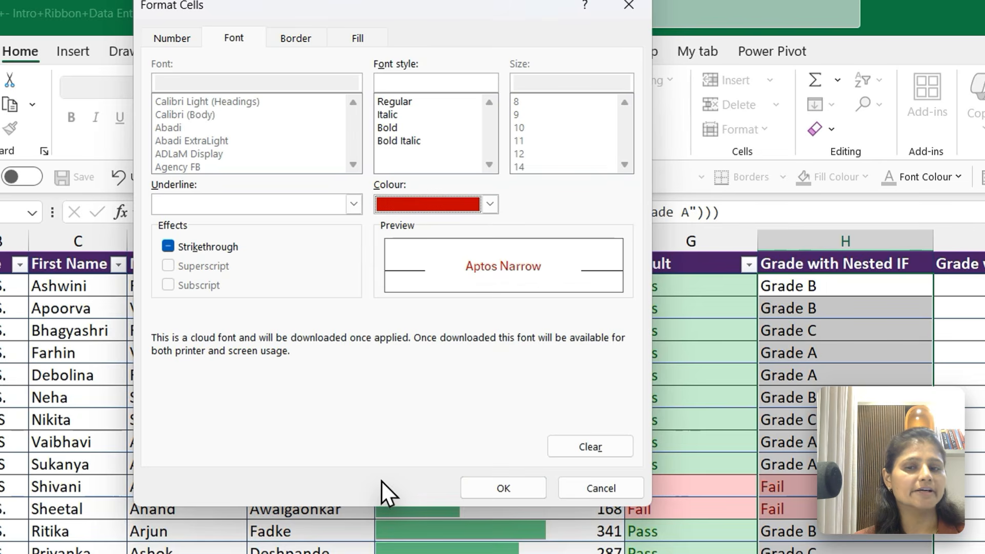
left_click(388, 127)
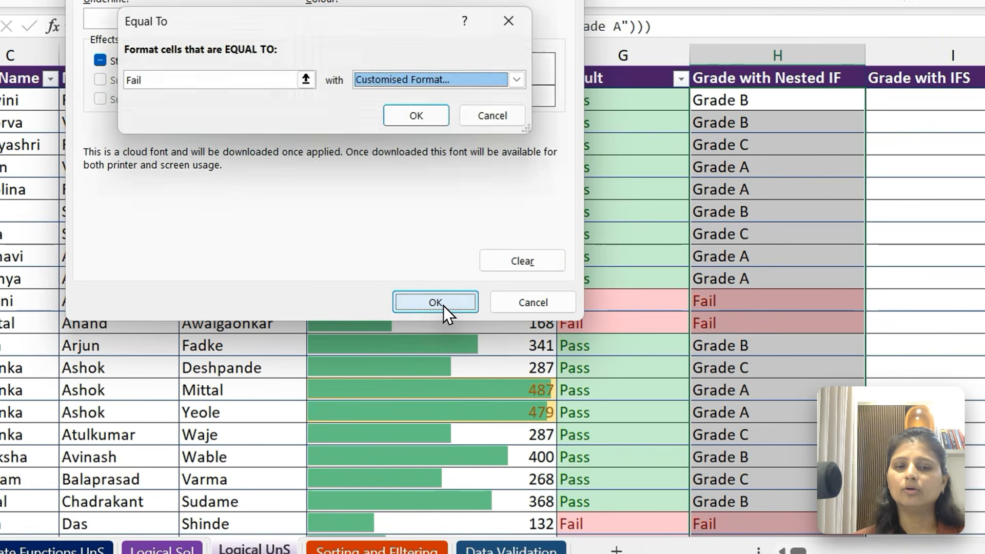
left_click(435, 303)
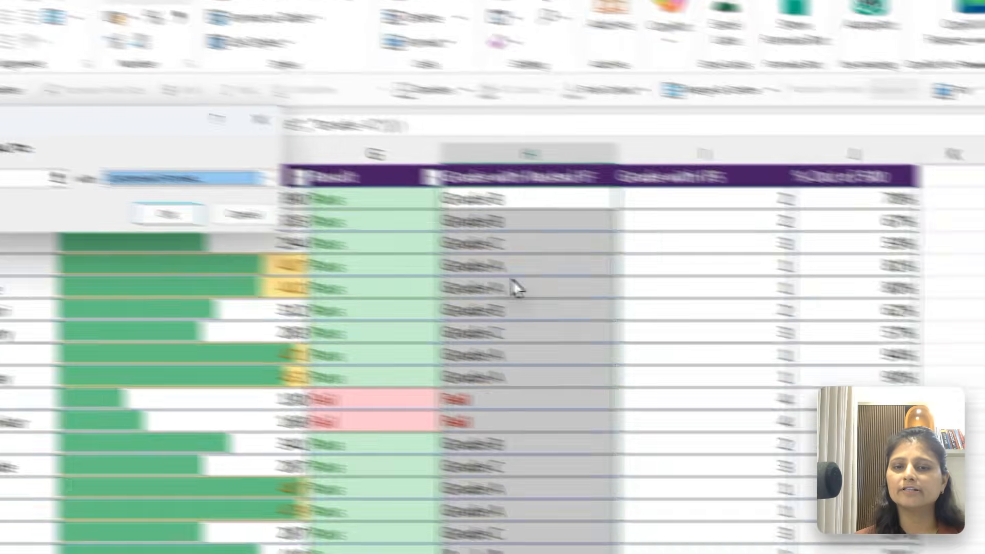
left_click(149, 210)
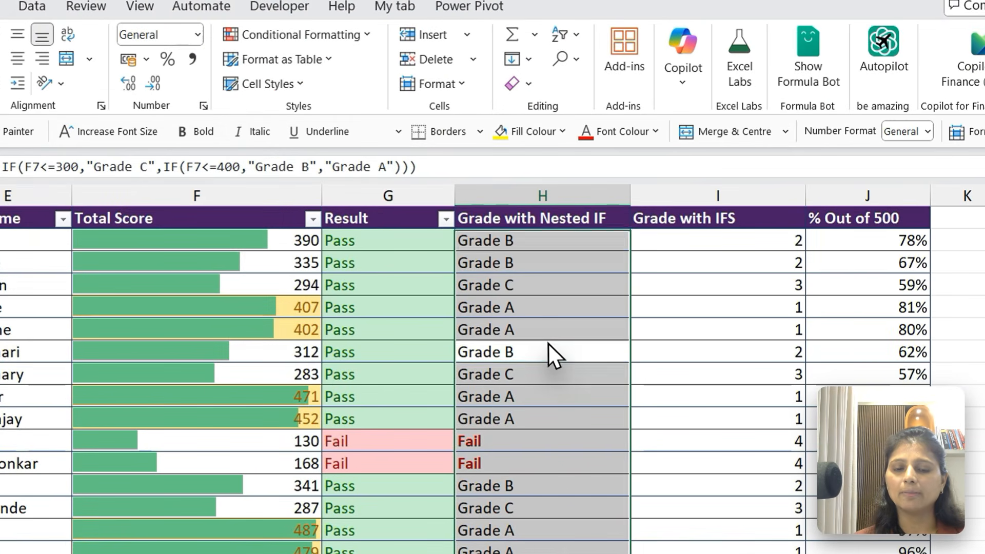
Create an Equal To highlight rule for the value Grade C across all Grade with Nested IF cells
left_click(548, 344)
key("ctrl+Up")
key("Down")
key("ctrl+shift+Down")
key("ctrl+BackSpace")
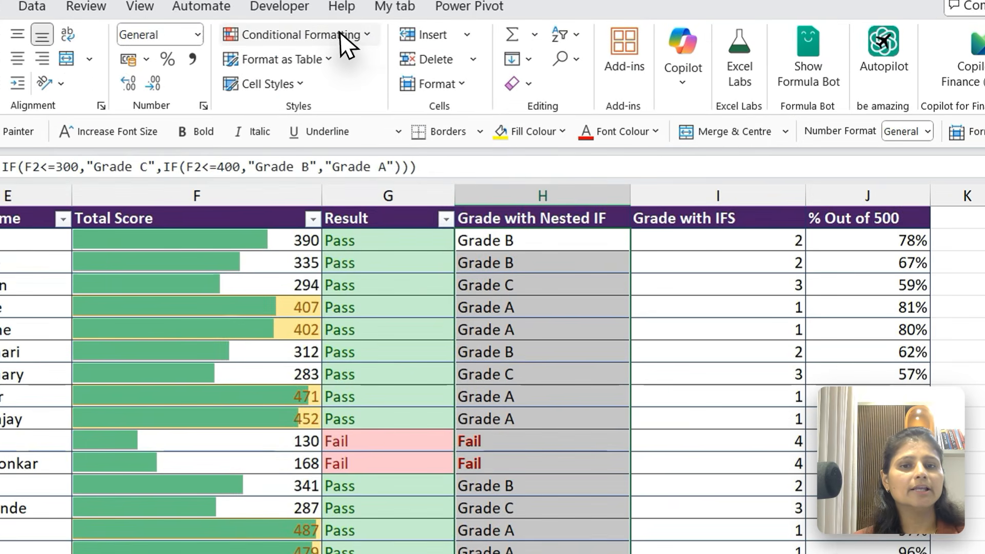
left_click(372, 37)
mouse_move(347, 78)
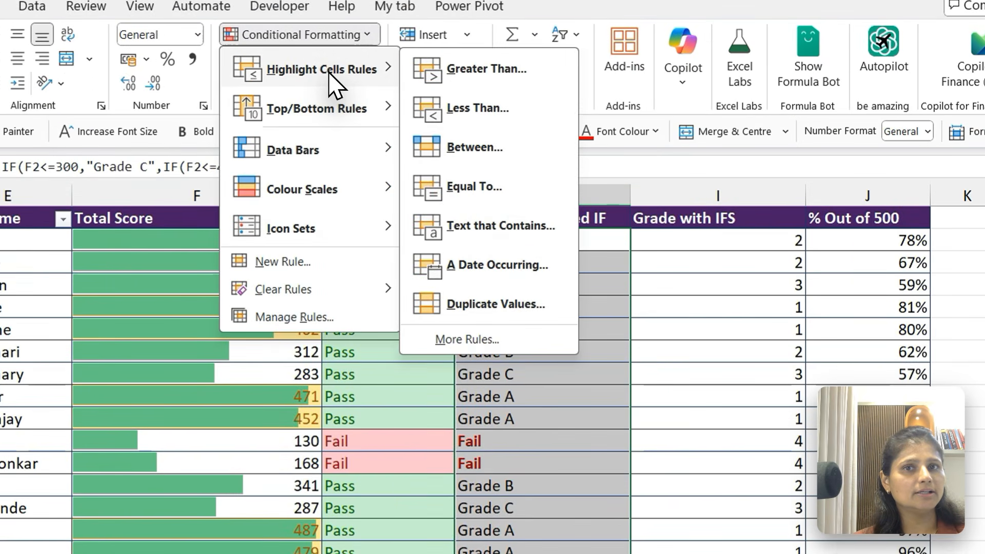
left_click(466, 182)
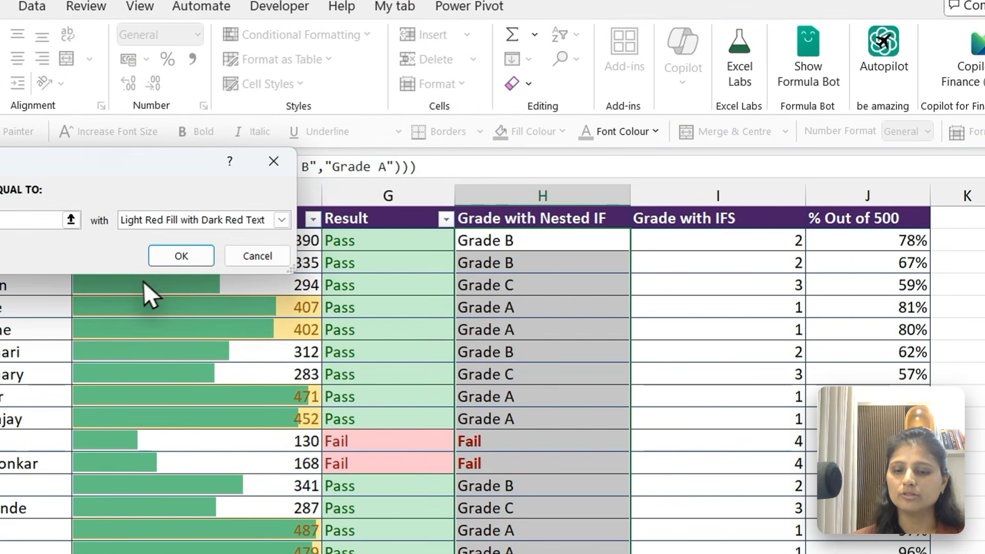
type("Grade ")
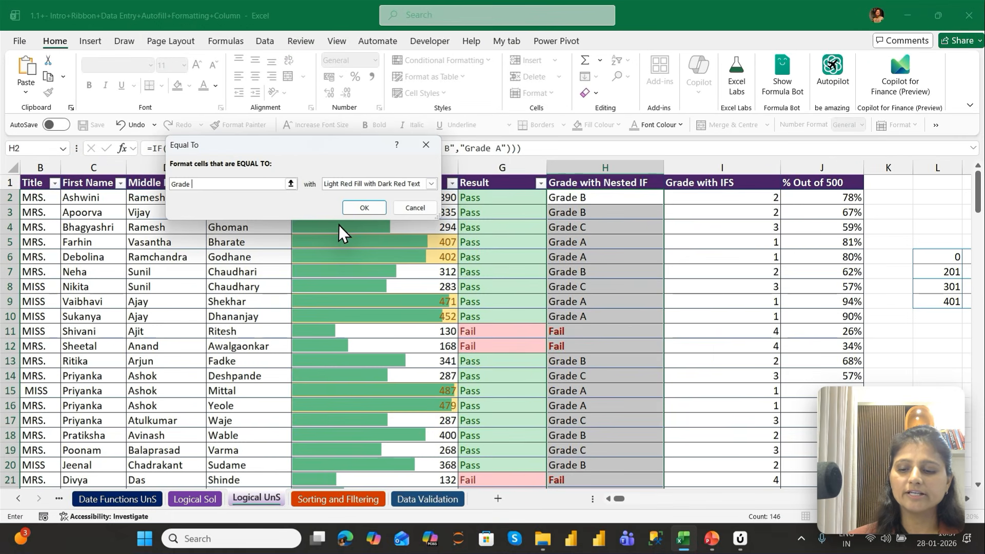
type("C")
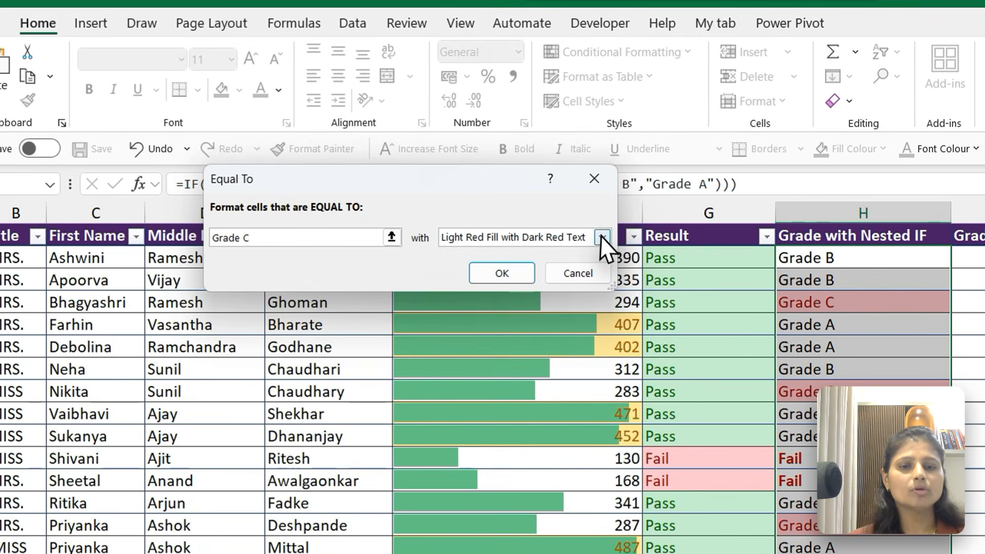
Give the Grade C rule a customised format with bold, orange text and apply it
left_click(431, 183)
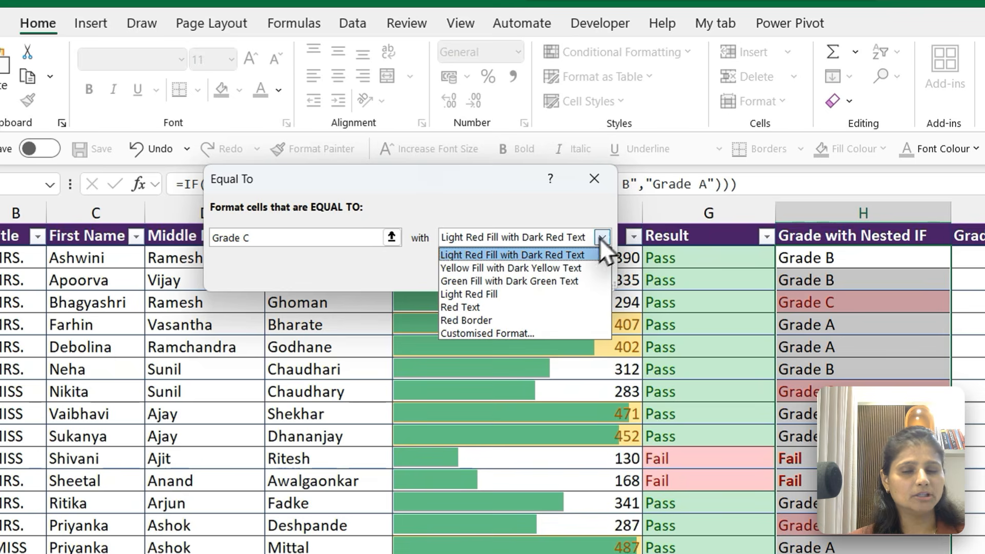
left_click(484, 330)
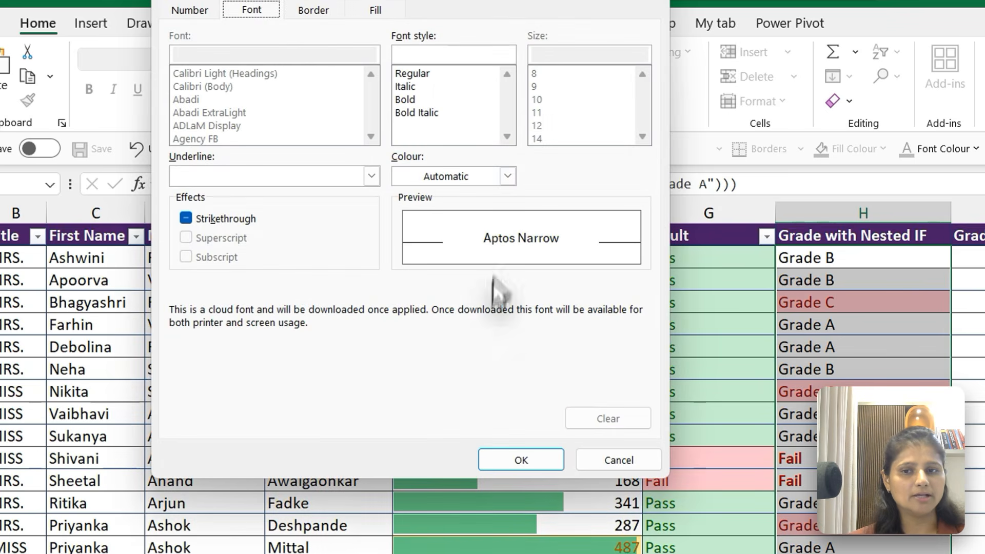
left_click(507, 175)
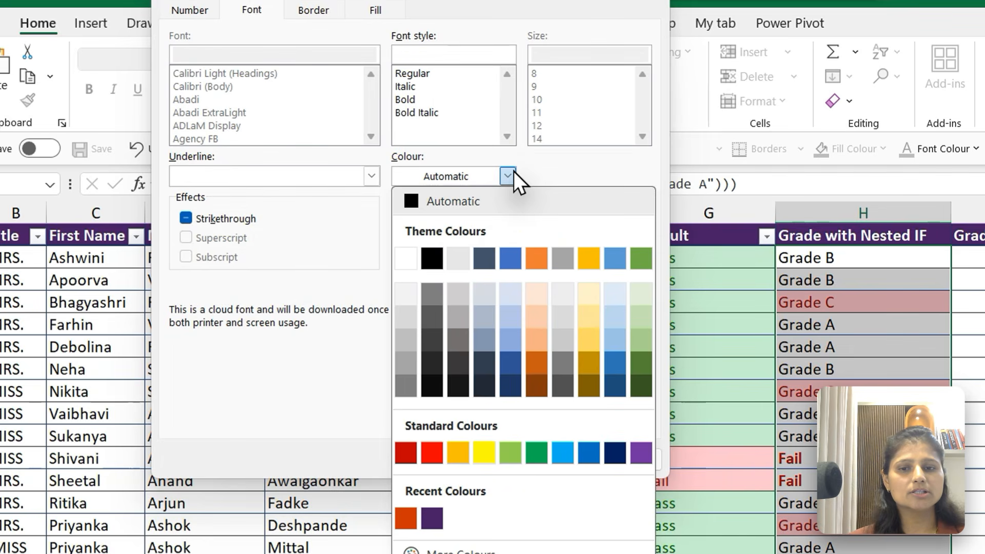
left_click(532, 256)
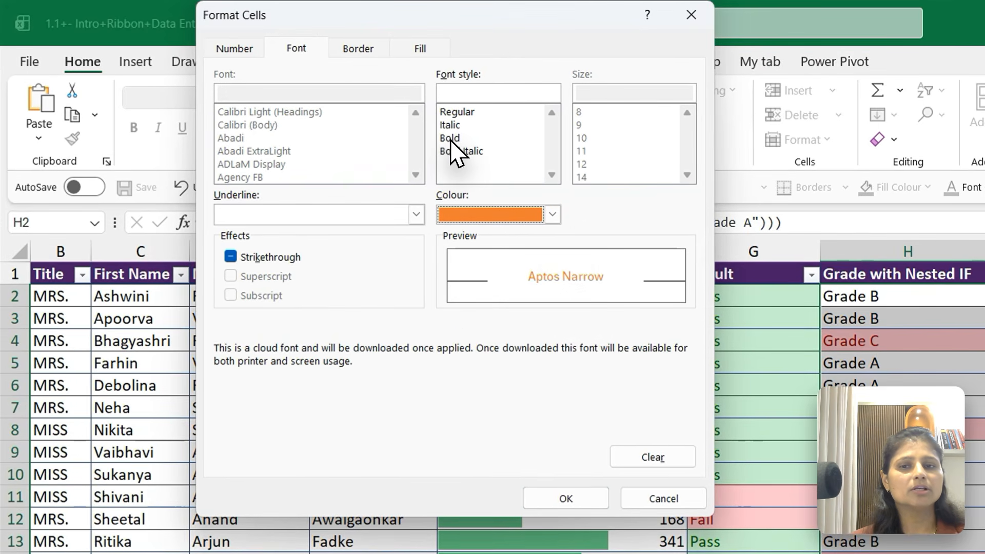
left_click(450, 139)
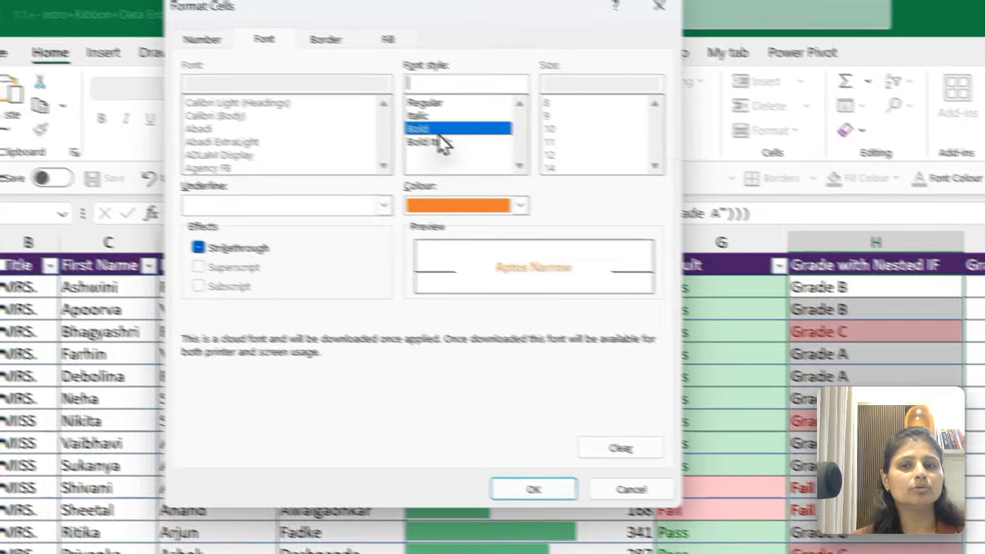
left_click(563, 497)
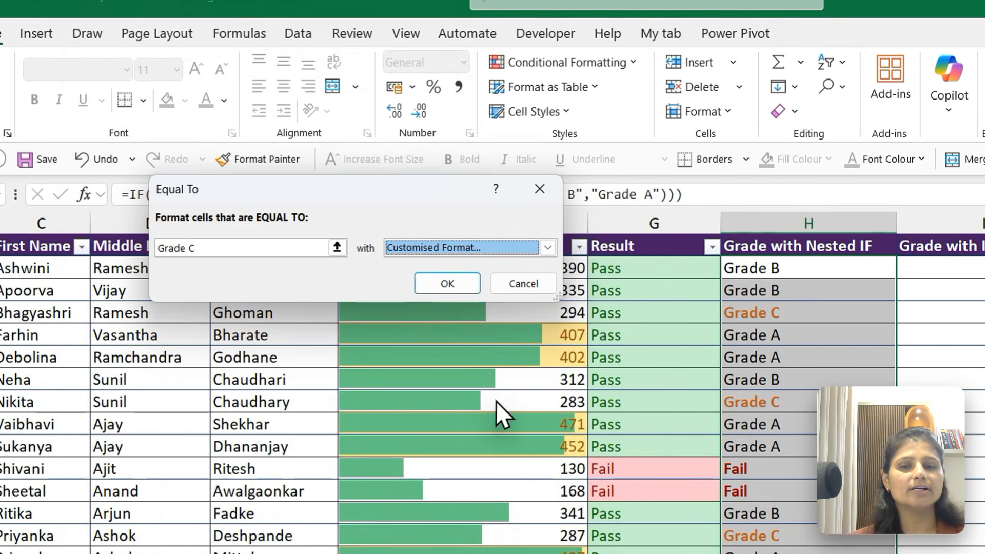
left_click(447, 283)
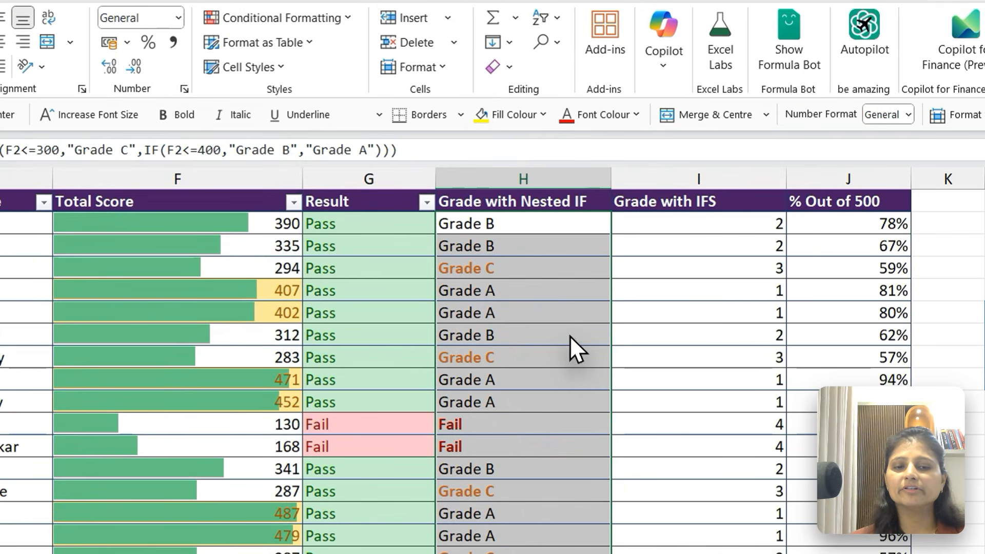
Create an Equal To highlight rule for the value Grade B across all Grade with Nested IF cells
left_click(569, 335)
key("ctrl+Up")
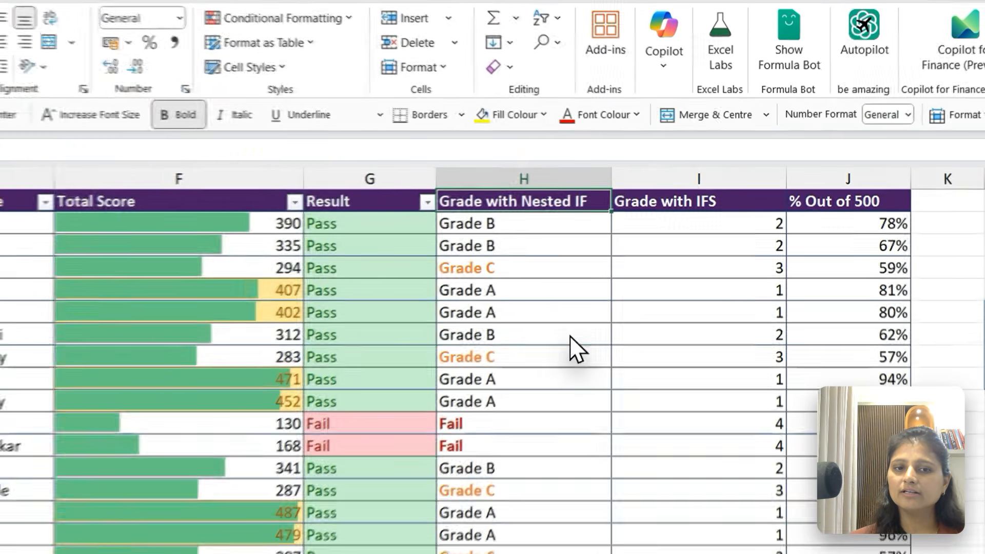
key("Down")
key("ctrl+shift+Down")
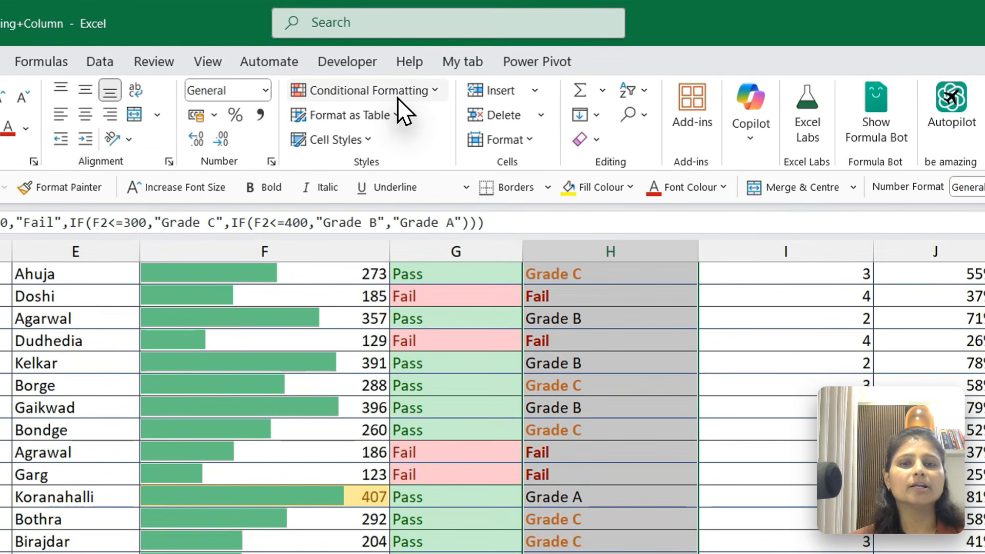
left_click(461, 63)
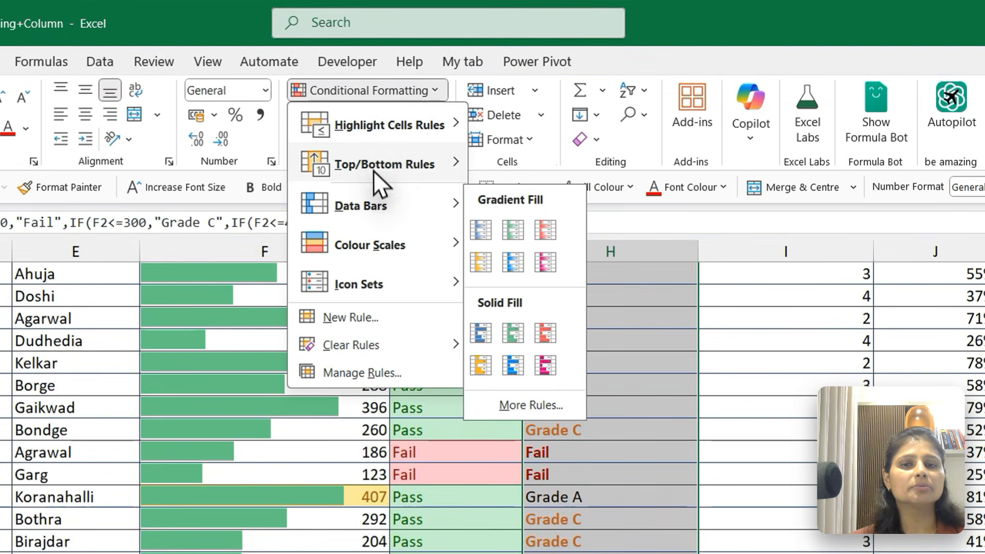
mouse_move(368, 131)
left_click(550, 245)
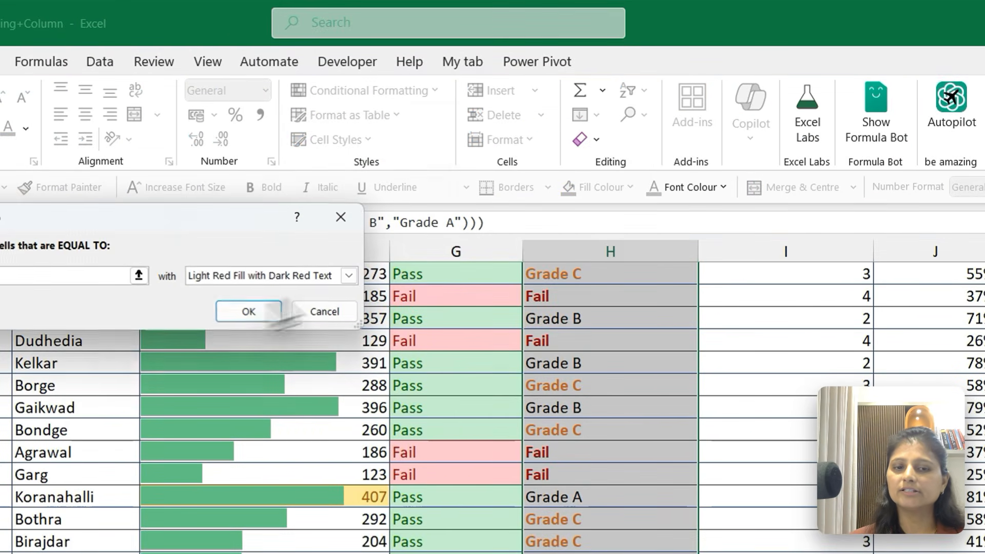
type("Grade B")
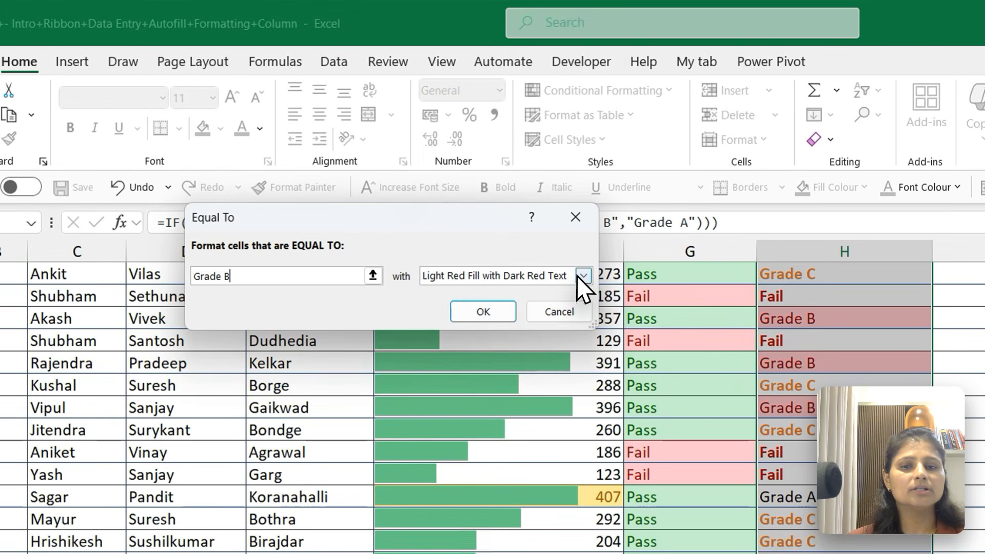
Give the Grade B rule a customised format with bold text in Blue, Accent 1 and apply it
left_click(432, 185)
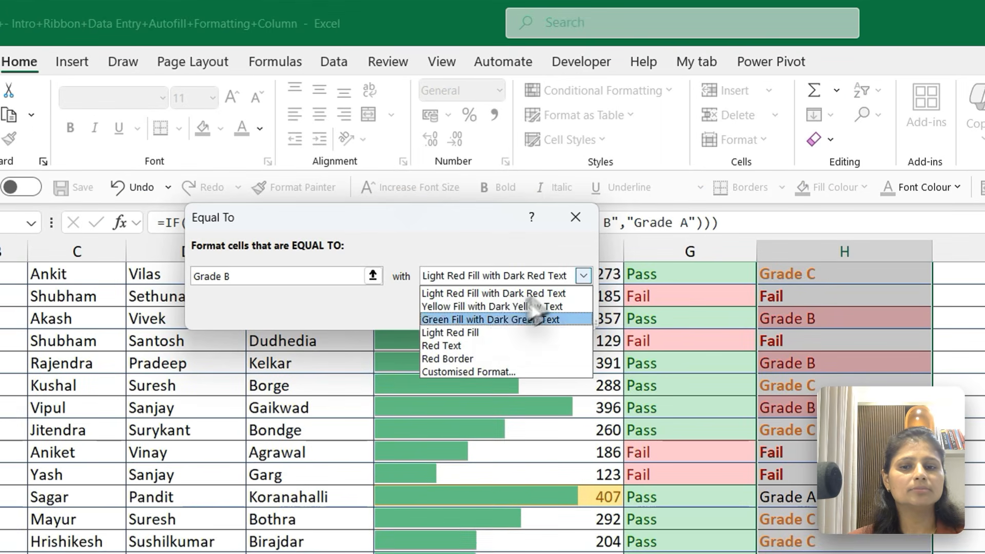
left_click(451, 370)
left_click(488, 215)
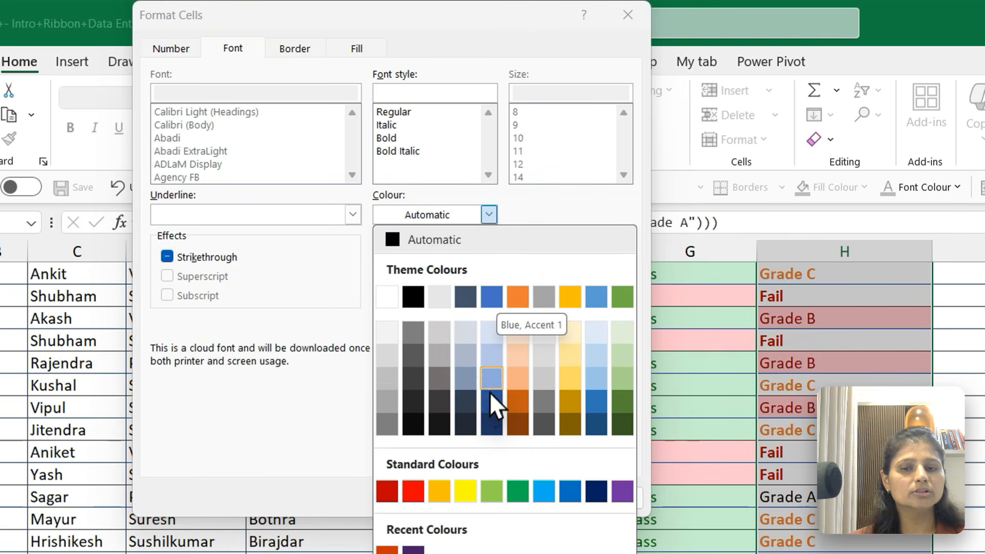
left_click(495, 295)
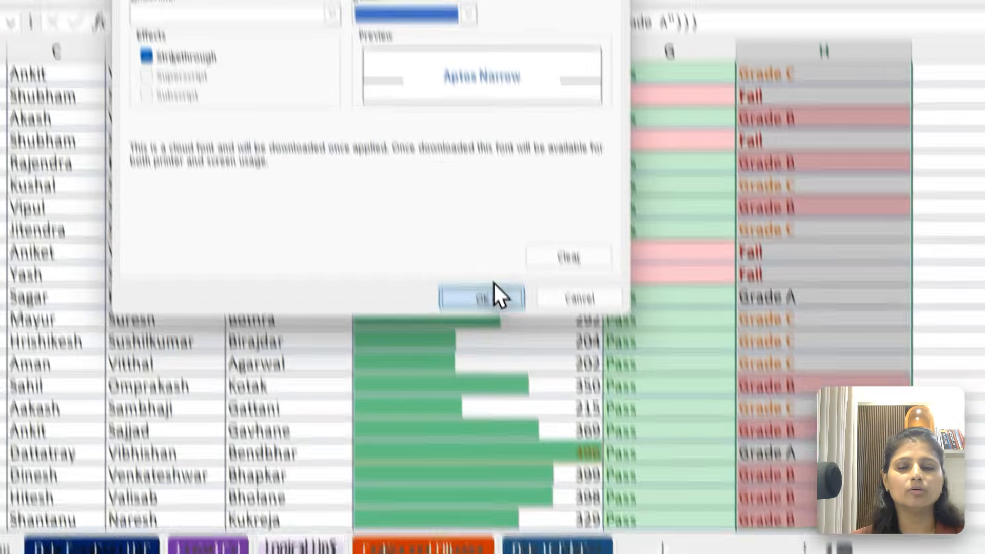
left_click(494, 290)
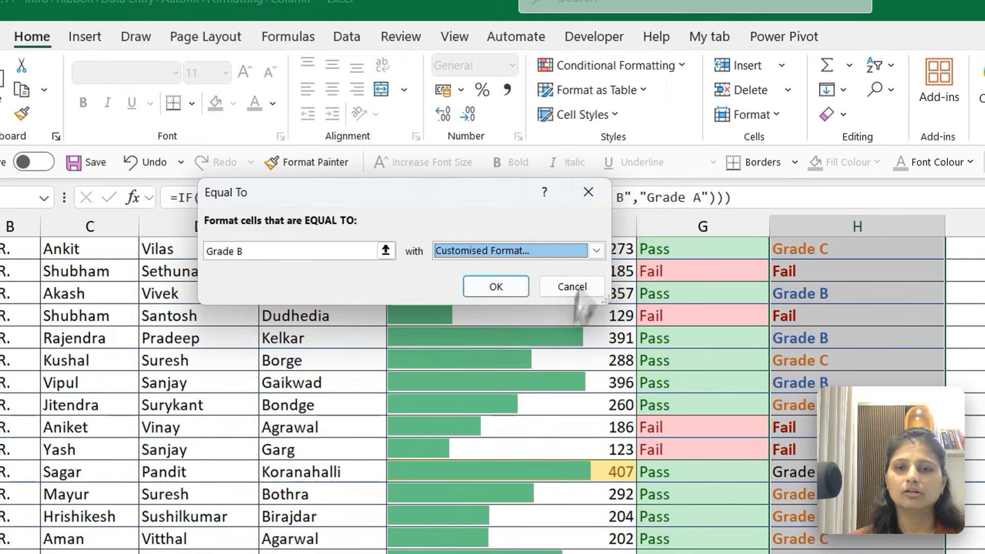
left_click(476, 285)
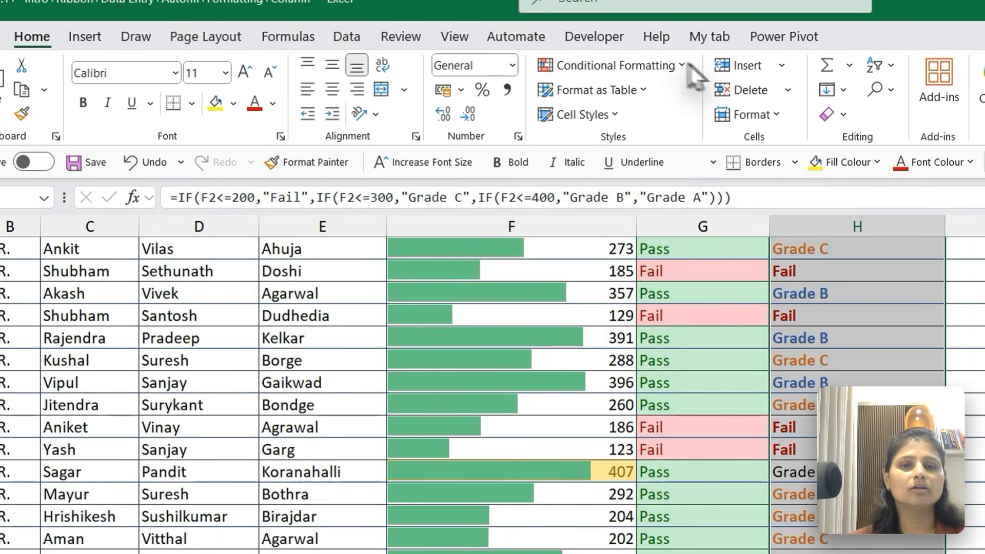
Create an Equal To highlight rule for the value Grade A on the same Grade with Nested IF cells
left_click(646, 67)
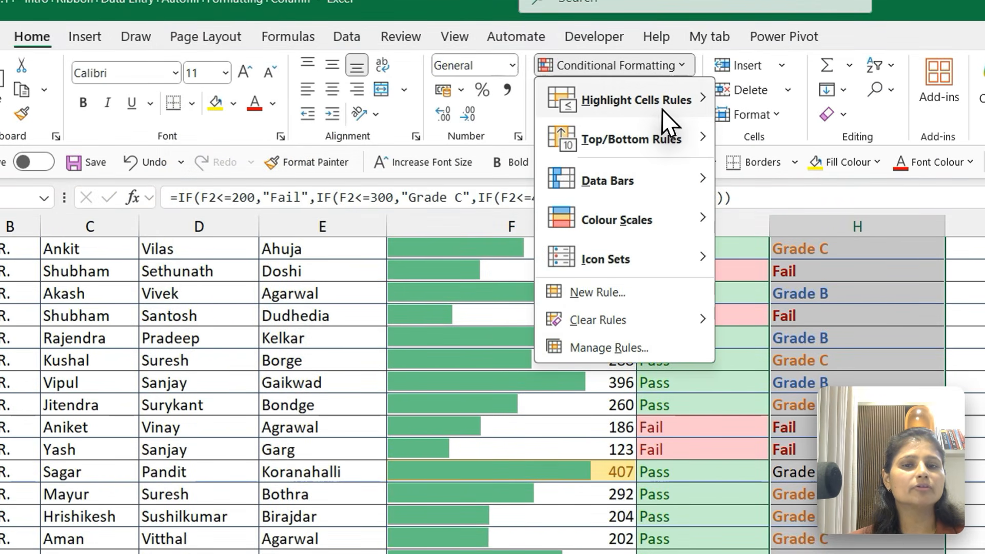
mouse_move(662, 108)
left_click(772, 211)
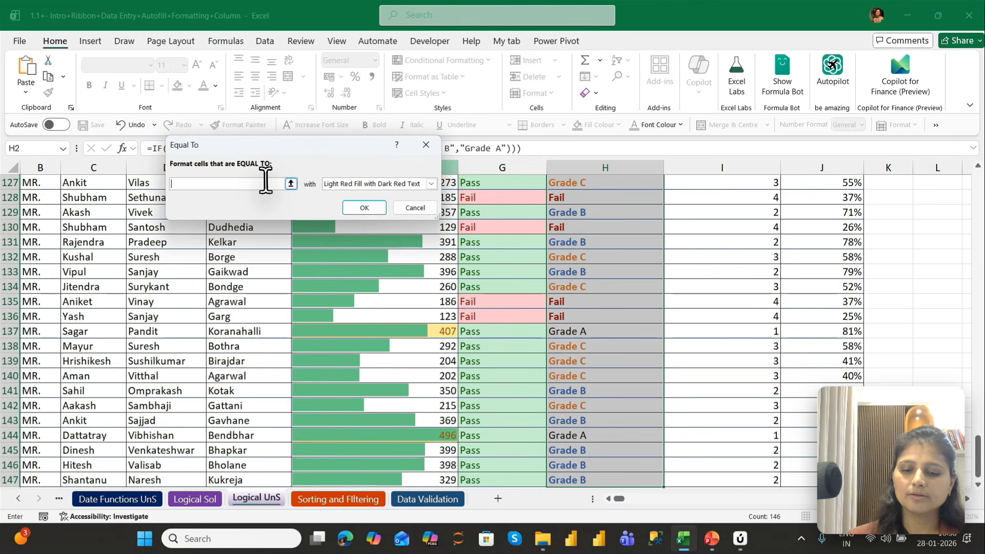
type("Grade A")
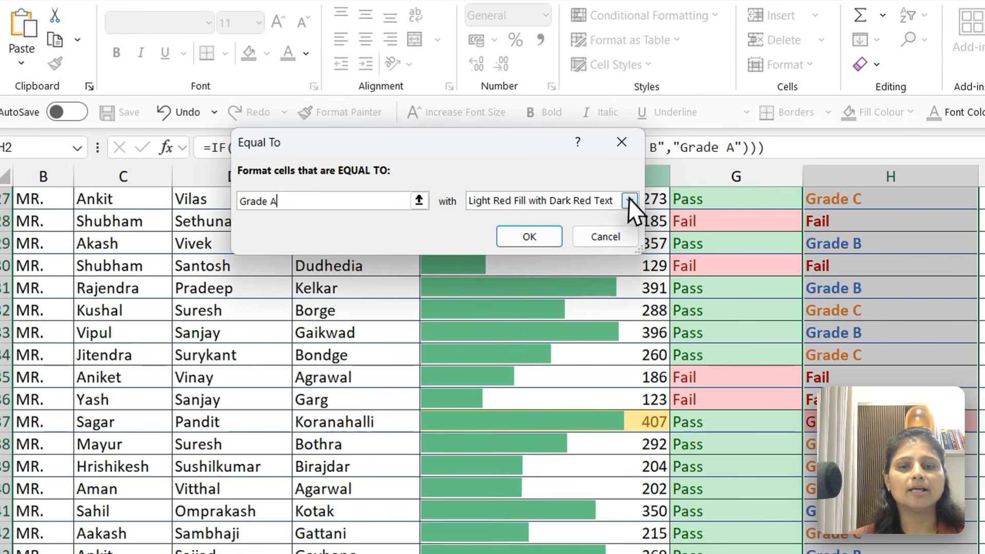
Give the Grade A rule a customised format with bold, green text and apply it
left_click(612, 199)
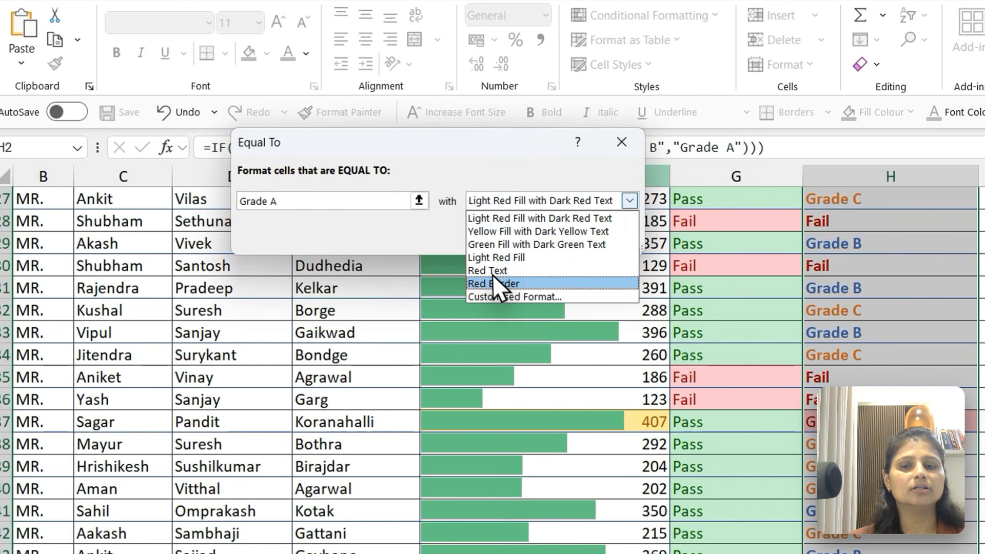
left_click(501, 299)
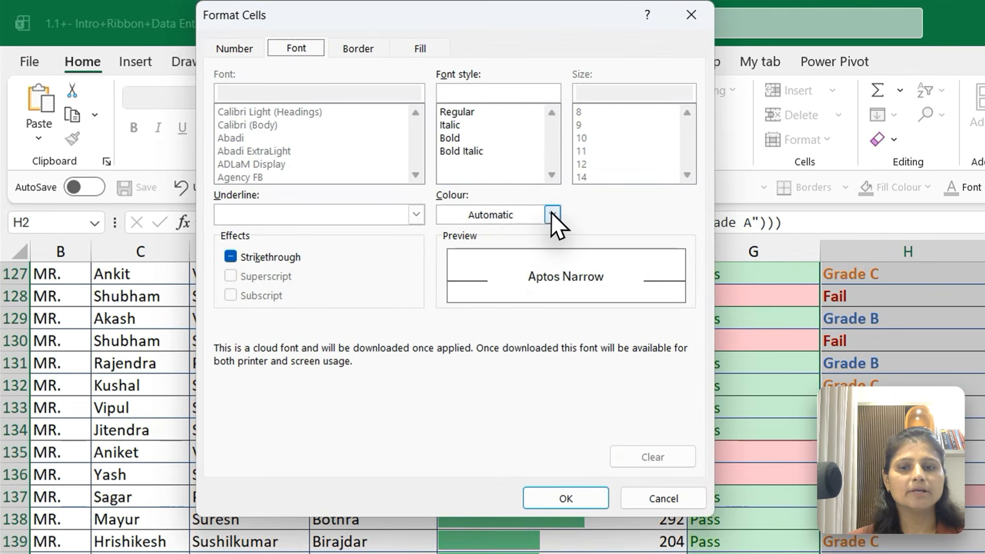
left_click(536, 139)
left_click(685, 297)
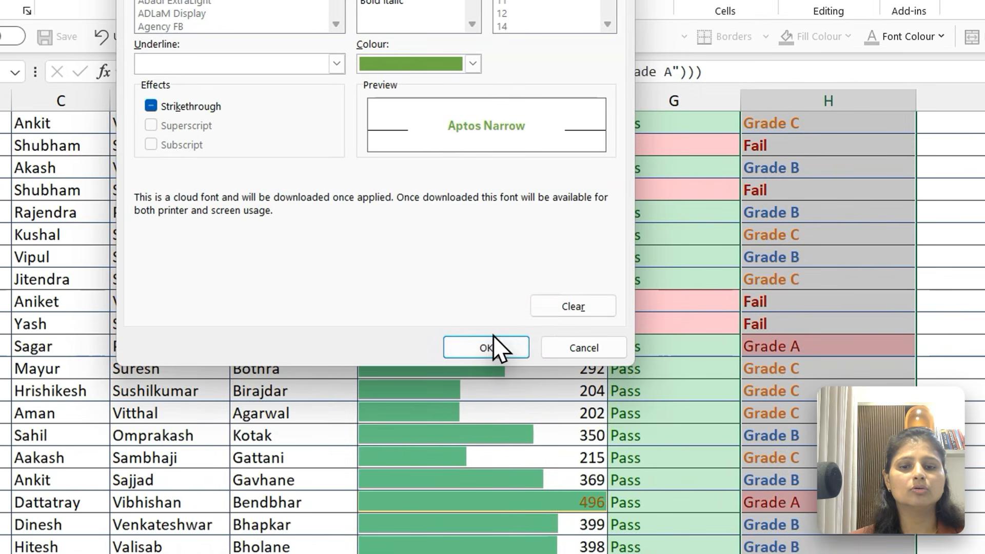
left_click(490, 356)
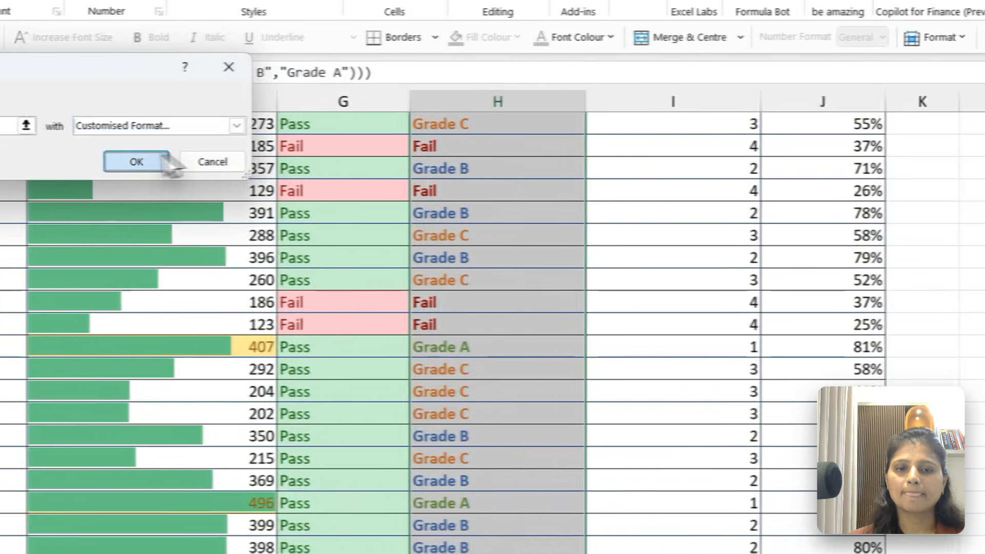
left_click(162, 158)
Examine the colours of the grades and Fail entries in the upper rows of the Grade with Nested IF column
left_click(532, 342)
key("ctrl+Up")
key("Down")
key("Down")
key("Down")
left_click(523, 340)
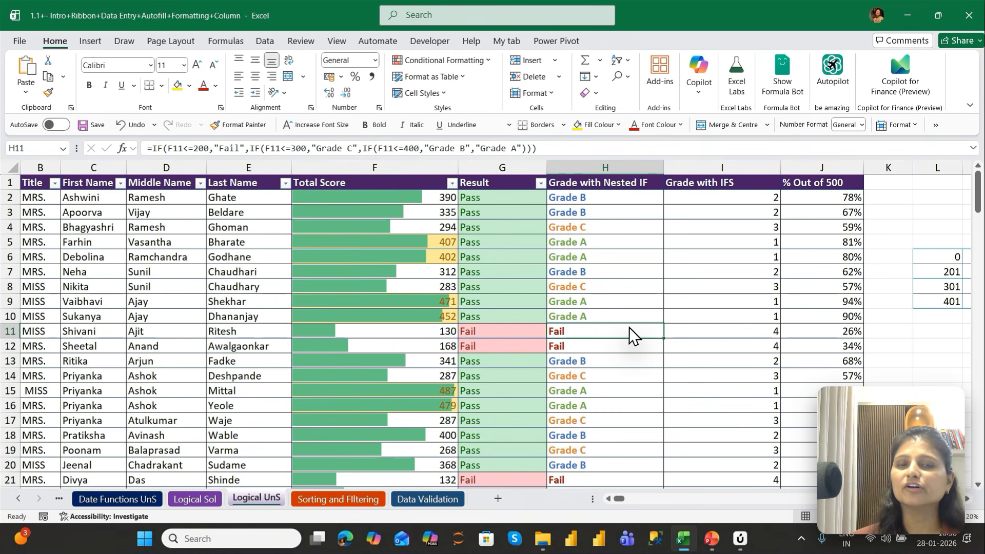
key("Down")
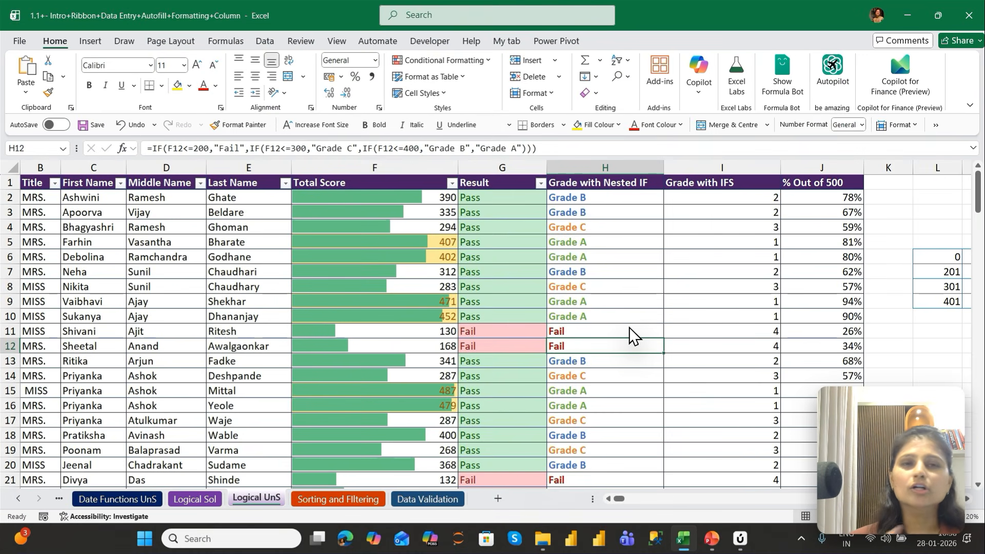
Change the Total Score in F11 to 430 and check the Result and grade cells of that row
key("Left")
key("Left")
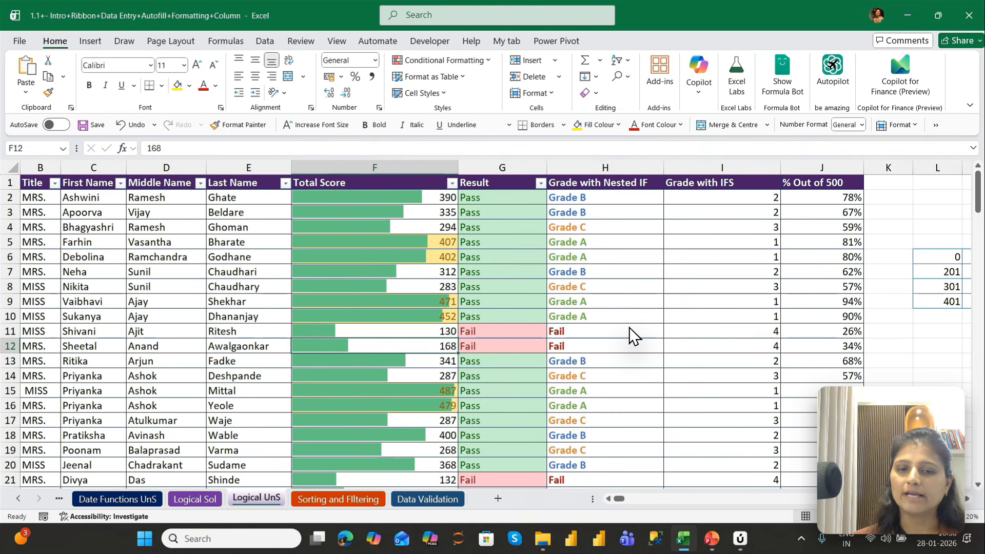
key("Up")
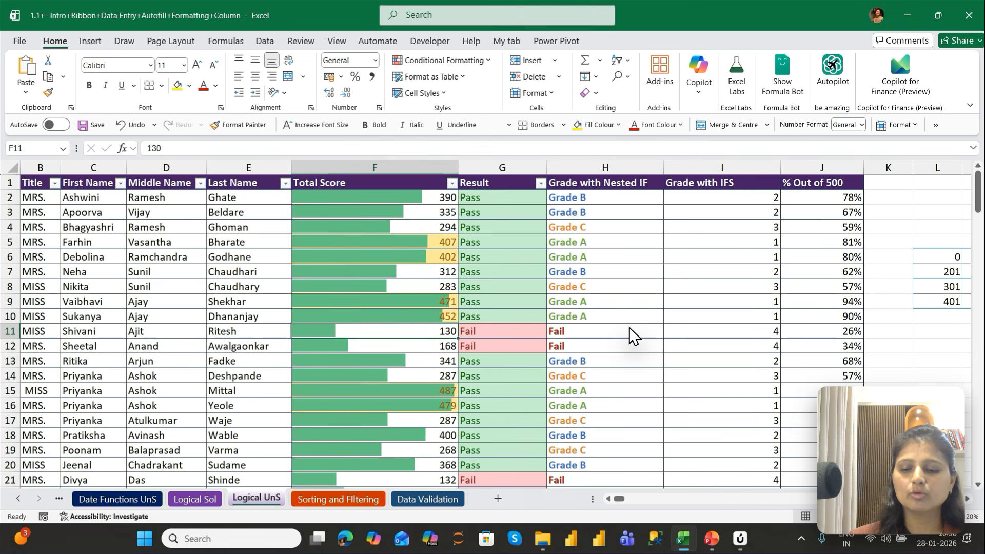
type("430")
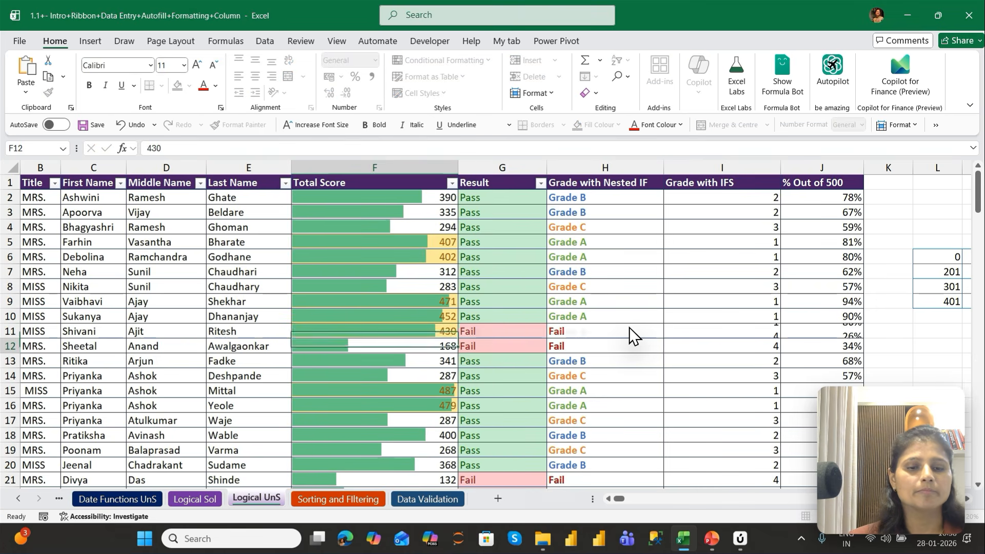
key("Return")
key("Up")
left_click(633, 336)
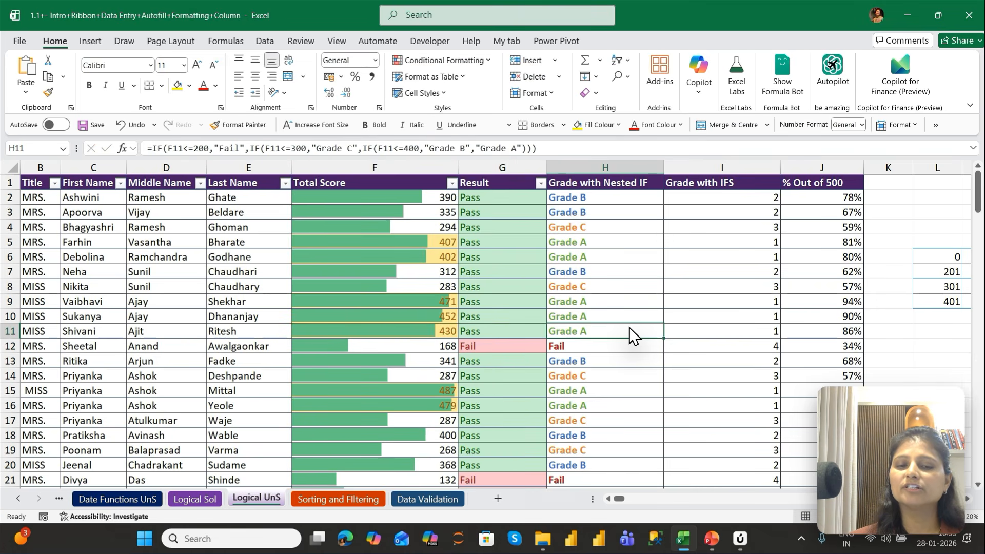
key("Left")
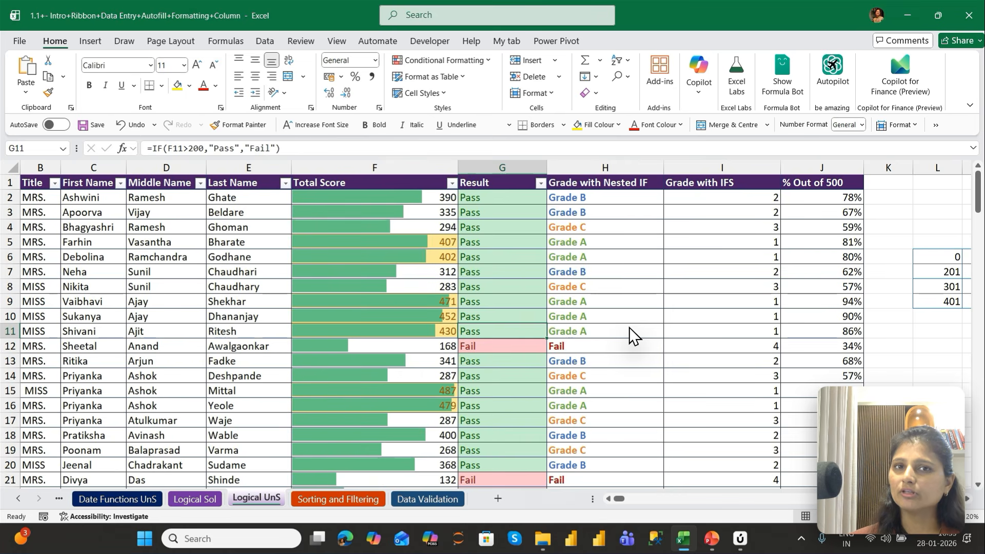
Undo the last Total Score change in F11 and return to the Grade with Nested IF column
left_click(632, 336)
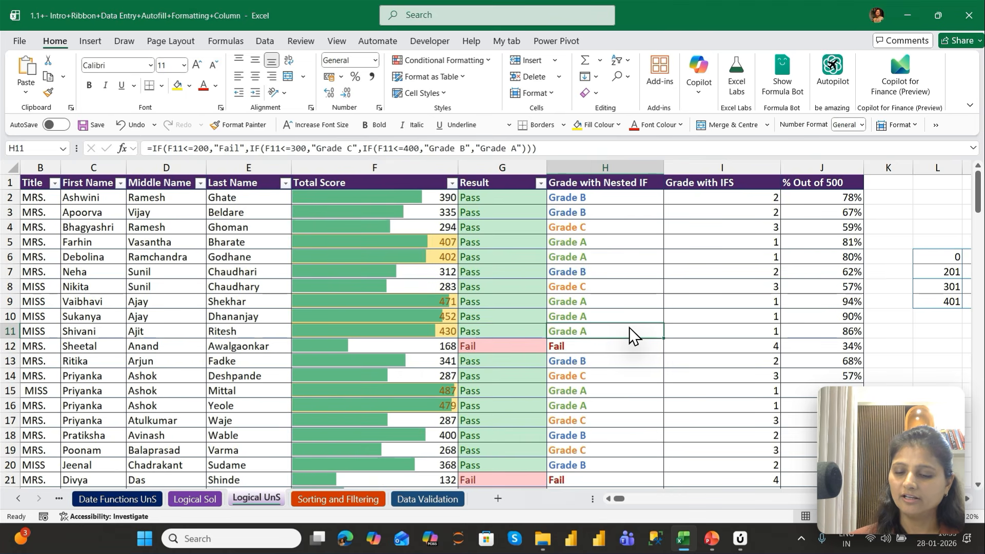
key("ctrl+z")
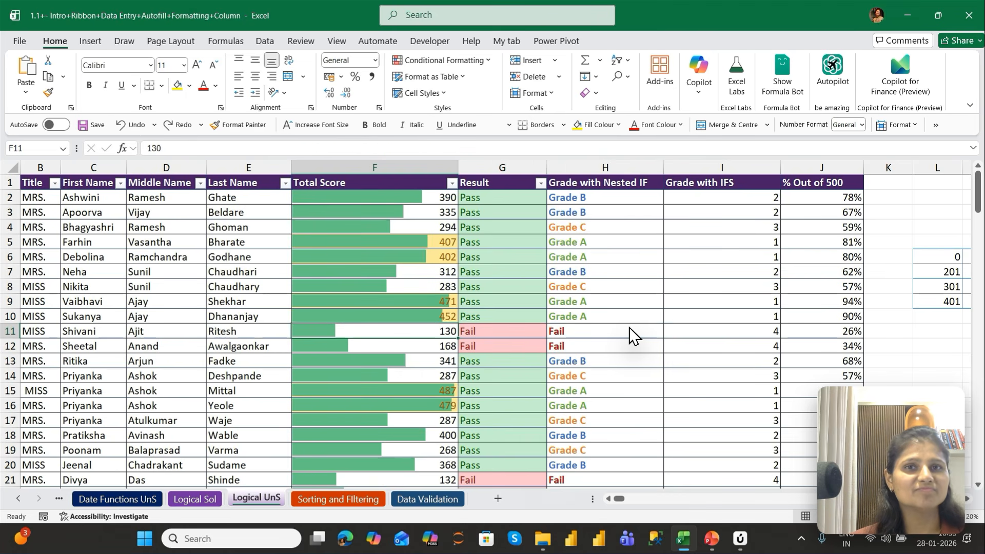
key("Up")
key("Right")
key("Right")
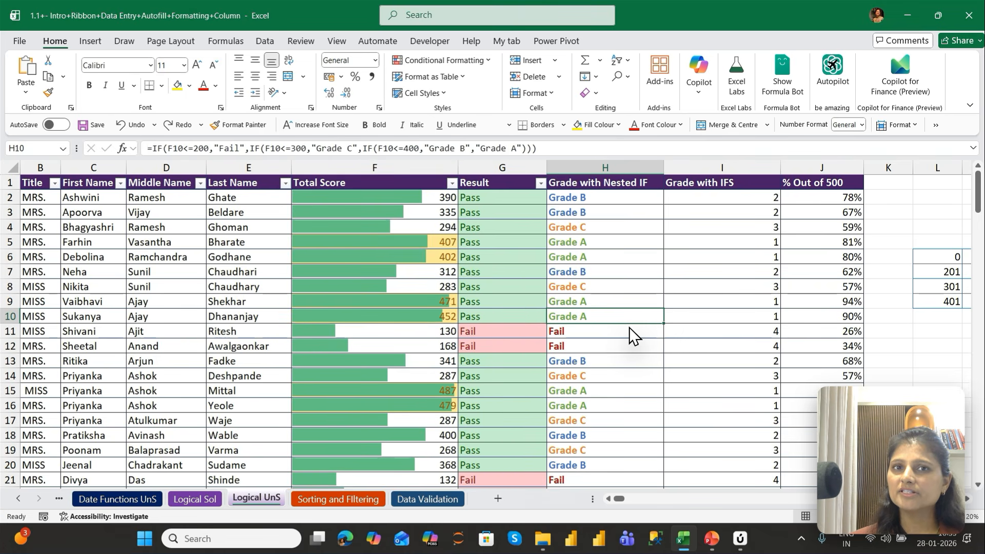
Examine the text colours of the first few grades from H2 down in the Grade with Nested IF column
key("ctrl+Up")
key("Down")
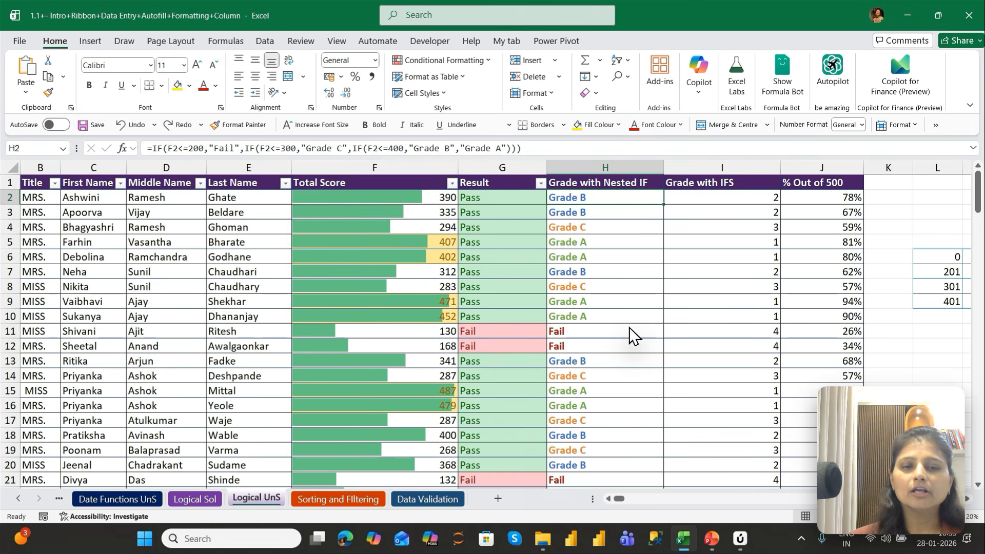
key("Down")
key("Down")
key("Down")
key("Down")
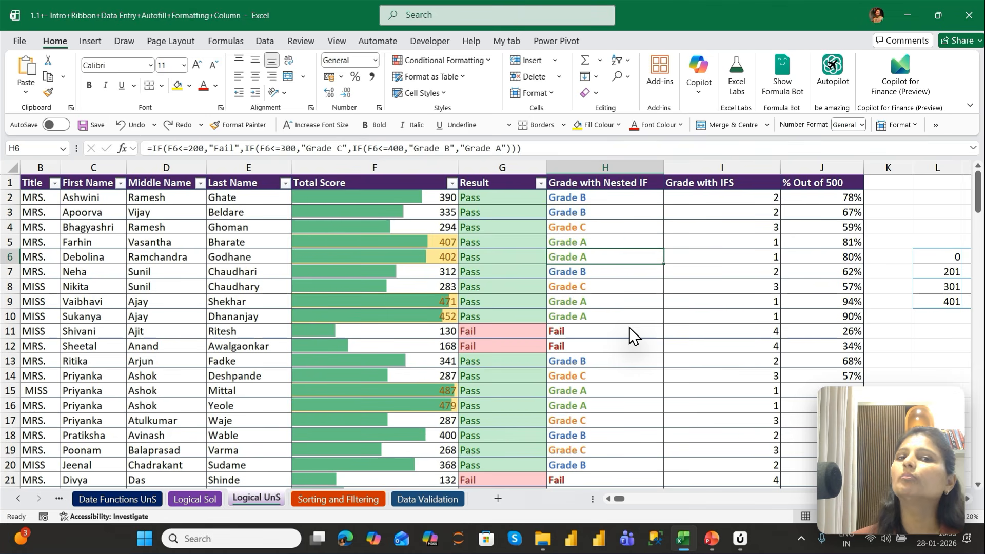
key("Up")
key("Up")
key("Up")
key("Up")
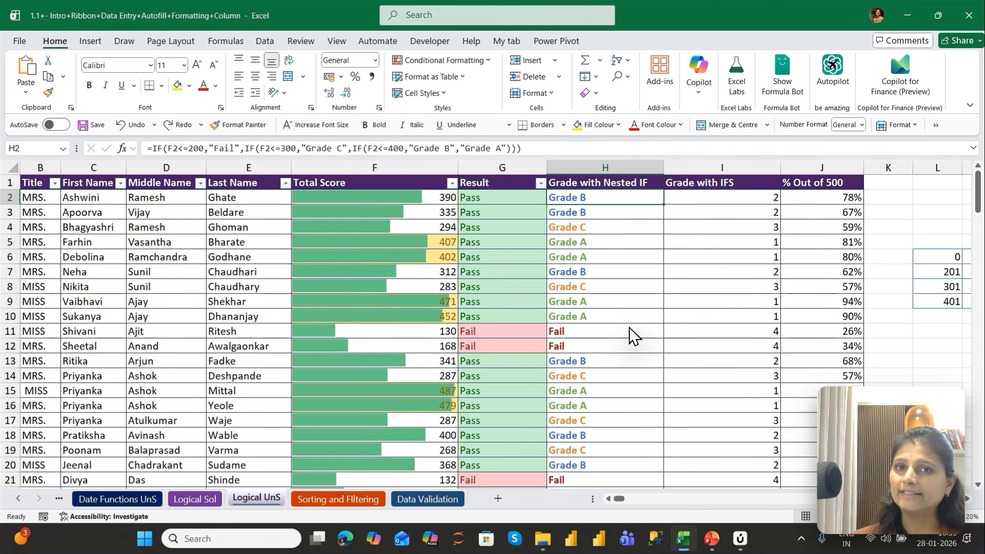
Open the conditional formatting rules manager for all Grade with Nested IF cells and select the Grade A rule
key("ctrl+shift+Down")
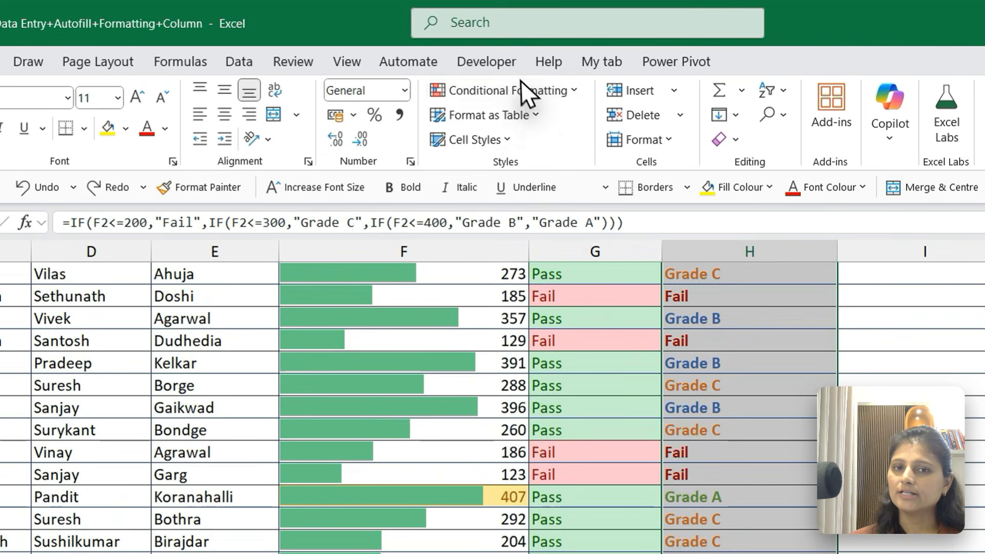
left_click(456, 62)
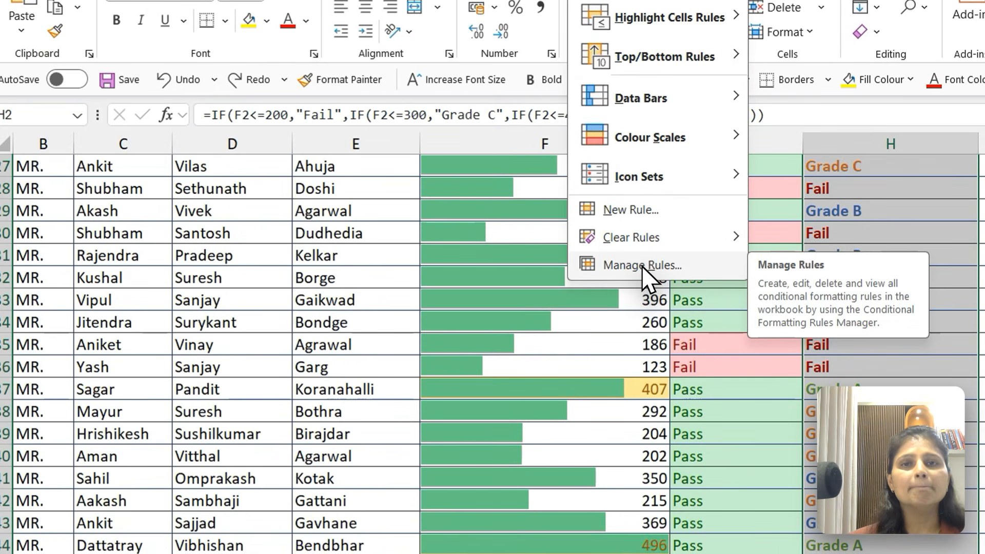
left_click(642, 265)
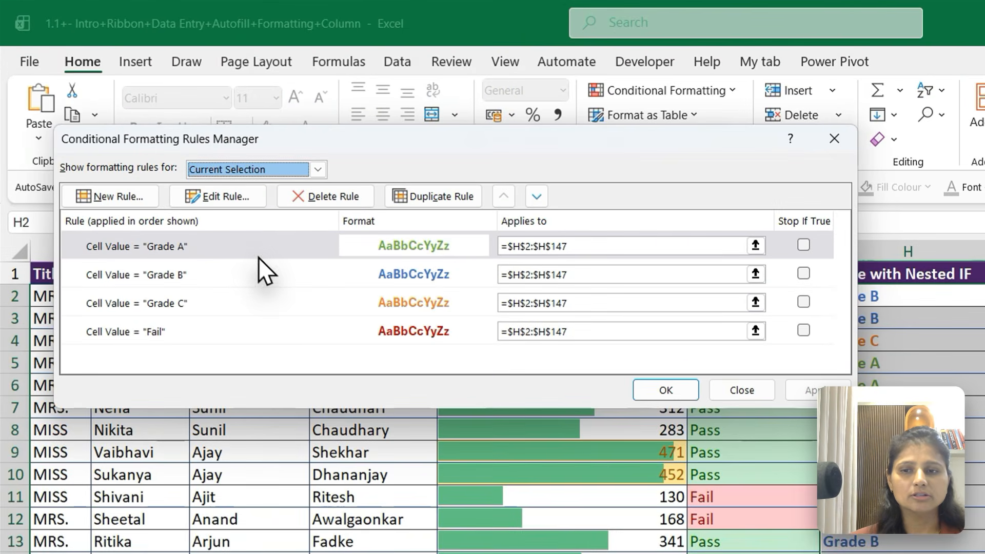
left_click(253, 250)
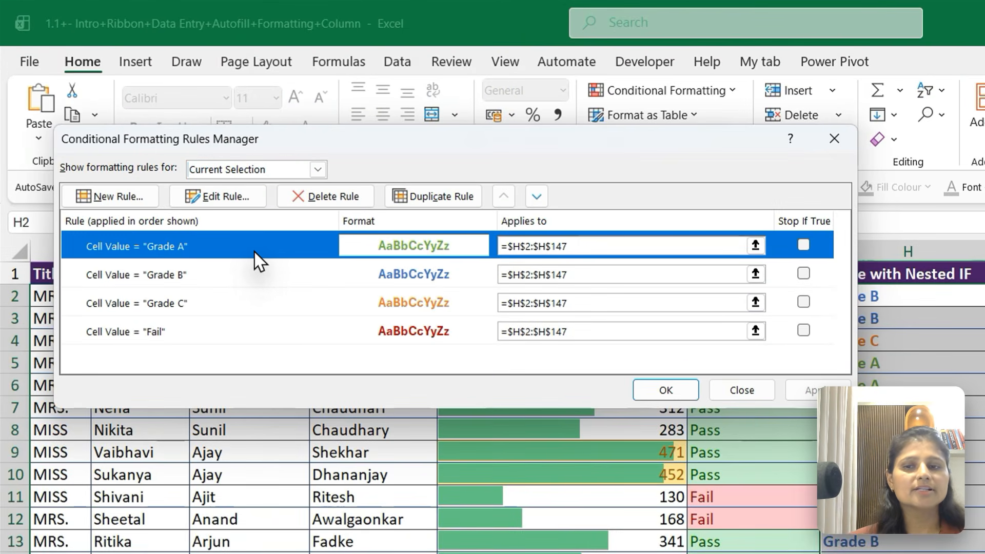
Edit the Grade A rule's format to use a darker theme green font colour and apply the change
left_click(230, 201)
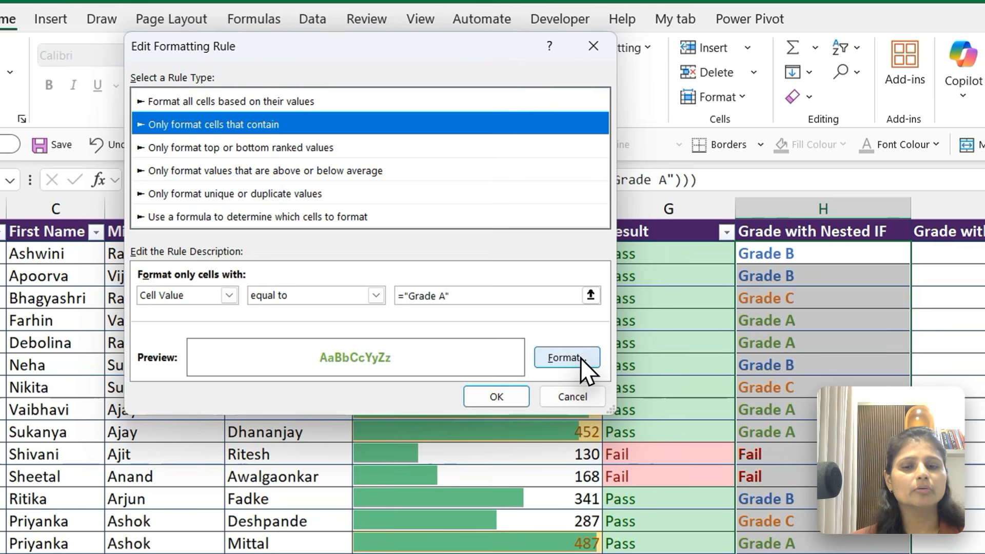
left_click(568, 354)
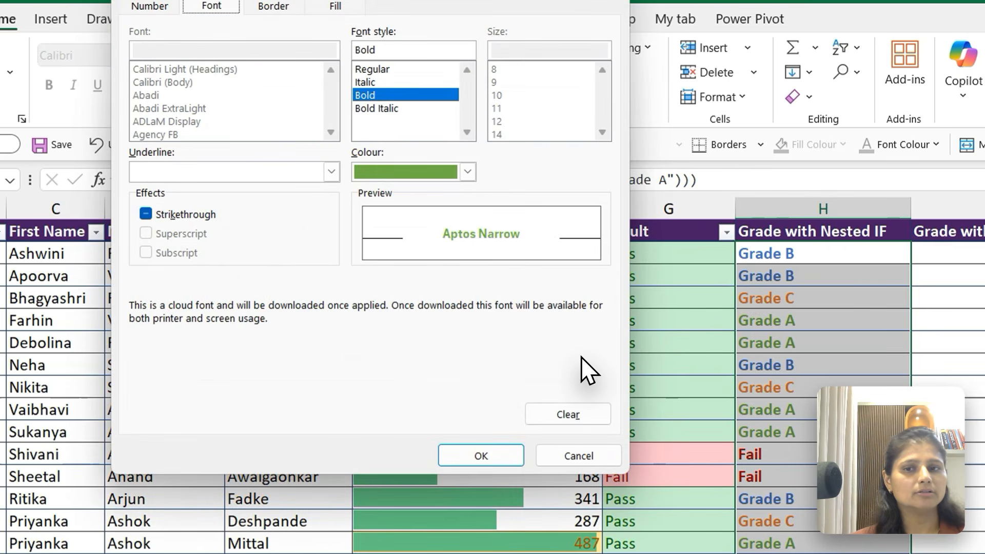
left_click(467, 172)
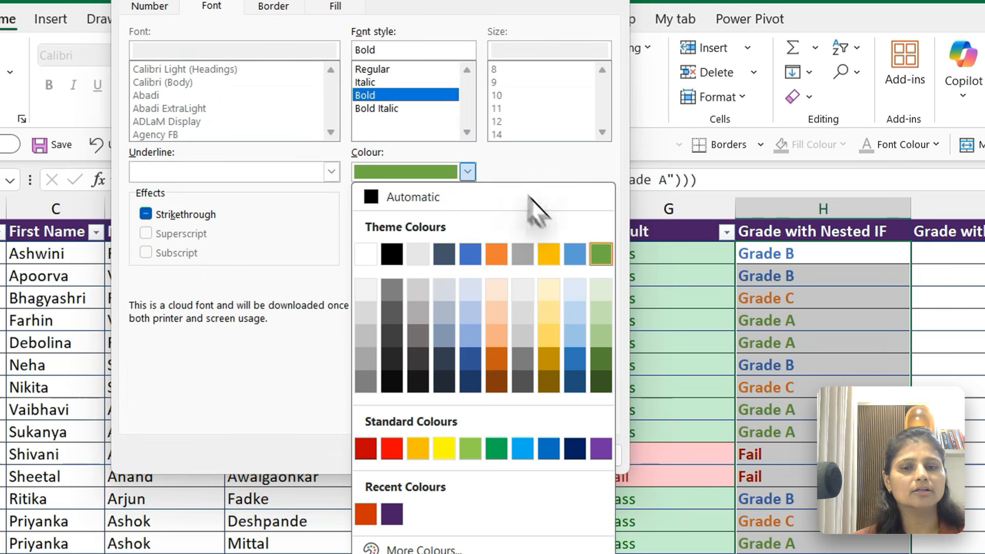
left_click(606, 361)
left_click(485, 456)
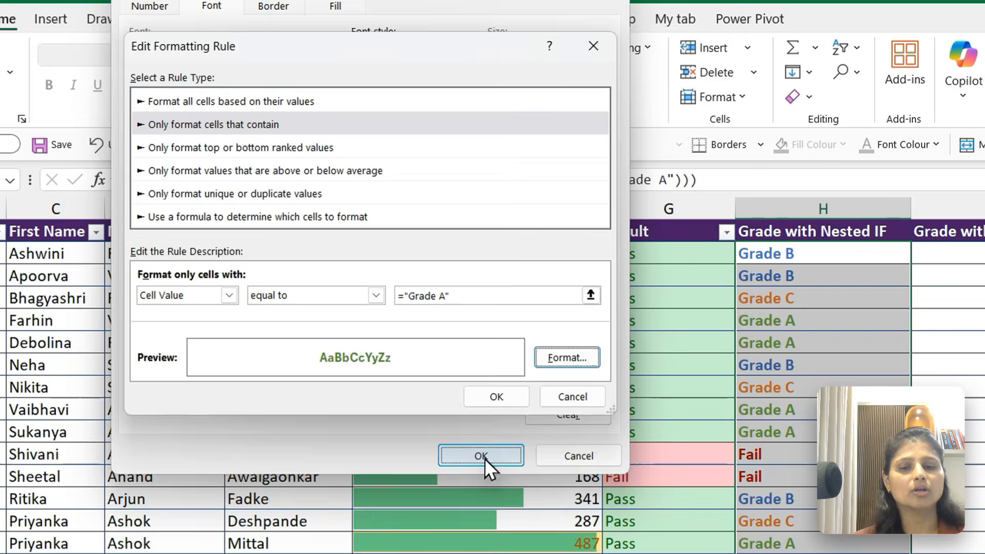
left_click(500, 399)
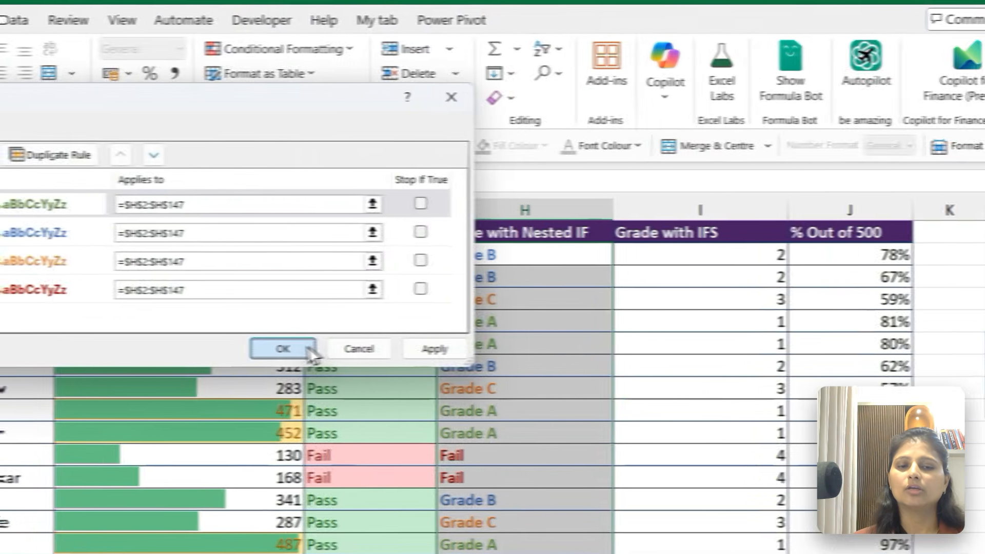
left_click(595, 353)
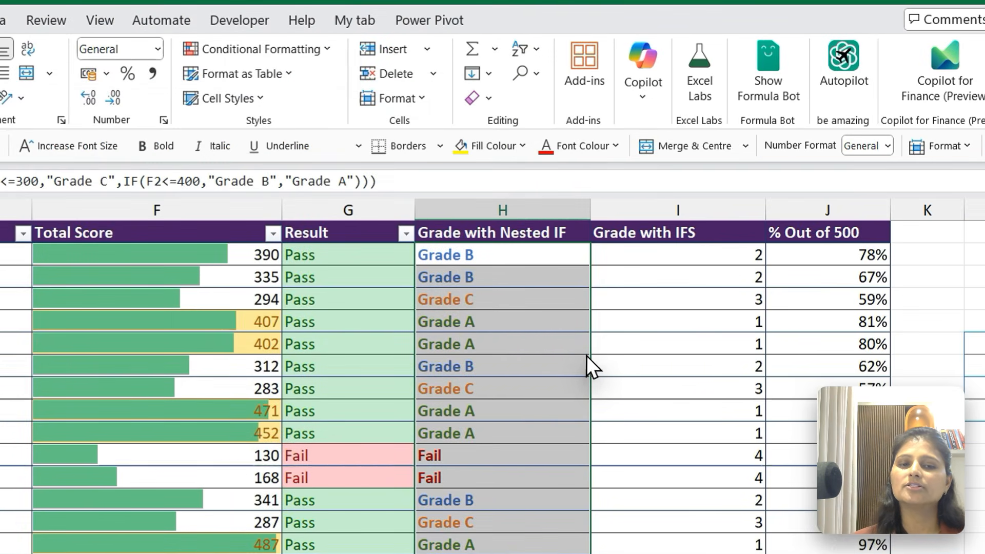
Check the recoloured Grade A cells and review the options for clearing conditional formatting rules
key("Down")
key("Down")
key("Down")
key("Down")
key("Down")
key("Down")
key("Down")
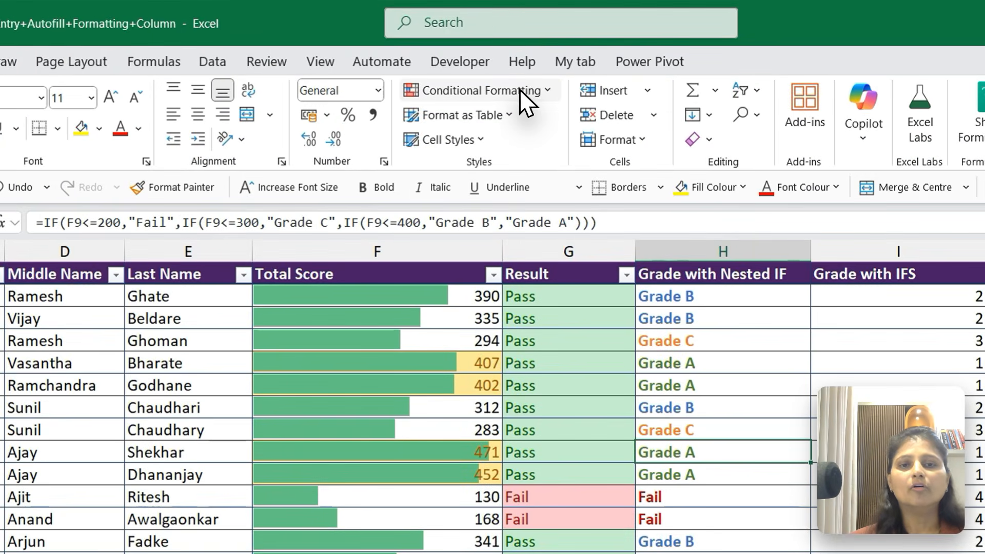
left_click(475, 60)
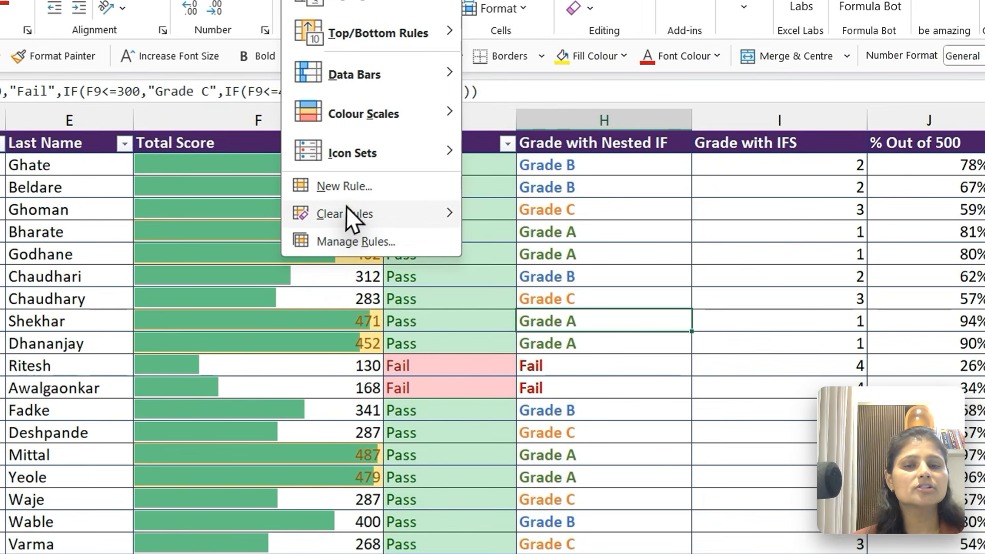
mouse_move(345, 214)
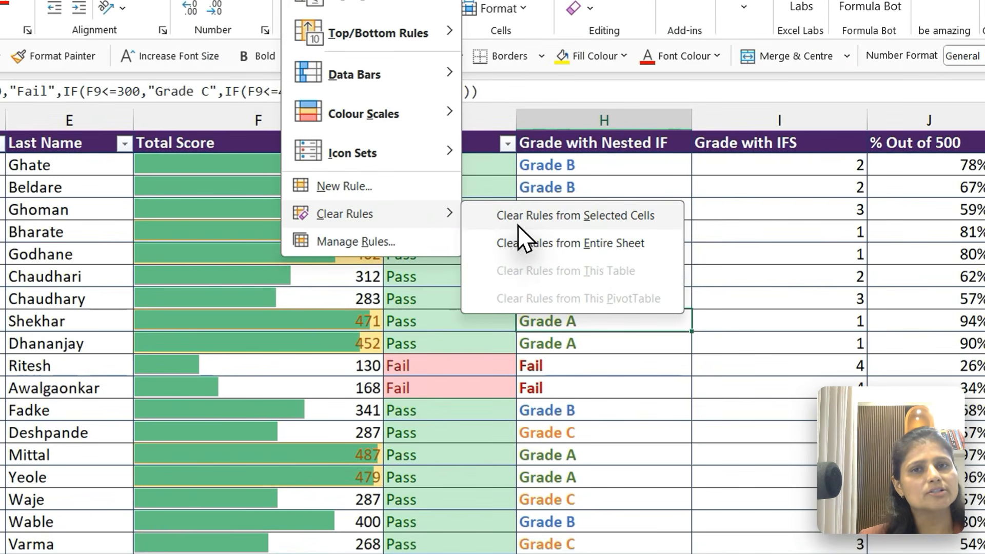
left_click(532, 421)
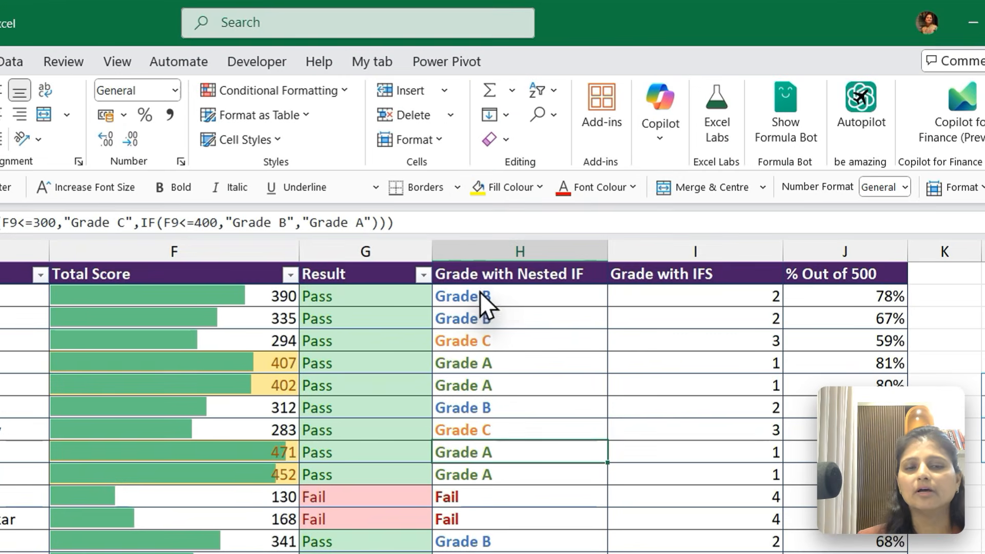
Review the available Highlight Cells Rules from H2 without applying one
left_click(475, 296)
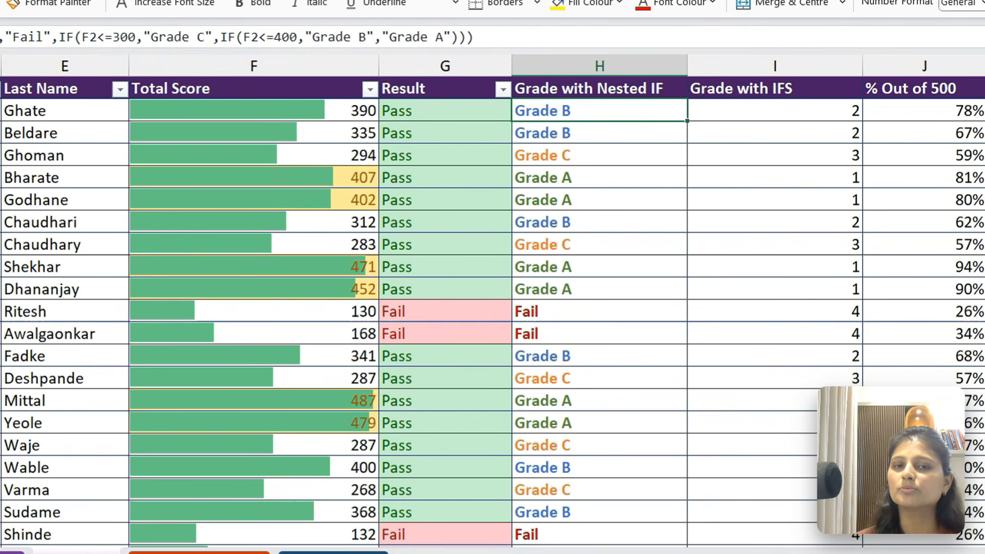
left_click(281, 91)
mouse_move(457, 83)
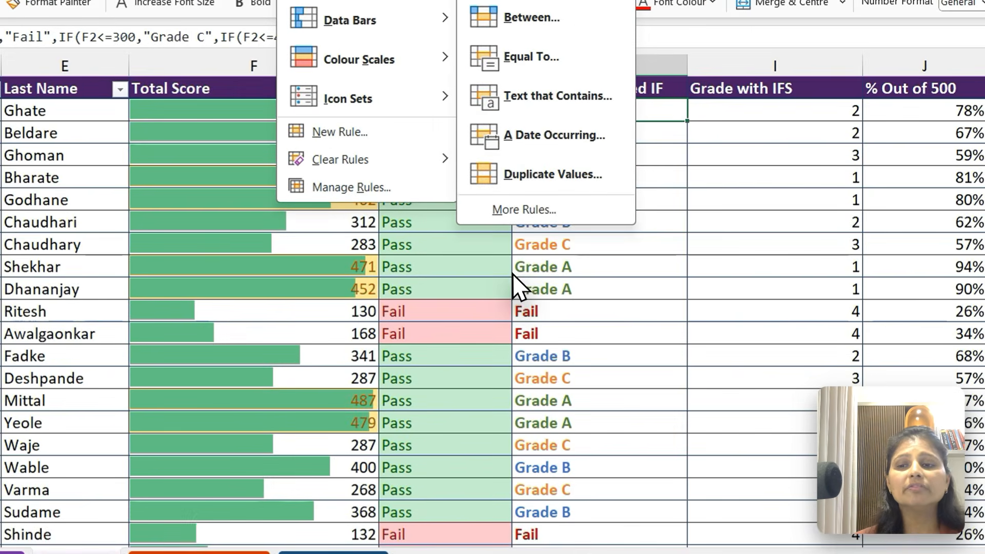
left_click(512, 272)
Highlight duplicate values in the Code column from A2 down with Light Red Fill with Dark Red Text
left_click(125, 296)
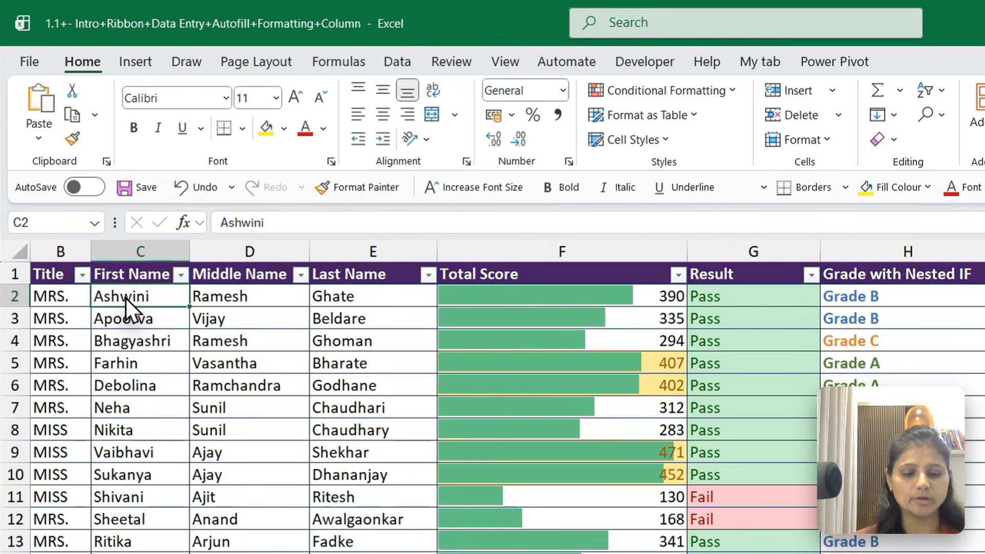
key("Left")
key("Left")
key("ctrl+shift+Down")
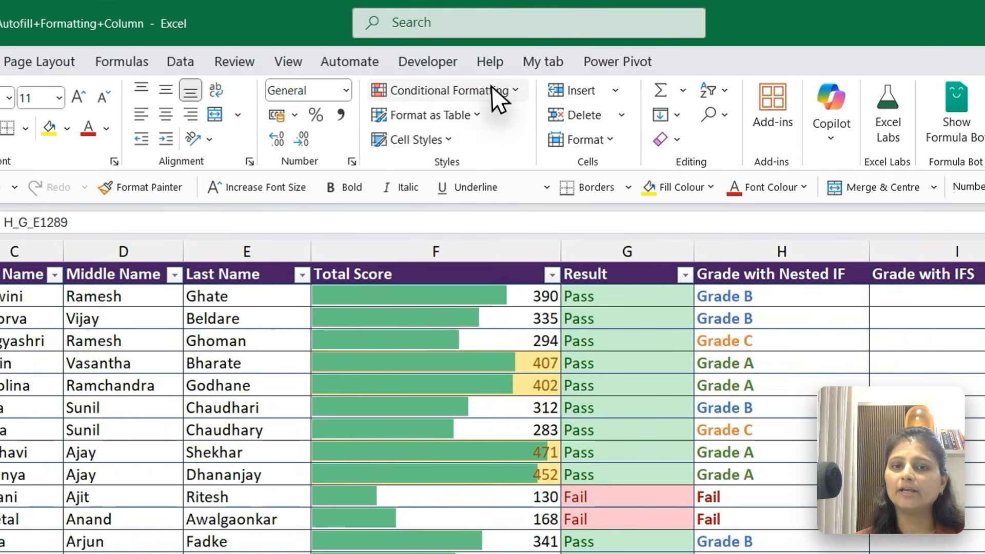
left_click(713, 96)
mouse_move(469, 204)
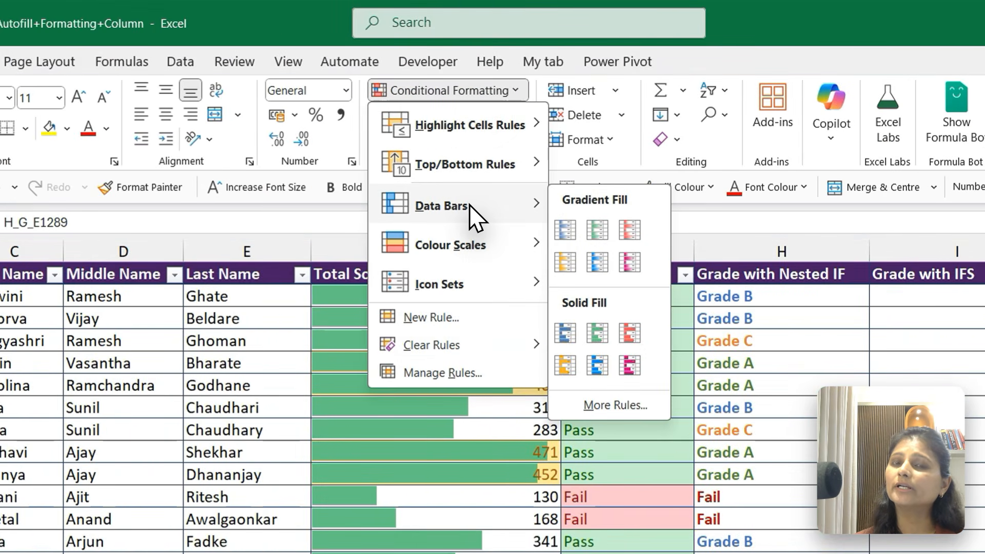
mouse_move(477, 124)
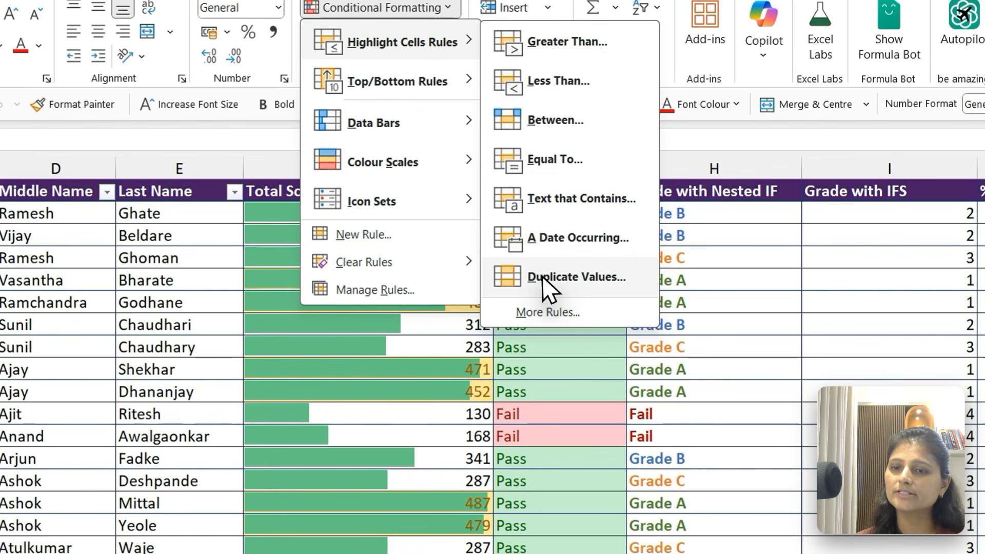
left_click(623, 360)
left_click(451, 263)
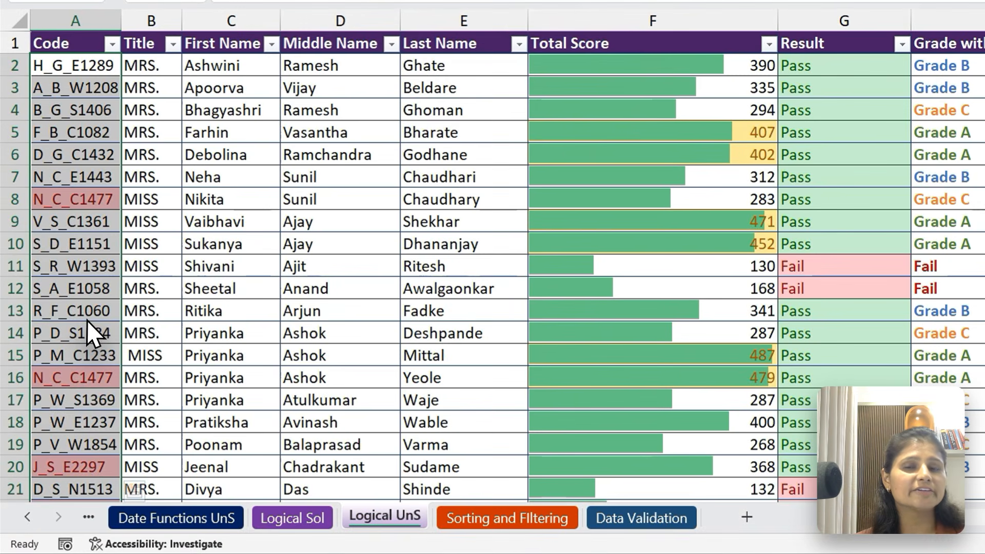
Examine the Code column for highlighted duplicate entries down to the end of the data
left_click(86, 374)
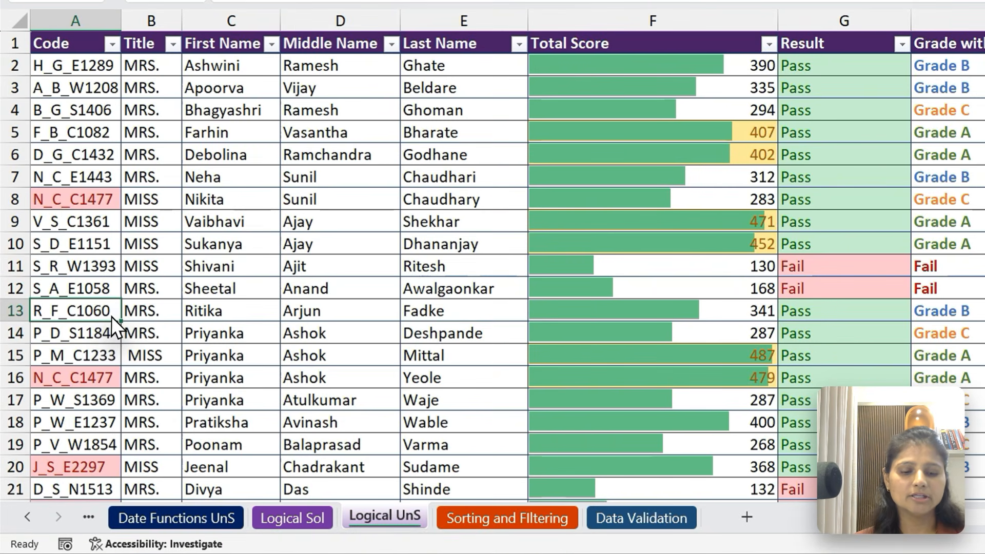
key("Down")
key("Down")
key("Down")
key("Down")
key("Down")
key("Down")
key("Down")
key("Down")
key("Down")
key("Down")
key("Down")
key("Down")
key("Down")
key("Down")
key("Down")
key("Down")
key("Down")
key("Down")
key("Down")
key("Down")
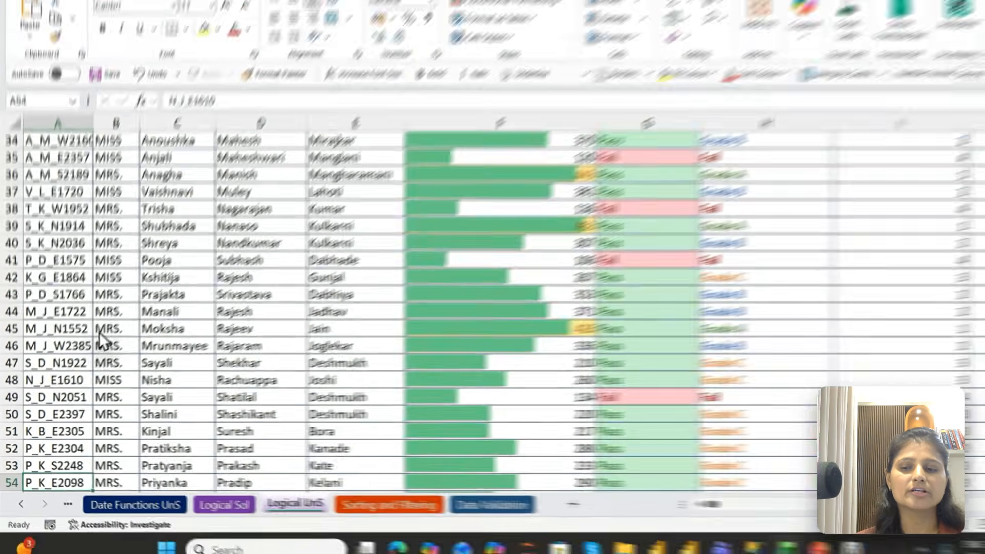
key("ctrl+Down")
key("ctrl+Up")
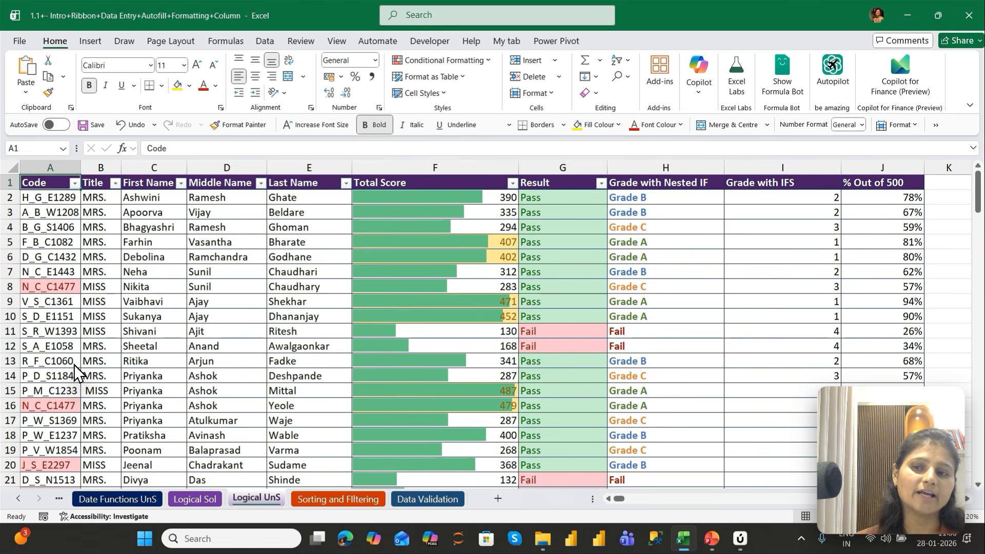
Apply the four-circle icon set in green, yellow, red and black to the Grade with IFS column from I2 down
key("ctrl+Right")
key("Down")
key("Right")
key("Right")
key("Right")
key("Right")
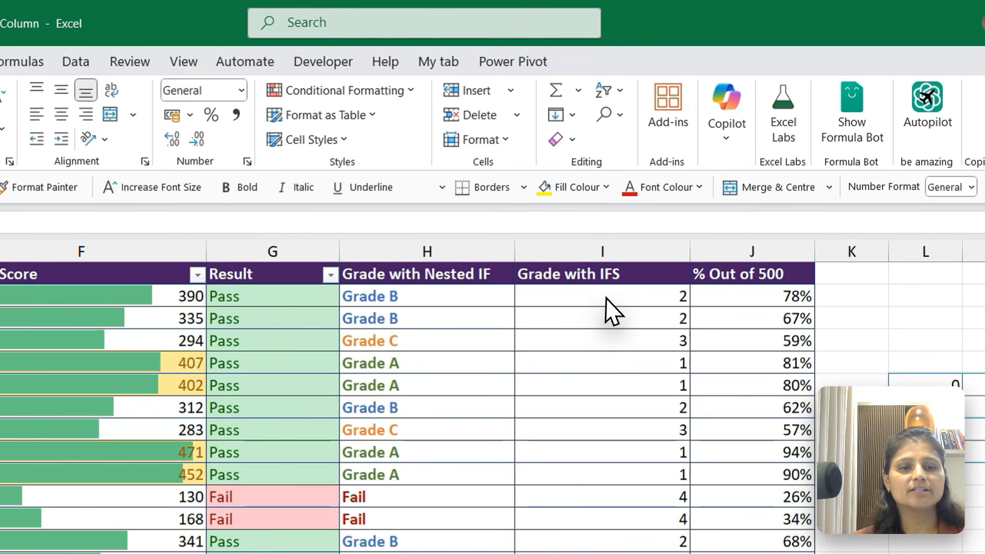
left_click(617, 201)
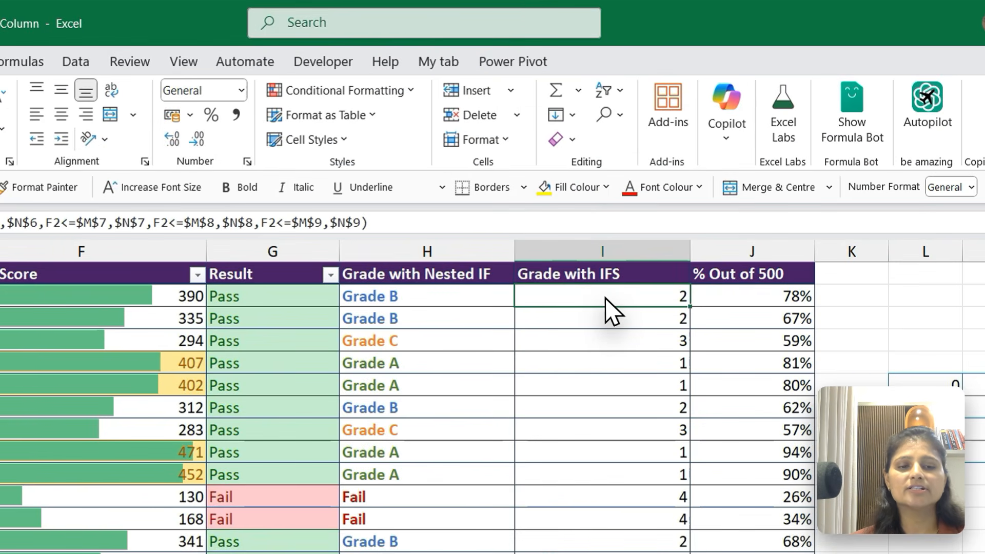
key("ctrl+shift+Down")
key("ctrl+BackSpace")
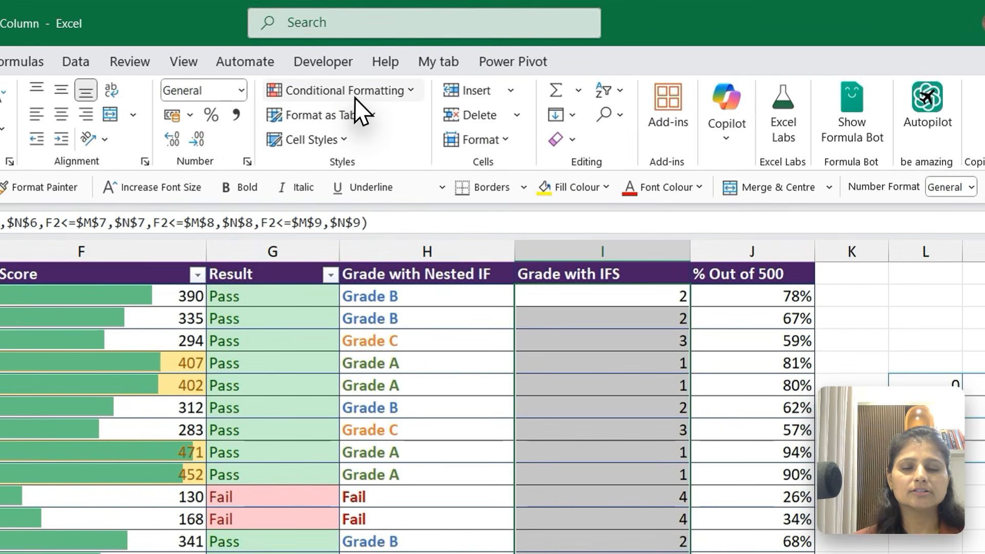
left_click(451, 66)
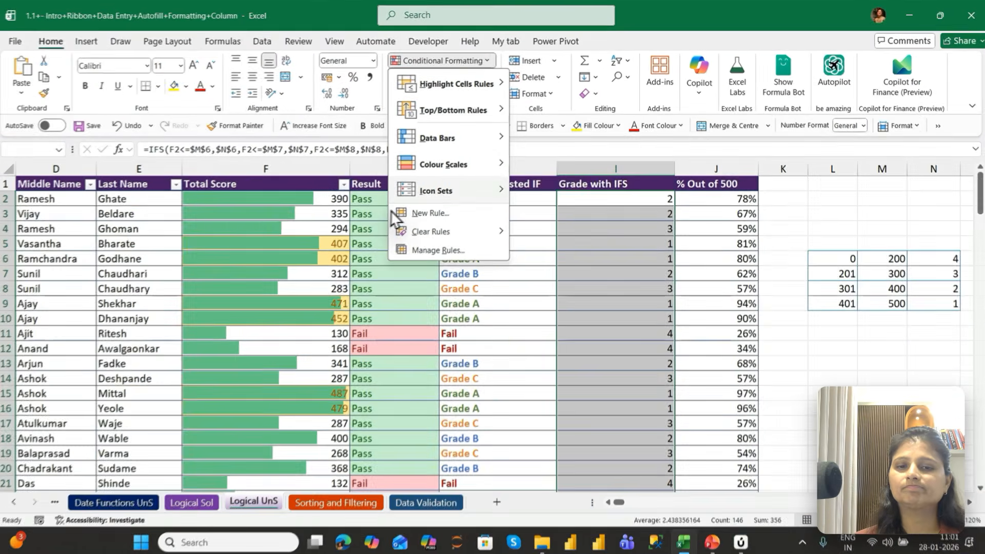
mouse_move(309, 288)
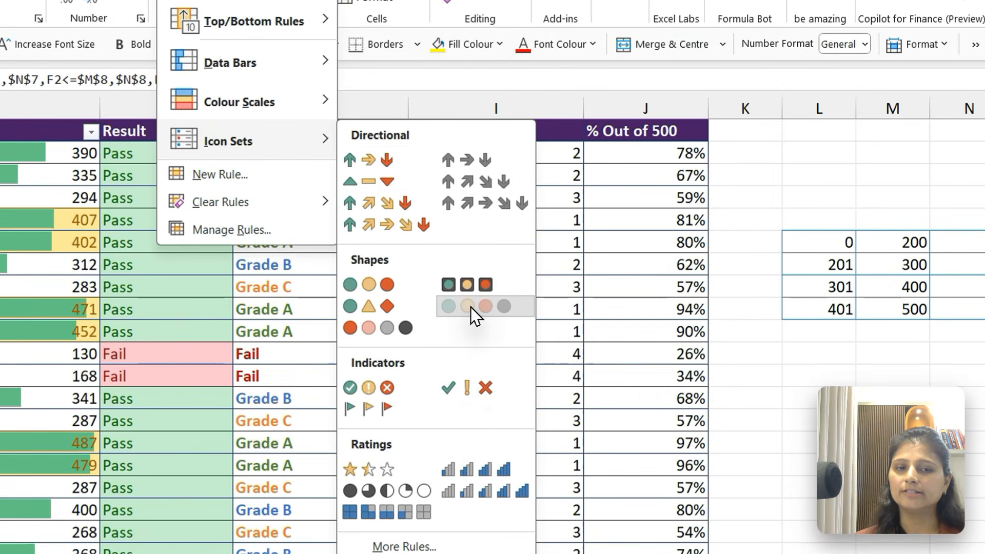
left_click(599, 300)
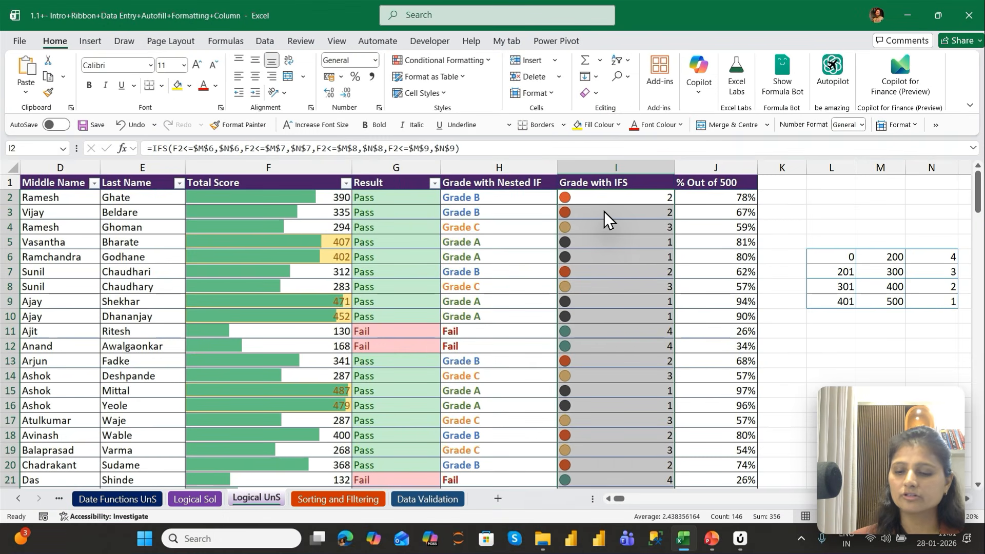
Examine which circle colour each grade number in the Grade with IFS column received
key("ctrl+q")
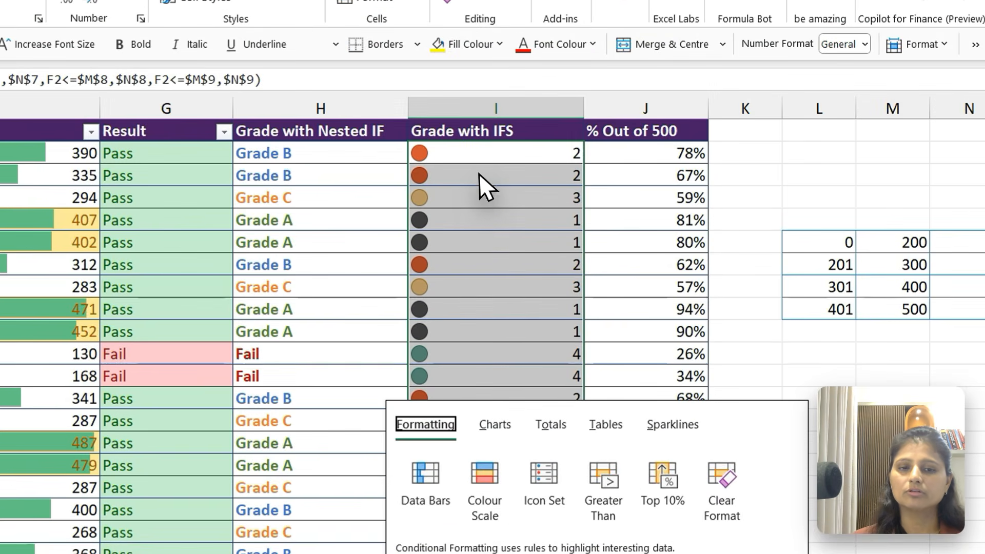
left_click(602, 226)
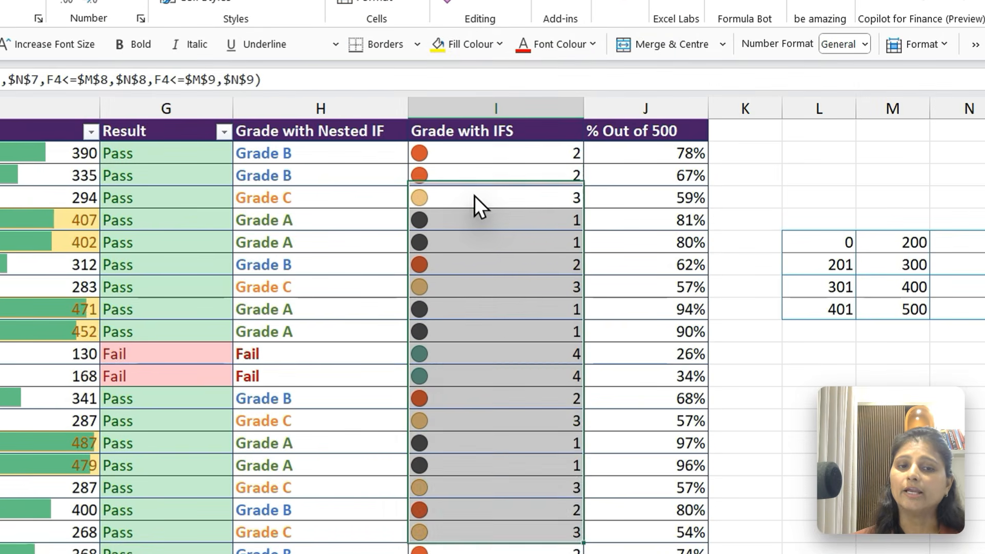
left_click(474, 196)
left_click(478, 223)
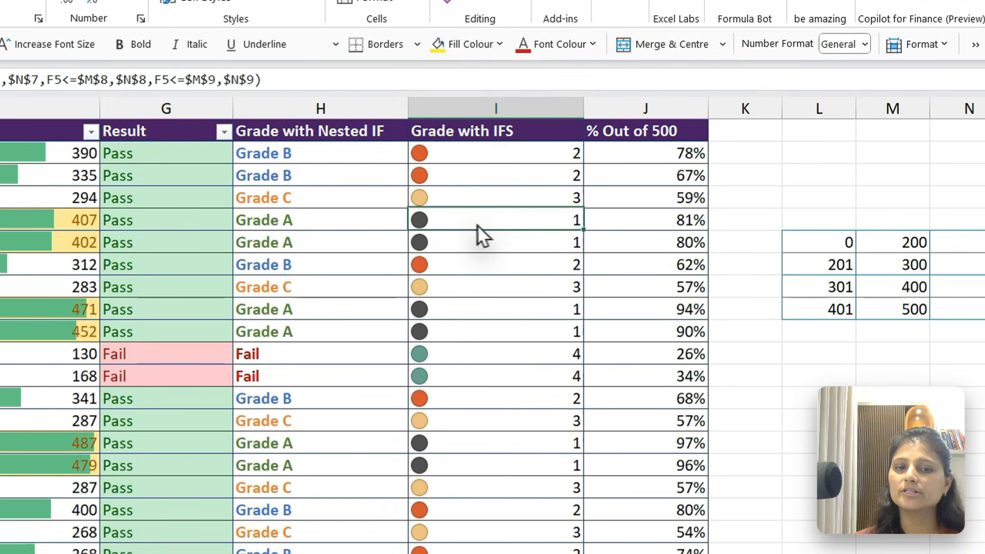
left_click(491, 162)
left_click(493, 198)
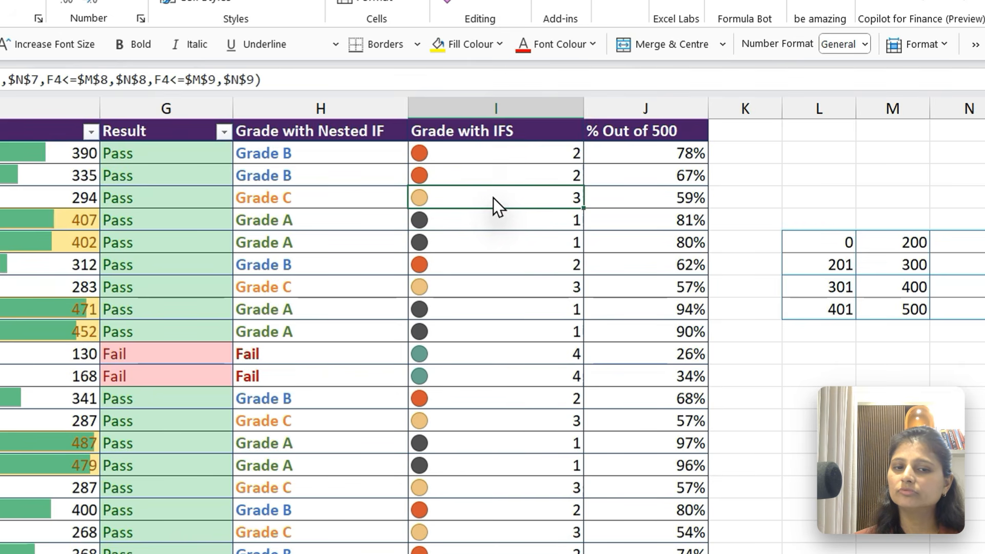
left_click(487, 372)
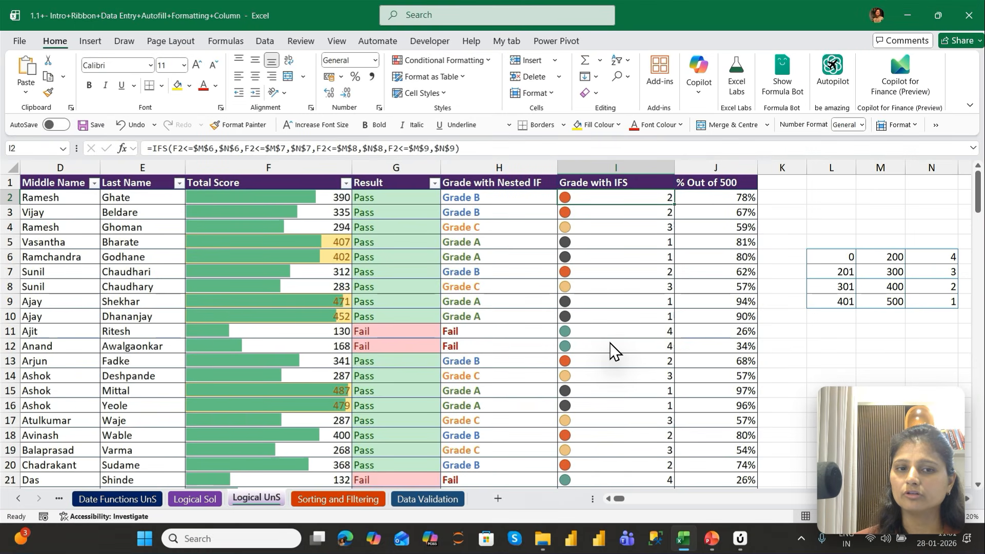
Edit the icon set rule on the Grade with IFS column from I2 down to reverse its icon order
key("ctrl+shift+Down")
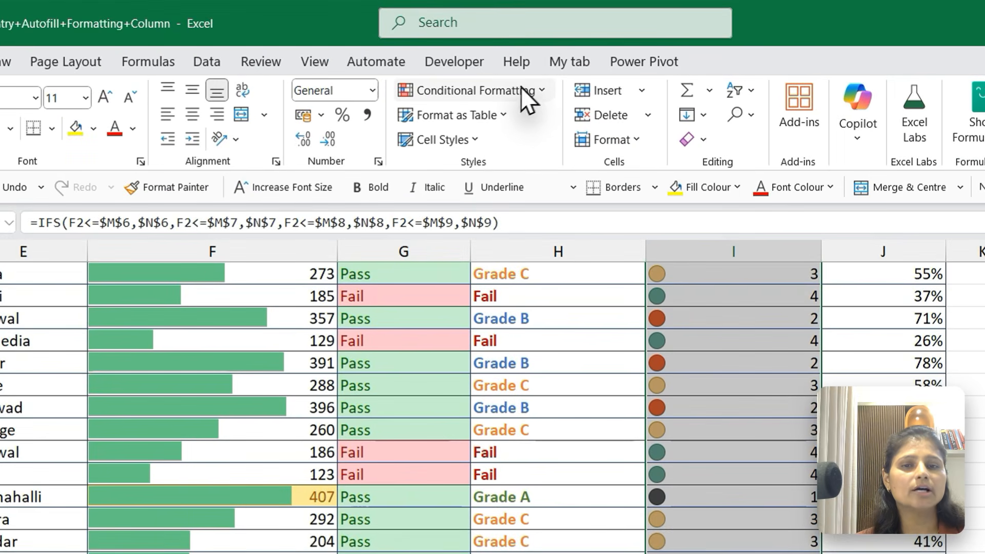
left_click(521, 88)
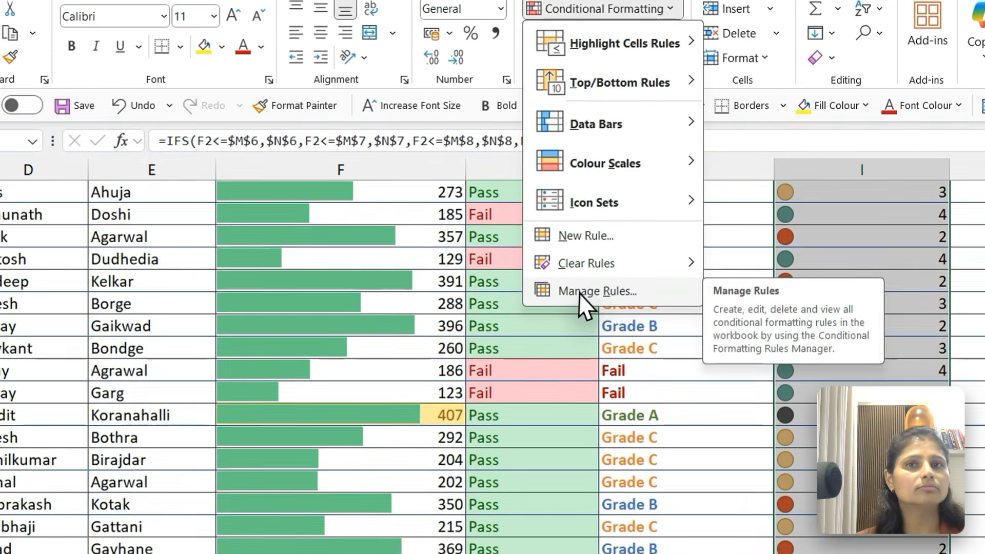
left_click(454, 372)
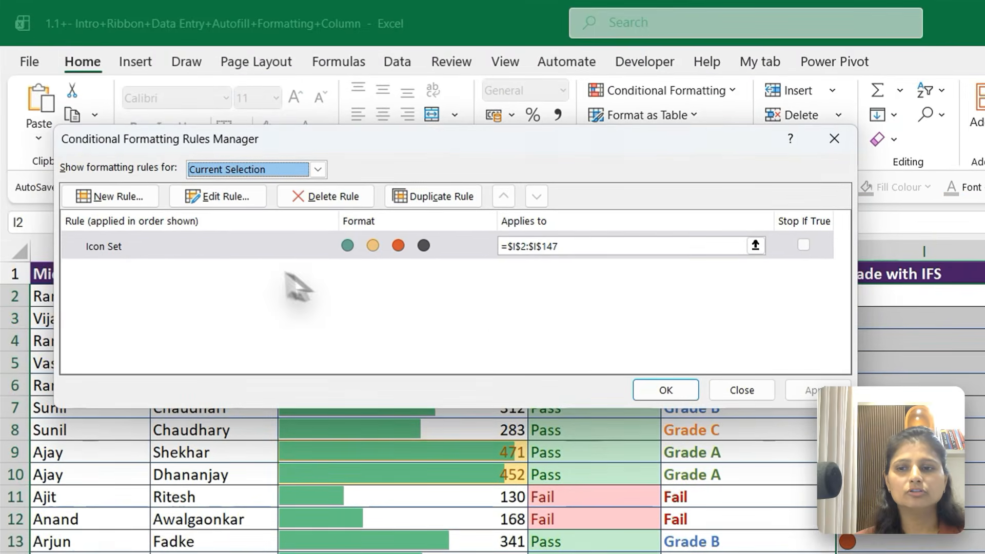
left_click(220, 247)
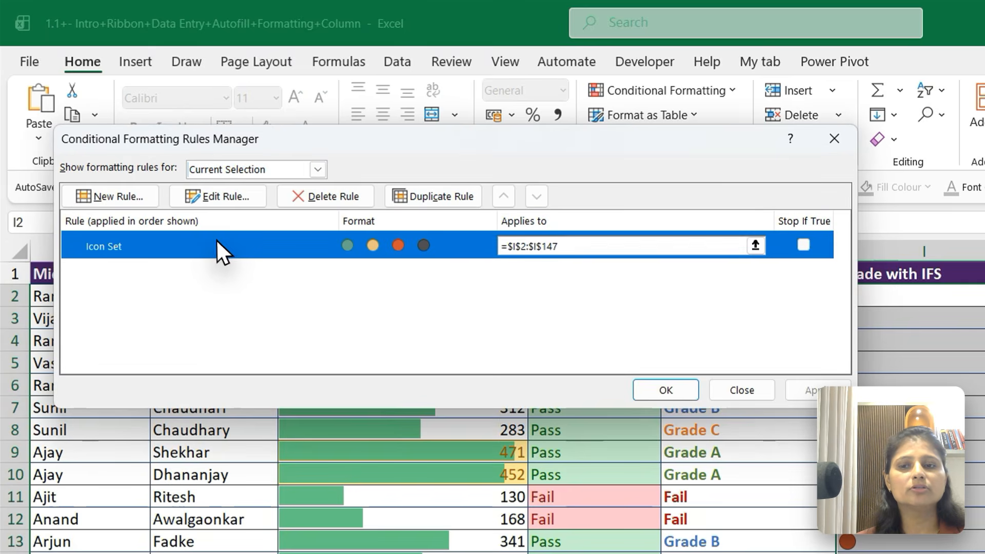
left_click(215, 196)
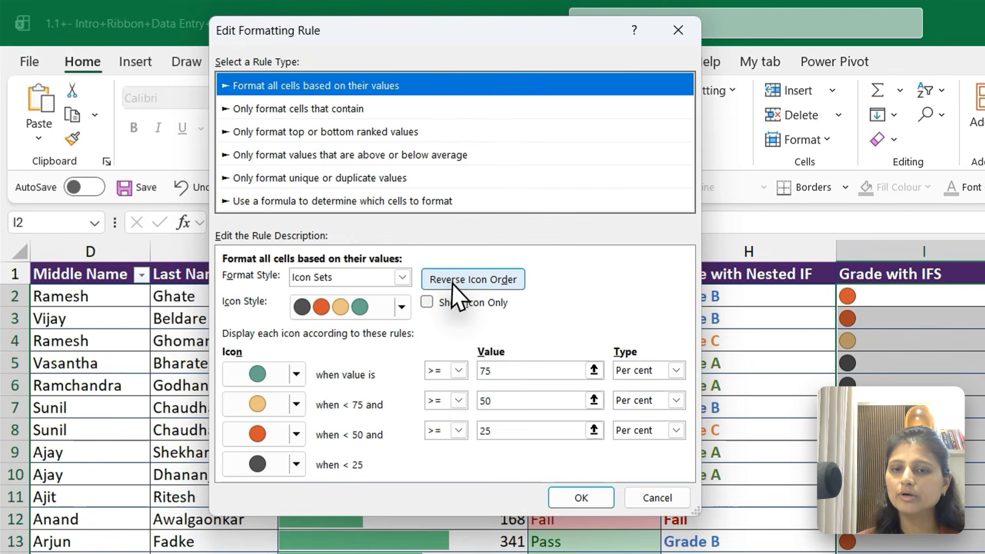
left_click(301, 185)
left_click(452, 279)
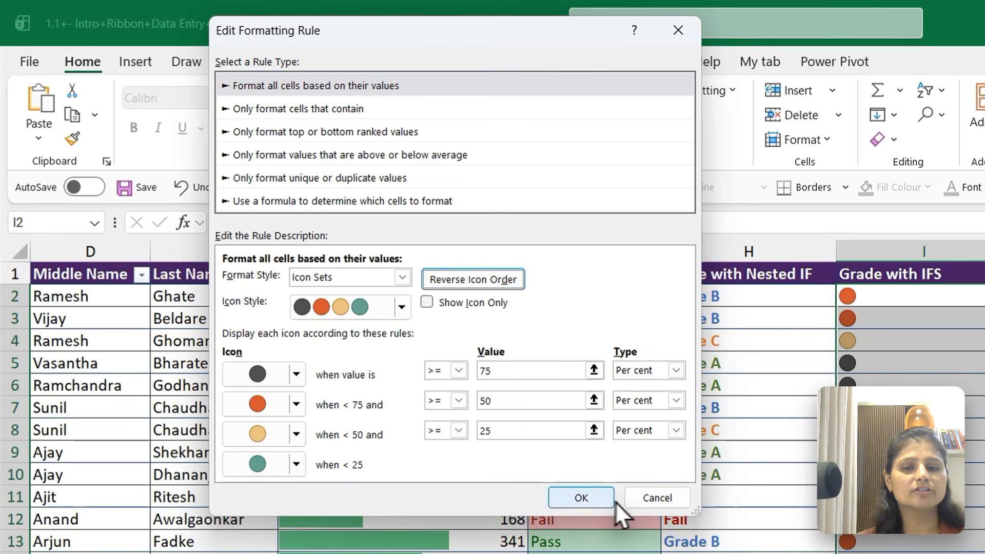
left_click(585, 498)
left_click(654, 389)
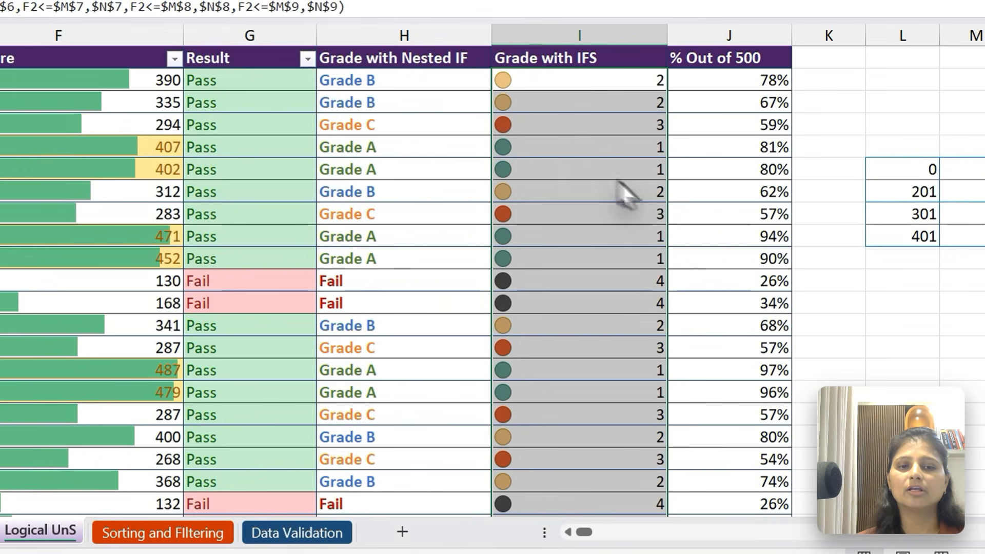
Check the reversed circle colours against the grade numbers in the Grade with IFS column
left_click(591, 111)
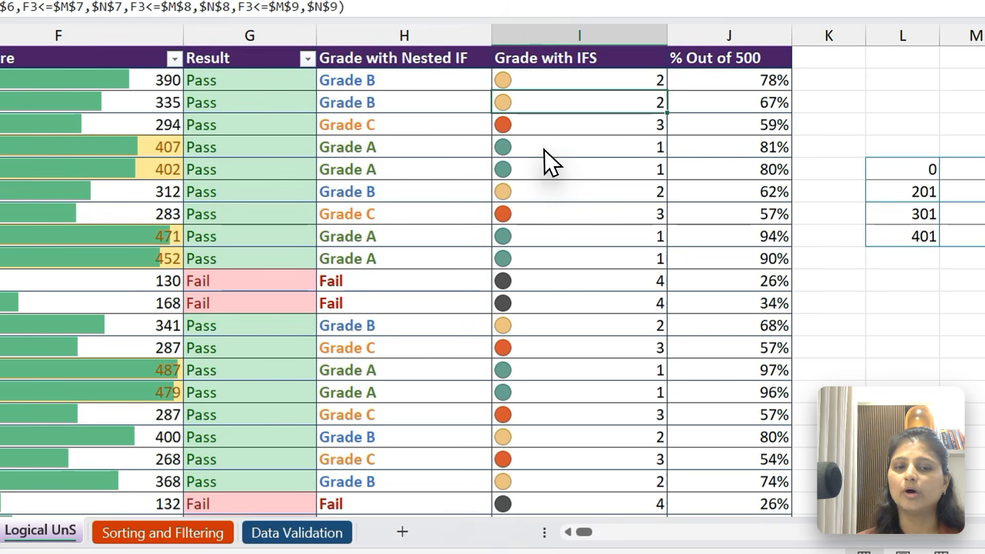
left_click_drag(546, 153, 546, 159)
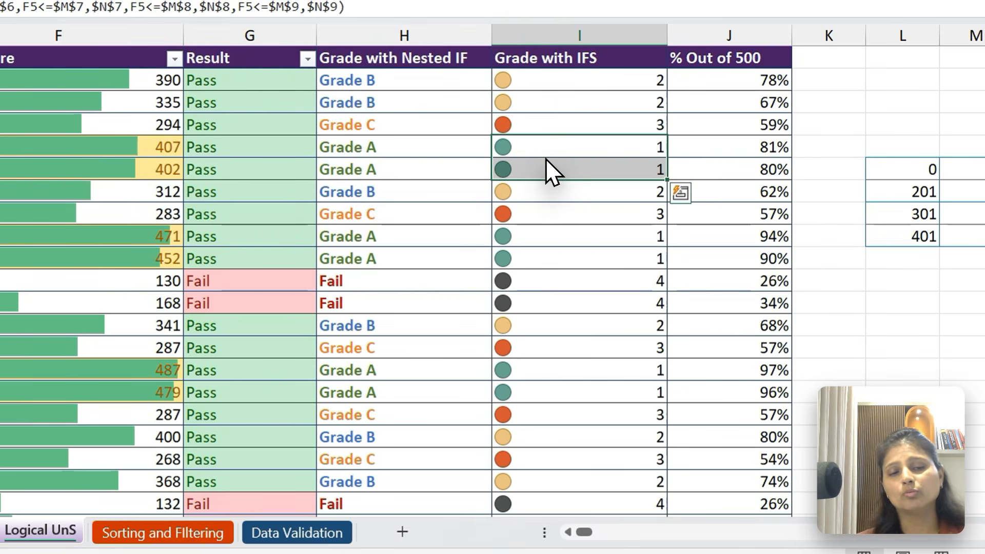
left_click(522, 96)
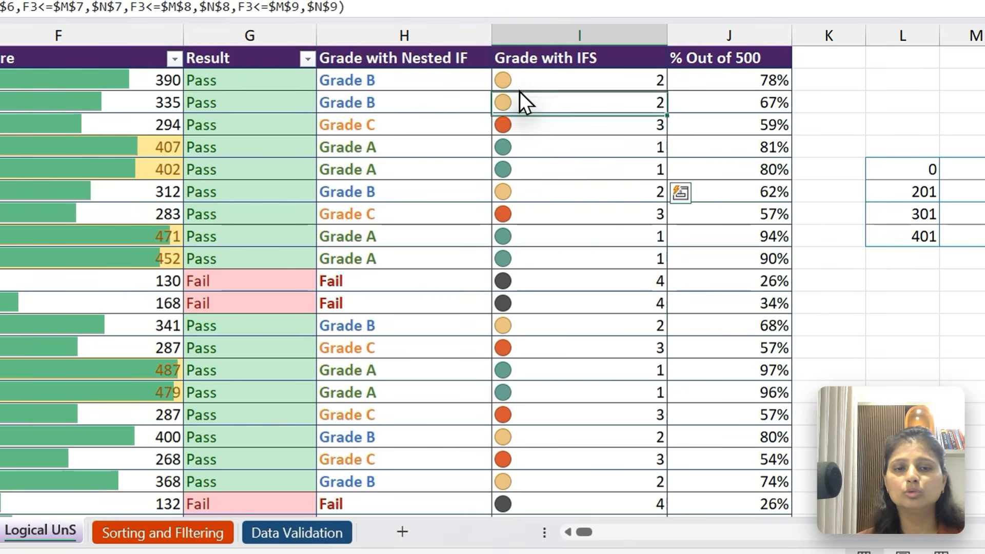
key("Down")
key("Down")
key("Down")
key("Down")
key("Down")
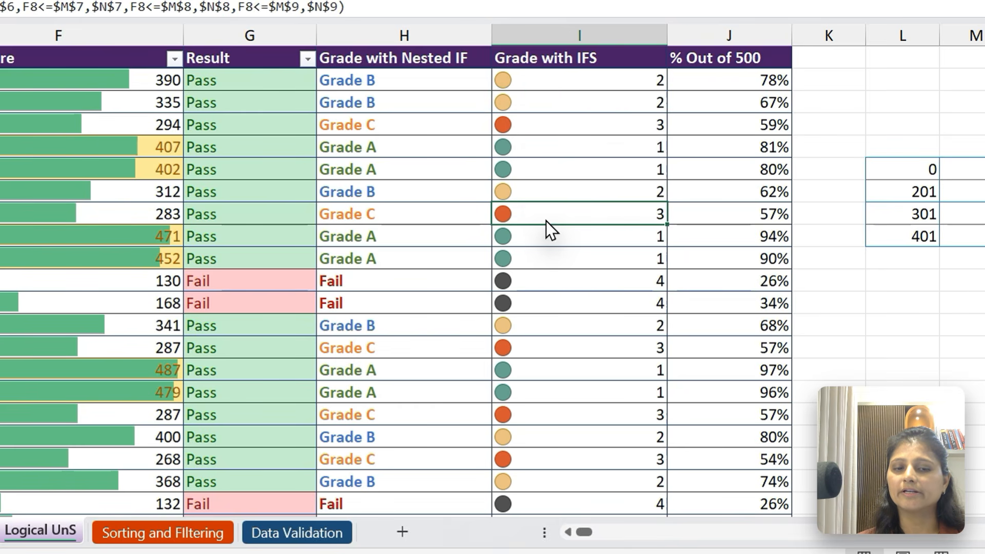
left_click(574, 323)
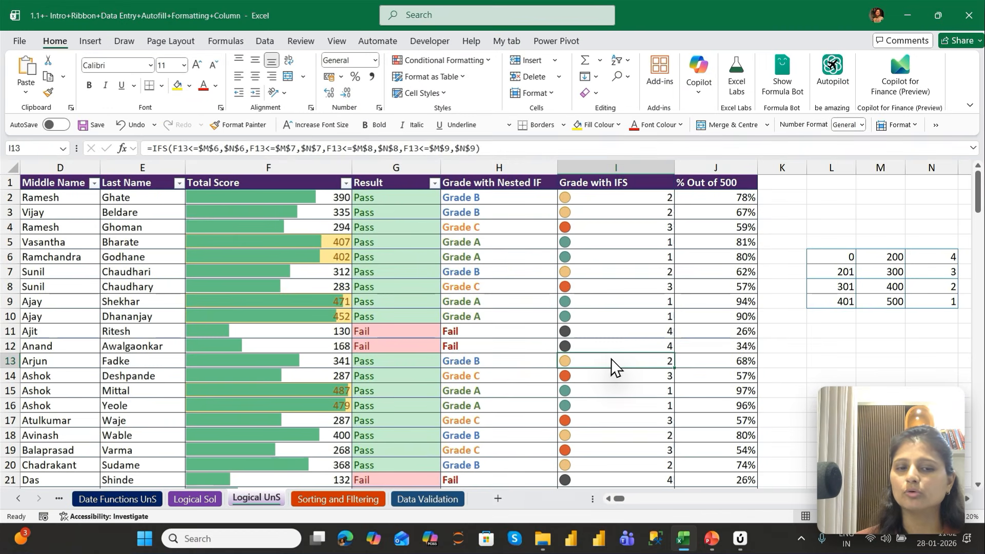
Apply the Blue - White - Red colour scale to the % Out of 500 column from J2 down
key("Right")
key("ctrl+Up")
key("Down")
key("ctrl+shift+Down")
key("ctrl+BackSpace")
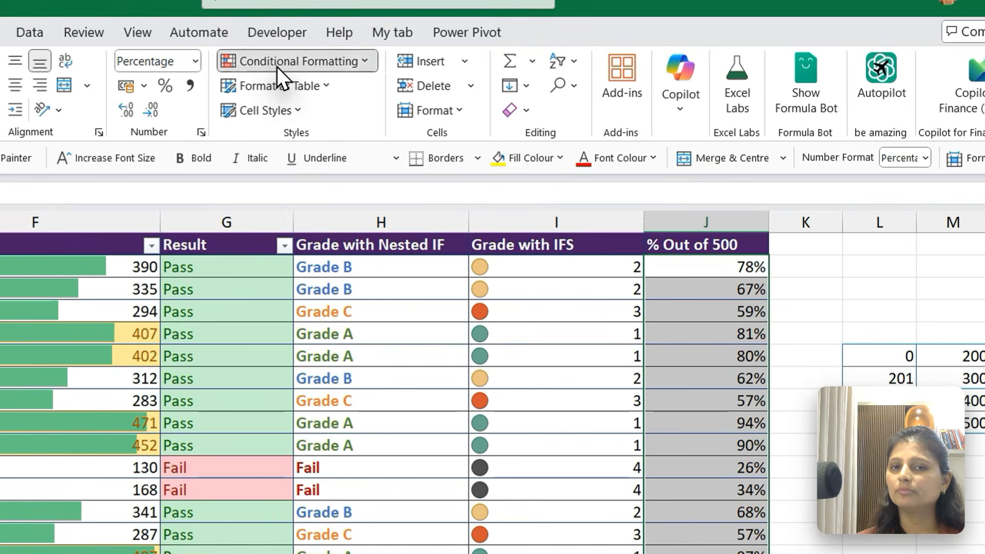
left_click(429, 64)
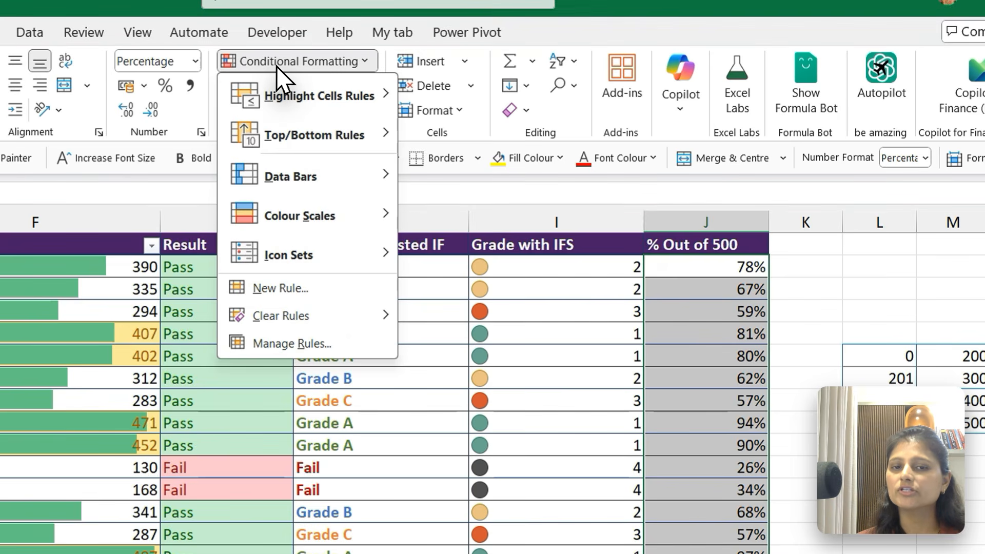
mouse_move(308, 213)
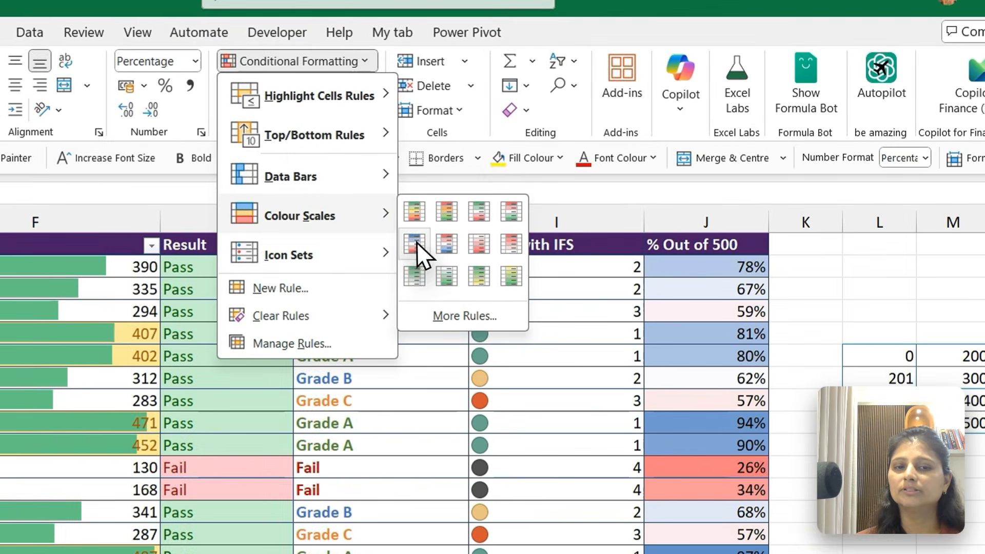
left_click(523, 186)
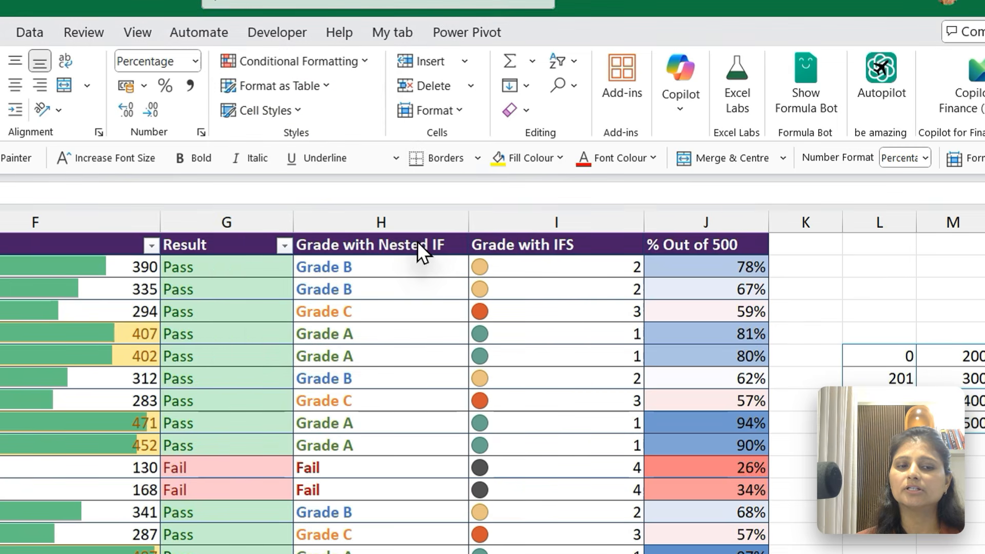
left_click(705, 340)
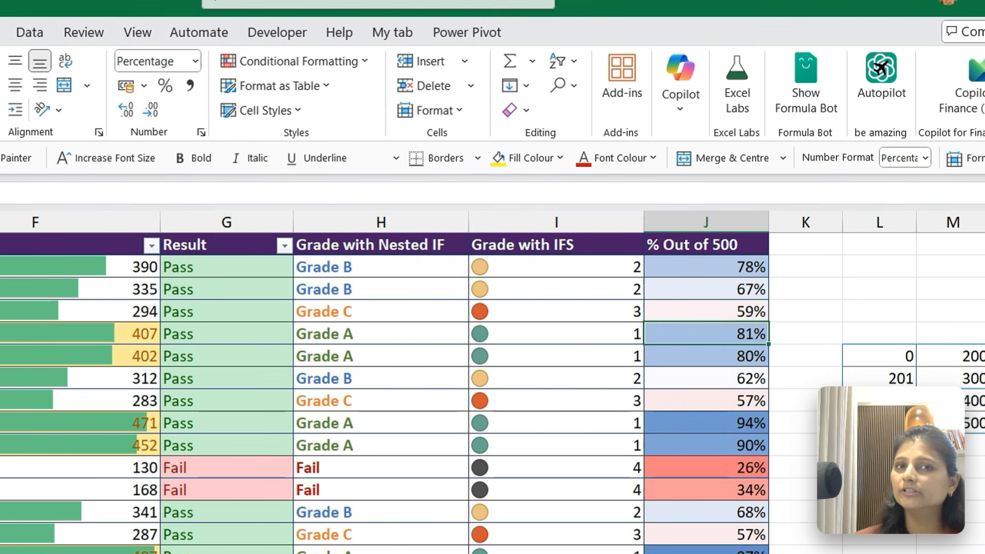
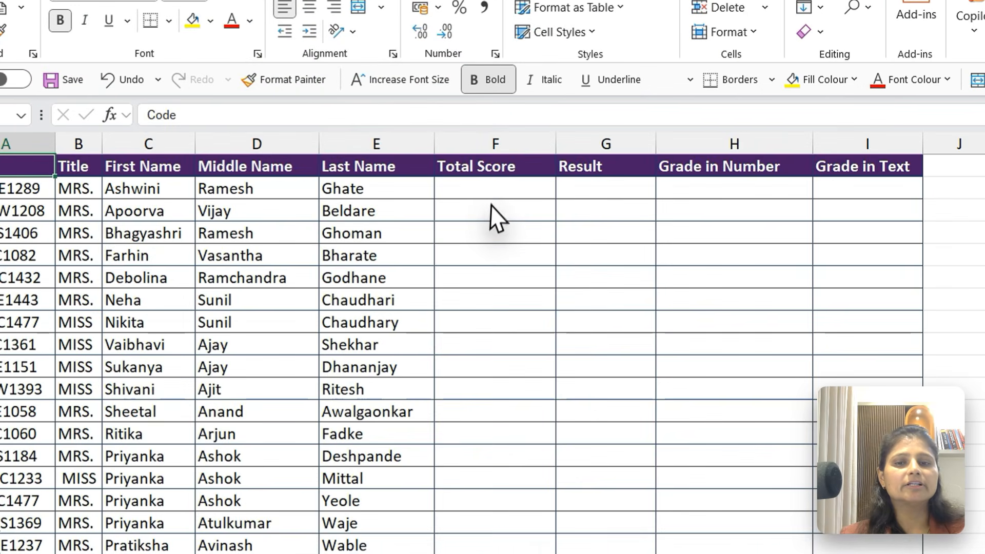
Enter 200 as a trial total score in F2 of the Data Validation sheet
left_click(399, 197)
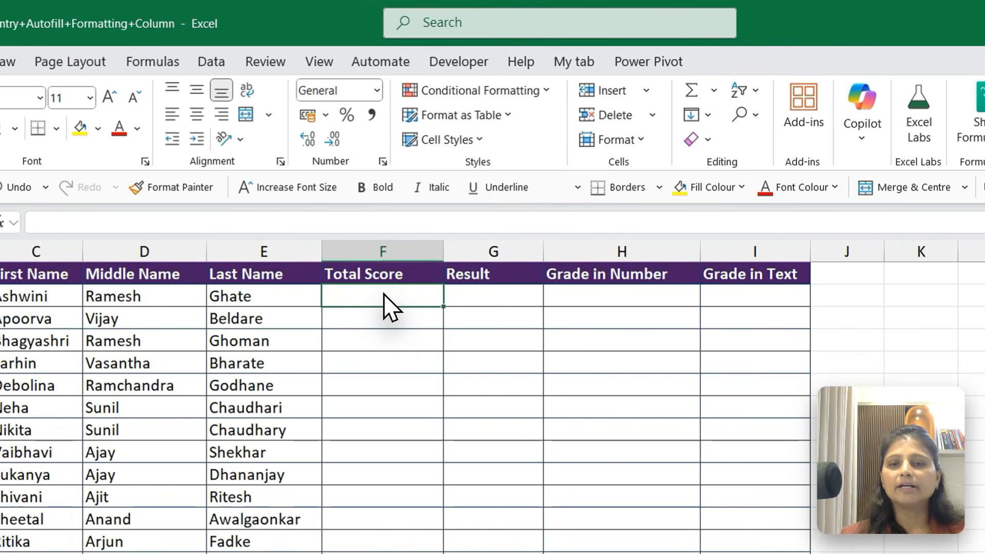
key("Down")
key("Down")
key("Down")
key("Down")
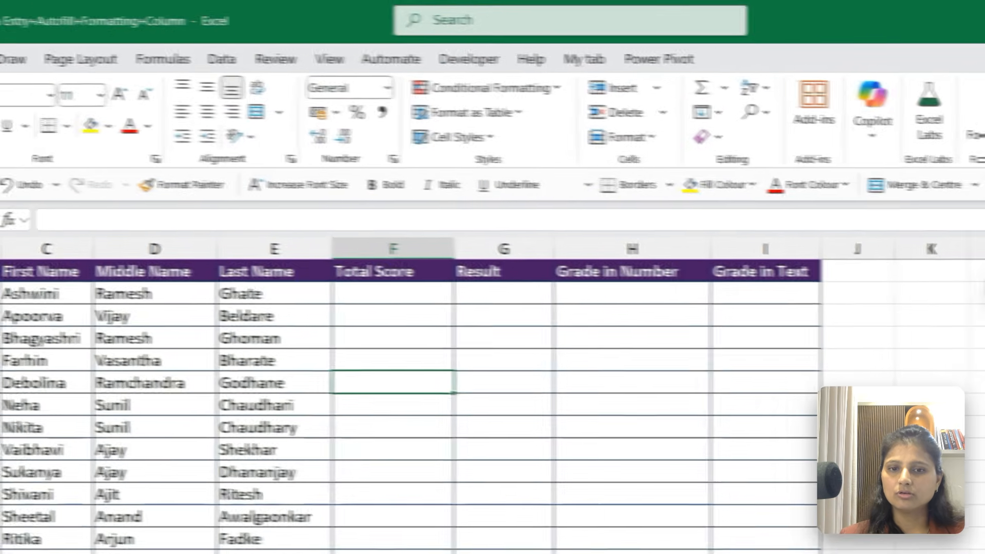
left_click(449, 294)
type("20")
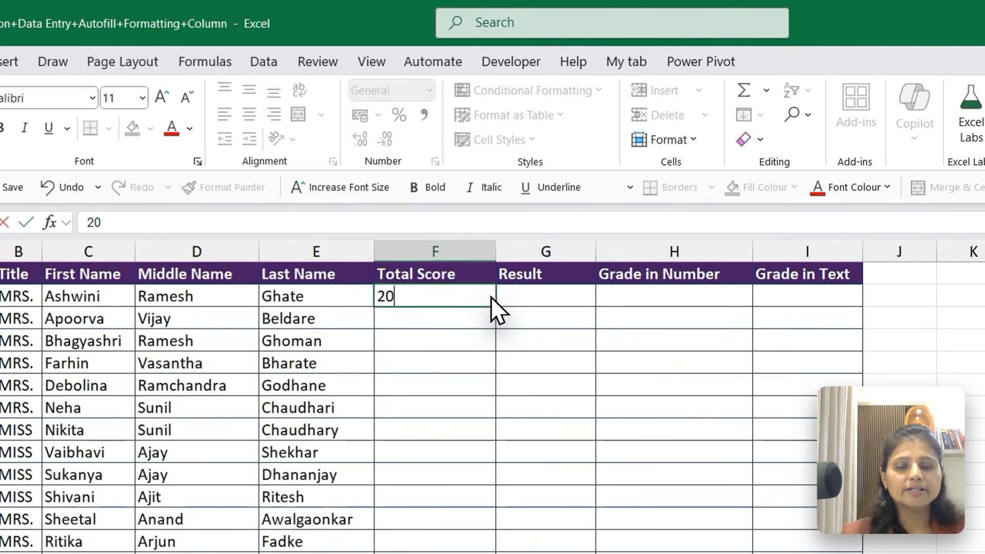
type("0")
key("Return")
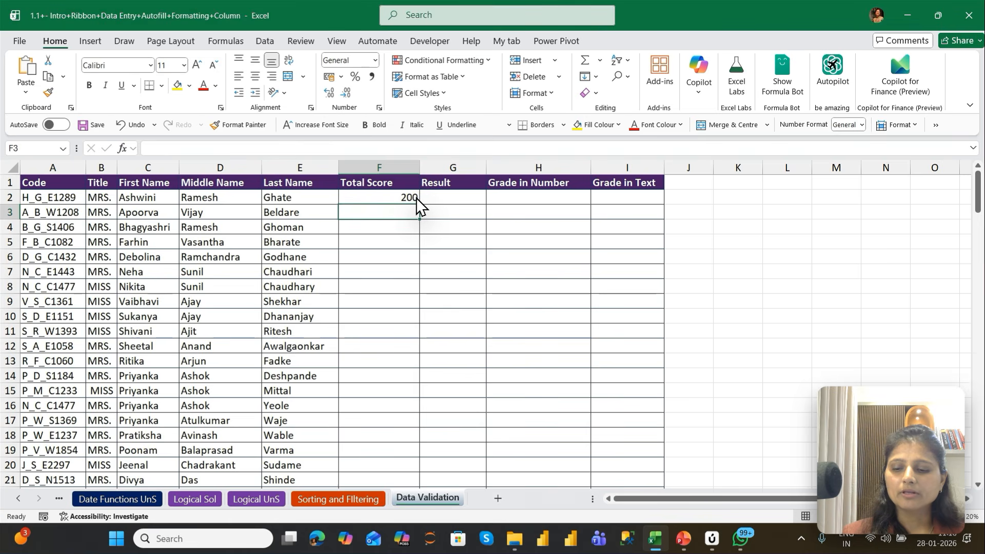
Enter the trial values text, -200 and 501 in cells F3 to F5 of the Total Score column
type("text")
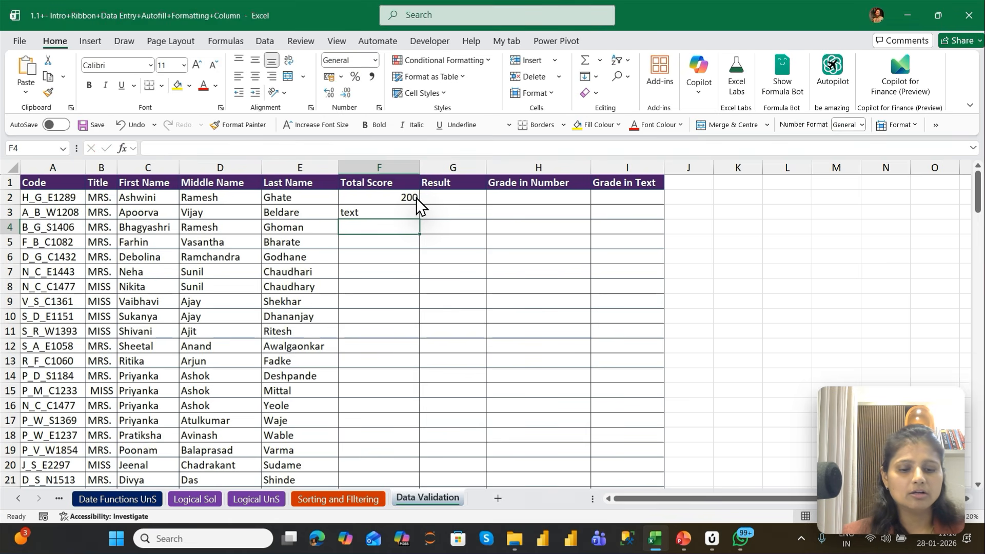
key("Return")
type("-200")
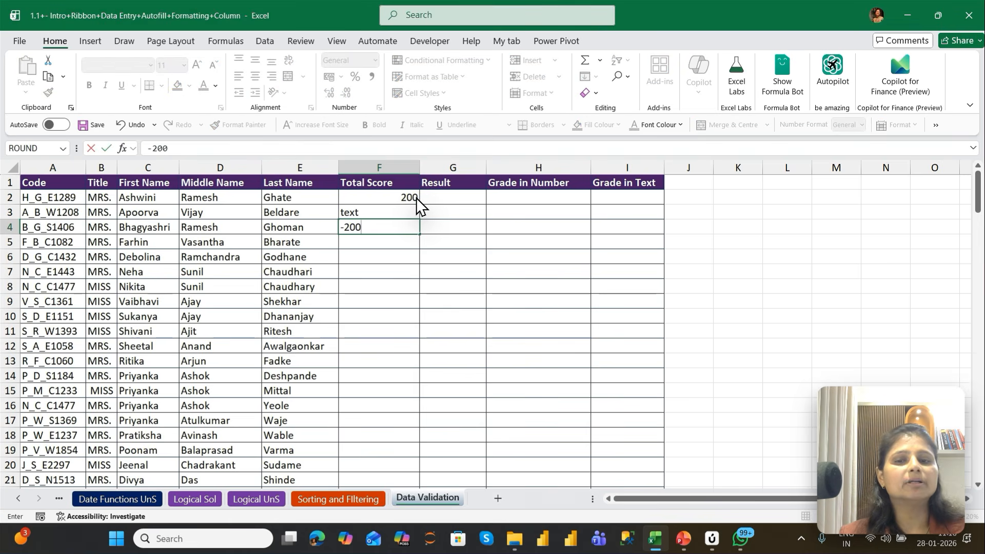
key("Return")
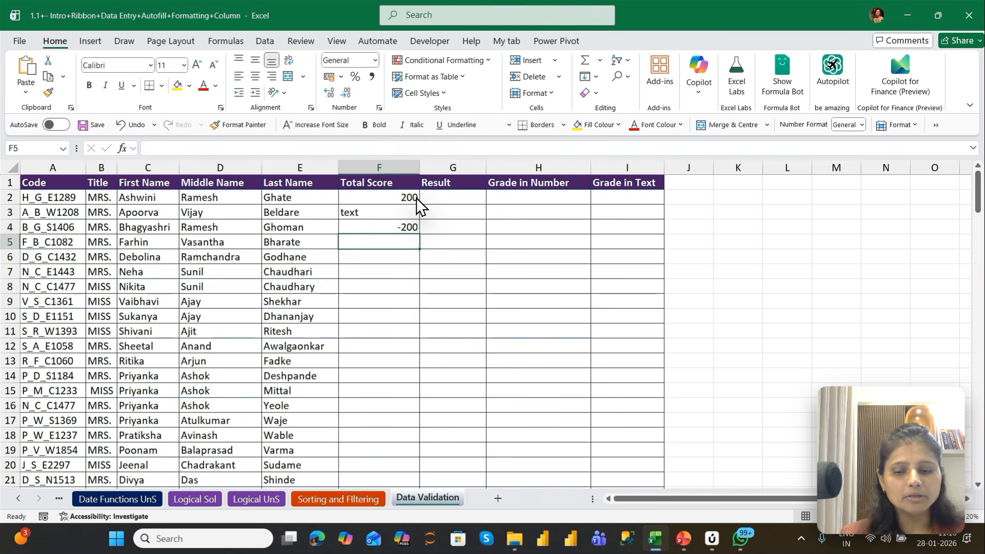
type("501")
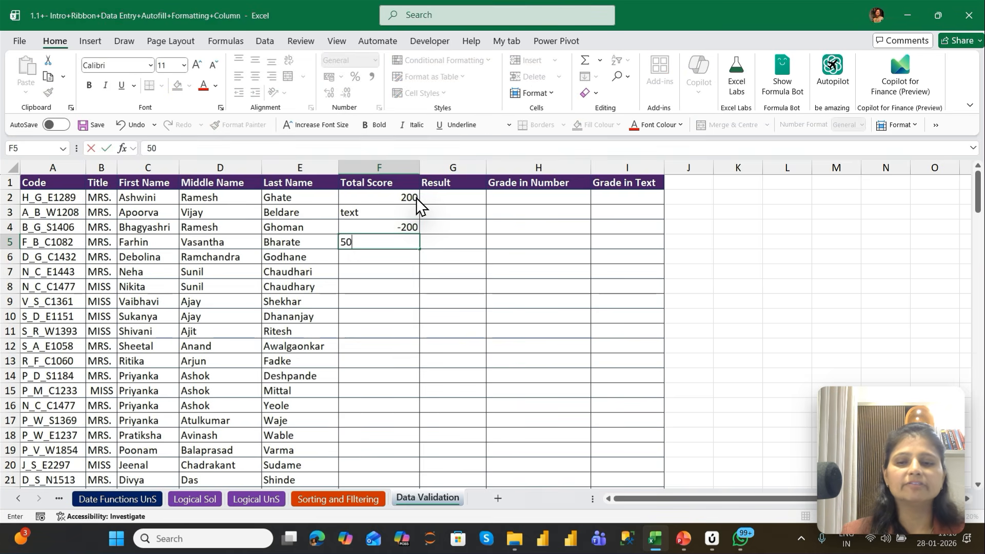
key("Return")
key("Up")
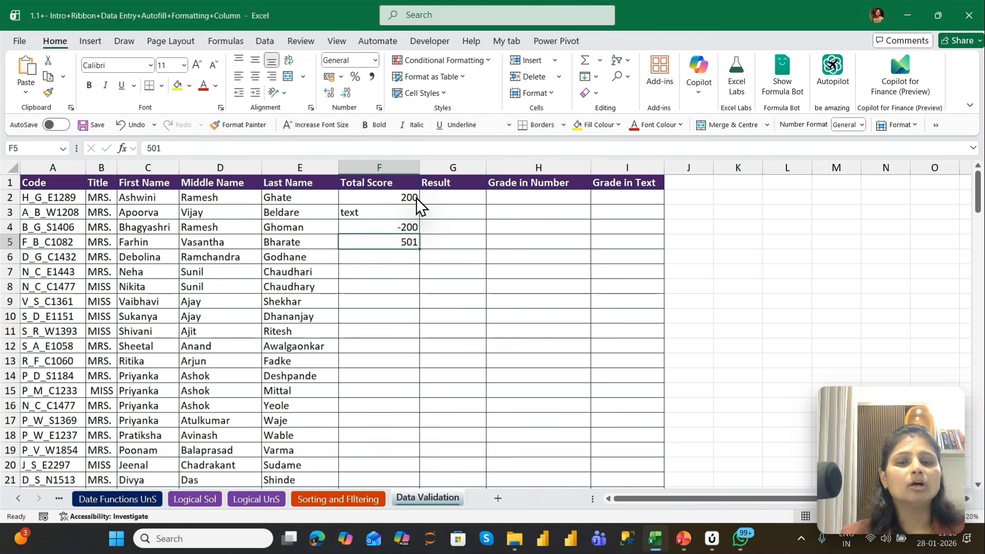
Clear the trial entries from cells F2 to F5 in the Total Score column
key("shift+Up")
key("shift+Up")
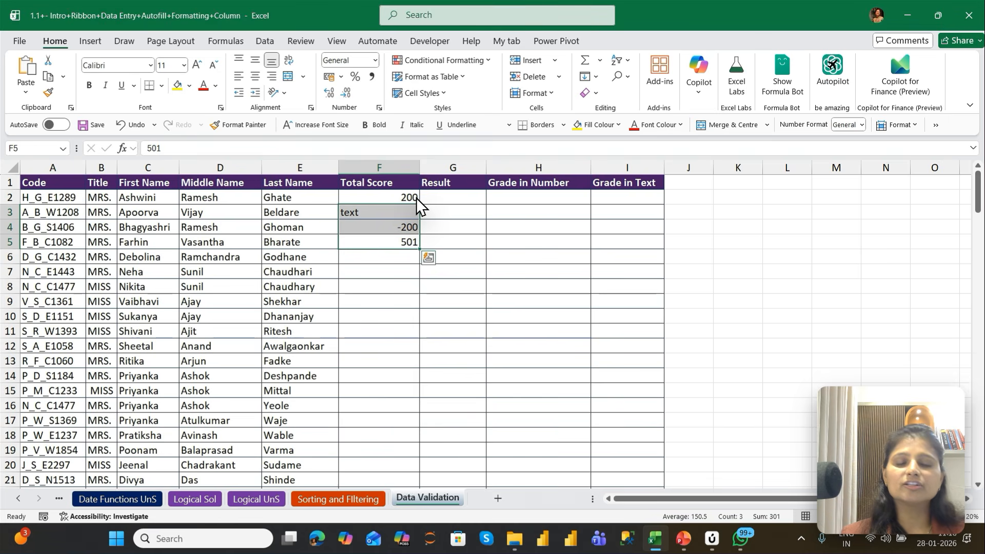
key("Delete")
key("Up")
key("Up")
key("Up")
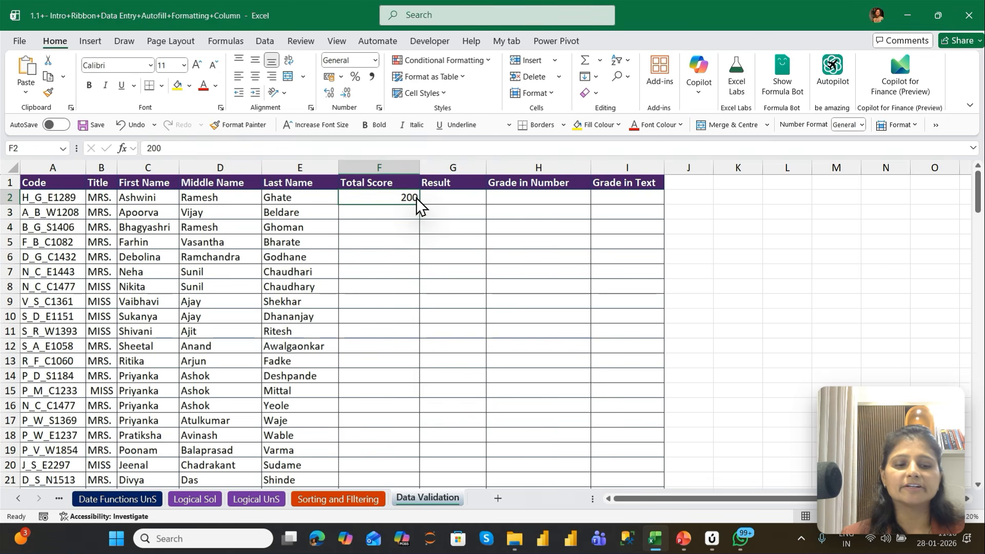
key("Delete")
key("Up")
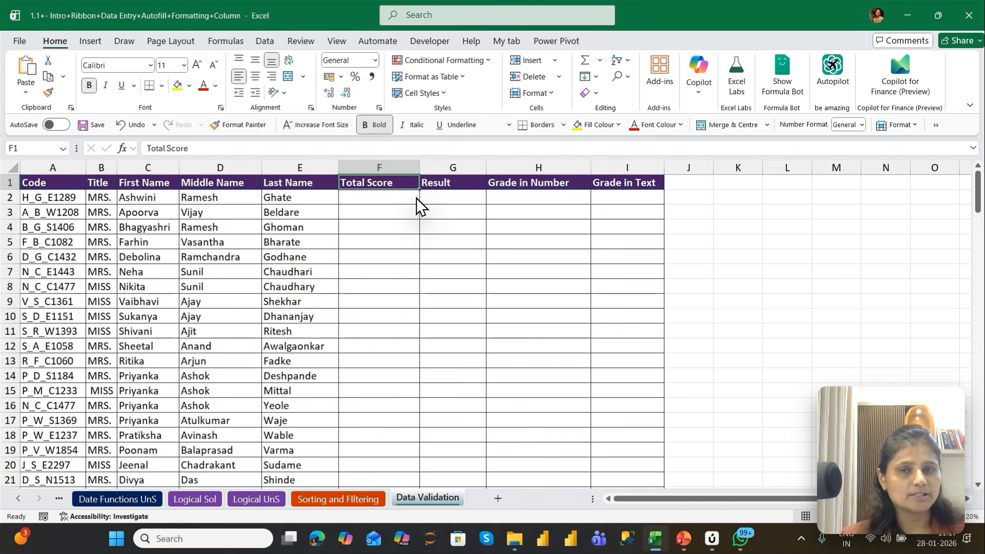
Start a data validation rule on the Total Score cells F2 to F147 that allows only whole numbers
key("Down")
key("Left")
key("ctrl+Down")
key("Right")
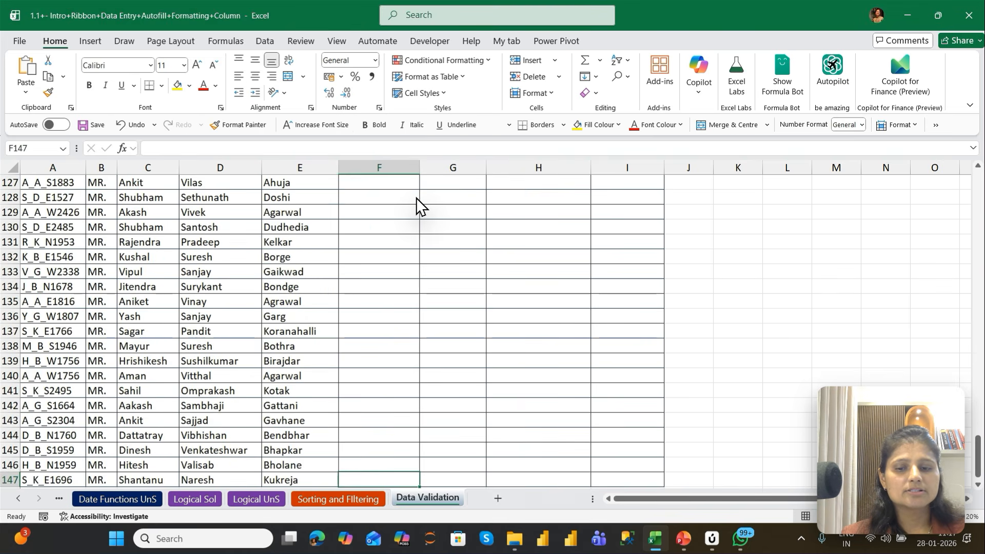
key("ctrl+shift+Up")
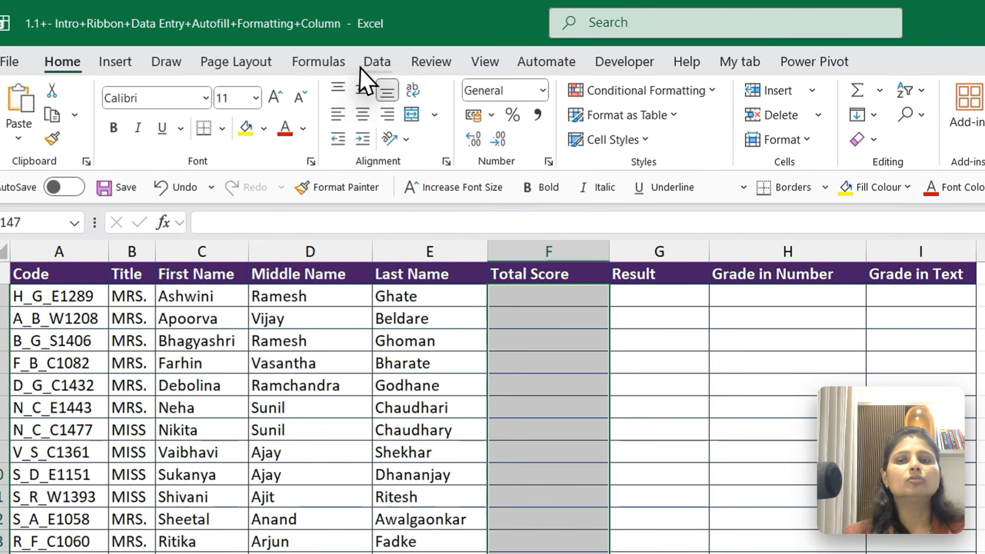
left_click(375, 65)
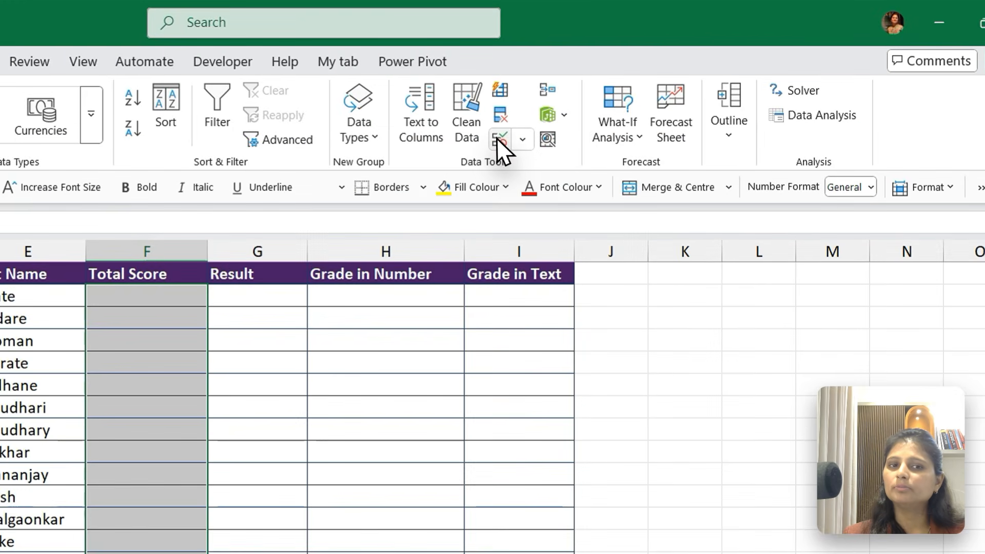
left_click(610, 92)
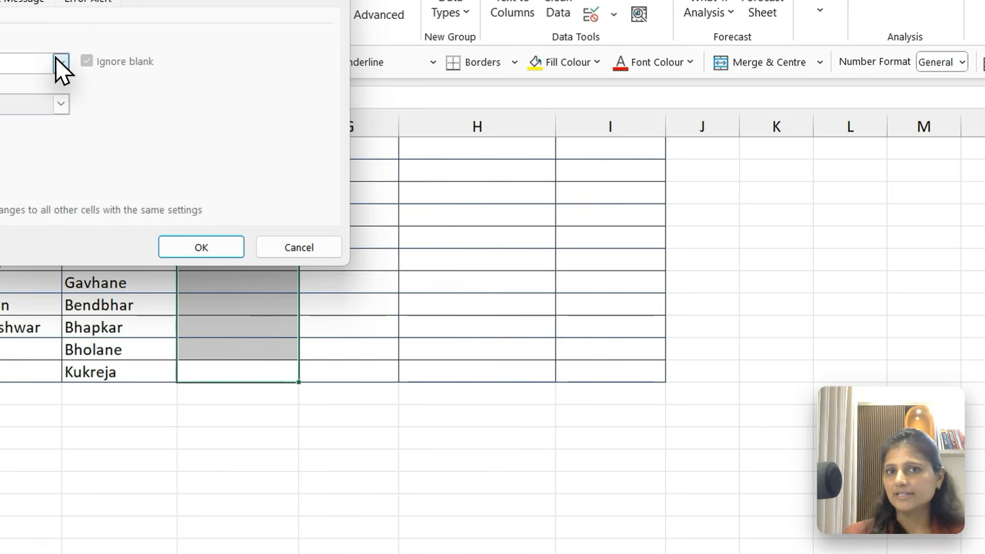
left_click(60, 62)
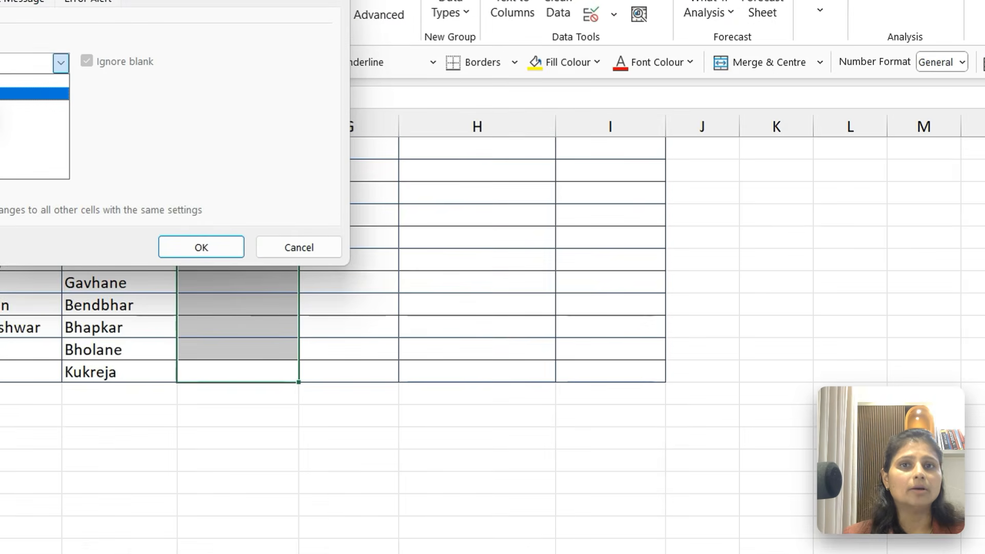
left_click(203, 145)
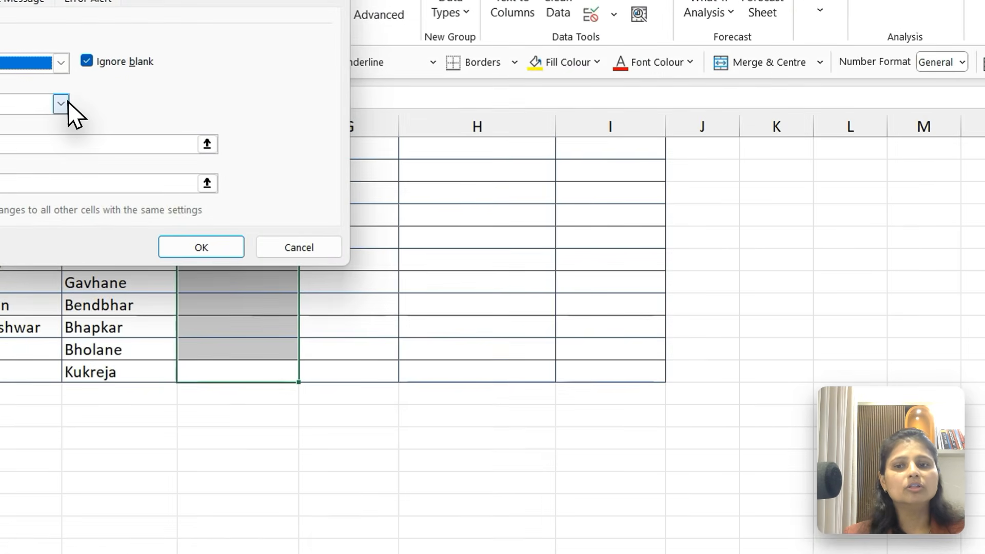
Use the between condition for the whole-number rule, fill in its minimum and maximum limits, and apply it
left_click(260, 153)
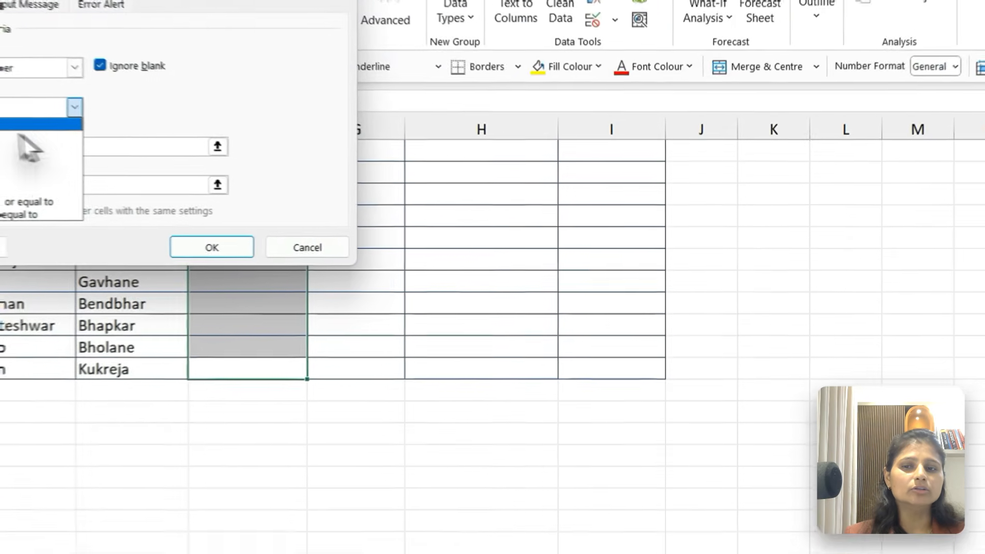
left_click(25, 124)
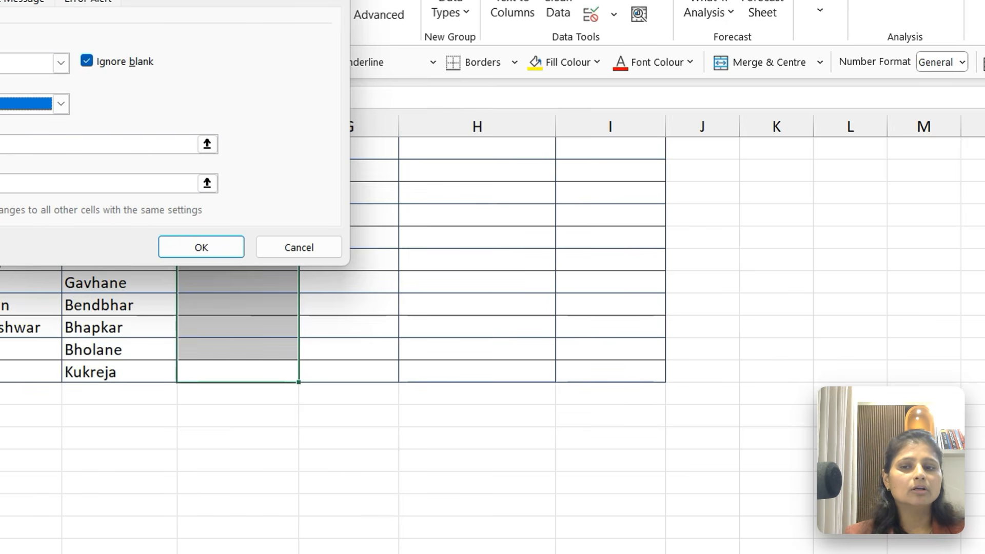
left_click(20, 144)
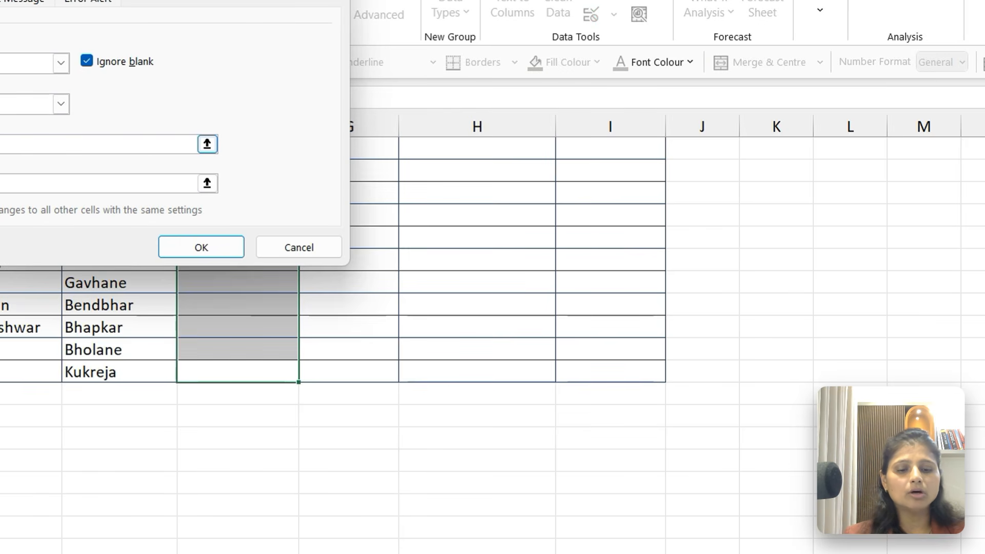
left_click(20, 183)
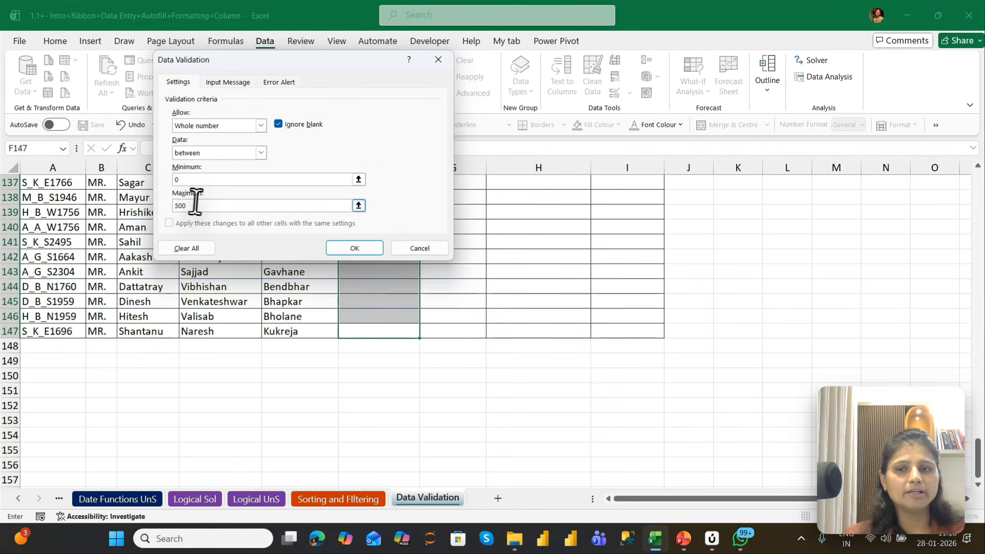
left_click(20, 144)
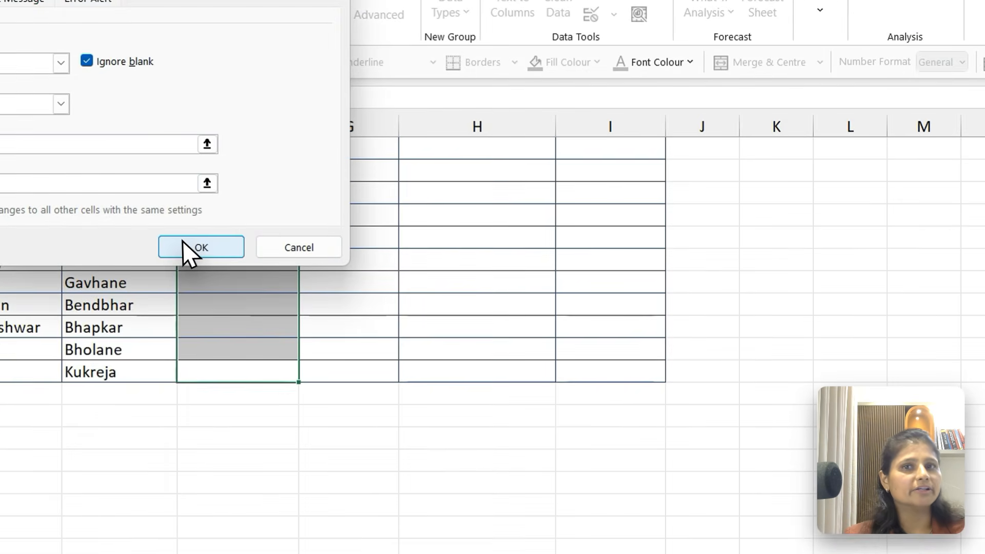
left_click(279, 248)
Enter the total scores 200 in F2 and 324 in F3
key("ctrl+Up")
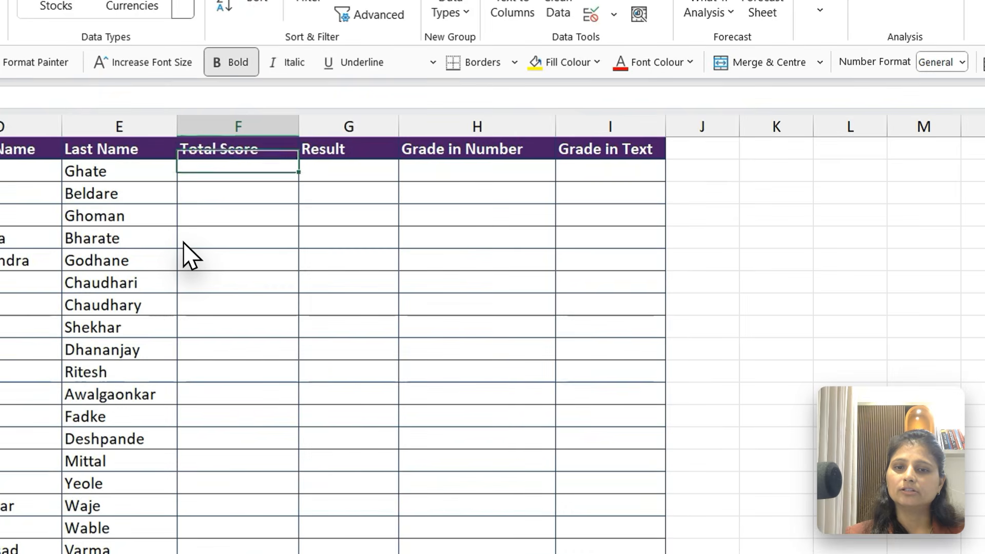
type("200")
key("Return")
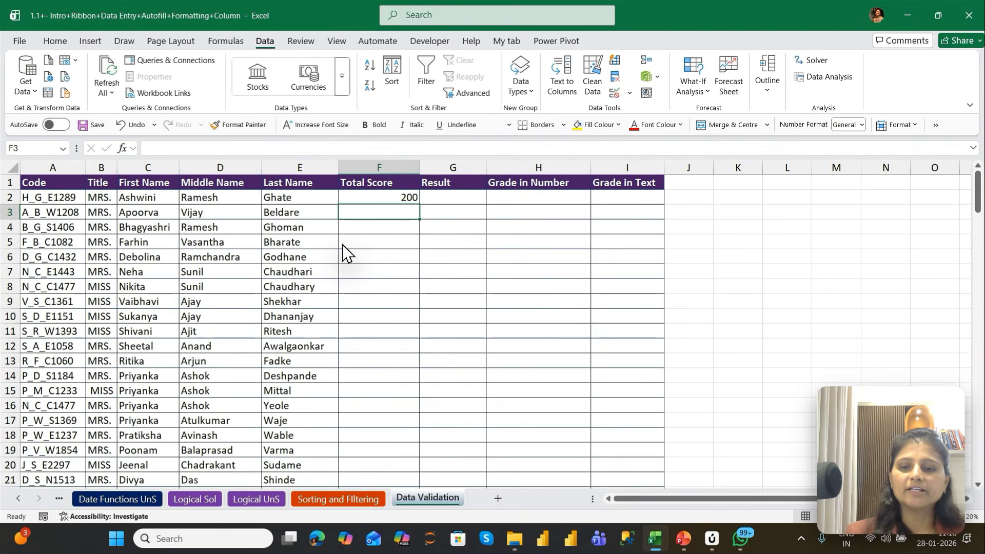
type("3240")
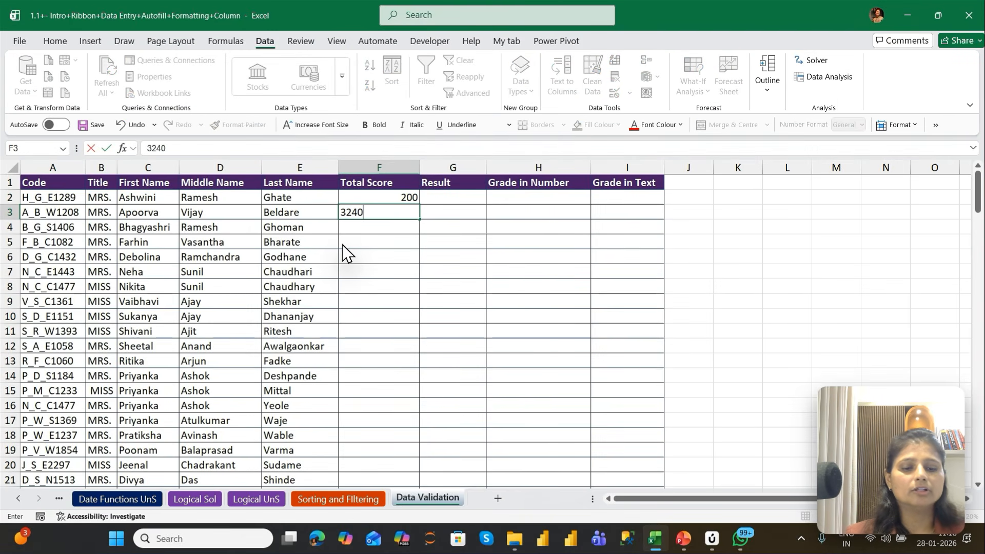
key("BackSpace")
key("Return")
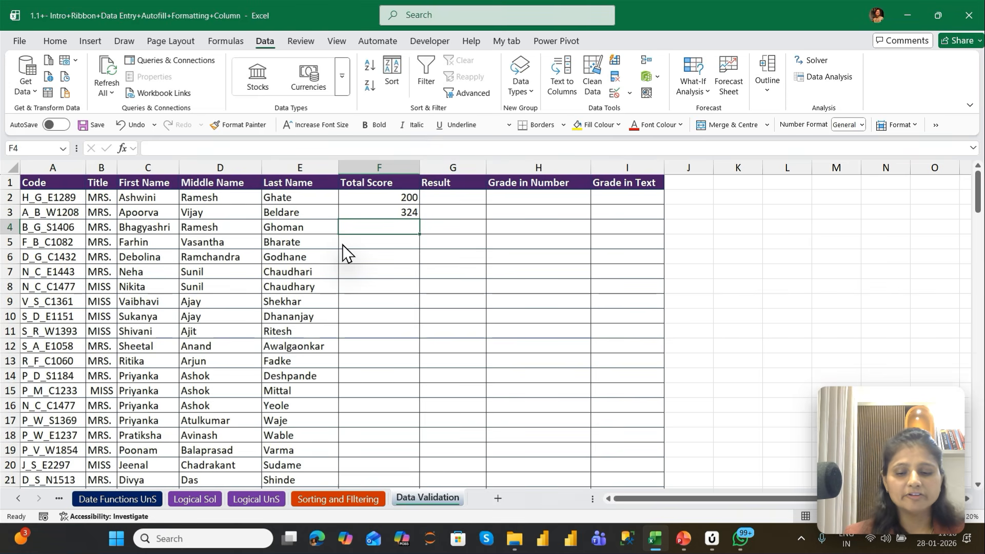
Try to enter the word text in F4 to test the validation rule, and discard the entry
type("text")
key("Return")
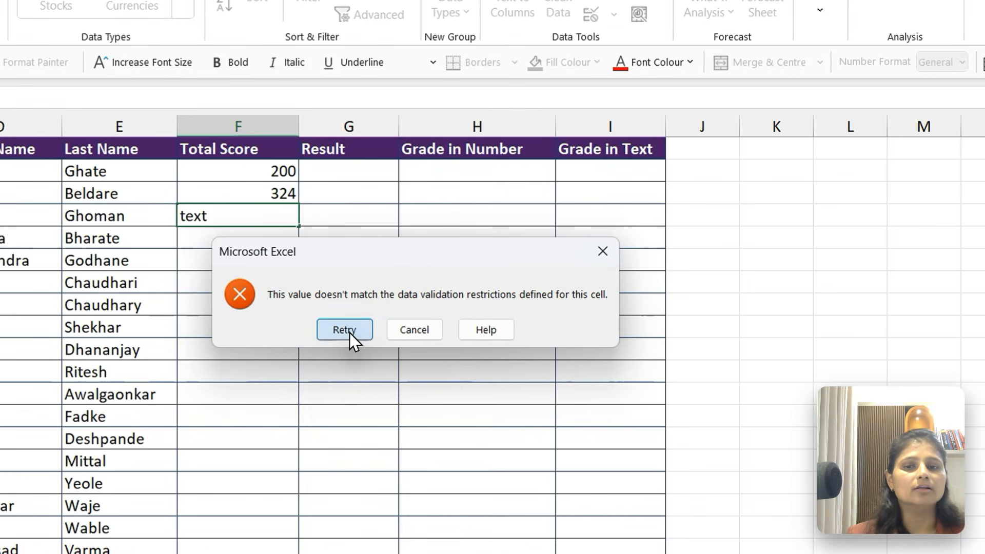
left_click(450, 303)
type("=")
key("Down")
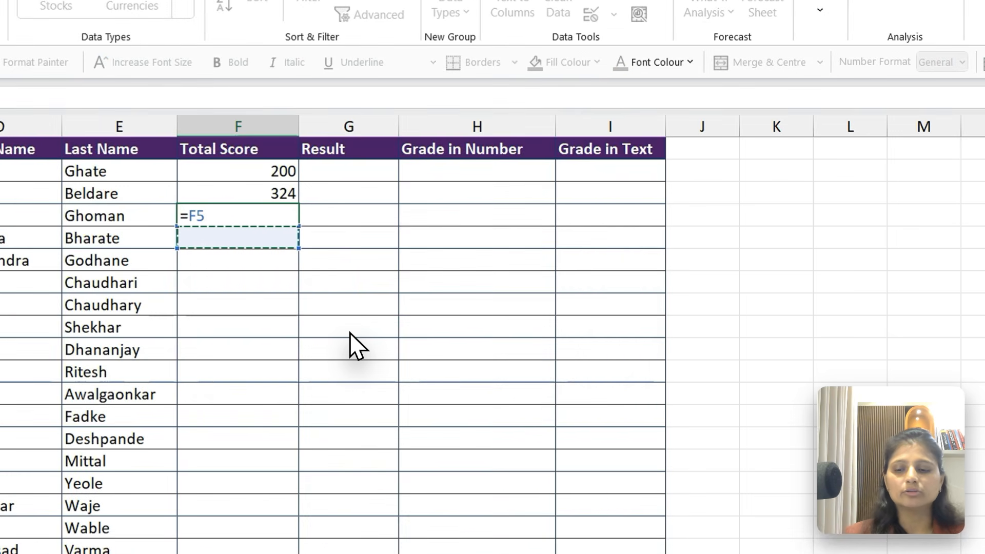
key("Escape")
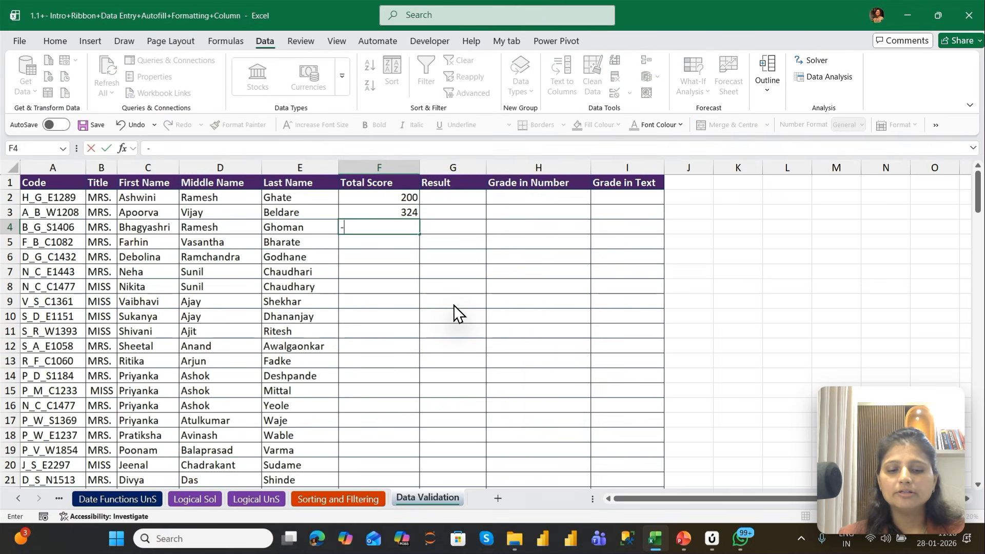
Try the out-of-range scores -908 and 503 in F4, discarding each entry
type("-908")
key("Return")
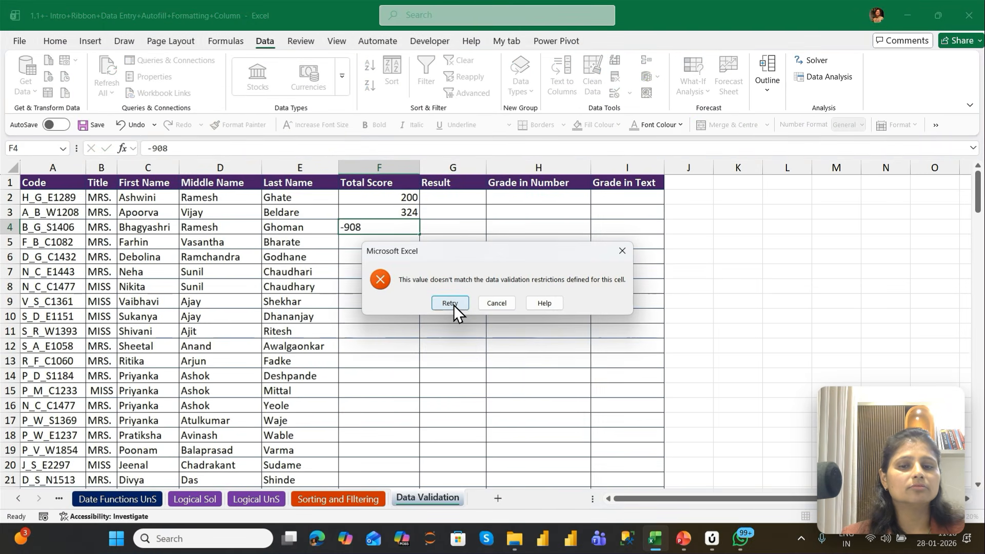
key("Escape")
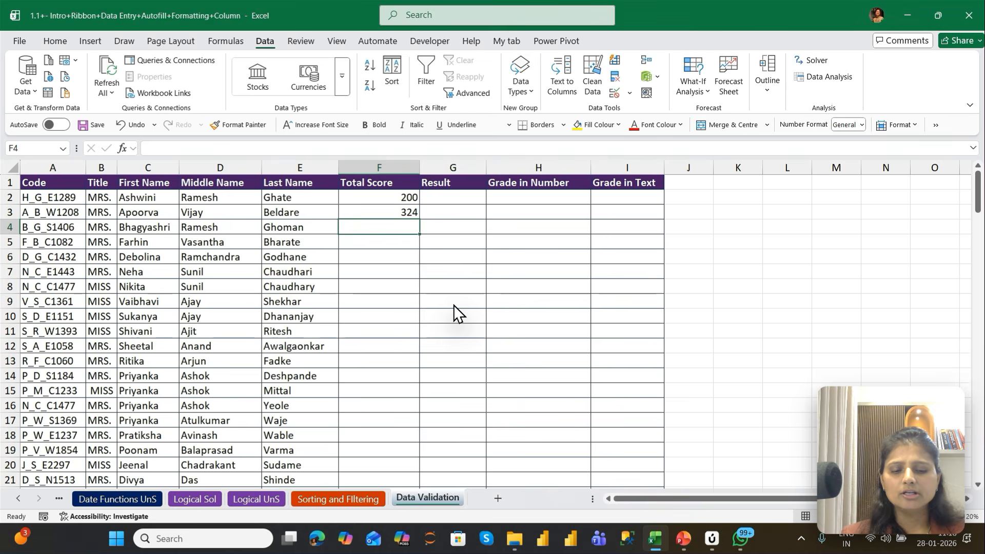
type("503")
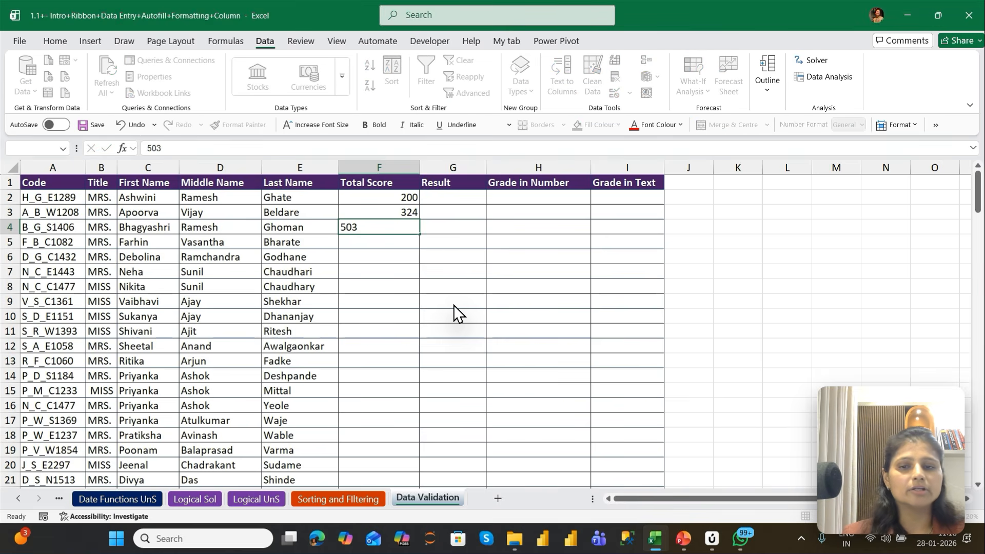
key("Return")
key("Escape")
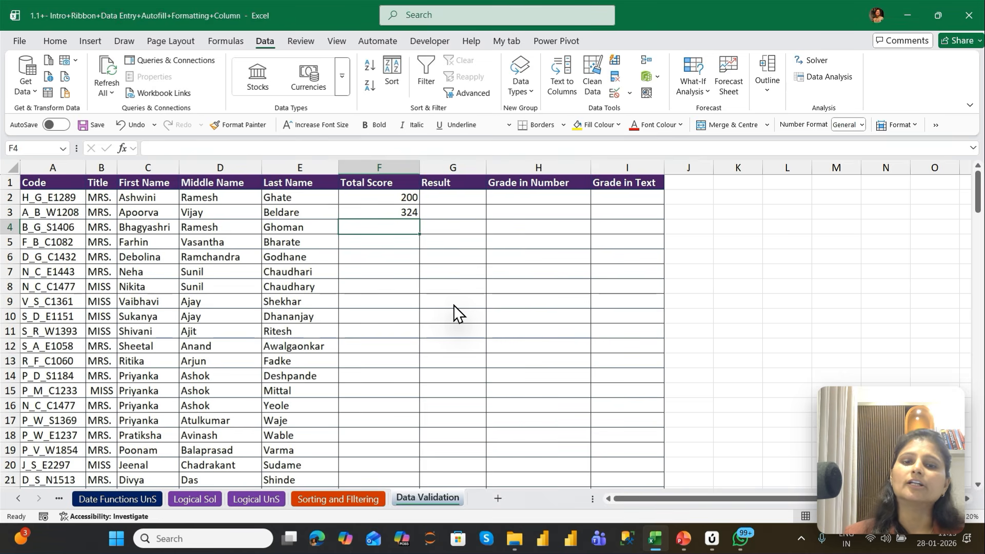
Enter the total score 235 in F4
key("Up")
key("Up")
key("Down")
key("Down")
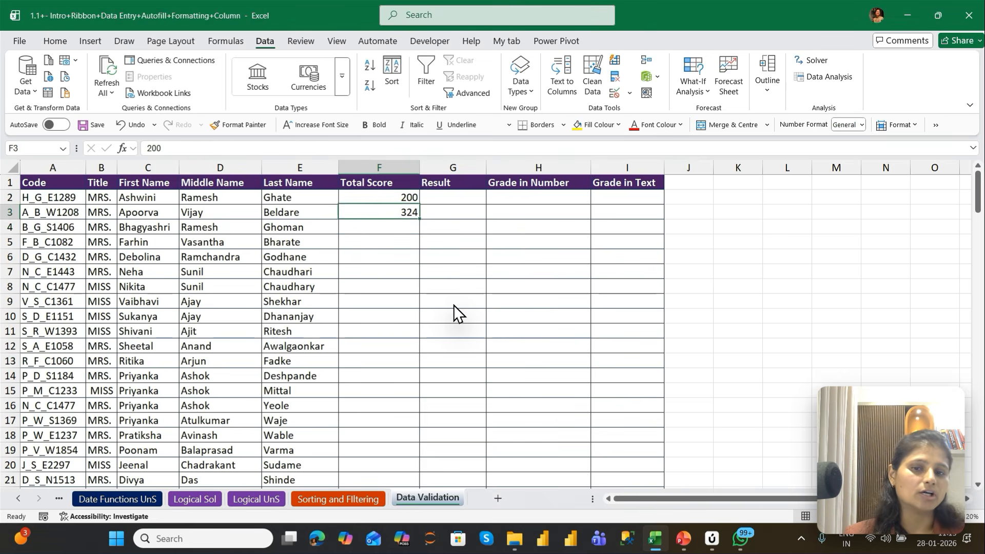
type("23")
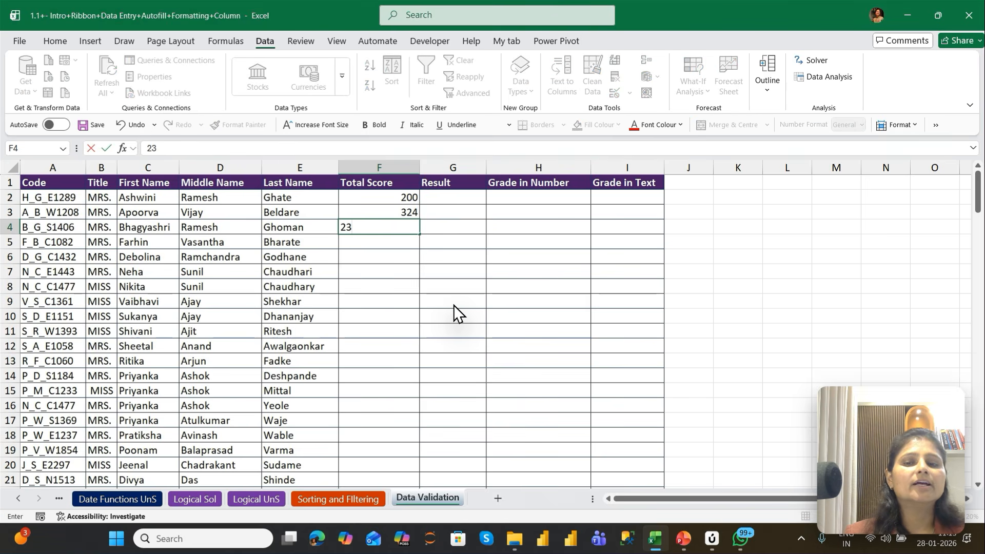
type("5")
key("Return")
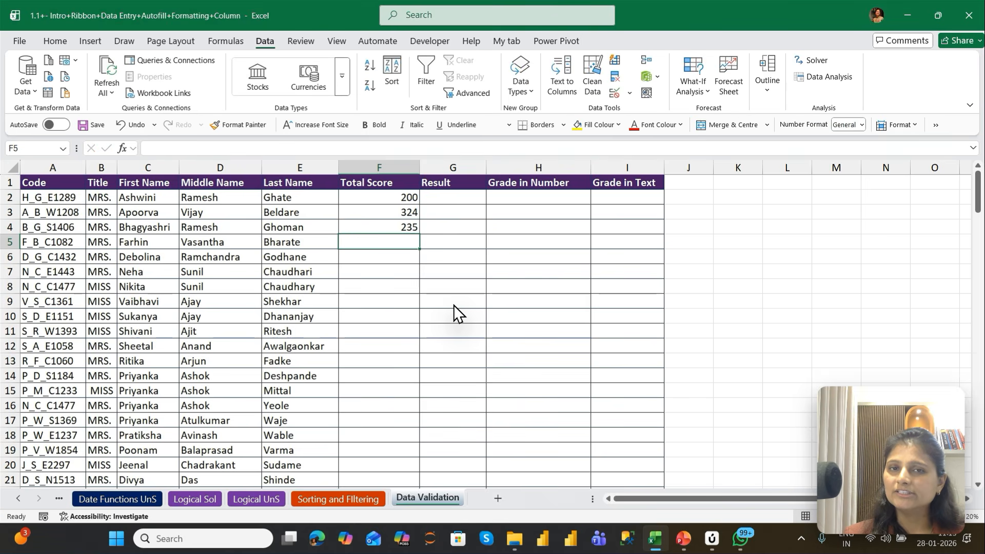
Start a data validation rule on the Result cells G2:G147 that allows only a List
key("Up")
key("Up")
key("Up")
key("Right")
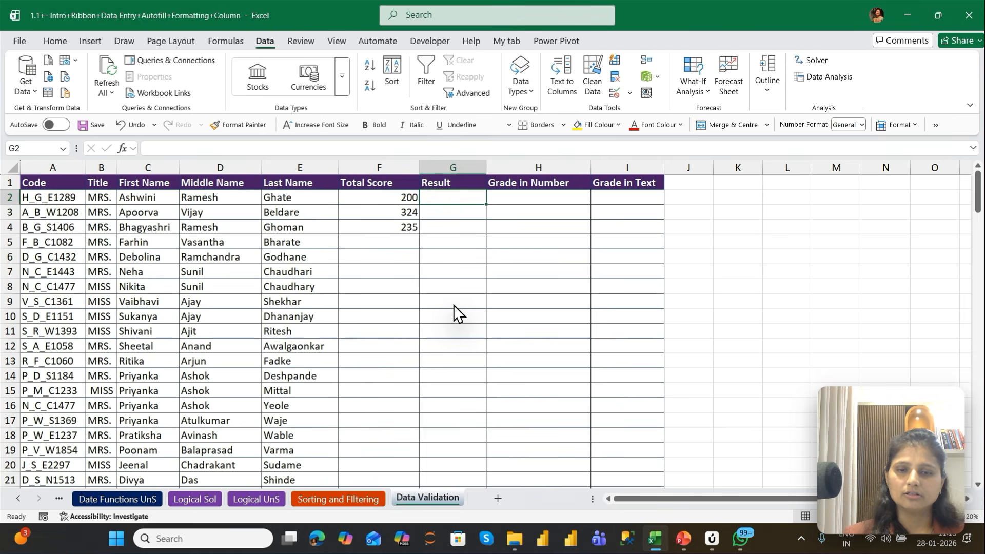
key("Left")
key("Left")
key("ctrl+Down")
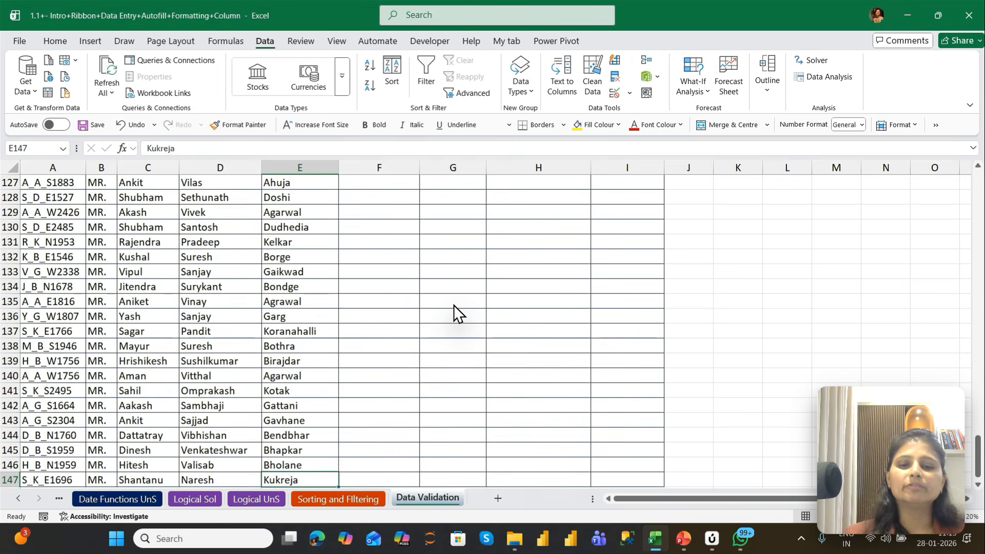
key("Right")
key("Right")
key("ctrl+shift+Up")
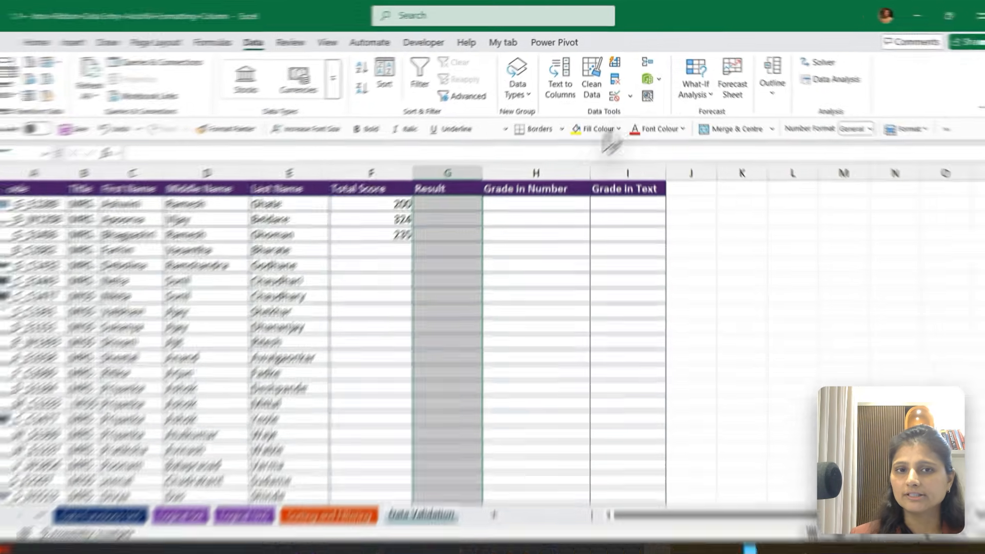
left_click(614, 98)
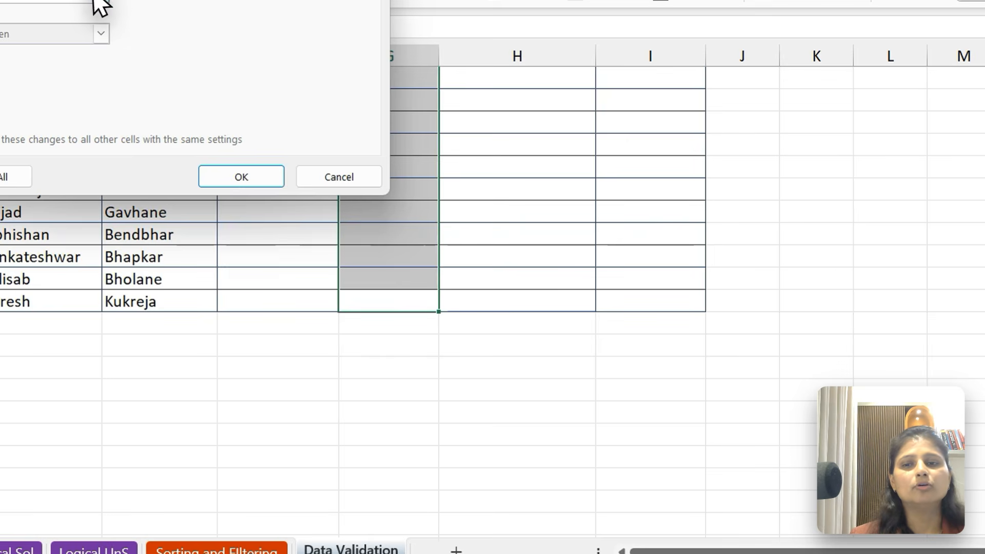
left_click(85, 187)
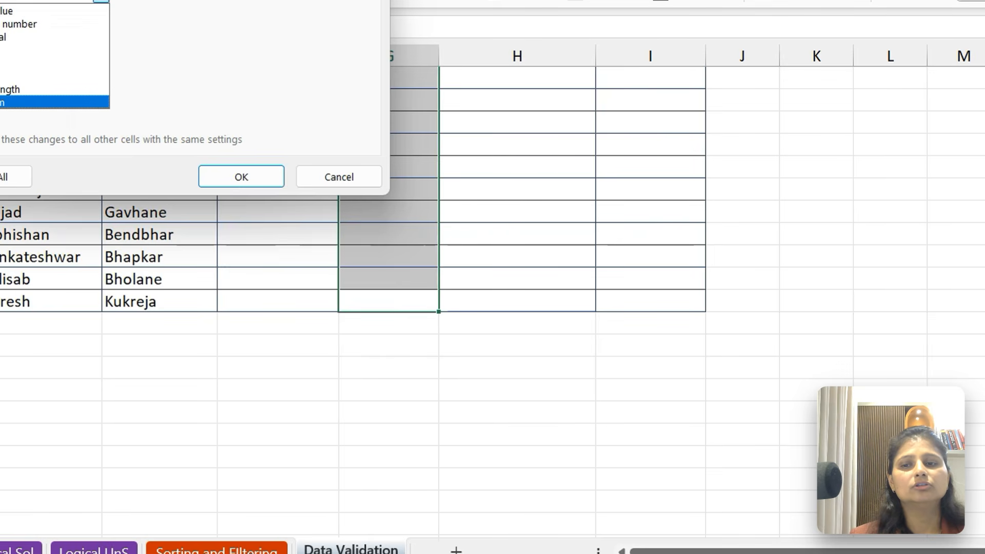
left_click(5, 50)
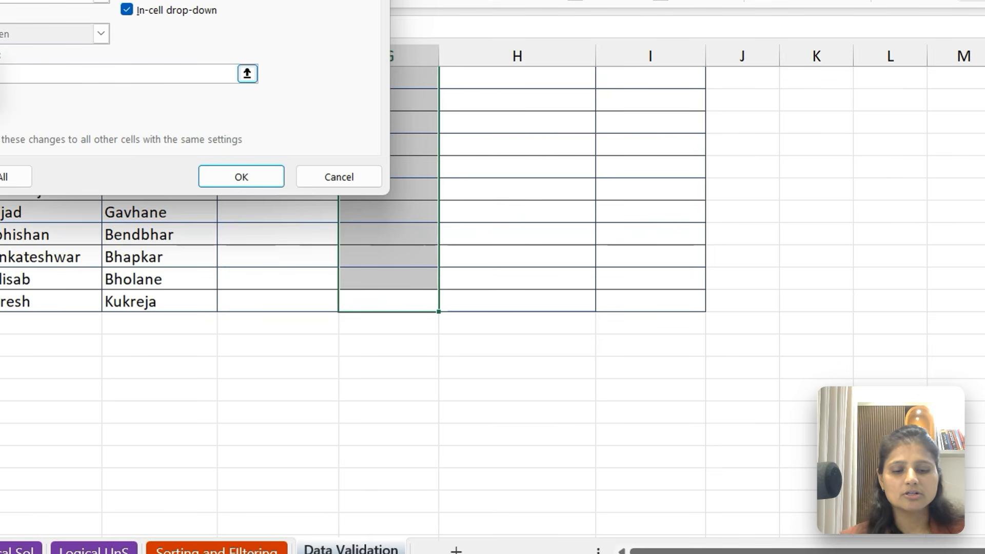
Enter "Pass","Fail" as the list source for the Result rule and apply it
left_click(5, 74)
type("\"pass")
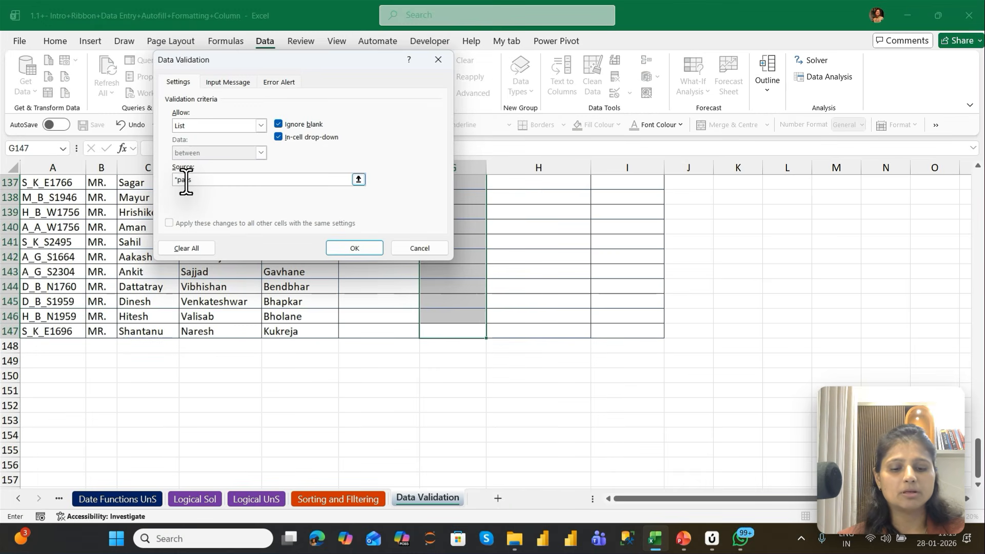
type("\",\"Fail")
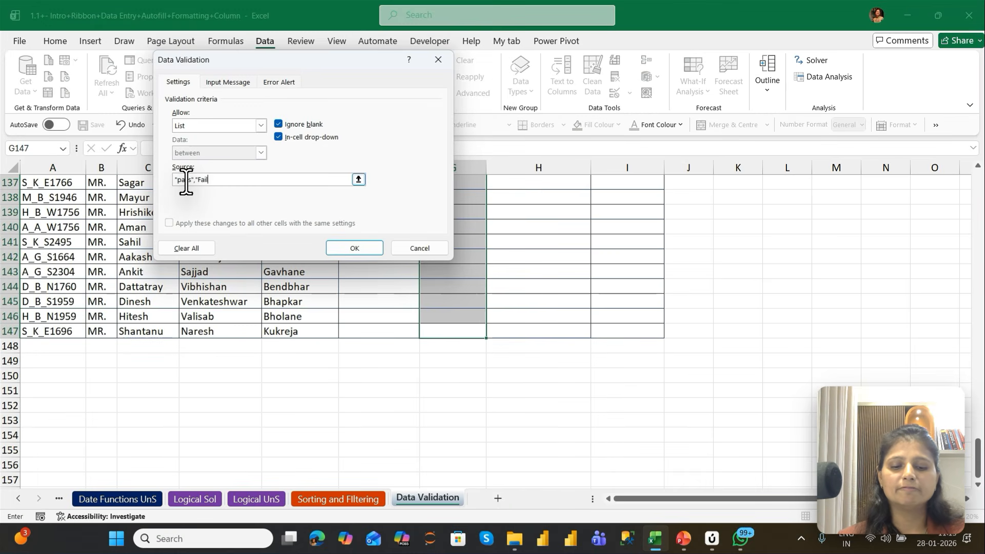
type("\"")
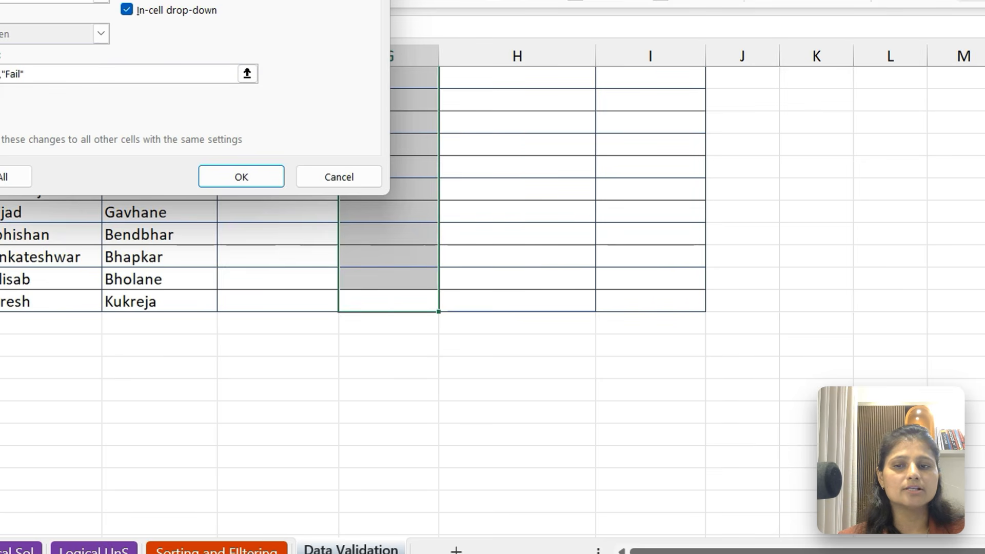
left_click(212, 181)
Choose "Pass" for the result in G2 and "Fail" for the results in G4 and G7
left_click(379, 138)
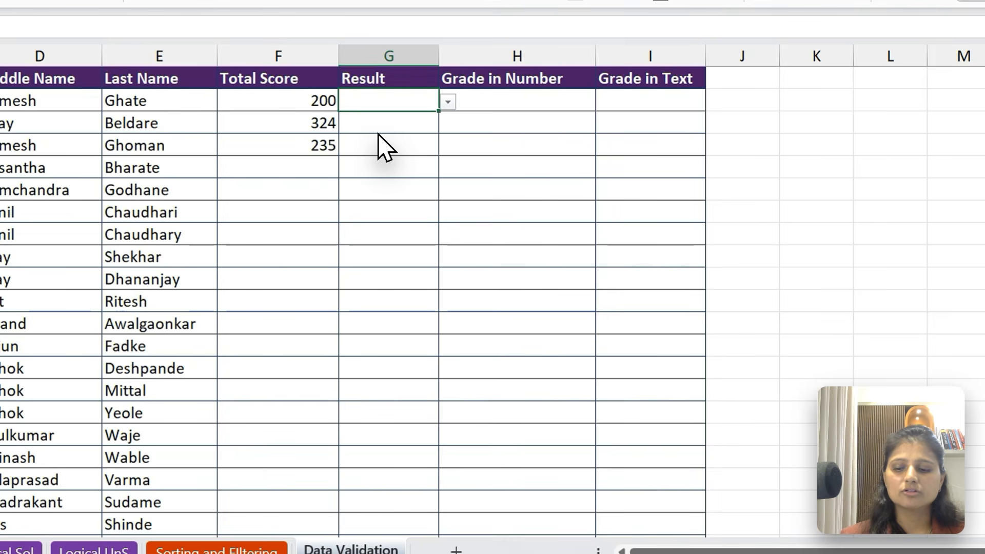
left_click(448, 102)
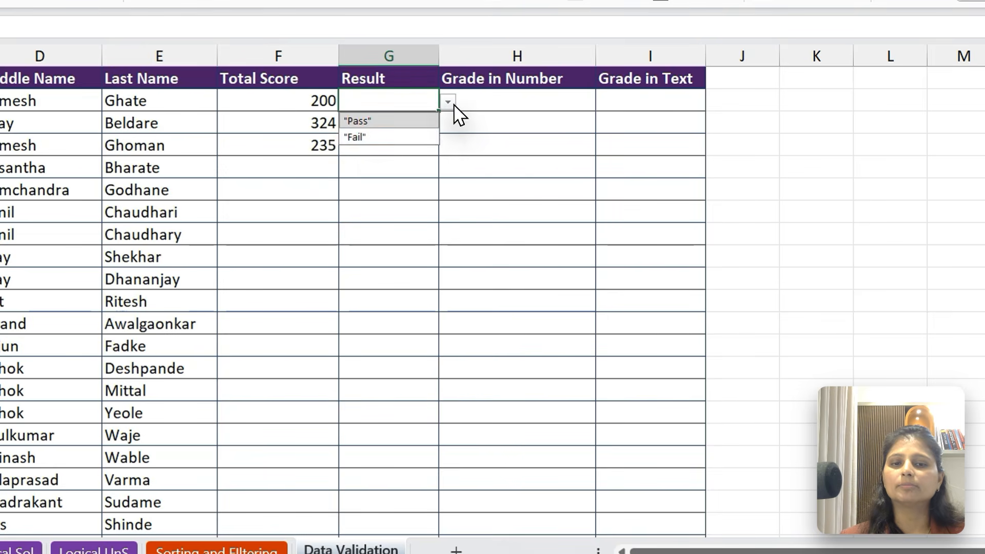
left_click(376, 121)
left_click(395, 145)
left_click(448, 147)
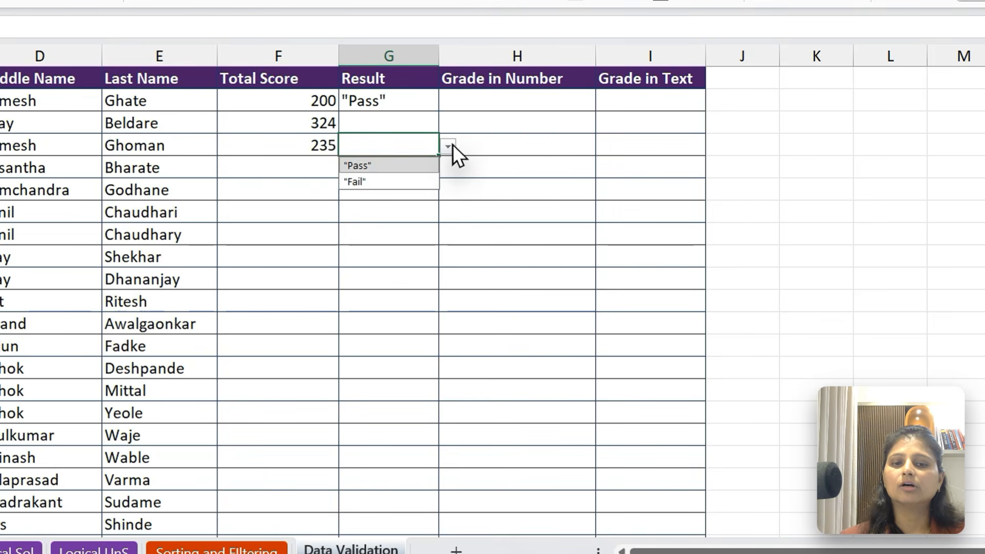
left_click(393, 182)
left_click(393, 216)
left_click(448, 213)
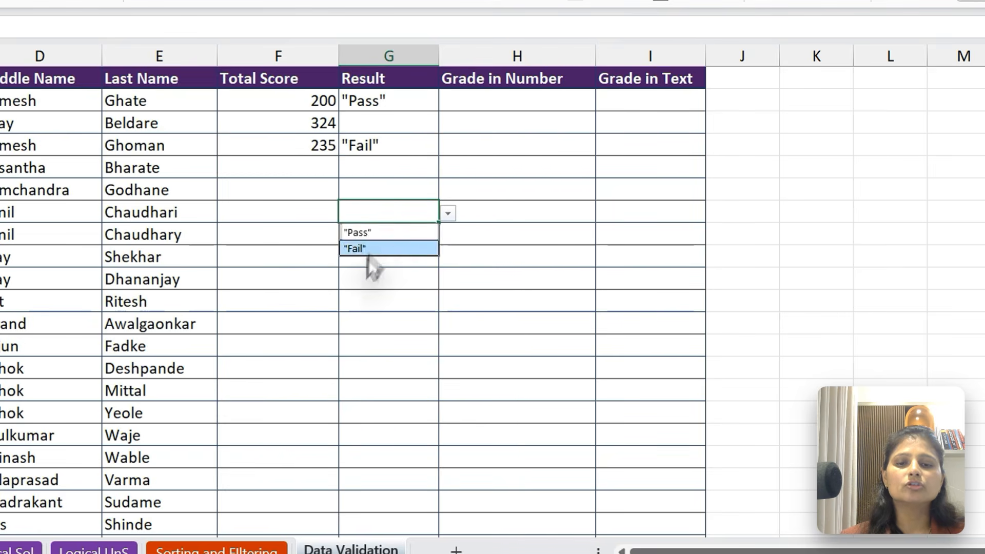
left_click(369, 248)
Try to enter the text some else in G13 to test the list rule, and discard the entry
left_click(374, 345)
type("some else")
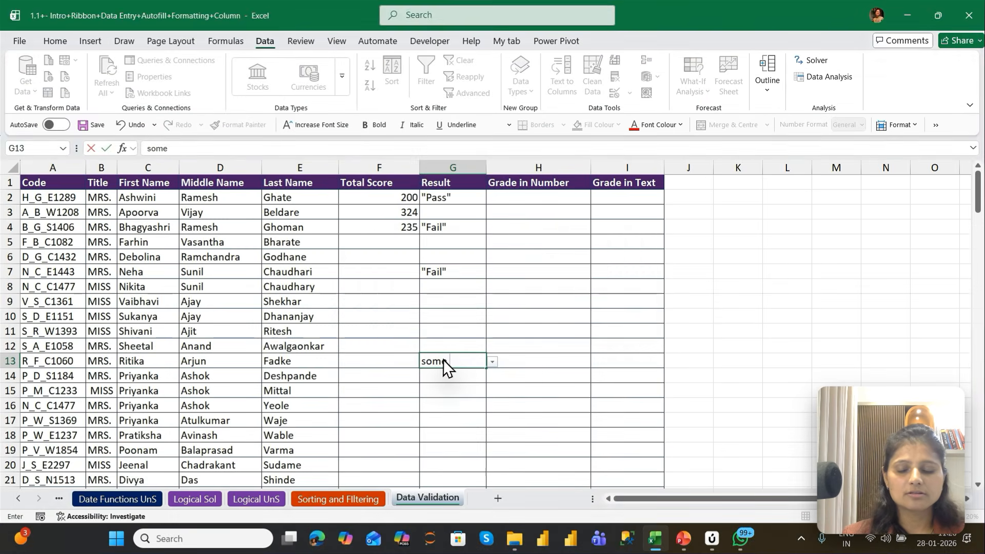
key("Return")
key("Escape")
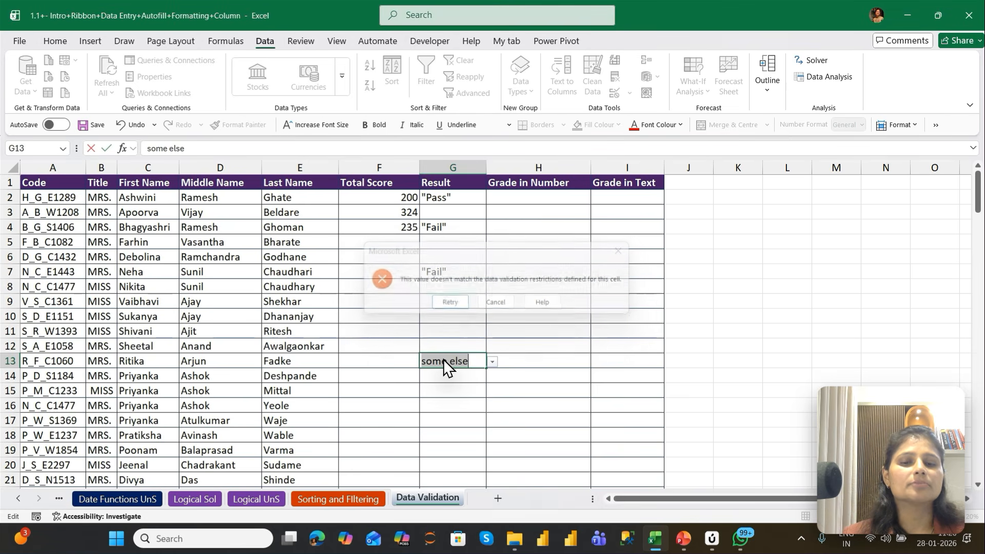
Start a data validation rule on the Grade in Number cells H2:H147 that allows only whole numbers
key("Up")
key("Up")
key("Up")
key("Up")
key("Up")
key("Up")
key("Up")
key("Up")
key("Up")
key("Up")
key("Up")
key("Up")
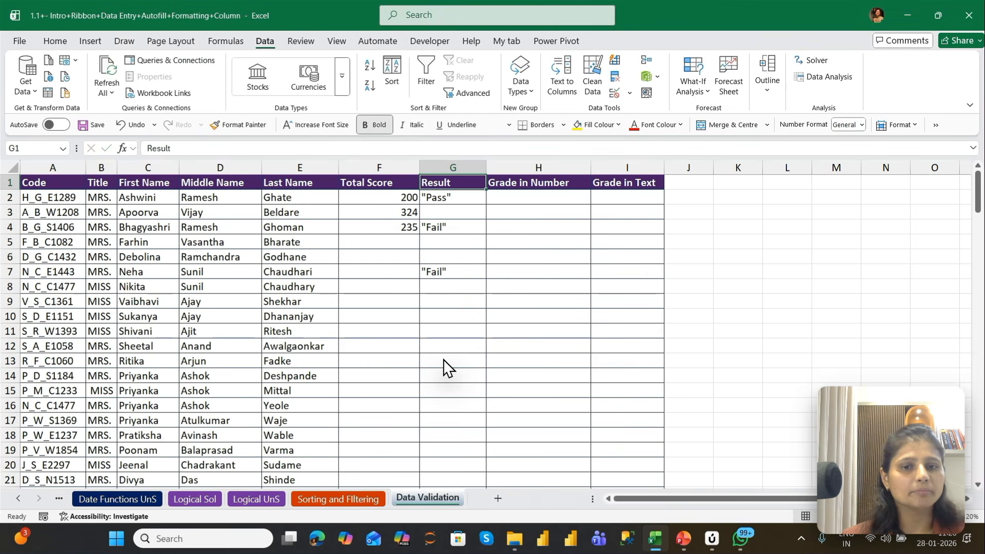
key("Right")
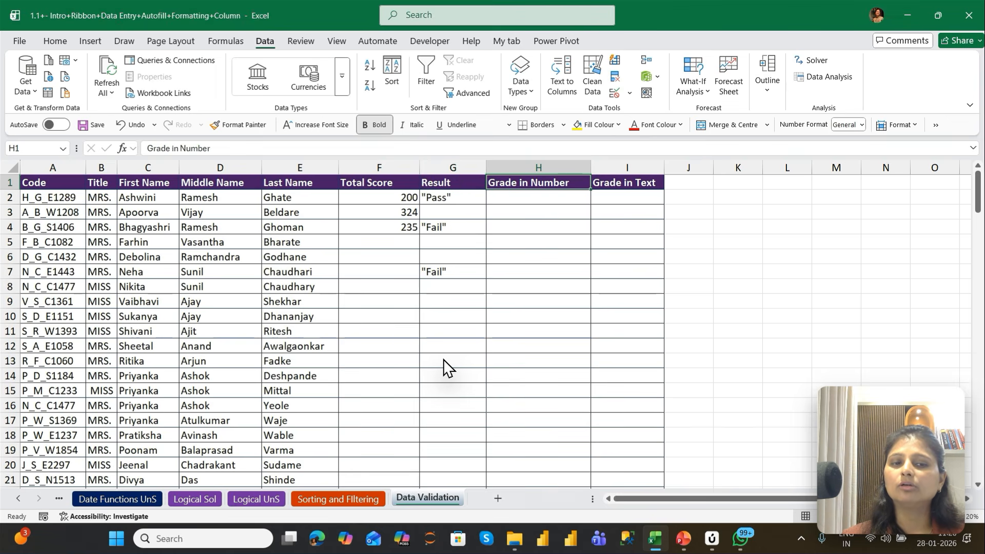
key("Left")
key("Left")
key("Left")
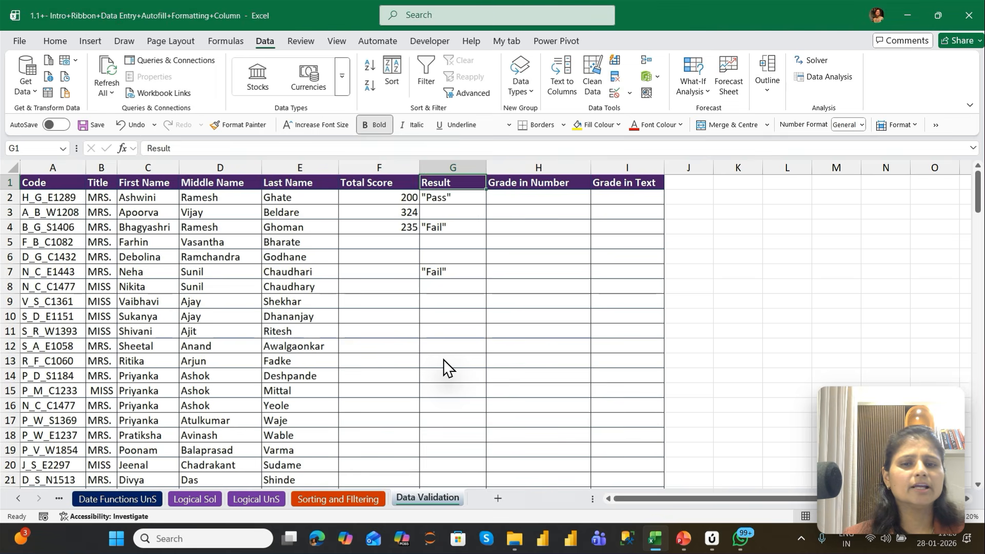
key("ctrl+Down")
key("Right")
key("Right")
key("Right")
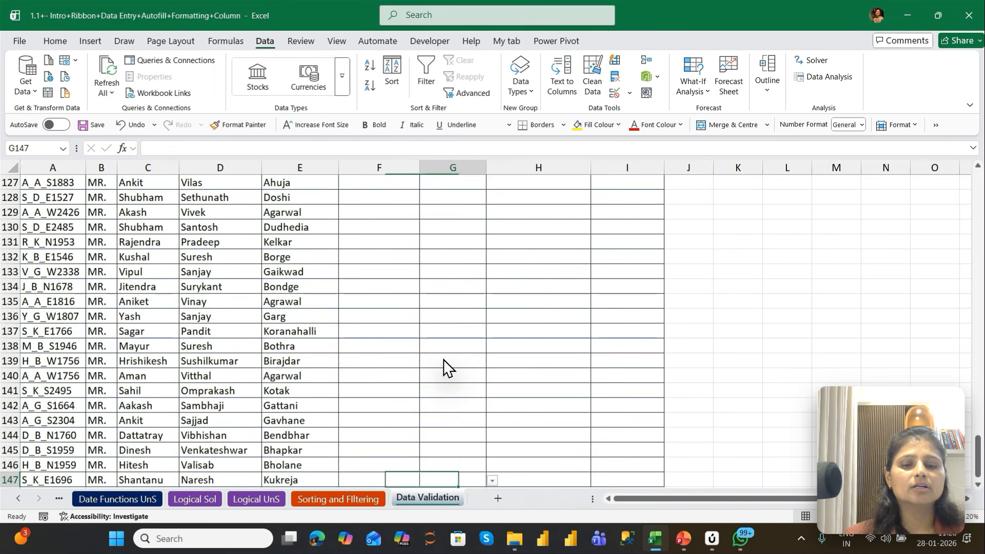
key("ctrl+shift+Up")
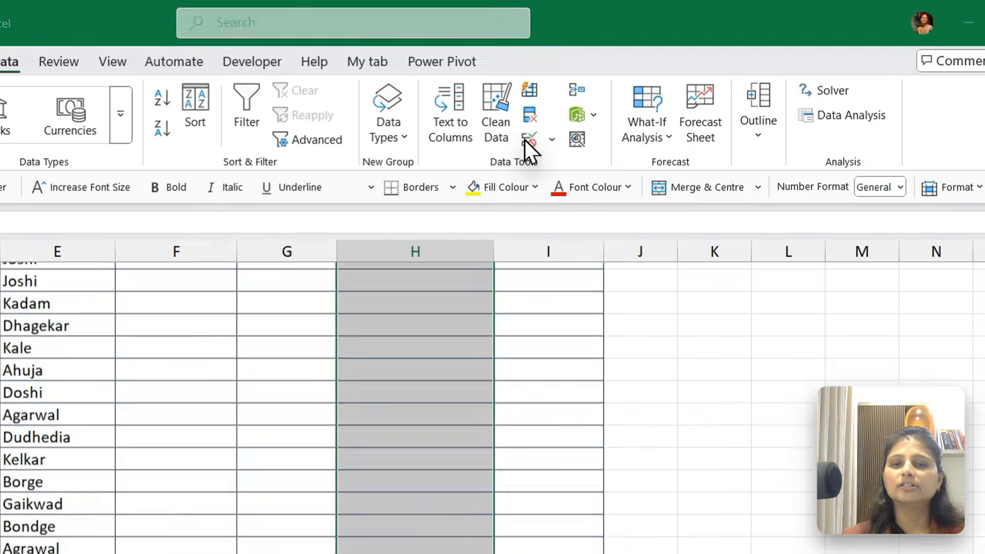
left_click(524, 139)
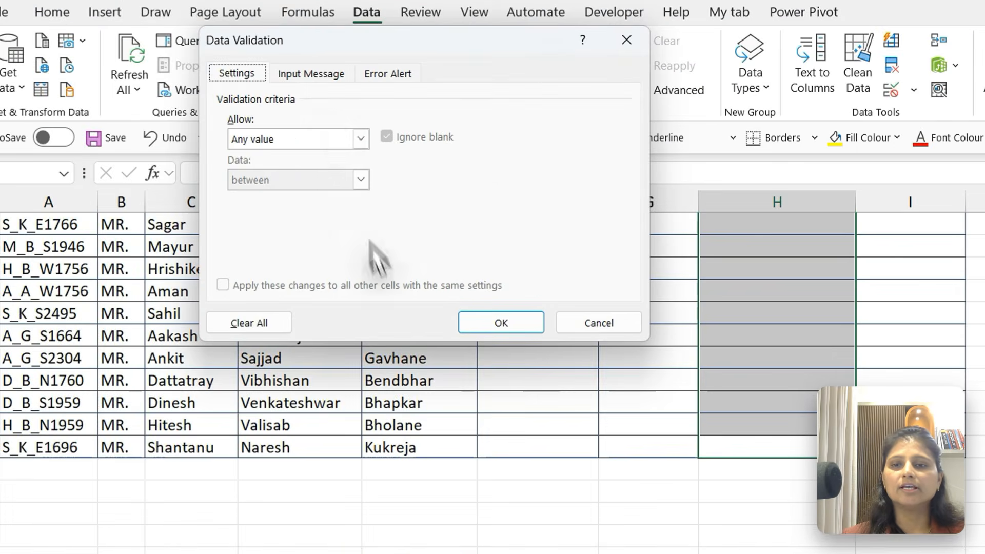
left_click(360, 138)
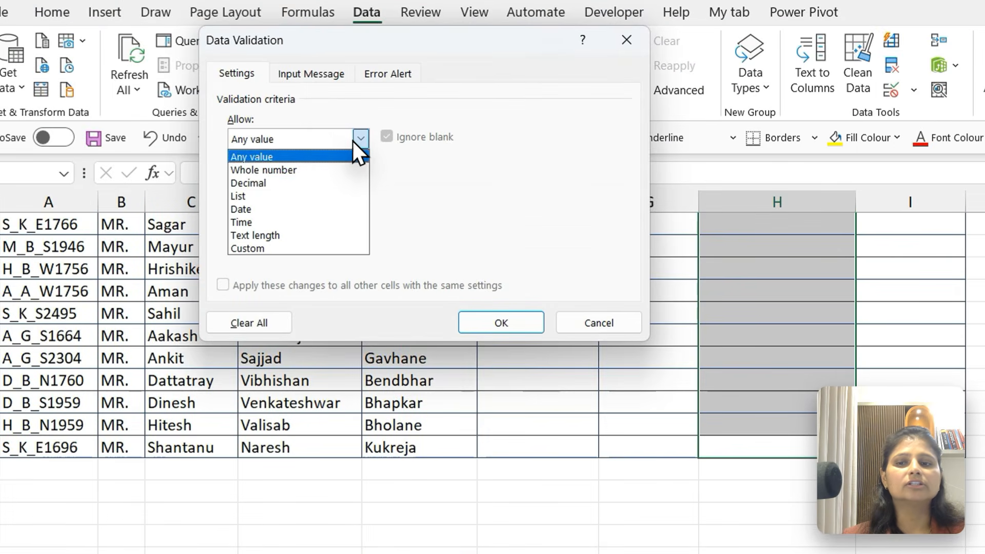
left_click(256, 171)
Set the whole-number rule's minimum to 1 and maximum to 4
left_click(256, 215)
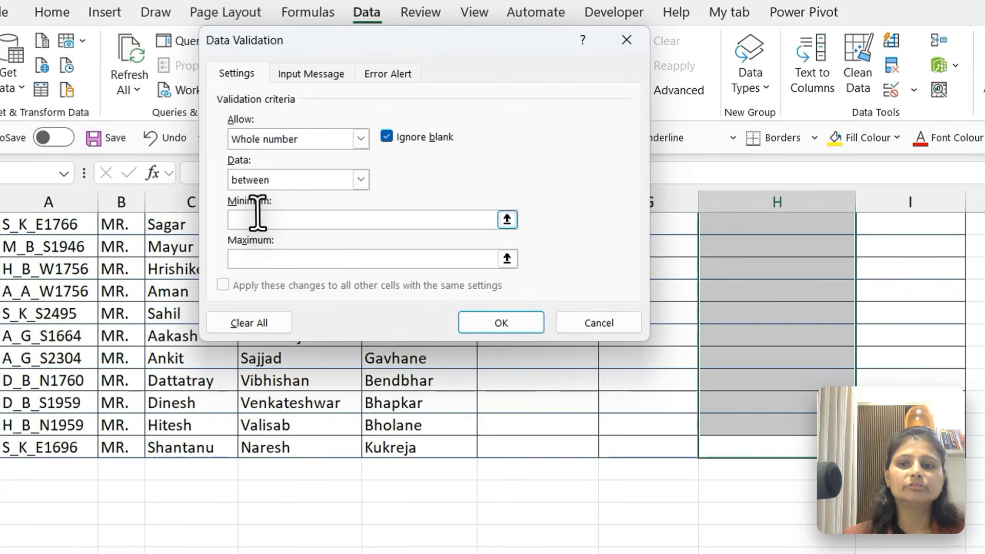
type("1")
left_click(263, 254)
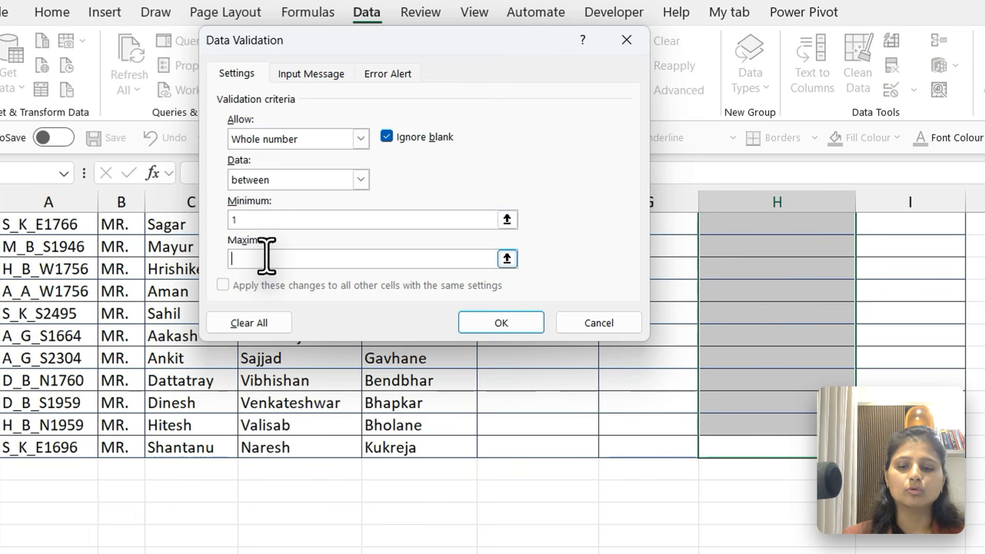
type("4")
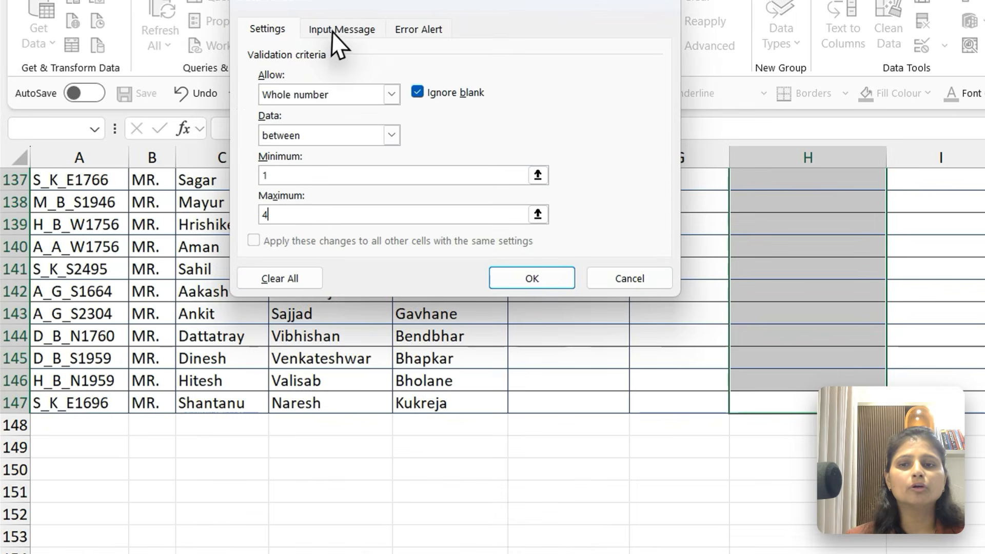
Give the Grade in Number rule an input message titled Enter Data as per rule
left_click(227, 81)
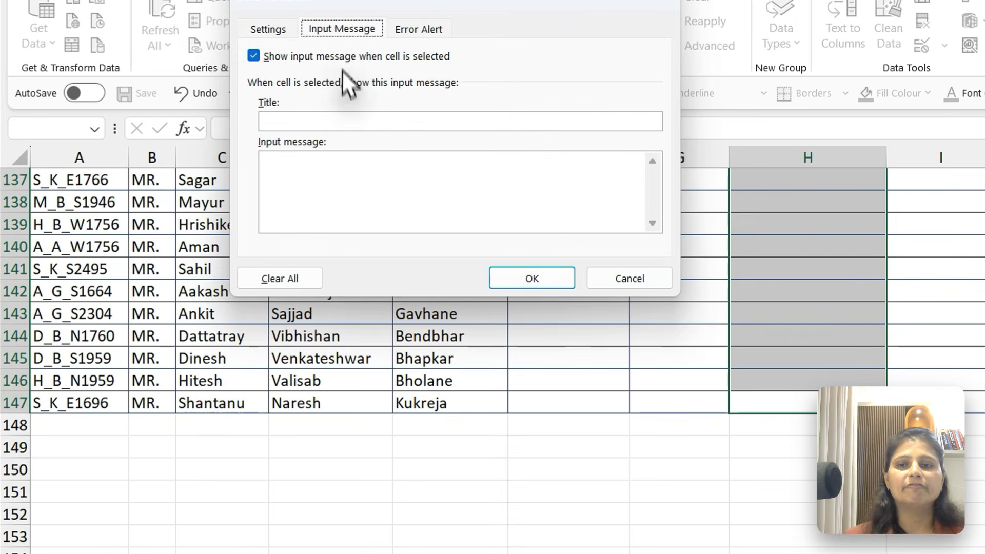
left_click(341, 121)
type("Enter Data as per")
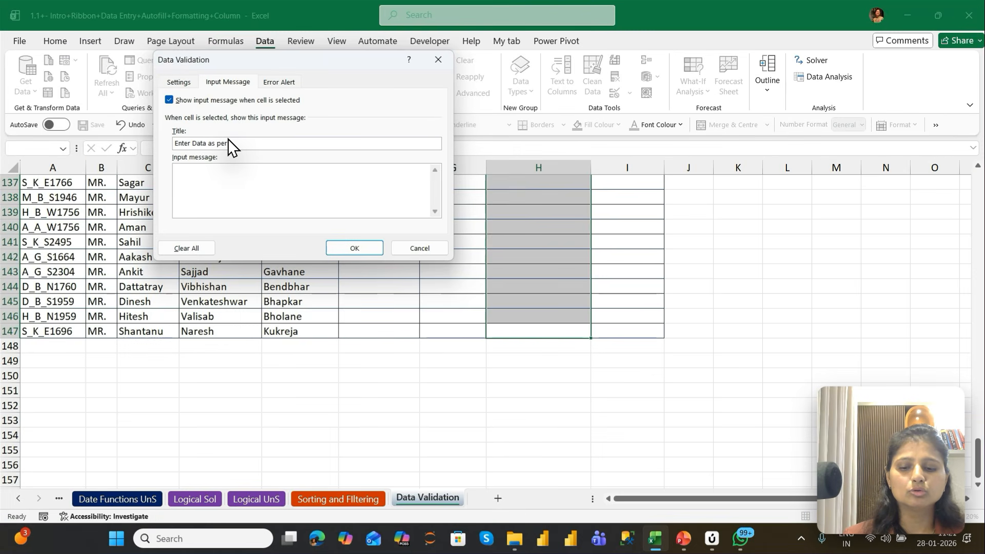
type(" rule")
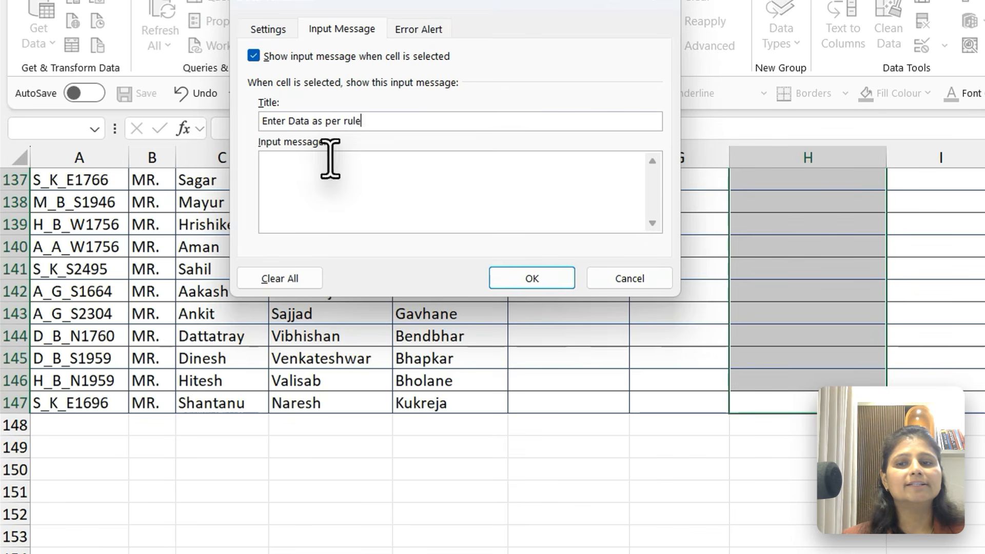
left_click(222, 172)
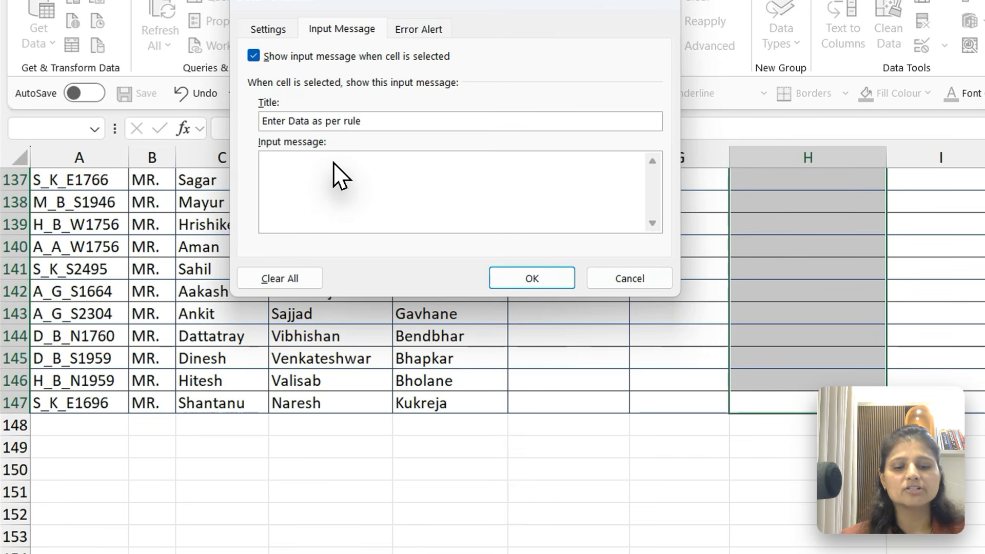
type("0-200")
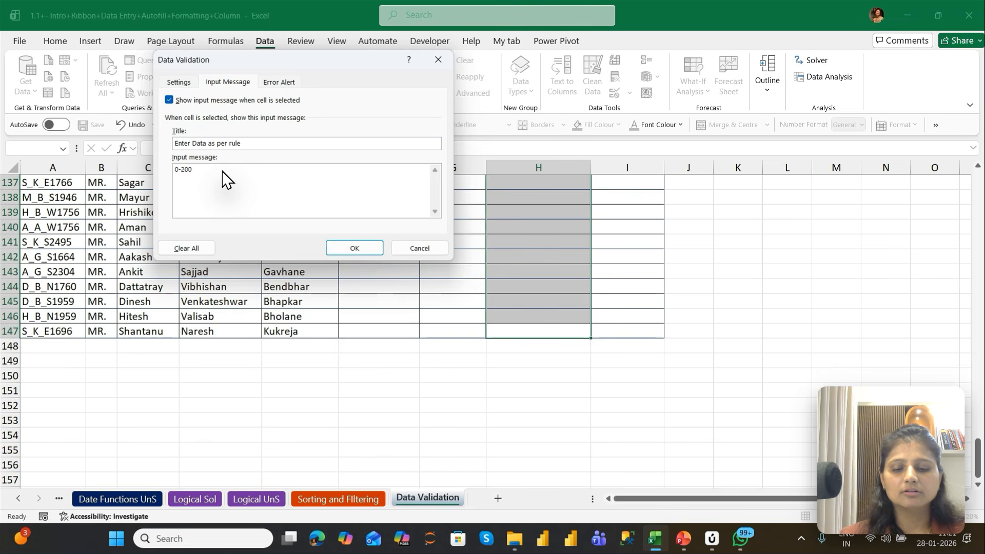
type(" then ")
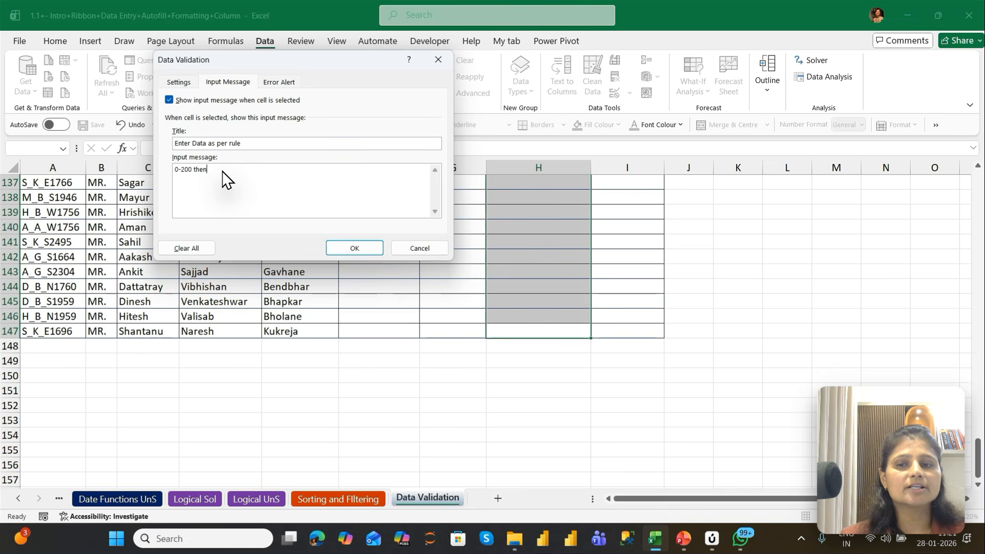
type("Fail")
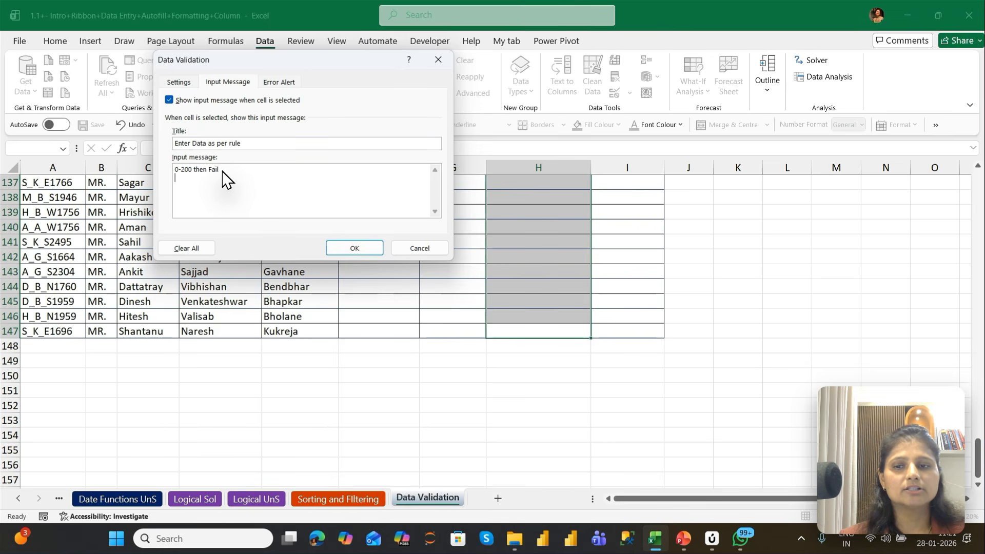
type("201")
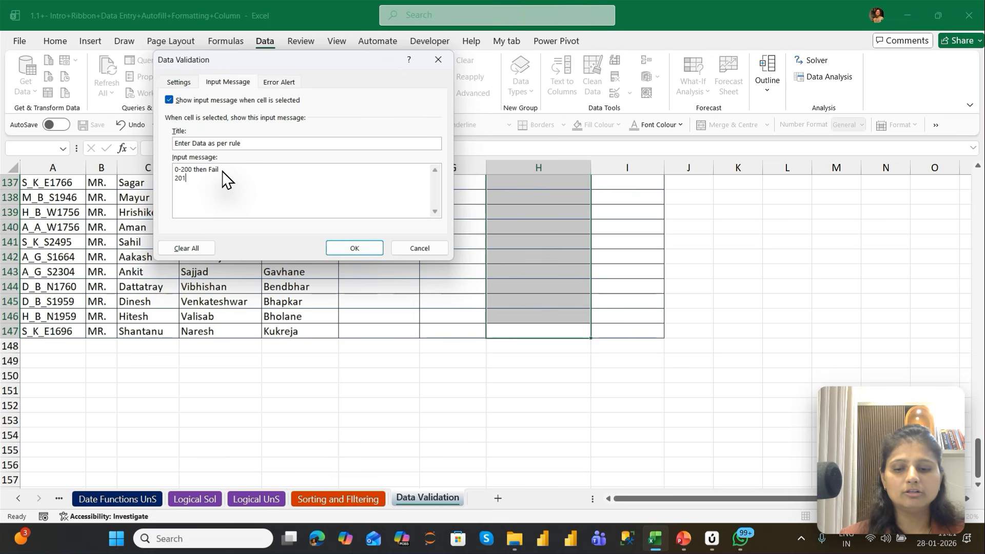
type(" then")
key("alt+c")
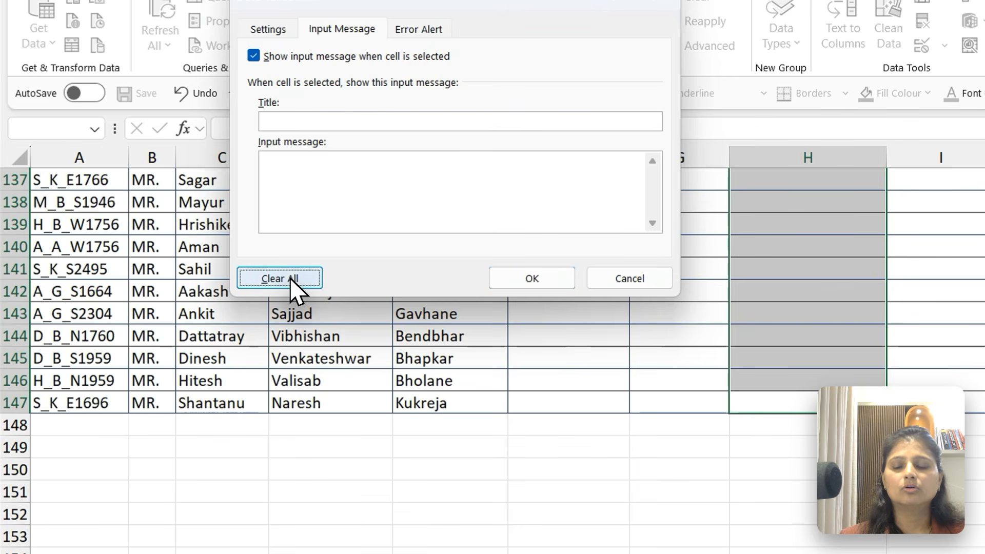
Set the Grade in Number validation to allow only whole numbers between 0 and 100
left_click(267, 30)
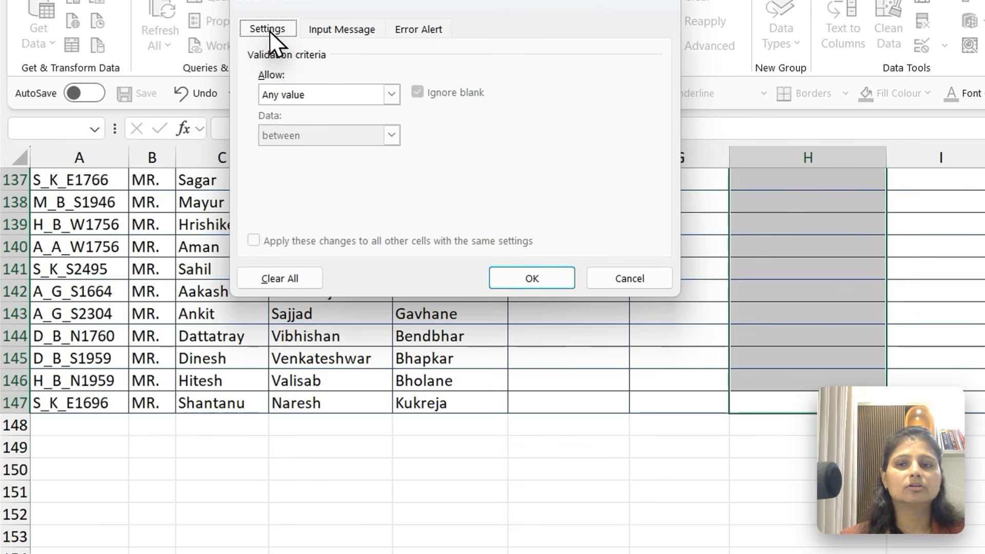
left_click(391, 94)
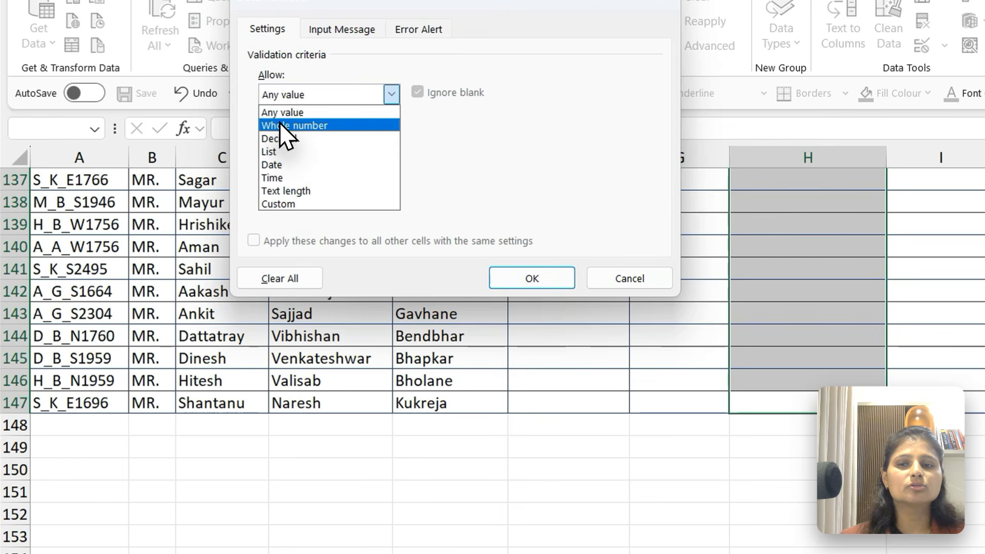
left_click(296, 126)
left_click(297, 172)
type("0")
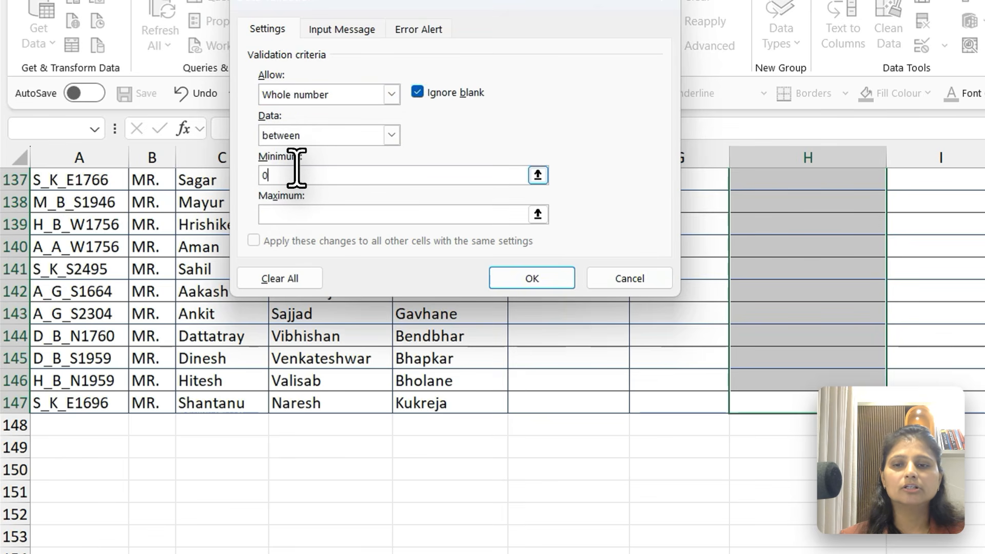
left_click(301, 214)
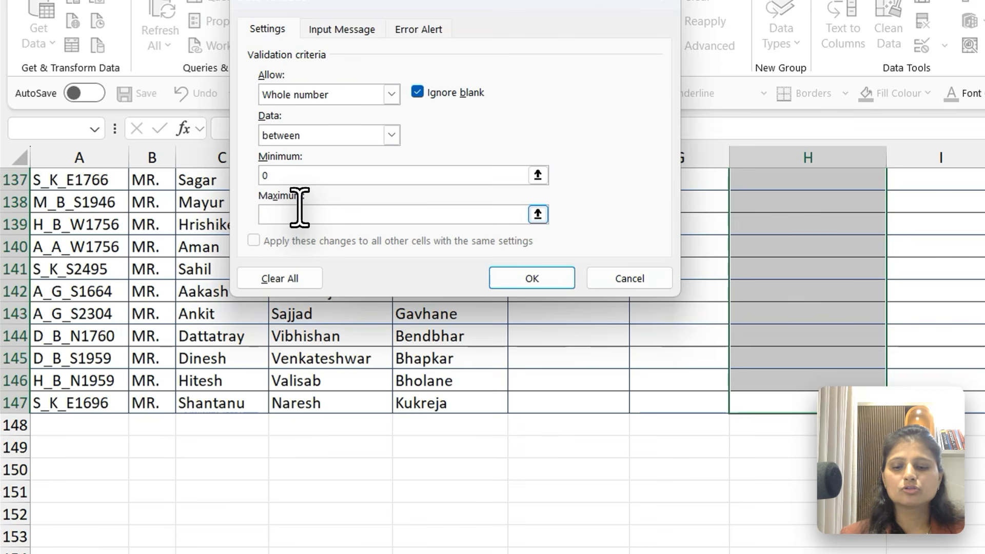
type("100")
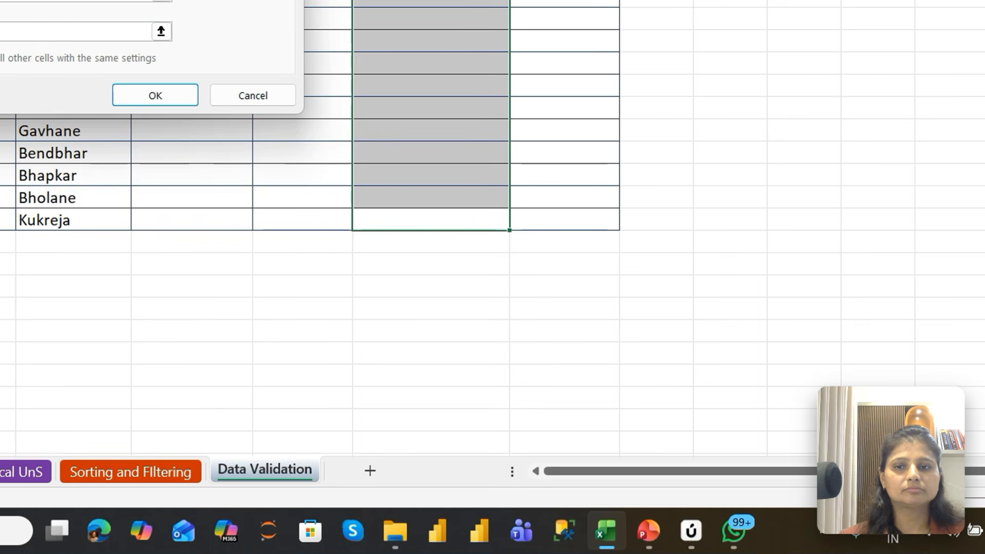
Give the Grade in Number rule's input message the title Enter the Rank as per RUle
key("ctrl+Tab")
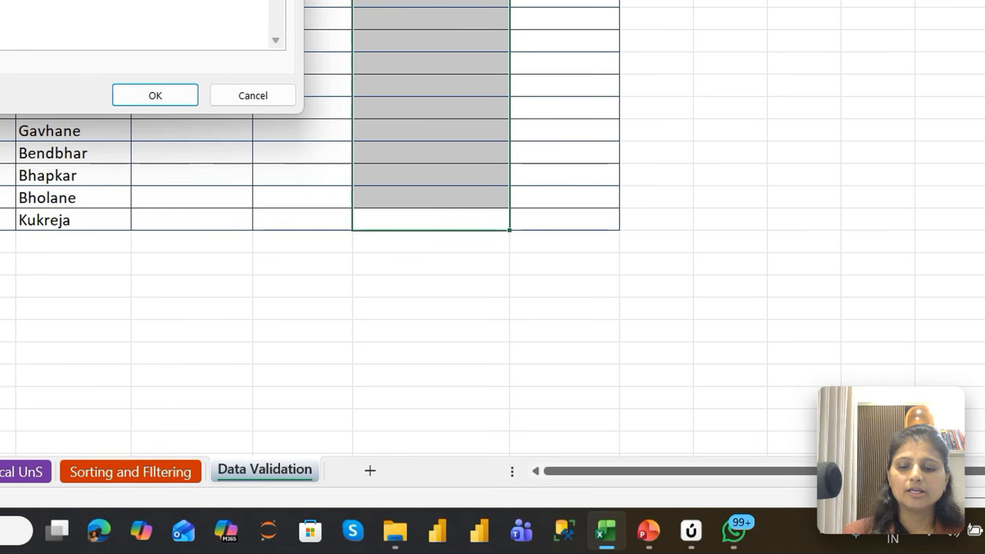
type("Enter the Ran")
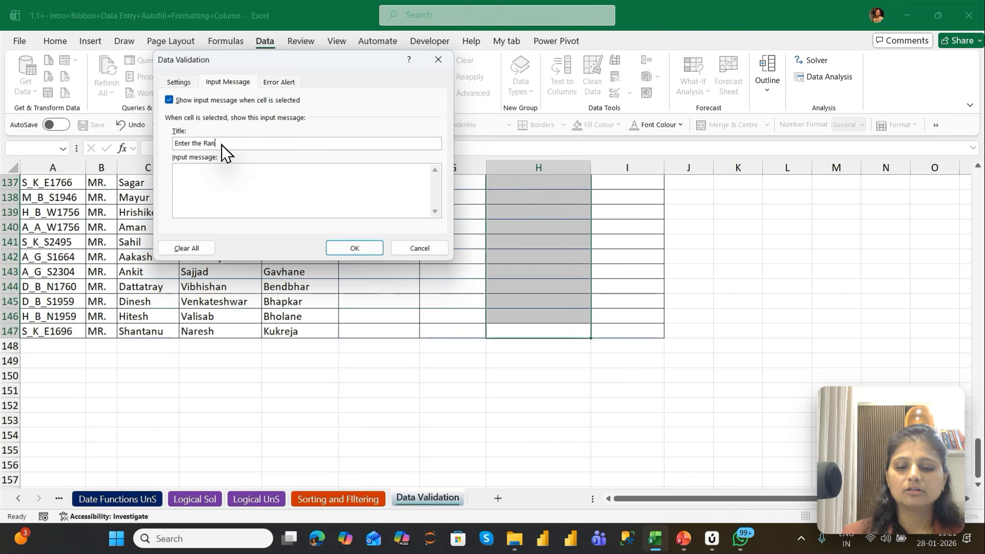
type("k as per MLE")
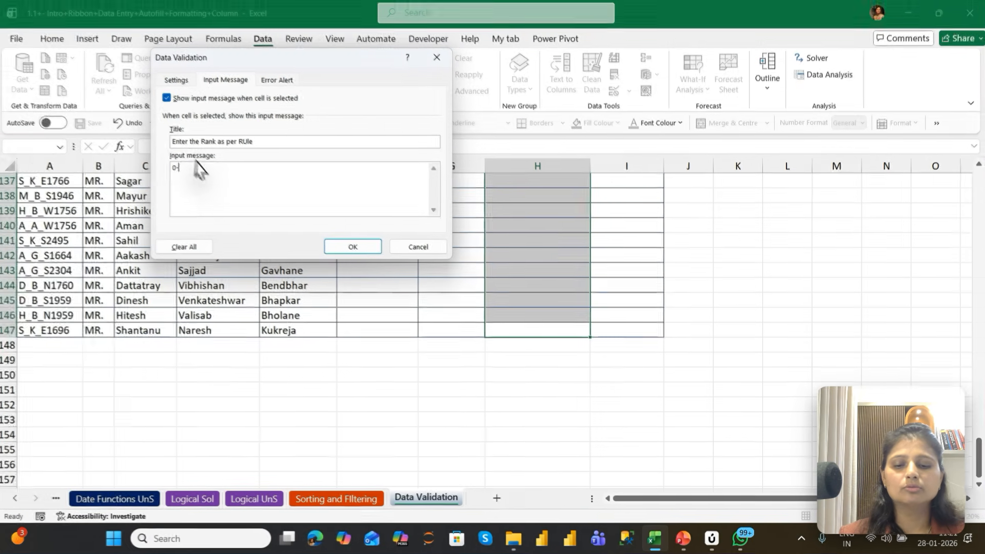
Write the input message in four lines: 0-200 Then Fail, 201- 300 then 3, 301- 400 then 2, 401-500 then 1
type("200")
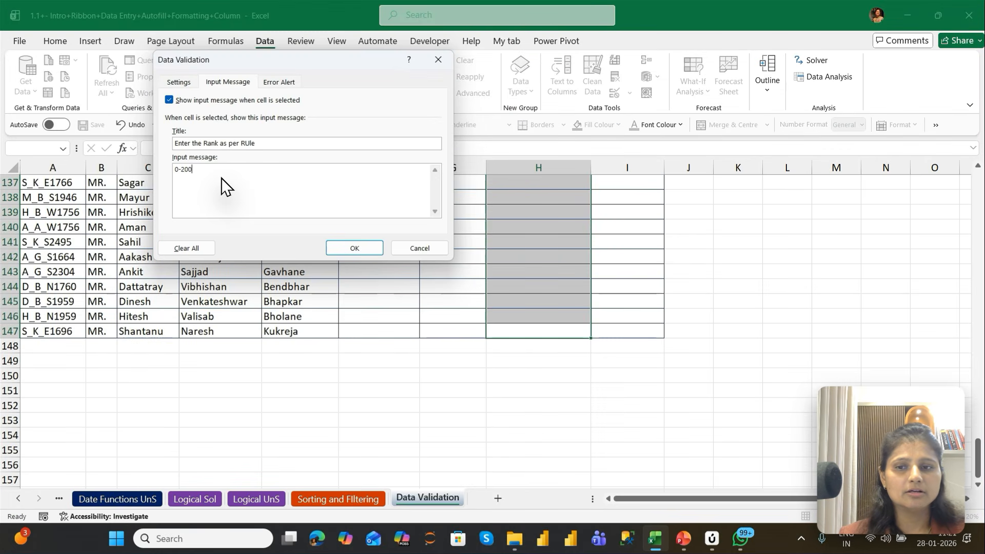
type(" Then ")
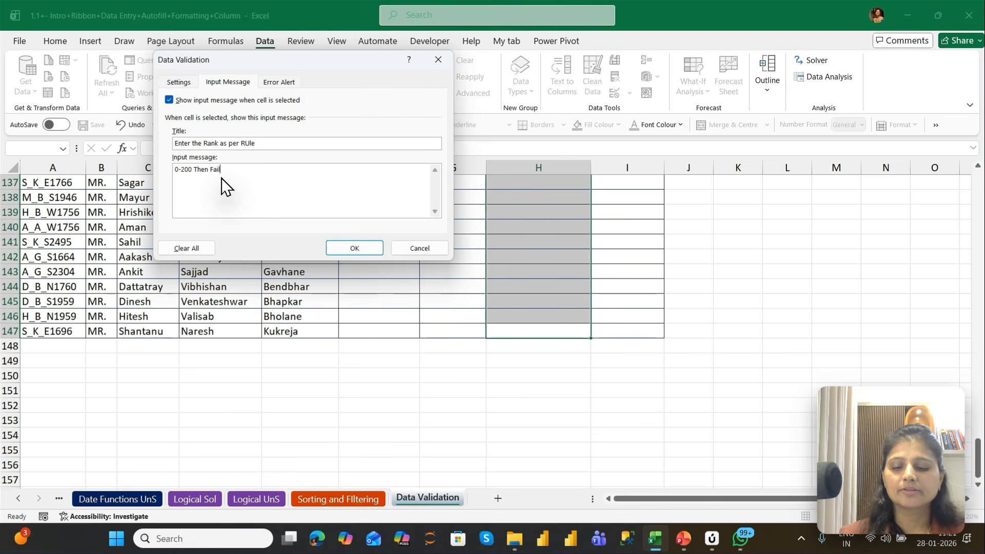
type("Fail")
key("Return")
type("201")
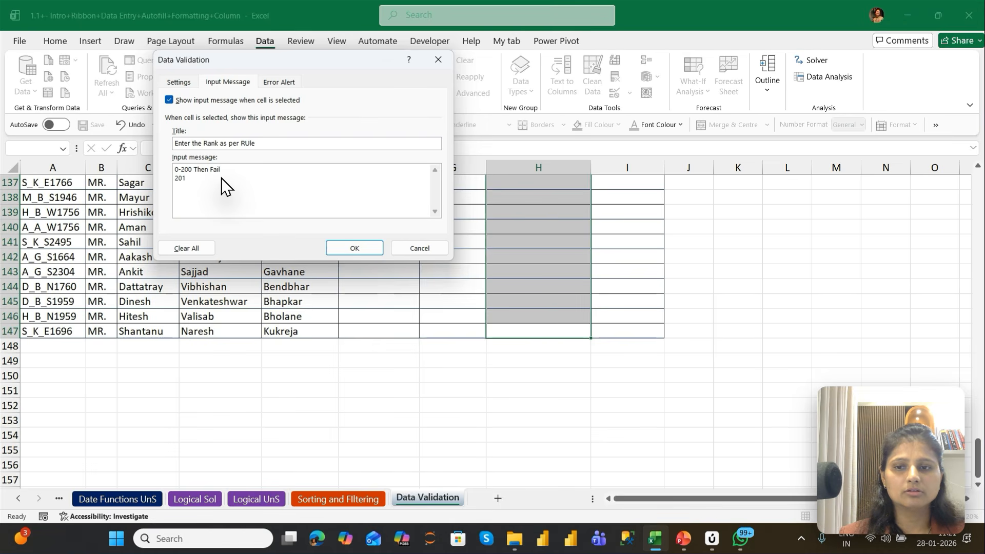
type("- 300 then")
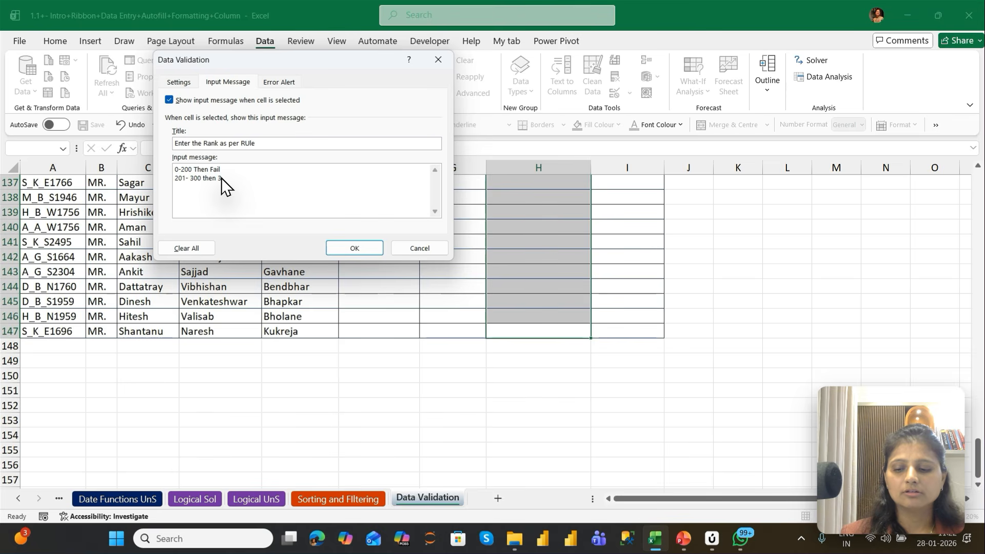
type("301- 4")
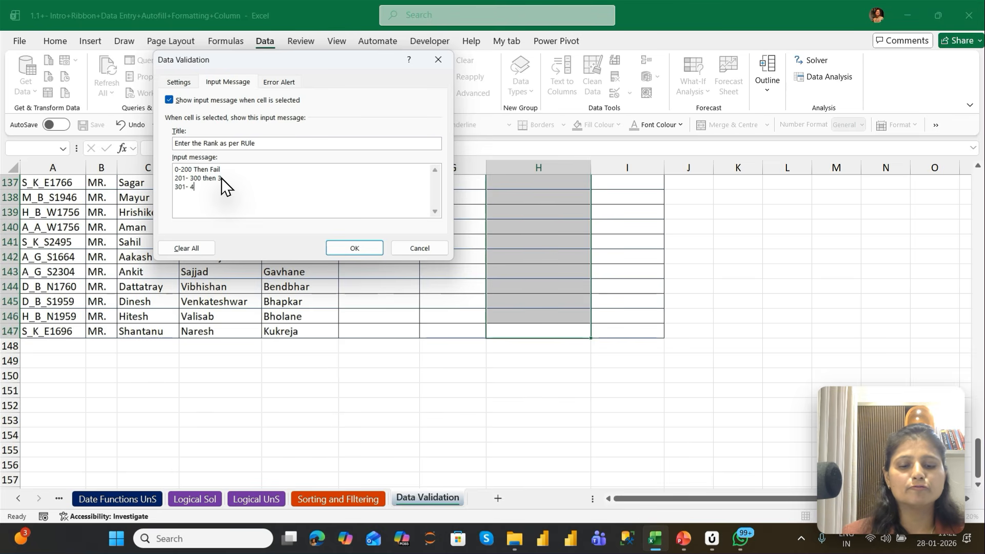
type("00 then ")
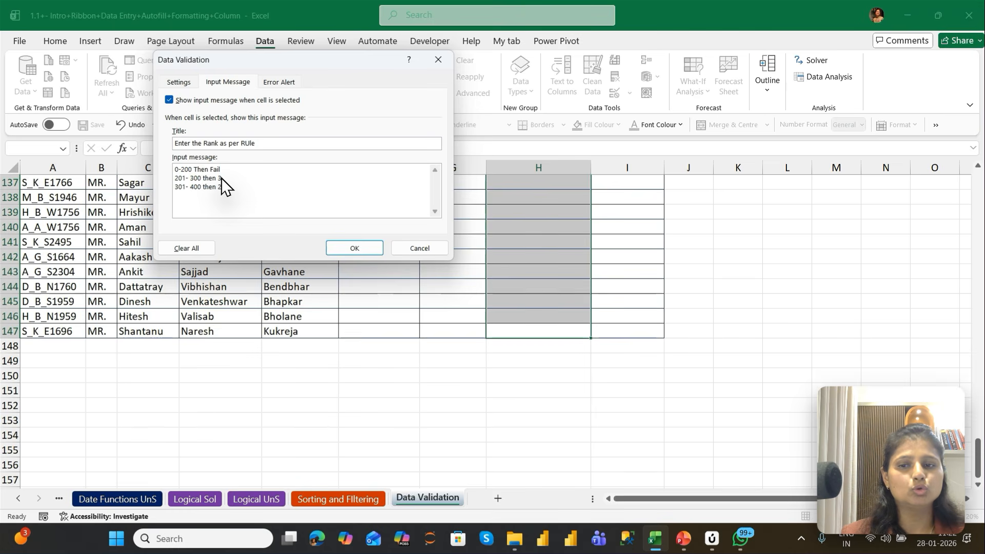
type("2")
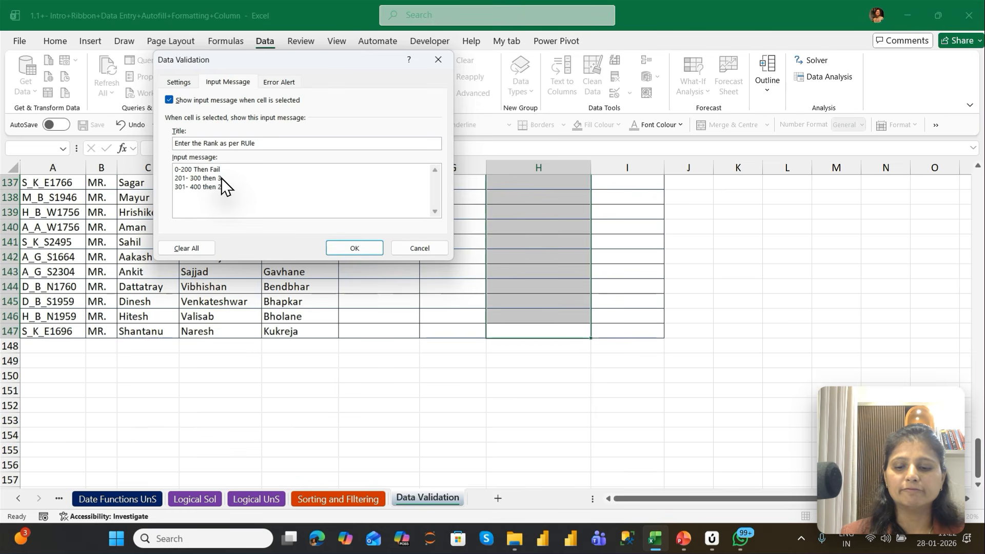
key("Return")
type("401-")
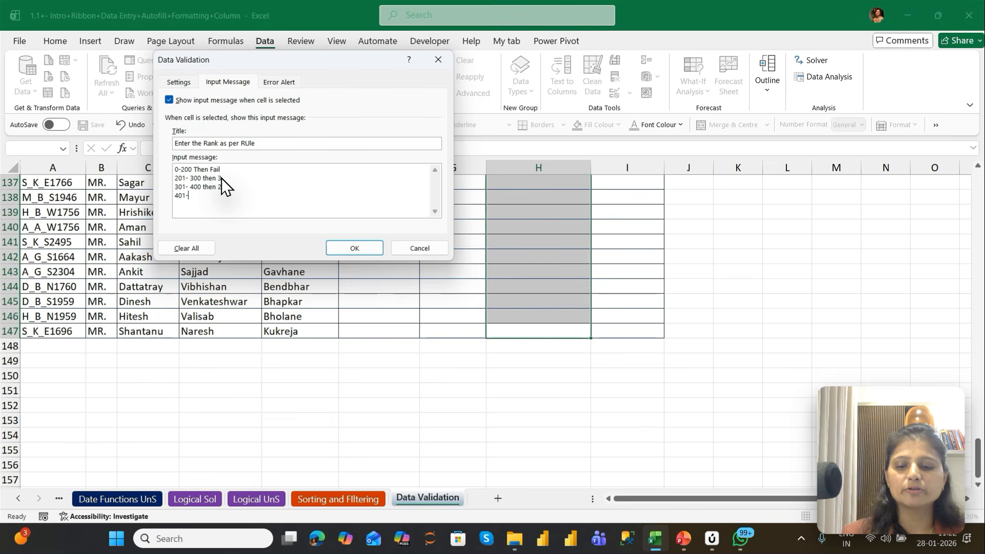
type("500")
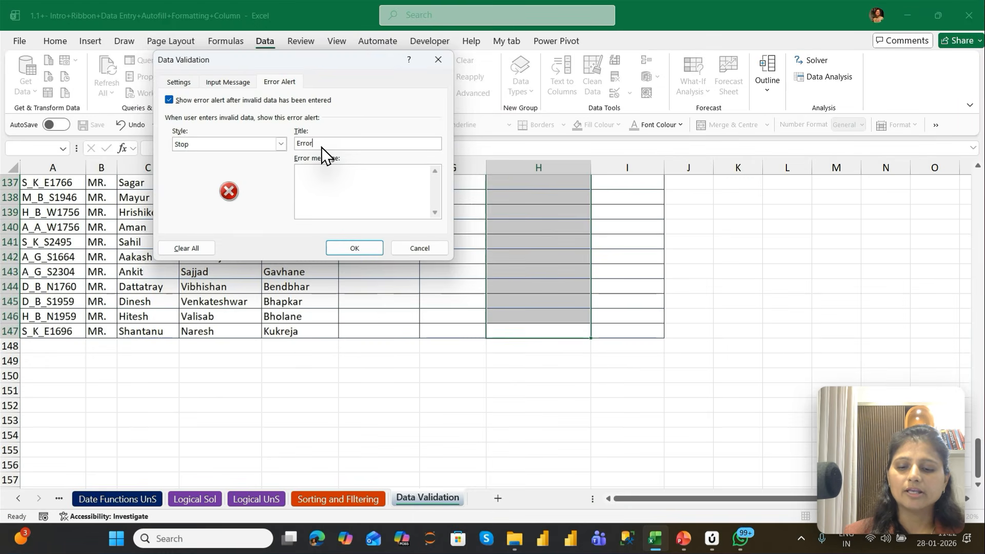
Add an error alert titled Error in Rank with the message "Rank should be between 1 to 4 only. Kindly check" and apply the rule
type("i")
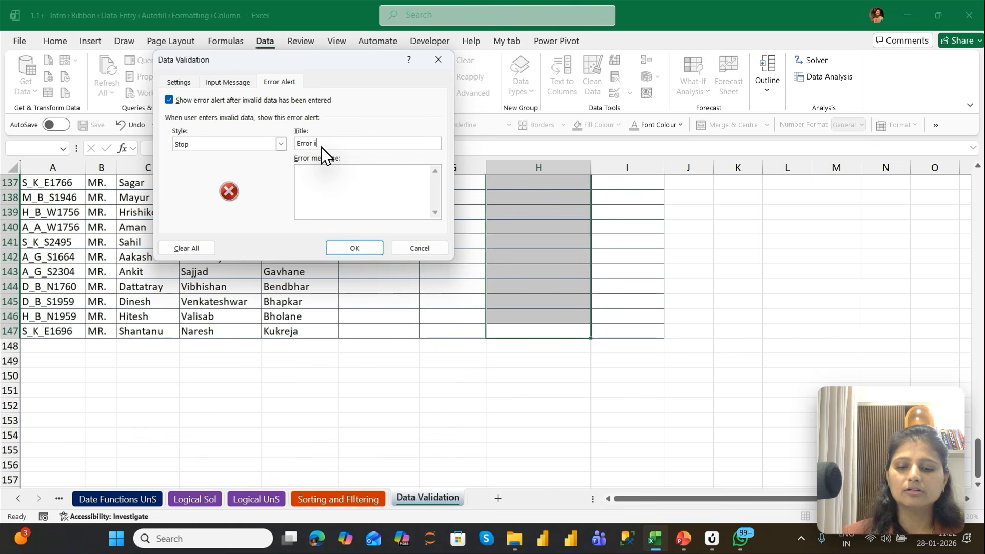
type("n Rati")
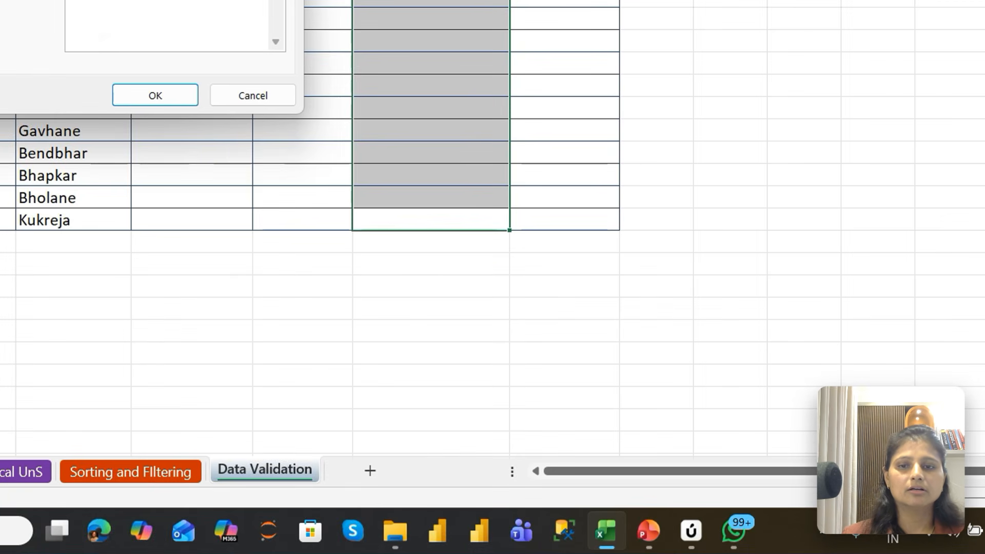
left_click(336, 192)
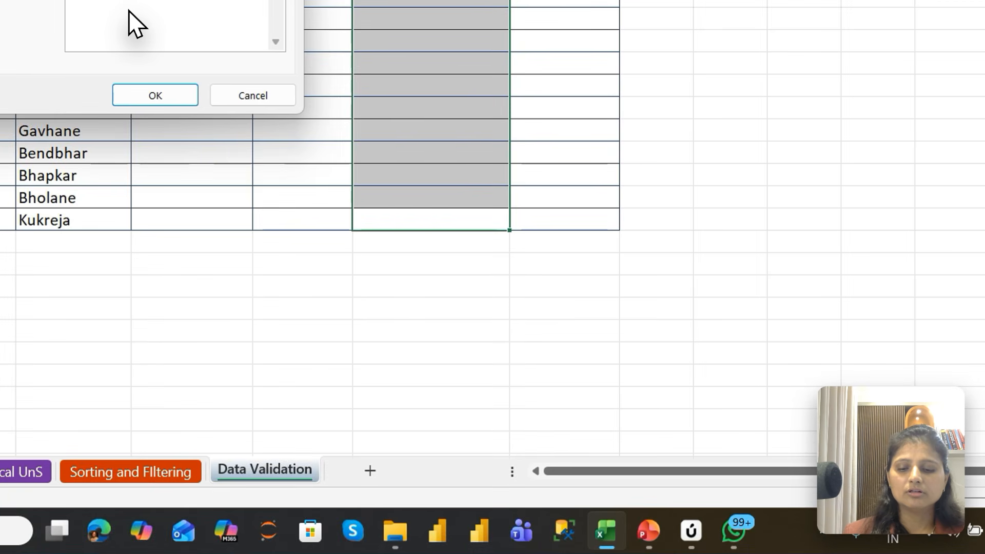
type("Rank should")
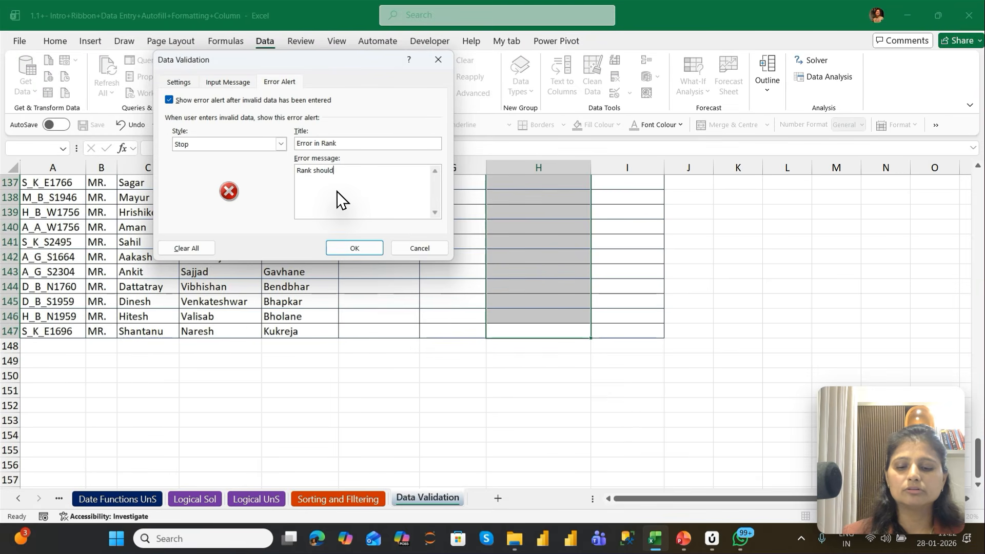
type(" be betw")
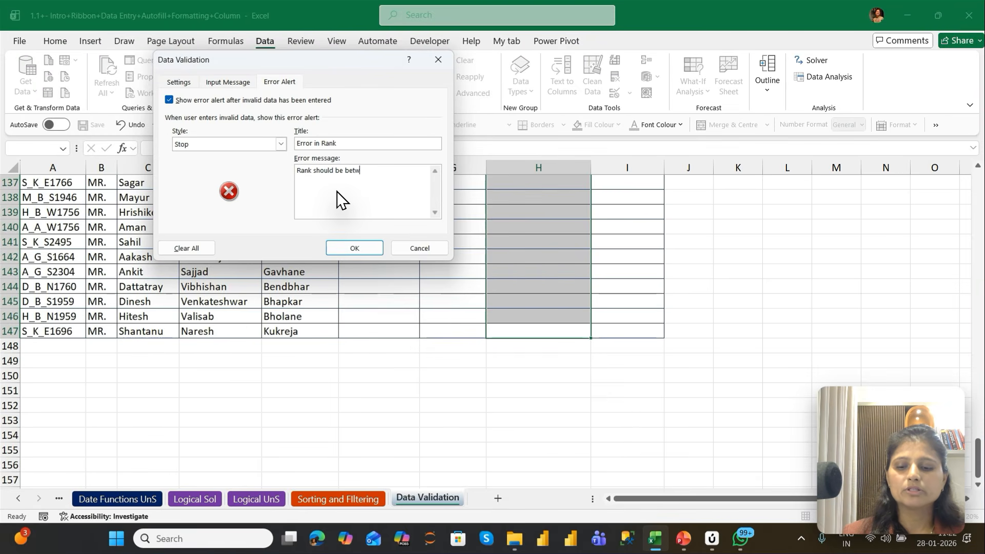
type("een ")
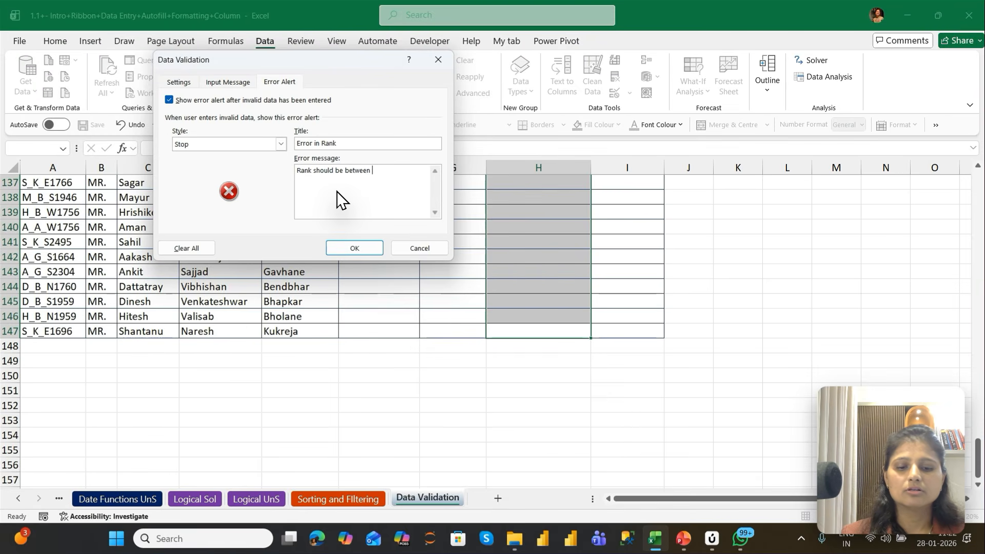
type("1")
key("BackSpace")
type("0")
key("BackSpace")
key("BackSpace")
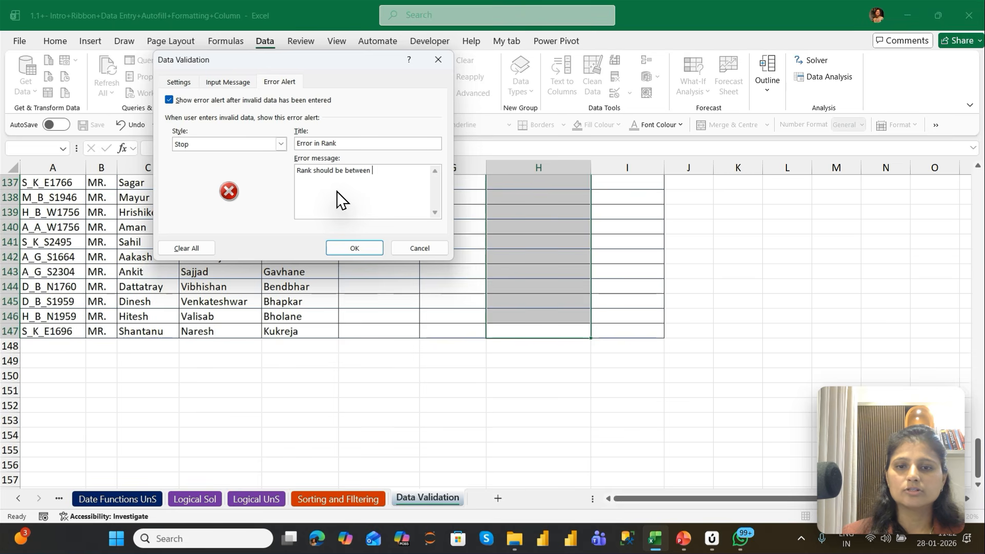
type("1 to 4 ")
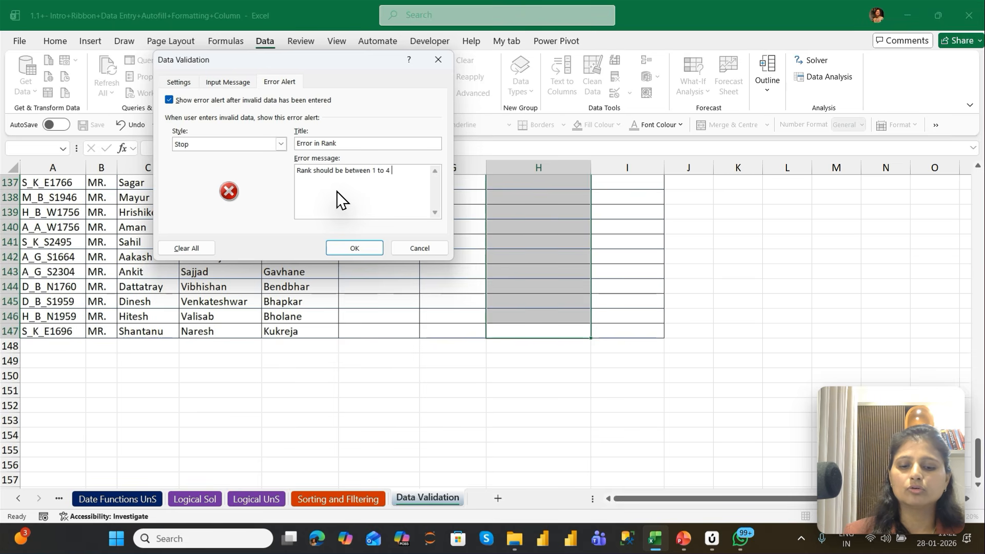
type("only. Kindly ")
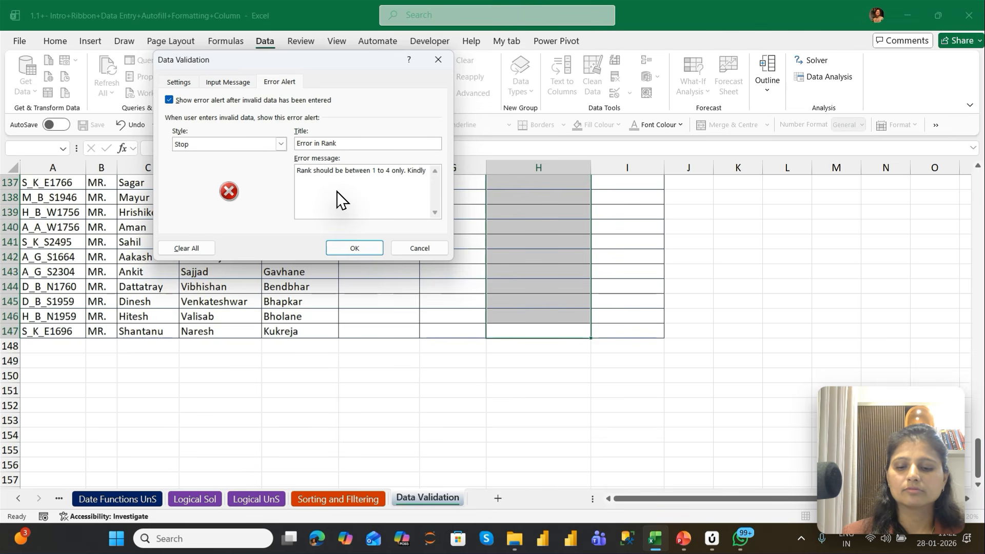
type("check")
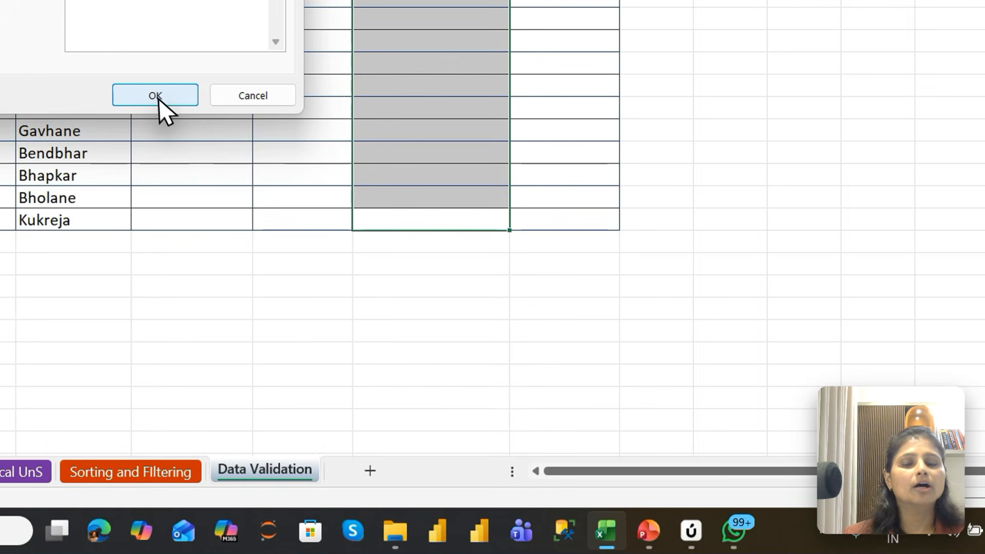
left_click(355, 248)
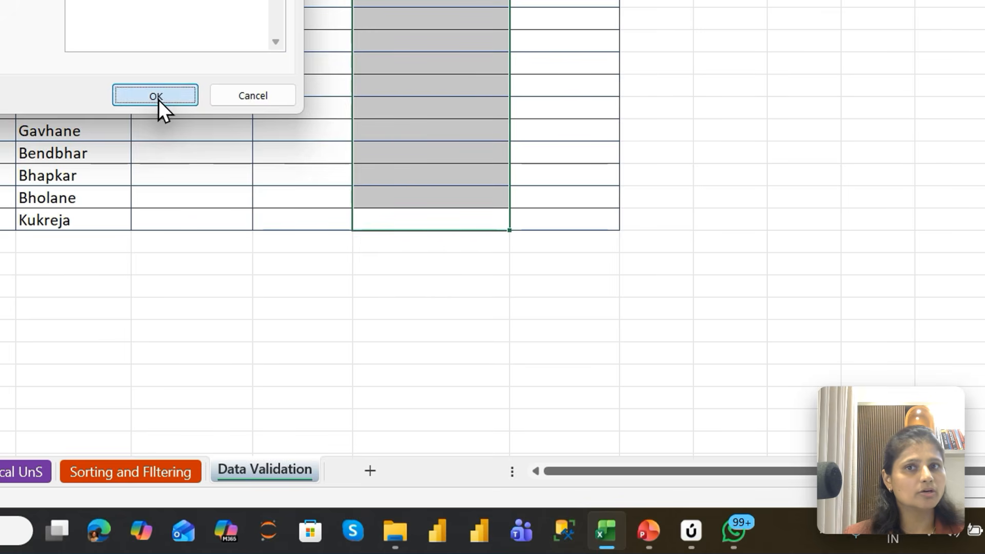
Select the first Grade in Number cell and other cells further down the column to check the rule's input message
left_click(421, 93)
key("ctrl+Up")
key("Down")
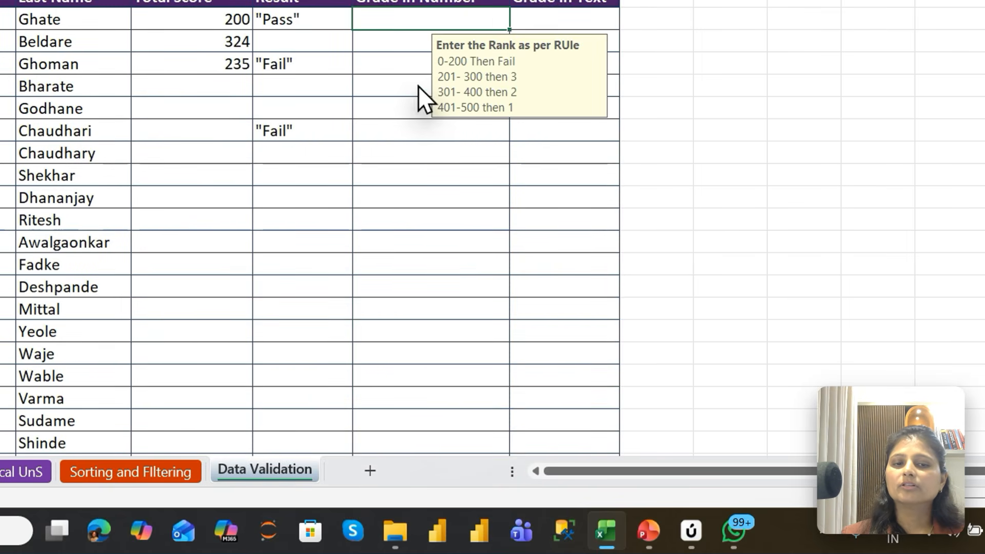
left_click(416, 89)
left_click(405, 179)
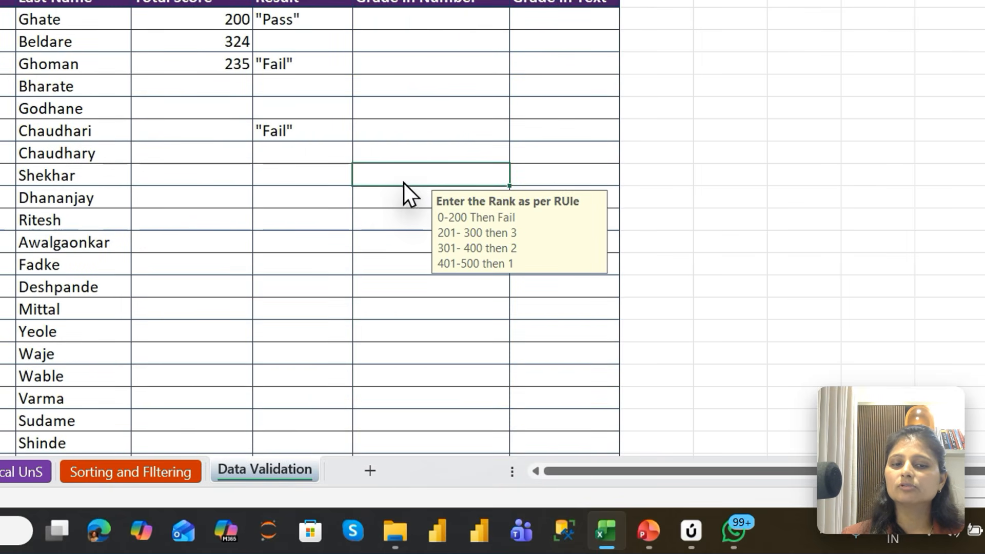
Enter the test grades 1, 2, 3, 4, 5, 6 and 7 in the Grade in Number column, rows 2 to 8
left_click(409, 241)
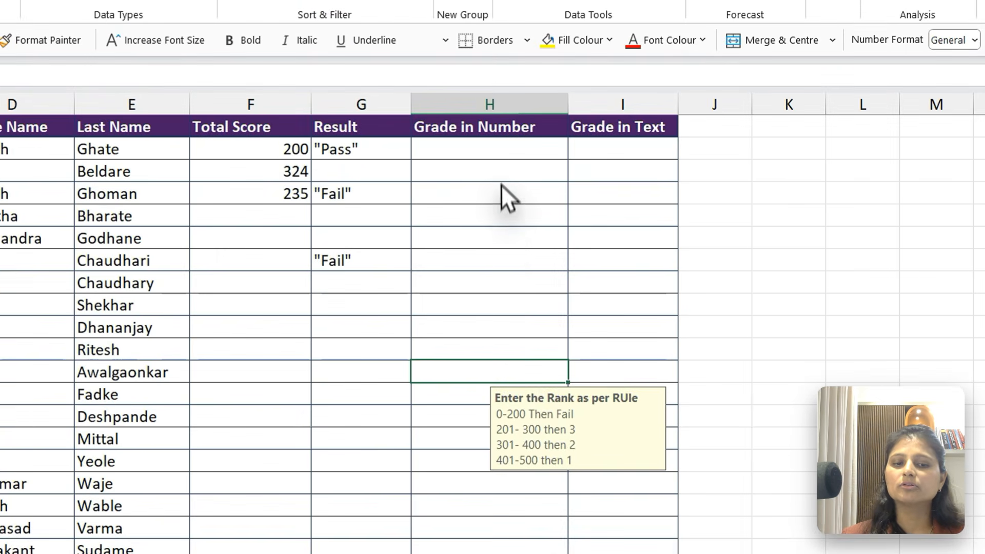
left_click(503, 236)
left_click(483, 355)
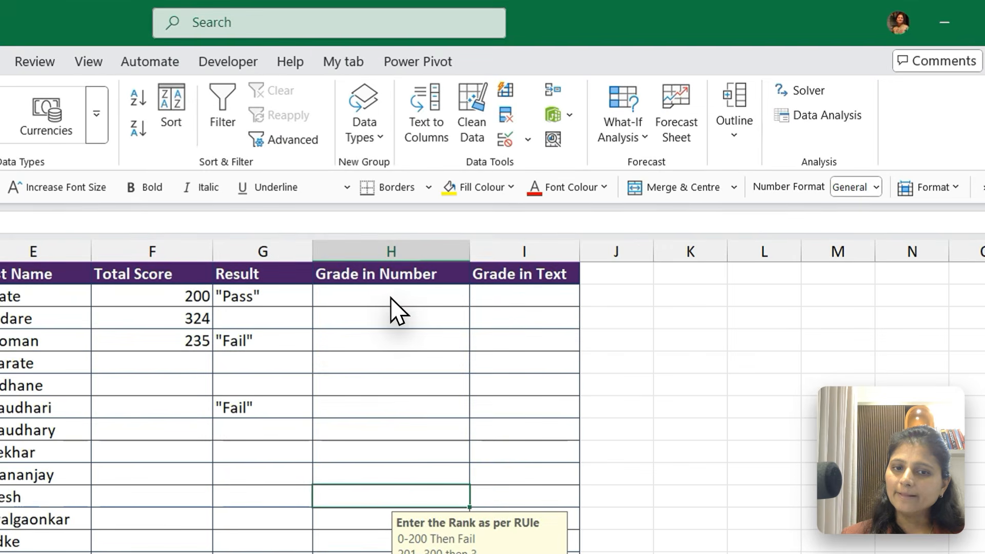
left_click(391, 297)
type("1")
key("Return")
type("2")
key("Return")
type("3")
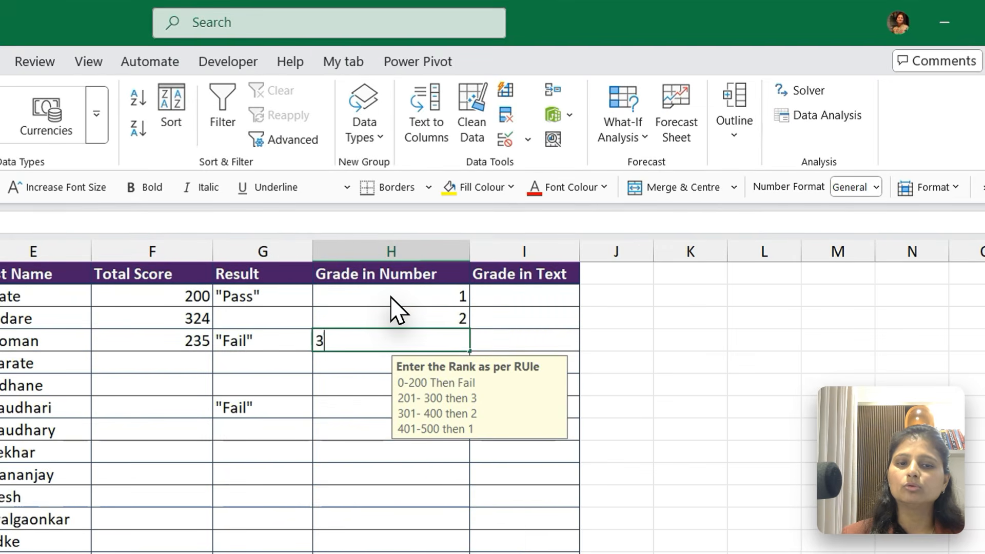
key("Return")
type("4")
key("Return")
type("5")
key("Return")
type("6")
key("Return")
type("7")
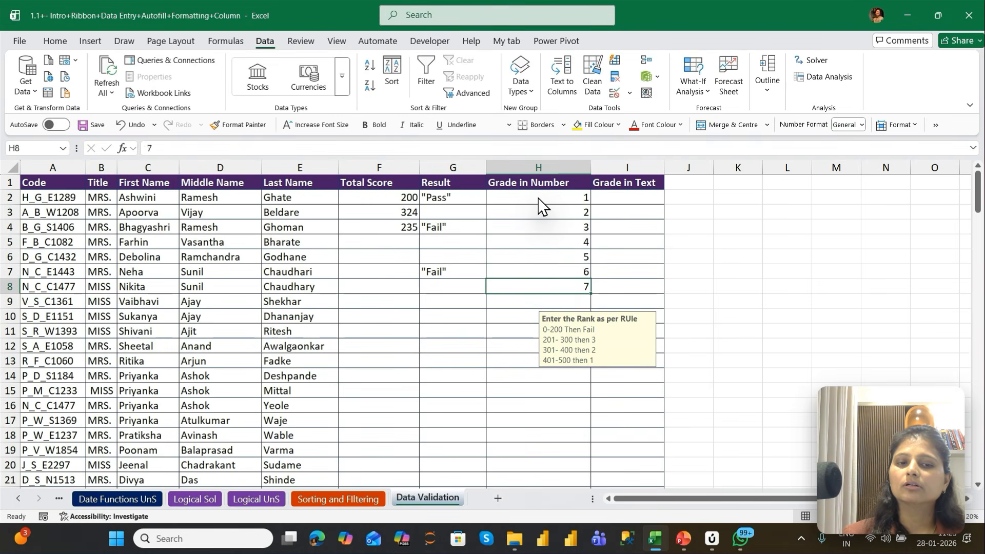
key("Return")
Check the grades entered in the first Grade in Number rows against the rule's input message
key("Up")
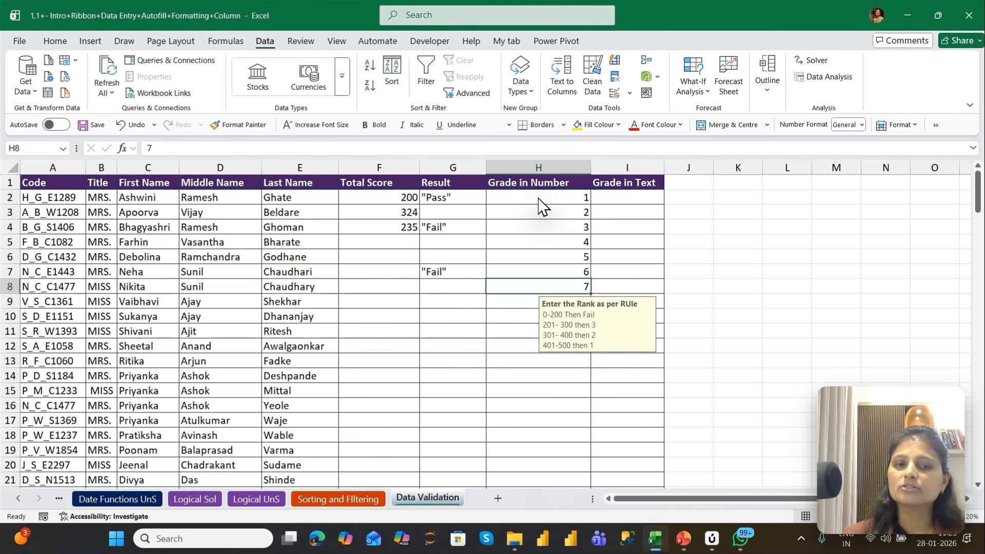
key("Up")
key("Up")
key("Up")
key("Up")
key("Up")
key("Up")
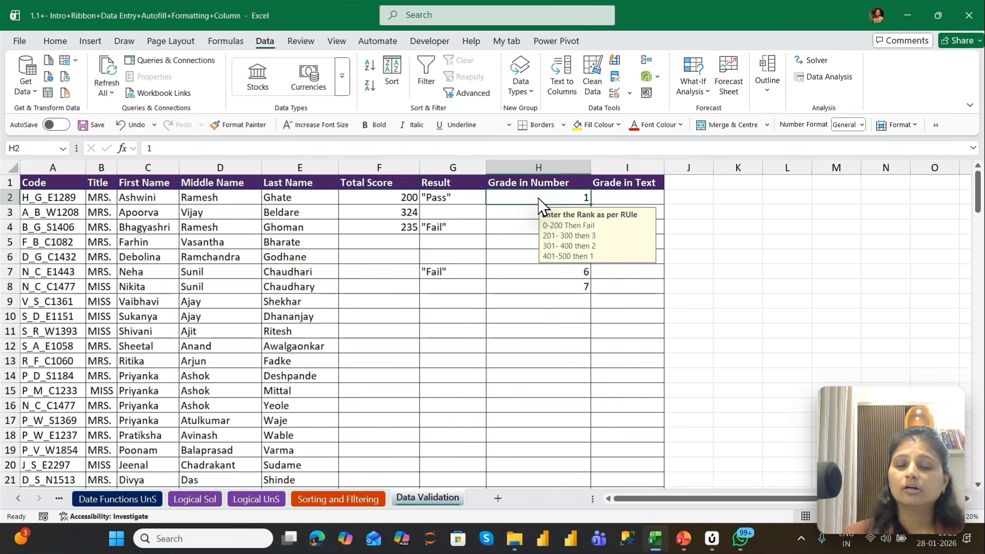
key("Down")
key("Down")
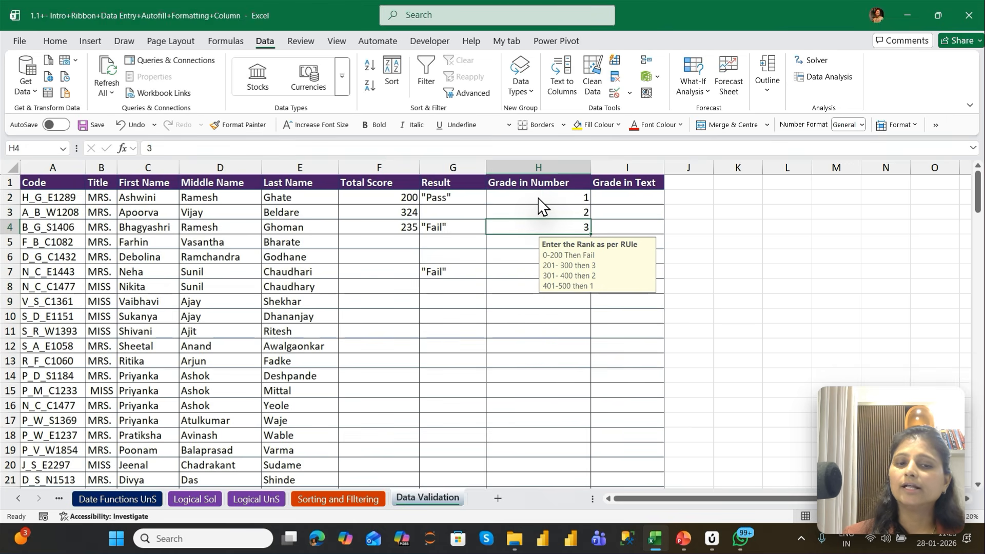
key("Up")
key("Up")
key("Up")
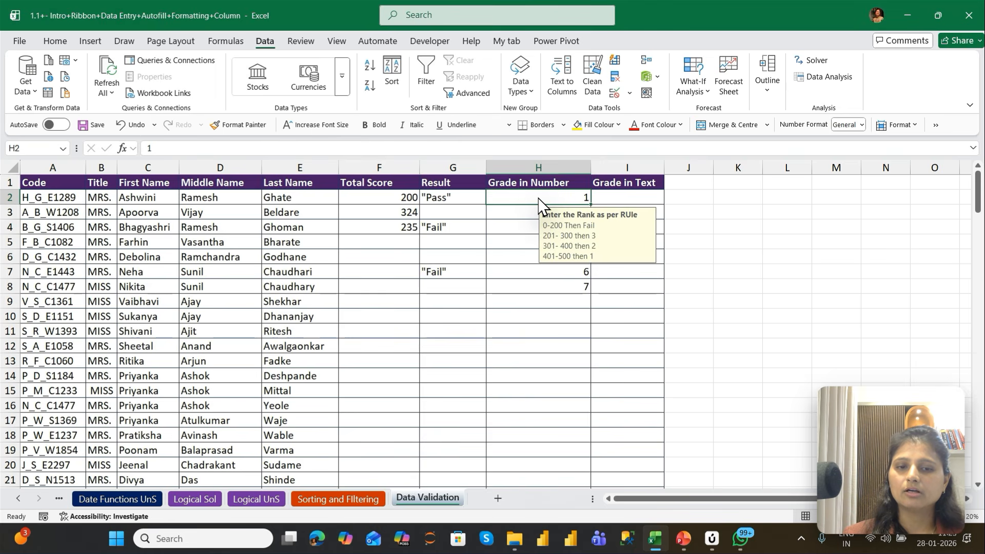
Select the Grade in Number cells from row 147 upward and open their data validation settings
key("Left")
key("Left")
key("Left")
key("ctrl+Down")
key("Right")
key("Right")
key("Right")
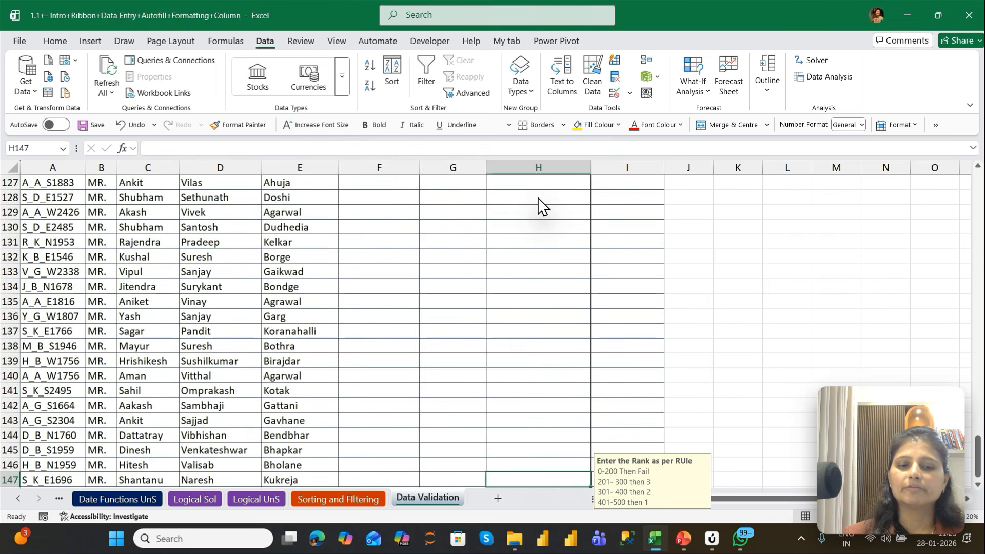
key("ctrl+shift+Up")
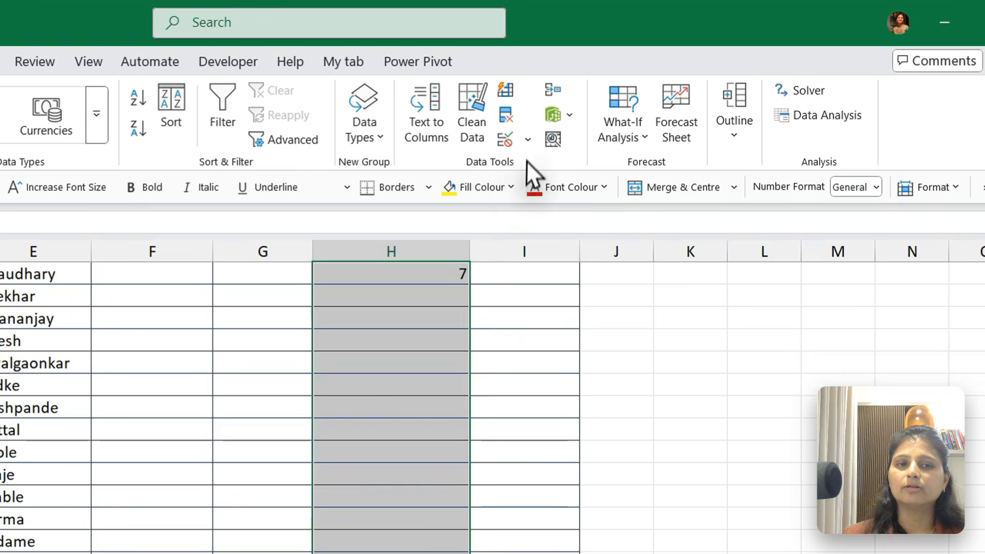
left_click(614, 91)
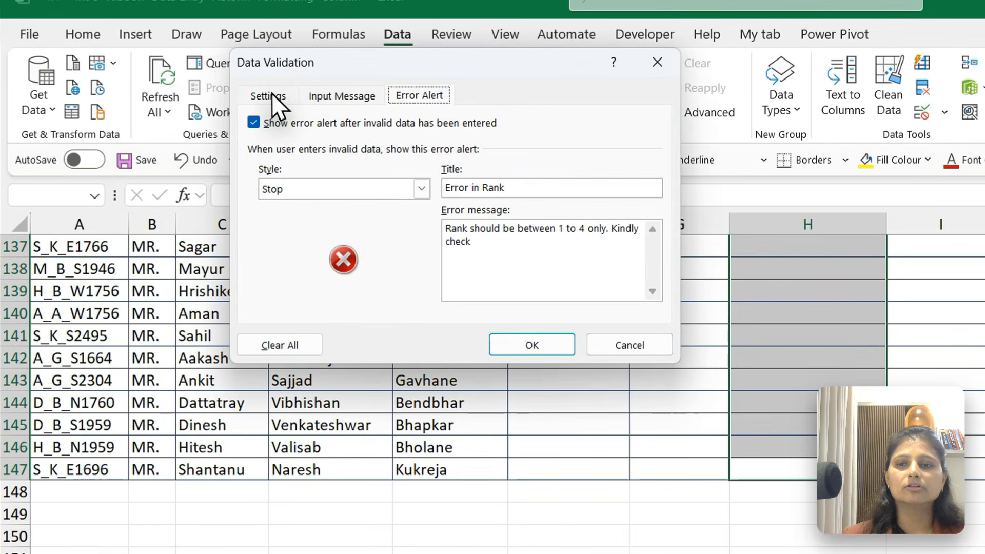
left_click(269, 94)
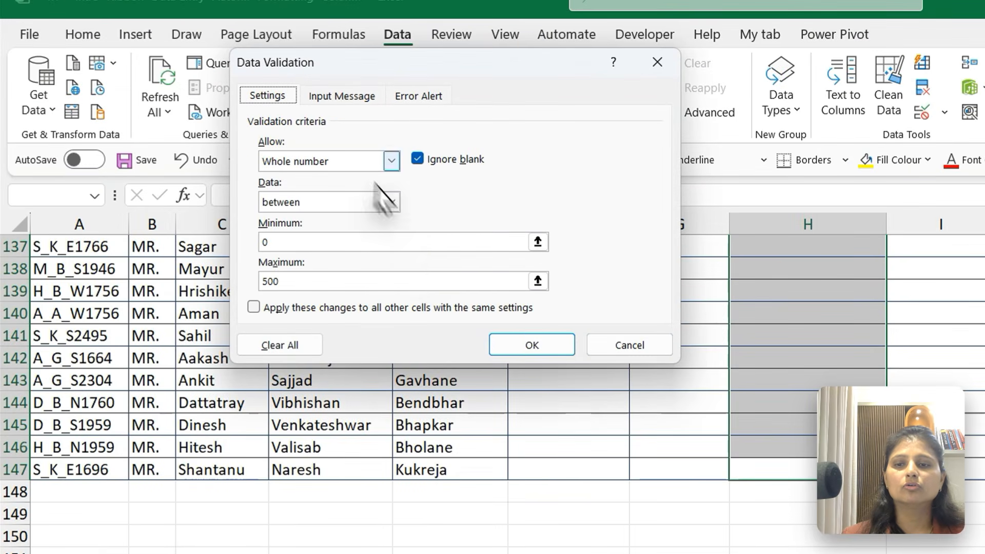
Set the Grade in Number rule's whole-number limits to minimum 1 and maximum 4, and apply the rule
double_click(286, 278)
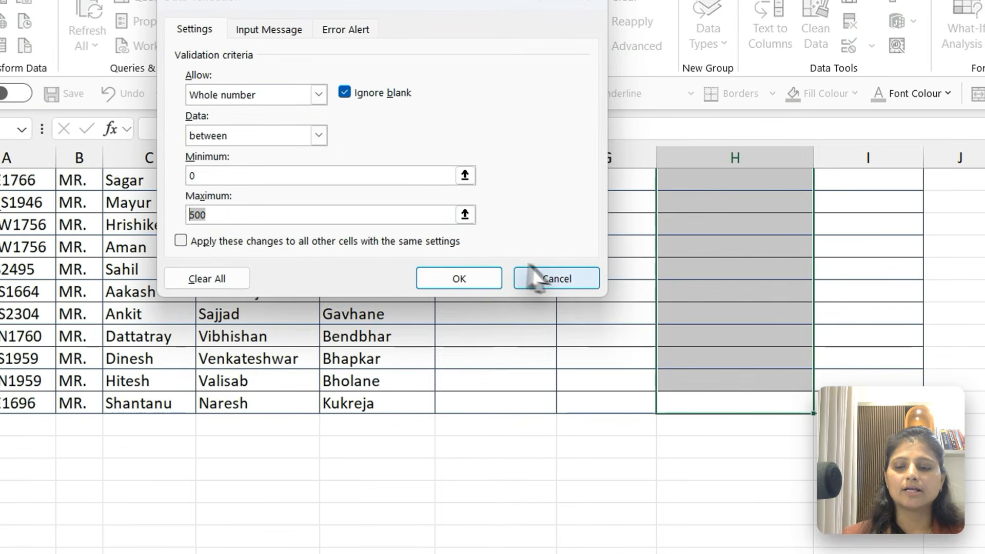
left_click(363, 171)
key("BackSpace")
type("1")
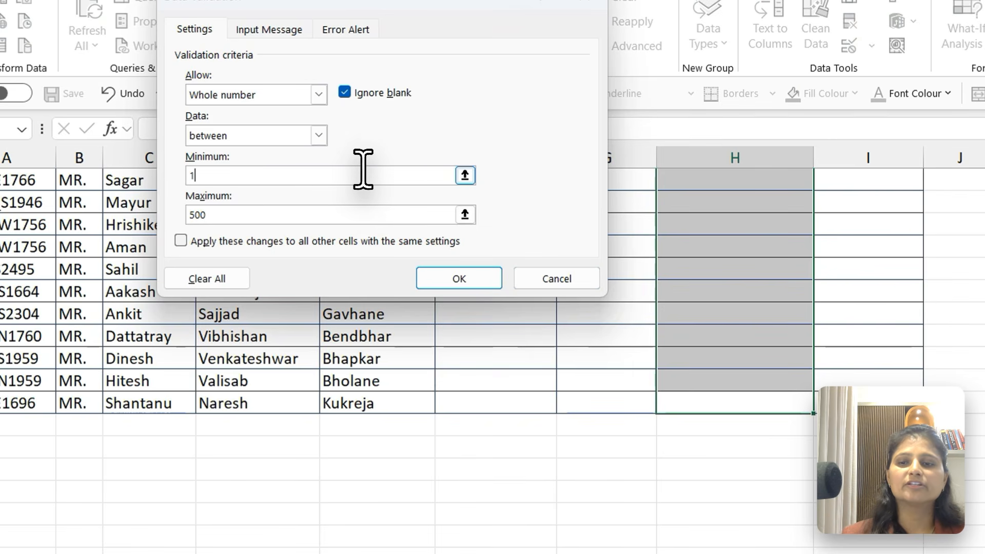
left_click(264, 213)
key("BackSpace")
key("BackSpace")
key("BackSpace")
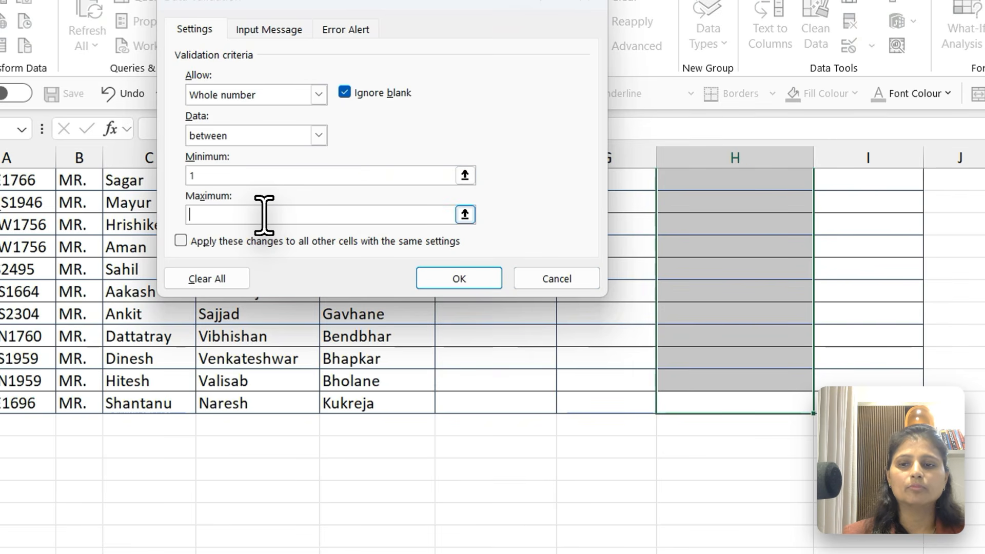
type("4")
left_click(459, 278)
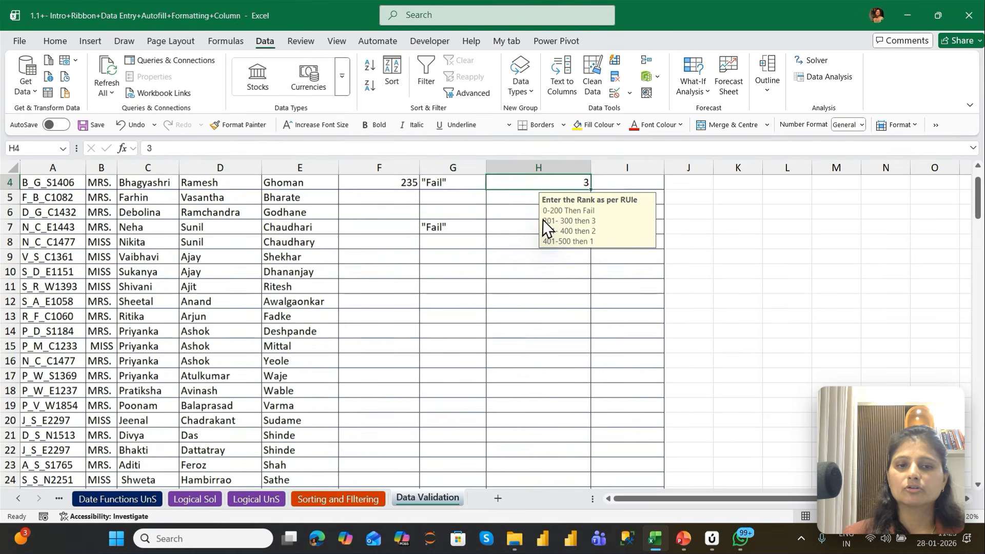
Enter 5 in row 7, 2 in row 8, 3 in row 9 and 4 in row 12 of Grade in Number
key("Return")
type("4")
key("Return")
type("5")
key("Return")
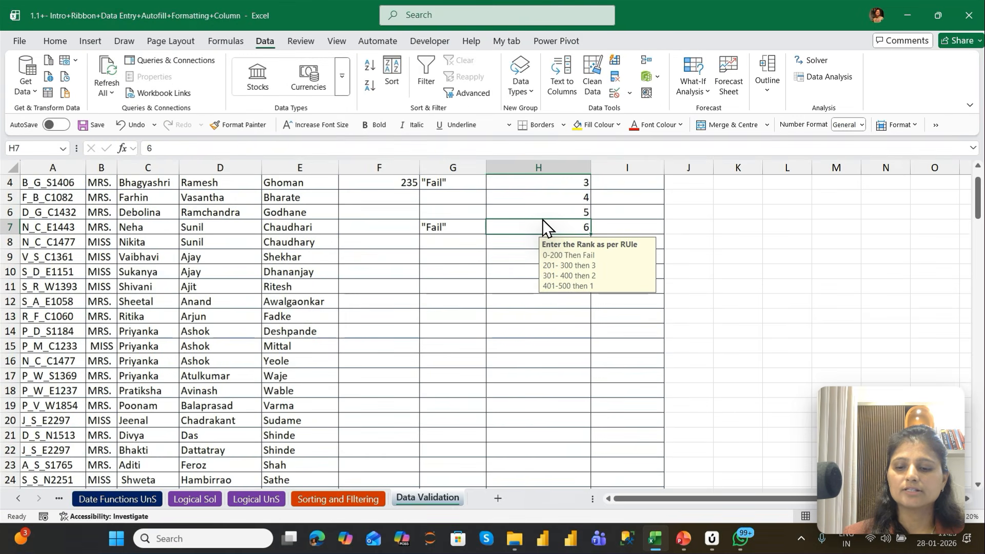
left_click(543, 219)
type("5")
key("Return")
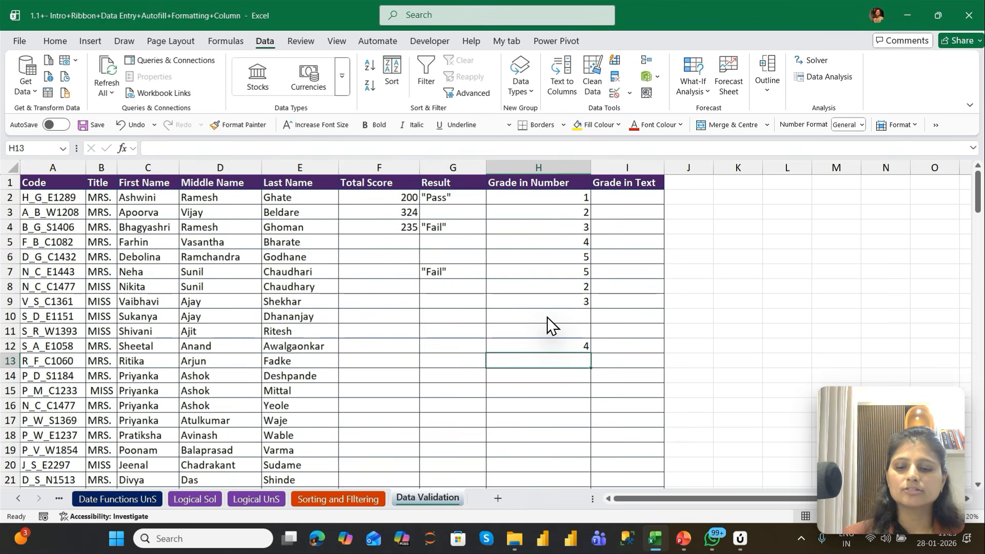
Test the error alert by trying the grades 5 in row 13 and 7 in row 14, cancelling both entries
type("5")
key("Return")
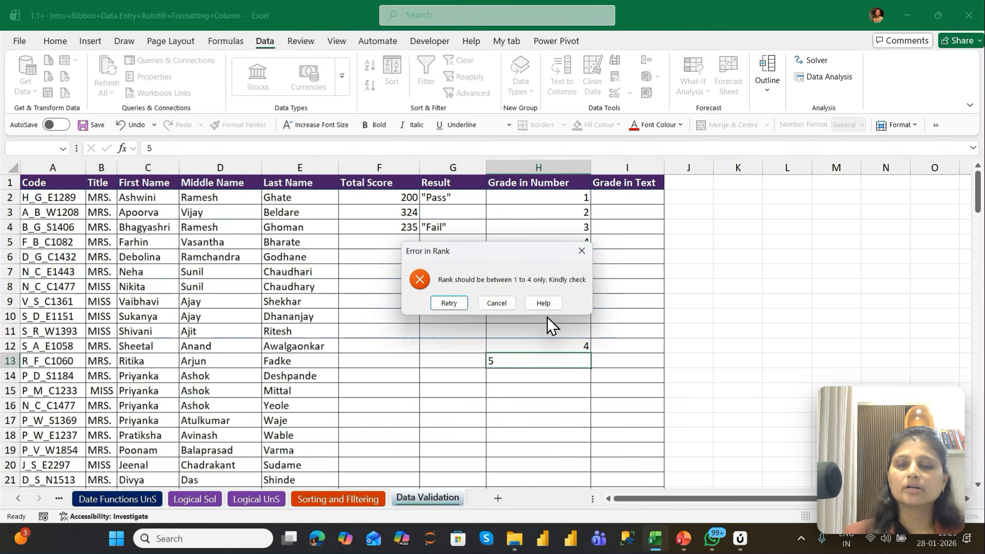
key("Escape")
type("7")
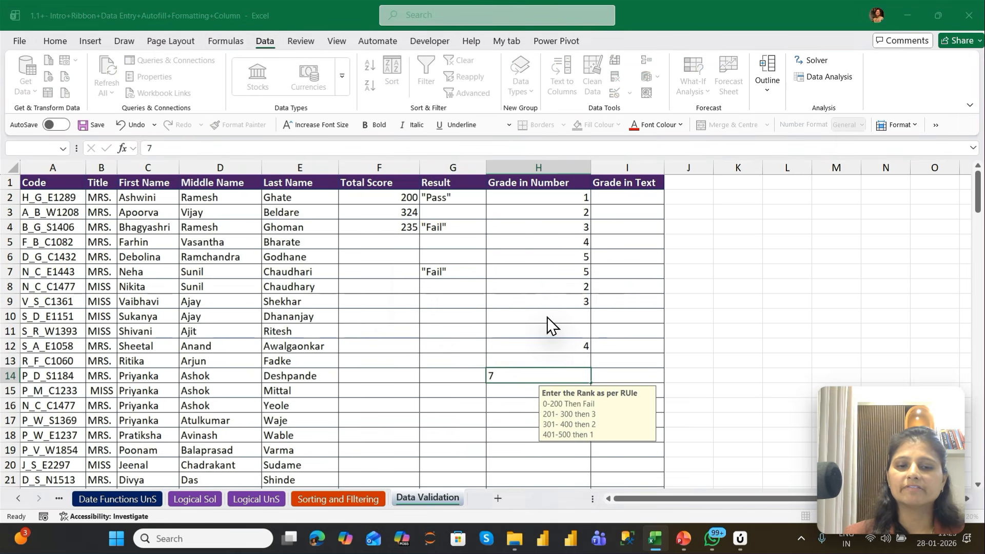
key("Return")
key("Escape")
Try to re-enter the existing grade 5 in row 6 of Grade in Number, and cancel the entry
key("Up")
key("Up")
key("Up")
key("Up")
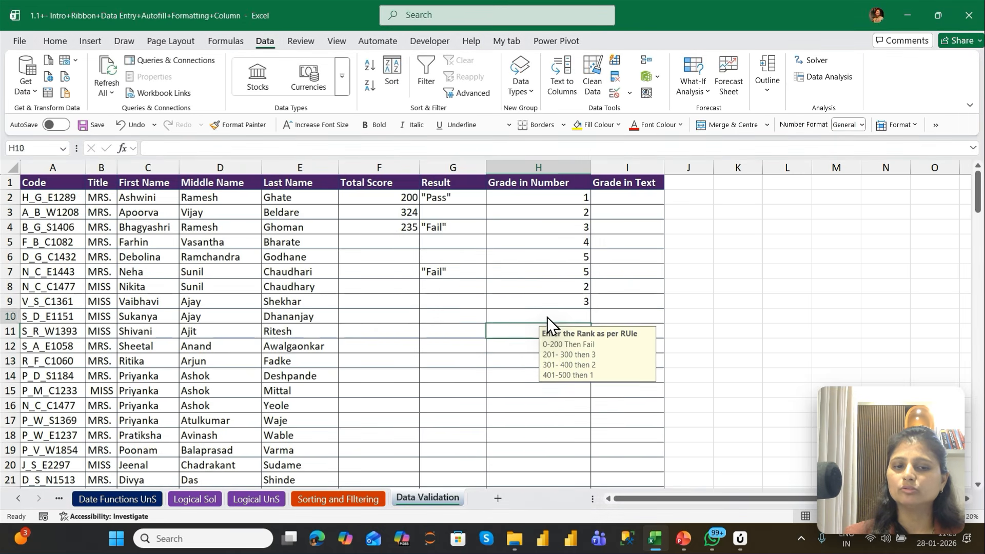
key("Up")
key("Up")
key("Up")
key("Up")
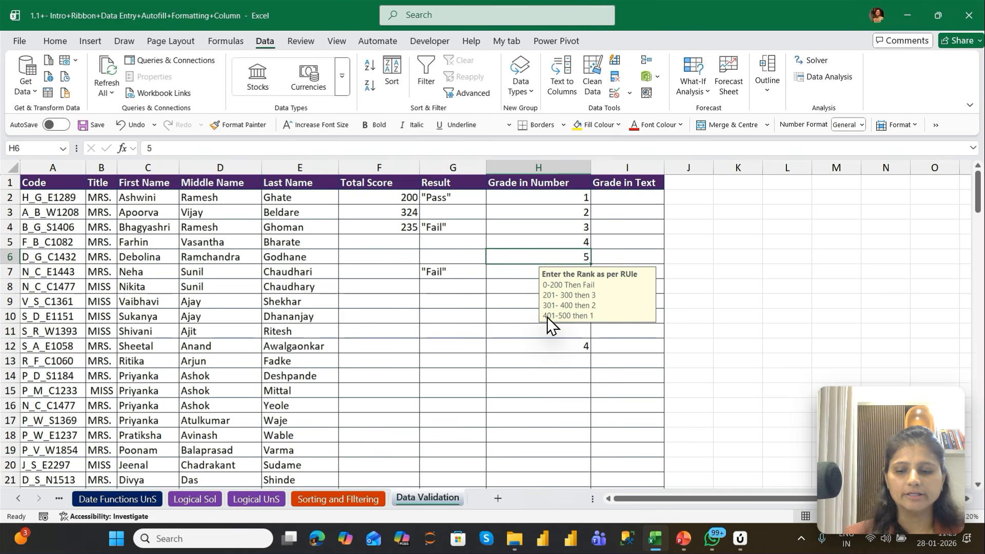
key("F2")
key("Return")
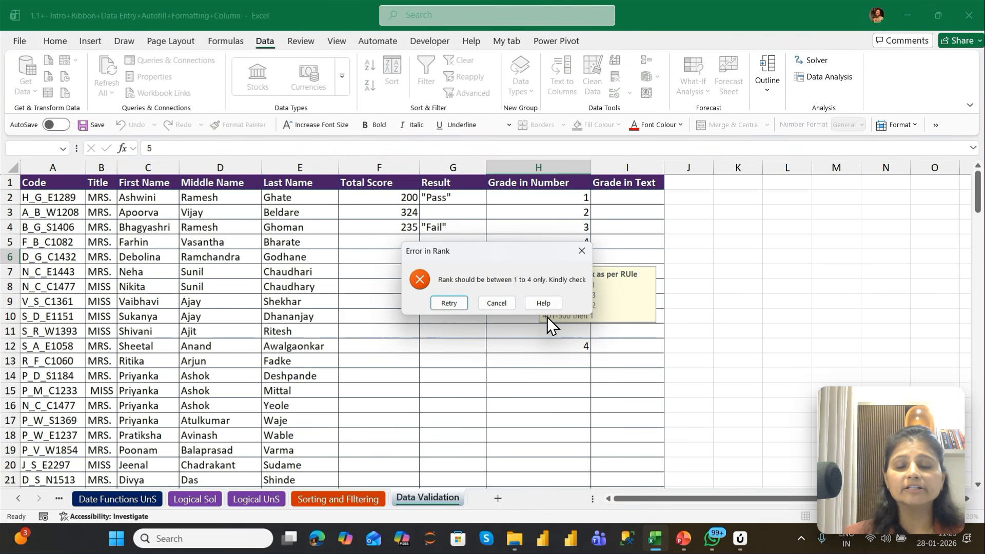
key("Escape")
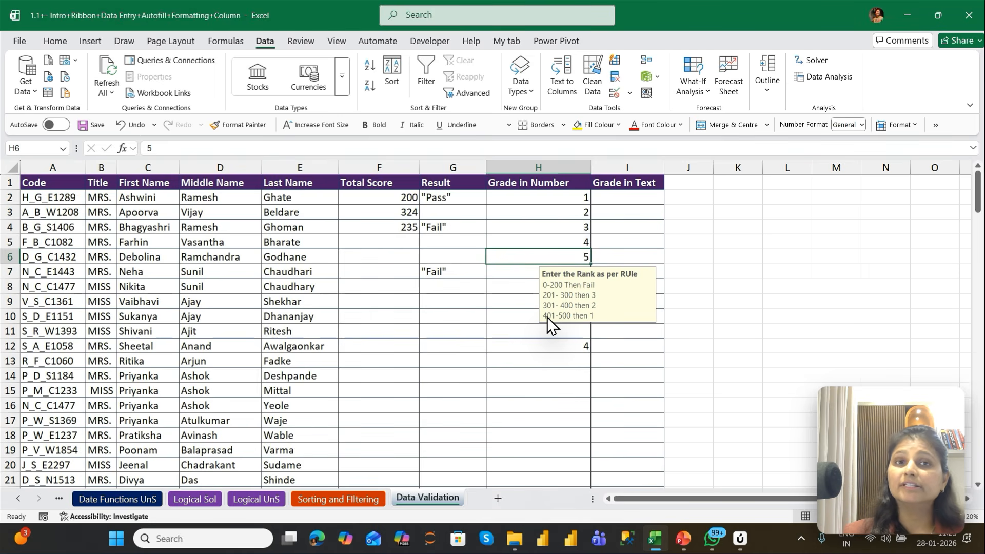
Re-enter the row 6 grade, choose to retry at the alert, and set the grade to 4
key("F2")
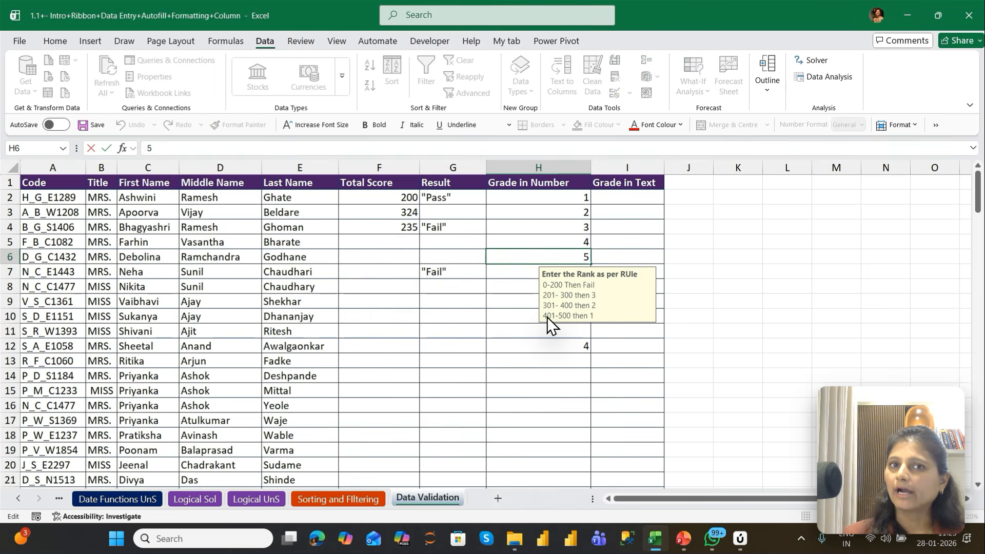
key("Return")
key("Return")
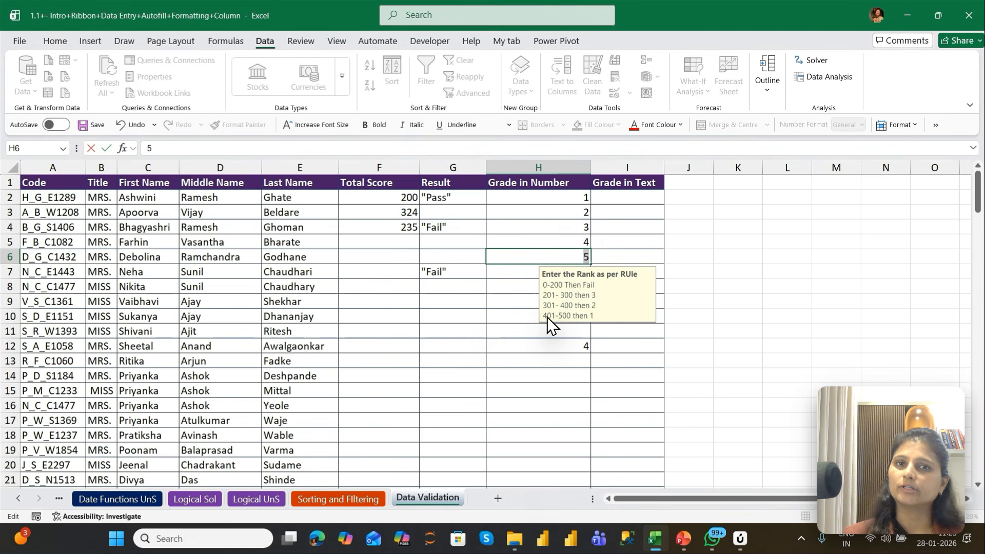
type("4")
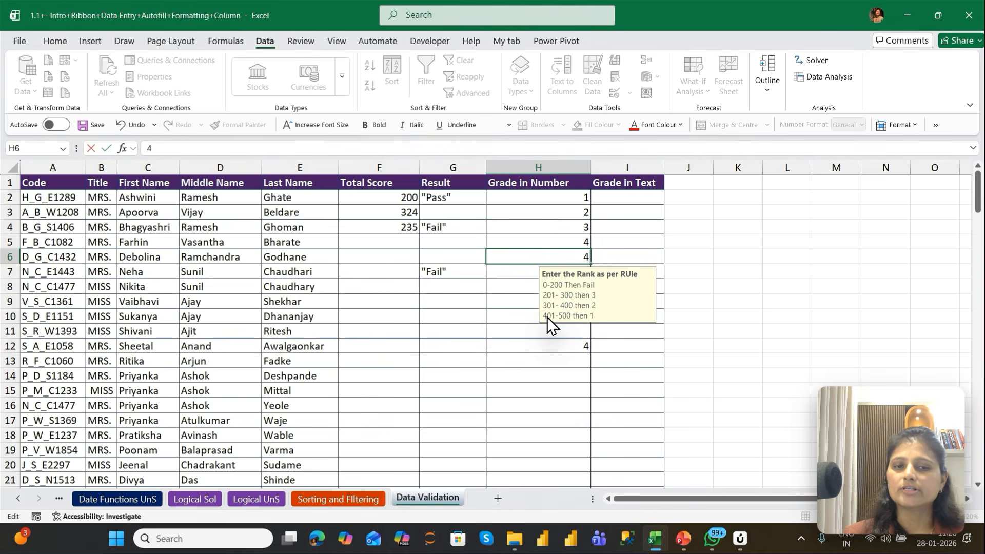
key("Return")
key("Return")
key("Return")
key("Return")
key("Return")
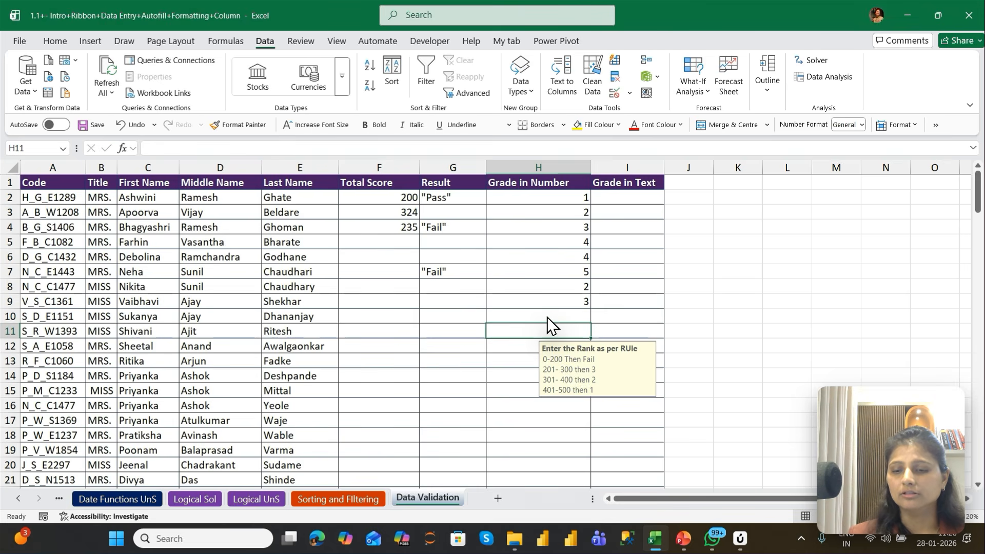
Try the grade 6 in row 11 of Grade in Number, and retry the entry with 4
type("6")
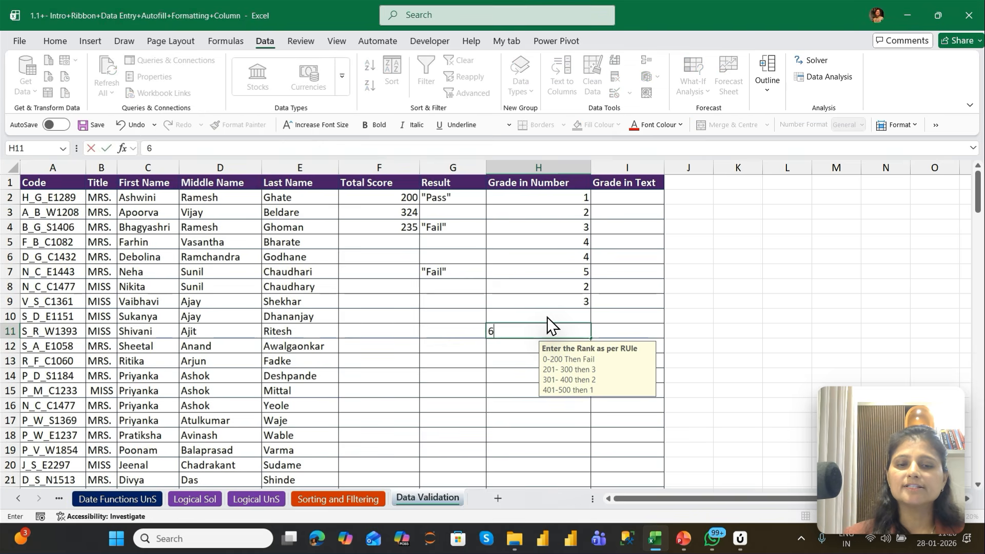
key("Return")
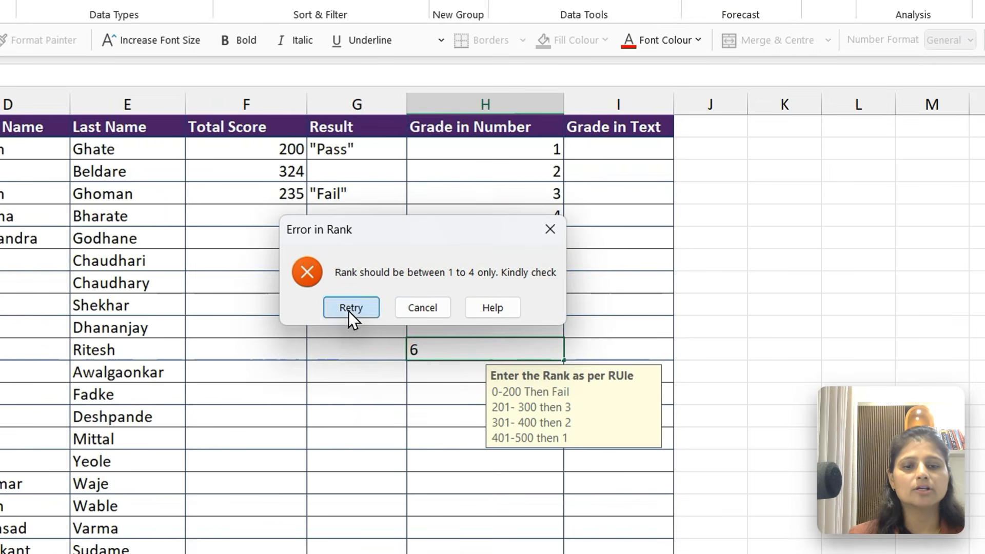
left_click(448, 305)
type("4")
key("Return")
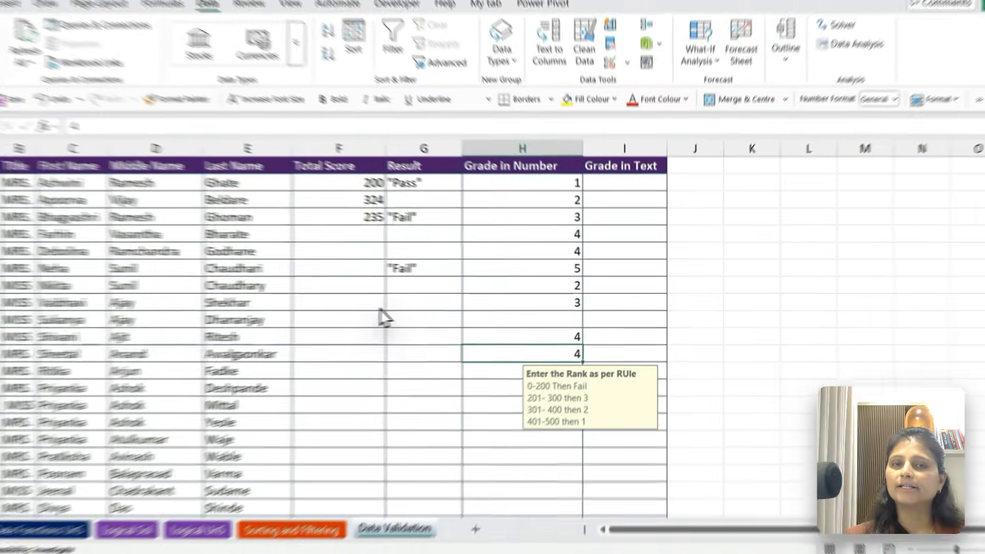
Start a list of grade options beside the table with Fail in L2 and Grade C in L3
key("Up")
key("Up")
key("Up")
key("Up")
key("Up")
key("Up")
key("Up")
key("Up")
key("Up")
key("Up")
key("Up")
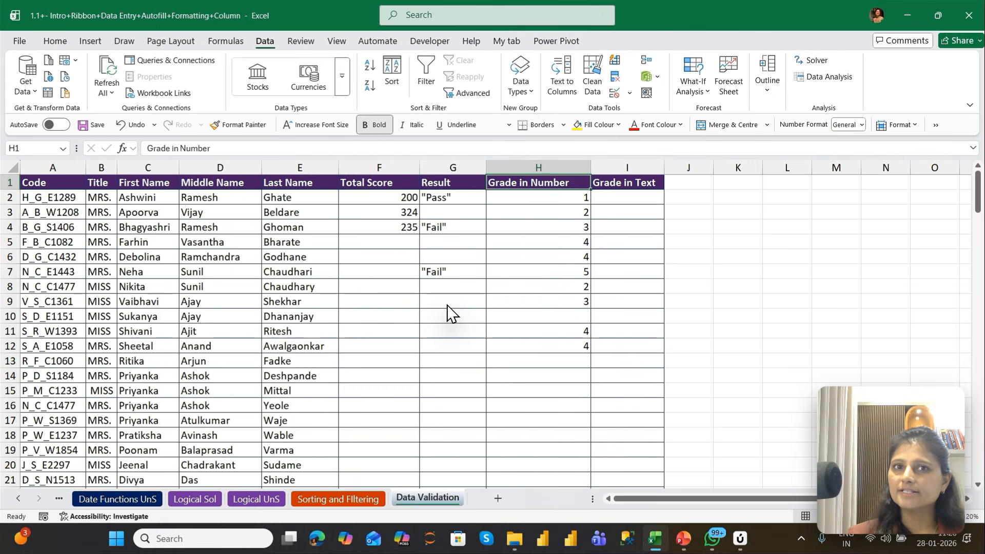
key("Right")
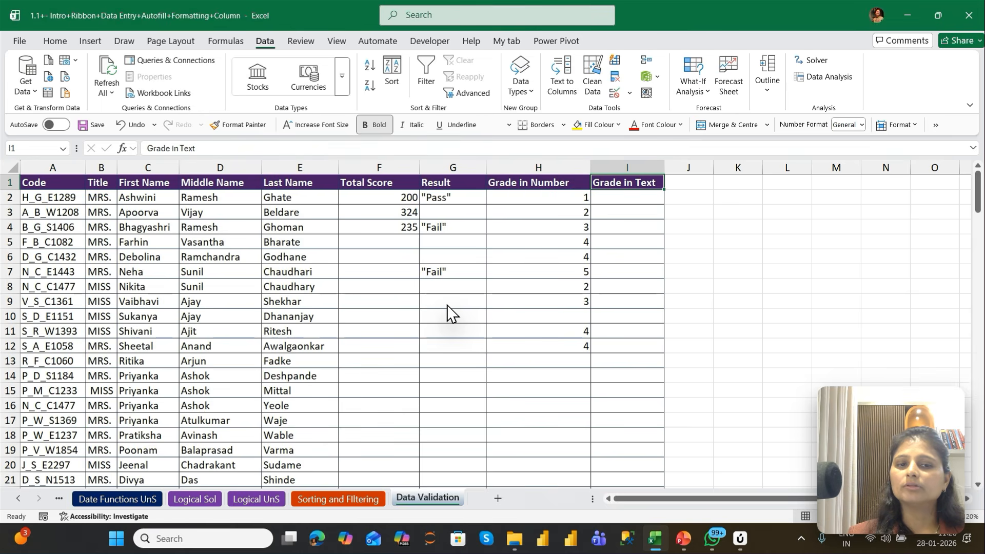
key("Down")
key("Left")
key("Right")
key("Right")
key("Right")
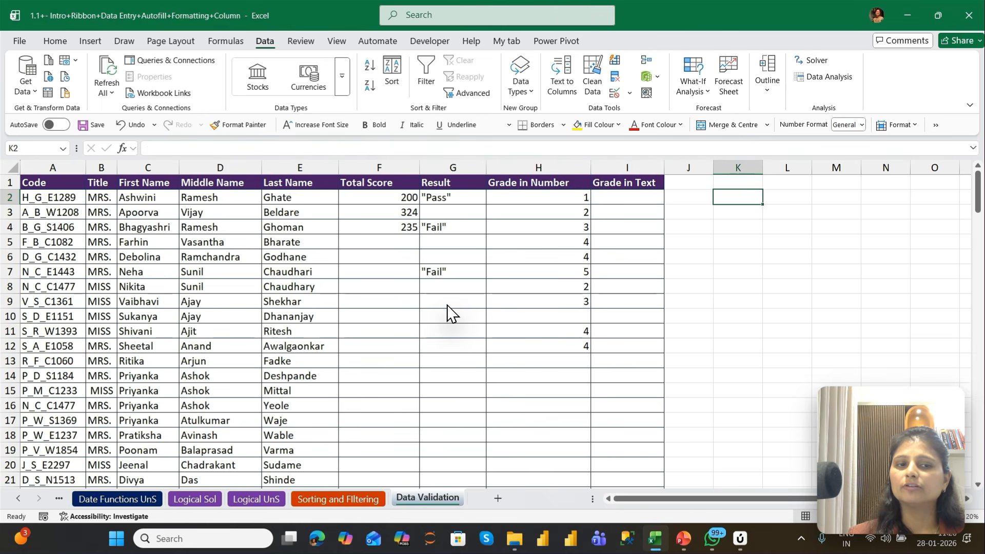
key("Right")
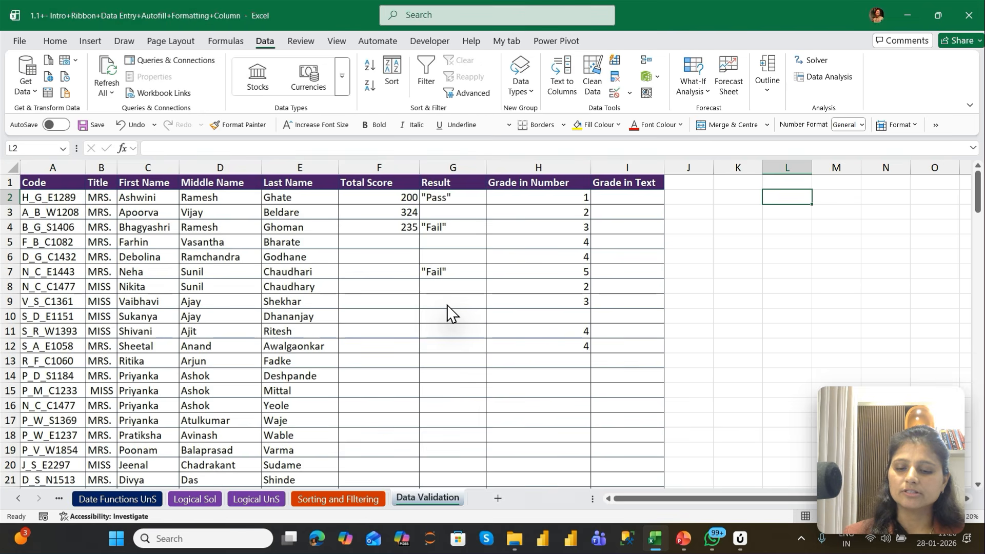
type("Fail")
key("Return")
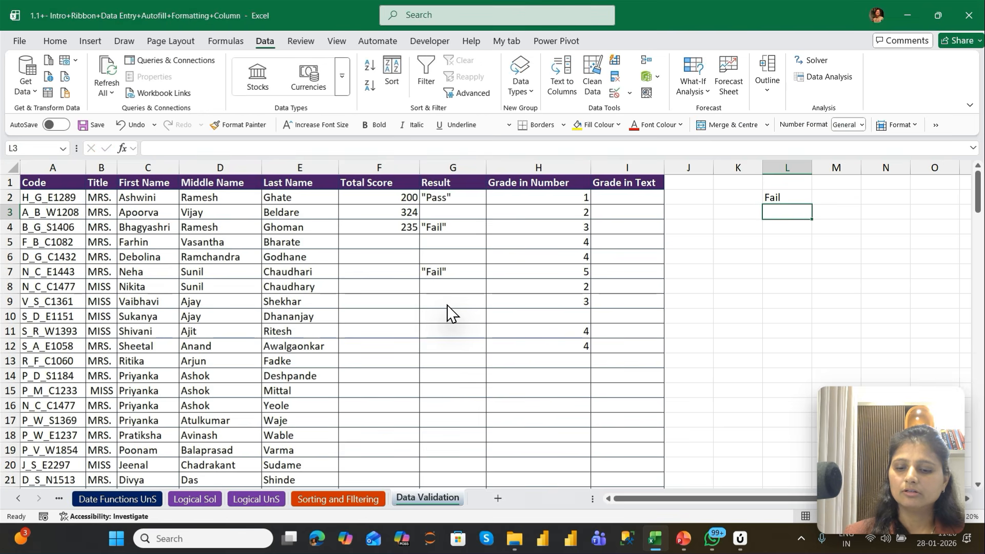
type("Grade C")
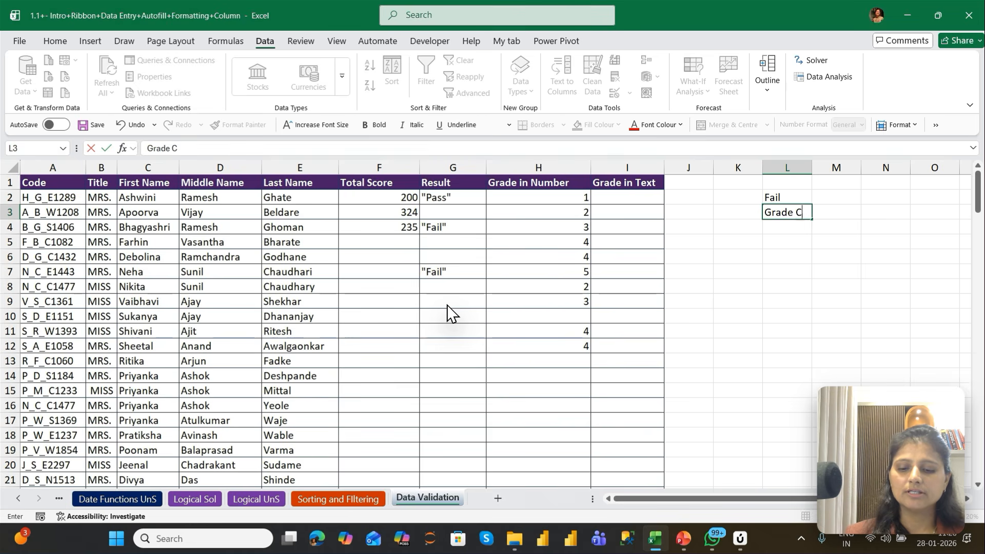
key("Return")
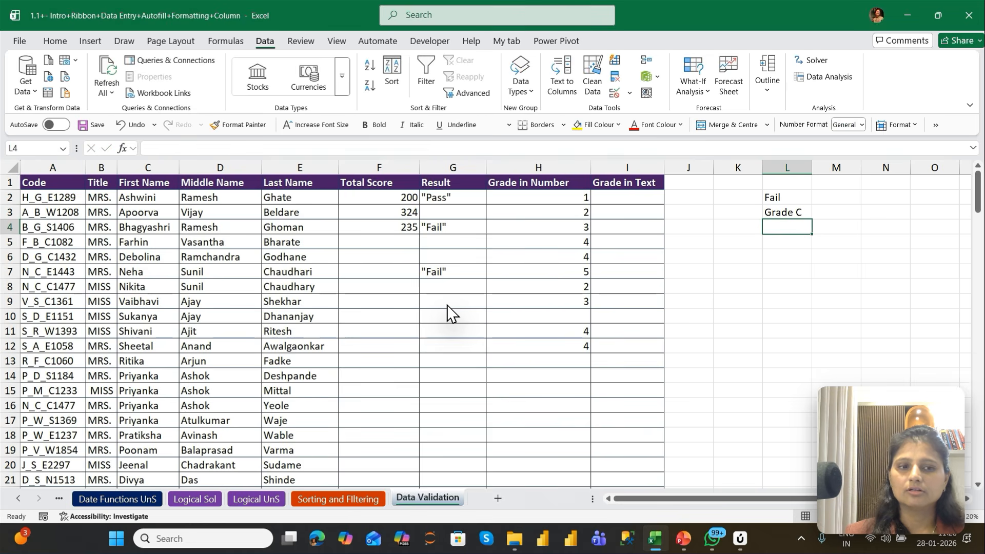
Extend the grade options list with Grade B in L4 and Grade A in L5
key("ctrl+d")
key("Return")
key("ctrl+d")
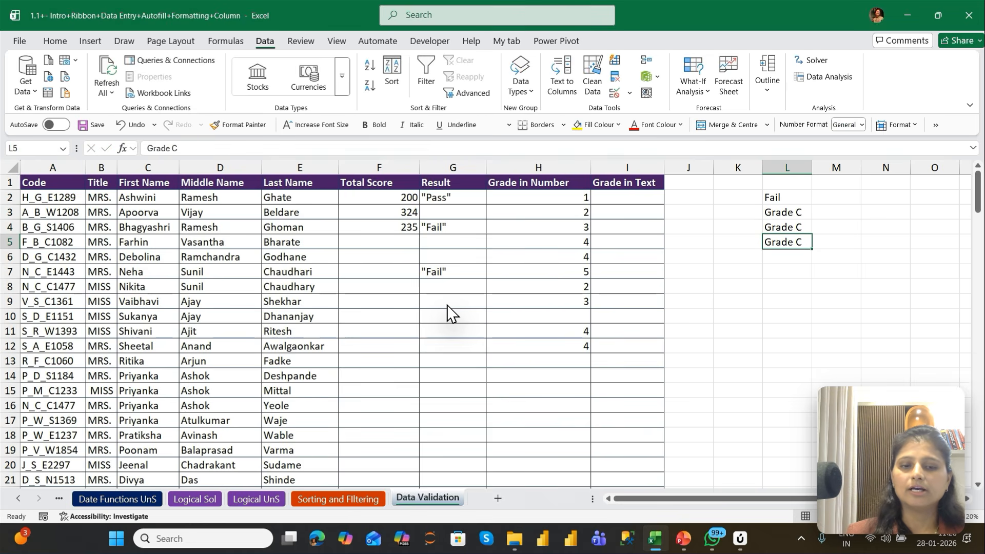
key("F2")
key("BackSpace")
type("A")
key("shift+Return")
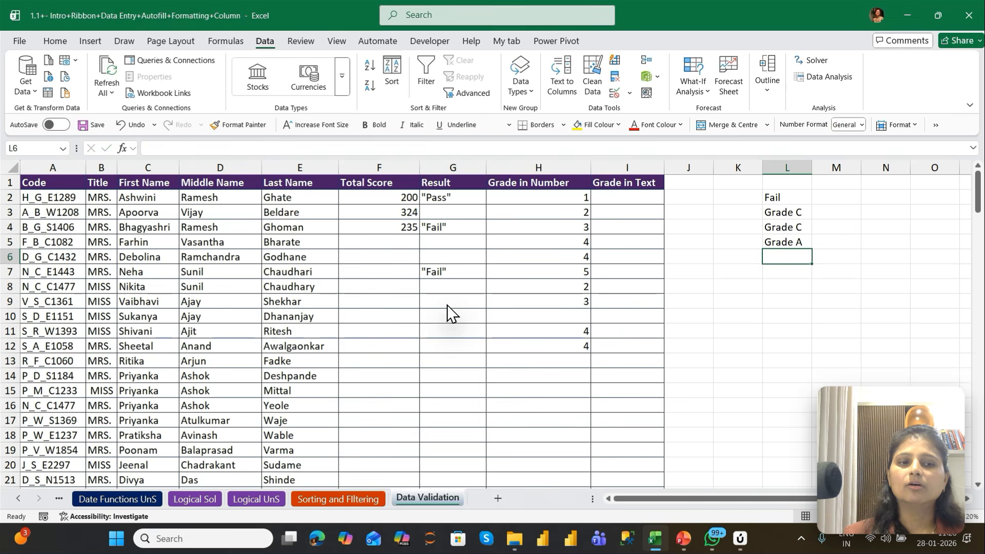
key("F2")
key("BackSpace")
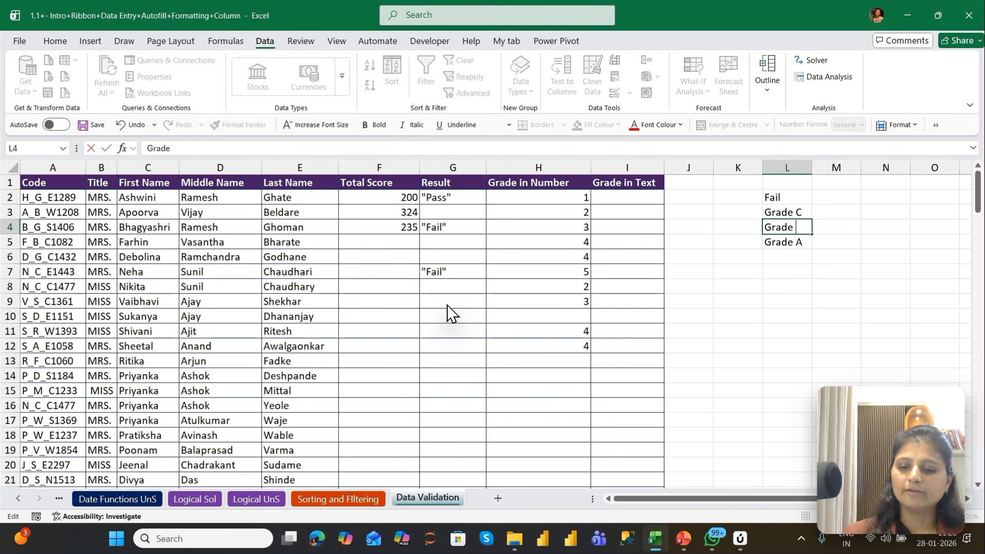
key("Return")
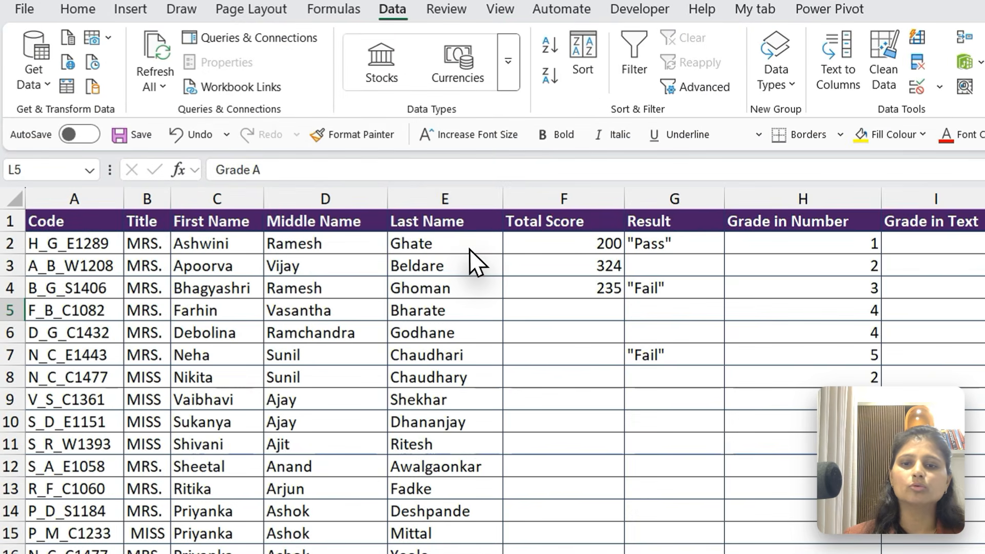
Set up a List type data validation rule for the Grade in Text cells I2:I147
left_click(316, 200)
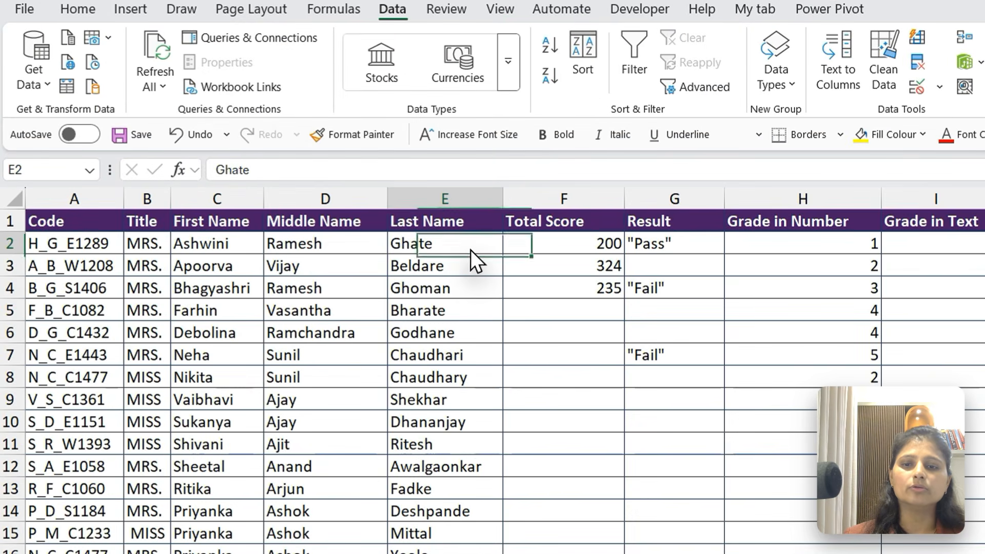
key("ctrl+Down")
key("Right")
key("Right")
key("Right")
key("Right")
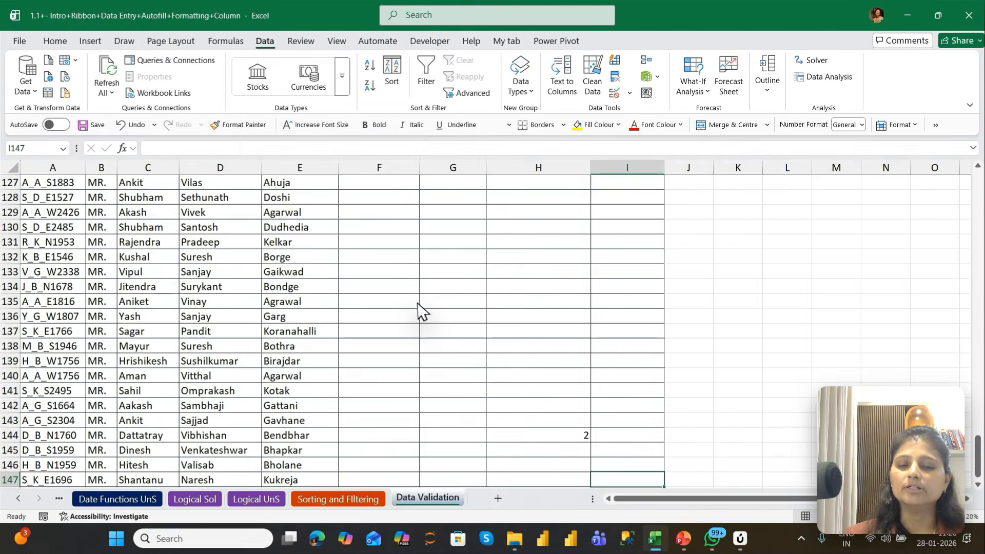
key("ctrl+shift+Up")
key("shift+Down")
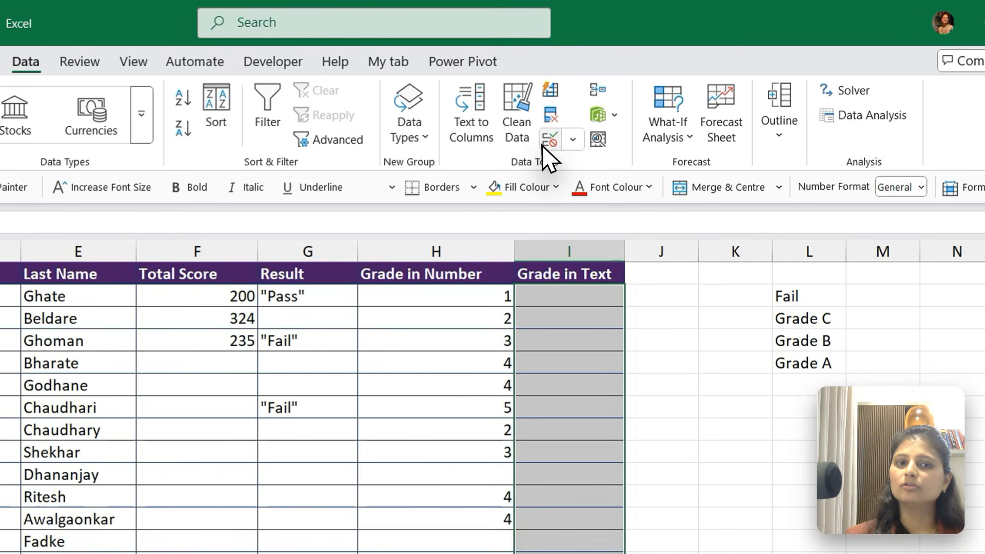
left_click(545, 143)
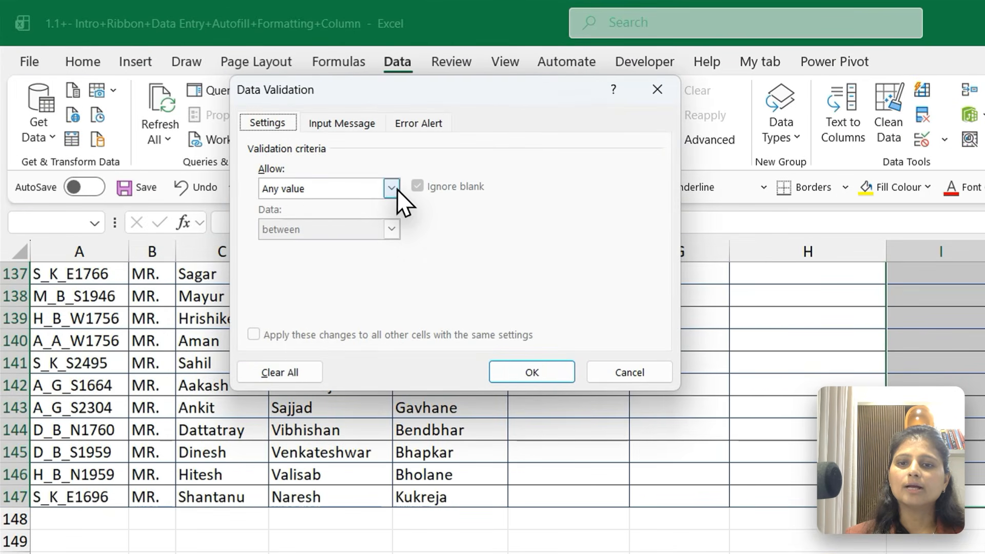
left_click(395, 190)
left_click(272, 245)
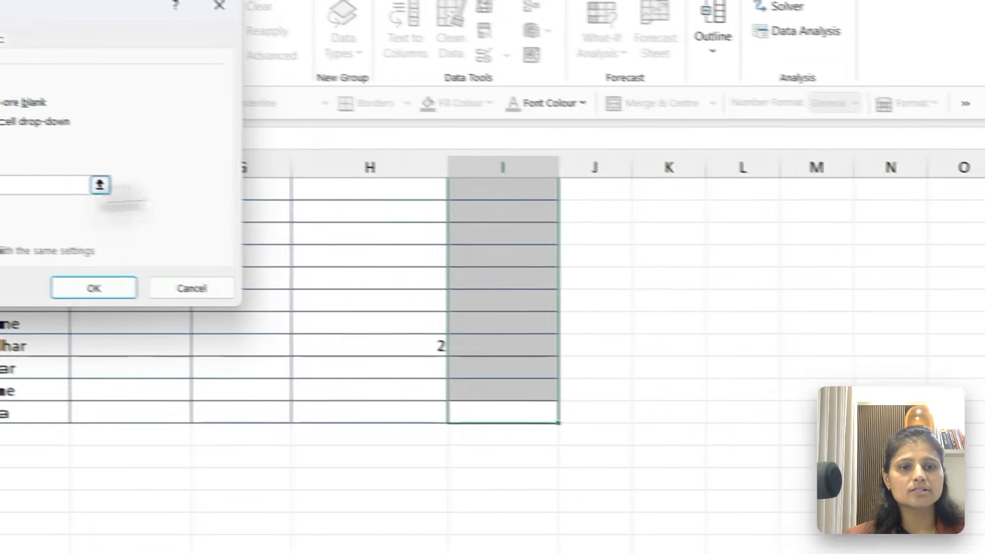
Use the range $L$2:$L$5 as the source of the Grade in Text list and apply the rule
left_click(646, 270)
key("ctrl+Up")
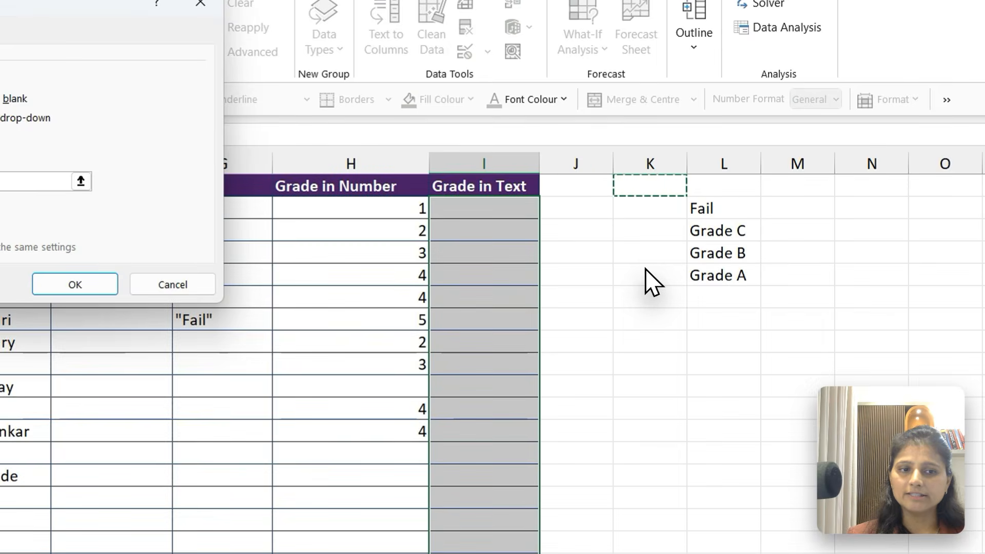
key("Right")
key("Down")
key("shift+Down")
key("shift+Down")
key("shift+Down")
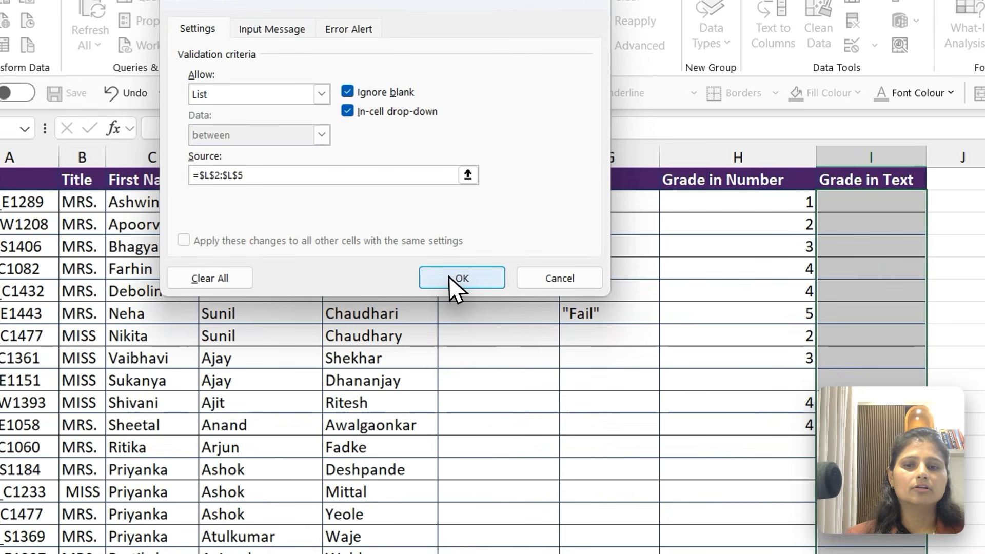
left_click(455, 279)
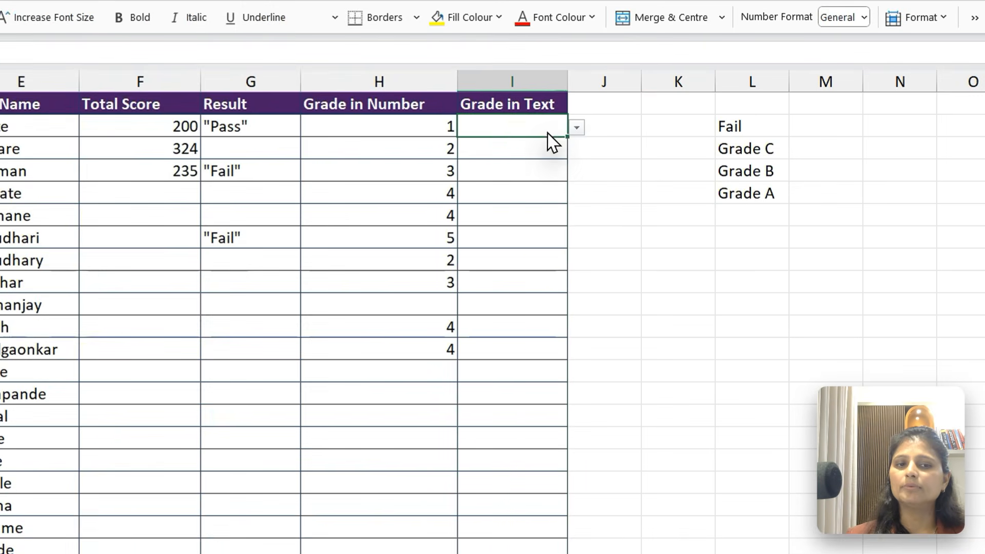
Fill Grade in Text from the drop-down list with Grade B in row 2, Grade A in row 6 and Fail in row 10
left_click(576, 128)
left_click(505, 178)
left_click(512, 215)
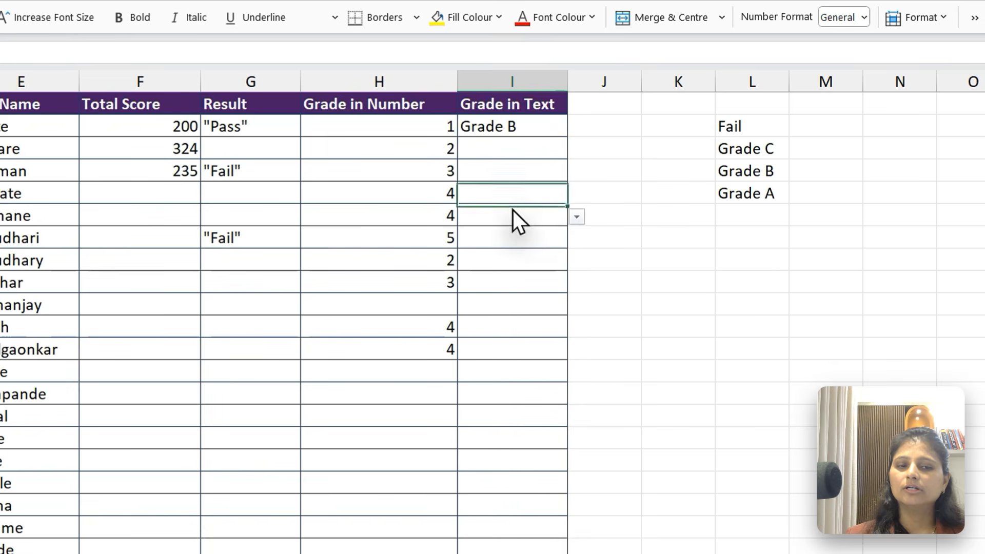
left_click(577, 216)
left_click(503, 281)
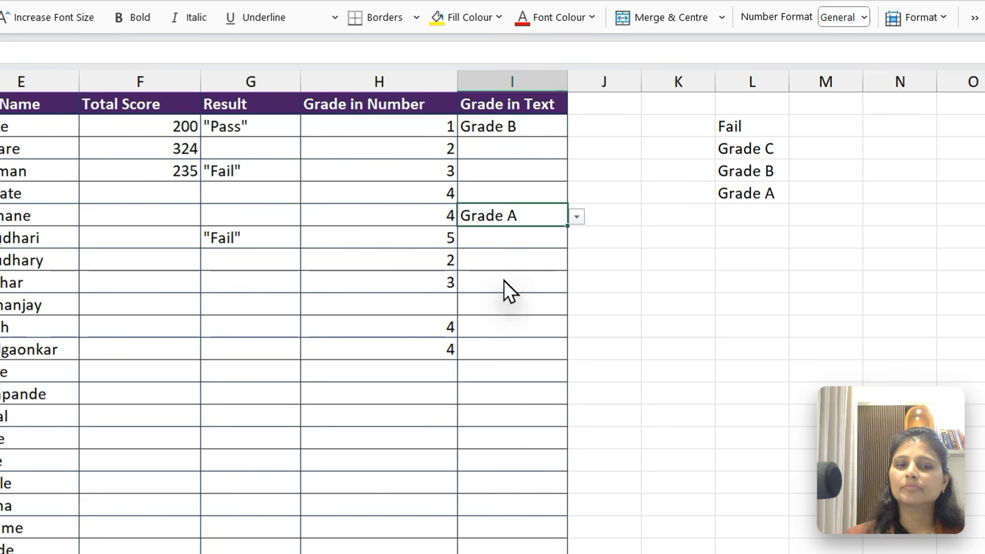
left_click(511, 303)
left_click(576, 306)
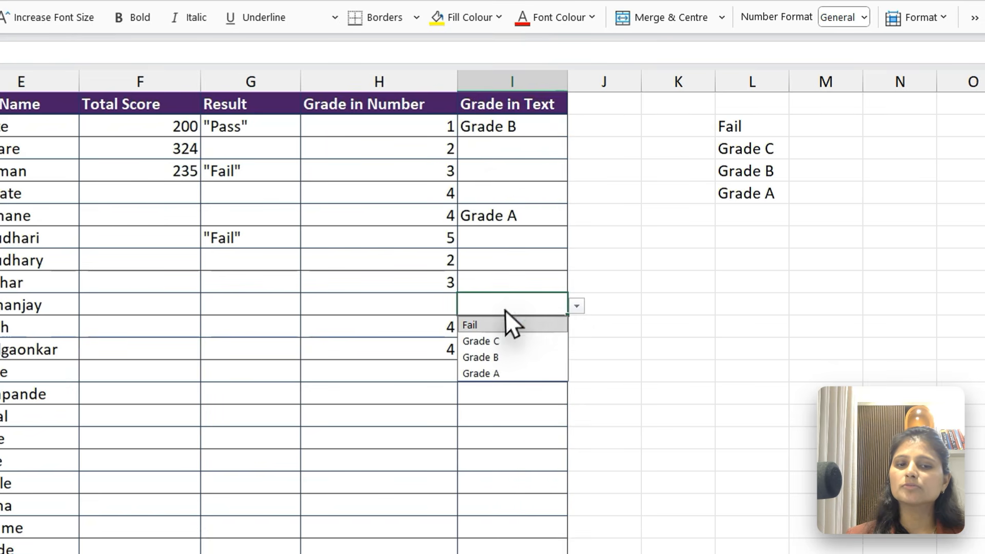
left_click(497, 330)
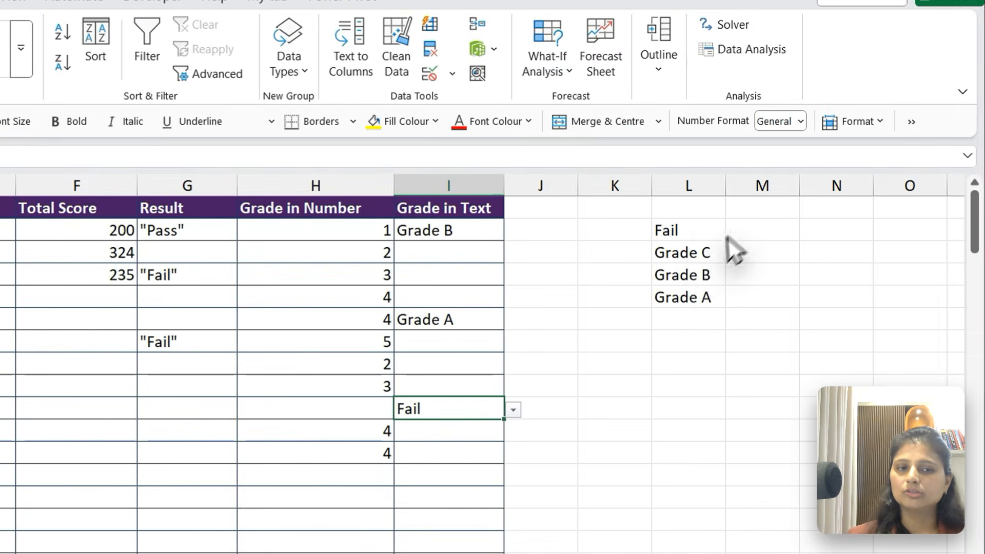
Change the source list entry in L3 to Grade_C
left_click(796, 214)
key("F2")
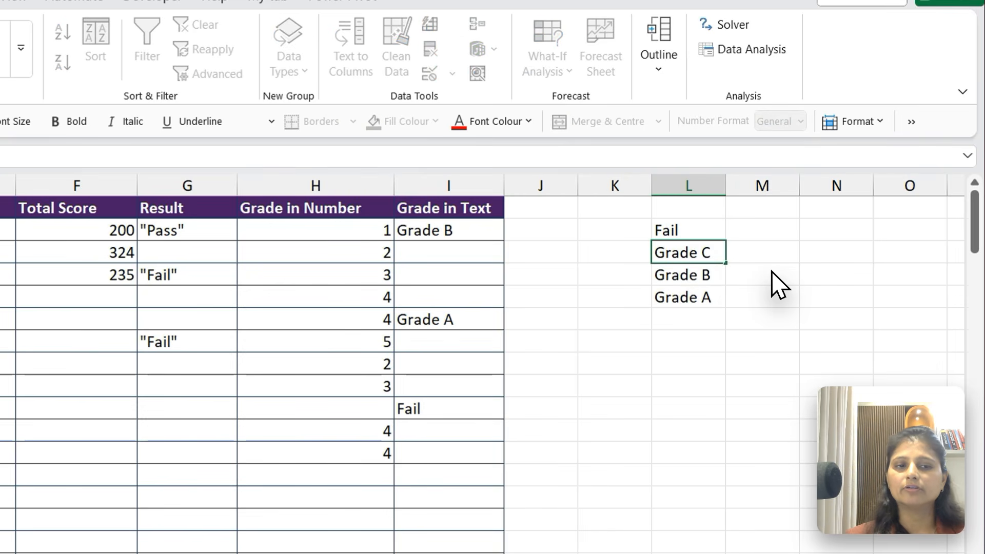
key("Left")
key("BackSpace")
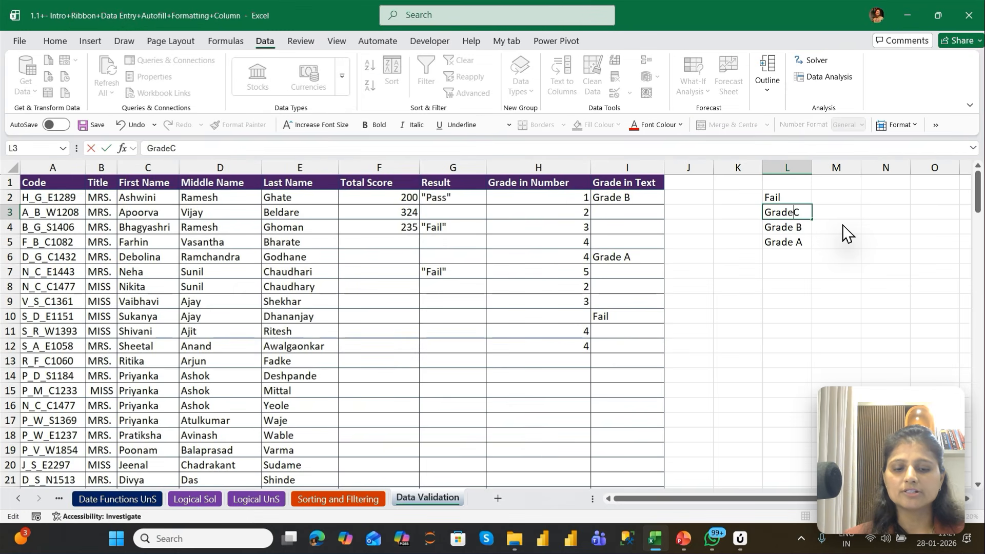
type("_")
key("Return")
Choose Grade_C from the drop-down list for Grade in Text in row 11
left_click(649, 327)
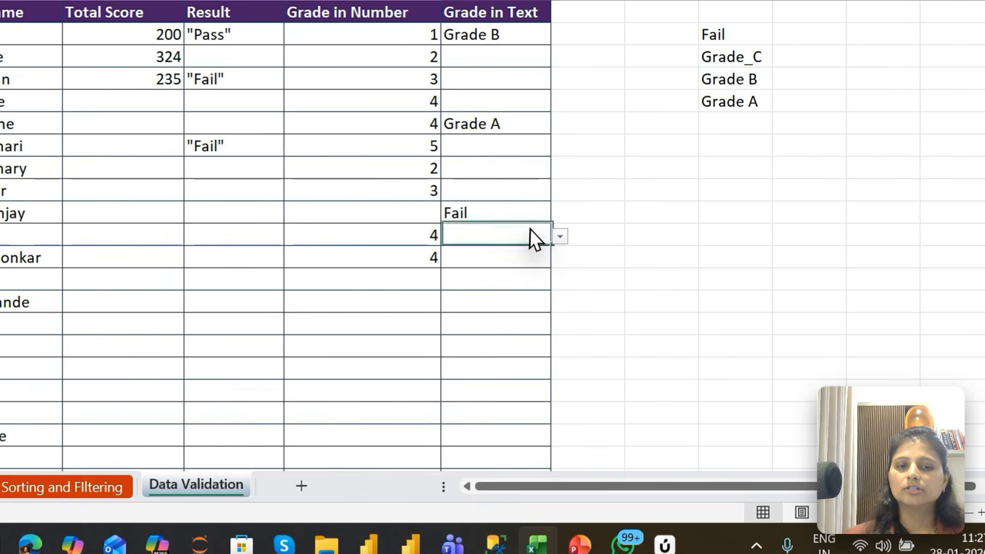
left_click(560, 236)
left_click(496, 272)
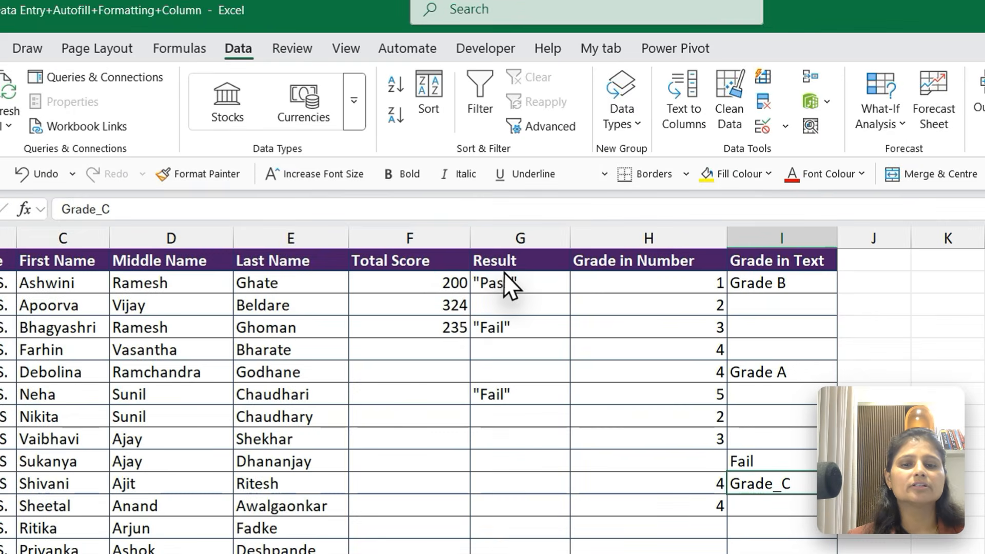
Clear all data validation settings from the Result cells G2:G12
left_click_drag(503, 272, 526, 502)
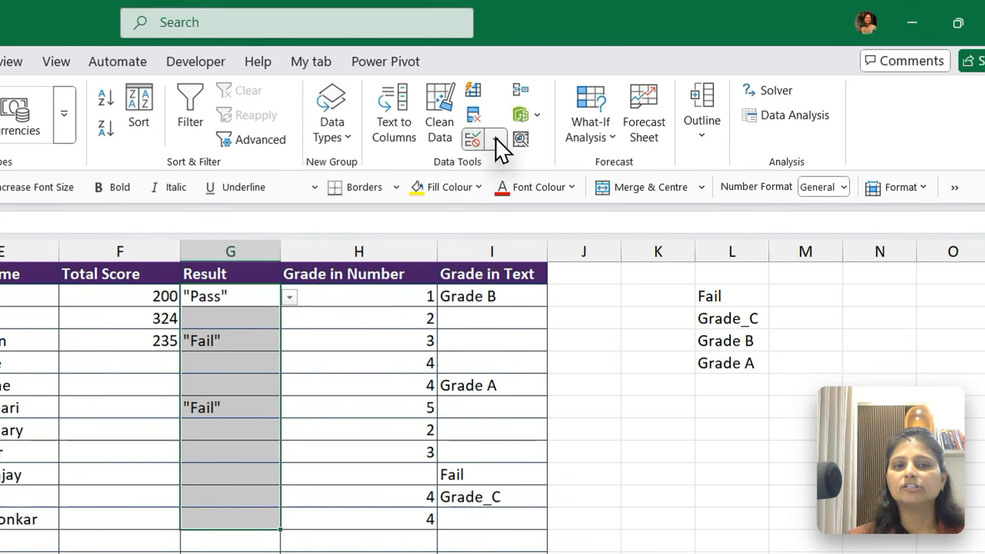
left_click(648, 131)
left_click(521, 167)
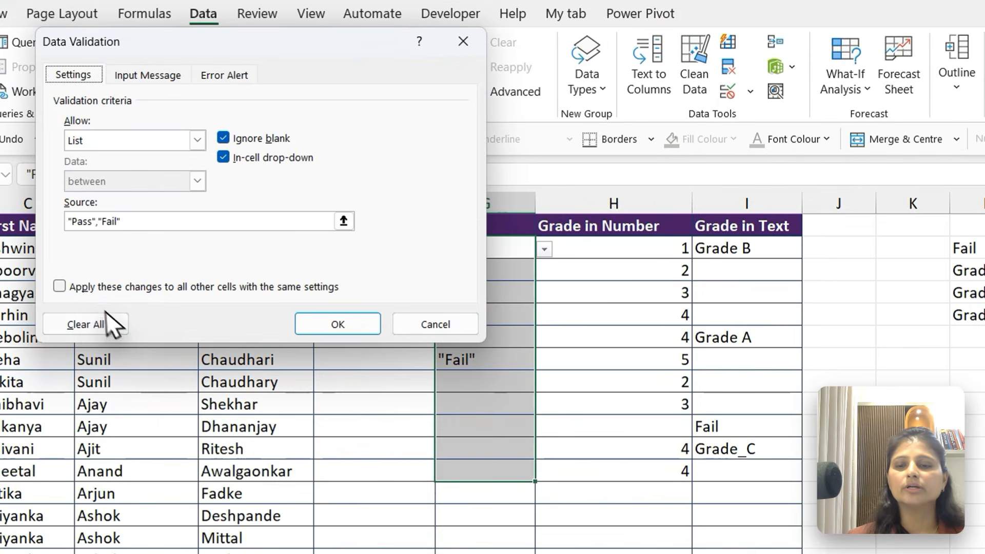
left_click(101, 322)
left_click(345, 325)
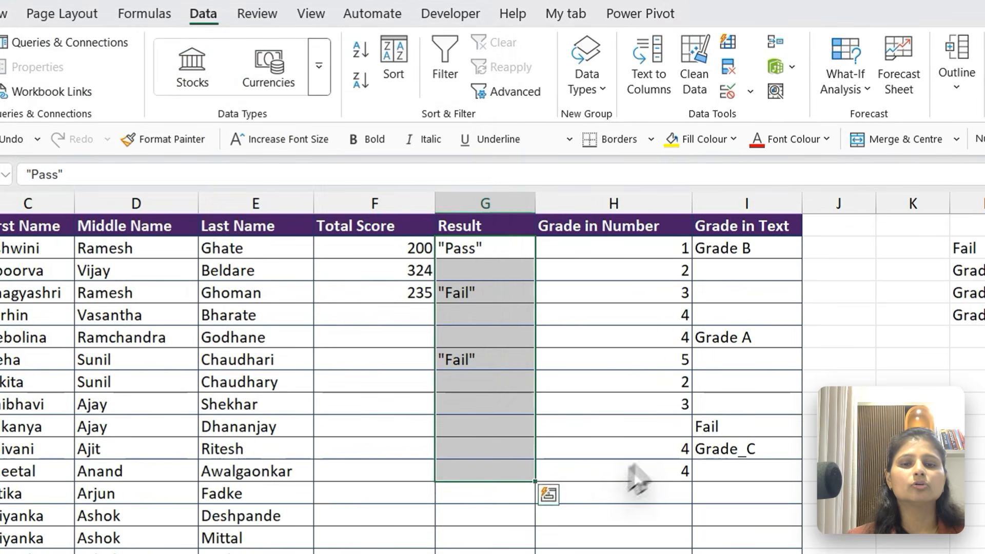
Test unrestricted entry in the Result column by entering 4r in G9 and fd in G10
left_click(492, 274)
left_click_drag(494, 531, 491, 440)
left_click(484, 407)
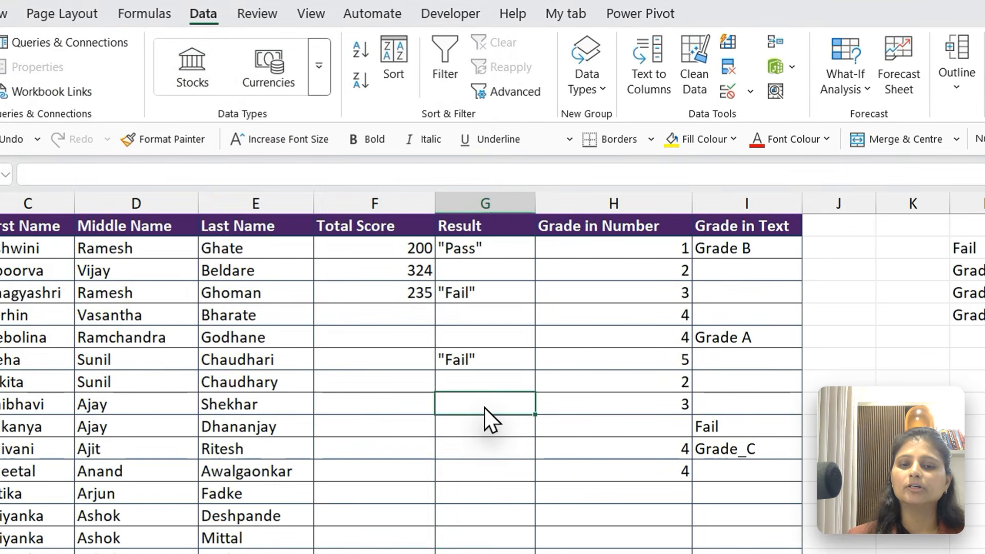
type("4r")
key("Return")
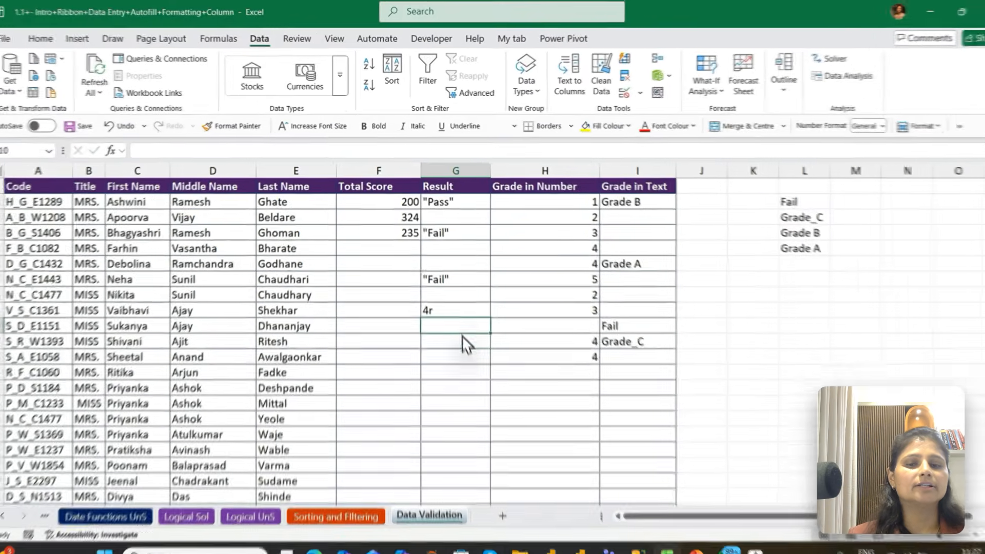
type("fd")
key("Return")
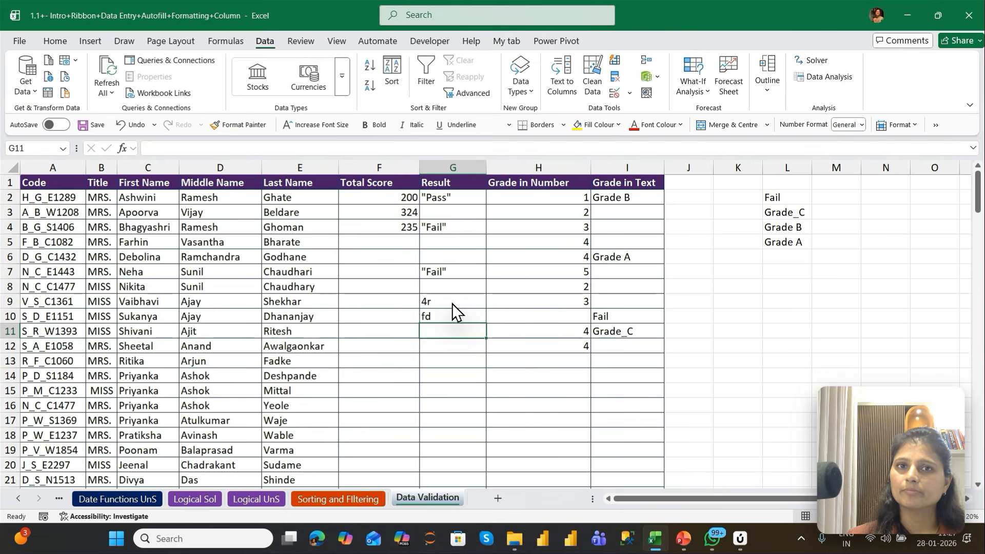